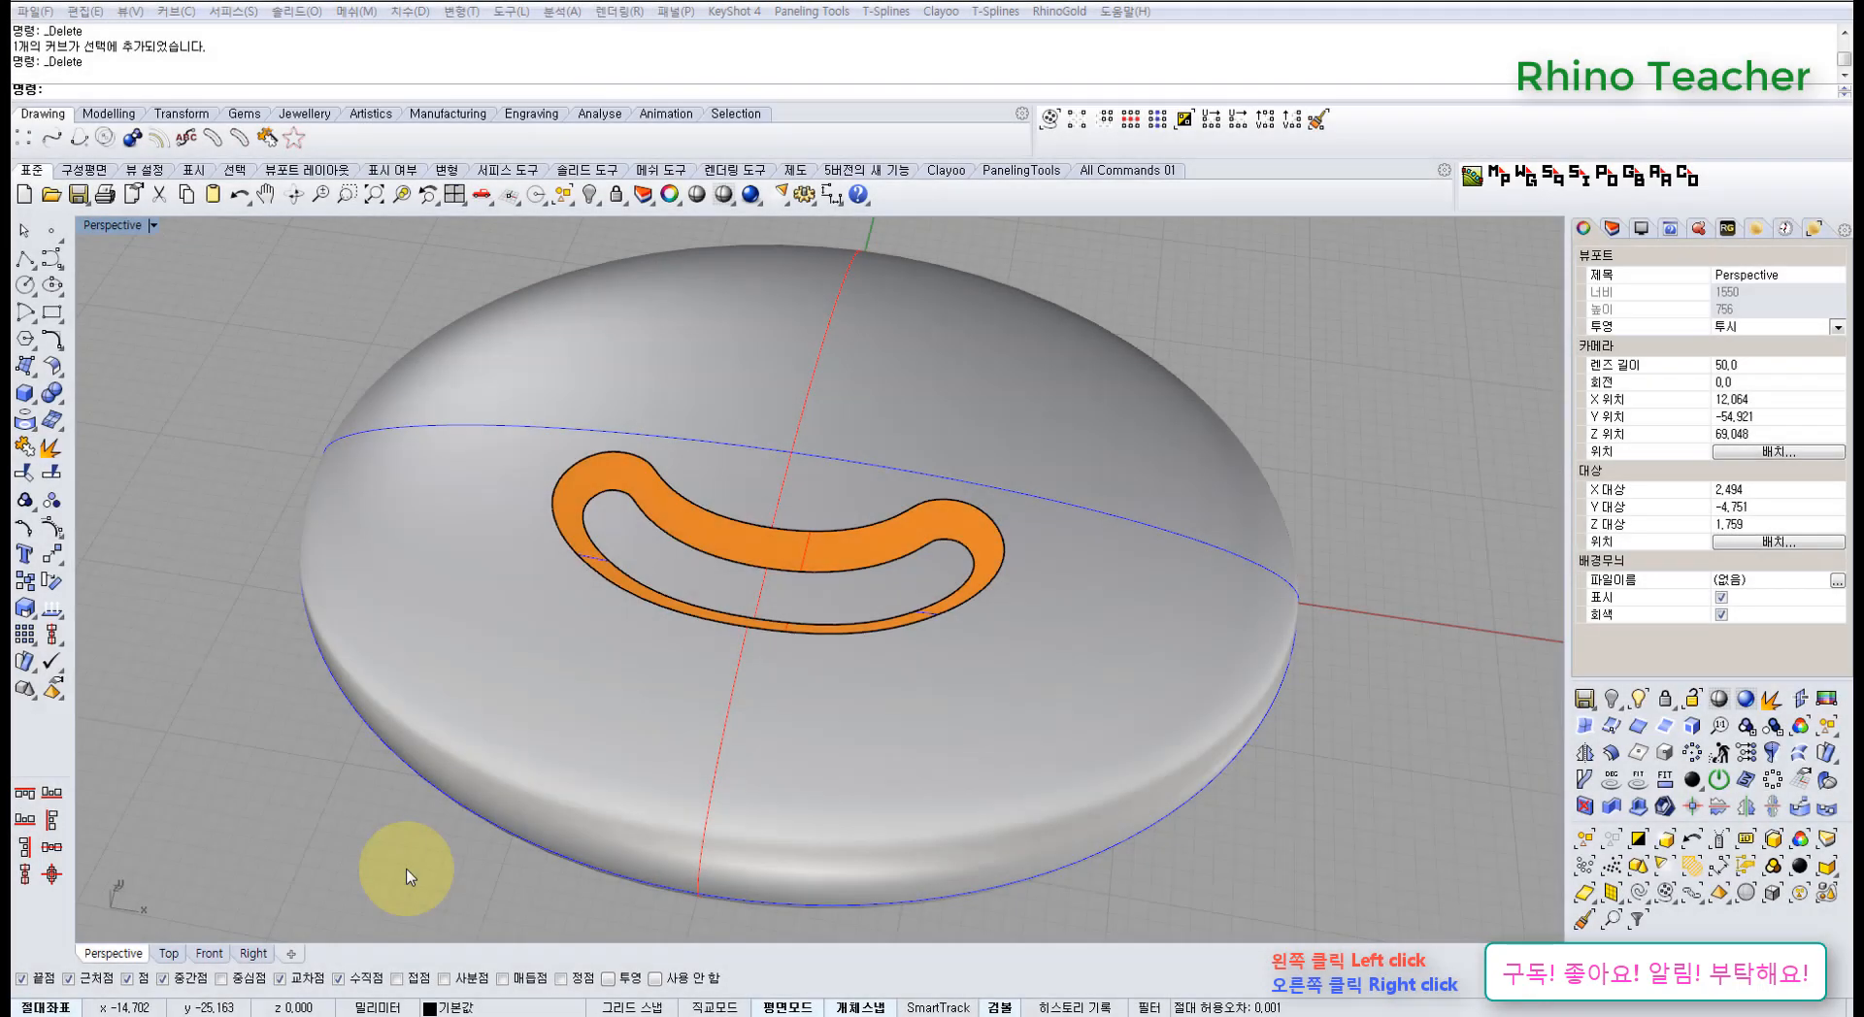
- Examine the open gap between the inner bean-shaped surface and the surrounding rounded body from several angles
right_click_drag(437, 770, 451, 789)
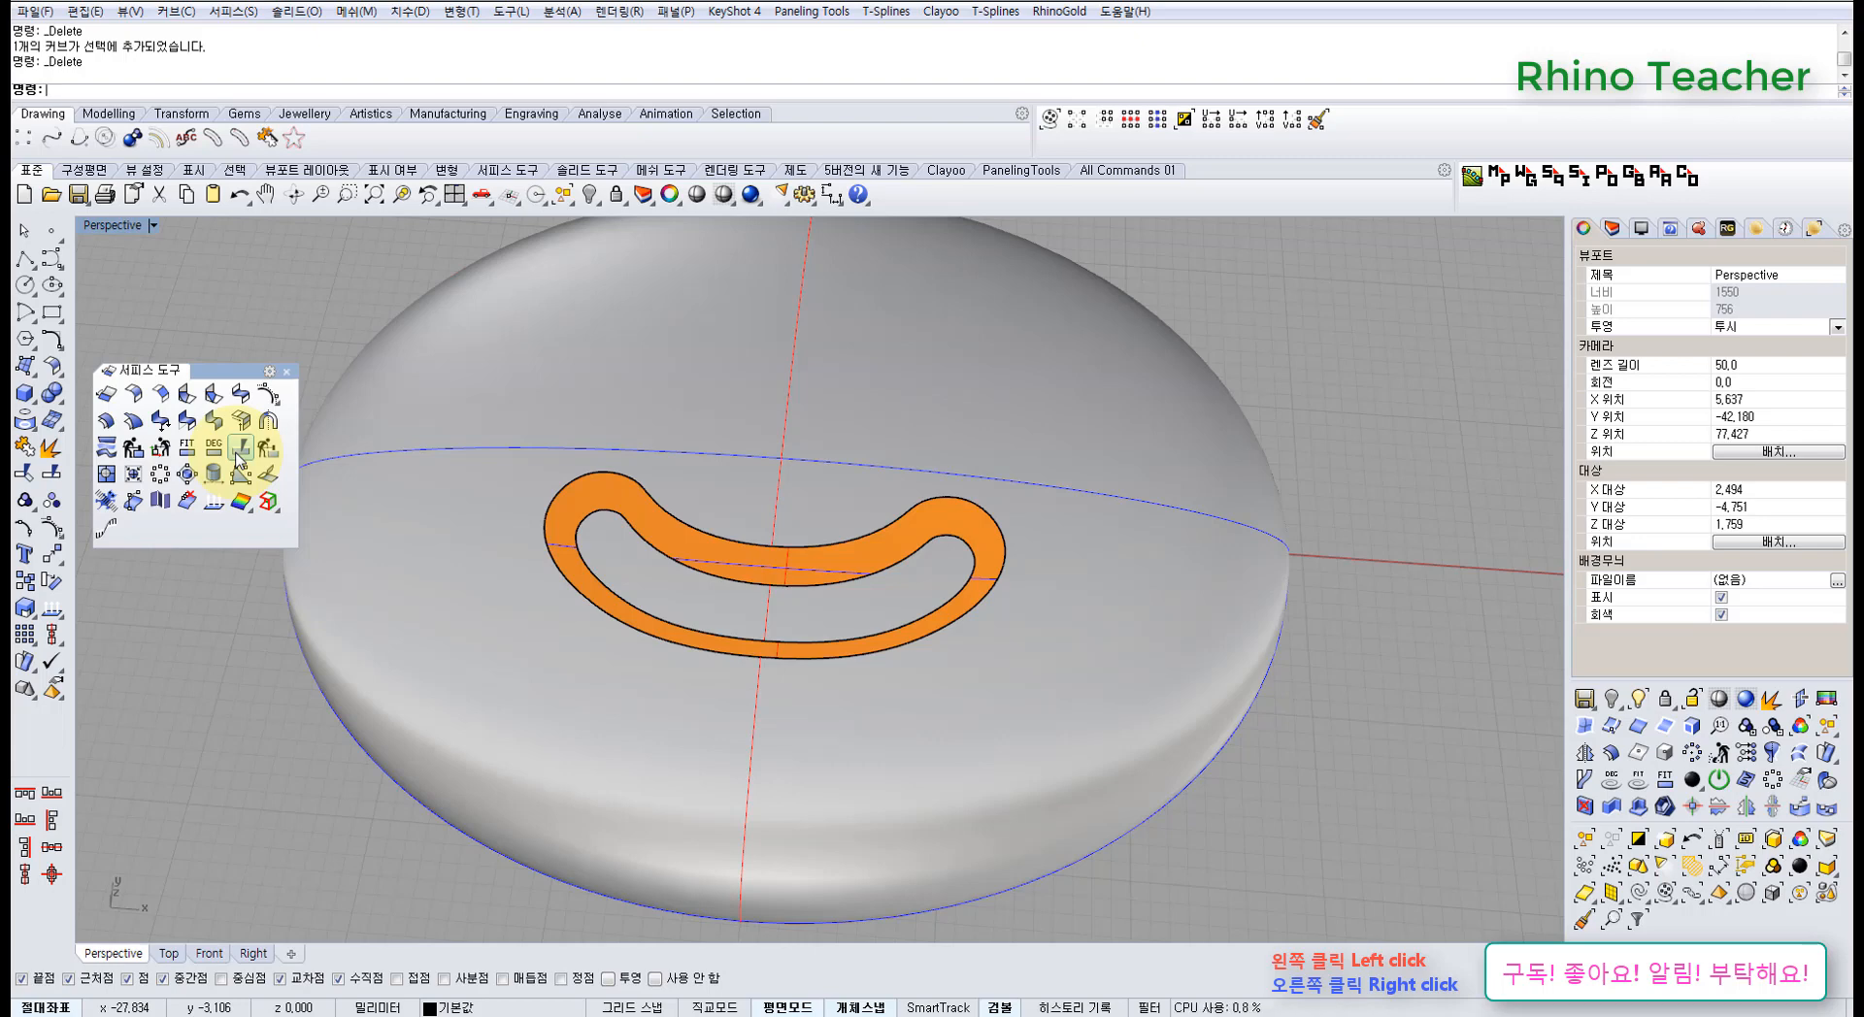
right_click_drag(320, 741, 315, 680)
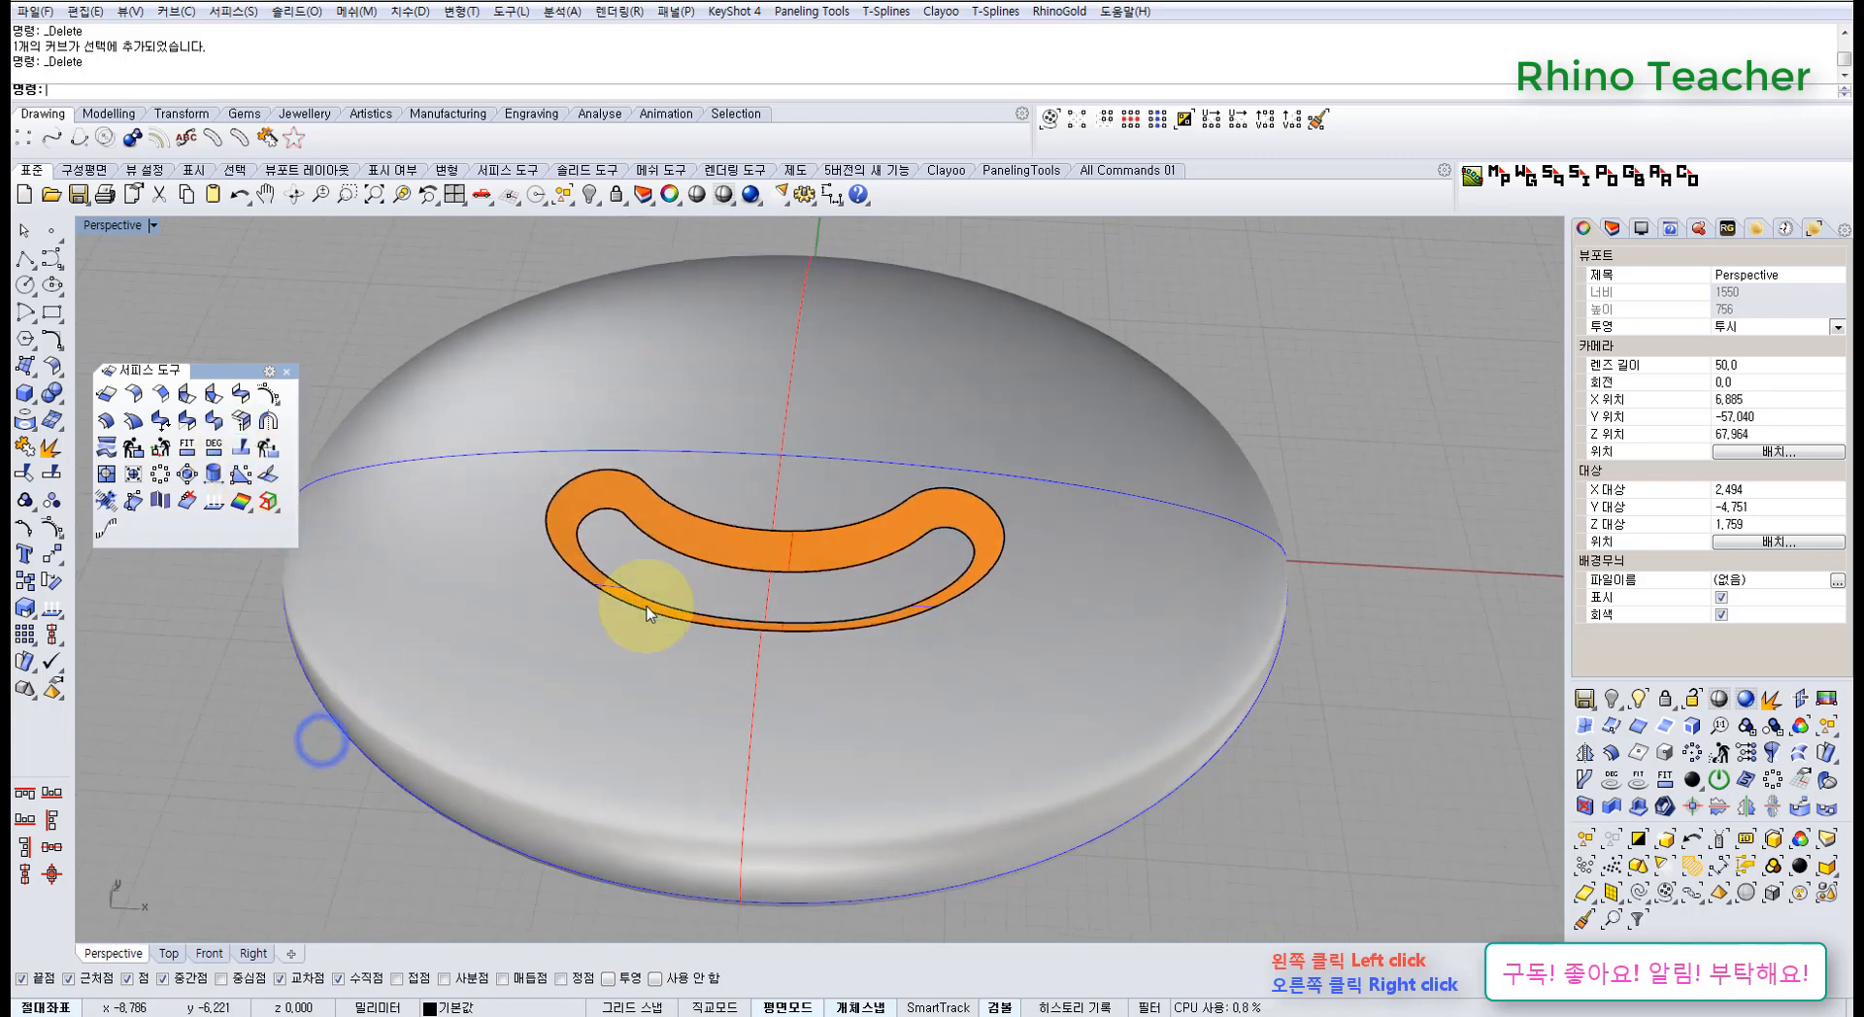
scroll(670, 599, "down", 3)
right_click_drag(700, 592, 573, 587)
scroll(681, 539, "up", 7)
left_click(684, 540)
key("ctrl+alt+e")
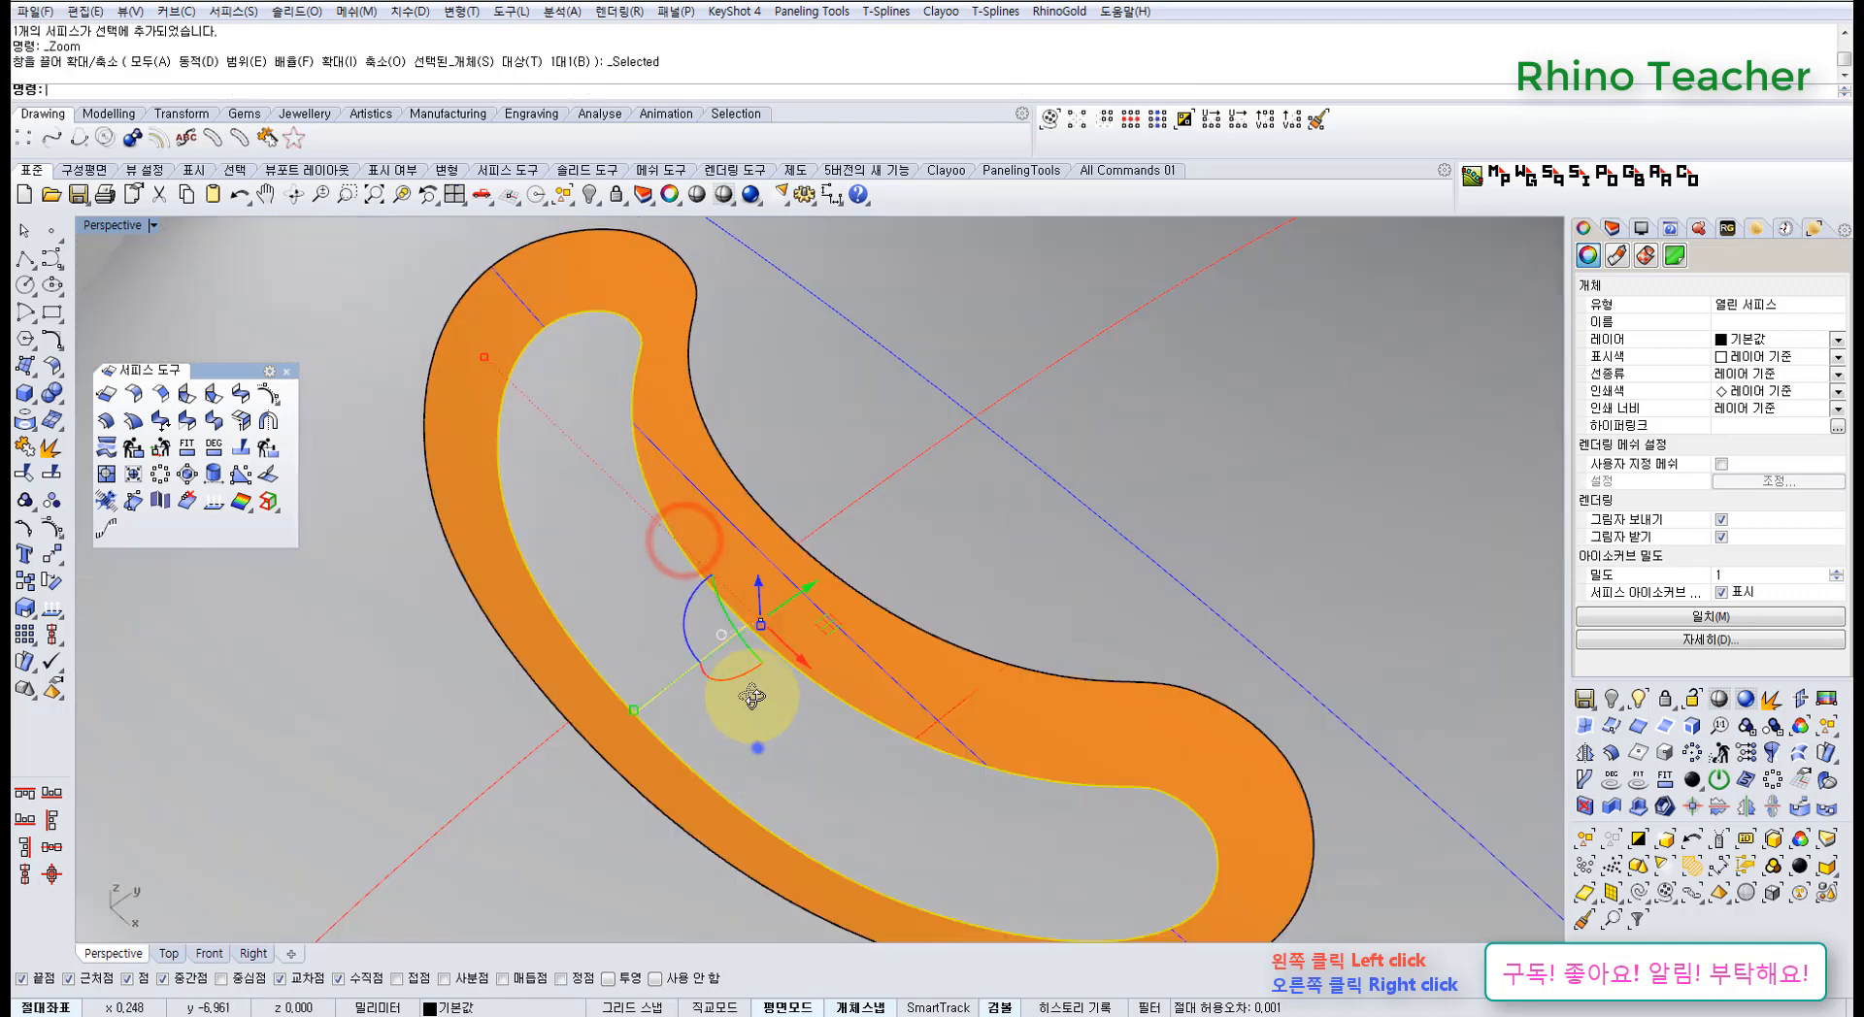
right_click_drag(757, 747, 726, 556)
- Blend the inner bean-shaped surface's edge to the body's cut-out edge with tangency on both sides and 1.0 bulge values
left_click(133, 395)
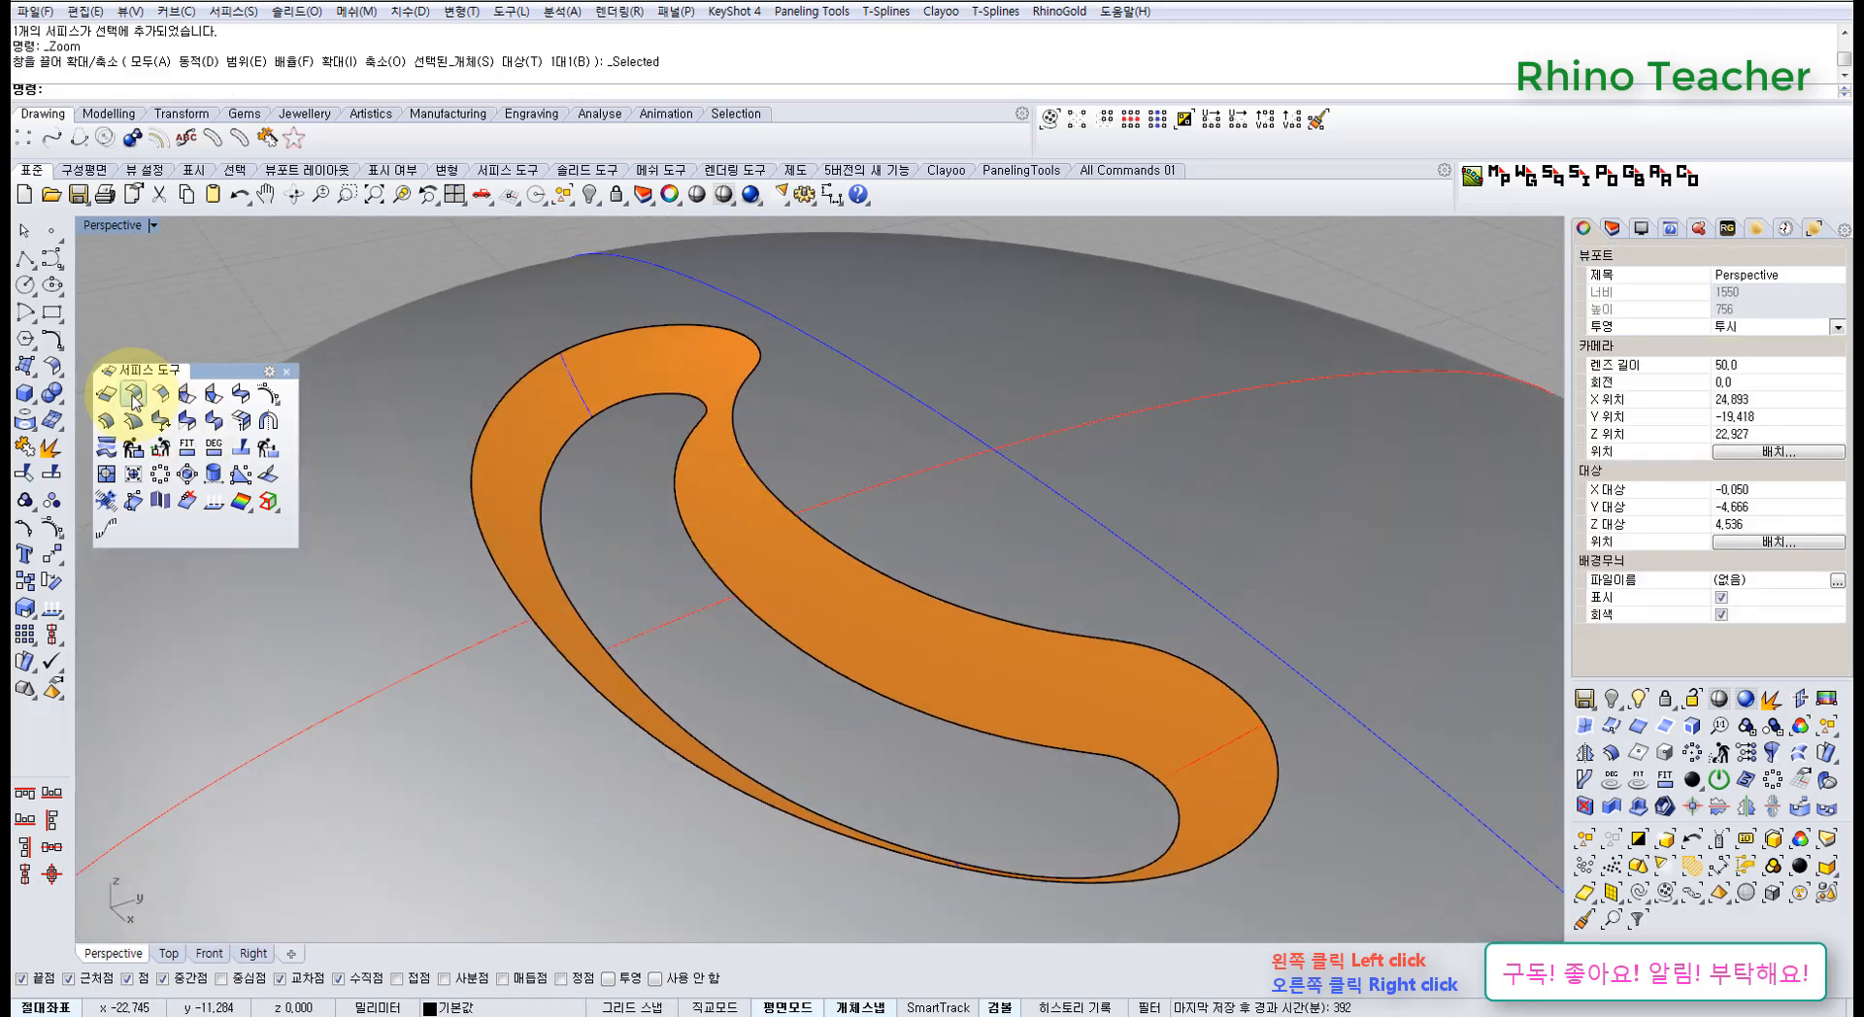
left_click(238, 396)
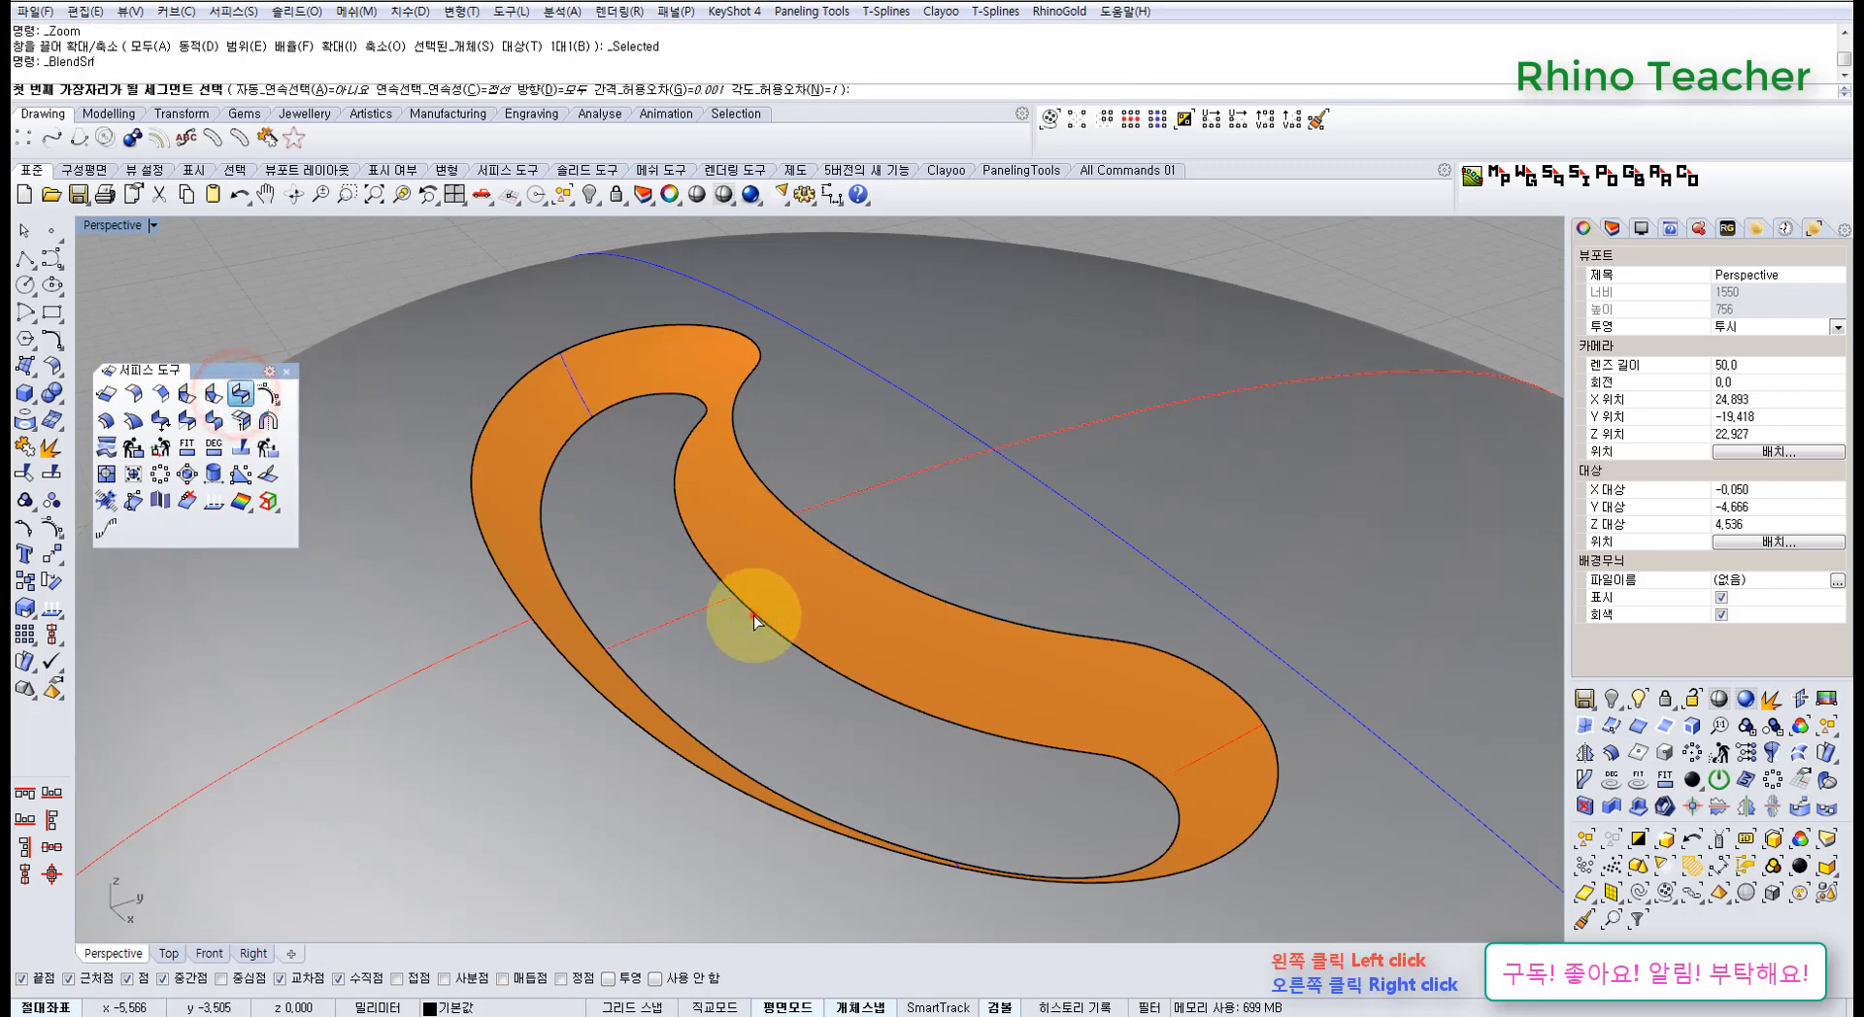
left_click(754, 615)
left_click(809, 529)
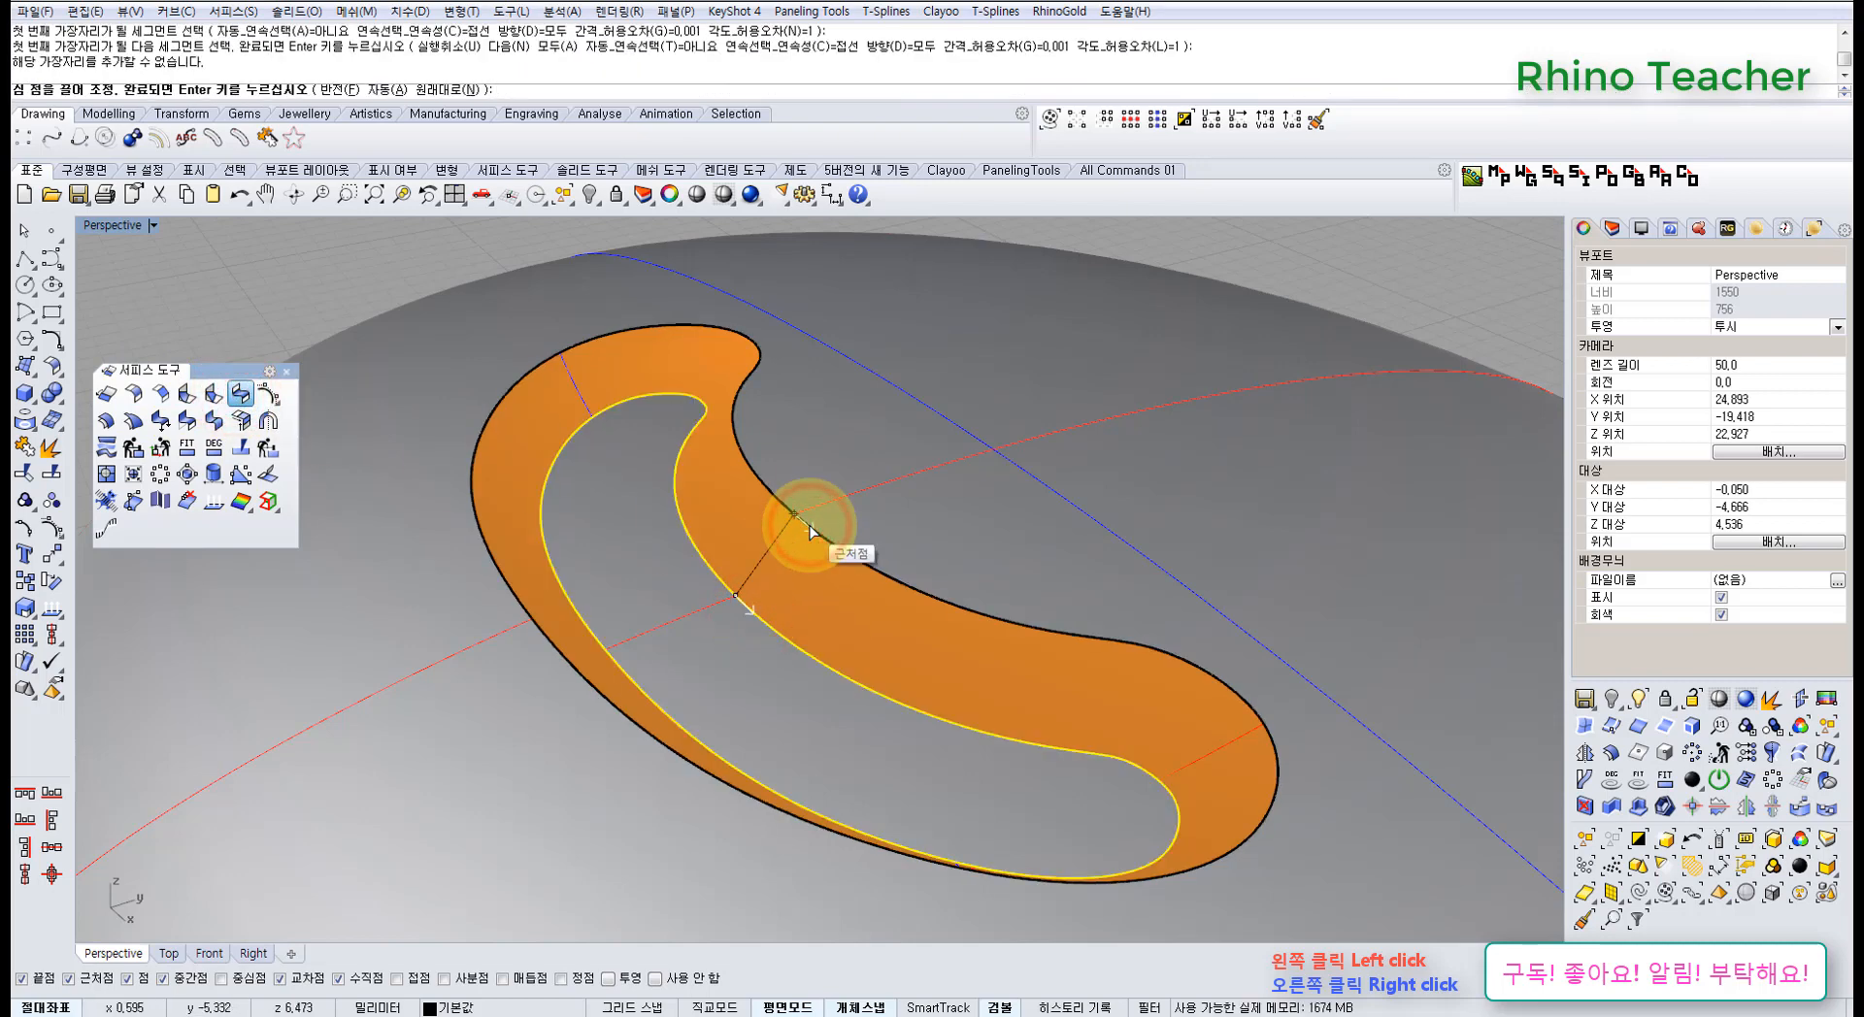
right_click(806, 534)
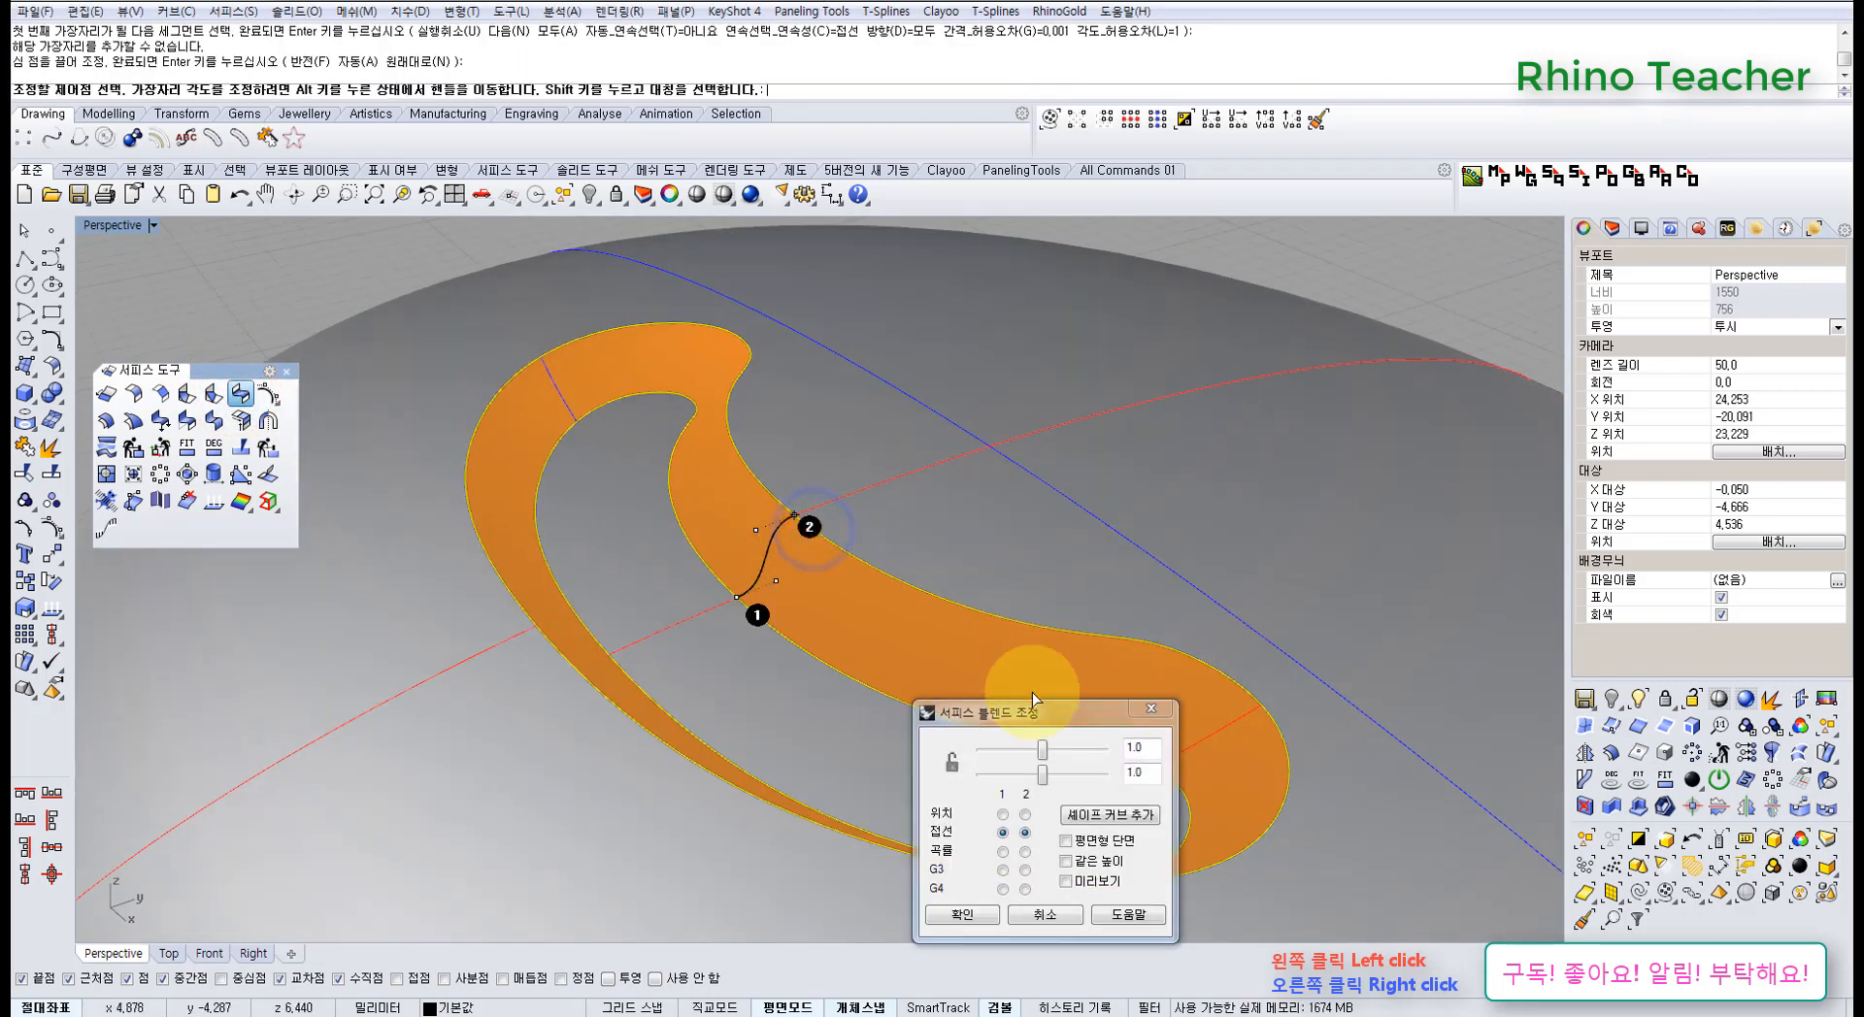
left_click_drag(1065, 717, 1089, 557)
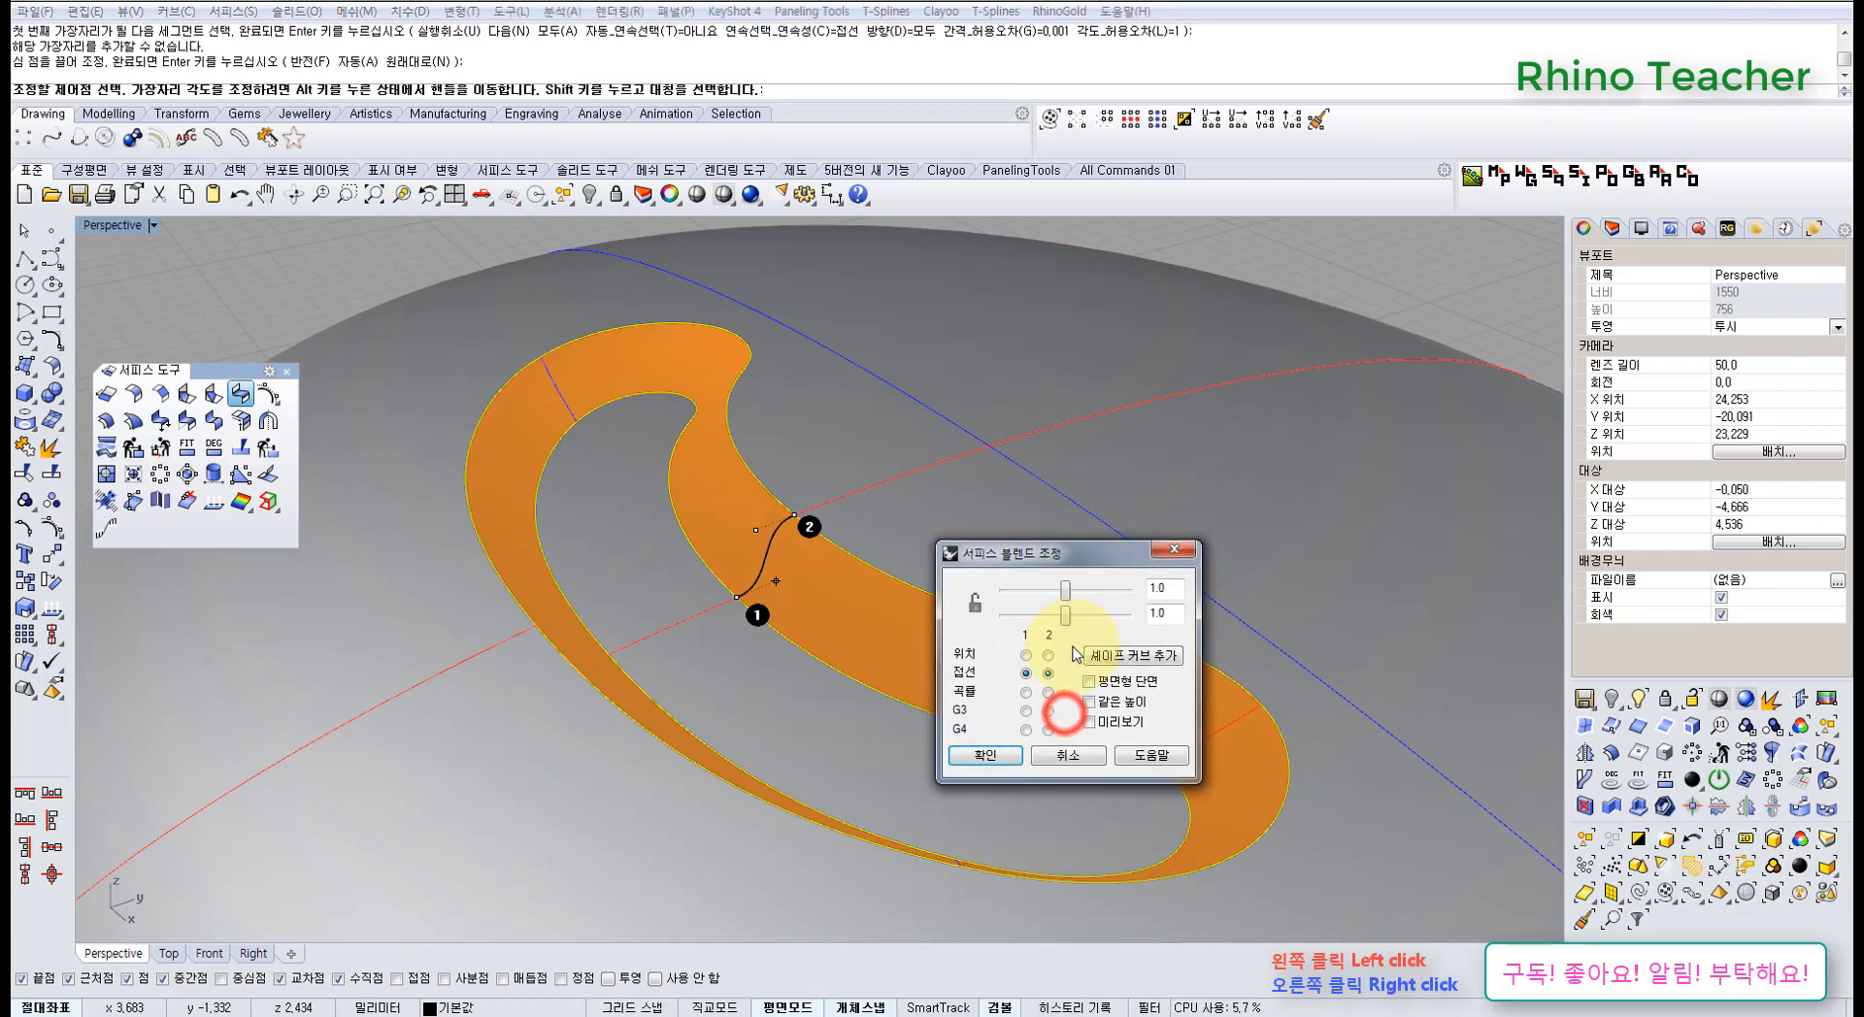
left_click(1007, 758)
- Examine the blend surface's isocurve flow around the curved ends and along the band
right_click_drag(679, 493, 697, 552)
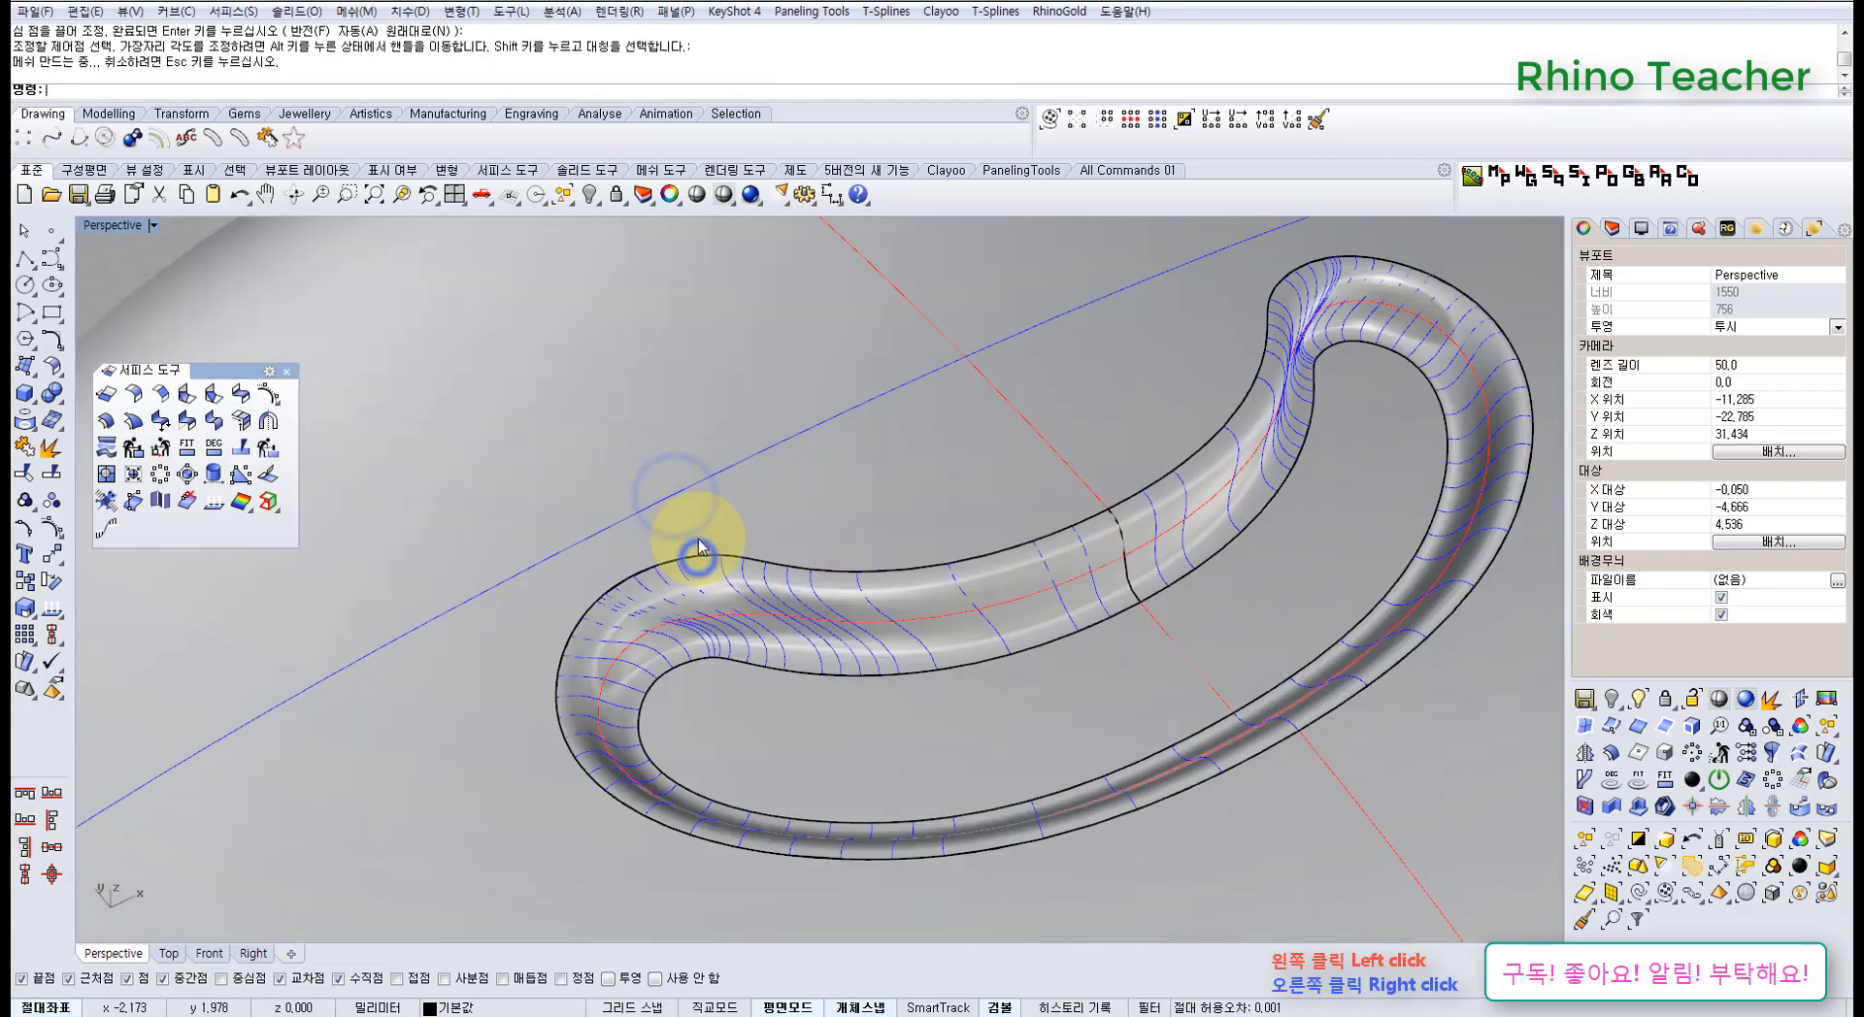
right_click_drag(757, 632, 853, 603)
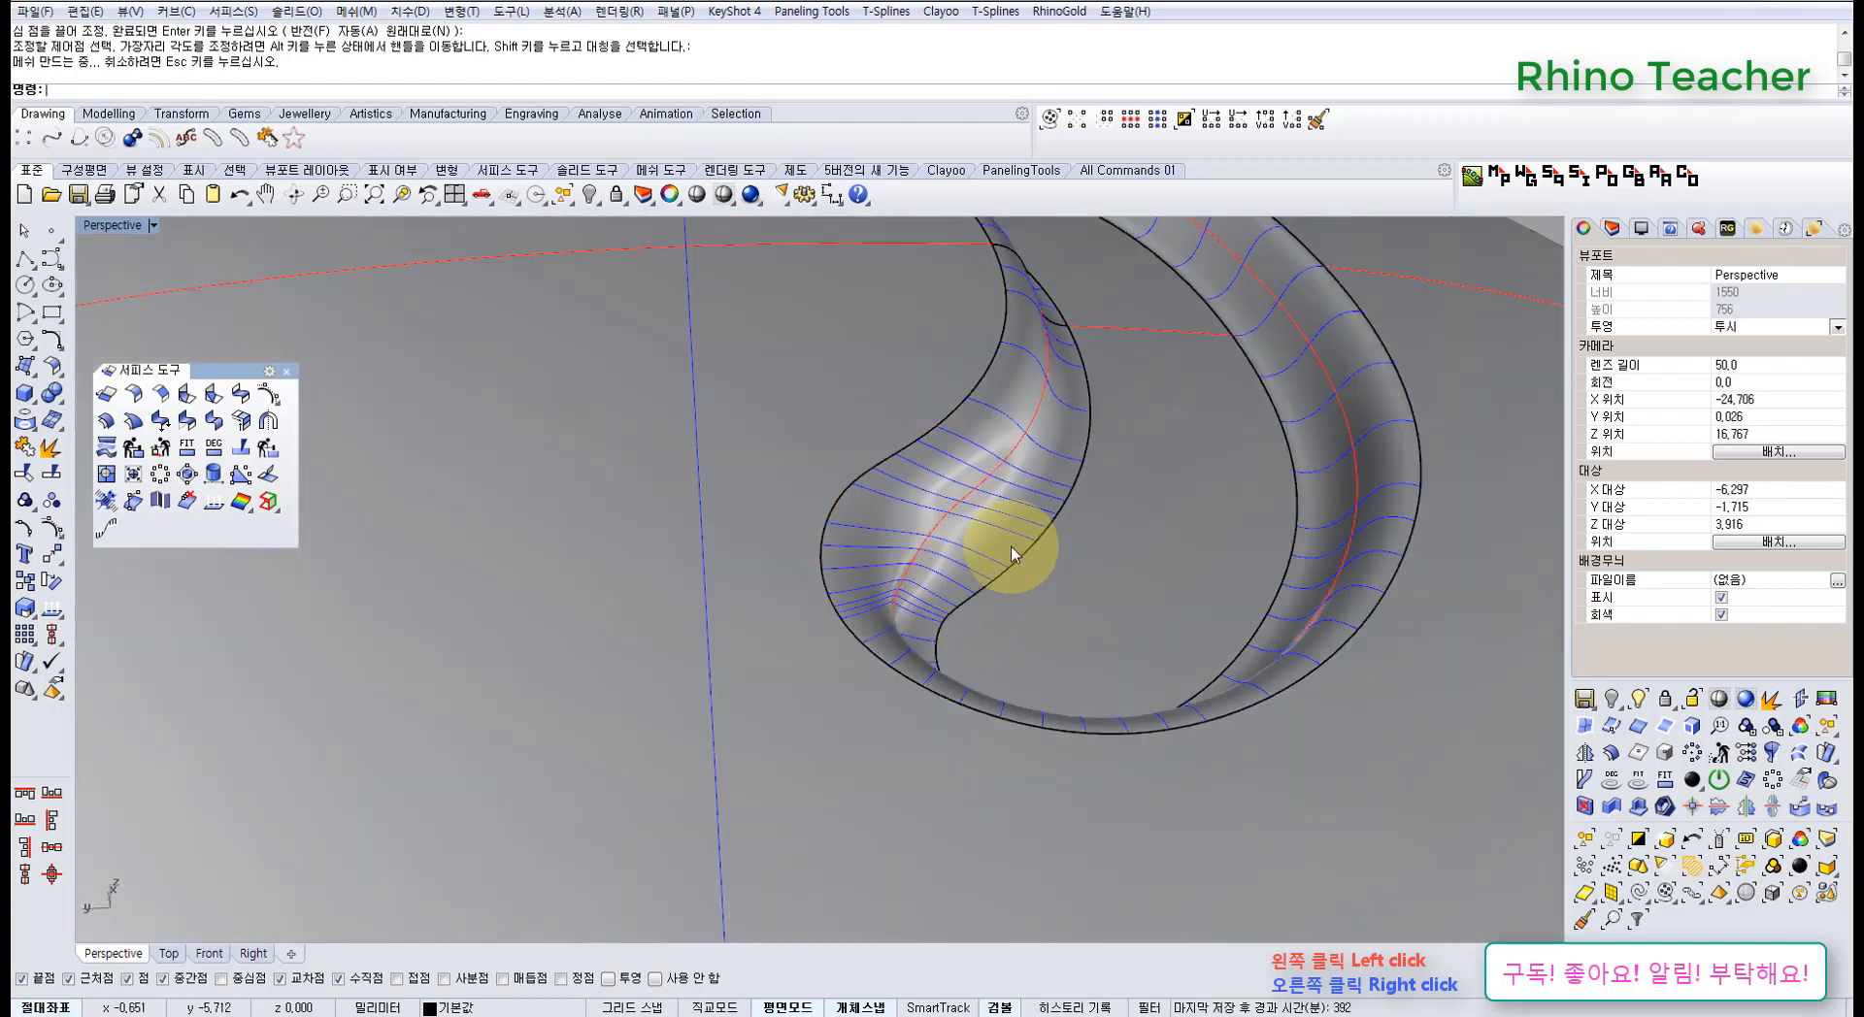
right_click_drag(1127, 483, 920, 549)
scroll(919, 550, "down", 4)
right_click_drag(712, 486, 898, 446)
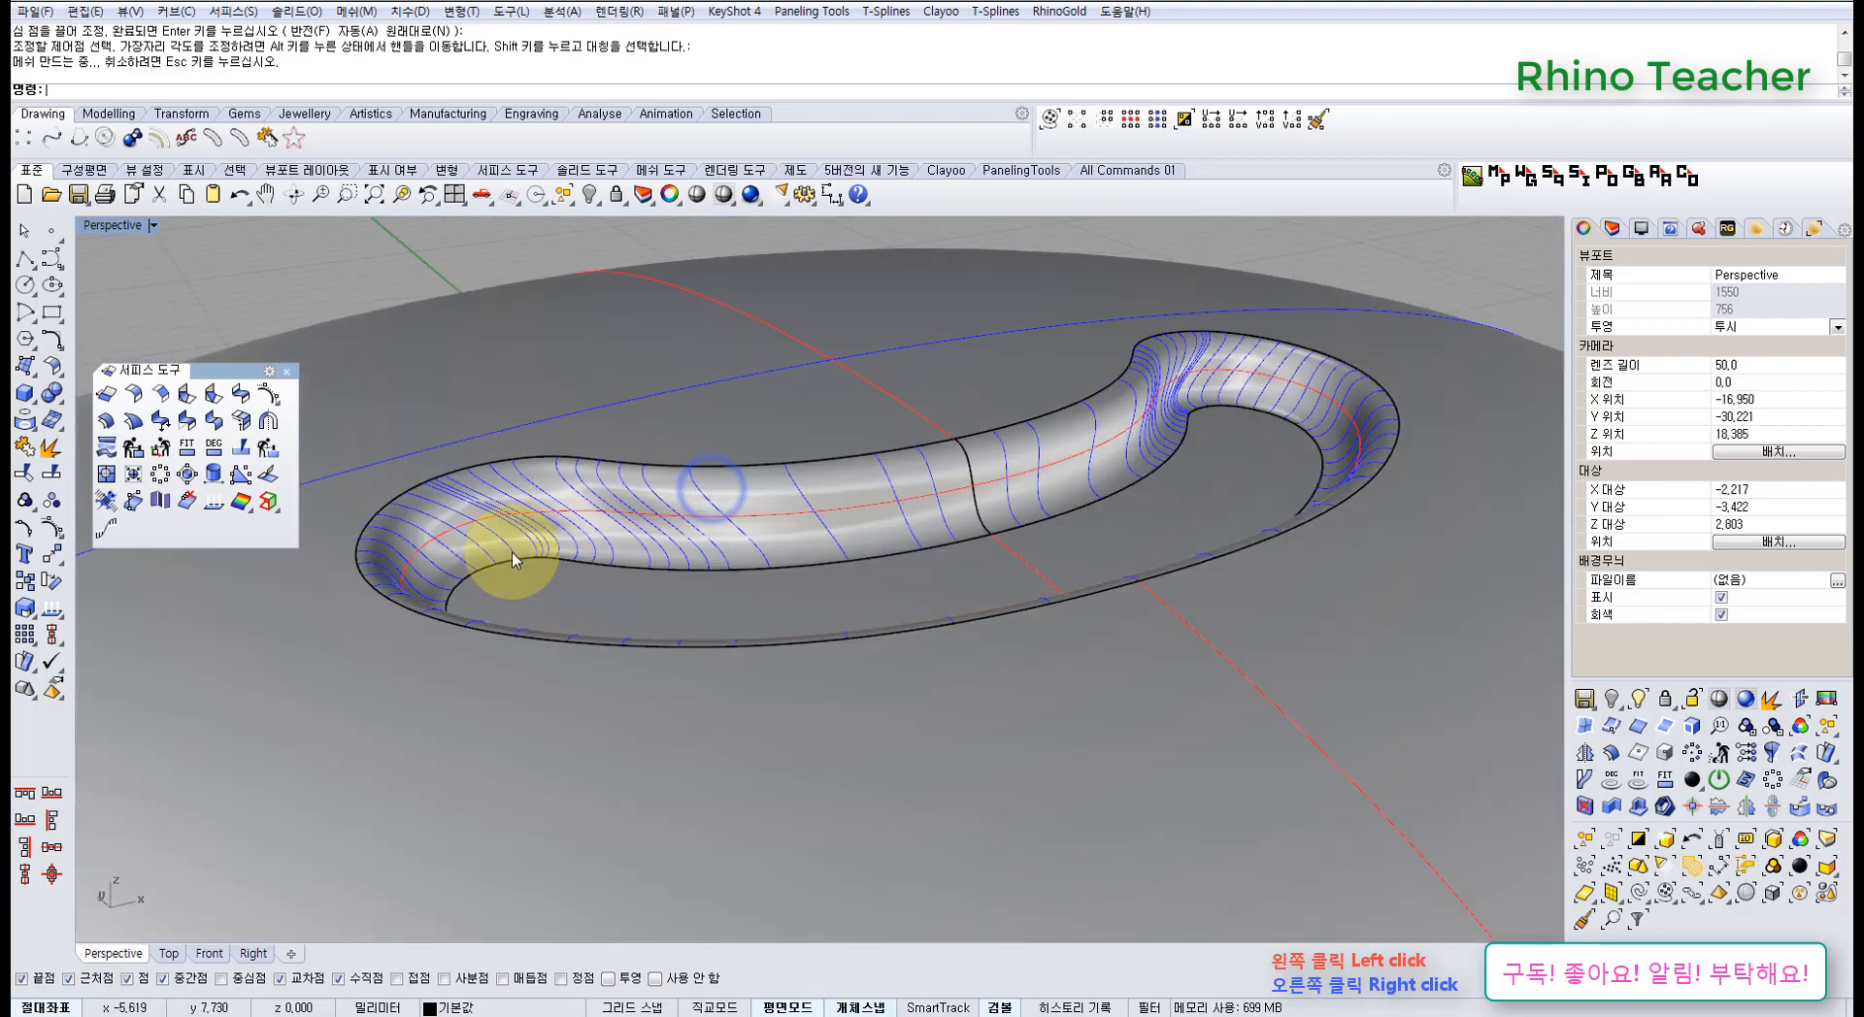
scroll(516, 558, "up", 10)
scroll(524, 504, "down", 4)
right_click_drag(536, 504, 607, 515)
scroll(684, 524, "down", 4)
right_click_drag(1040, 514, 805, 534)
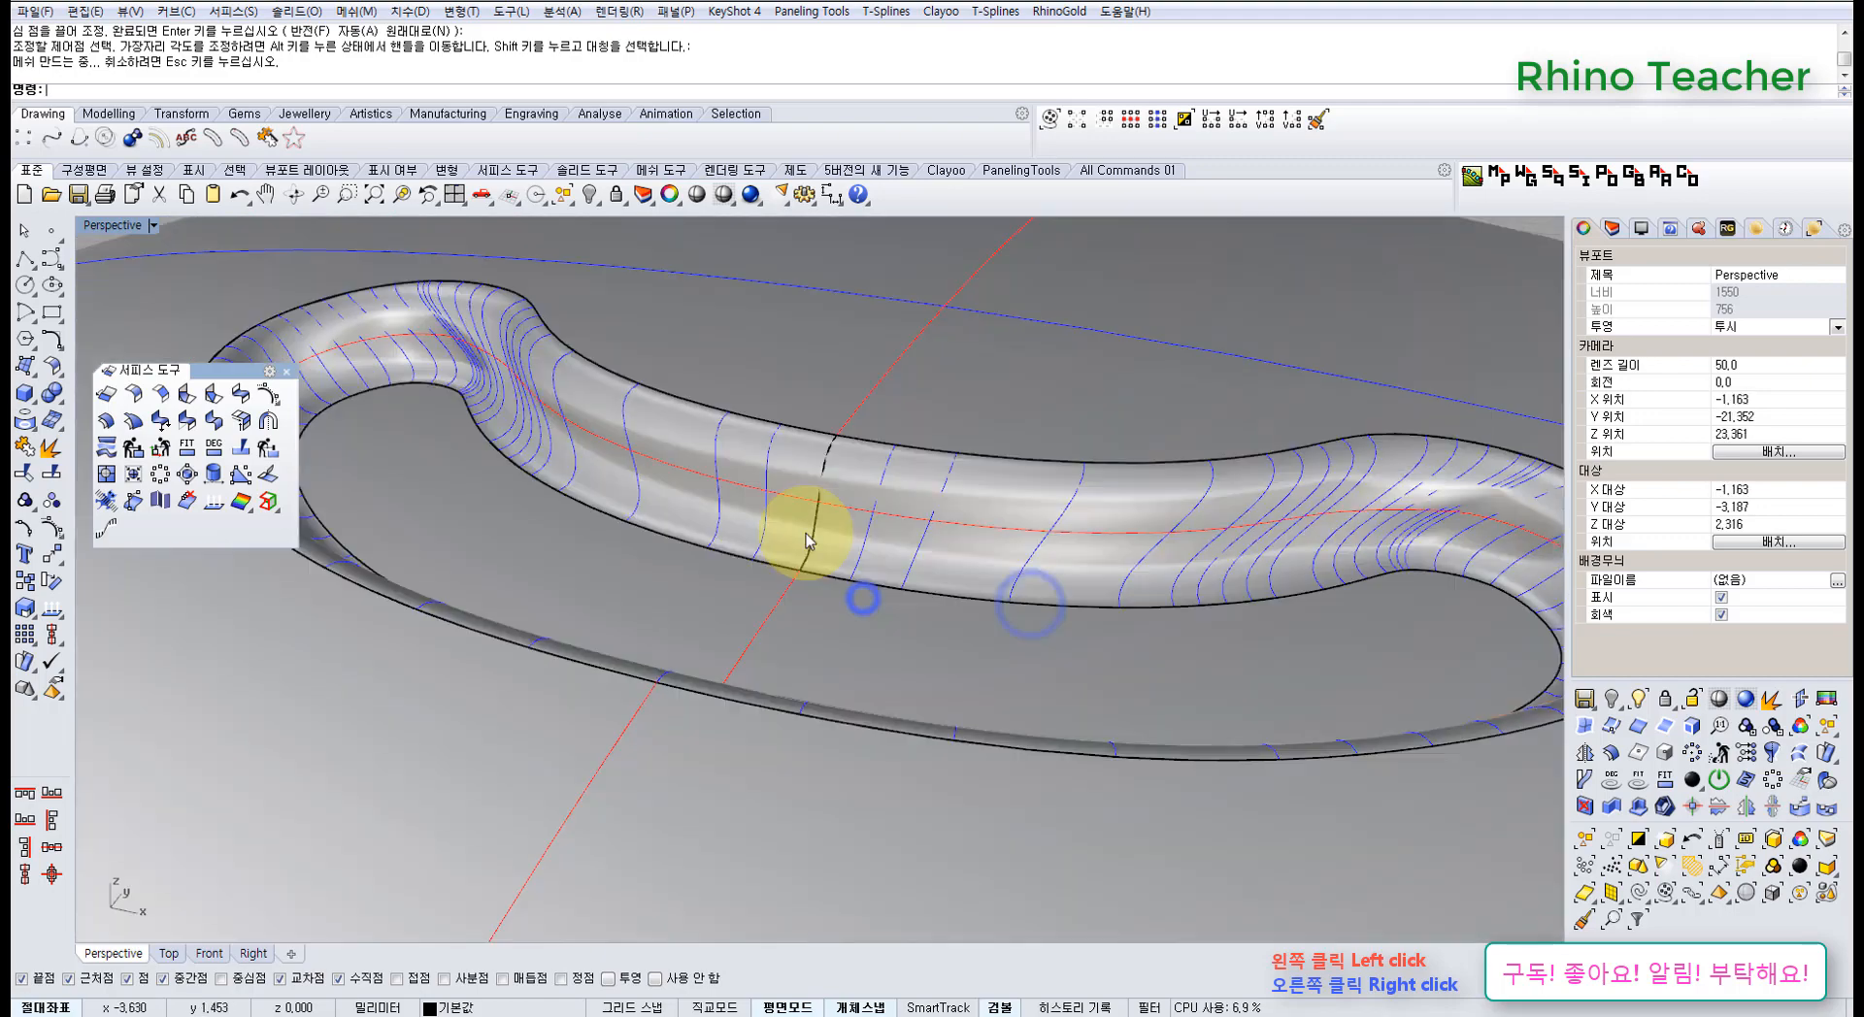
- Check the blend surface in a shaded preview and inspect its bends and seam up close
left_click(701, 191)
right_click_drag(1281, 556, 885, 524, "shift")
key("Escape")
scroll(990, 522, "down", 4)
right_click_drag(646, 668, 644, 599)
scroll(645, 597, "up", 8)
scroll(774, 452, "down", 4)
right_click_drag(768, 453, 789, 575)
right_click_drag(611, 515, 485, 539)
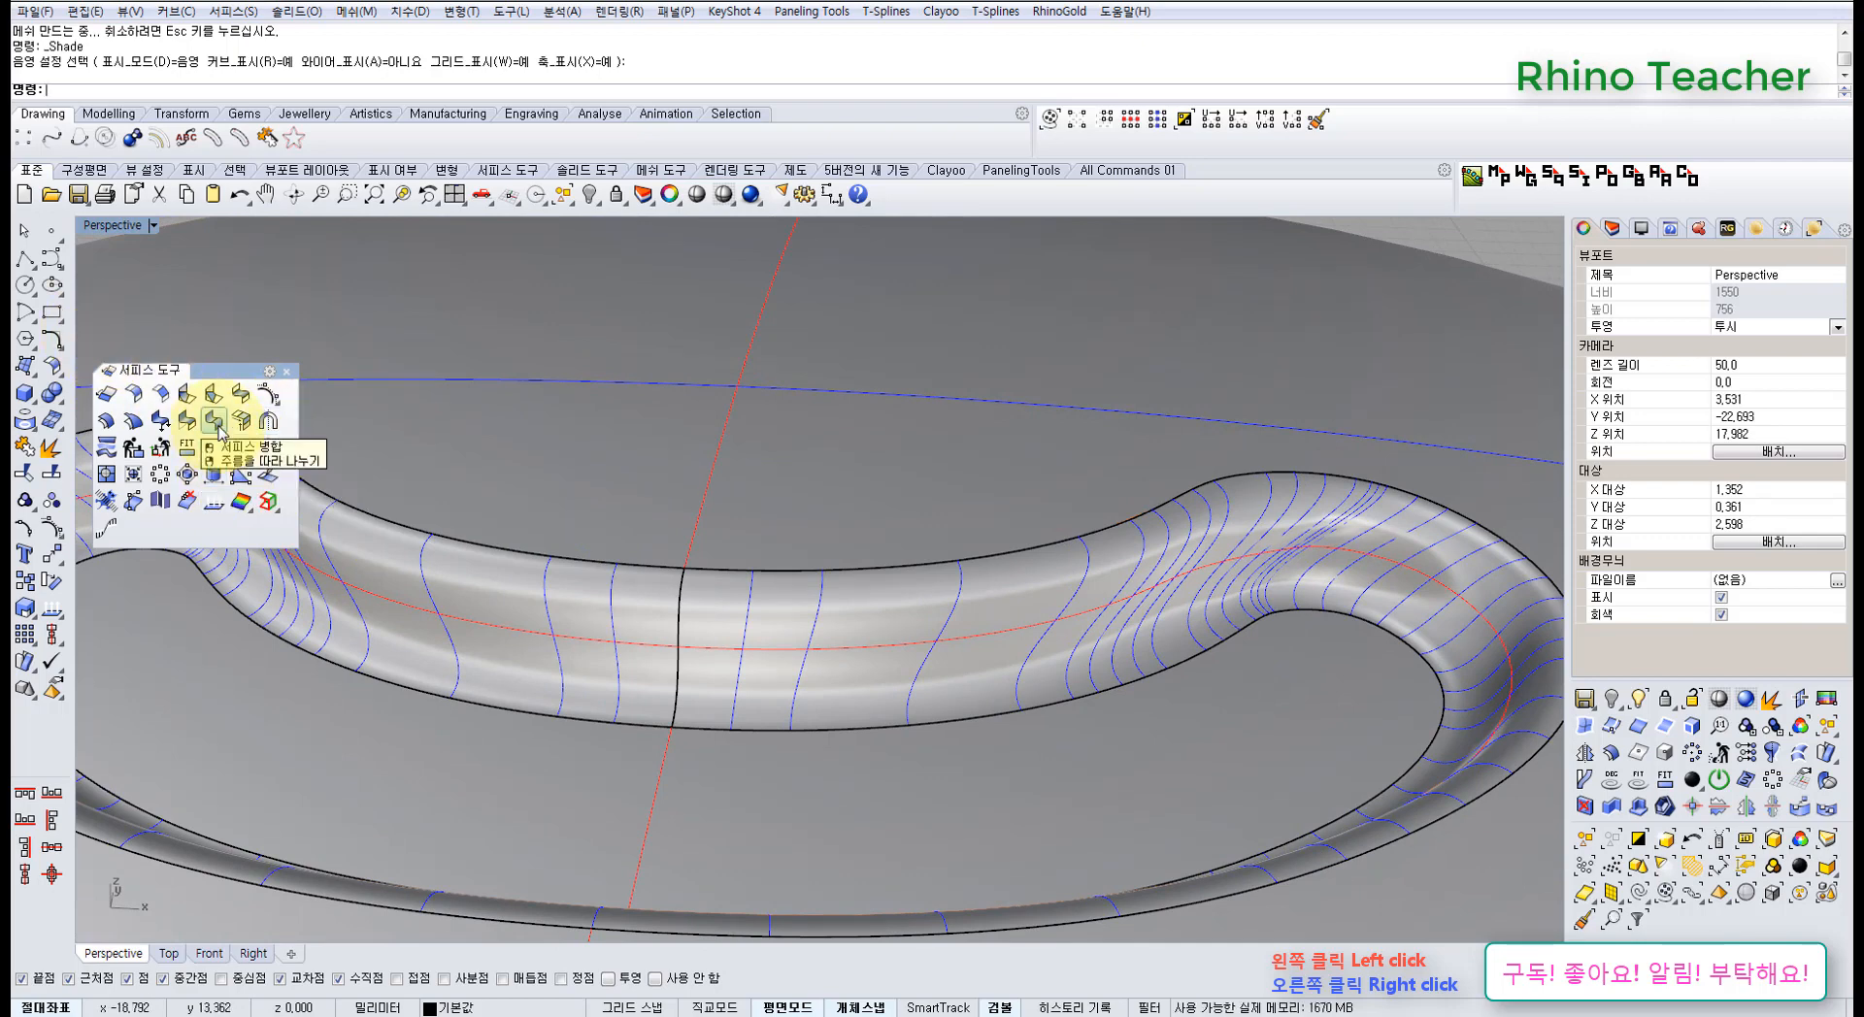
- Duplicate the blend surface's seam edge as a curve
left_click(26, 425)
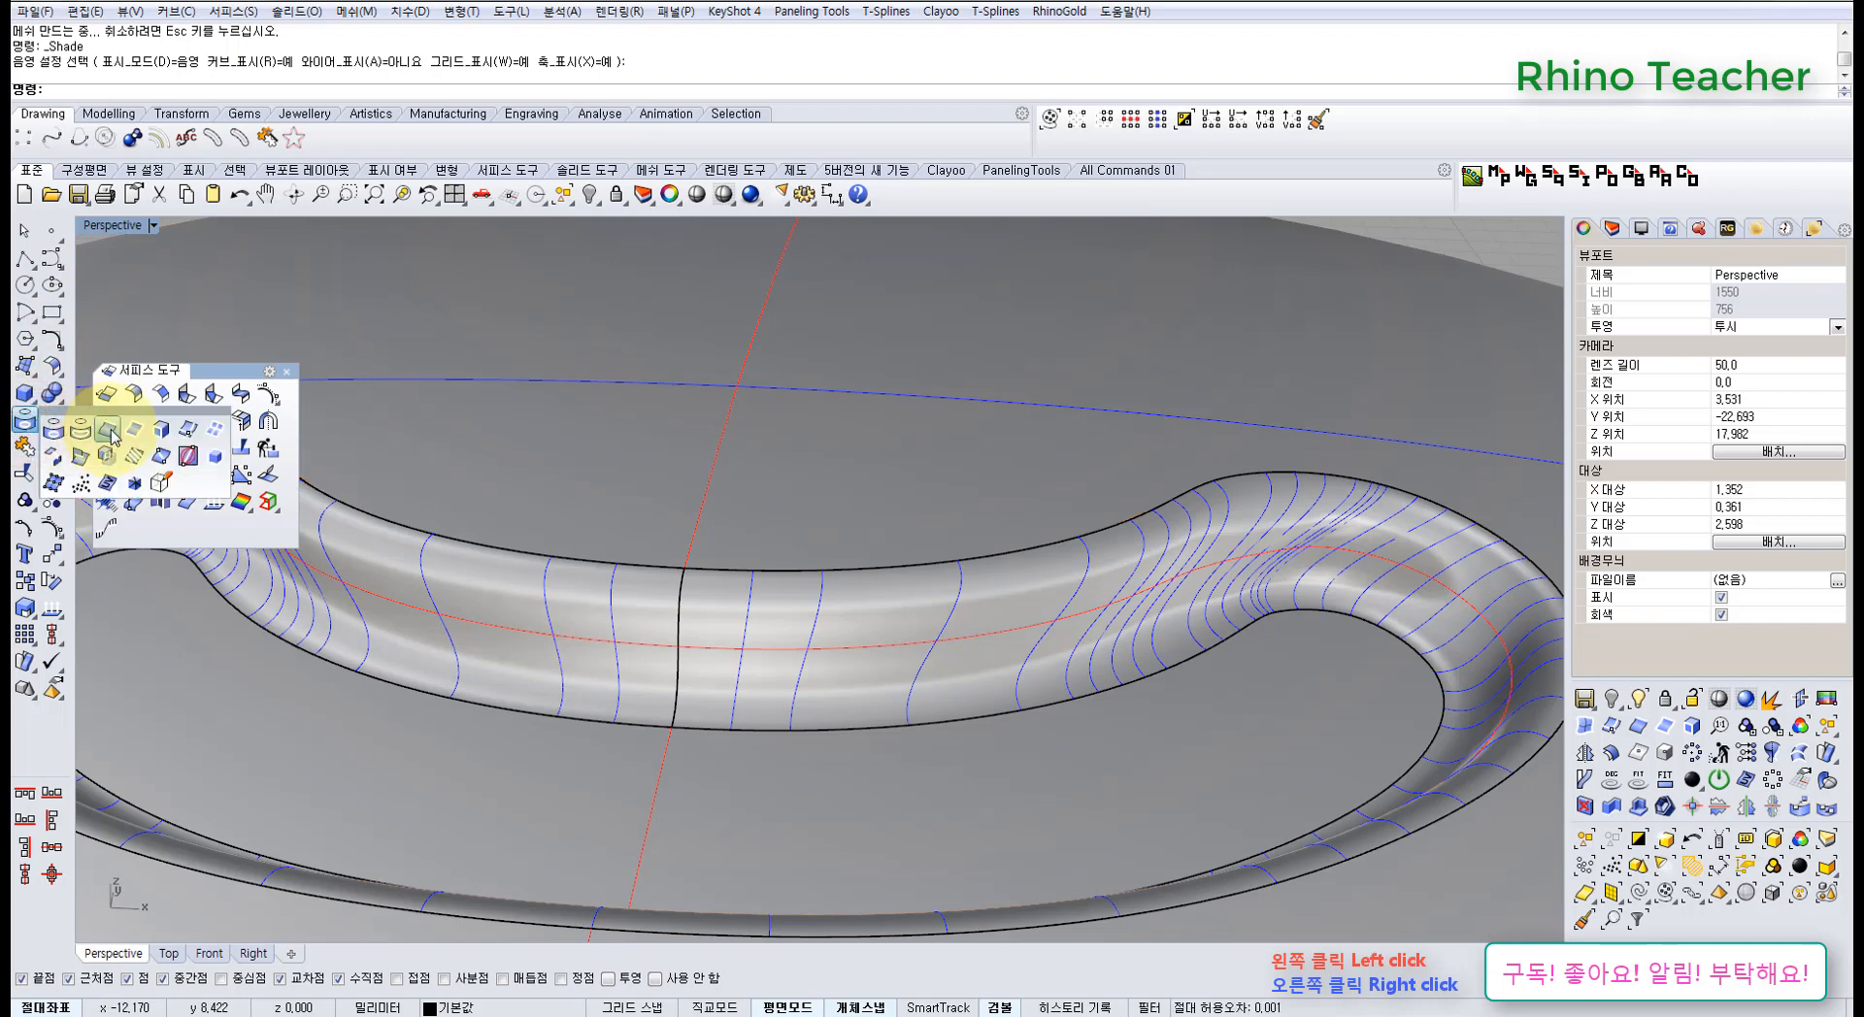
left_click(113, 436)
left_click(685, 617)
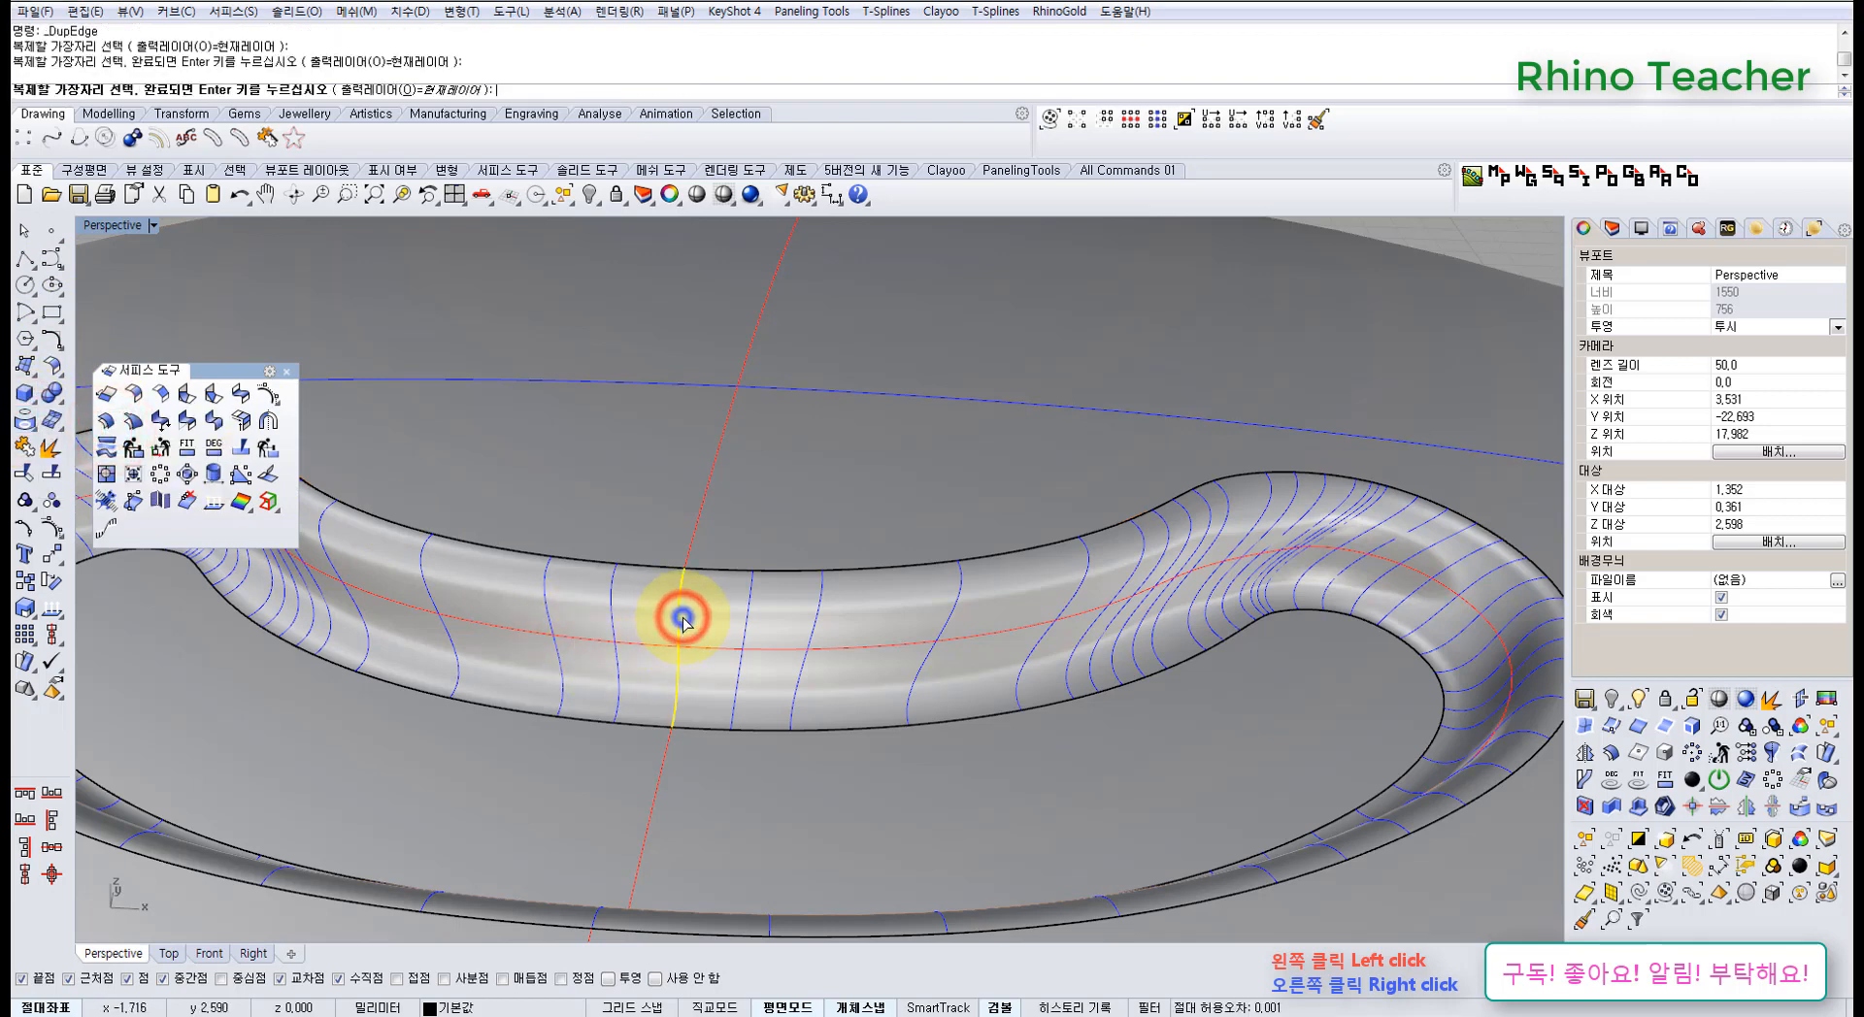
right_click(682, 617)
- Delete the blend surface, leaving the duplicated seam curve across the gap
left_click(755, 650)
left_click(836, 605)
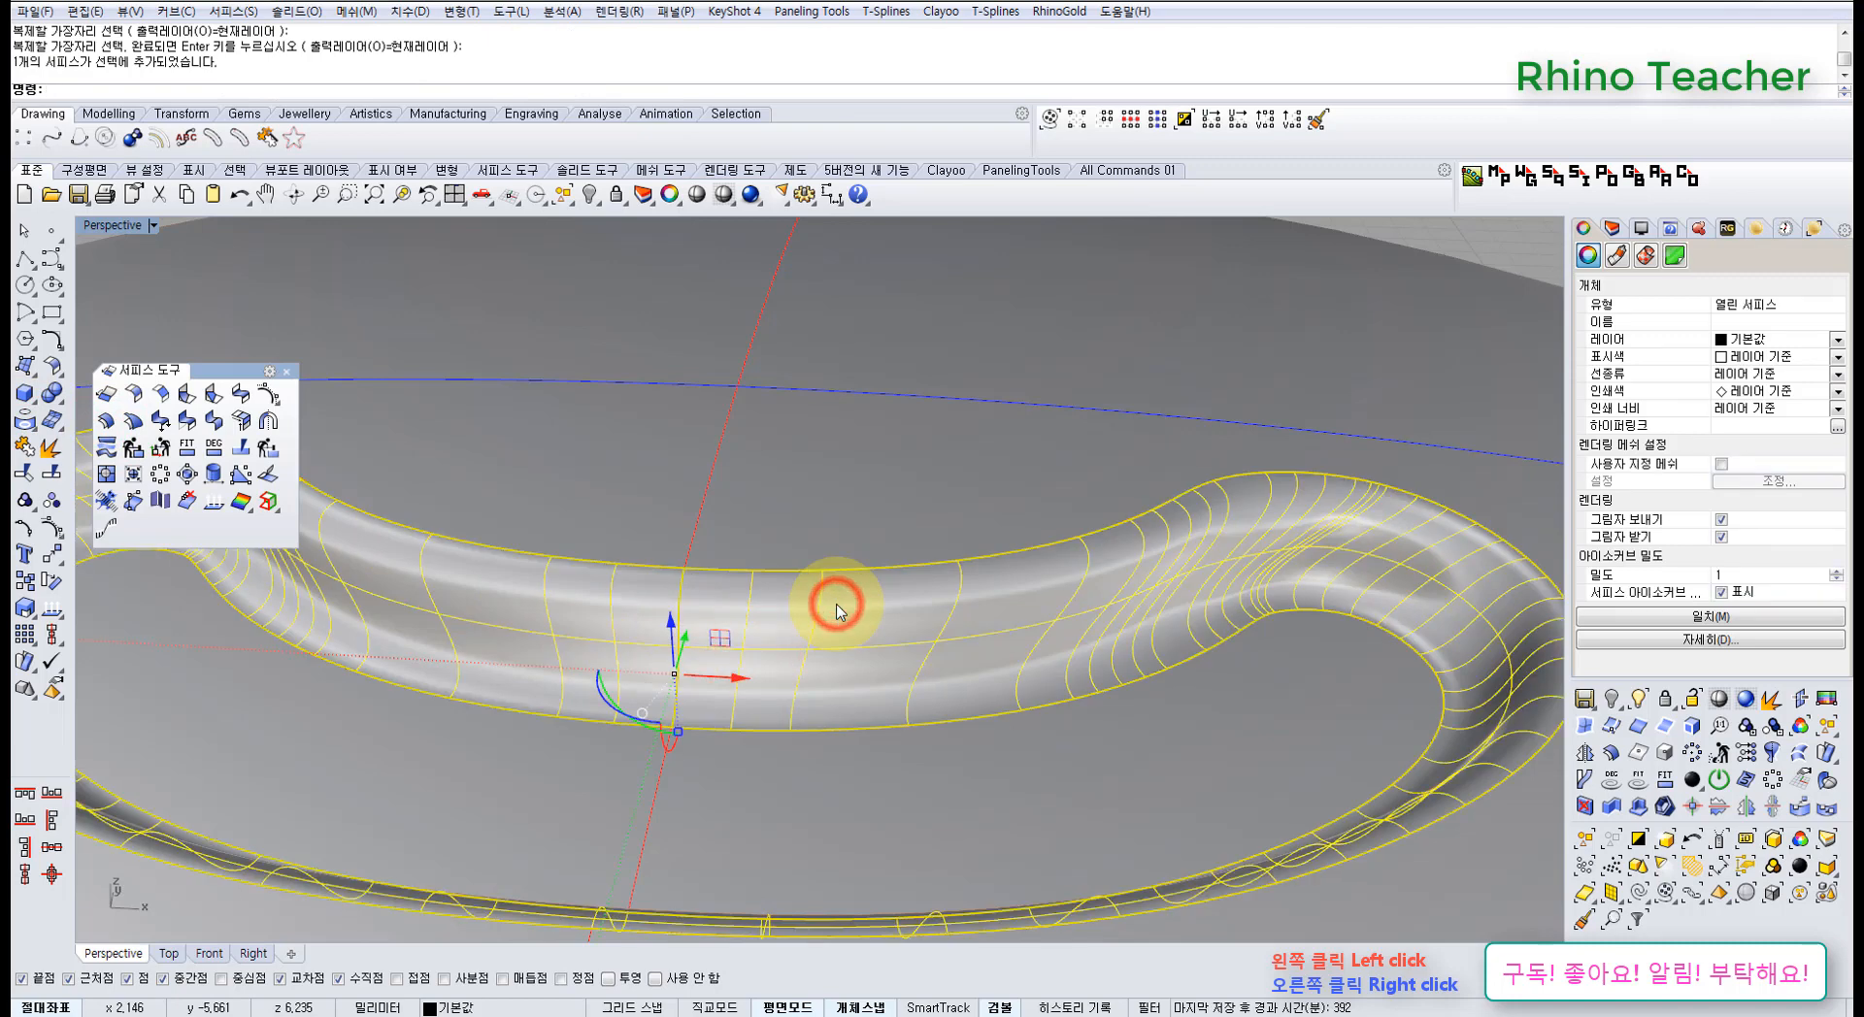
key("Delete")
right_click_drag(701, 611, 518, 571)
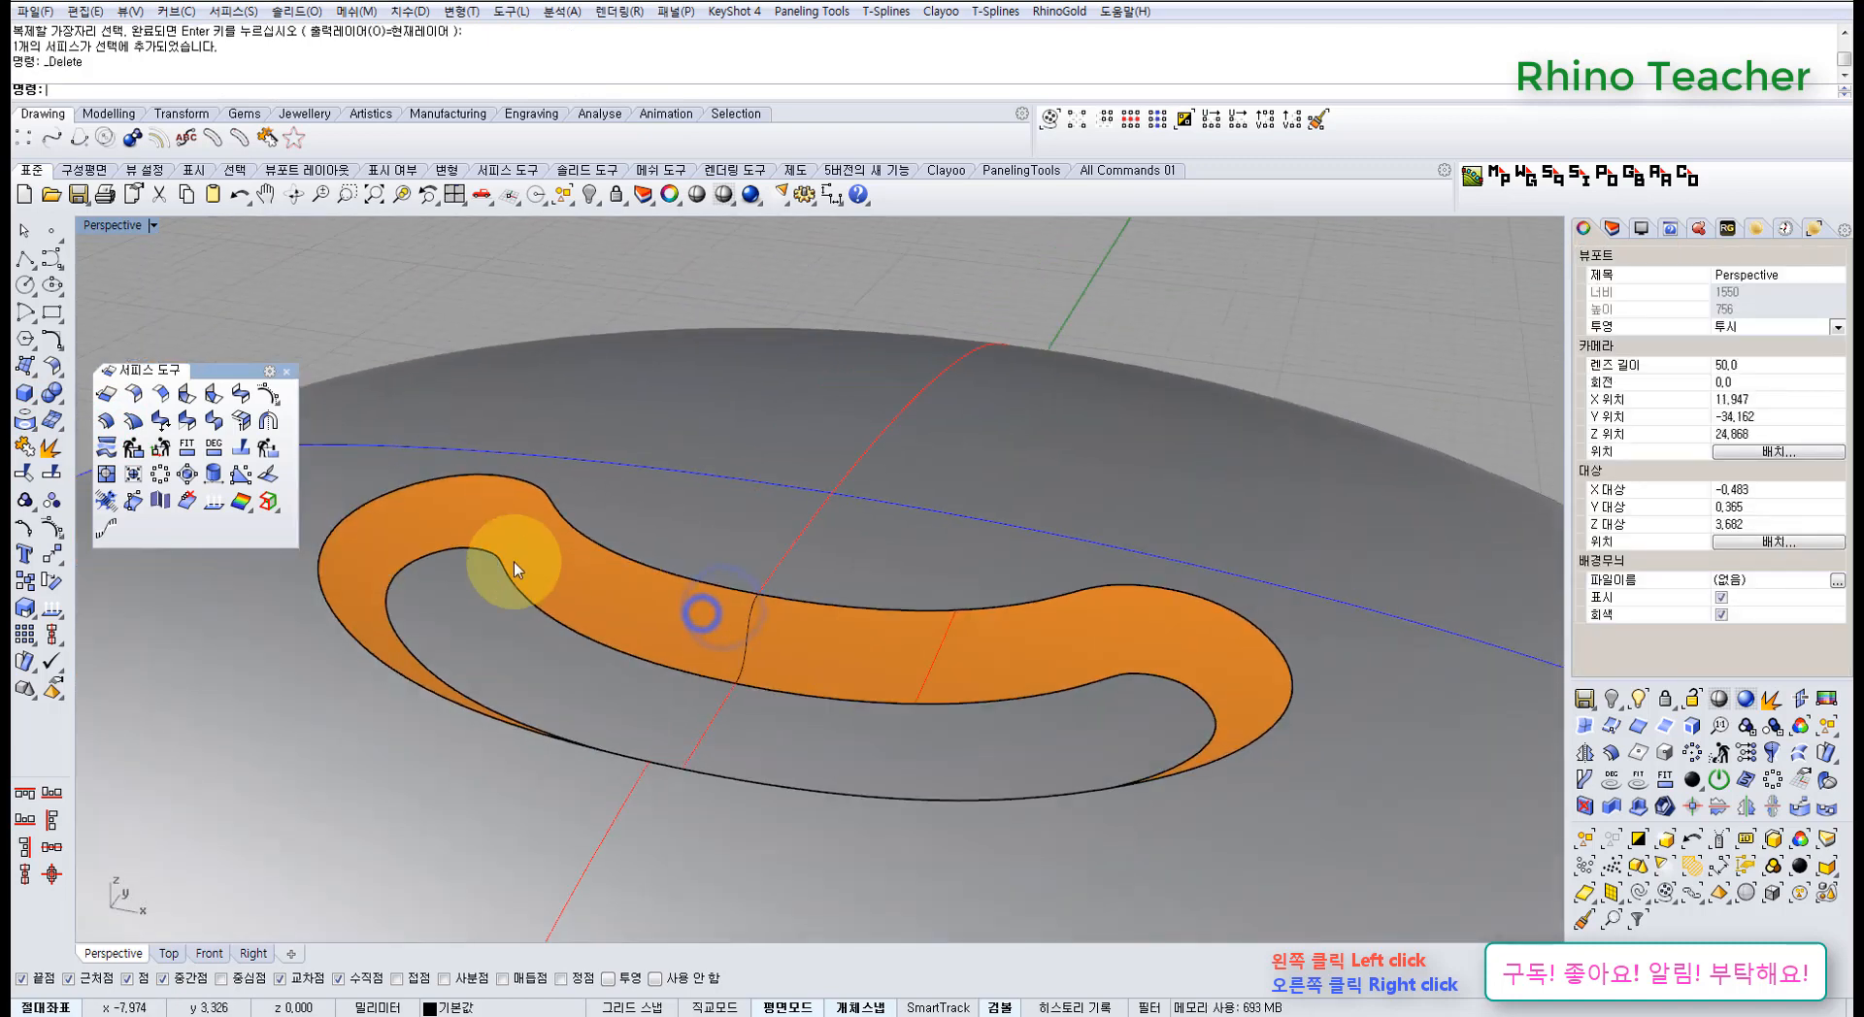
- Set up a two-rail sweep using the gap's inner and outer edges as rails and the seam curve as cross-section
left_click(23, 371)
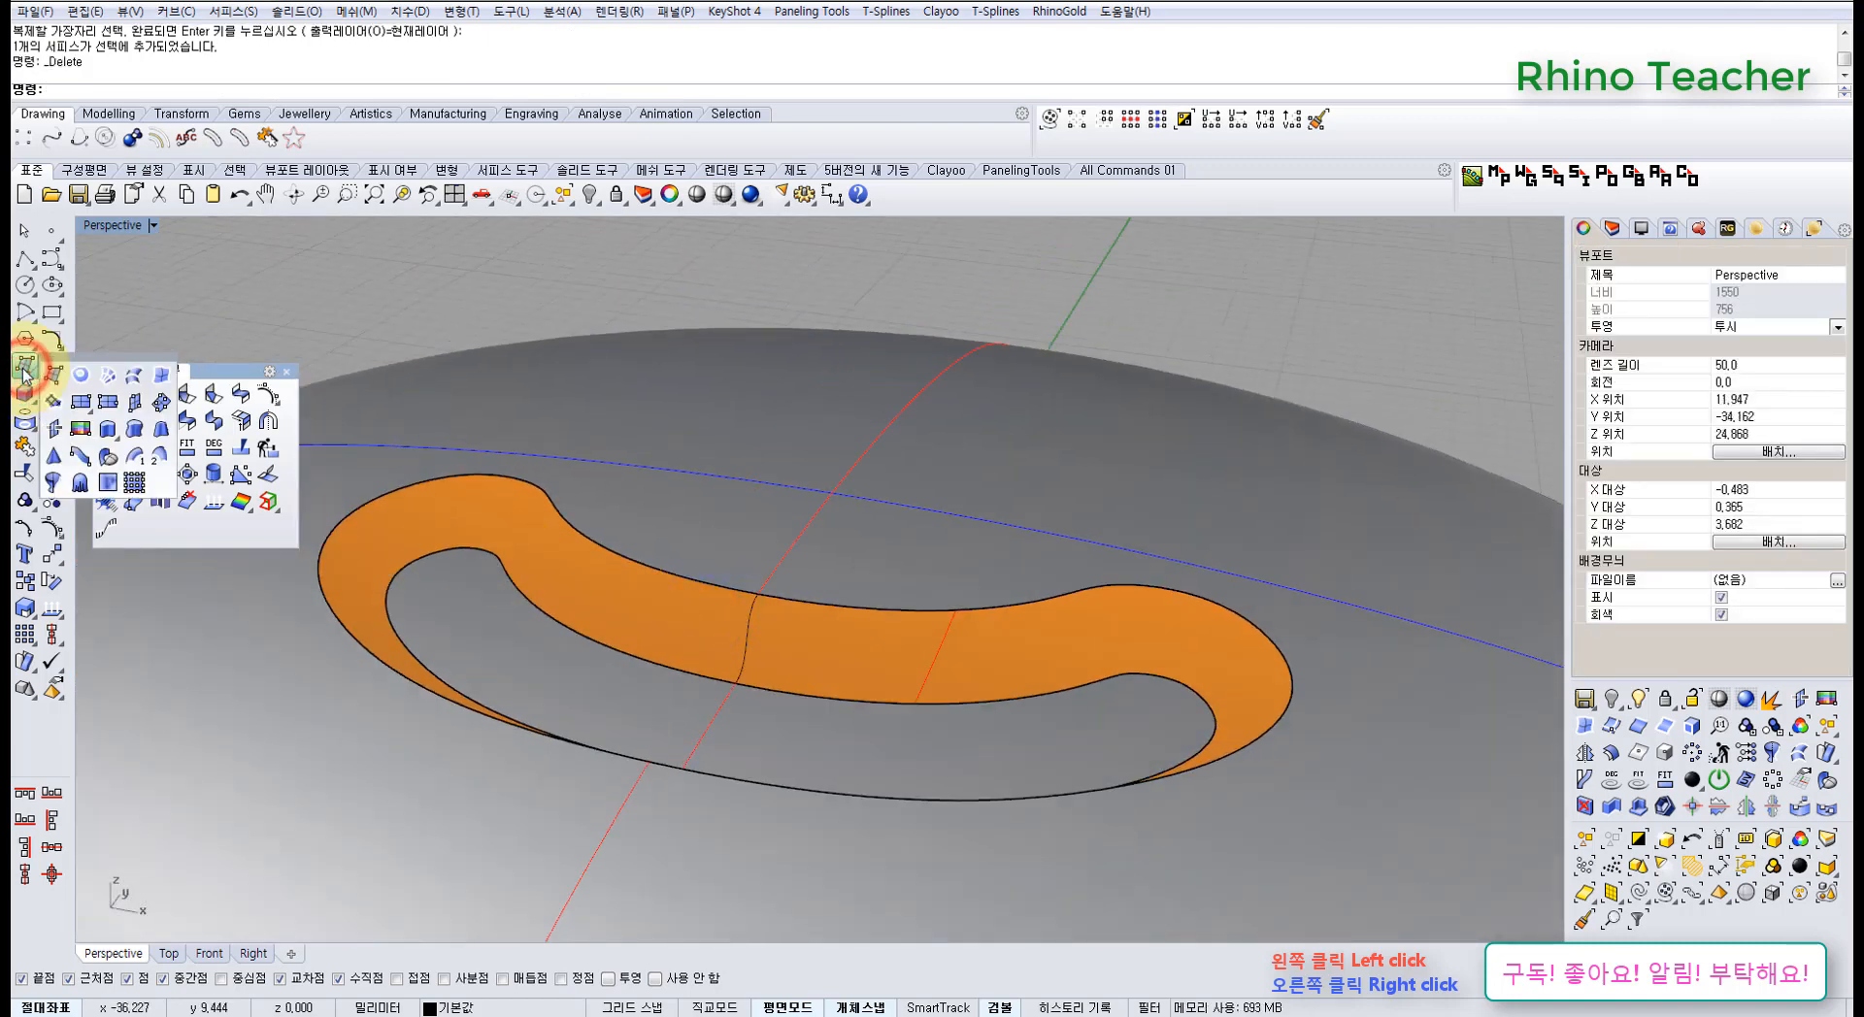
left_click(157, 434)
left_click(701, 674)
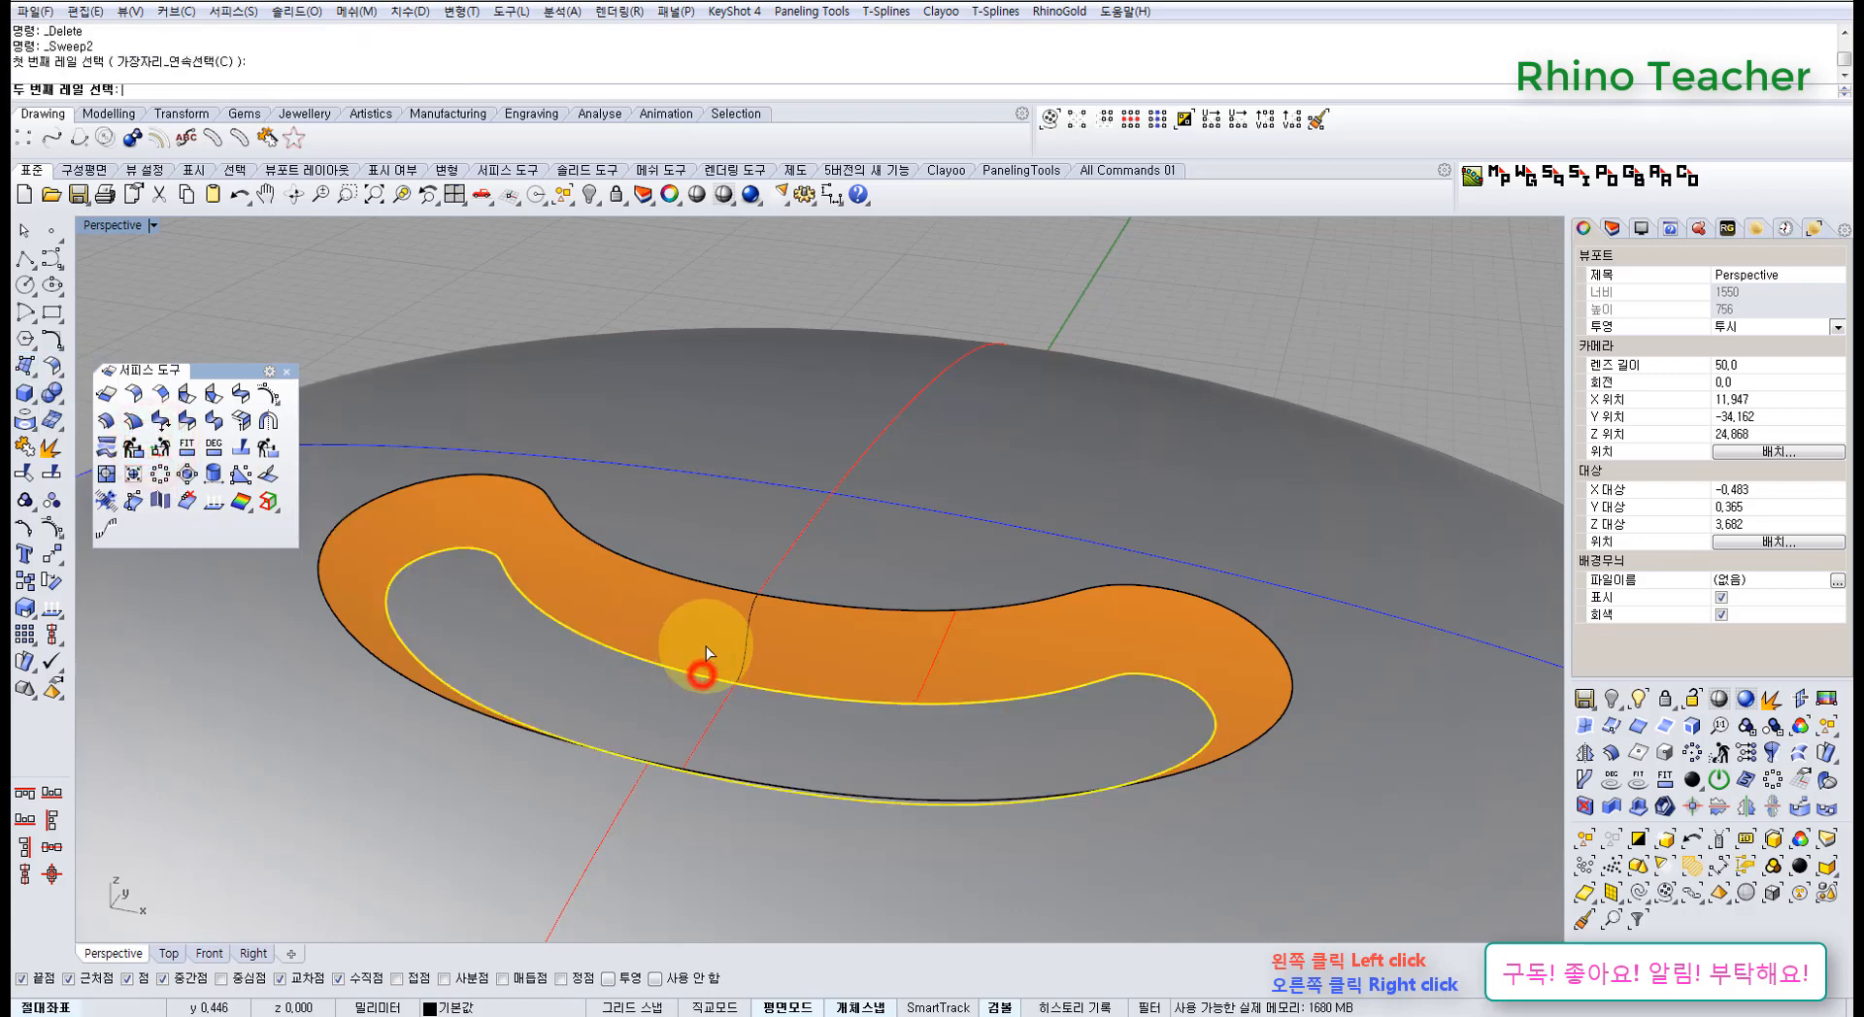
left_click(721, 589)
right_click_drag(826, 597, 691, 584)
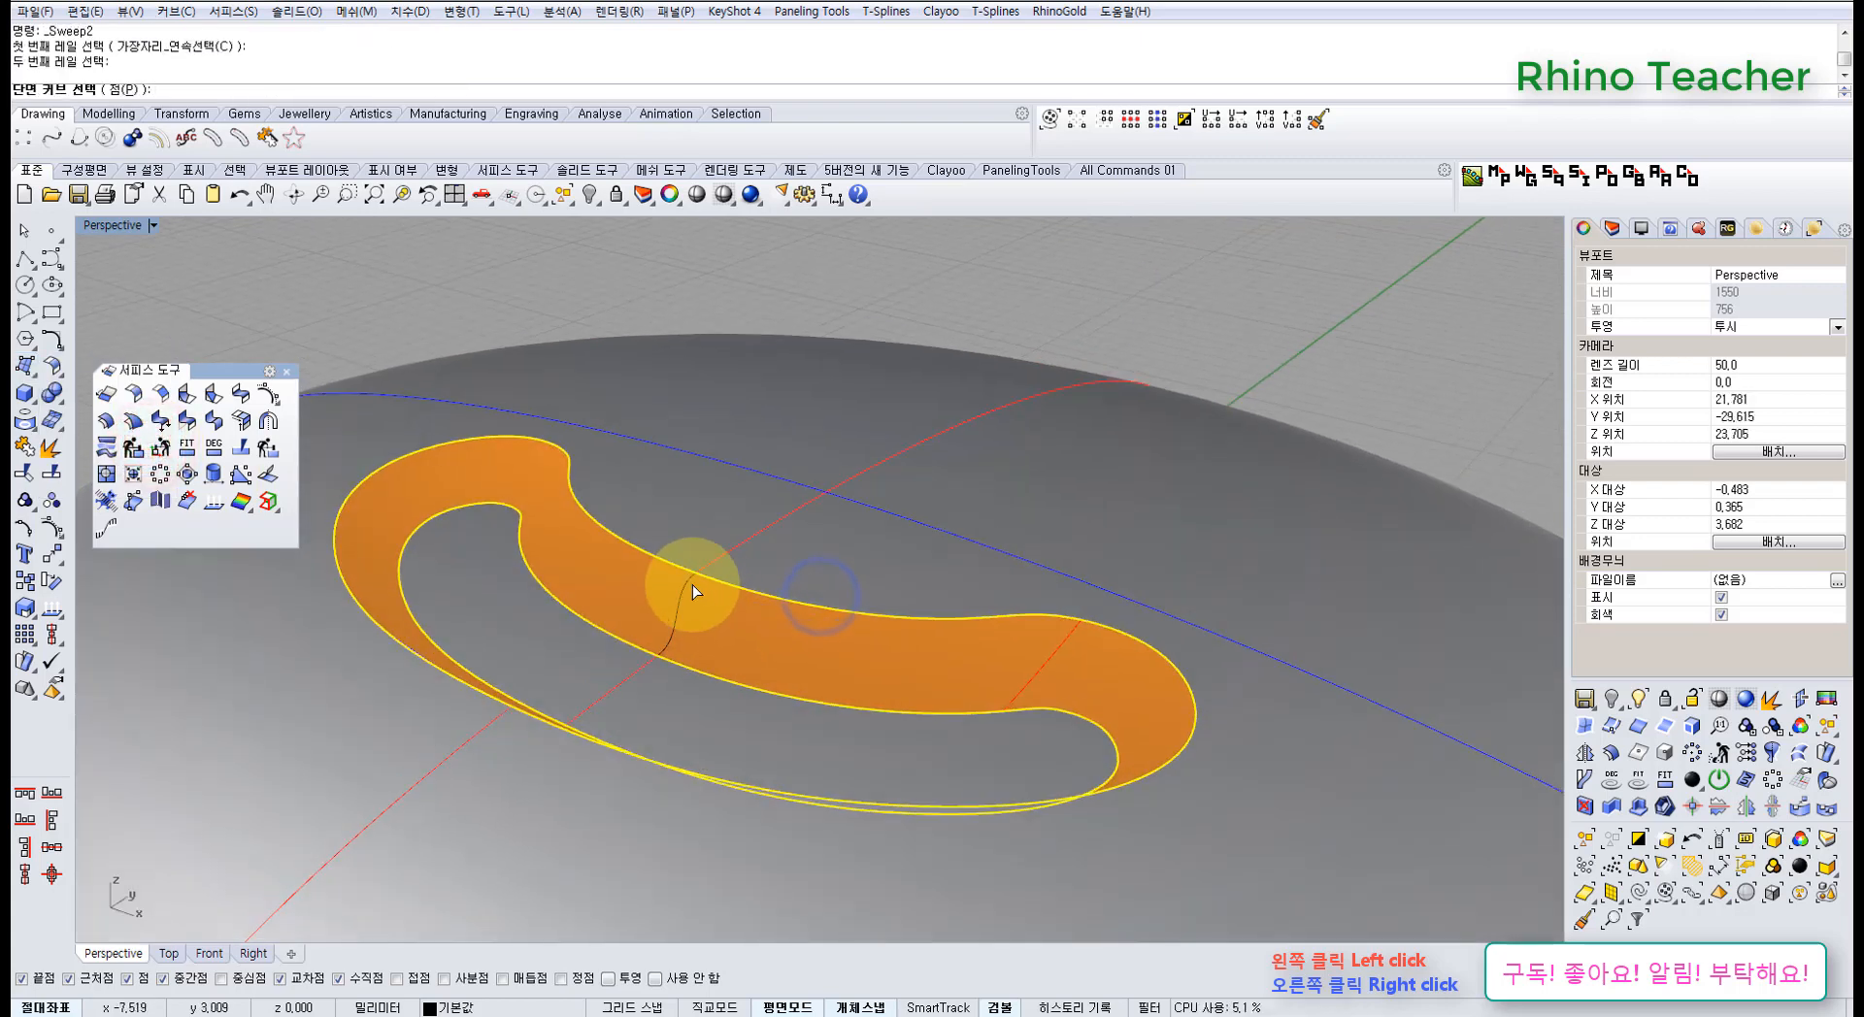
right_click(689, 583)
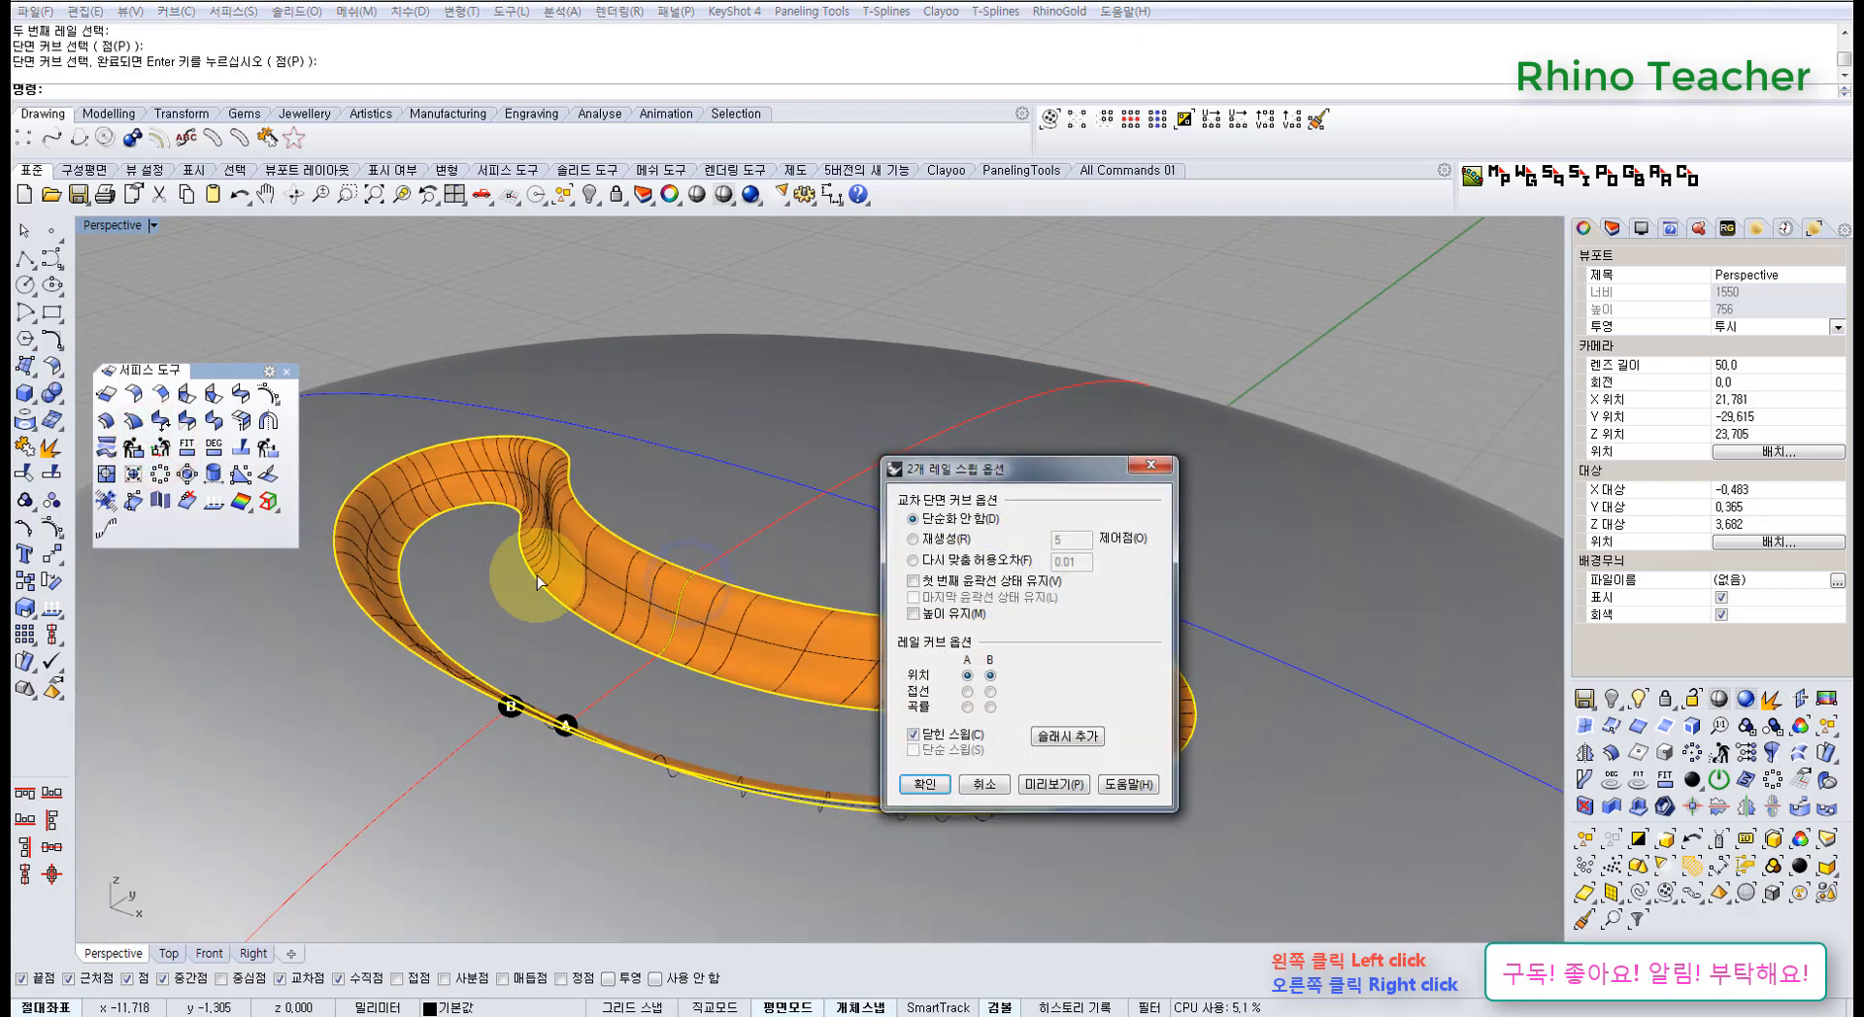
- Set rails A and B to tangency, enable Maintain height, and preview the two-rail sweep
right_click_drag(544, 550, 635, 607)
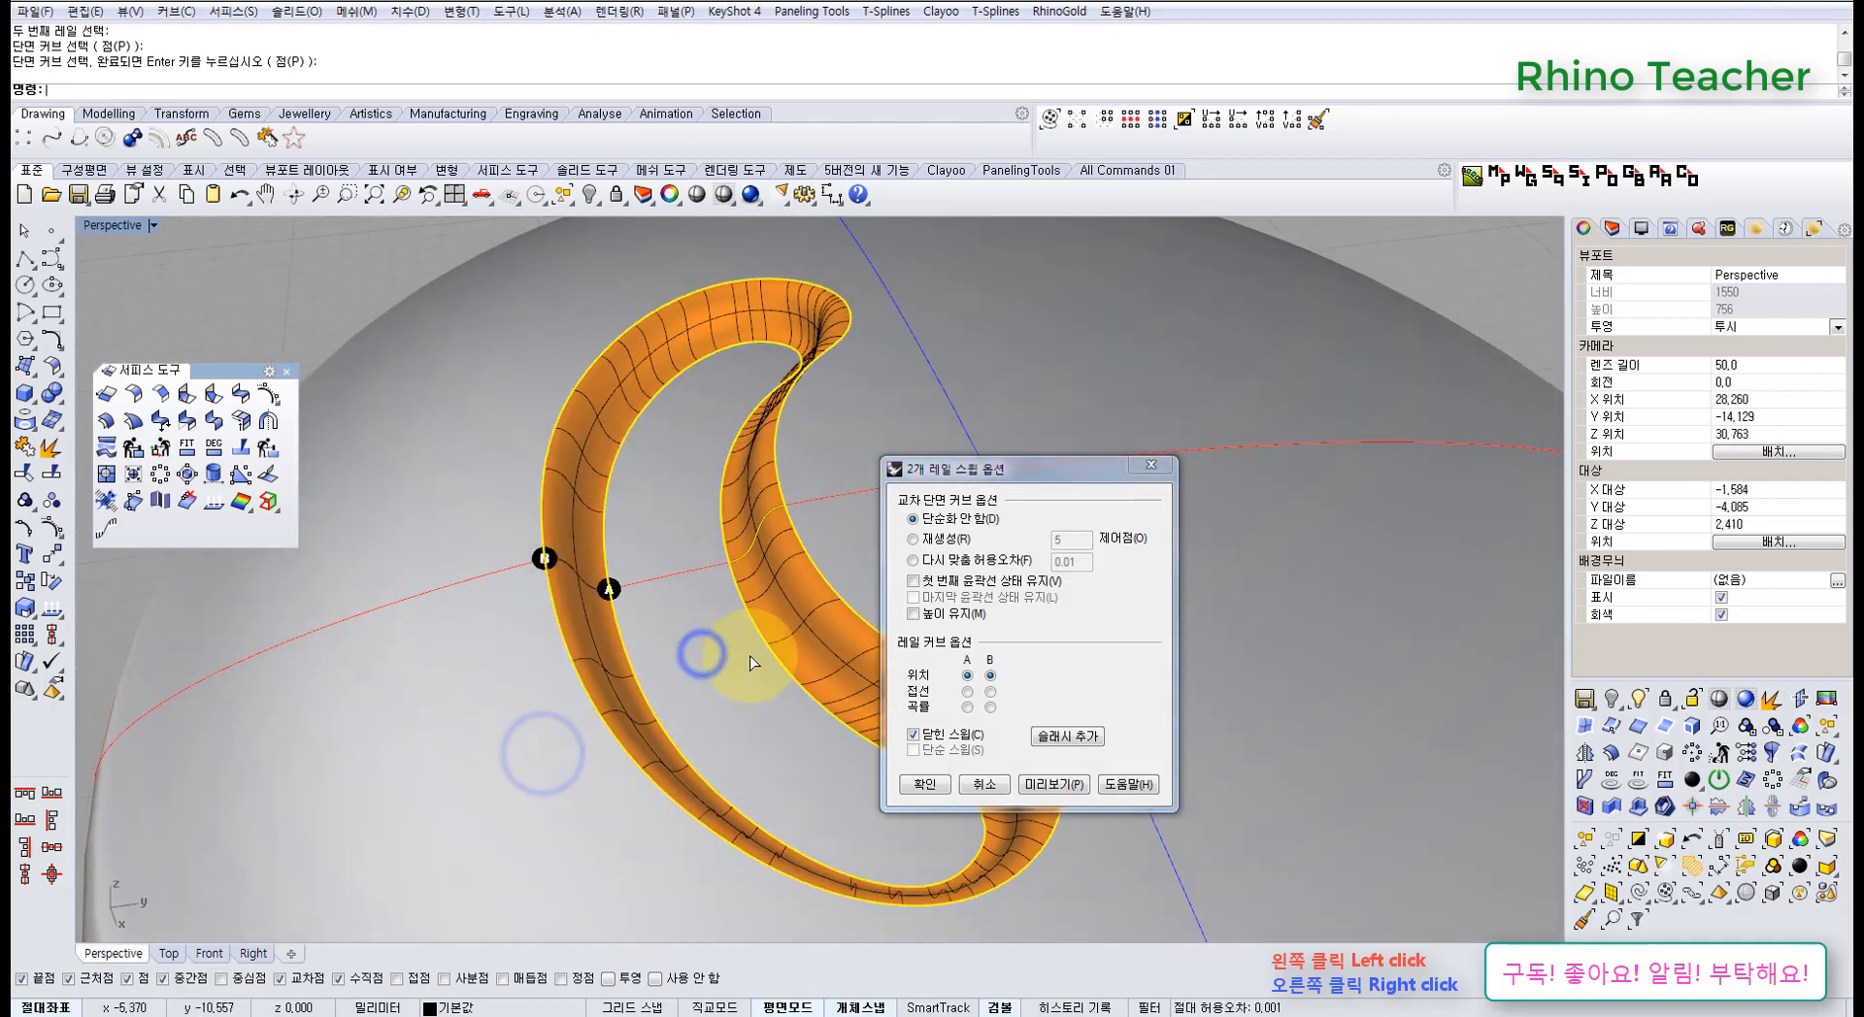
left_click(967, 692)
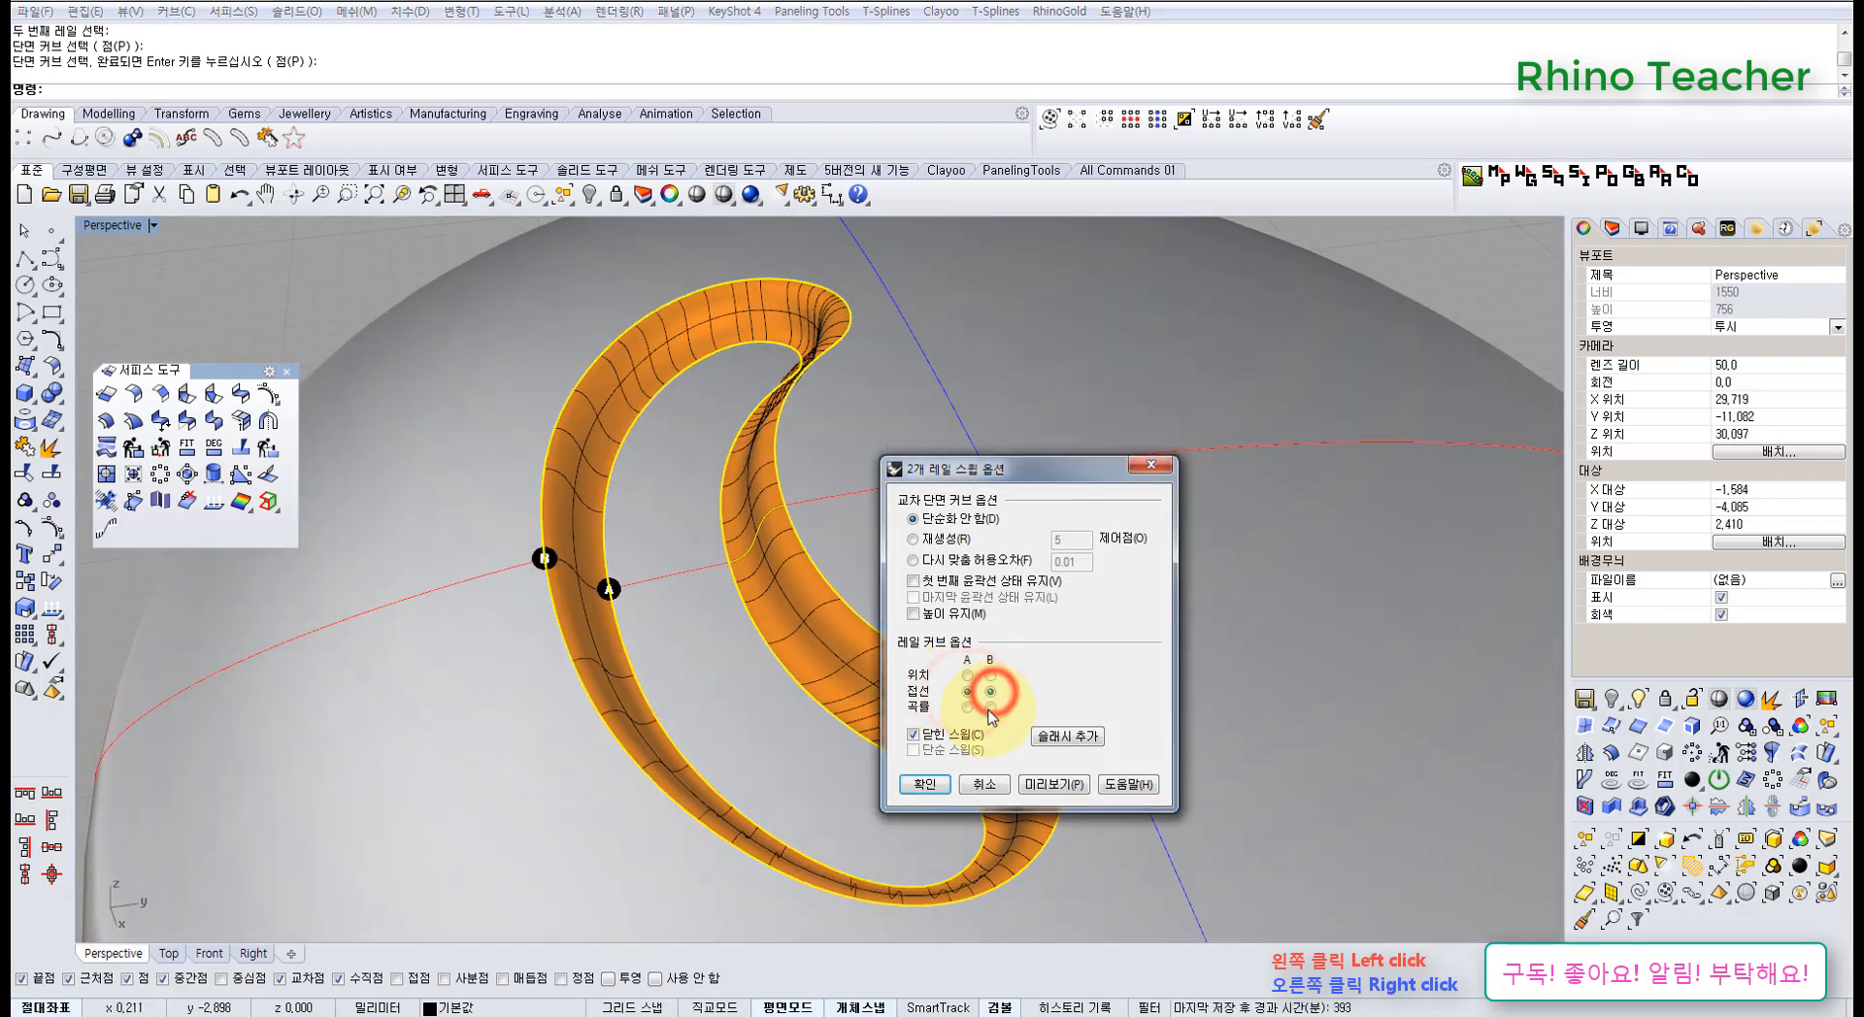
left_click(1058, 784)
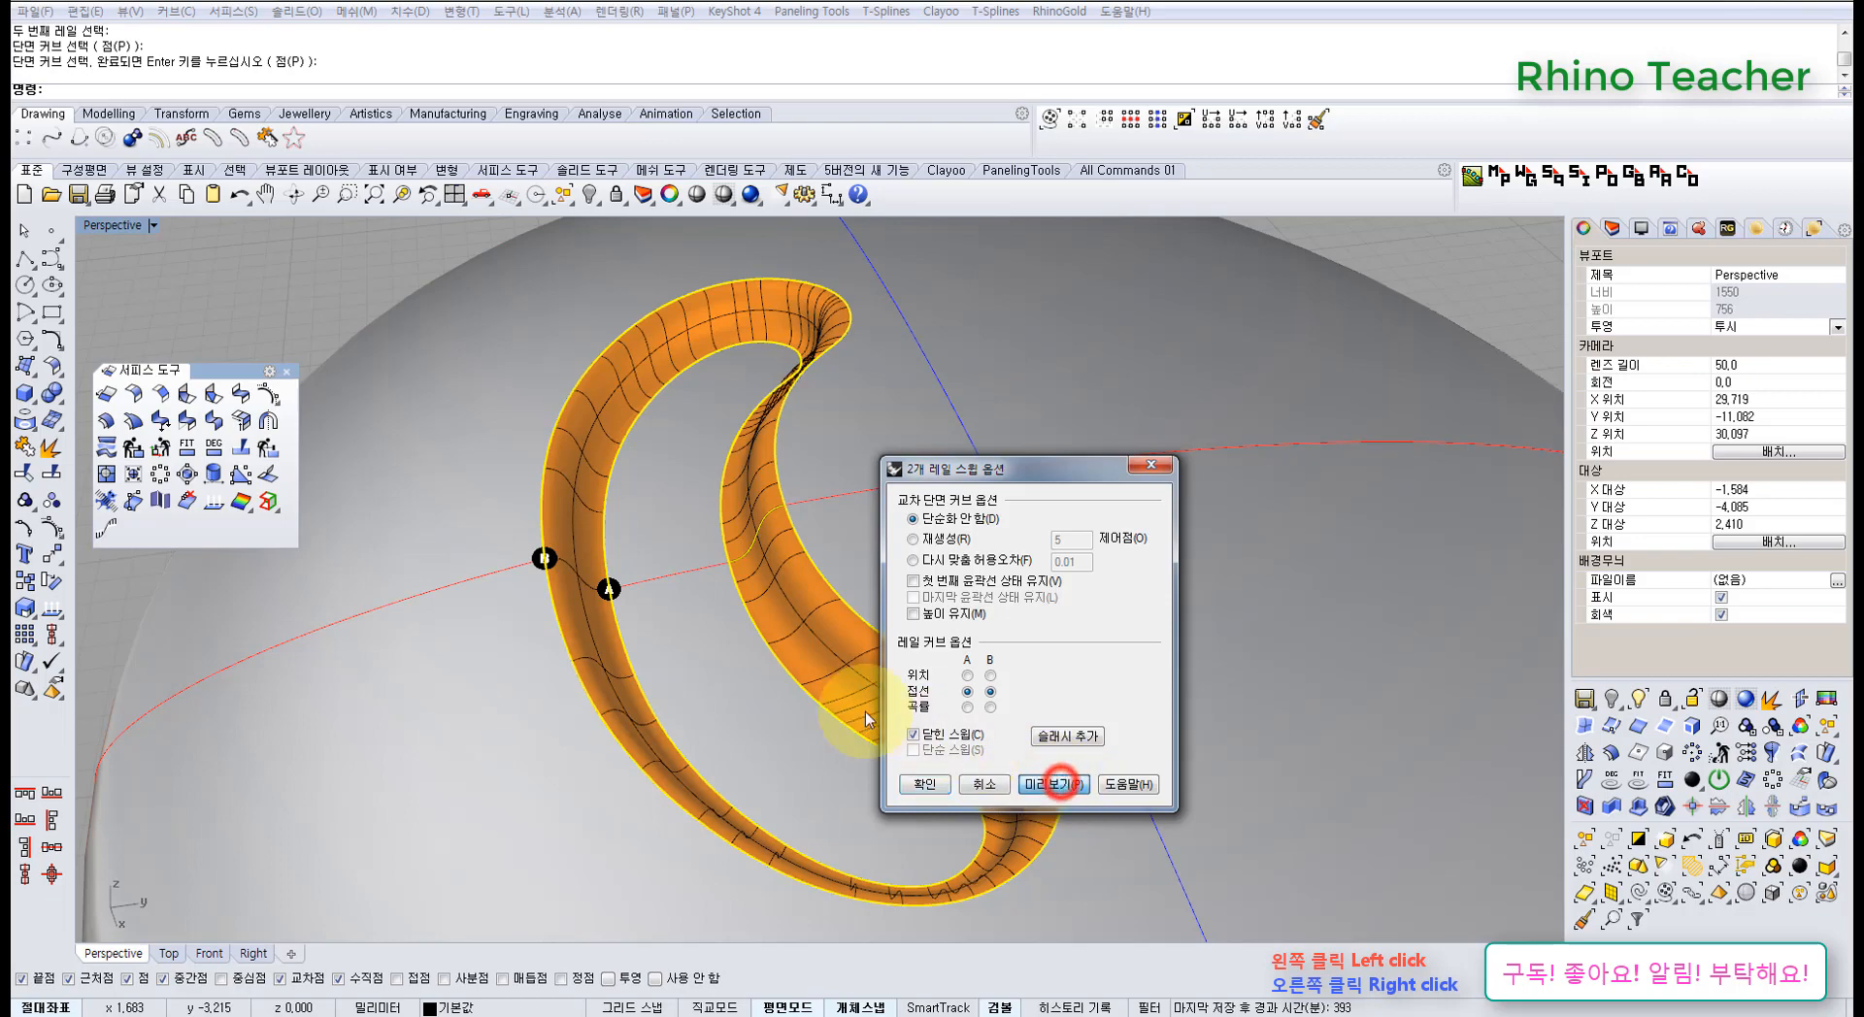
mouse_move(635, 587)
right_mouse_down()
mouse_move(617, 456)
mouse_move(627, 587)
mouse_move(544, 531)
right_mouse_up()
scroll(568, 621, "up", 6)
scroll(573, 573, "down", 5)
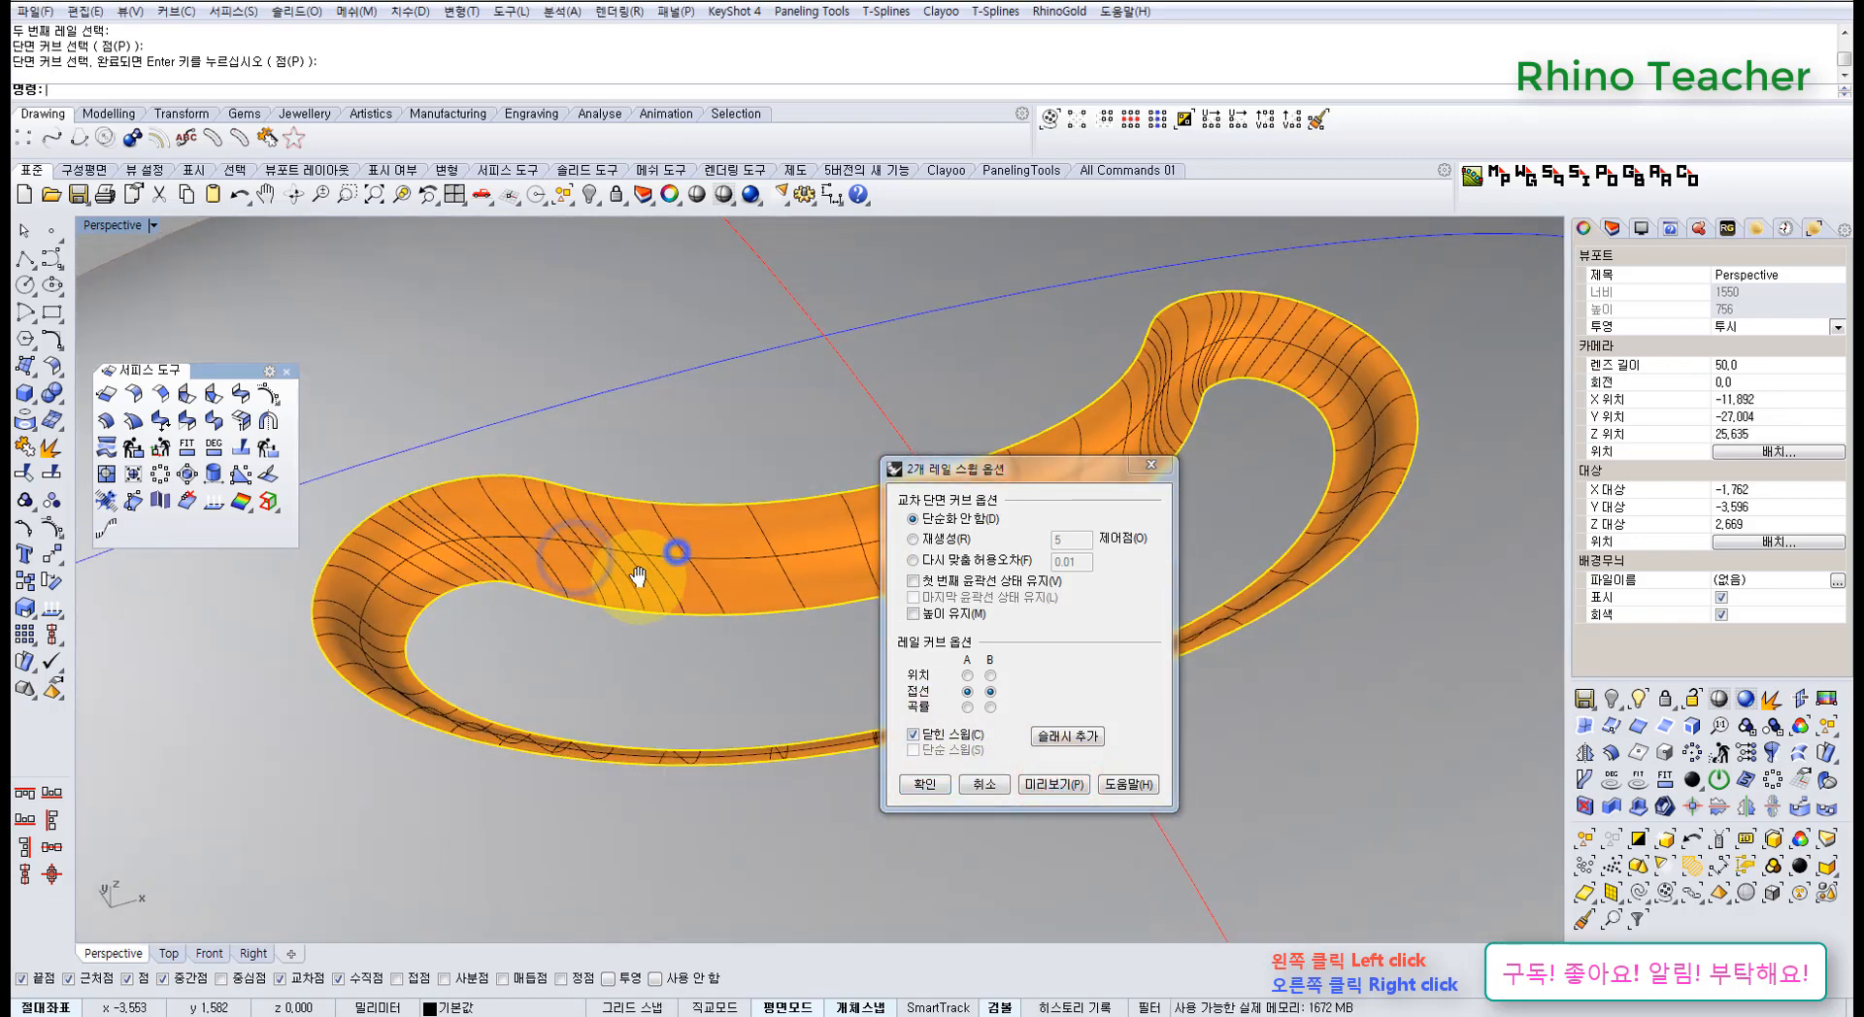
scroll(604, 586, "down", 4)
right_click_drag(674, 549, 821, 681)
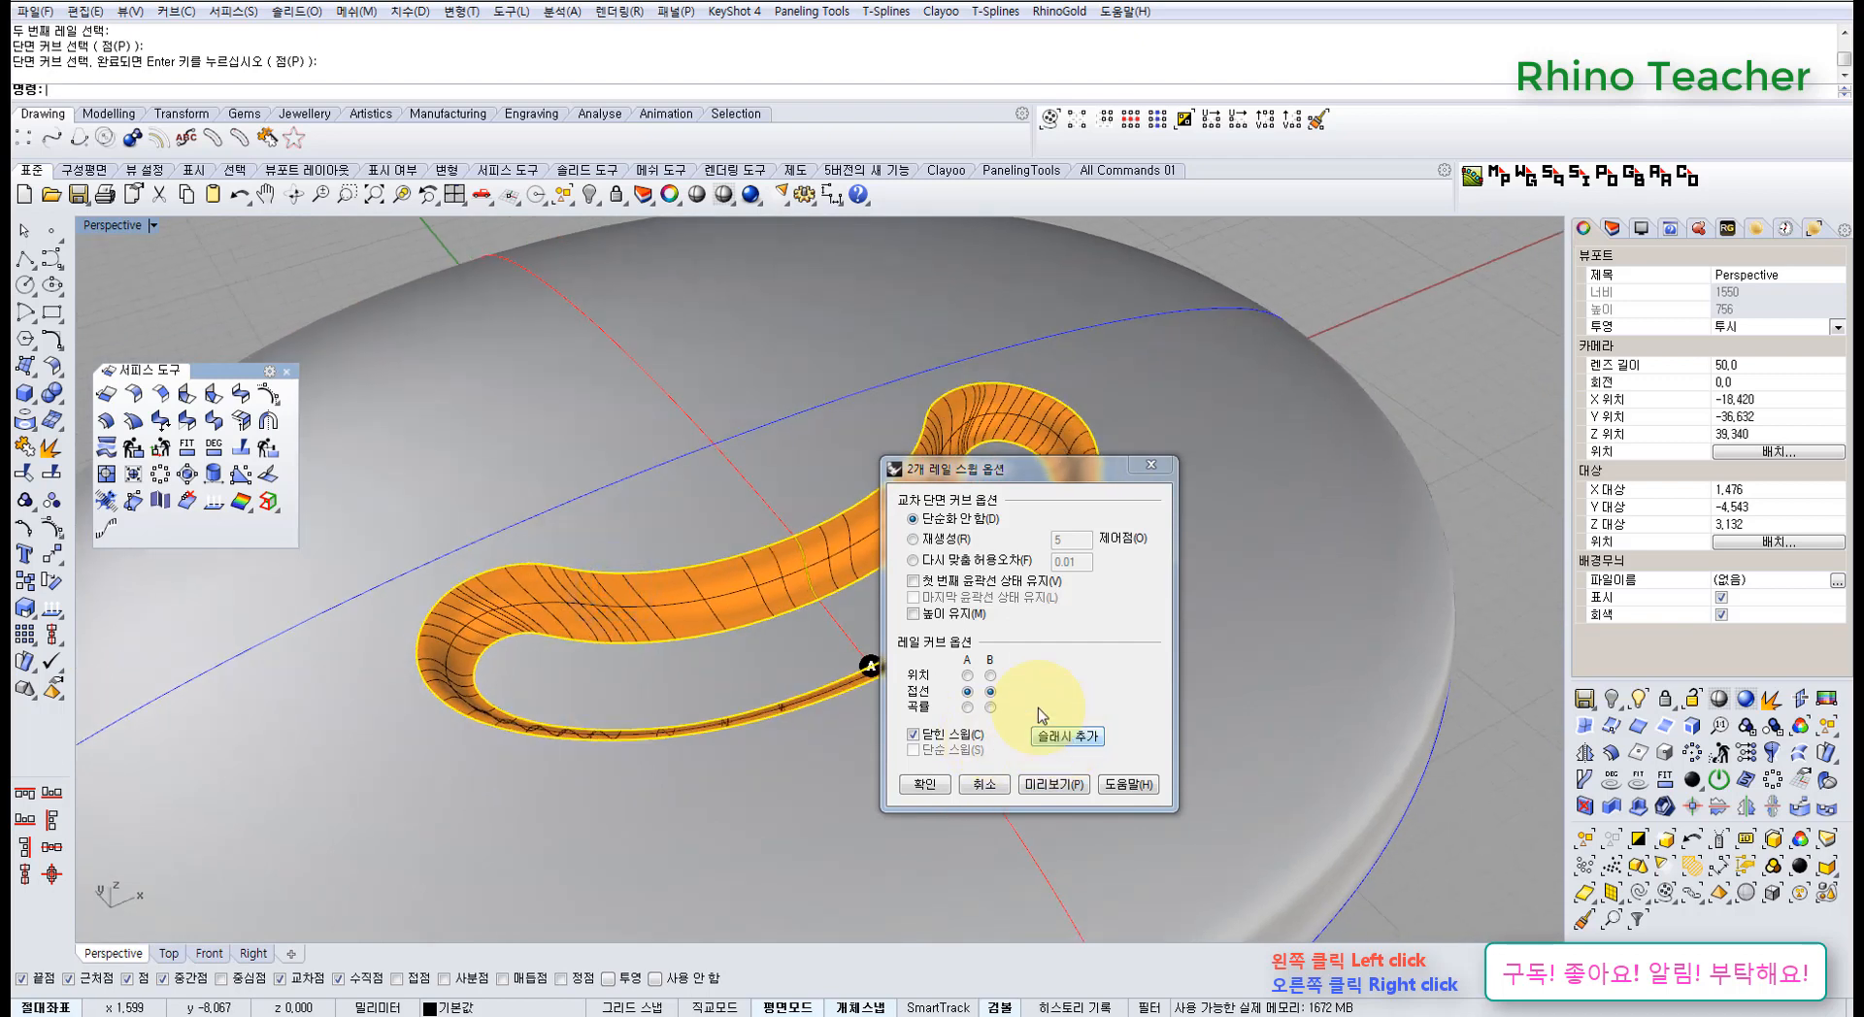
left_click(913, 615)
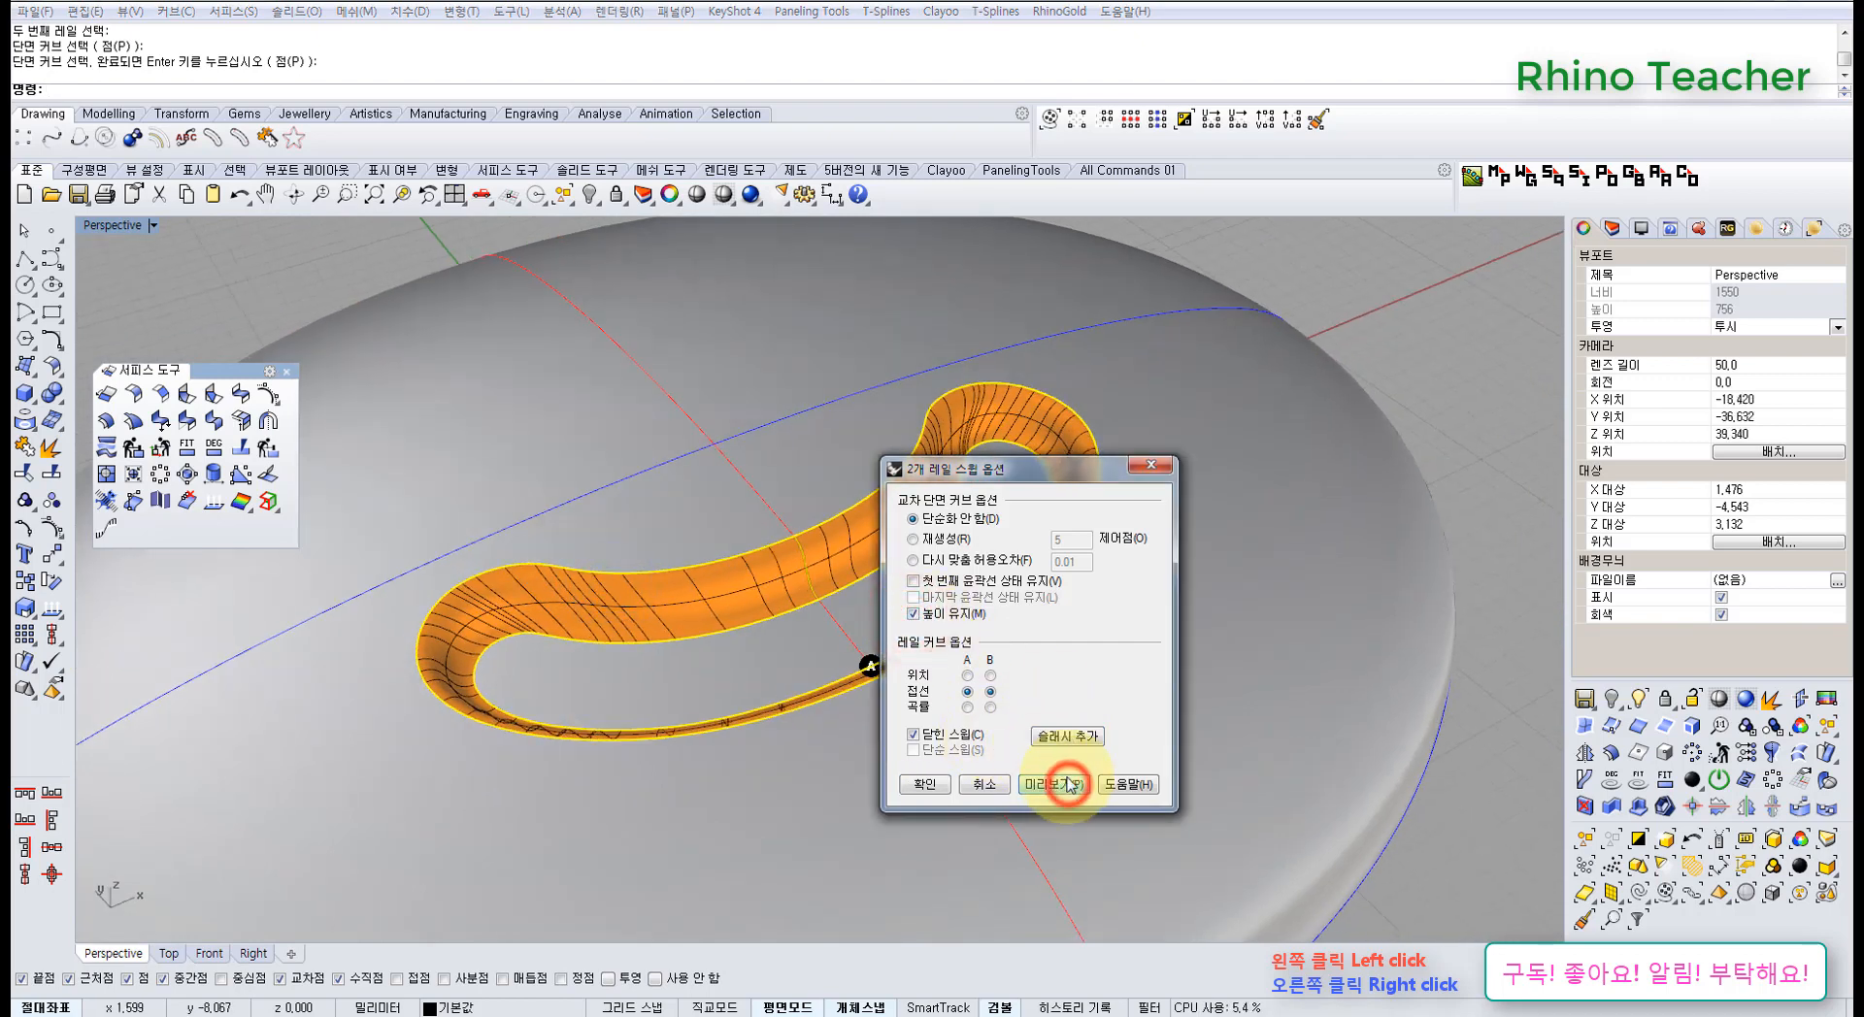
- Add a sweep slash in the Top view, spanning both rails at the band's upper-left bend
left_click(1061, 738)
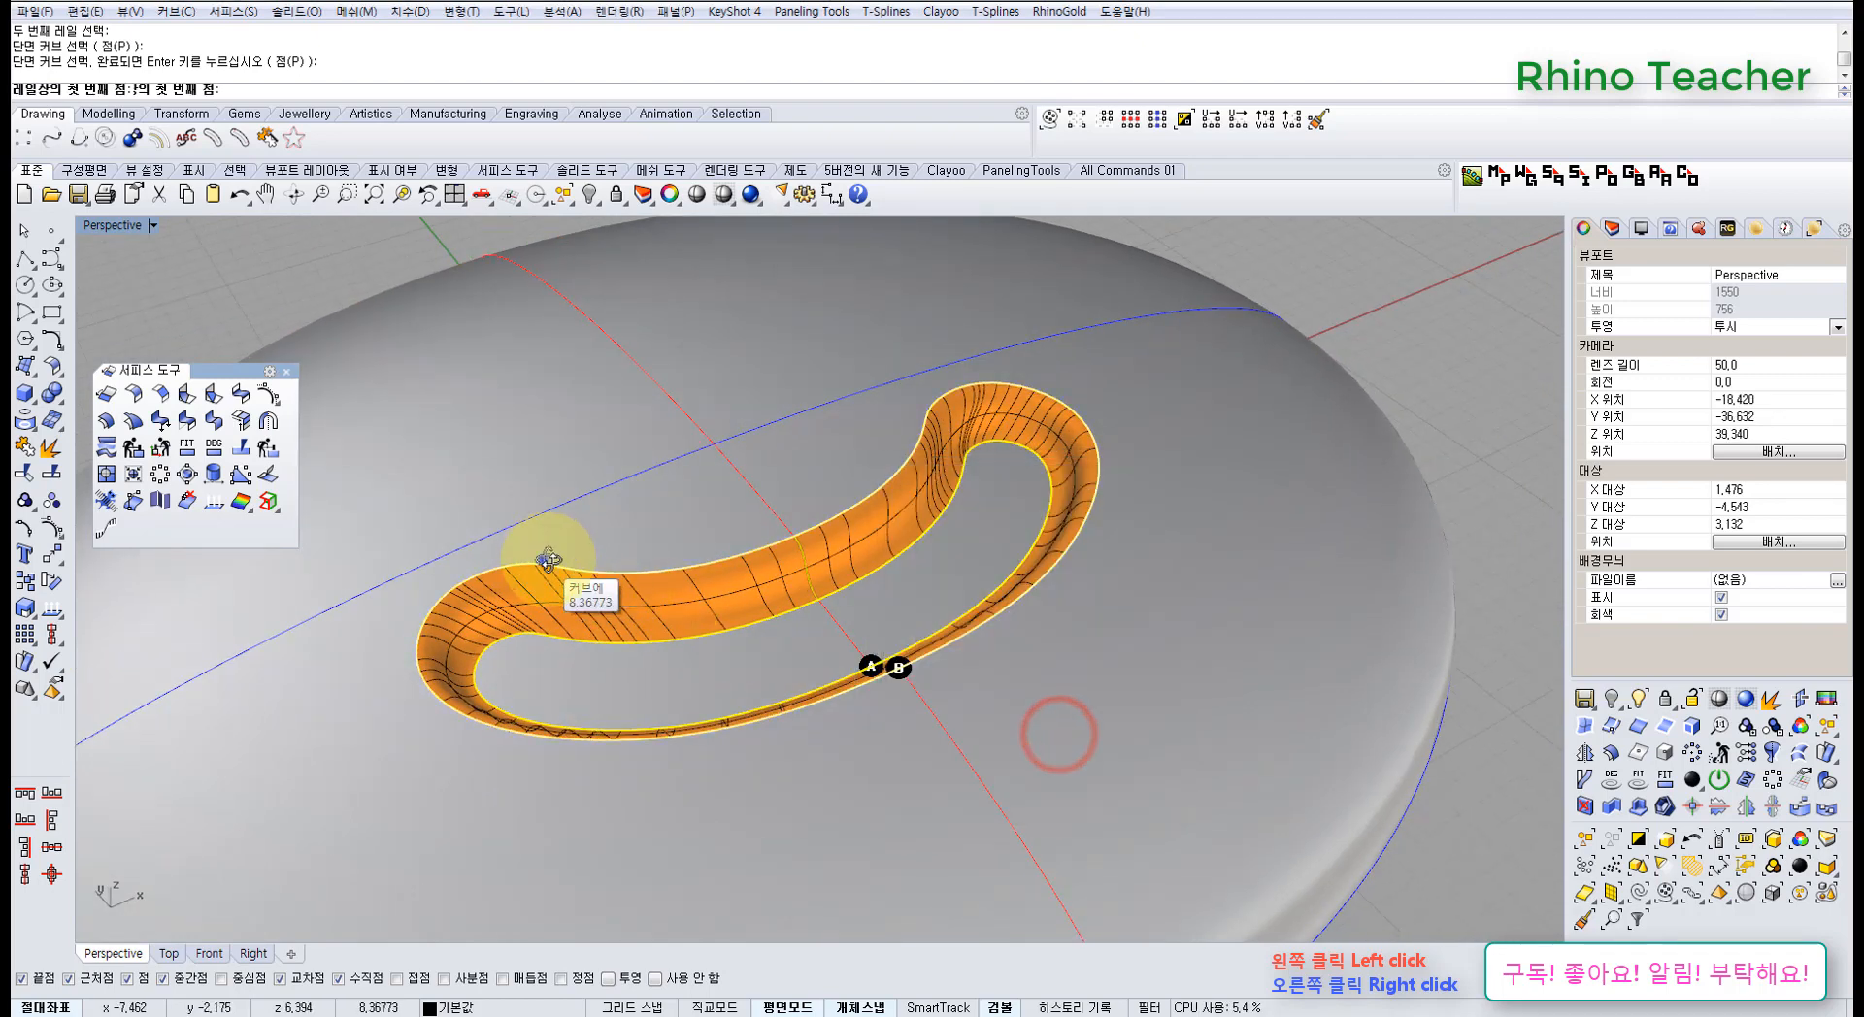
right_click_drag(549, 560, 741, 623)
key("ctrl+F1")
scroll(615, 601, "down", 20)
scroll(622, 658, "up", 6)
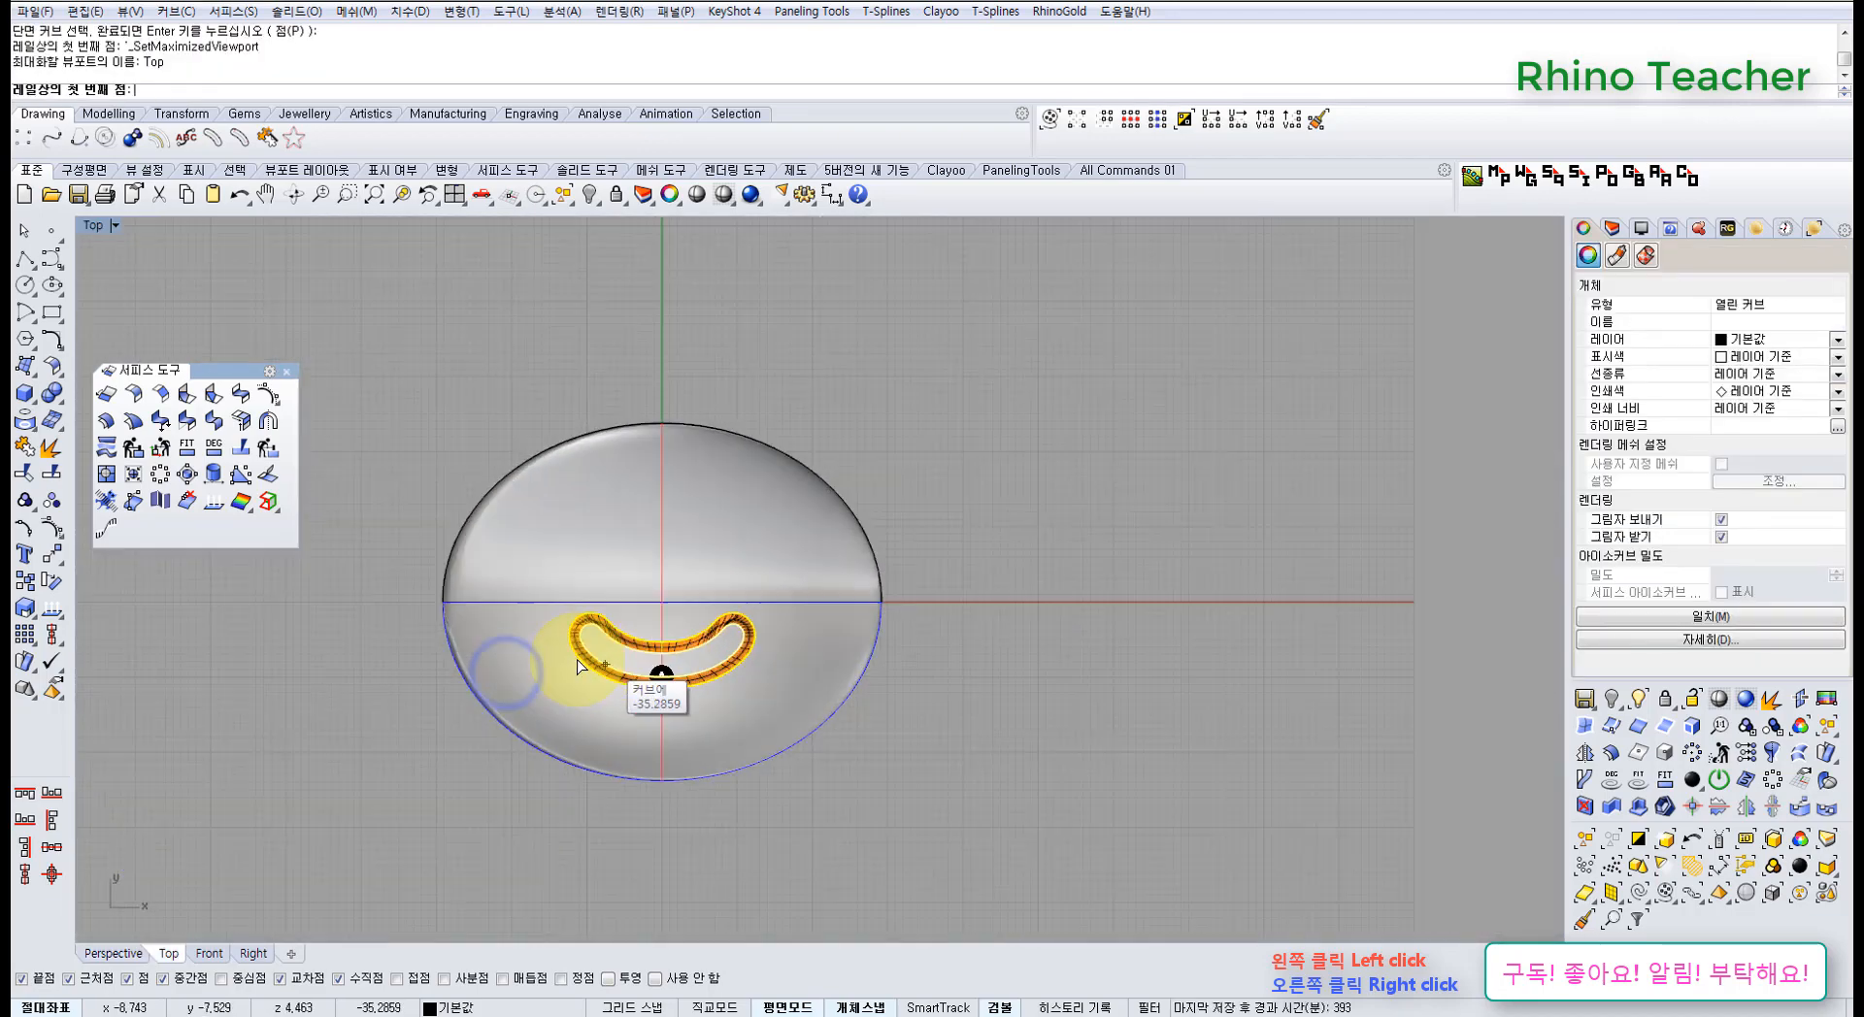
scroll(576, 668, "up", 10)
left_click(666, 568)
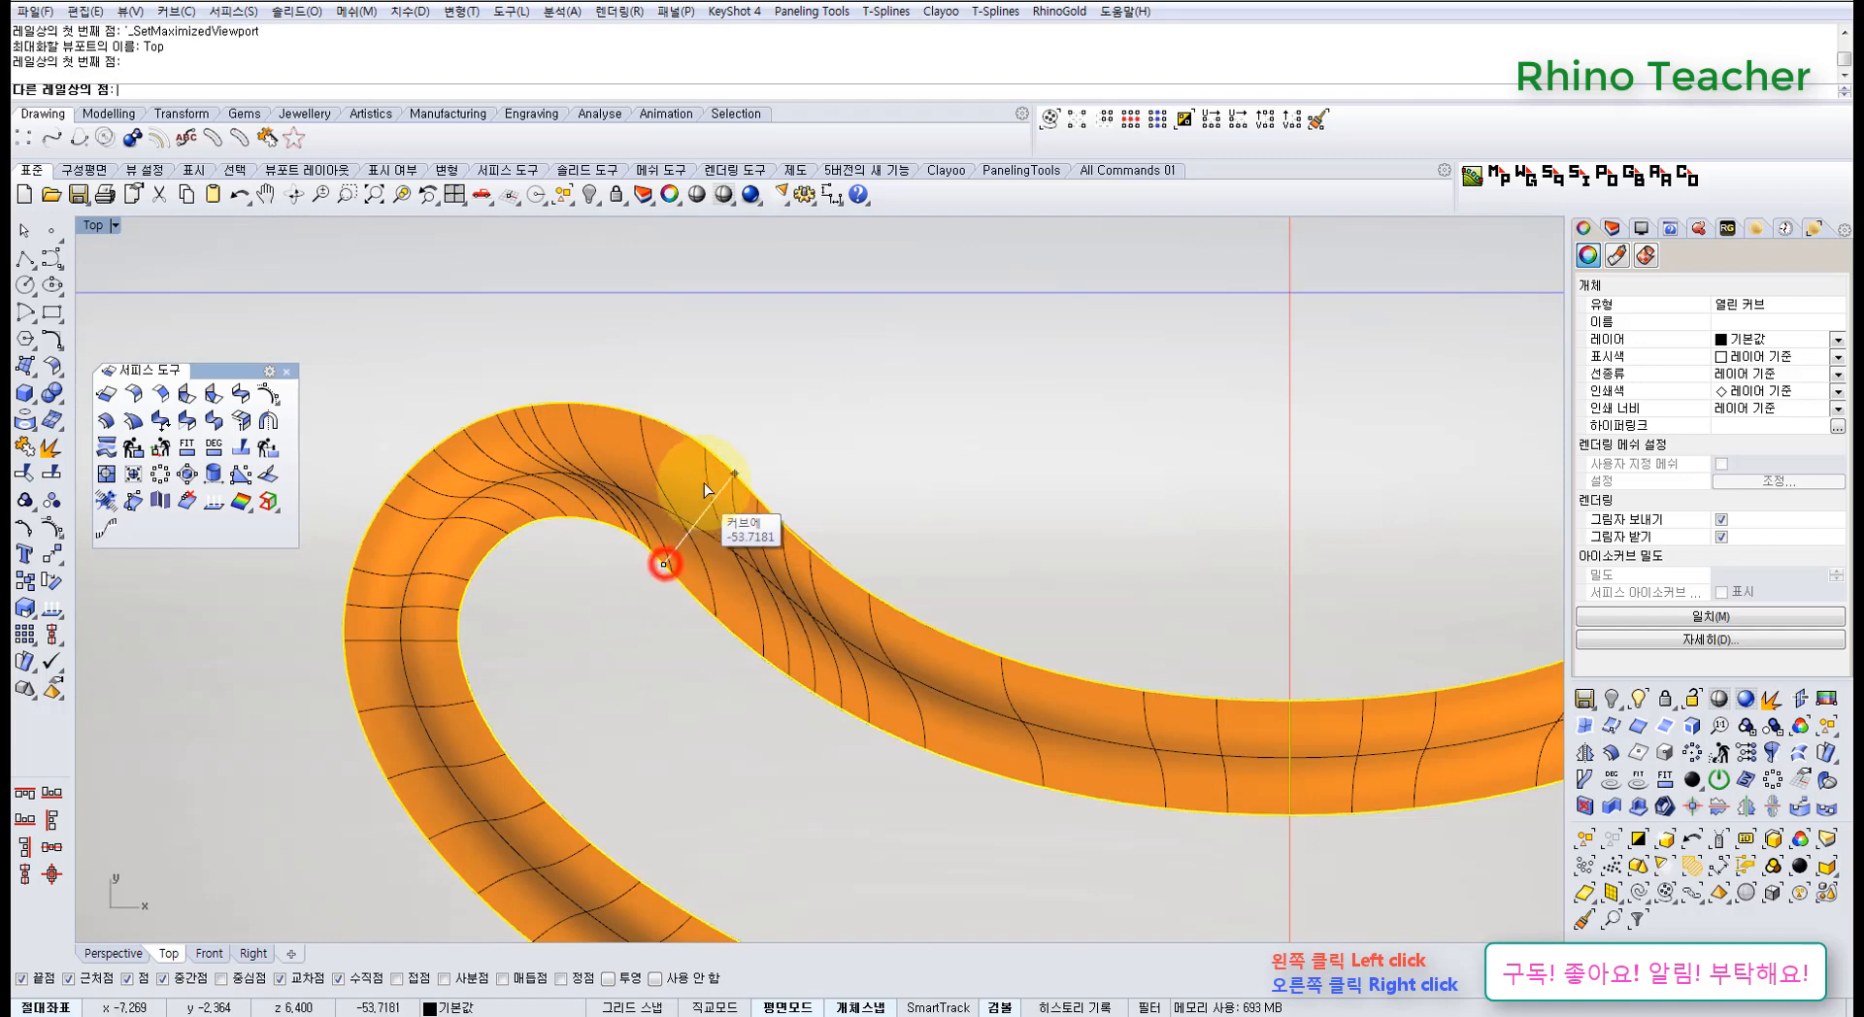
left_click(754, 493)
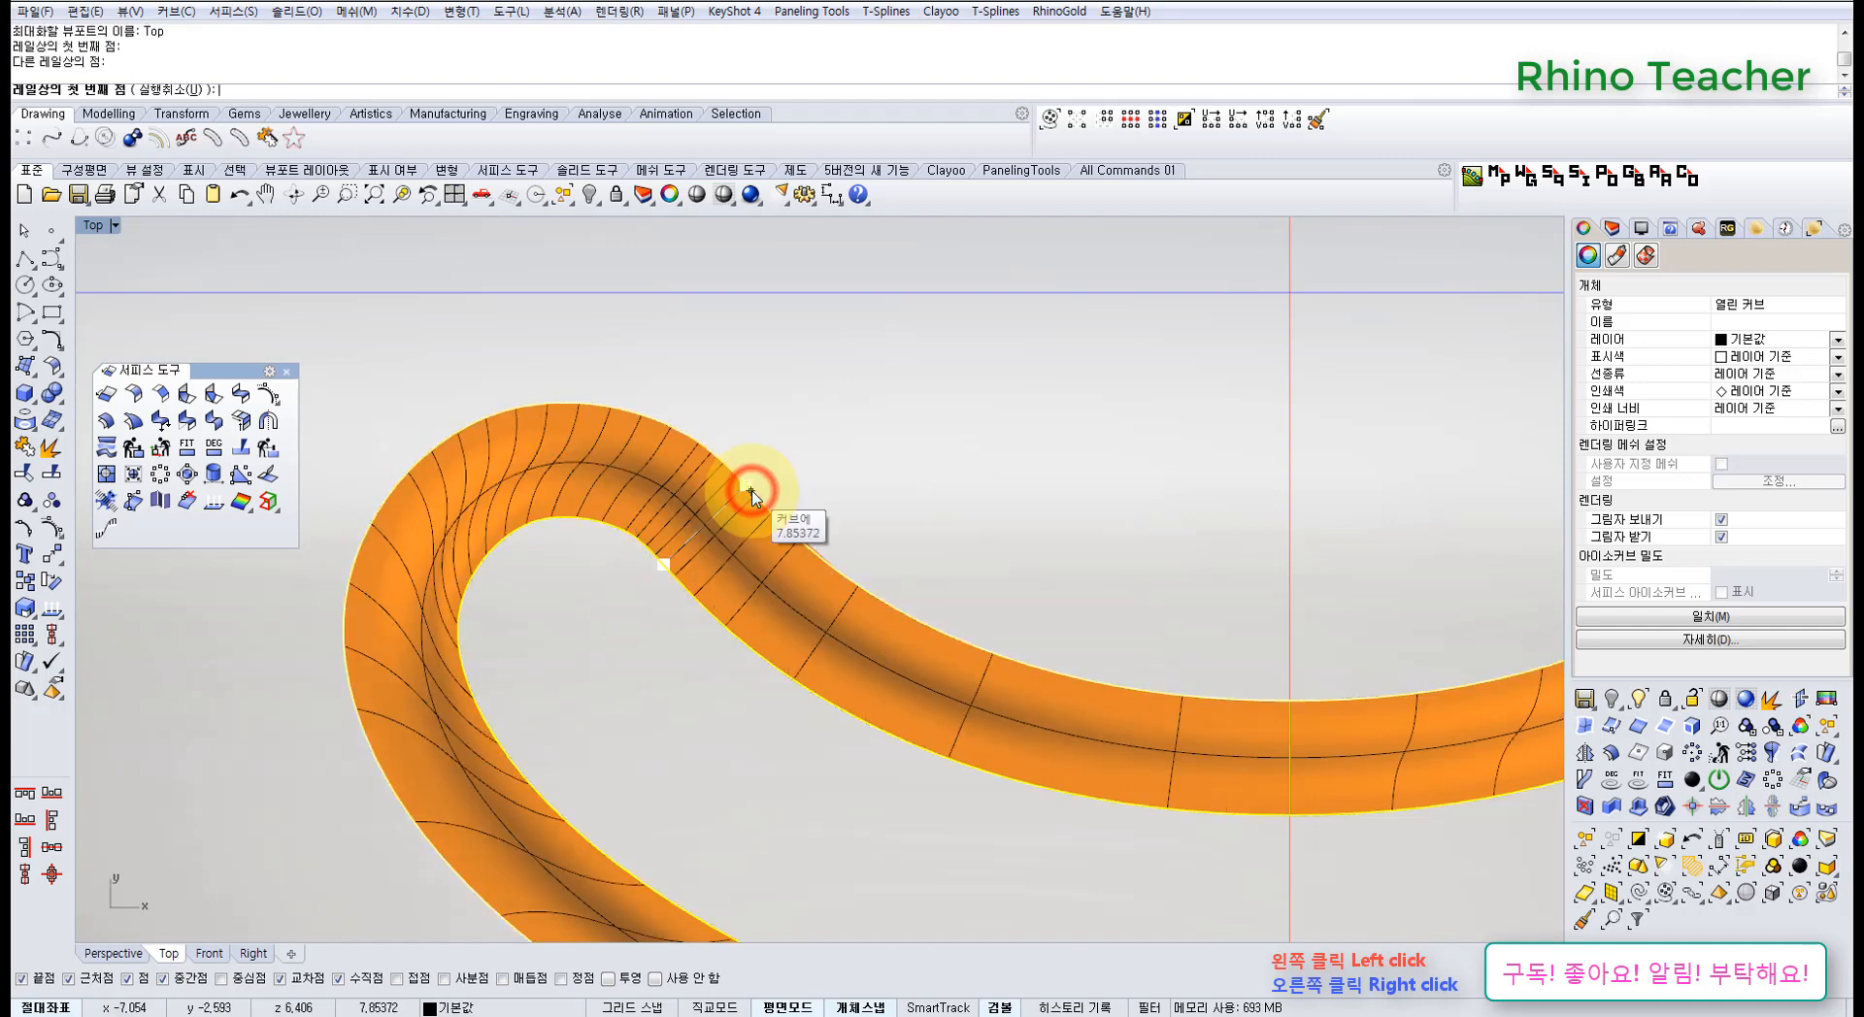
- Add three more slashes across the rails: below the left rounded end, at the upper-right bend, and at the right rounded end
scroll(751, 497, "down", 5)
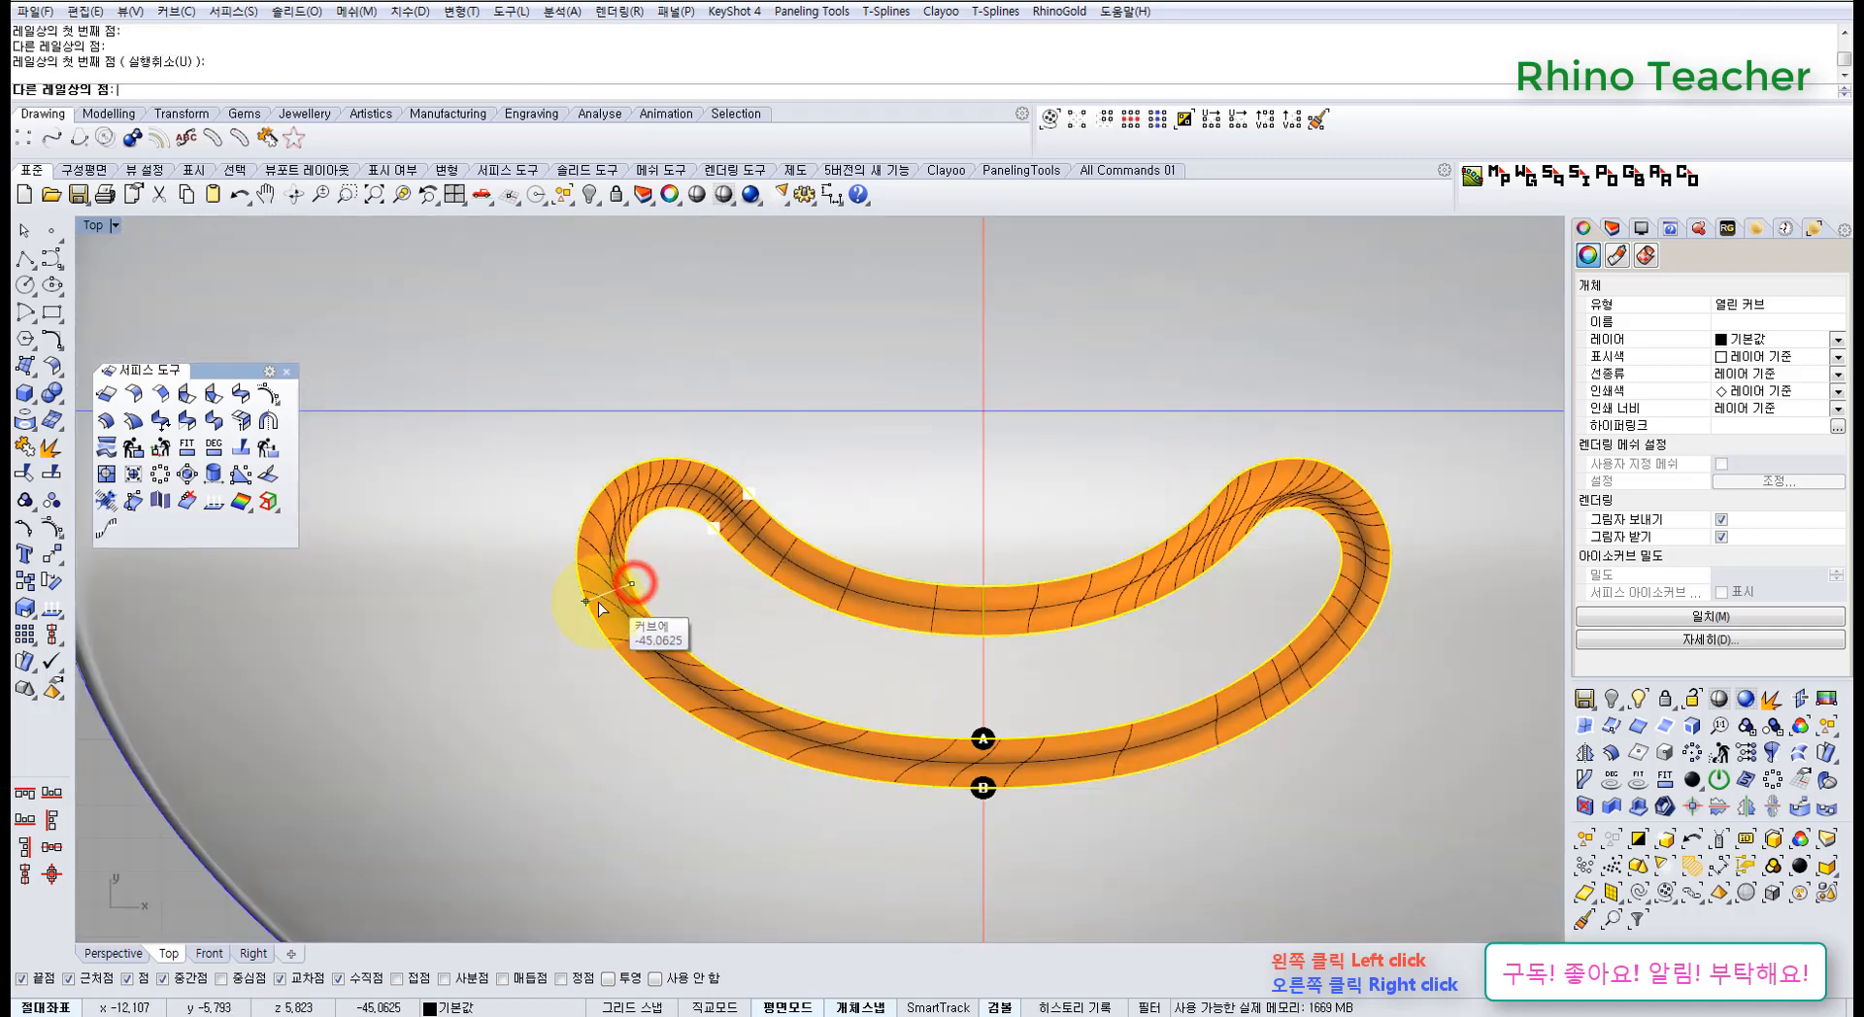
left_click(586, 602)
right_click_drag(1265, 580, 1009, 629)
left_click(936, 590)
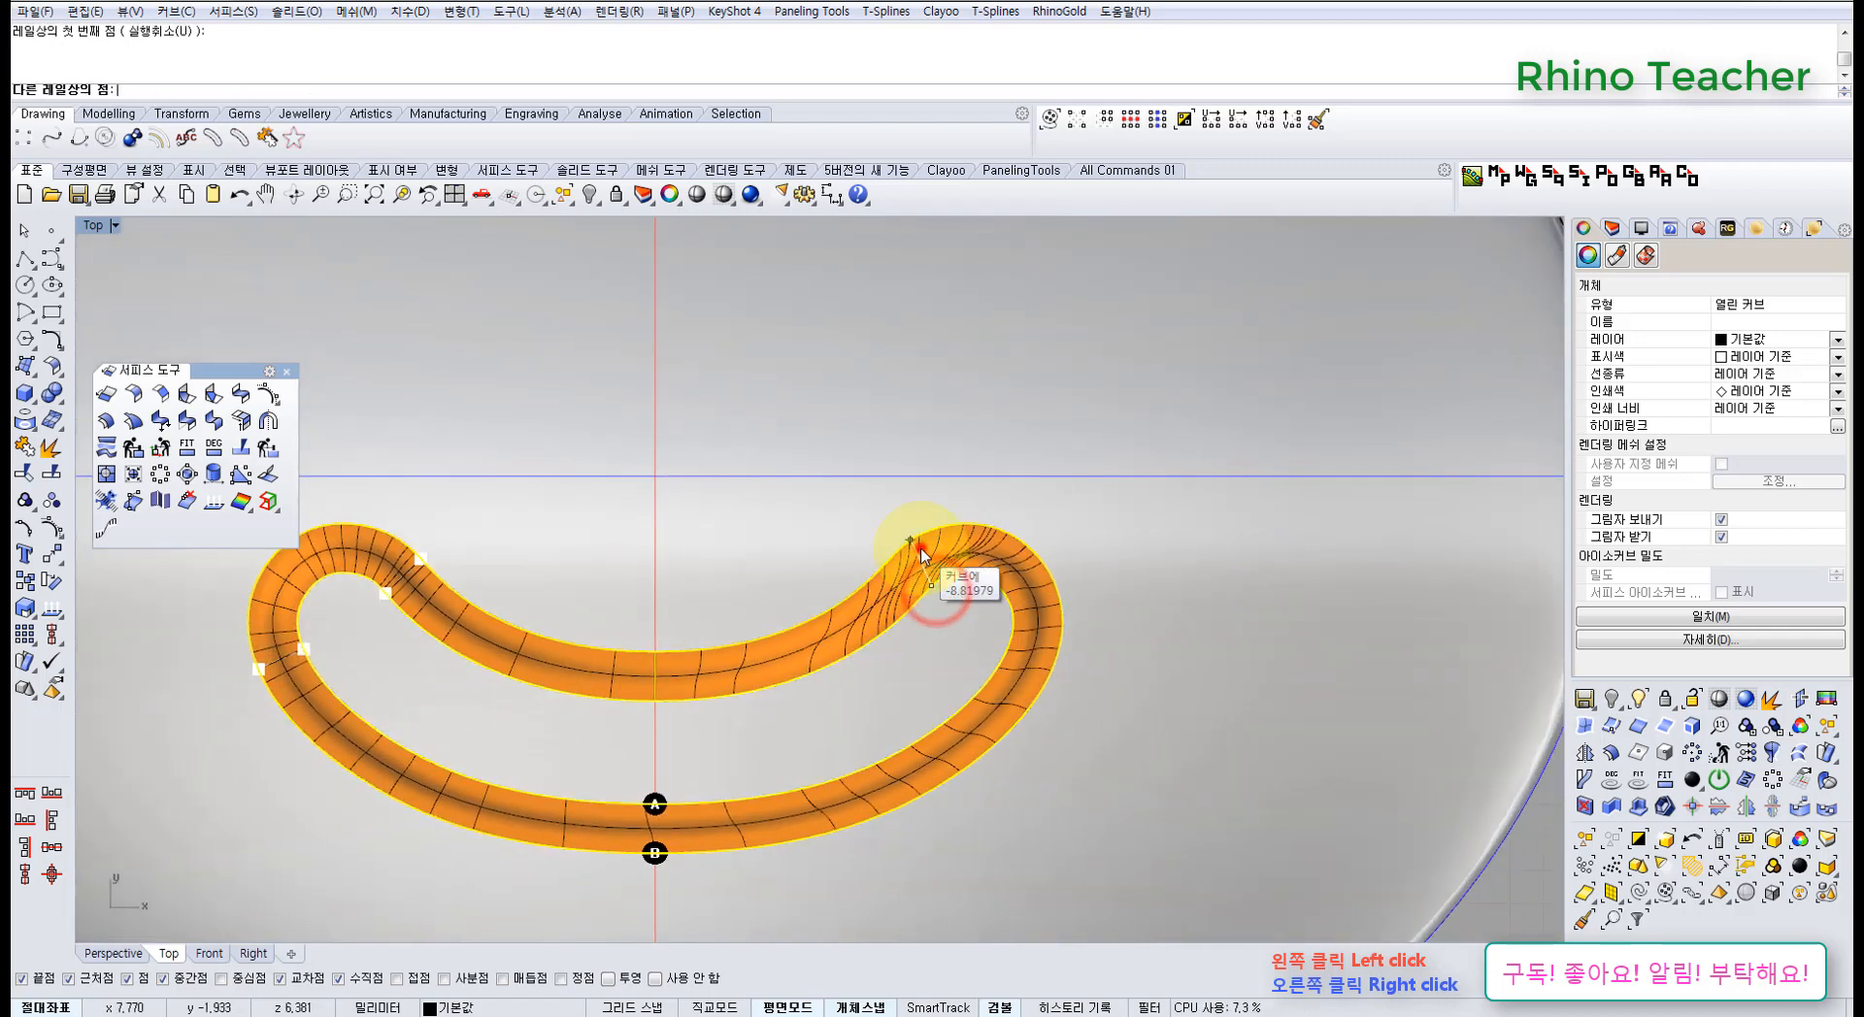
left_click(919, 550)
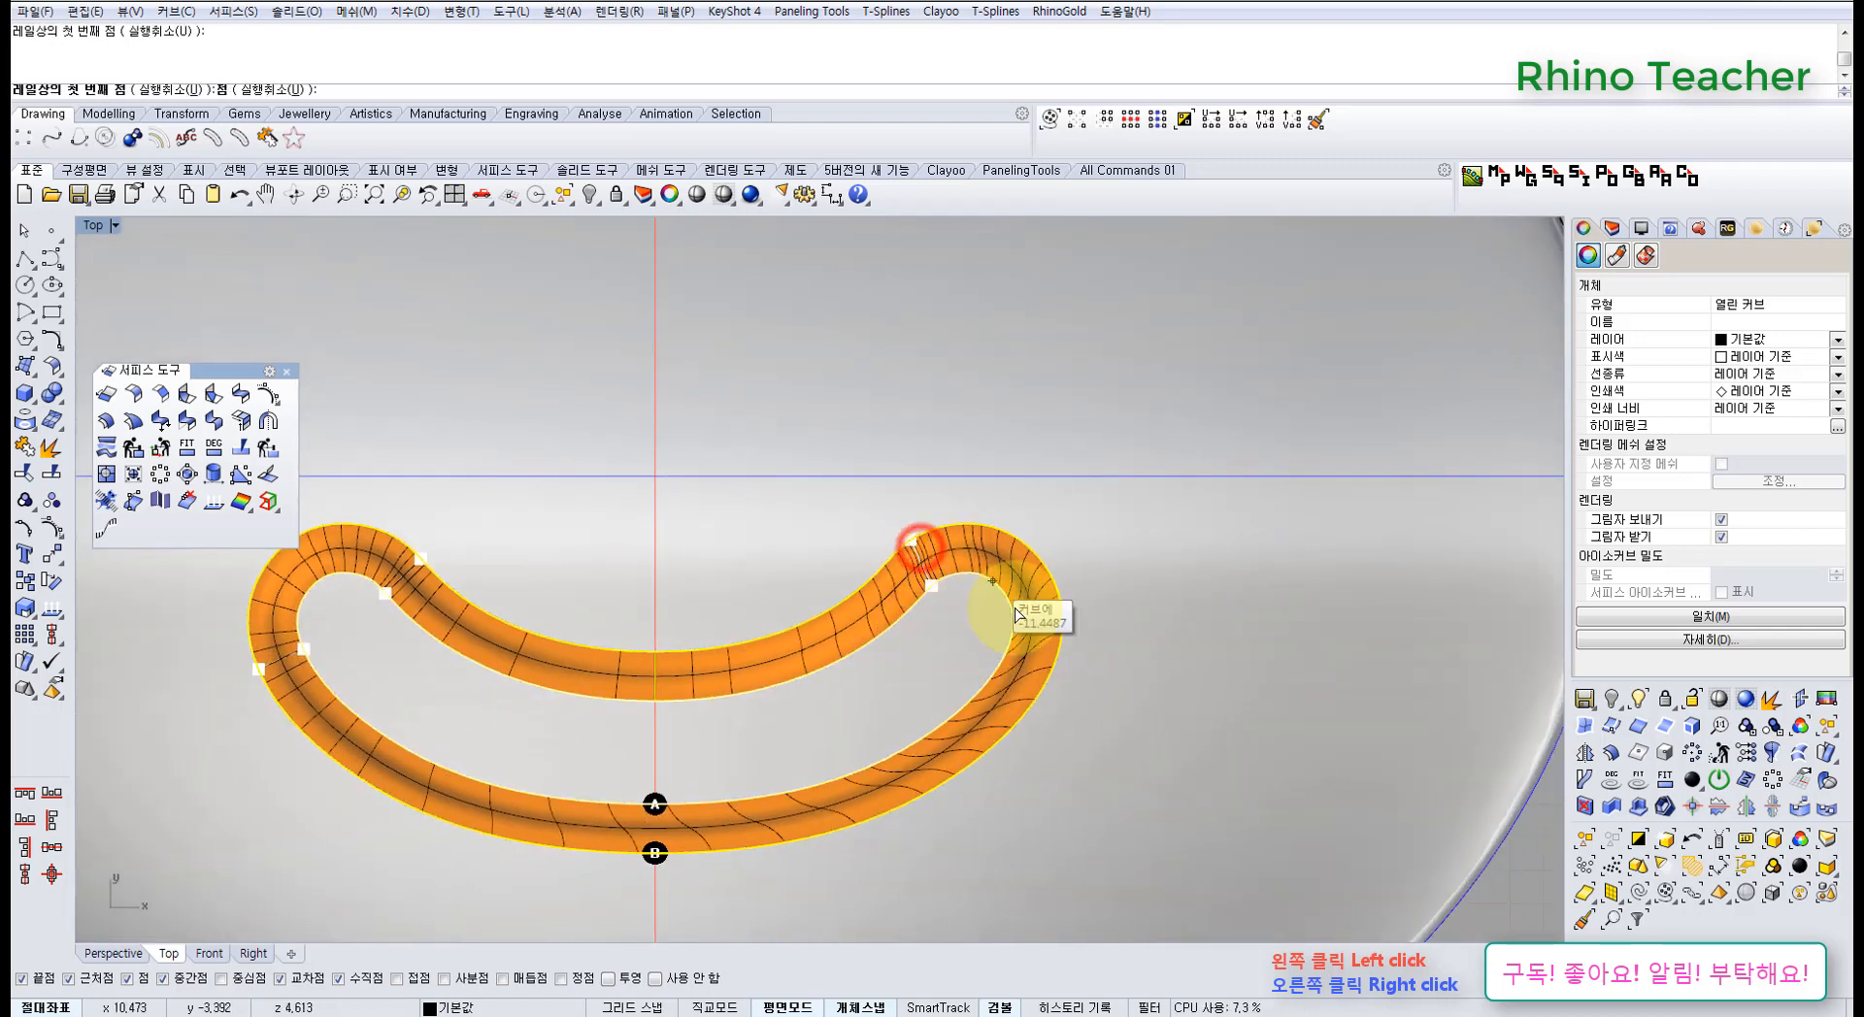
left_click(1065, 652)
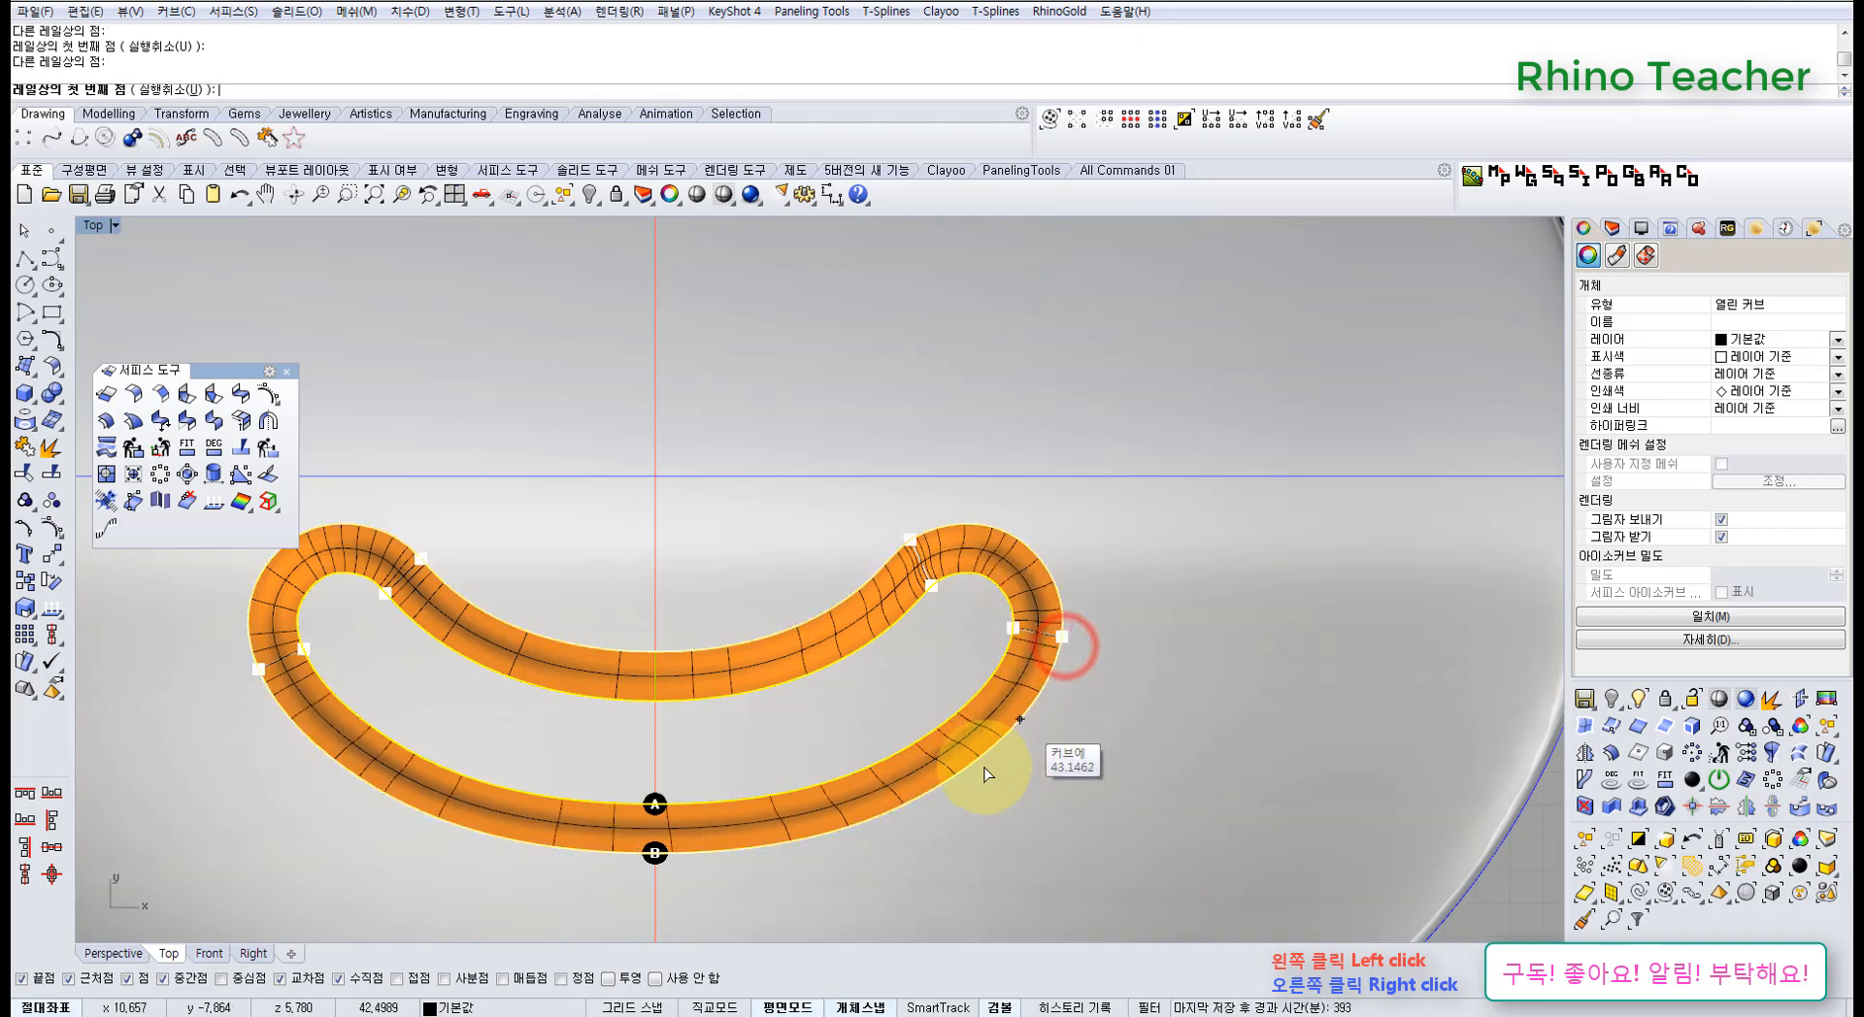
- Finish placing slashes and create the two-rail sweep across the gap, then show it in the Perspective view
right_click(711, 652)
left_click(926, 785)
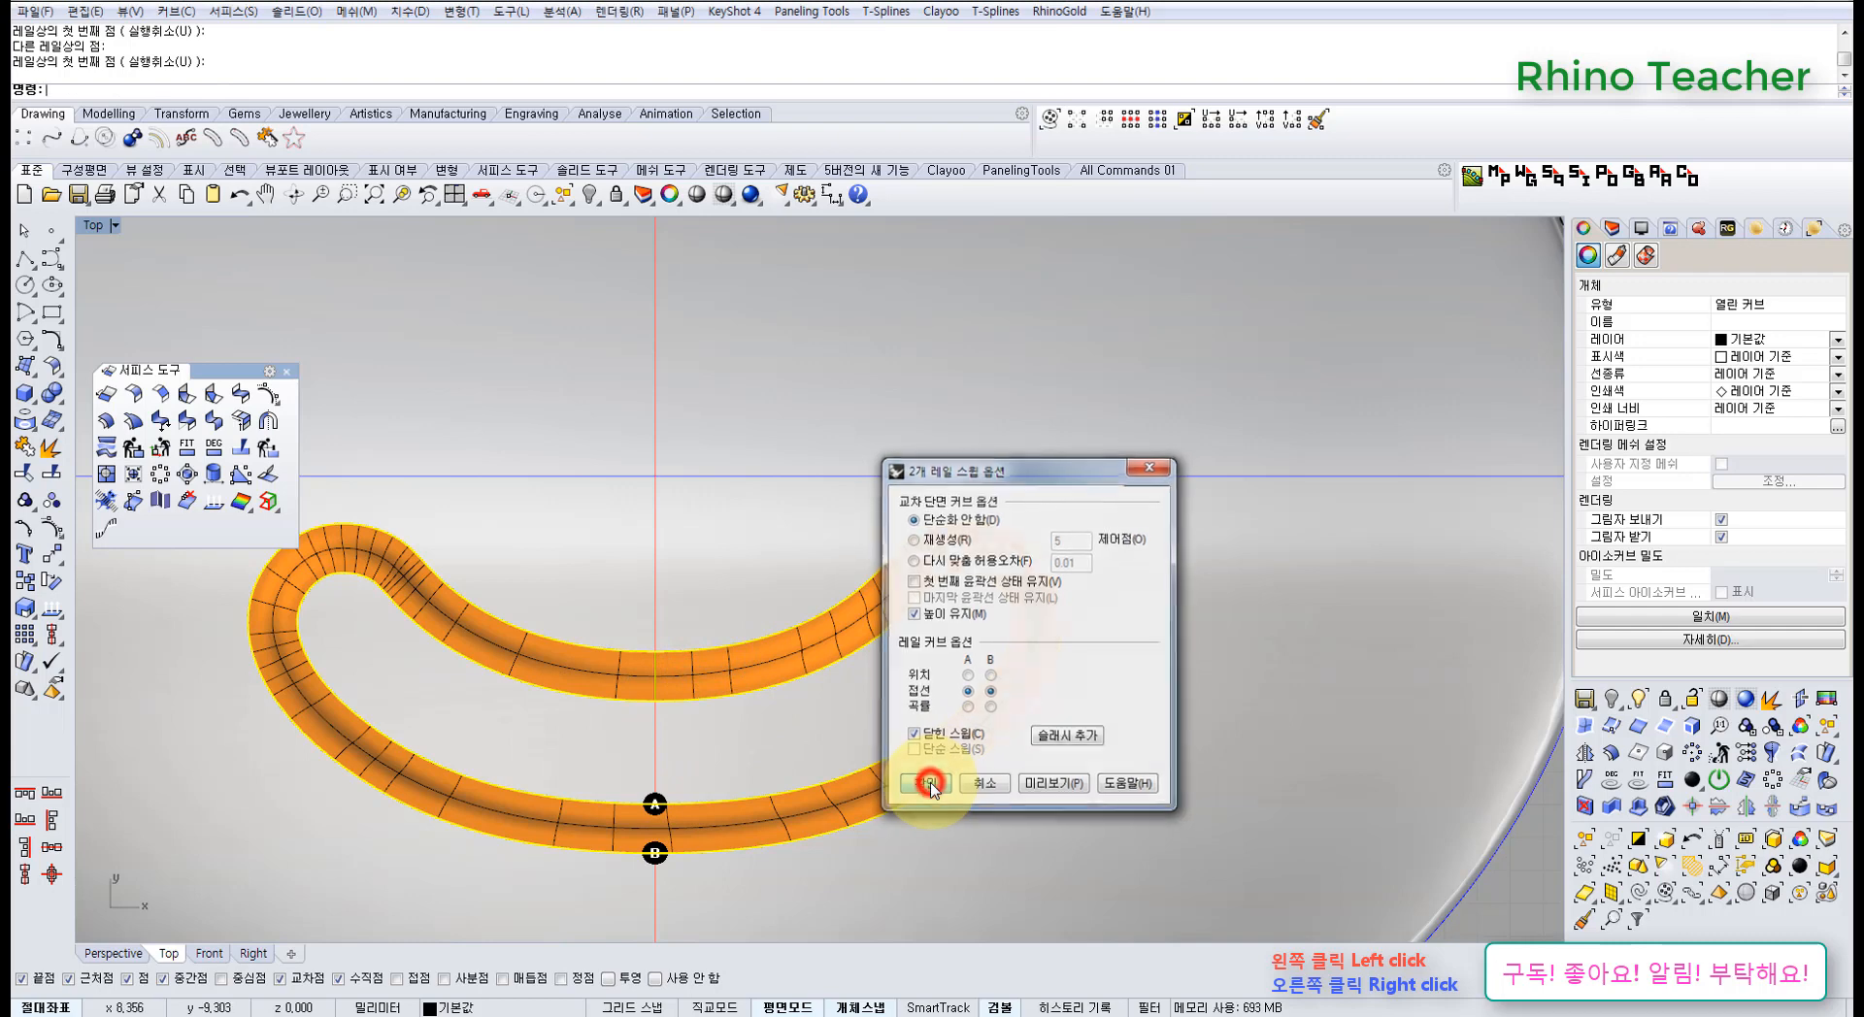
key("ctrl+F4")
right_click_drag(776, 622, 785, 555)
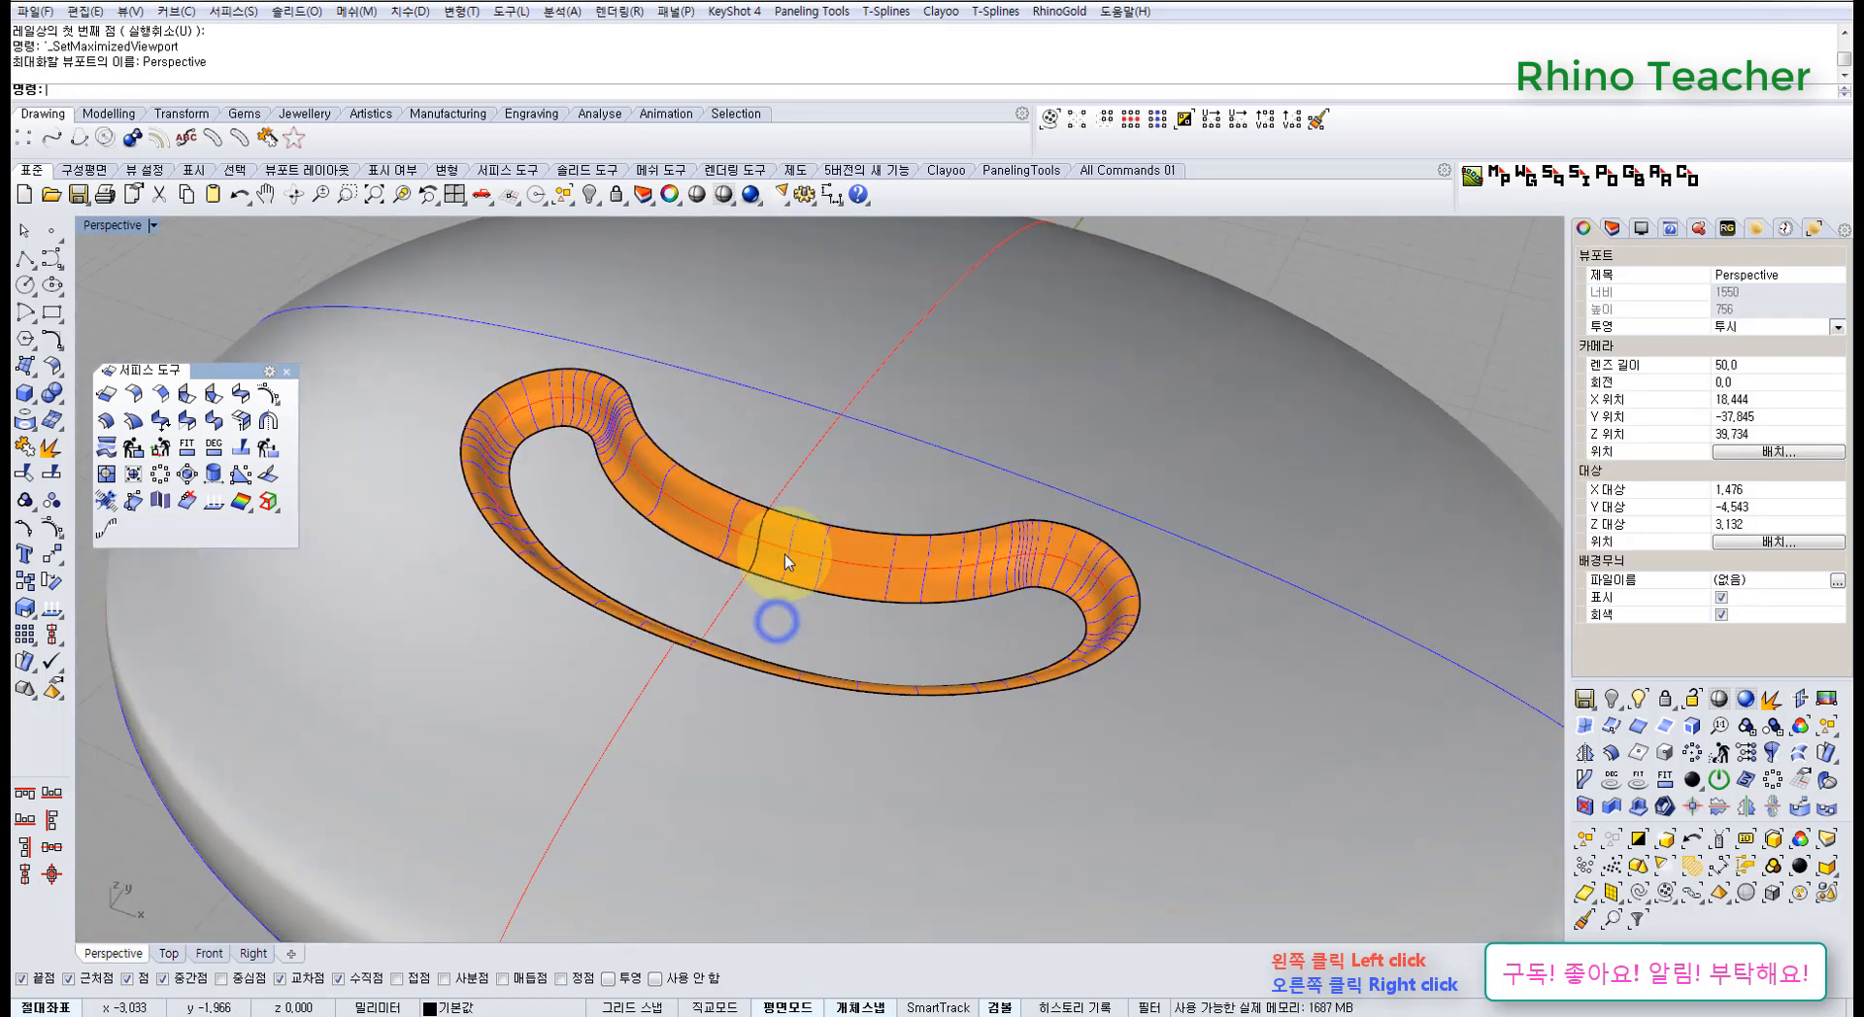
- Join the sweep band with the outer body and the inner bean-shaped surface into one polysurface
left_click(782, 544)
left_click(832, 498, "shift")
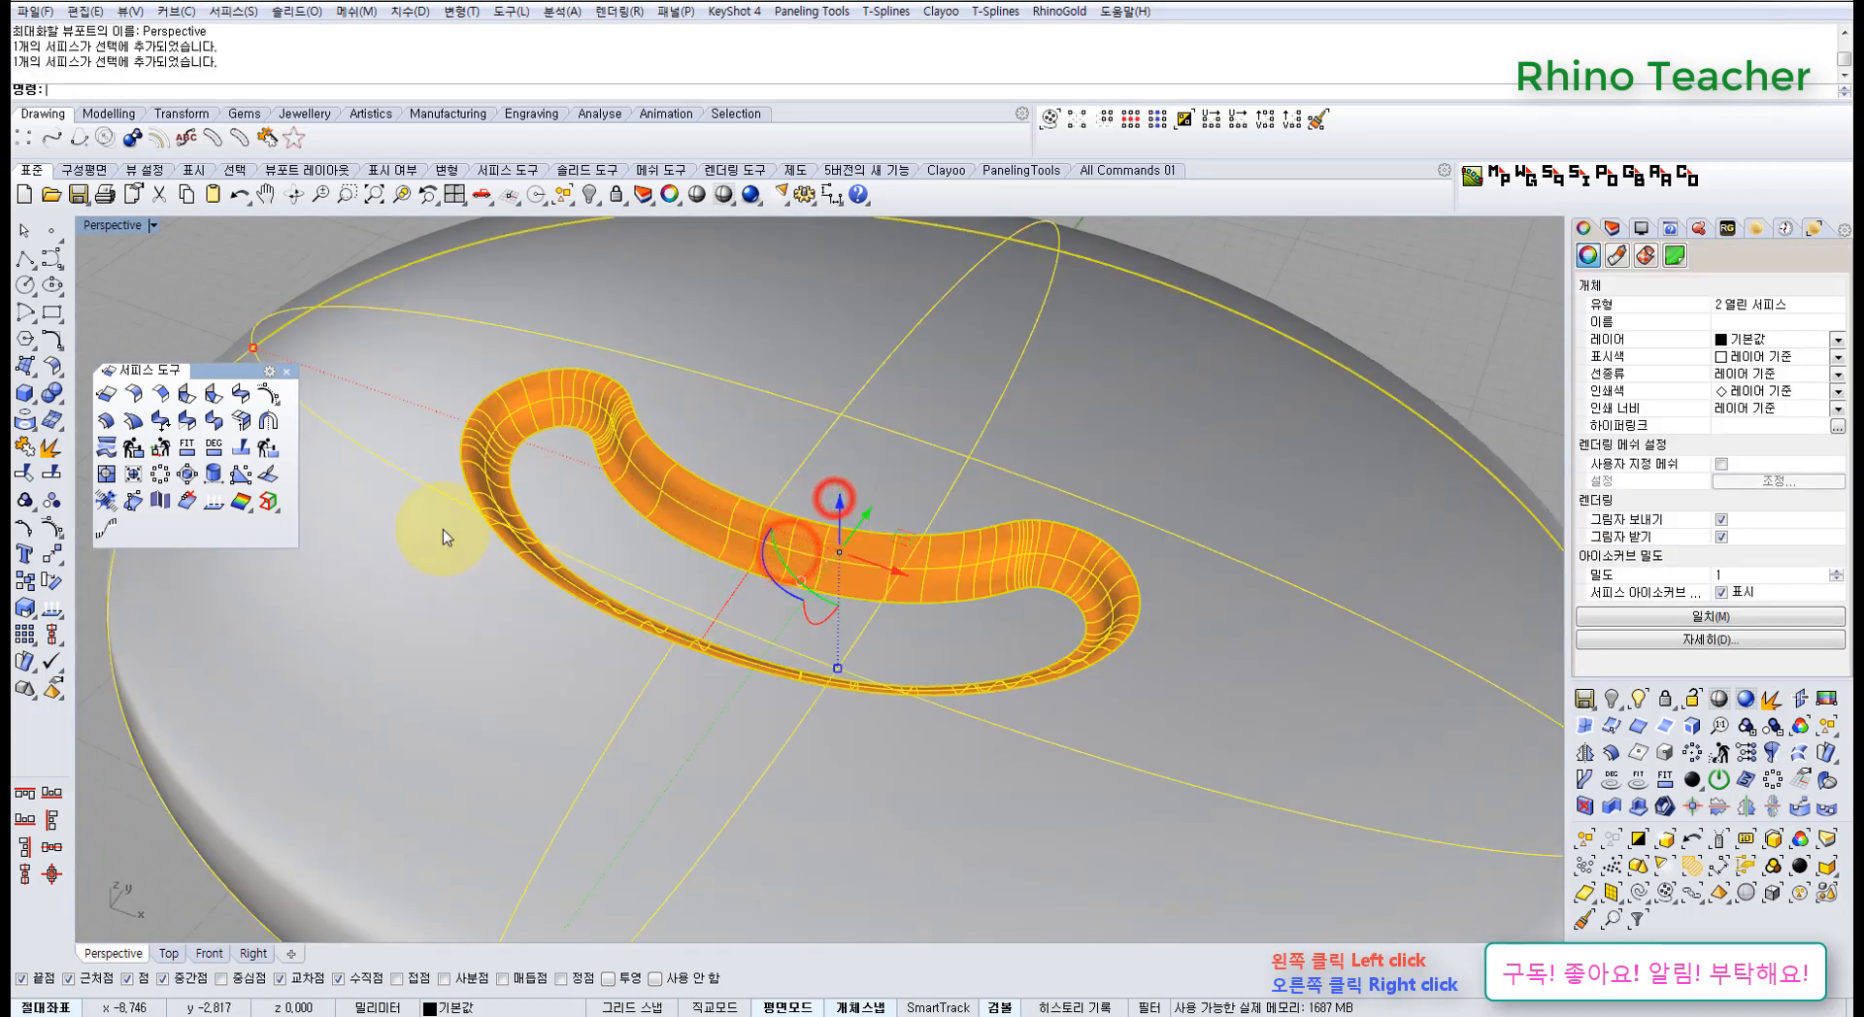
left_click(26, 465)
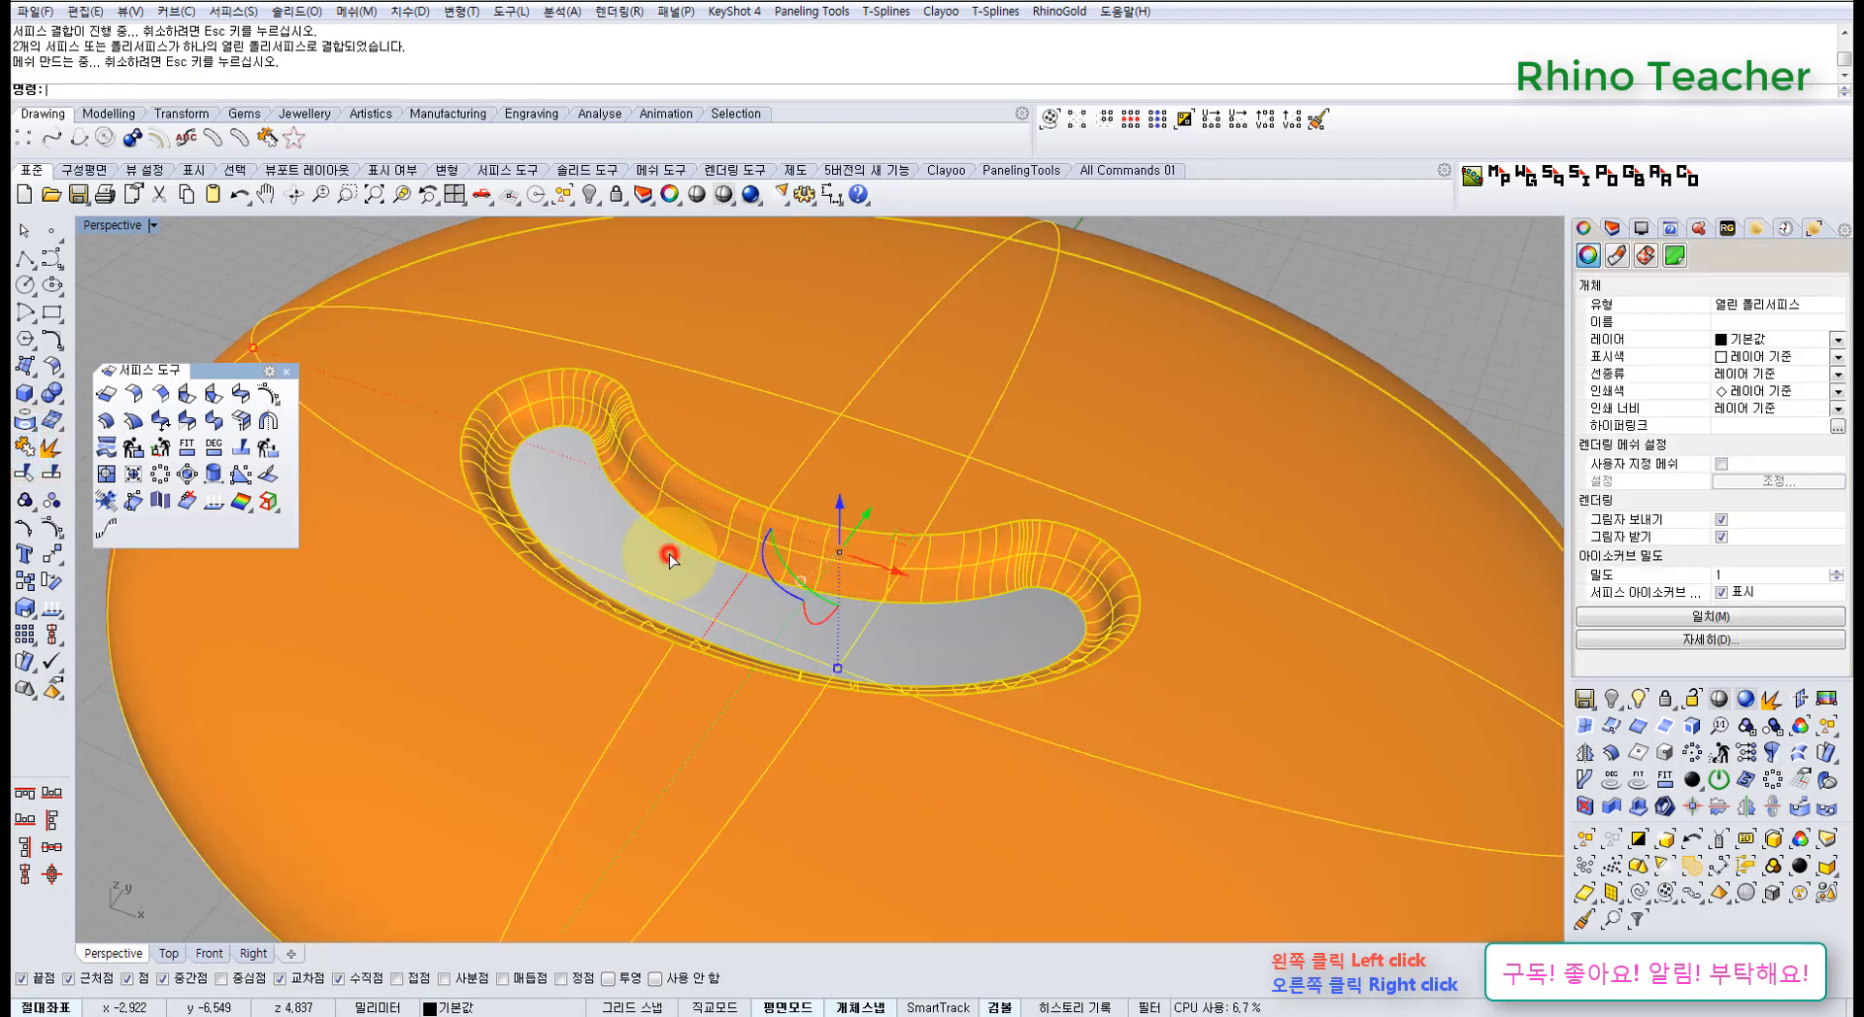
left_click(670, 555, "shift")
right_click(670, 555)
- Shade the Perspective view and inspect the sweep band's smoothness around its left bend
right_click_drag(671, 453, 730, 524)
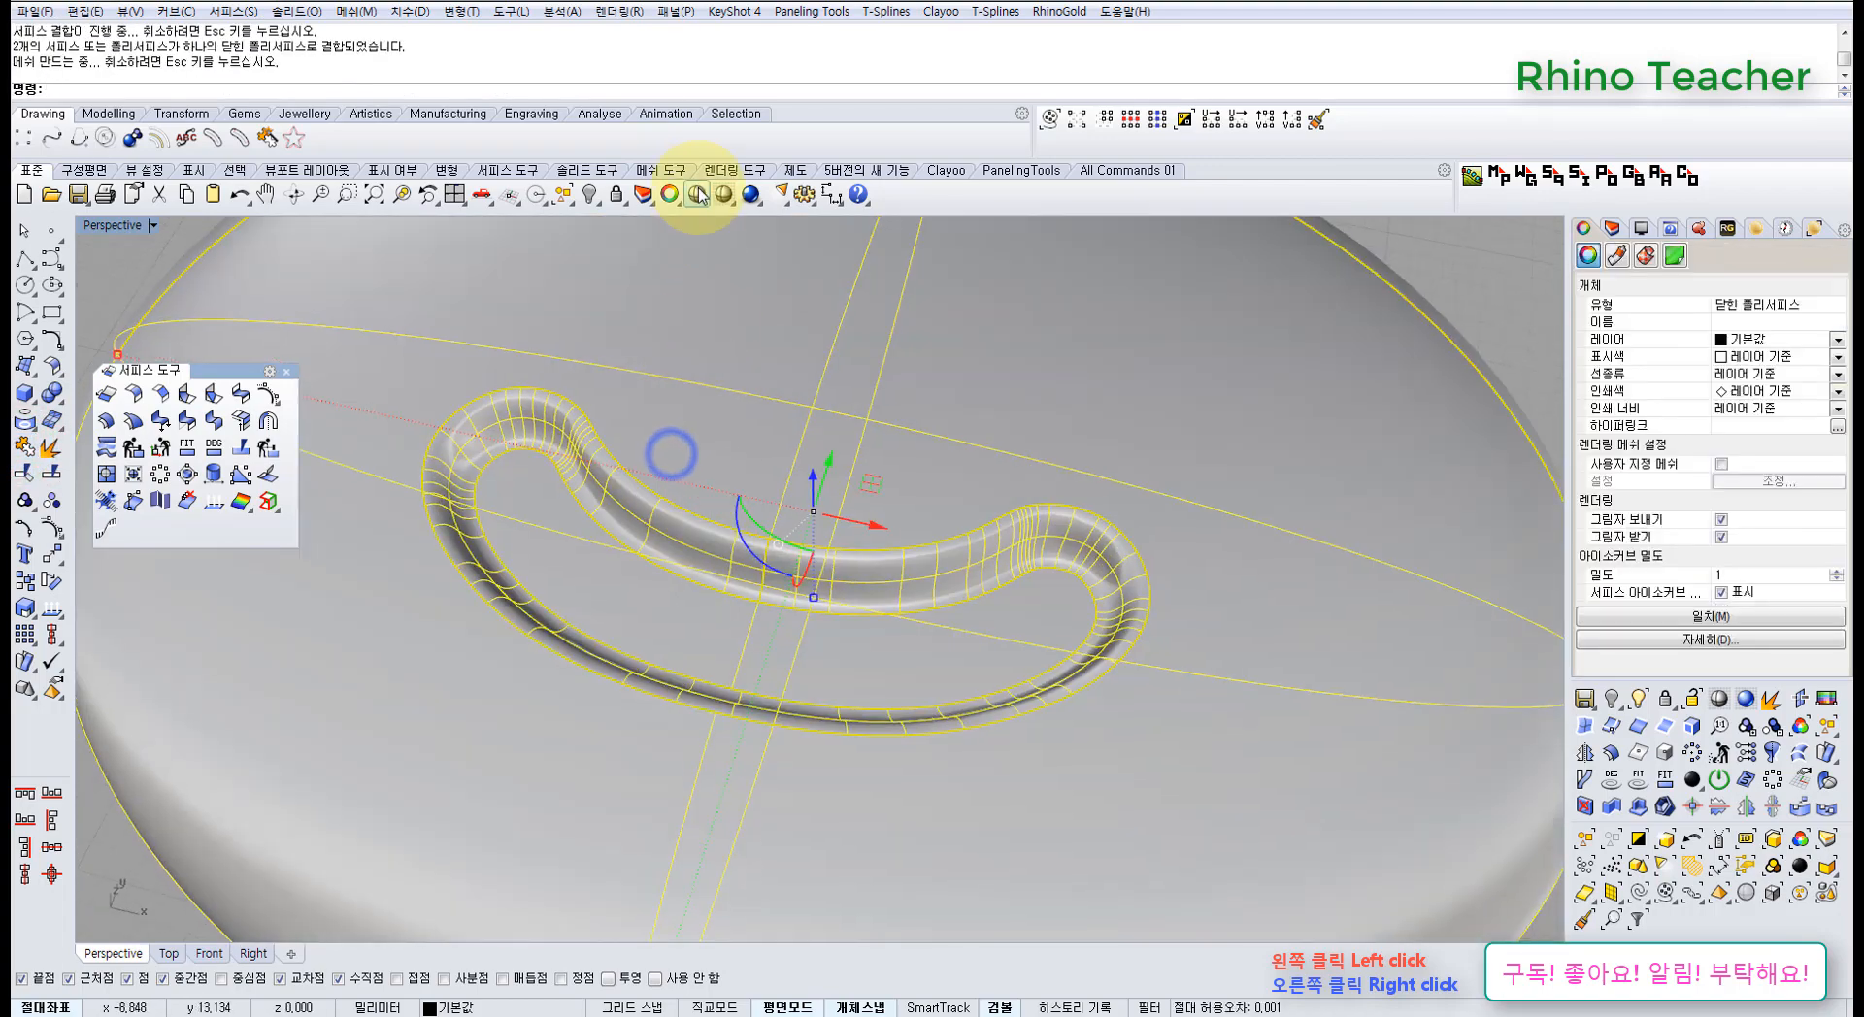
left_click(697, 194)
mouse_move(806, 610)
right_mouse_down()
mouse_move(815, 516)
mouse_move(962, 477)
mouse_move(886, 491)
mouse_move(811, 569)
mouse_move(810, 626)
right_mouse_up()
scroll(645, 581, "up", 10)
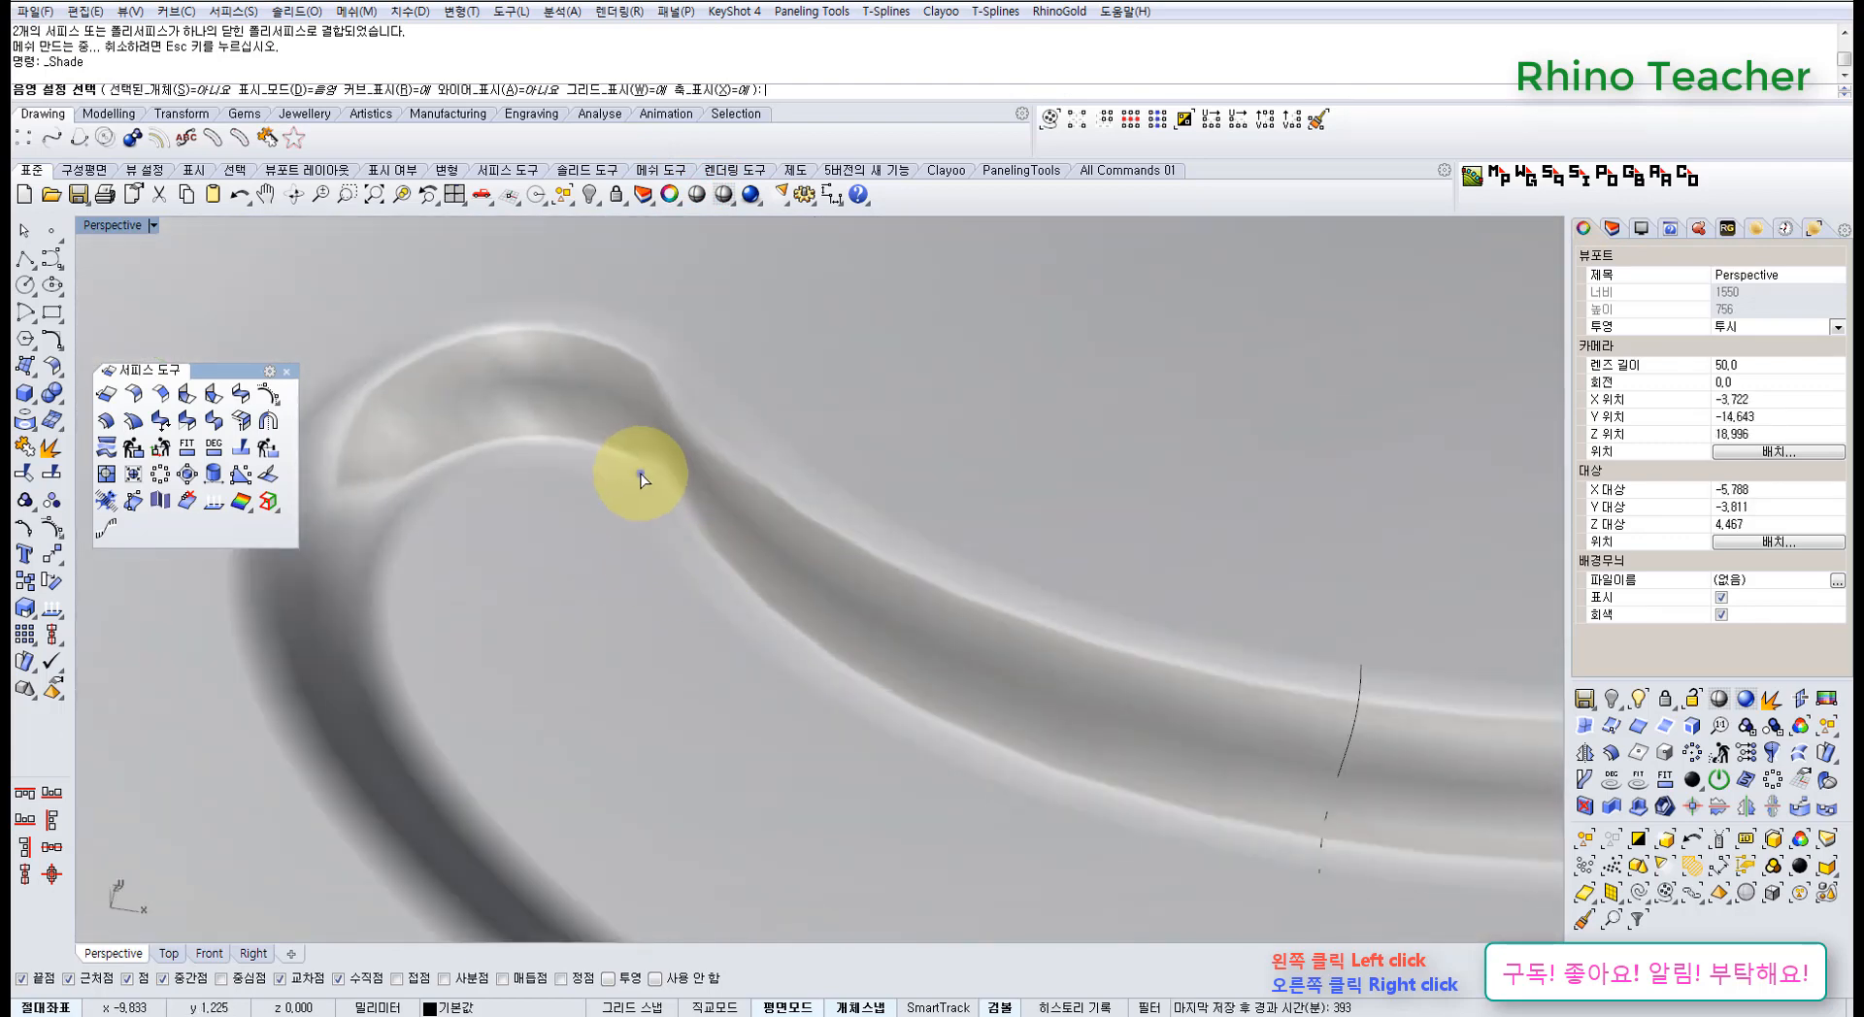
right_click_drag(640, 475, 700, 408)
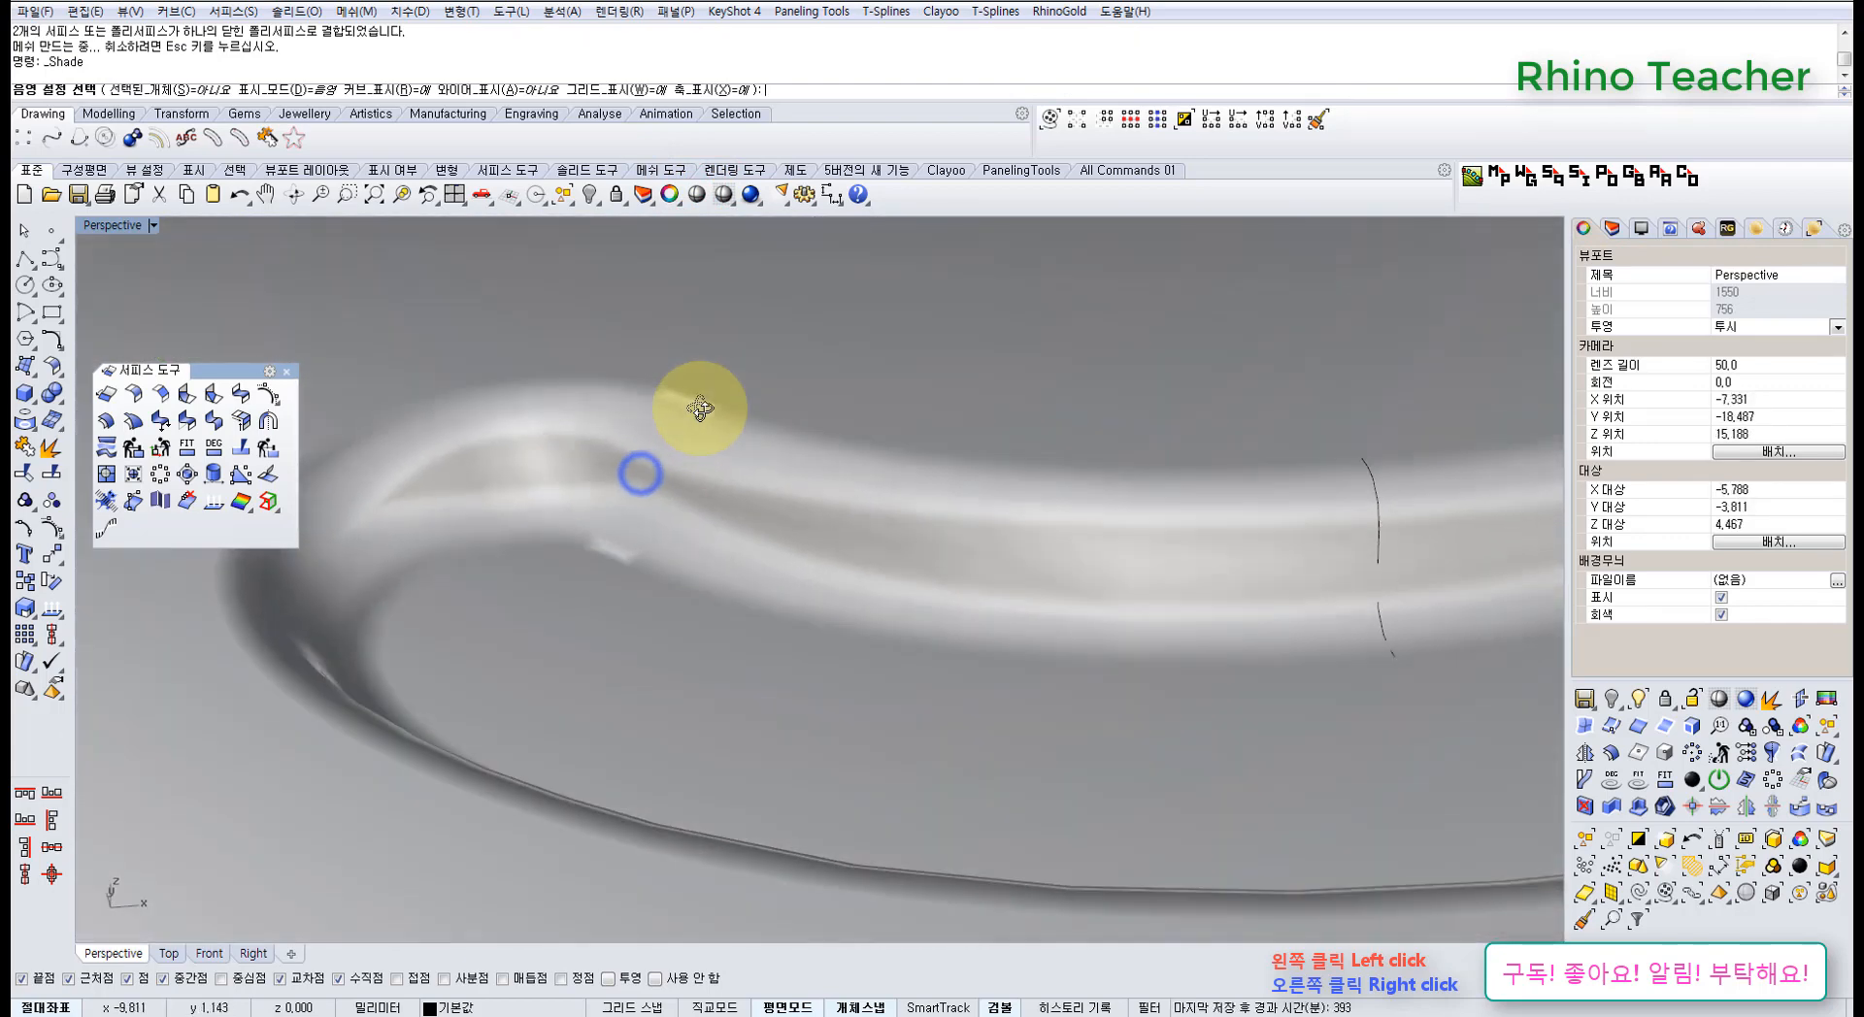
- Set the render mesh quality to Smooth & slower and inspect the sweep band in a shaded view
left_click(802, 194)
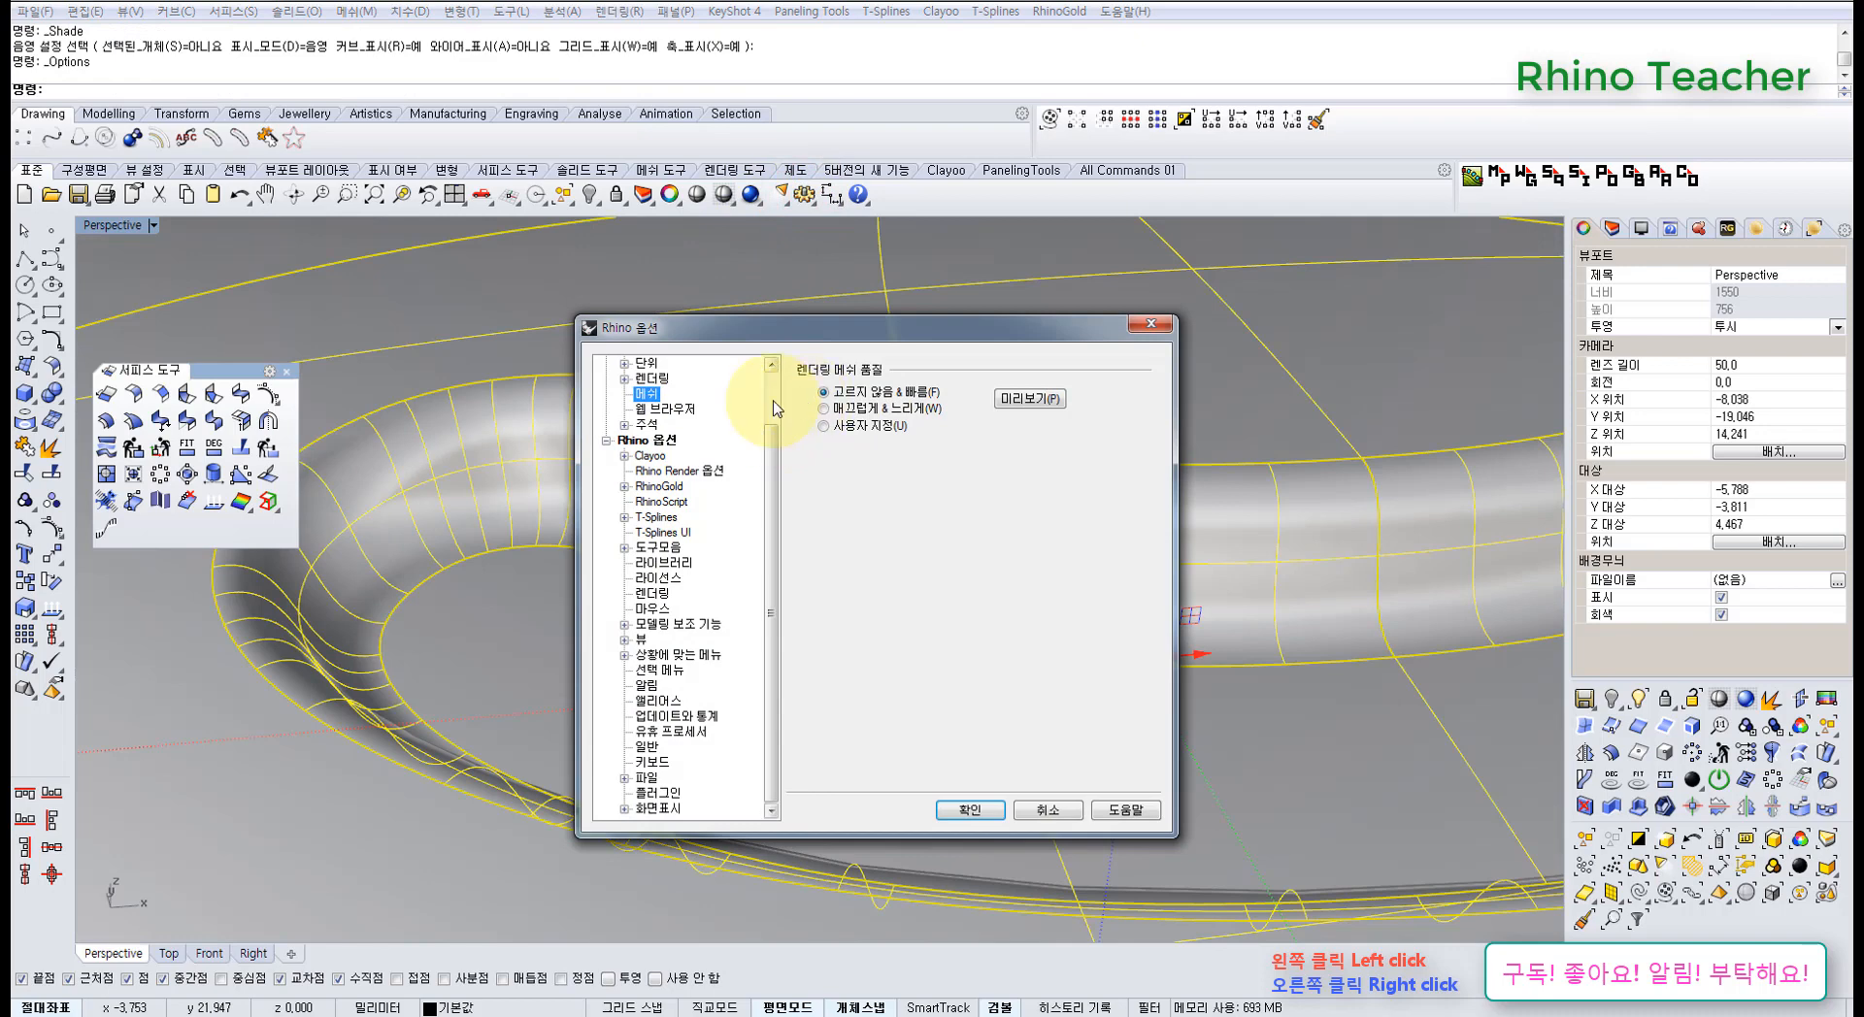
left_click(967, 811)
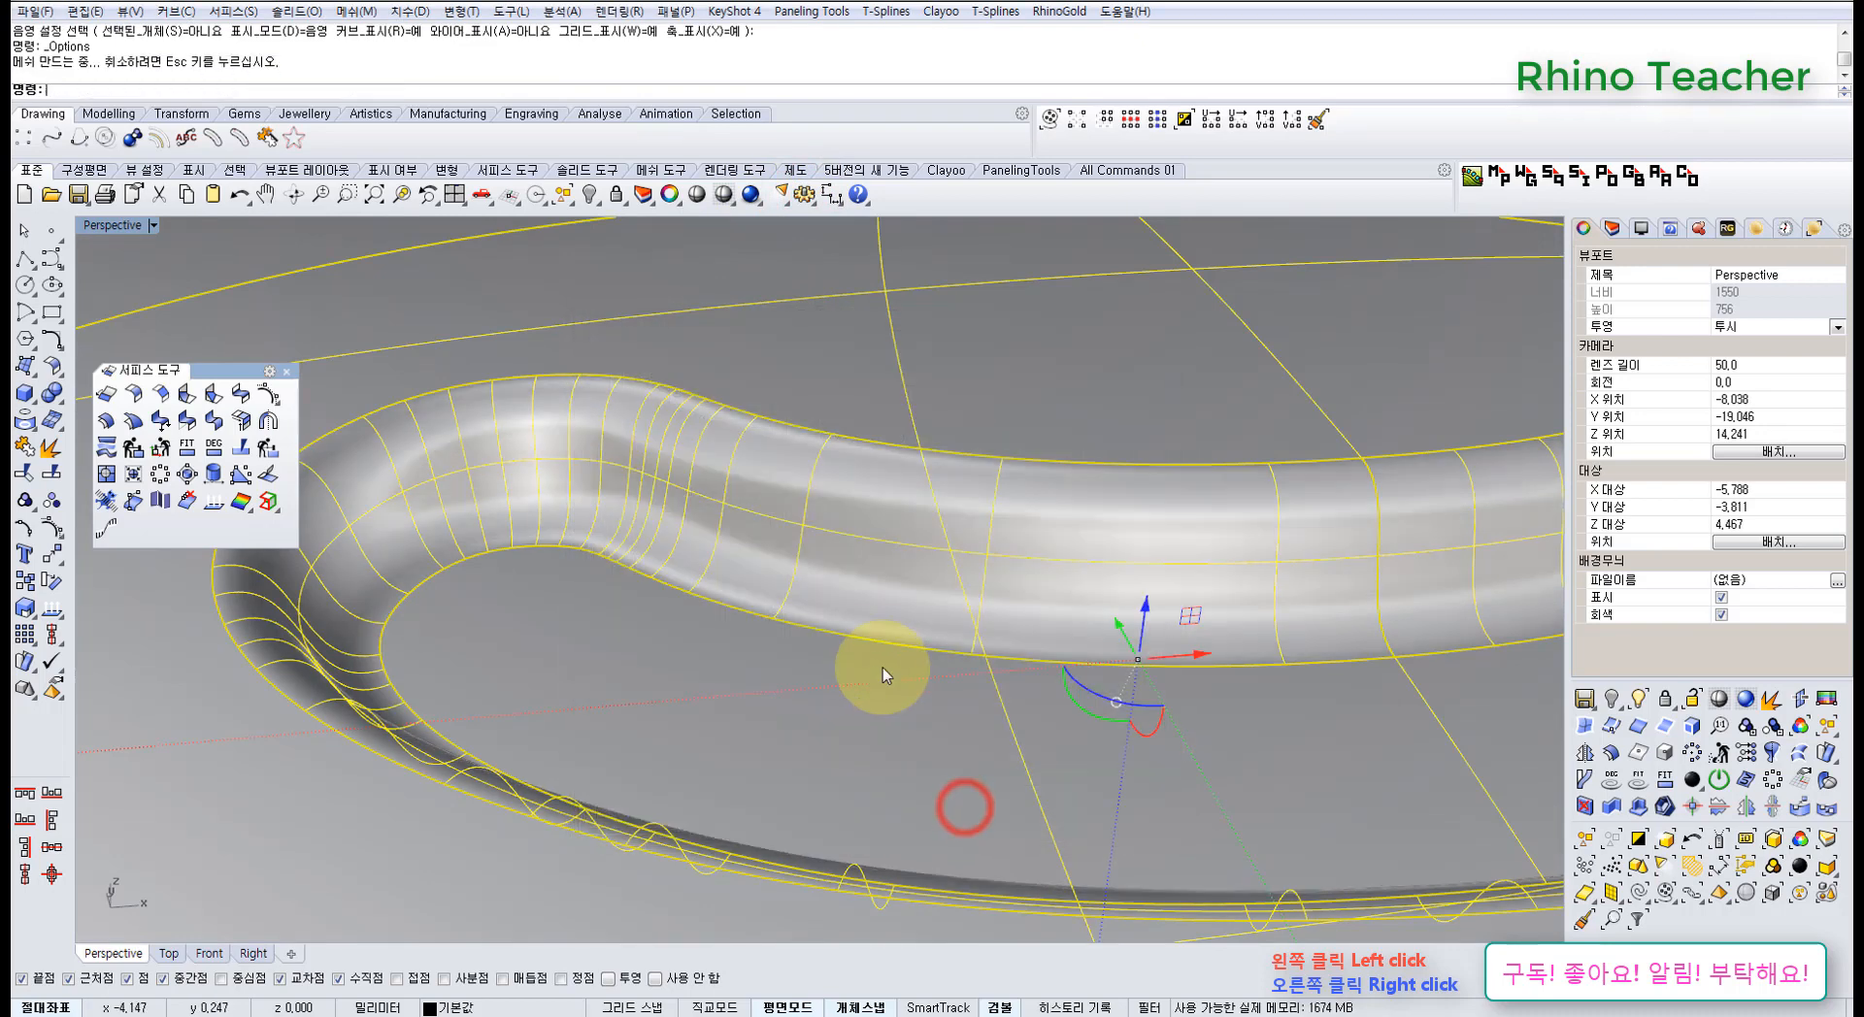
left_click(692, 195)
mouse_move(805, 514)
right_mouse_down()
mouse_move(715, 483)
mouse_move(777, 532)
mouse_move(846, 480)
mouse_move(874, 523)
mouse_move(893, 451)
mouse_move(803, 499)
right_mouse_up()
left_click(771, 270)
- Undo the joins of the sweep band and set the render mesh quality to Jagged & faster
key("ctrl+z")
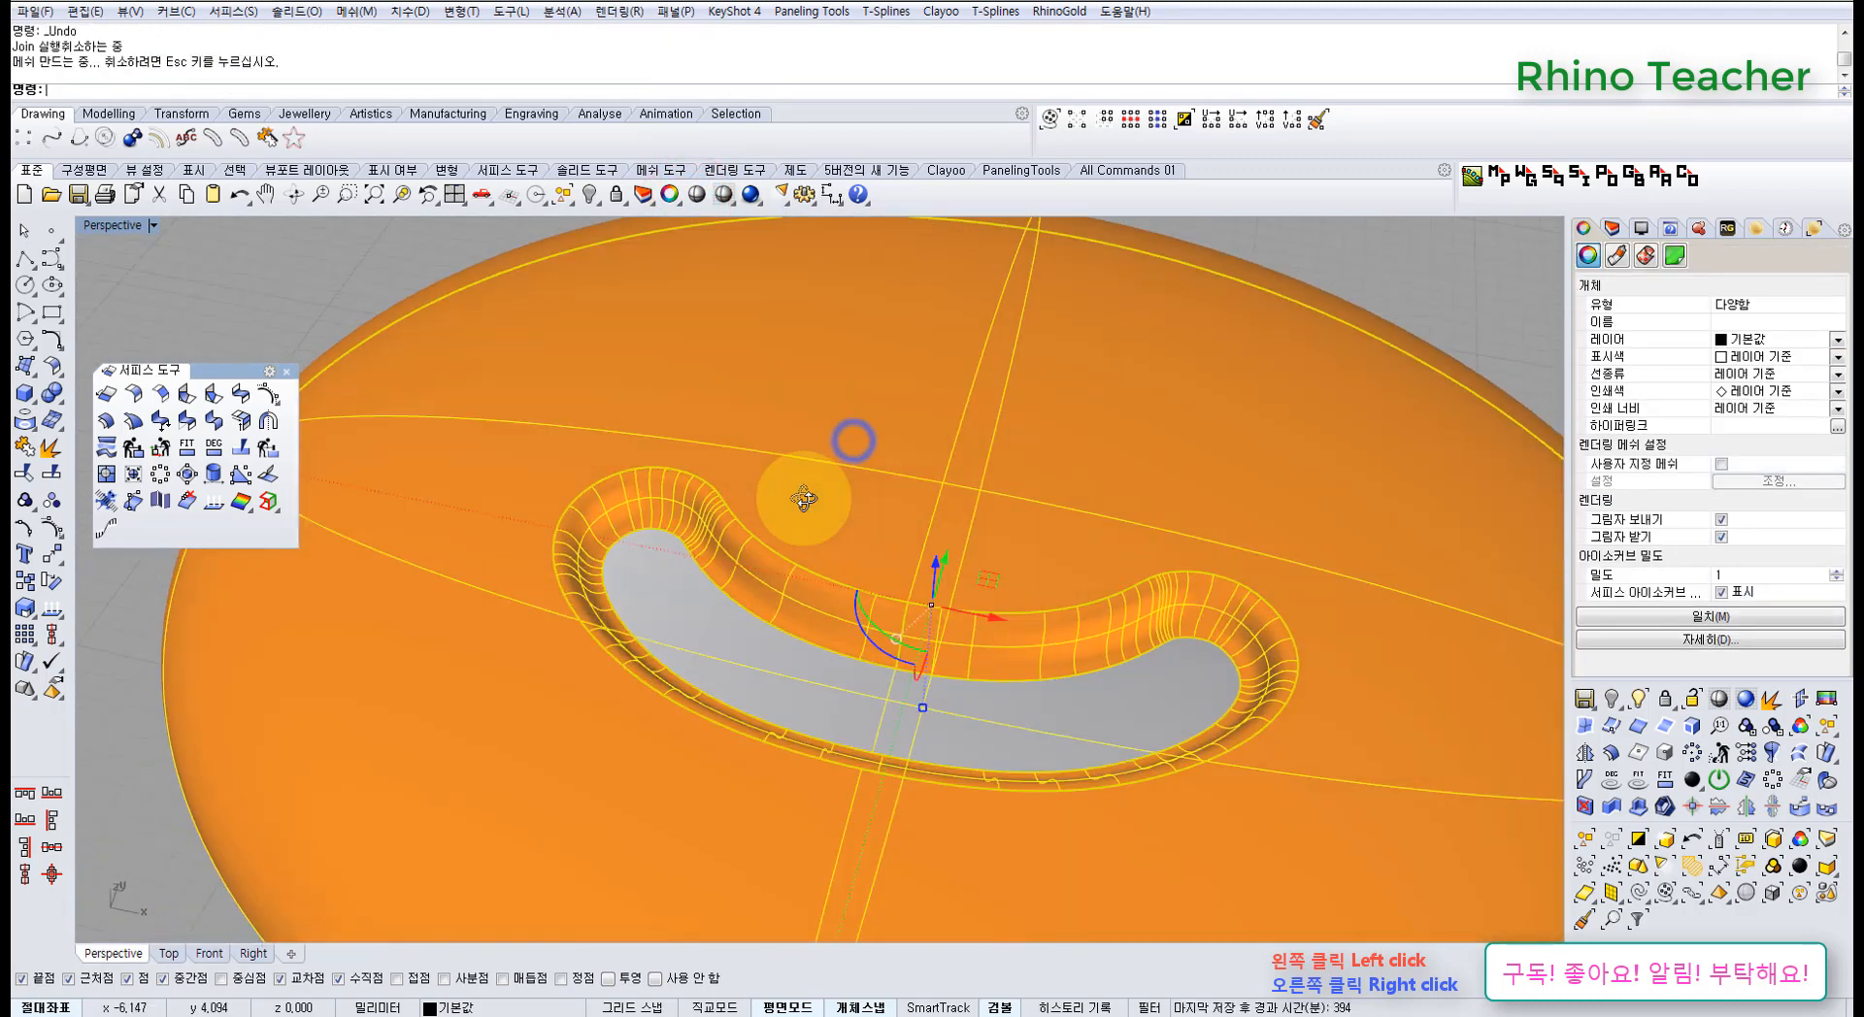
key("Escape")
scroll(808, 495, "down", 4)
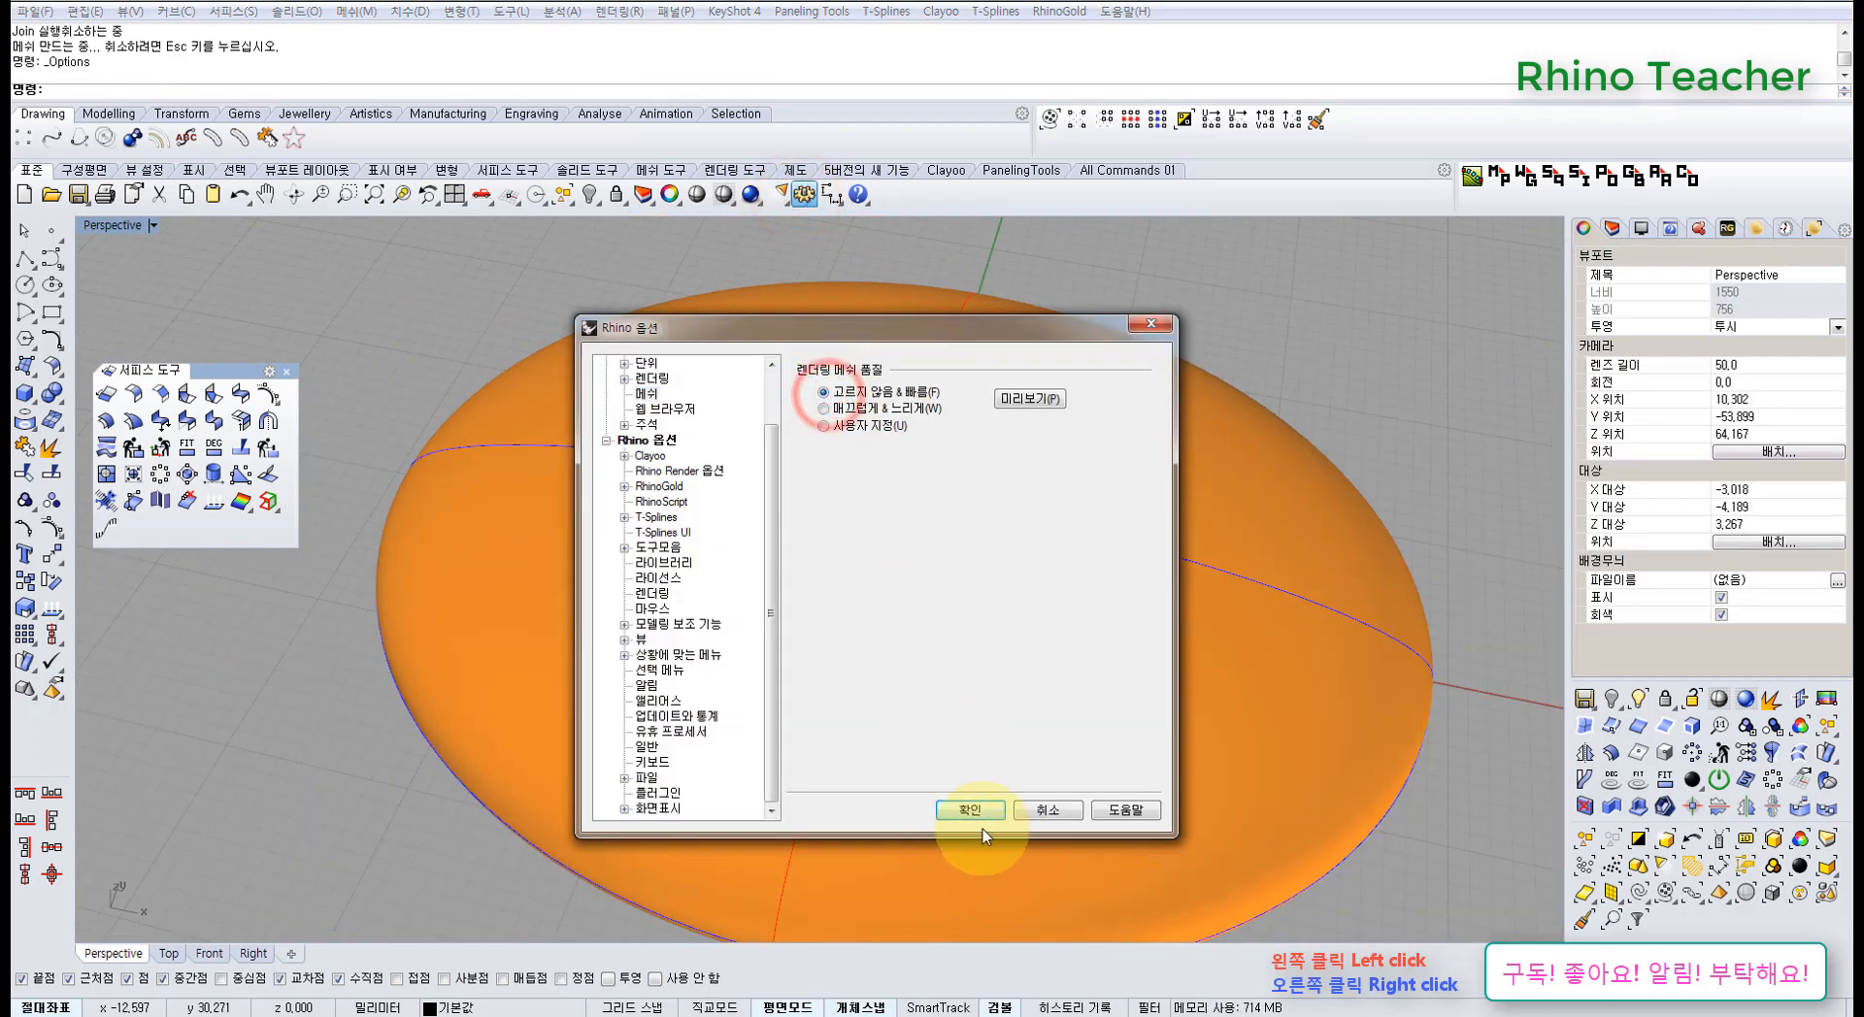
left_click(973, 813)
- Undo the two-rail sweep between the body and the inner bean-shaped surface
right_click_drag(842, 508, 775, 499)
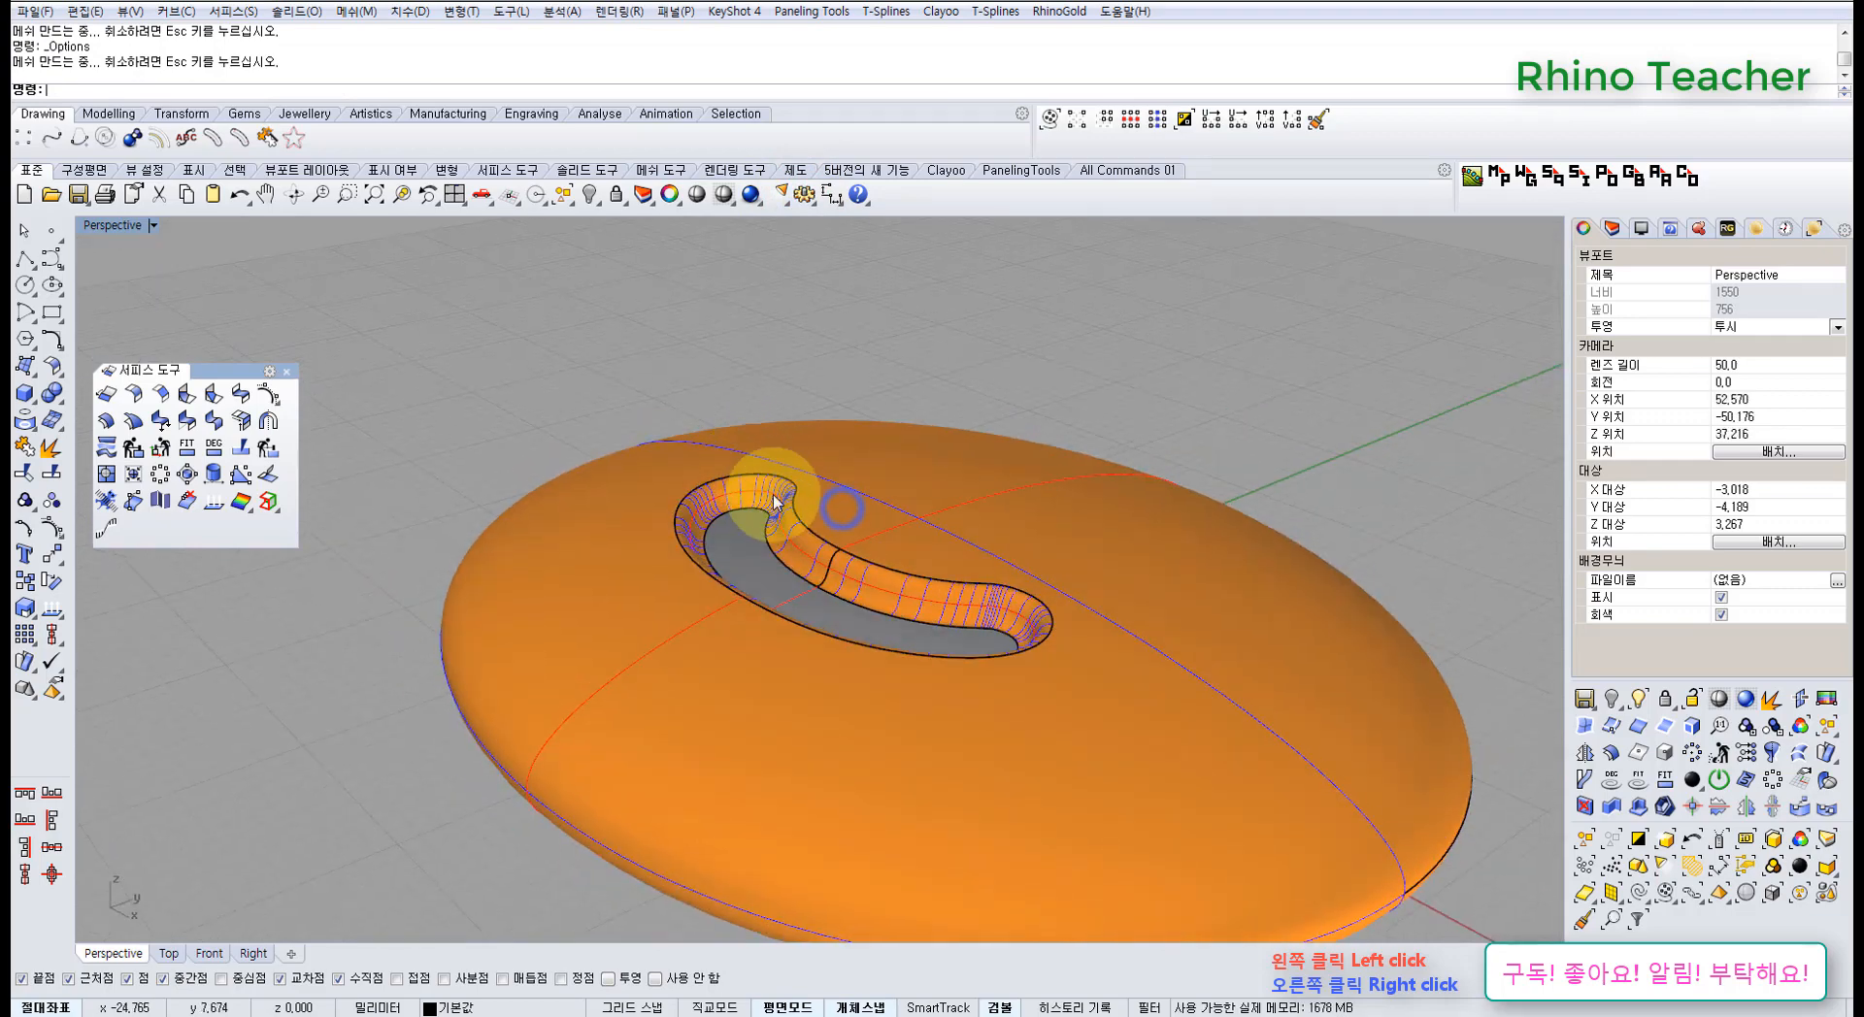
scroll(776, 503, "up", 4)
right_click(794, 516)
scroll(882, 529, "up", 4)
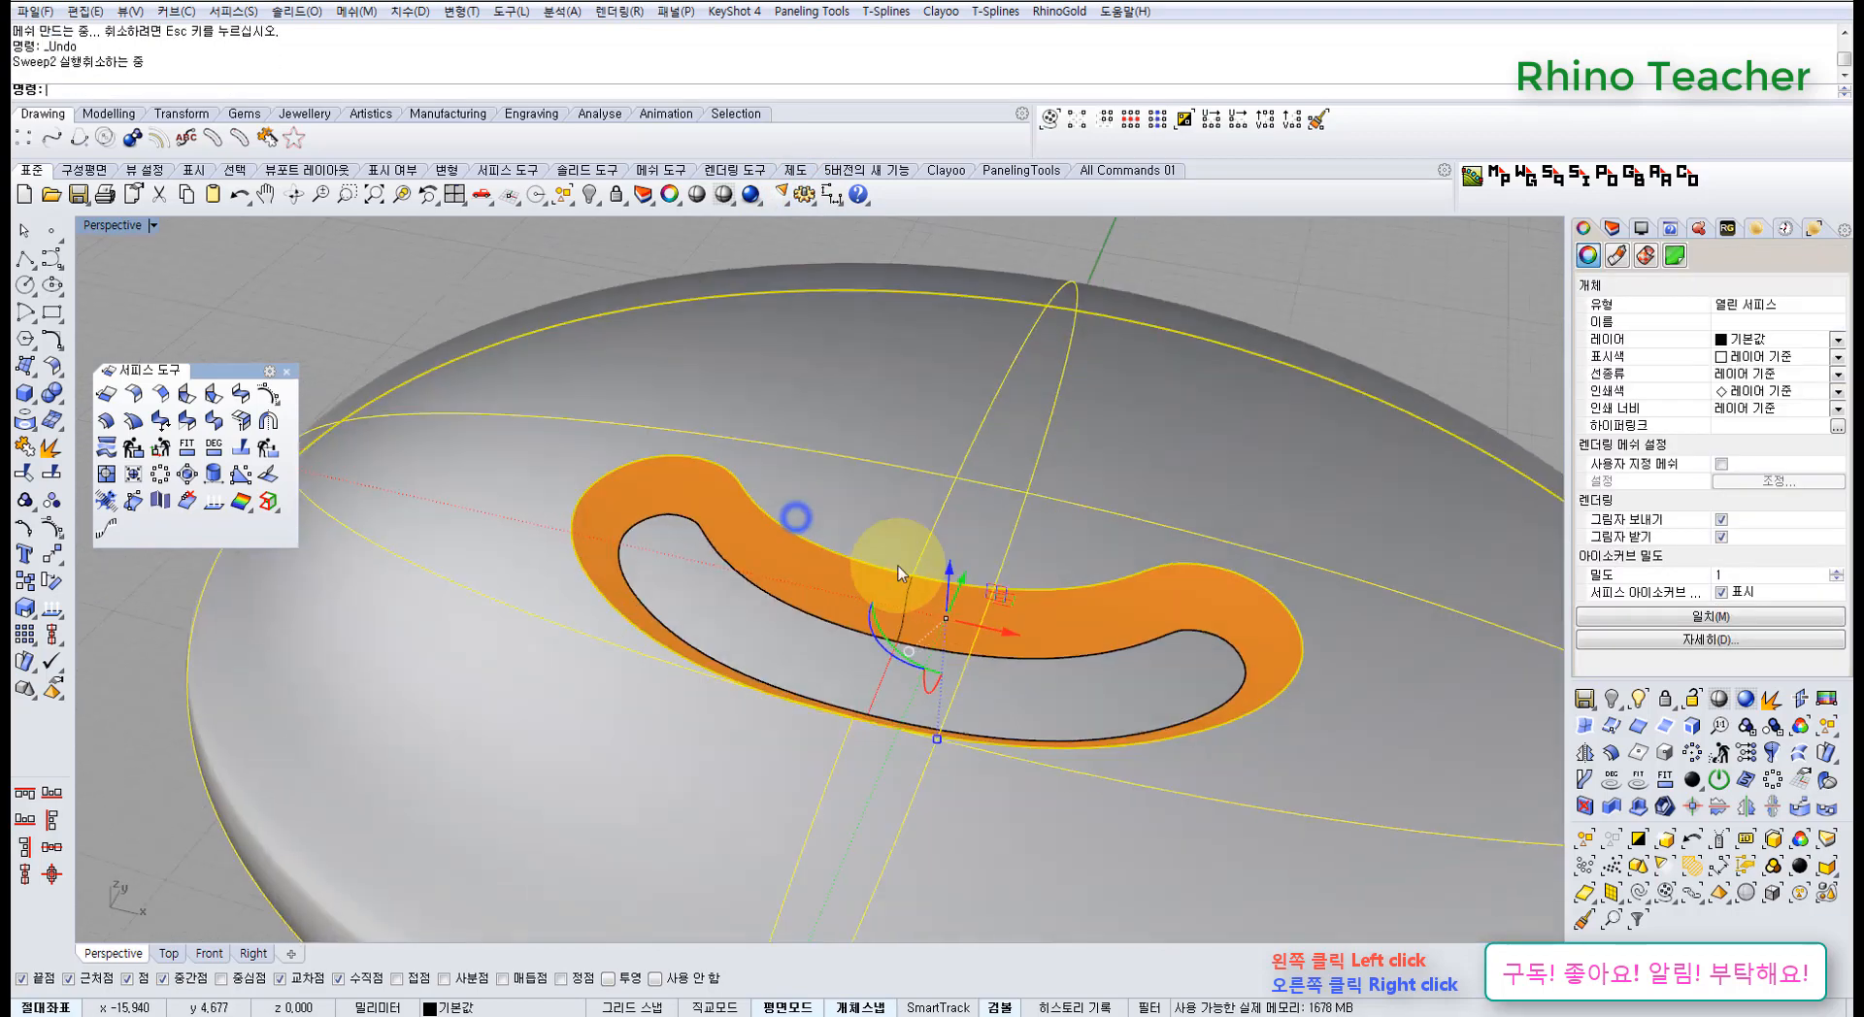
left_click(841, 238)
left_click(805, 195)
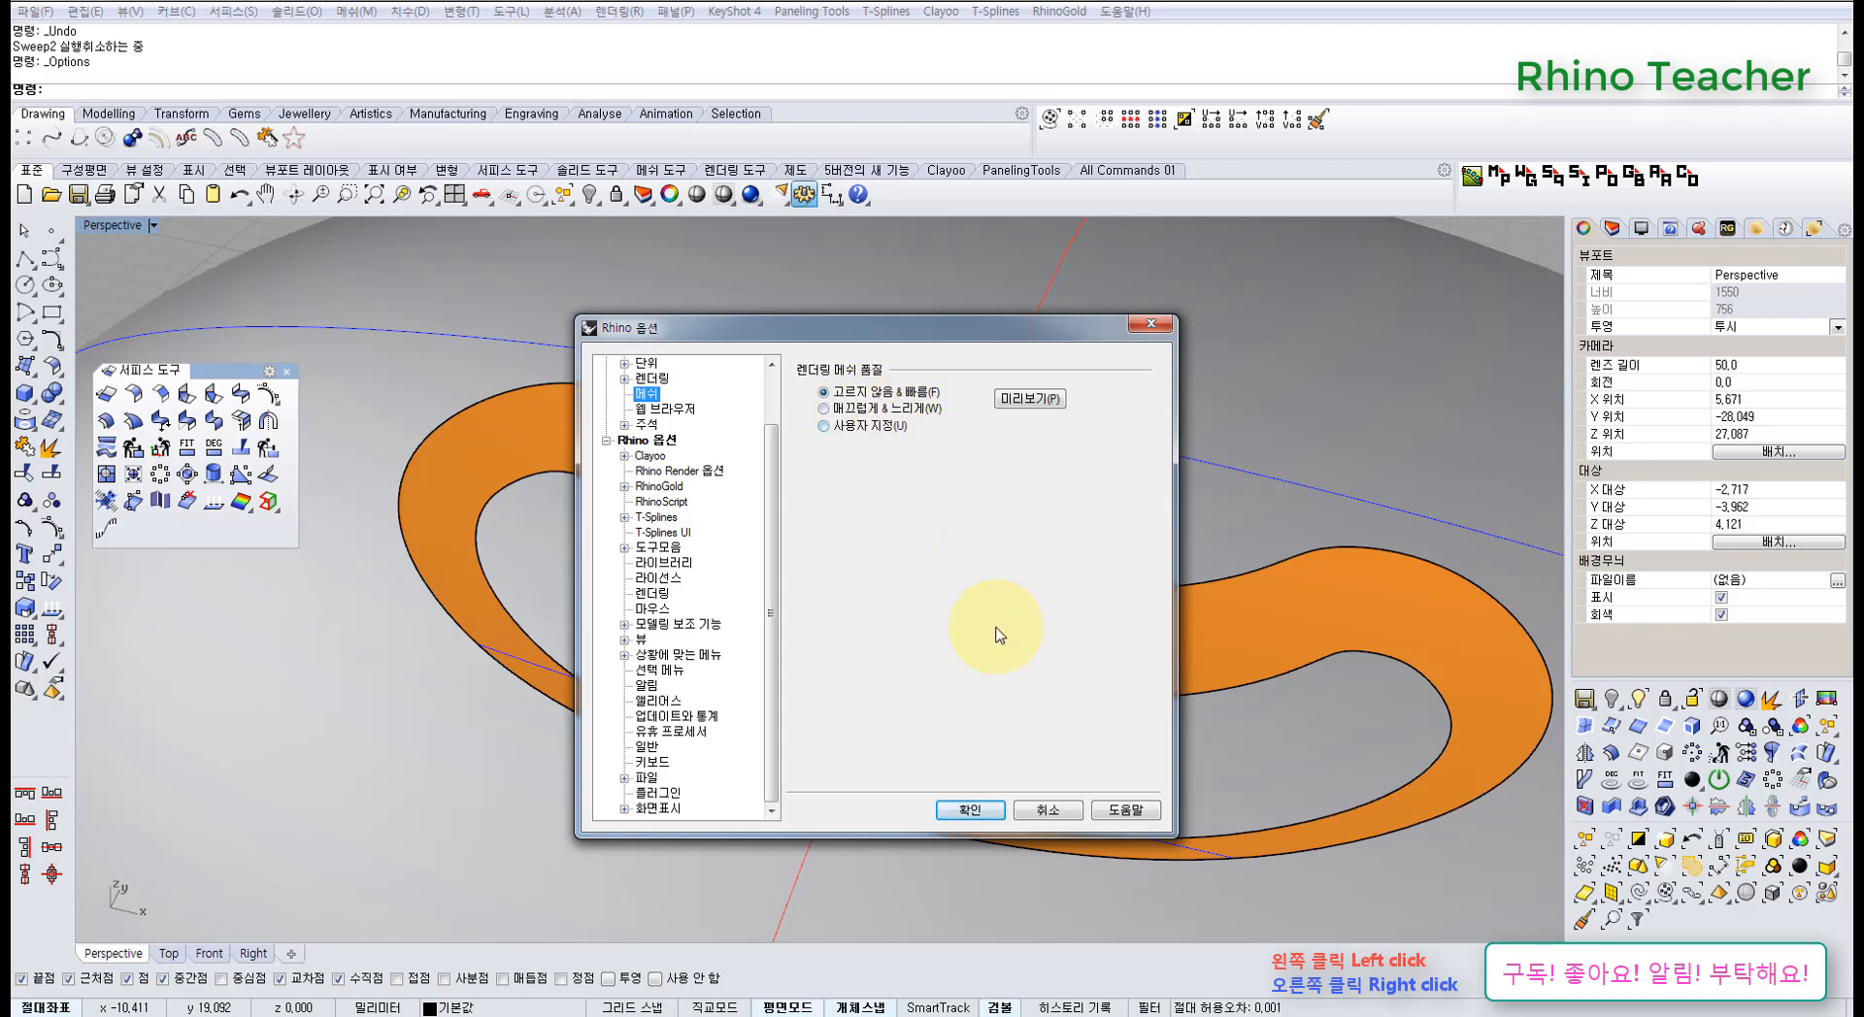
left_click(1048, 810)
- Delete the seam cross-section curve that spans the gap
right_click_drag(965, 654, 718, 483)
left_click(838, 549)
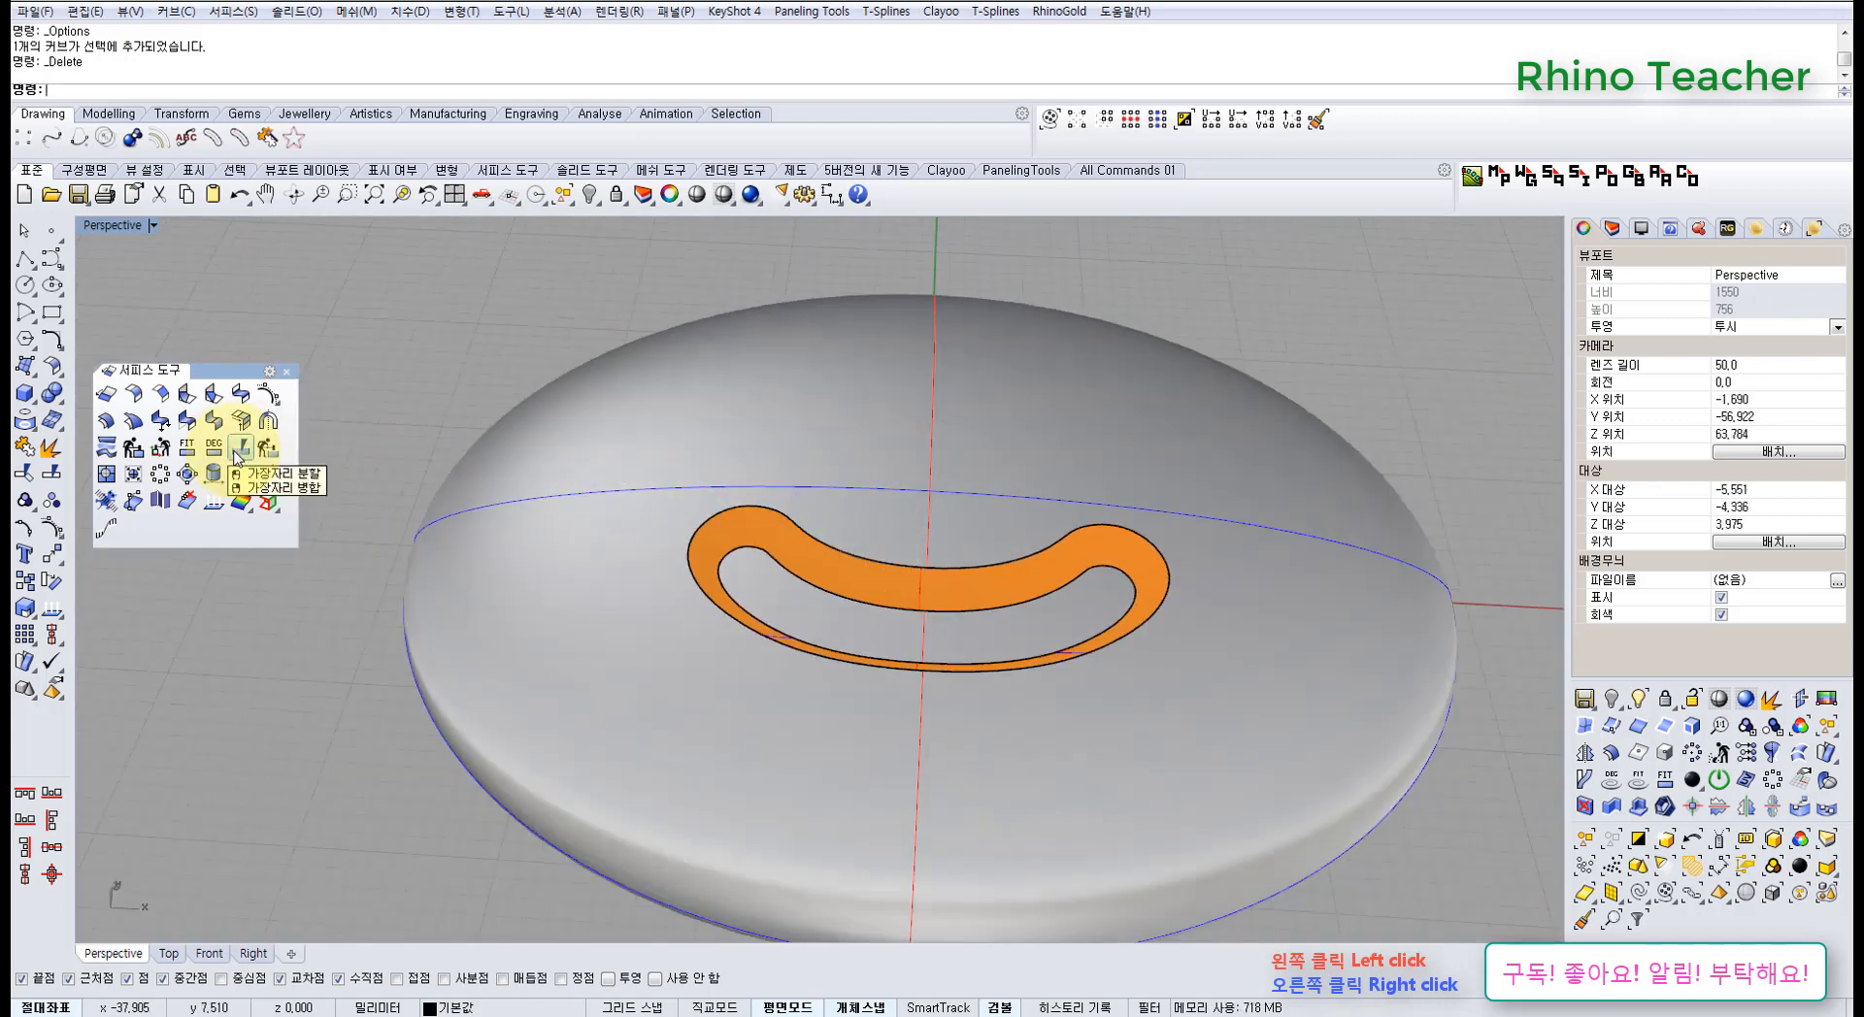
- Show the naked edges of the outer body and the inner bean-shaped surface using the Show Edges analysis
left_click(852, 505)
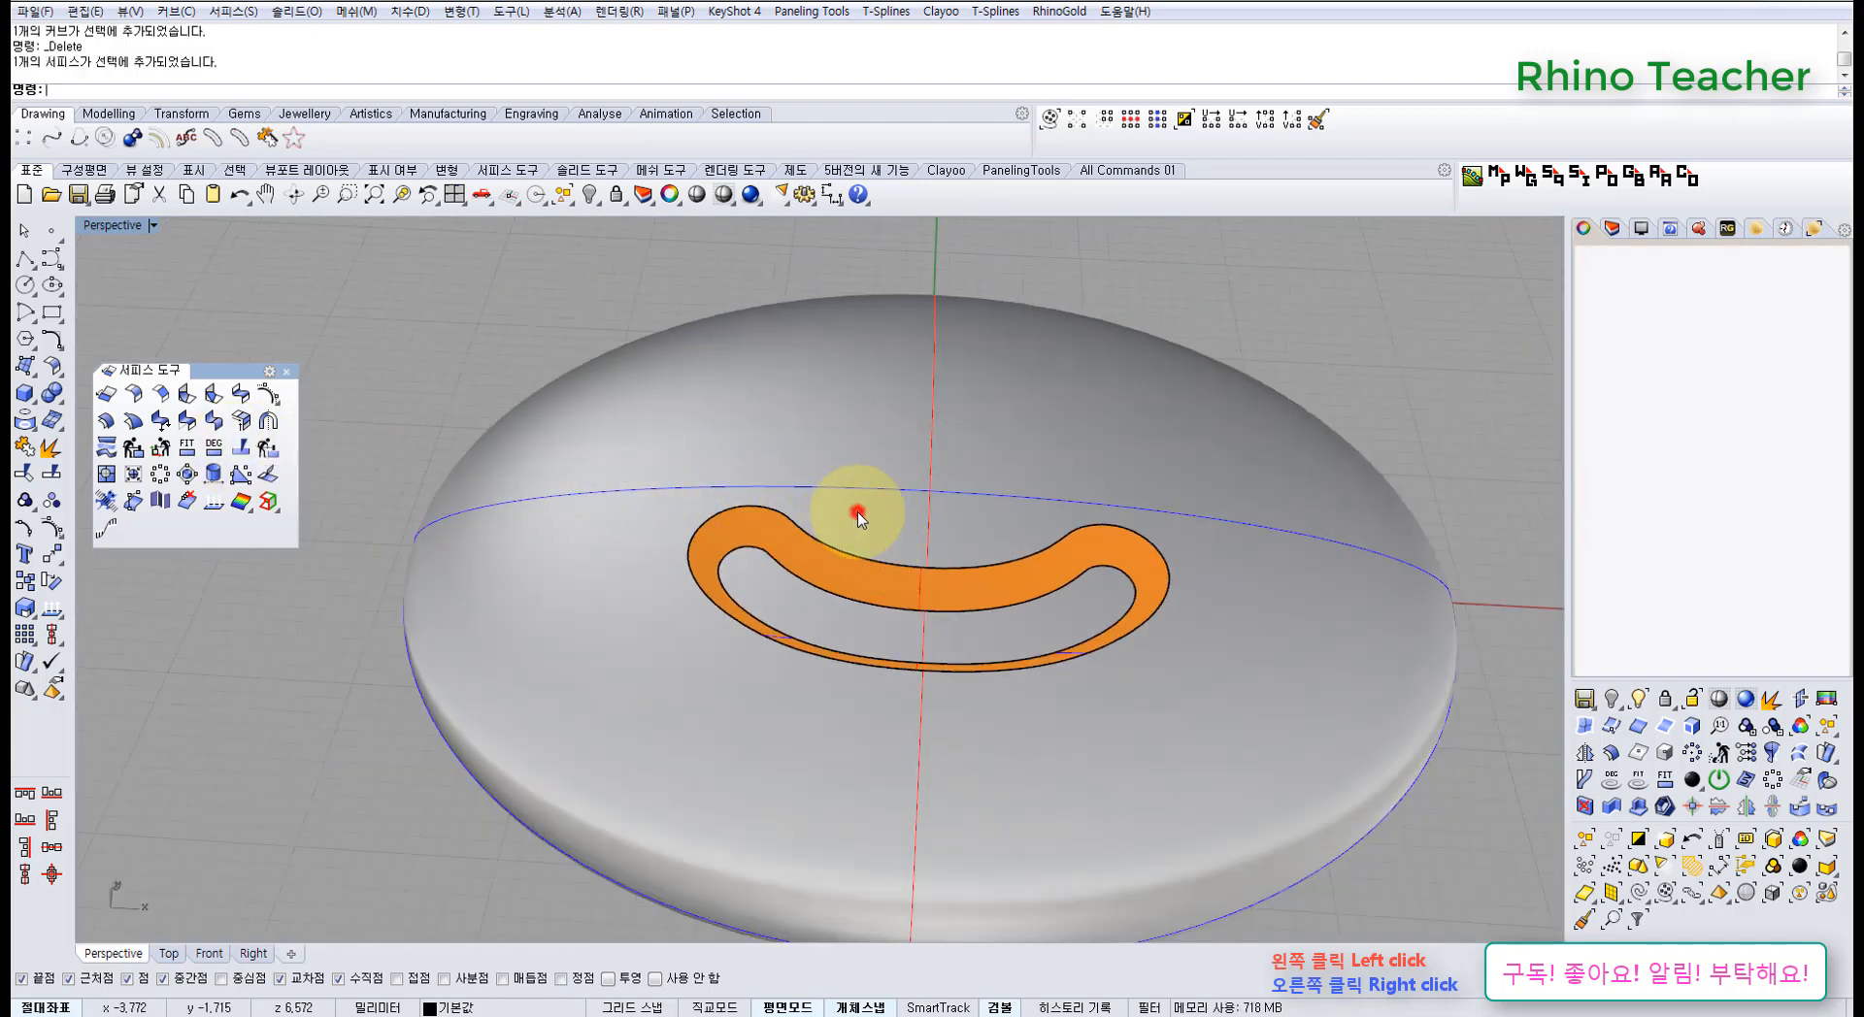
left_click(781, 602, "shift")
left_click(271, 515)
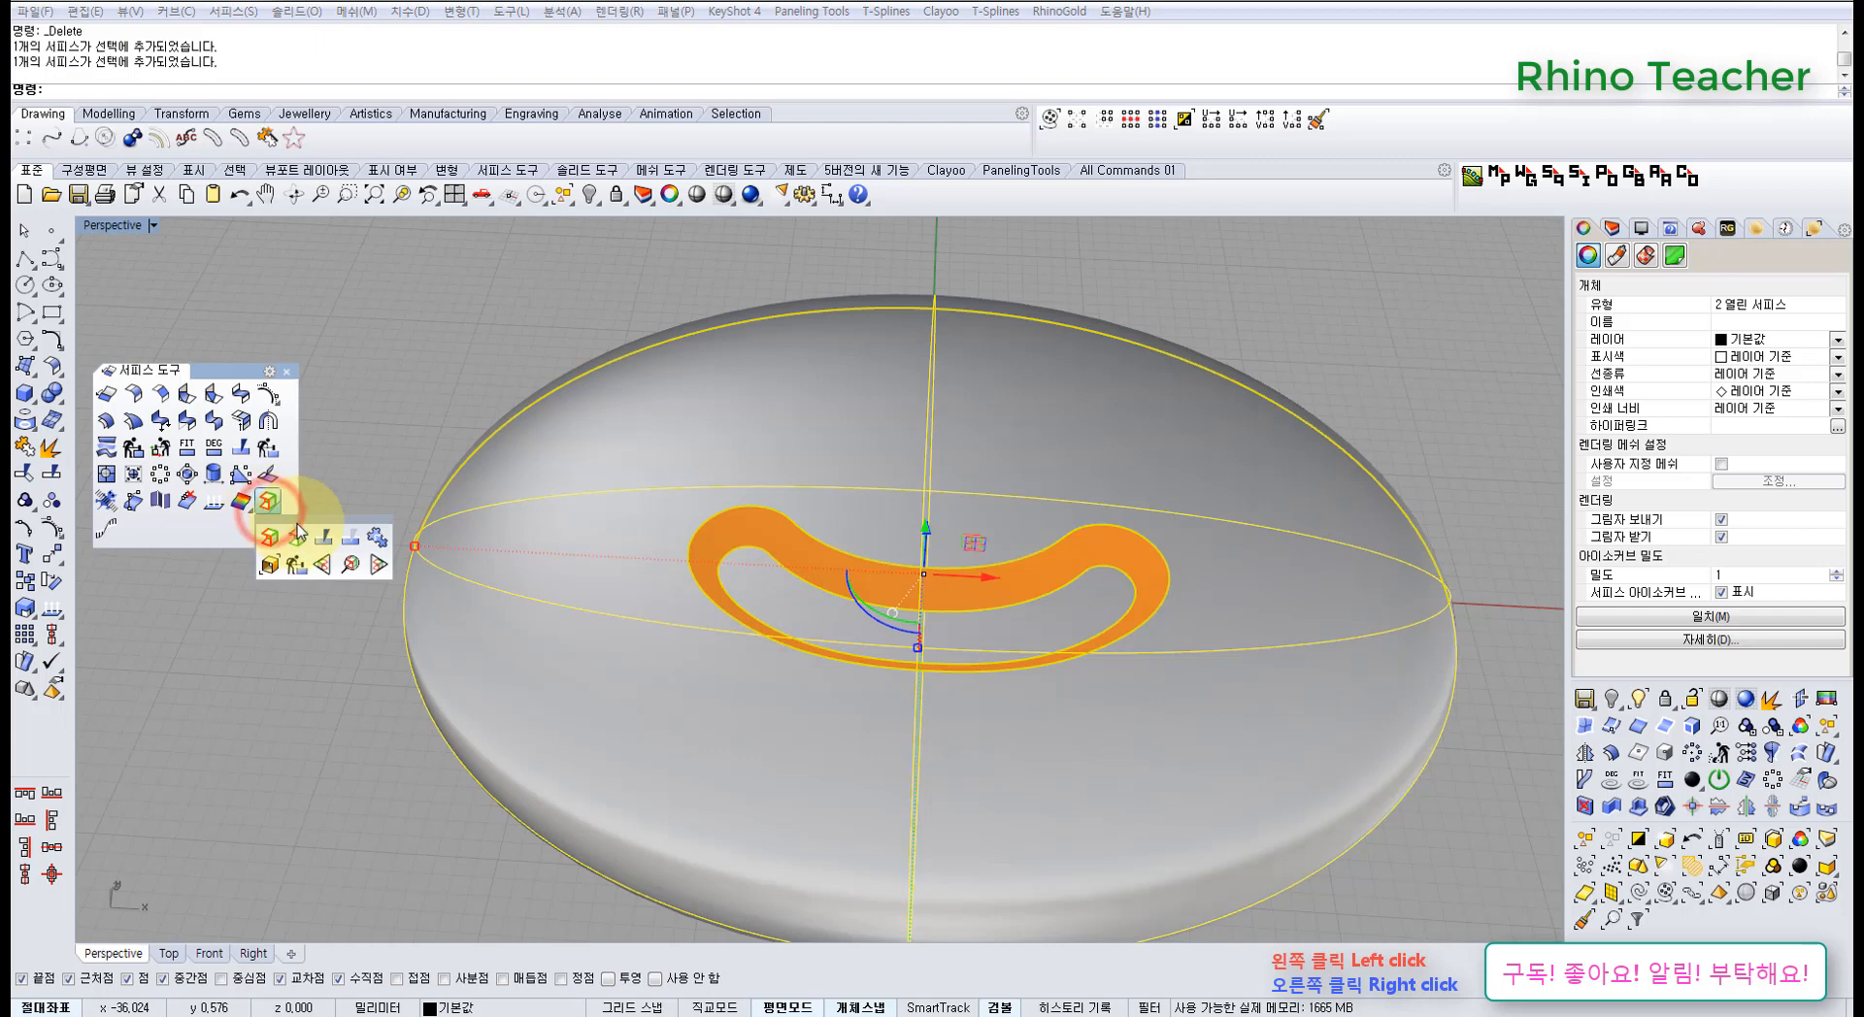
left_click(296, 527)
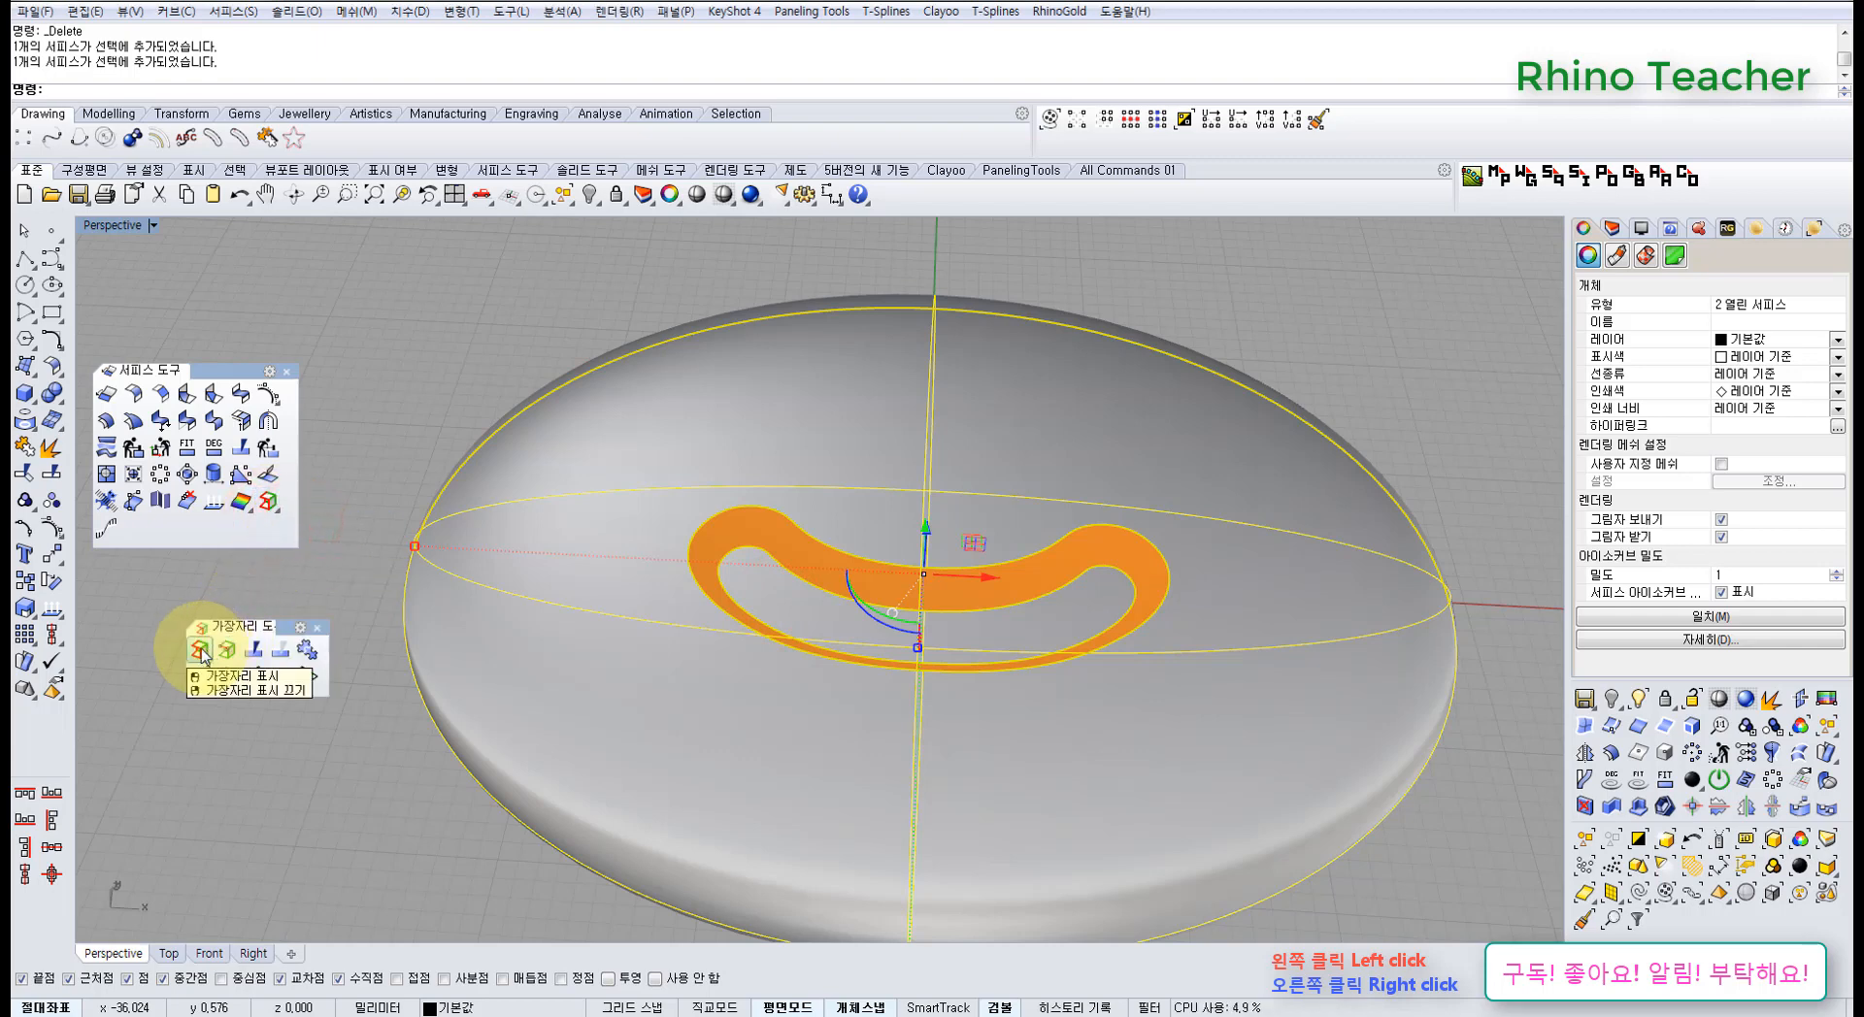
left_click(200, 649)
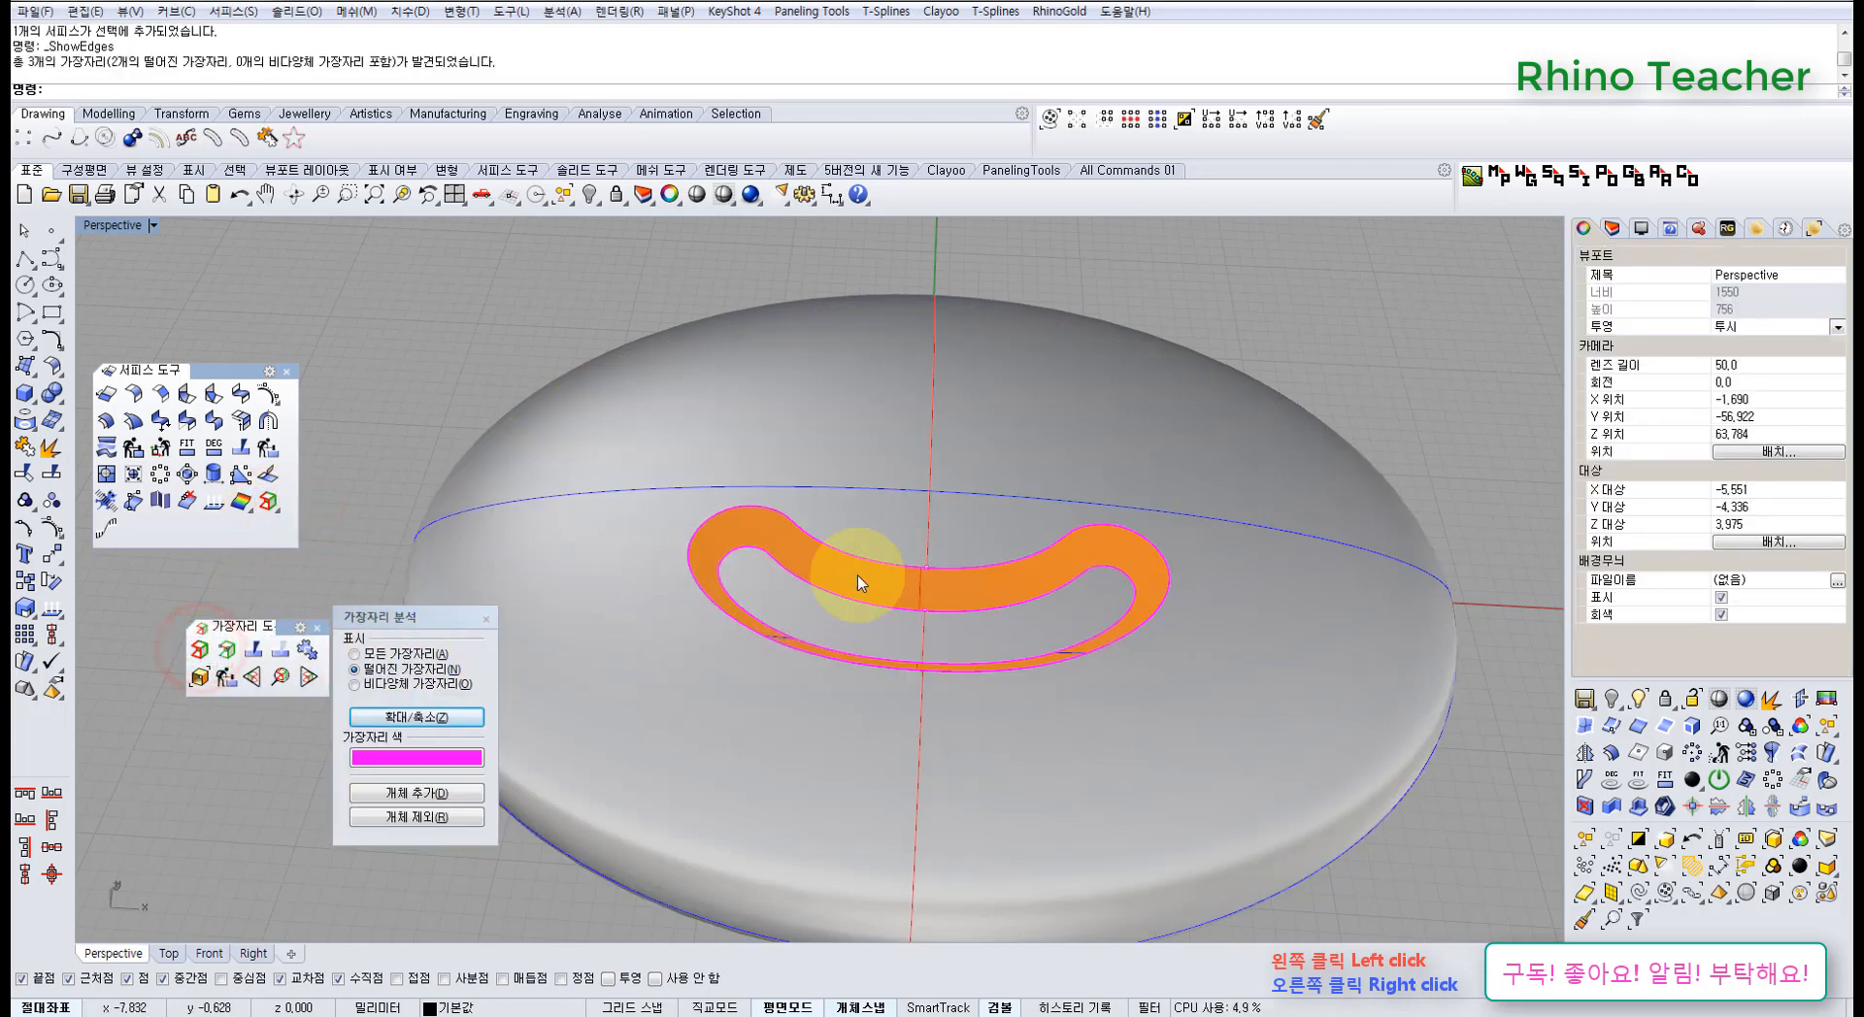
- Examine the highlighted naked edges and their seam points on both sides of the gap from several angles
scroll(932, 558, "up", 5)
mouse_move(981, 686)
right_mouse_down()
mouse_move(740, 541)
mouse_move(929, 559)
mouse_move(754, 490)
mouse_move(769, 507)
mouse_move(732, 561)
mouse_move(701, 466)
right_mouse_up()
scroll(835, 587, "up", 6)
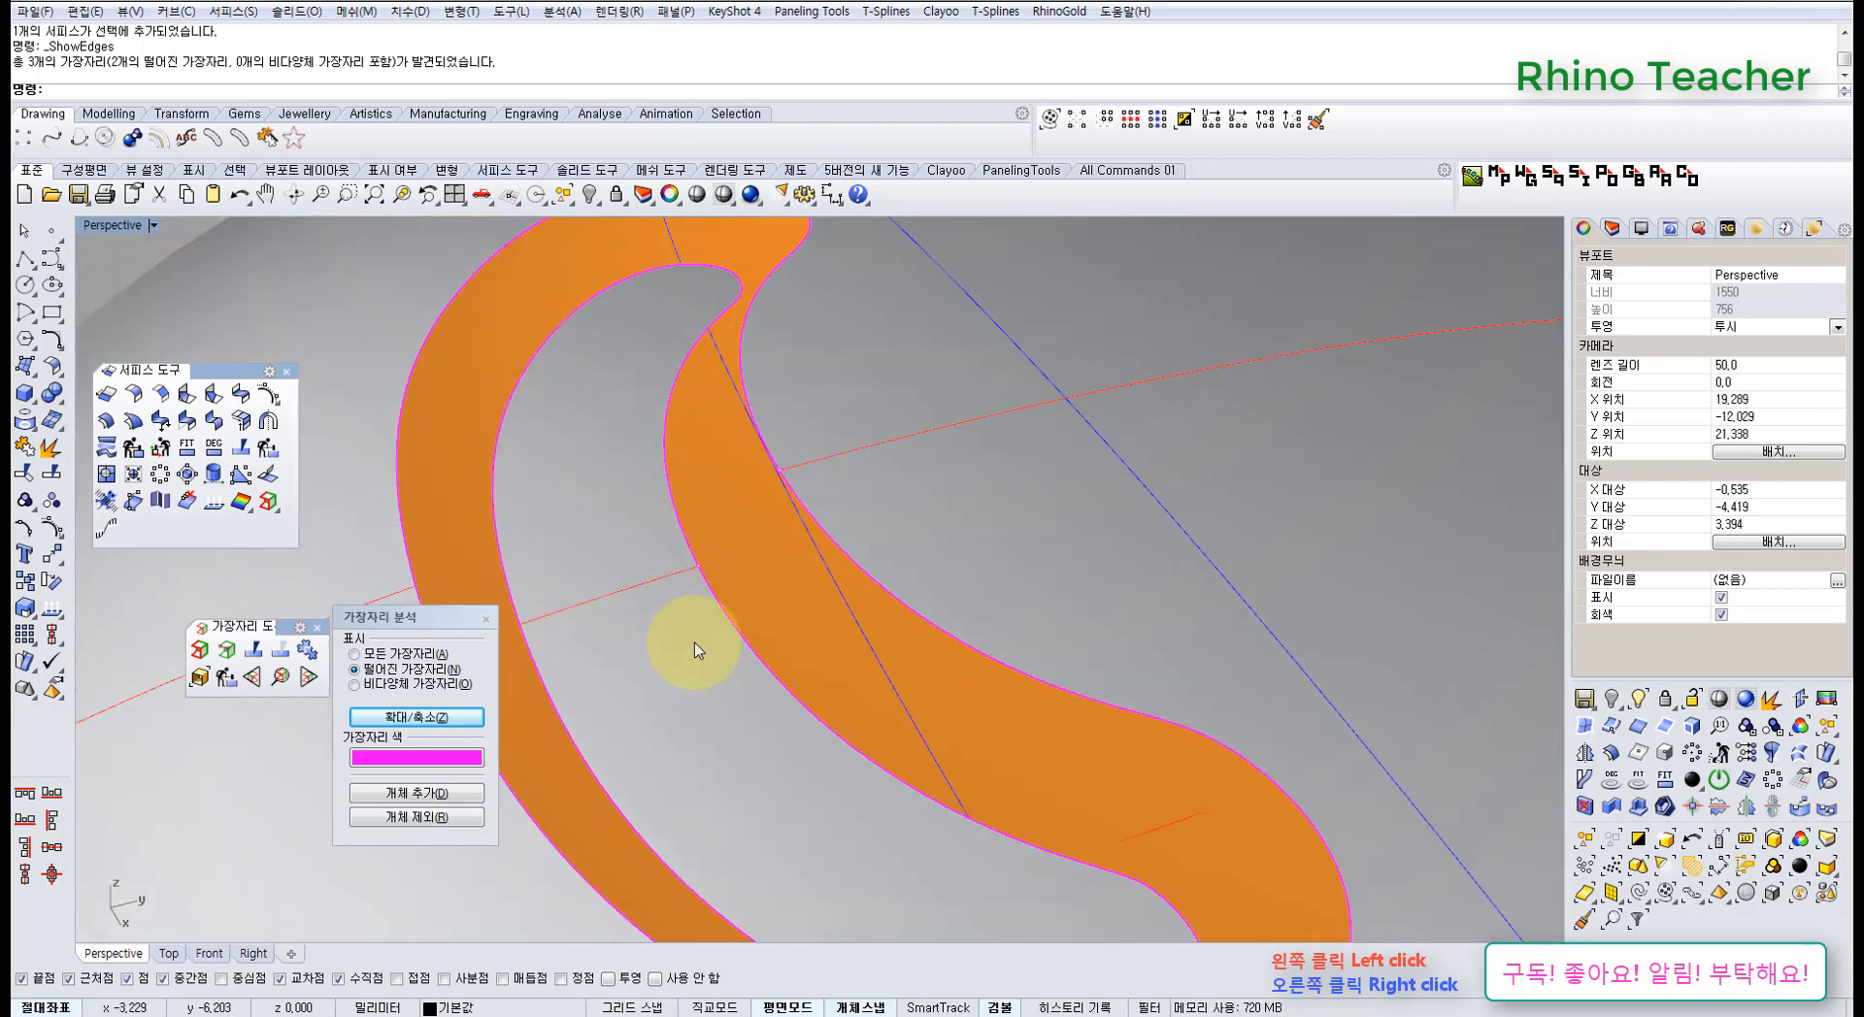
mouse_move(715, 594)
right_mouse_down()
mouse_move(680, 481)
mouse_move(687, 517)
mouse_move(850, 668)
mouse_move(768, 572)
mouse_move(715, 573)
mouse_move(695, 552)
mouse_move(749, 594)
mouse_move(707, 563)
mouse_move(741, 550)
mouse_move(695, 557)
right_mouse_up()
scroll(707, 566, "up", 3)
scroll(707, 566, "down", 4)
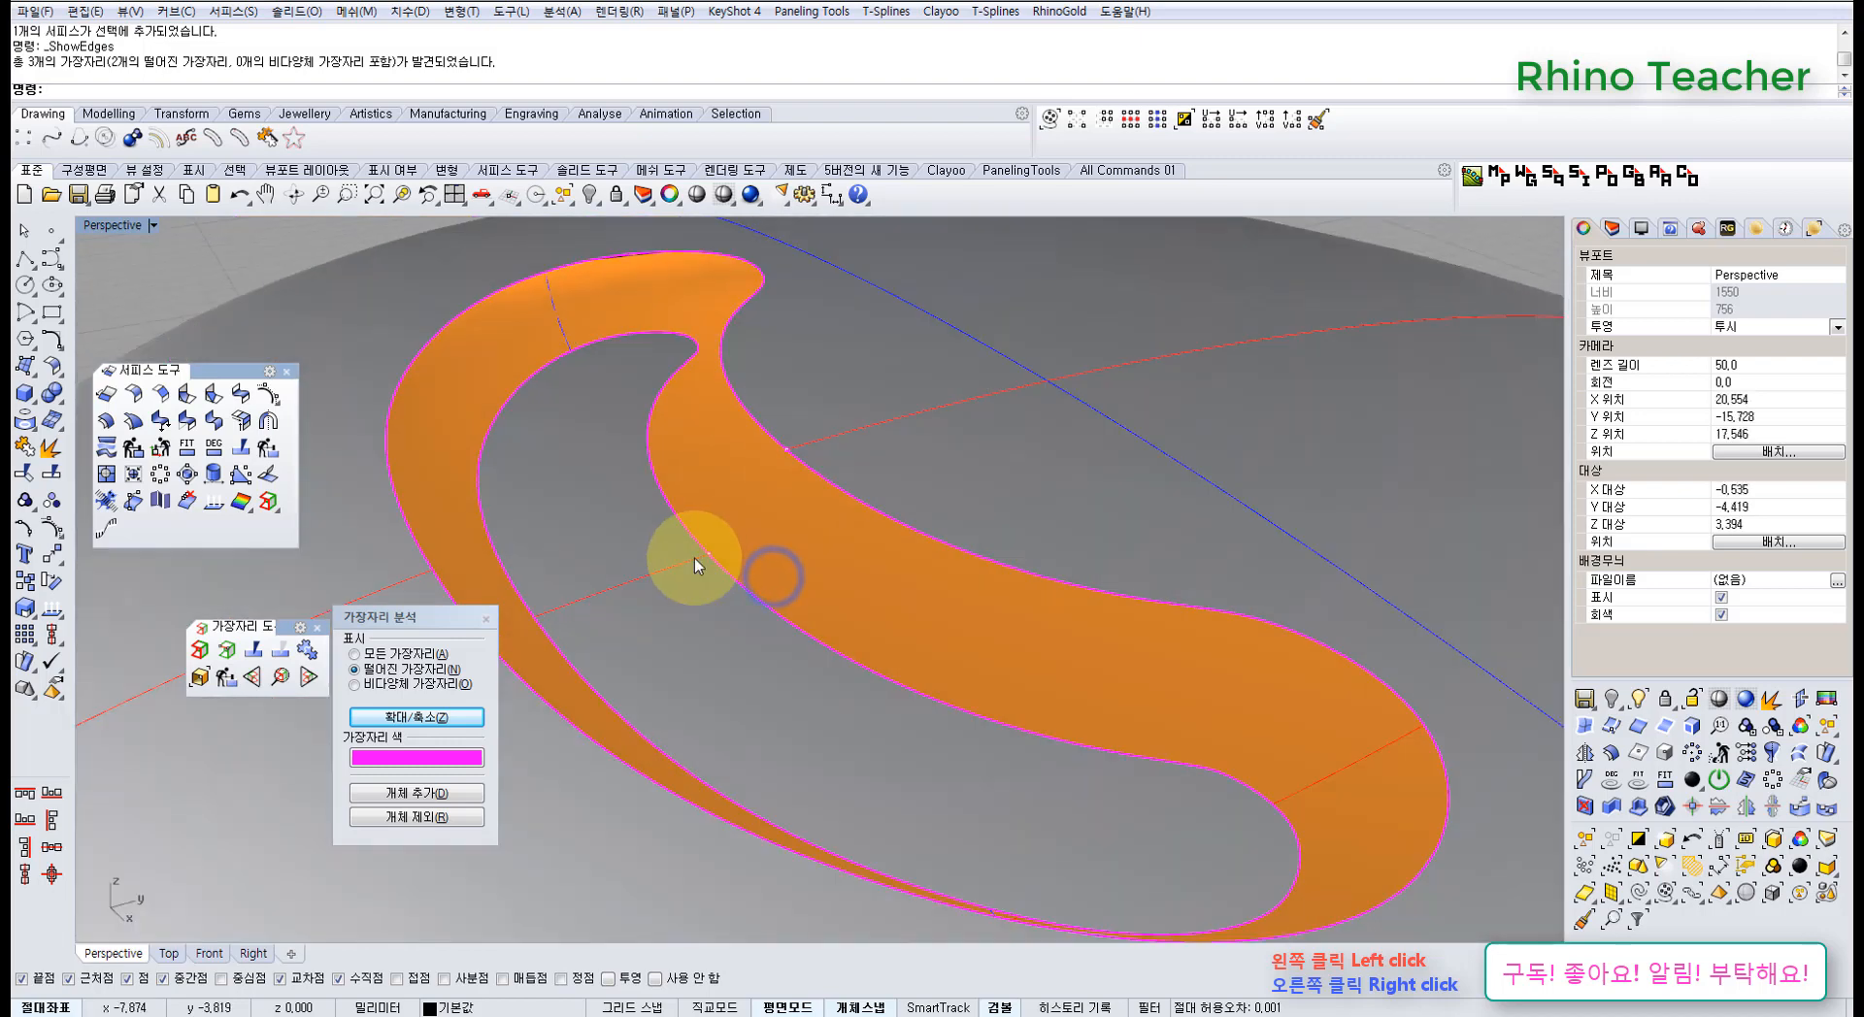
scroll(718, 556, "up", 4)
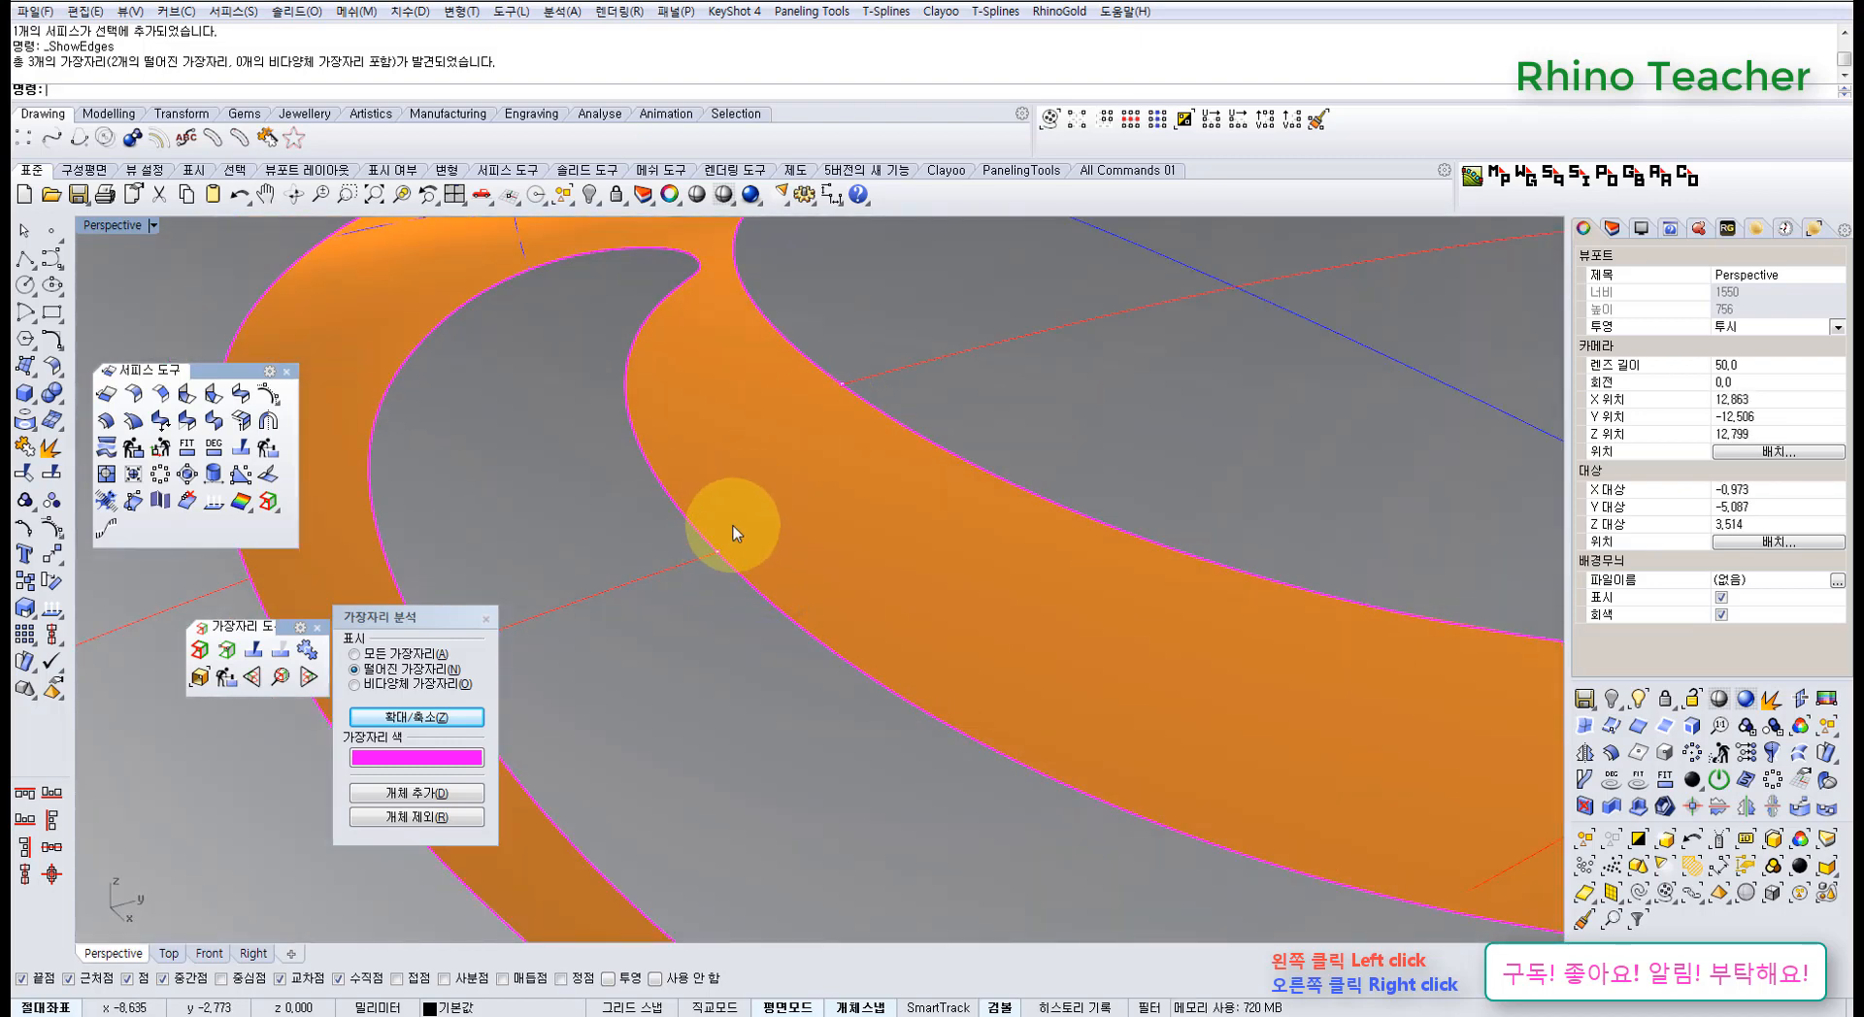
right_click_drag(748, 638, 895, 572)
scroll(833, 555, "down", 8)
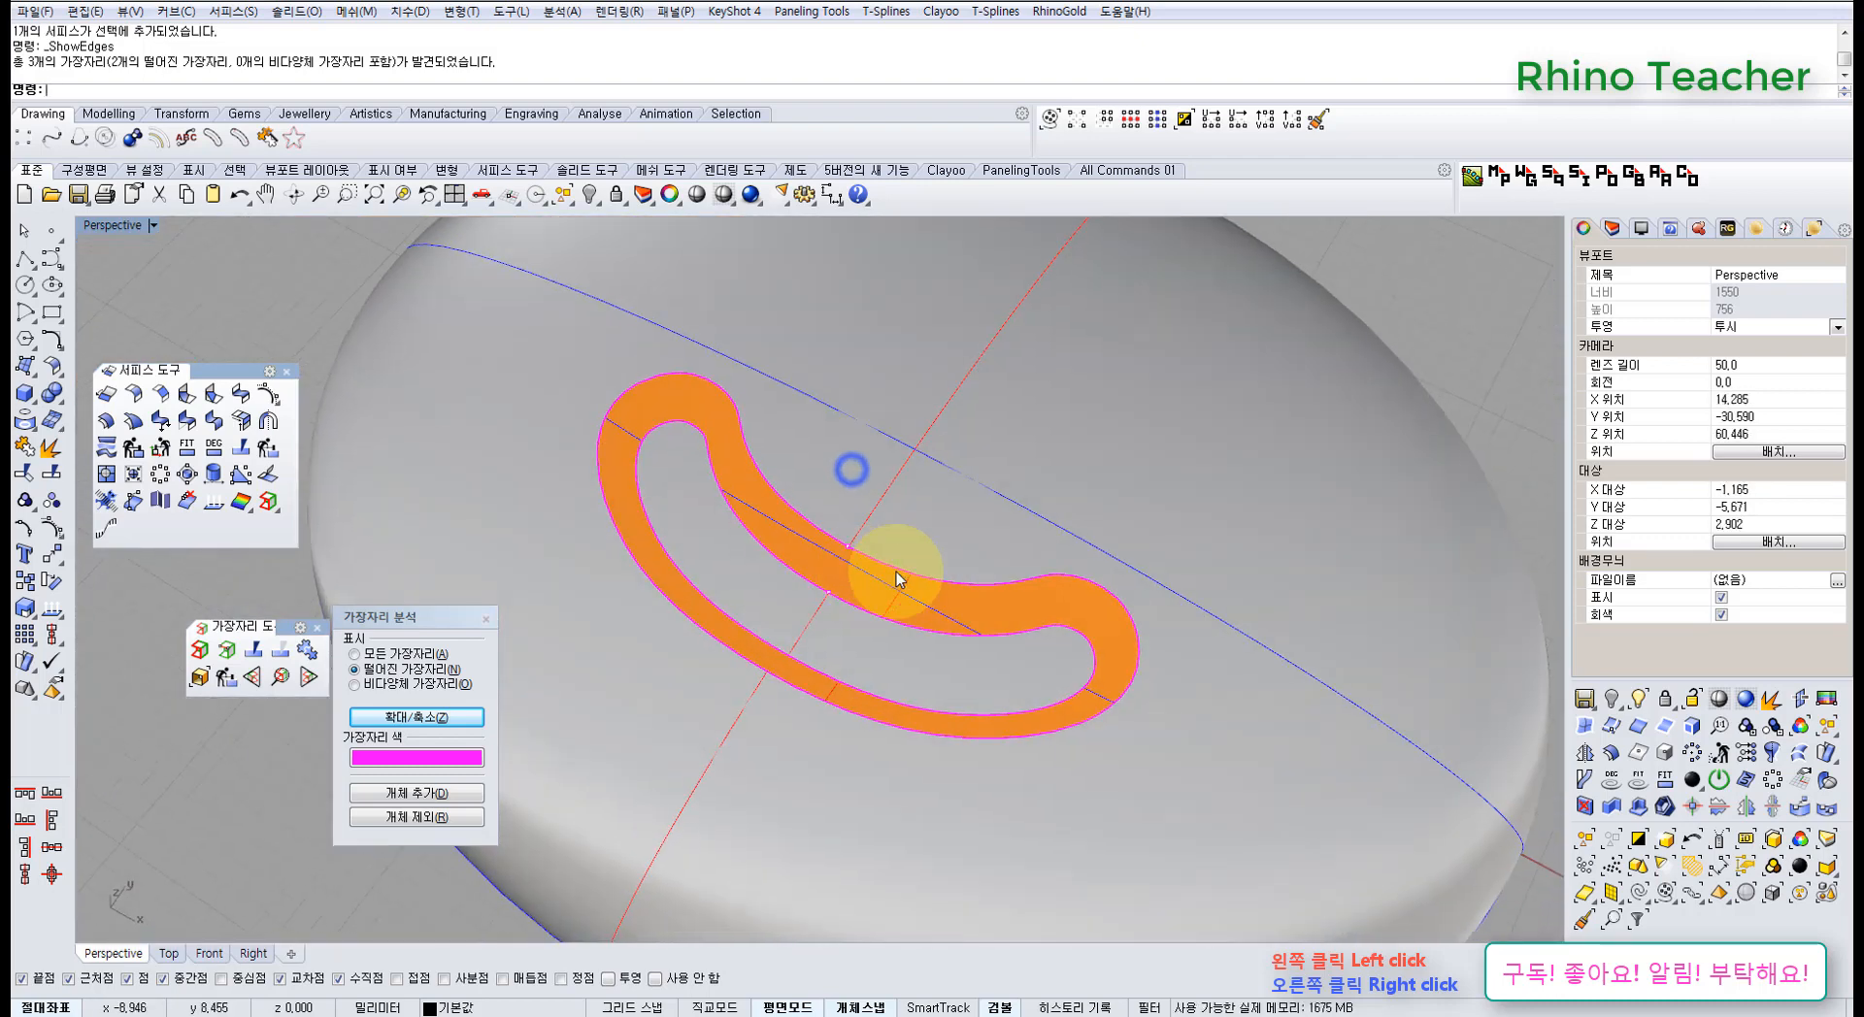
right_click_drag(1015, 574, 868, 591, "shift")
right_click_drag(835, 637, 935, 563)
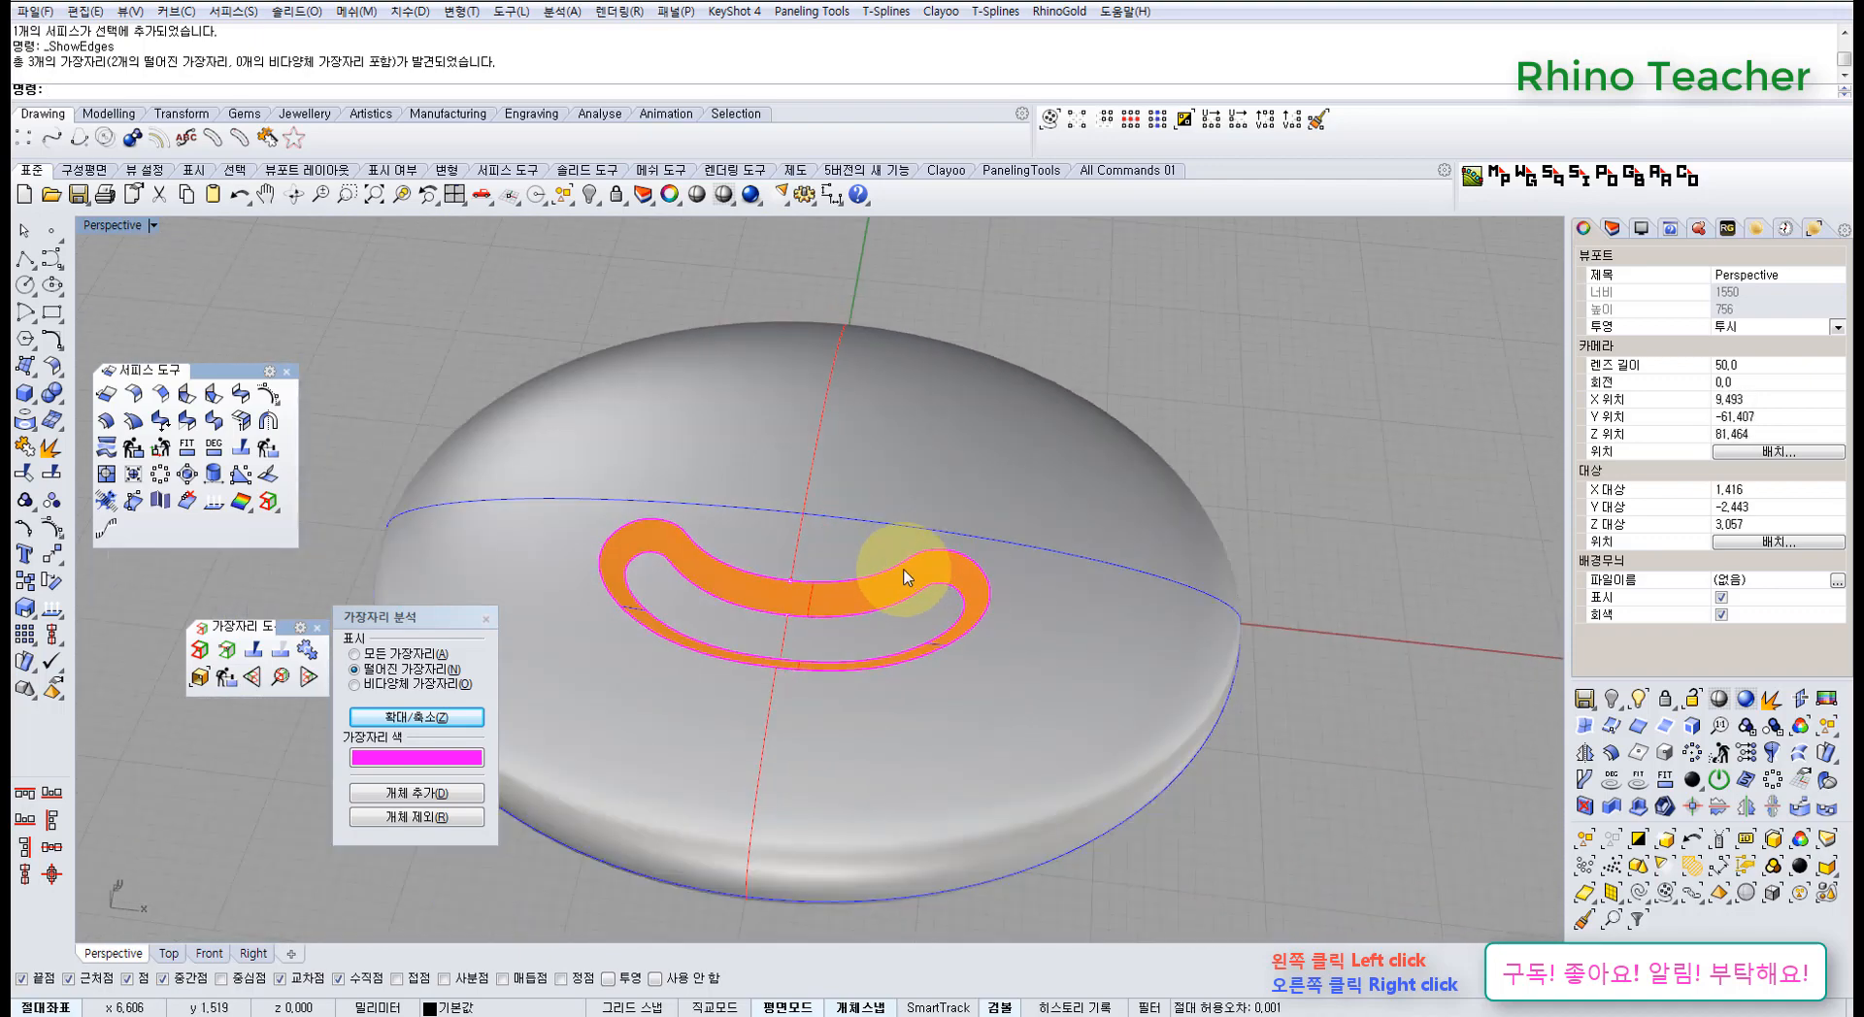
right_click_drag(888, 601, 767, 601)
scroll(752, 607, "up", 6)
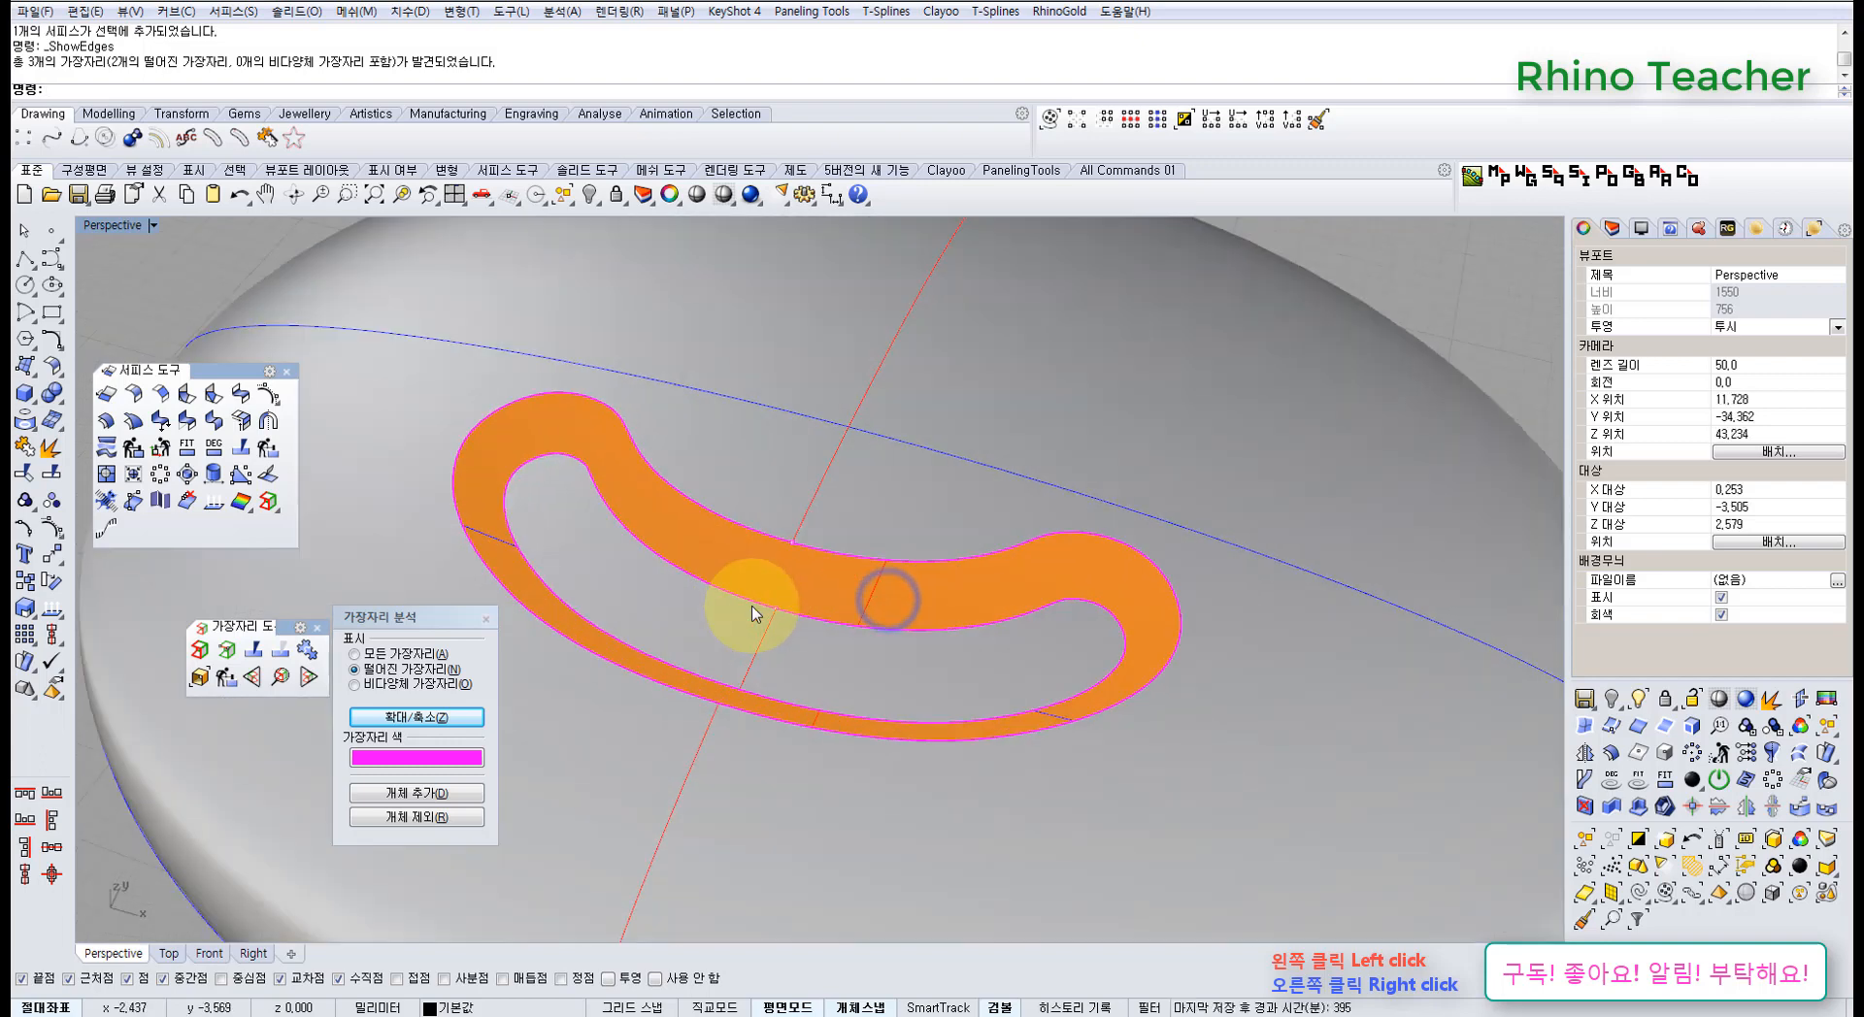
right_click_drag(845, 567, 434, 596)
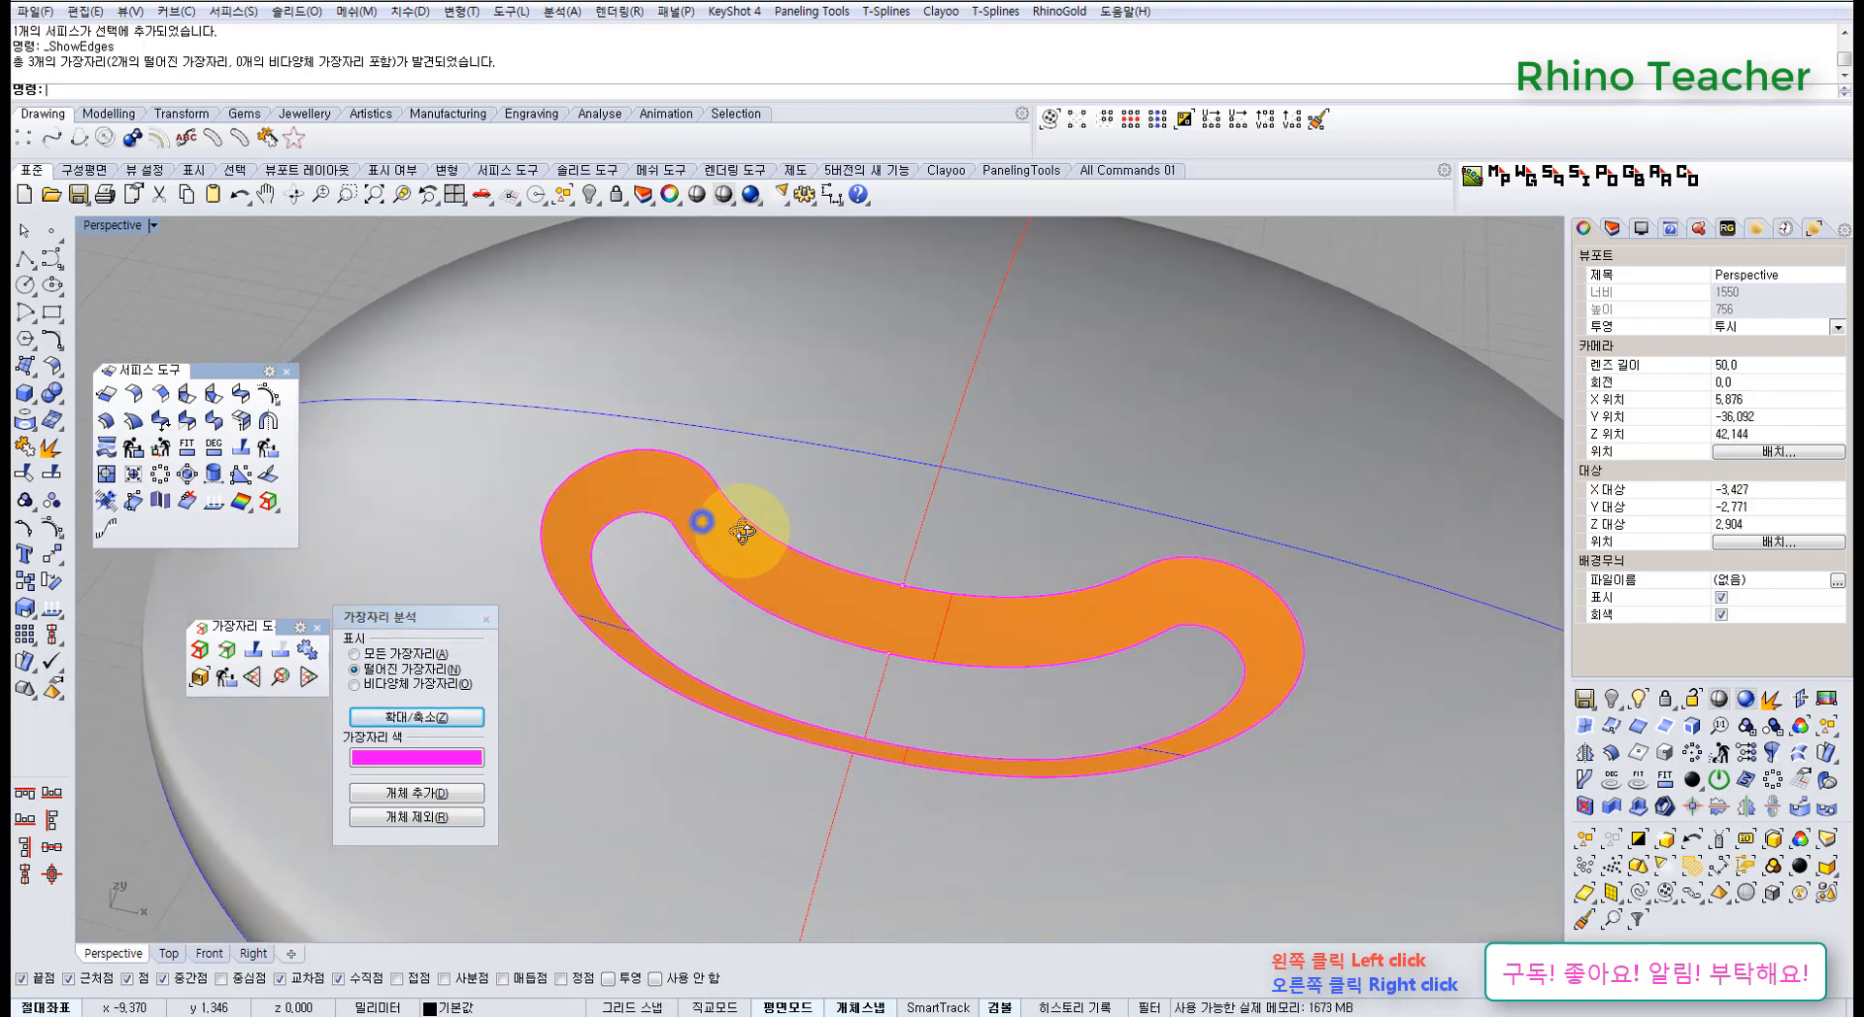
right_click_drag(743, 531, 470, 512)
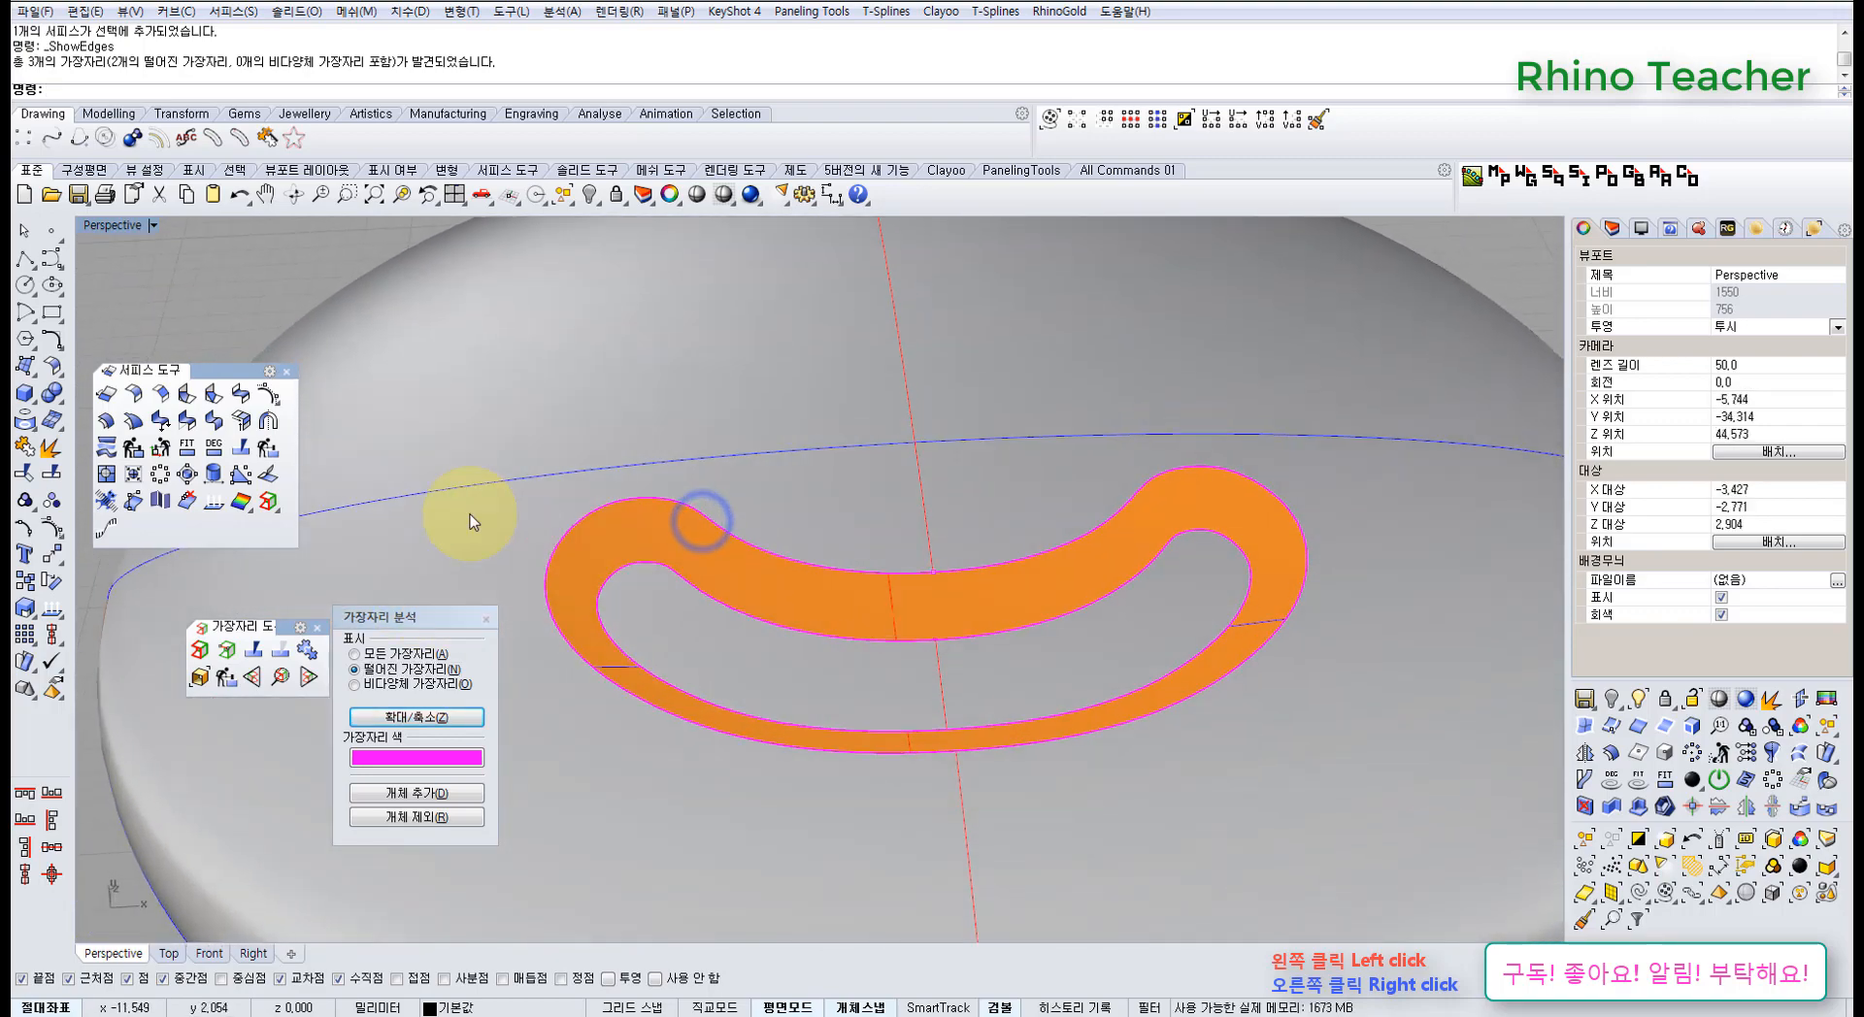
left_click(692, 581)
key("Escape")
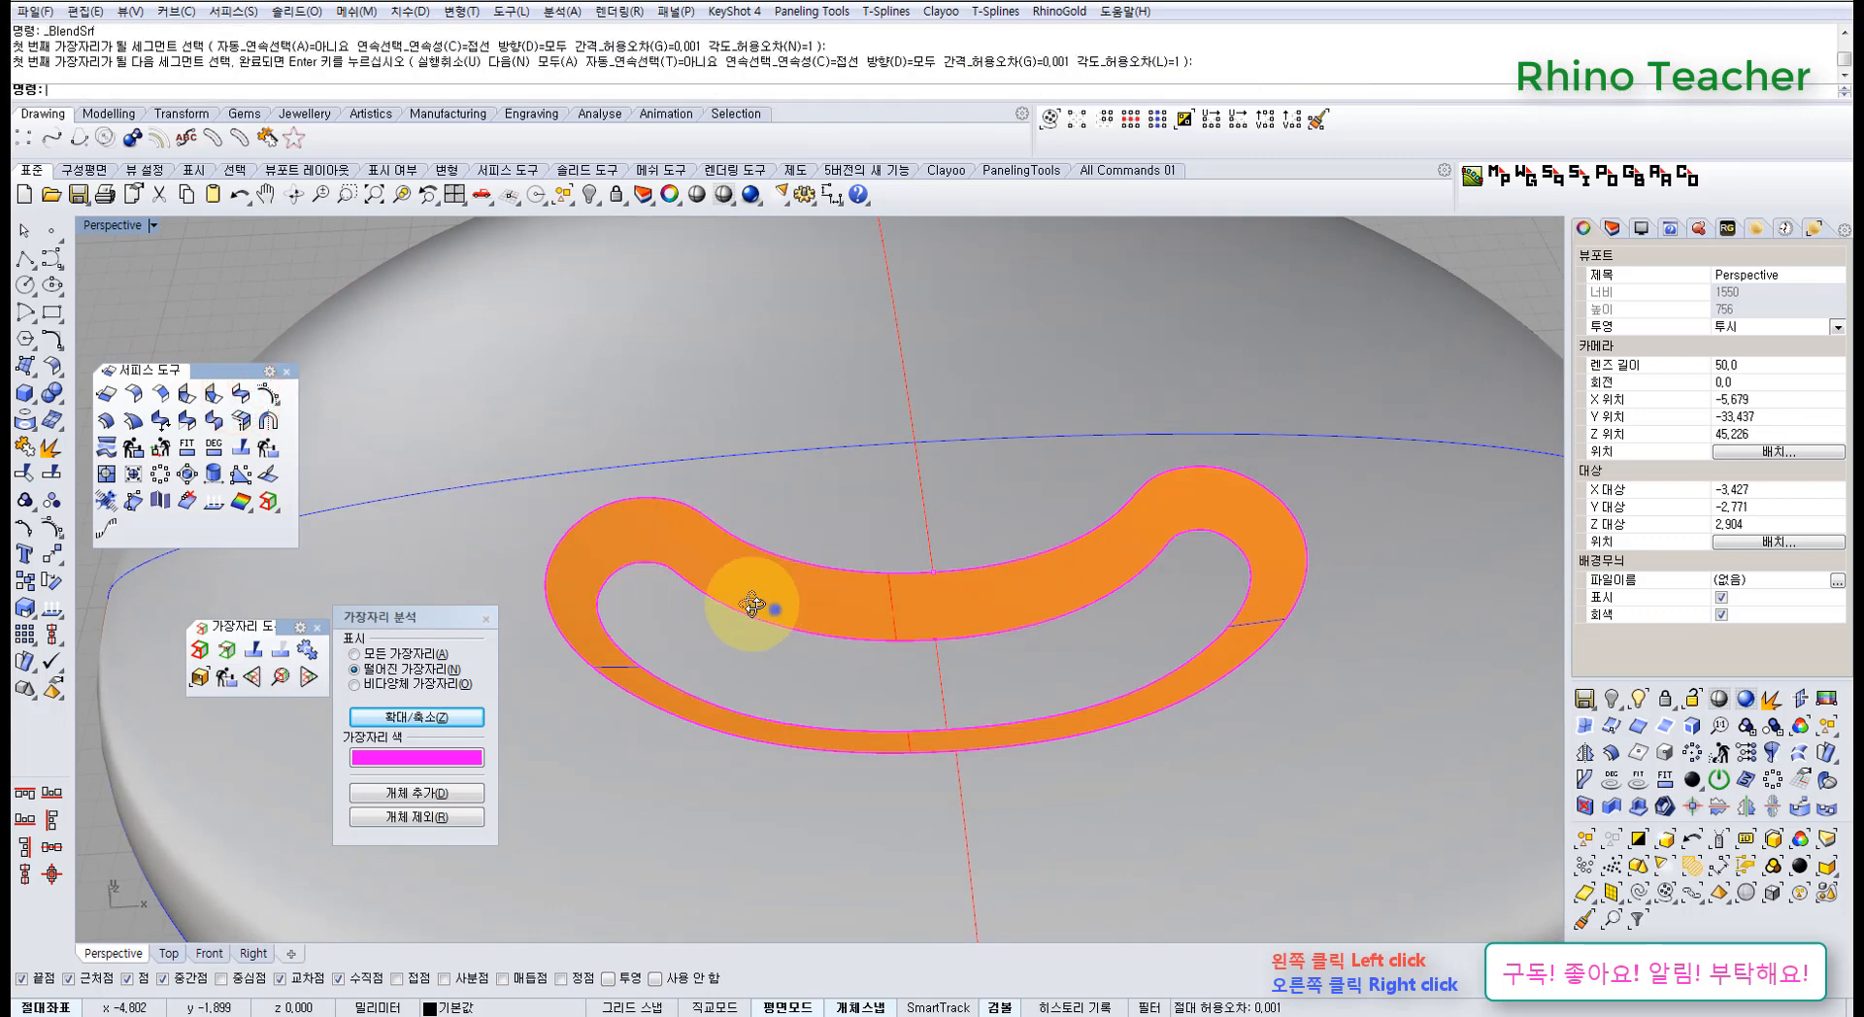
right_click_drag(741, 615, 638, 609)
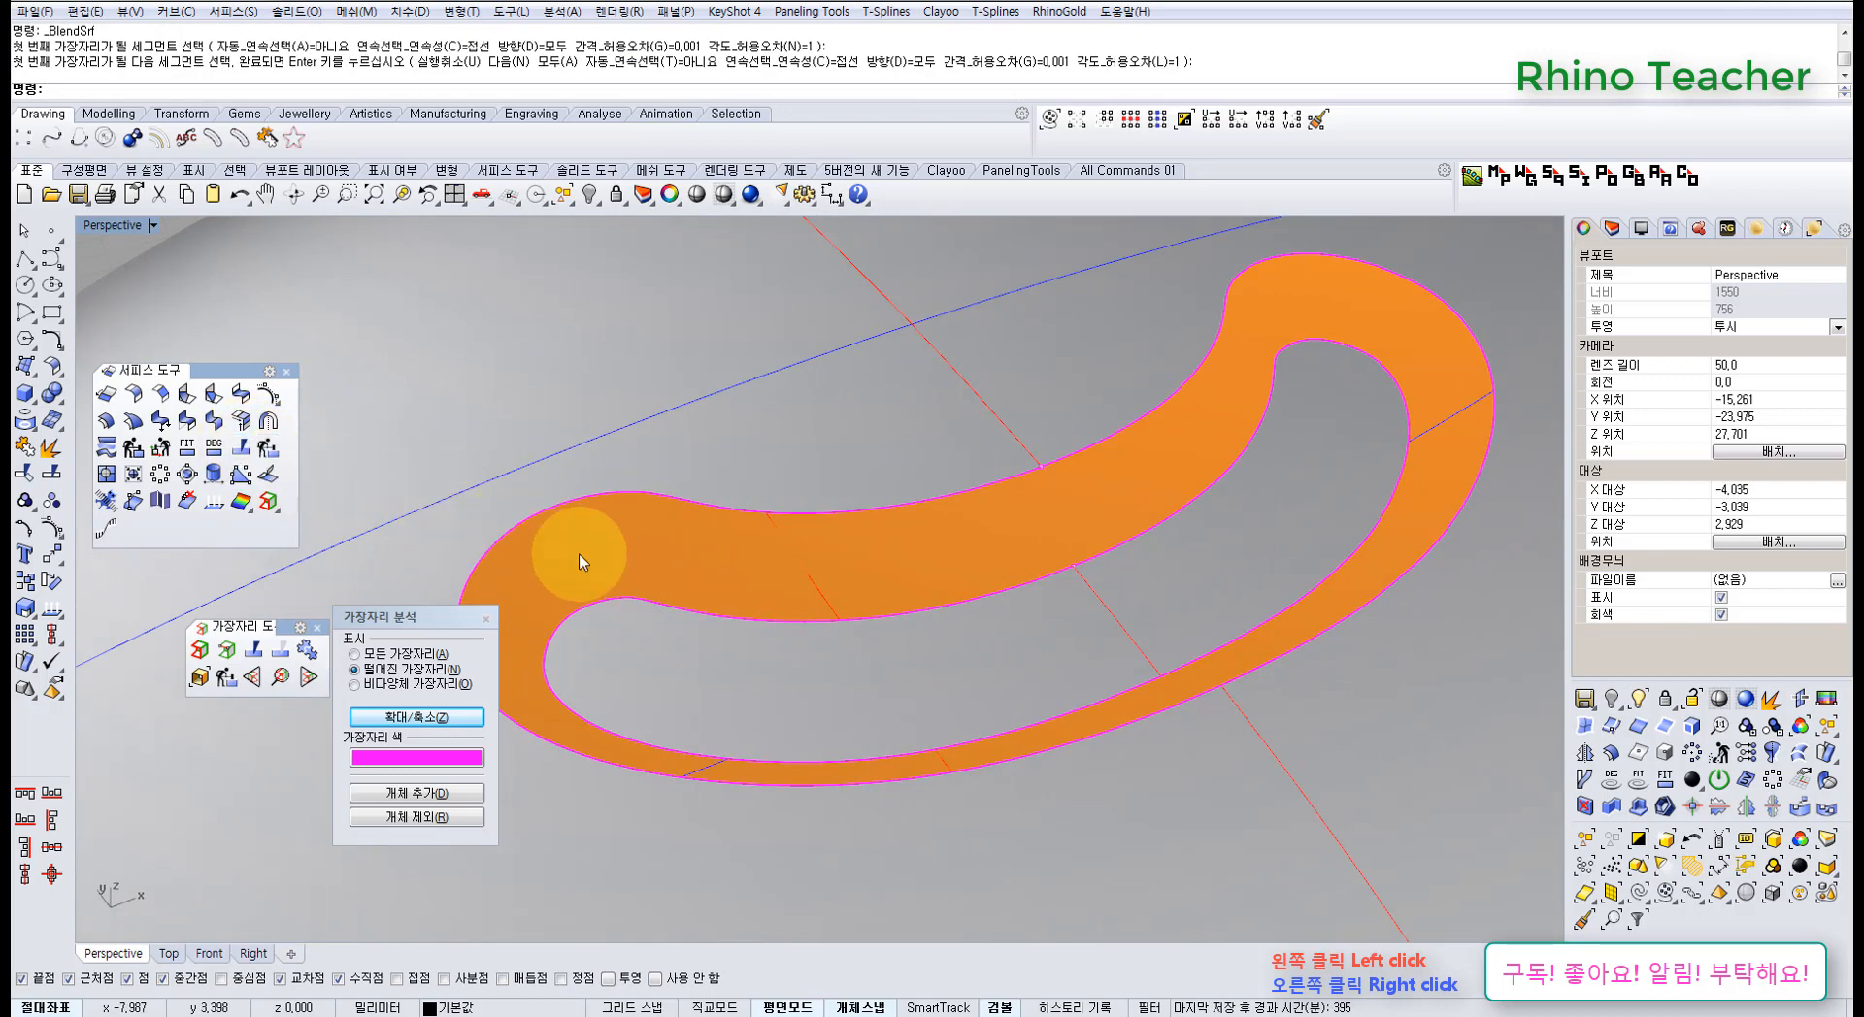
mouse_move(767, 597)
right_mouse_down()
mouse_move(790, 582)
mouse_move(743, 593)
mouse_move(783, 578)
right_mouse_up()
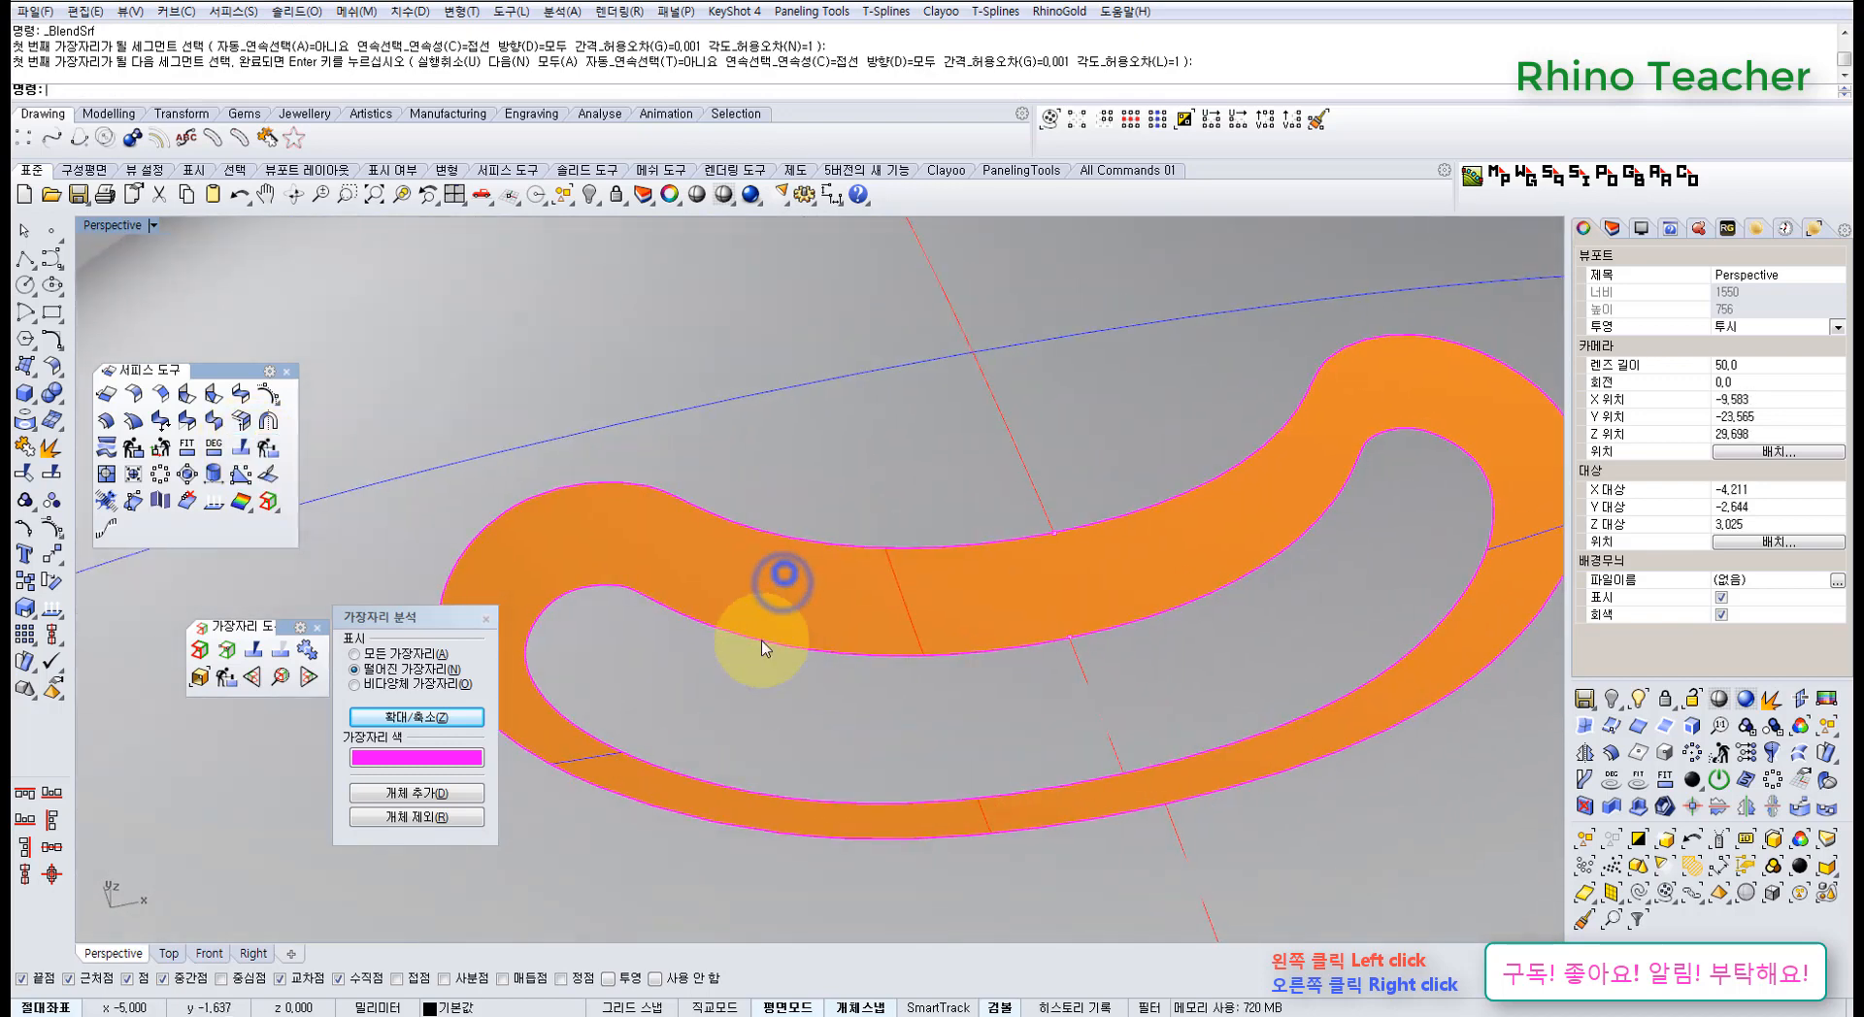
- Split the outer opening's edge at four points, where both rounded ends meet the concave and convex sides
left_click(253, 650)
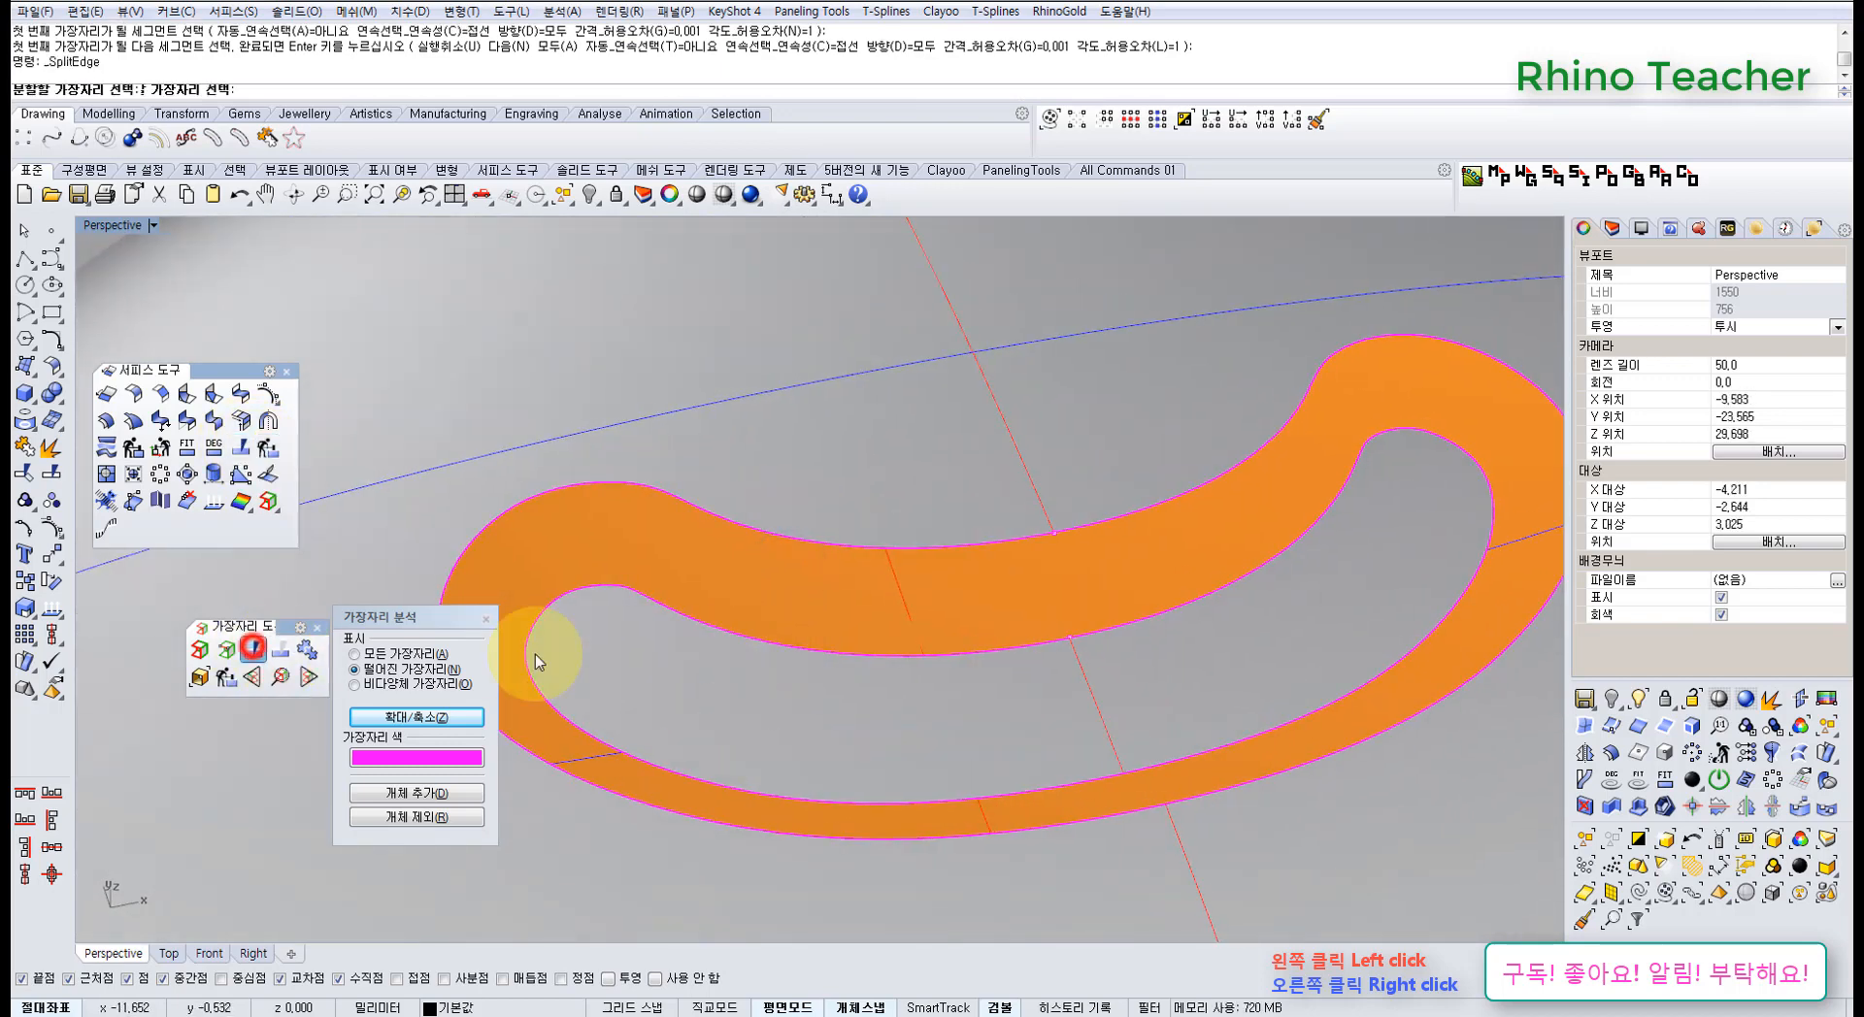
left_click(770, 536)
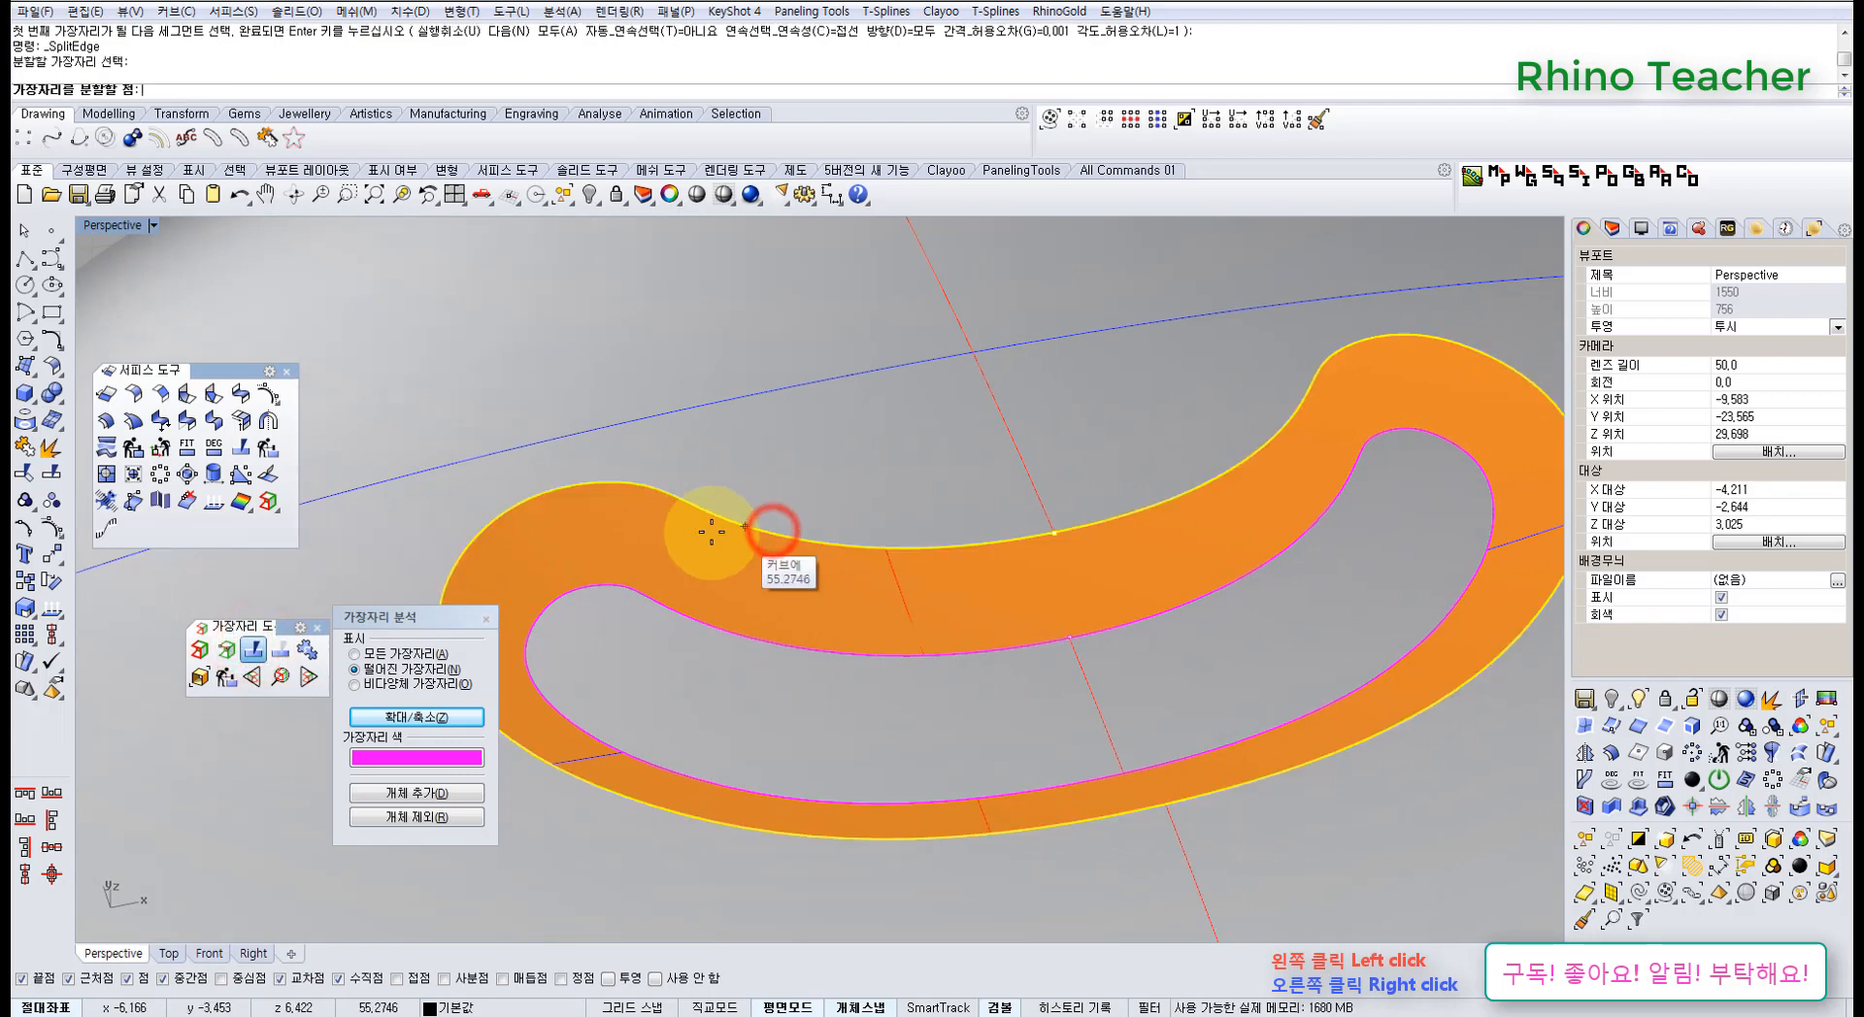
right_click_drag(688, 519, 838, 550, "ctrl")
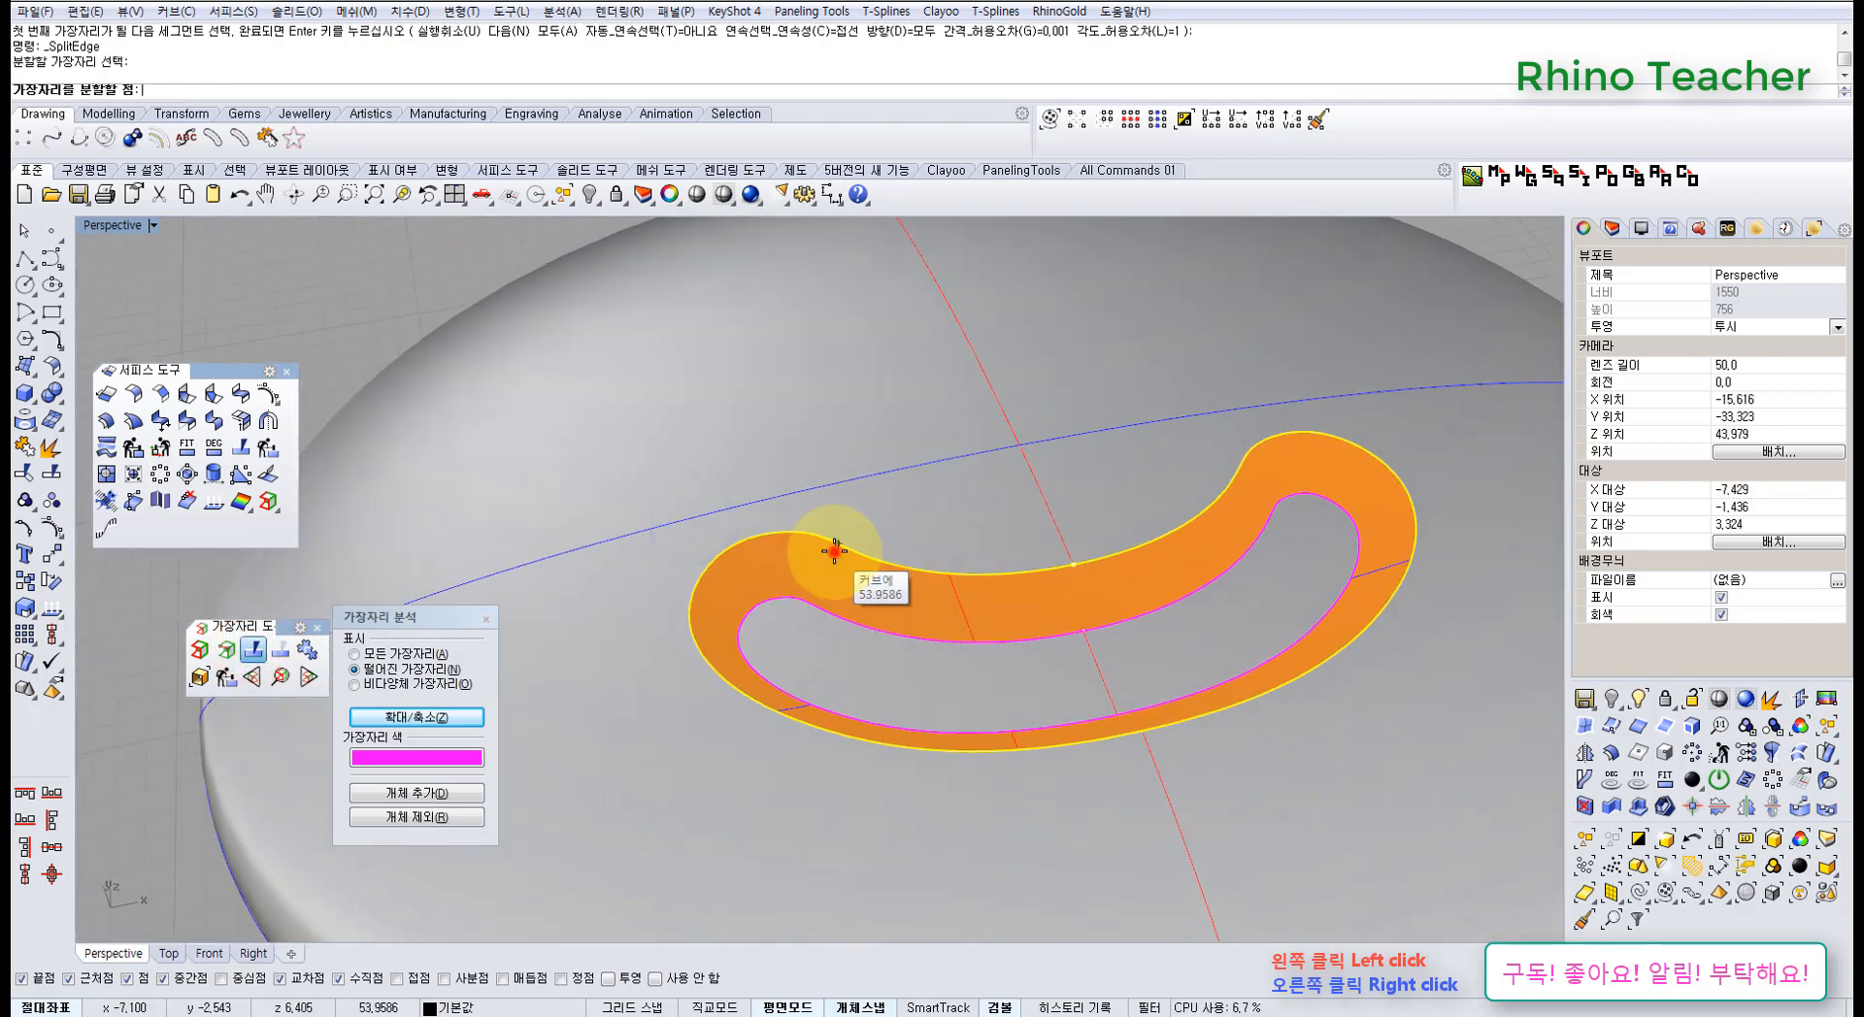
left_click(834, 550)
right_click_drag(783, 706, 744, 755, "ctrl")
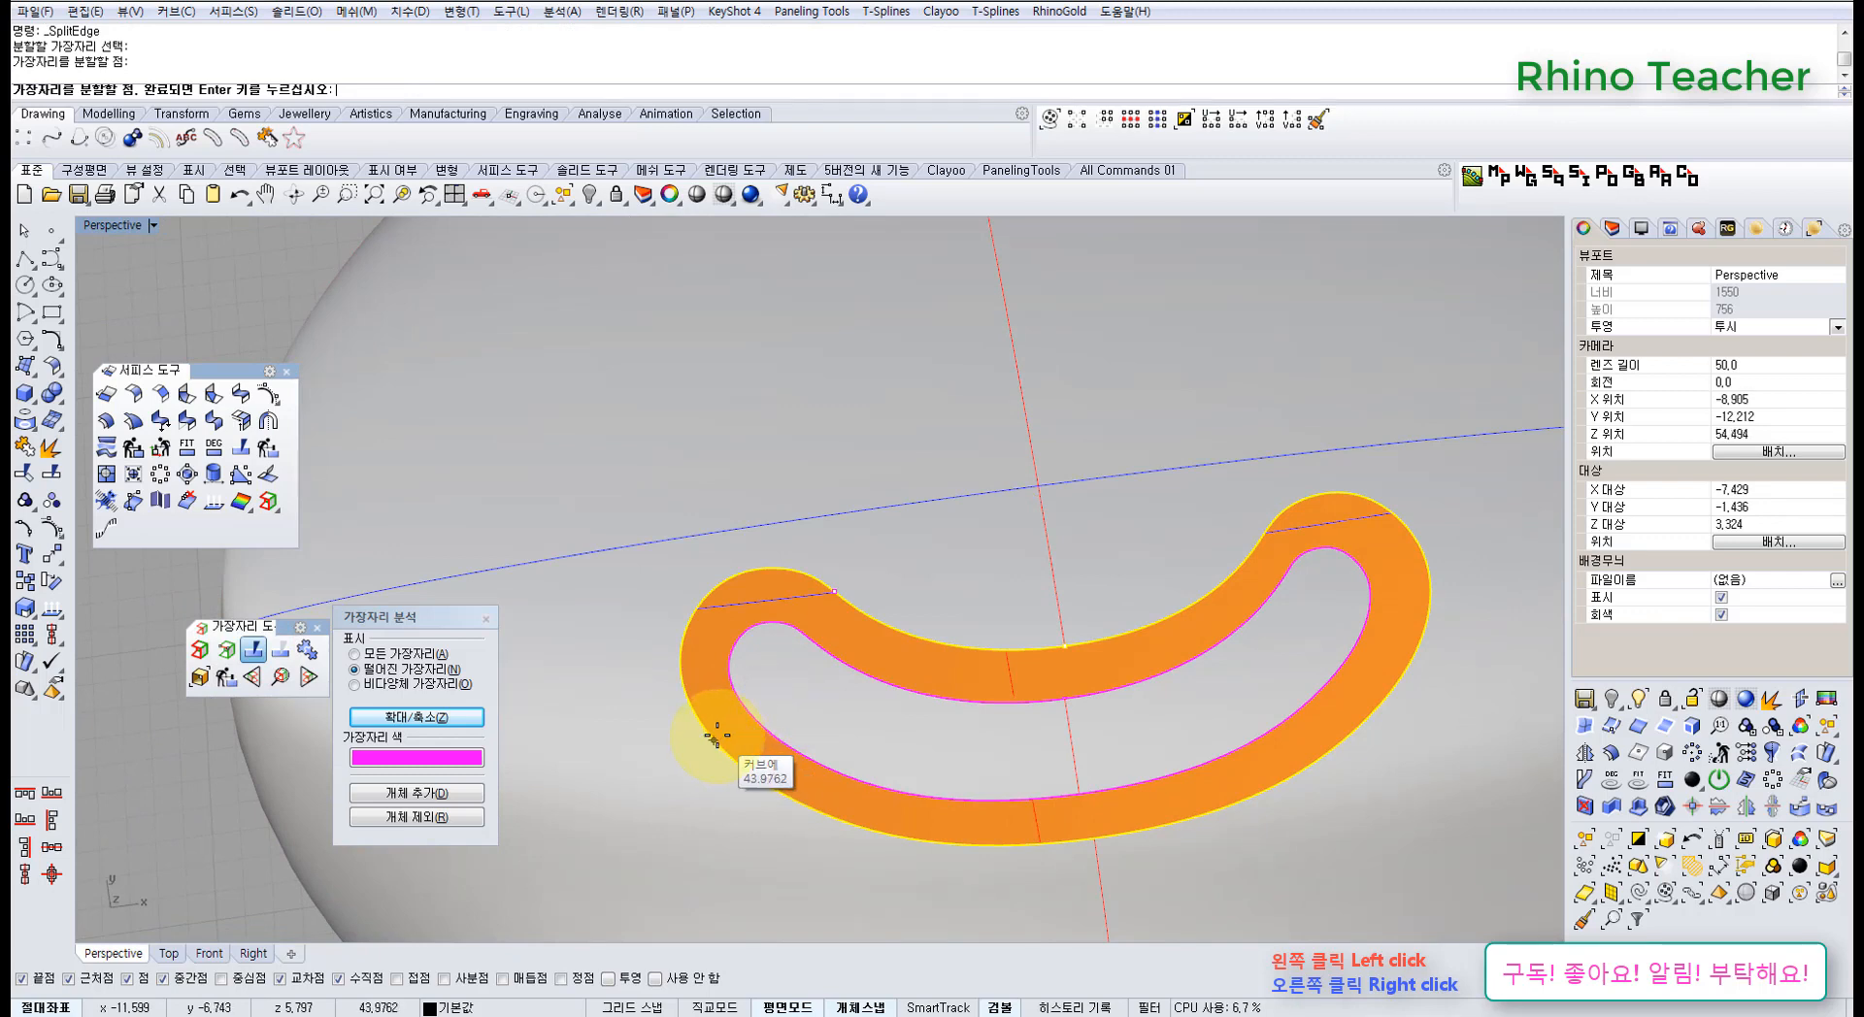
left_click(714, 735)
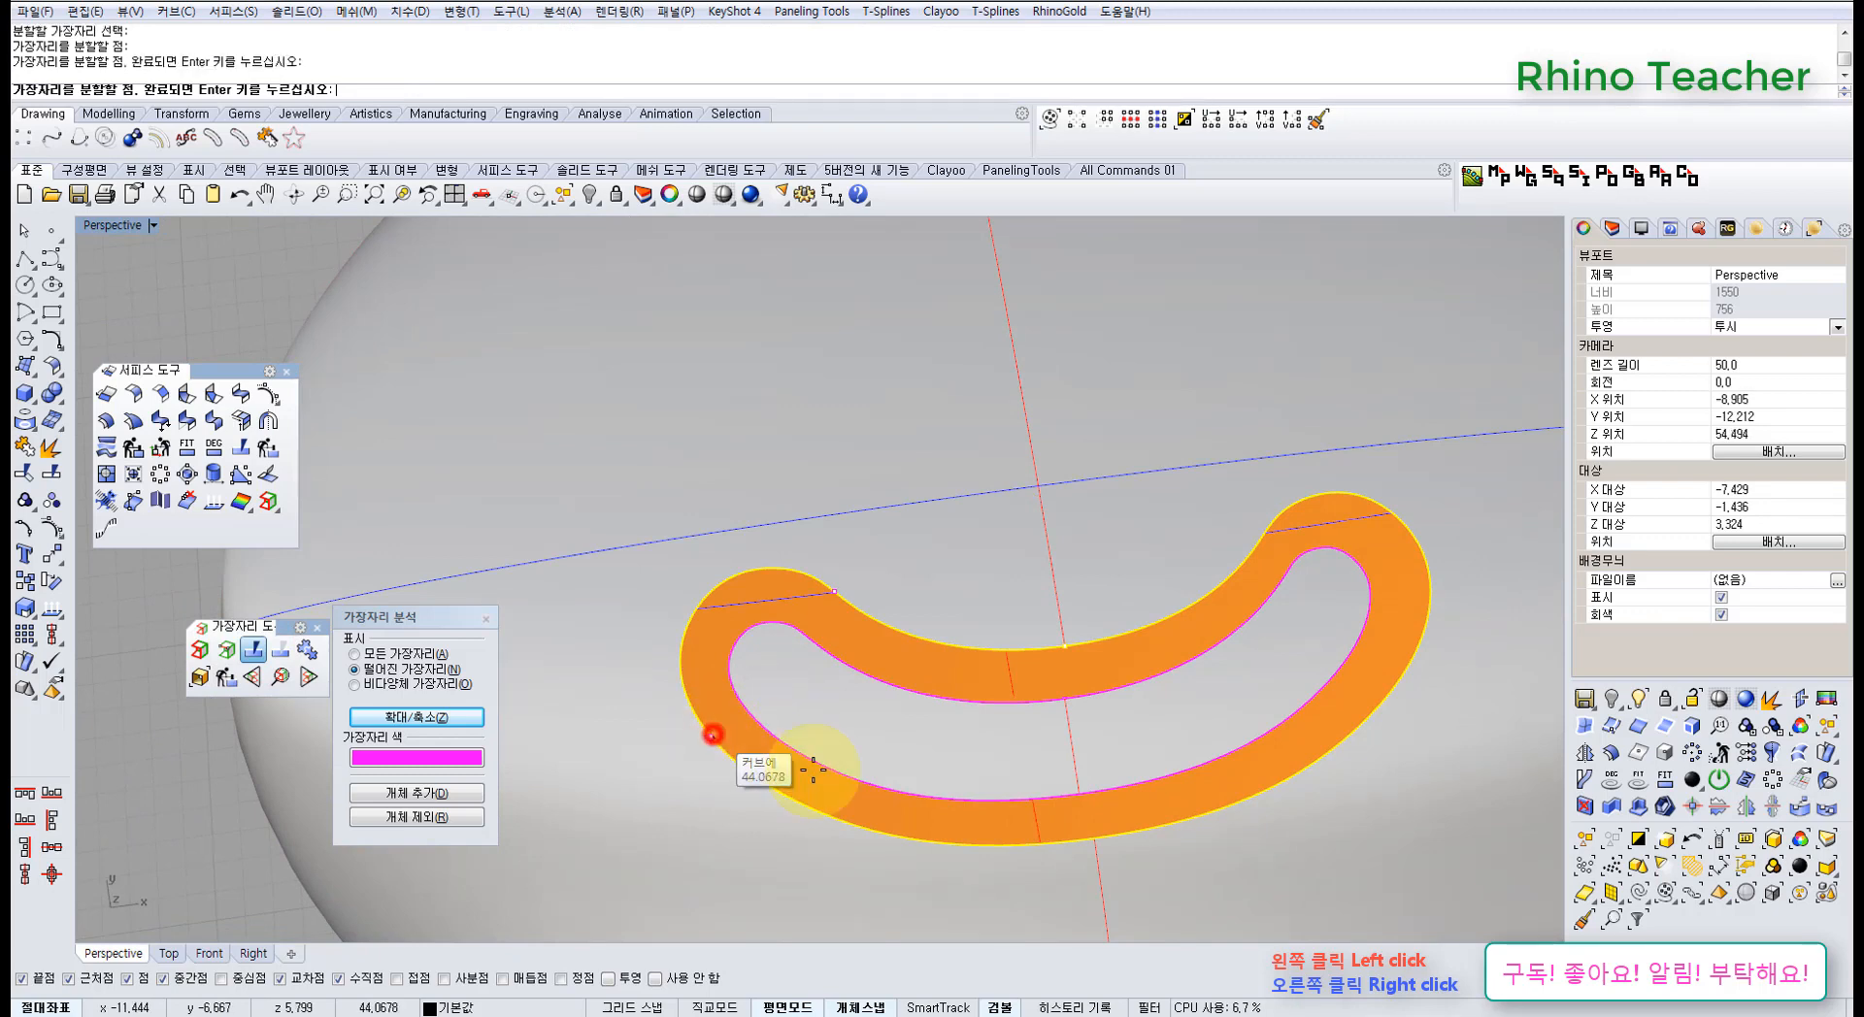
left_click(1423, 631)
left_click(1261, 541)
right_click(1261, 542)
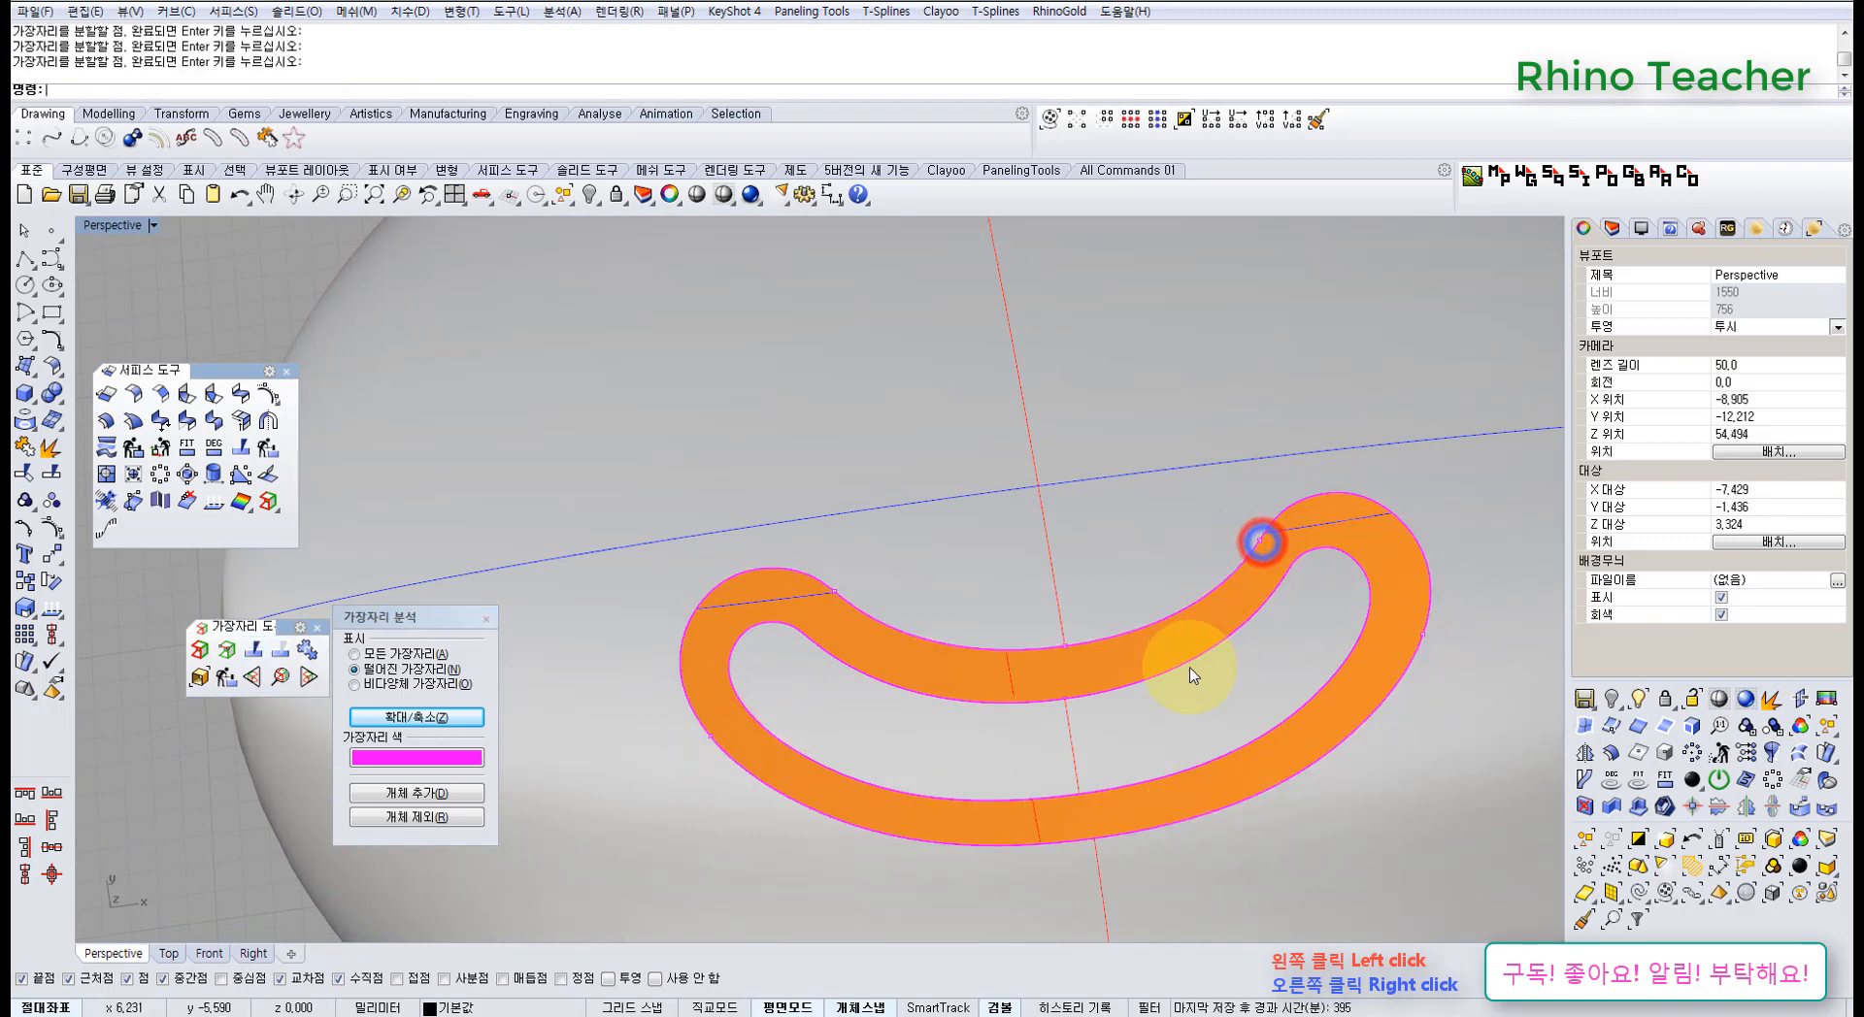
mouse_move(907, 719)
right_mouse_down()
mouse_move(832, 657)
mouse_move(820, 575)
mouse_move(786, 549)
right_mouse_up()
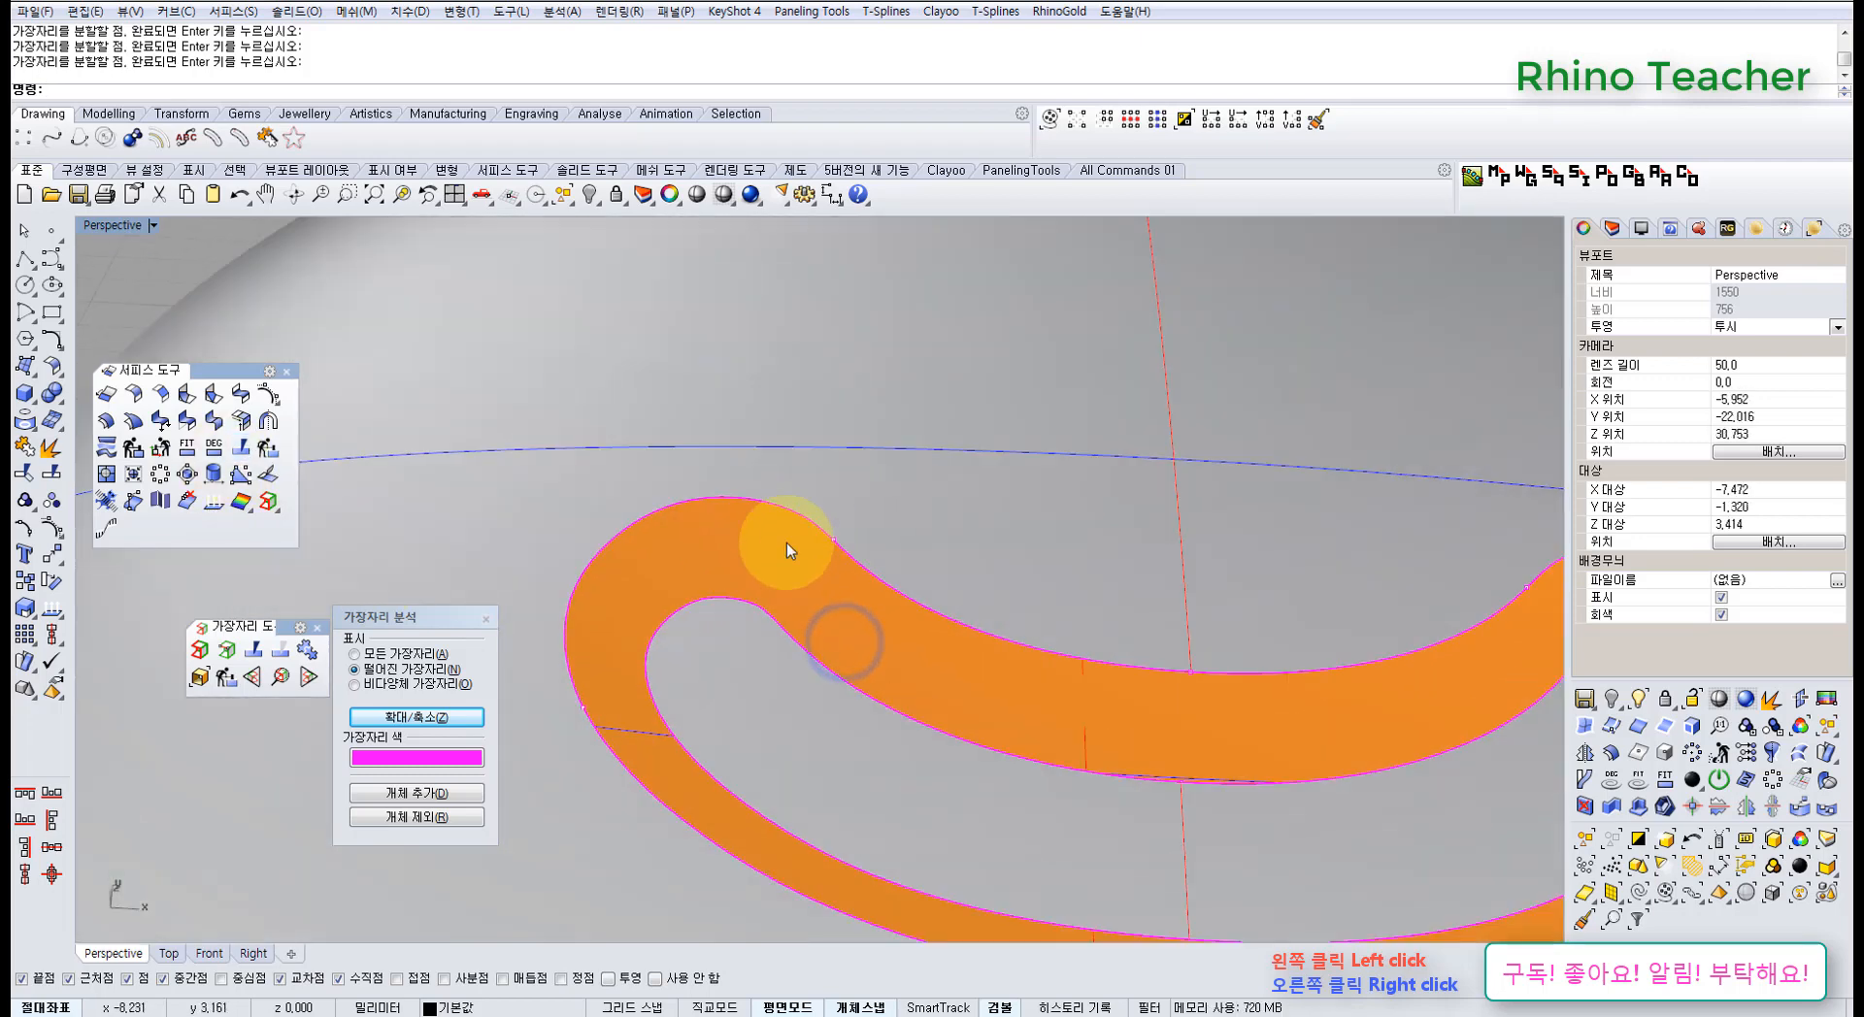
left_click(240, 394)
left_click(757, 602)
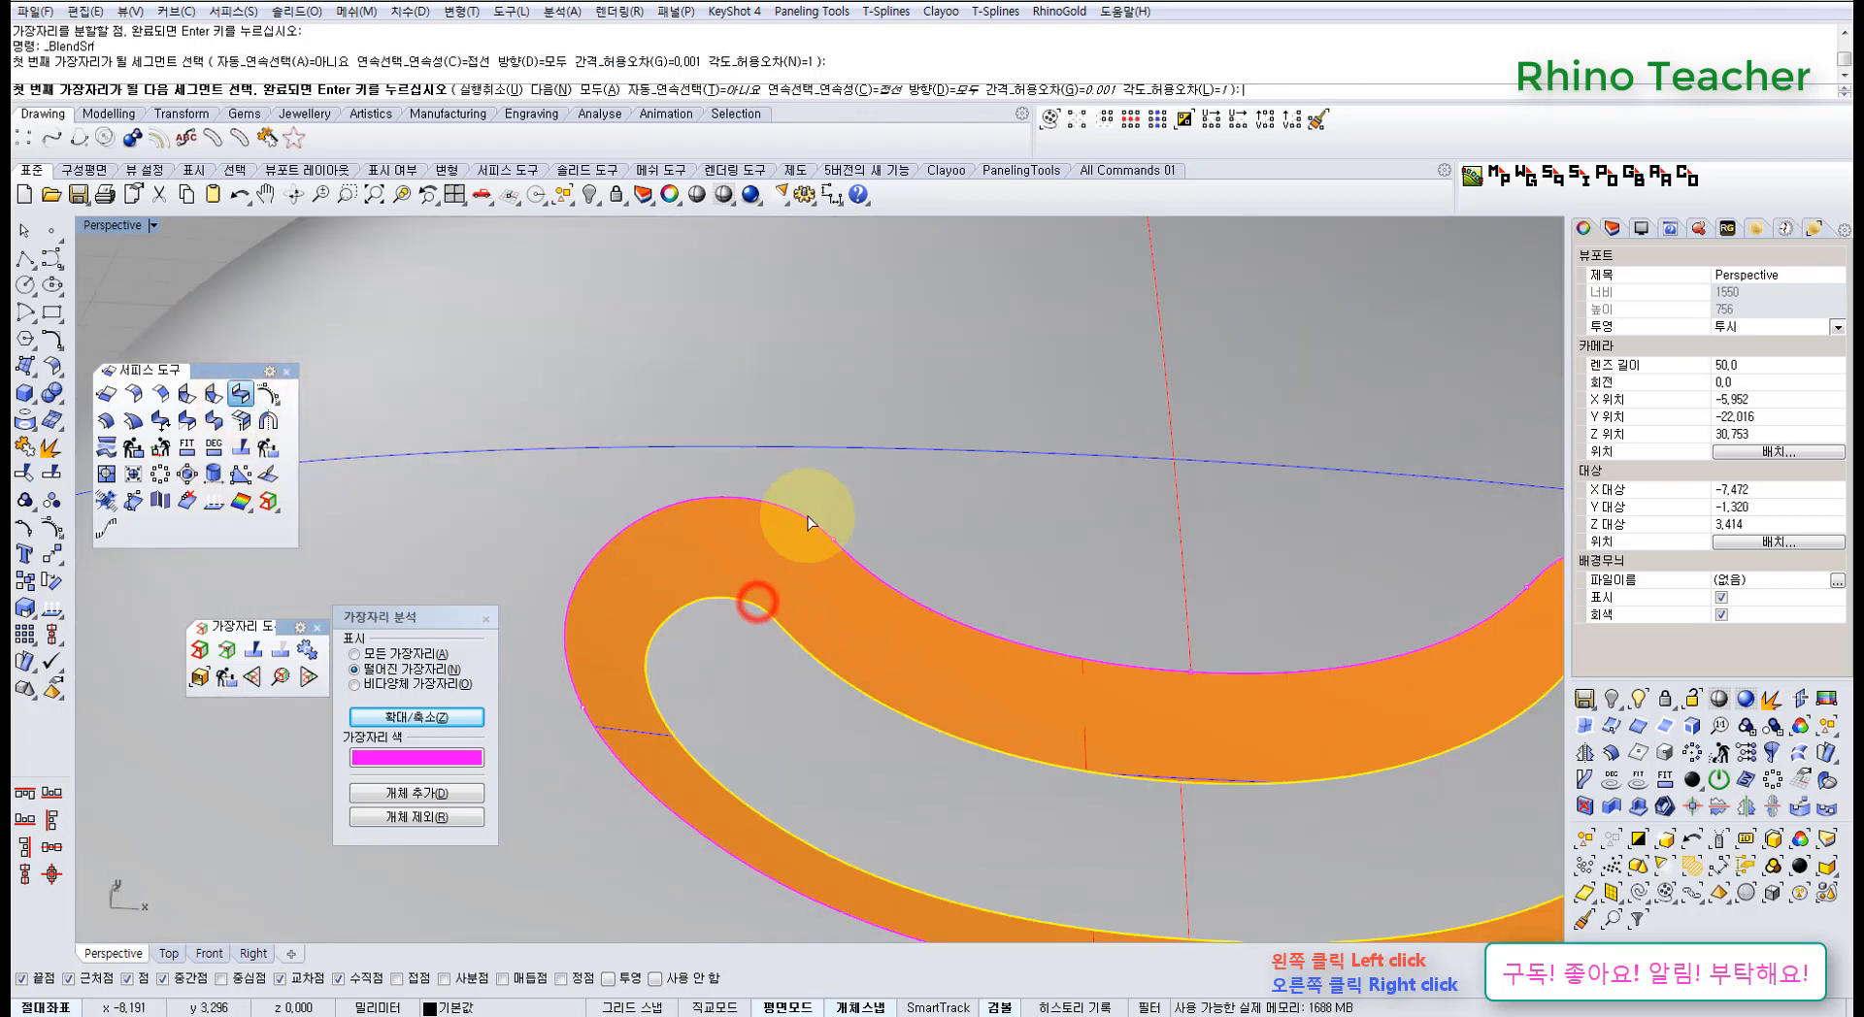
left_click(810, 522)
scroll(809, 522, "down", 3)
right_click(807, 569)
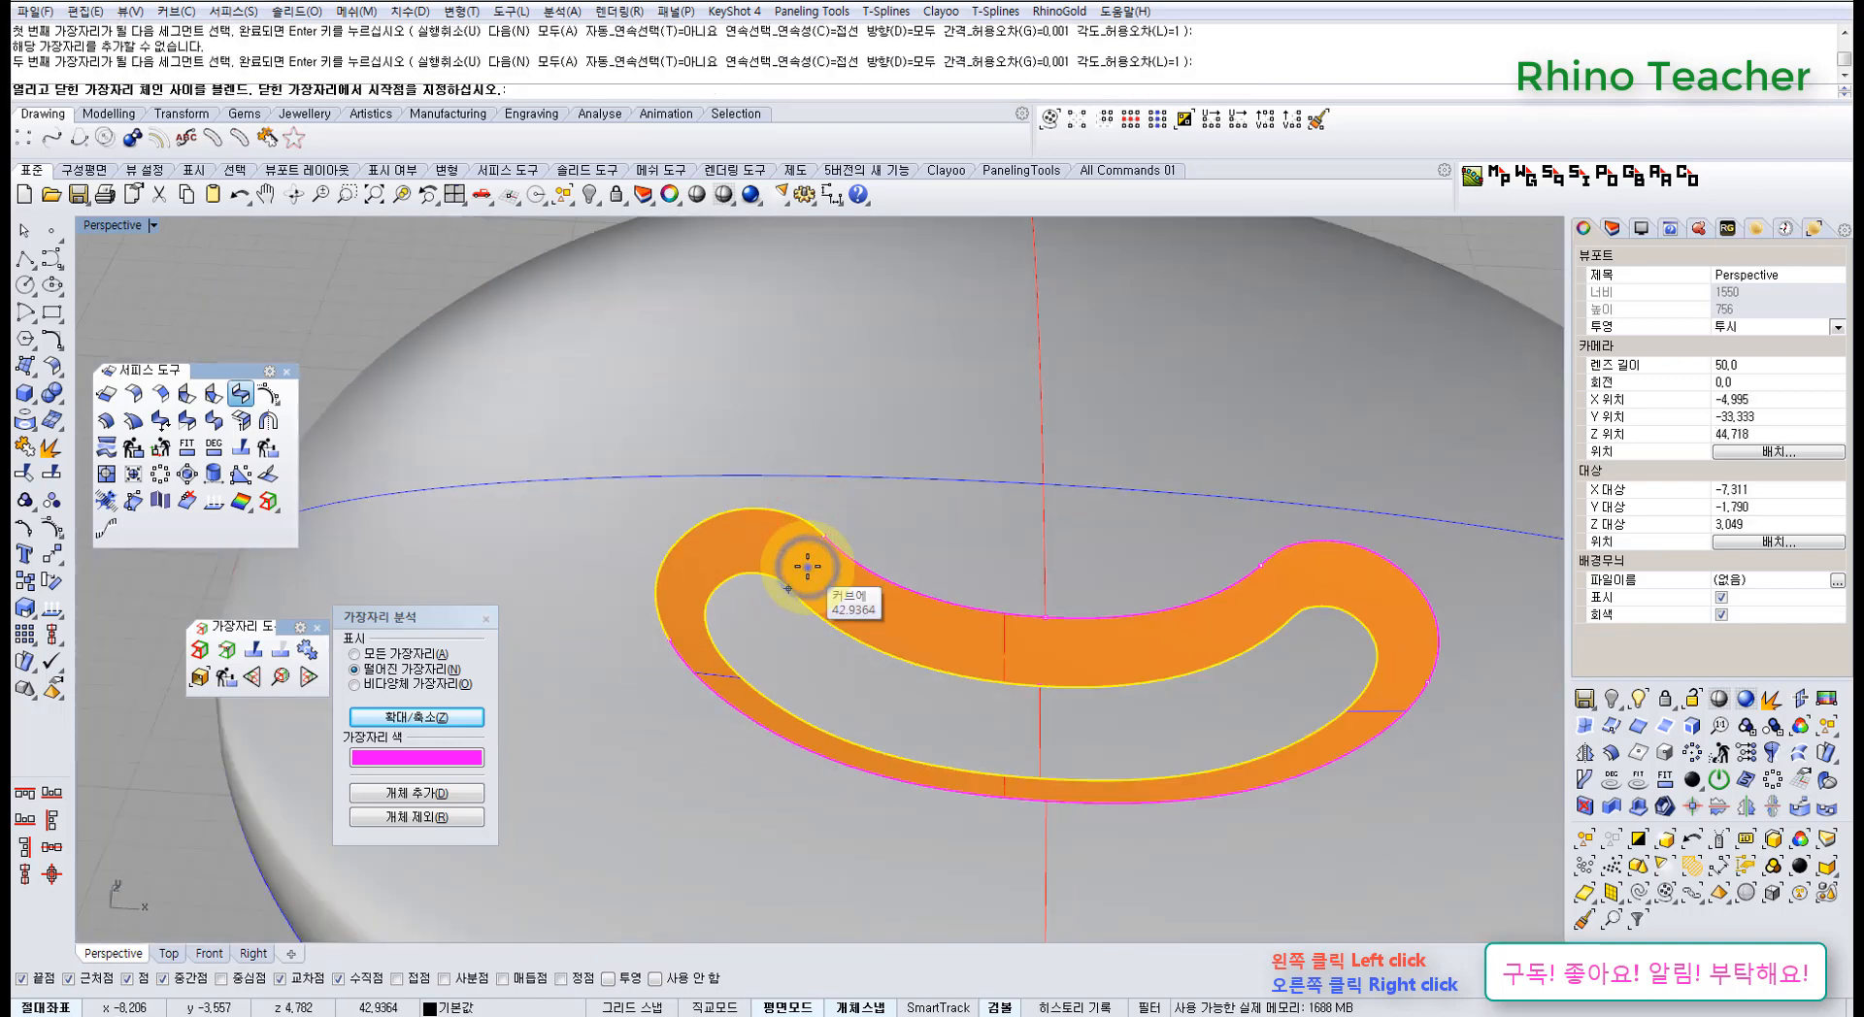
left_click(806, 567)
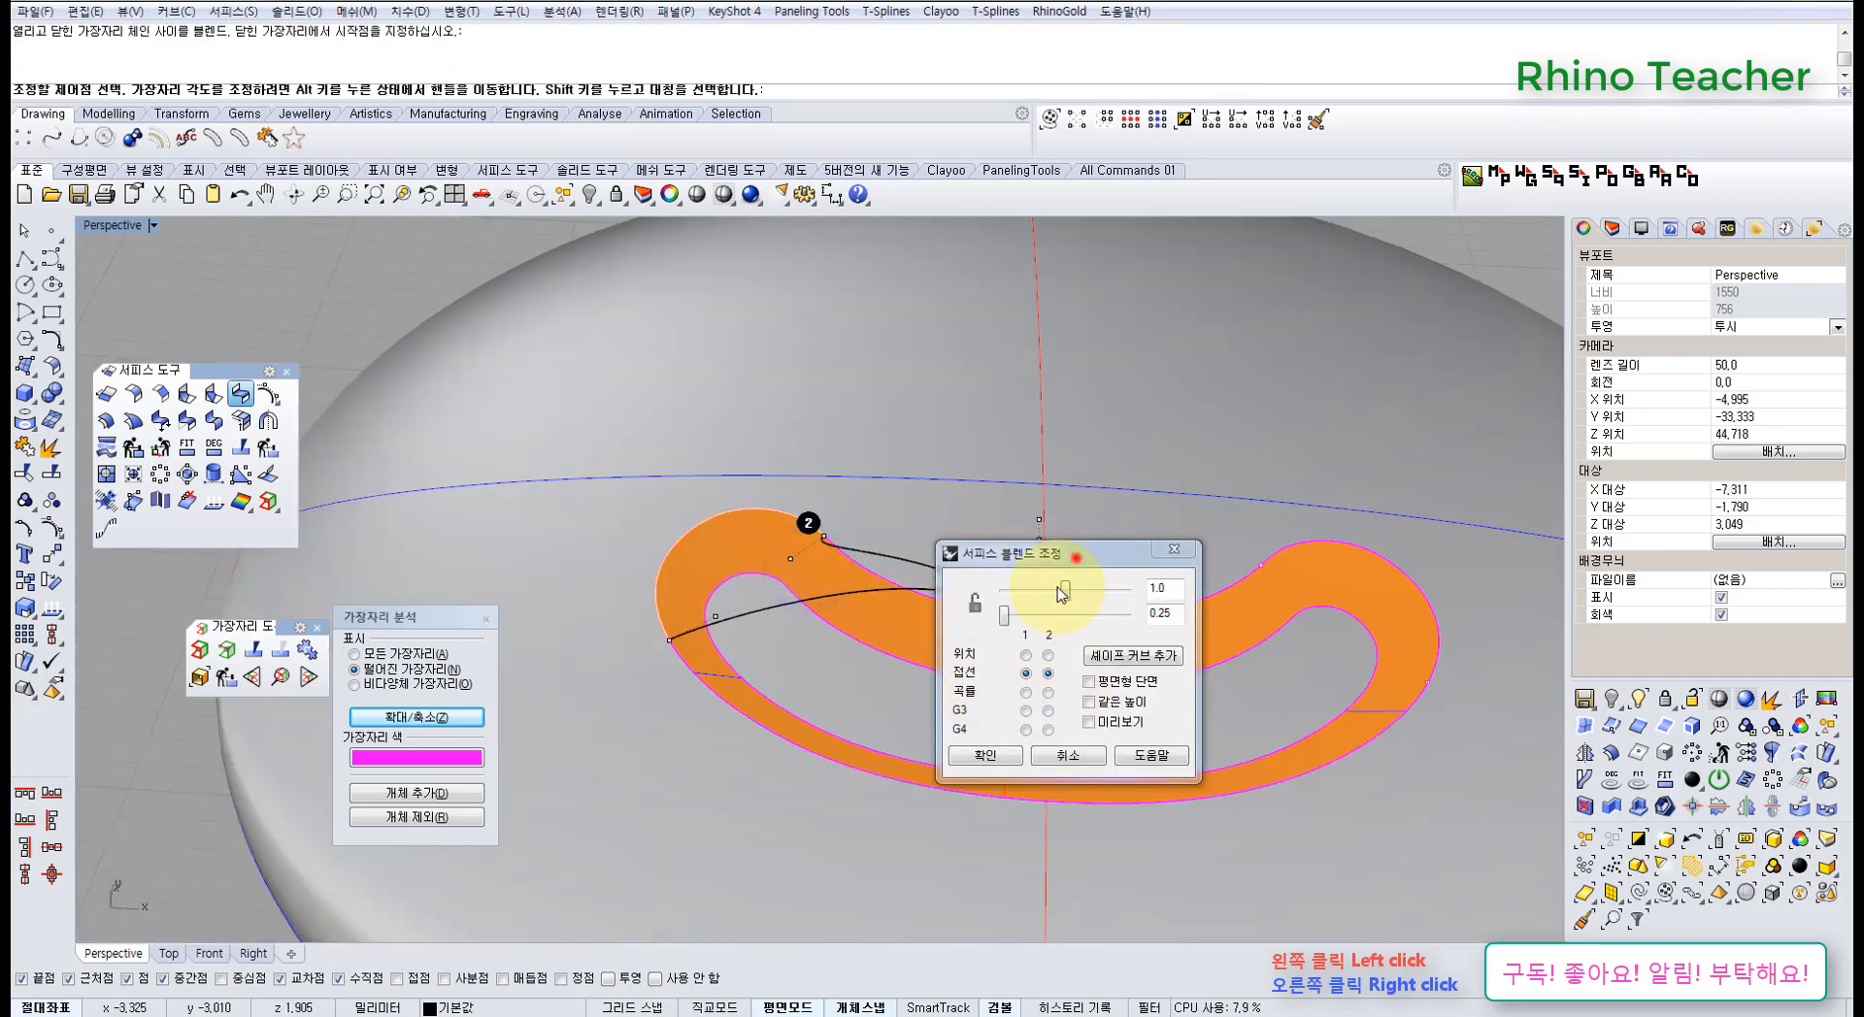
left_click_drag(1074, 554, 878, 707)
left_click(910, 890)
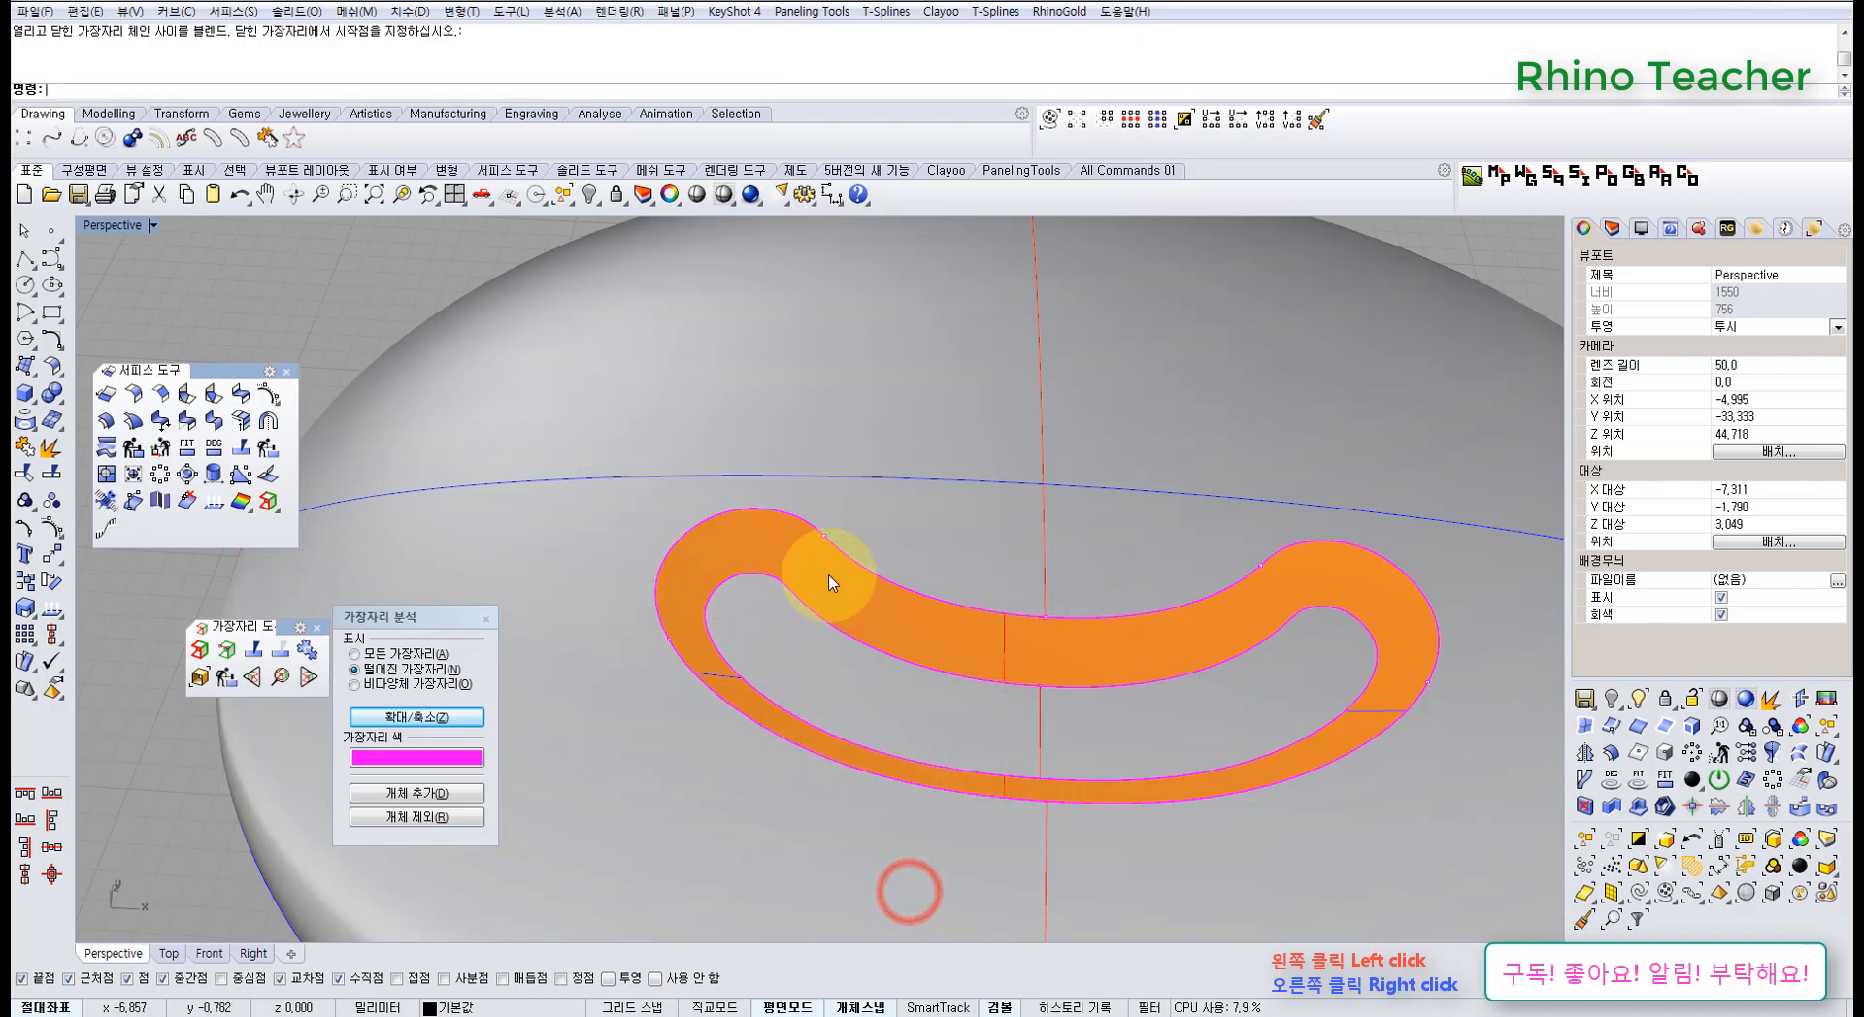
- Split the inner bean-shaped surface's edge at four points aligned with the split points on the outer edge
scroll(830, 582, "up", 3)
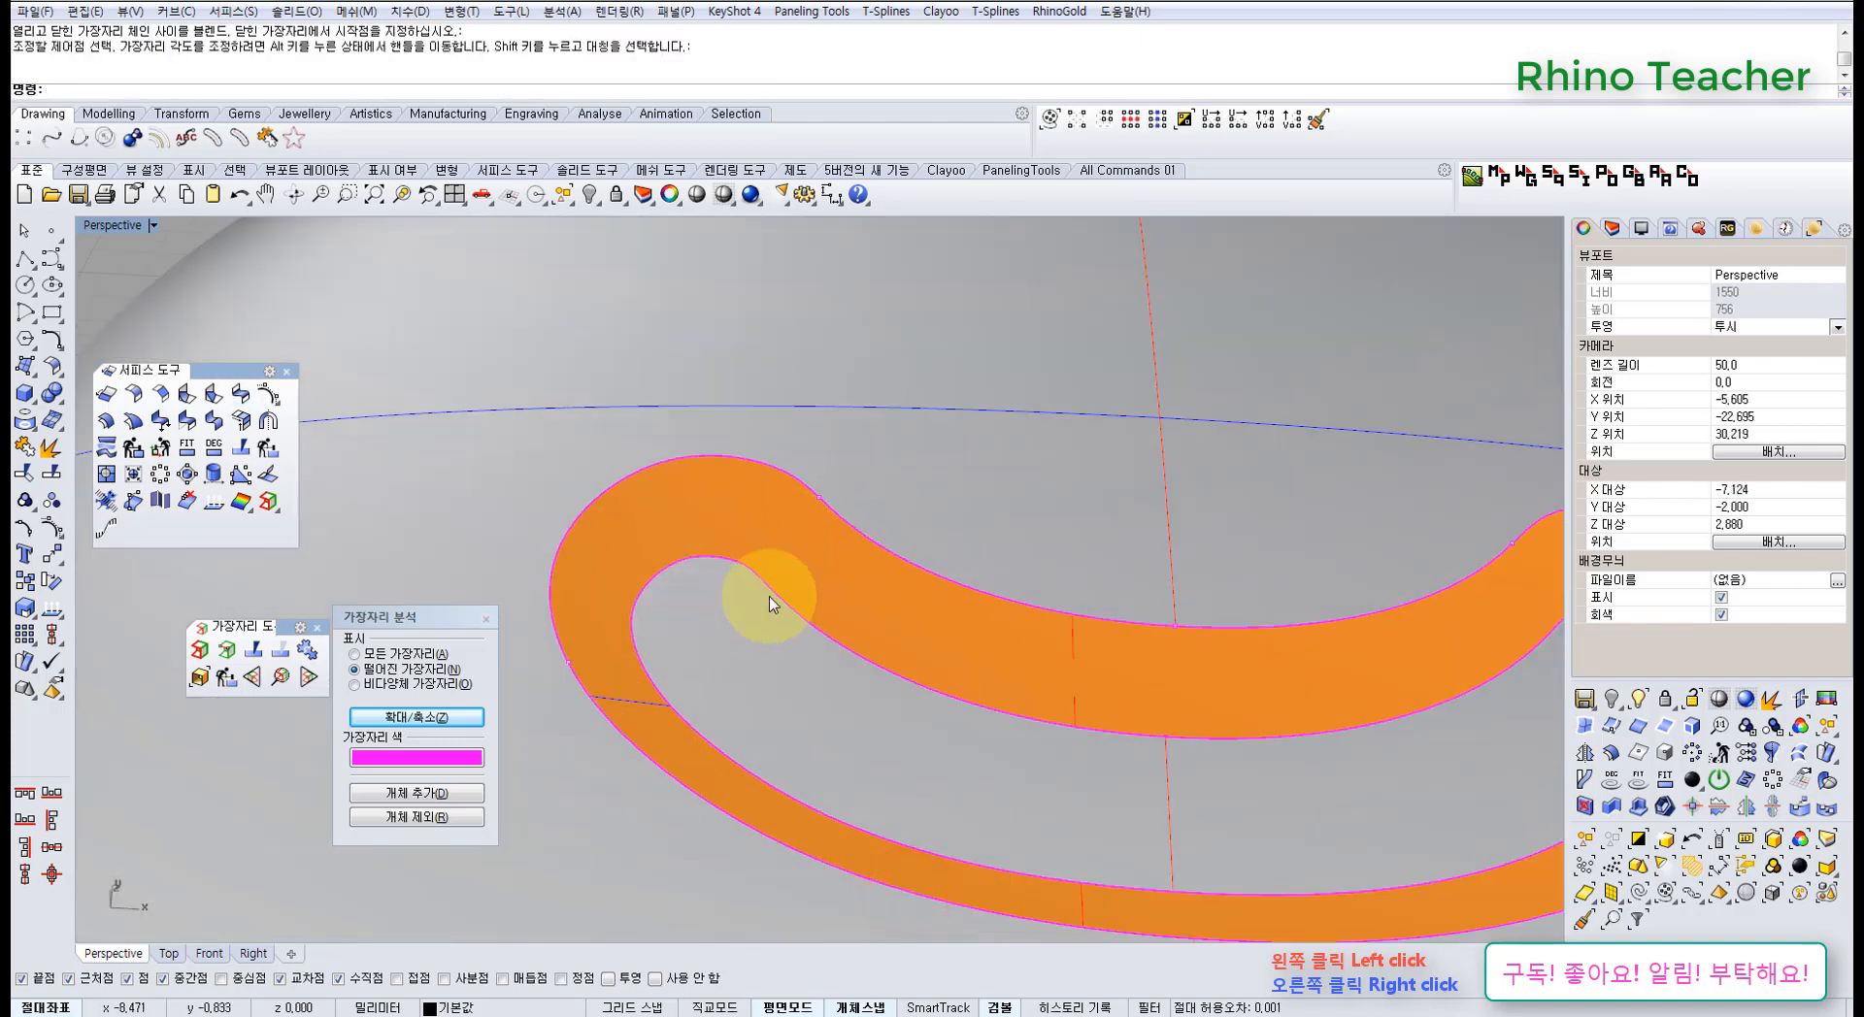
mouse_move(761, 602)
right_mouse_down()
mouse_move(770, 555)
mouse_move(773, 612)
right_mouse_up()
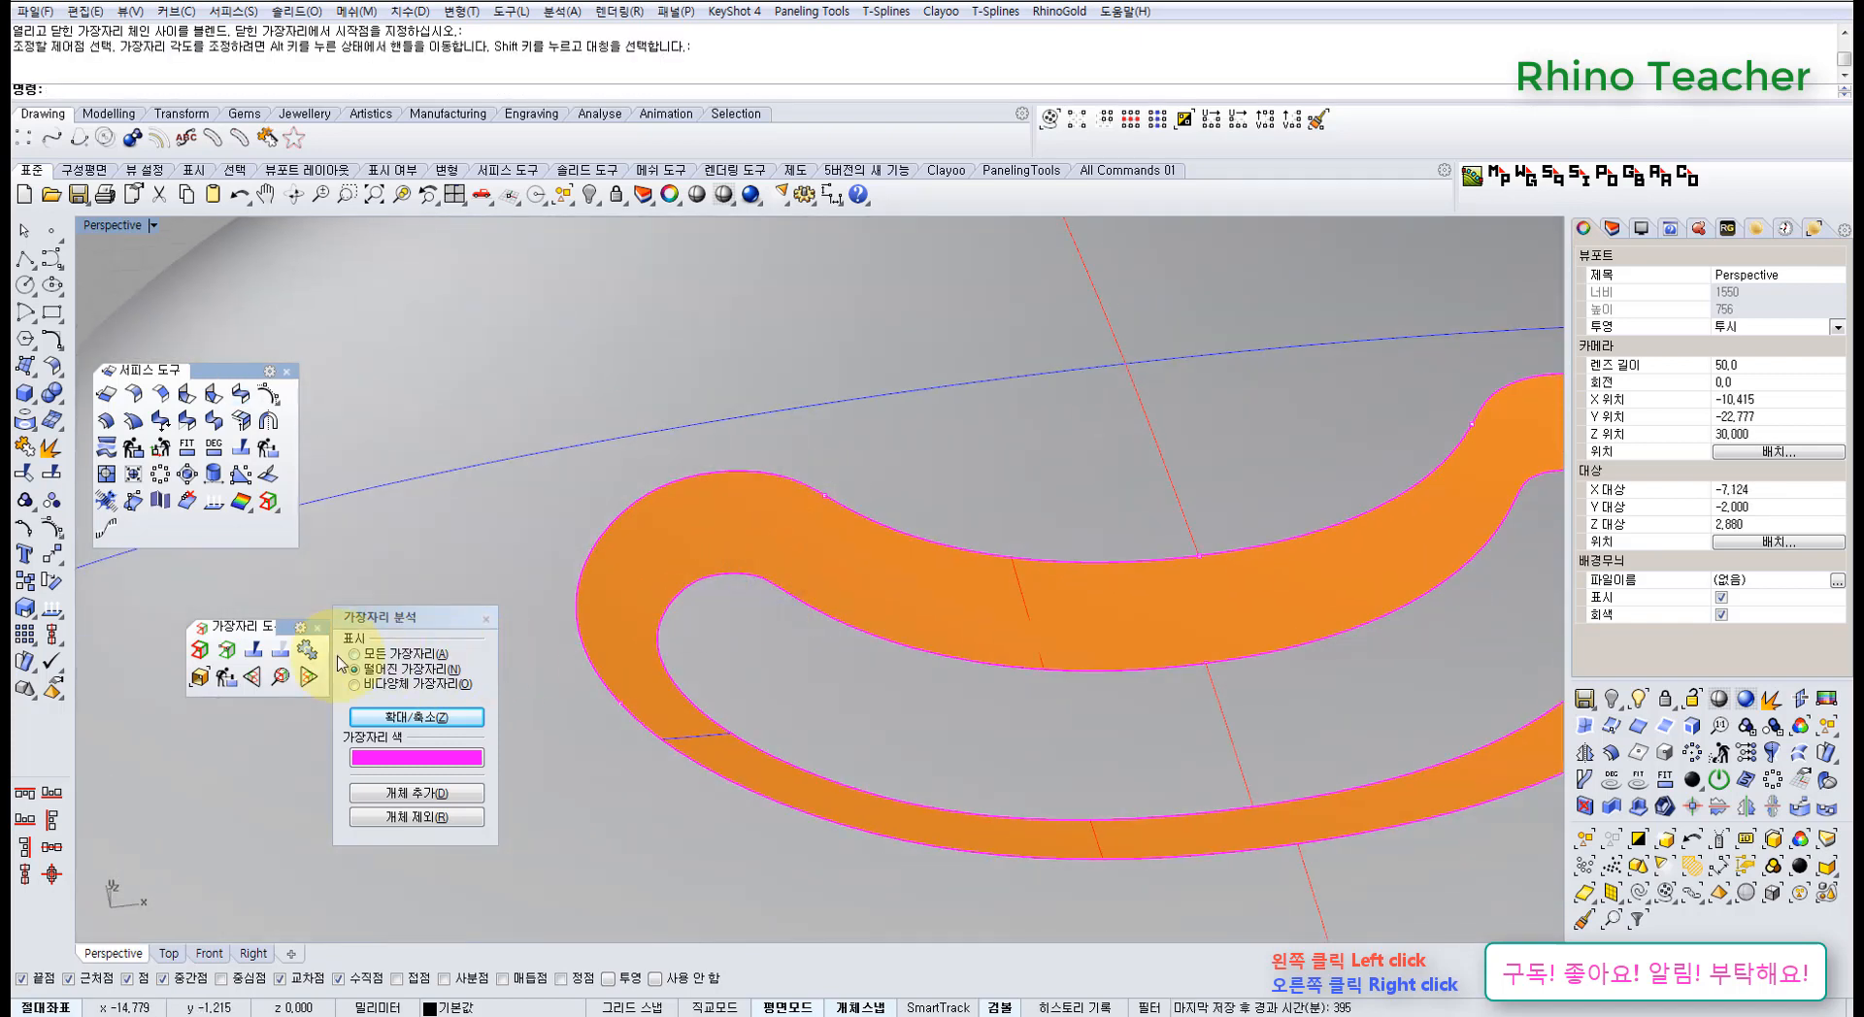
left_click(256, 653)
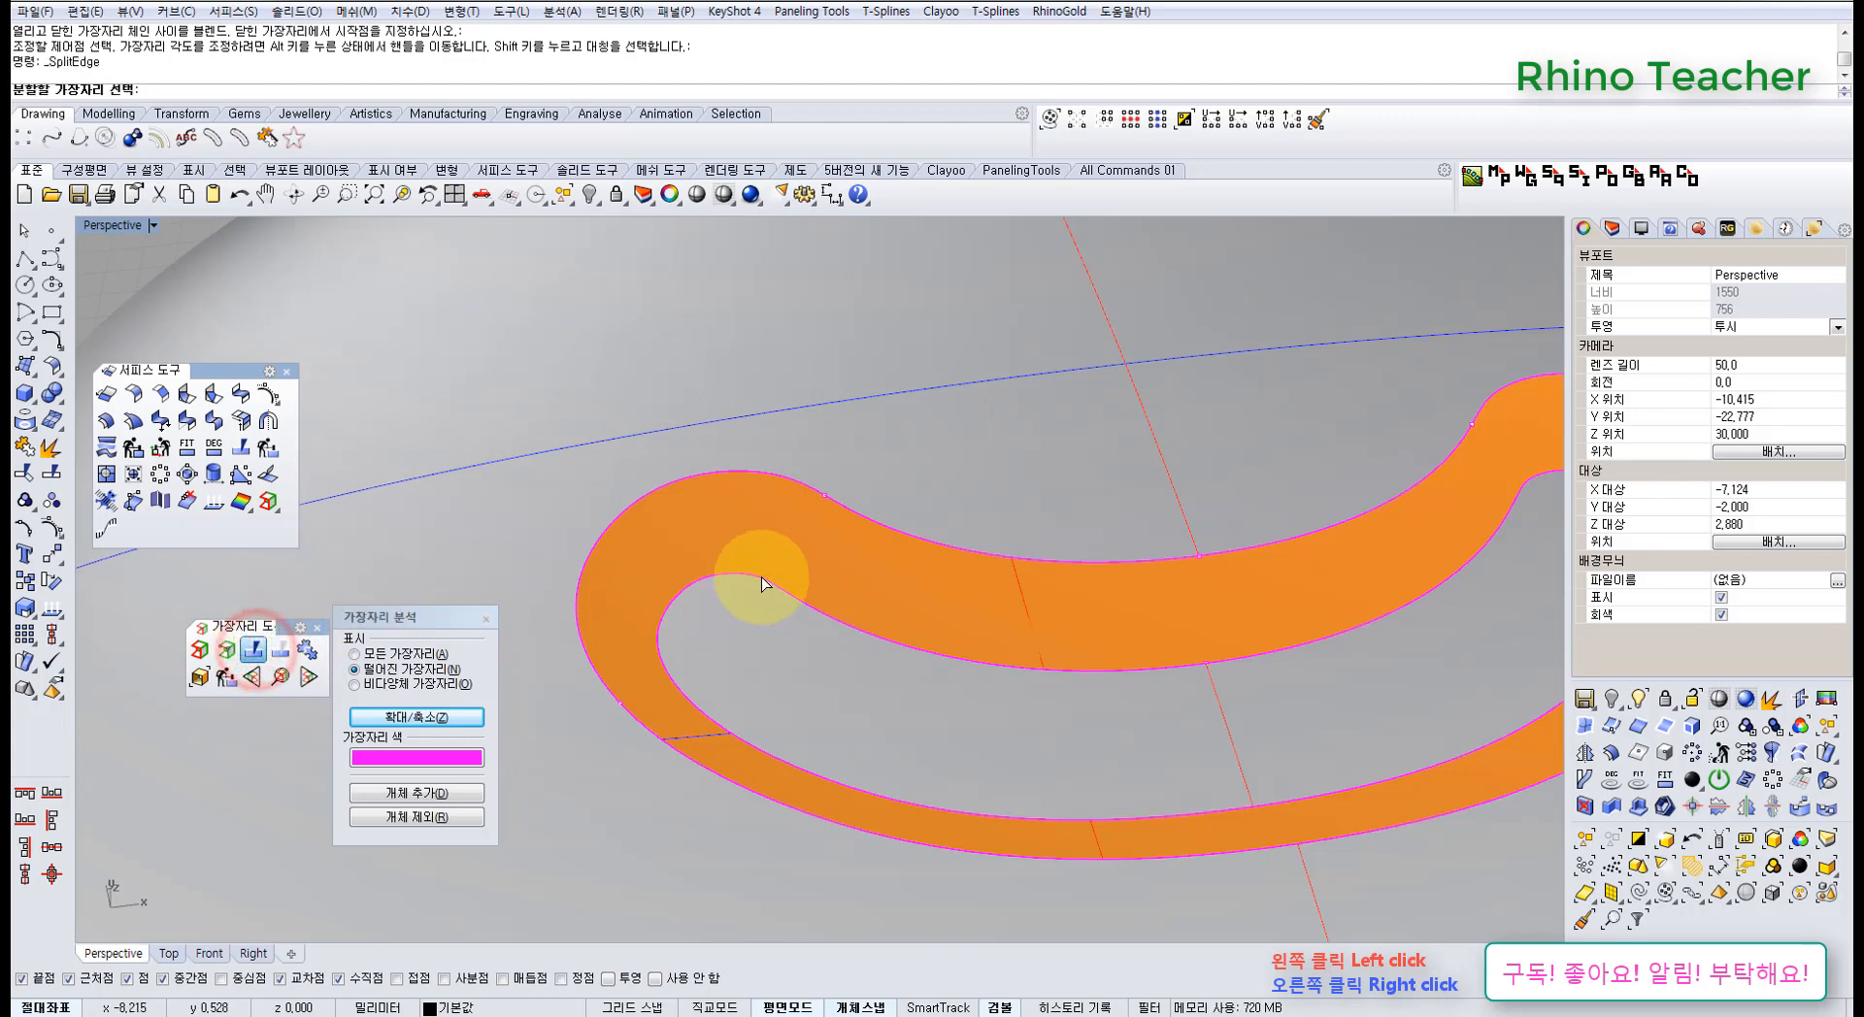
left_click(761, 577)
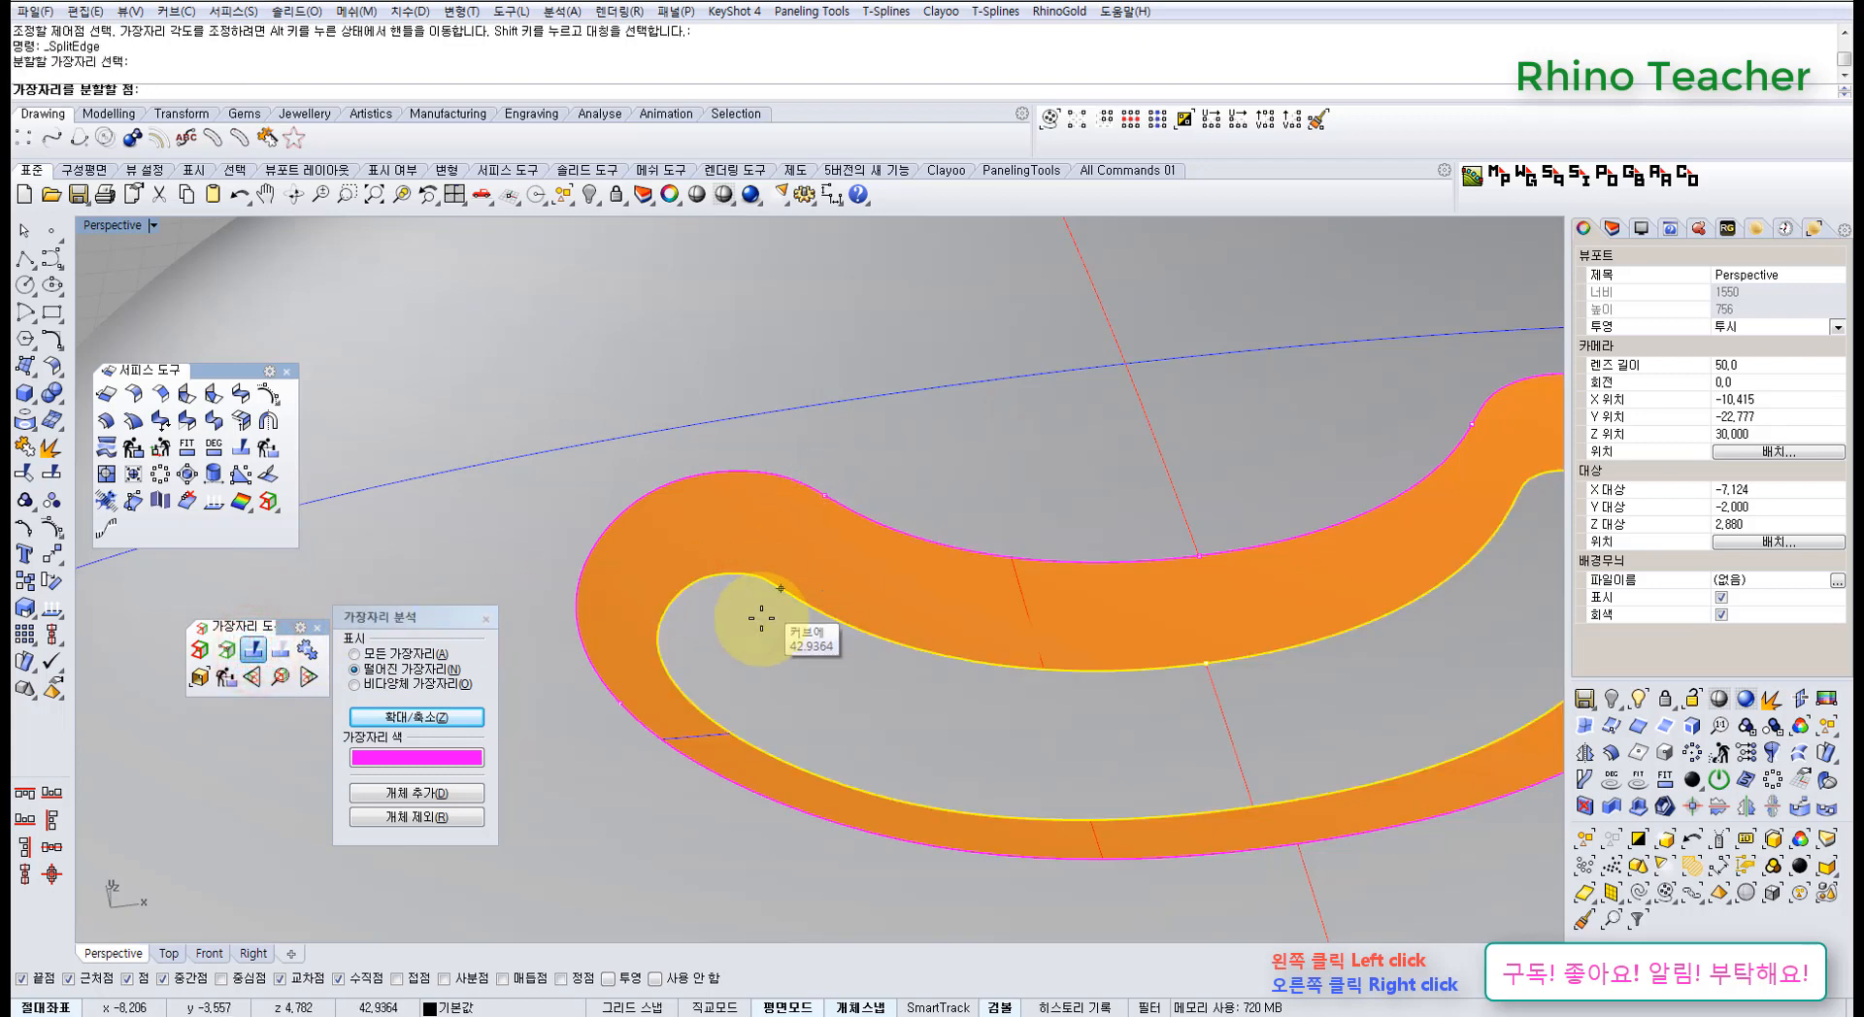
left_click(779, 589)
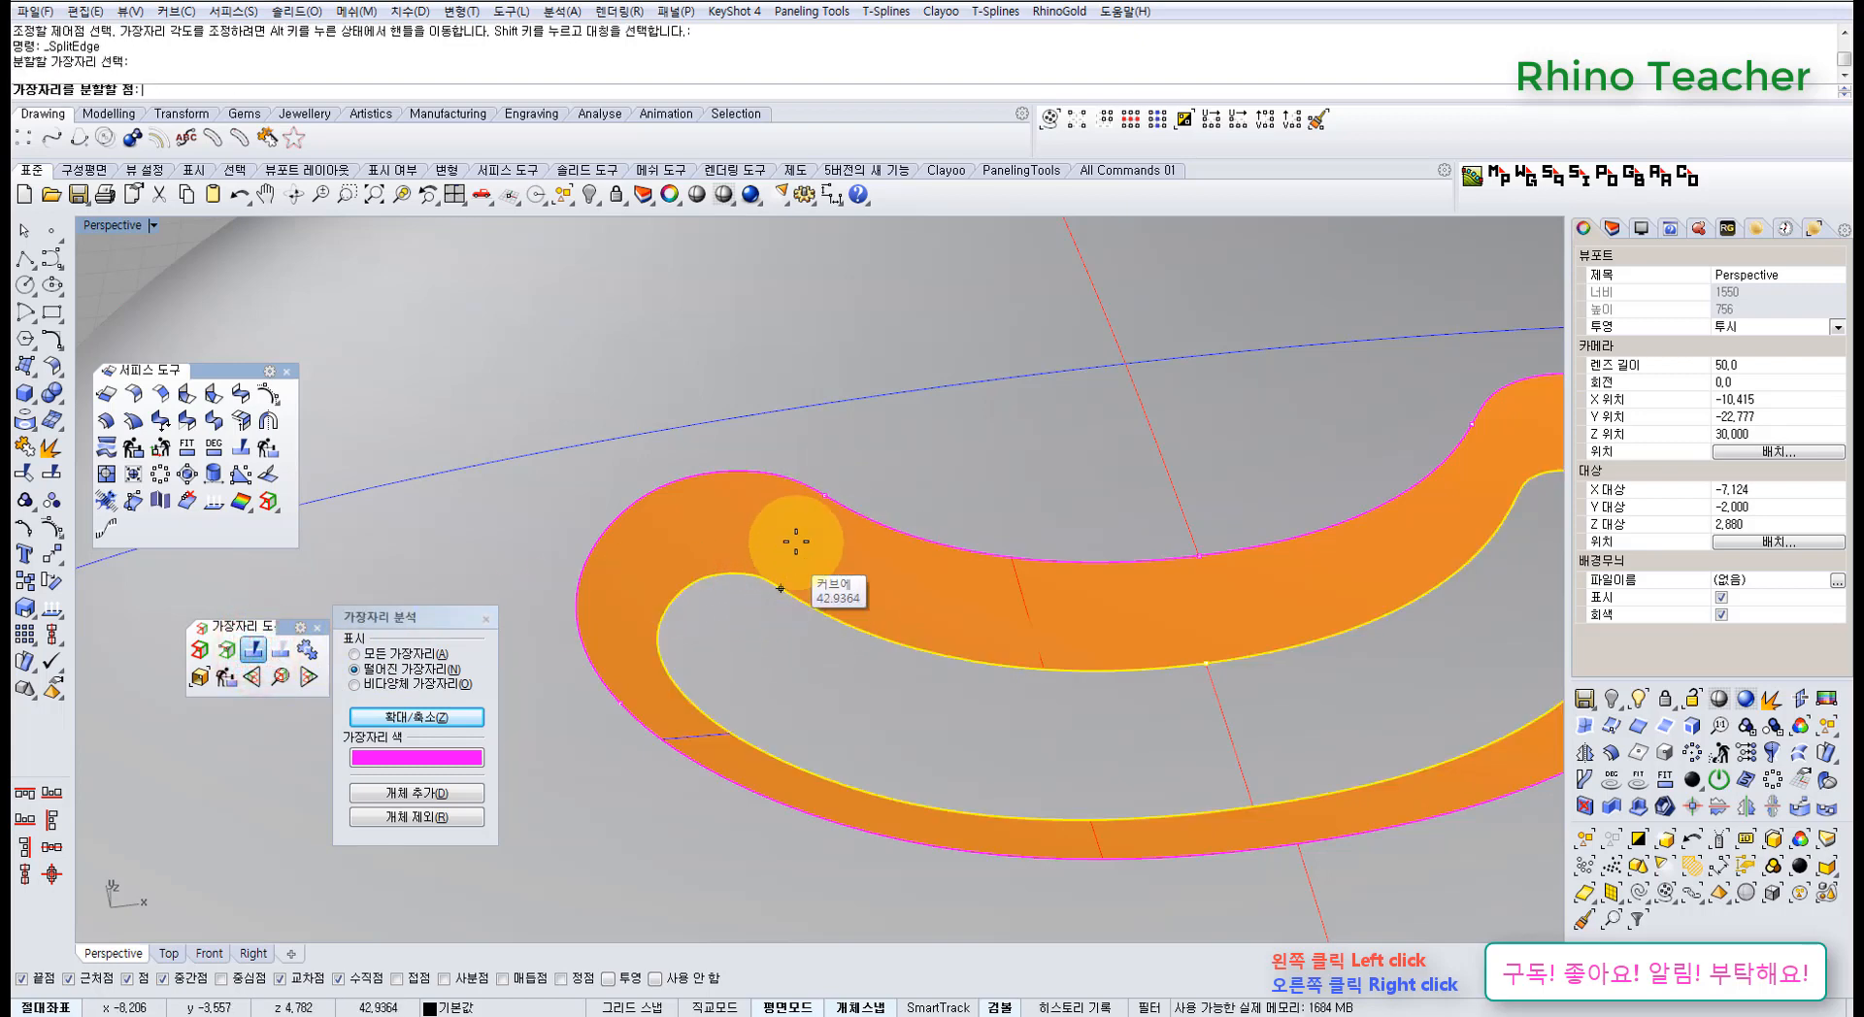
left_click(823, 495)
left_click(618, 702)
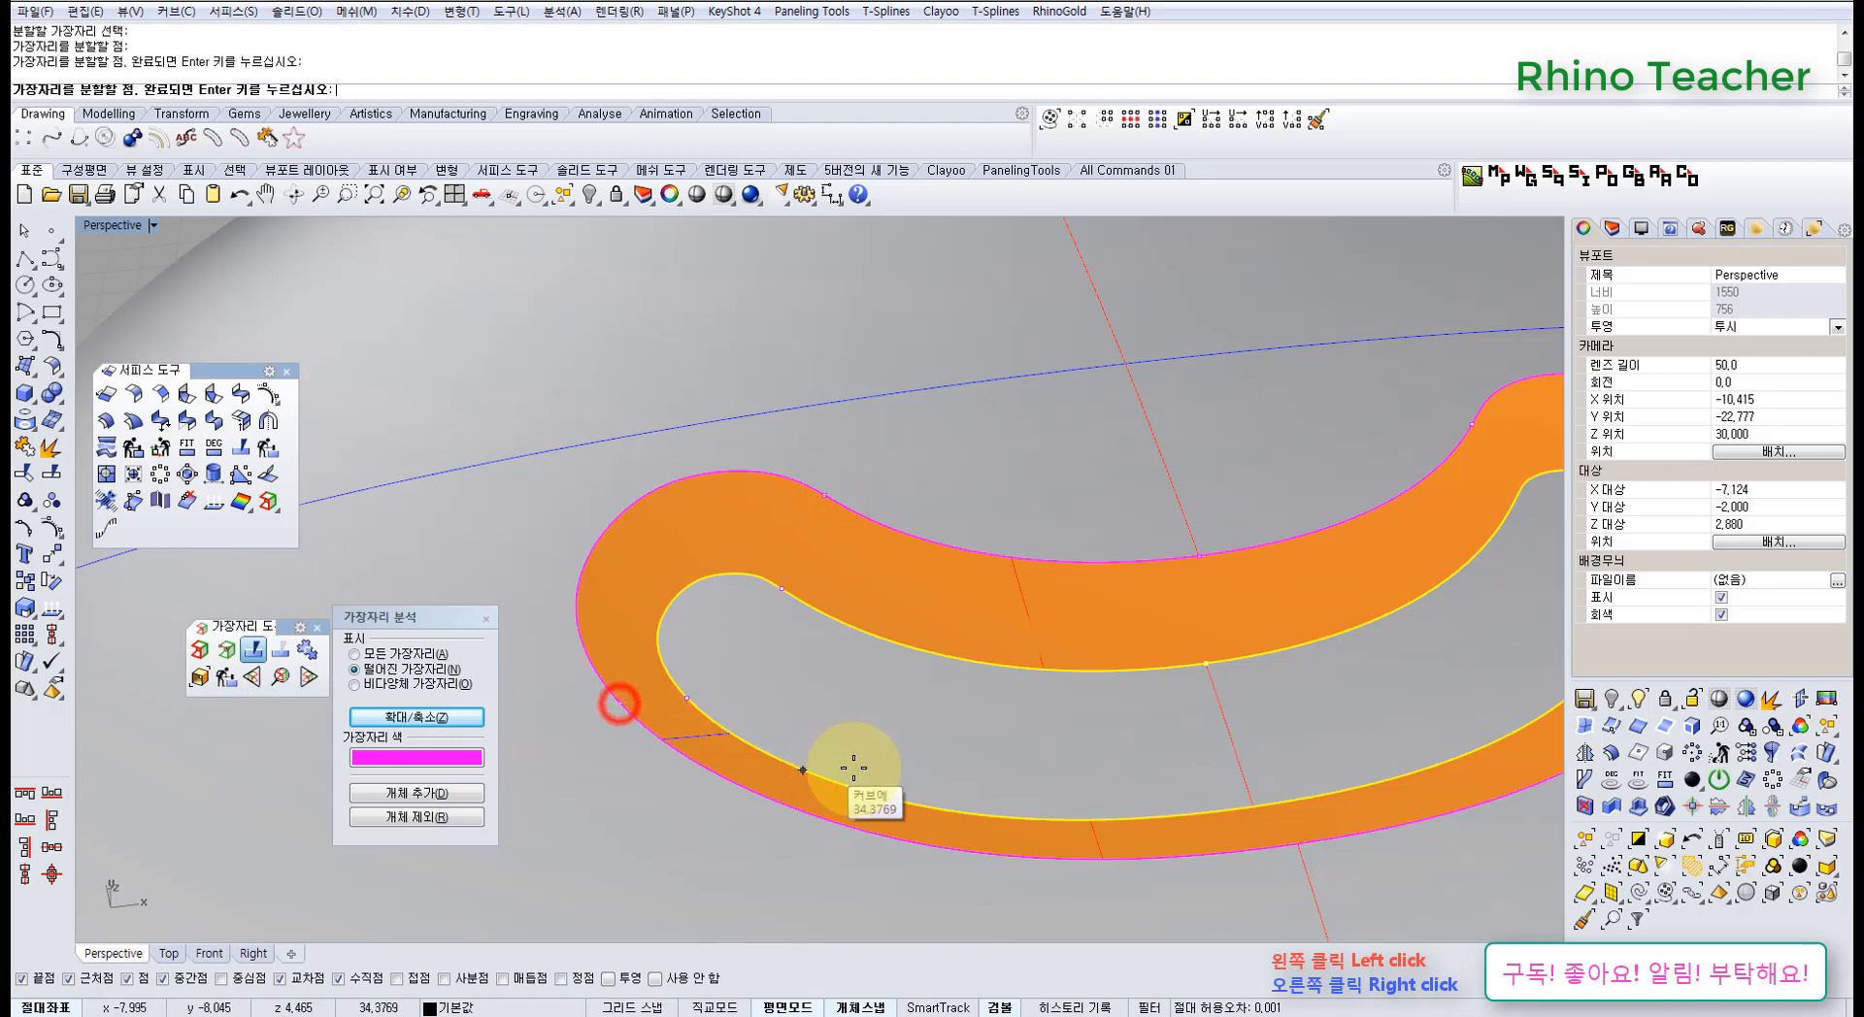
scroll(854, 767, "down", 5)
left_click(1246, 683)
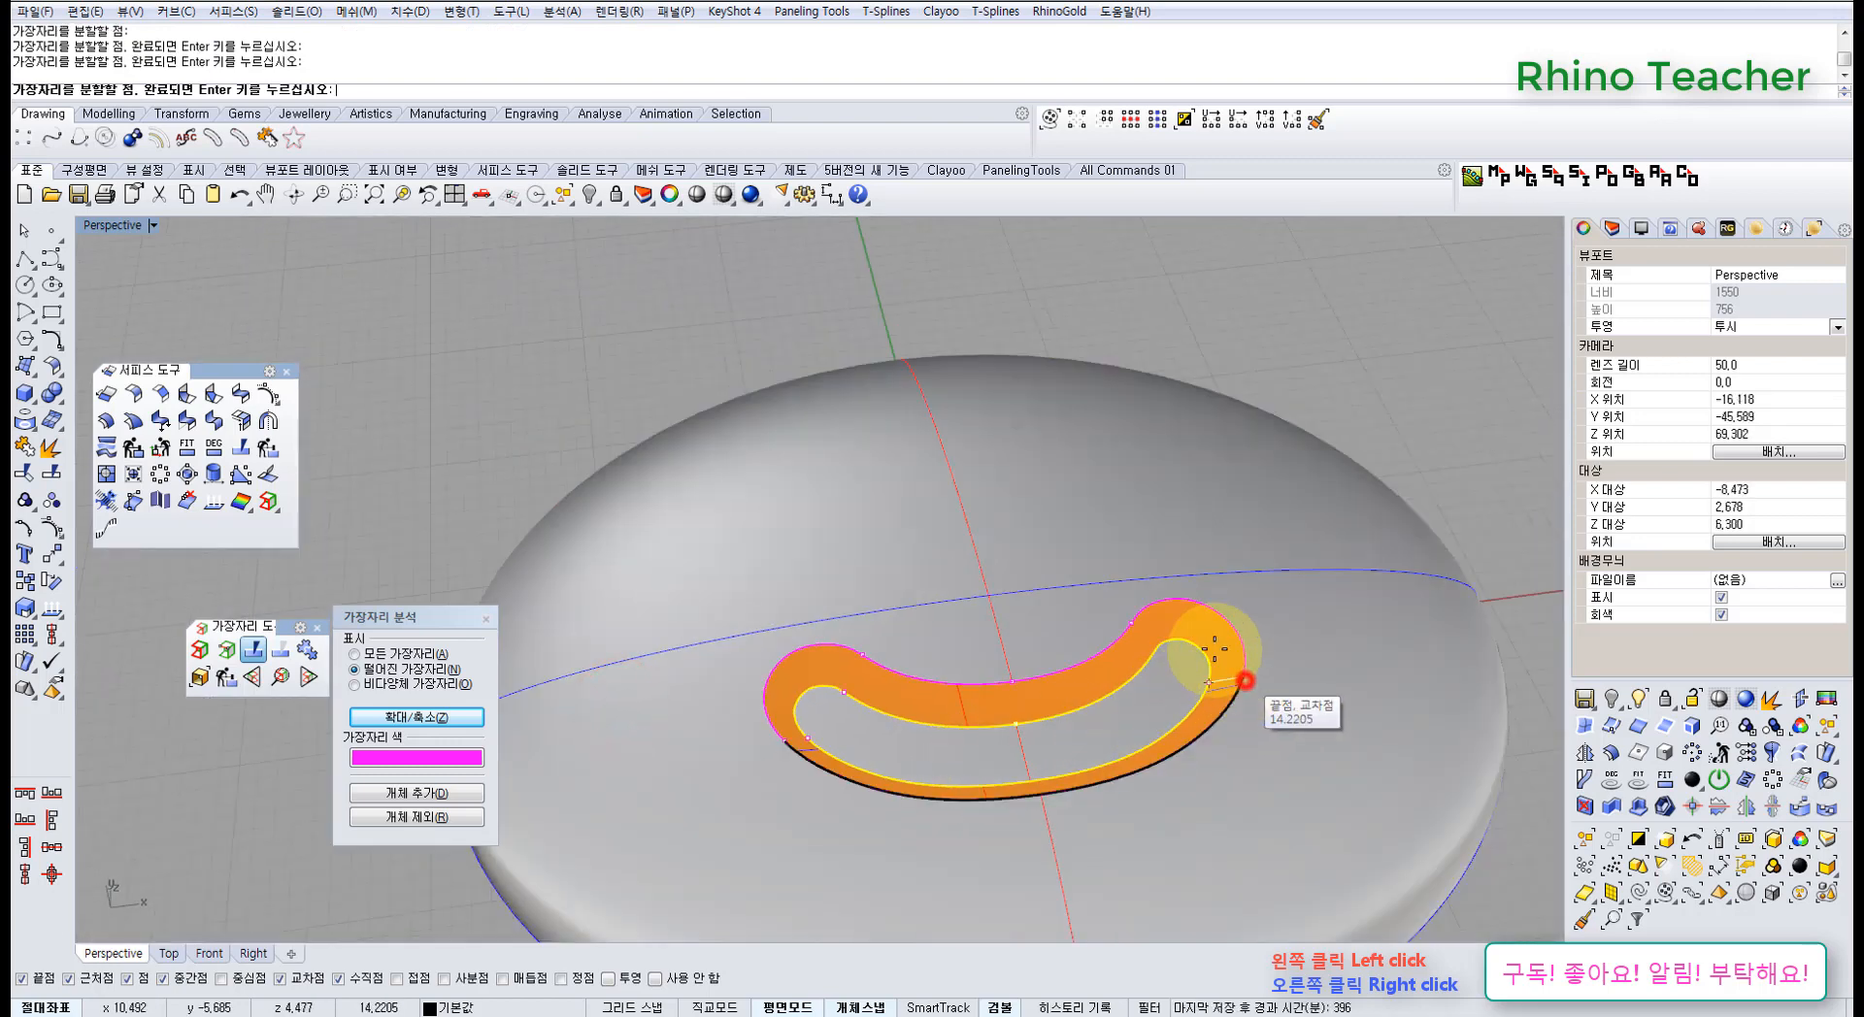
left_click(1132, 624)
right_click_drag(1051, 748, 922, 730)
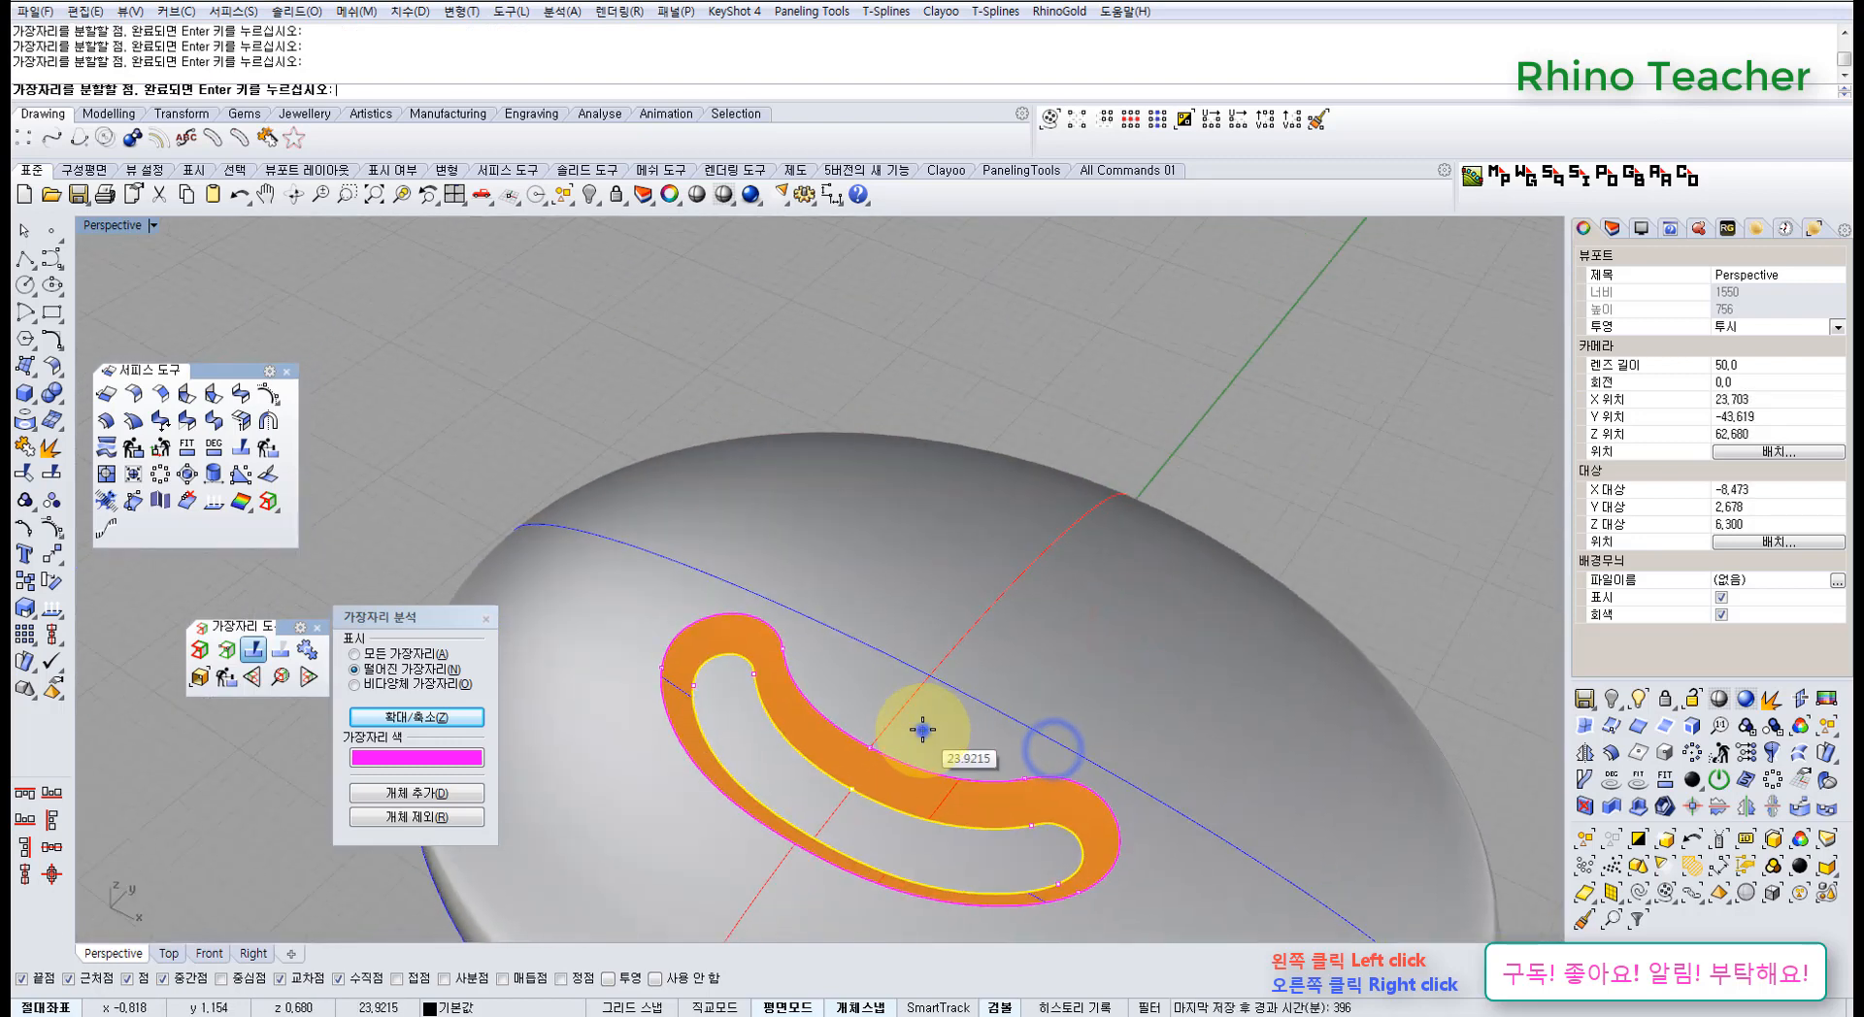
right_click(922, 730)
- Blend the inner and outer edges around the bean's left rounded end with tangency and both bulge values at 1
right_click_drag(887, 790, 816, 537)
scroll(814, 537, "up", 6)
right_click_drag(755, 612, 820, 553)
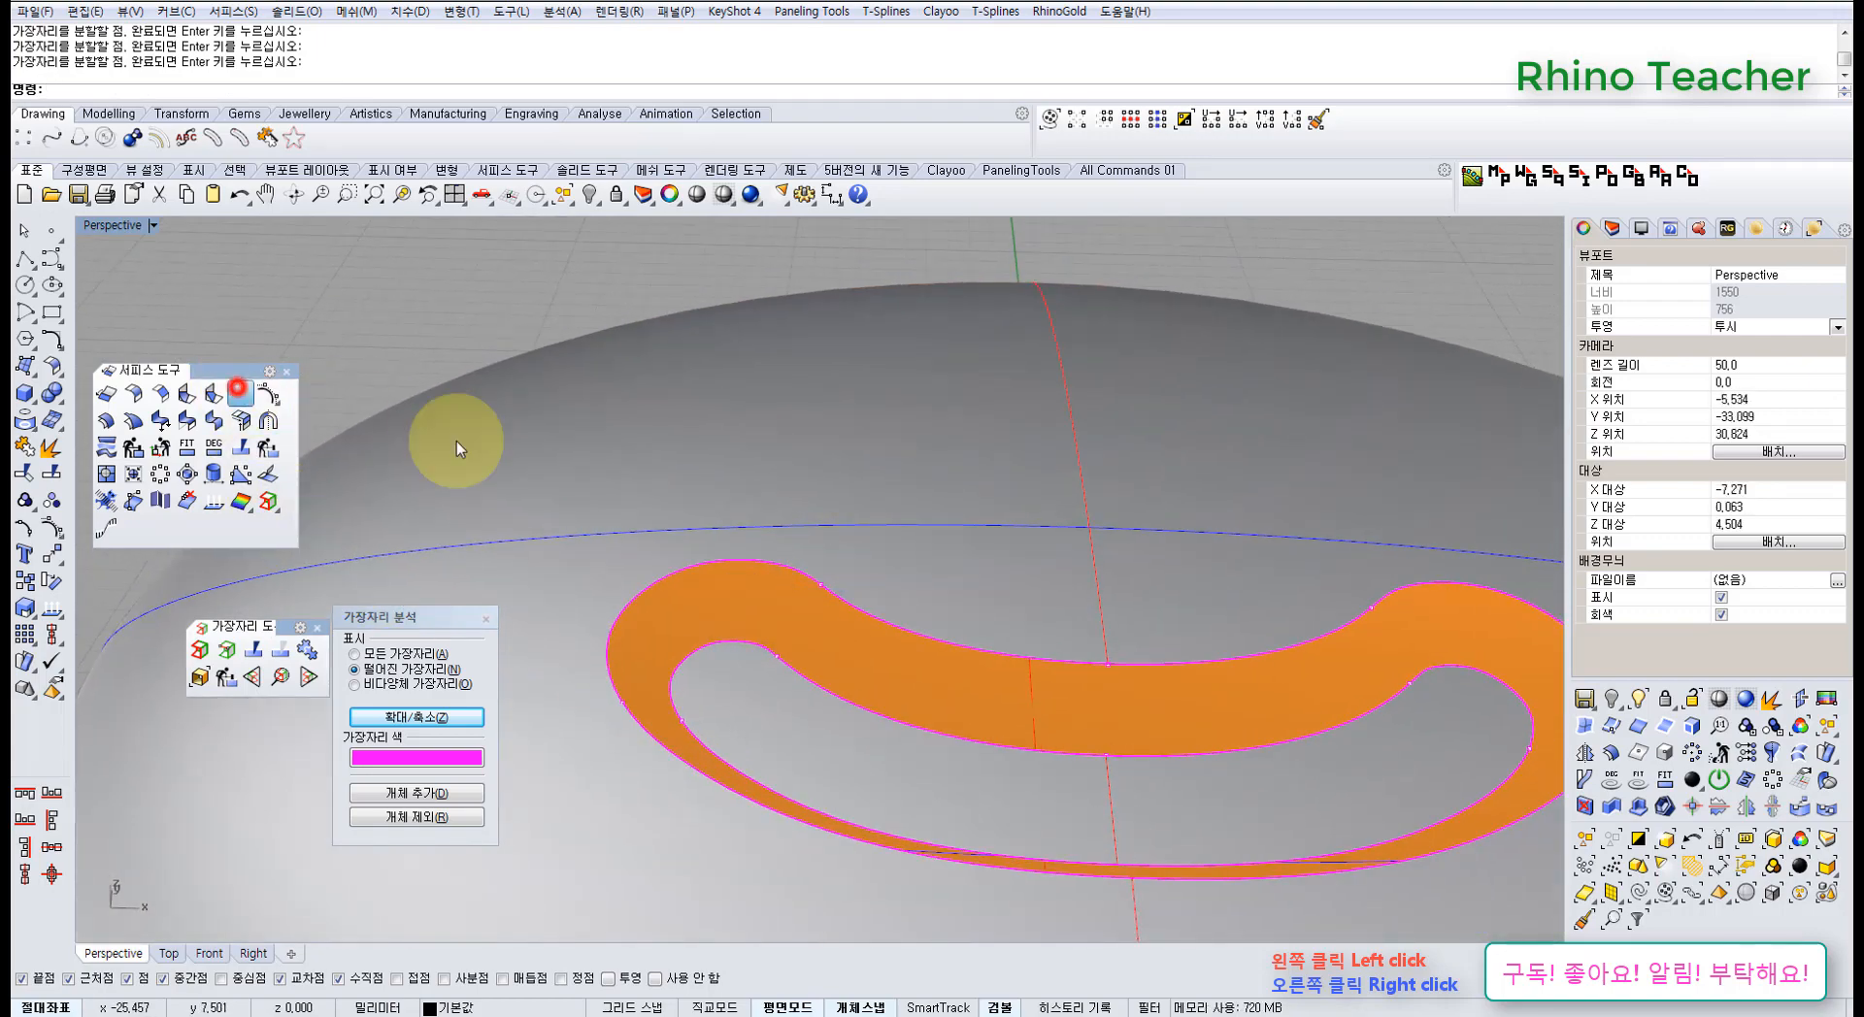
left_click(763, 642)
left_click(801, 573)
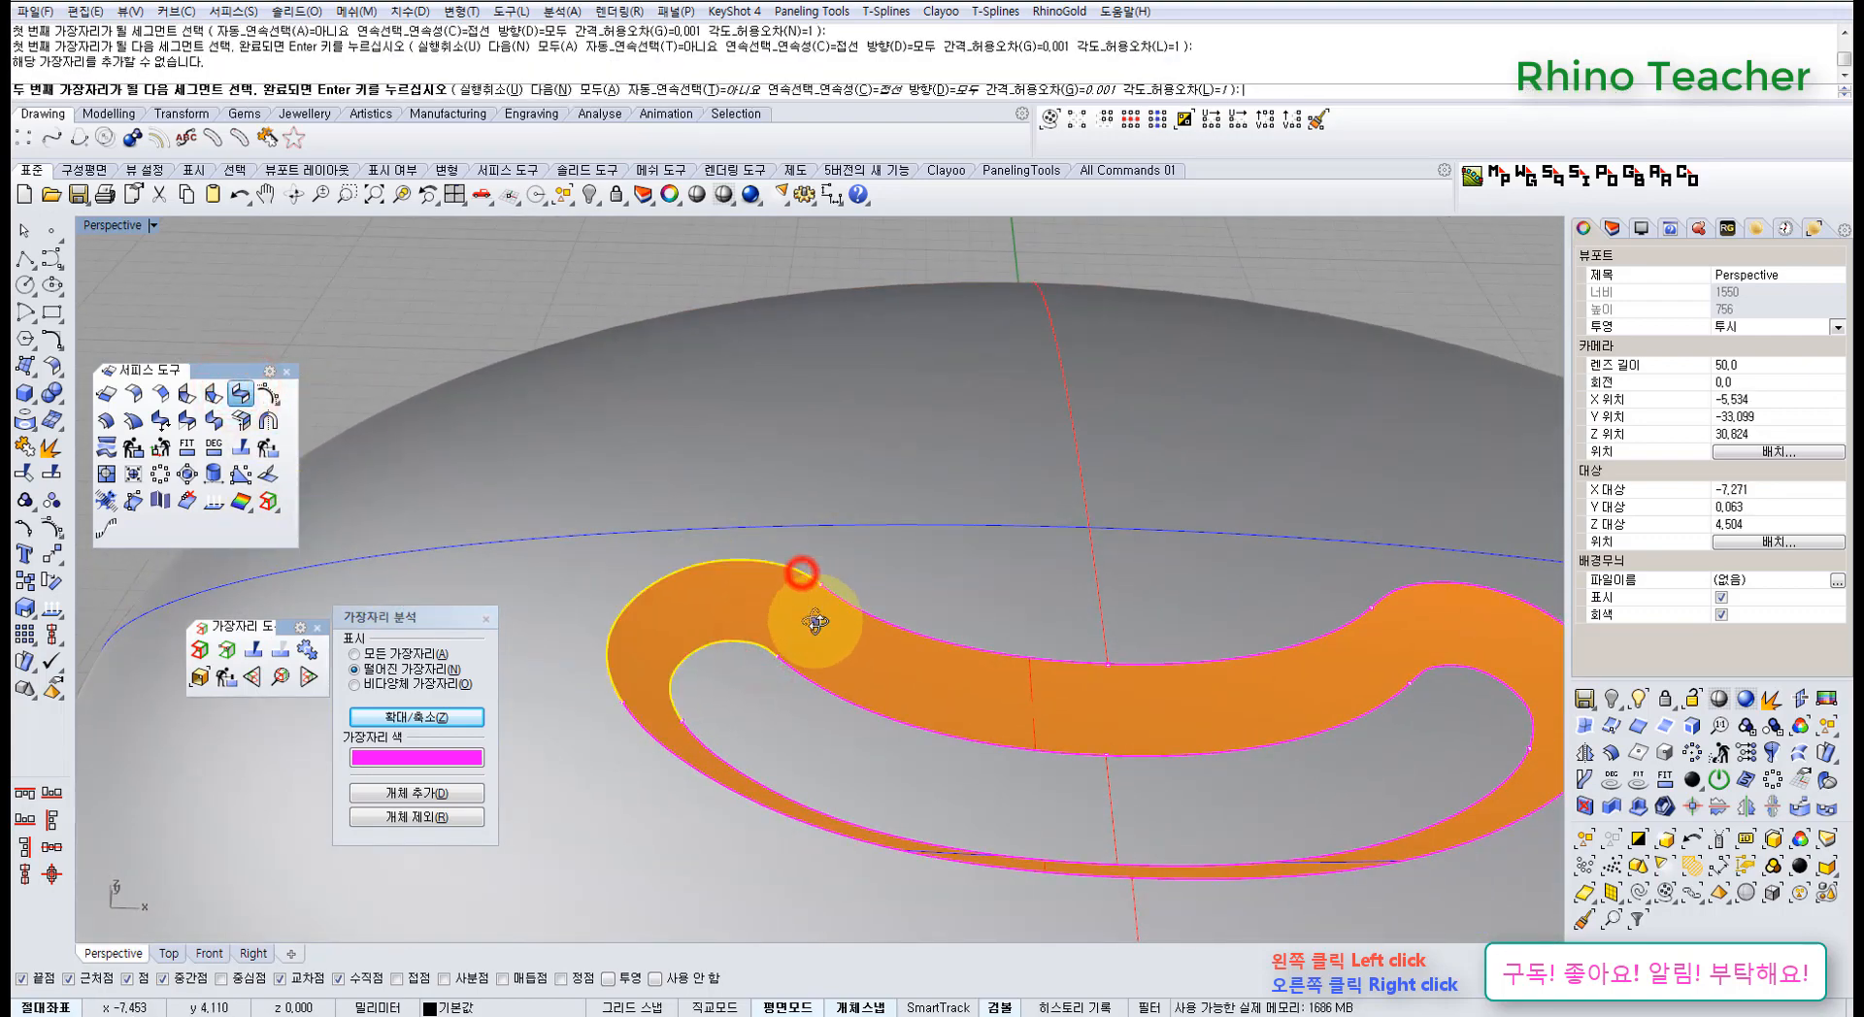
right_click_drag(815, 622, 765, 652)
right_click(767, 655)
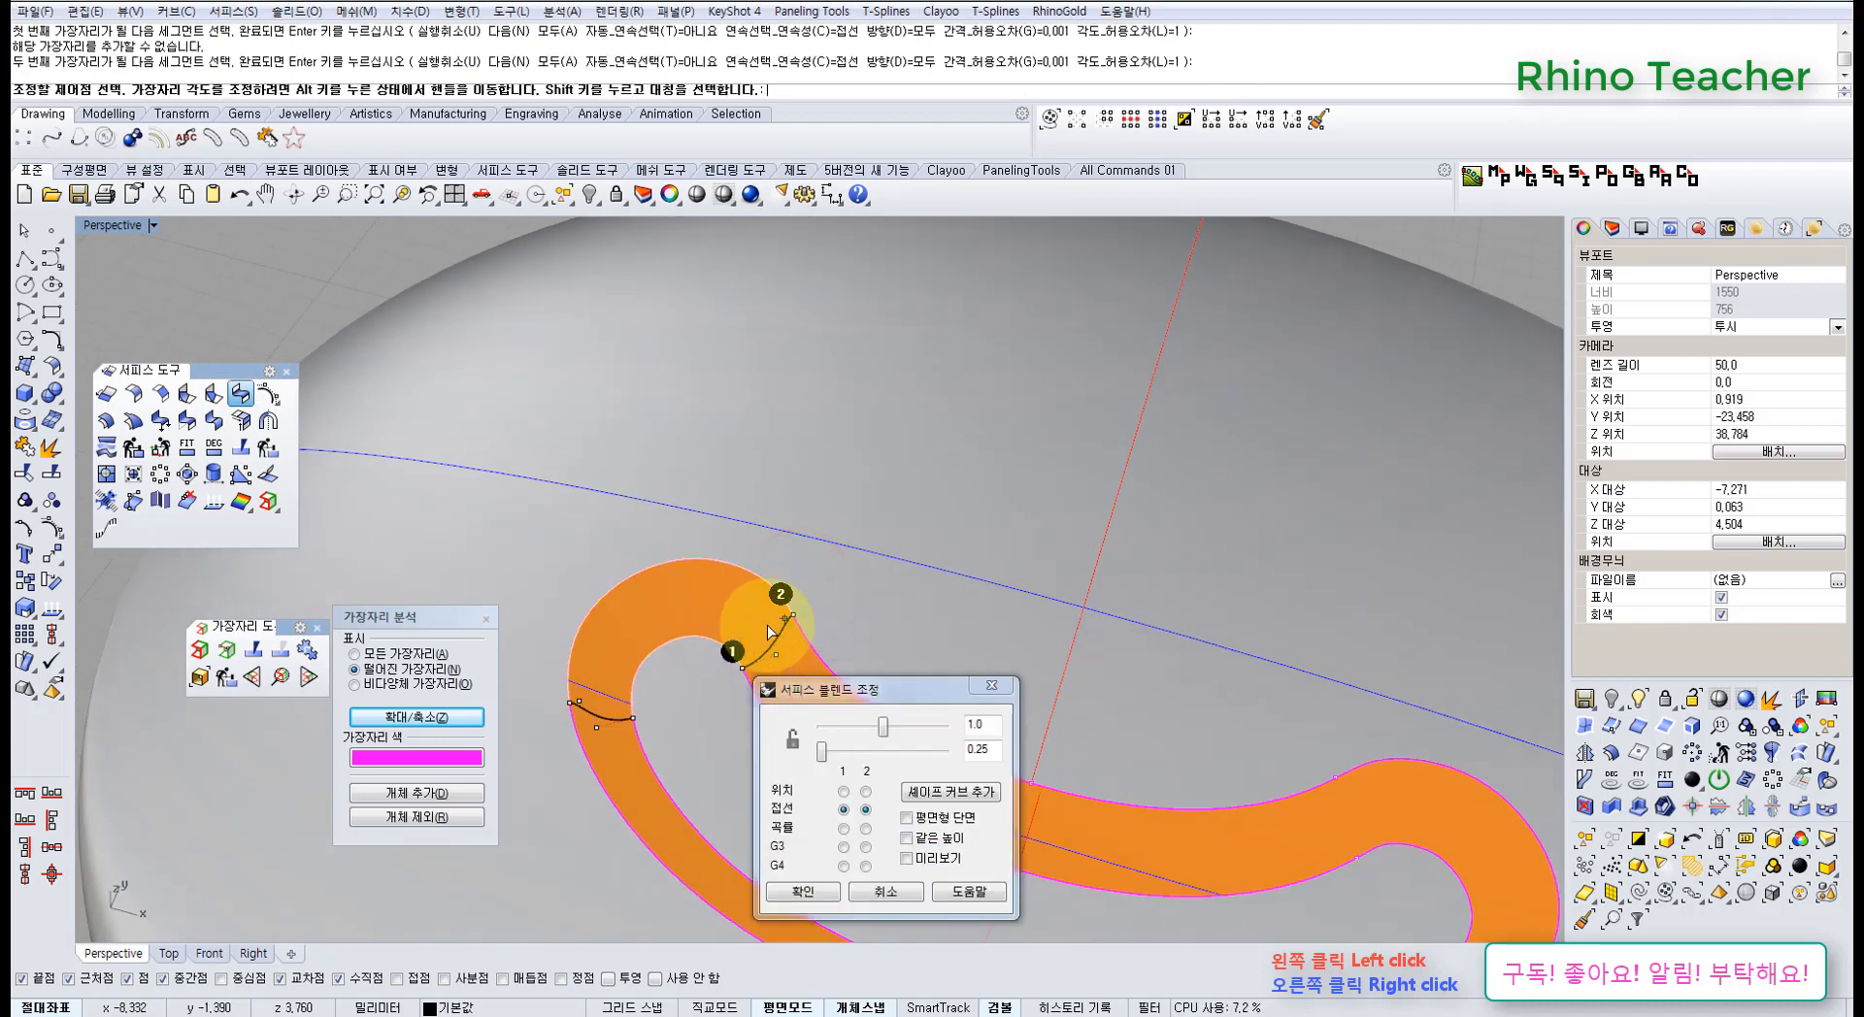
left_click_drag(993, 749, 898, 766)
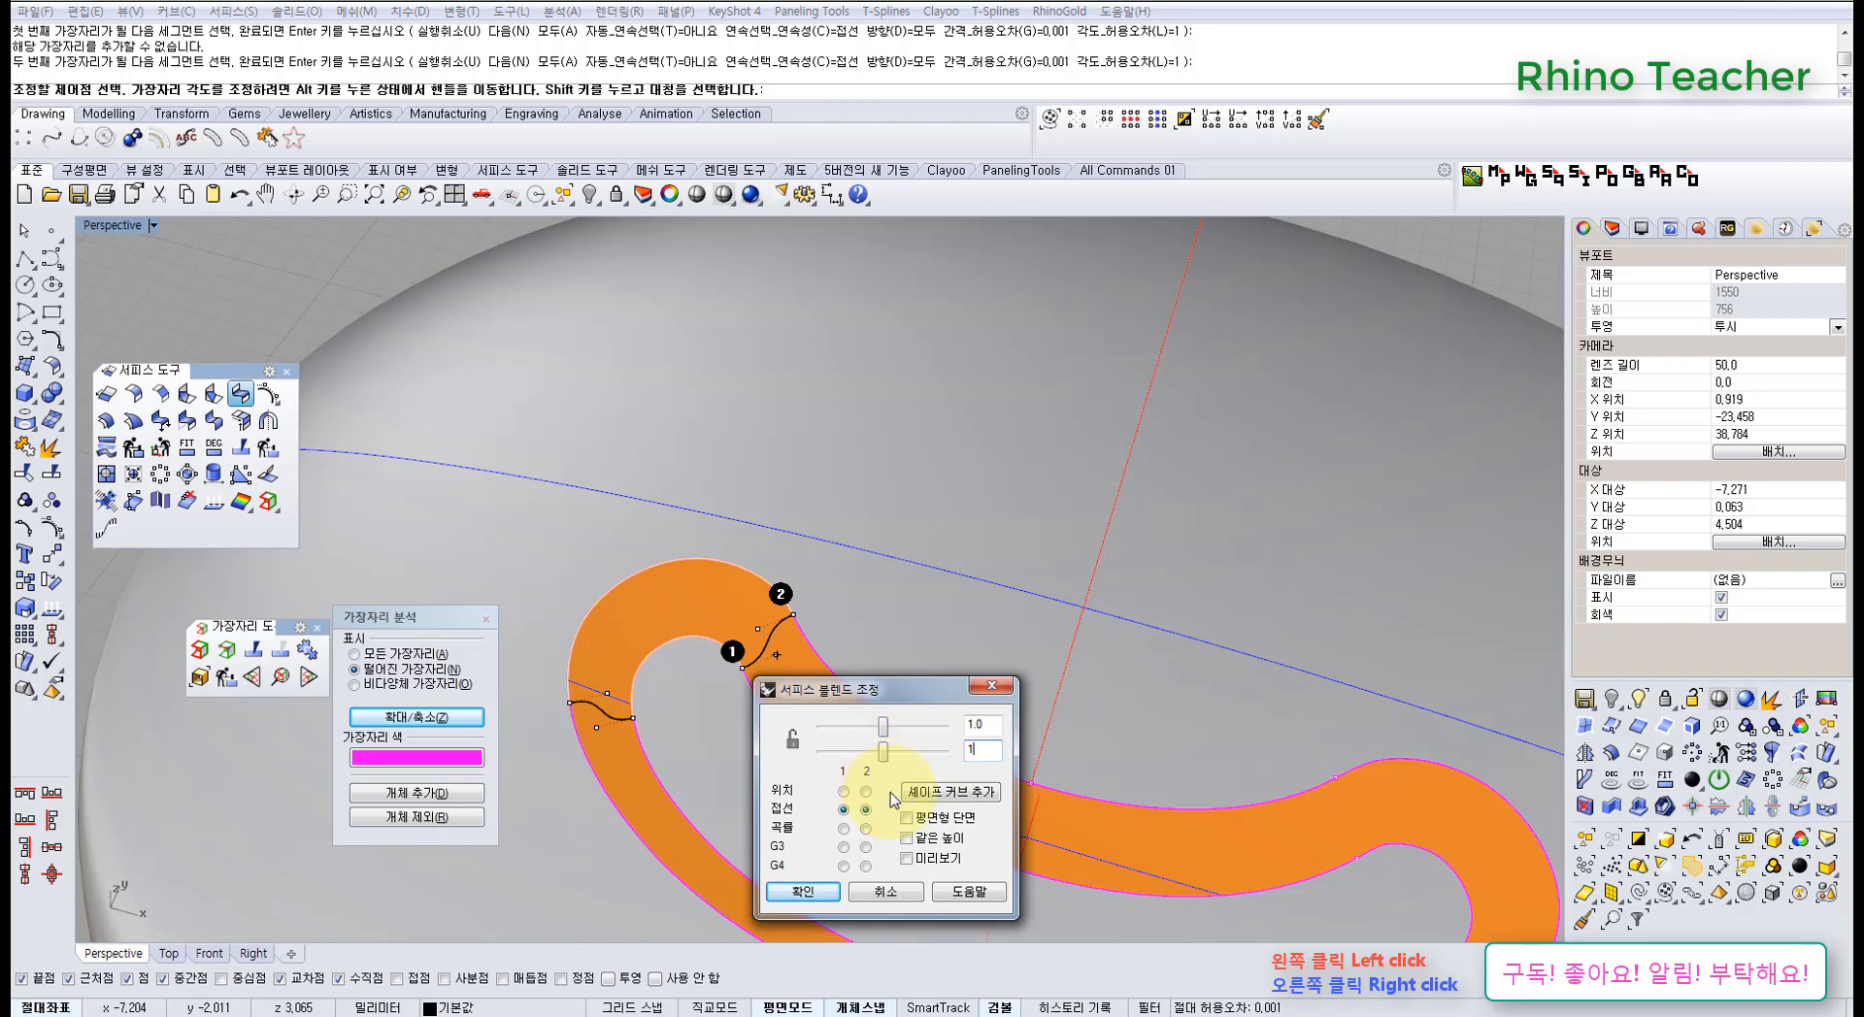
left_click(805, 891)
- Blend the left half of the gap's concave upper side, using tangency and setting both bulge values to 1
right_click(767, 708)
left_click(764, 706)
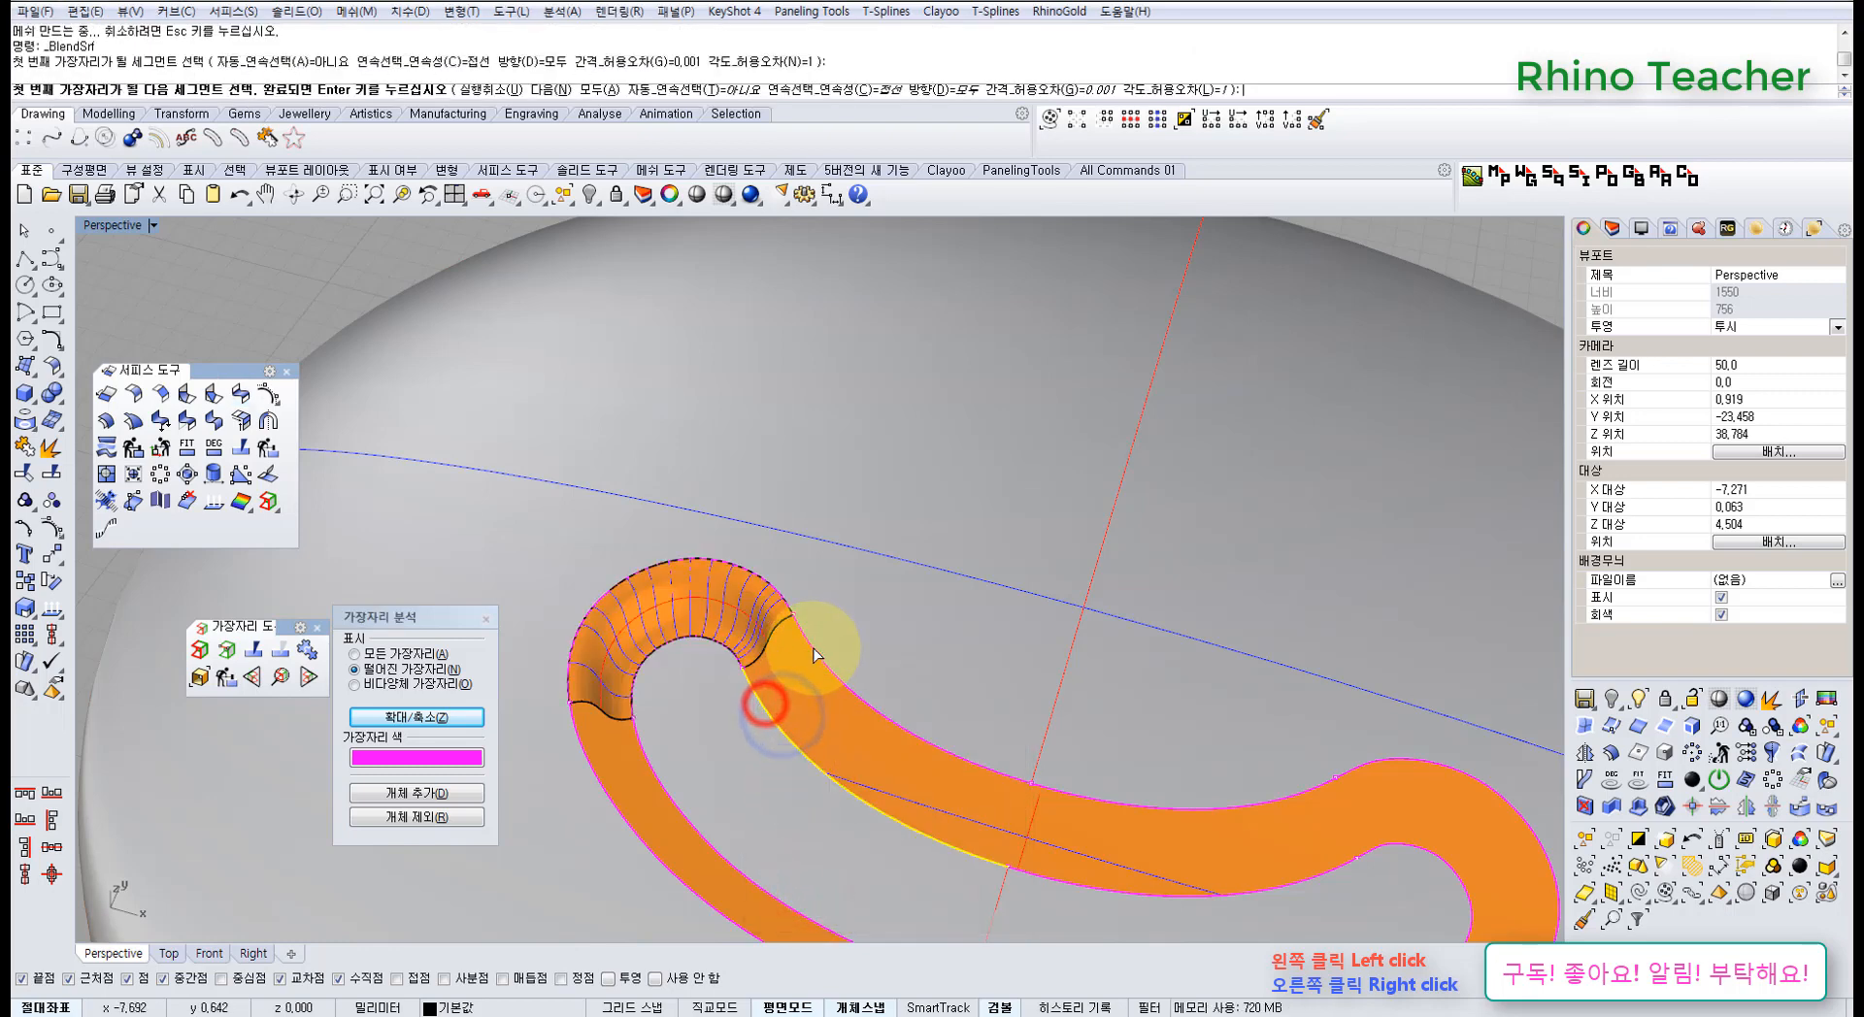
left_click(814, 648)
right_click(813, 648)
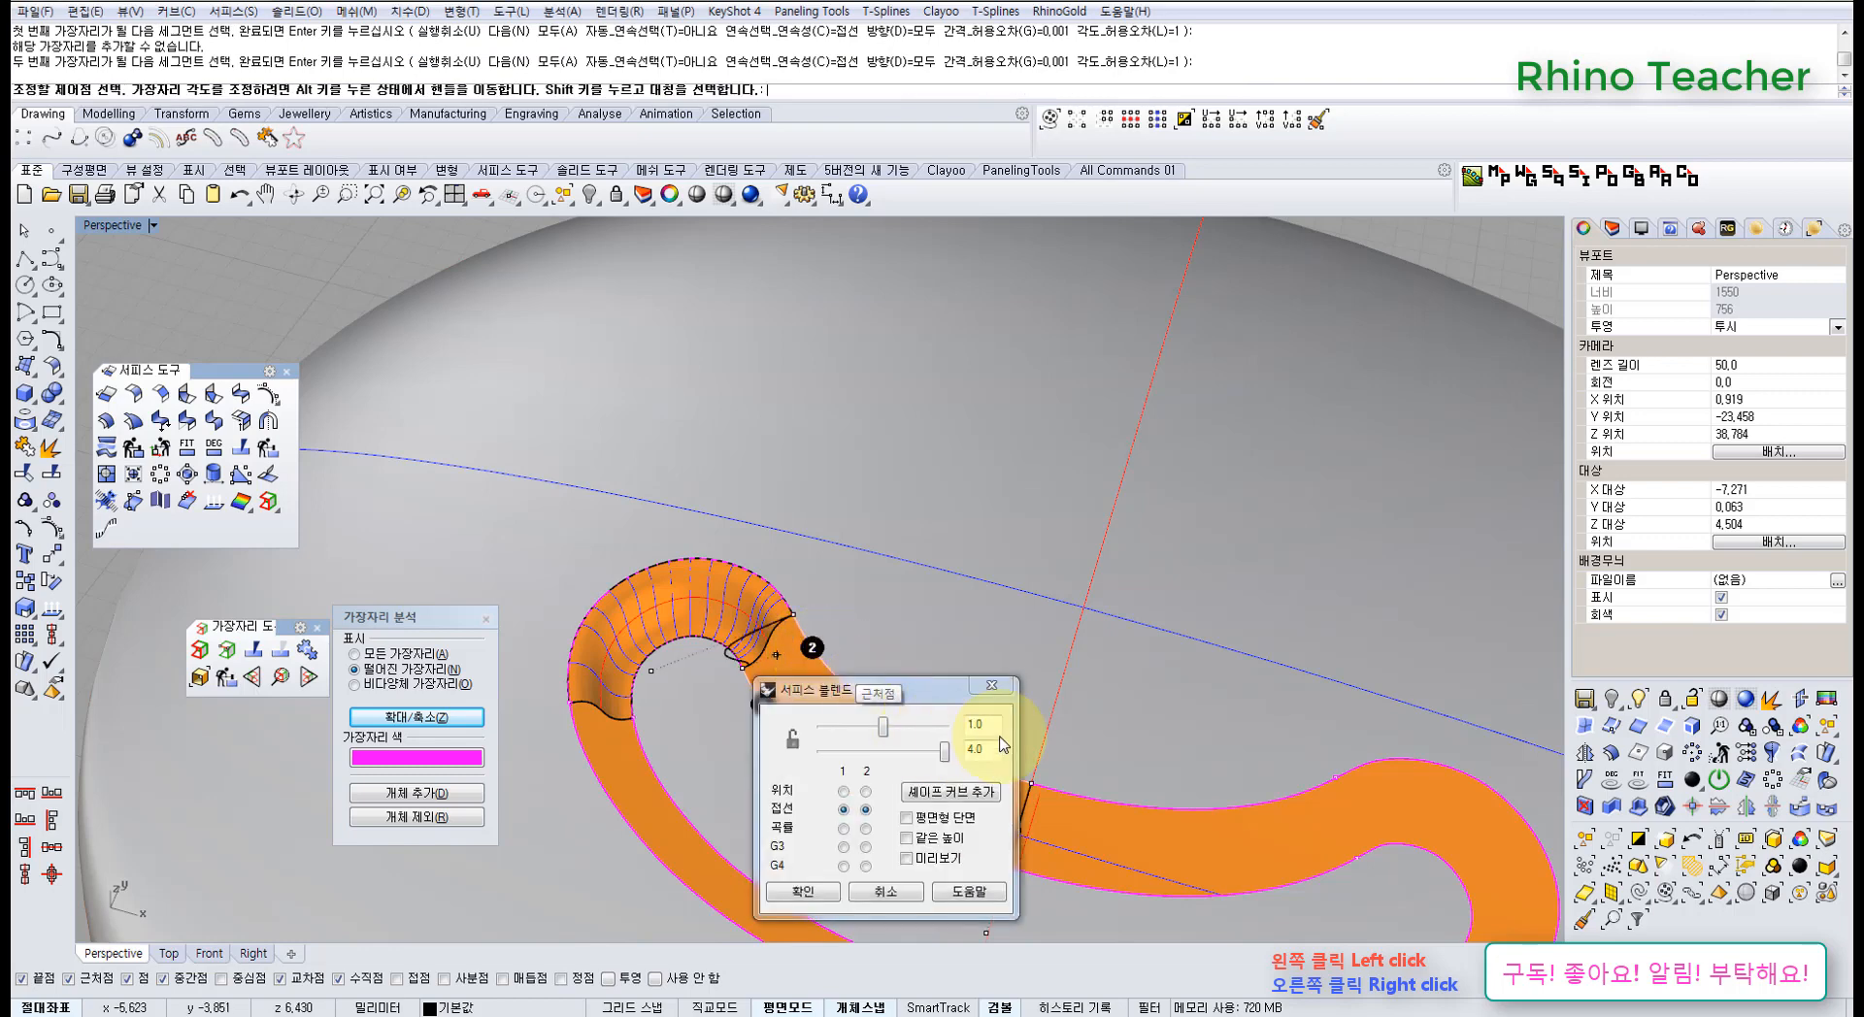
double_click(993, 752)
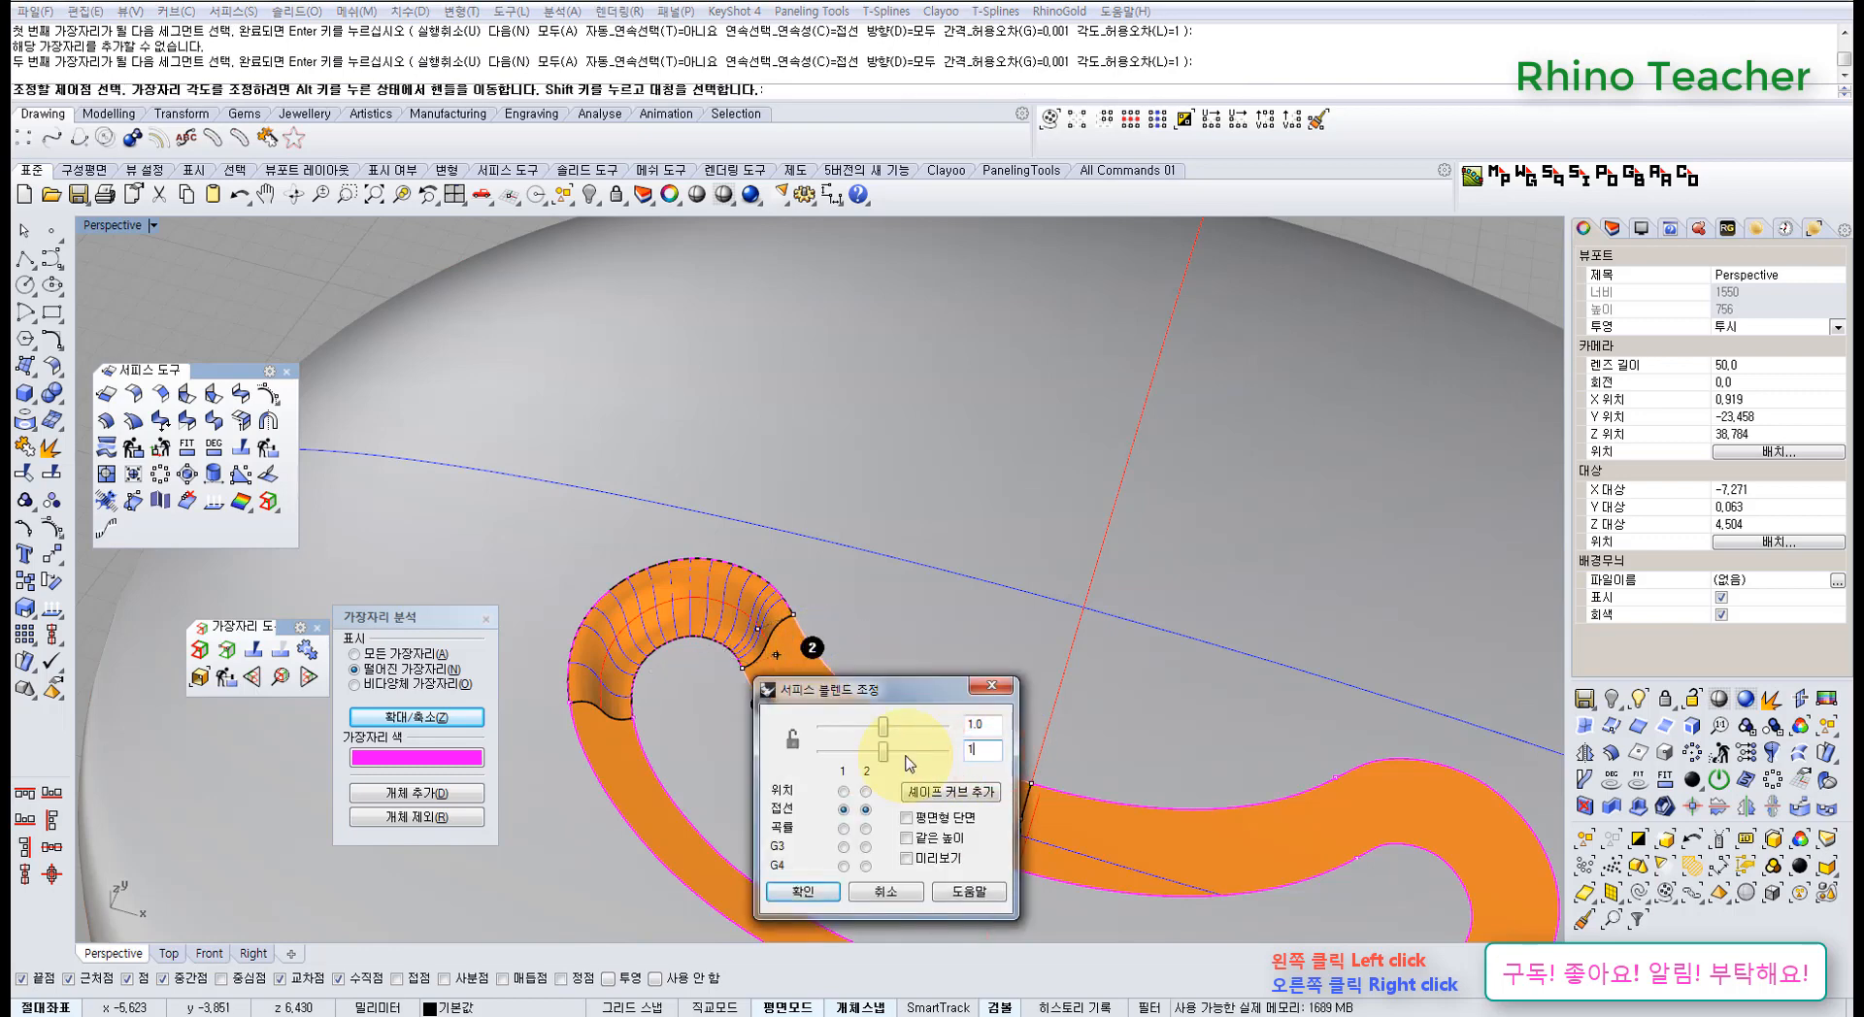
left_click(802, 892)
- Blend the inner and outer edges along the gap's long convex lower side with tangency and bulge values of 1.0
right_click_drag(730, 772, 802, 727)
scroll(828, 648, "down", 10)
right_click_drag(828, 646, 828, 664)
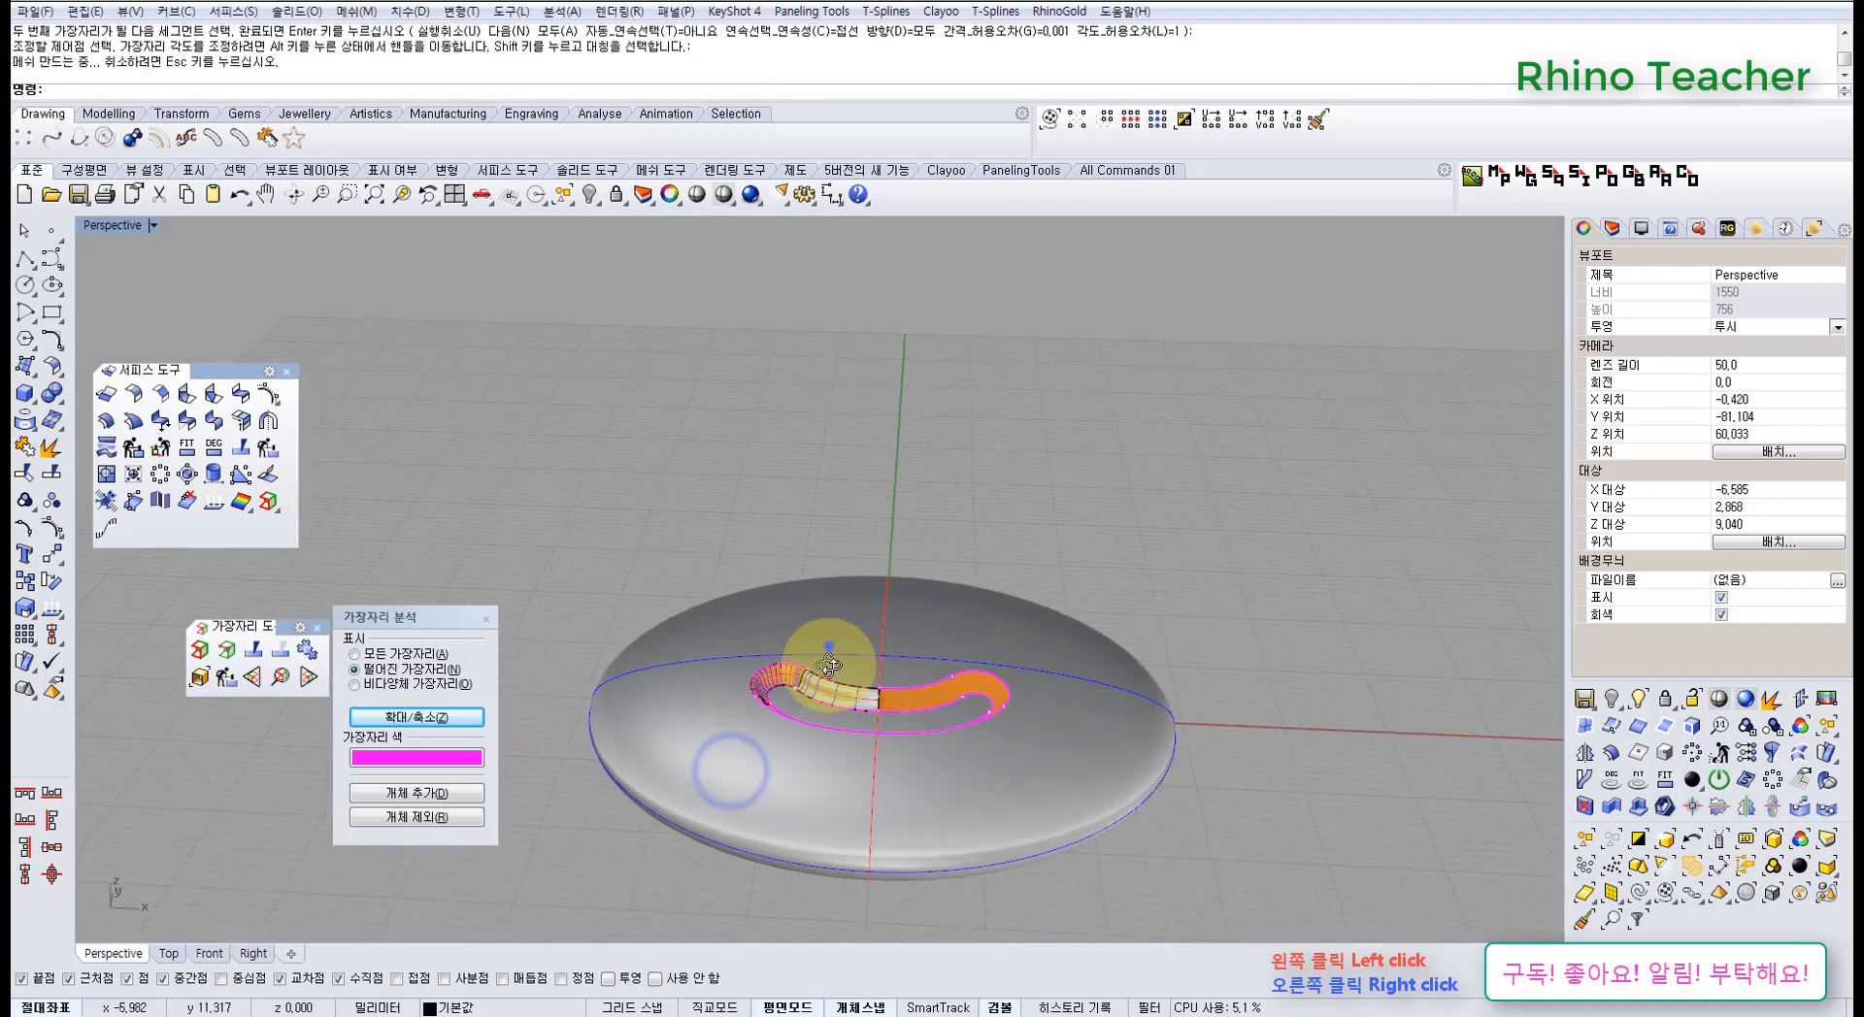
scroll(828, 664, "up", 5)
right_click(776, 662)
left_click(730, 672)
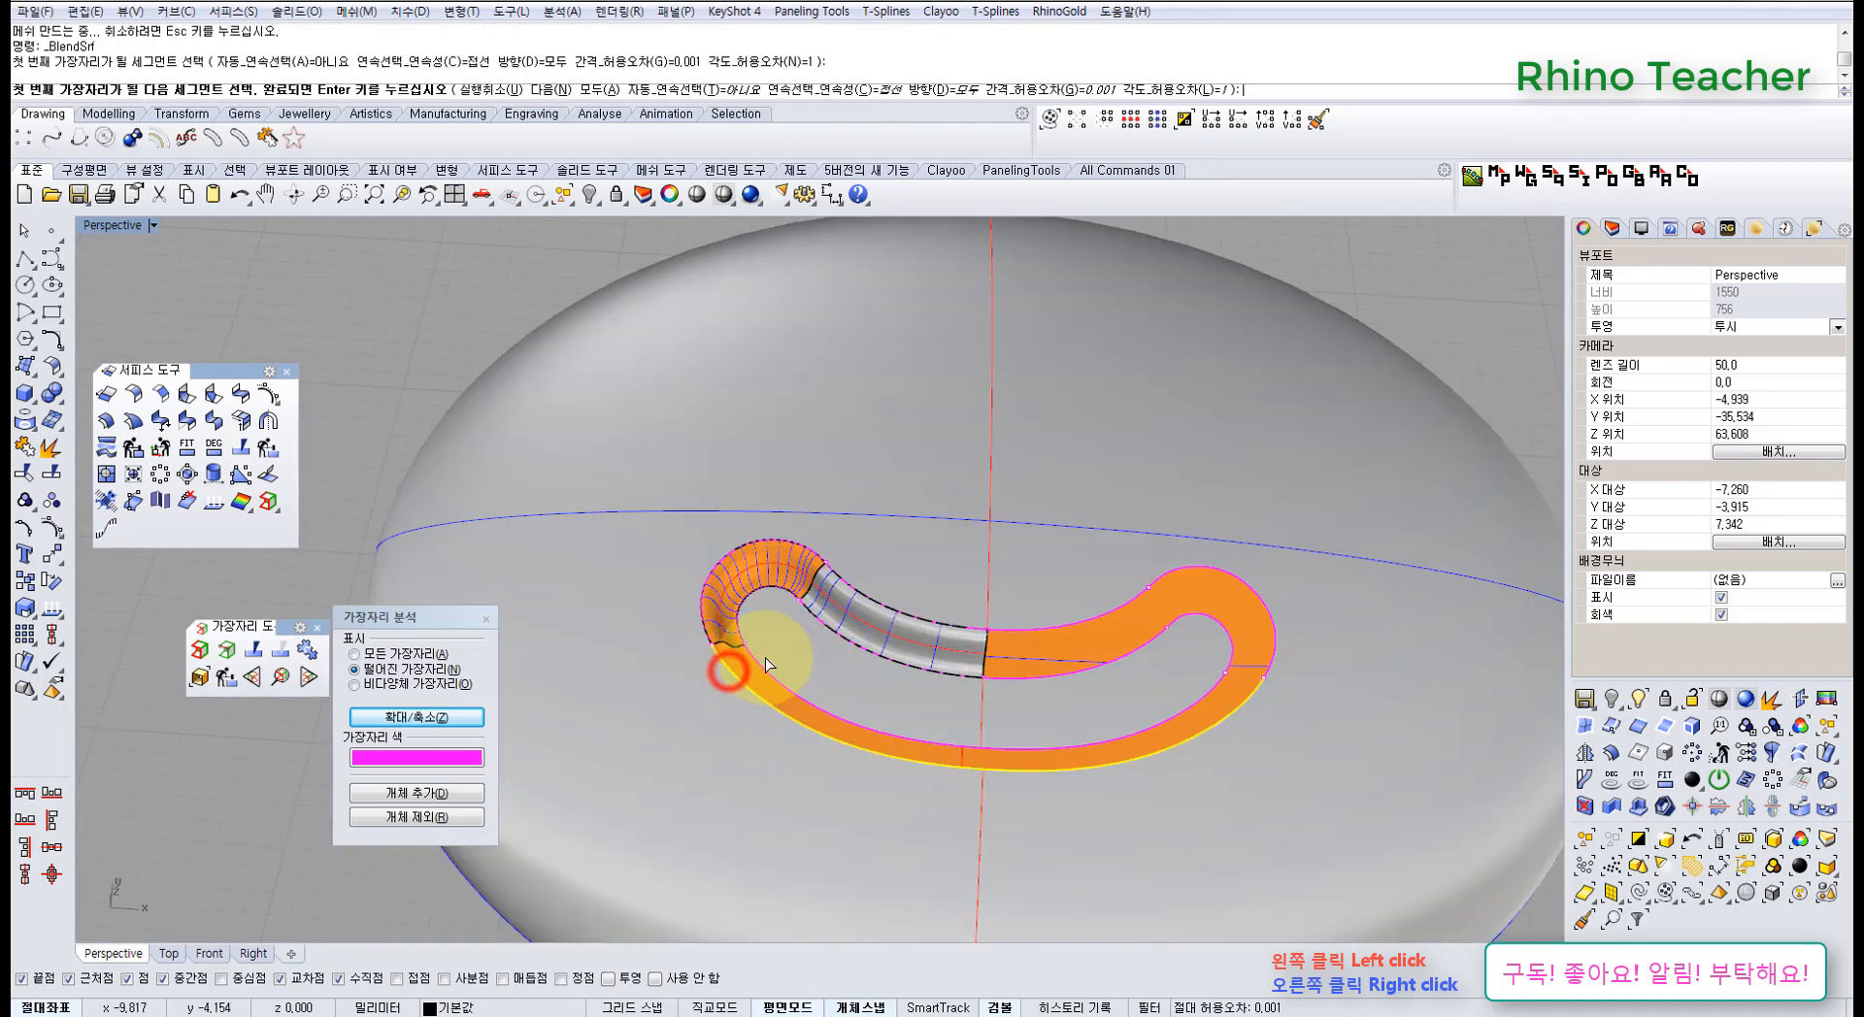
left_click(757, 664)
right_click(759, 666)
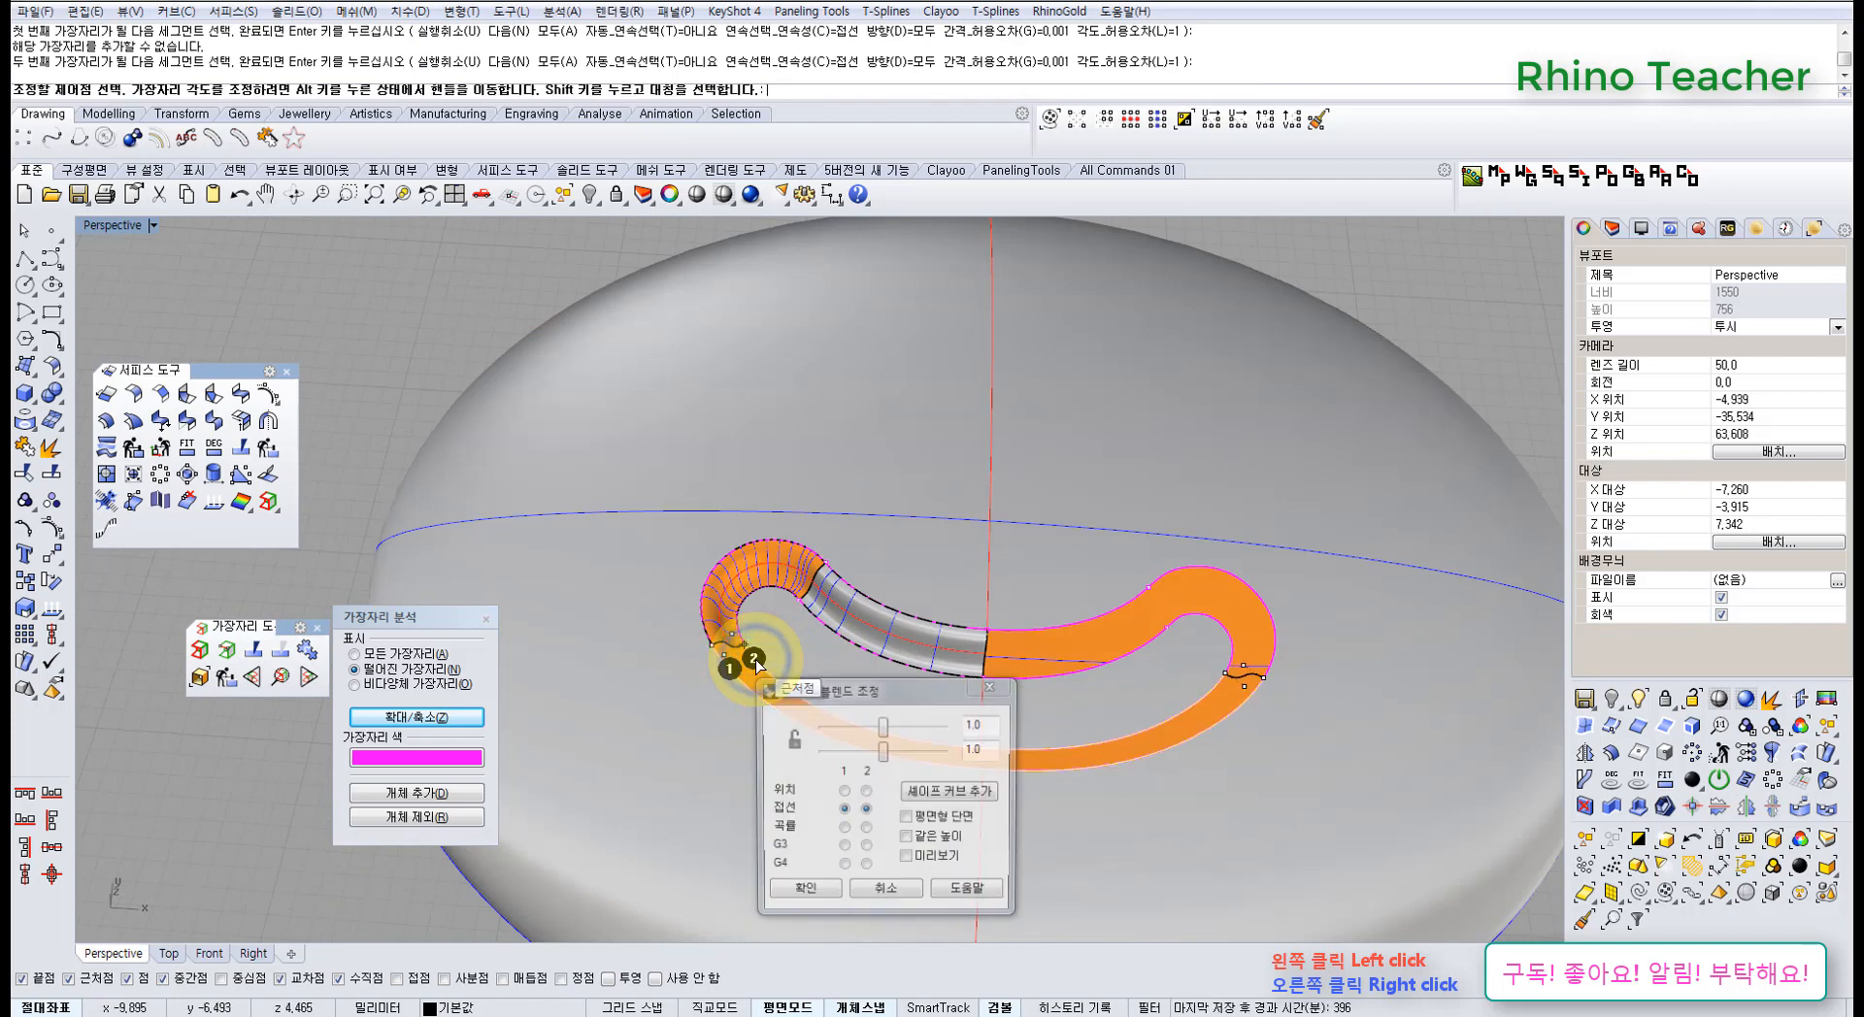
left_click(815, 890)
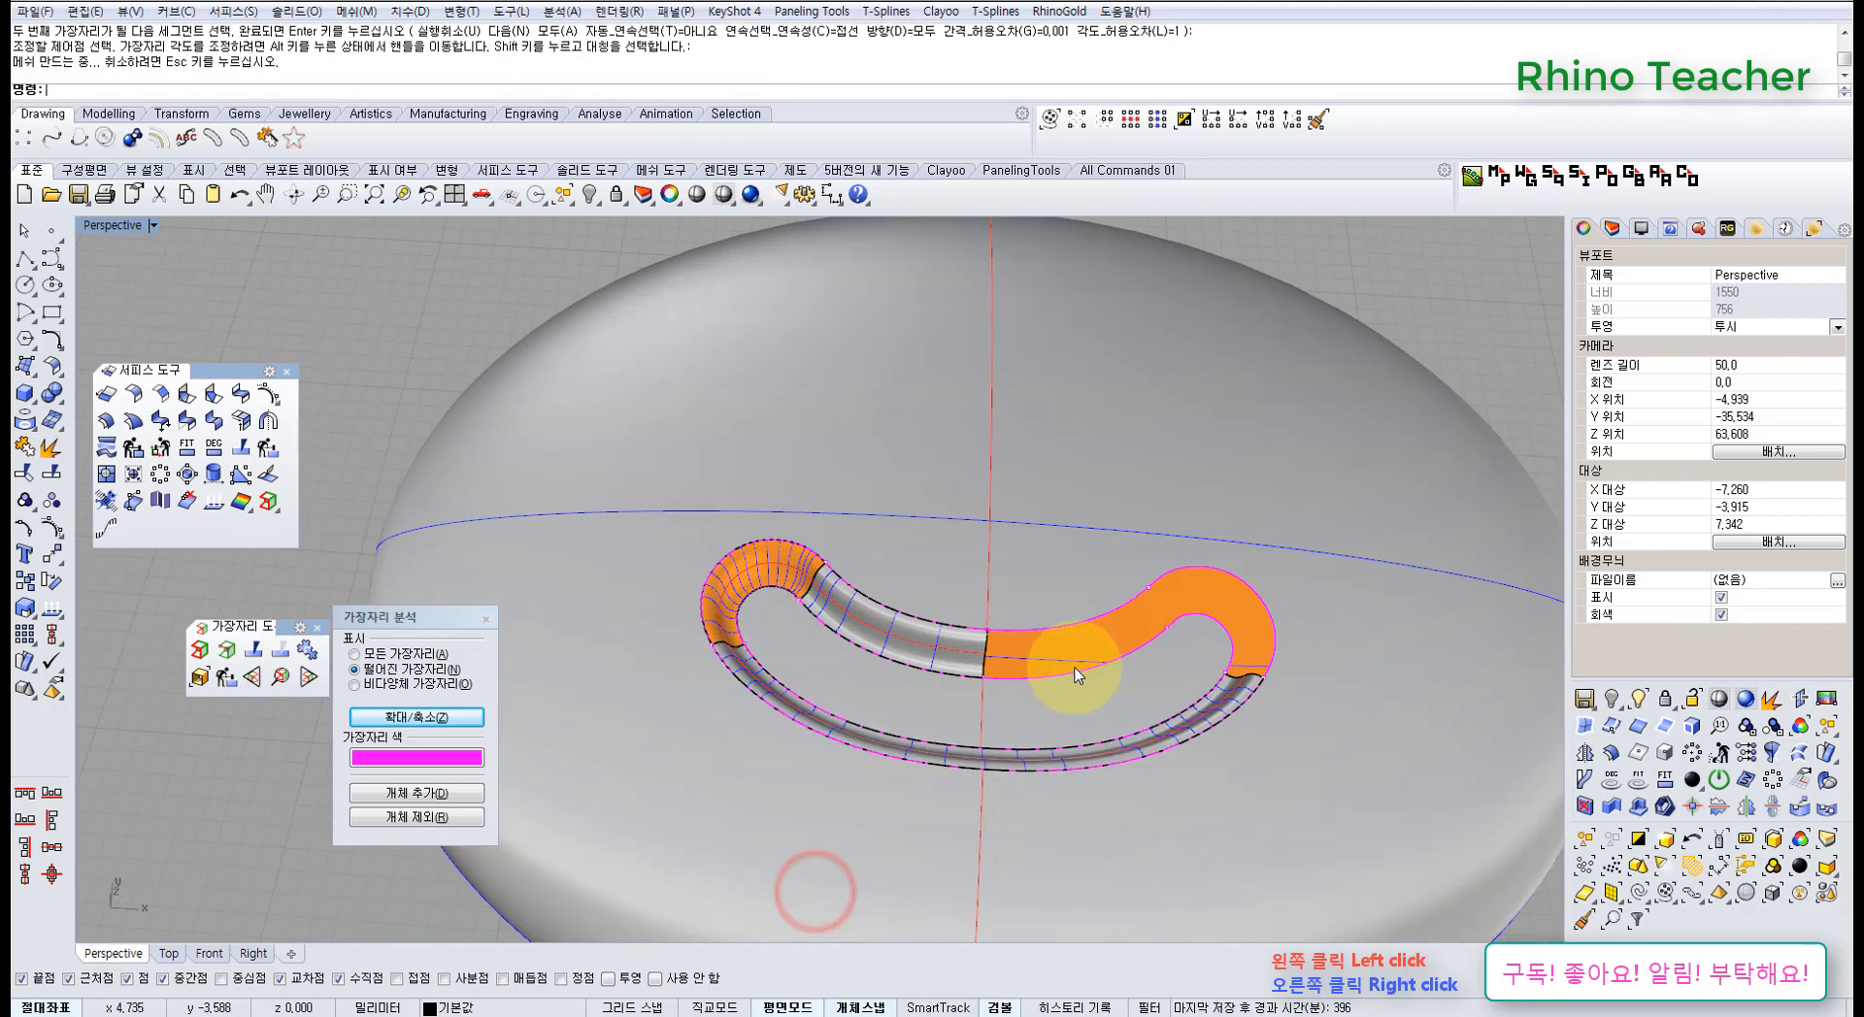
- Blend the inner and outer edges along the right half of the gap's concave upper side
right_click(1072, 670)
left_click(1022, 672)
left_click(1017, 629)
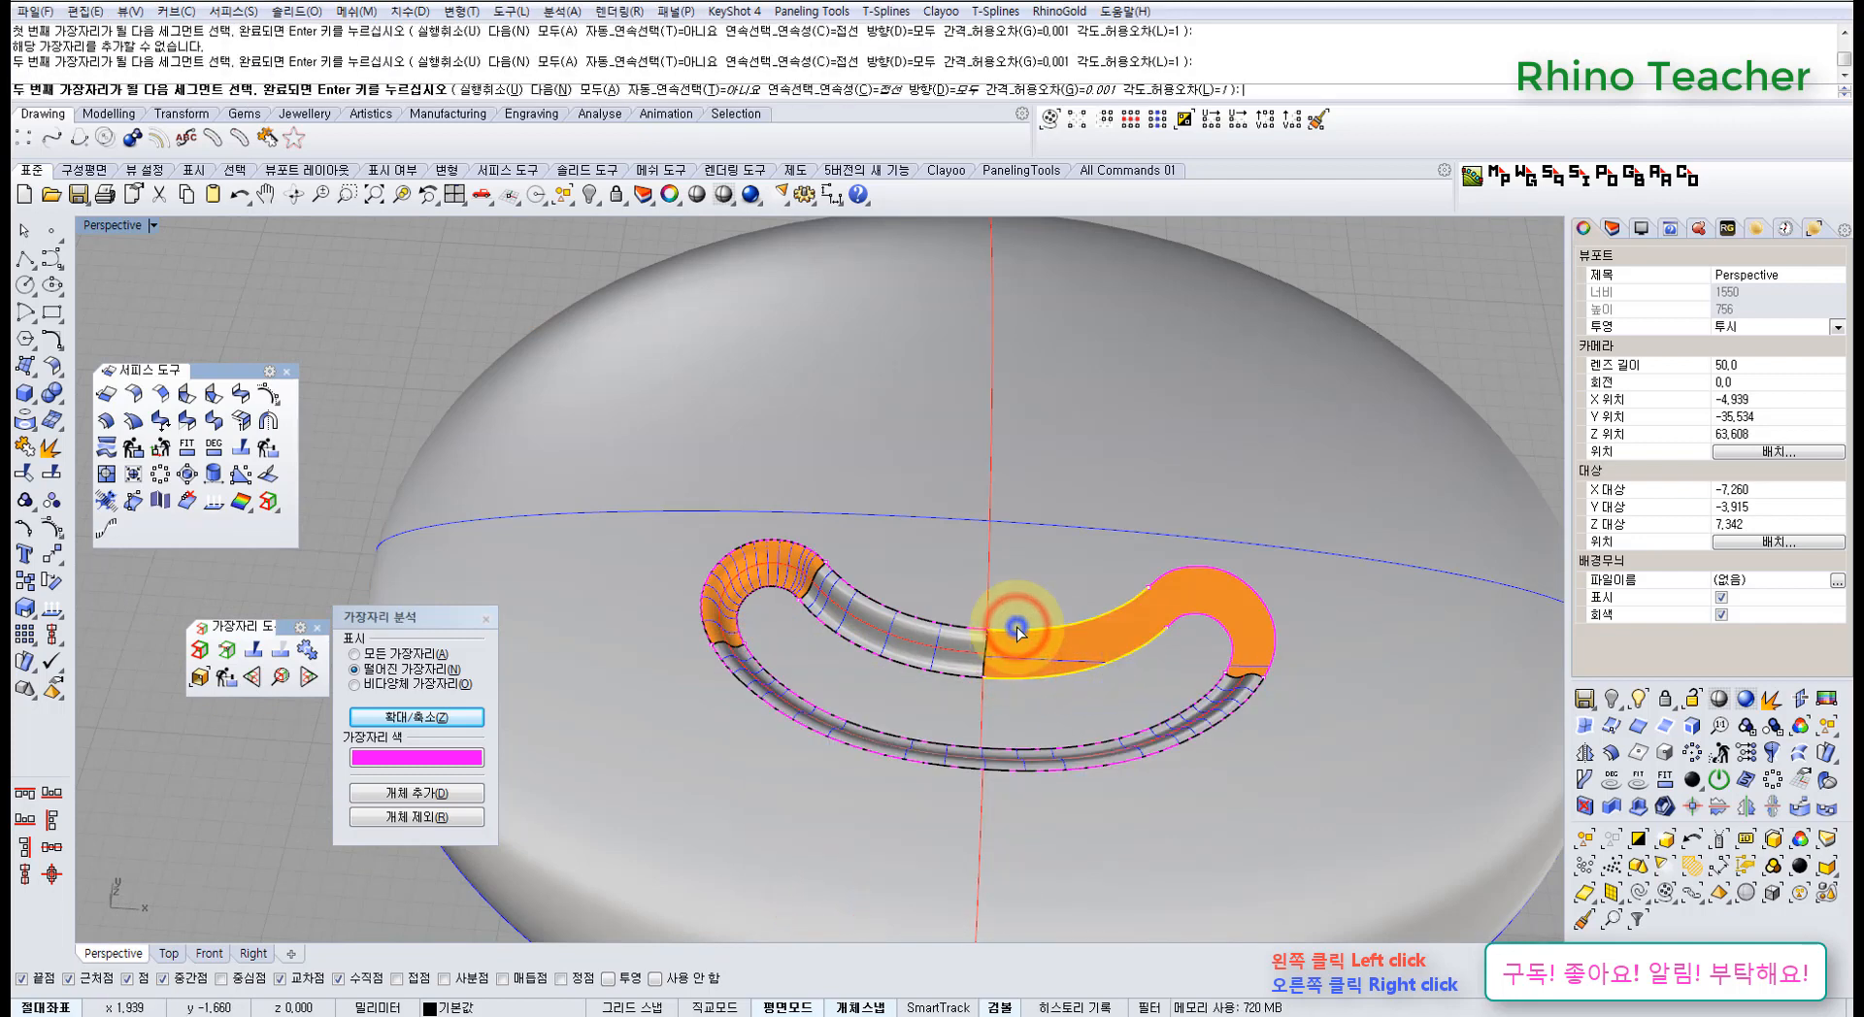
right_click(1017, 629)
right_click(1017, 630)
- Blend the edges around the bean's right rounded end with tangency and bulge values of 1.0, closing the gap
right_click(1164, 583)
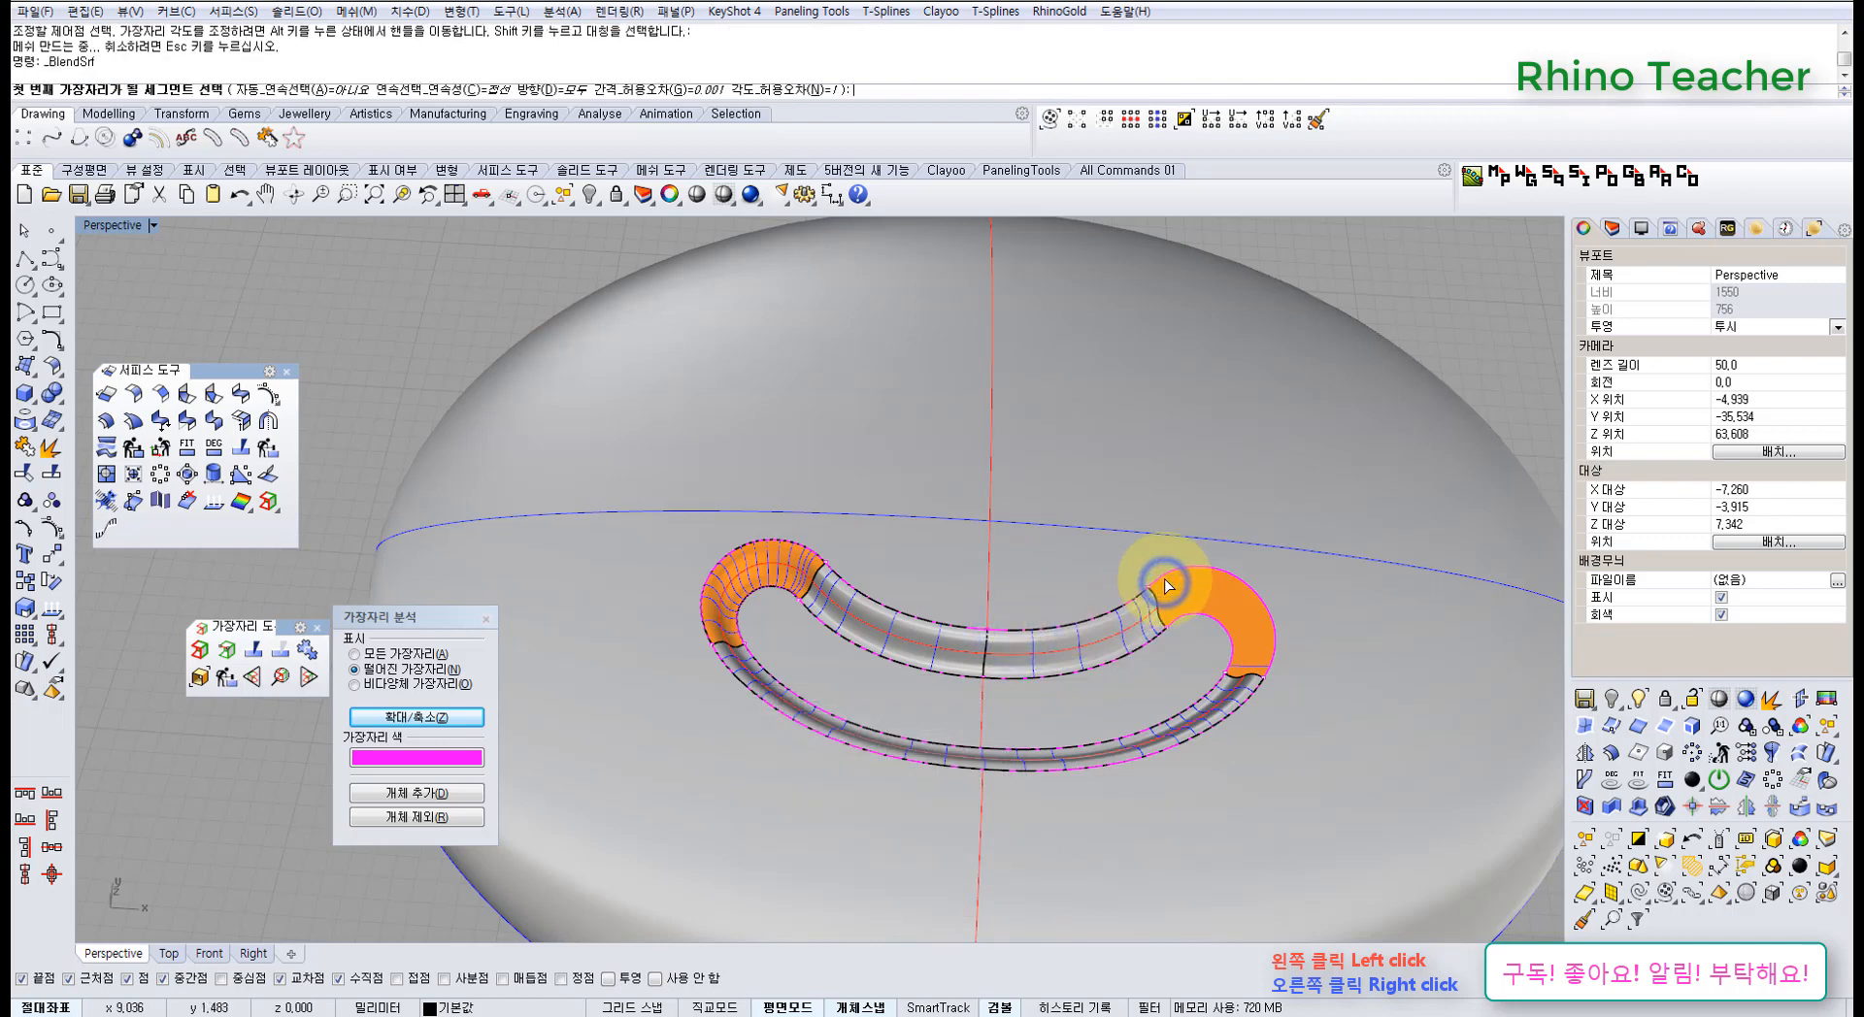
left_click(1164, 578)
left_click(1181, 617)
right_click(1180, 618)
left_click(1180, 617)
right_click(1180, 618)
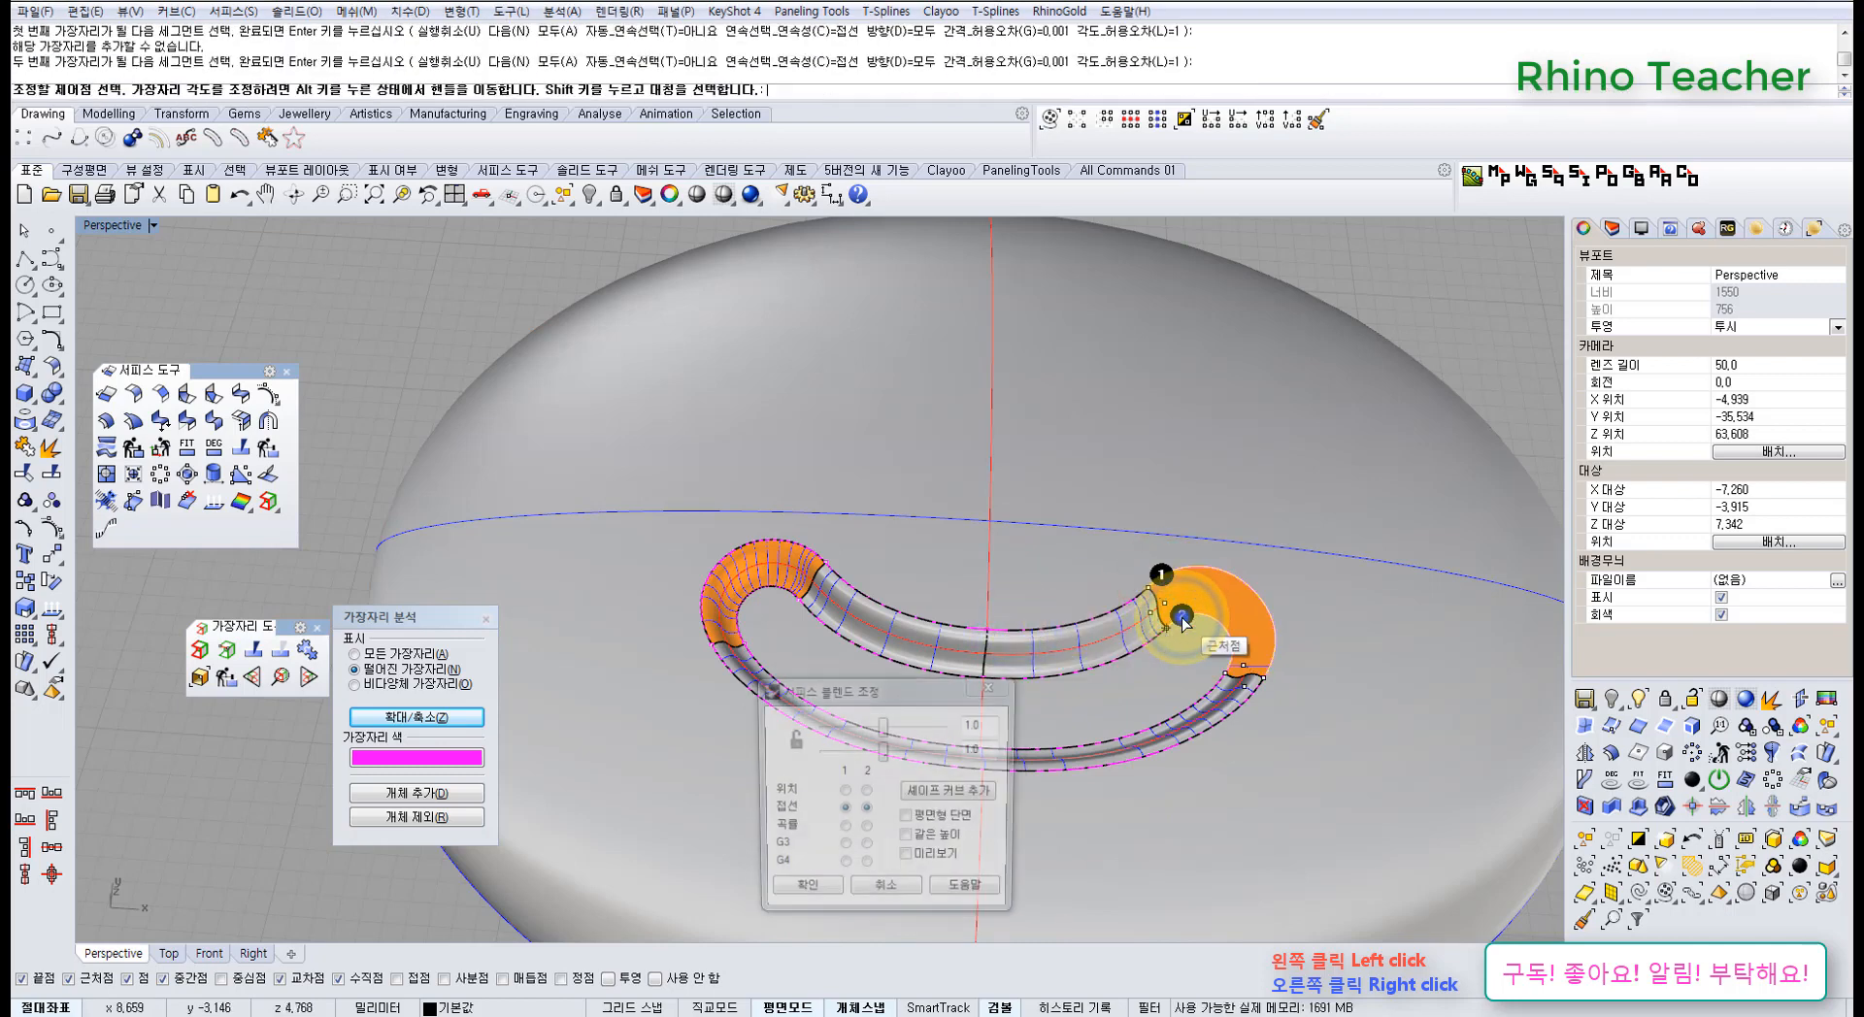
right_click(1181, 617)
- Join the rounded body, the inner bean-shaped surface and all the blend surfaces into one polysurface
right_click_drag(1206, 641, 1019, 579, "shift")
scroll(891, 707, "up", 7)
scroll(837, 569, "down", 9)
scroll(1019, 579, "down", 2)
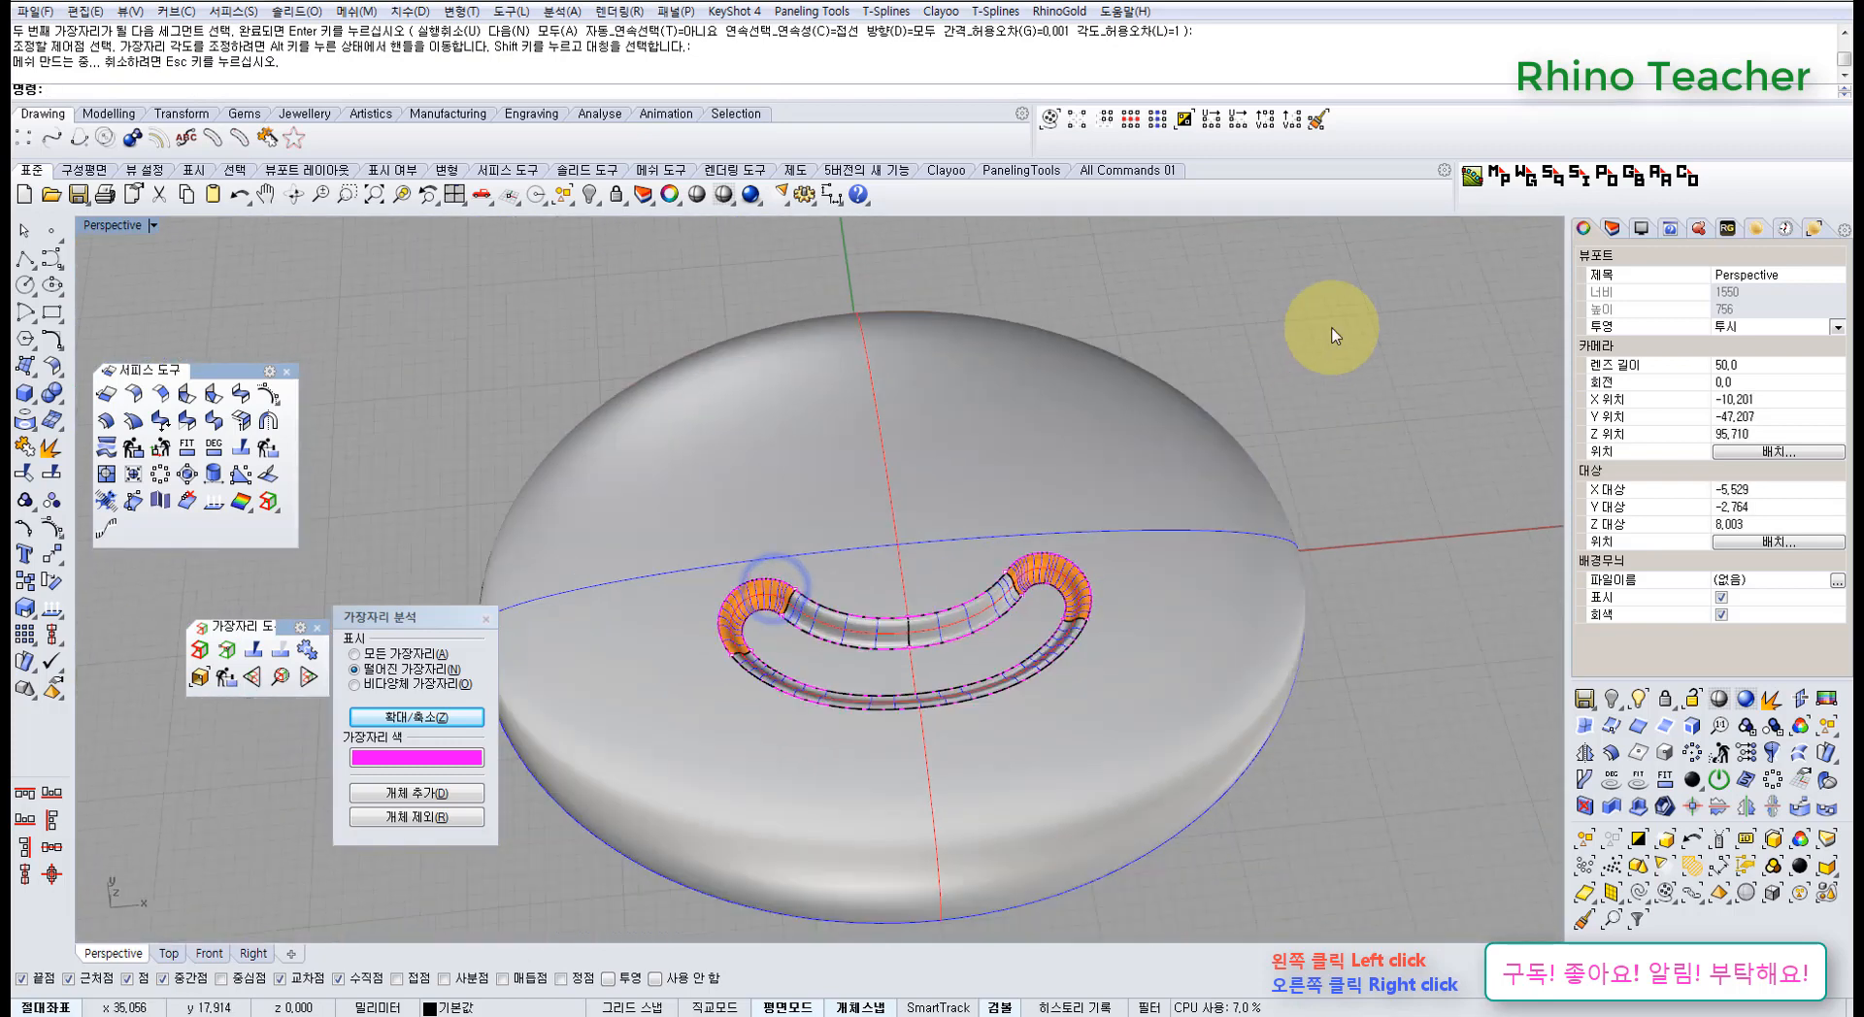
left_click_drag(1302, 342, 669, 854)
key("ctrl+j")
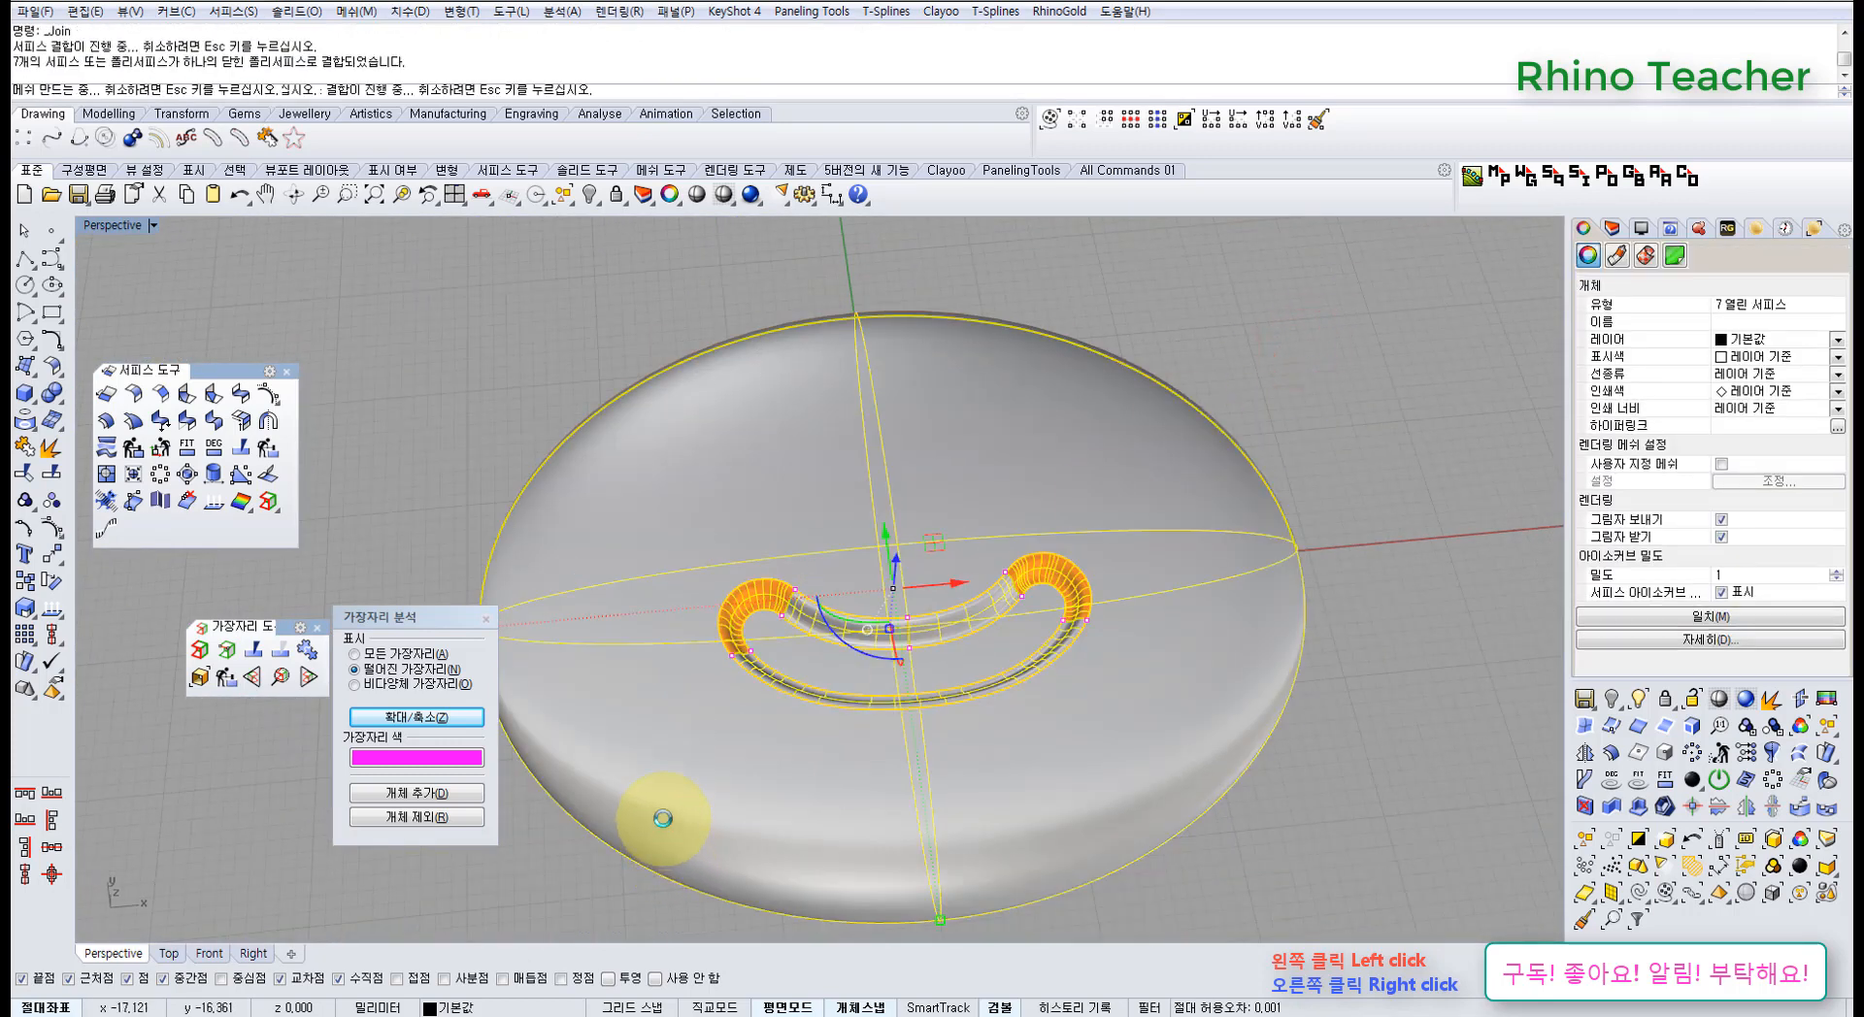
- Shade the view to examine the joined body and its bean-shaped groove
left_click(695, 197)
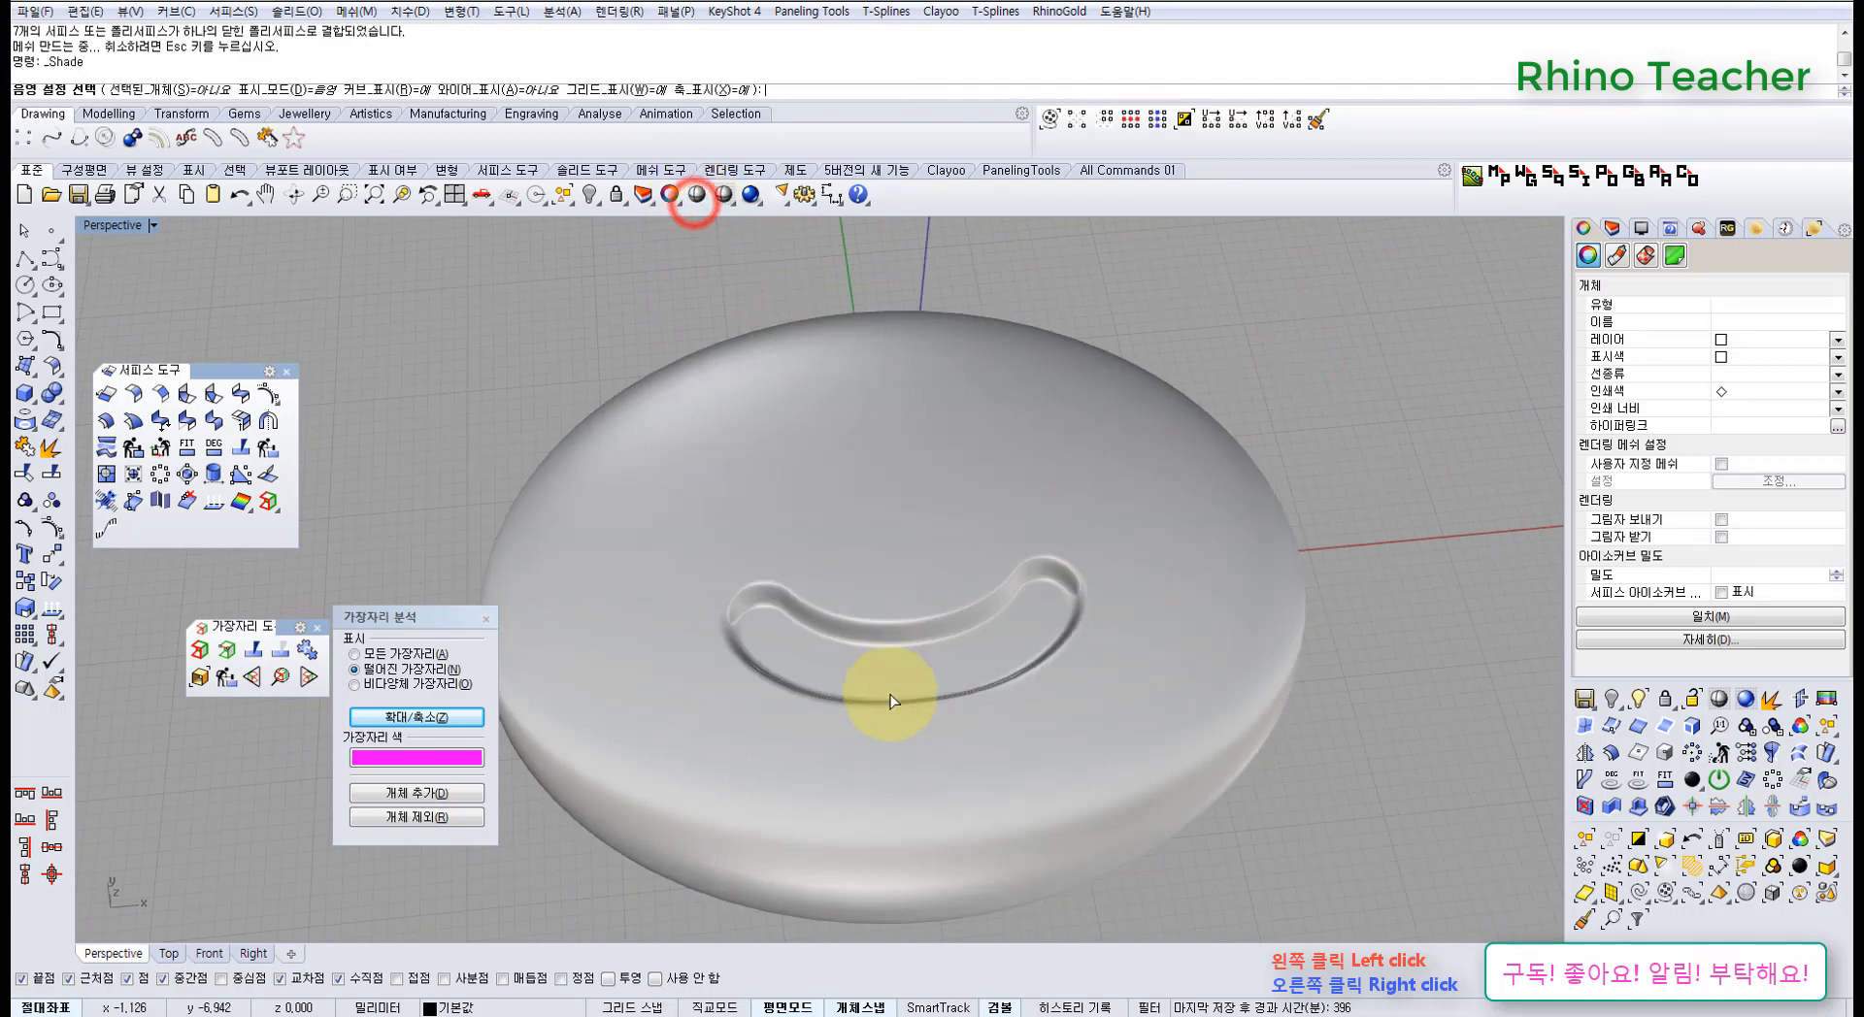
scroll(879, 608, "up", 4)
right_click_drag(878, 609, 857, 658)
key("ctrl+z")
key("Escape")
- Undo the join and the blends around the right rounded end and along the right half of the concave upper side
scroll(857, 658, "down", 5)
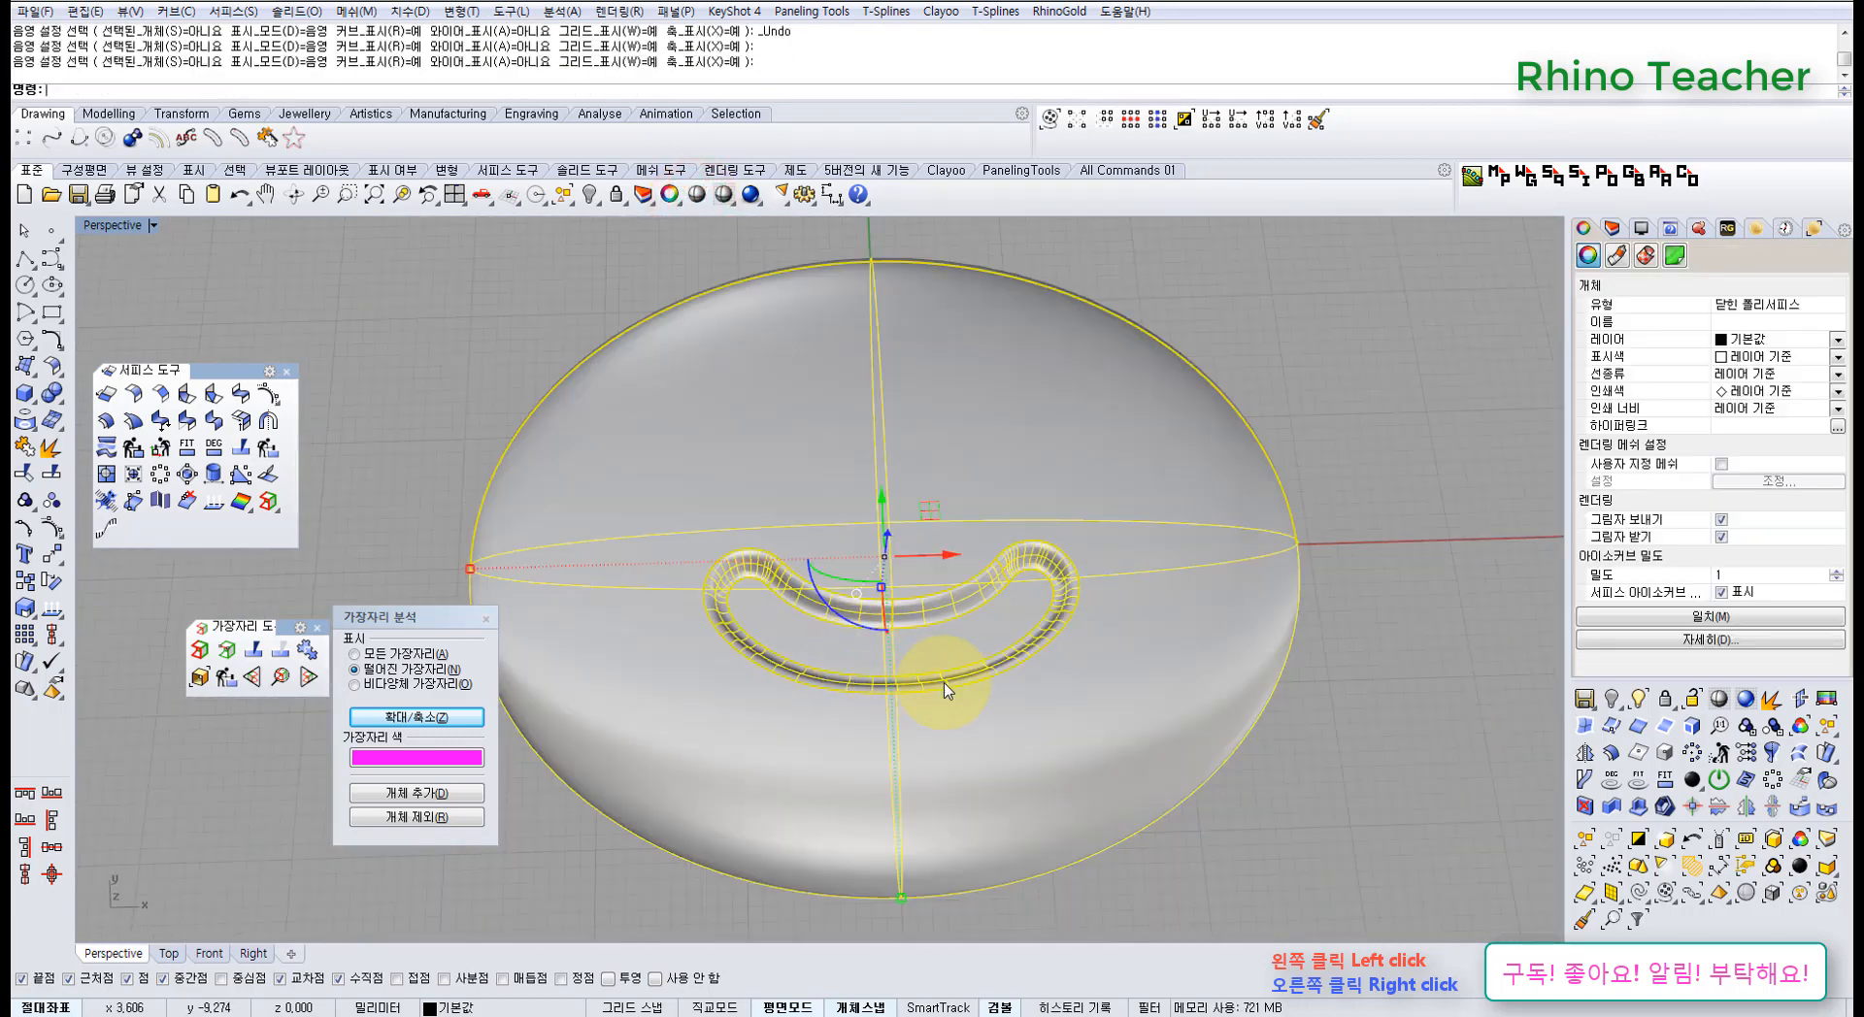
key("ctrl+z")
scroll(854, 632, "up", 3)
key("ctrl+z")
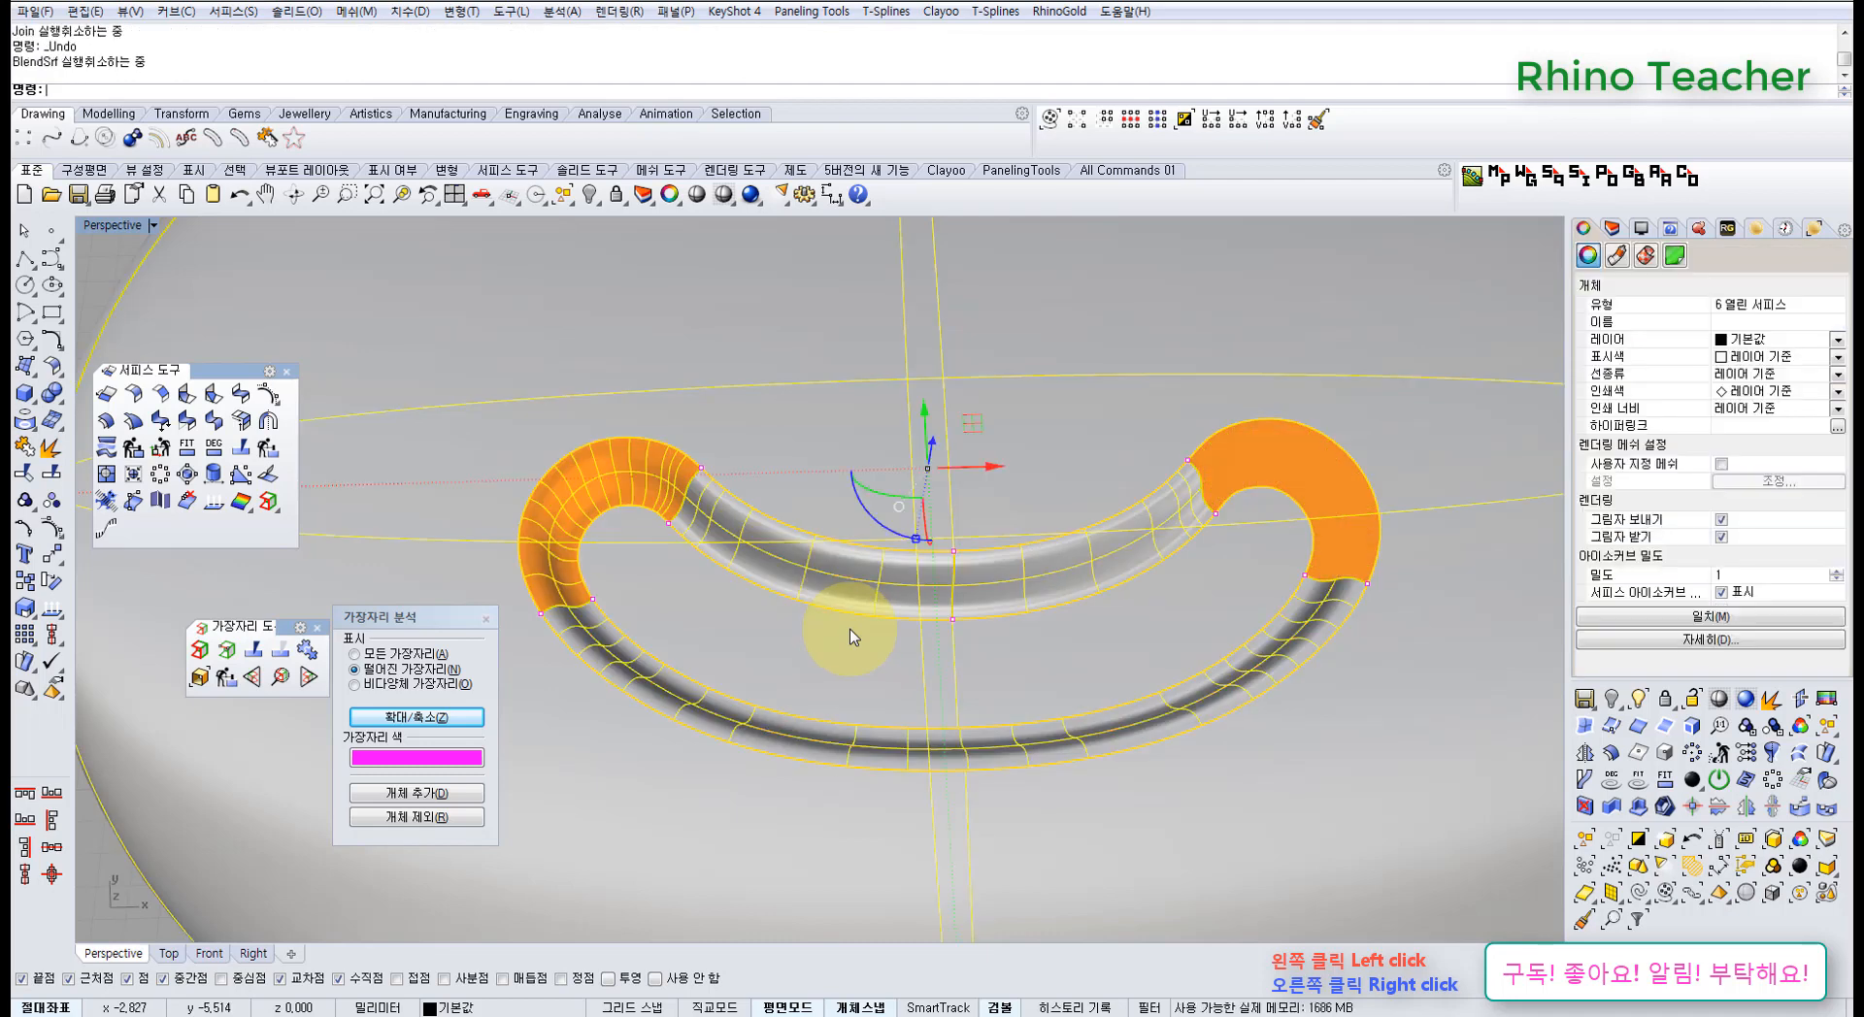
key("ctrl+z")
- Delete the blend surface around the bean's left rounded end
mouse_move(729, 664)
right_mouse_down()
mouse_move(733, 609)
mouse_move(690, 655)
right_mouse_up()
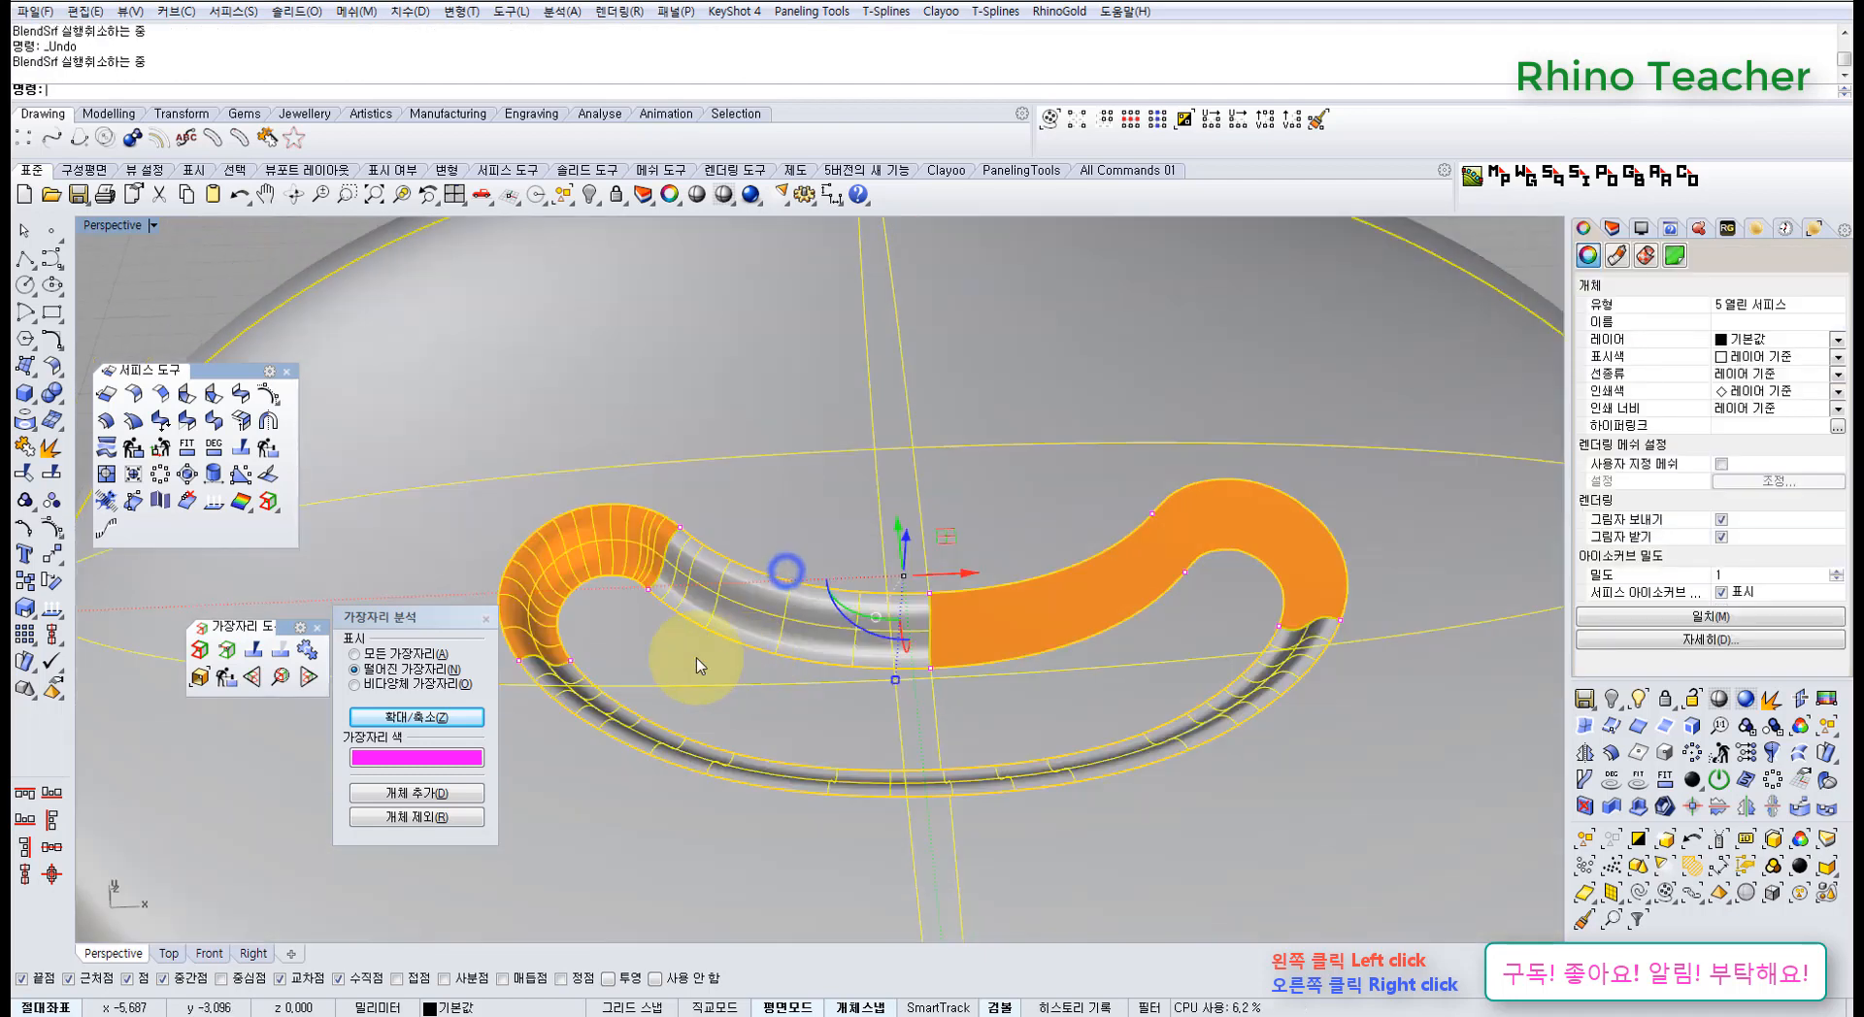
left_click(622, 551)
key("Delete")
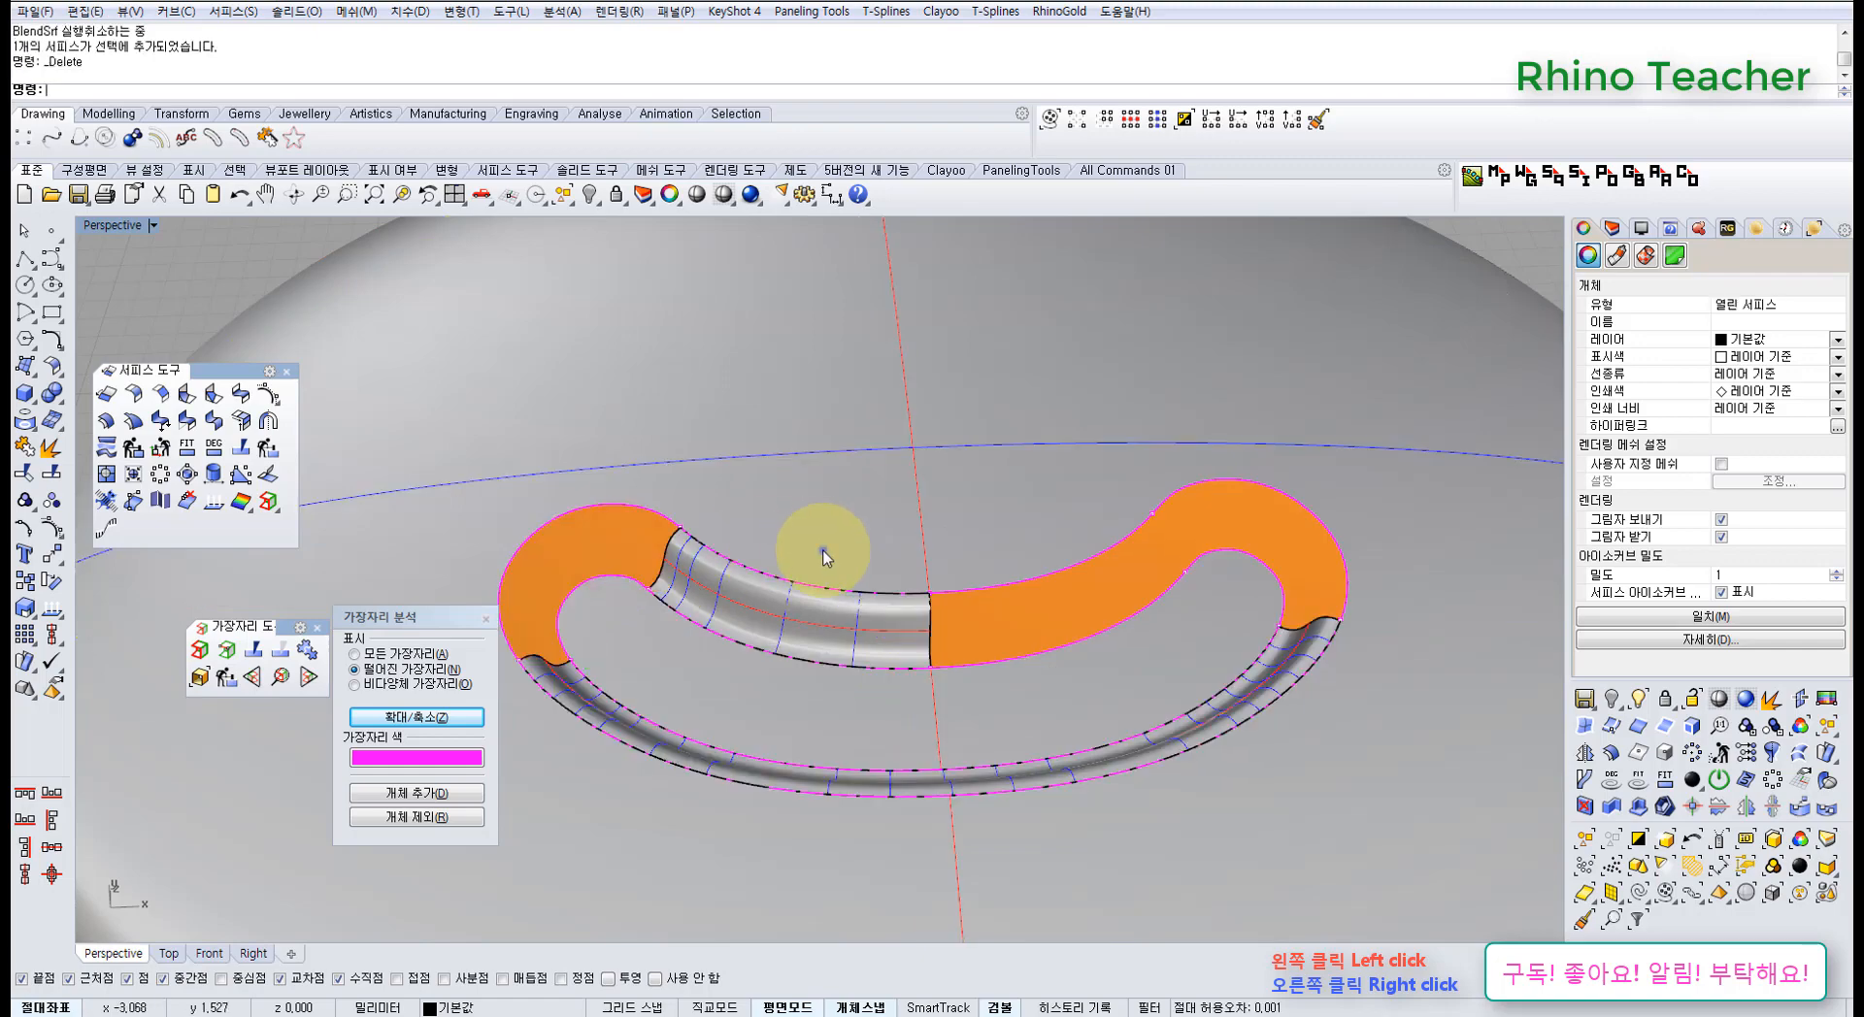
- Fill the left rounded end with a network surface from its four bounding edges, matching tangency on all sides
right_click_drag(823, 551, 716, 637)
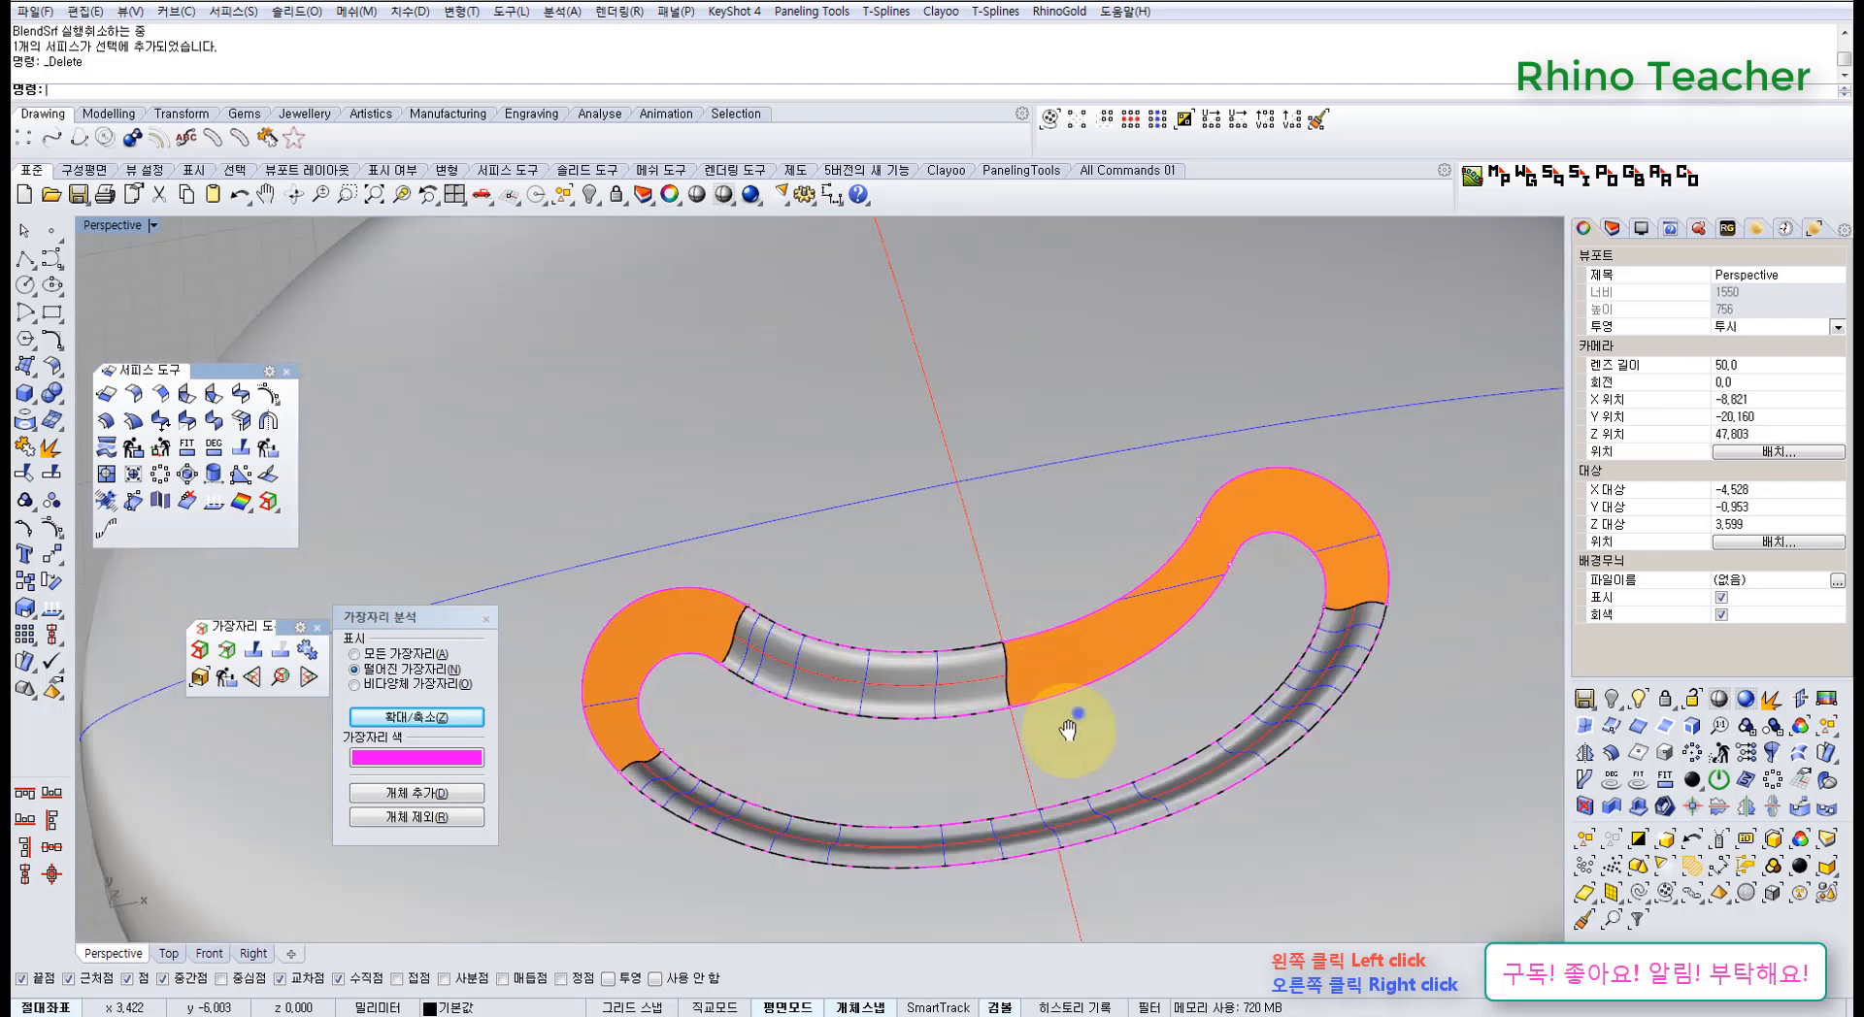
right_click_drag(1075, 718, 999, 728)
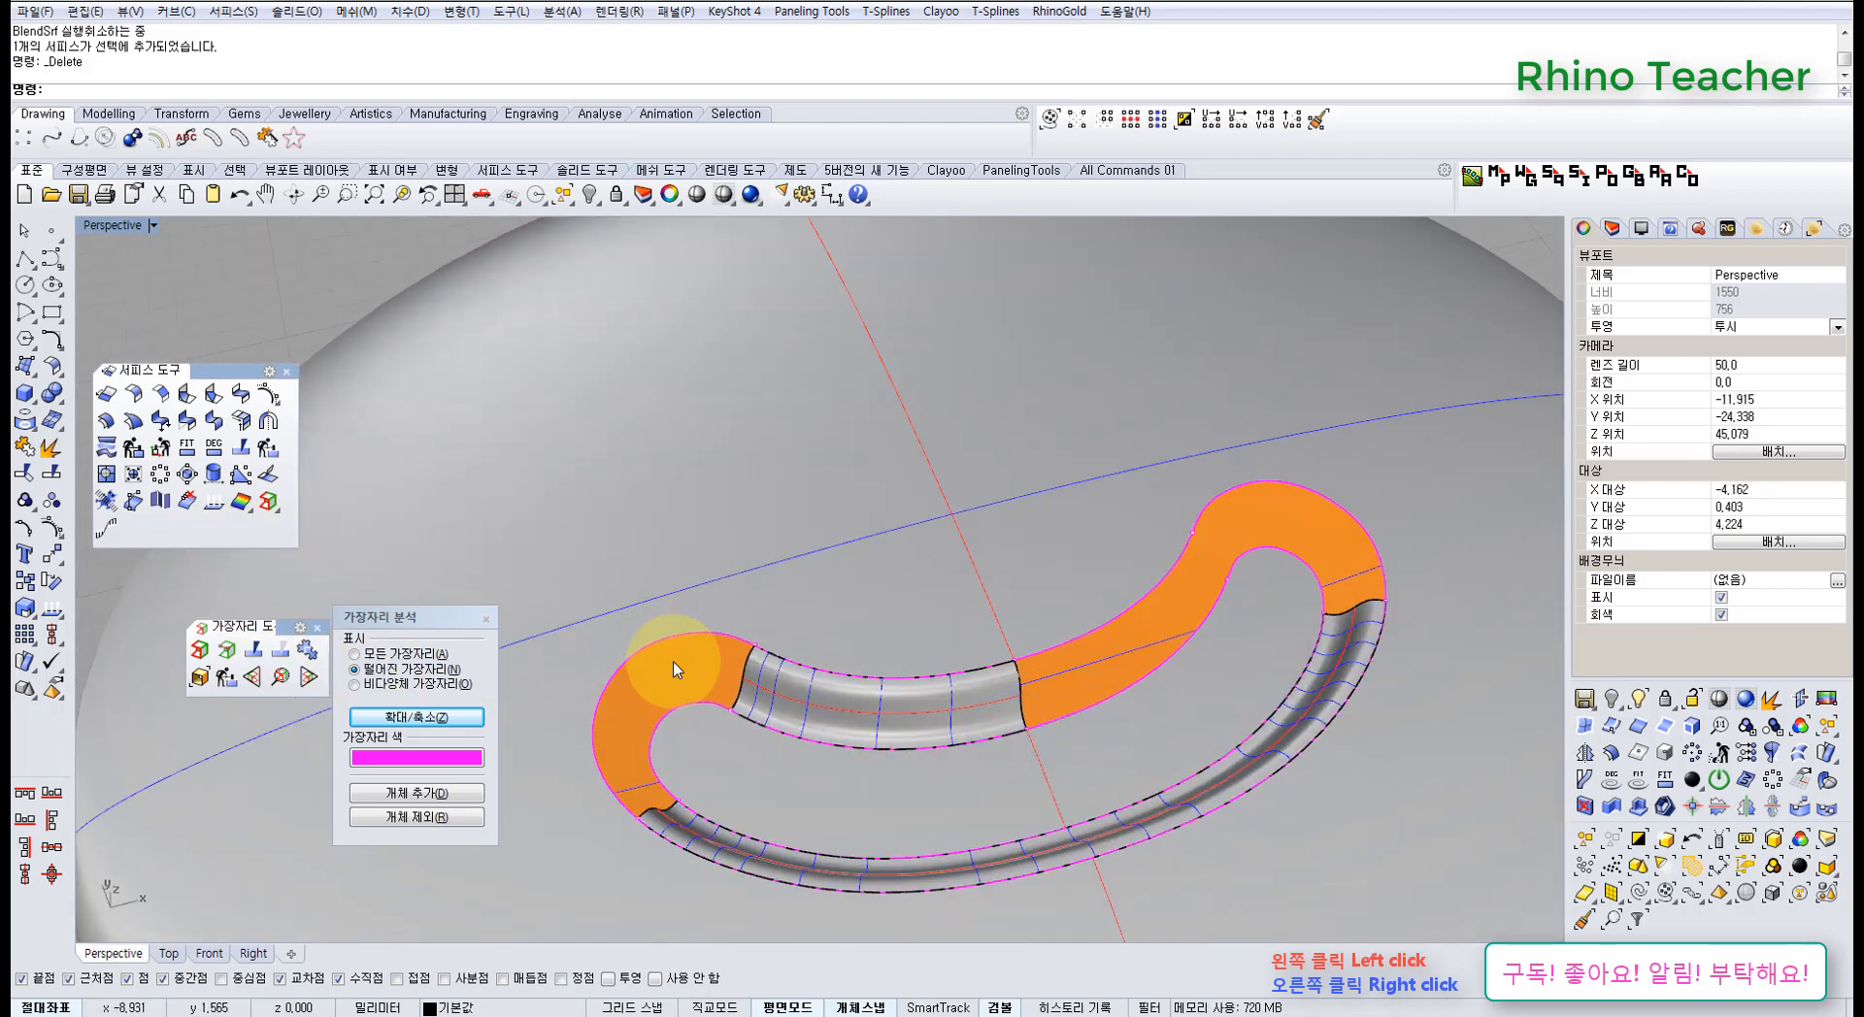
right_click_drag(716, 684, 728, 604, "shift")
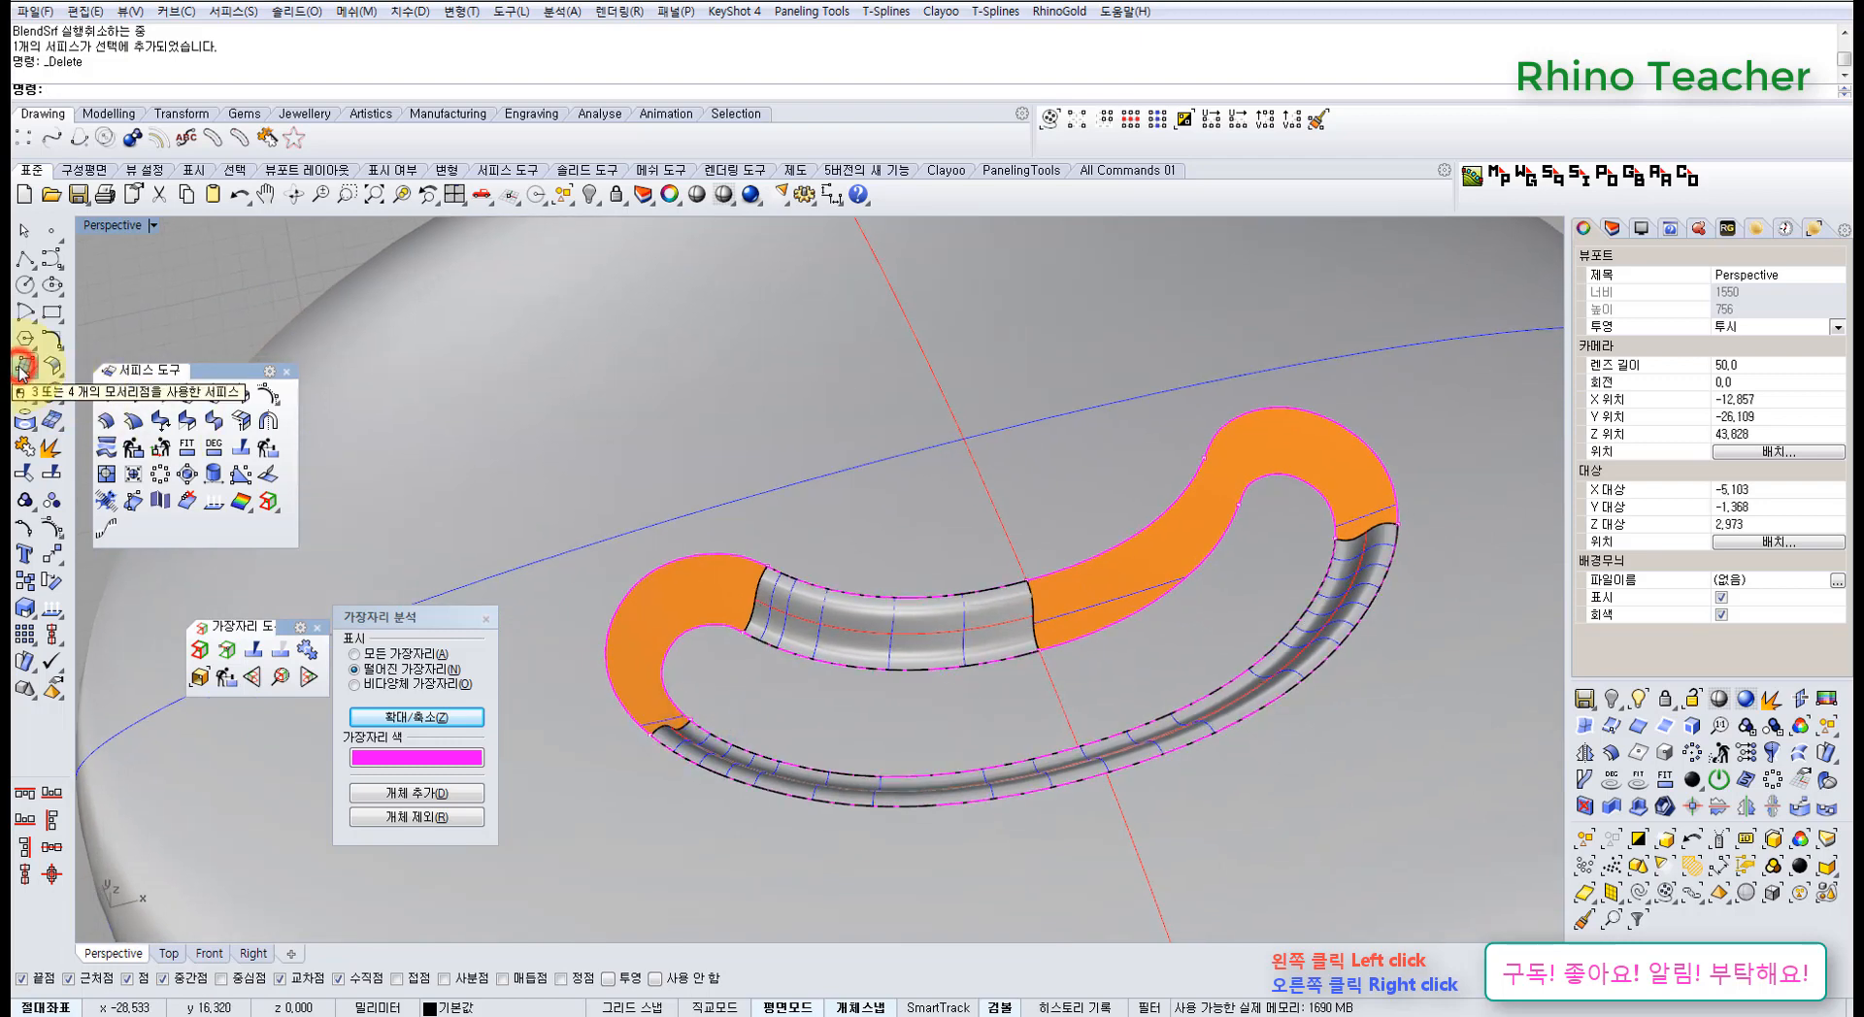
left_click(21, 370)
left_click_drag(100, 361, 379, 336)
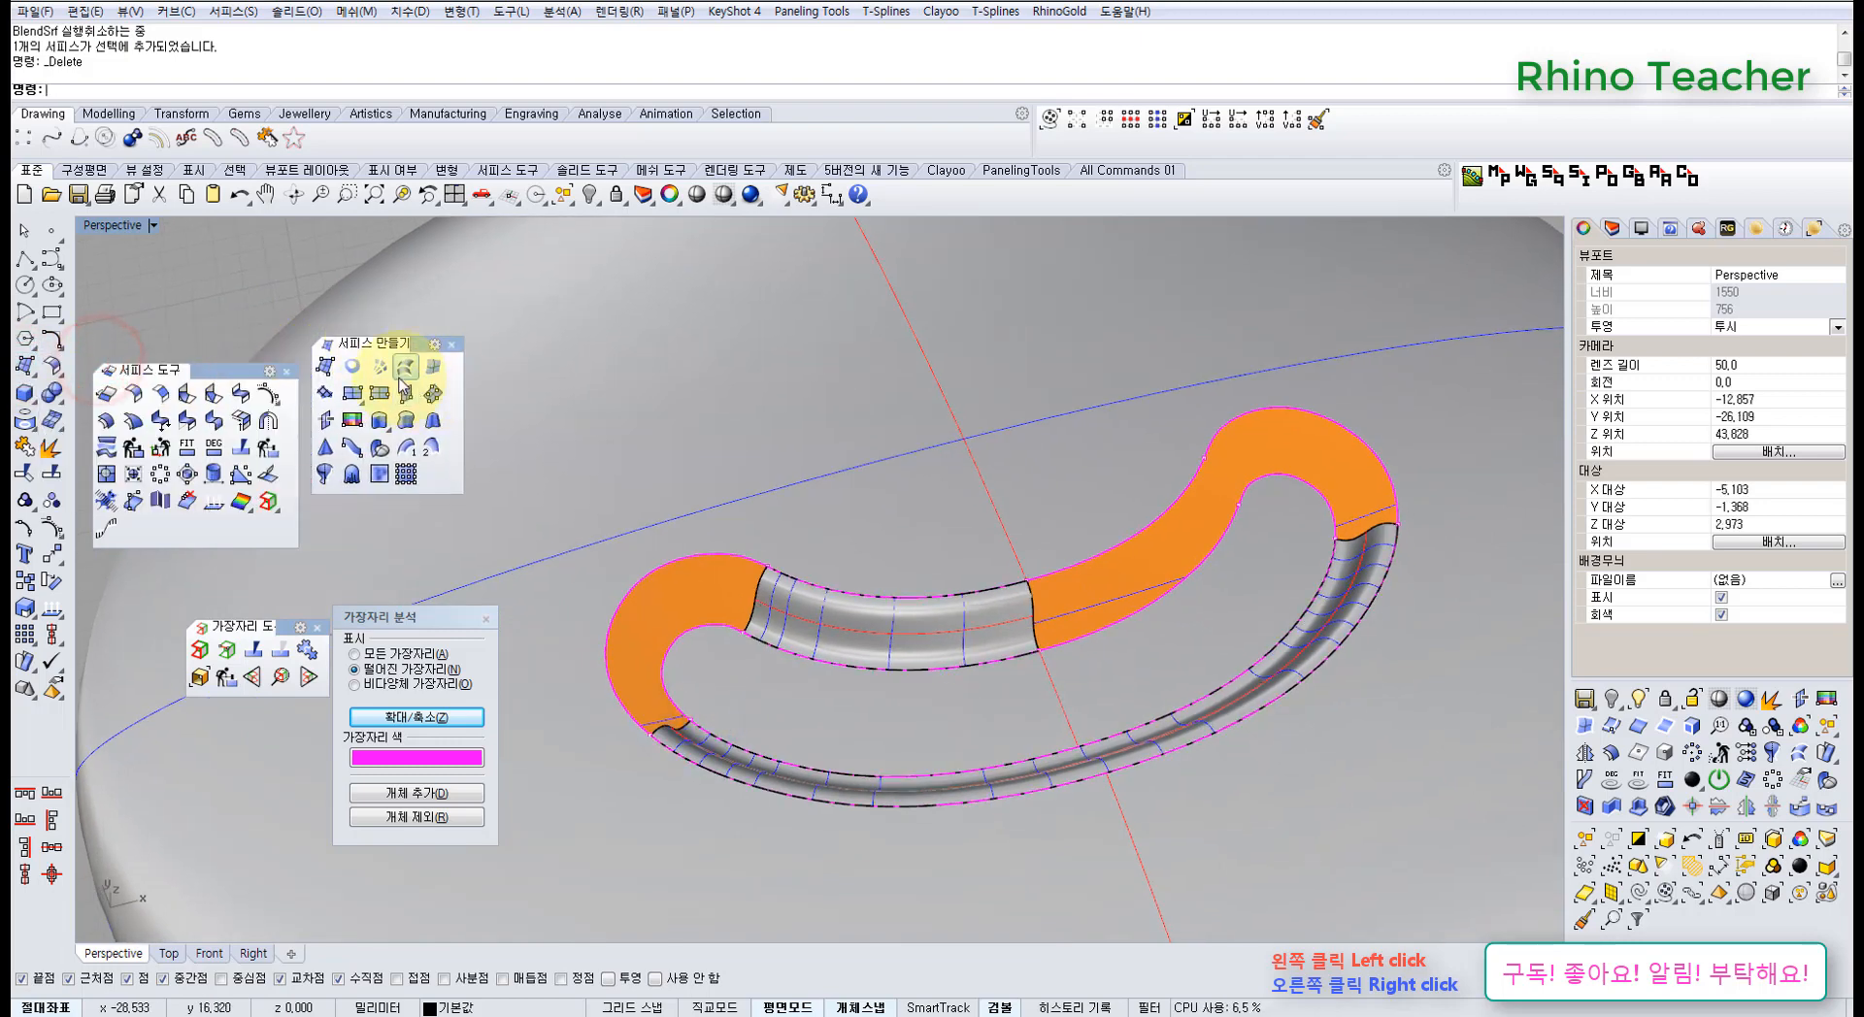
left_click(380, 367)
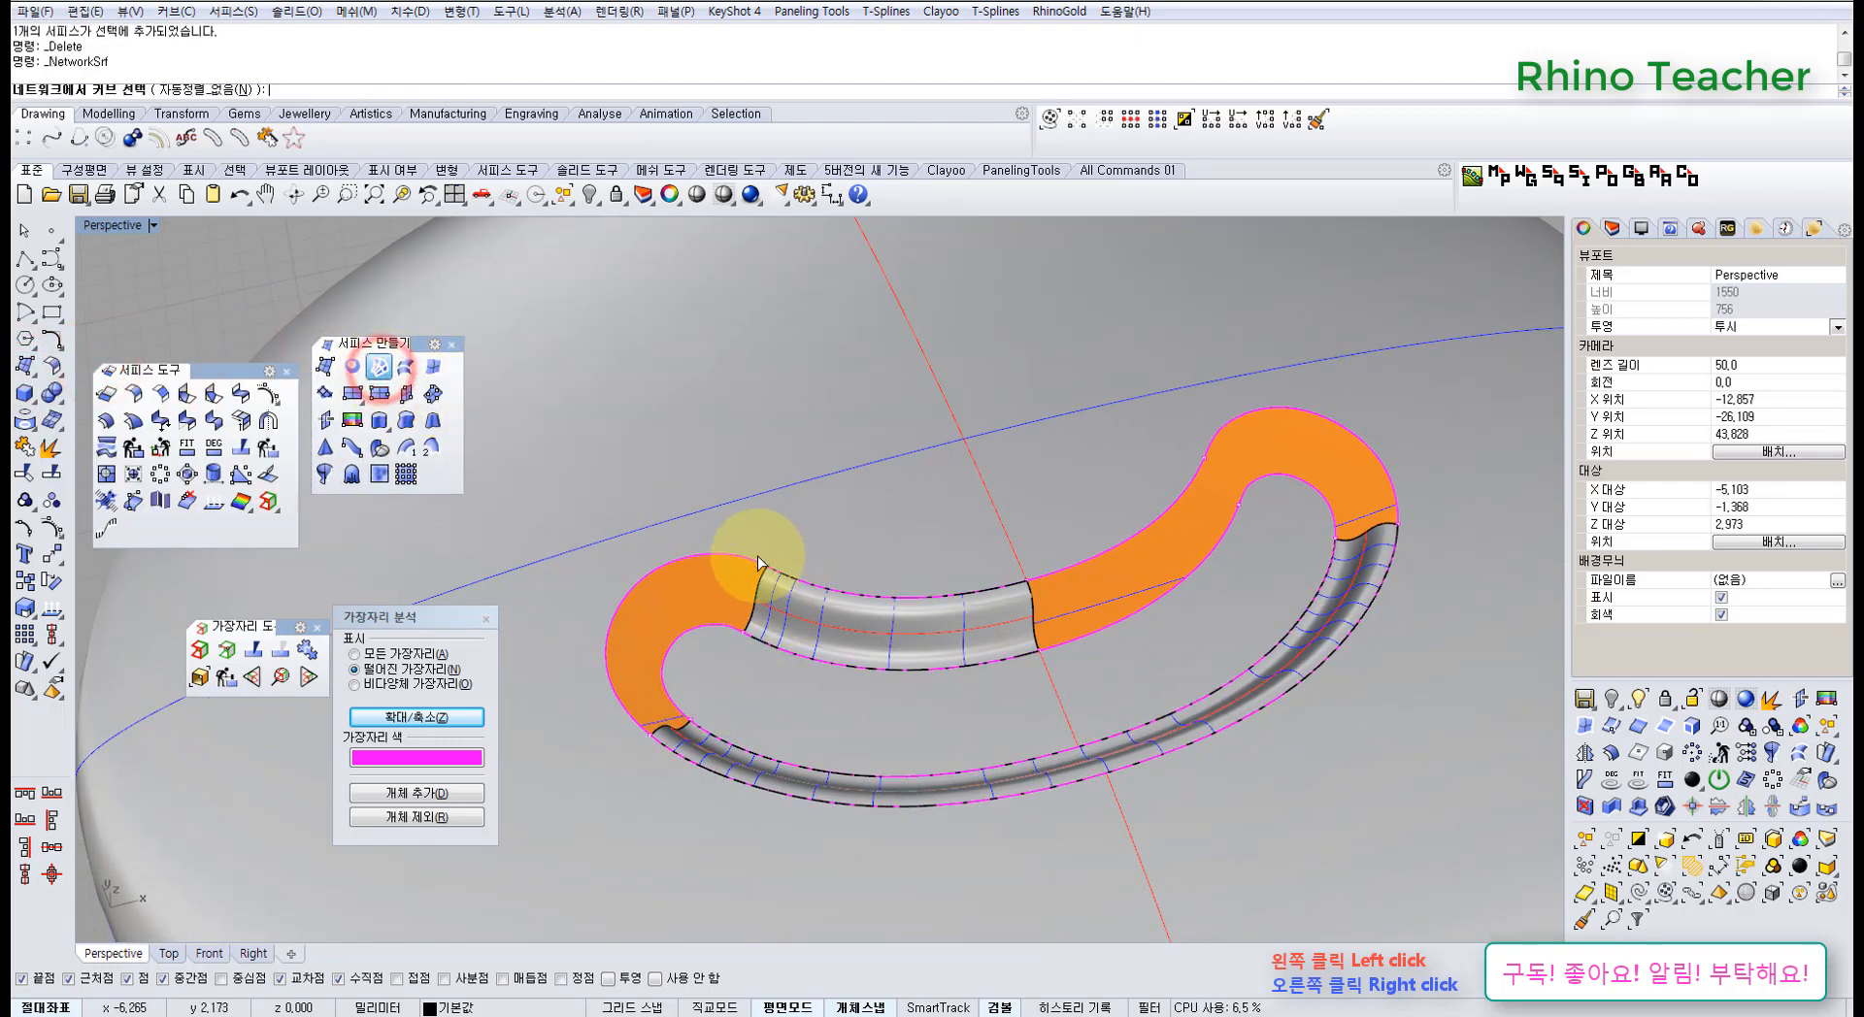
left_click(758, 563)
left_click(761, 580)
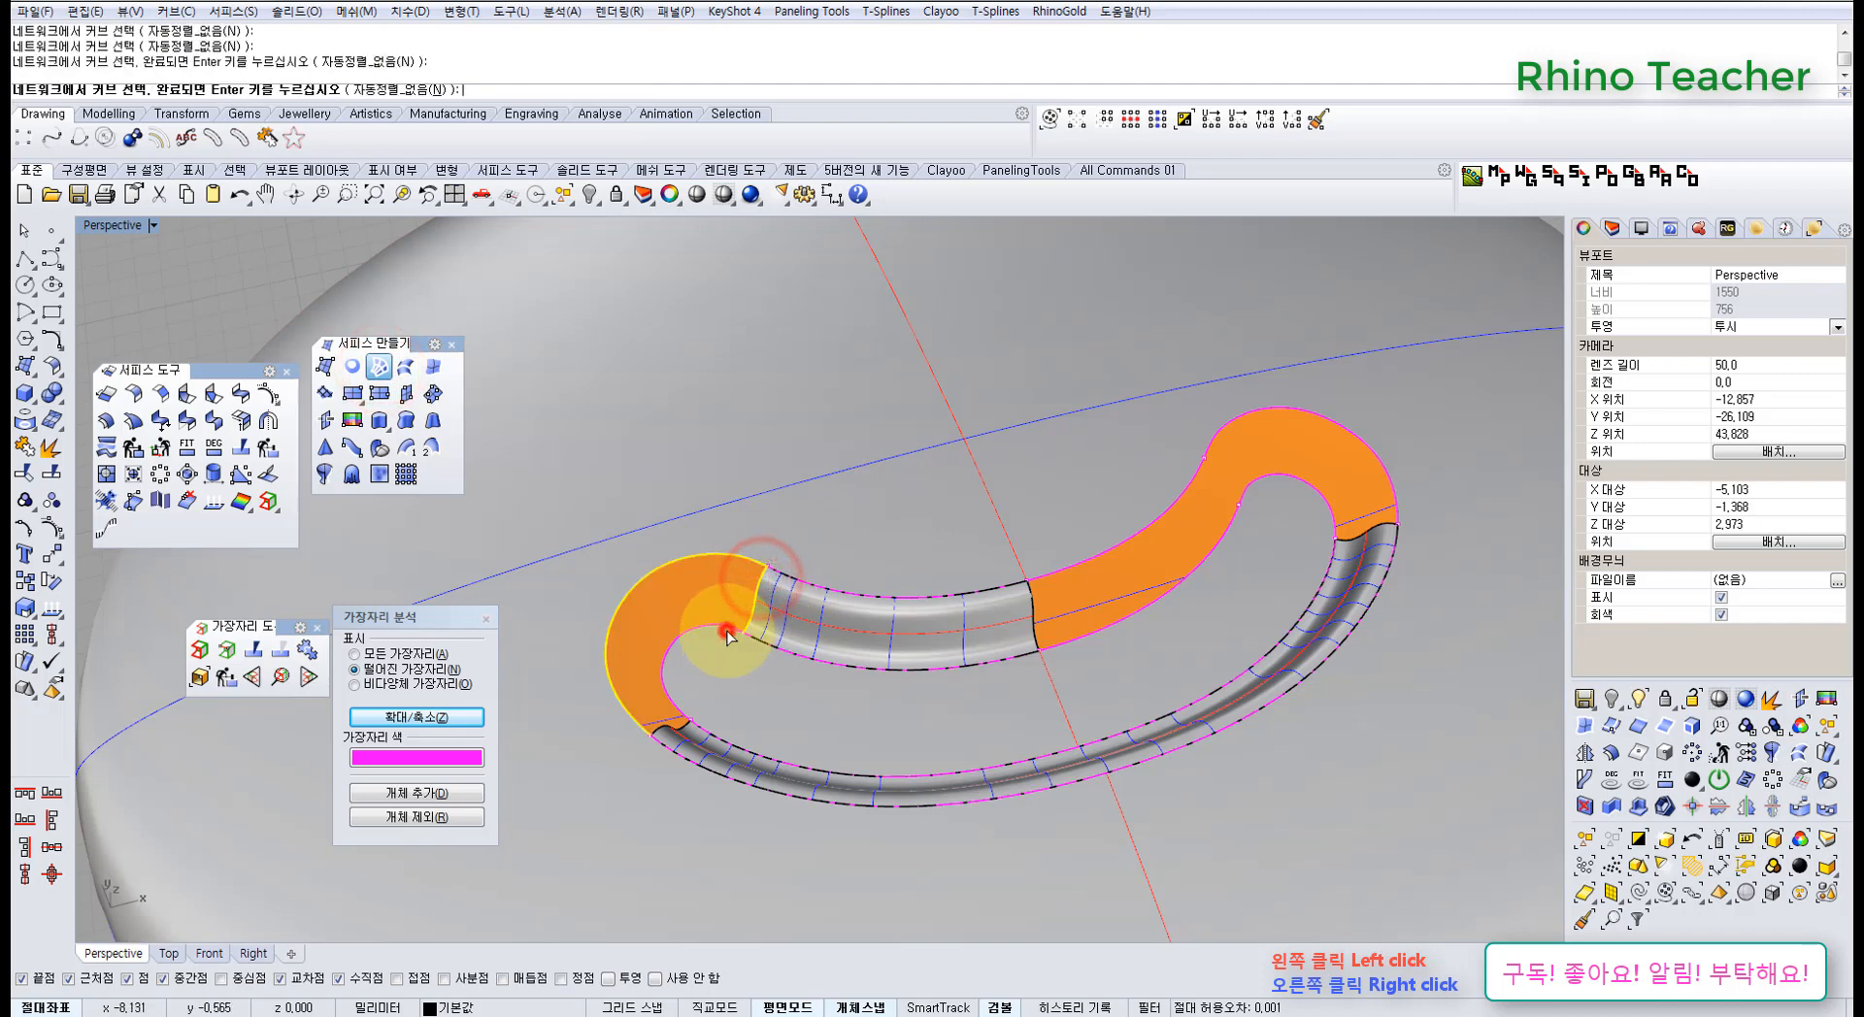
left_click(726, 631)
right_click(670, 728)
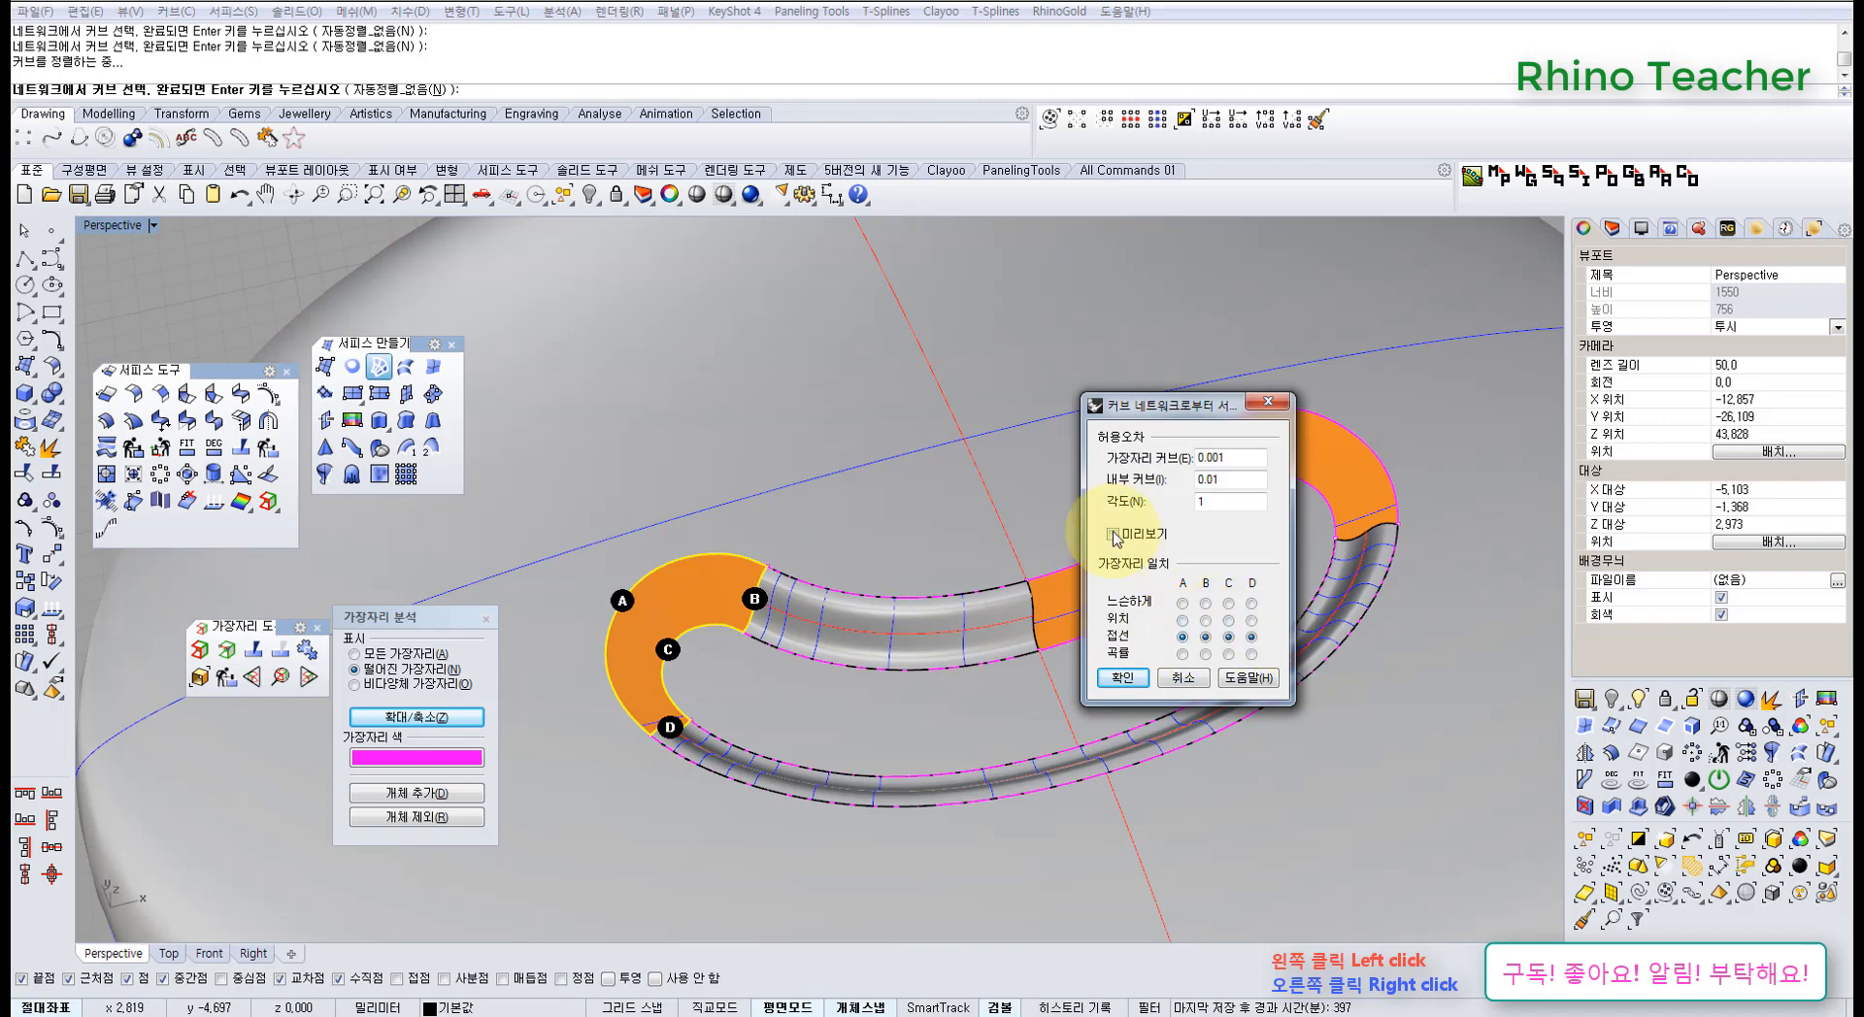
right_click_drag(796, 662, 791, 582)
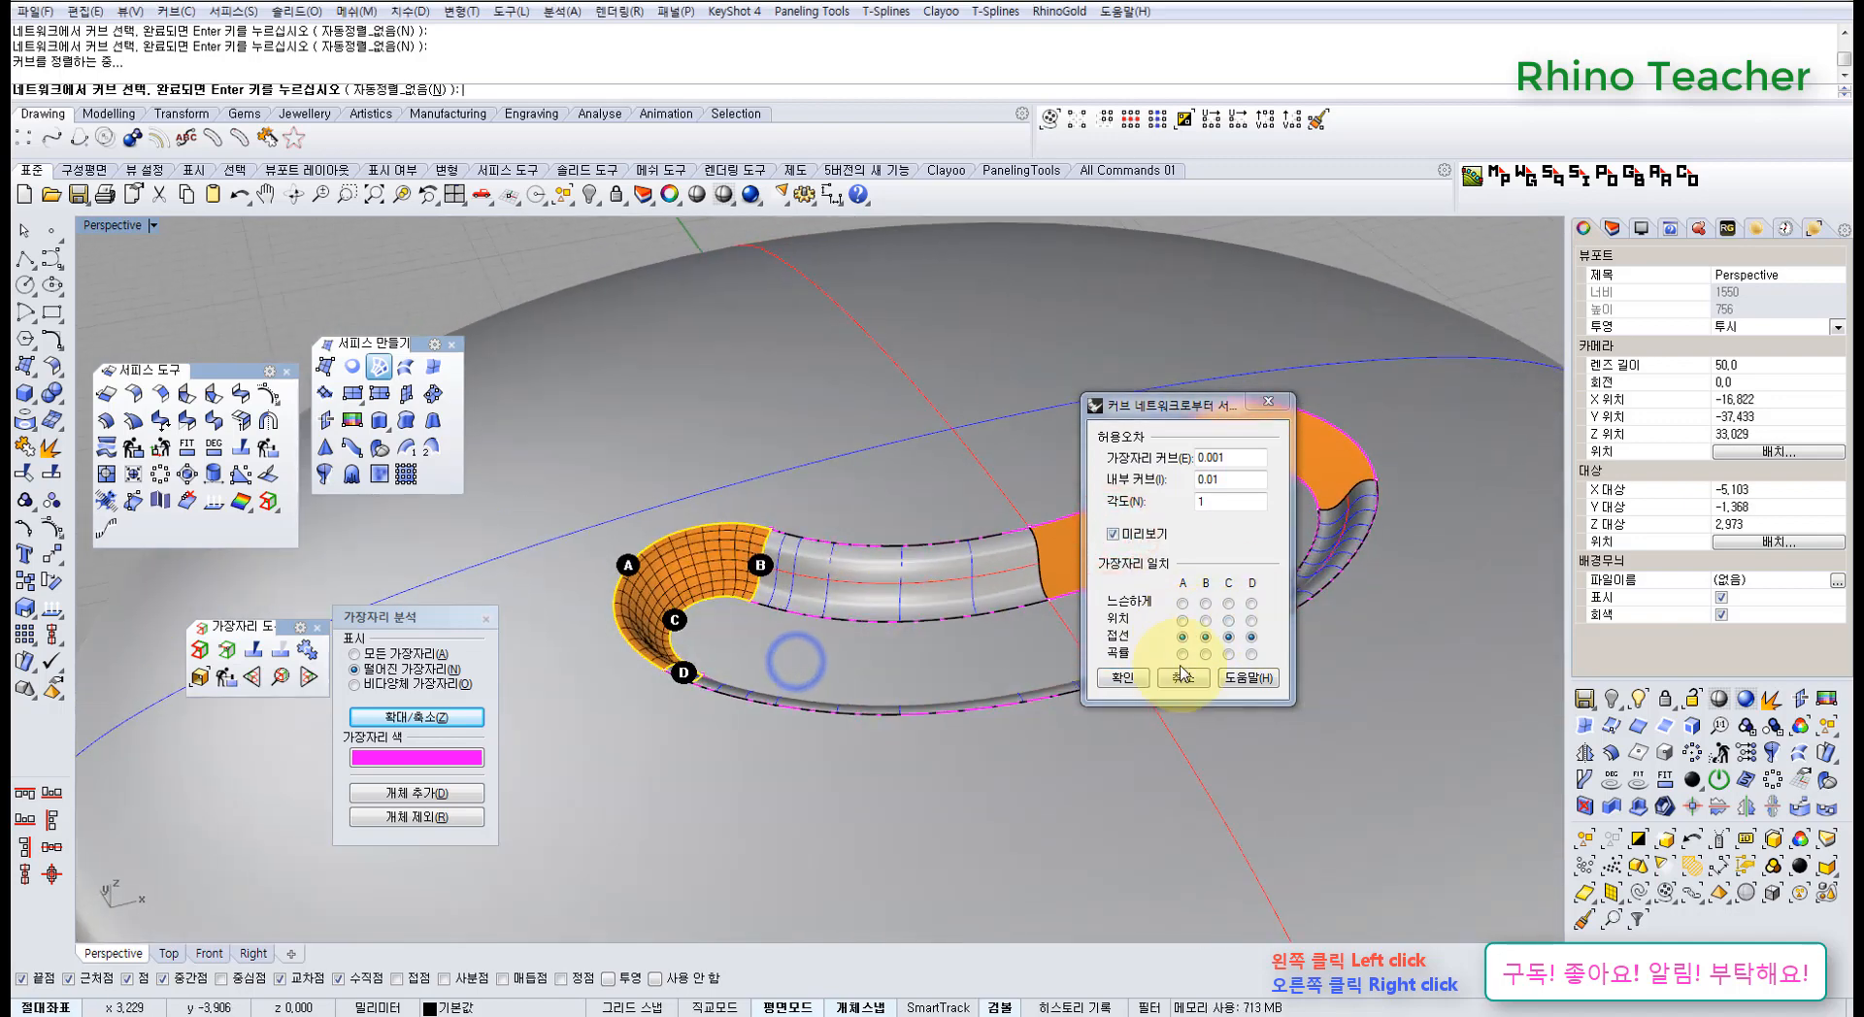
left_click(1128, 677)
- Sweep the lower blend's end edge along the inner and outer rail edges of the right rounded end, tangent to both rails
right_click_drag(687, 624, 1116, 519)
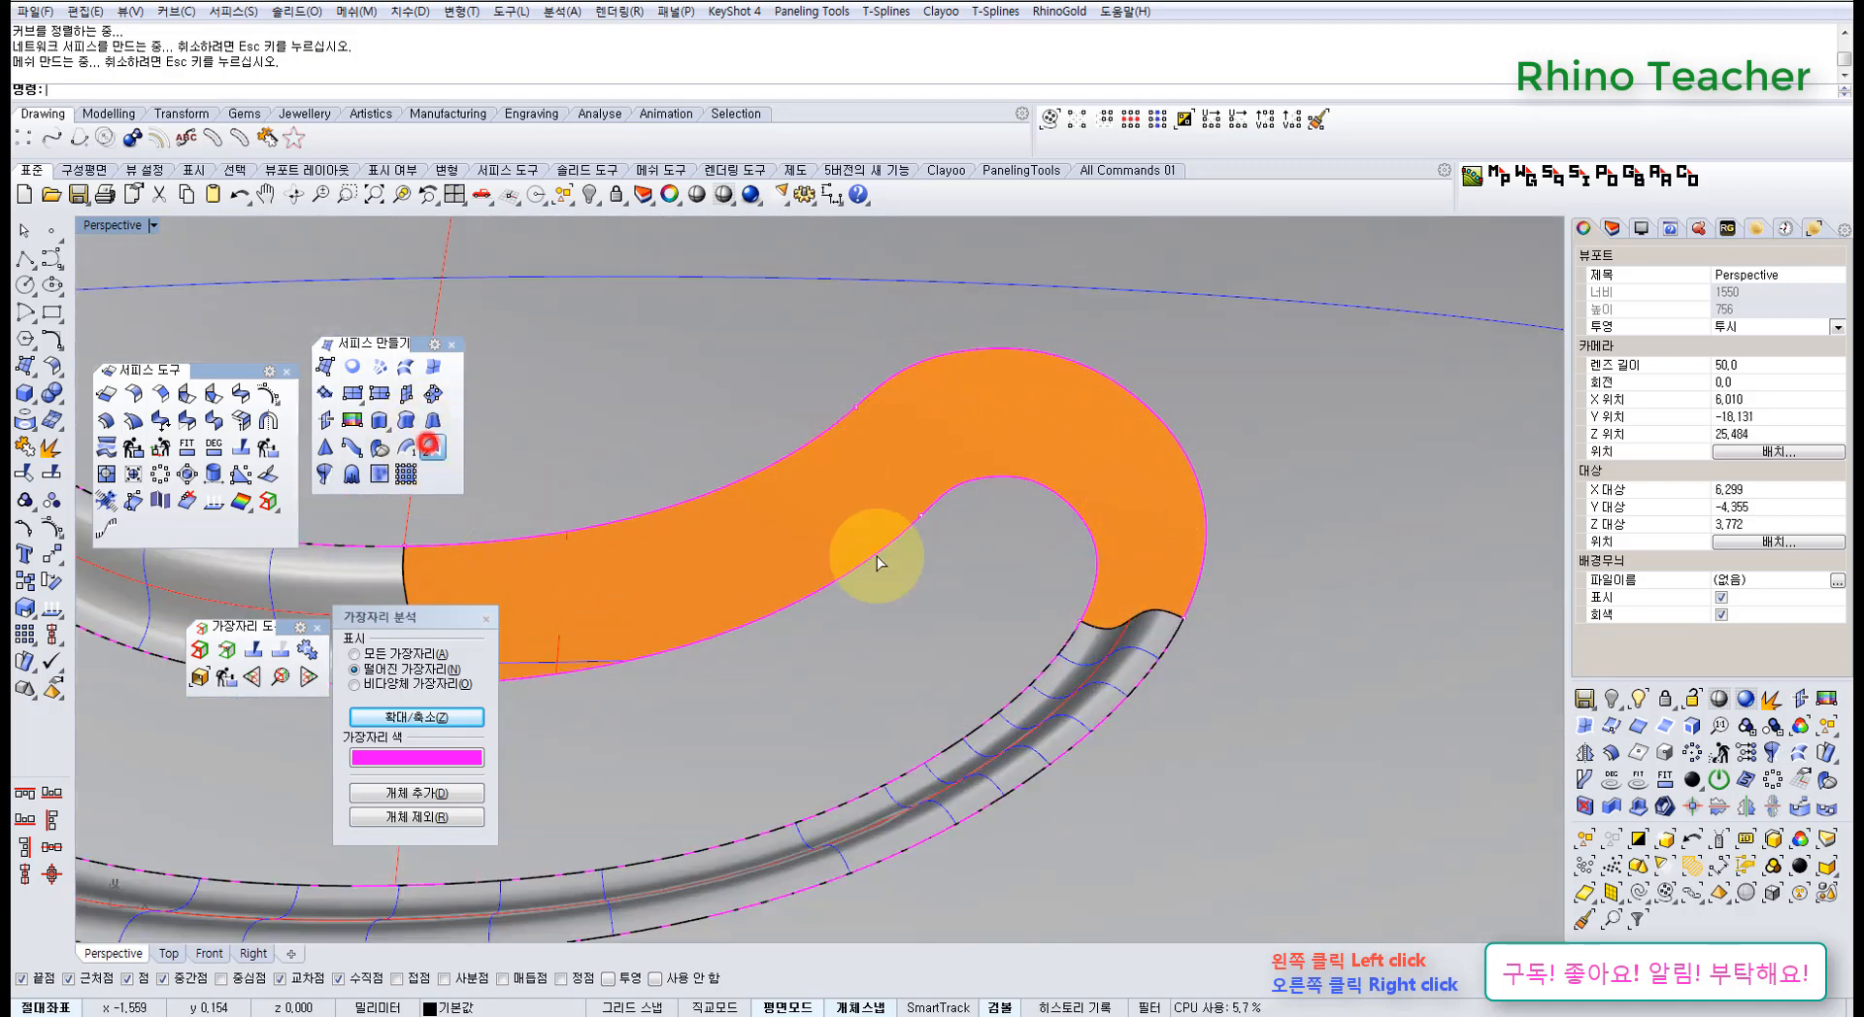
left_click(1091, 614)
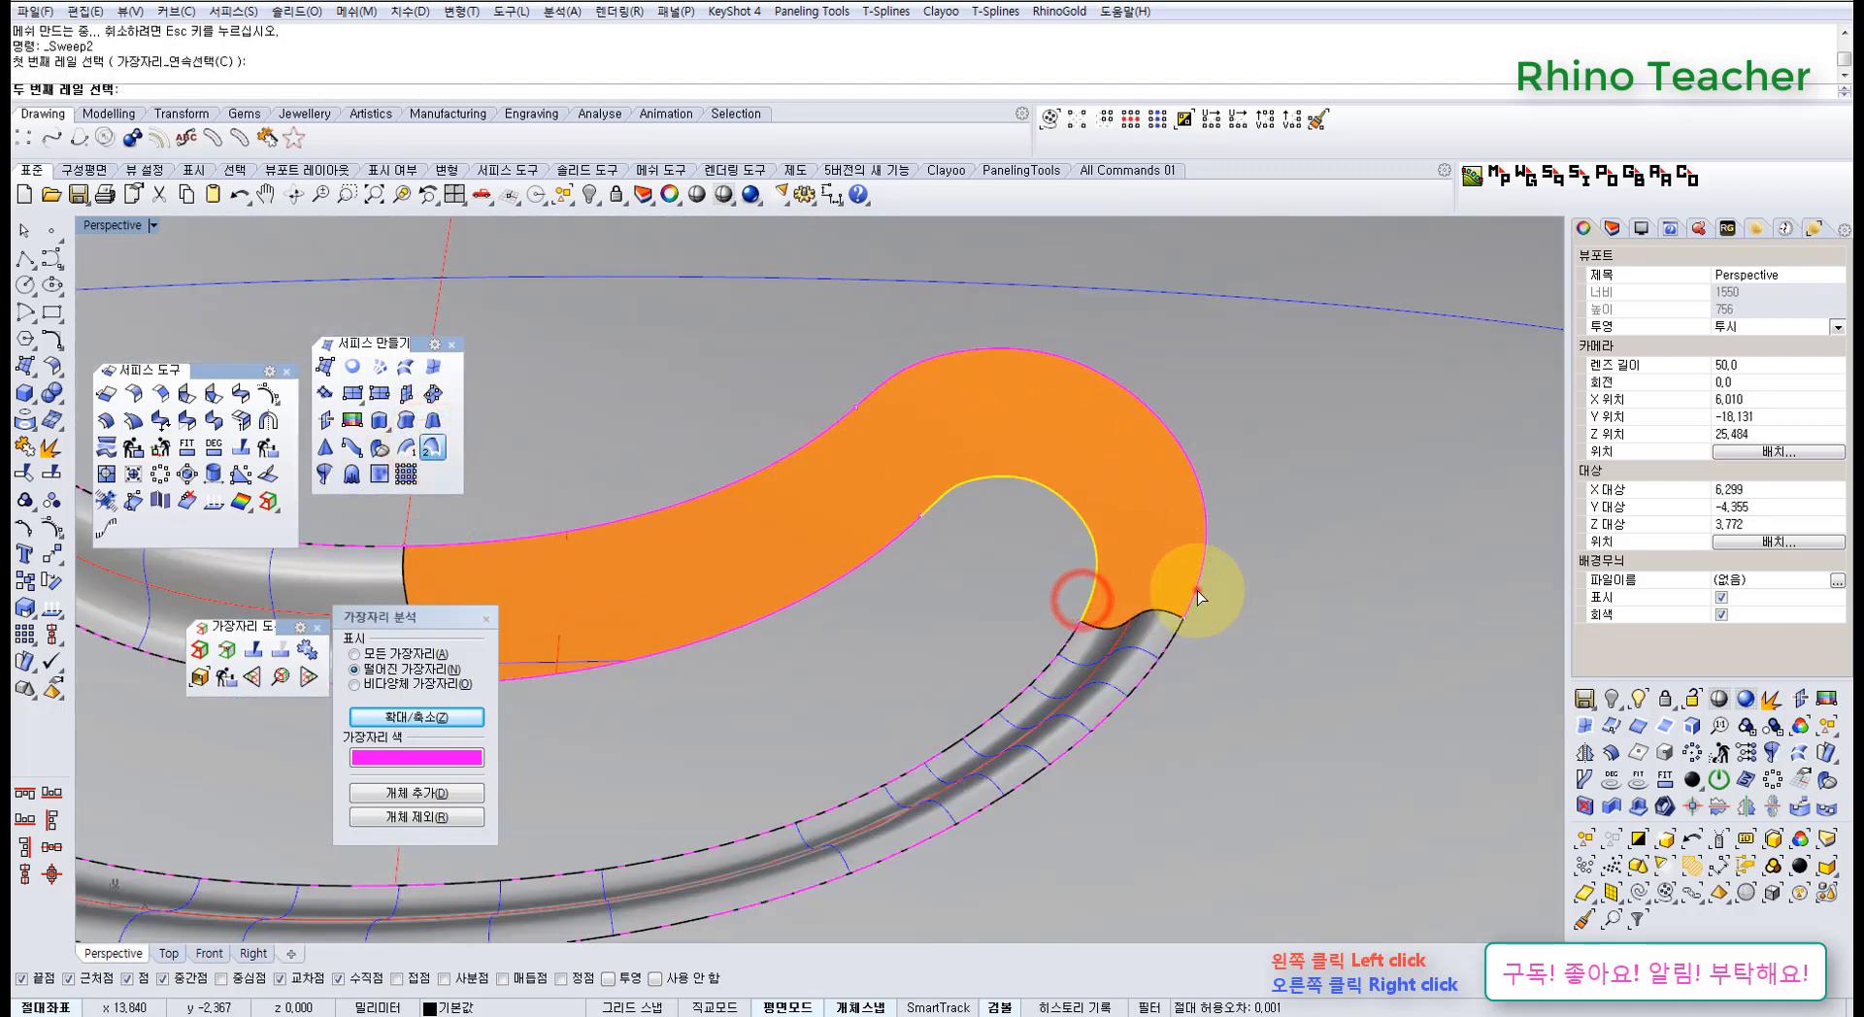
left_click(1195, 588)
left_click(1169, 609)
right_click(1131, 574)
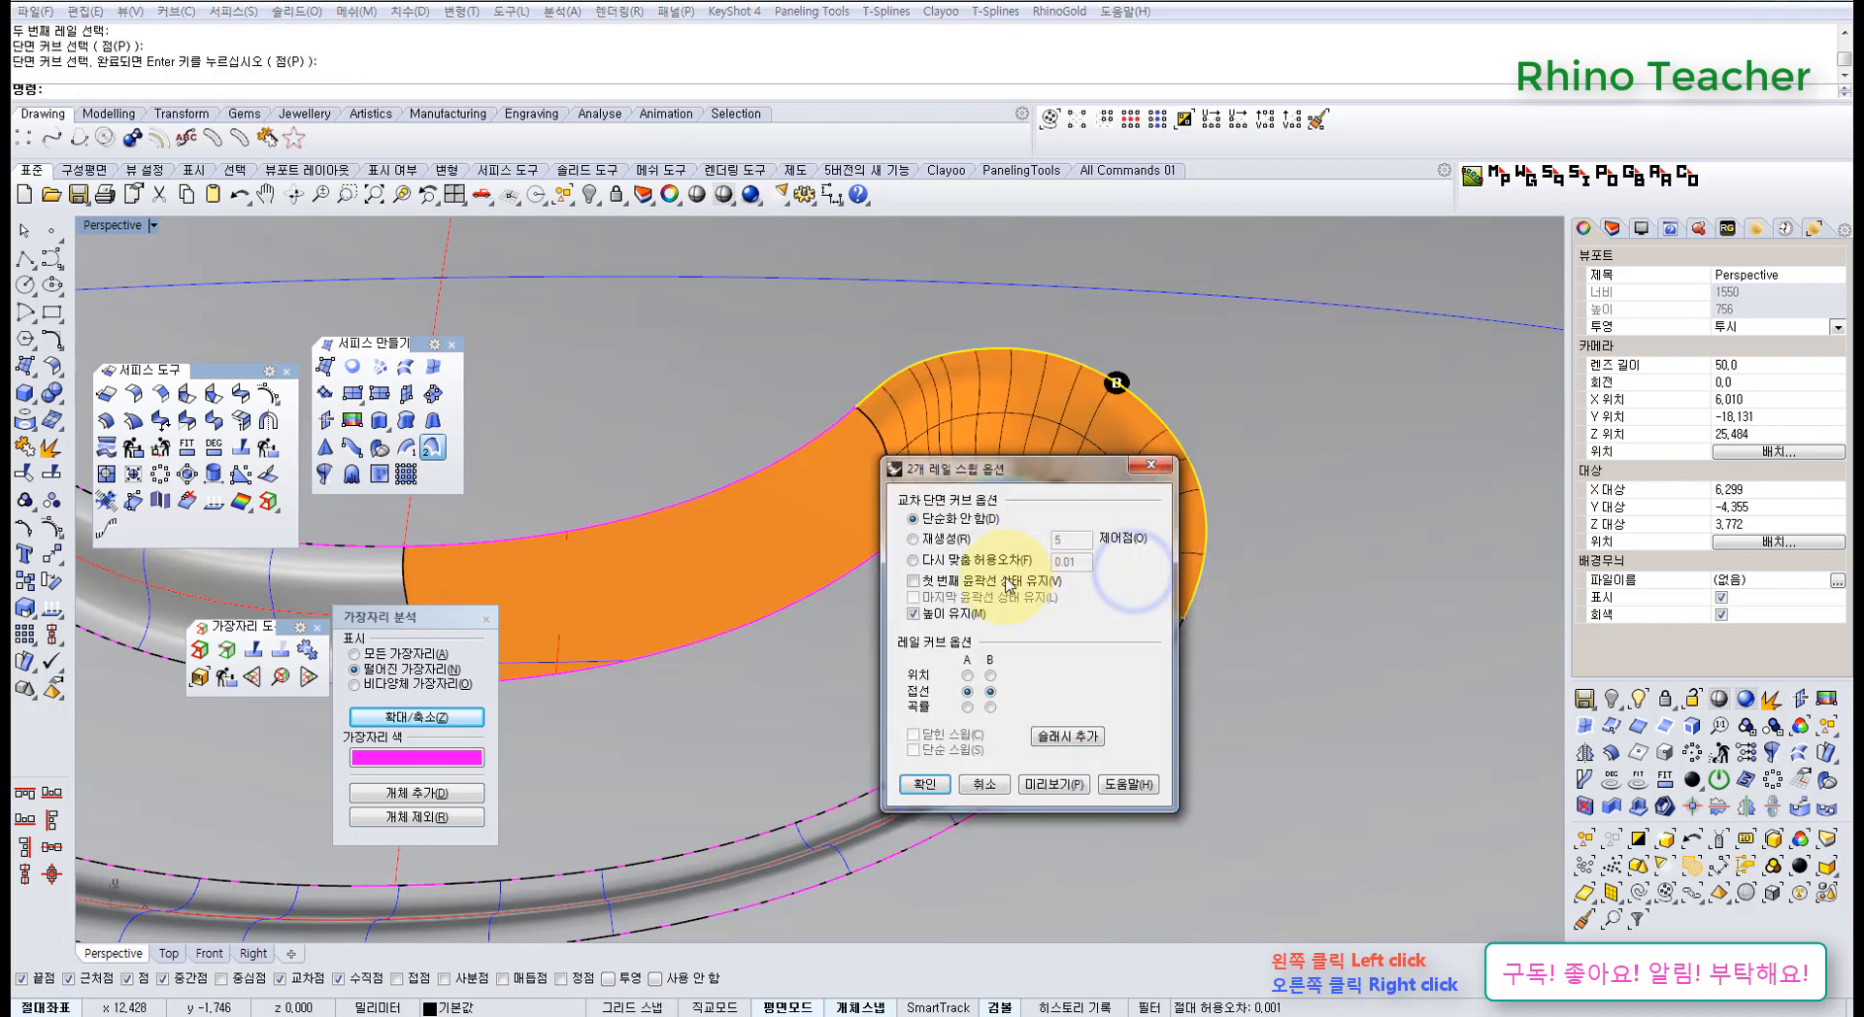
left_click(923, 786)
- Undo the two-rail sweep, the network surface, the left-end deletion and the blend along the convex lower side
right_click_drag(854, 586, 1132, 580)
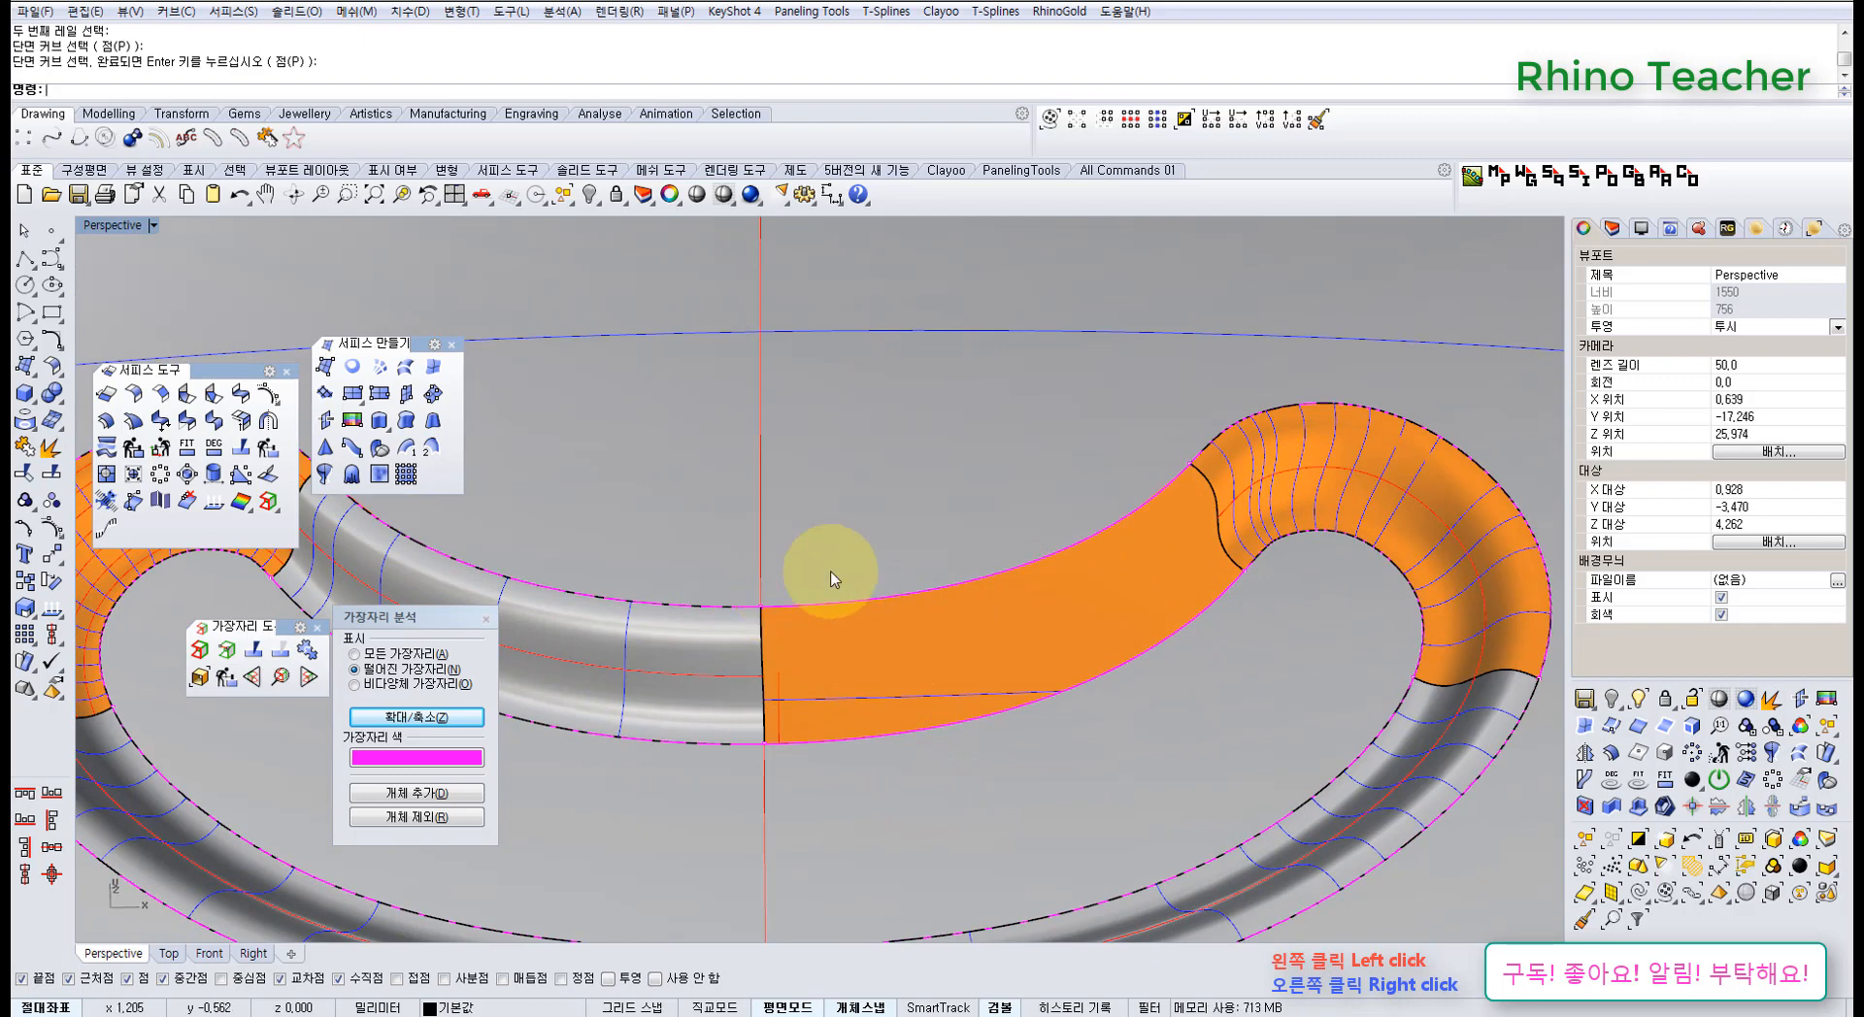
scroll(832, 579, "down", 8)
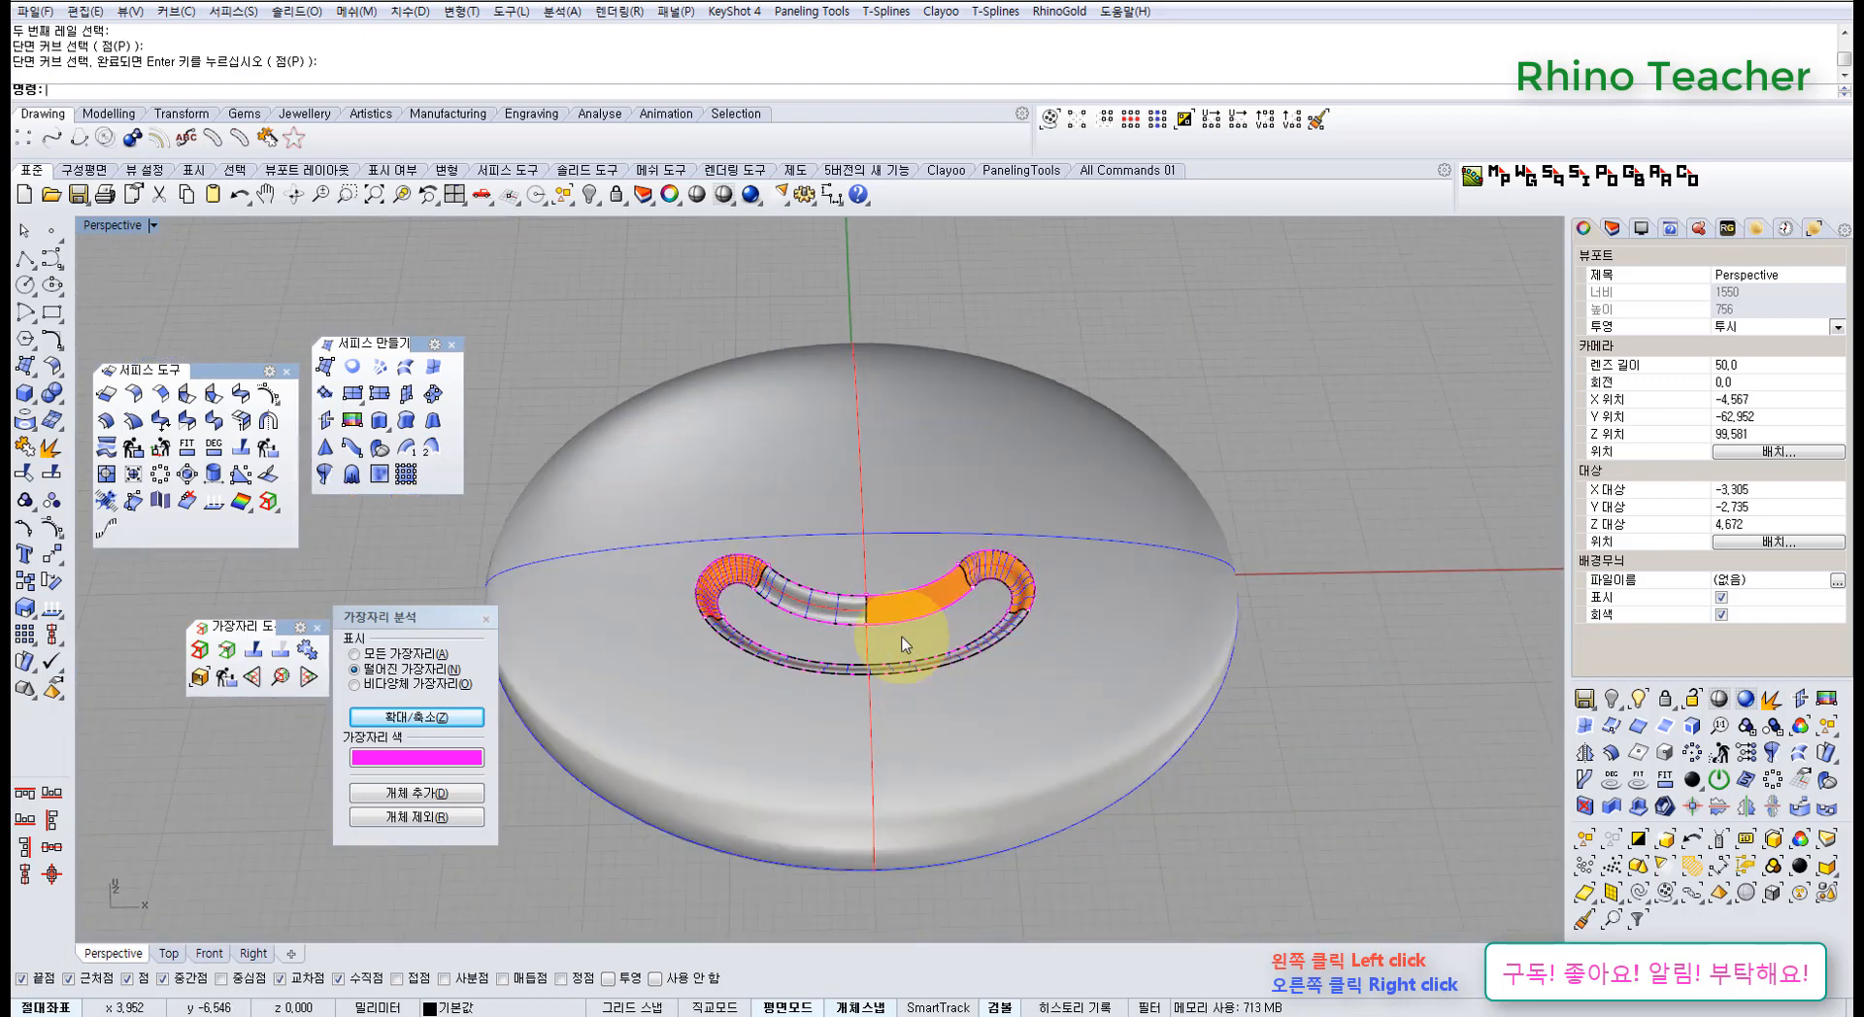
scroll(832, 572, "up", 7)
key("ctrl+z")
key("ctrl+z")
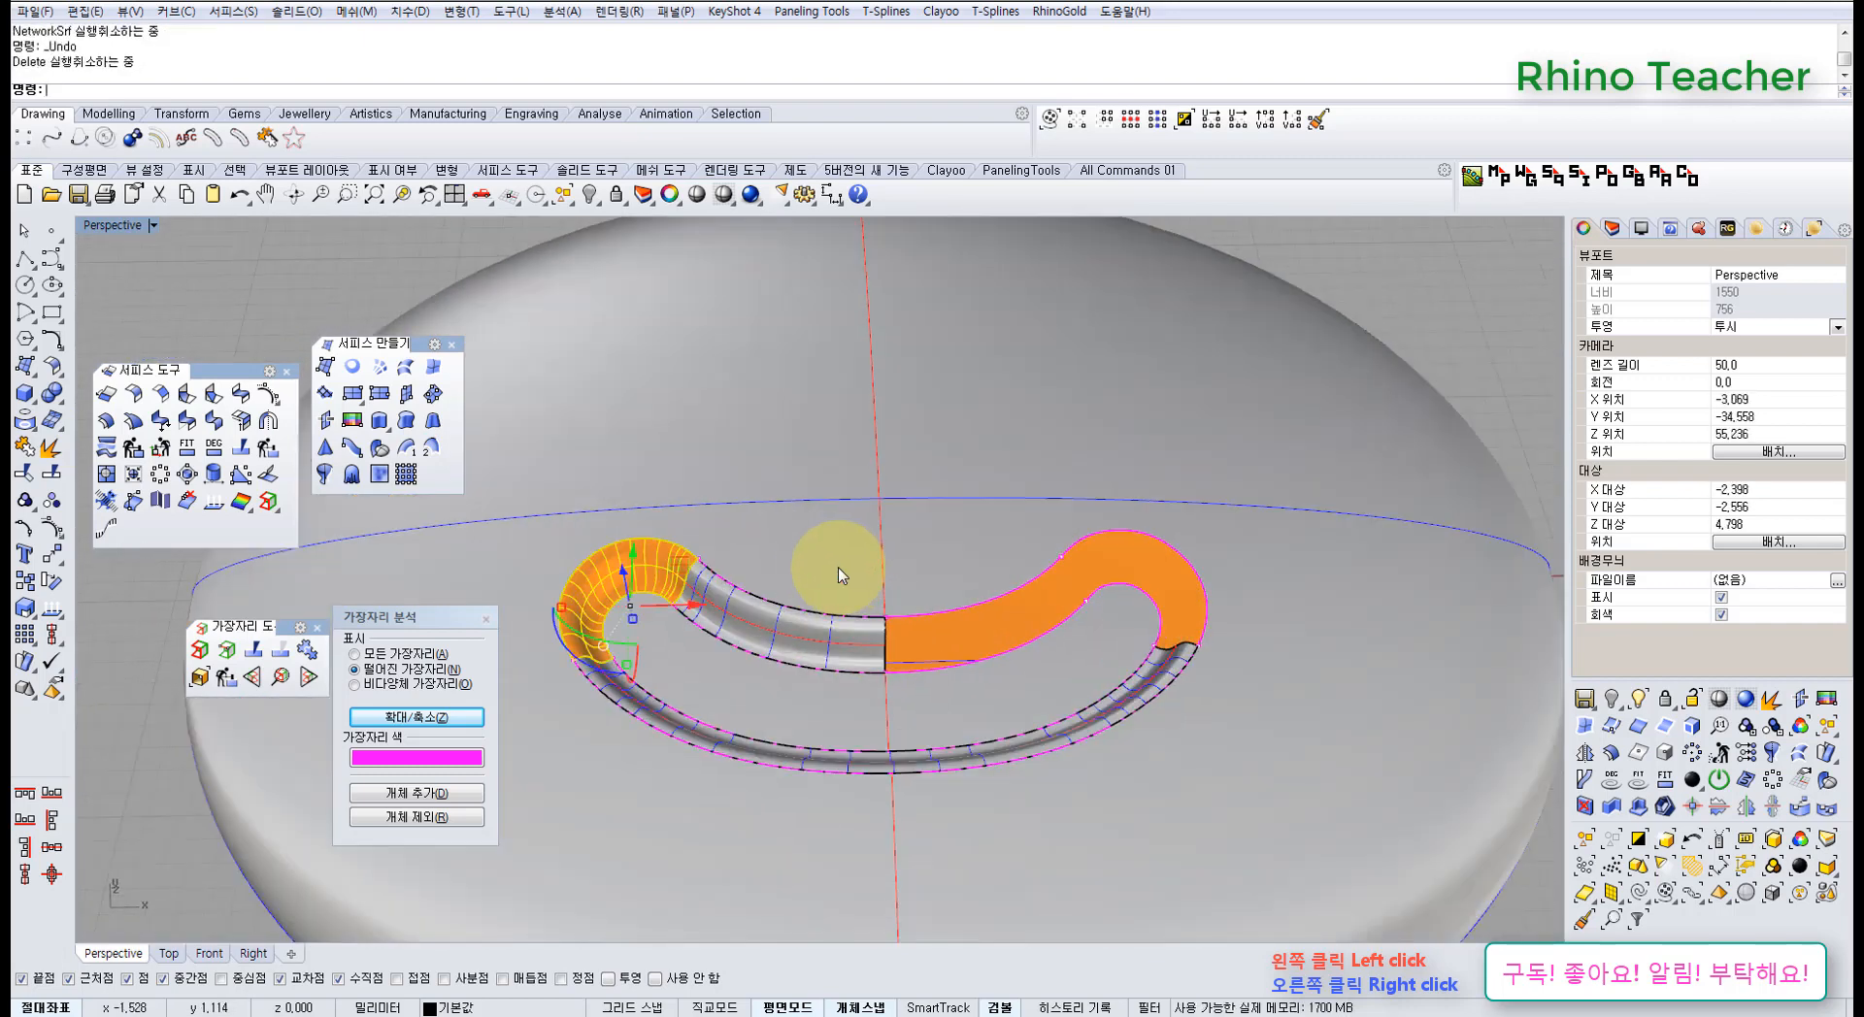
key("ctrl+z")
- Delete the remaining blends along the left half of the concave upper side and around the left rounded end
scroll(774, 616, "up", 3)
left_click(720, 626)
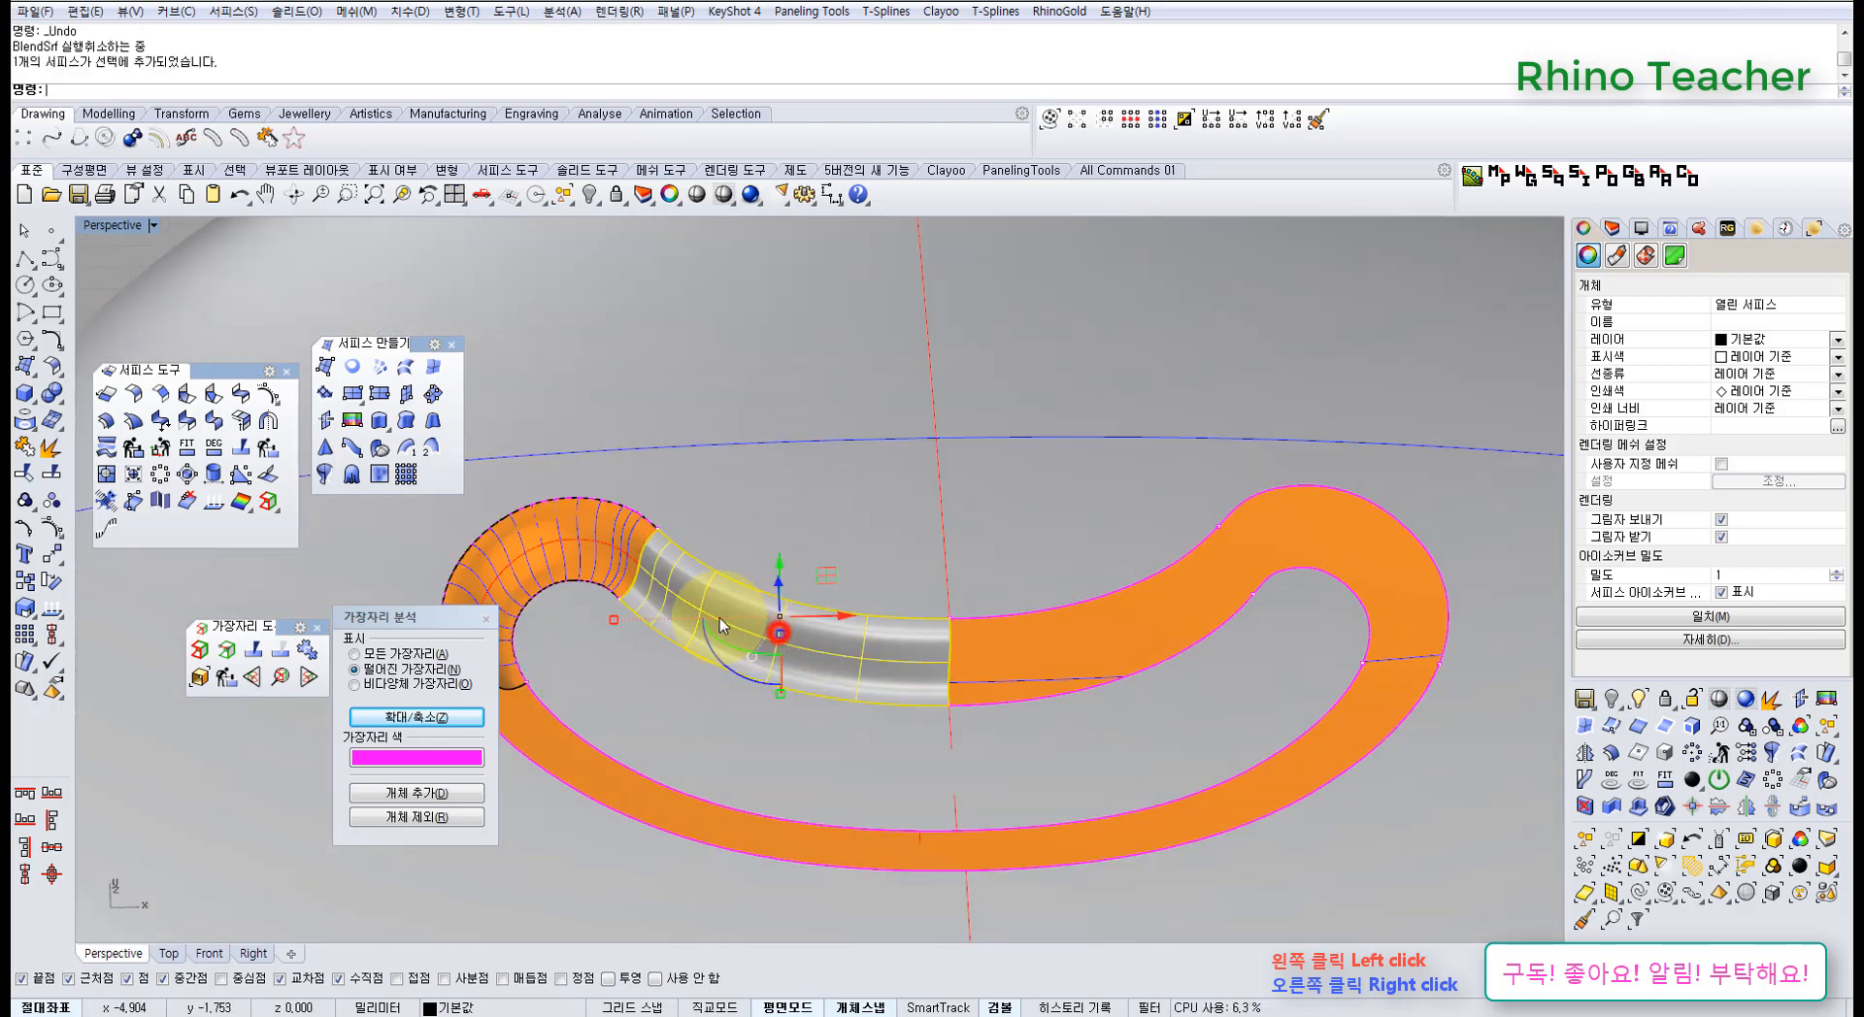
key("Delete")
left_click(557, 556)
key("Delete")
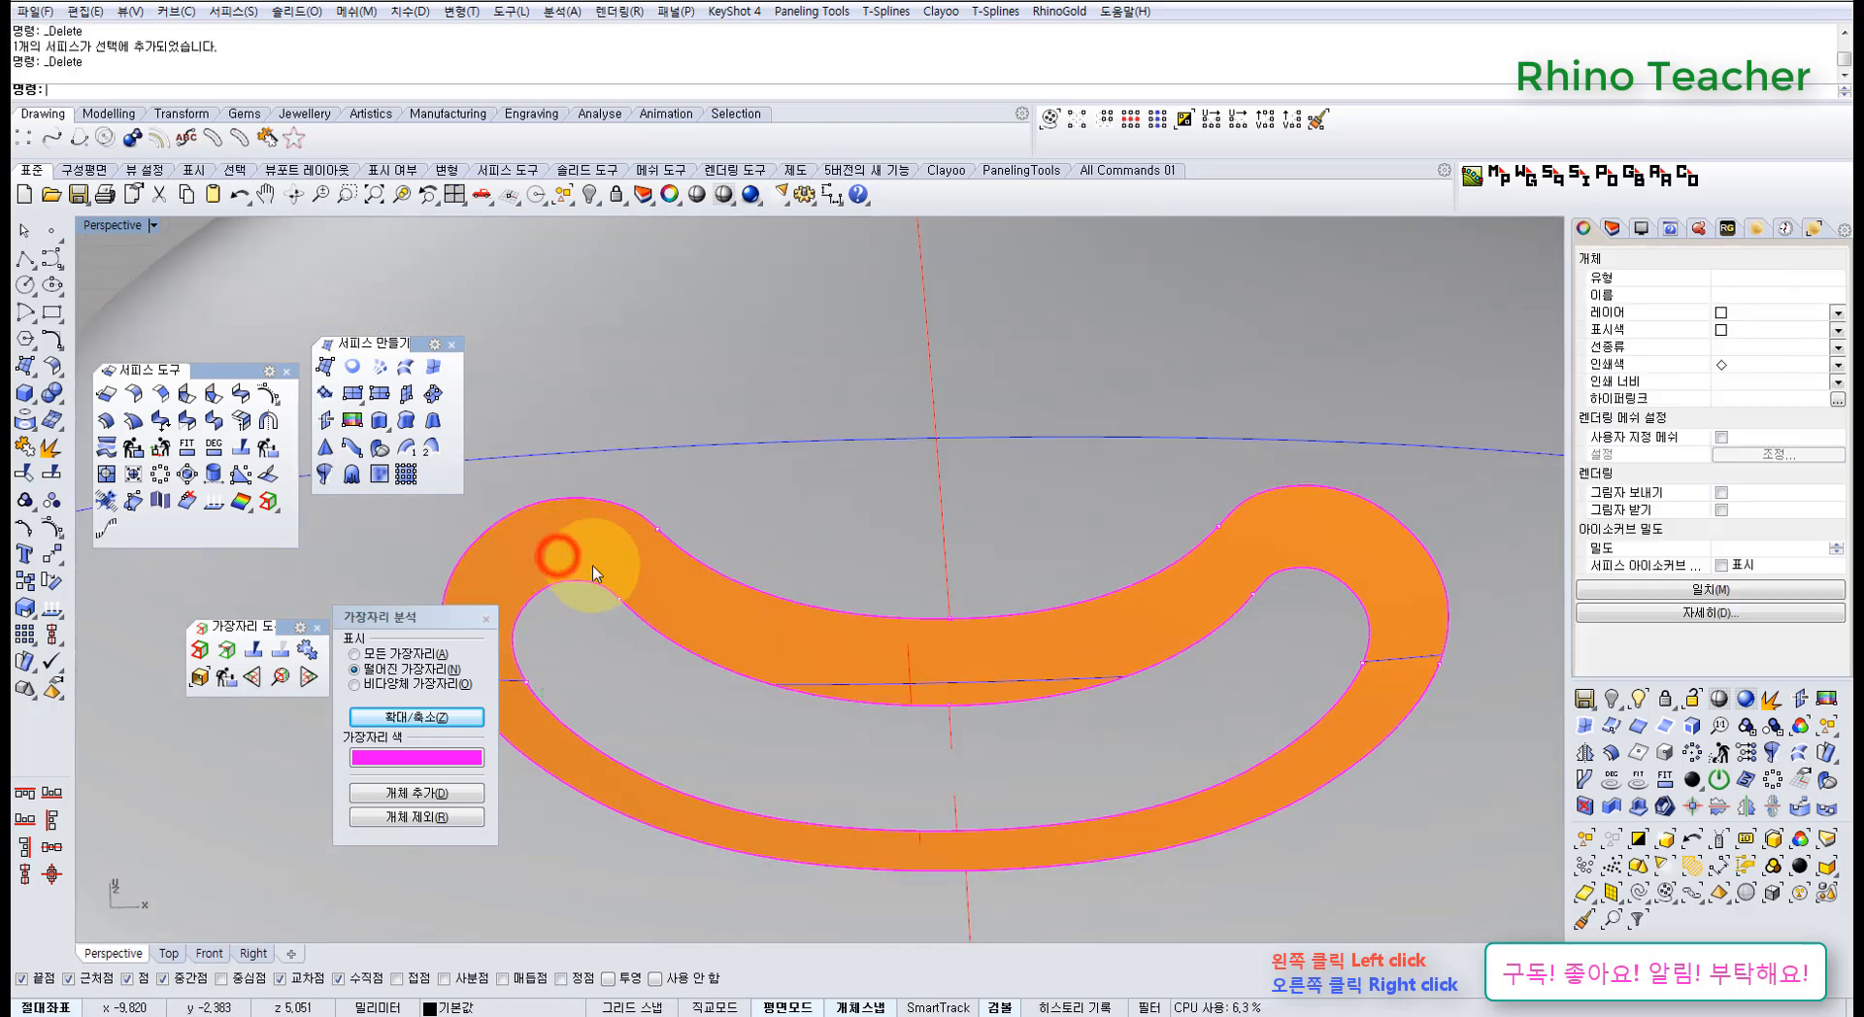
- Merge the split segments of the gap's inner bean-shaped edge into one continuous edge
scroll(755, 645, "down", 6)
right_click_drag(808, 667, 840, 697)
scroll(840, 695, "up", 6)
right_click_drag(664, 660, 942, 699, "shift")
right_click_drag(741, 668, 746, 588)
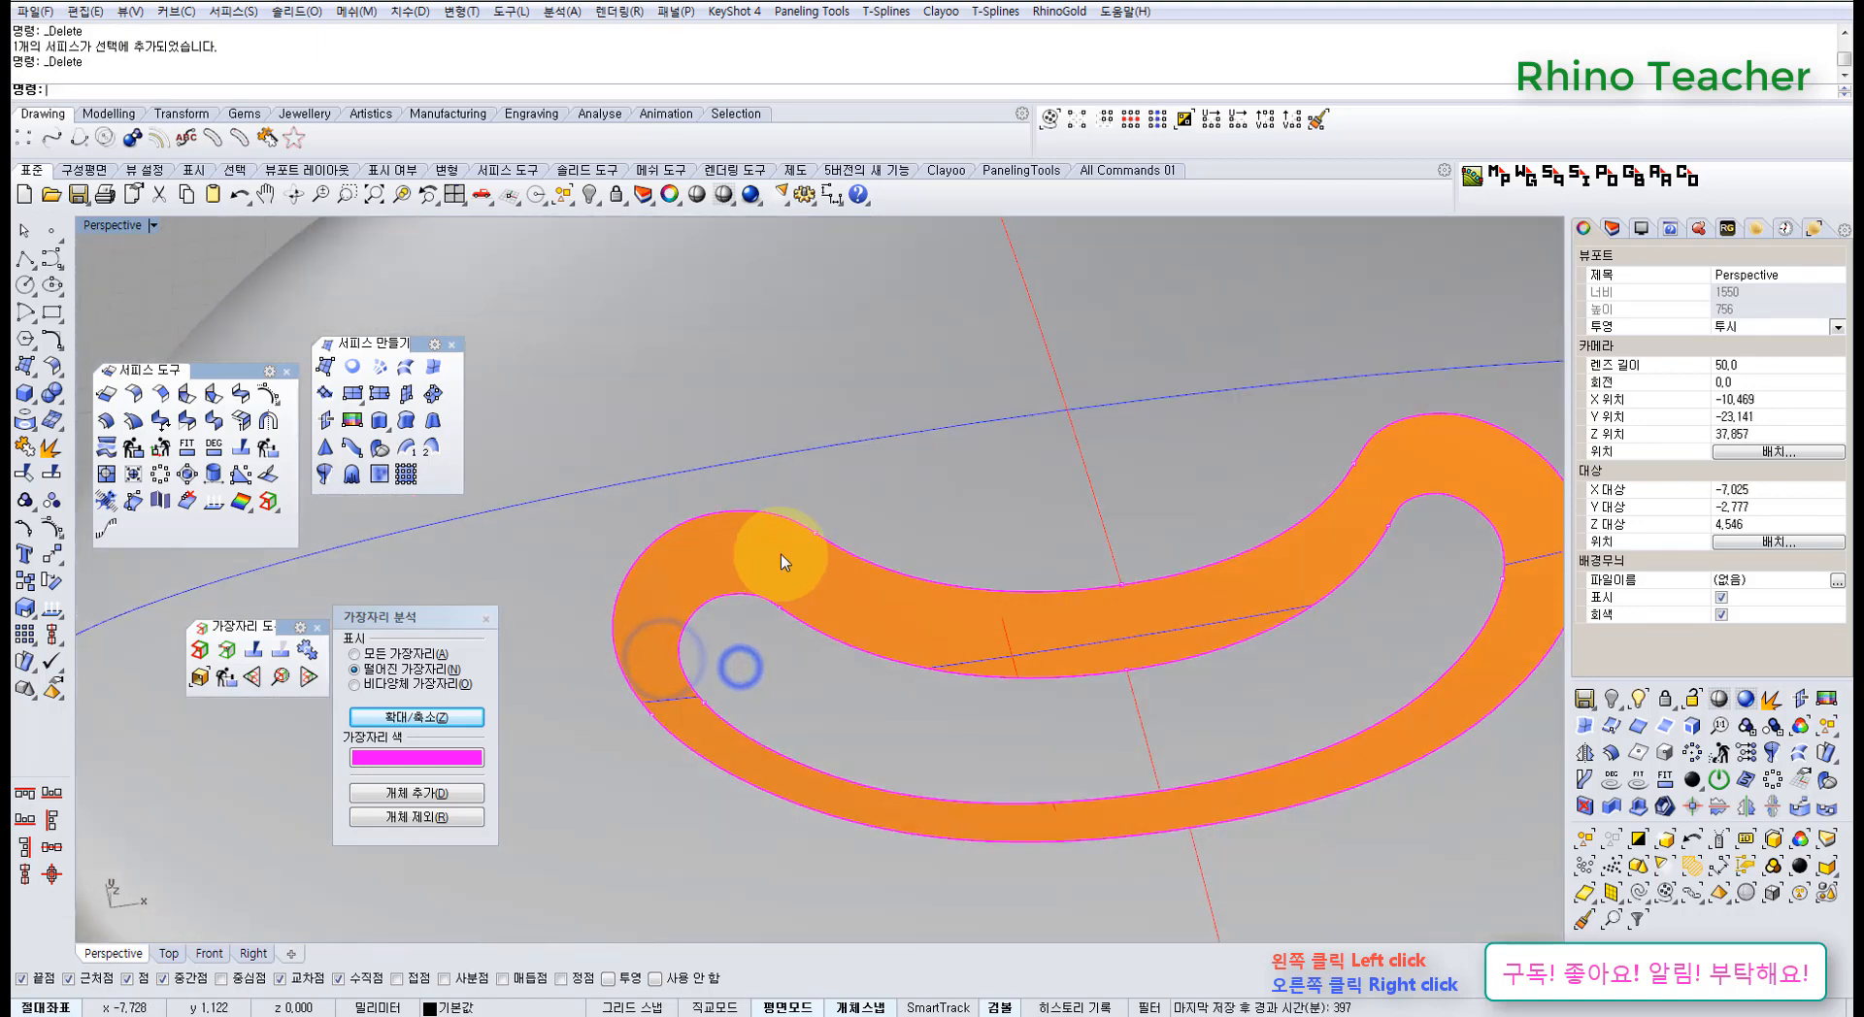
scroll(780, 544, "up", 6)
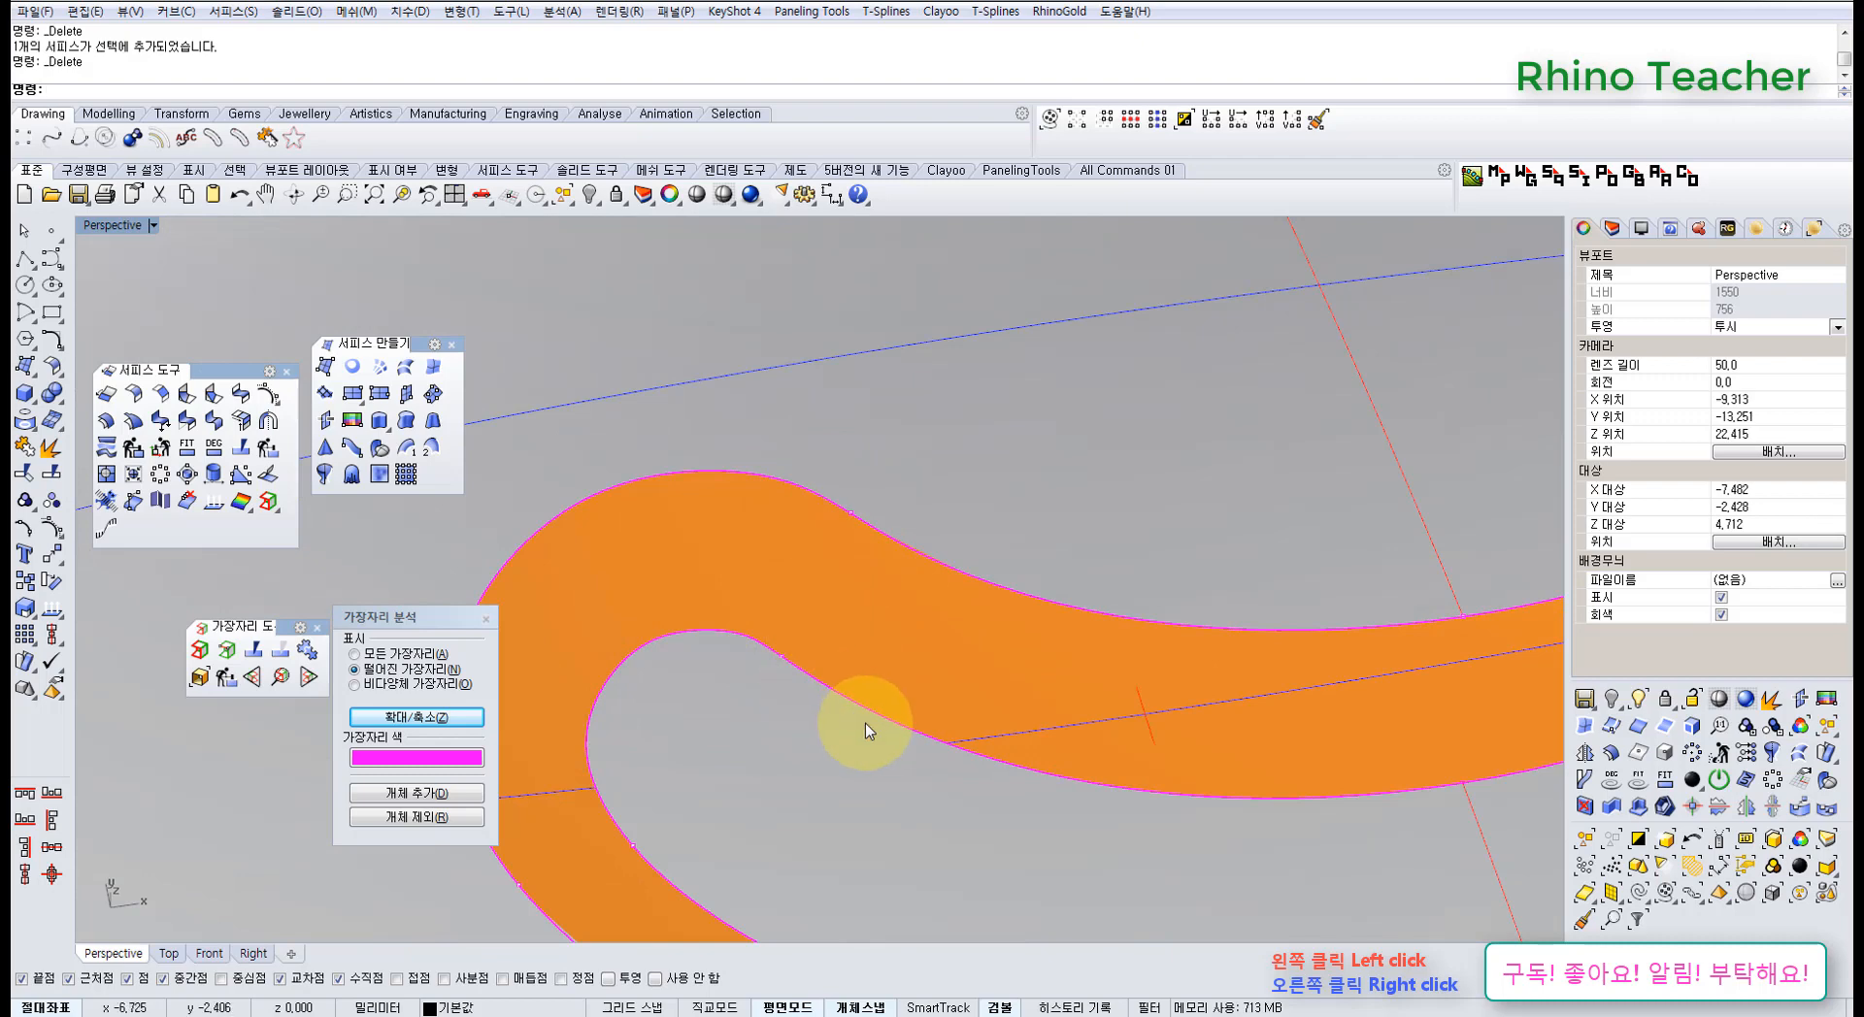
right_click_drag(859, 725, 748, 666, "shift")
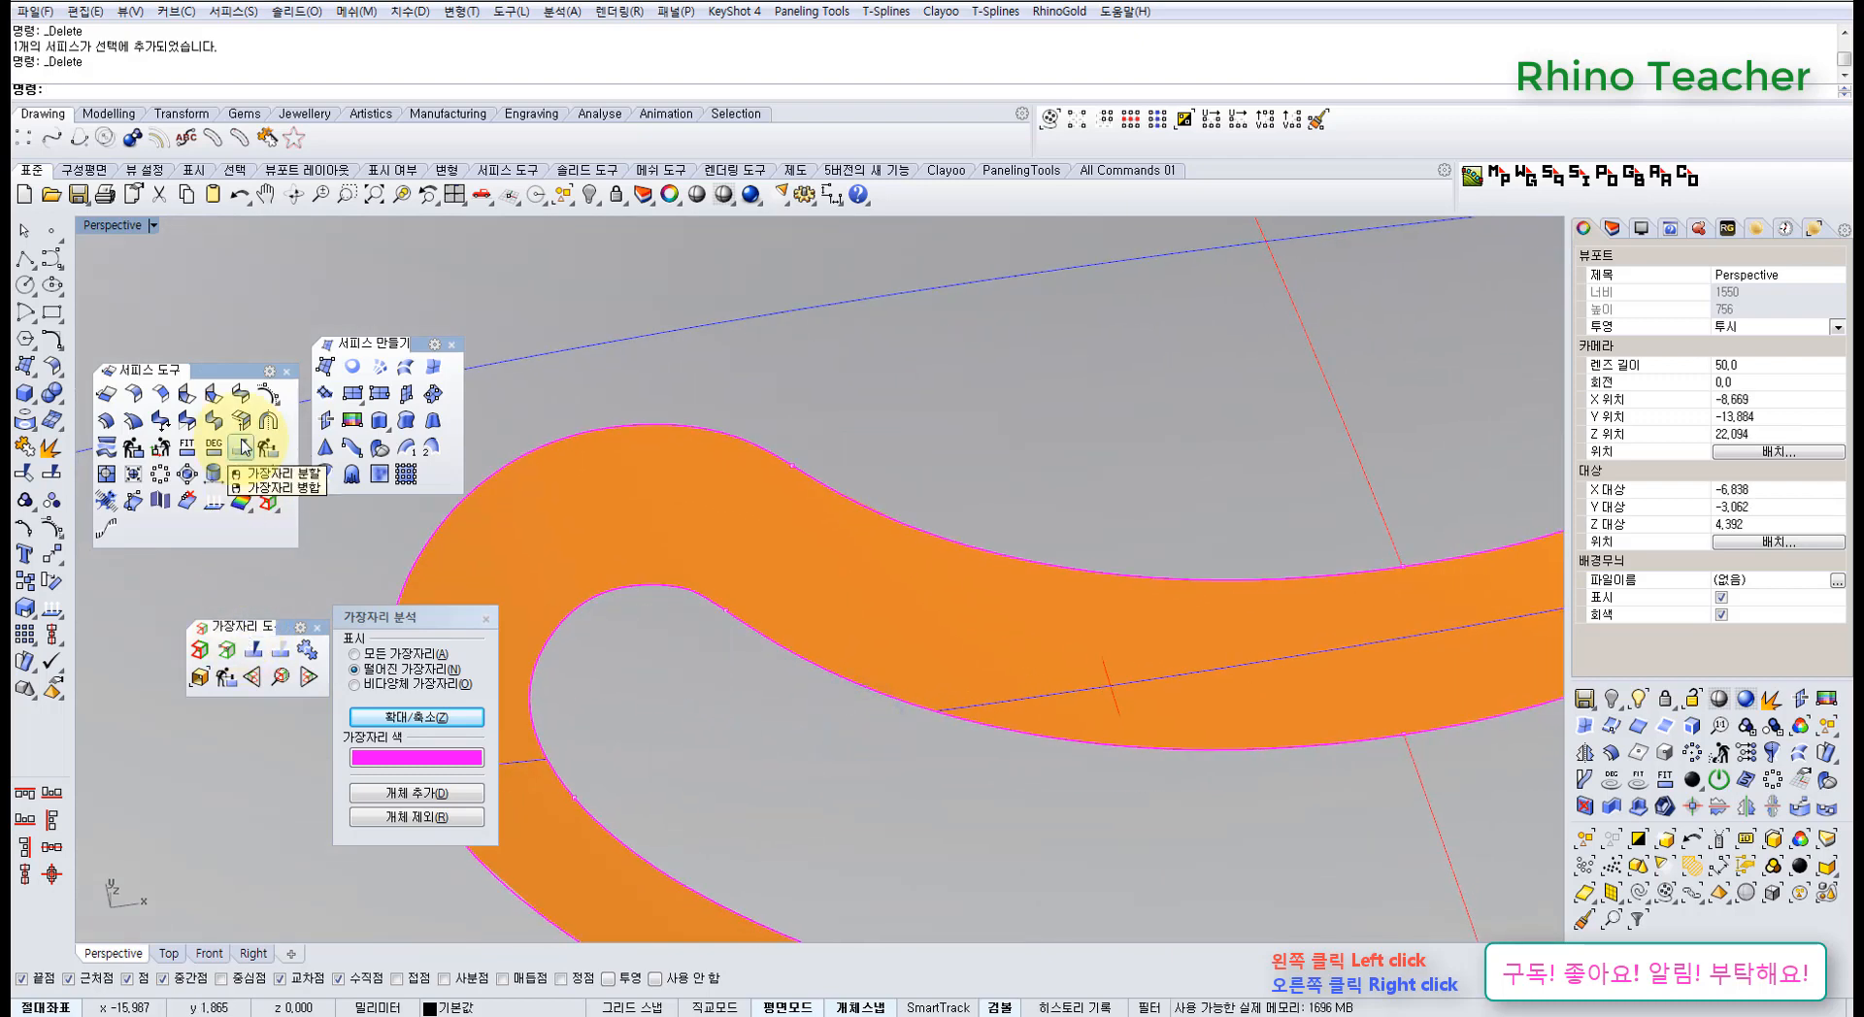
right_click(243, 447)
scroll(666, 607, "down", 5)
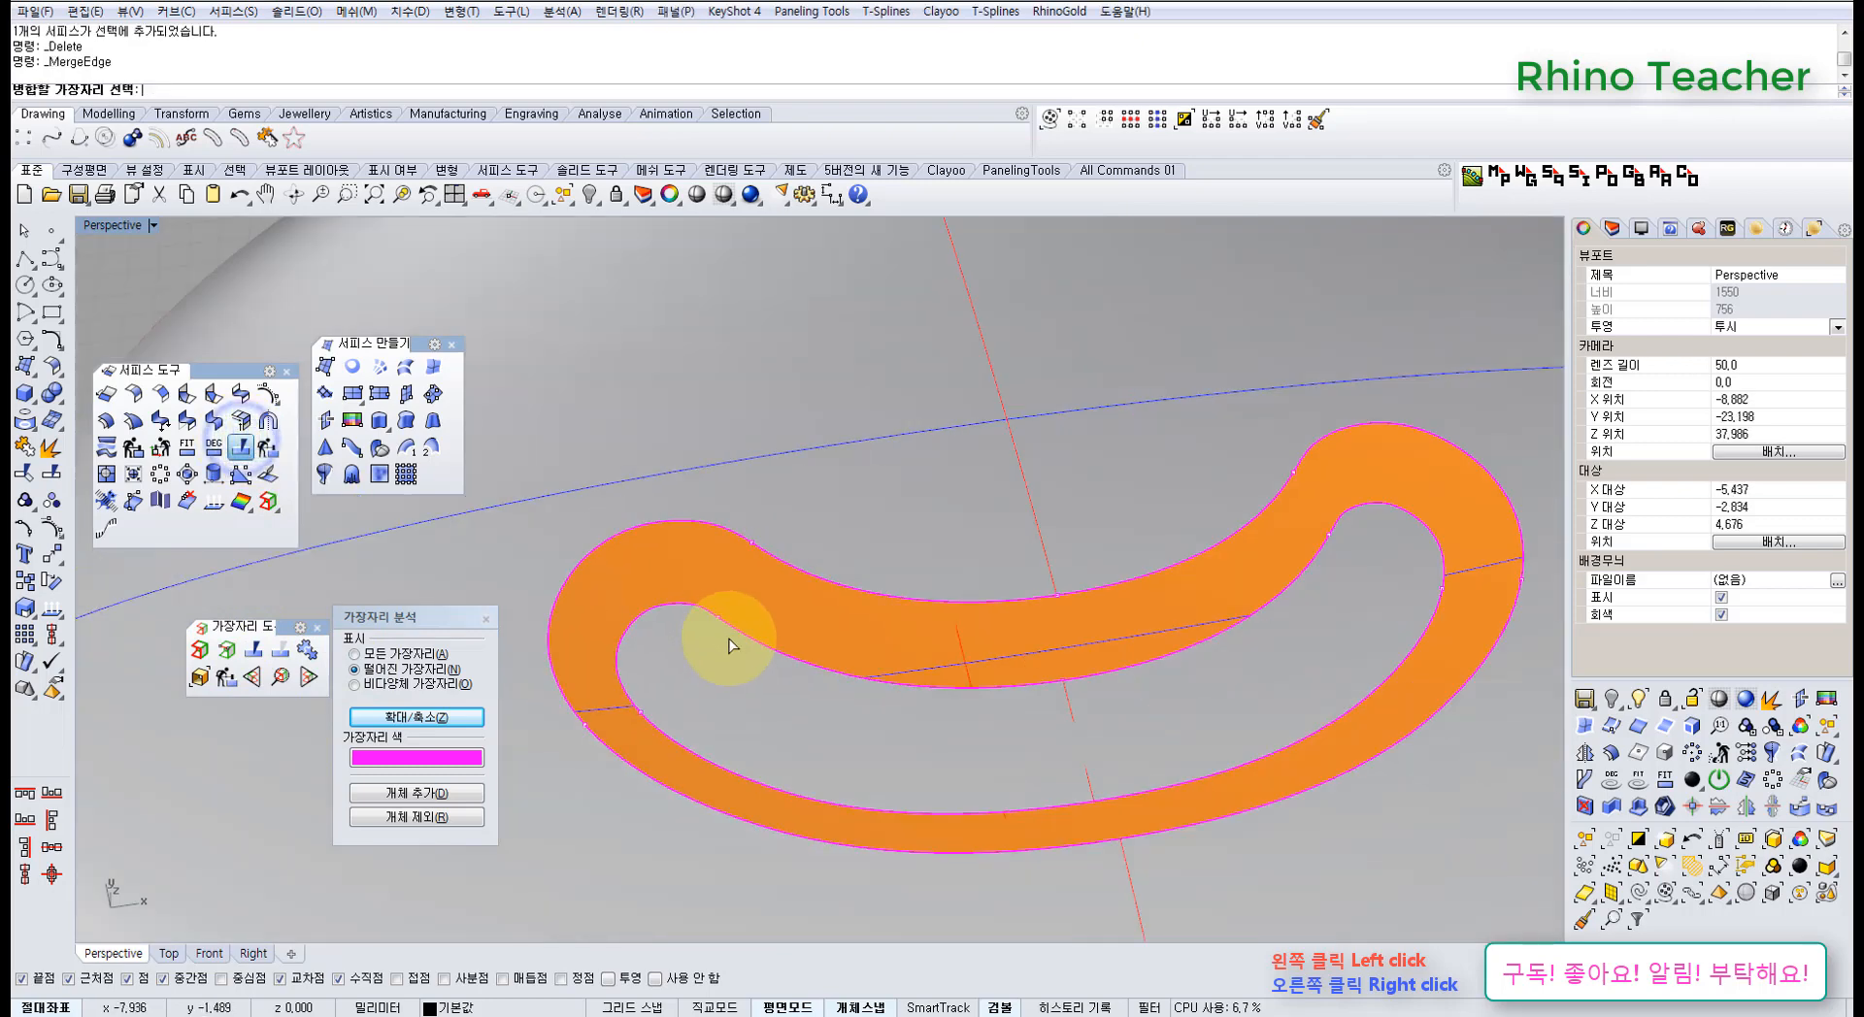
left_click(739, 638)
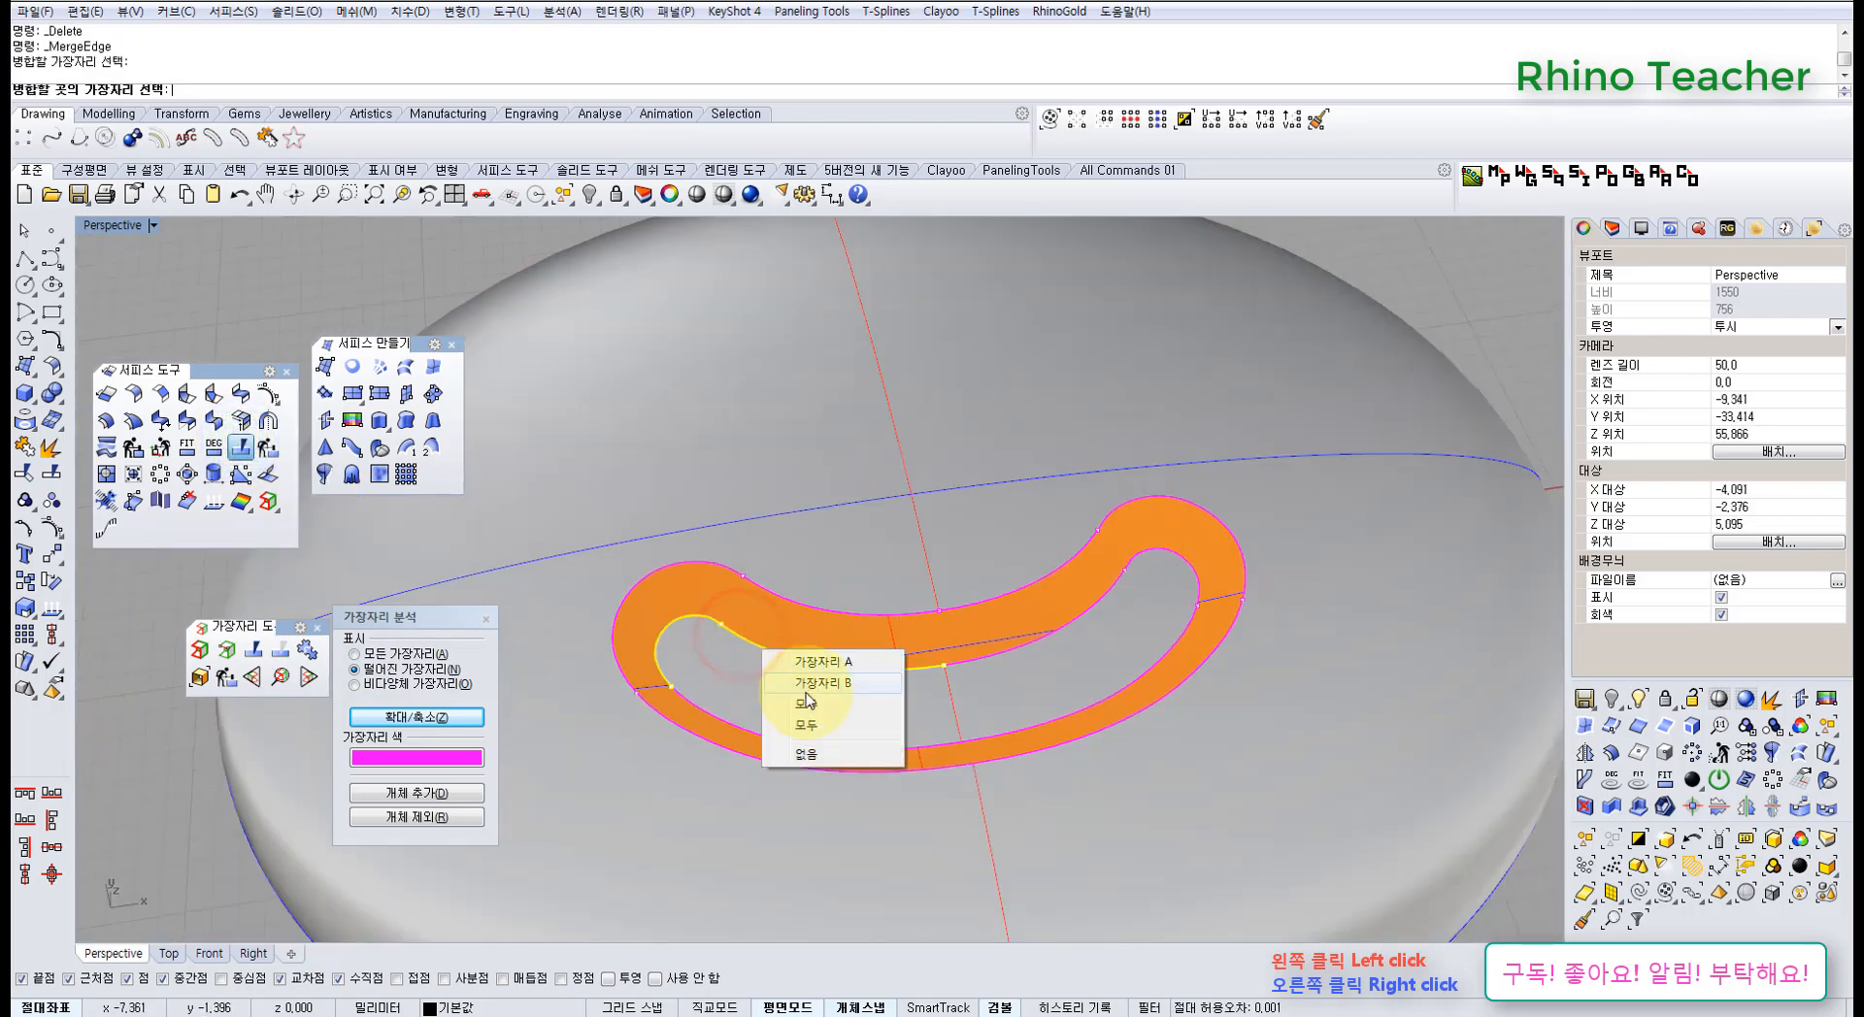
left_click(815, 722)
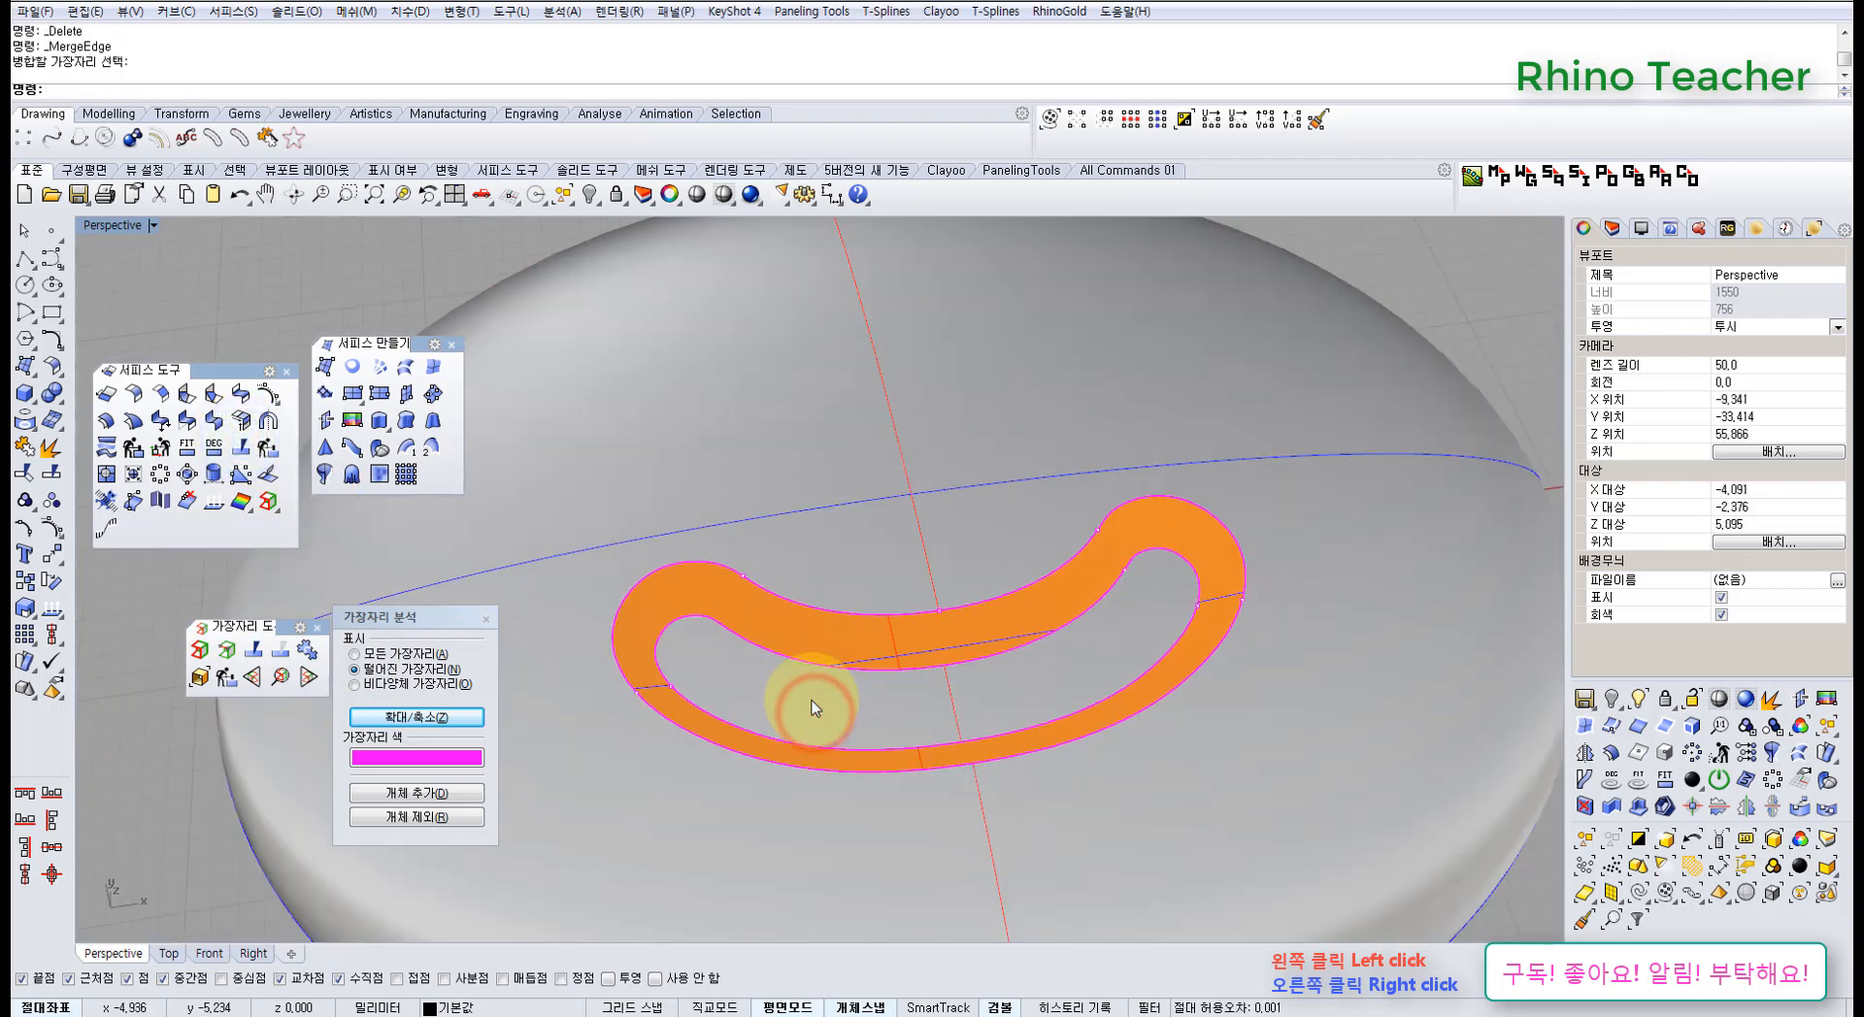
right_click(743, 681)
left_click(664, 672)
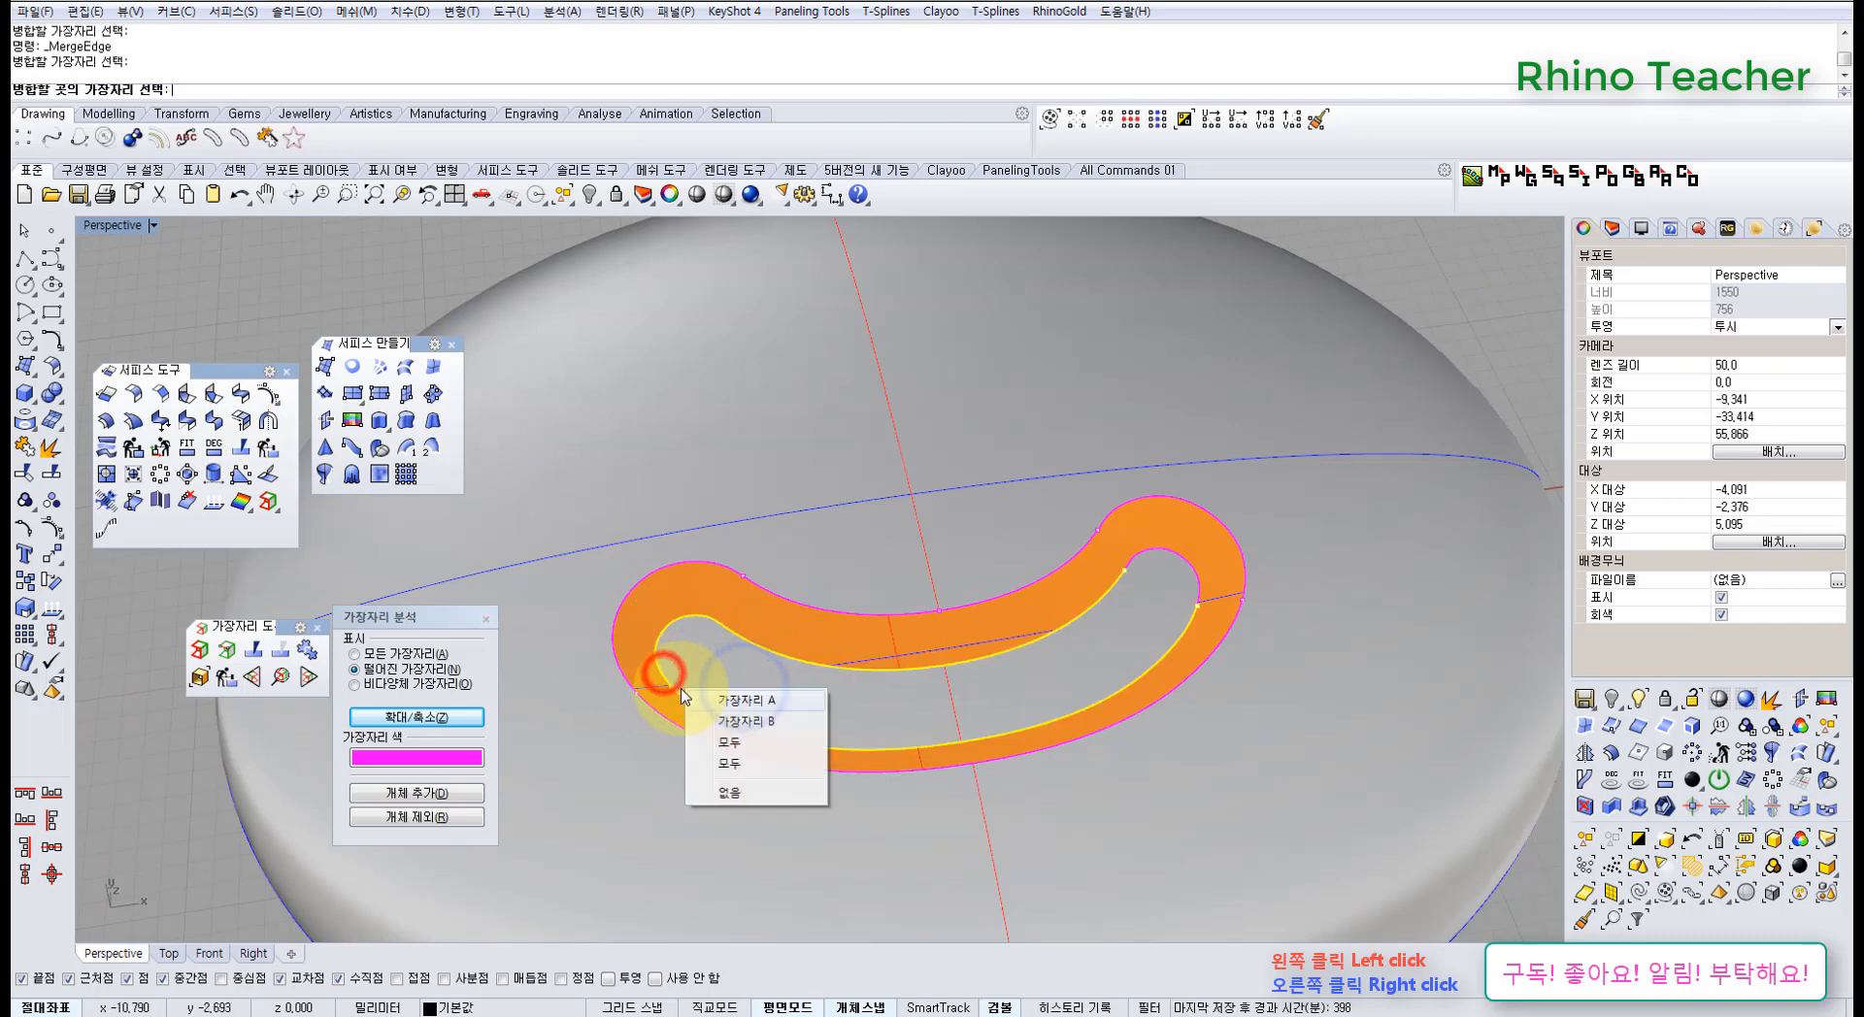
left_click(750, 745)
- Split the inner bean-shaped edge at the middle of its concave upper side
right_click_drag(985, 697, 873, 691)
mouse_move(978, 736)
right_mouse_down()
mouse_move(927, 687)
mouse_move(990, 709)
right_mouse_up()
scroll(1016, 664, "down", 4)
right_click_drag(1132, 661, 1096, 677, "shift")
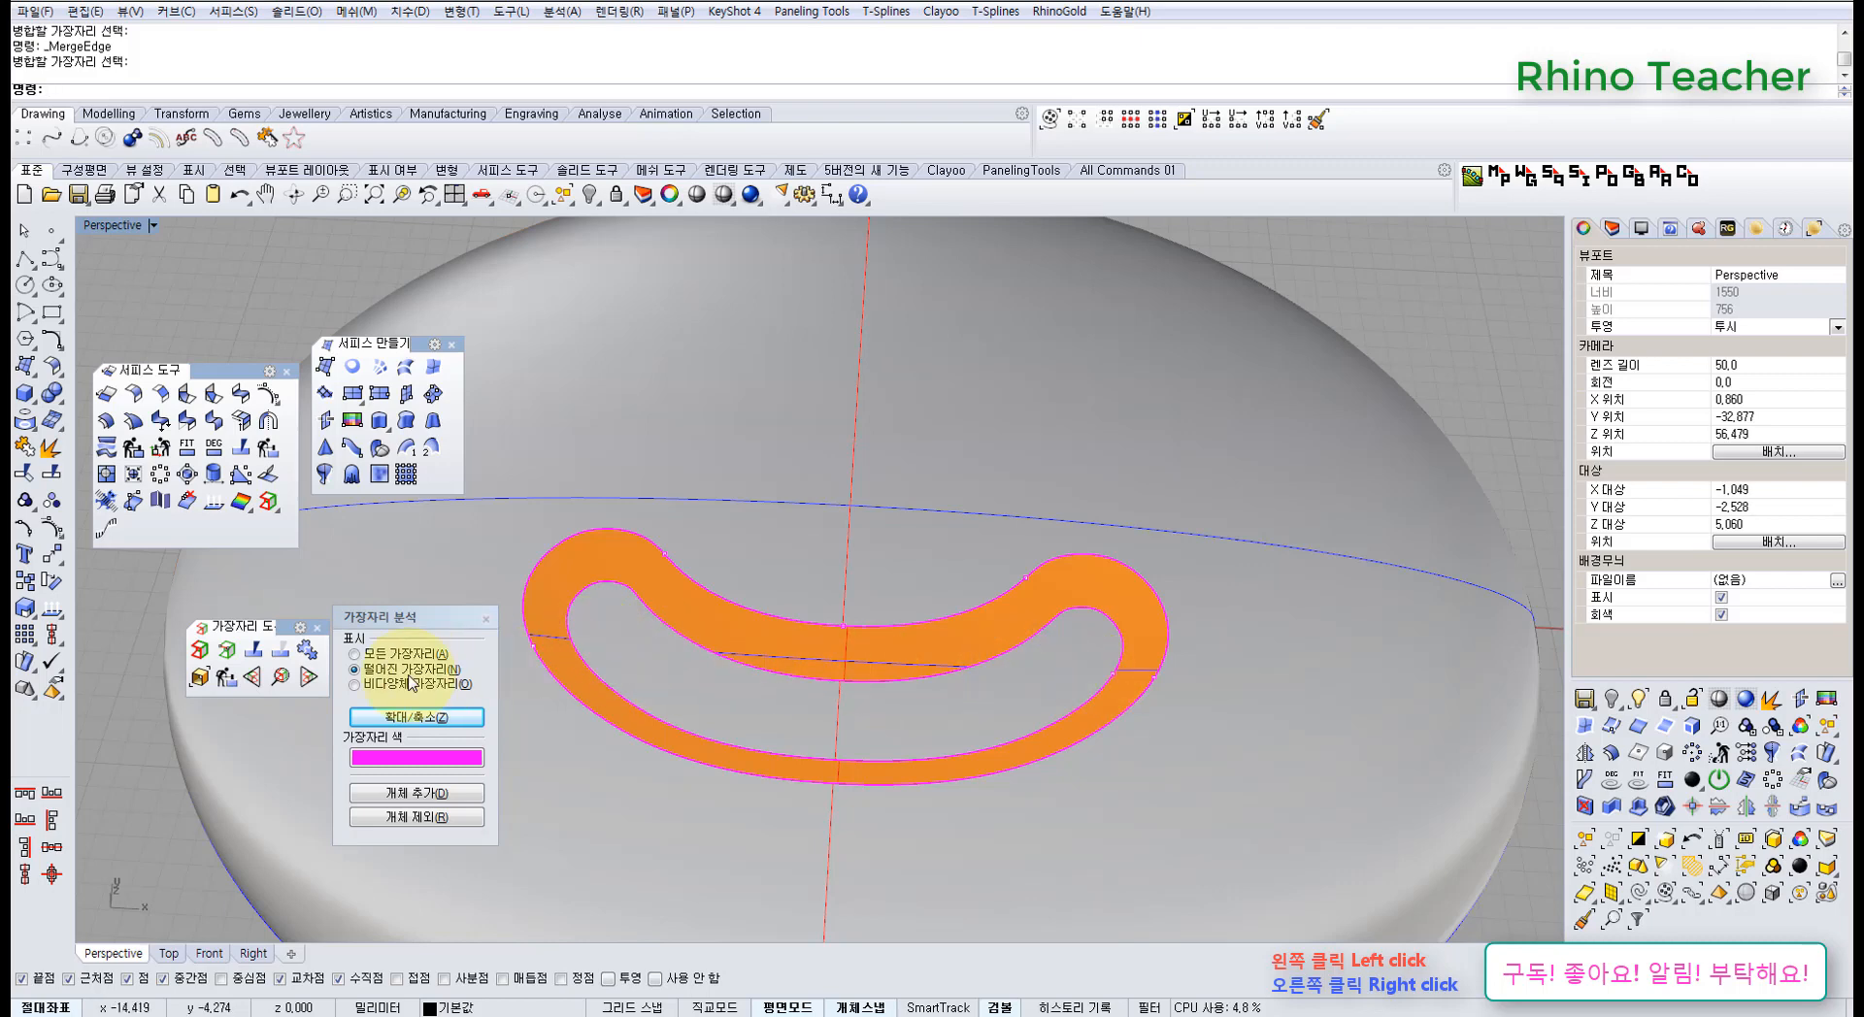
left_click(249, 650)
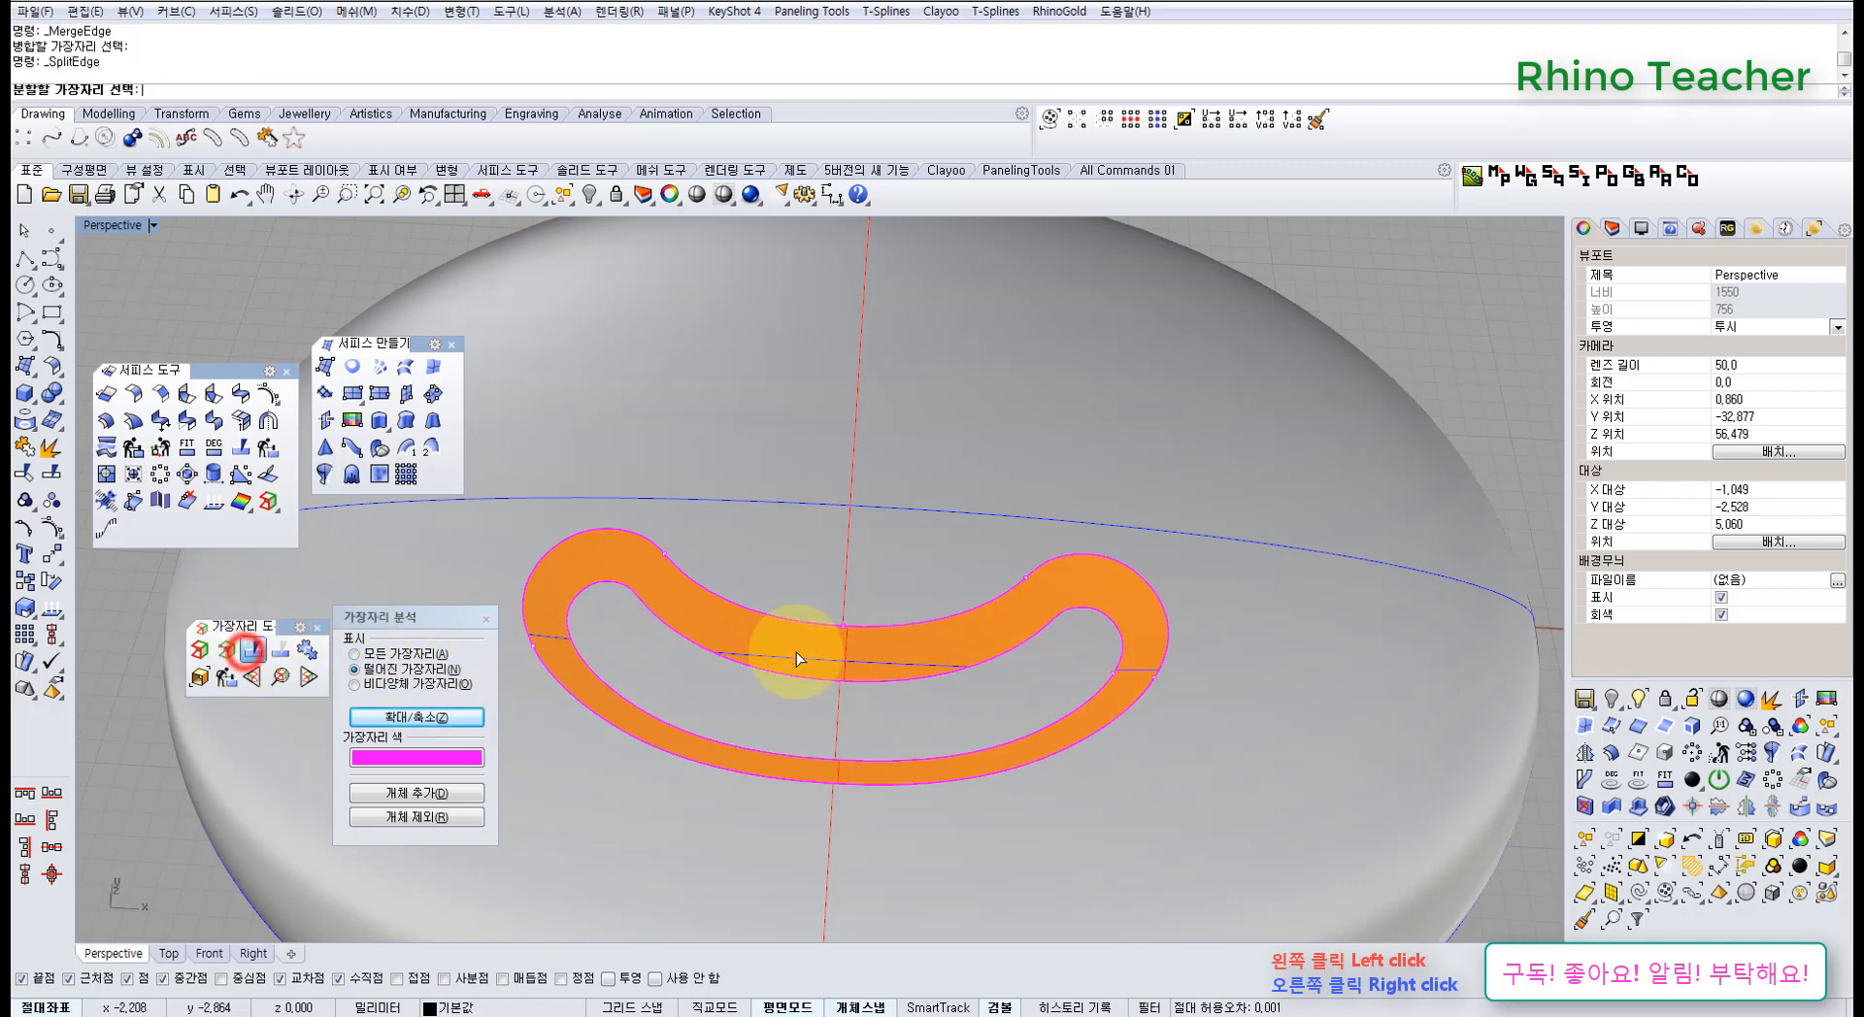
left_click(812, 683)
left_click(840, 633)
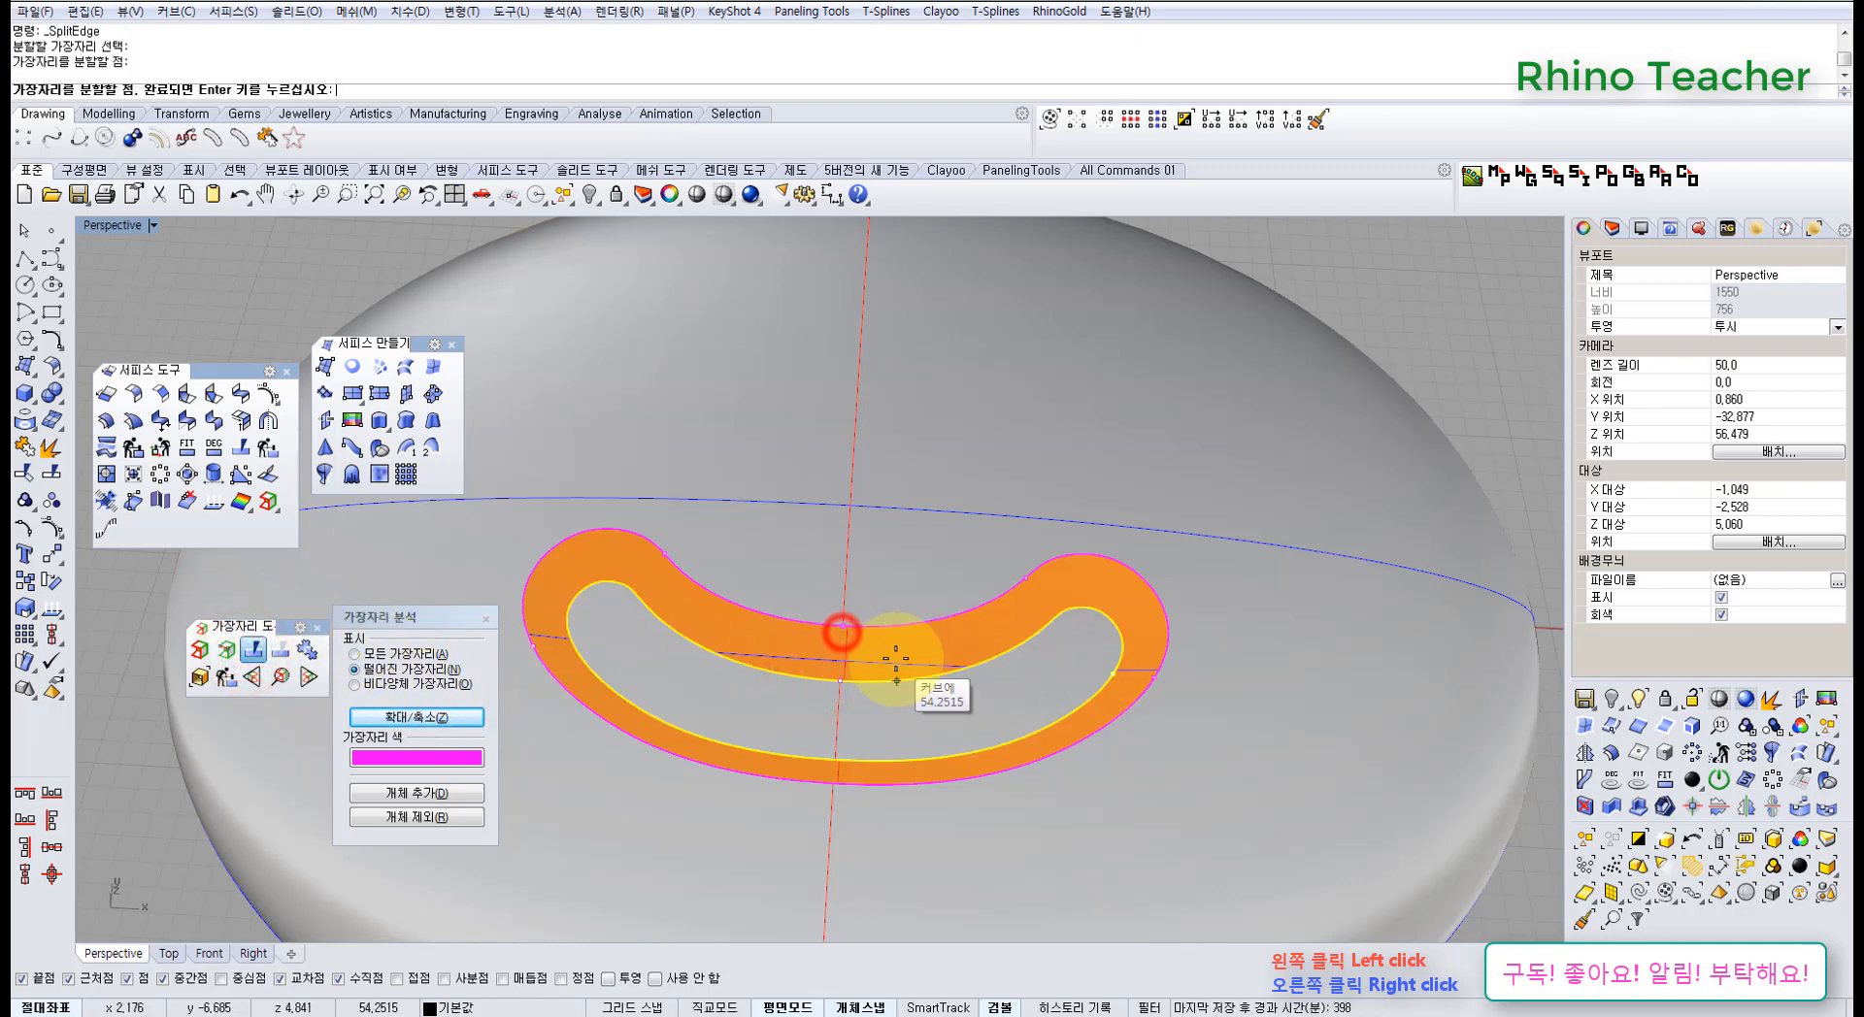
right_click(895, 660)
- Merge the inner edge segments that meet near the bean's right rounded end
right_click_drag(1007, 725, 1046, 676)
scroll(1046, 674, "up", 4)
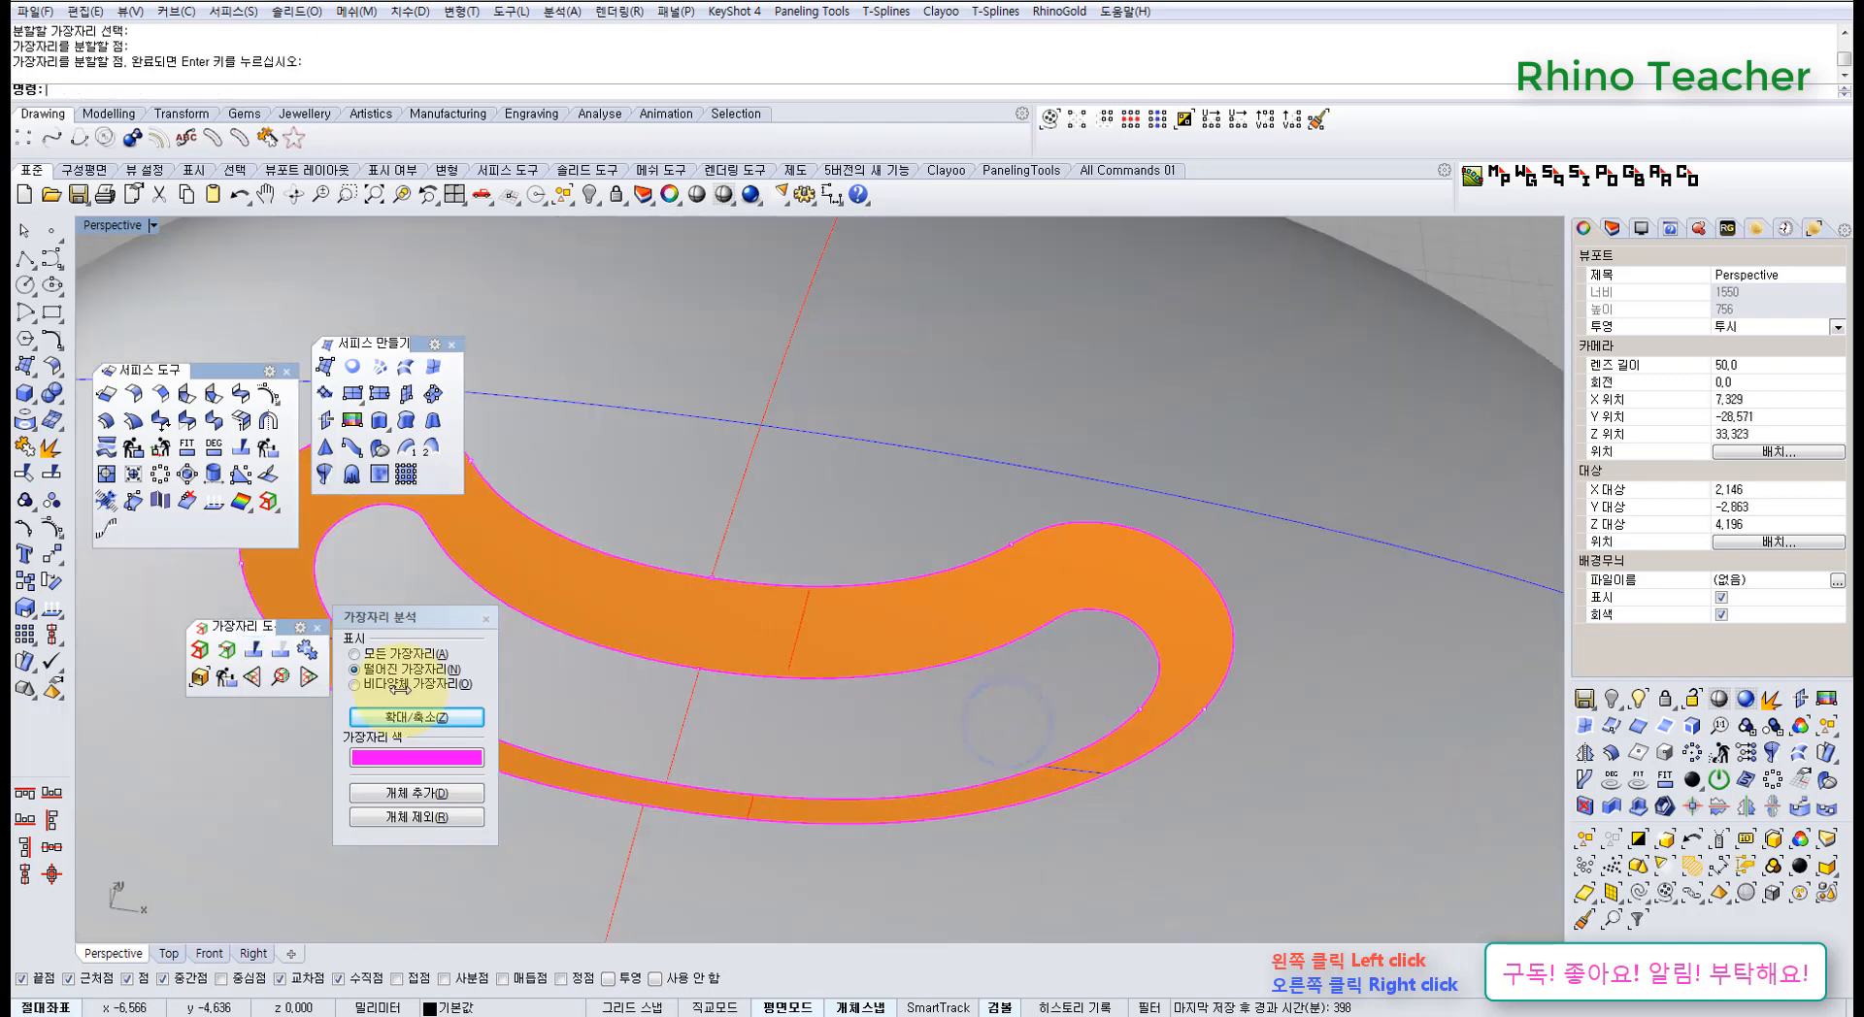
left_click(239, 449)
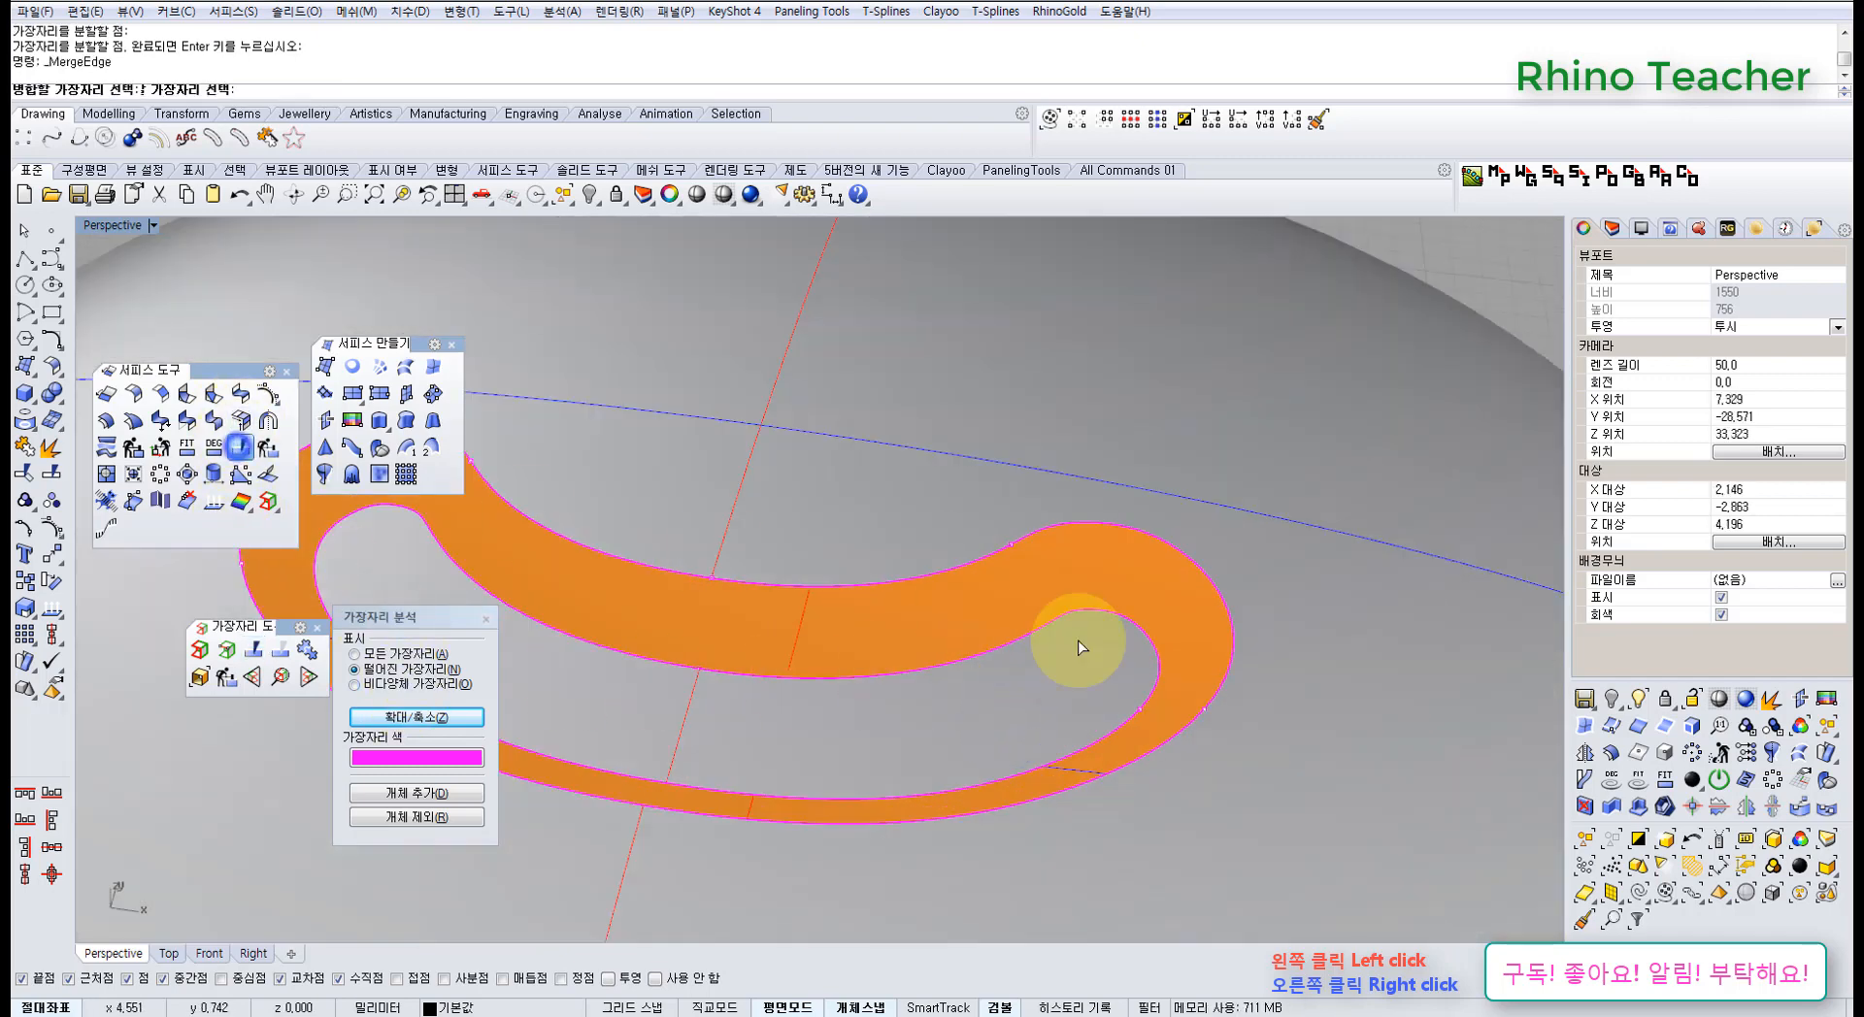
left_click(1147, 697)
left_click(1147, 691)
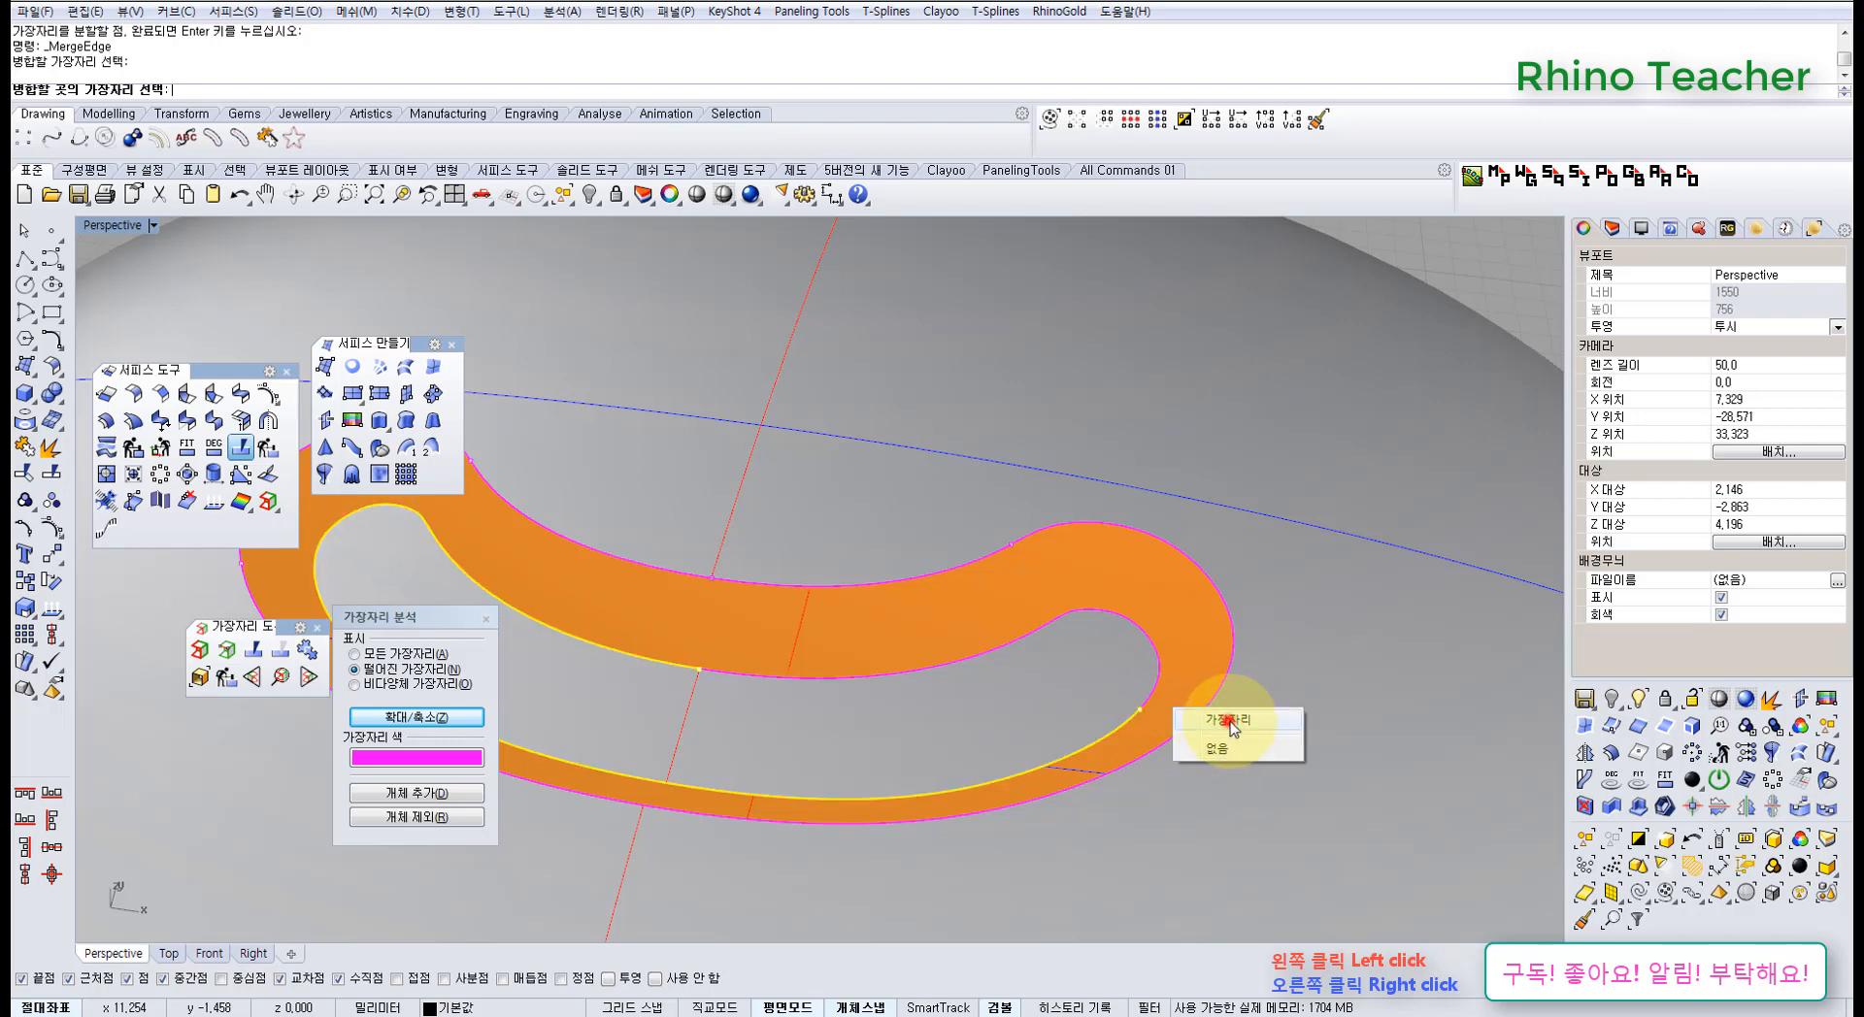
left_click(1228, 721)
- Merge the split segments of the gap's outer bean-shaped edge into one continuous edge
right_click_drag(905, 706, 948, 645)
right_click(955, 642)
left_click(983, 599)
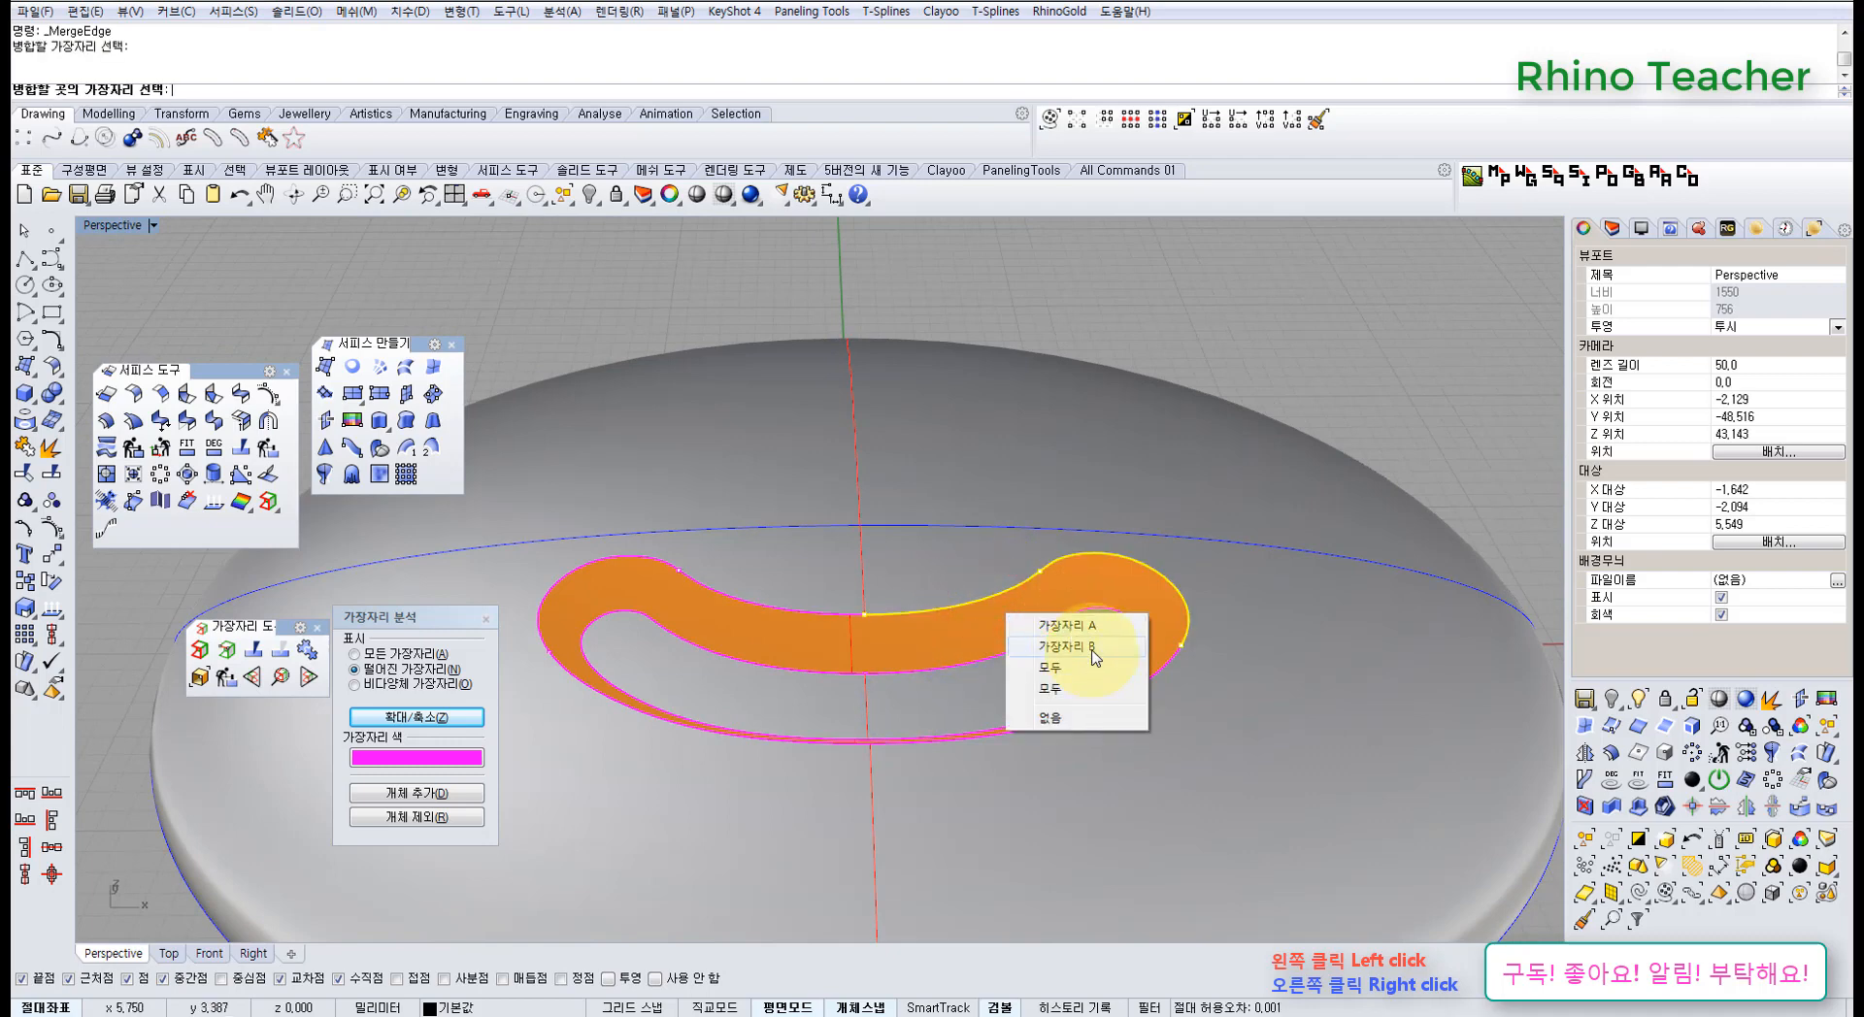
left_click(1094, 647)
right_click_drag(1047, 637, 1056, 697)
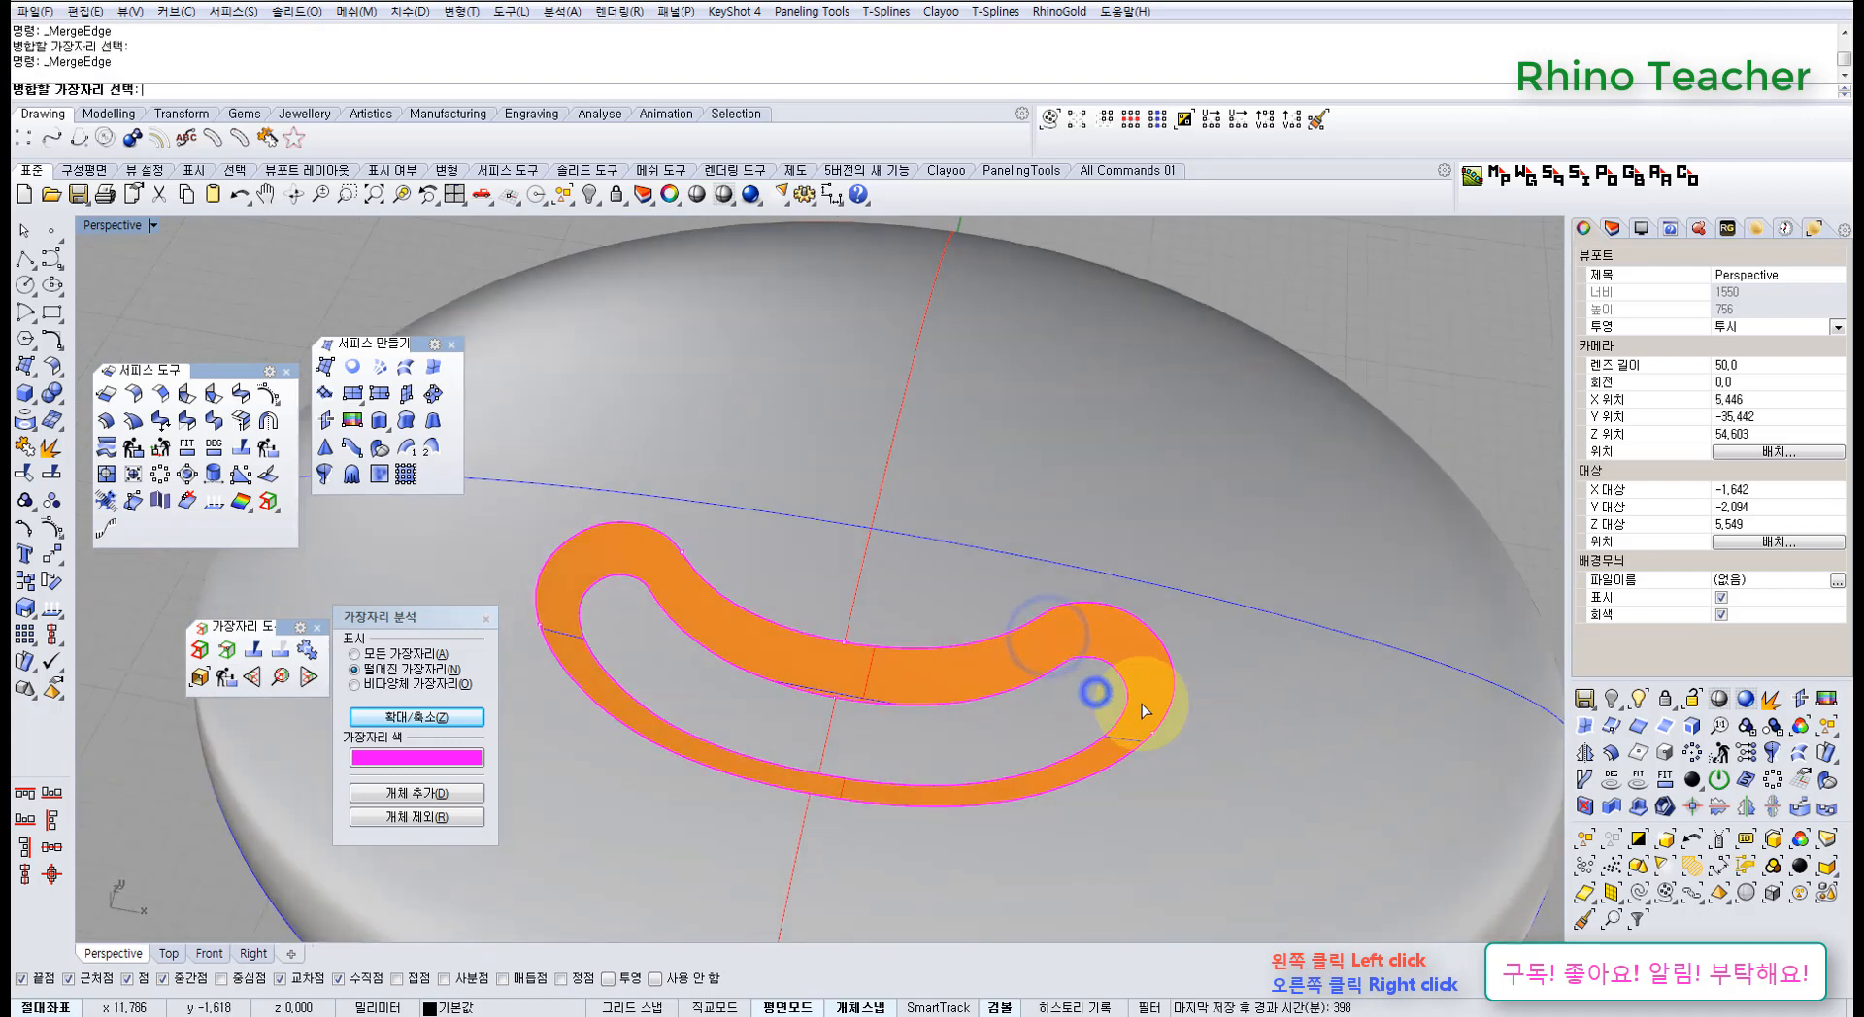
left_click(1165, 720)
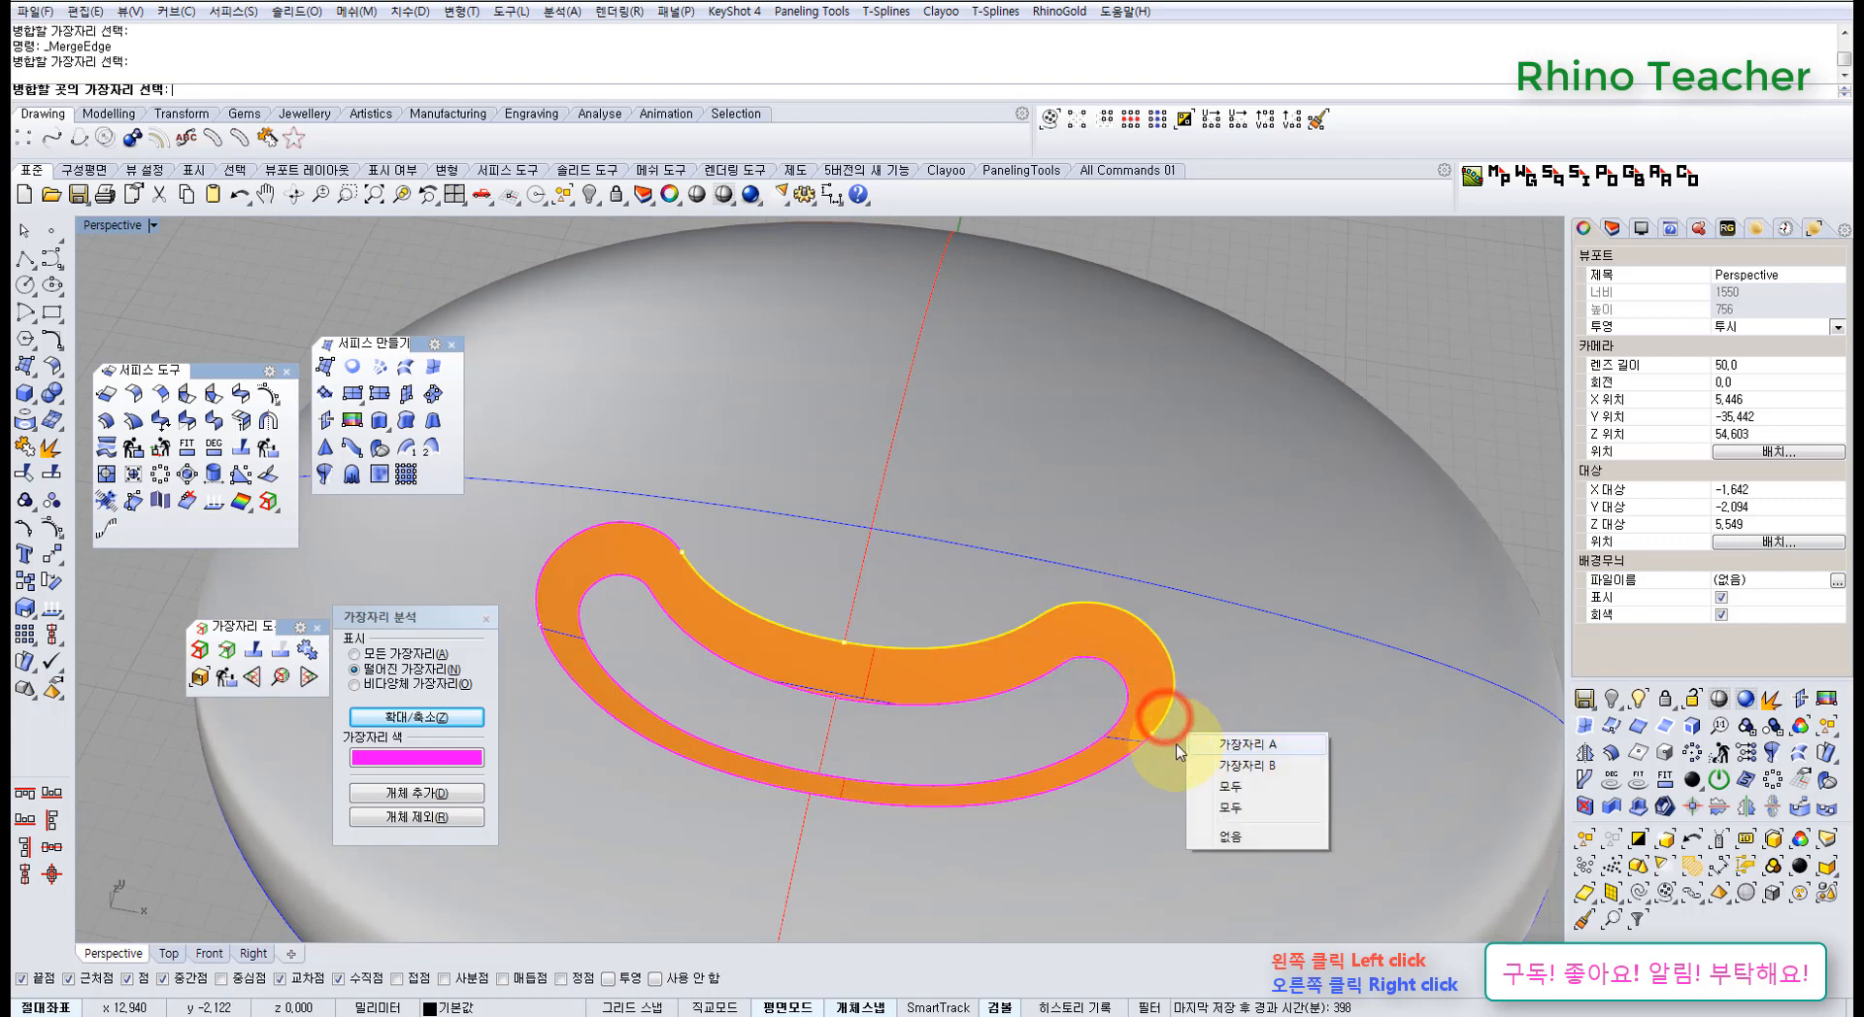
left_click(1234, 792)
right_click(1234, 790)
- Examine the merged inner and outer edges around the bean-shaped gap from several angles
right_click_drag(884, 660, 665, 624)
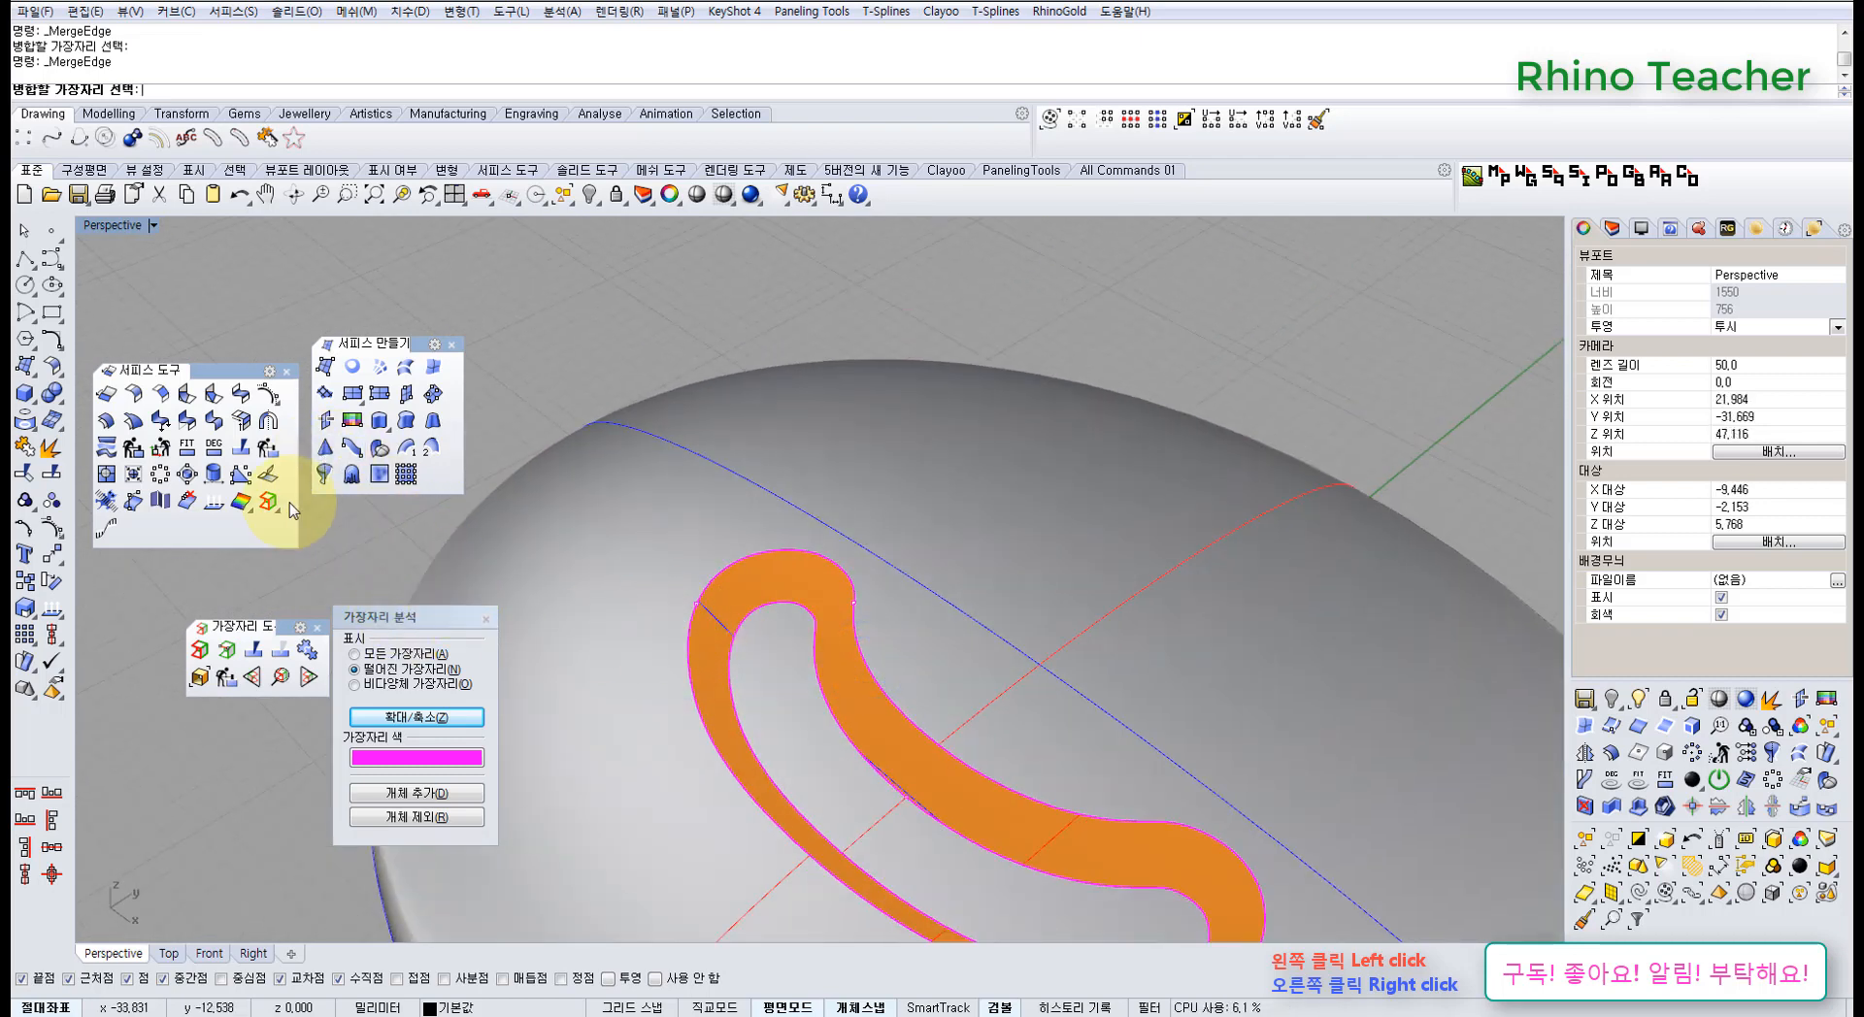
left_click(708, 575)
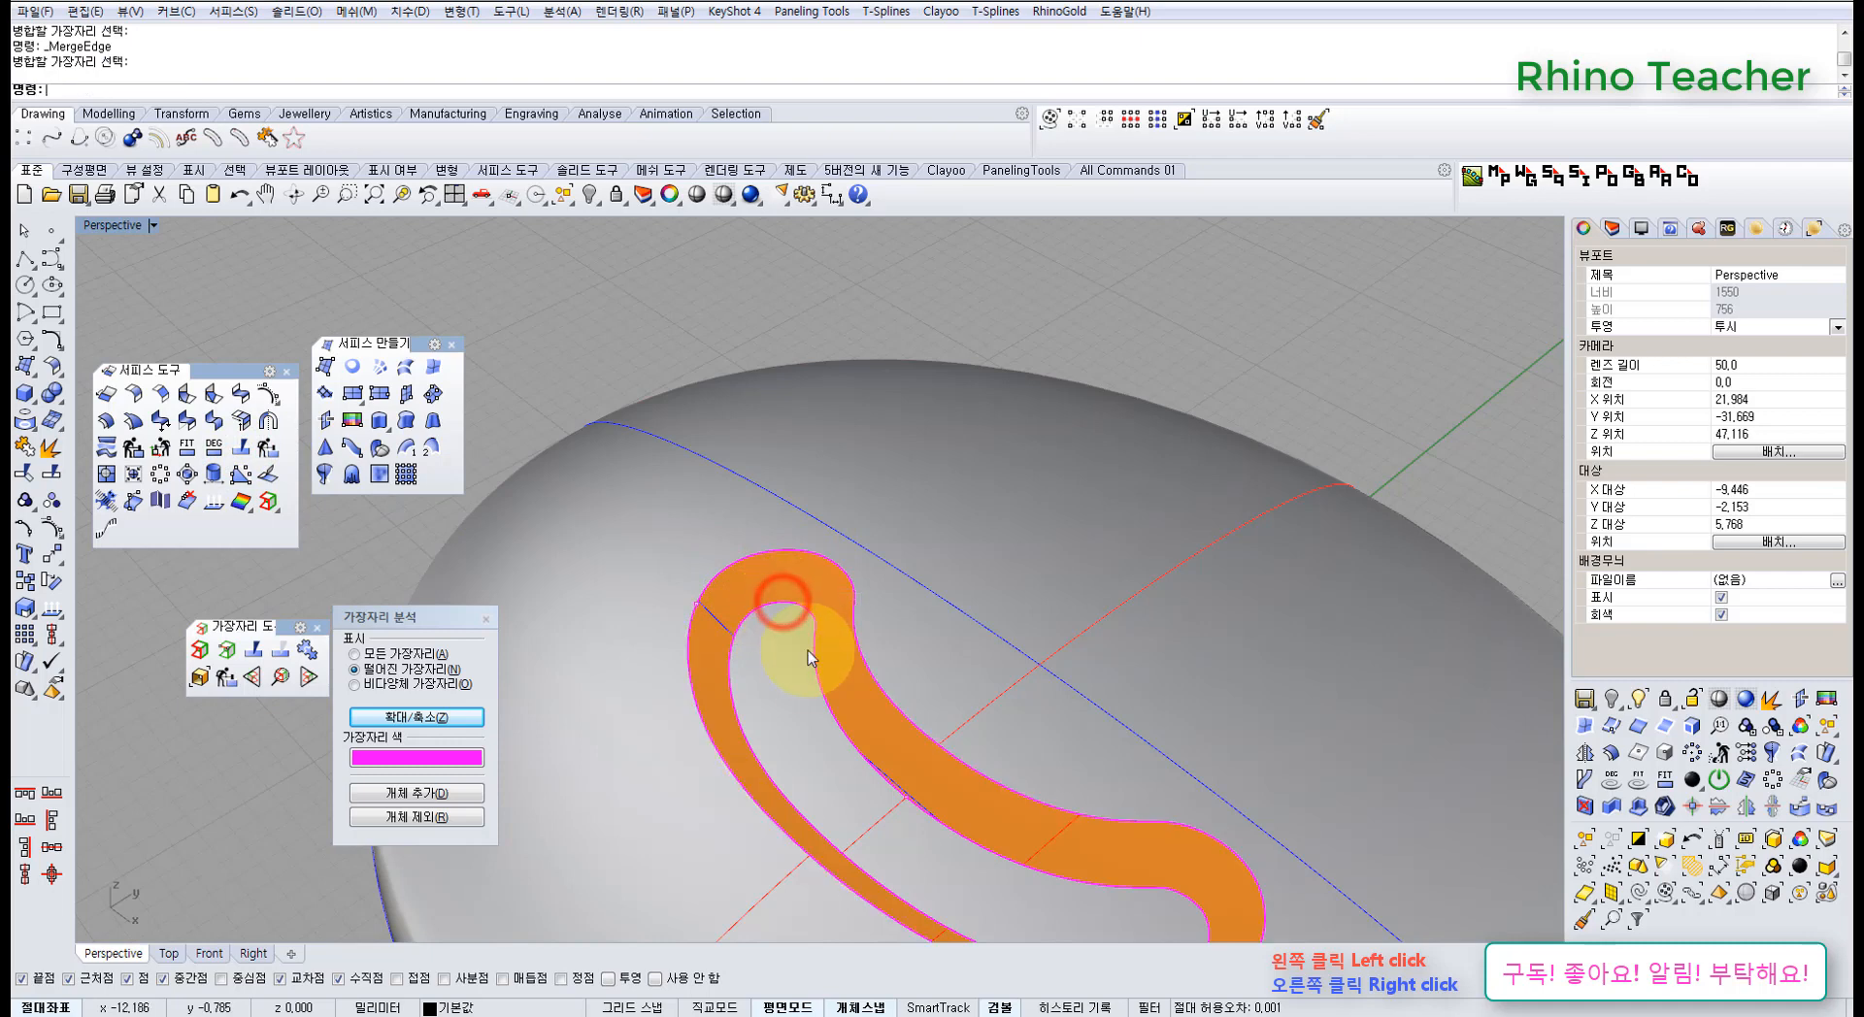
right_click_drag(771, 646, 714, 623)
scroll(719, 622, "down", 6)
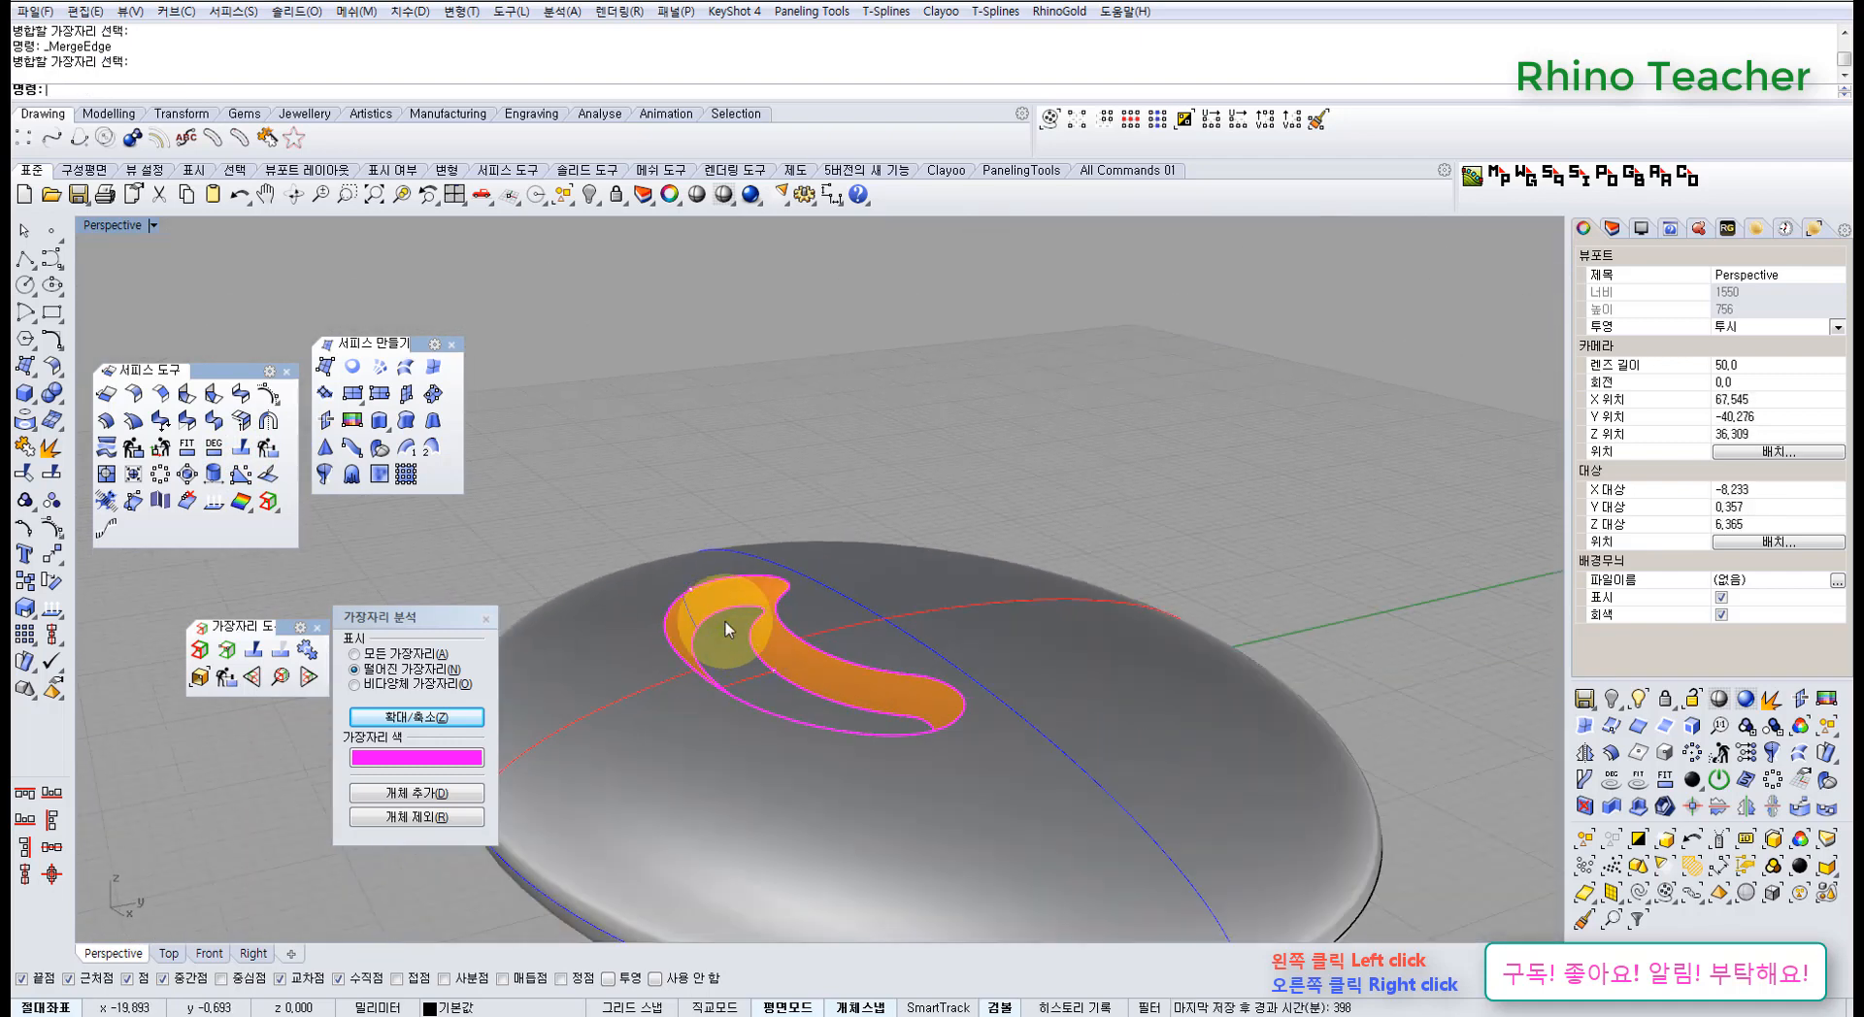
mouse_move(736, 654)
right_mouse_down()
mouse_move(765, 701)
mouse_move(740, 643)
right_mouse_up()
scroll(762, 696, "up", 4)
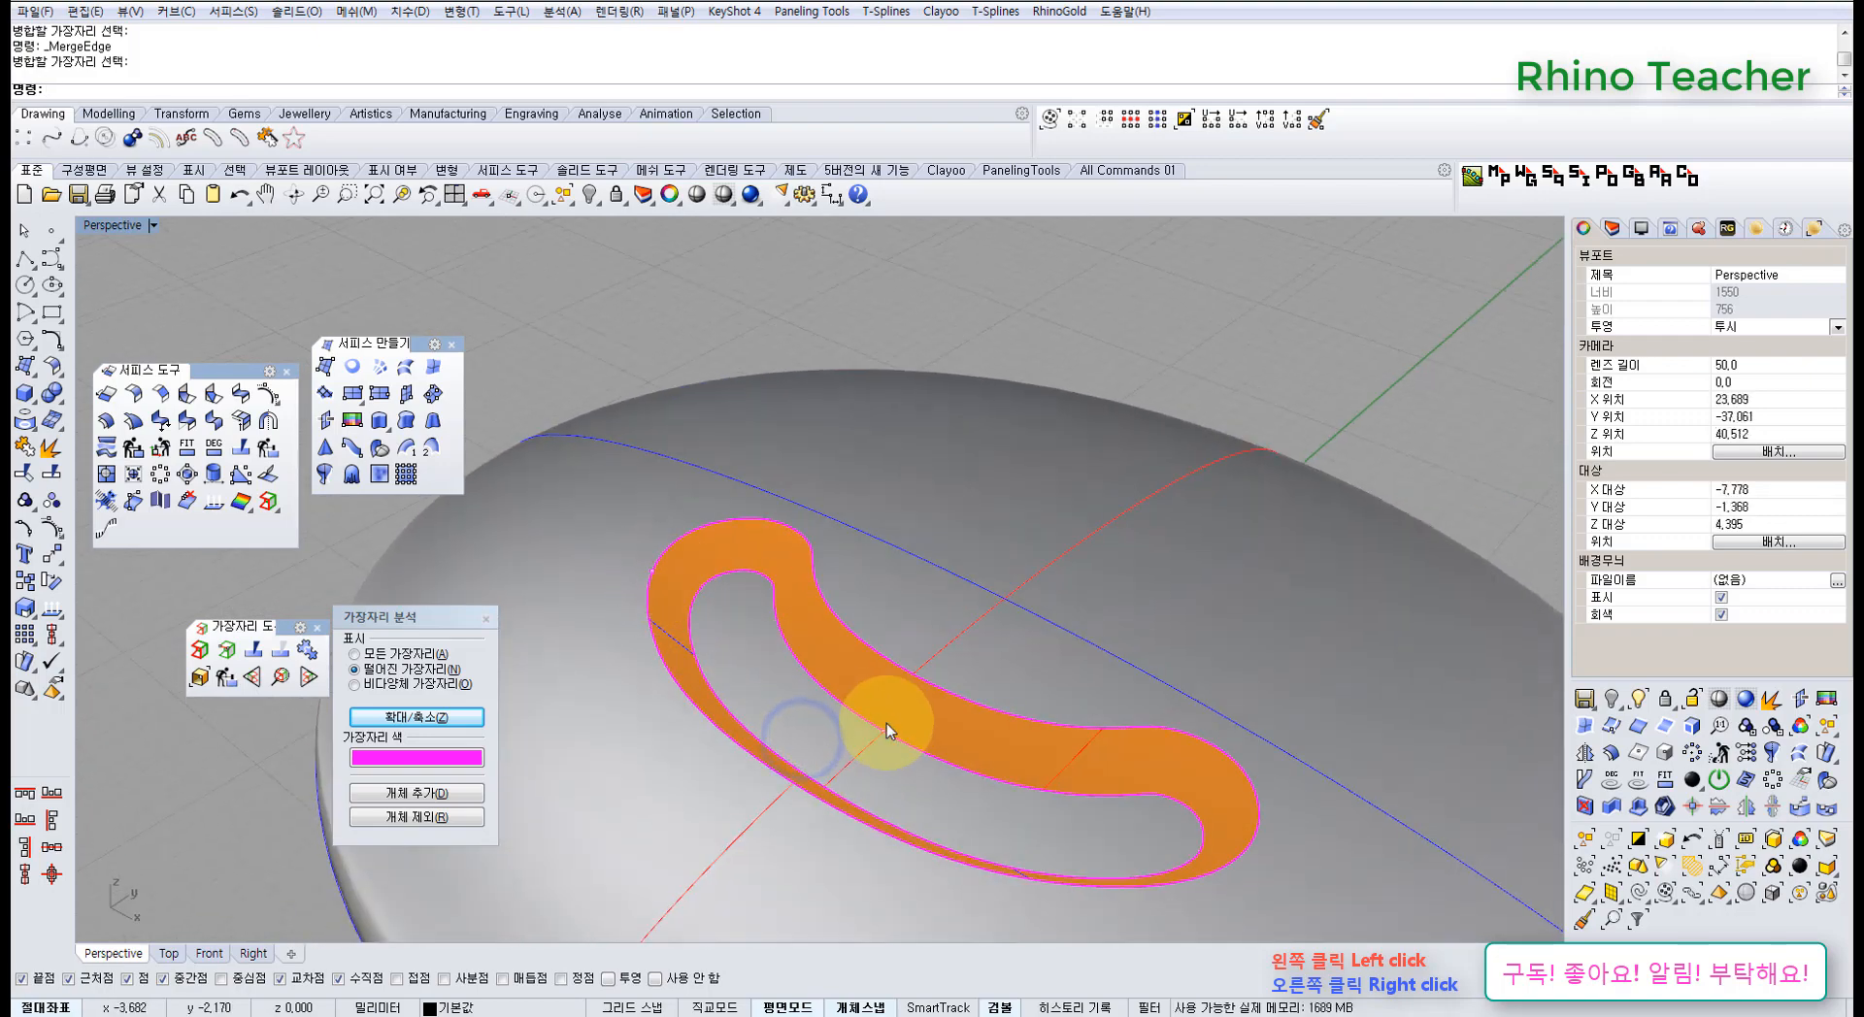
right_click_drag(864, 689, 852, 727)
scroll(869, 704, "up", 4)
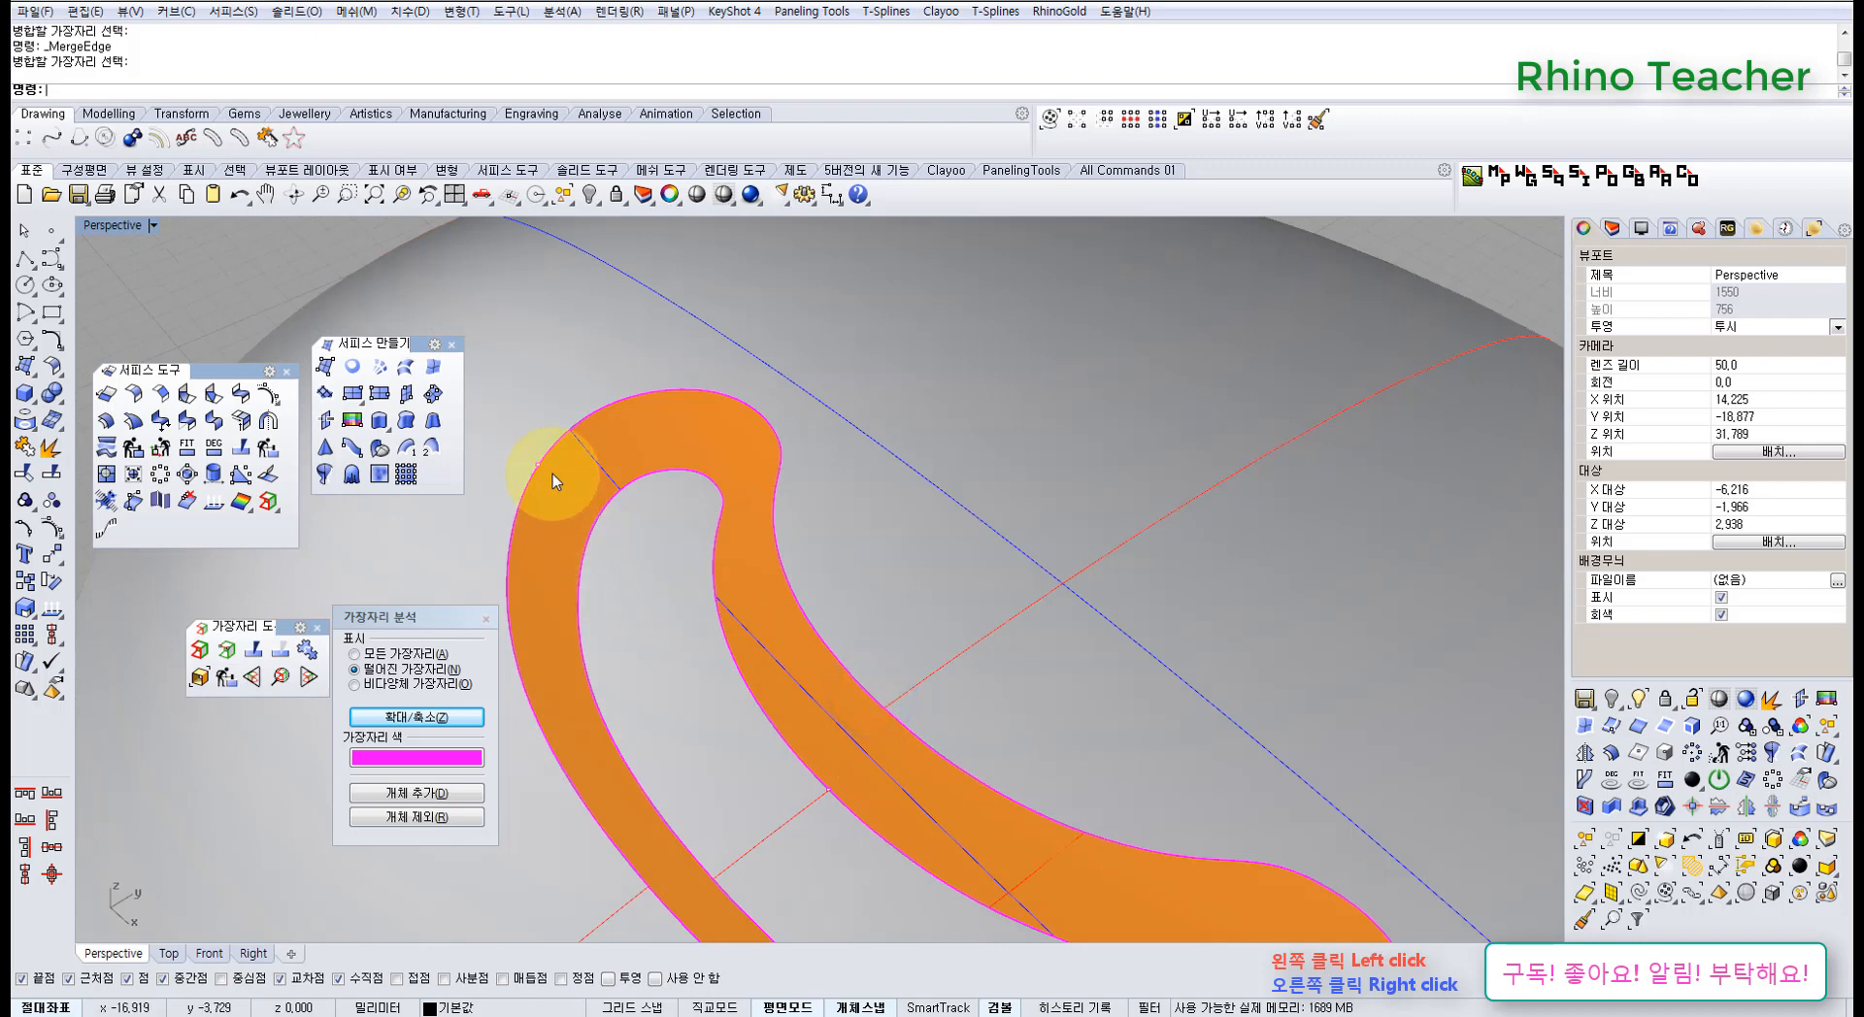
right_click_drag(852, 821, 684, 655)
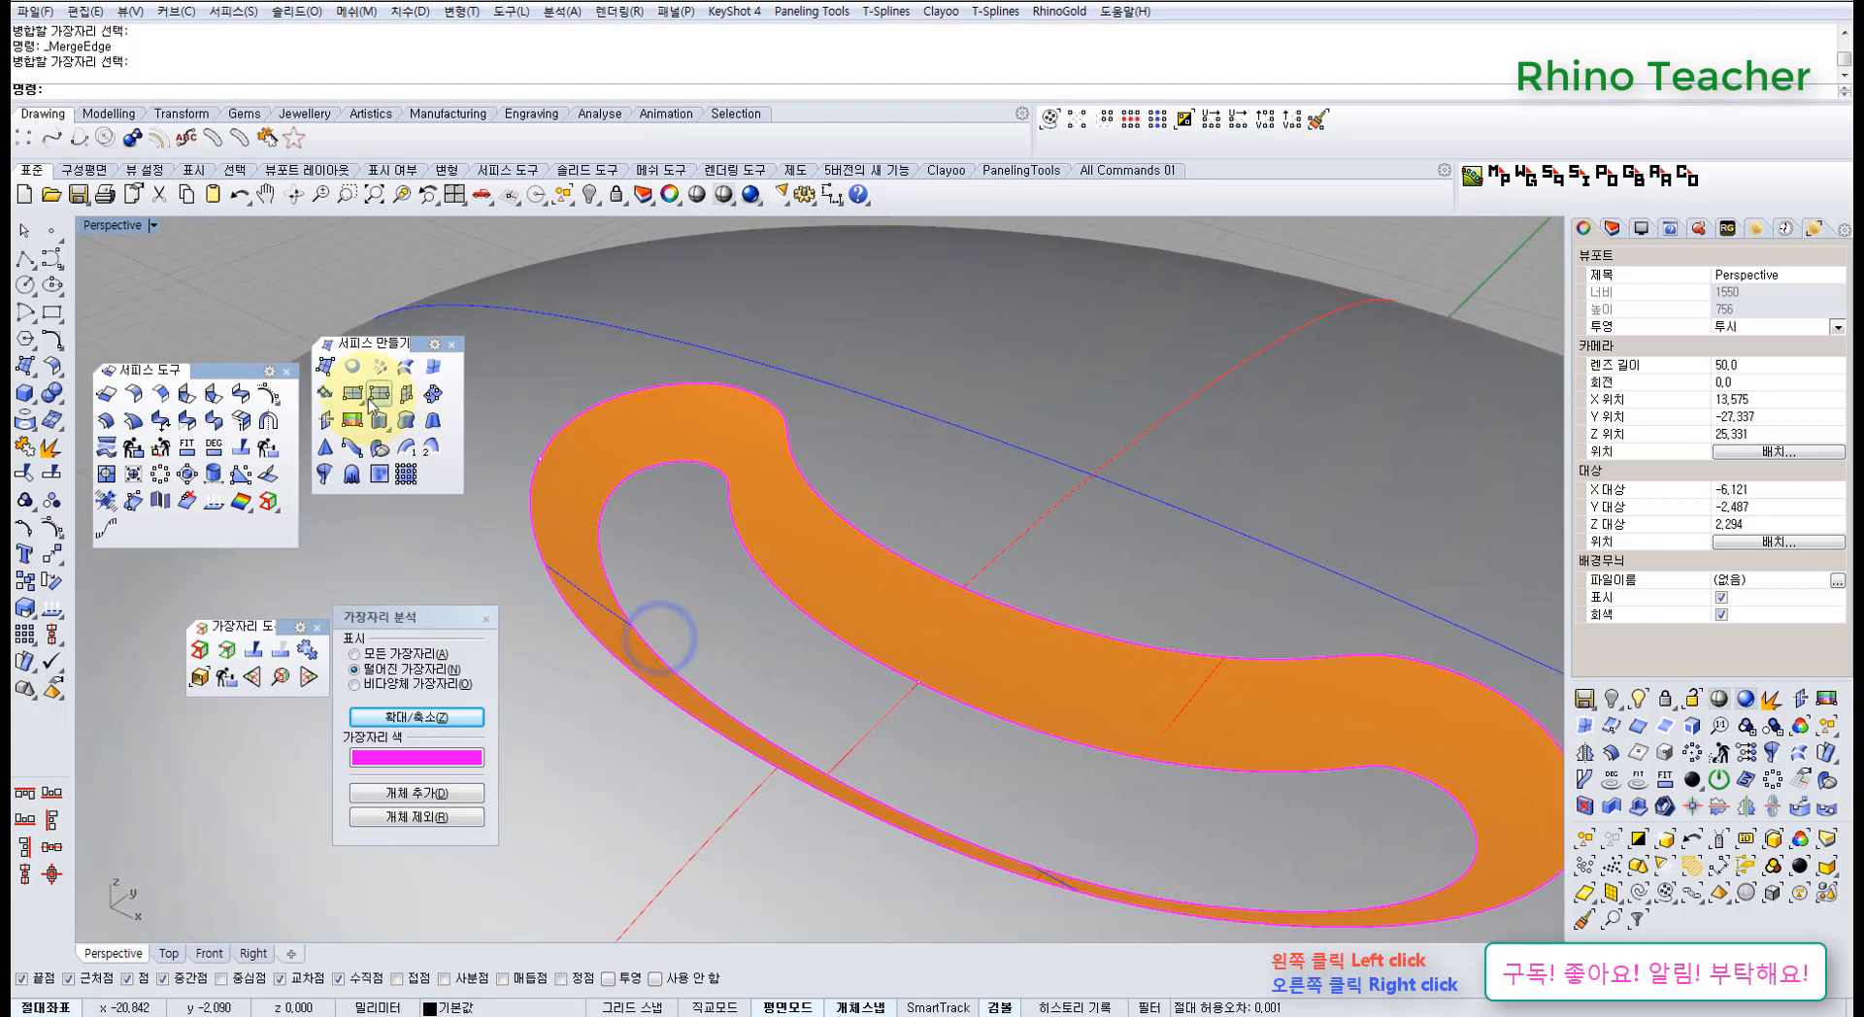
- Try a blend surface between the full inner and outer bean edges, and undo the blend
left_click(876, 655)
left_click(940, 574)
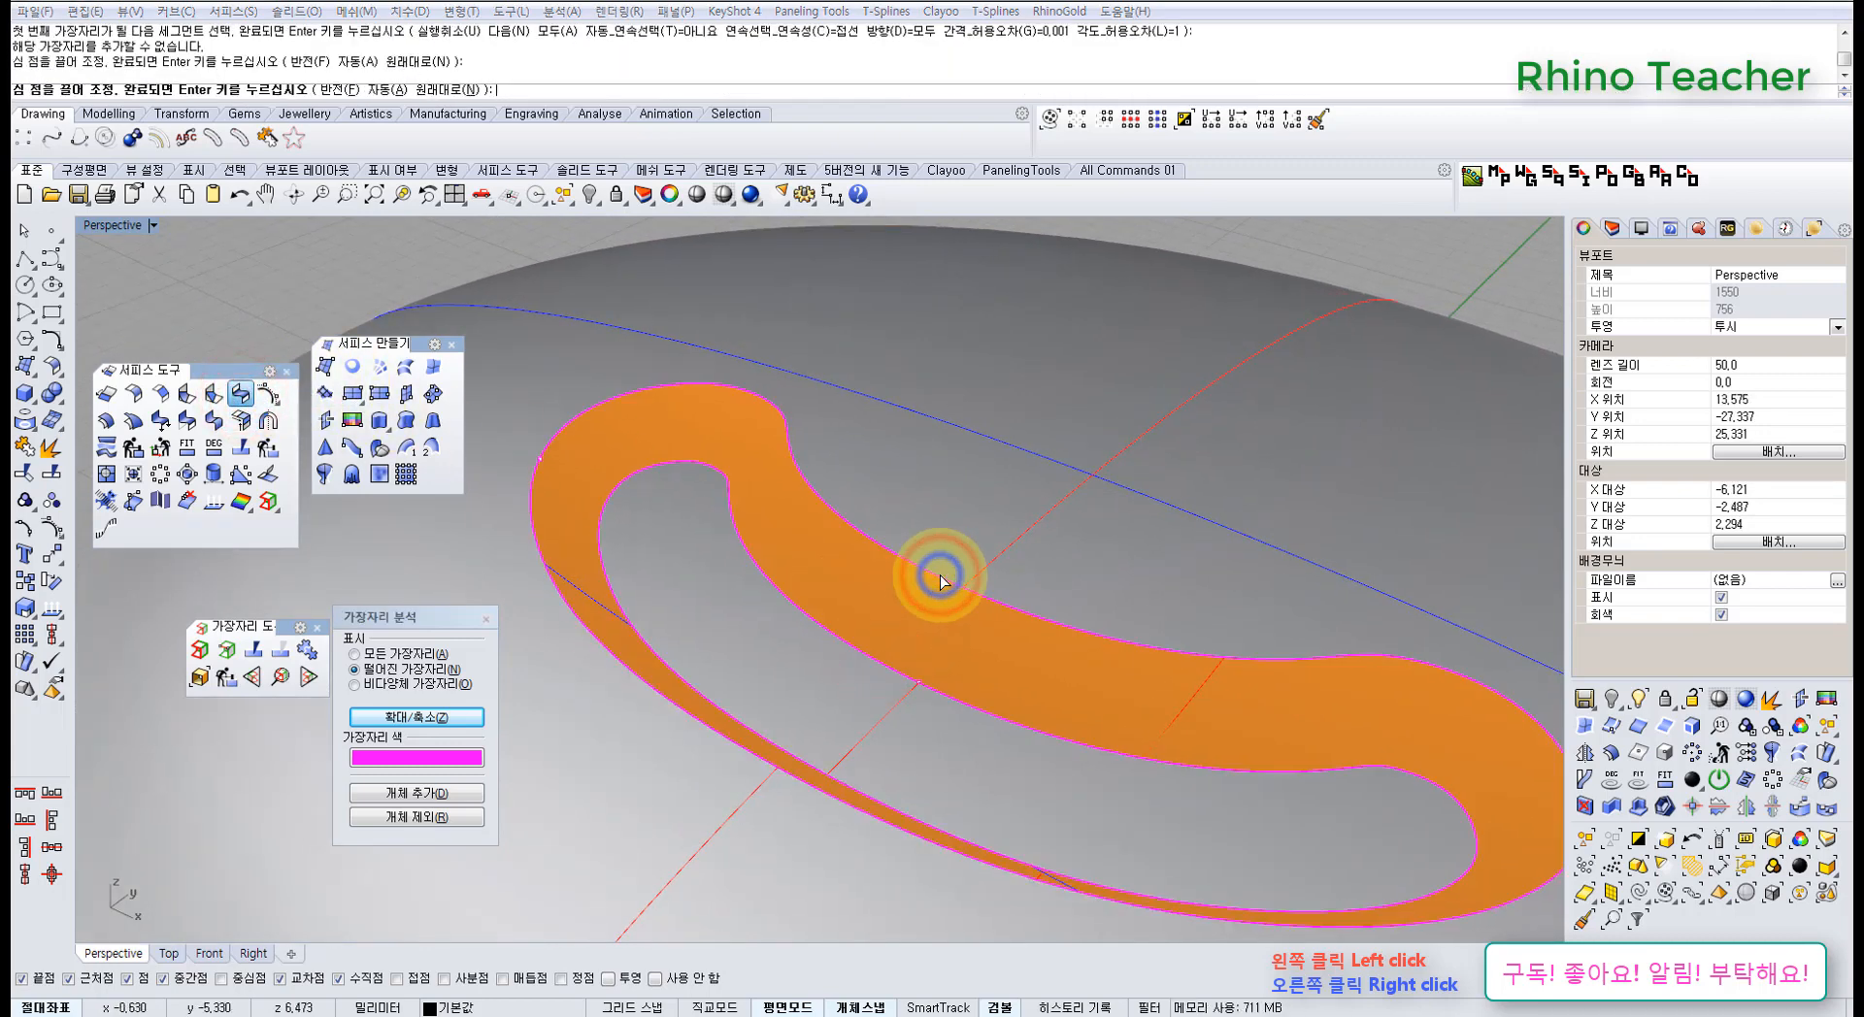
key("Return")
right_click_drag(1107, 621, 1082, 668)
left_click(798, 905)
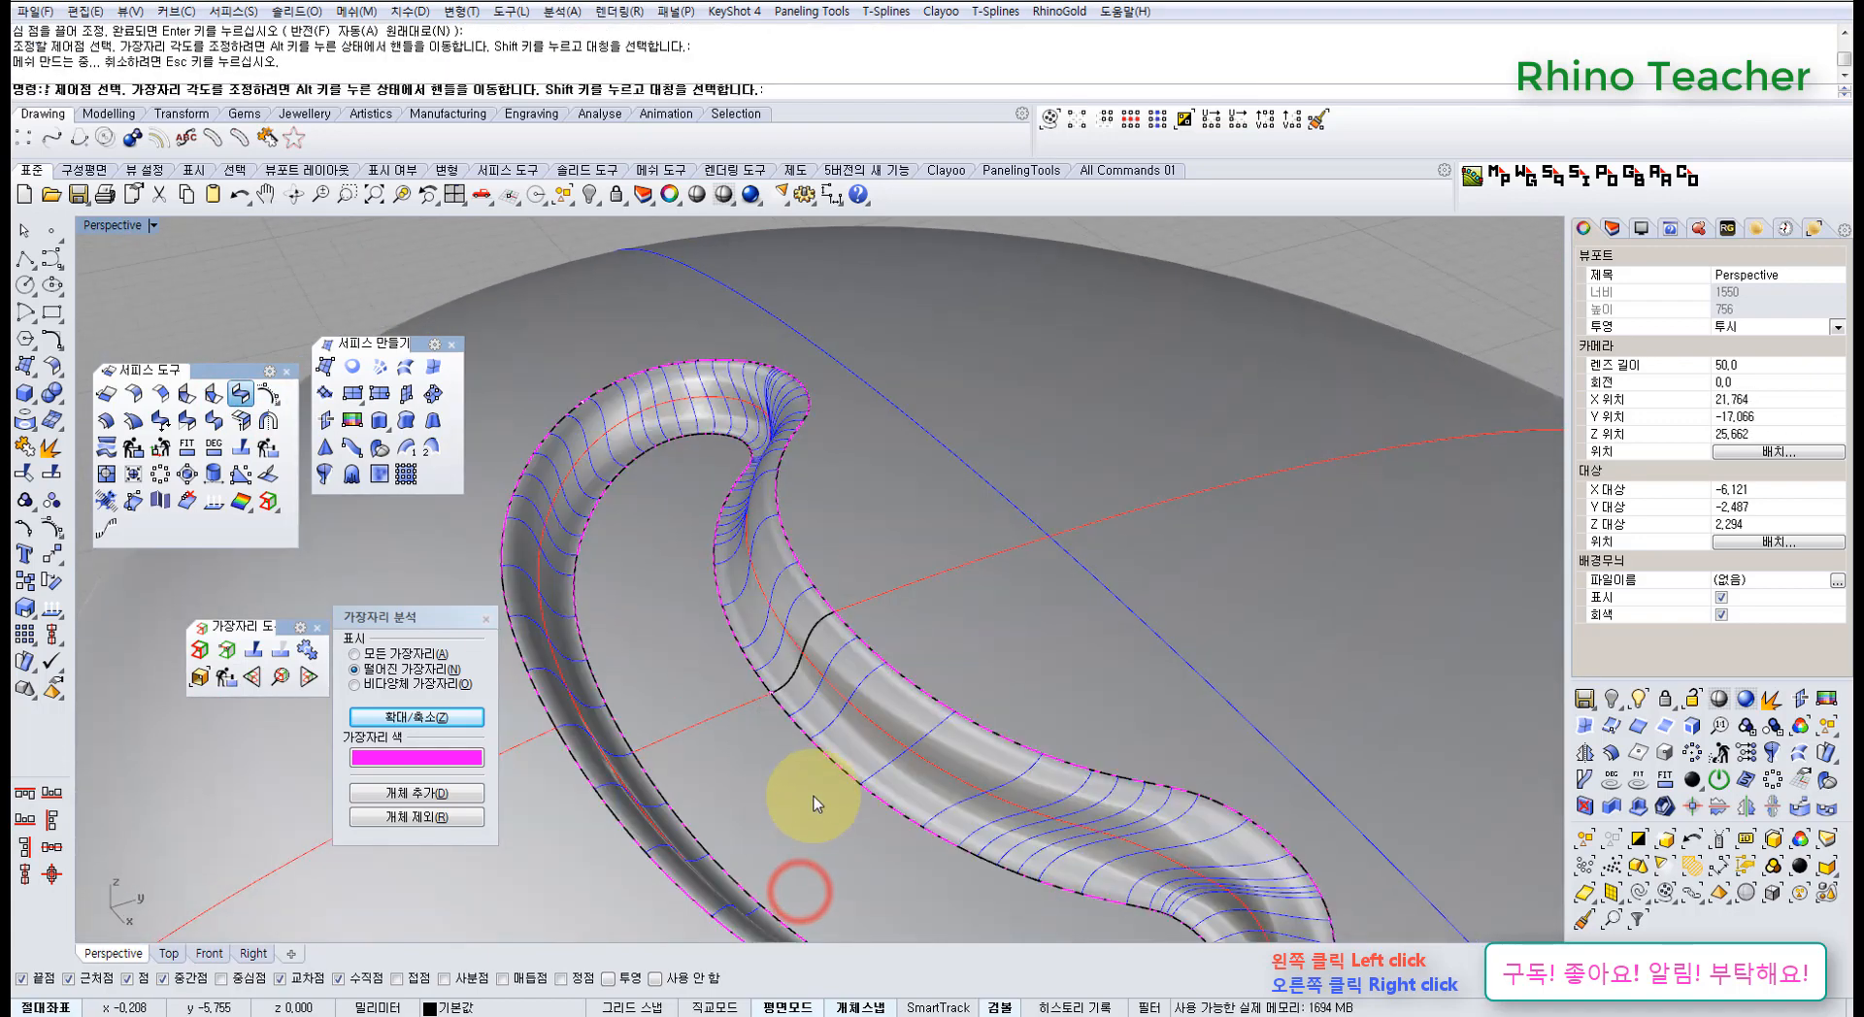
right_click_drag(790, 698, 846, 650)
key("ctrl+z")
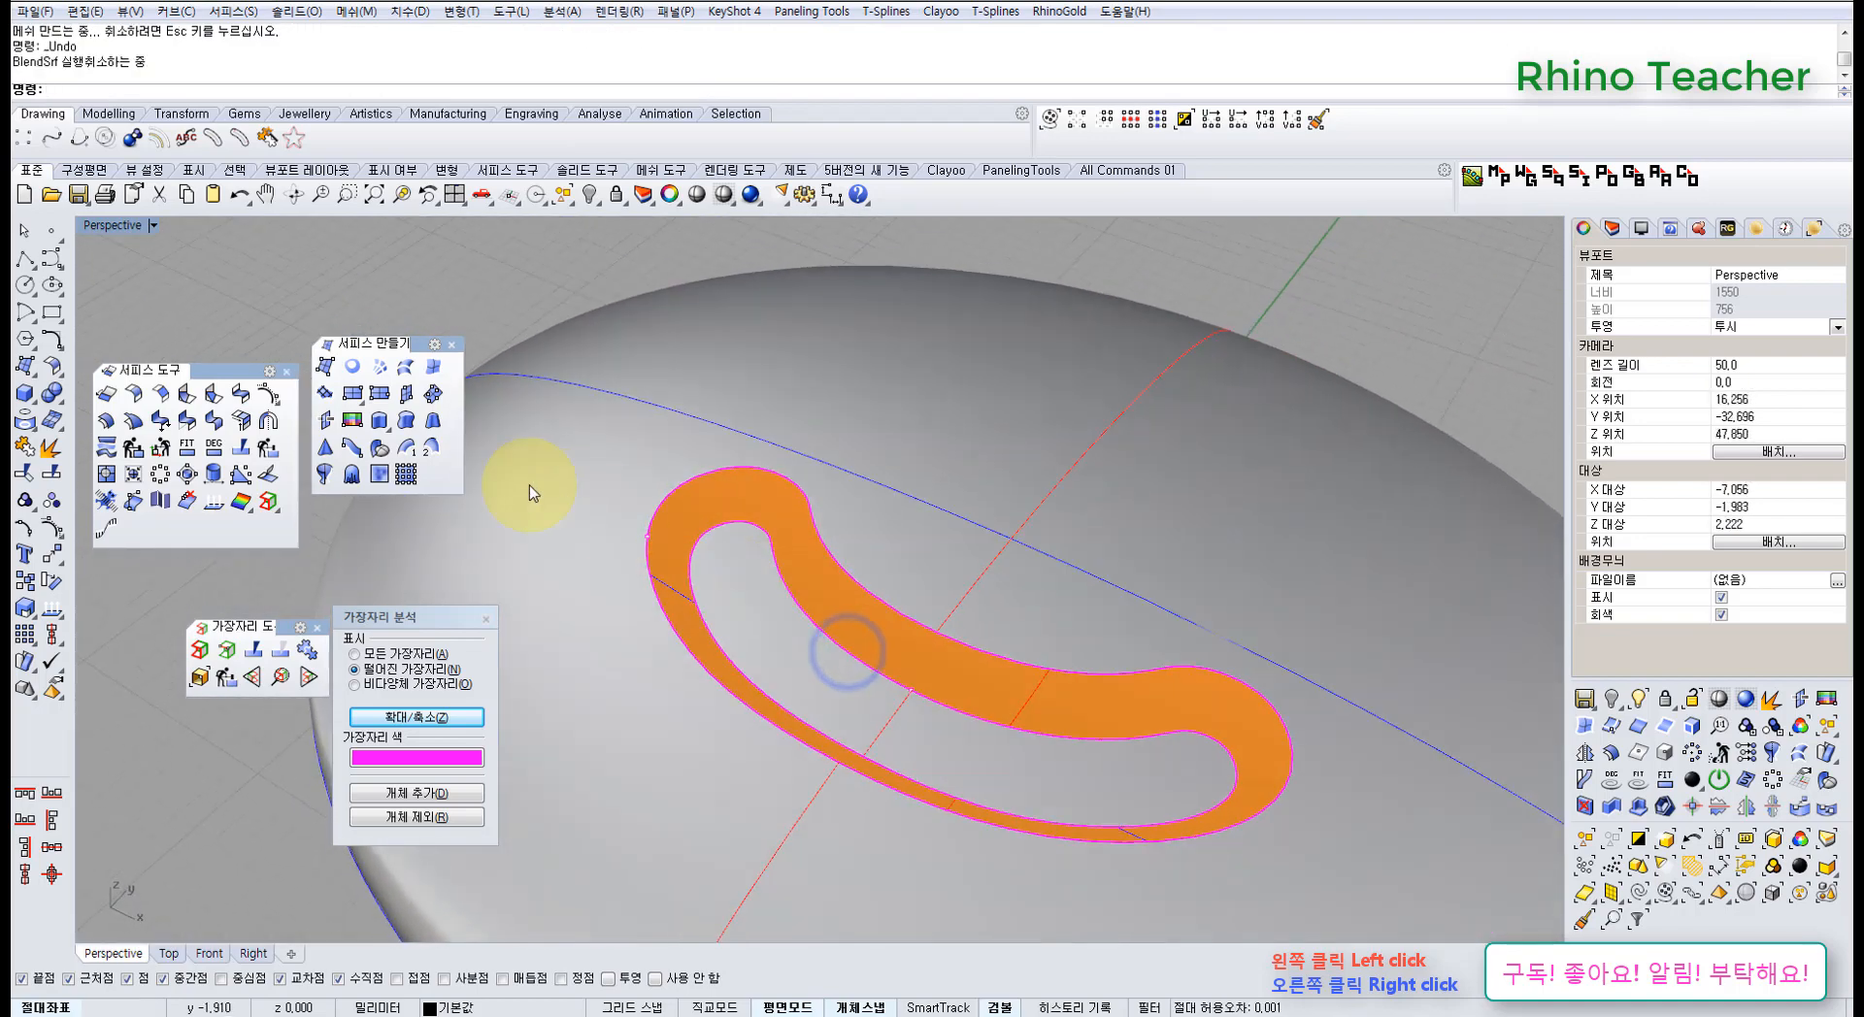
- Blend a closed surface between the inner and outer bean edges, keeping the default seam points and blend shape
right_click(914, 686)
left_click(895, 680)
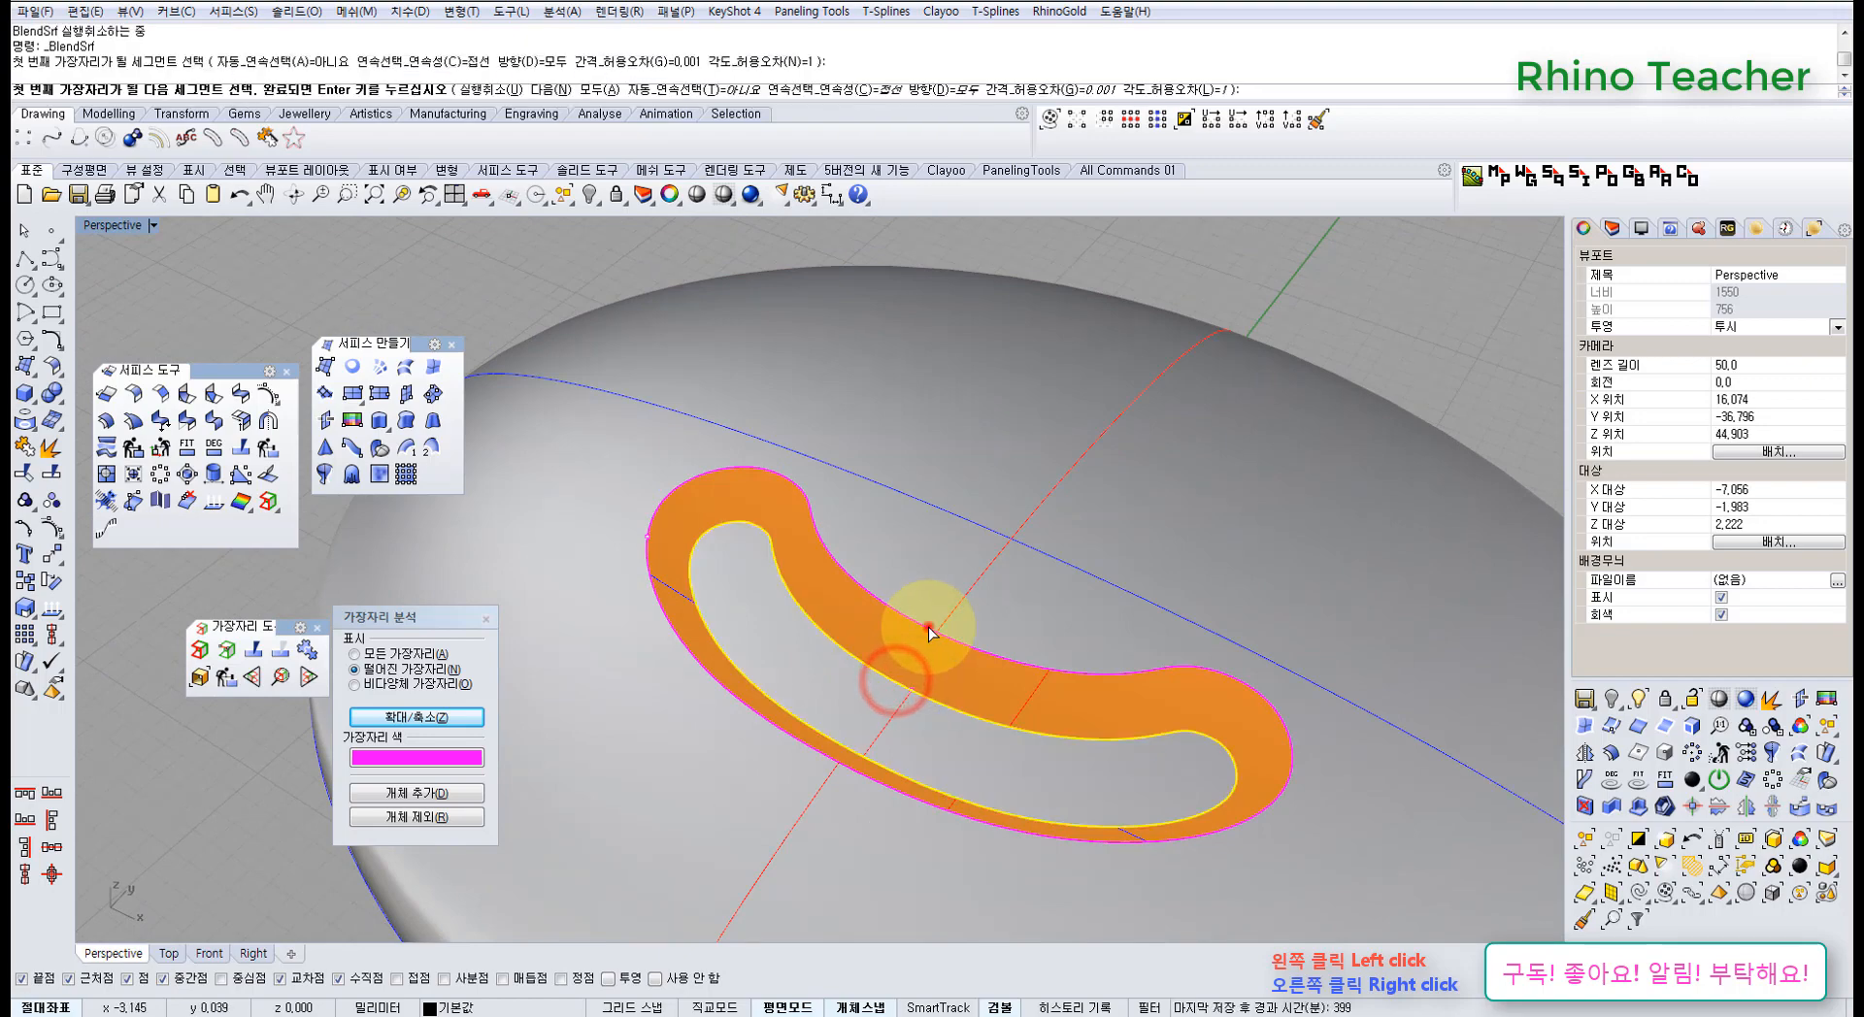
left_click(929, 629)
right_click(929, 629)
right_click(928, 629)
right_click(929, 629)
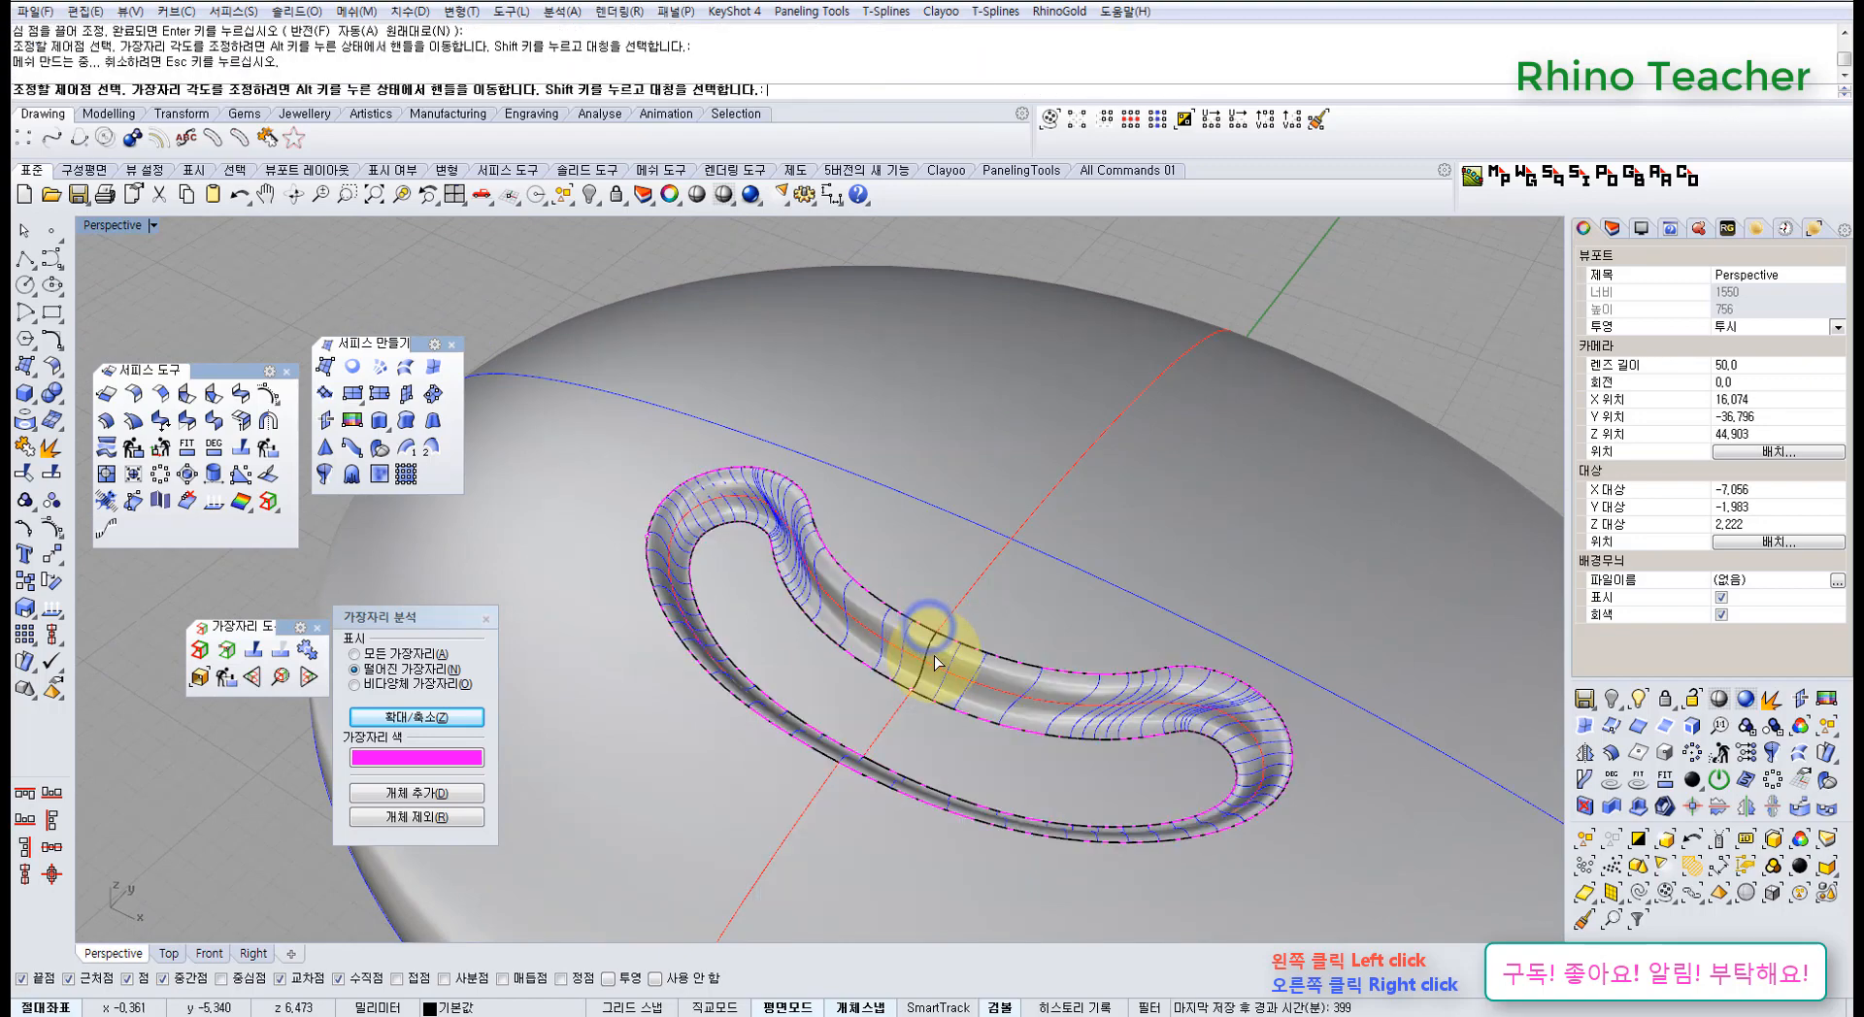
scroll(937, 663, "up", 5)
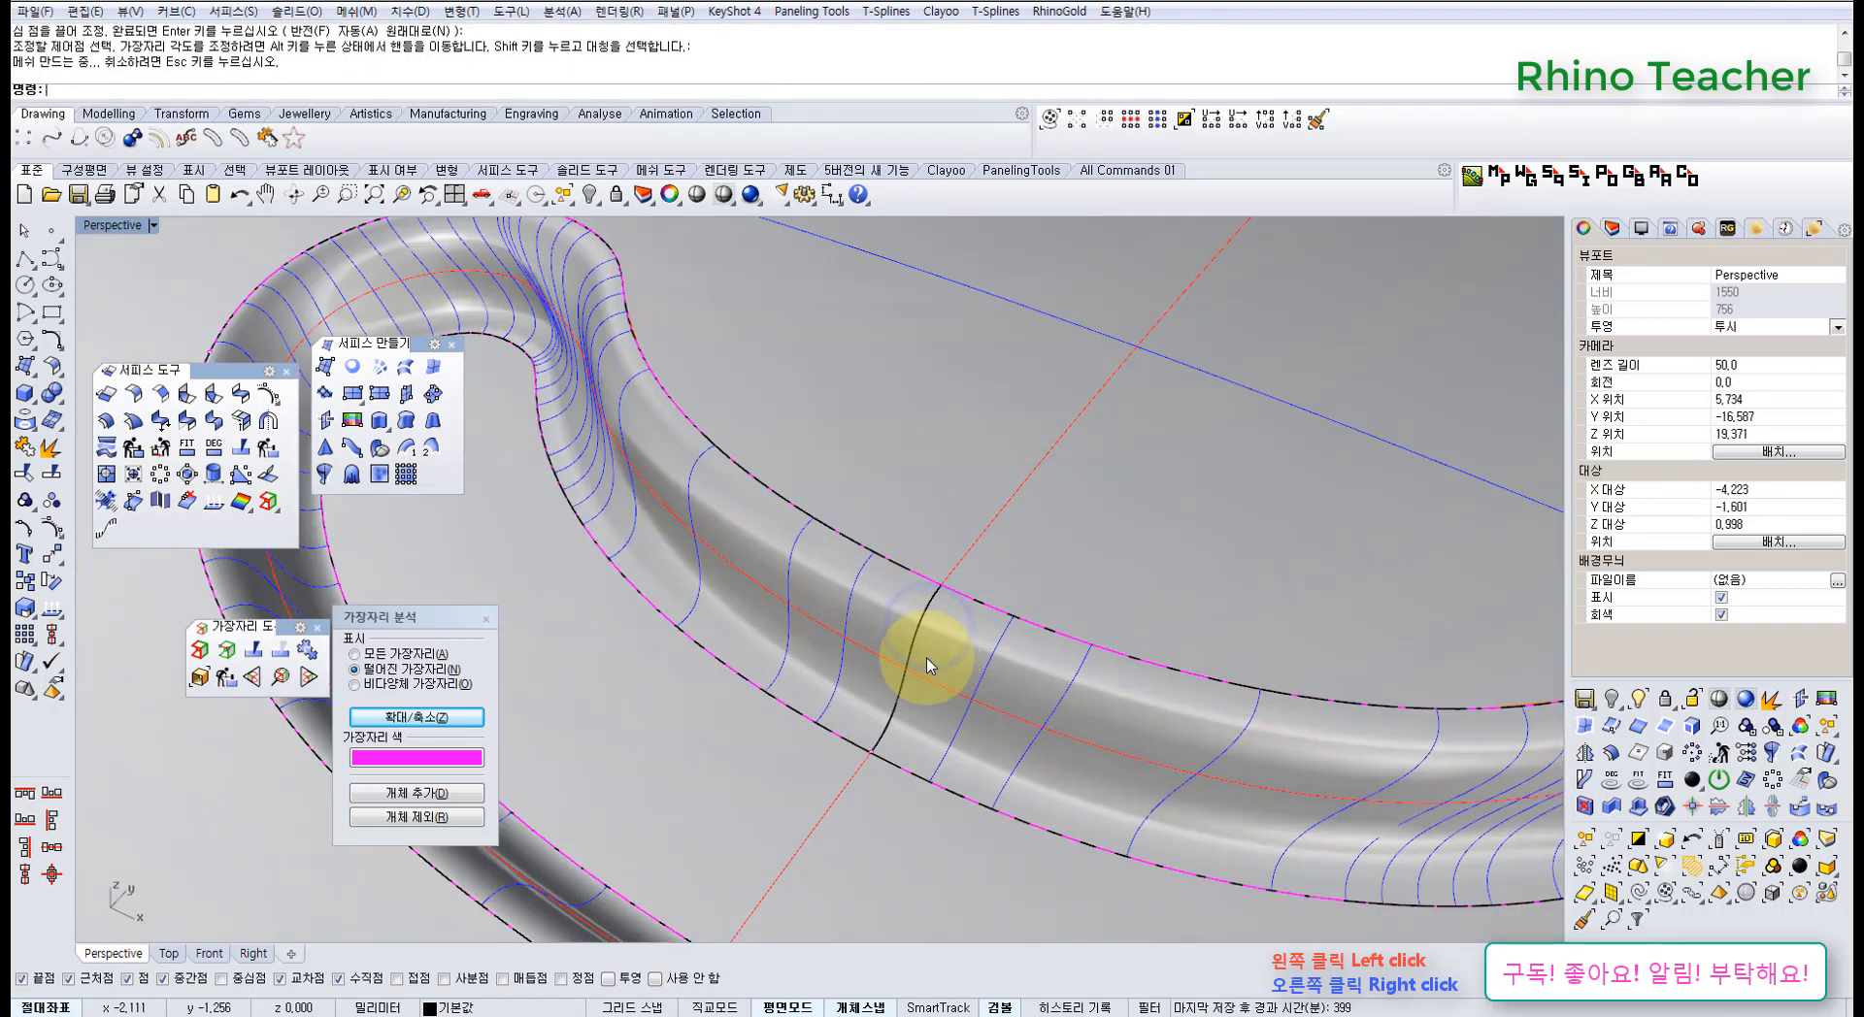
- Duplicate the blend's seam edge at the middle of the concave upper side as a curve, and delete the blend surface
left_click(25, 366)
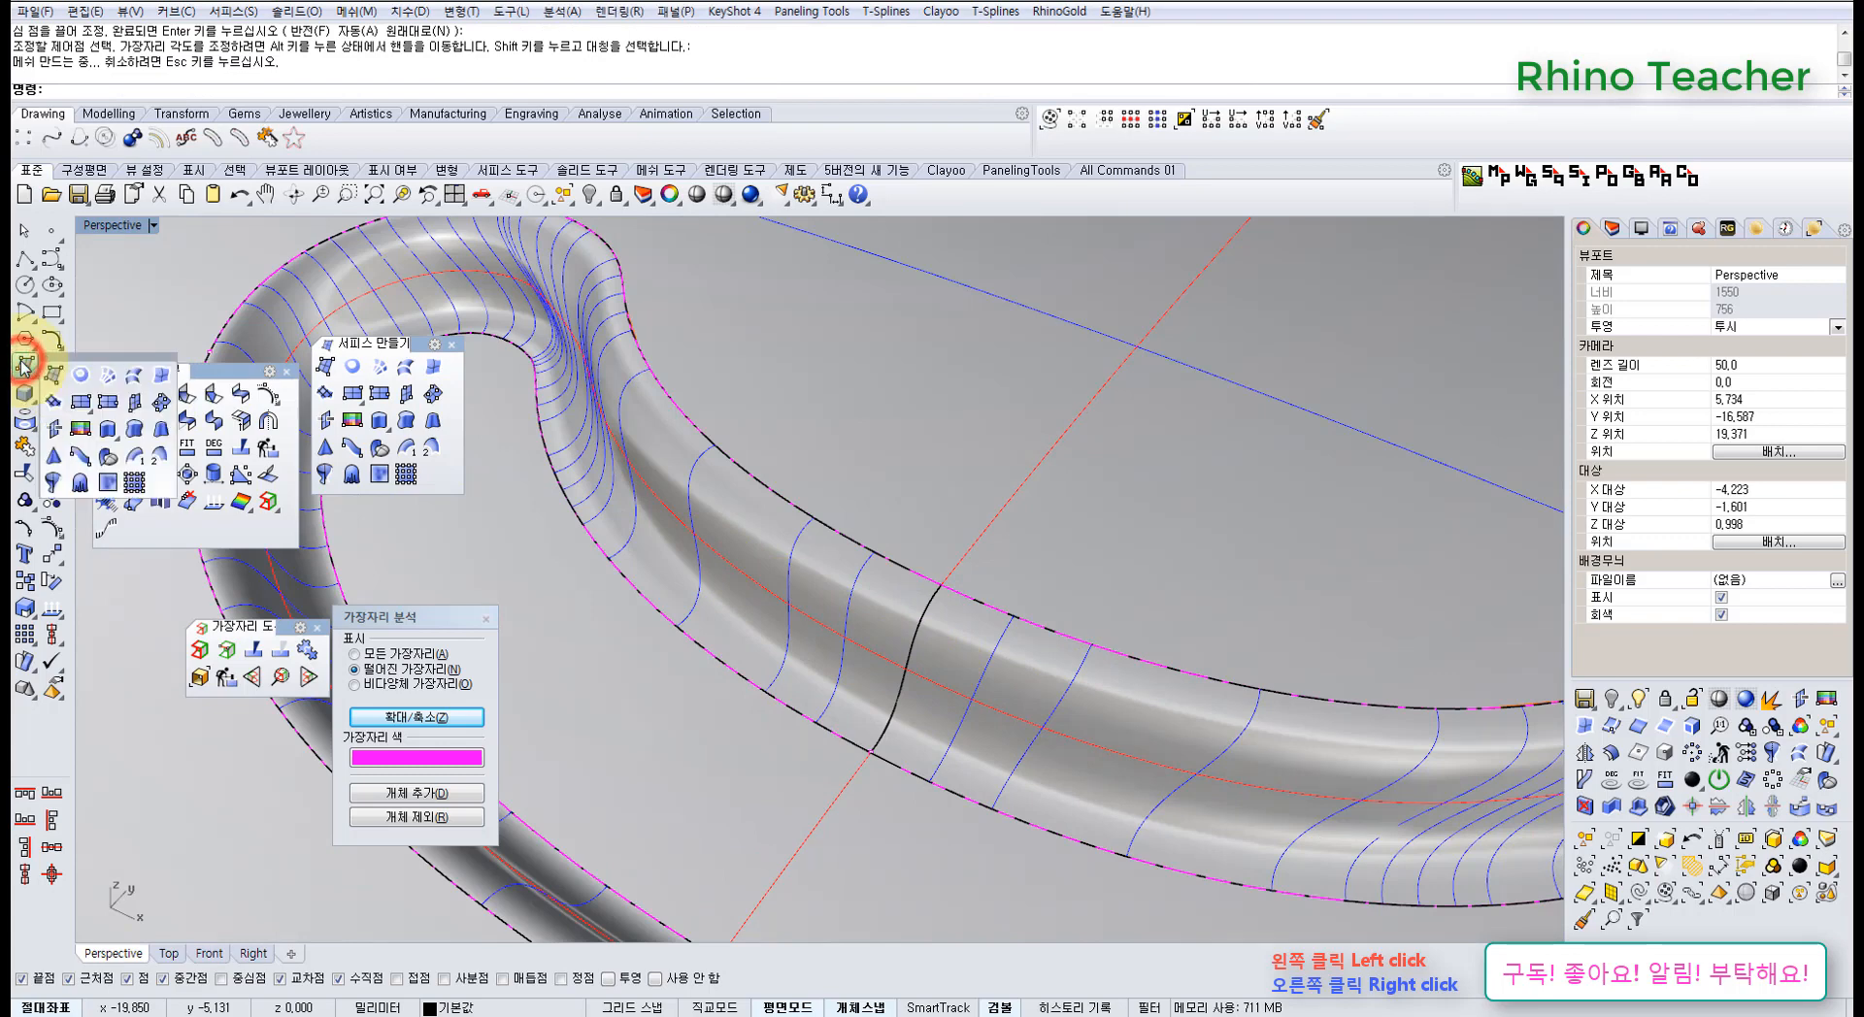
left_click(26, 422)
left_click(162, 459)
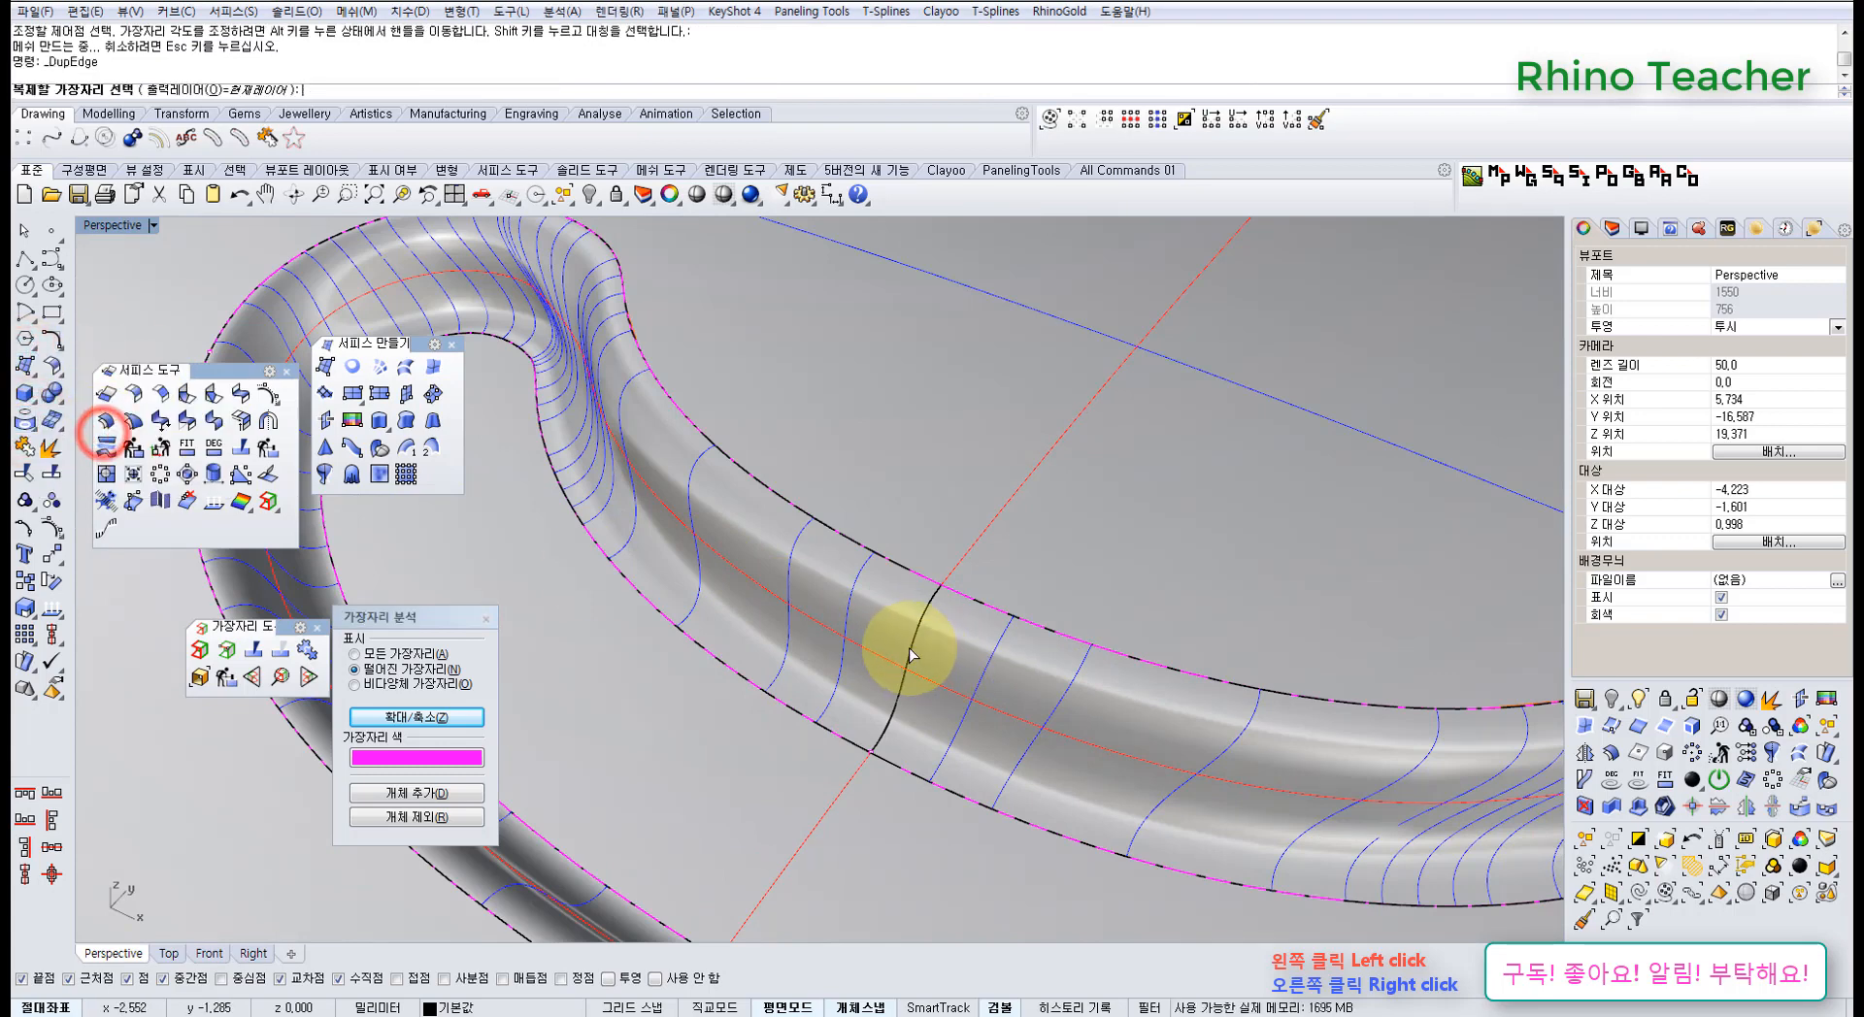
left_click(908, 645)
left_click(831, 607)
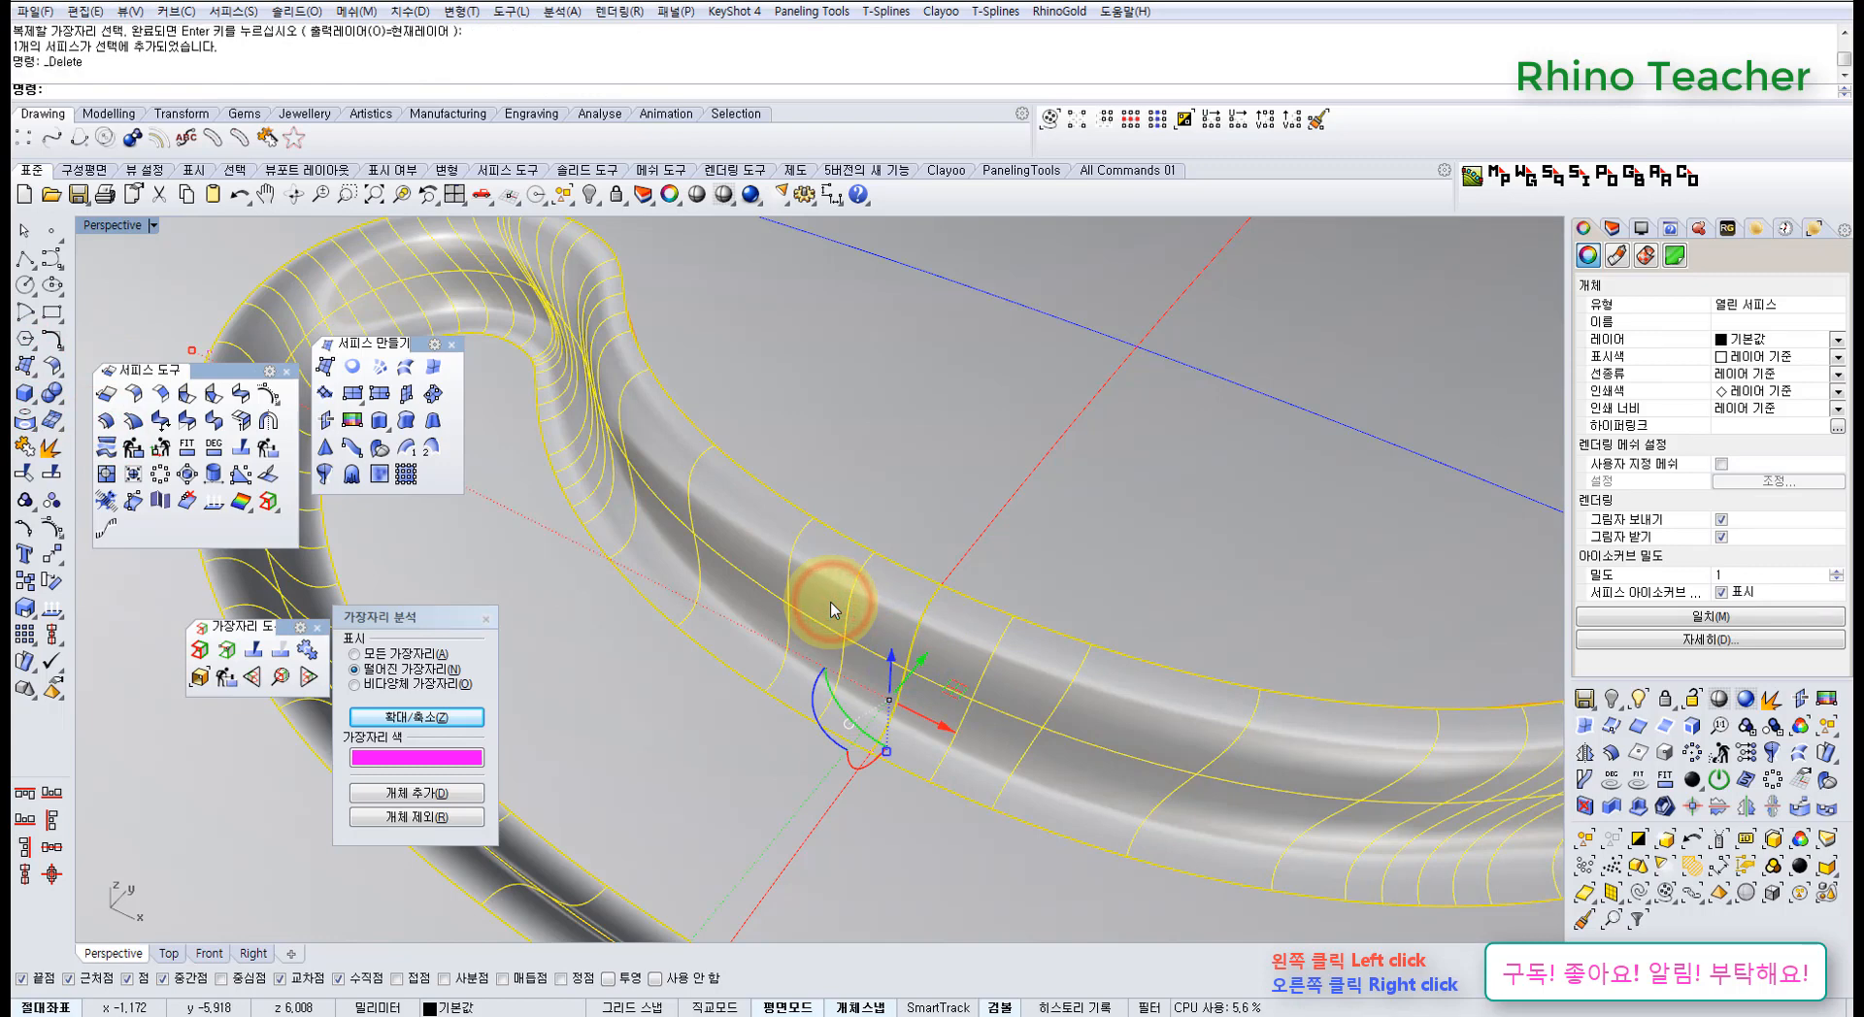
key("Delete")
- Try a two-rail sweep along the inner and outer bean edges with the duplicated seam curve as section, and cancel it
right_click_drag(793, 623, 486, 468)
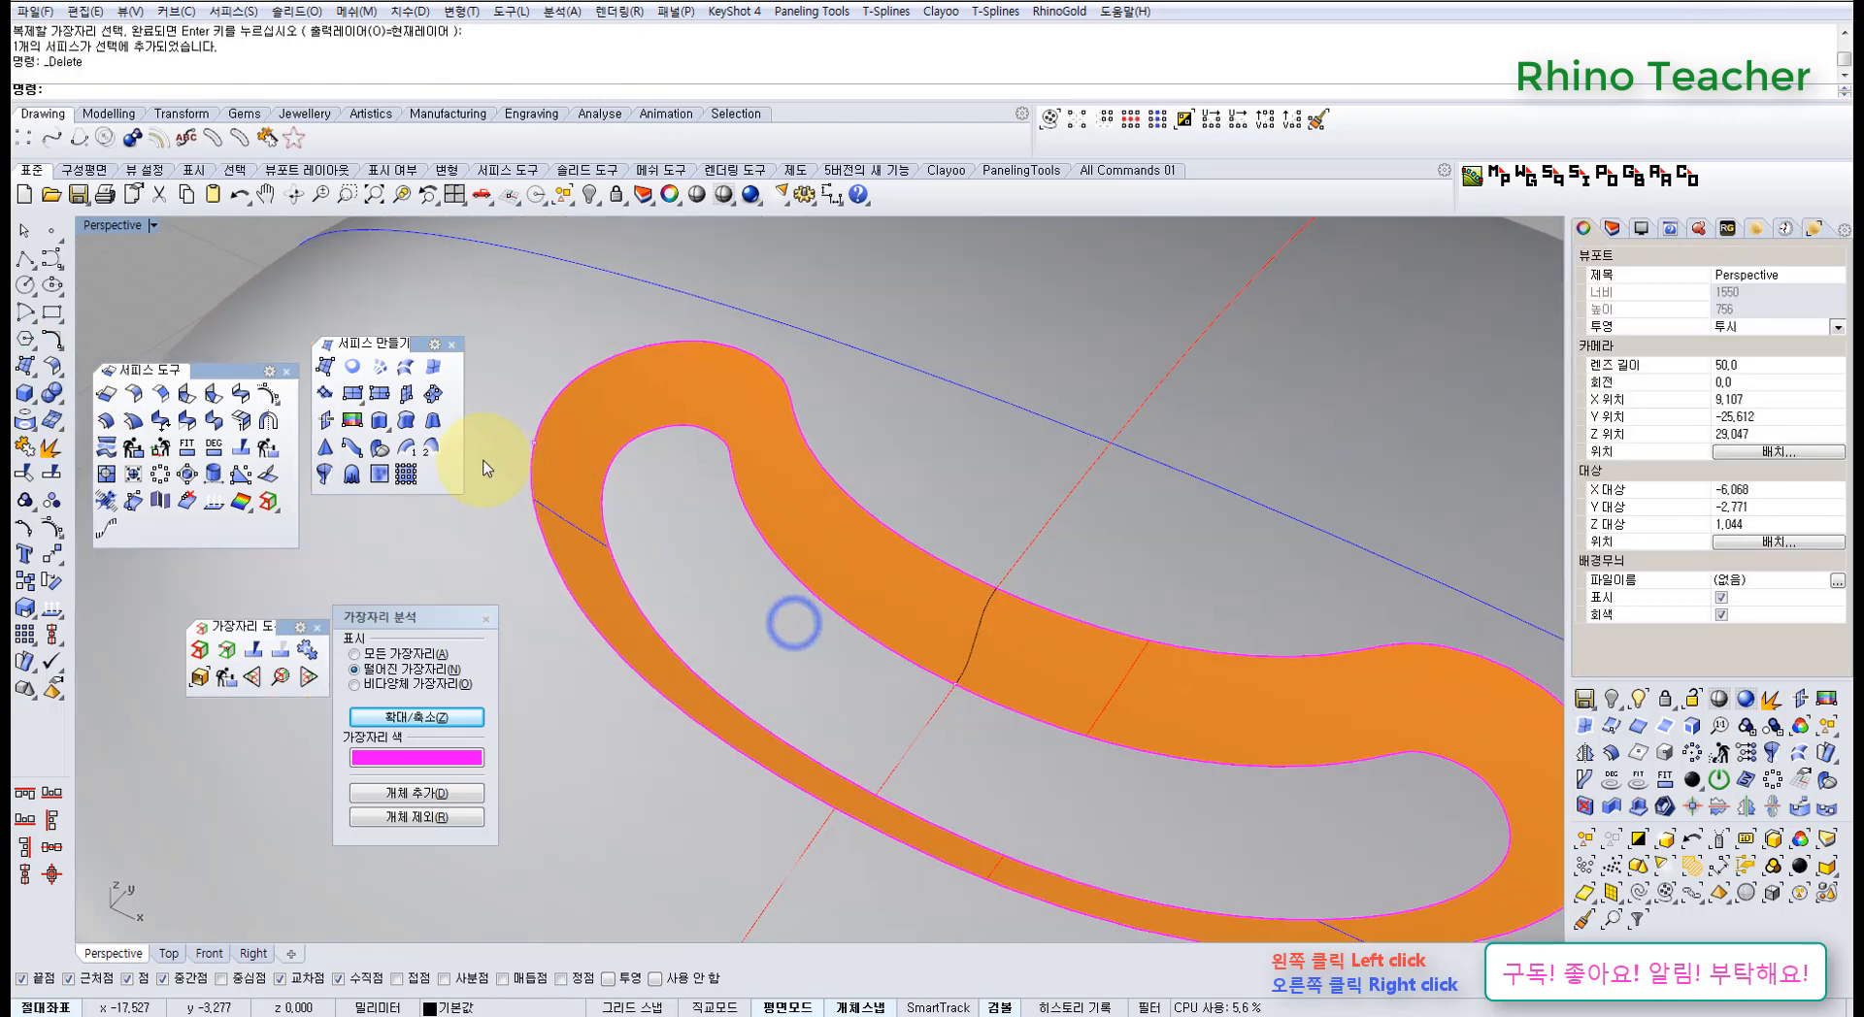
left_click(433, 447)
left_click(918, 664)
left_click(959, 579)
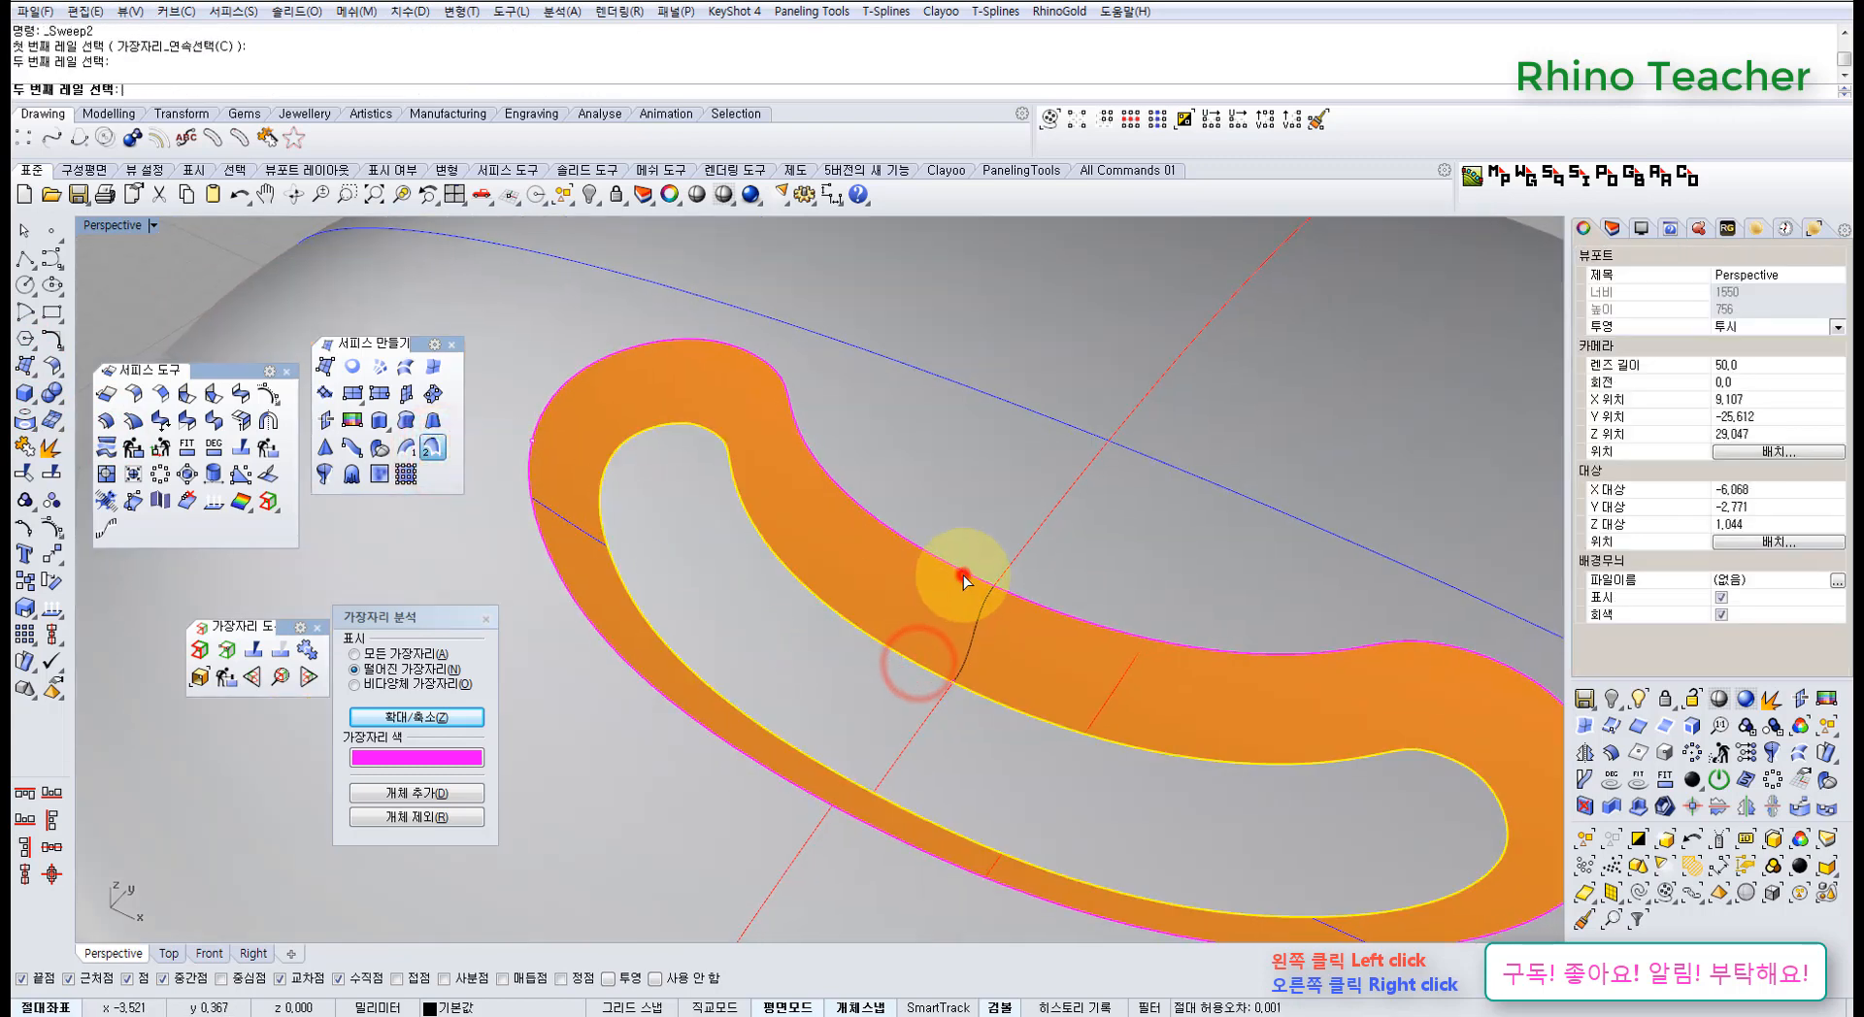
left_click(989, 599)
right_click(989, 598)
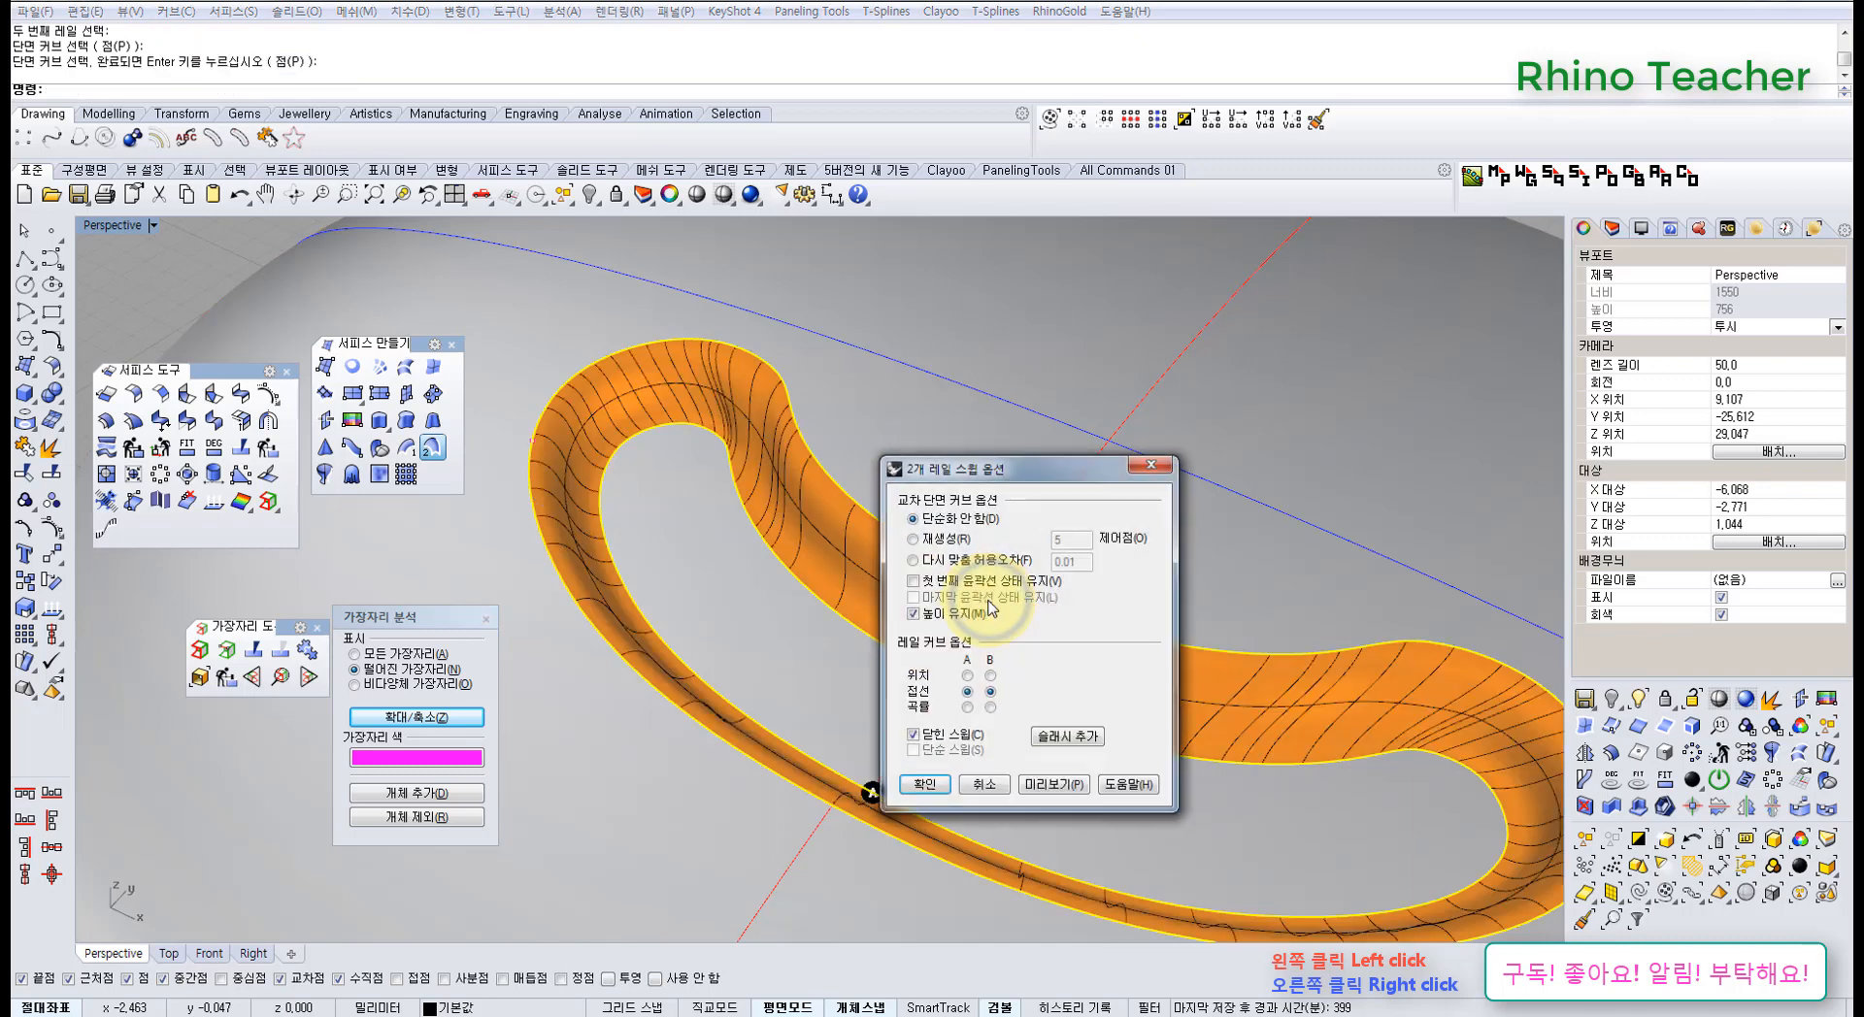
right_click_drag(714, 572, 570, 544)
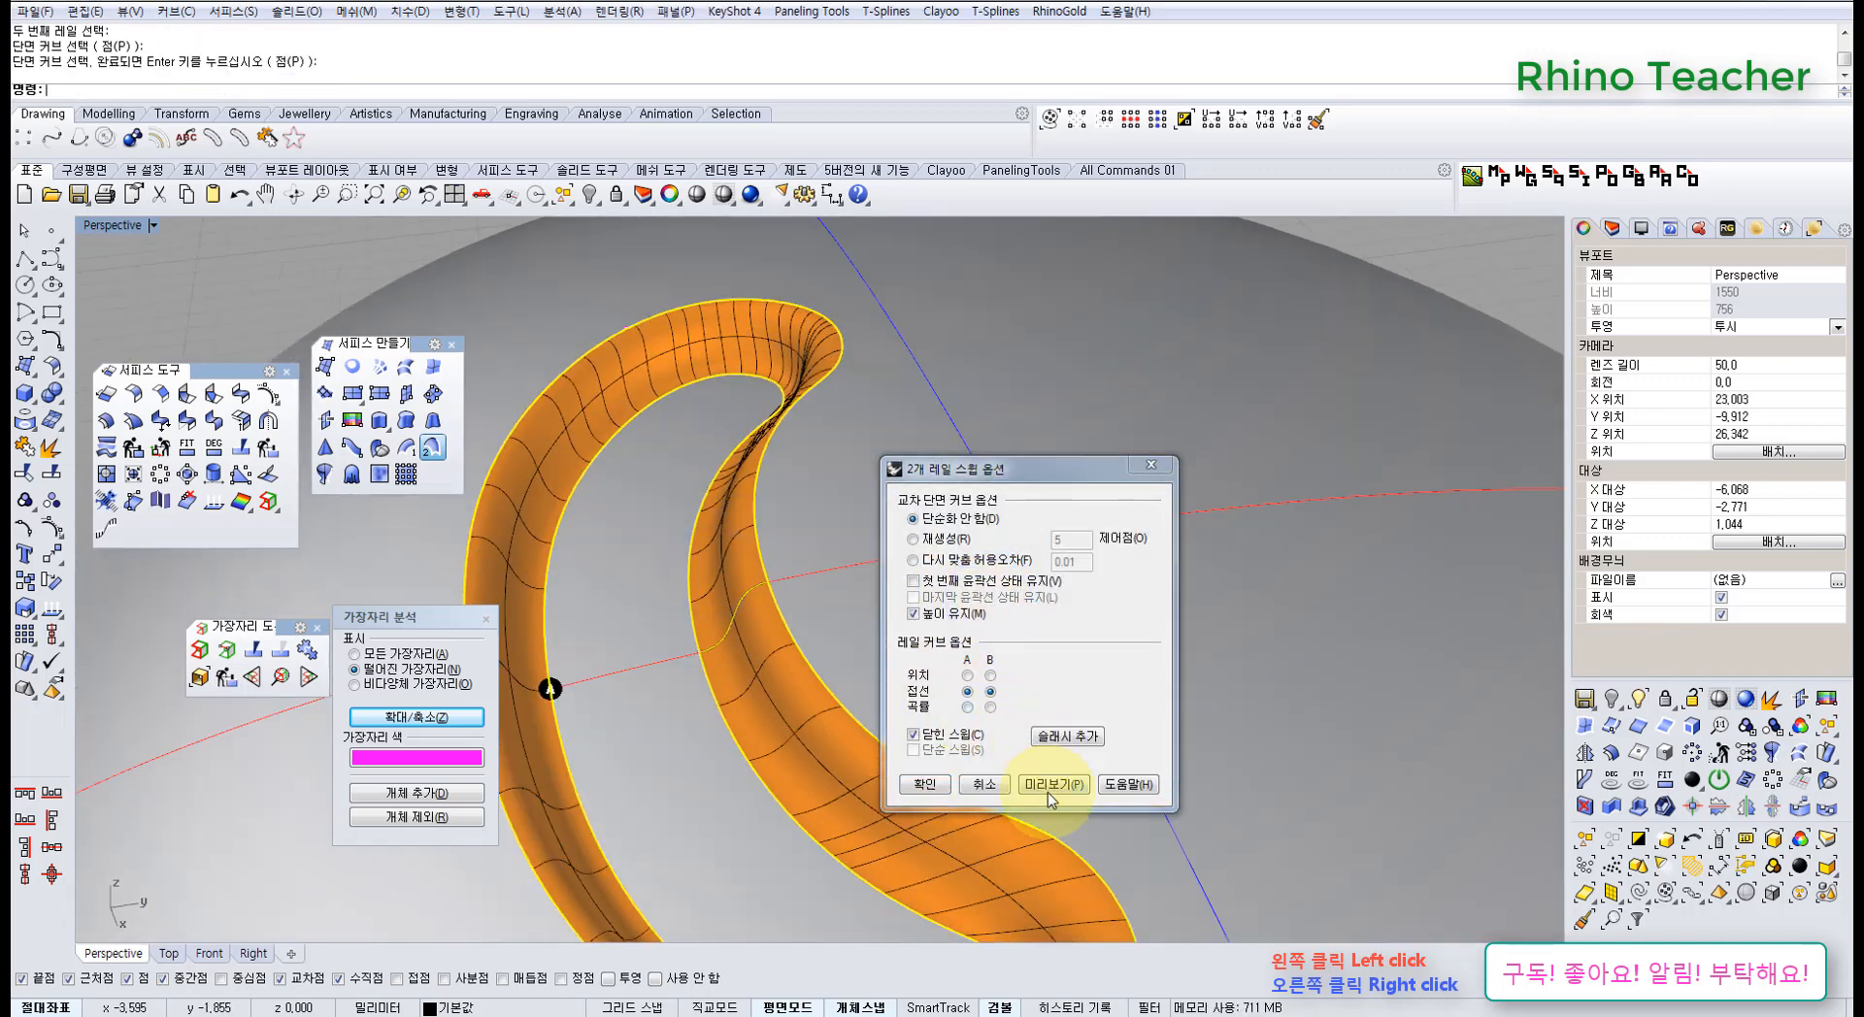
left_click(1041, 784)
left_click(1004, 788)
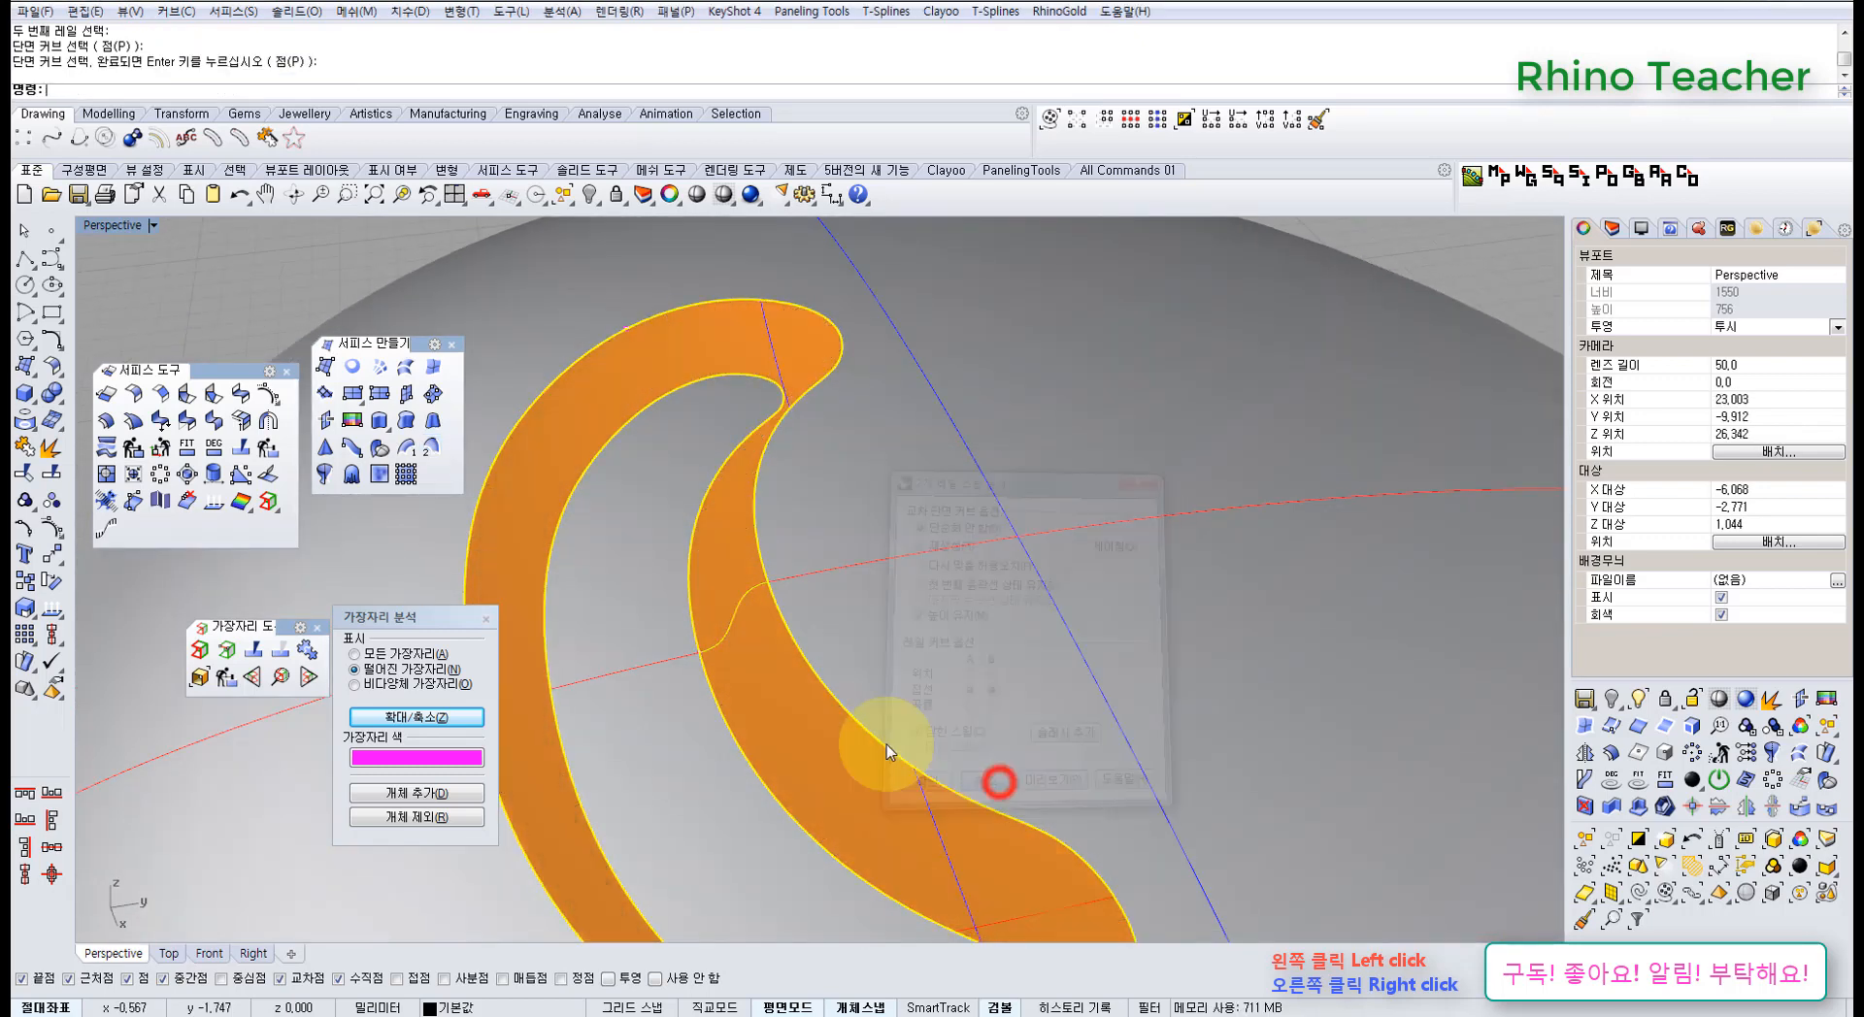
- Delete the duplicated seam curve crossing the gap at the concave upper side
right_click_drag(695, 653, 539, 478)
left_click(1037, 590)
key("Delete")
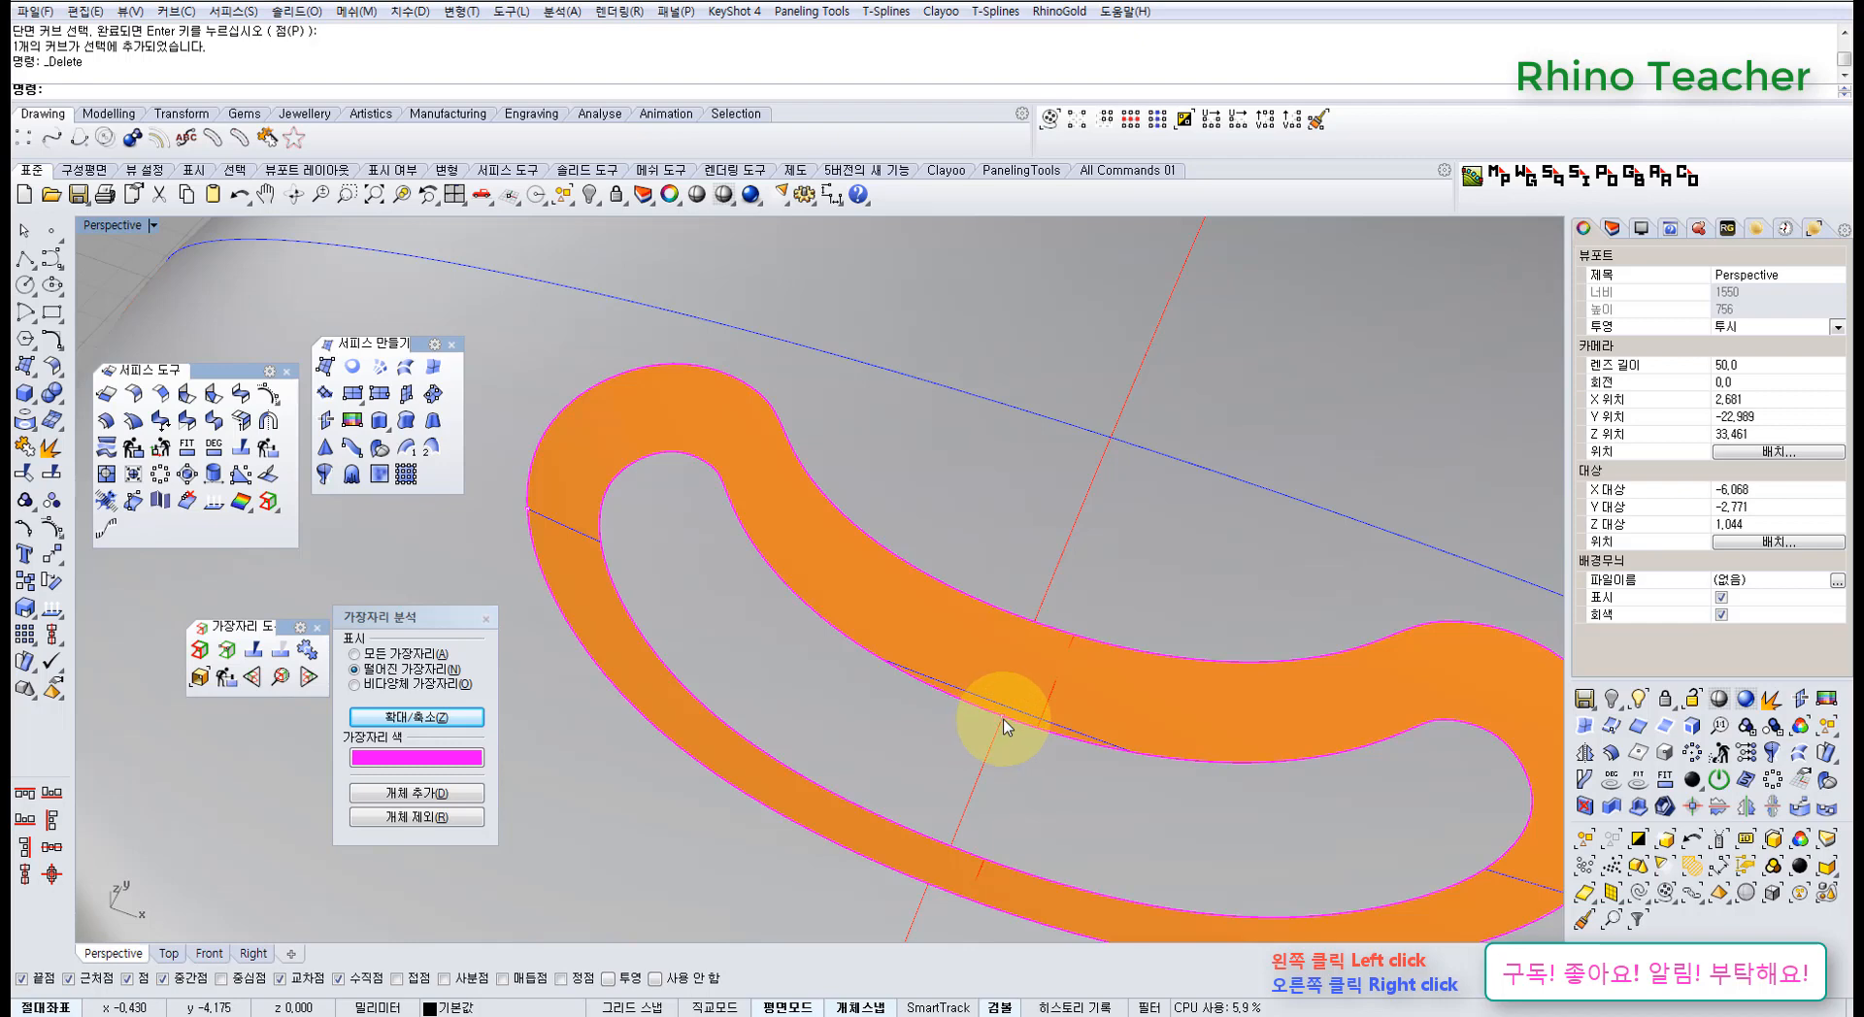
- Split the gap's outer bean-shaped edge at the middle of its concave upper side
right_click_drag(1025, 749, 901, 735, "shift")
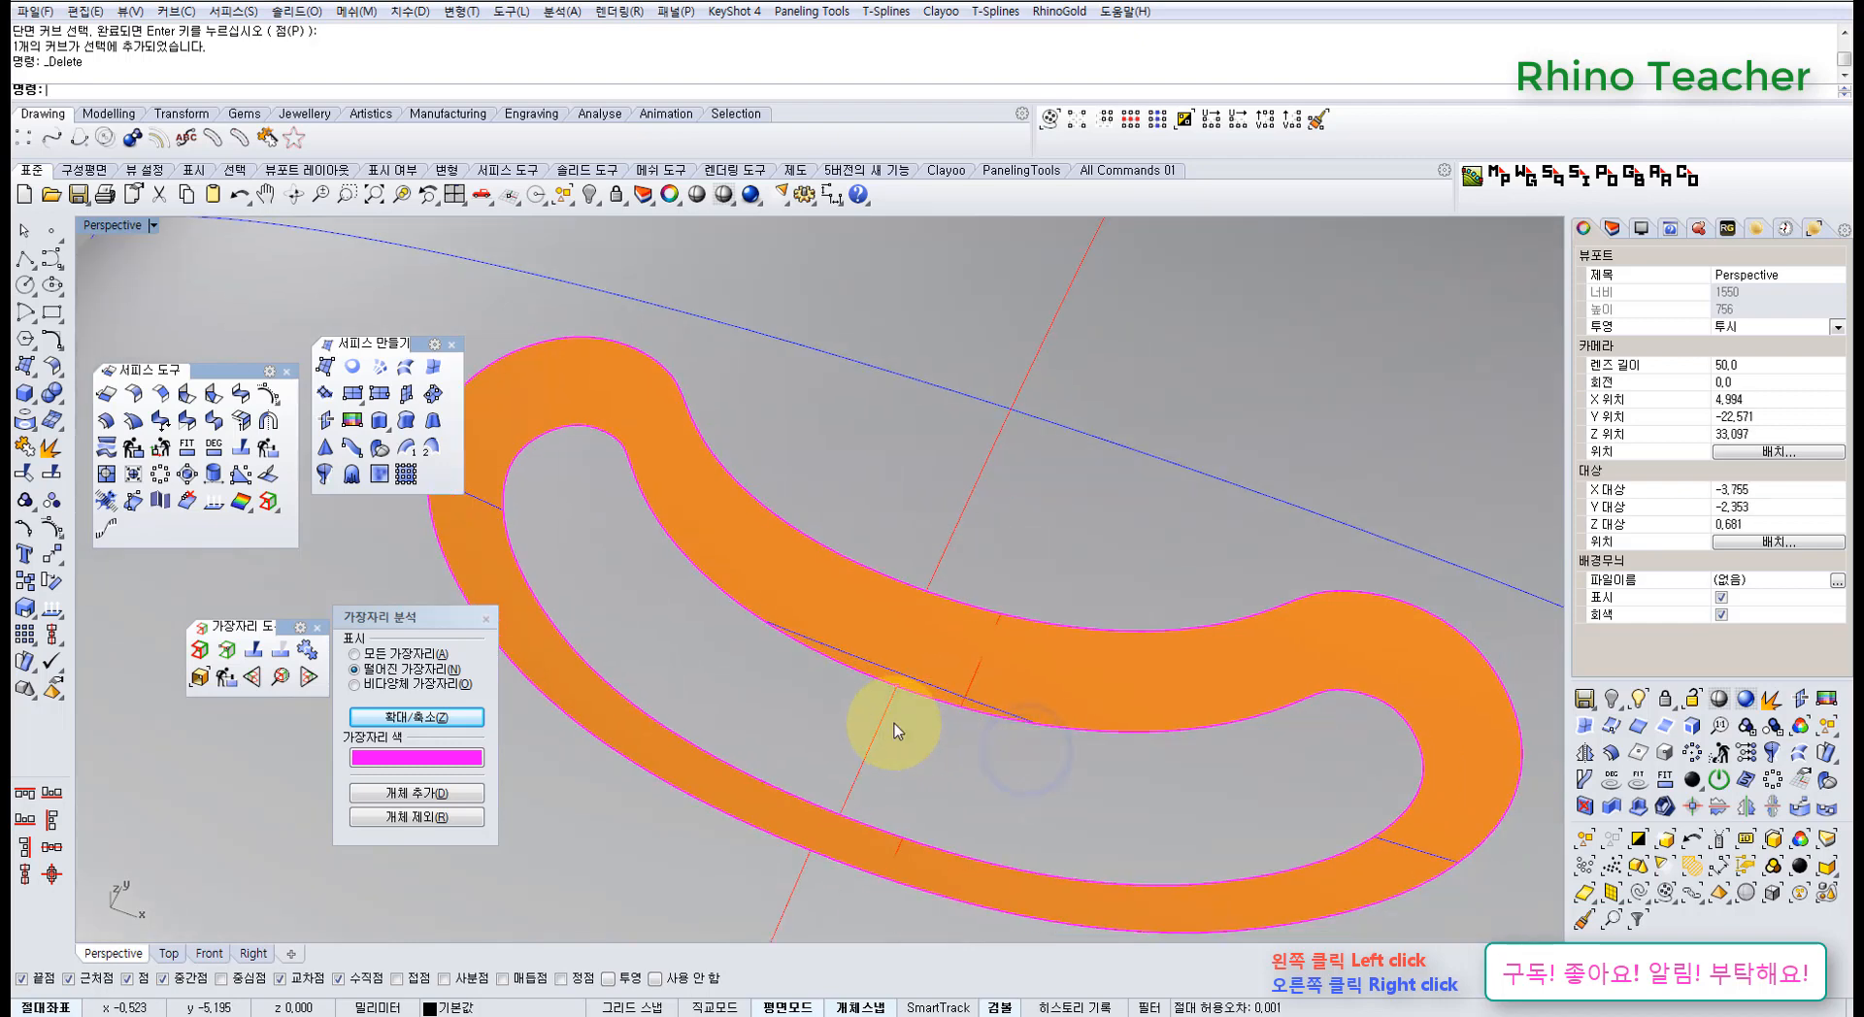
mouse_move(752, 637)
right_mouse_down("shift")
mouse_move(886, 657)
mouse_move(741, 632)
mouse_move(740, 652)
right_mouse_up("shift")
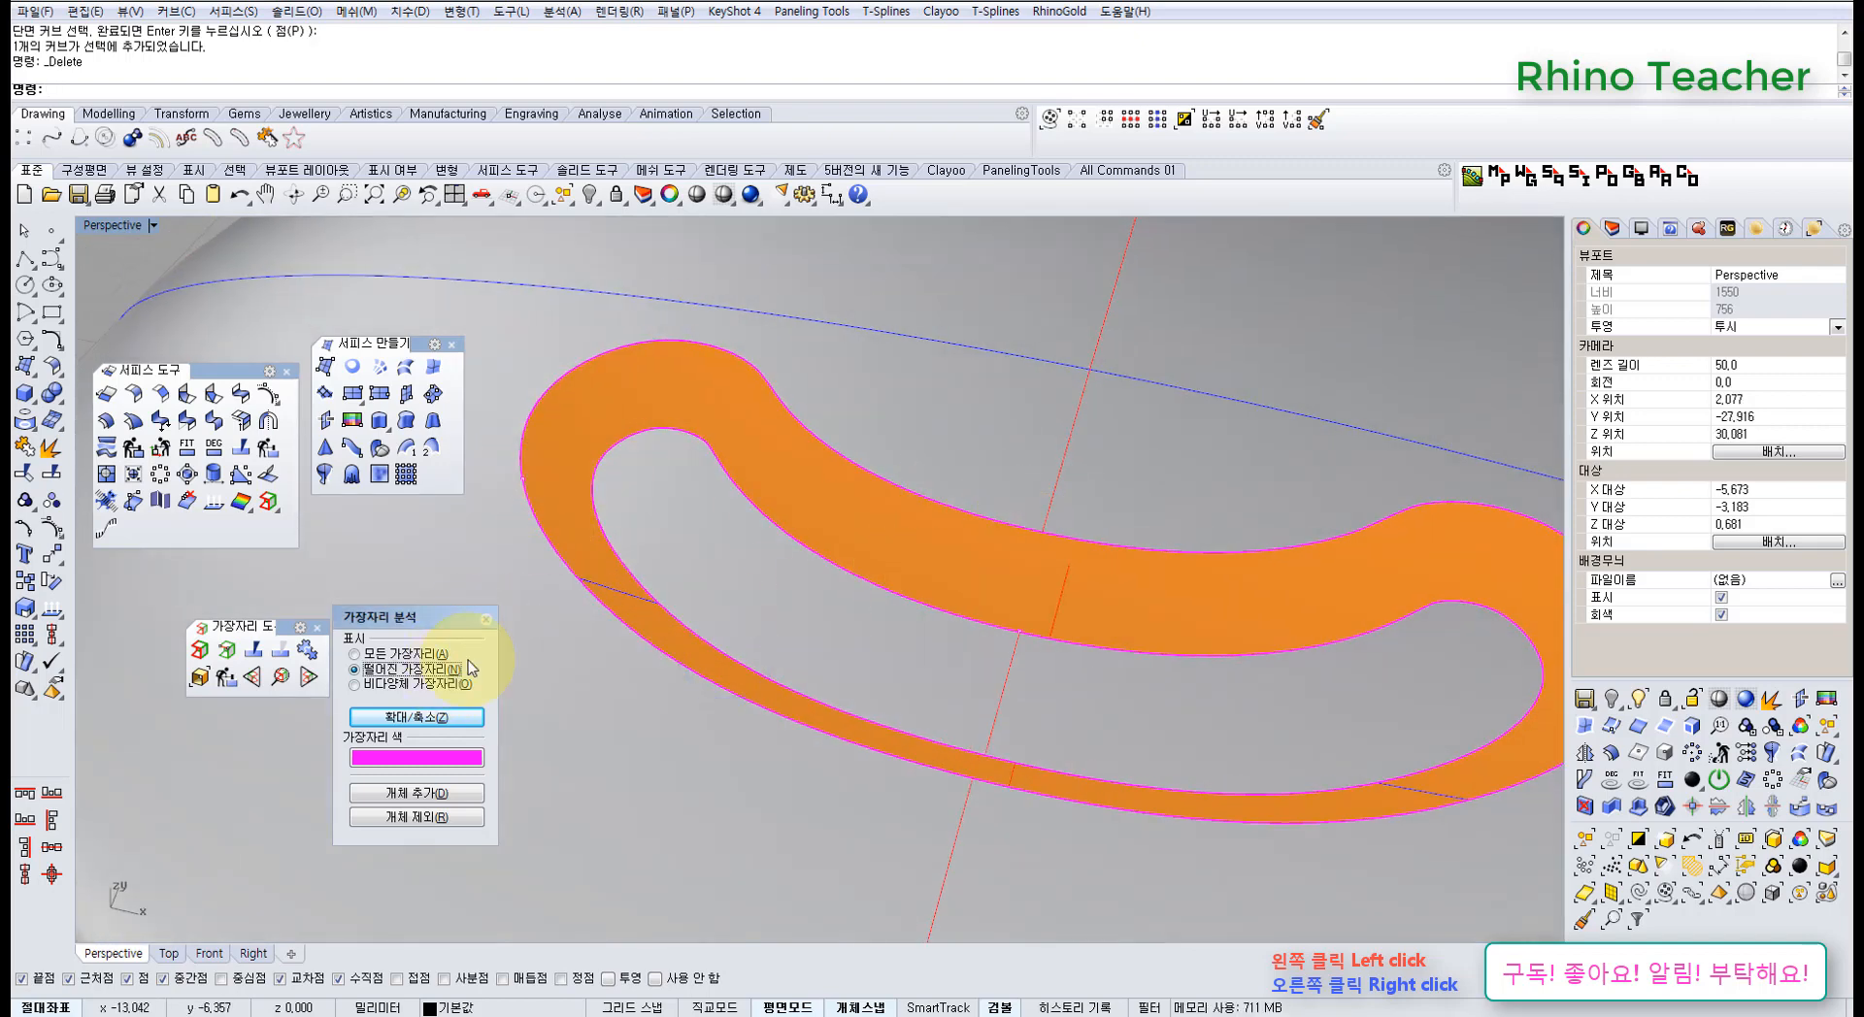
right_click_drag(653, 535, 517, 509)
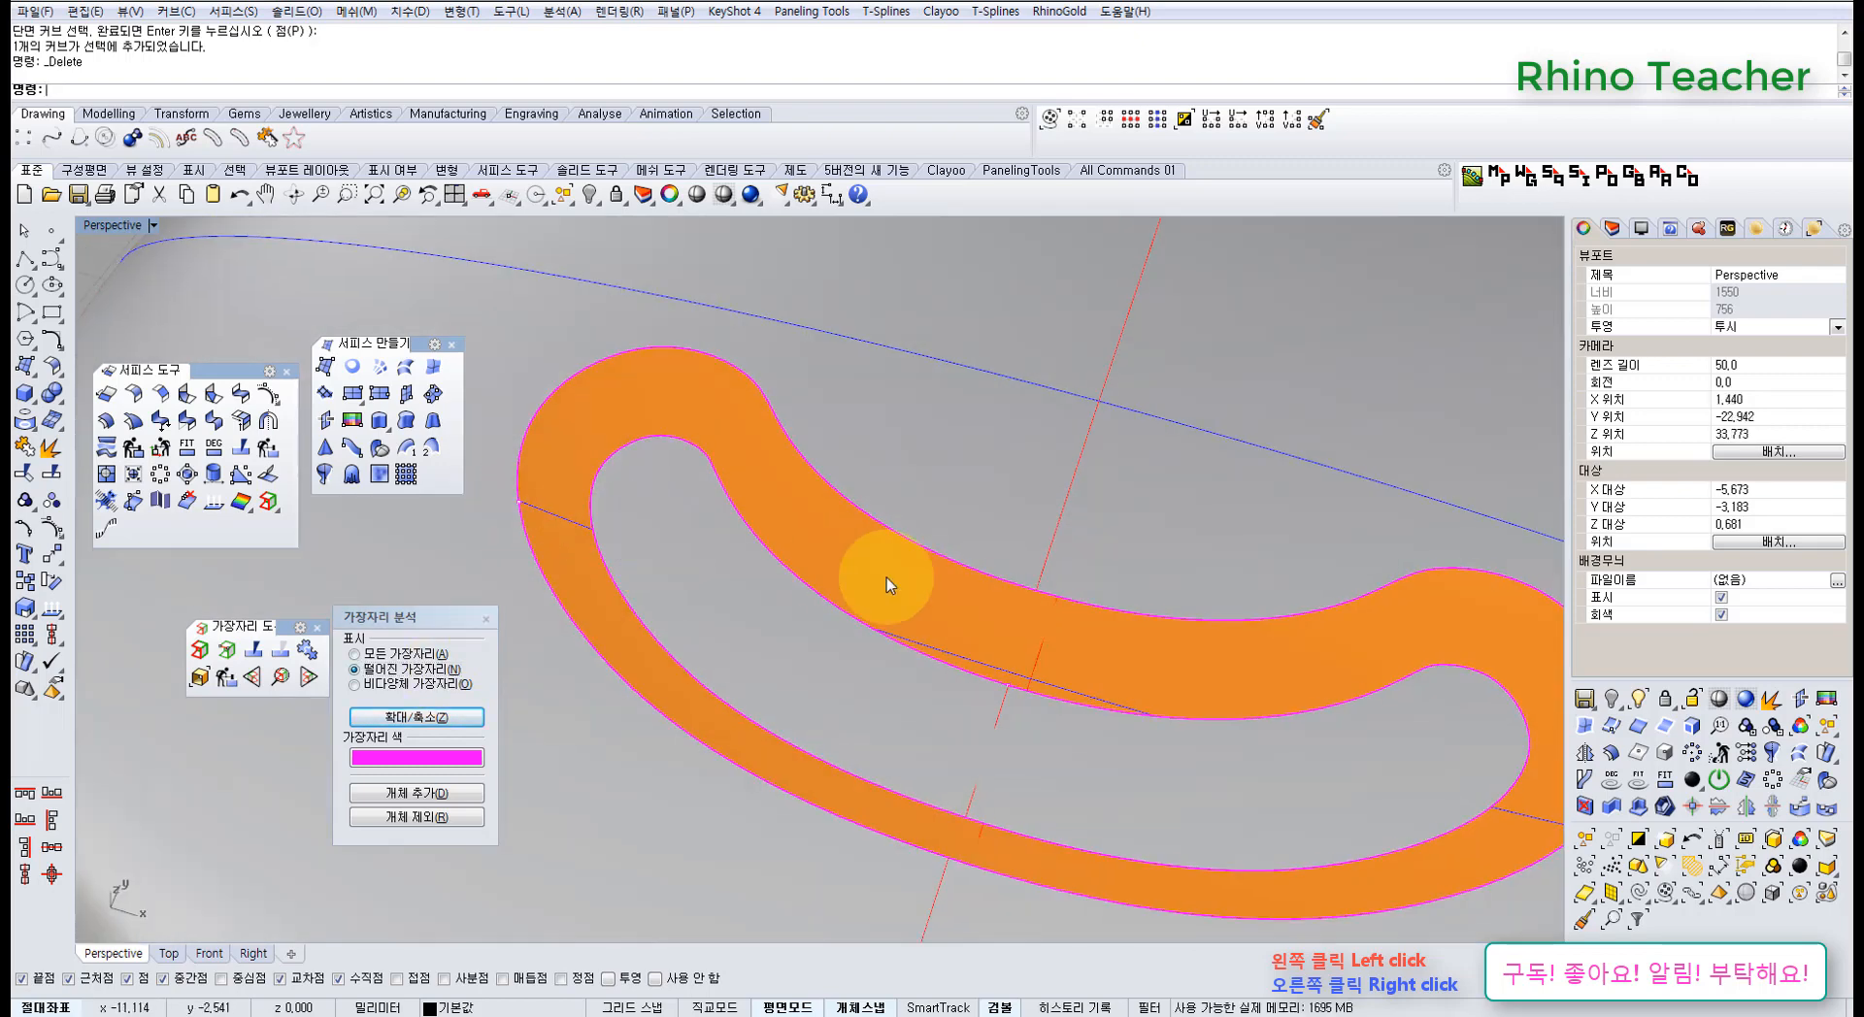
left_click(253, 650)
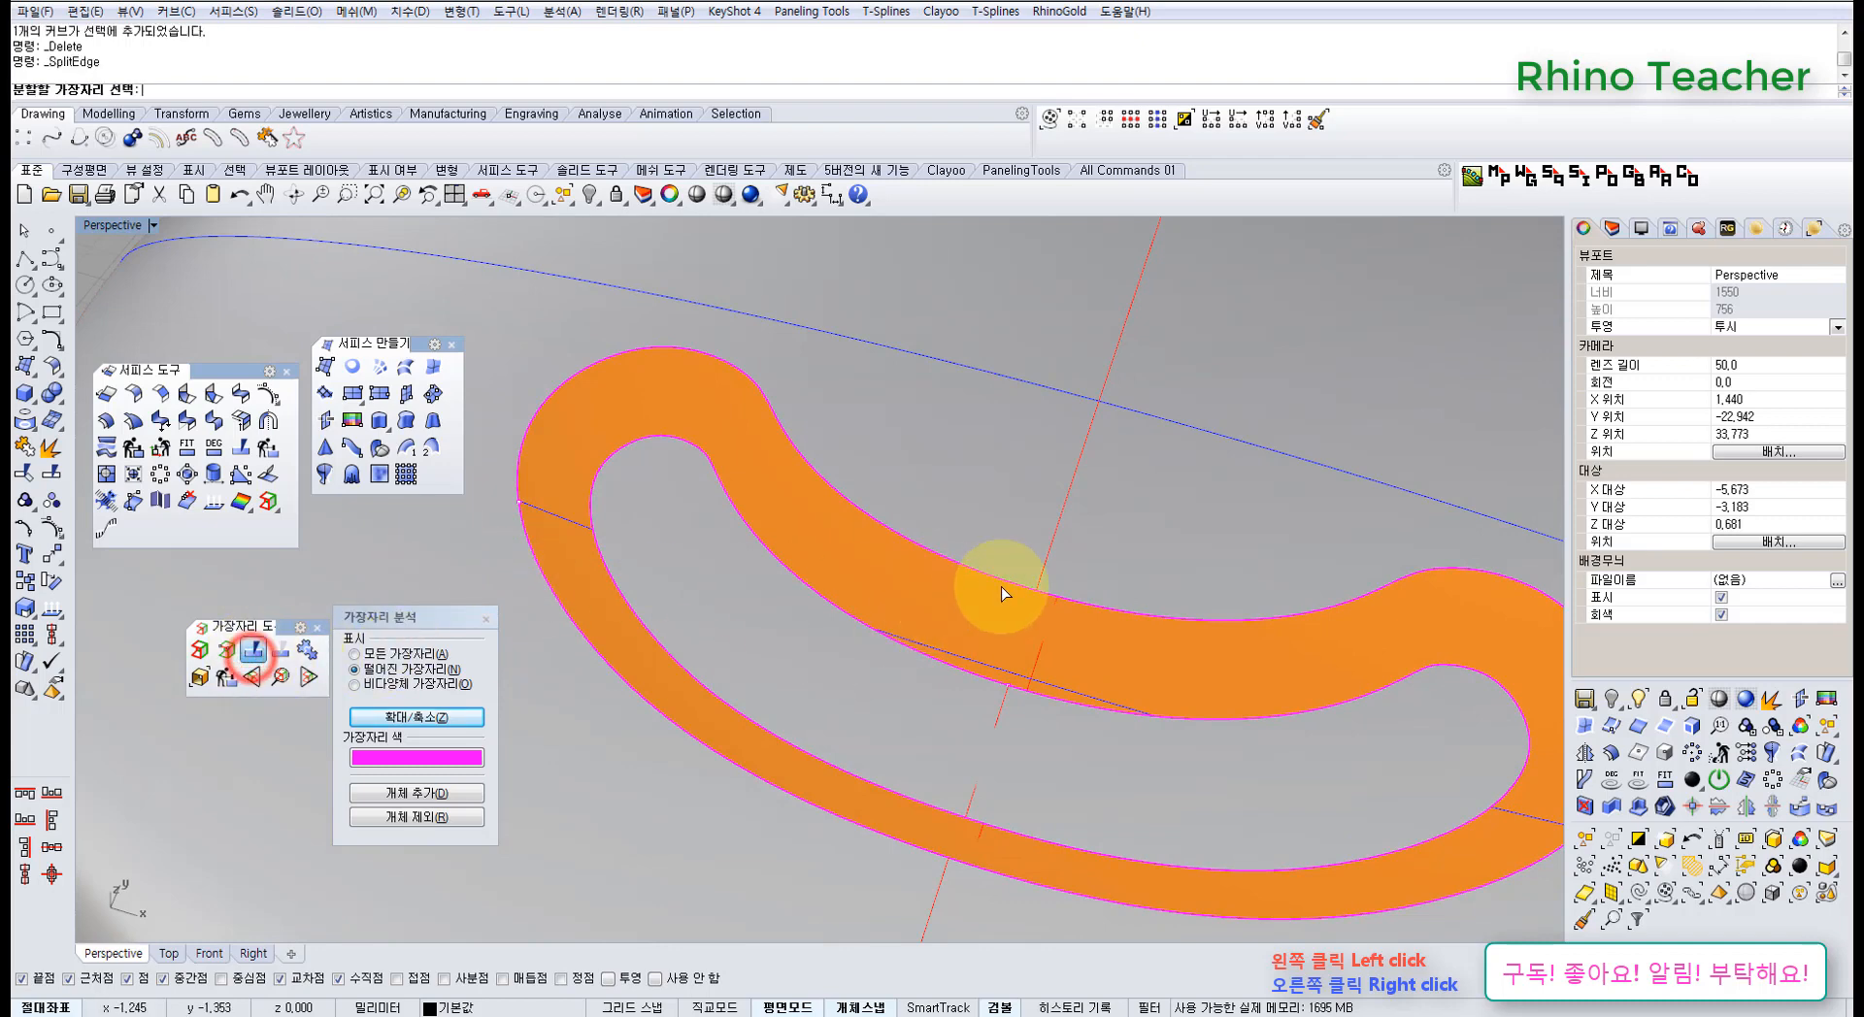
left_click(1004, 584)
left_click(1000, 684)
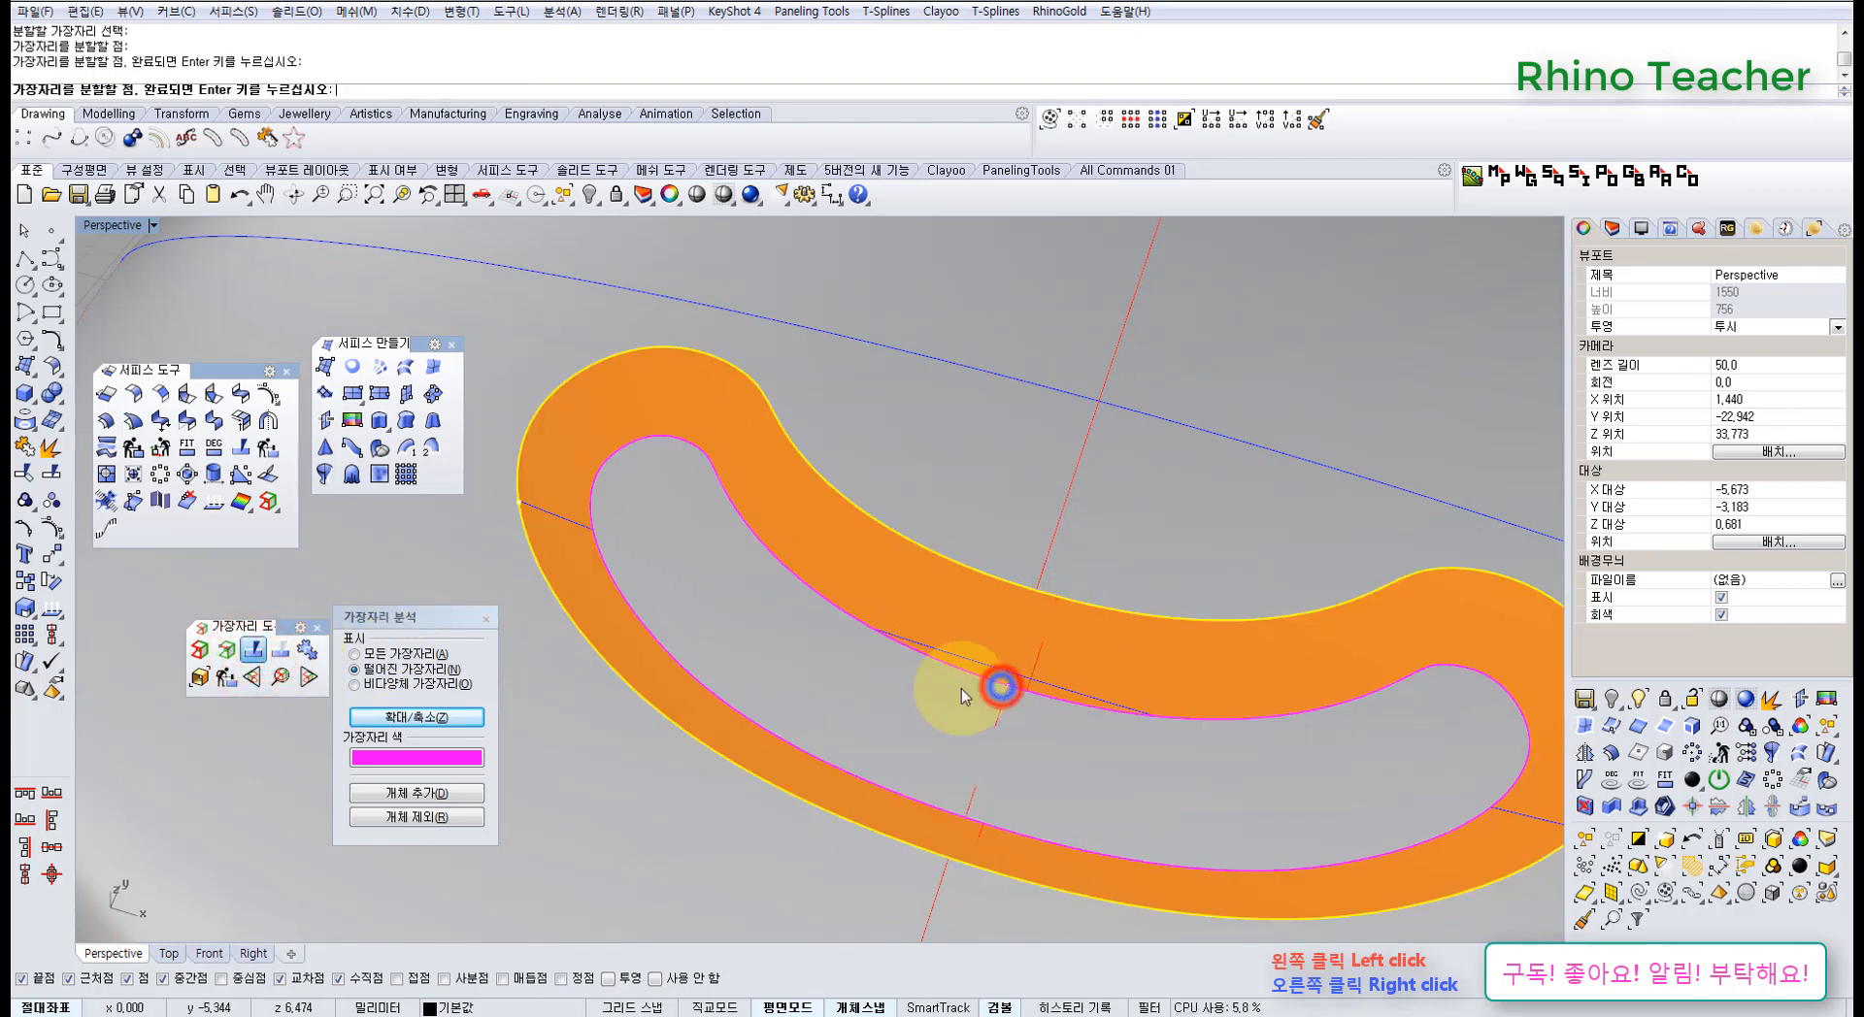
right_click(1000, 686)
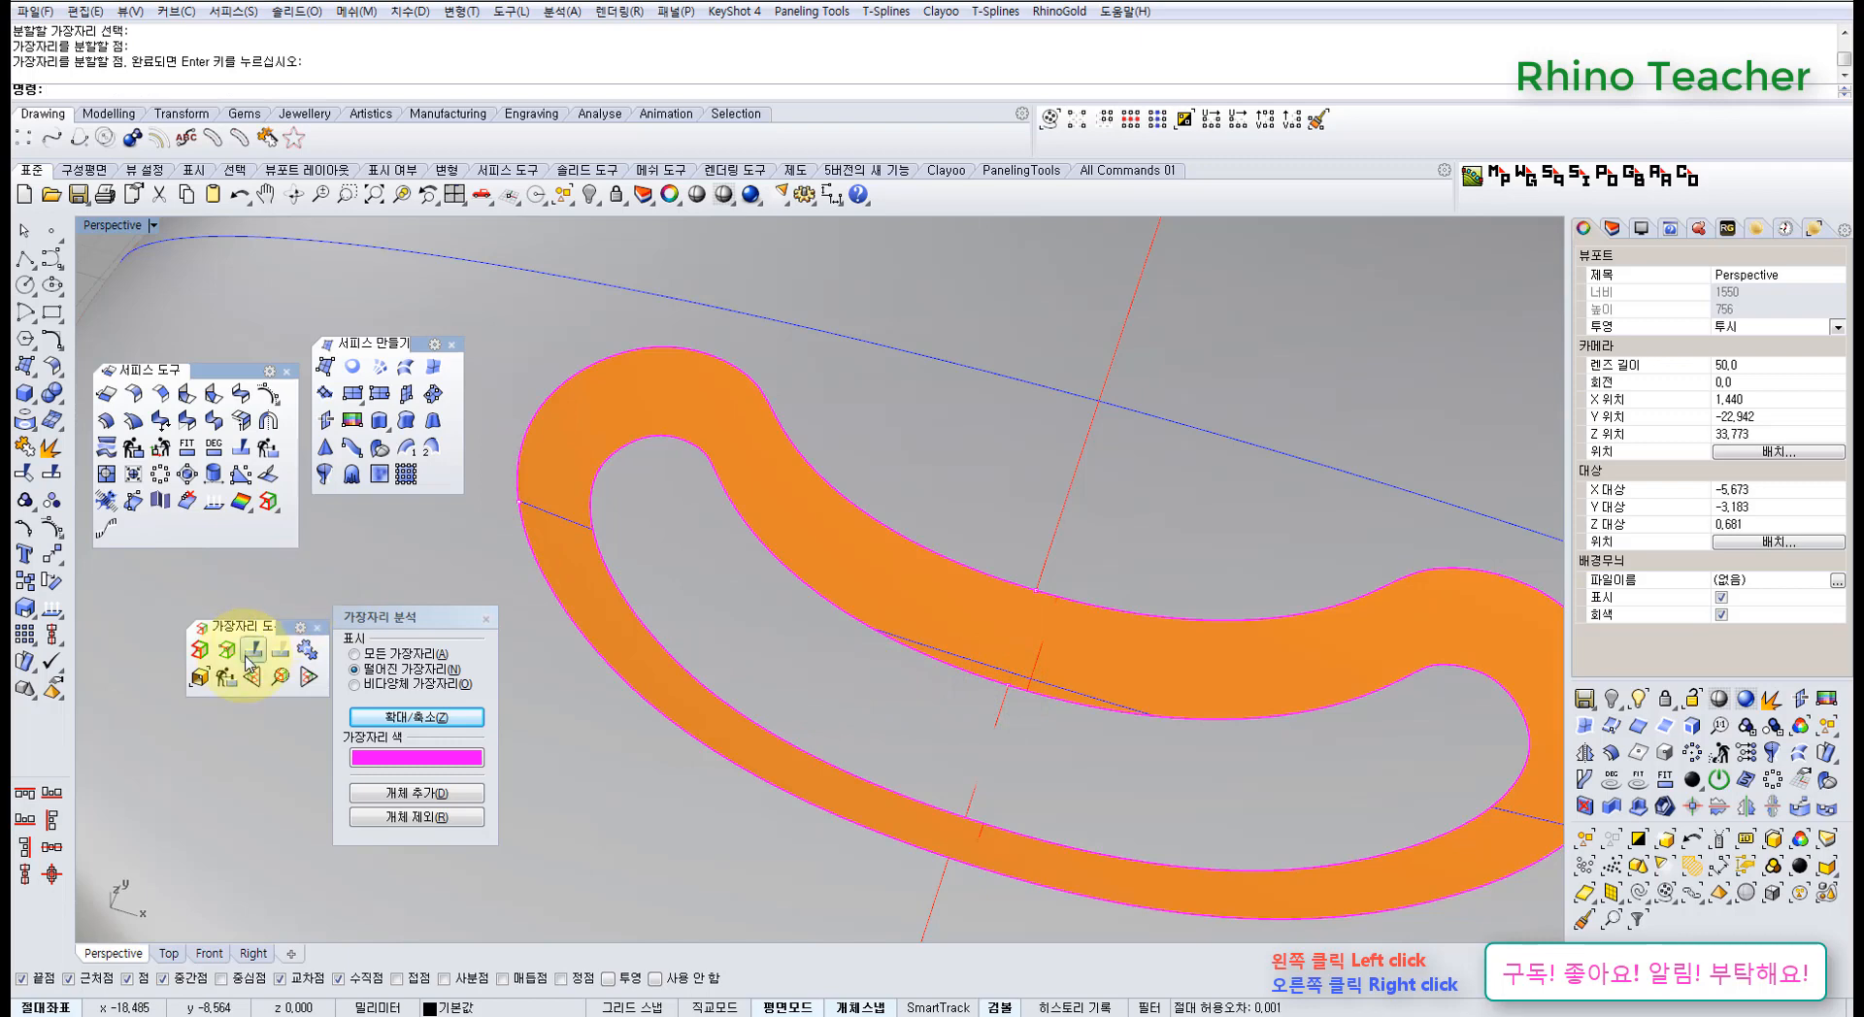
- Try merging the outer edge segments that meet at the bean's left rounded end, and undo the merge
left_click(277, 648)
right_click(278, 650)
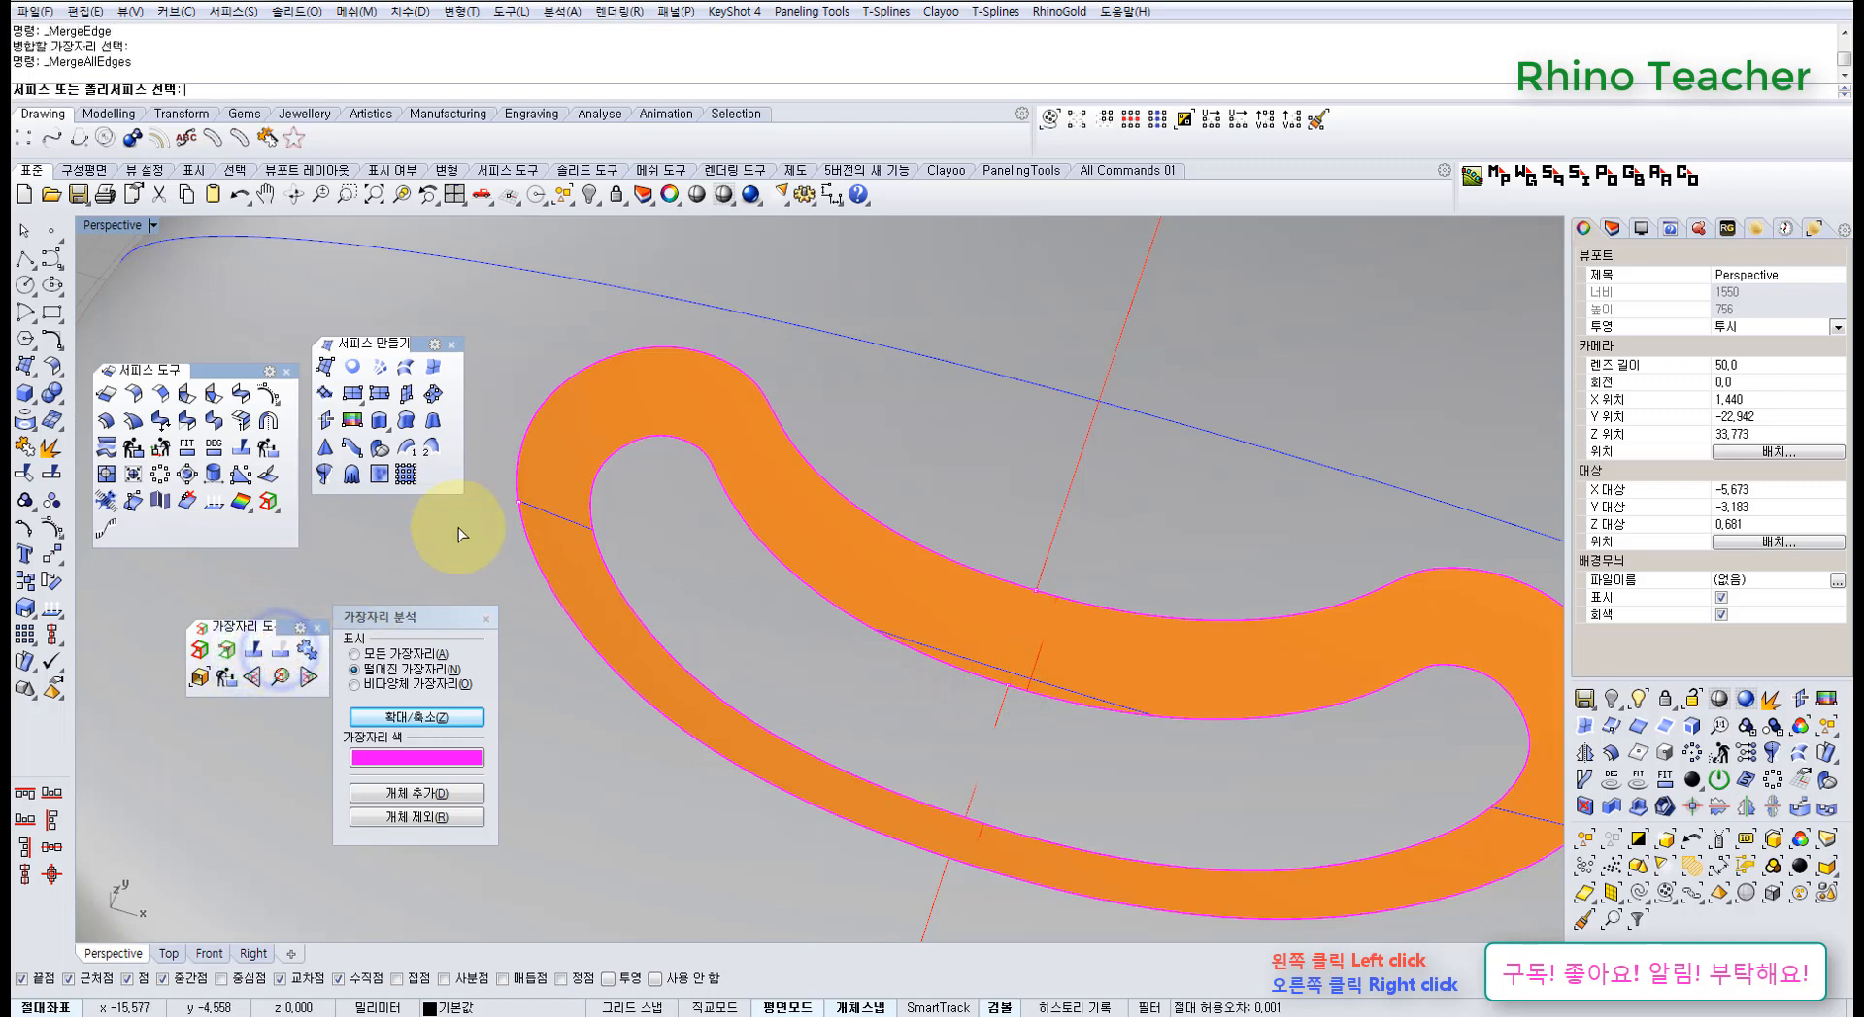
left_click(278, 651)
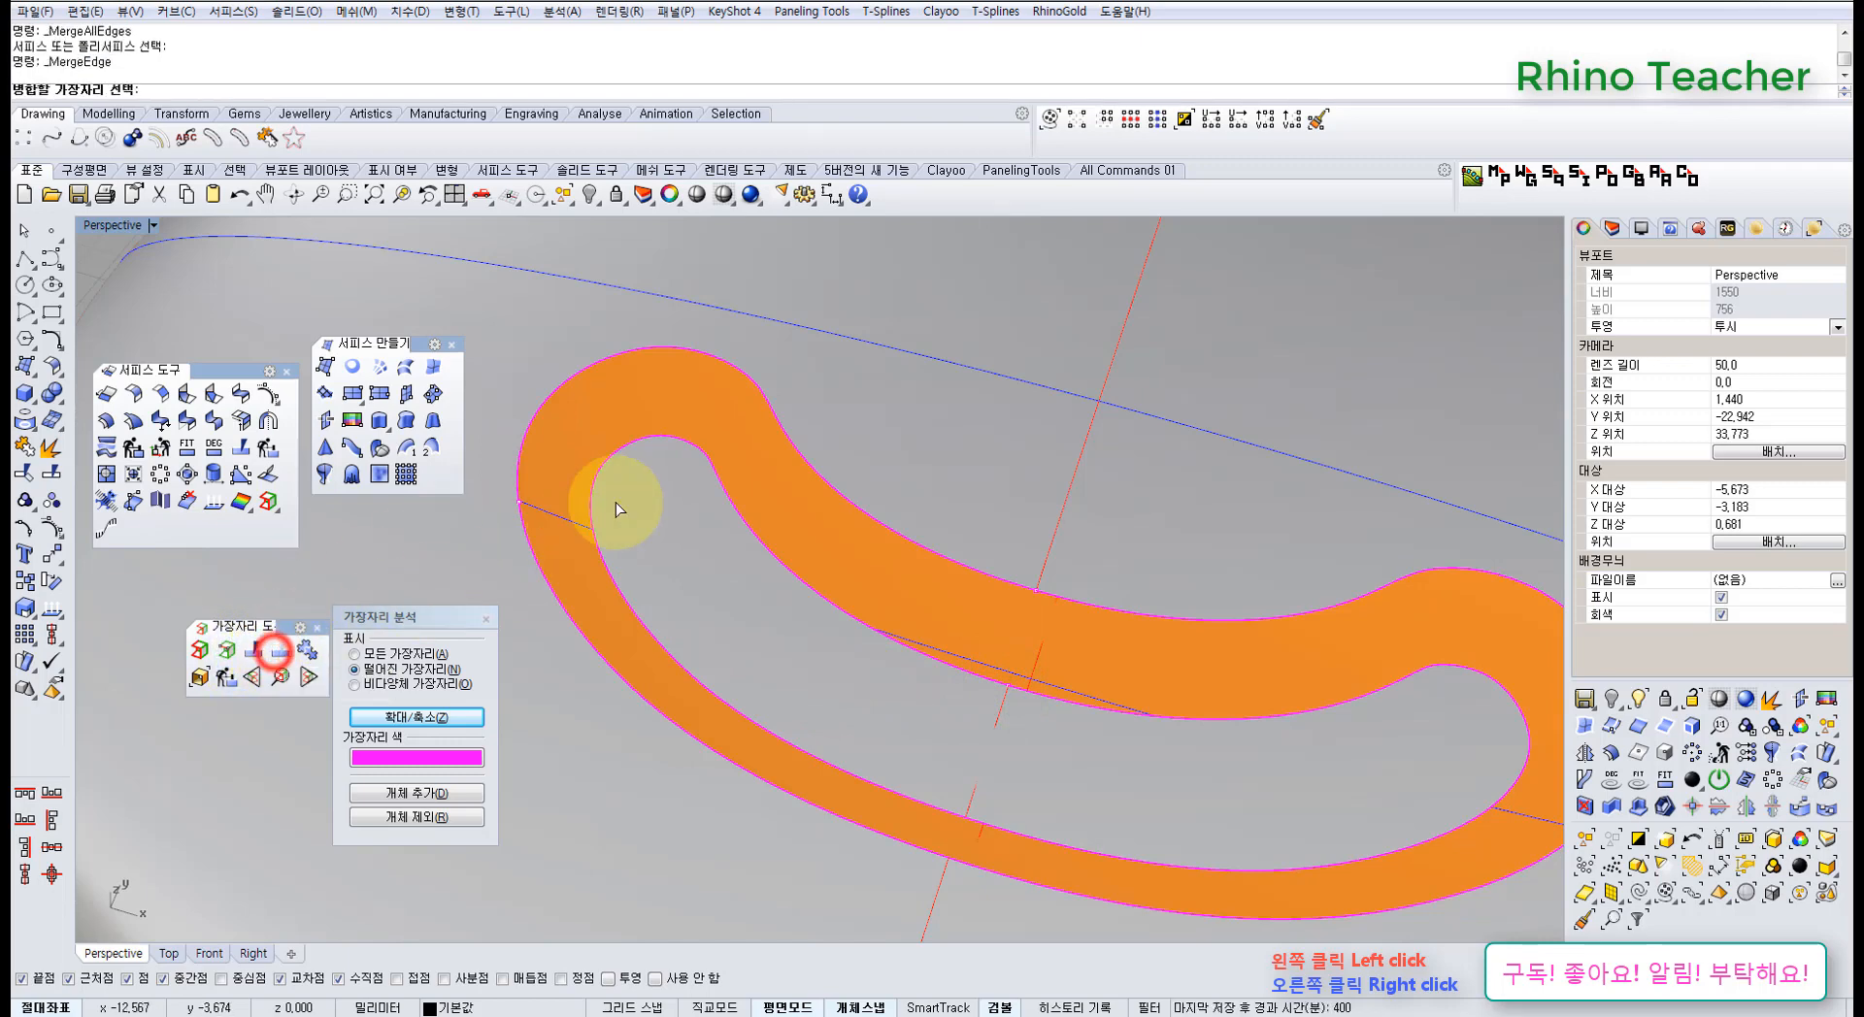
left_click(522, 476)
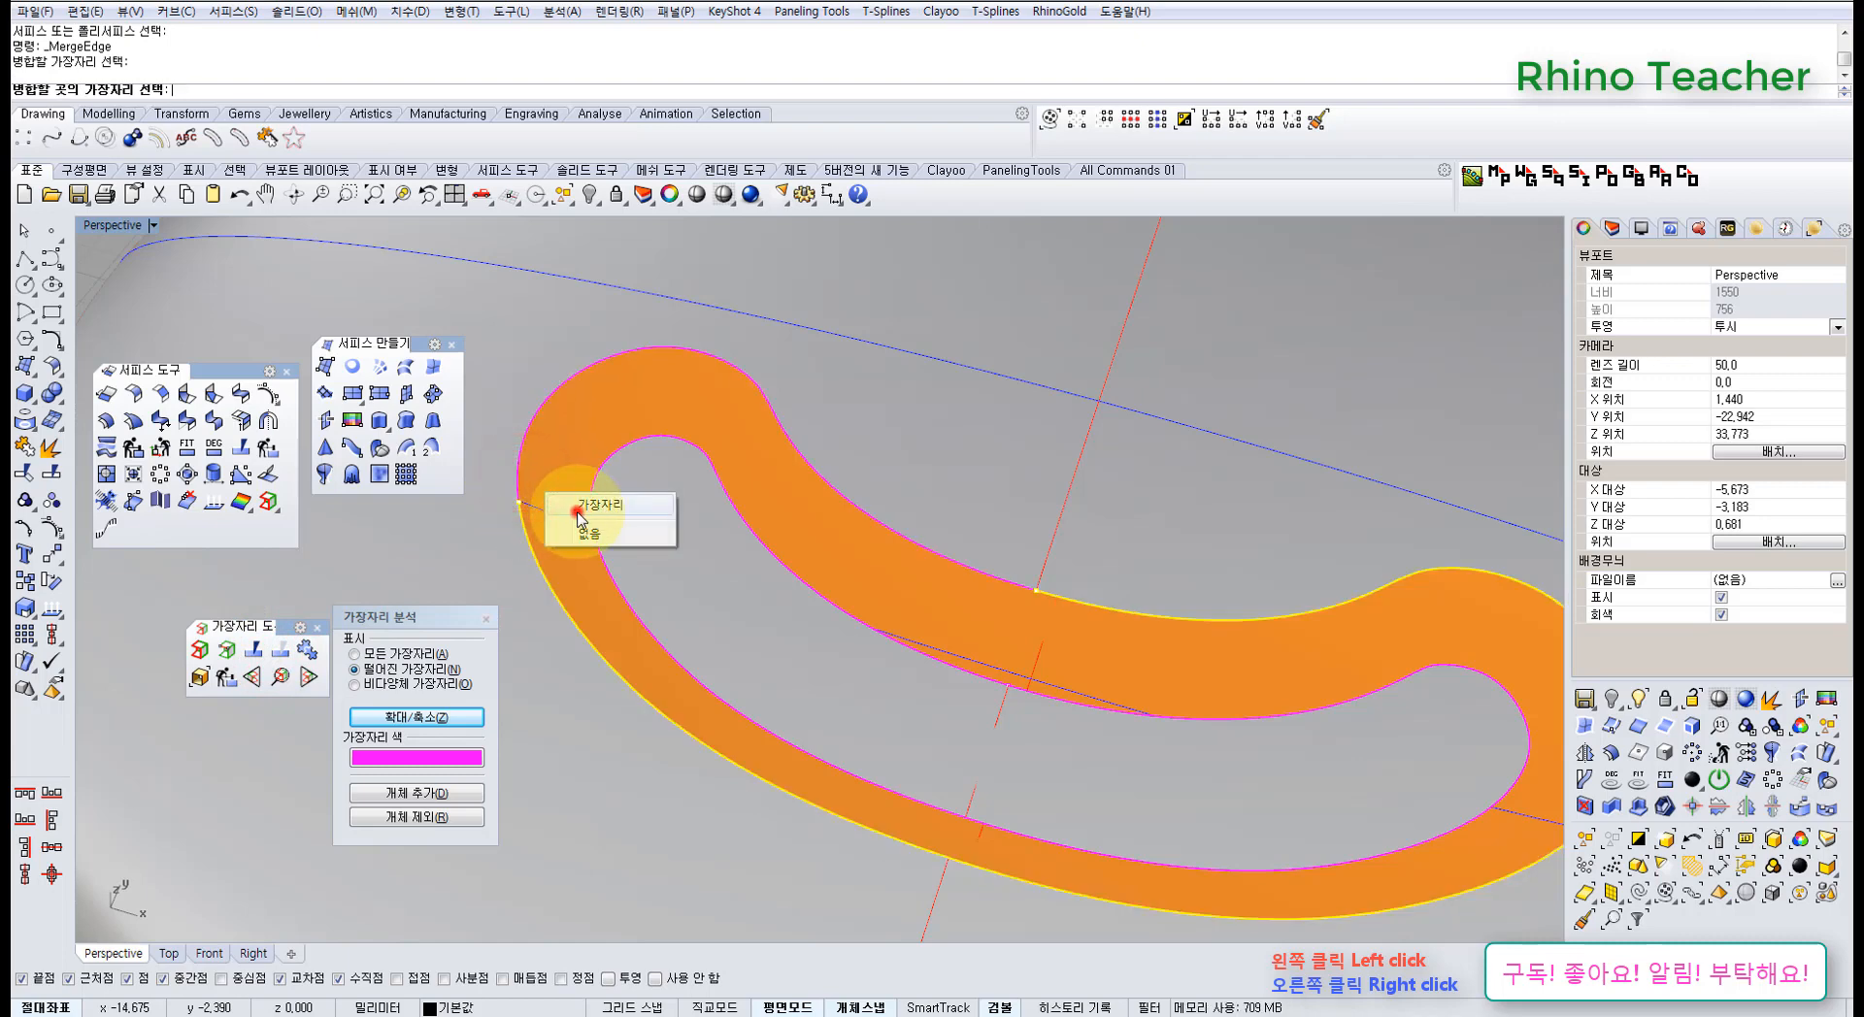
left_click(577, 507)
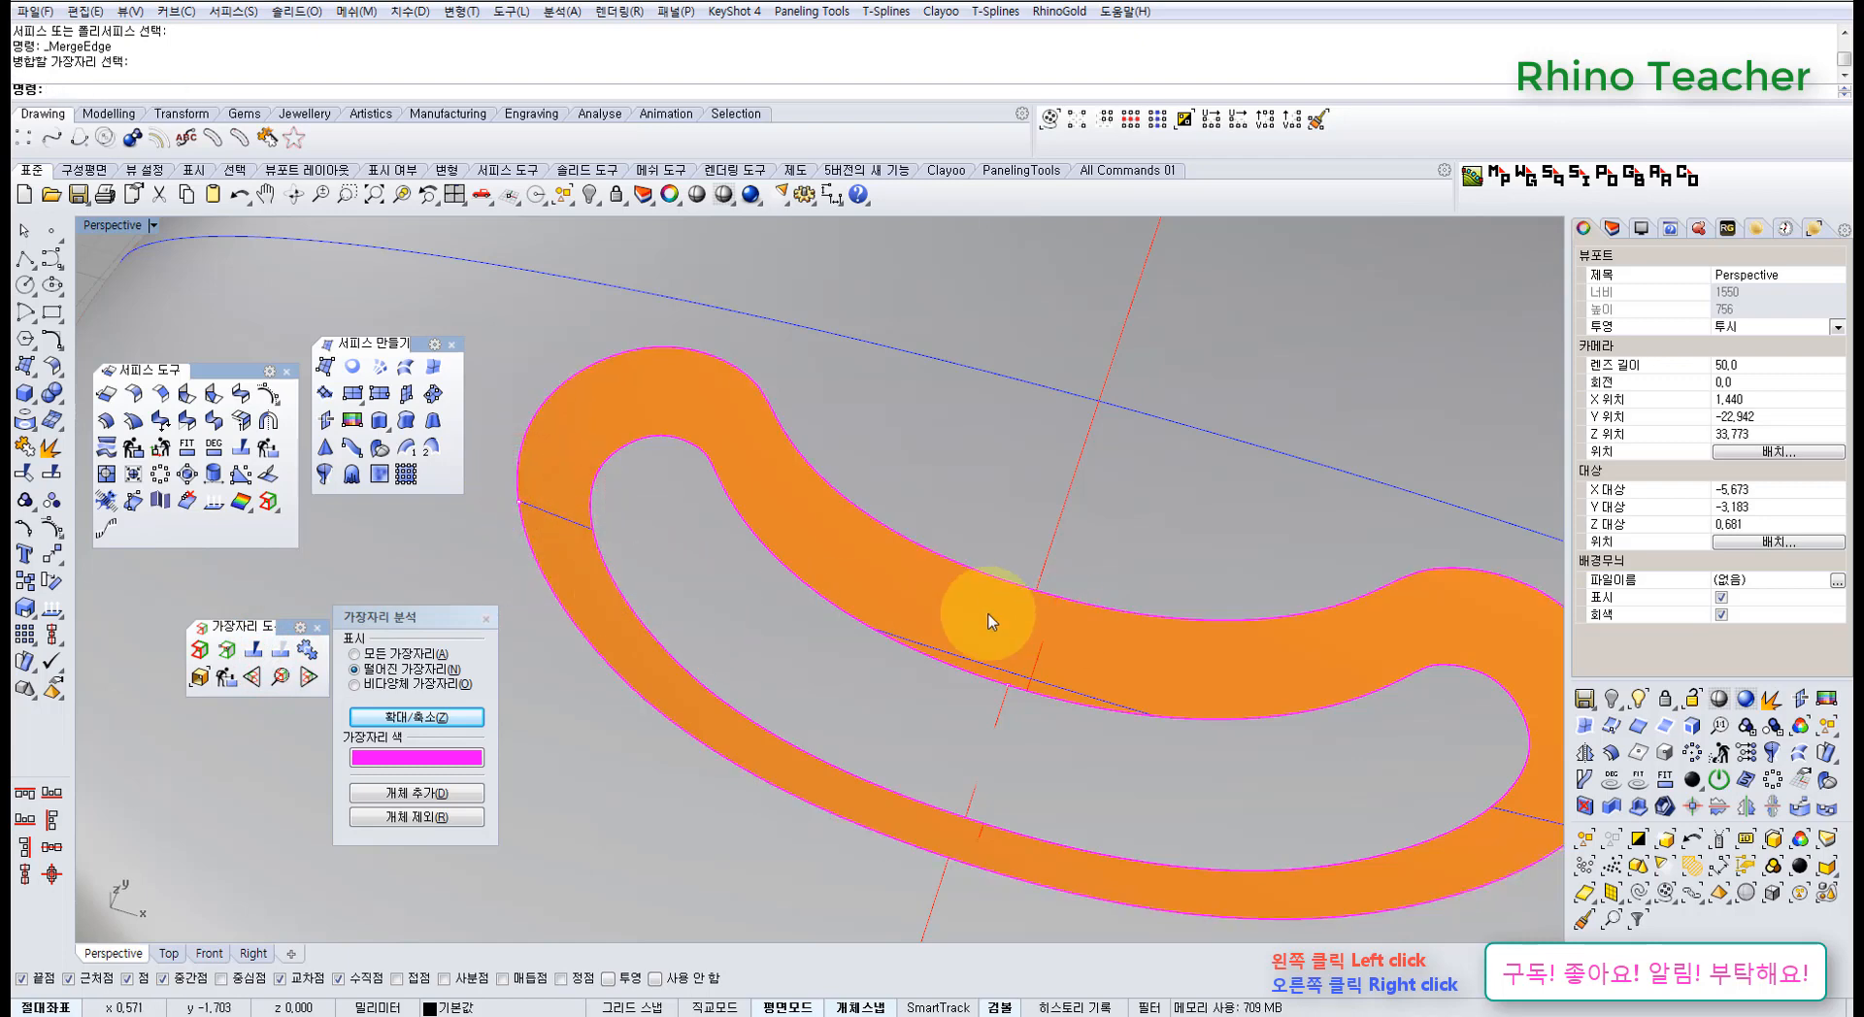
left_click(781, 627)
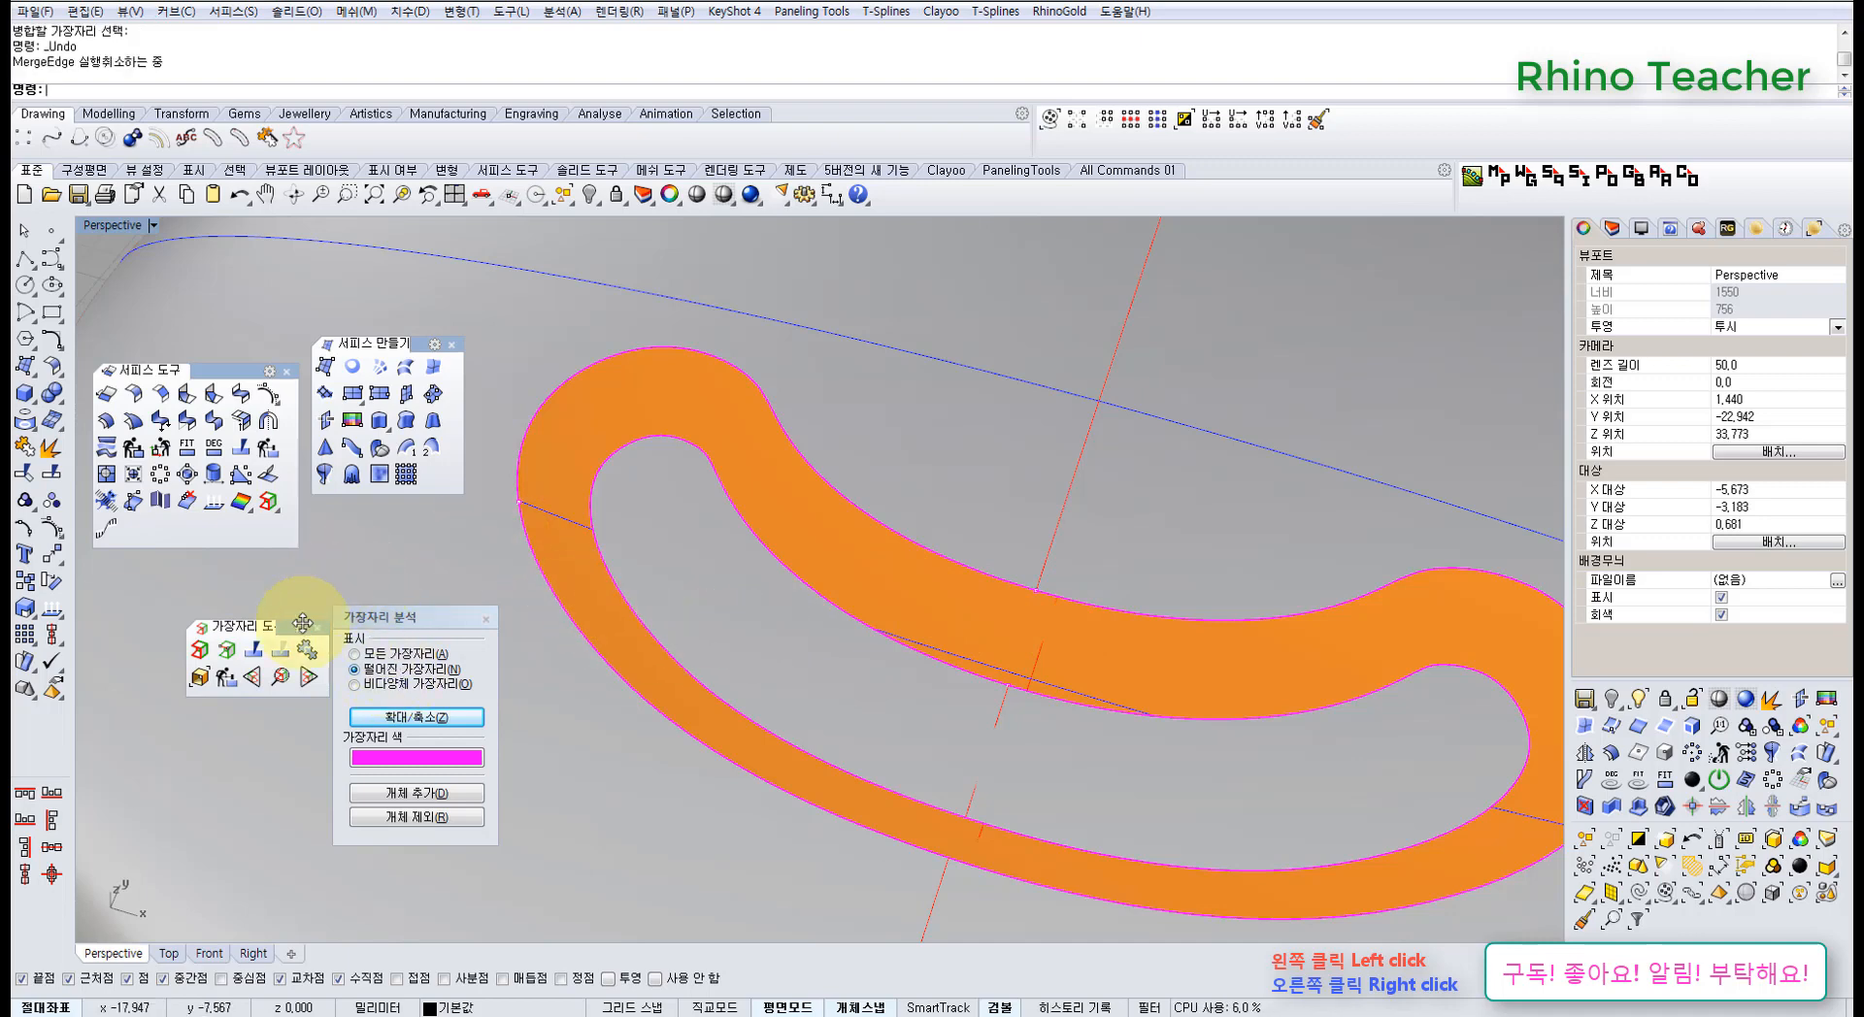
left_click(255, 654)
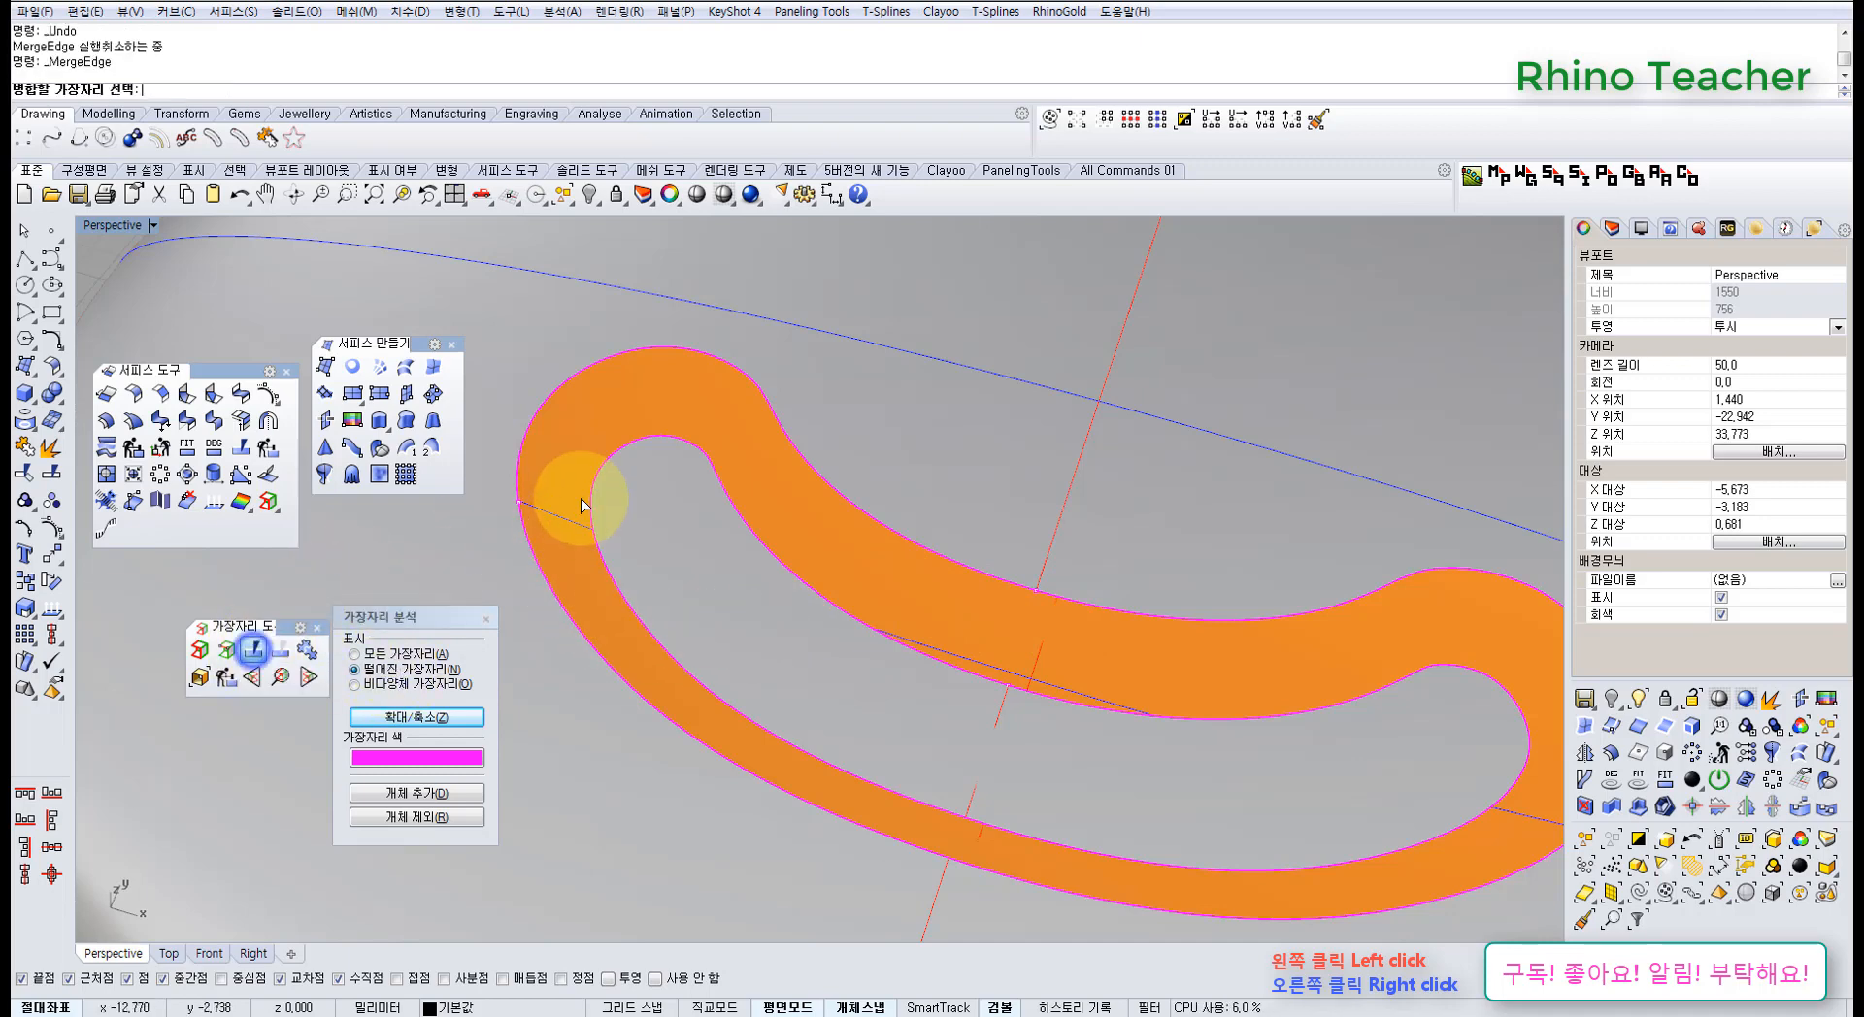
left_click(518, 473)
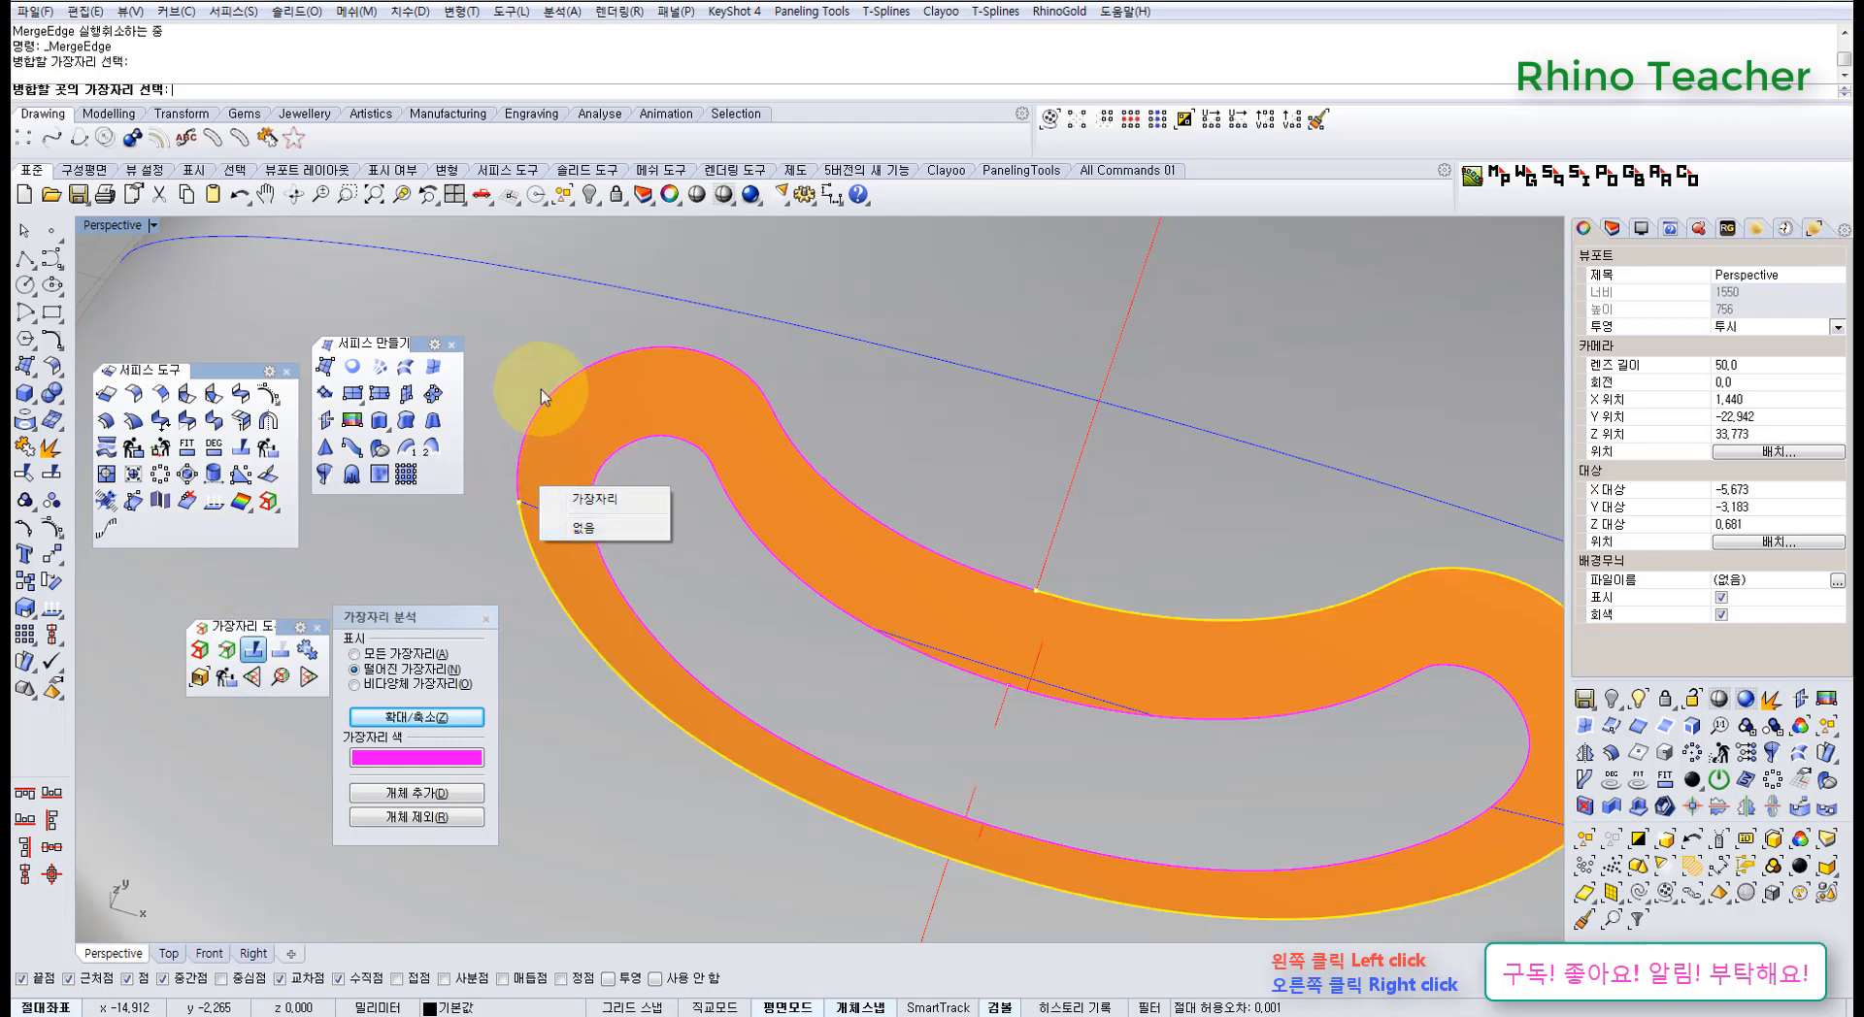
left_click(583, 531)
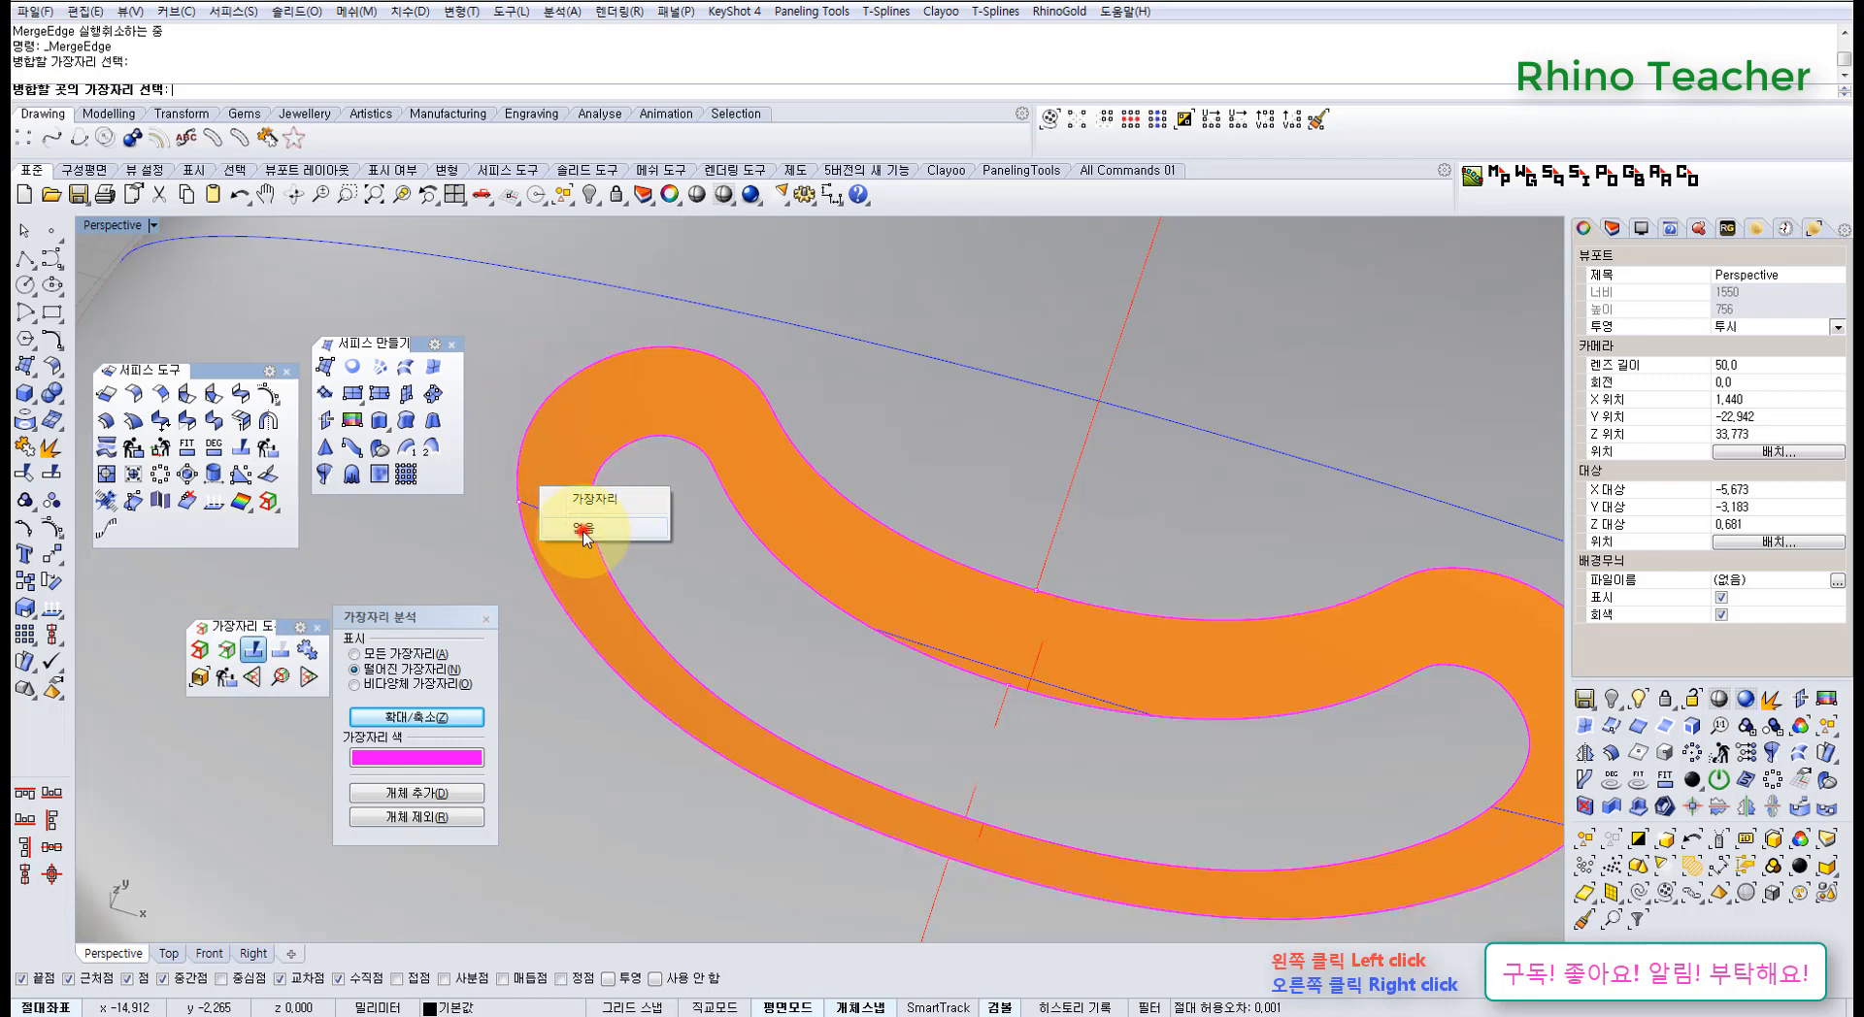
left_click(517, 457)
key("Escape")
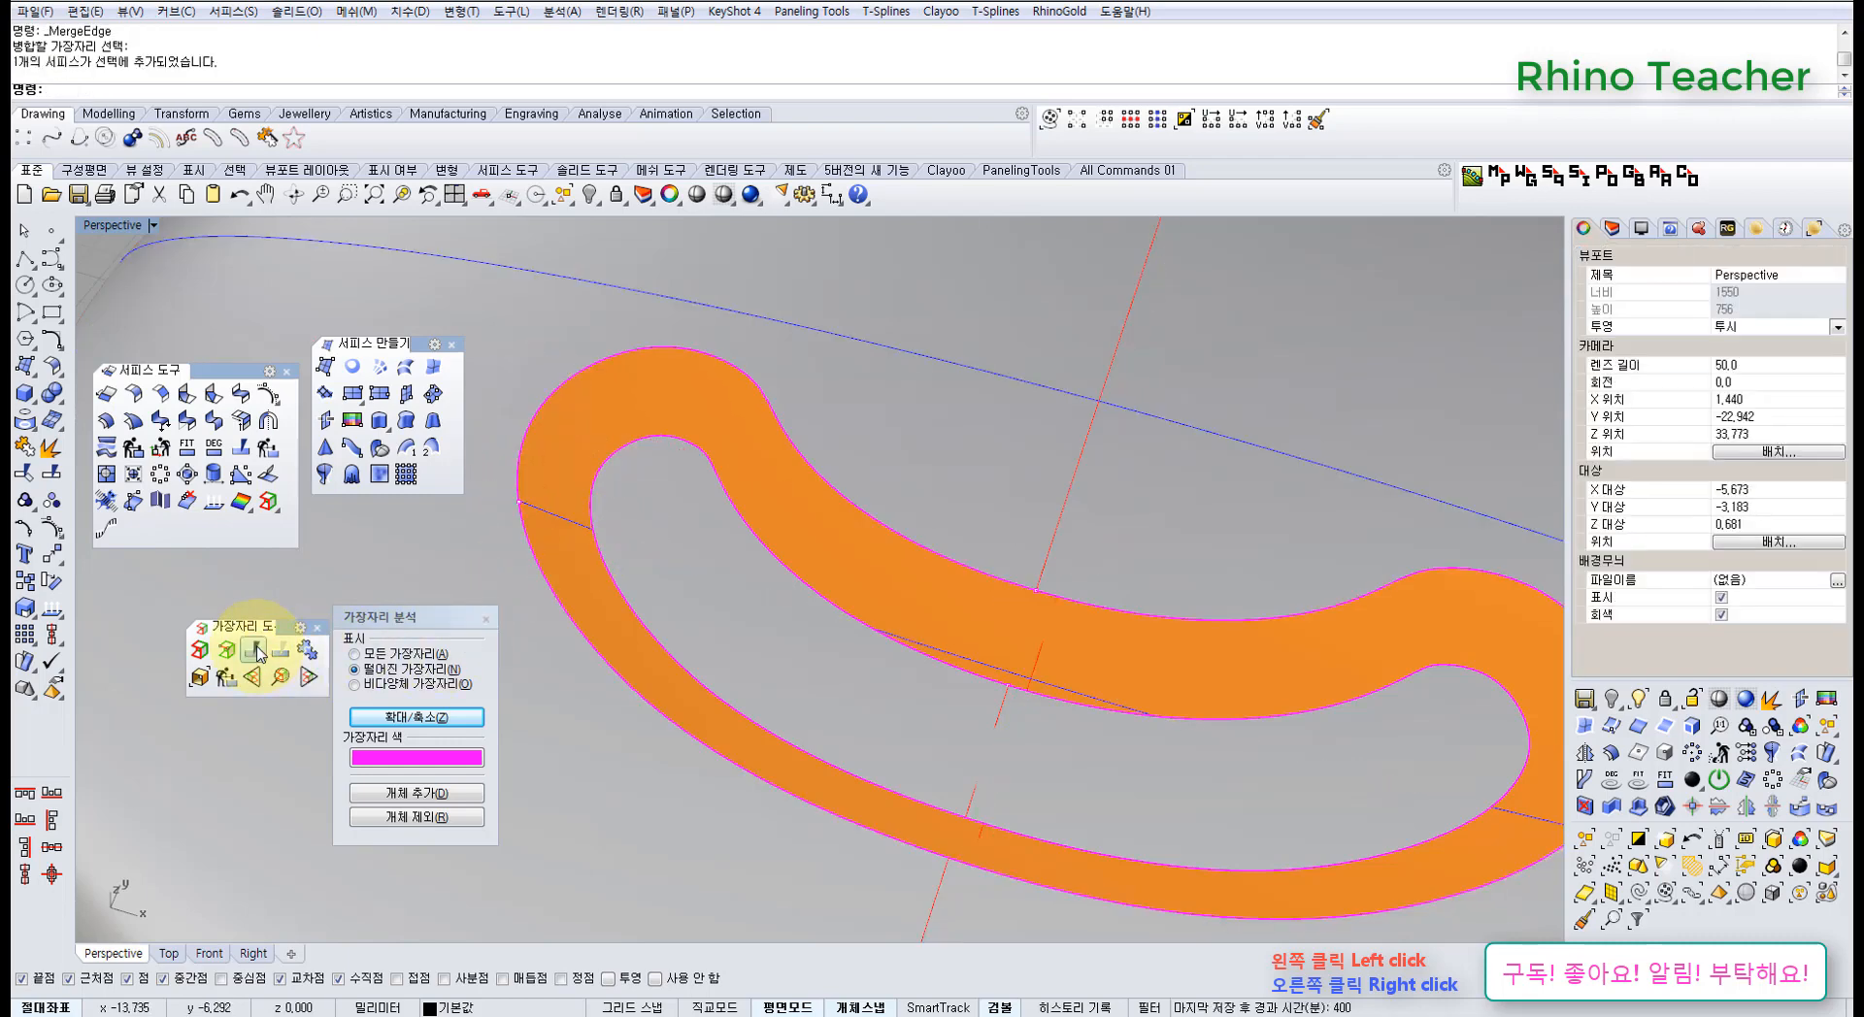
- Merge the gap's outer edge segments that meet at the bean's left rounded end
left_click(254, 650)
left_click(516, 474)
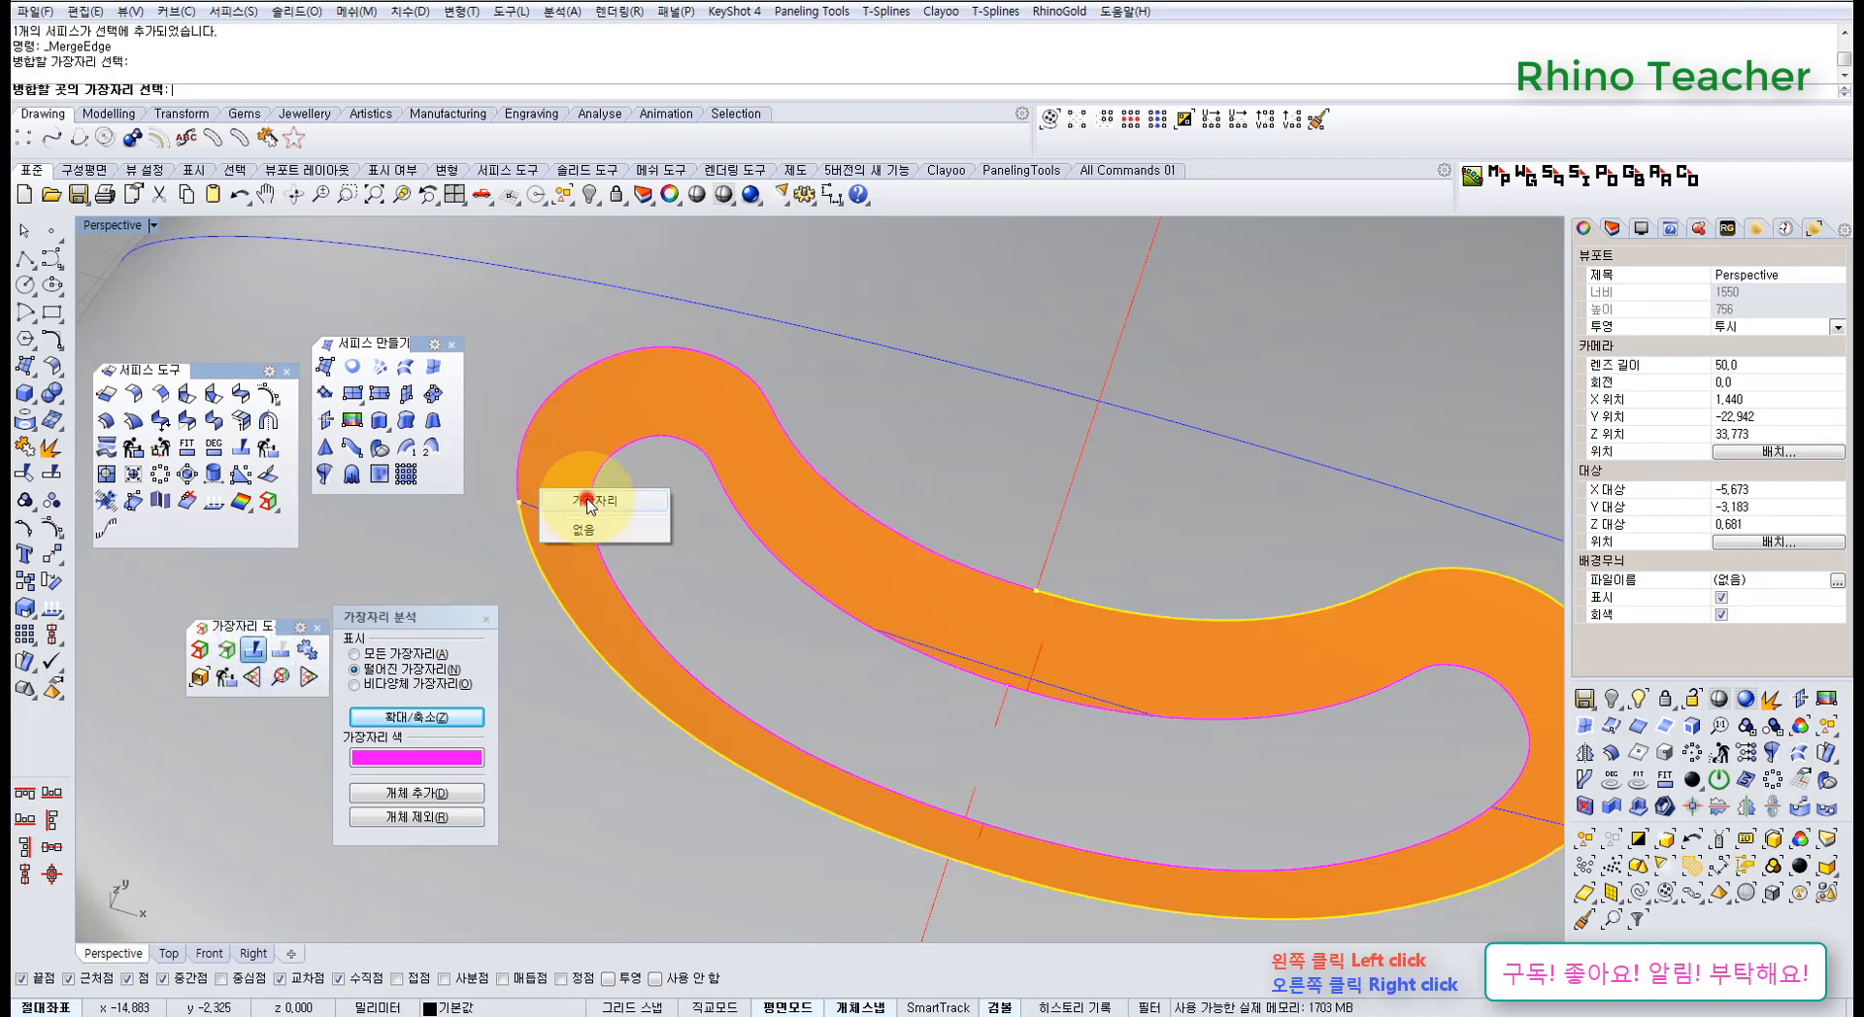
left_click(590, 503)
right_click_drag(807, 635, 990, 504)
scroll(947, 633, "up", 6)
right_click_drag(990, 504, 1017, 603, "shift")
right_click_drag(1002, 590, 900, 593)
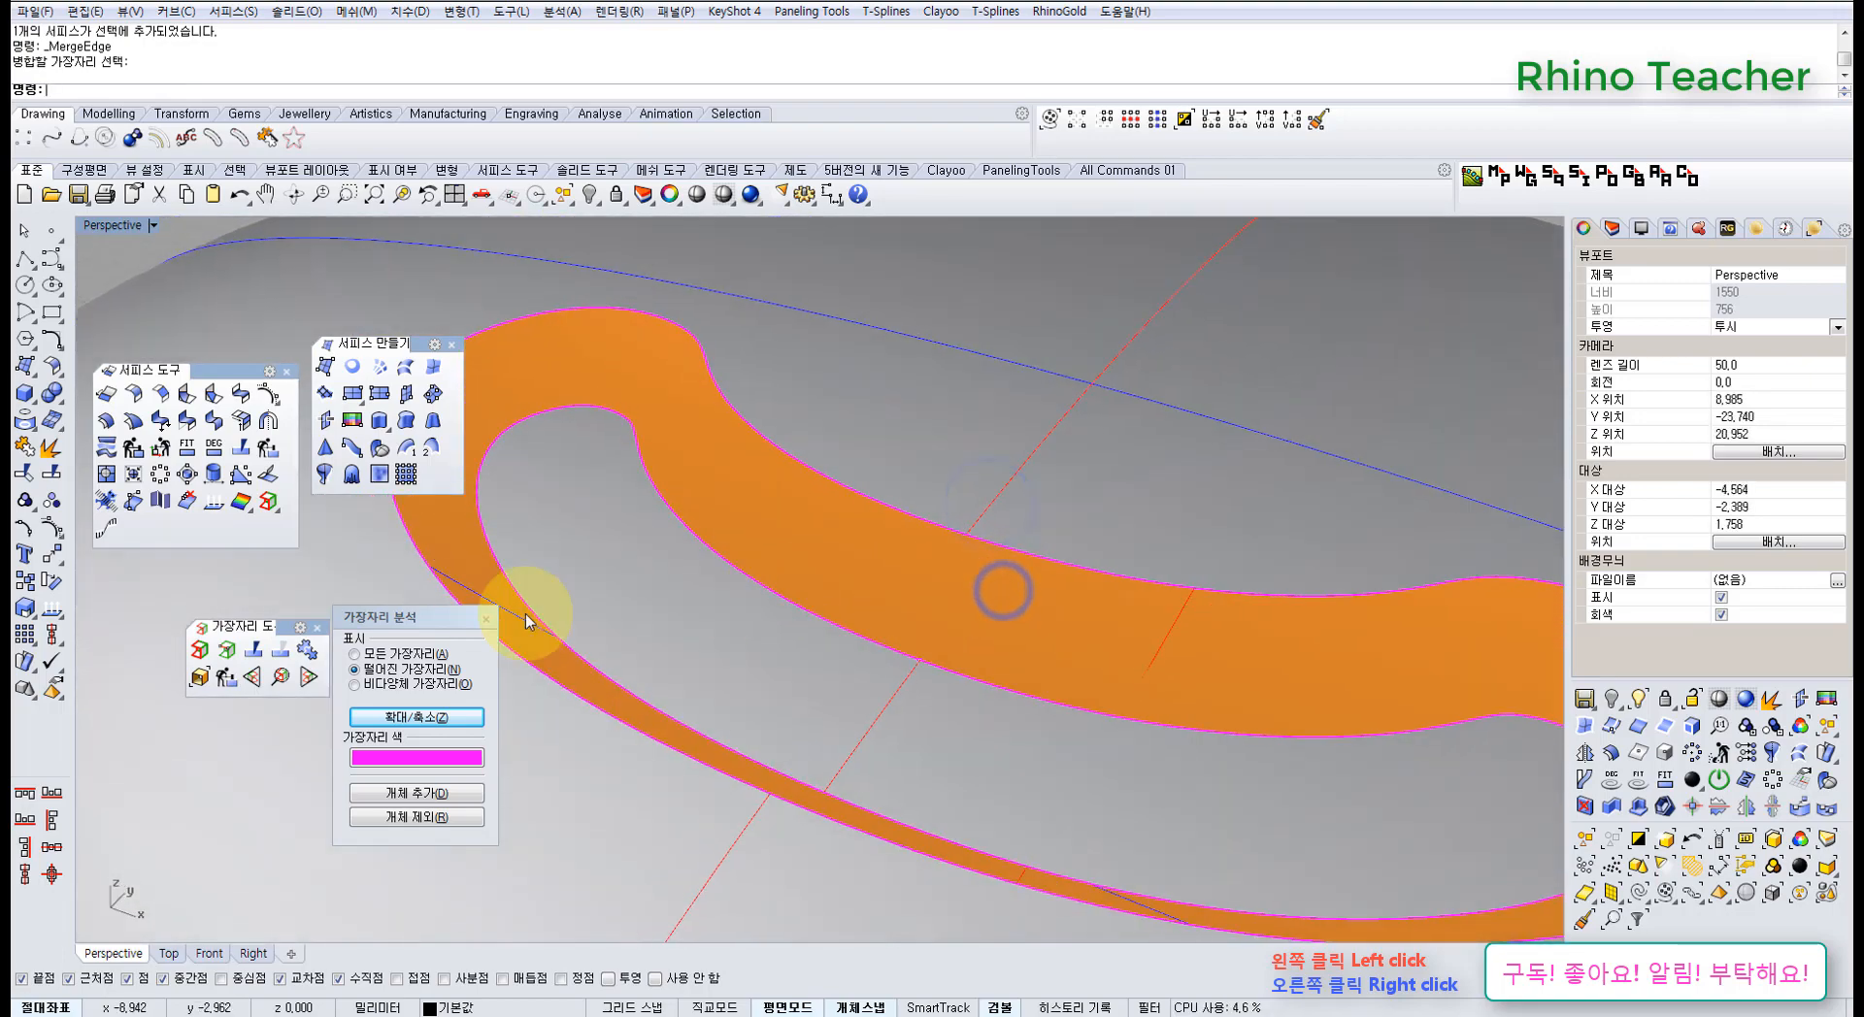
- Try splitting the outer bean edge at the middle of its concave upper side and the inner edge near its left rounded end
left_click(256, 648)
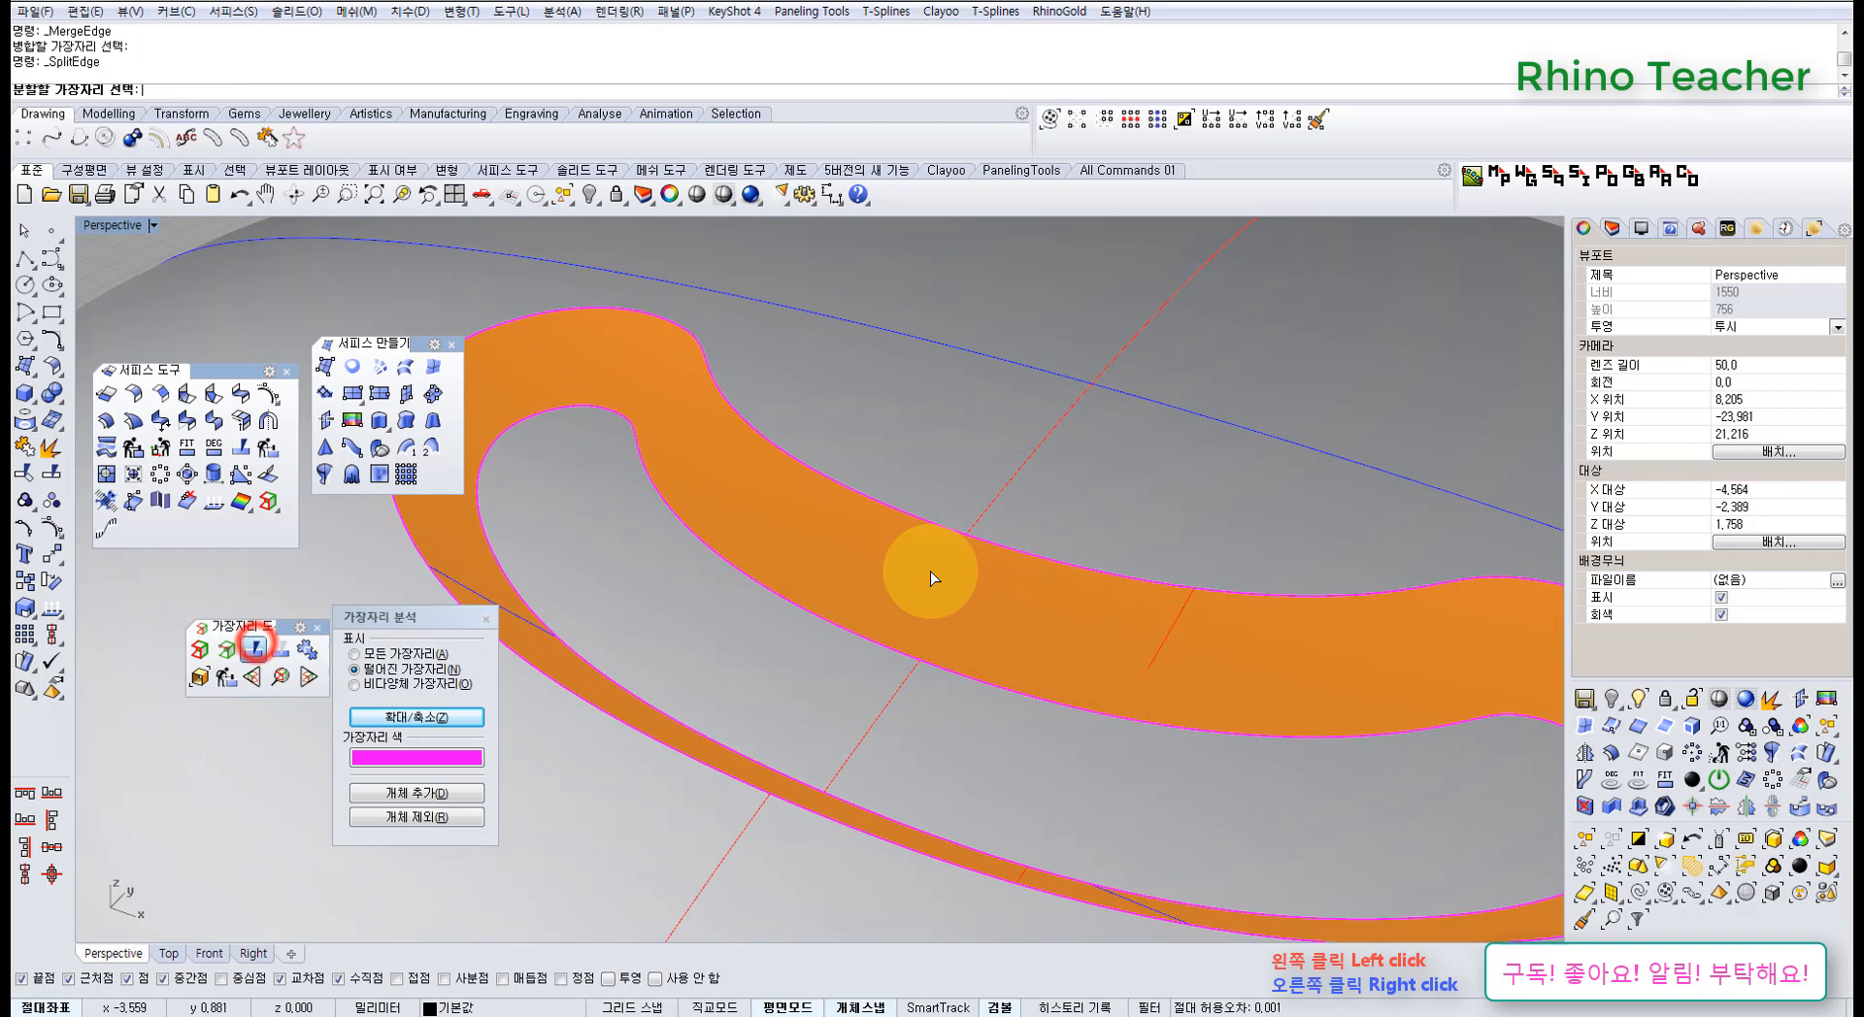
left_click(967, 539)
left_click(923, 654)
scroll(923, 653, "down", 5)
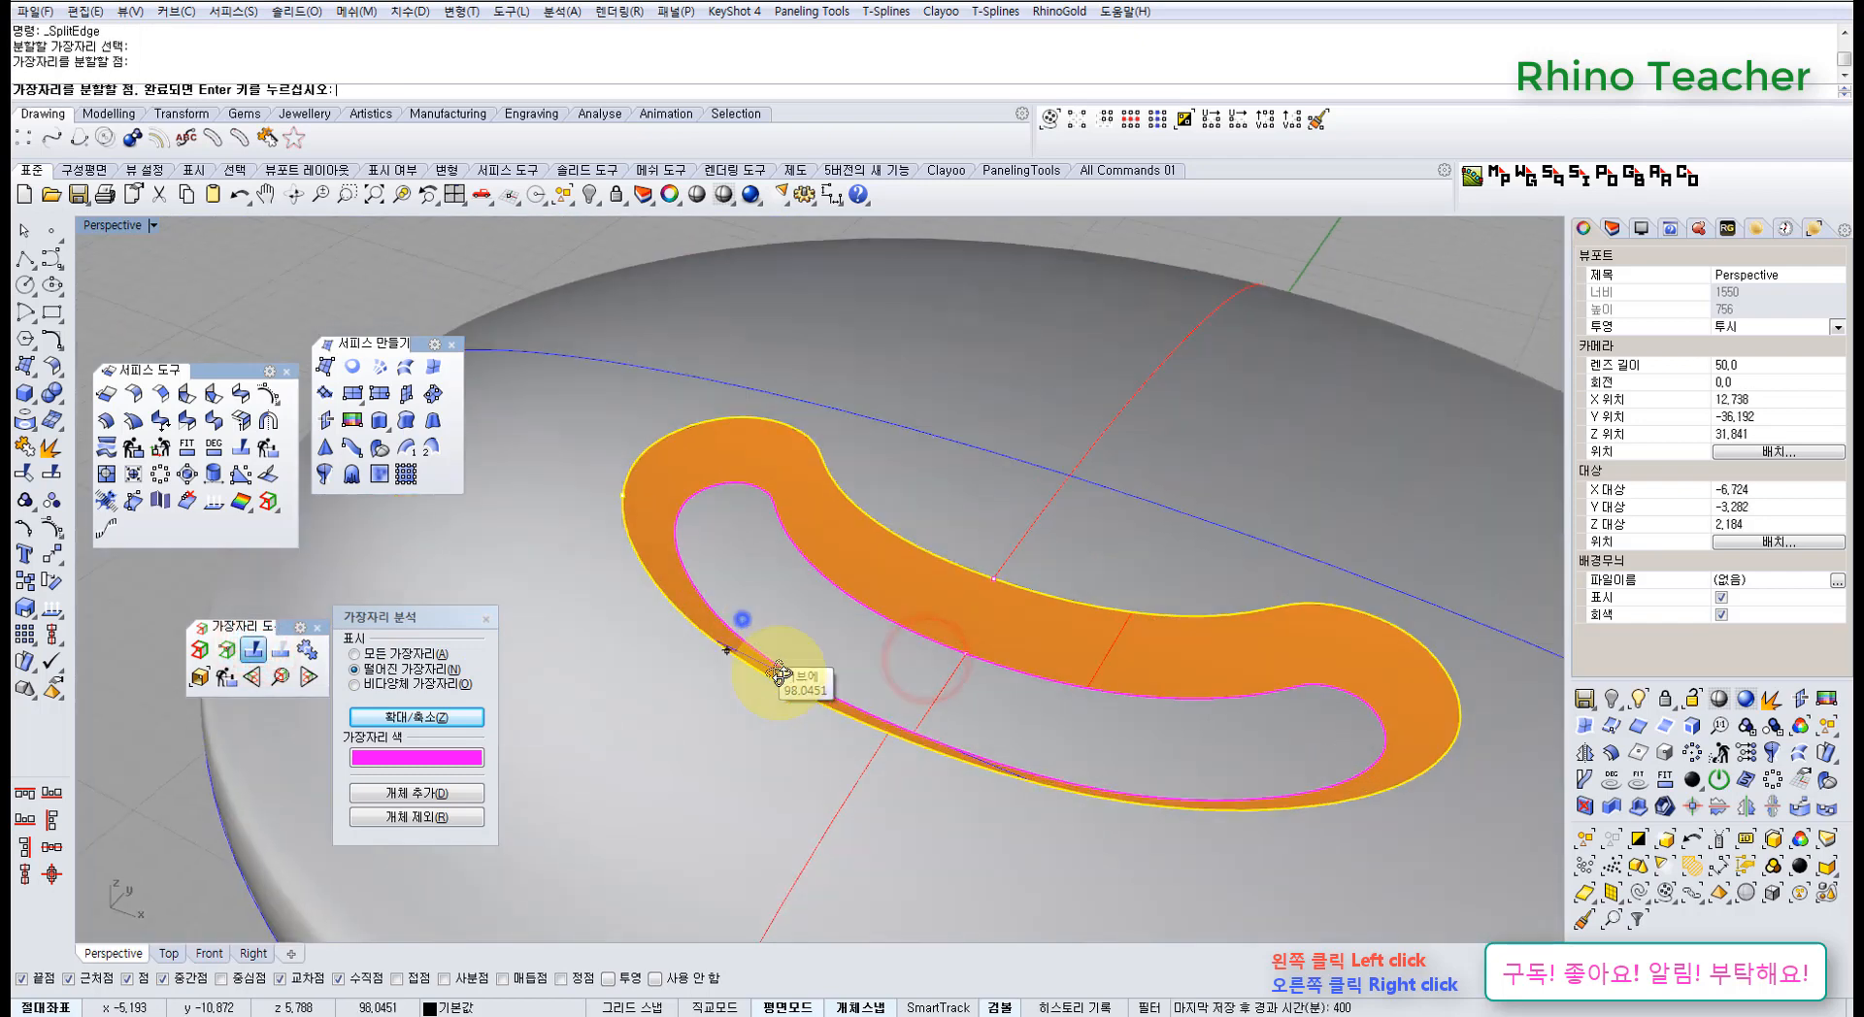
right_click_drag(779, 672, 830, 702)
right_click(716, 624)
right_click(699, 621)
left_click(694, 616)
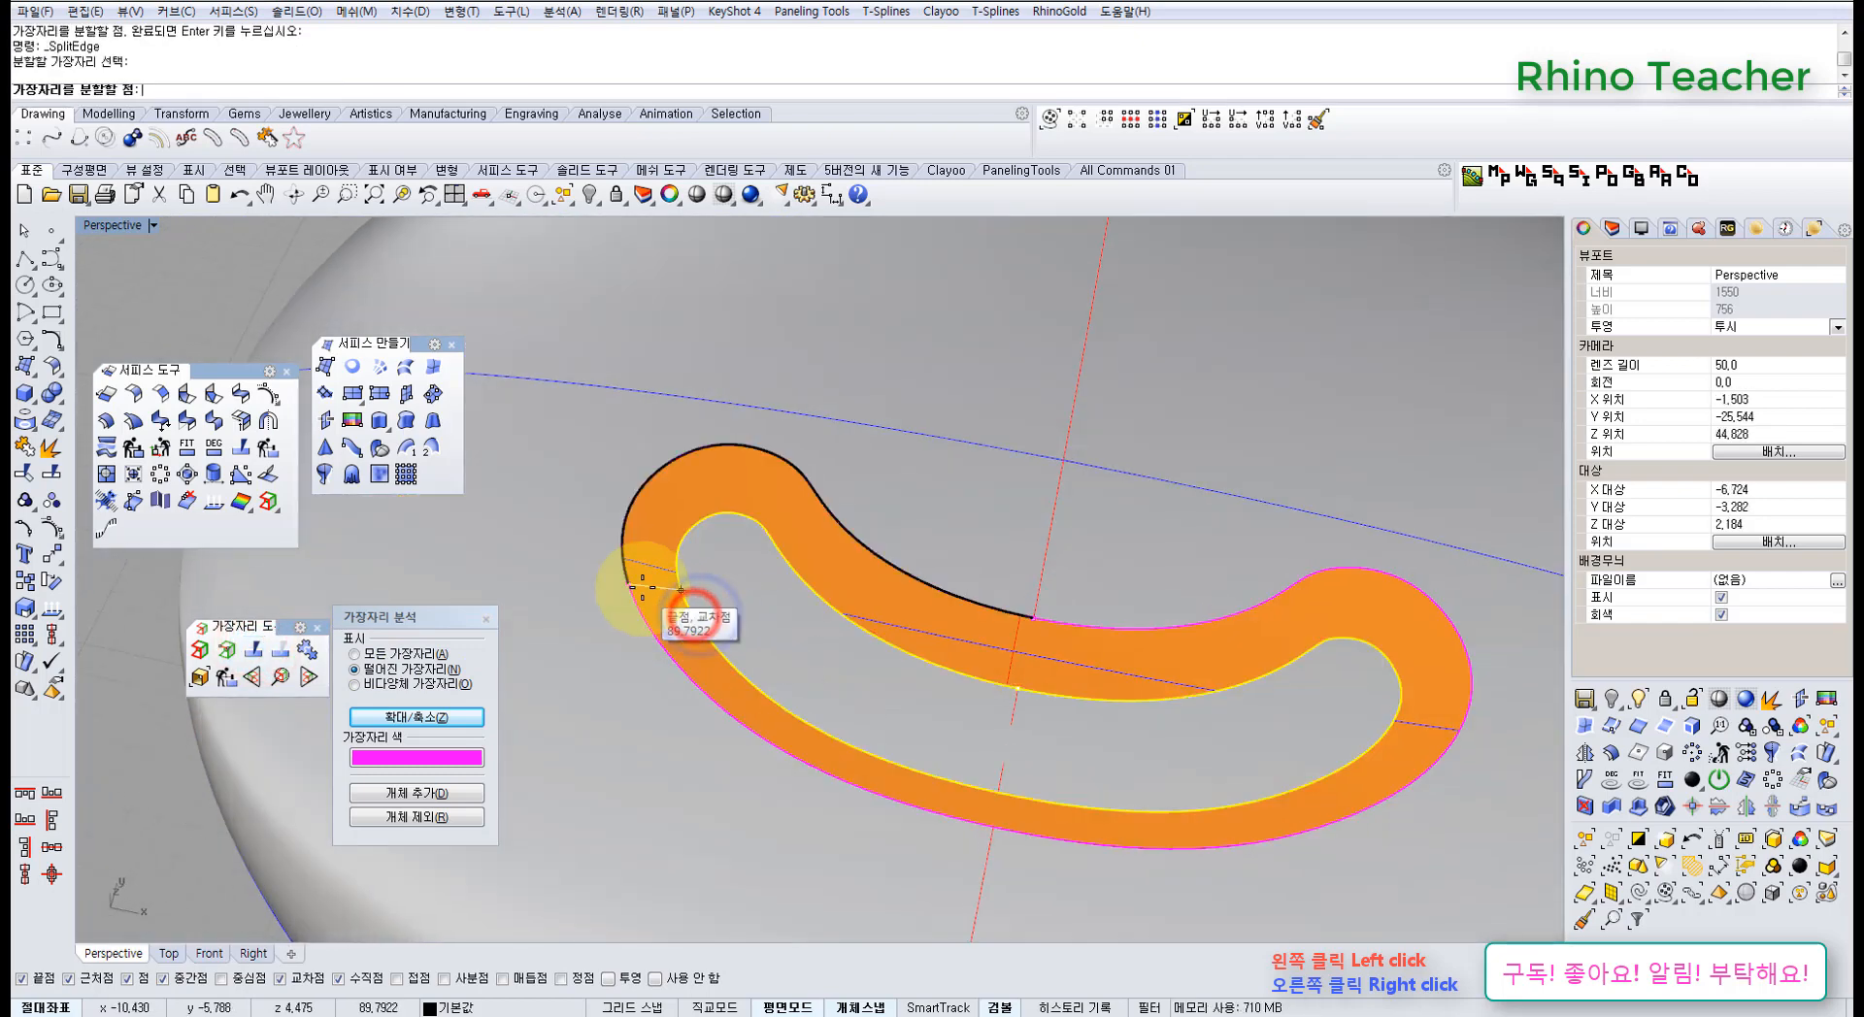
left_click(641, 588)
right_click(642, 589)
- Undo the latest splits of the gap's outer and inner edges
right_click_drag(794, 658, 772, 592)
scroll(800, 596, "up", 2)
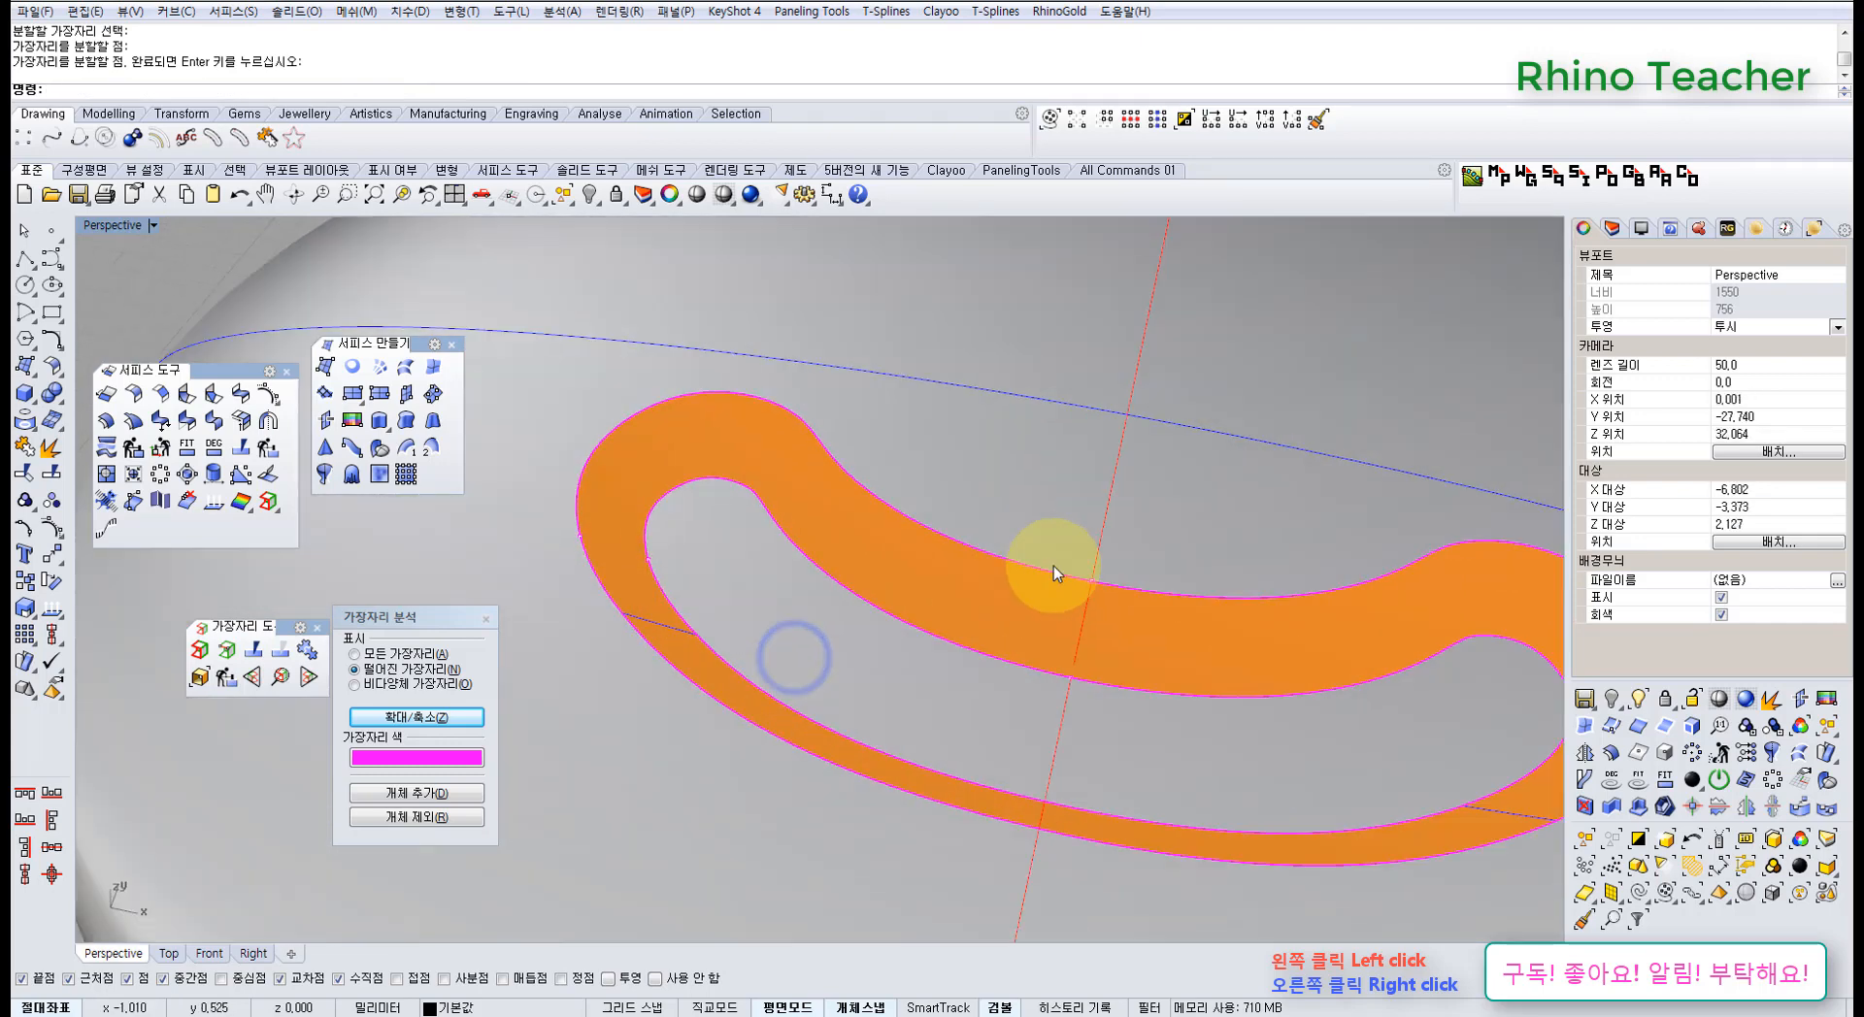
left_click(723, 551)
right_click_drag(1073, 648, 964, 693)
right_click_drag(832, 763, 928, 626)
scroll(959, 719, "down", 4)
scroll(923, 644, "down", 8)
scroll(980, 642, "up", 12)
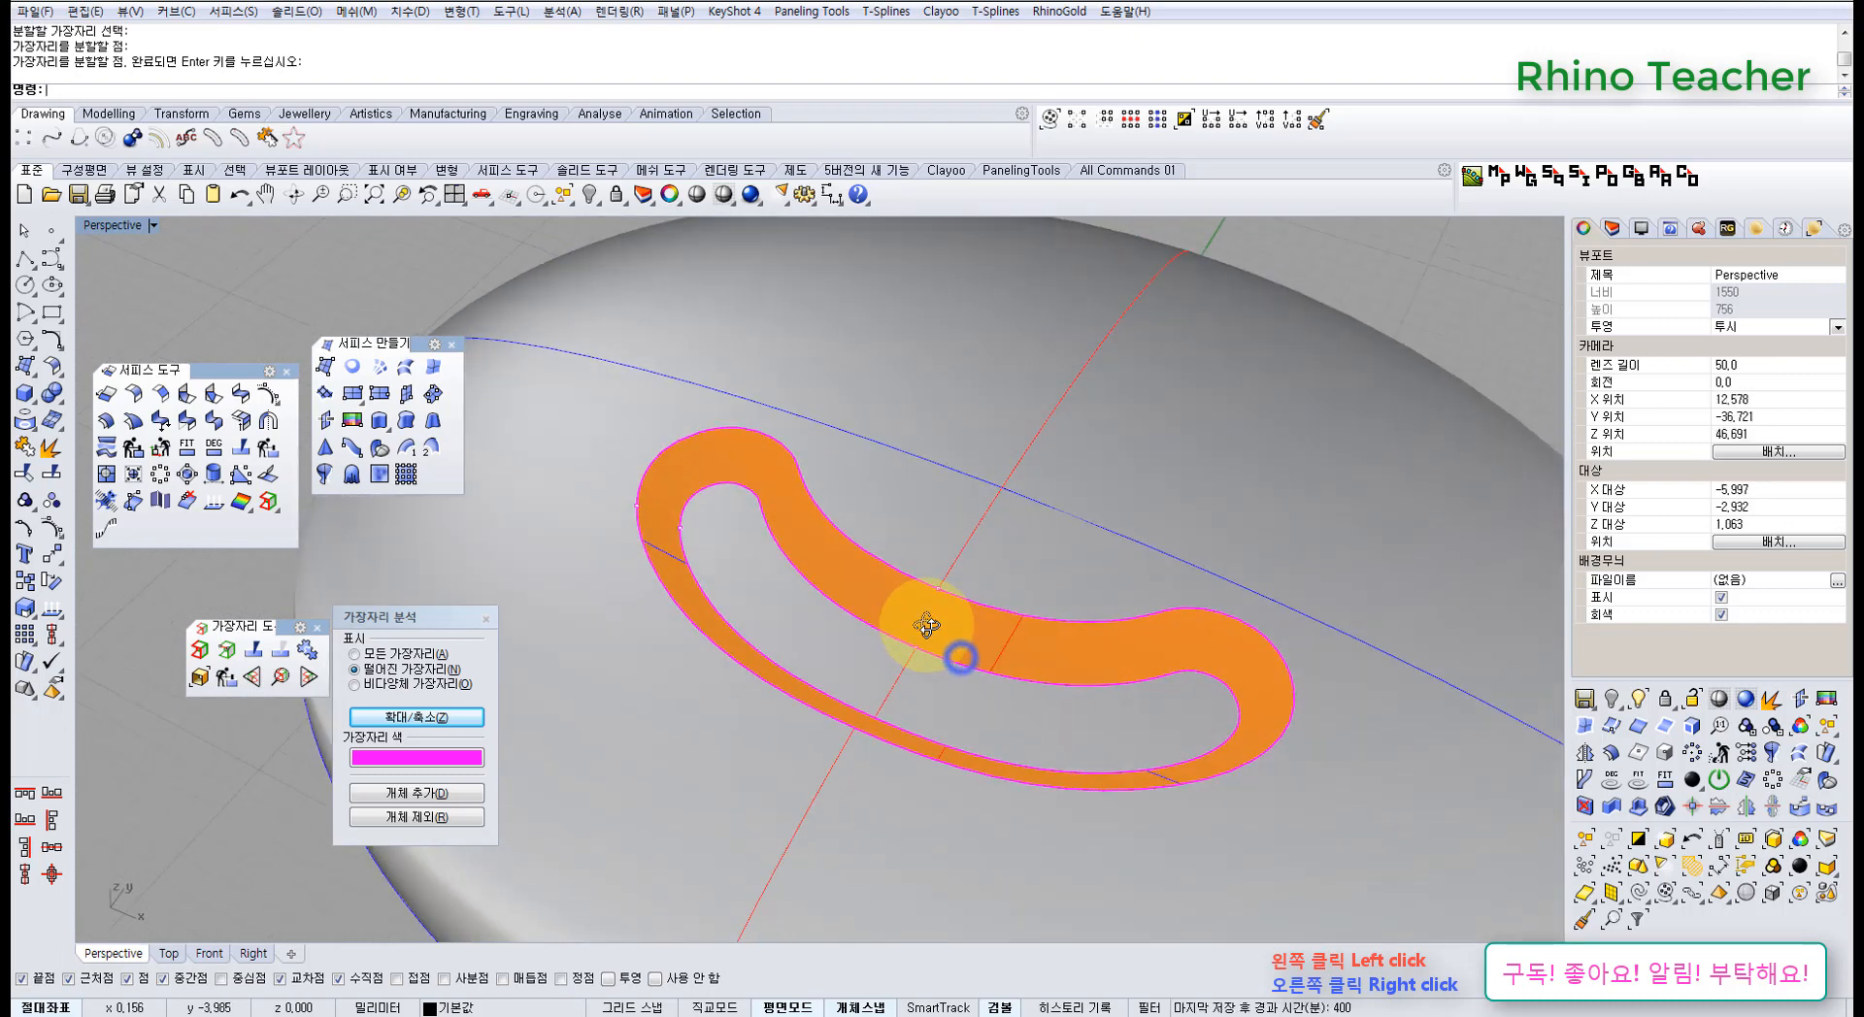
key("ctrl+z")
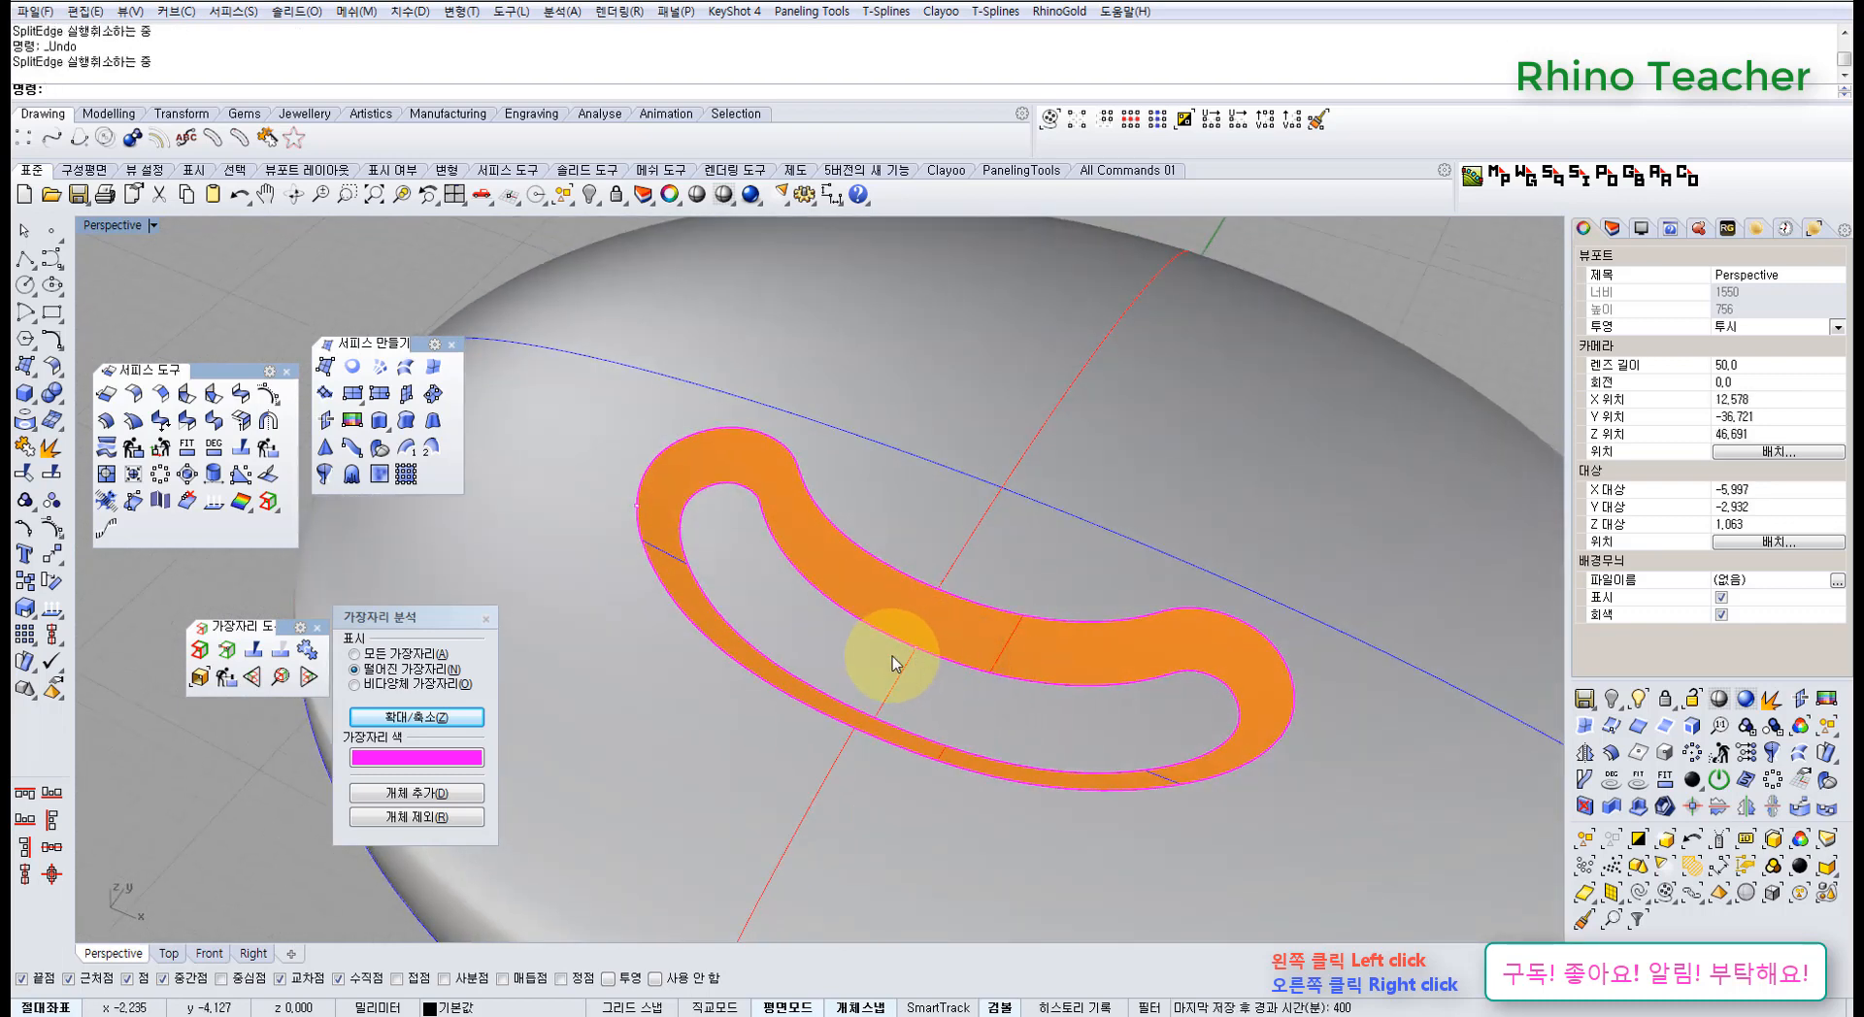
- Delete the whole lens-shaped body with the bean-shaped gap and close the edge analysis
right_click_drag(822, 666, 936, 598)
scroll(802, 644, "down", 5)
scroll(936, 598, "down", 7)
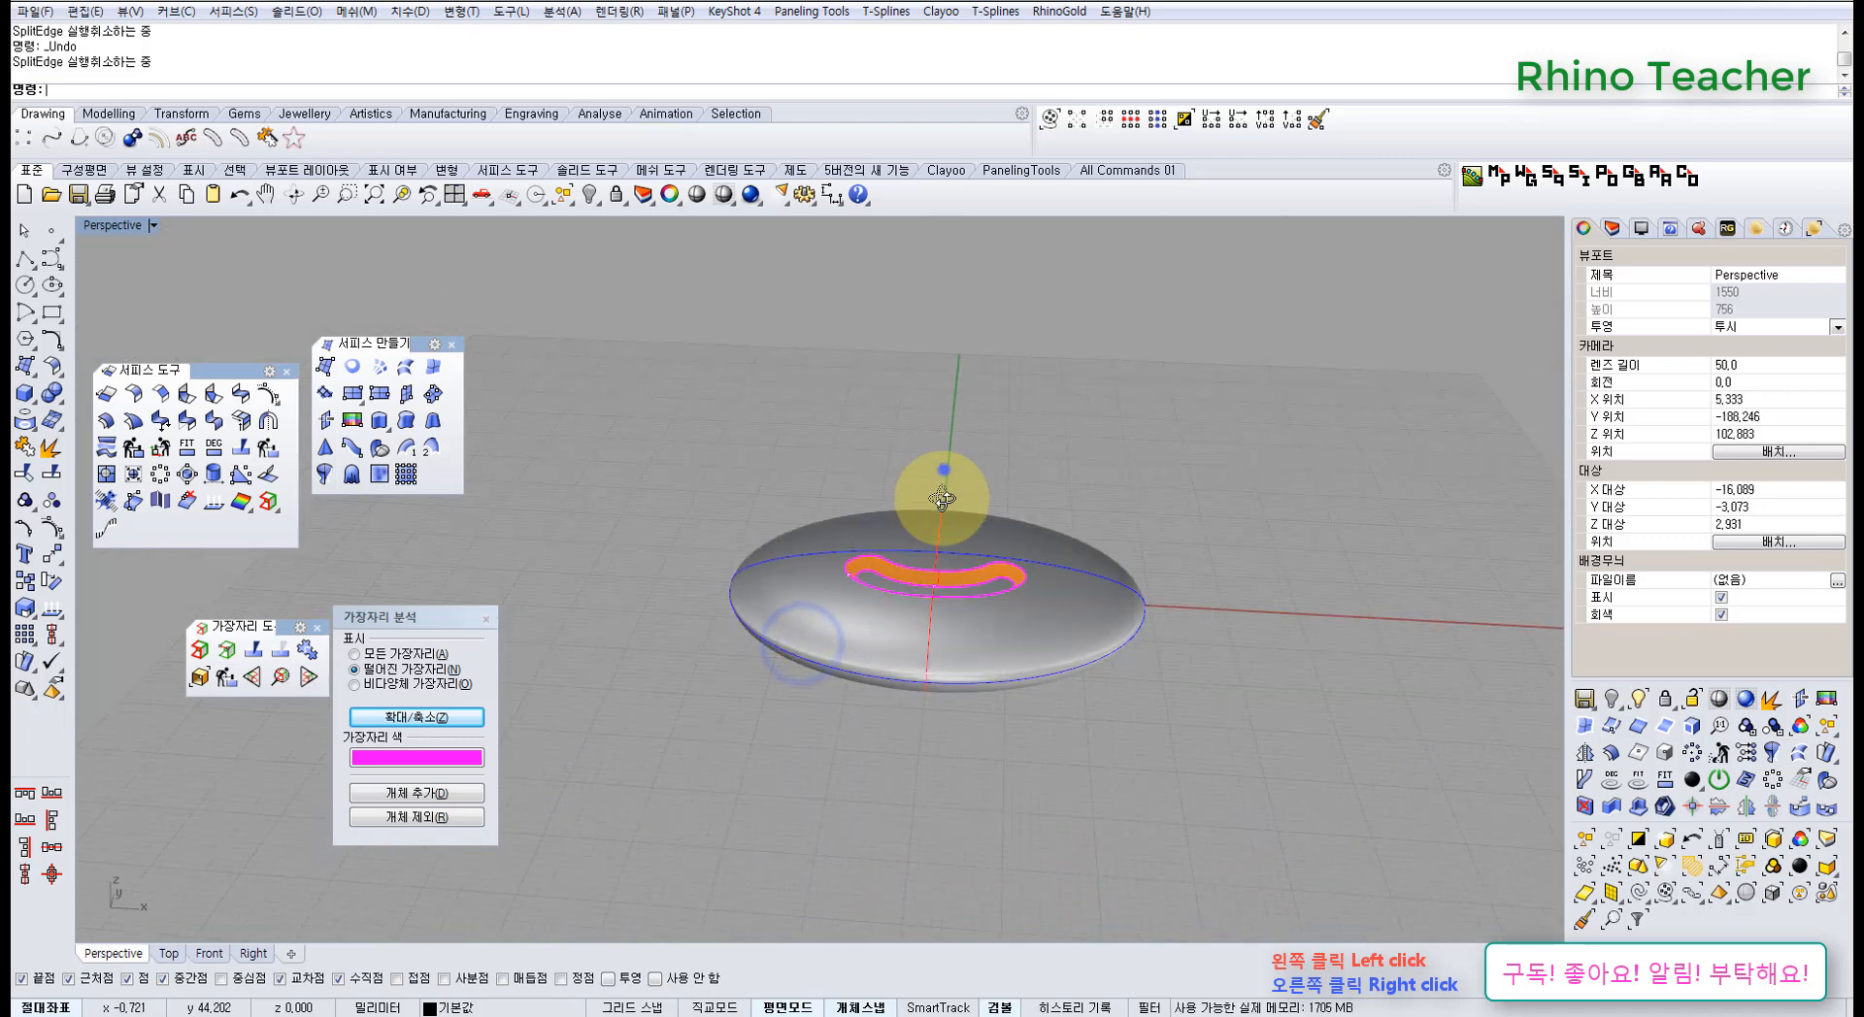
right_click_drag(943, 470, 946, 559)
left_click(1071, 755)
left_click_drag(1071, 755, 805, 539)
key("Delete")
right_click_drag(854, 636, 804, 613)
right_click_drag(950, 587, 804, 615, "shift")
right_click_drag(841, 636, 763, 571)
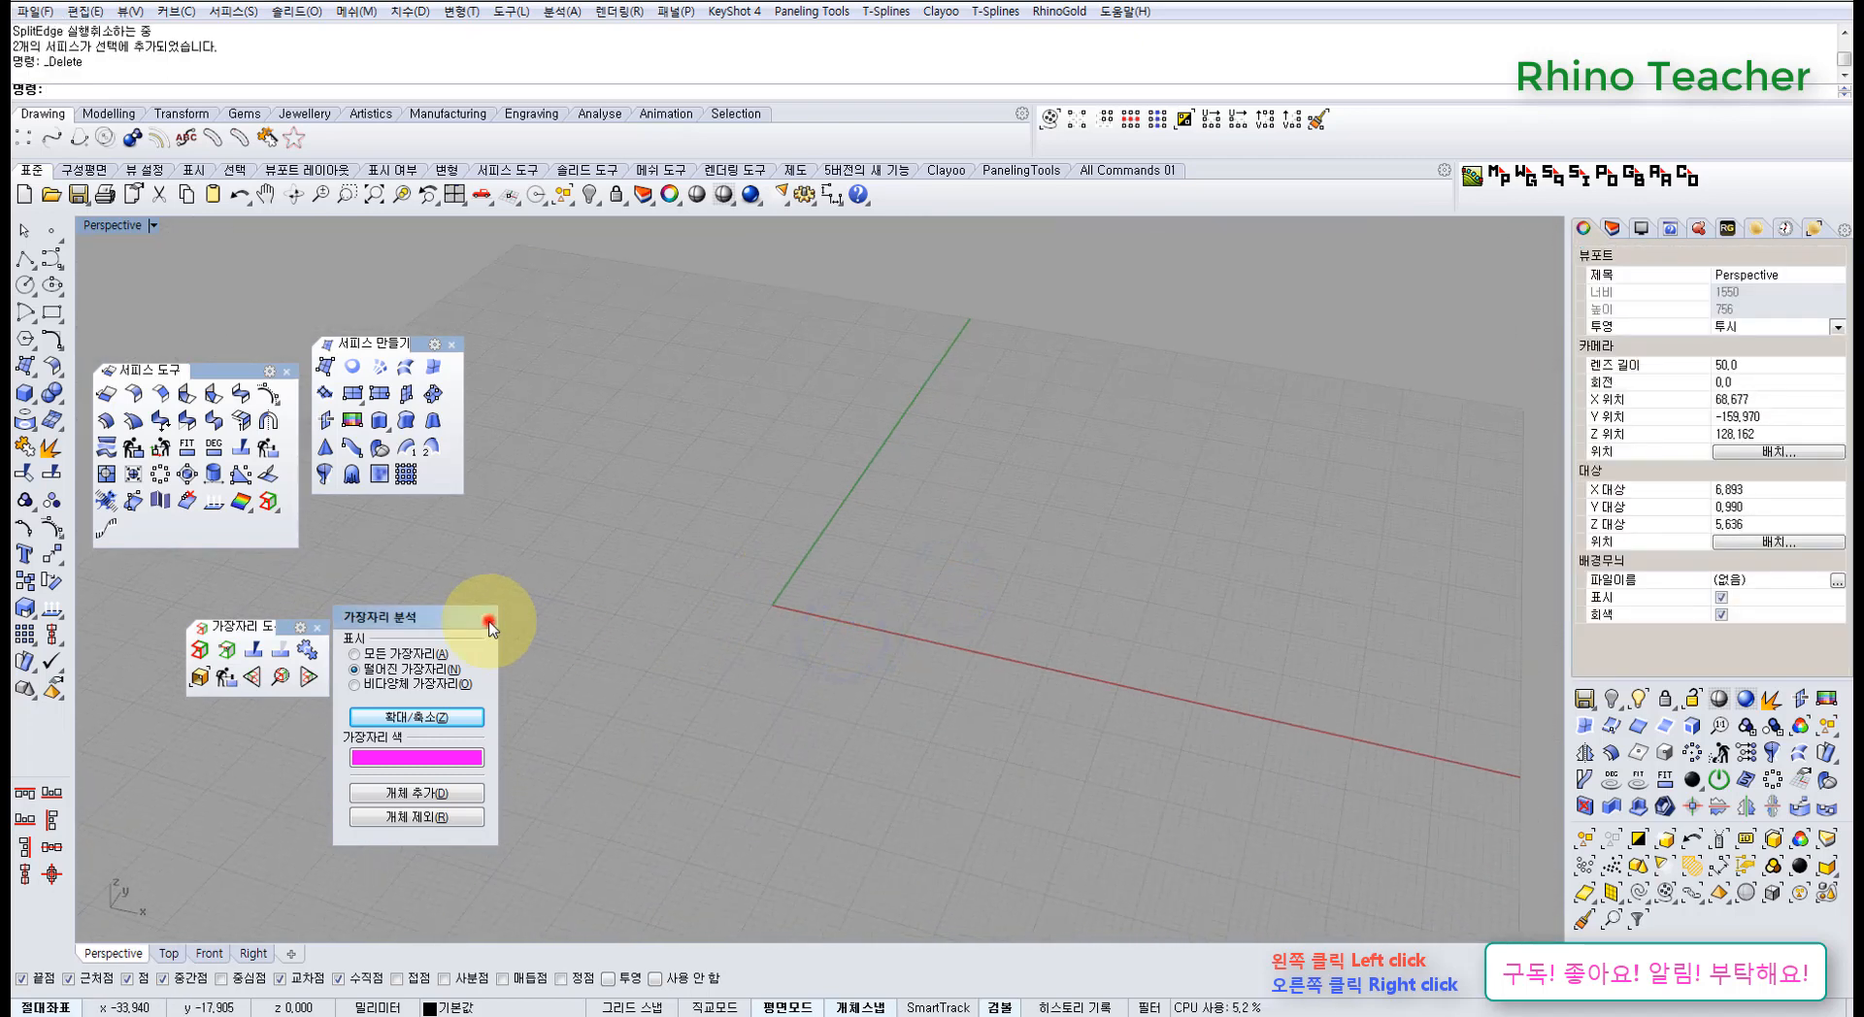
left_click(488, 624)
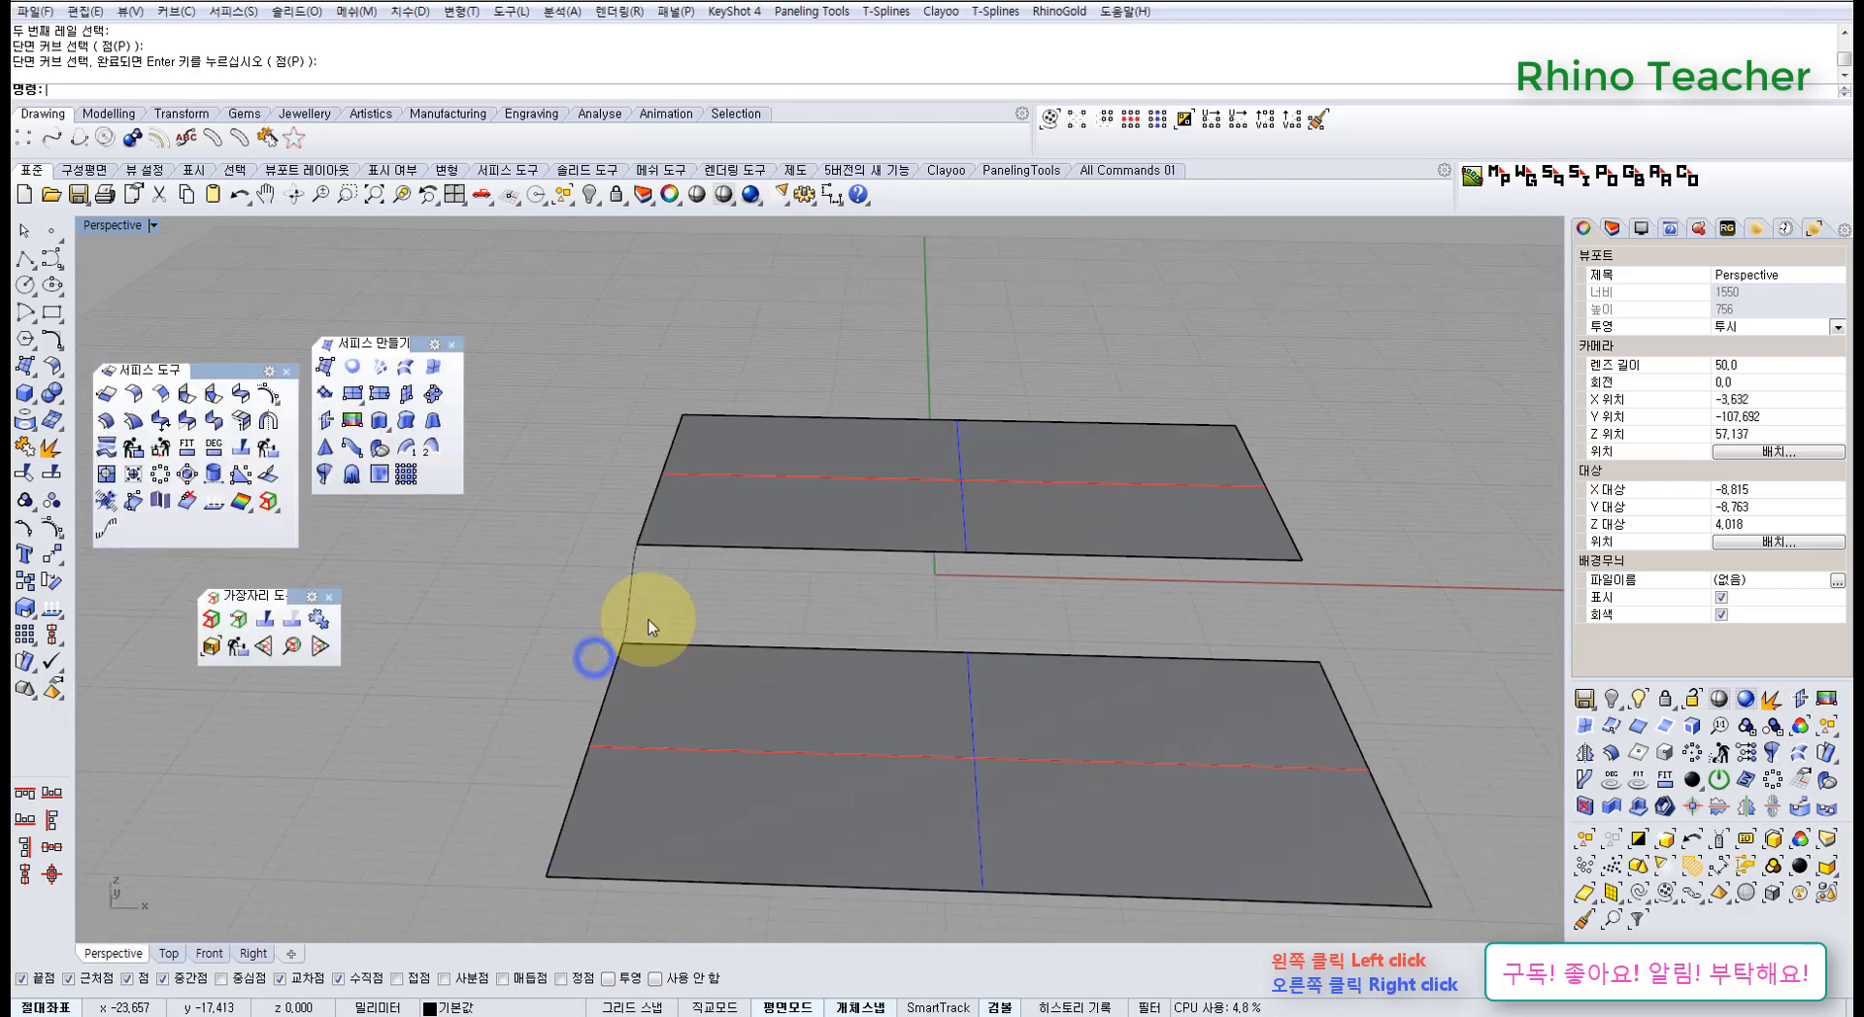
- Examine the two rectangular surfaces and the S-shaped curve connecting the left ends of their facing edges
mouse_move(644, 624)
right_mouse_down()
mouse_move(806, 697)
mouse_move(798, 767)
mouse_move(761, 624)
right_mouse_up()
scroll(798, 760, "up", 3)
mouse_move(806, 565)
right_mouse_down()
mouse_move(836, 606)
mouse_move(789, 631)
mouse_move(807, 592)
right_mouse_up()
scroll(869, 568, "up", 4)
scroll(883, 568, "down", 4)
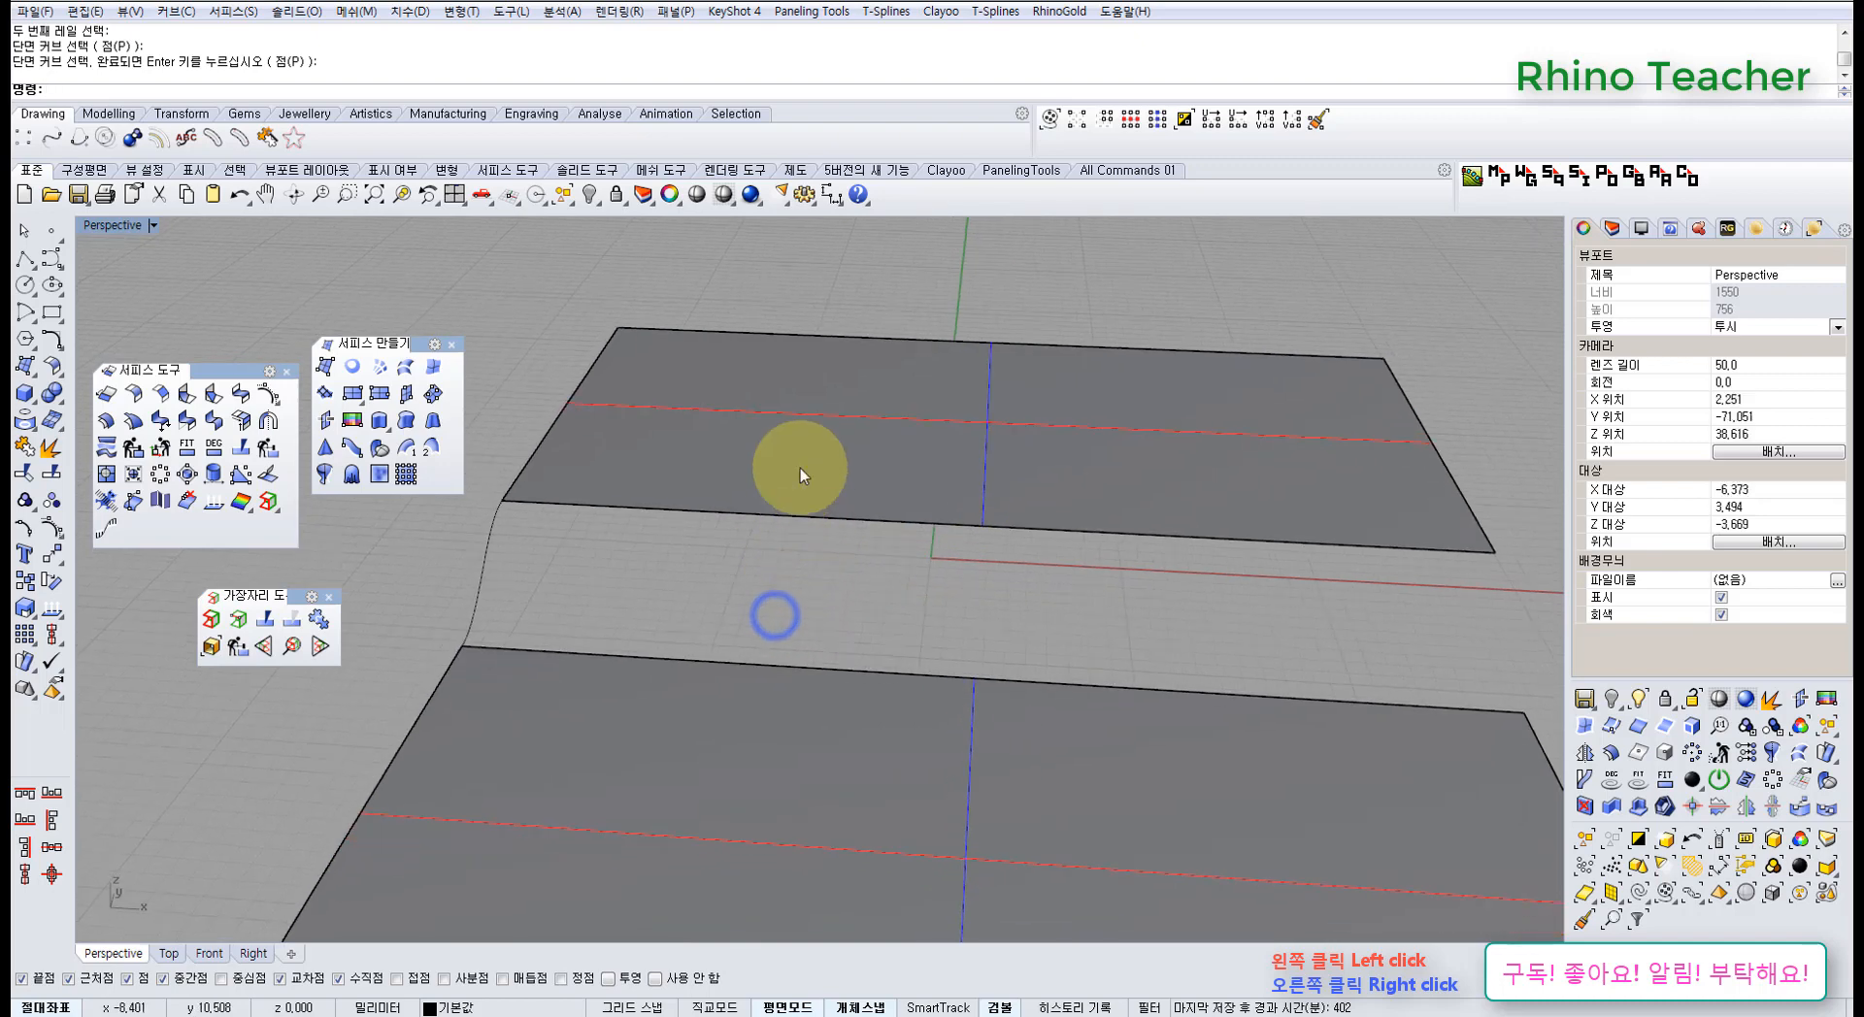
left_click(800, 468)
left_click(704, 691)
left_click(724, 546)
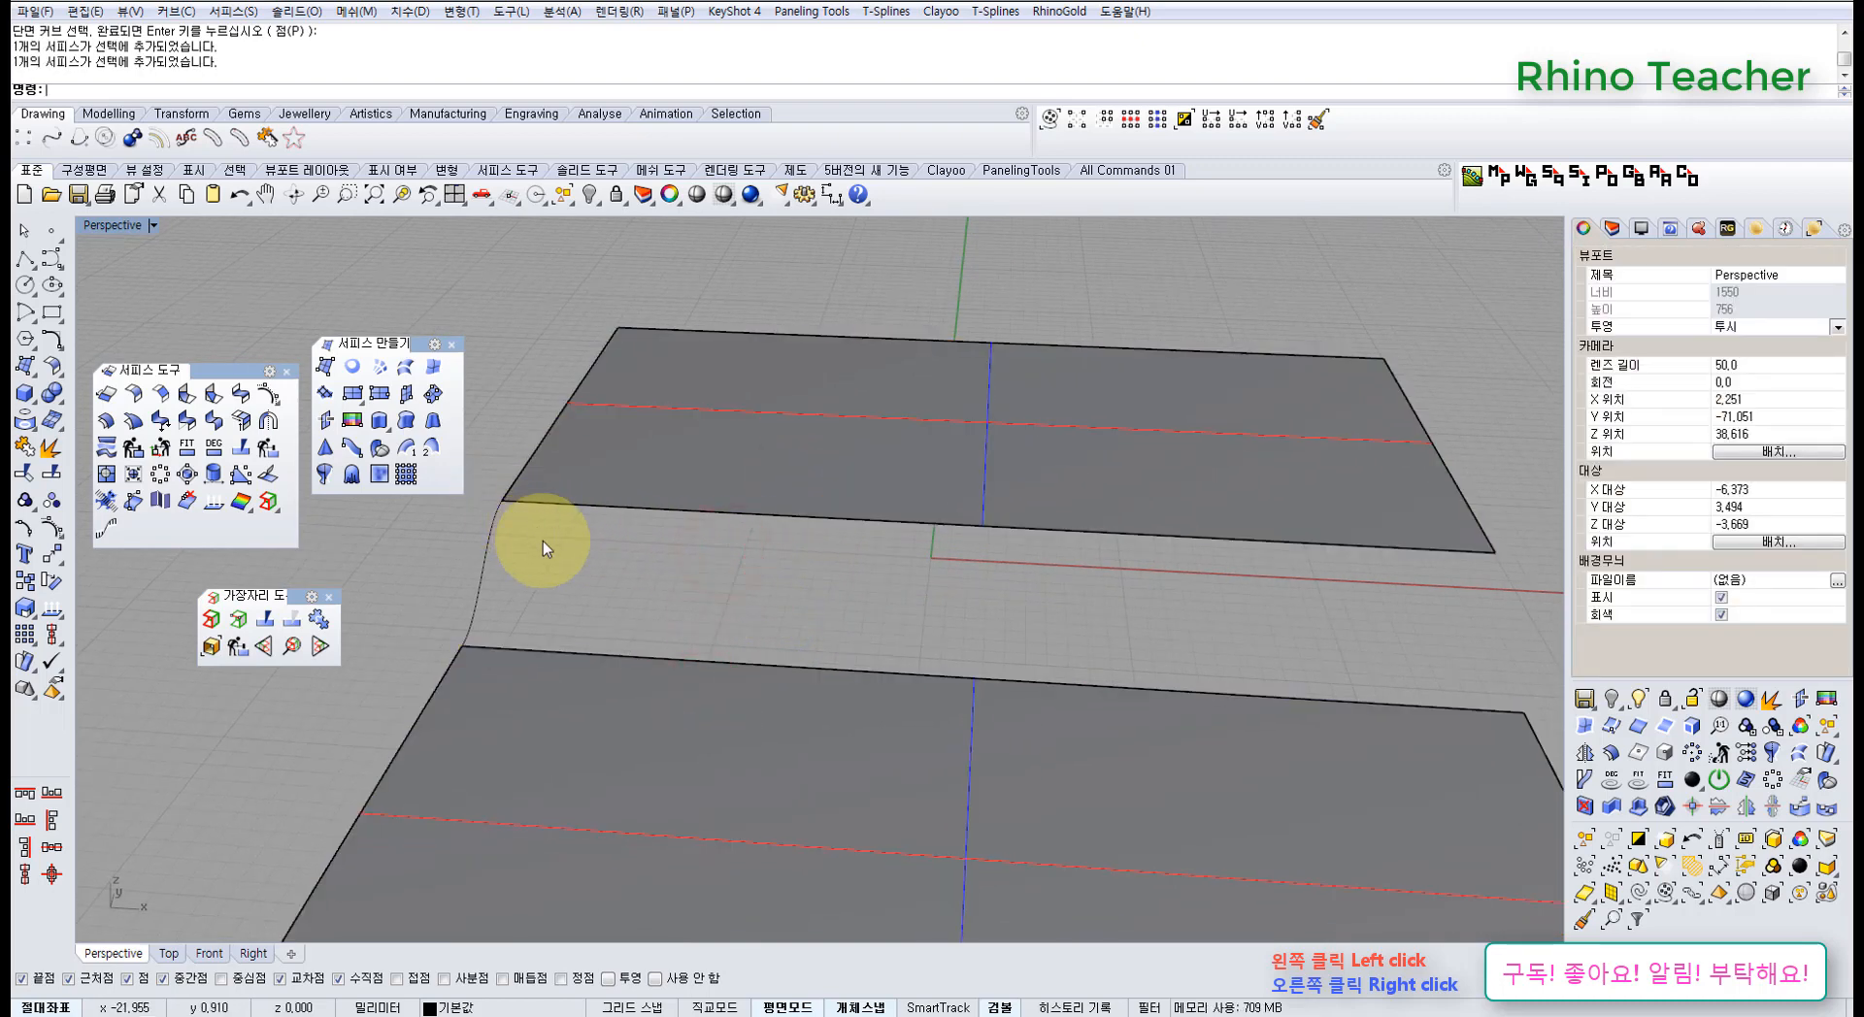
right_click_drag(586, 558, 630, 555, "shift")
left_click_drag(592, 581, 491, 561)
right_click_drag(491, 559, 563, 580)
left_click(715, 608)
right_click_drag(723, 599, 621, 570)
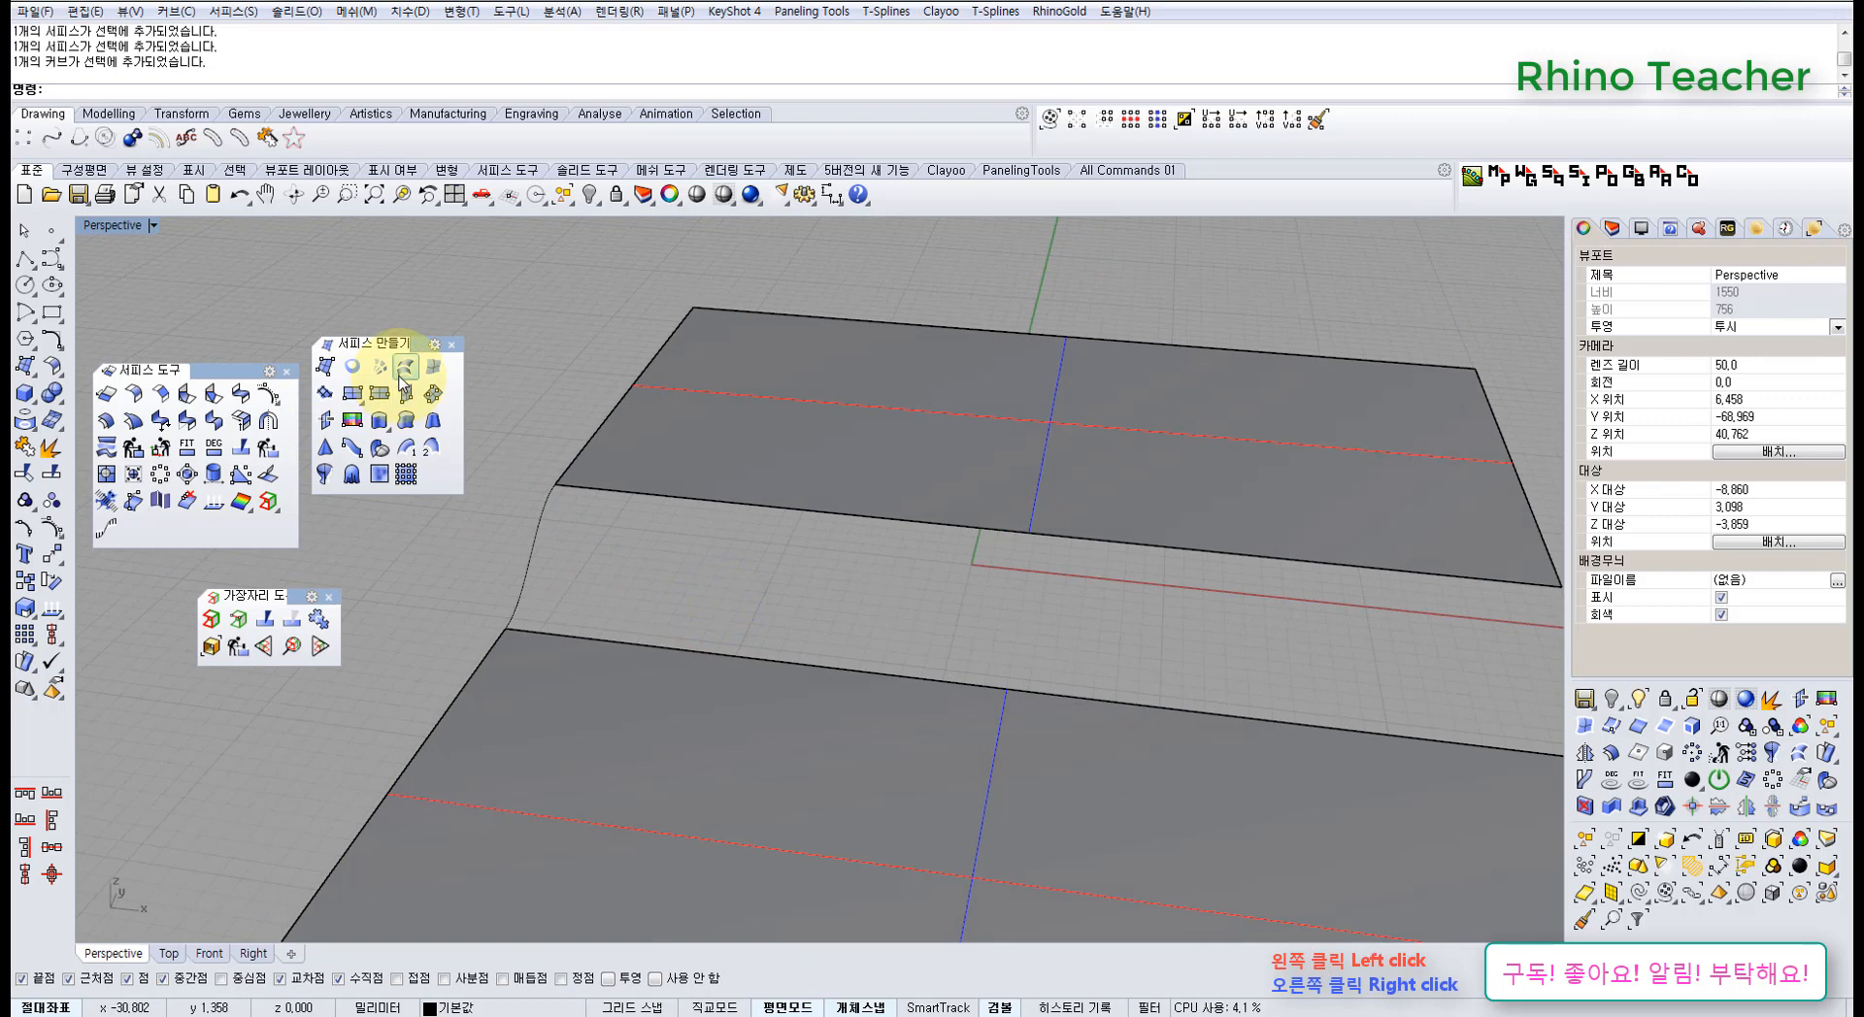
- Try a two-rail sweep along the facing edges of the two rectangular surfaces with the connecting curve as section, and cancel it
left_click(434, 449)
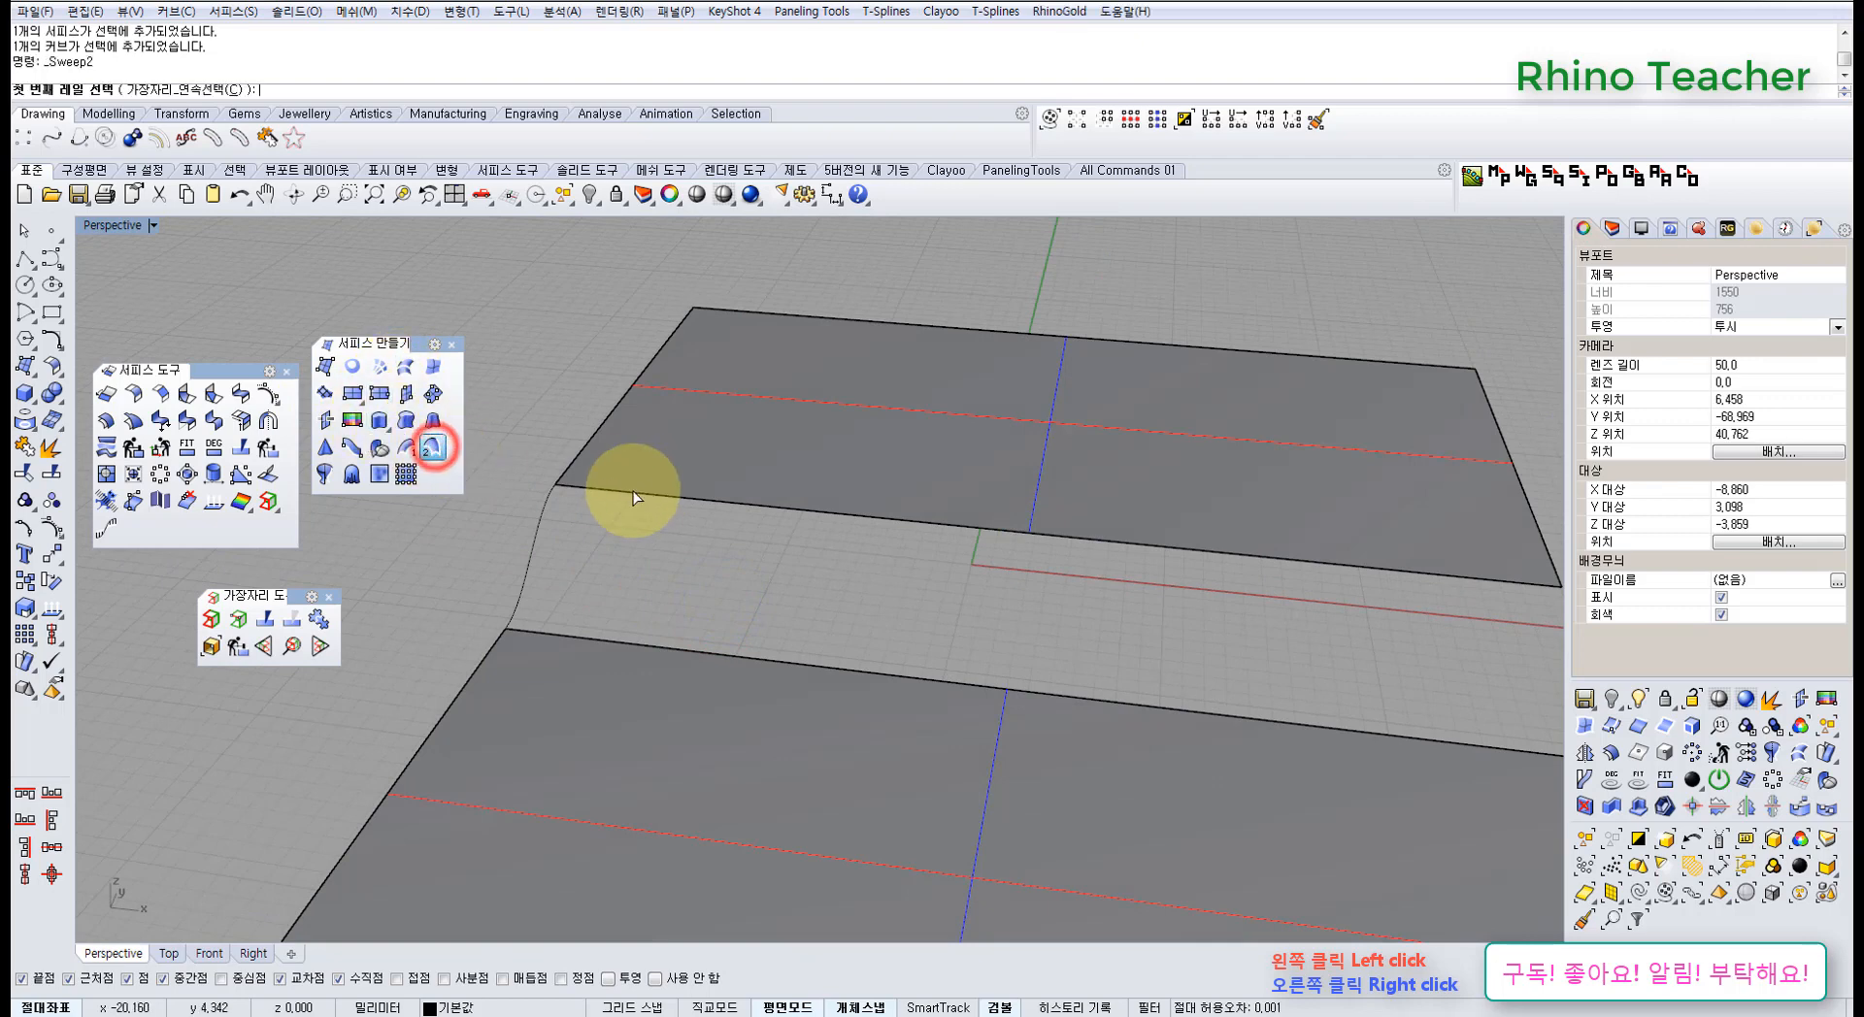
left_click(632, 491)
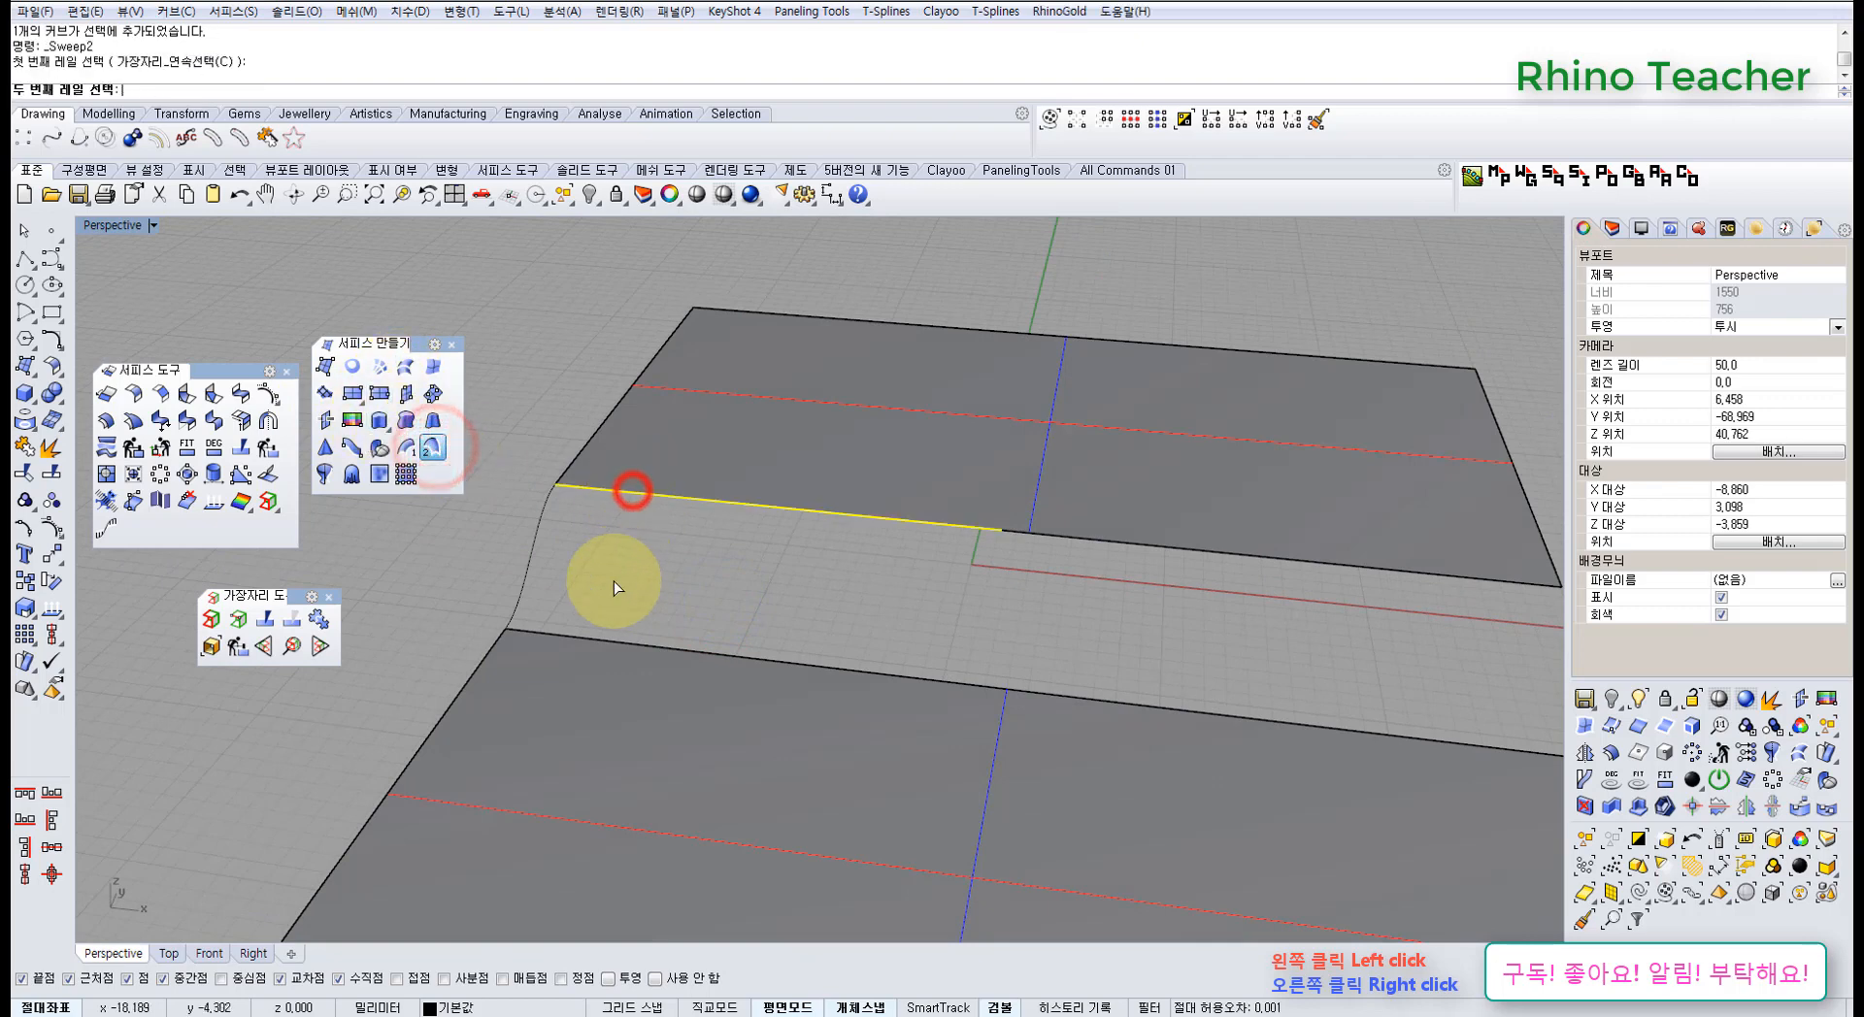
left_click(587, 641)
right_click_drag(742, 595, 567, 571)
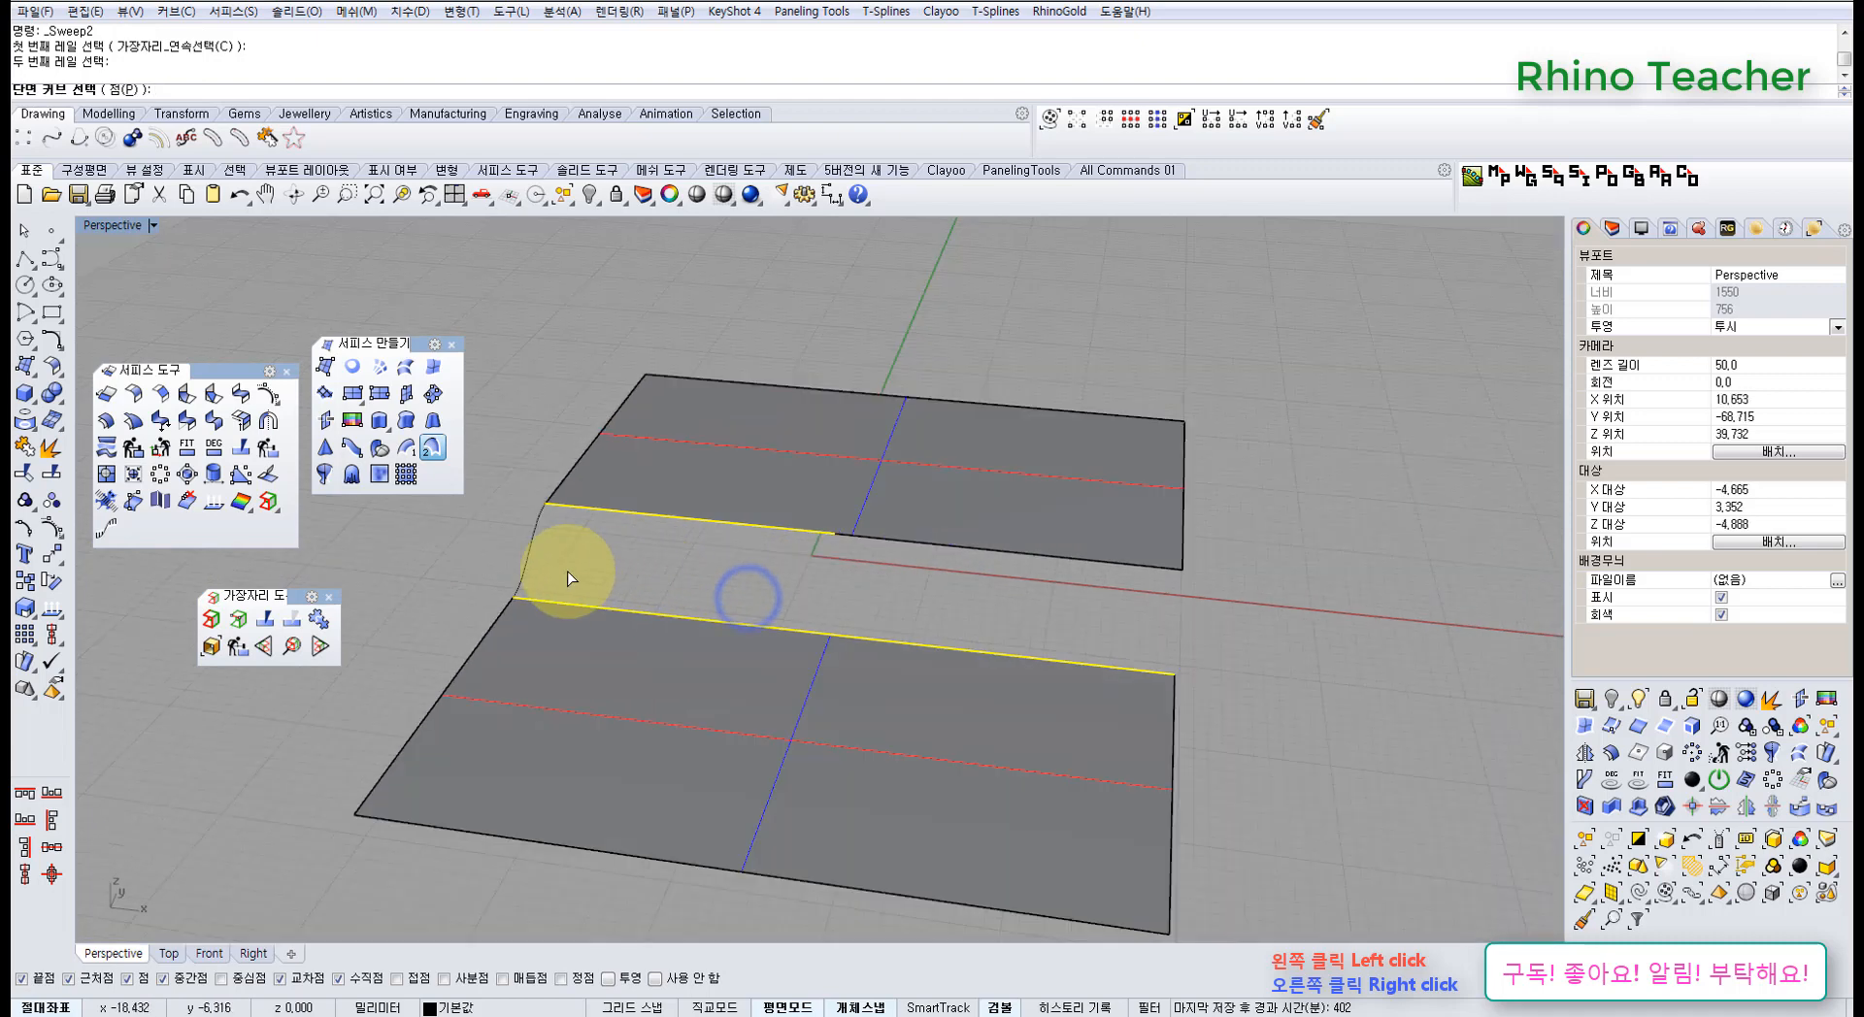
left_click(526, 581)
right_click(519, 575)
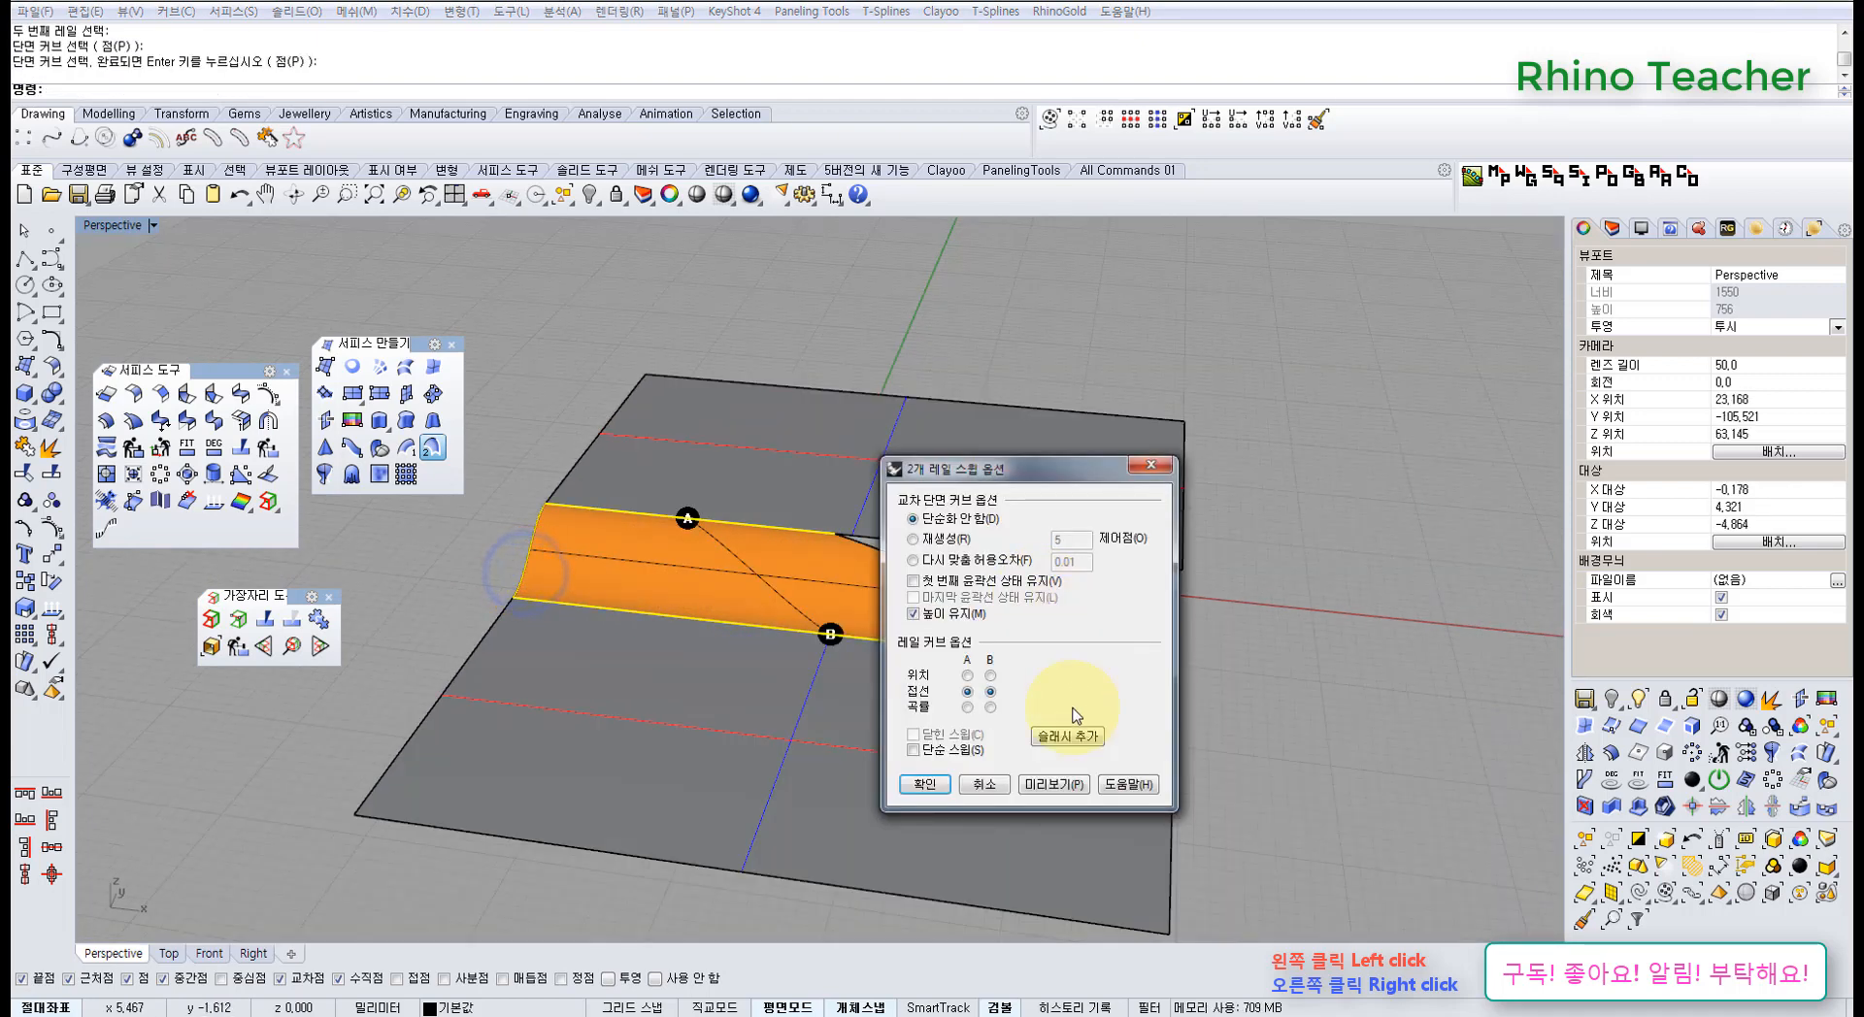
left_click_drag(1061, 470, 1271, 480)
right_click_drag(878, 550, 930, 593)
scroll(837, 523, "up", 3)
left_click(1194, 794)
scroll(930, 593, "down", 2)
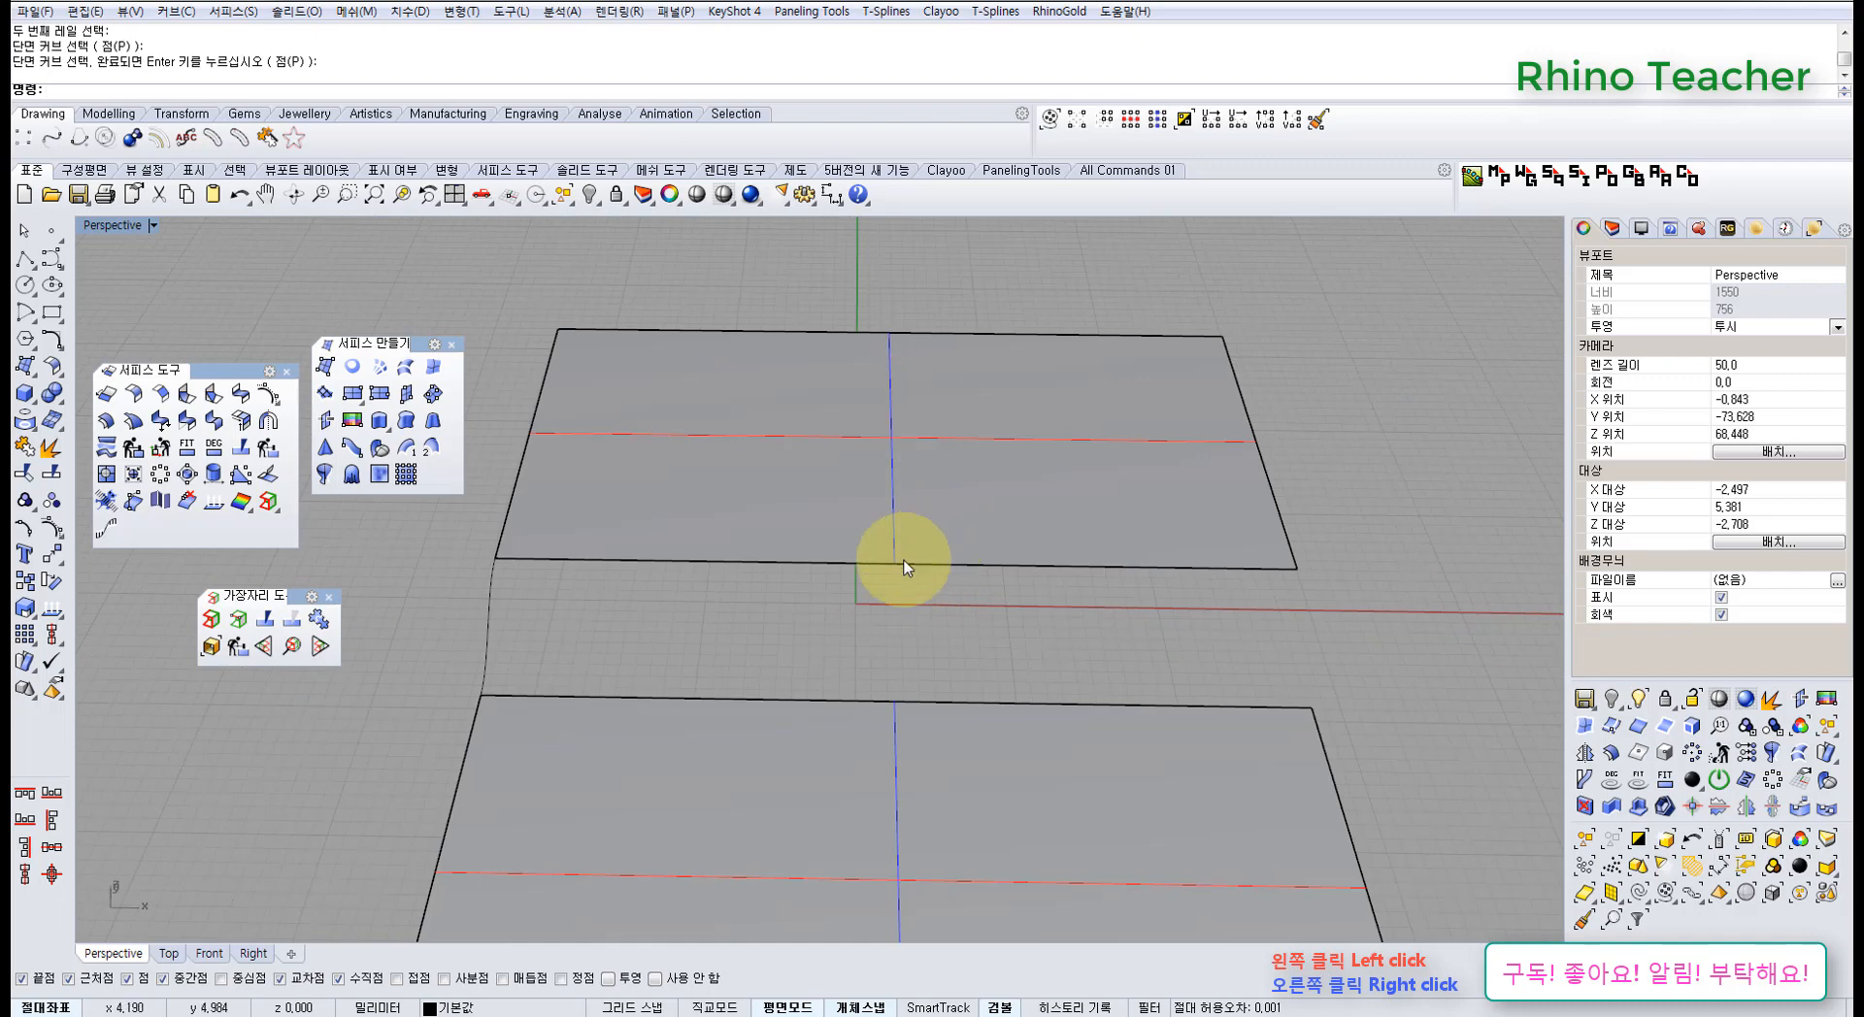
- Display the naked edges of both rectangular surfaces with edge analysis
left_click(759, 517)
left_click(778, 781, "shift")
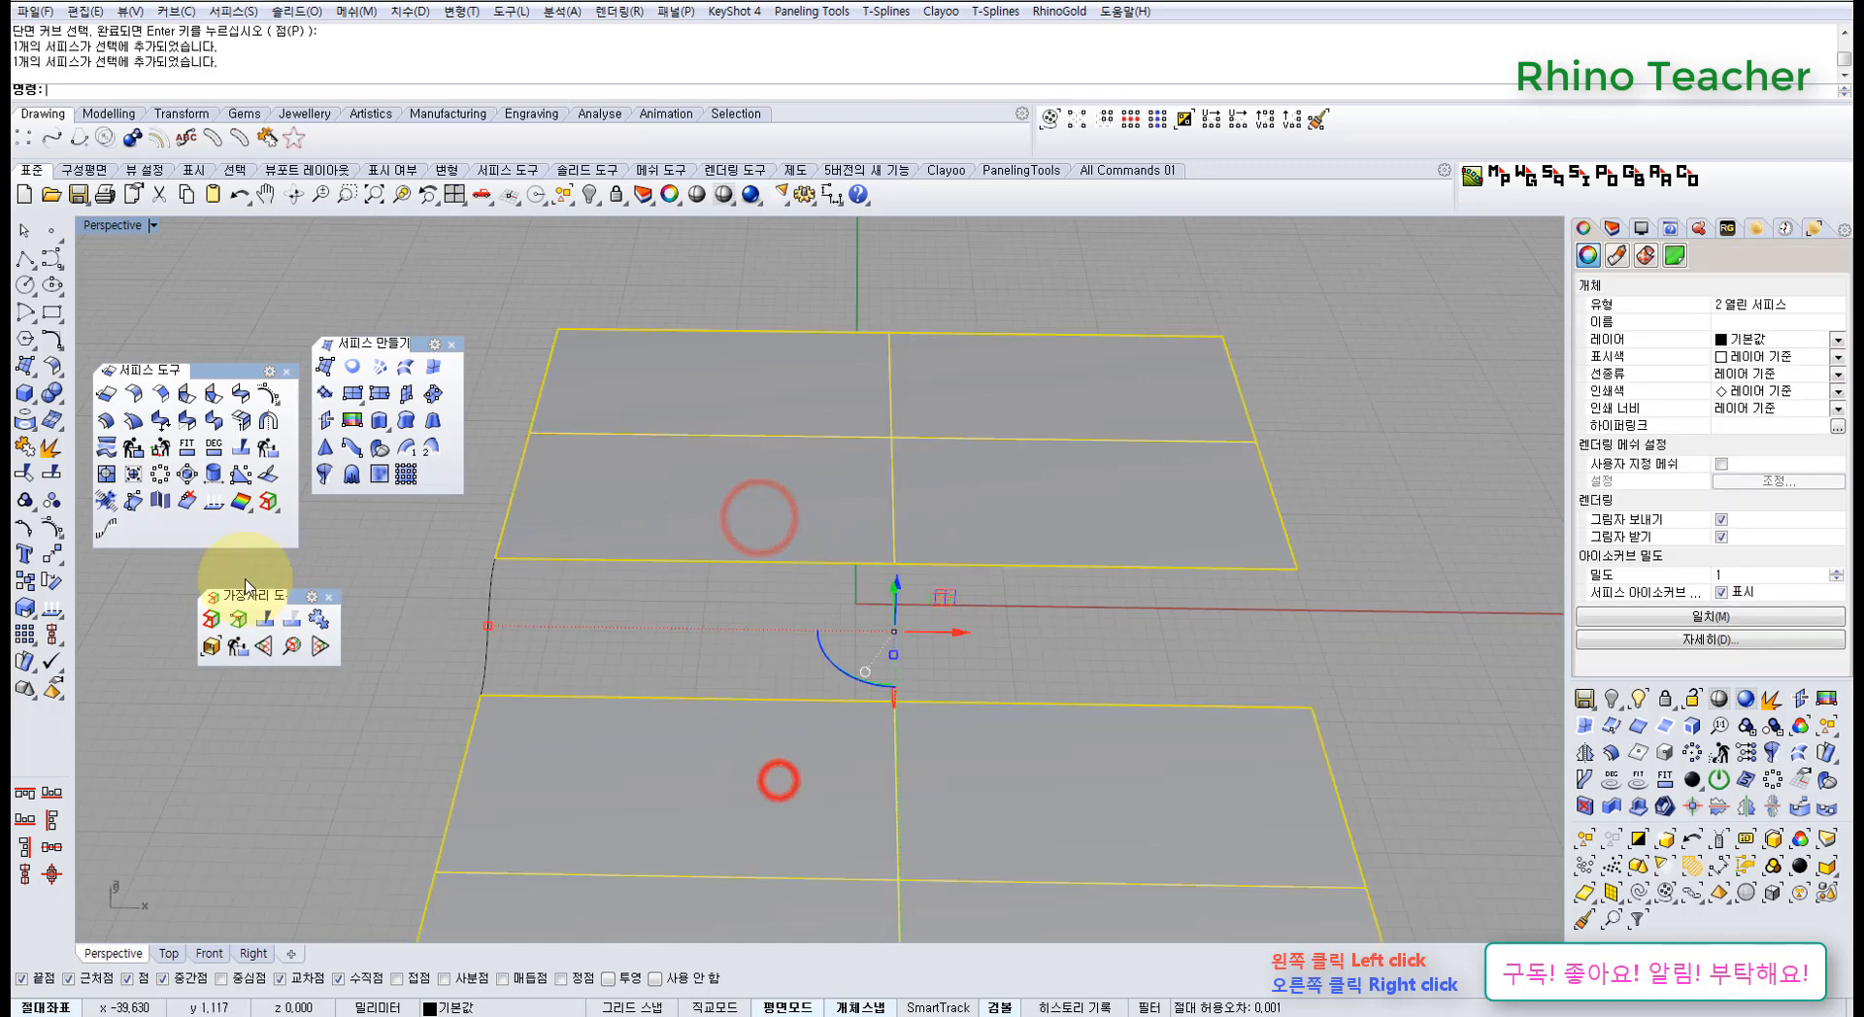
left_click(210, 621)
right_click_drag(906, 612, 870, 533)
scroll(777, 650, "down", 4)
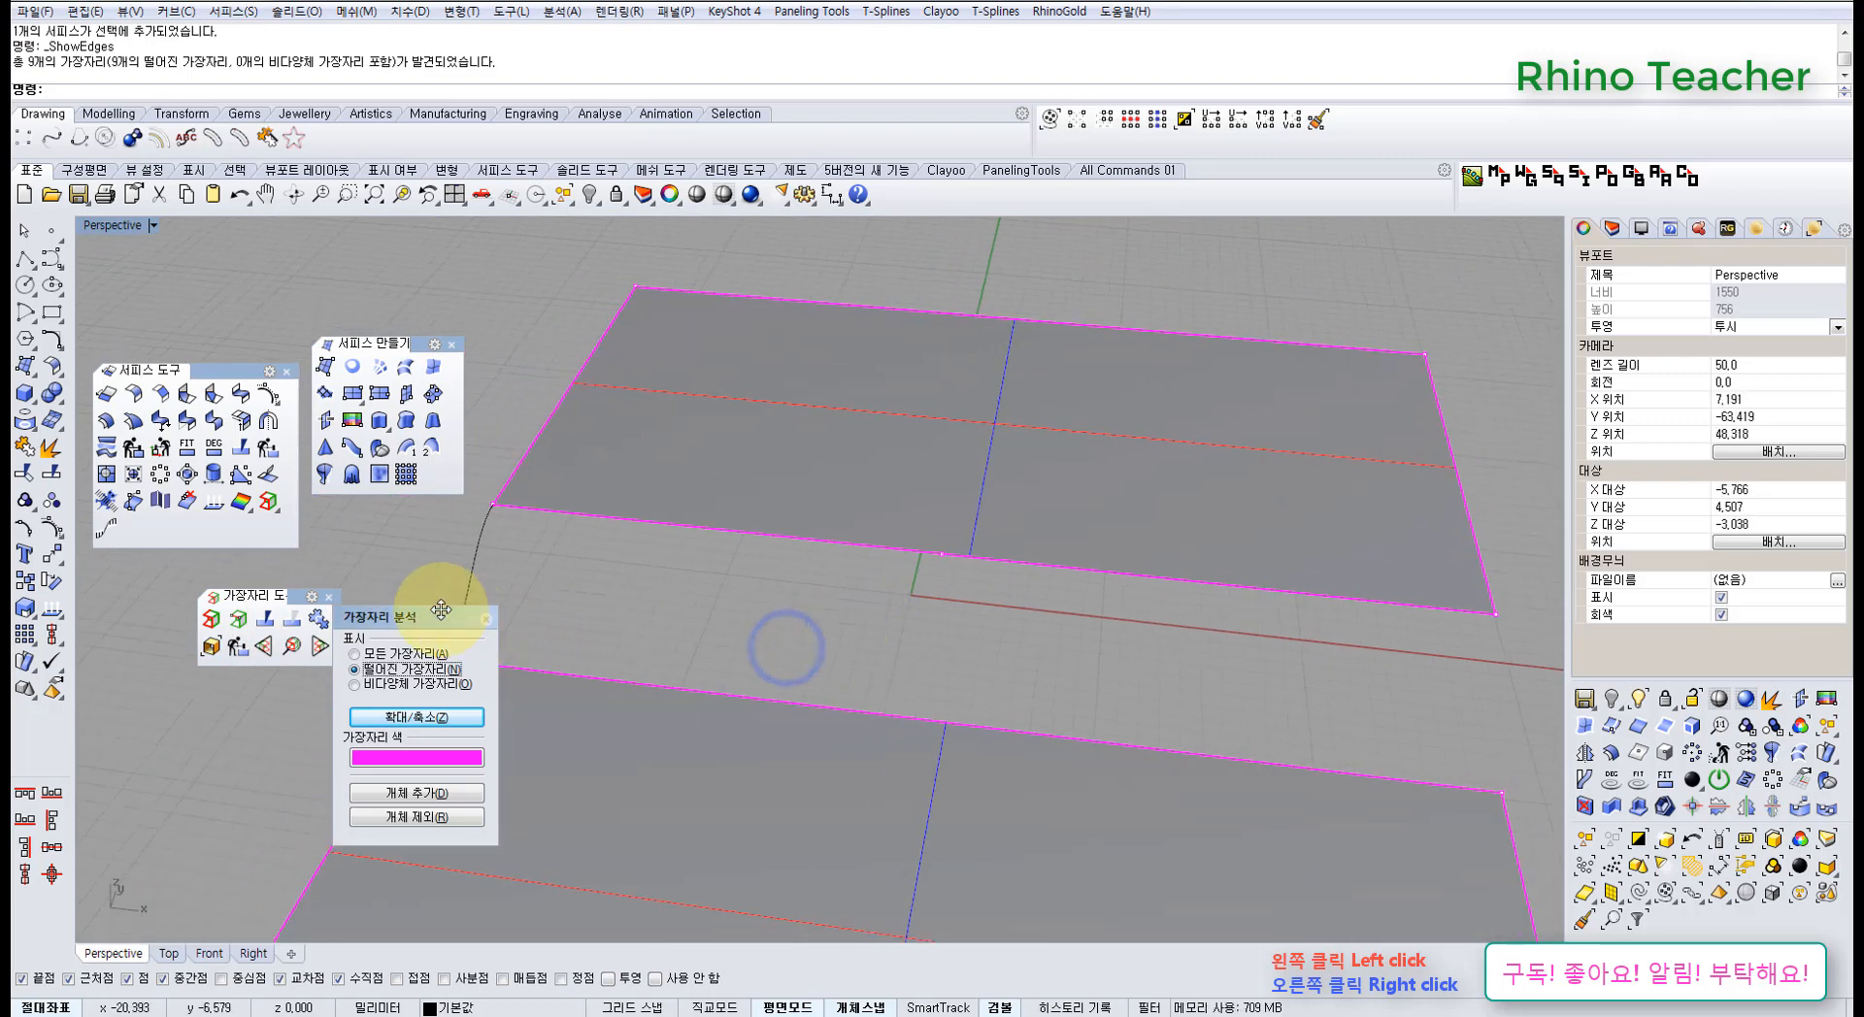
left_click_drag(441, 621, 175, 714)
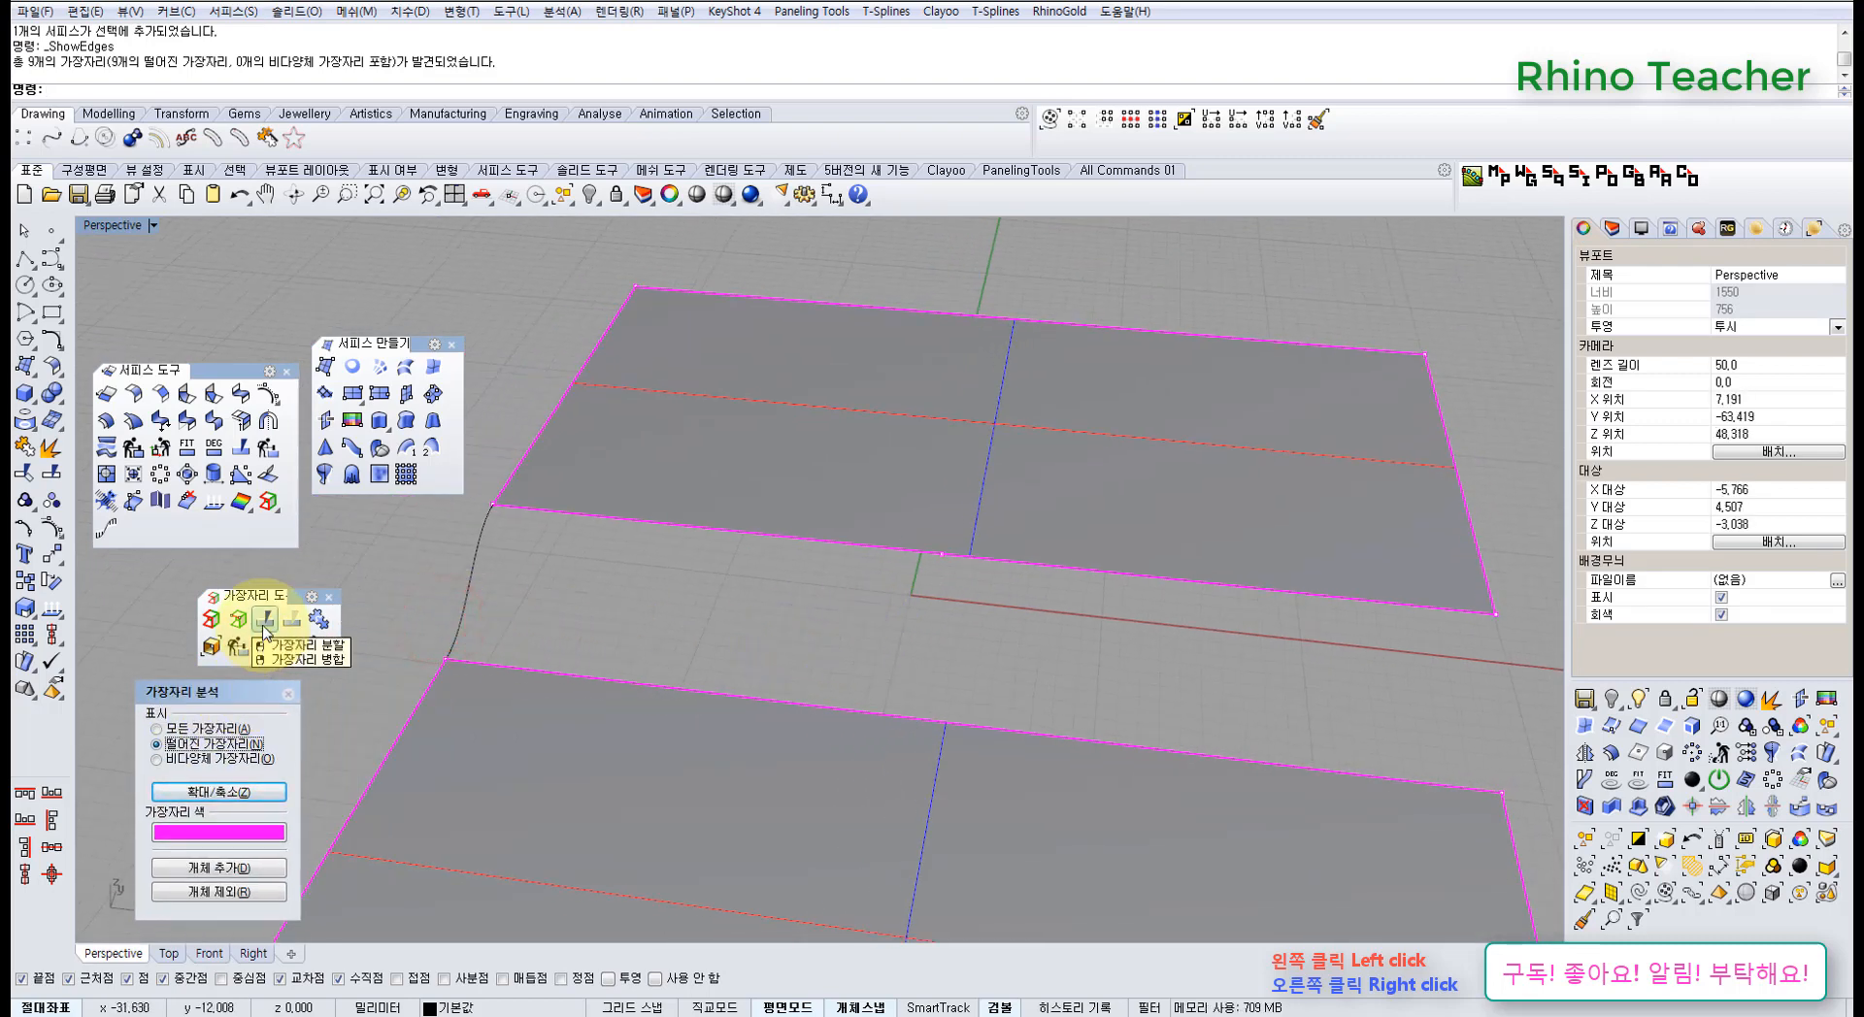
- Try merging the two segments of the rear surface's edge facing the gap, and undo the merge
right_click(264, 622)
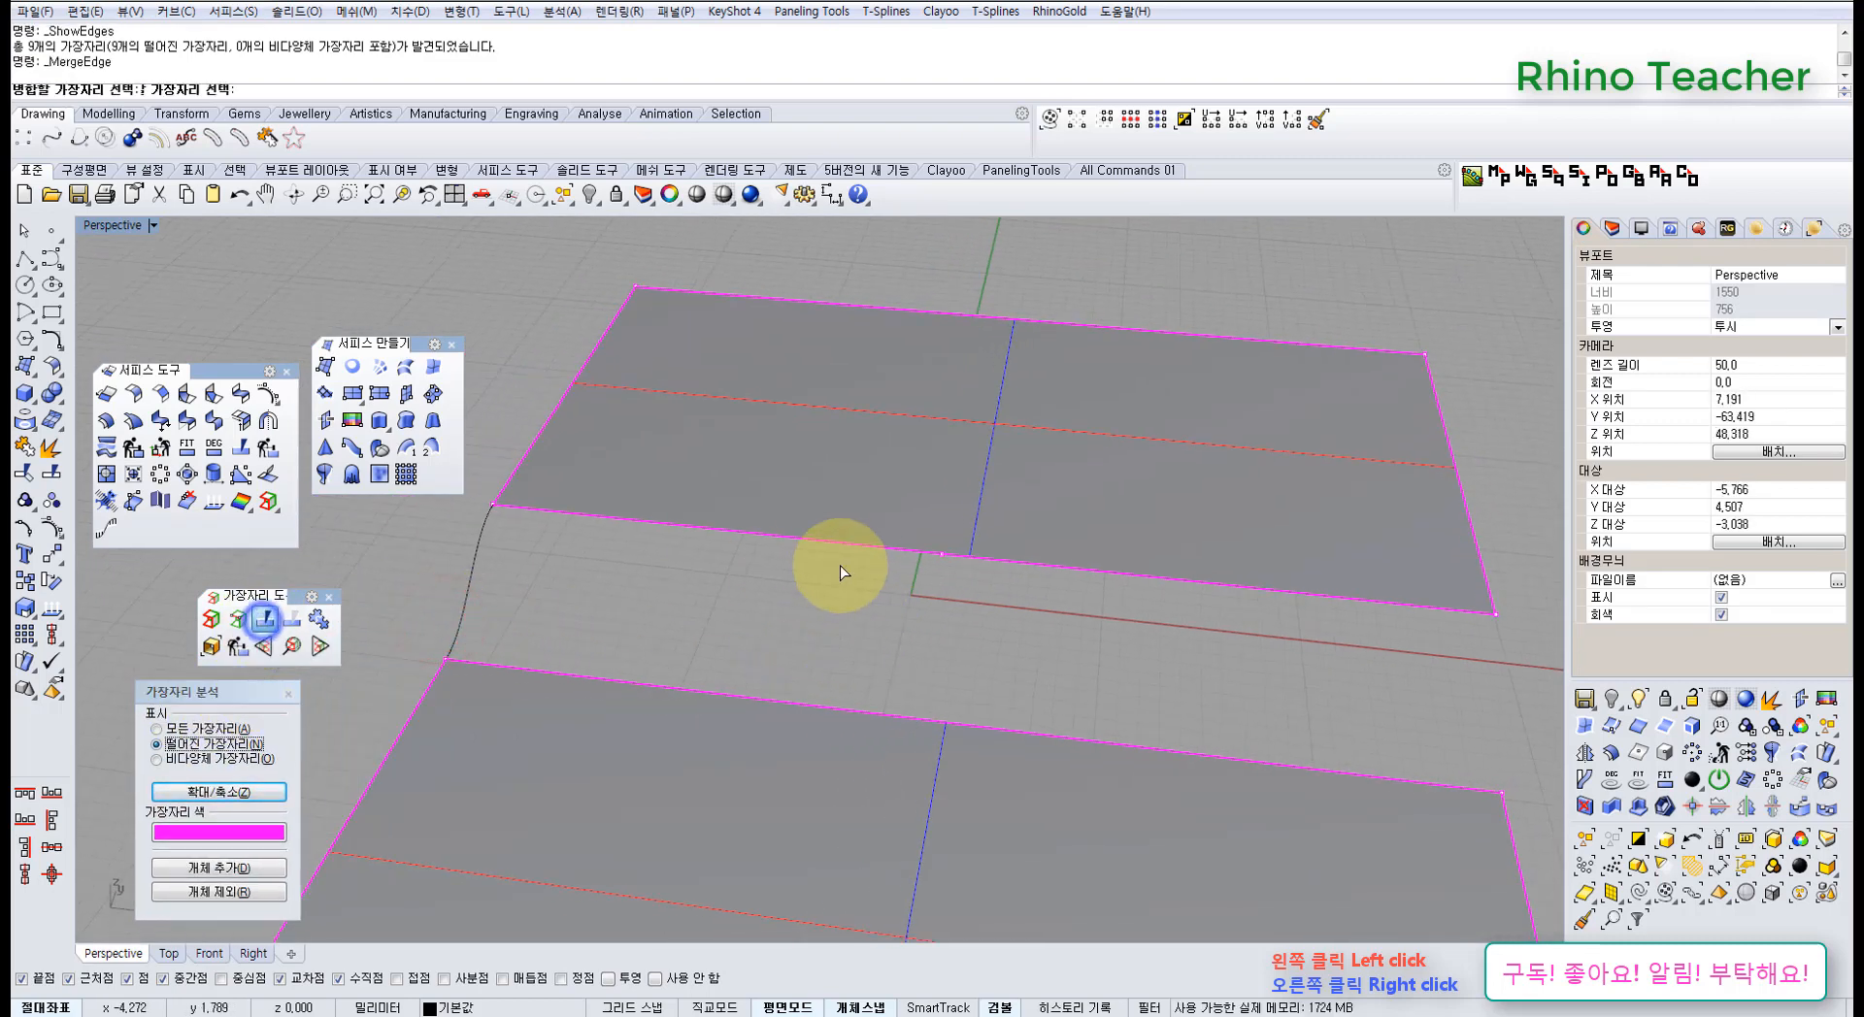
left_click(854, 538)
left_click(981, 572)
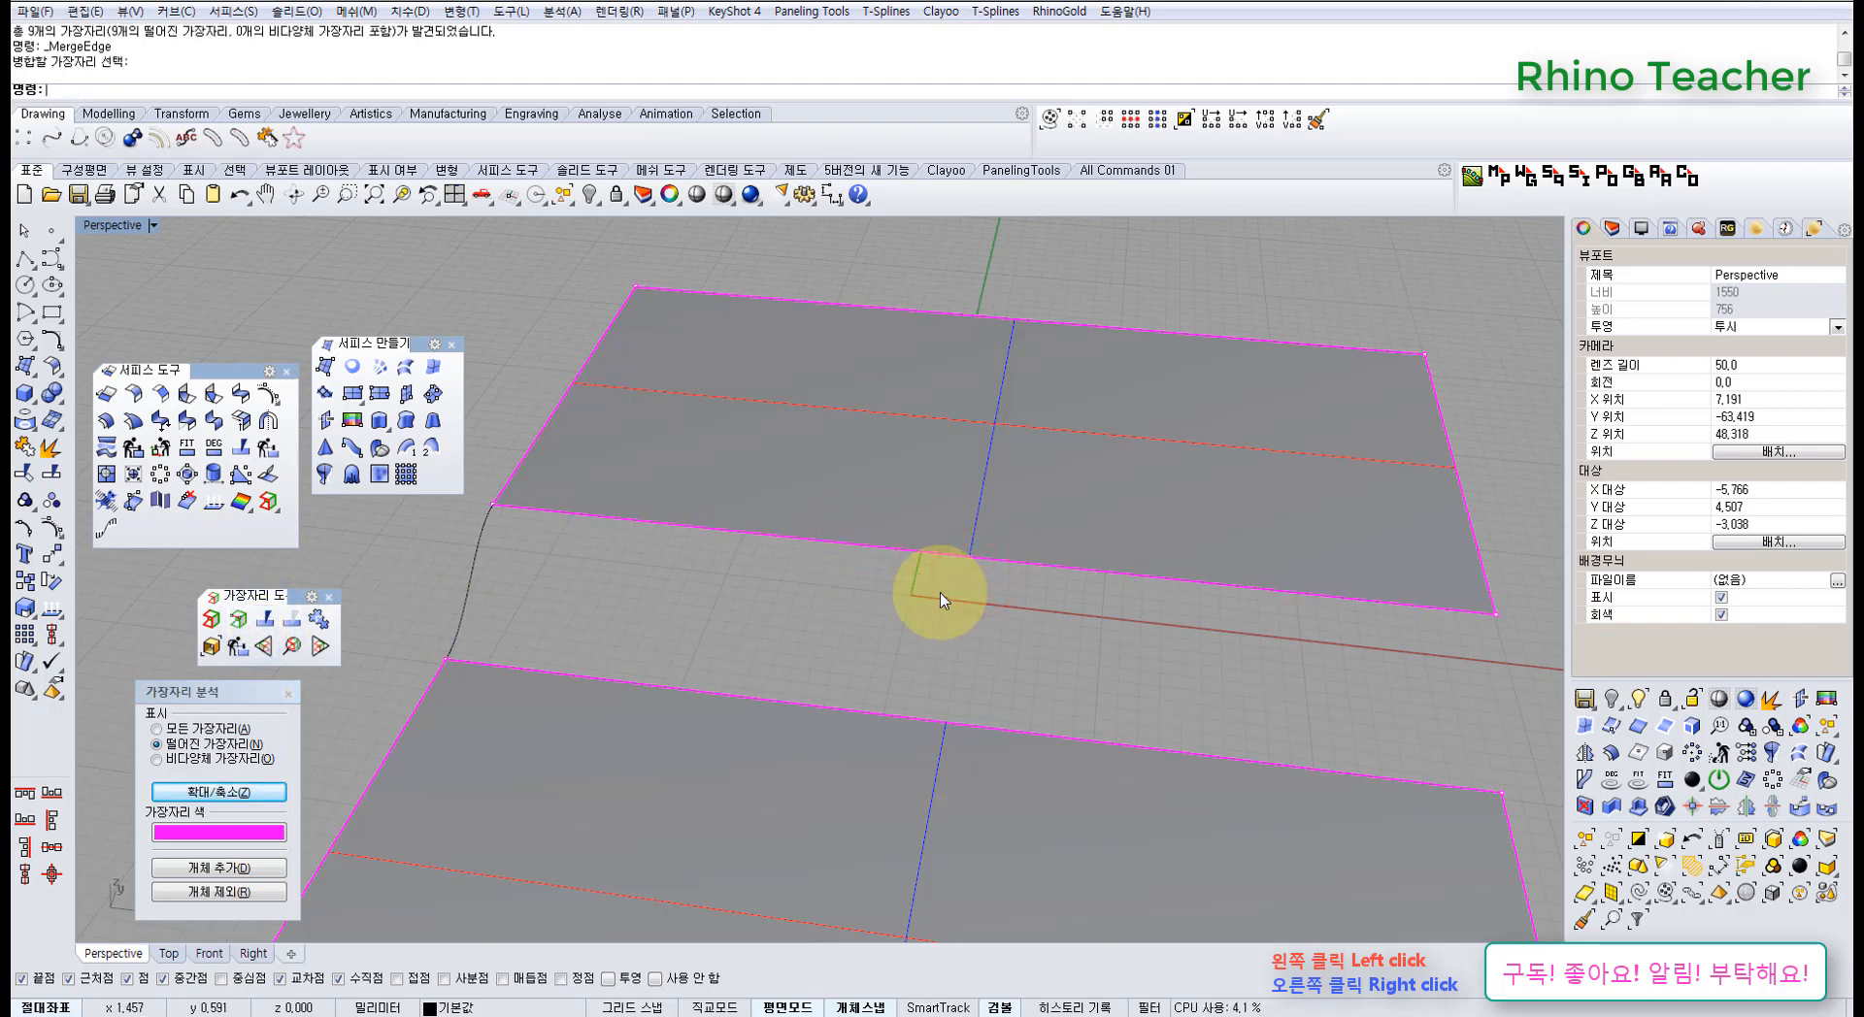
left_click(263, 618)
key("ctrl+z")
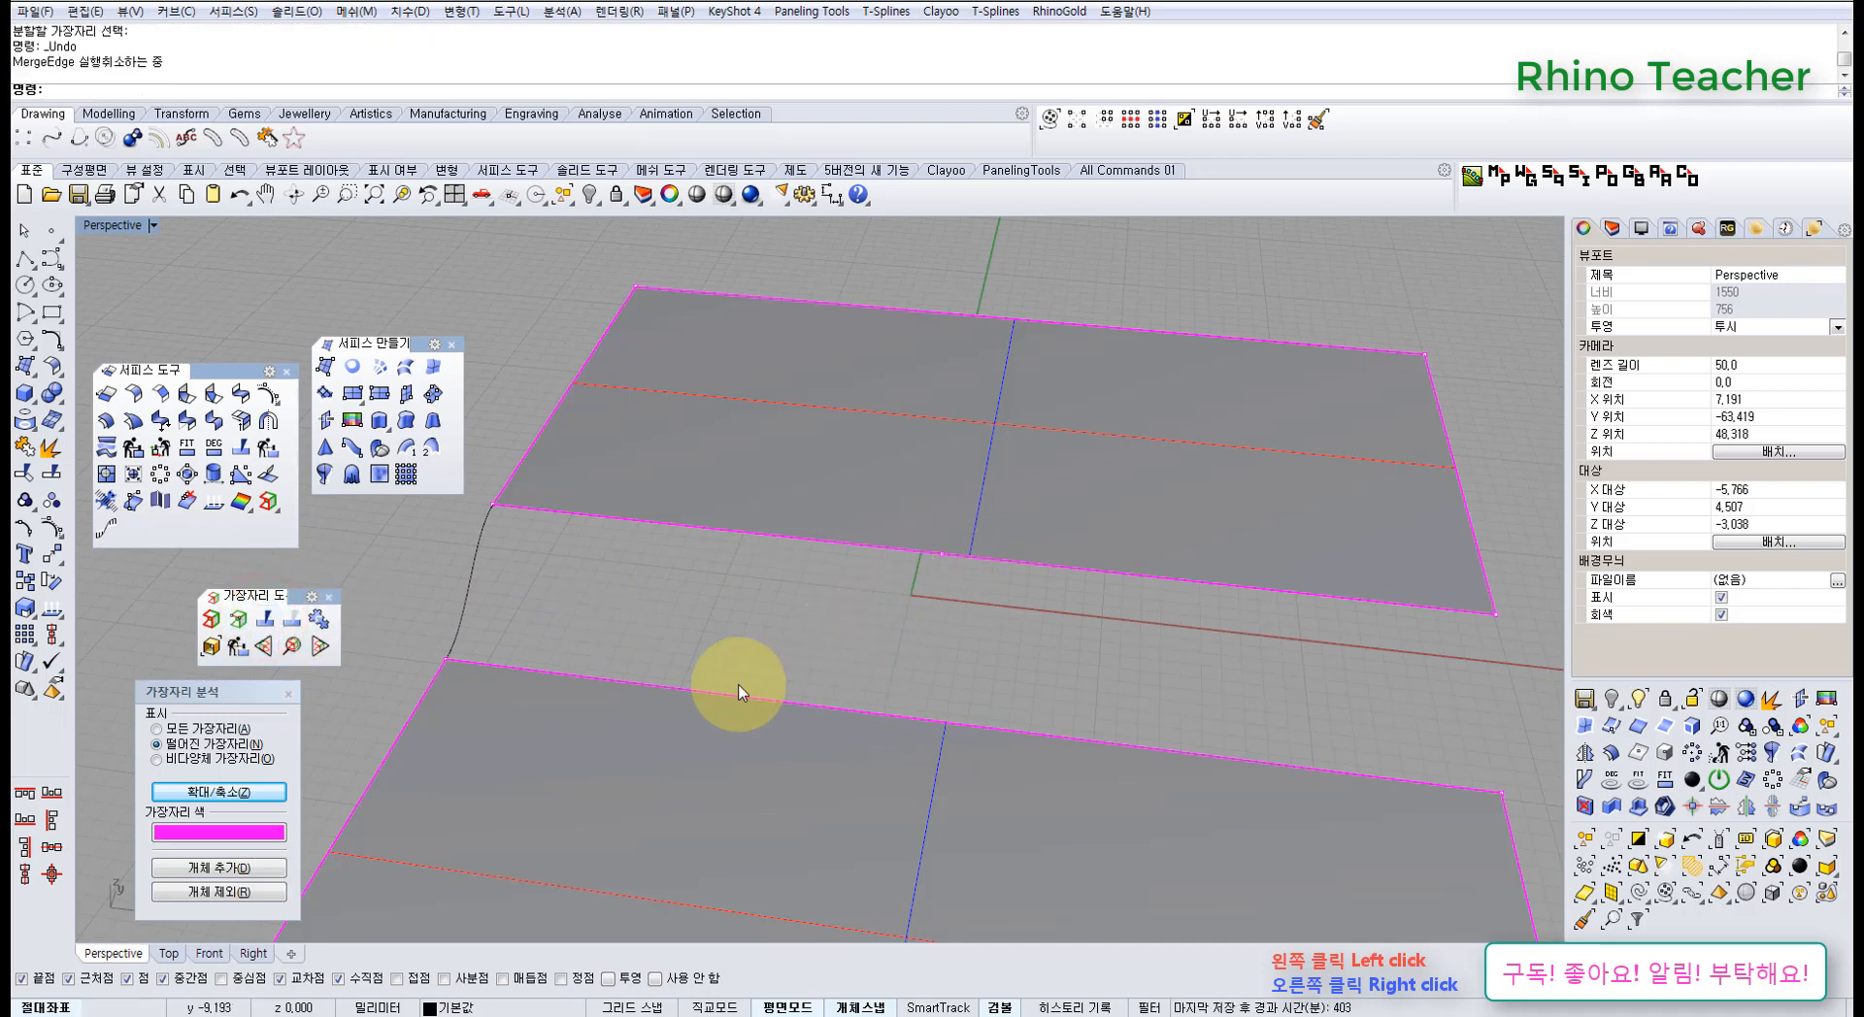
- Split the front surface's edge facing the gap at a point matching the existing split on the rear surface's edge
left_click(268, 616)
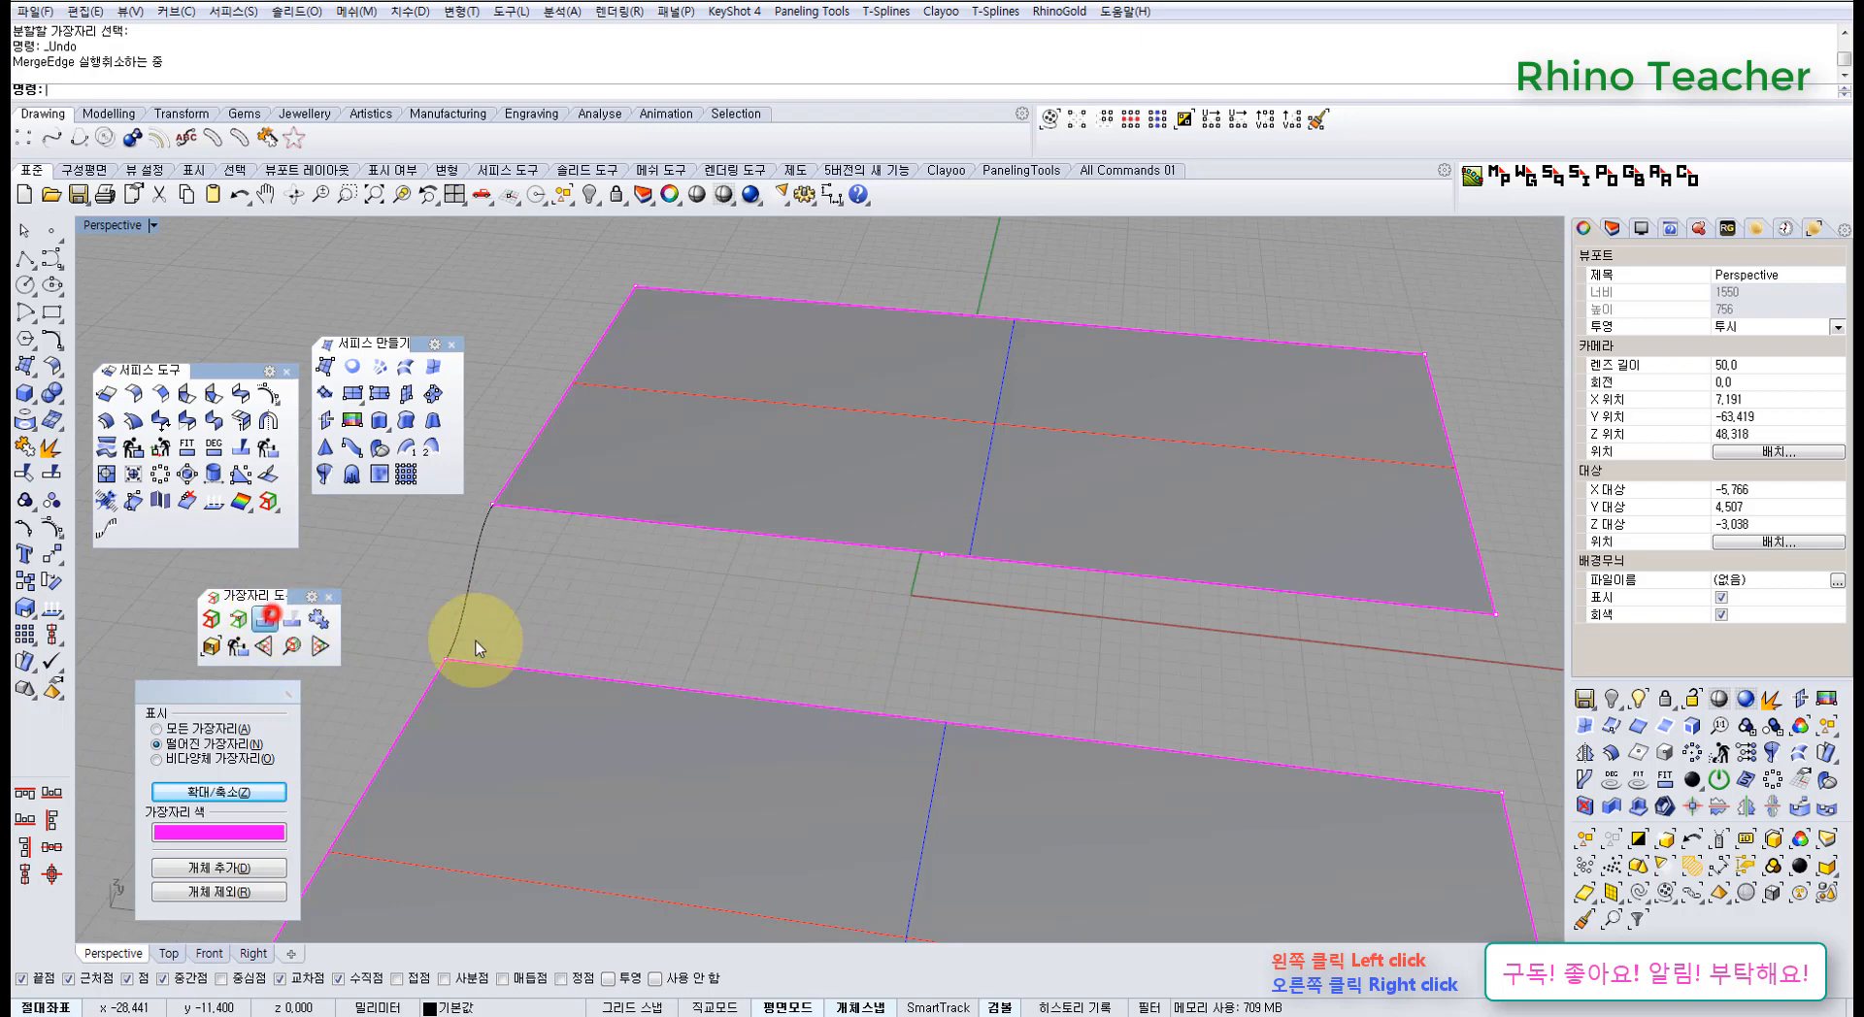
left_click(896, 717)
left_click(939, 556)
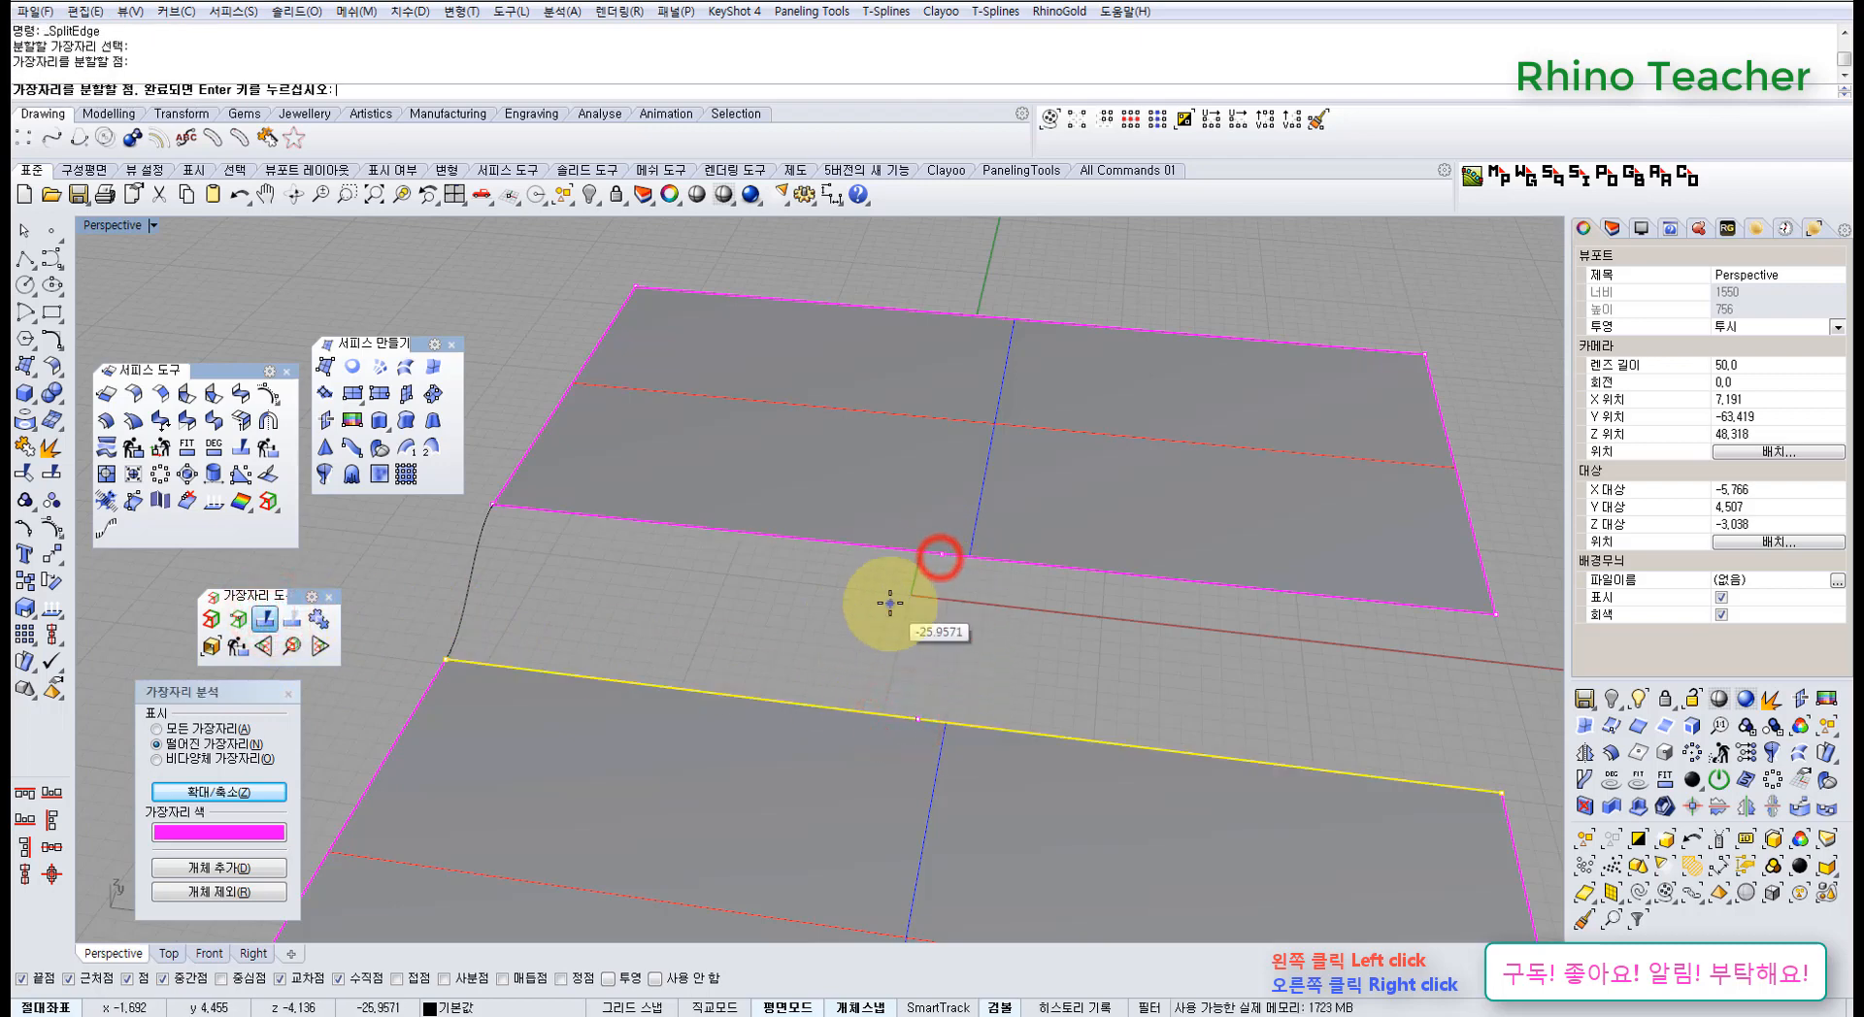
left_click(876, 629)
right_click(888, 607)
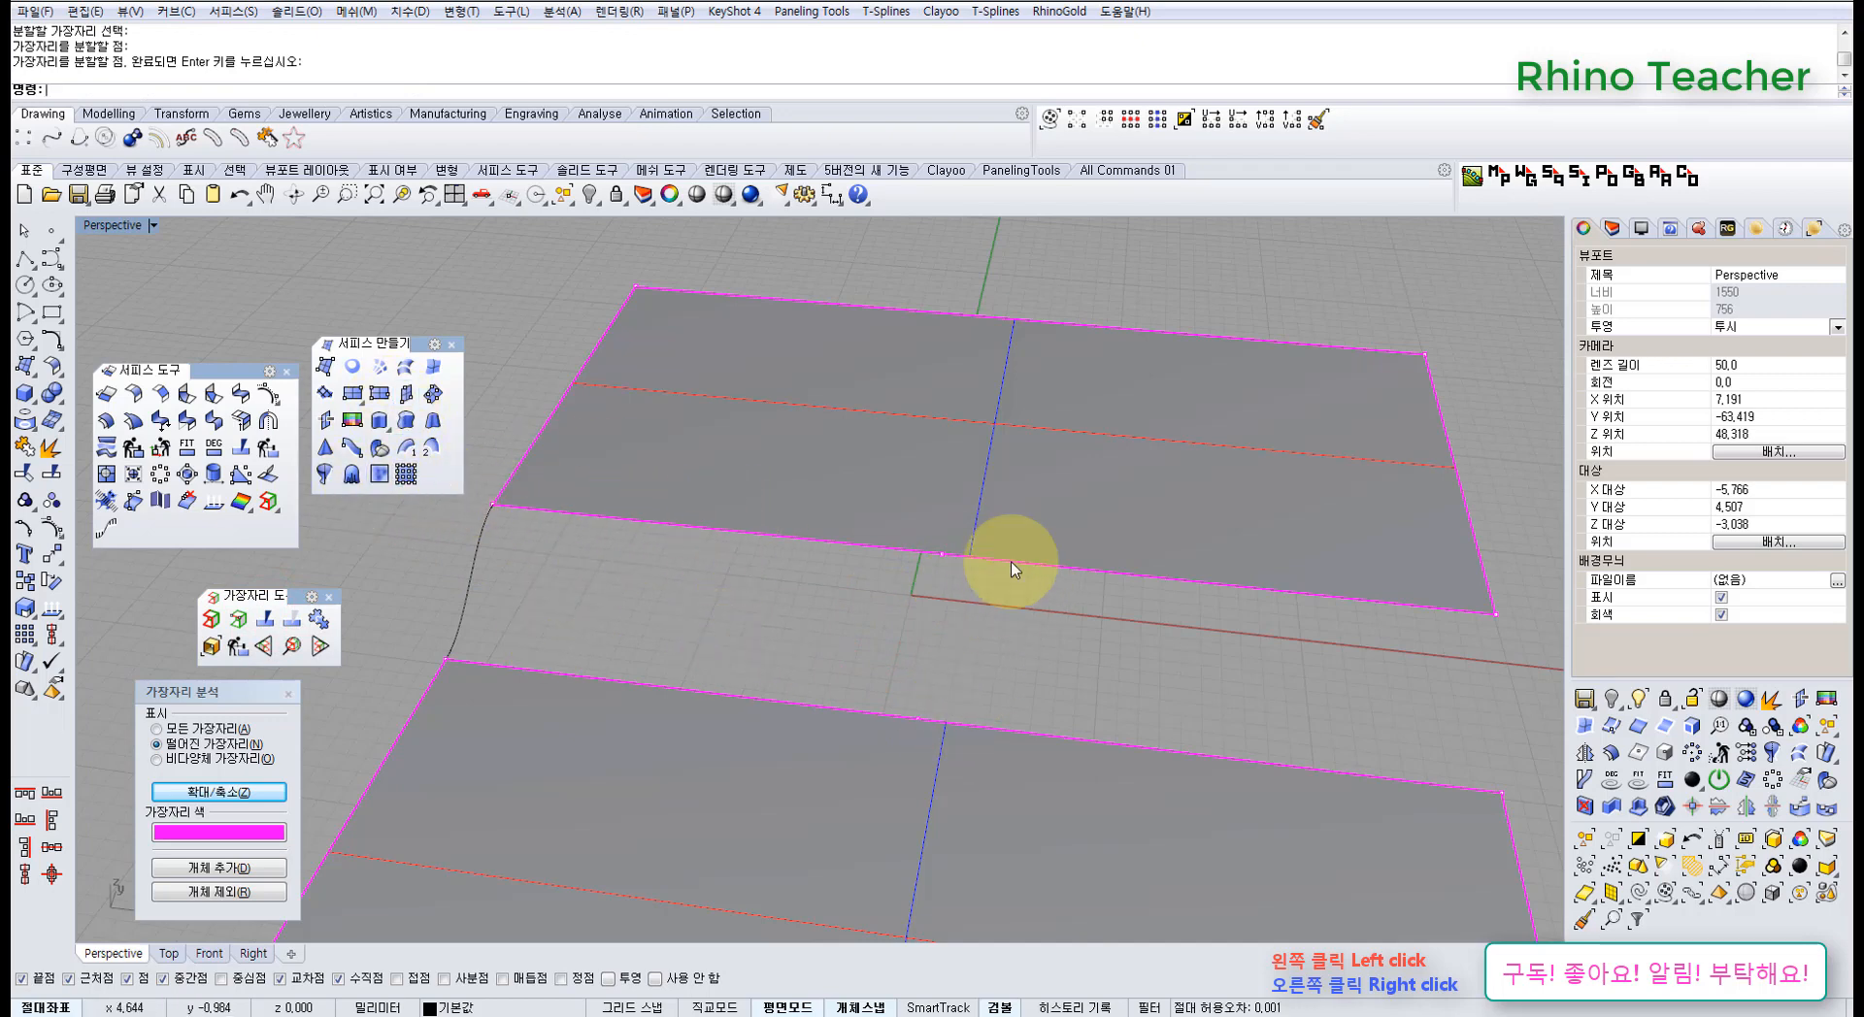
- Locate all naked edges of the two rectangular surfaces by zooming to them, and end the edge search
scroll(982, 714, "down", 6)
right_click_drag(909, 660, 949, 686)
right_click_drag(949, 686, 867, 631, "shift")
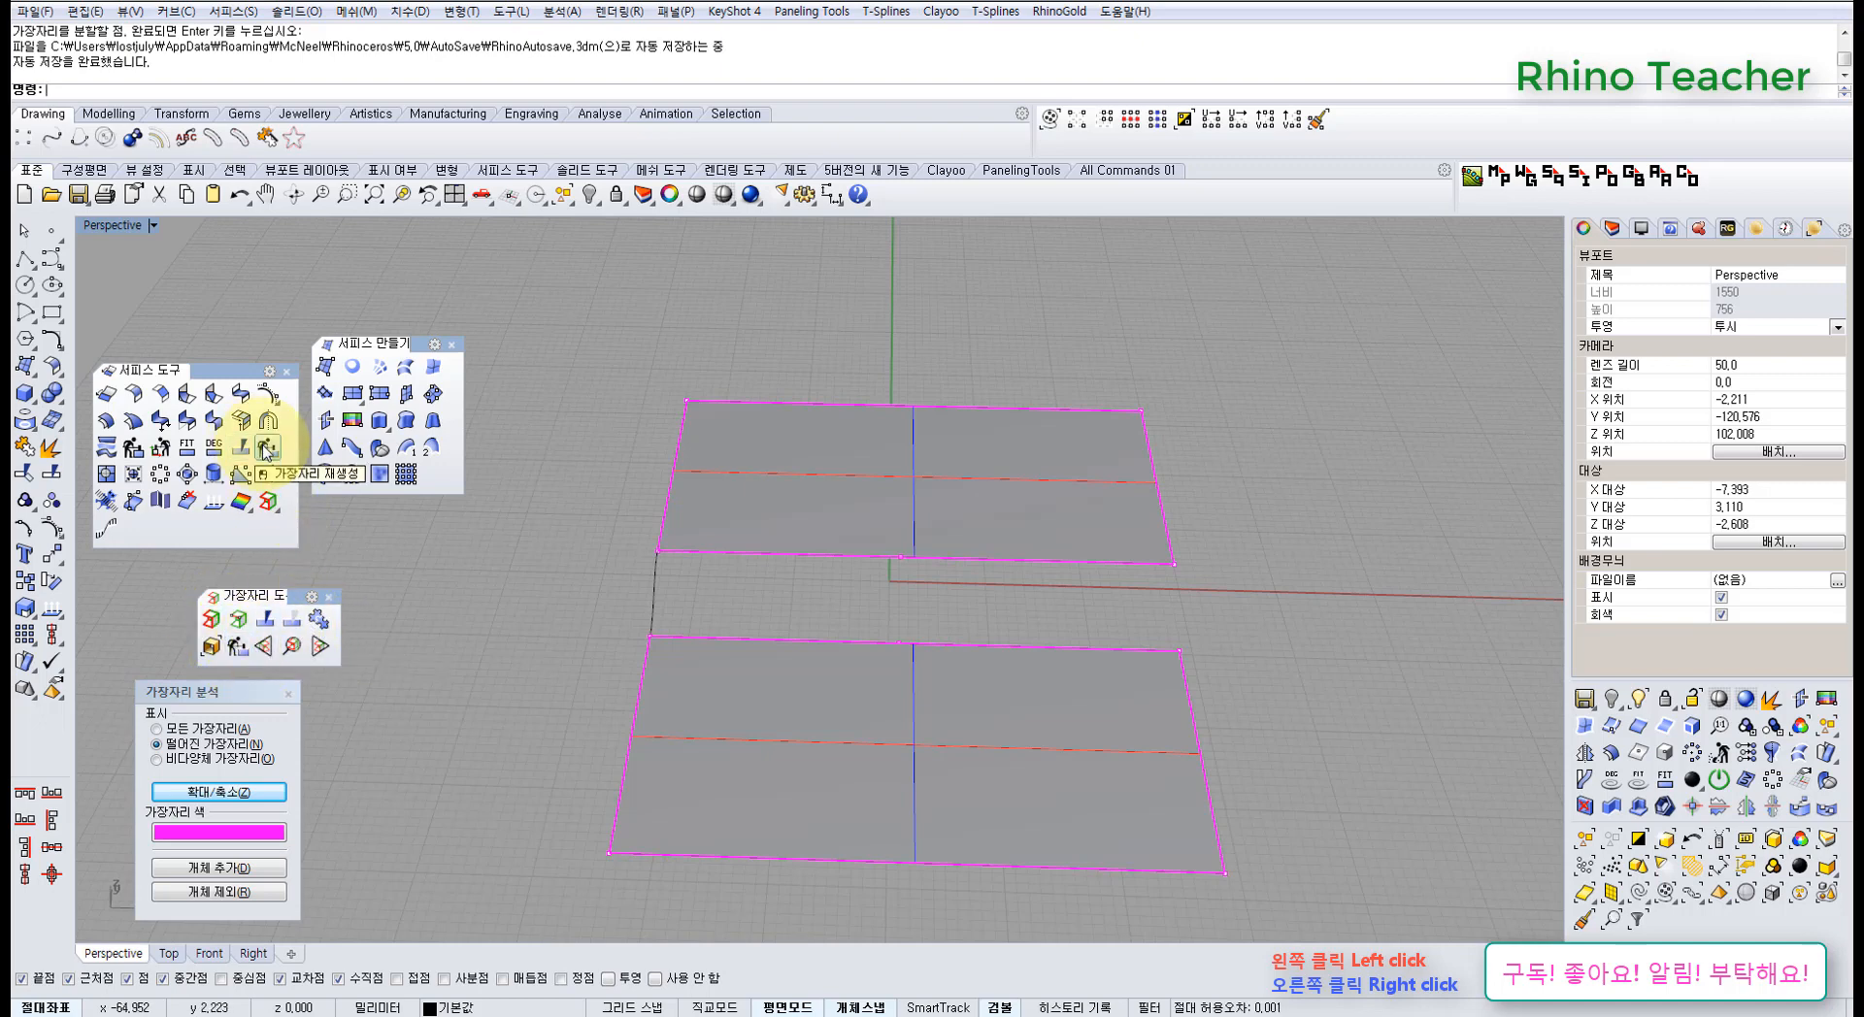
left_click(293, 646)
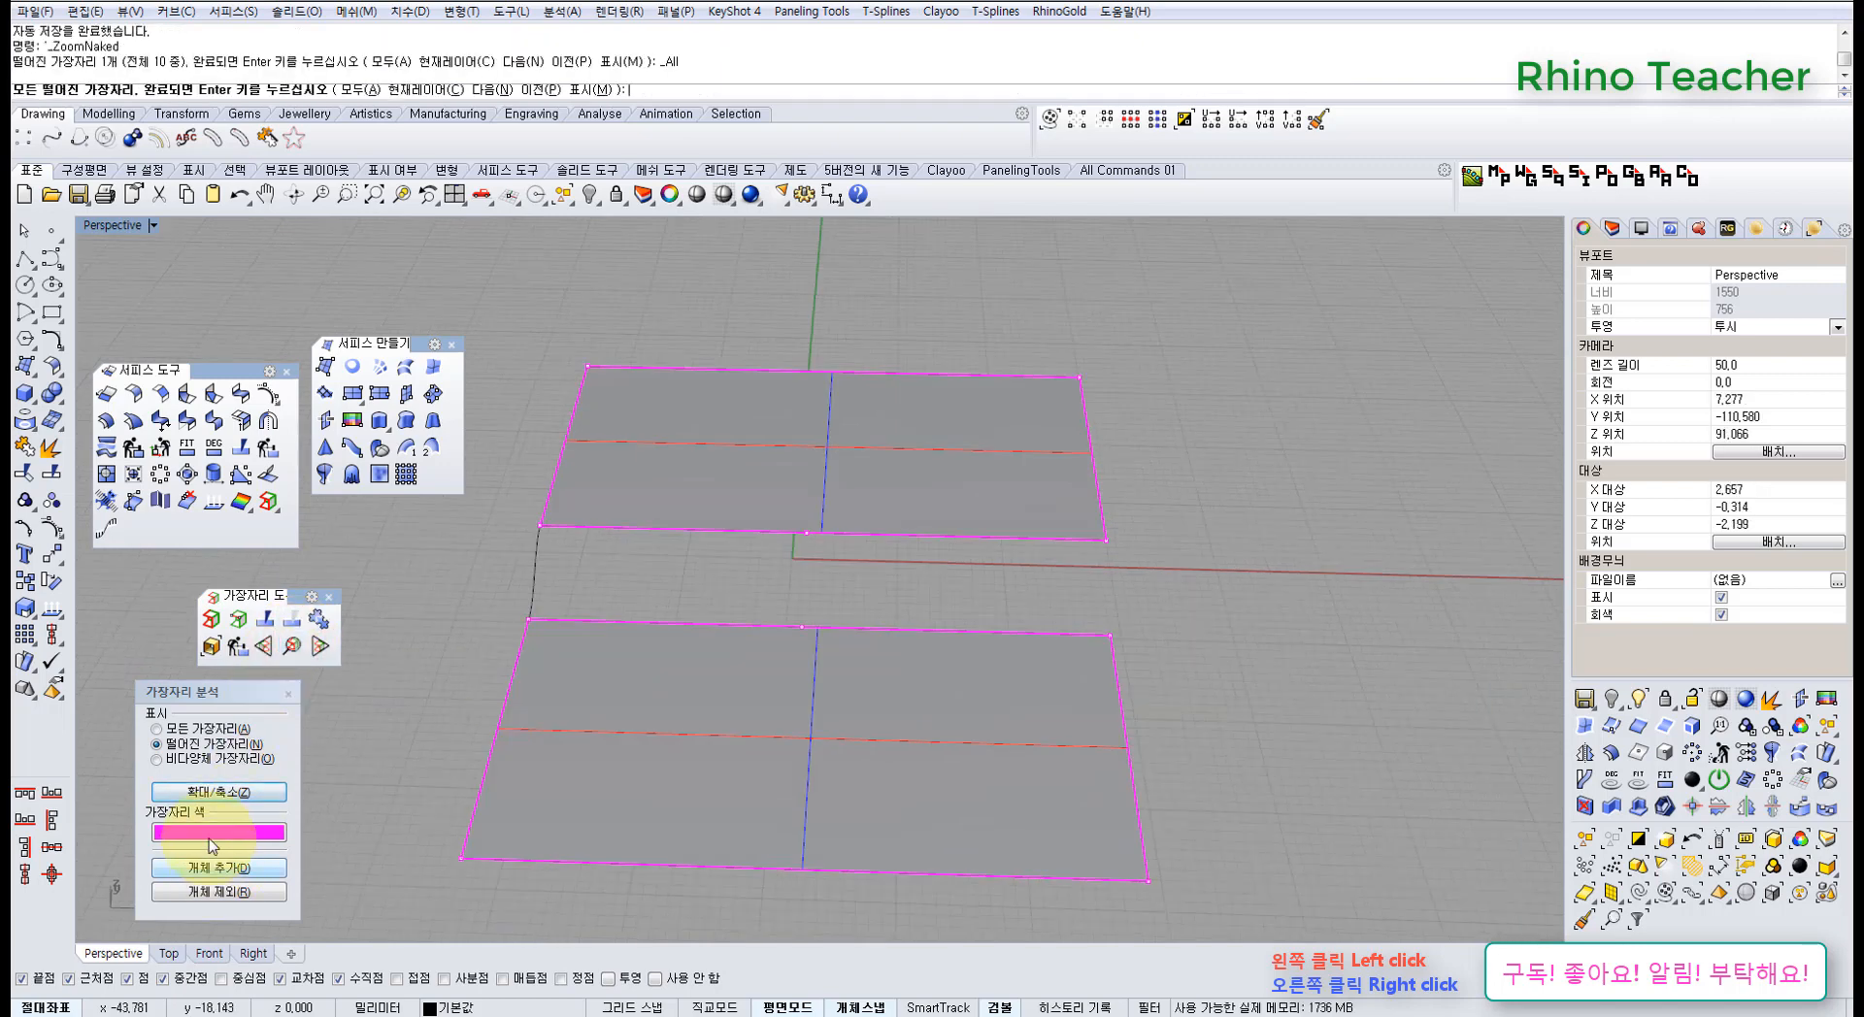
left_click(215, 794)
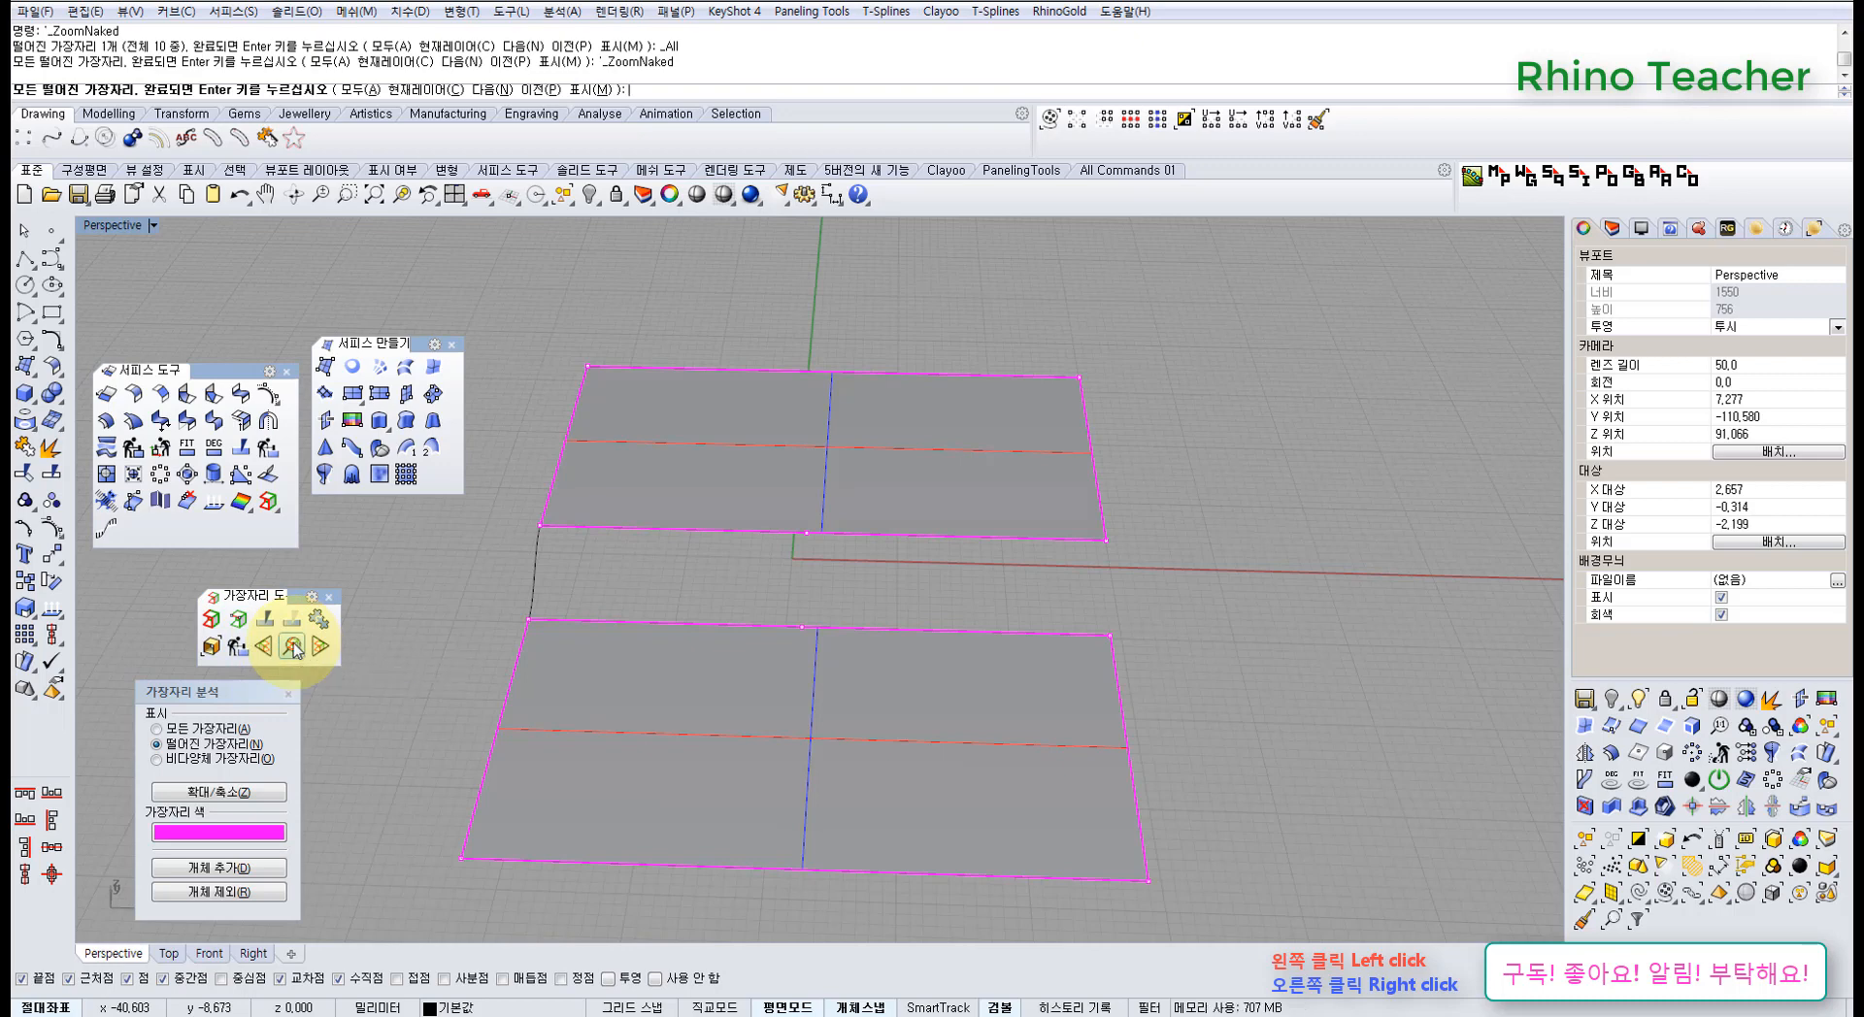
left_click(412, 604)
scroll(575, 575, "down", 8)
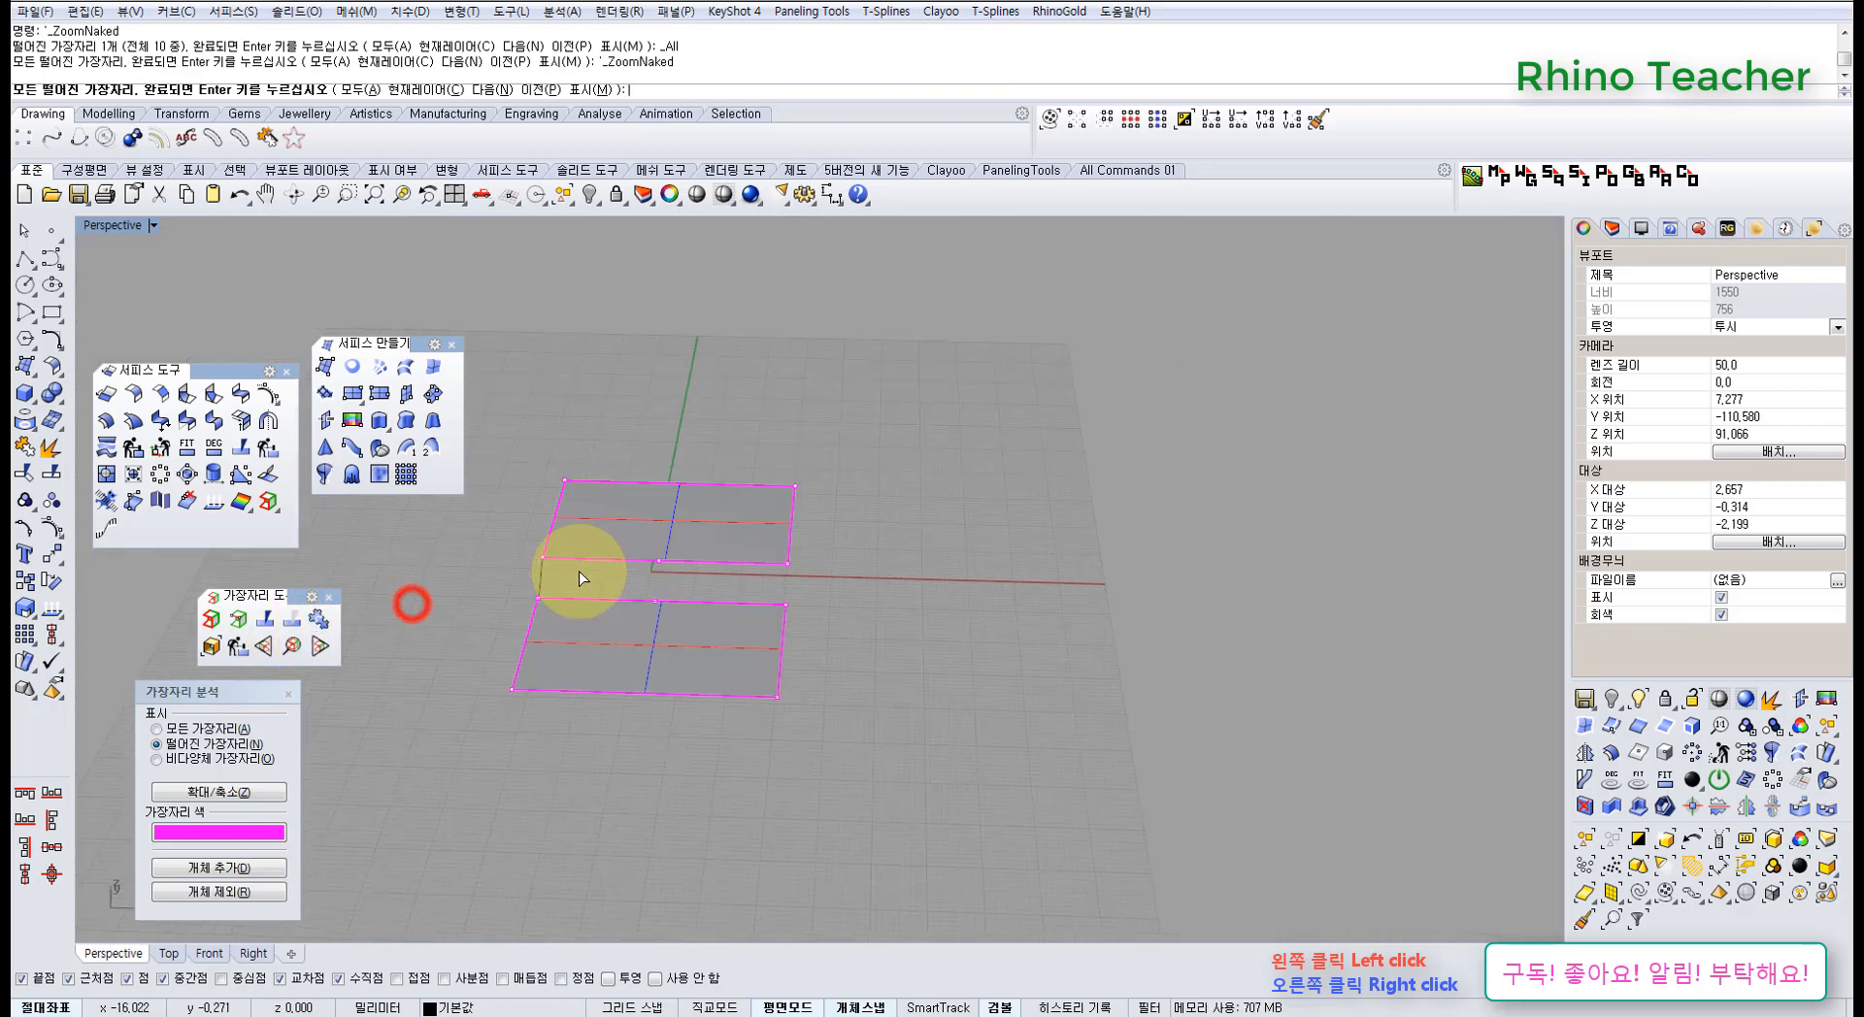
right_click_drag(575, 576, 734, 593, "shift")
left_click(969, 783)
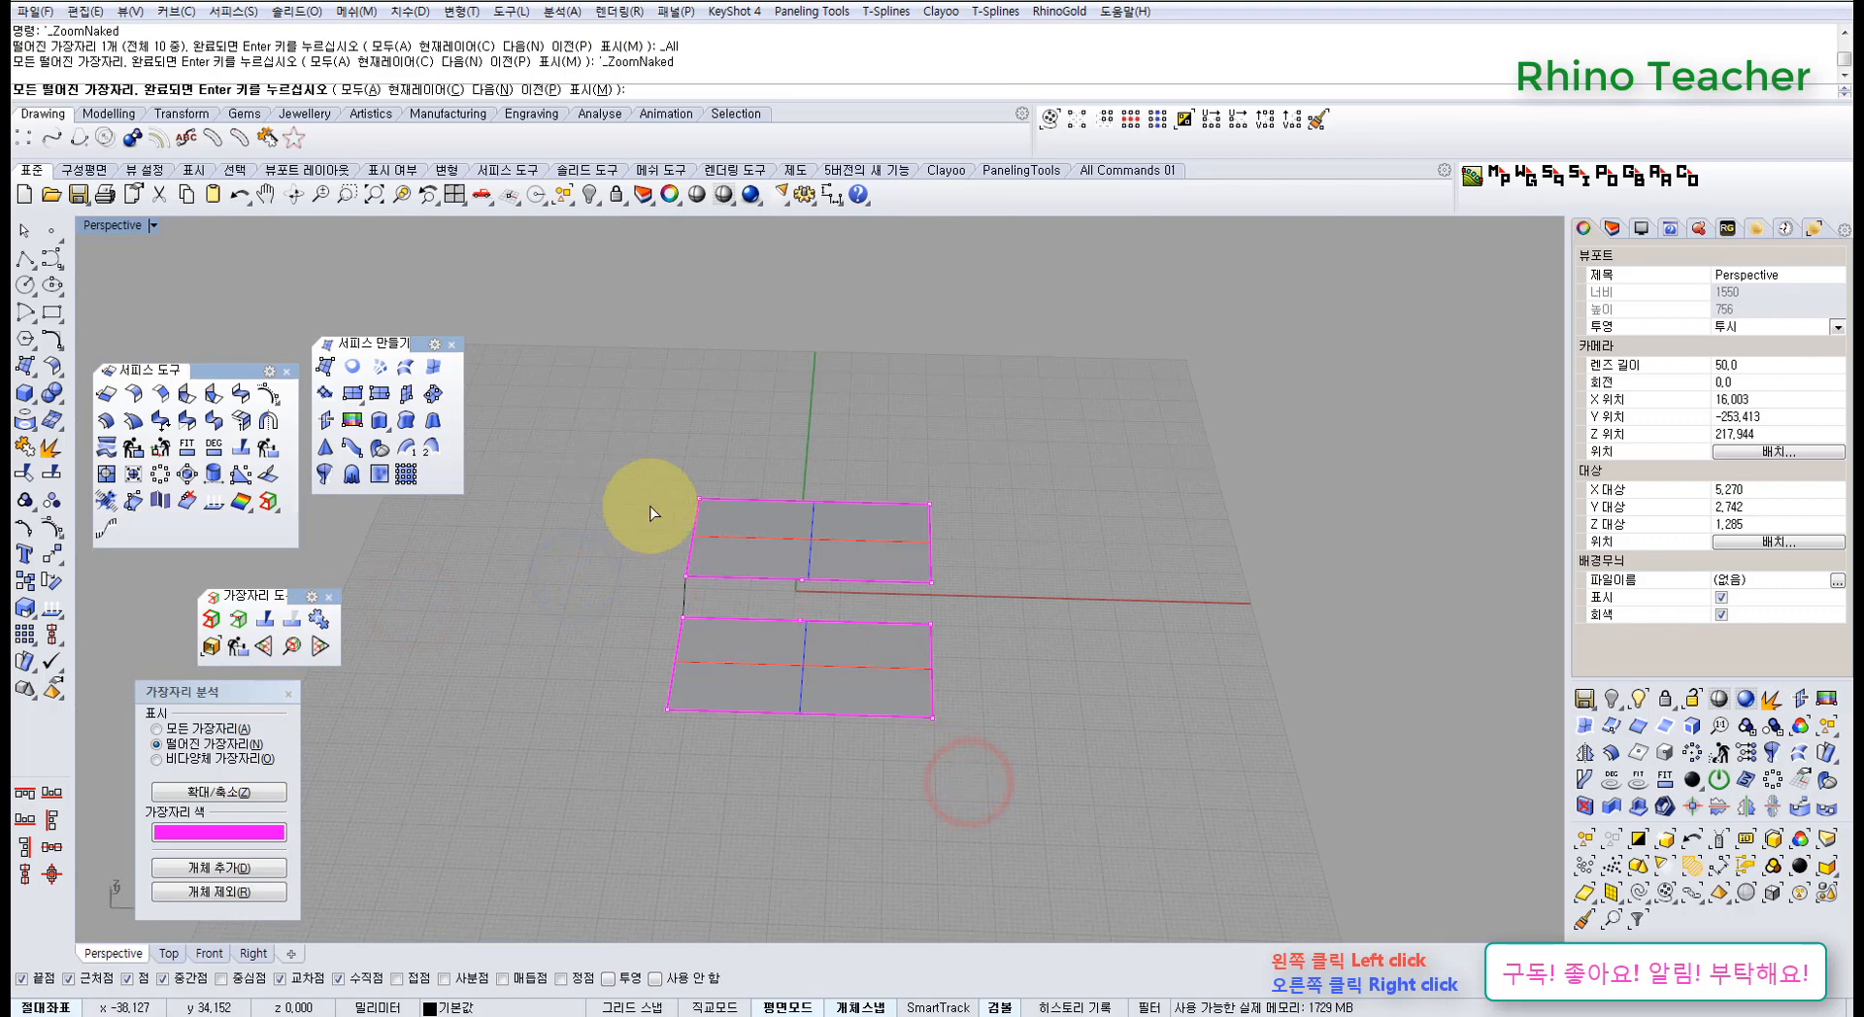
key("Return")
- Inspect the colour choices for the naked-edge display and dismiss them without choosing a new colour
left_click_drag(616, 432, 1031, 748)
right_click_drag(999, 736, 923, 716)
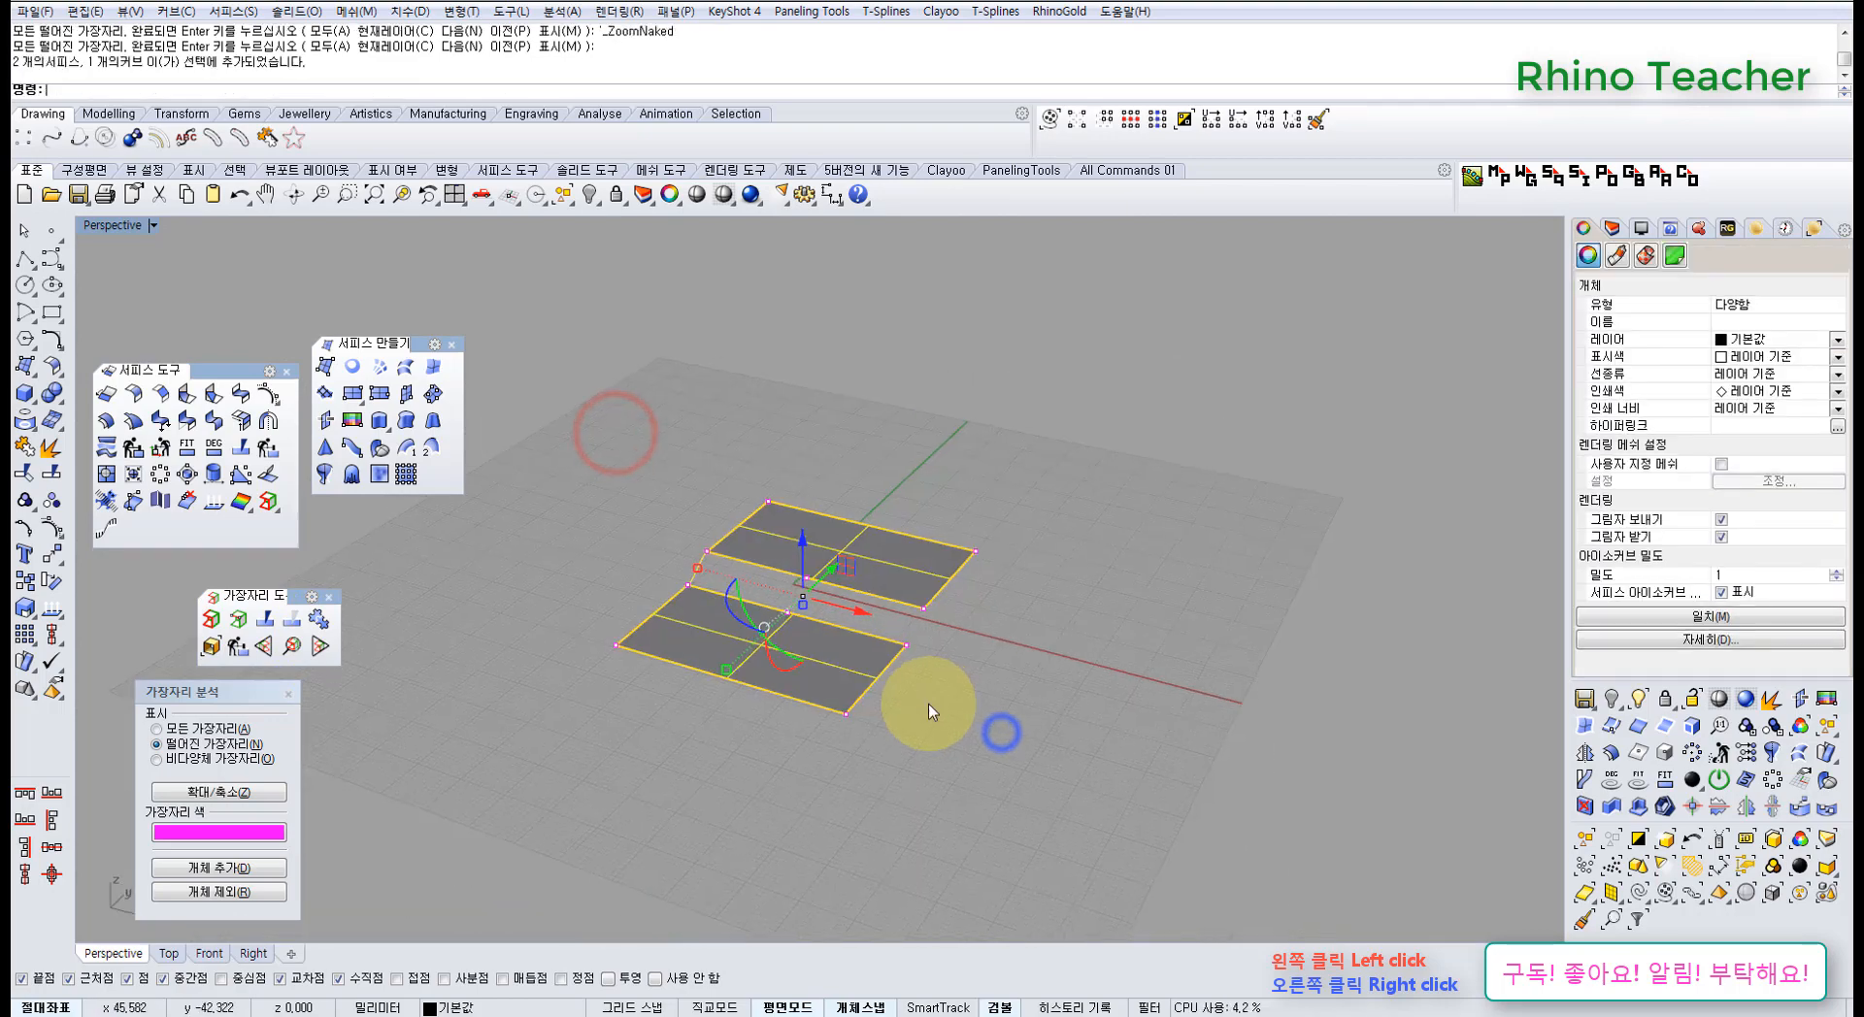
left_click(214, 832)
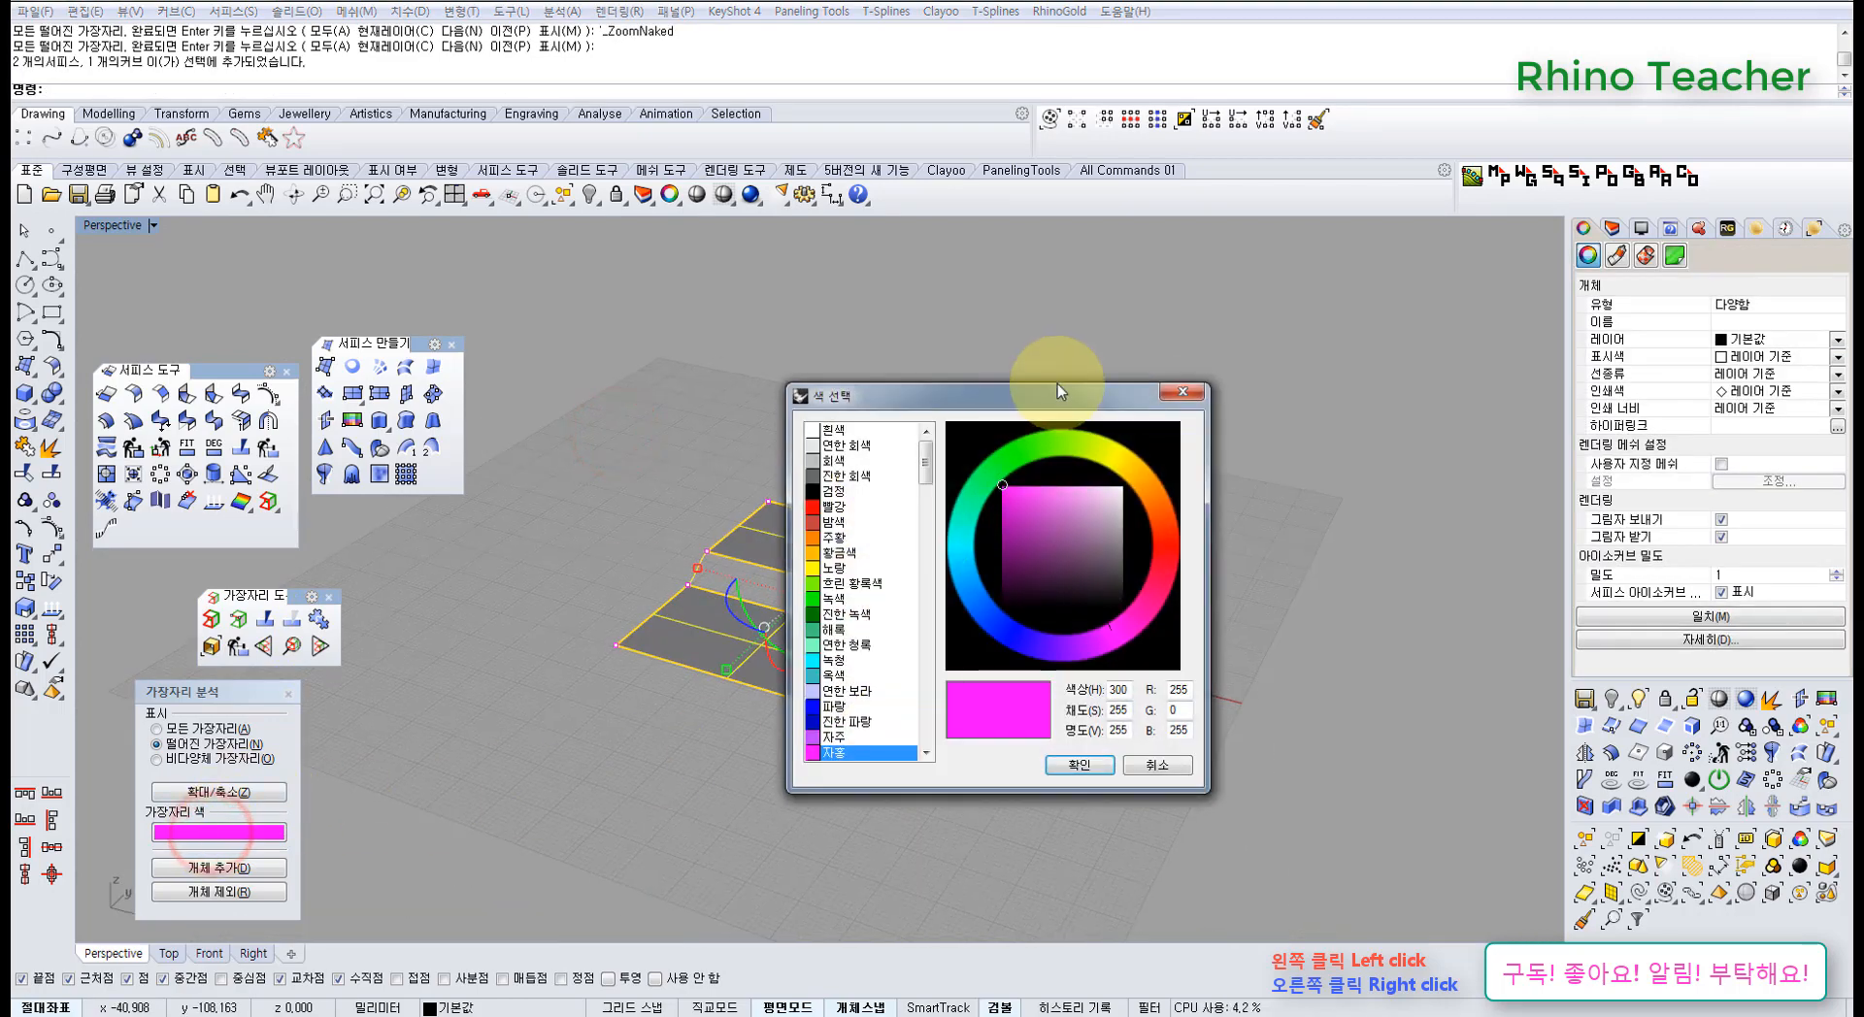
left_click(1180, 389)
left_click(716, 428)
right_click_drag(677, 482, 784, 529)
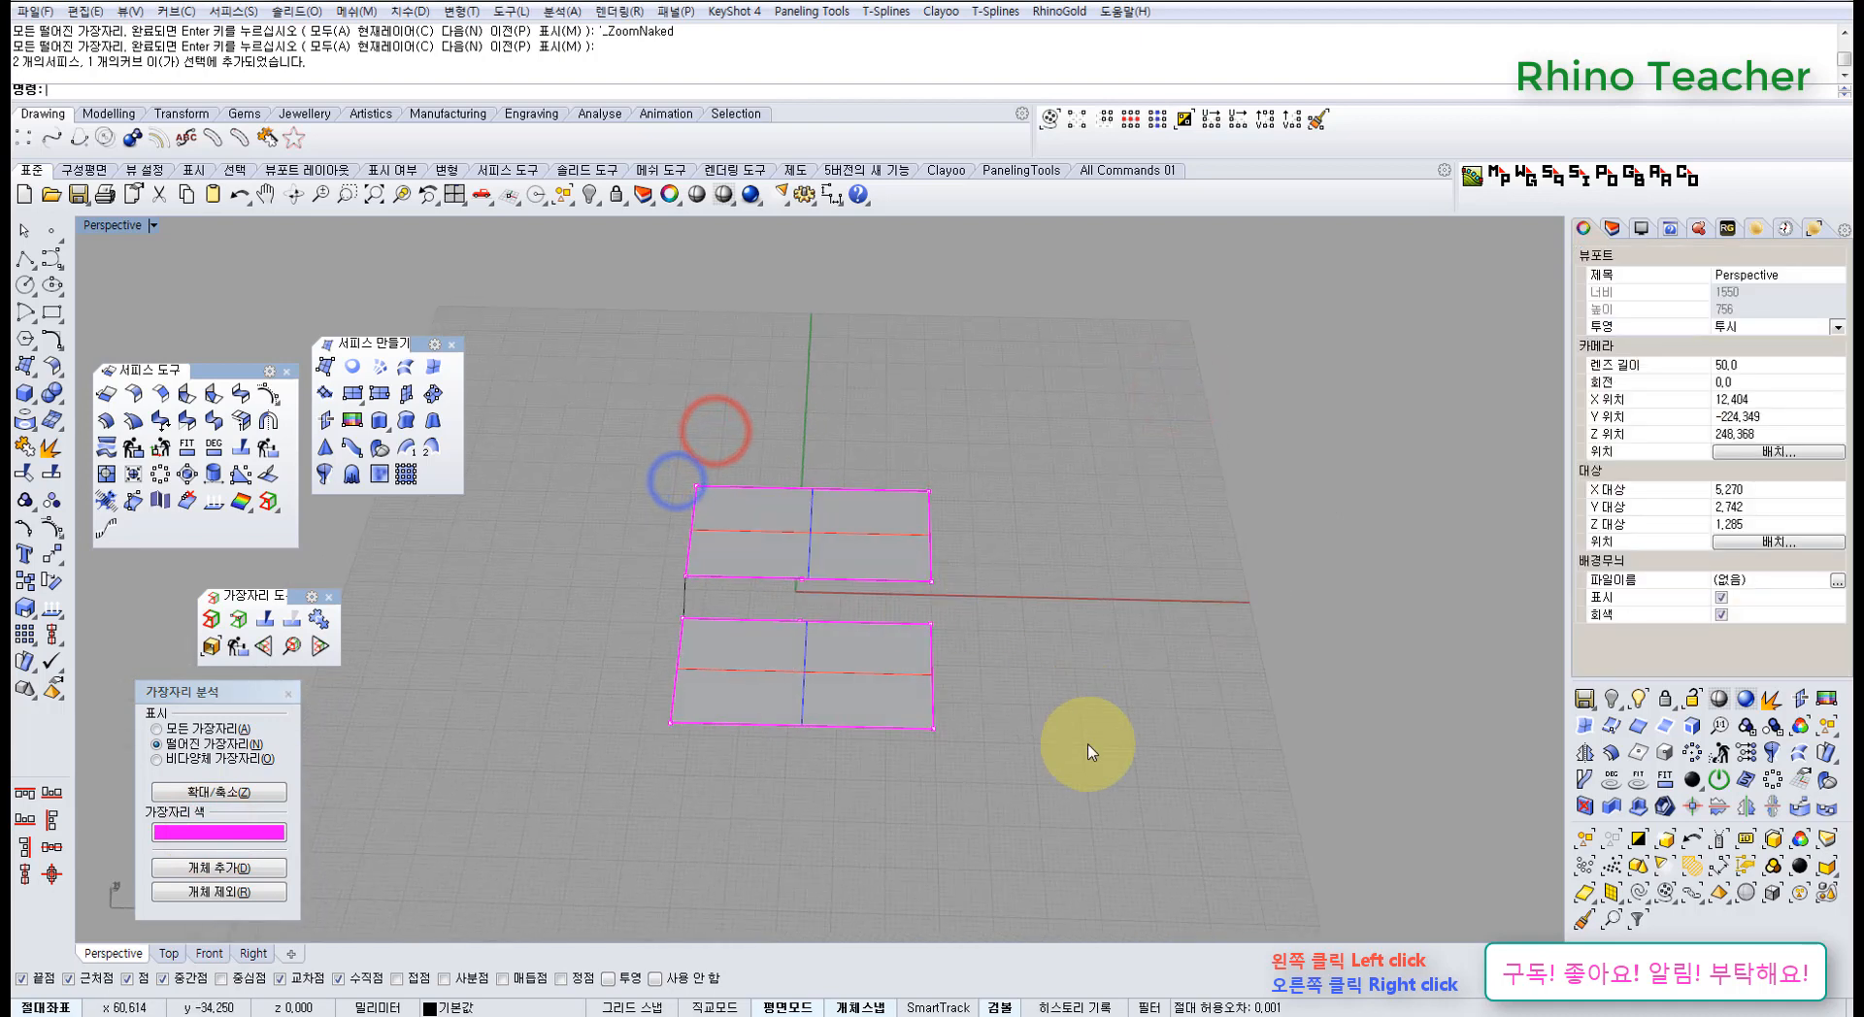
- Delete both rectangular surfaces and the connecting curve, and close the edge tools and the edge analysis
left_click_drag(1040, 755, 664, 476)
right_click_drag(830, 604, 832, 567)
key("Delete")
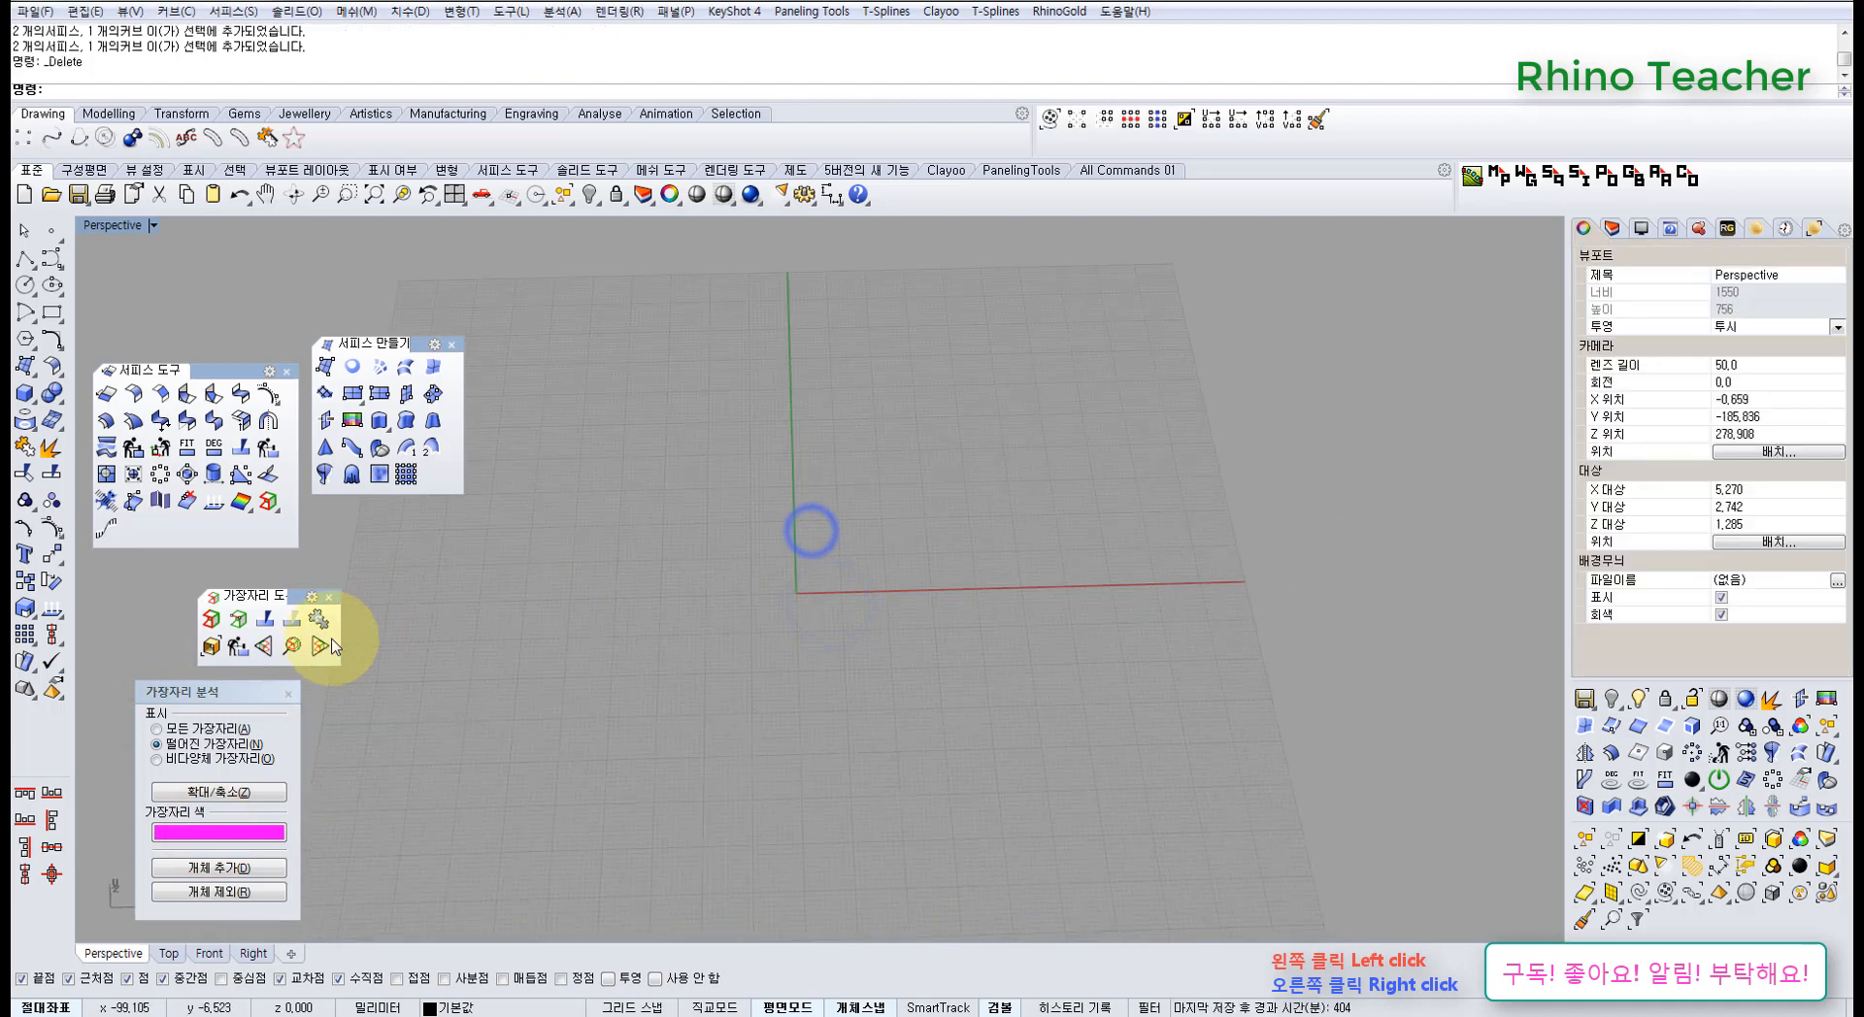
left_click(329, 600)
left_click(289, 691)
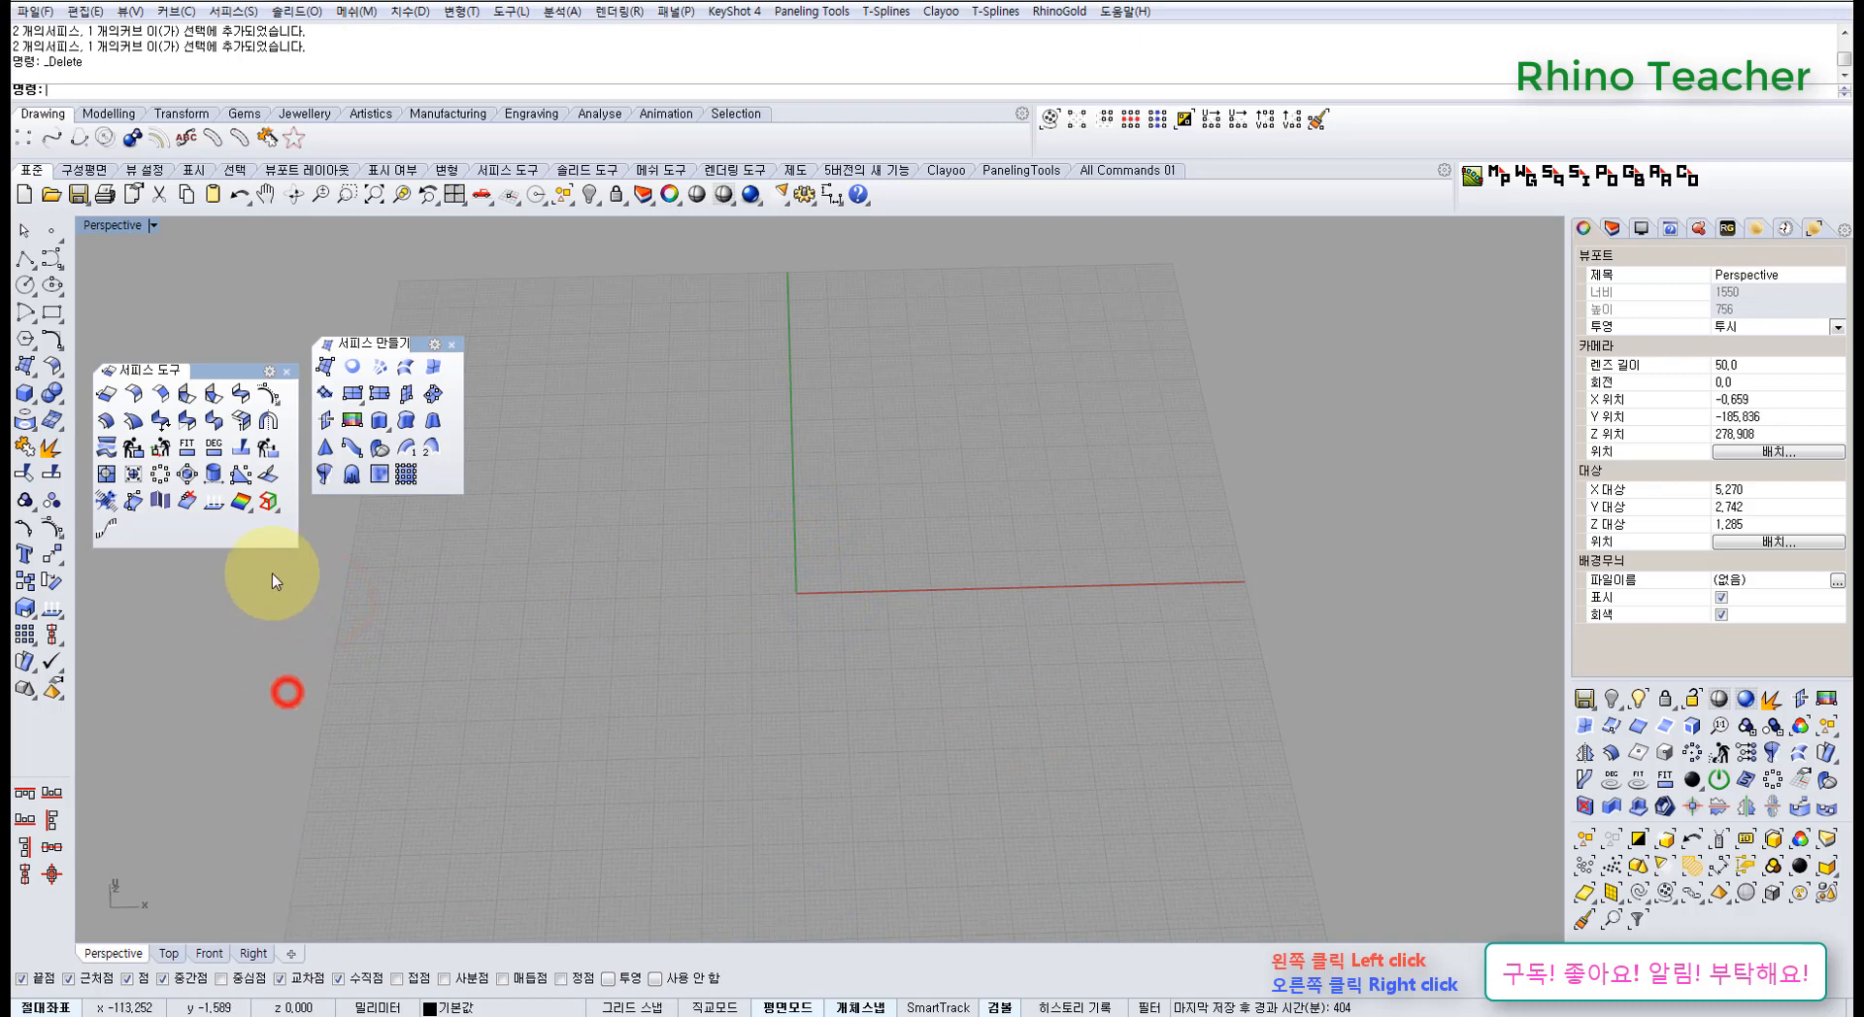
- Draw a rectangular plane surface corner to corner around the origin in the Top view
right_click_drag(673, 616, 797, 602, "shift")
right_click_drag(788, 614, 787, 624)
key("ctrl+F1")
right_click_drag(629, 583, 622, 619)
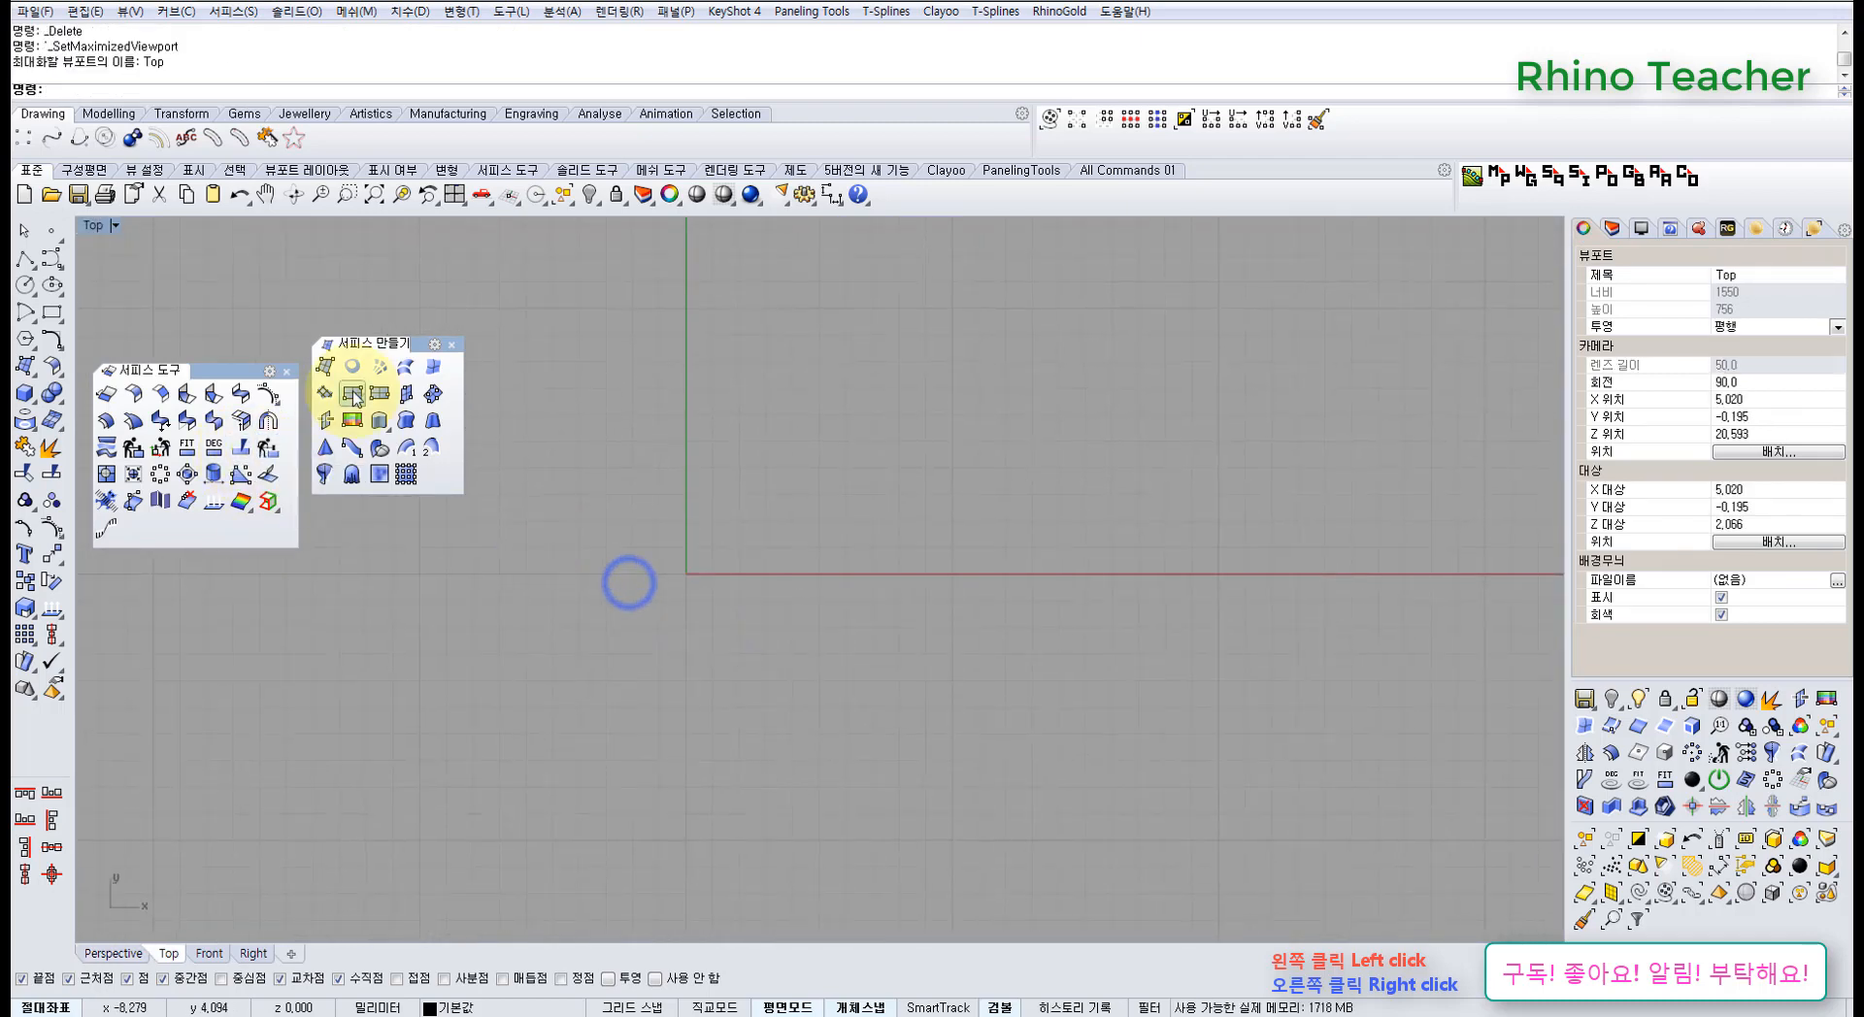
left_click(353, 392)
left_click(519, 702)
left_click(838, 423)
- Copy the plane surface sideways along the X axis so that only a narrow gap separates the two
left_click_drag(941, 582, 718, 544)
right_click_drag(712, 542, 642, 616)
left_click(28, 581)
left_click(580, 415)
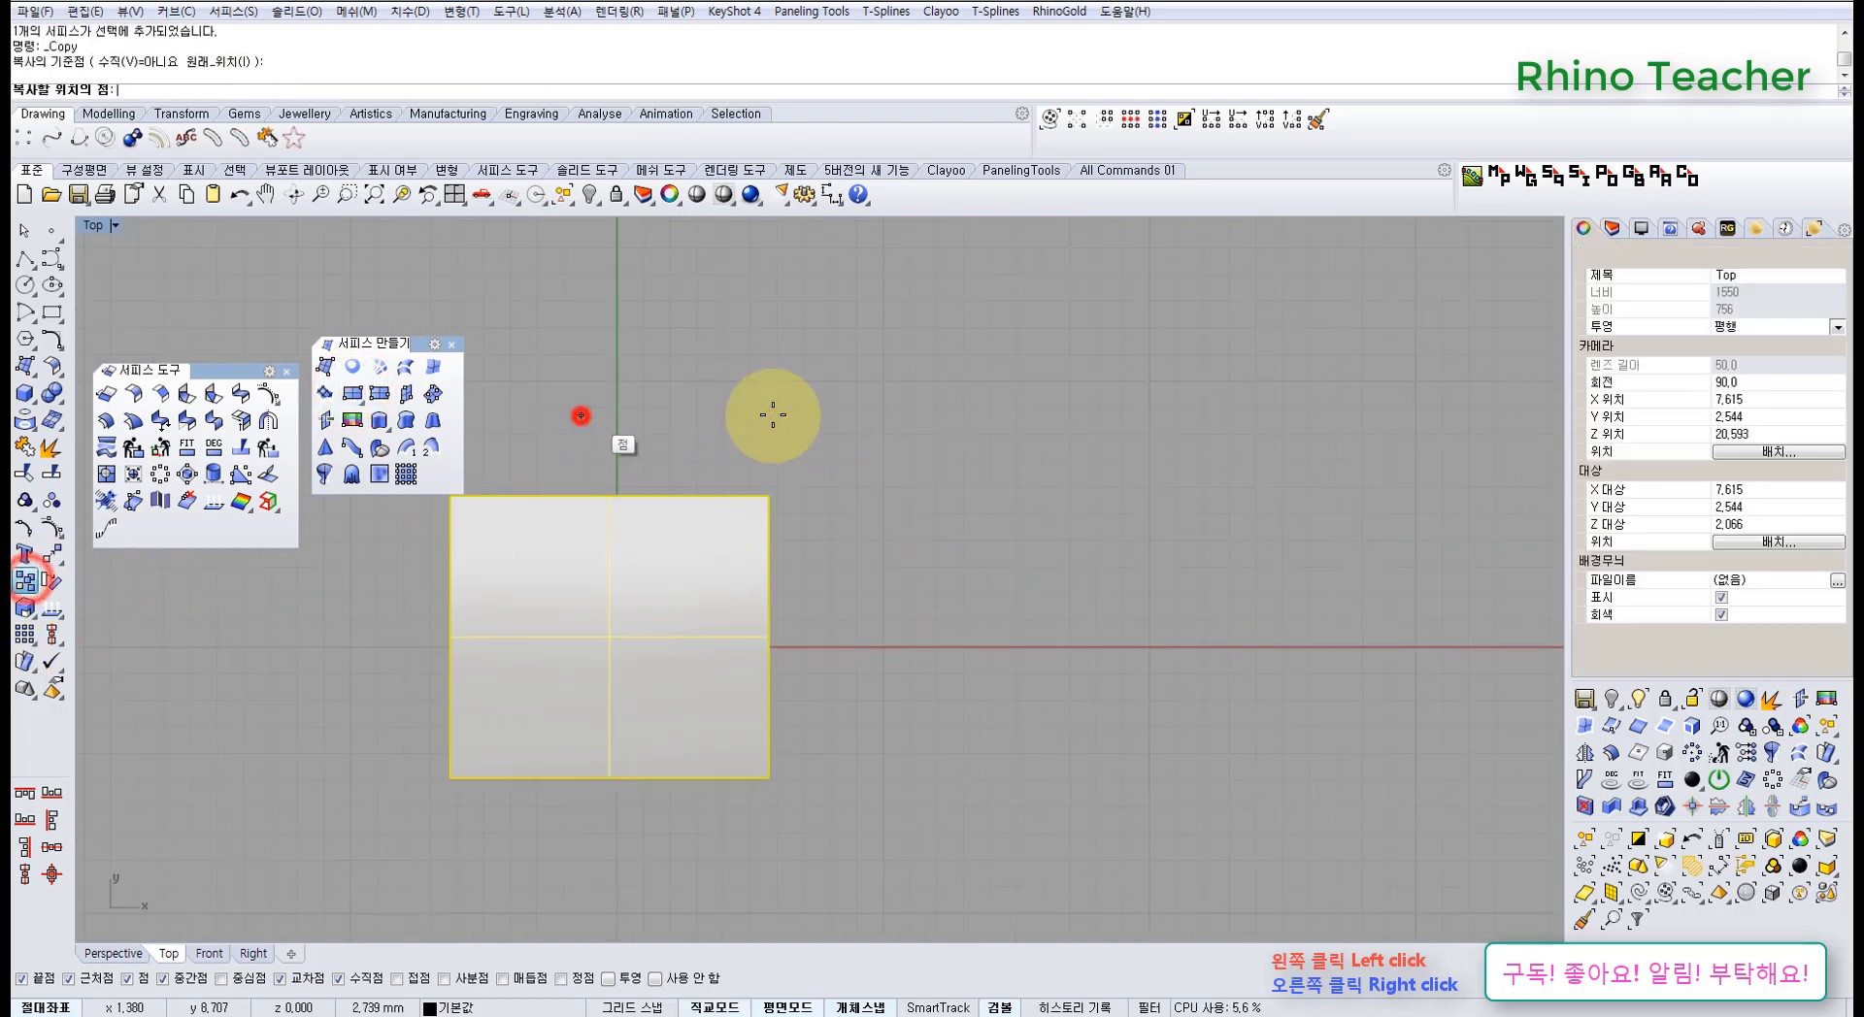
left_click(917, 421)
right_click(895, 407)
left_click(896, 407)
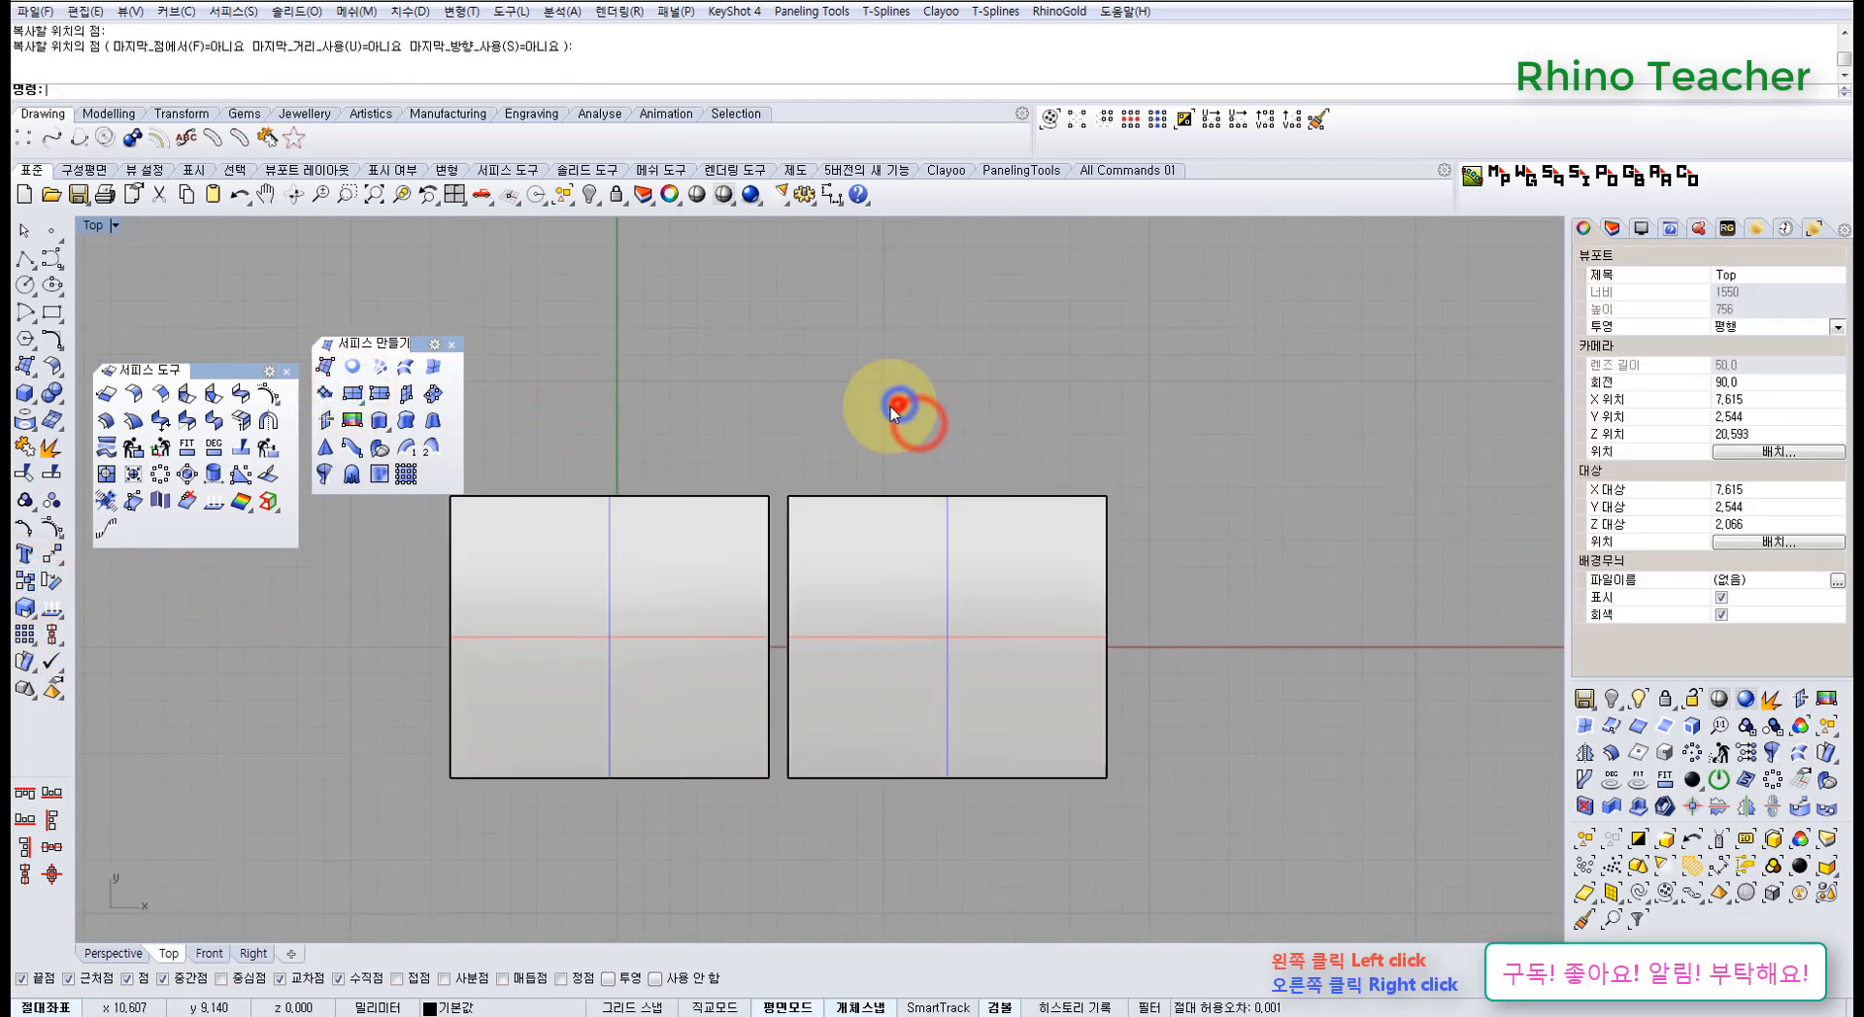
scroll(777, 558, "up", 6)
left_click(751, 569)
left_click(847, 570)
left_click(702, 569)
left_click(861, 540)
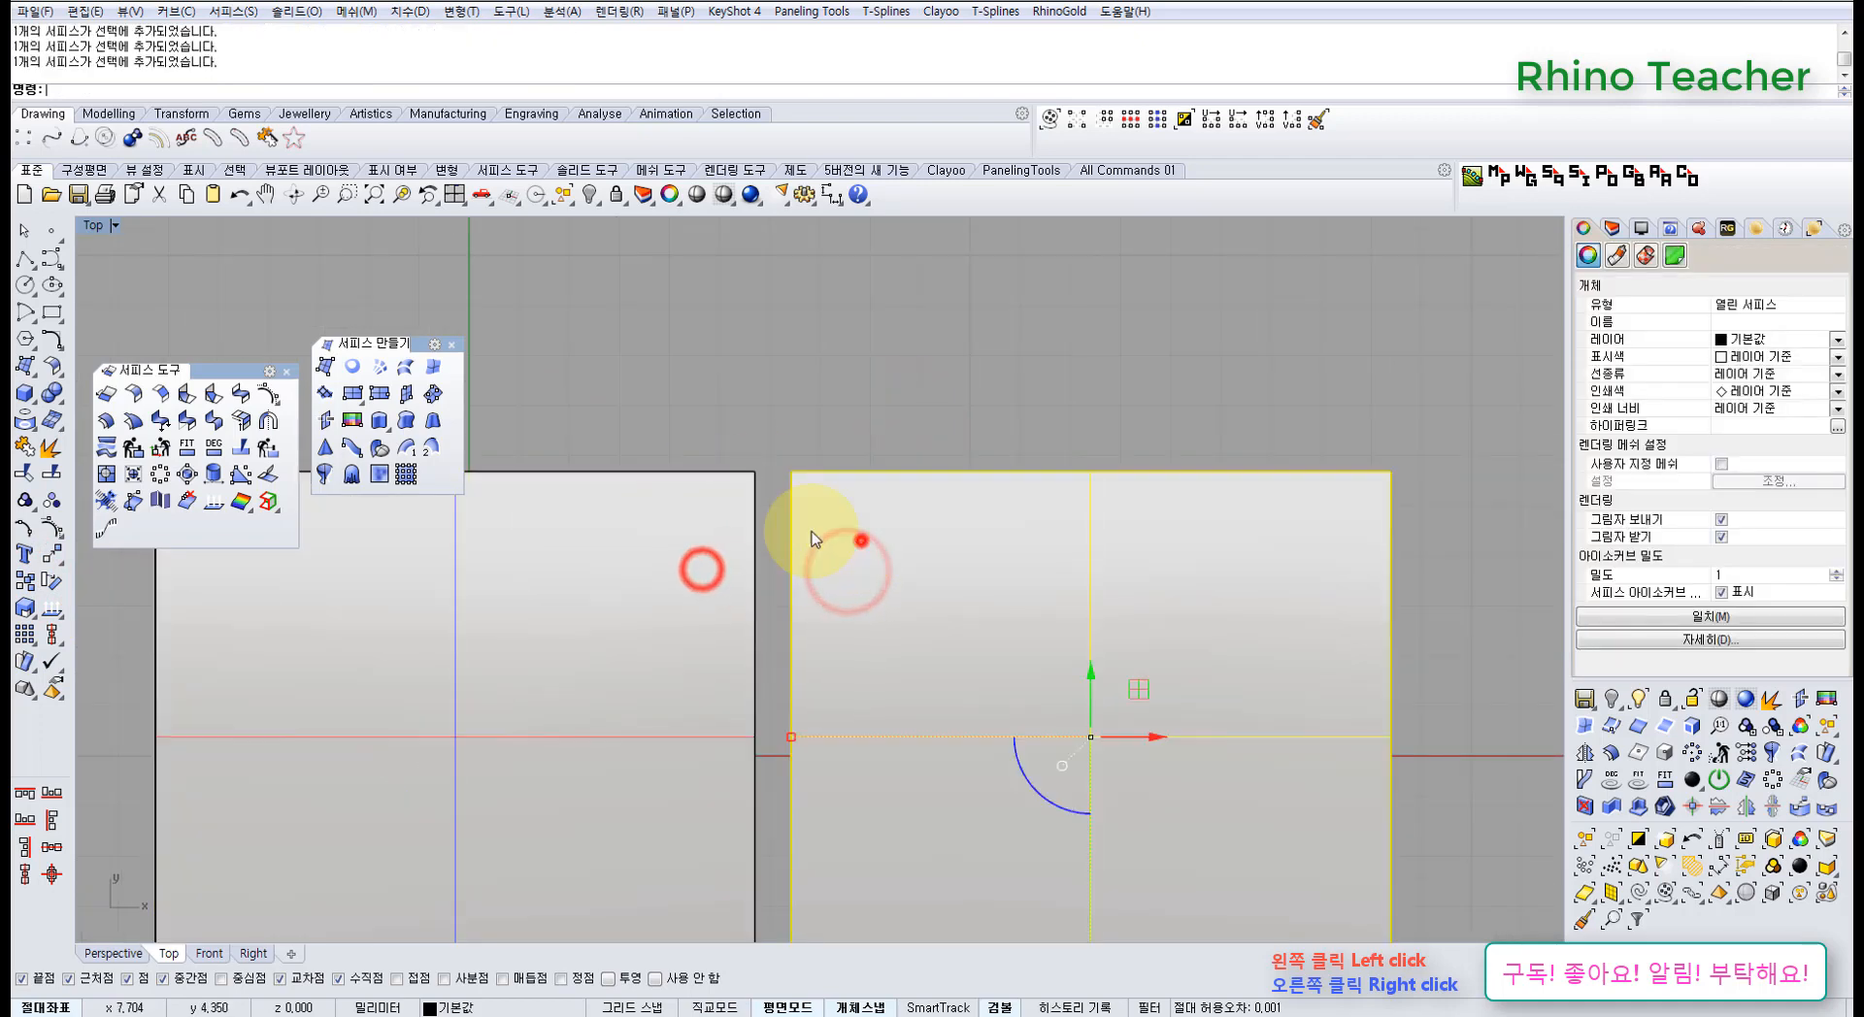
left_click(655, 361)
- Float the edge tools separately and measure the gap between the two surfaces' upper corners with a temporary polyline
left_click(268, 503)
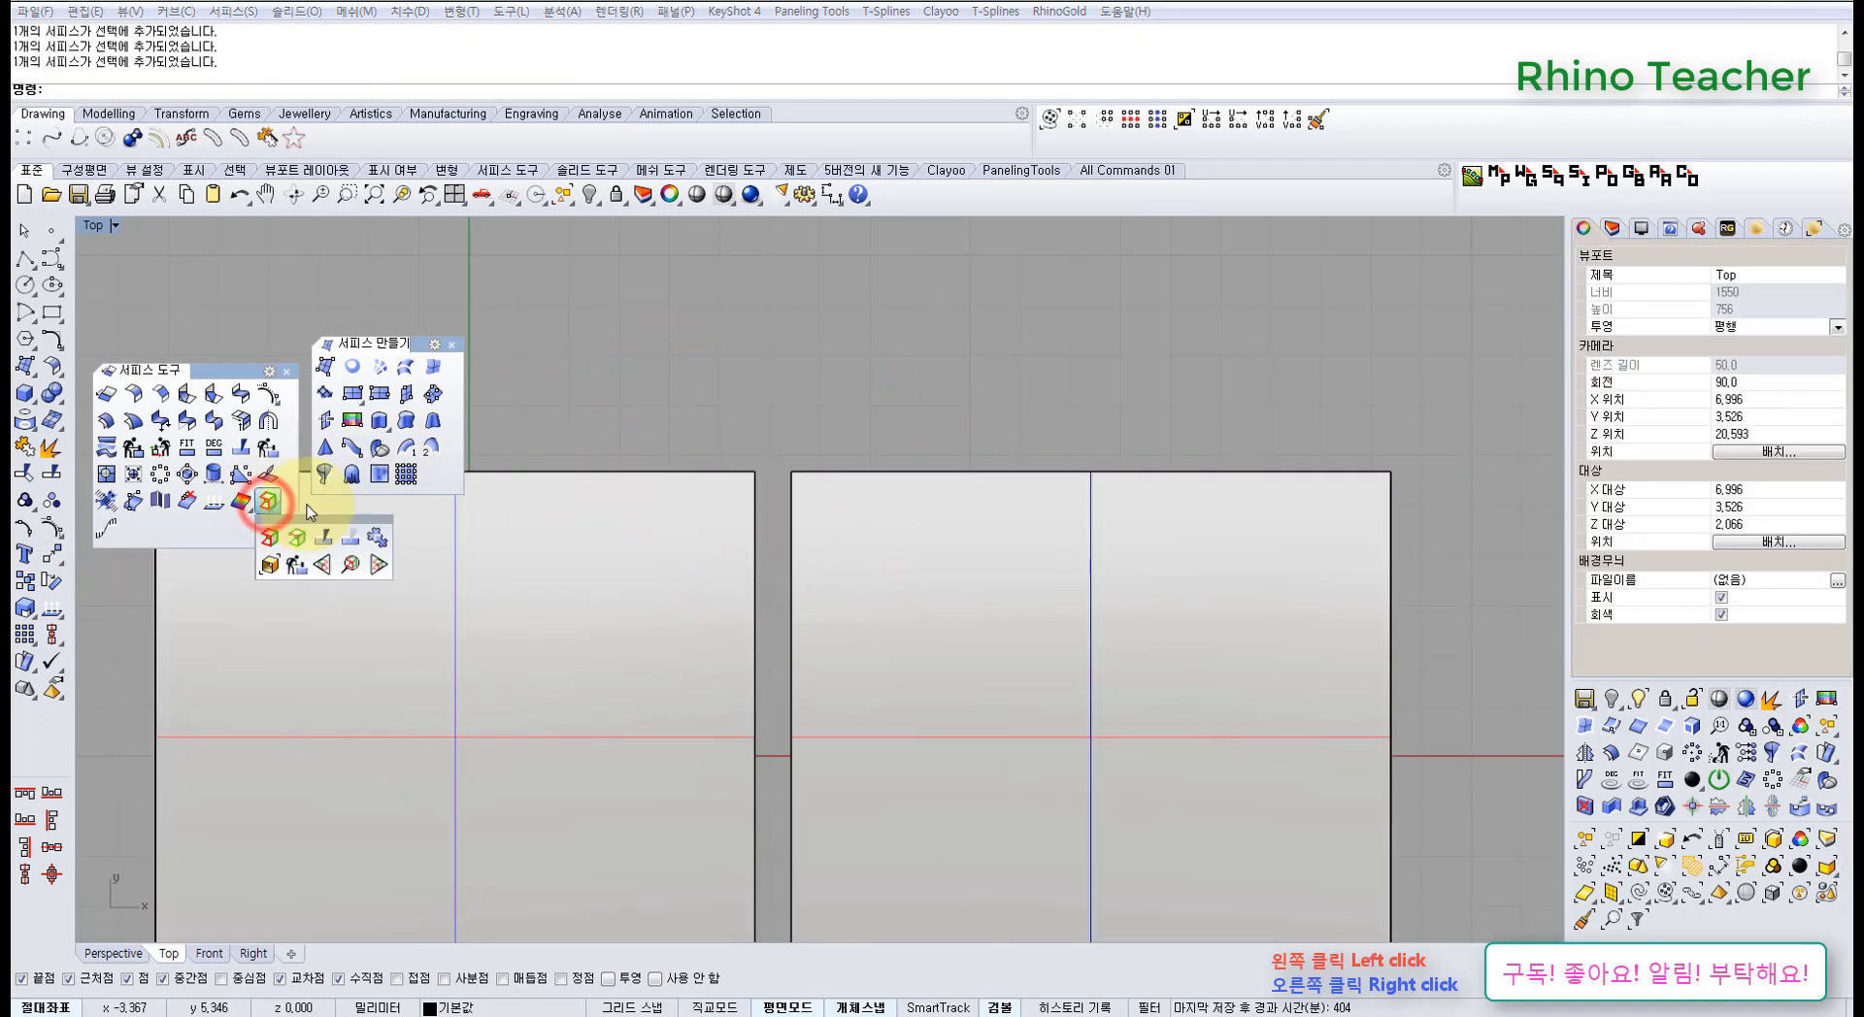
left_click_drag(325, 521, 165, 661)
scroll(782, 476, "up", 8)
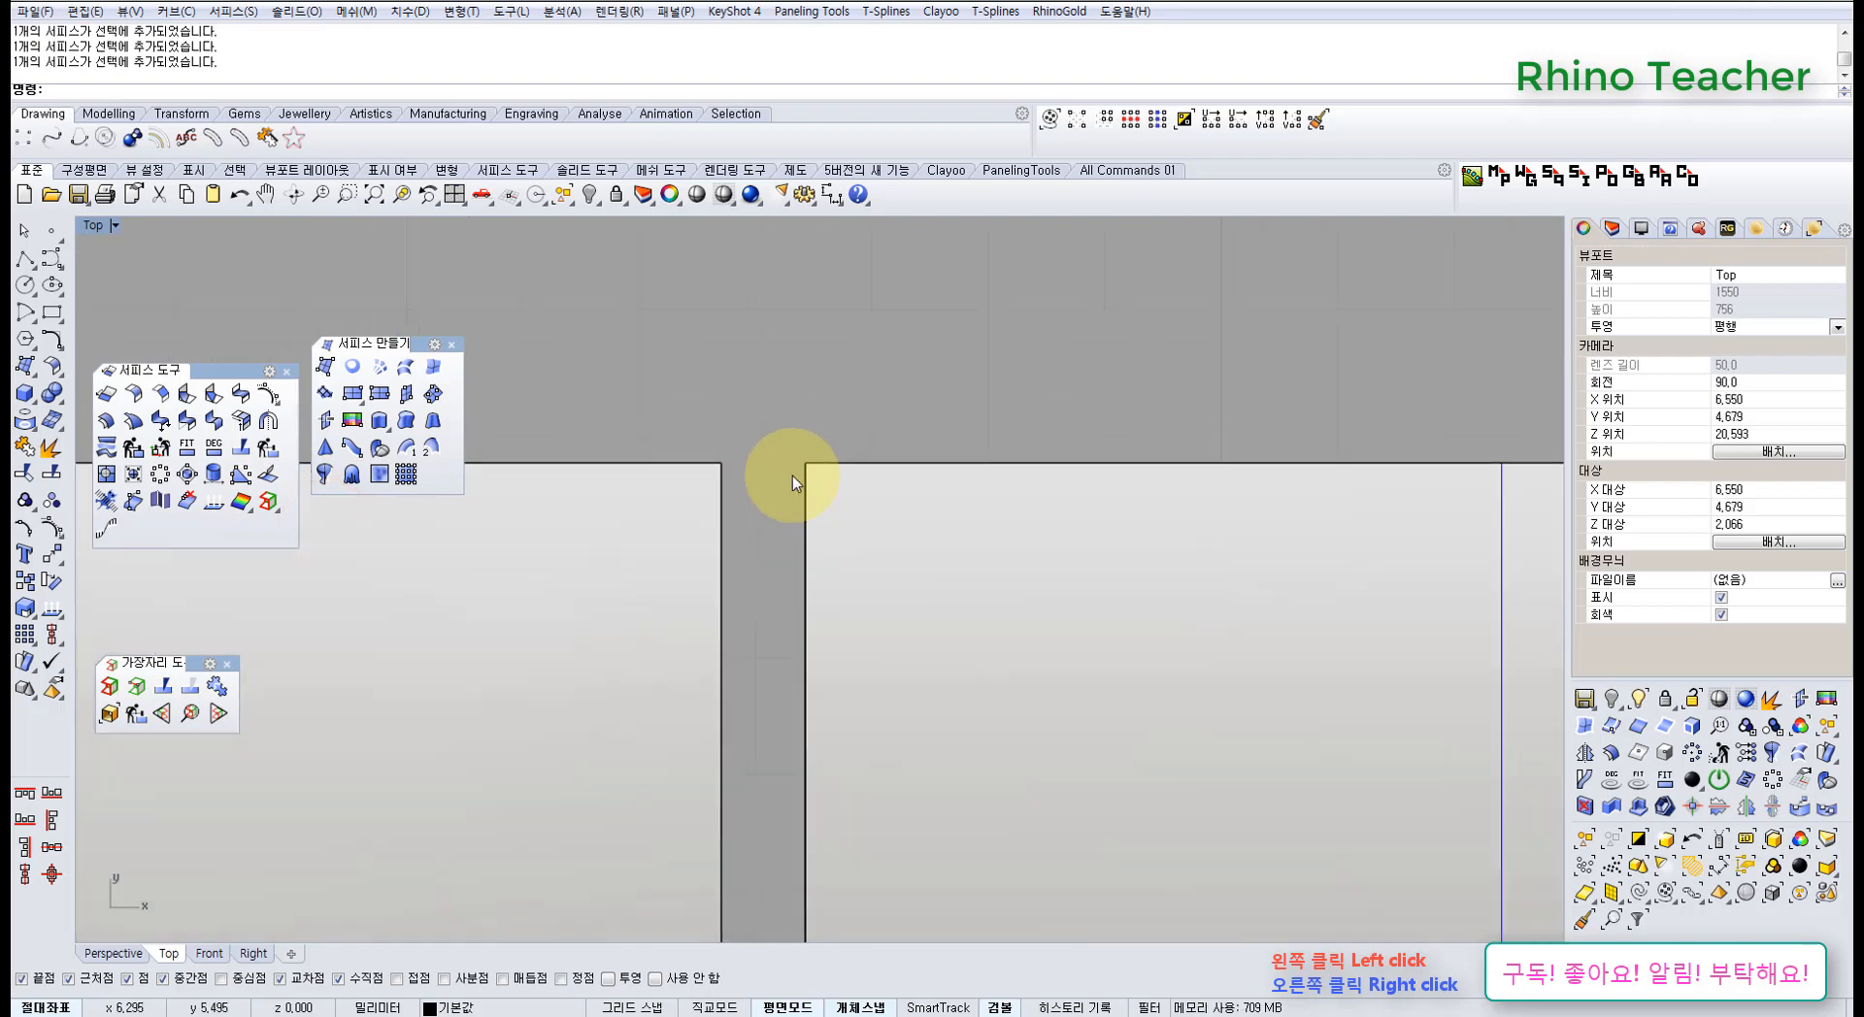
right_click_drag(778, 439, 780, 524)
left_click(25, 258)
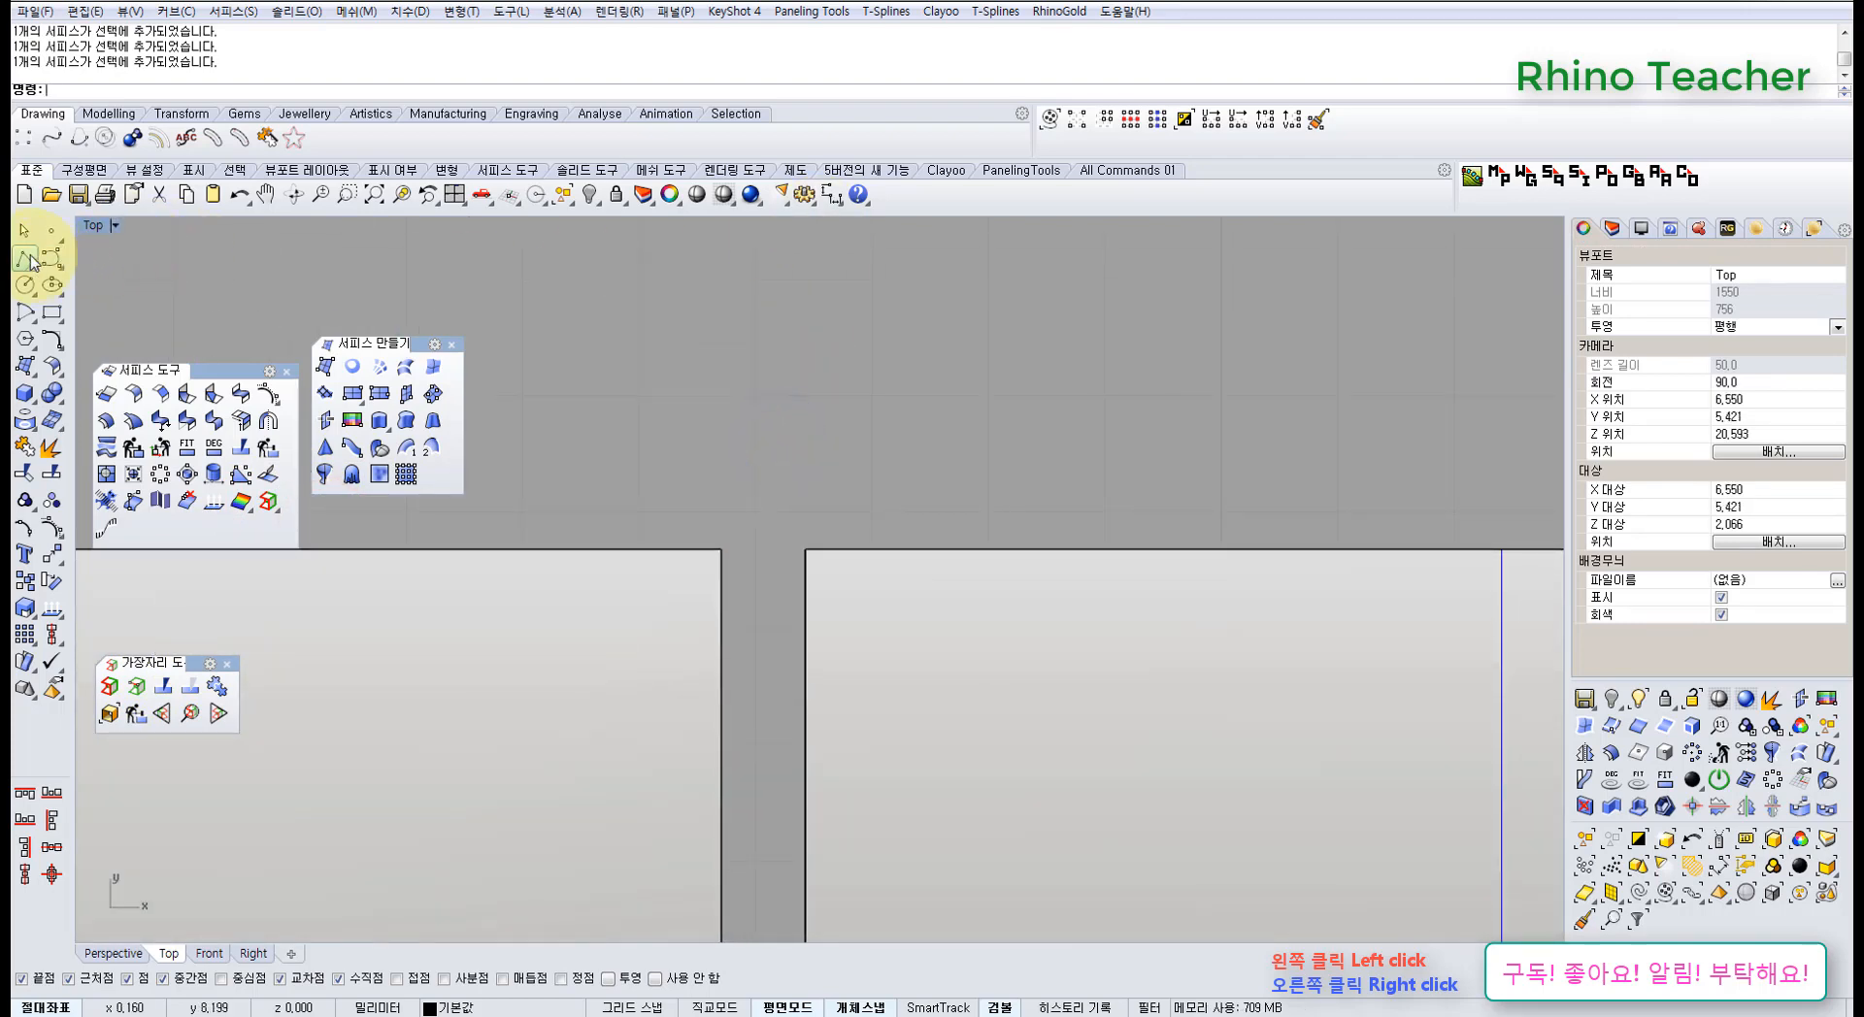
left_click(720, 551)
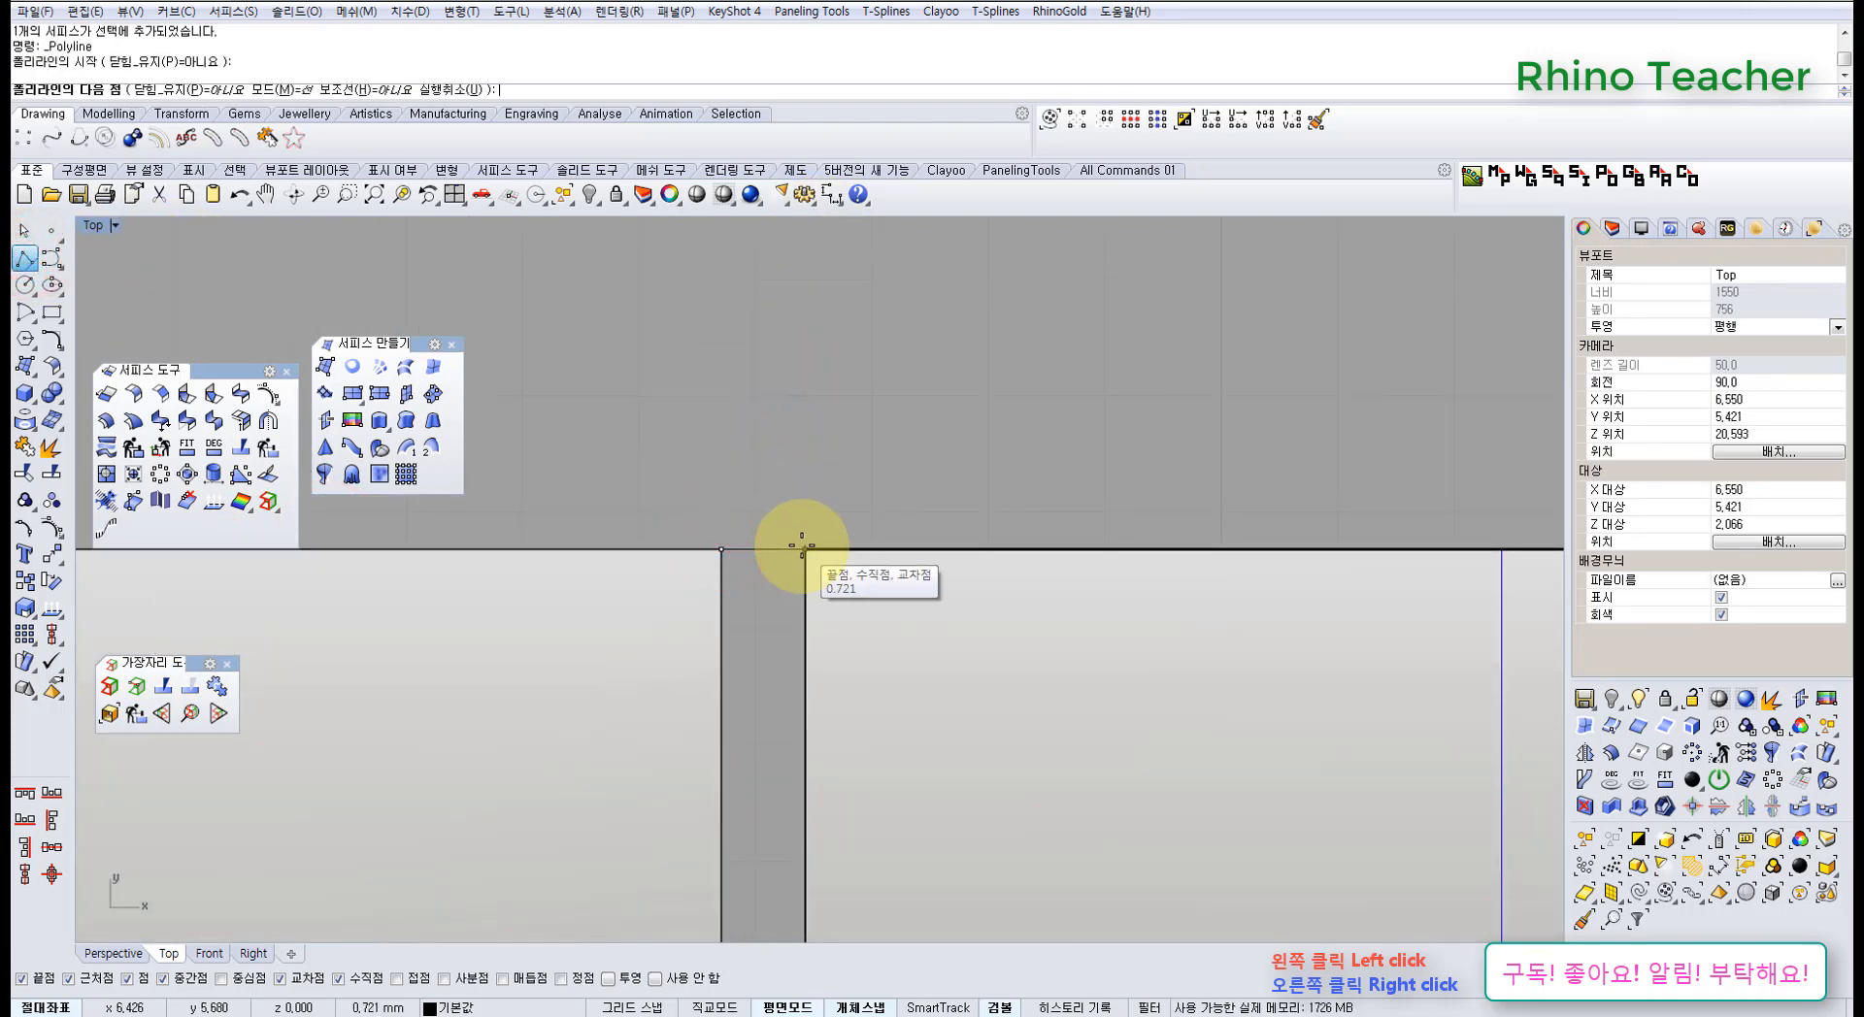
key("Escape")
- Join the facing naked edges of the two surfaces with JoinEdge, accepting the larger join tolerance
scroll(794, 545, "down", 6)
mouse_move(782, 563)
right_mouse_down()
mouse_move(790, 491)
mouse_move(792, 549)
right_mouse_up()
scroll(747, 495, "down", 4)
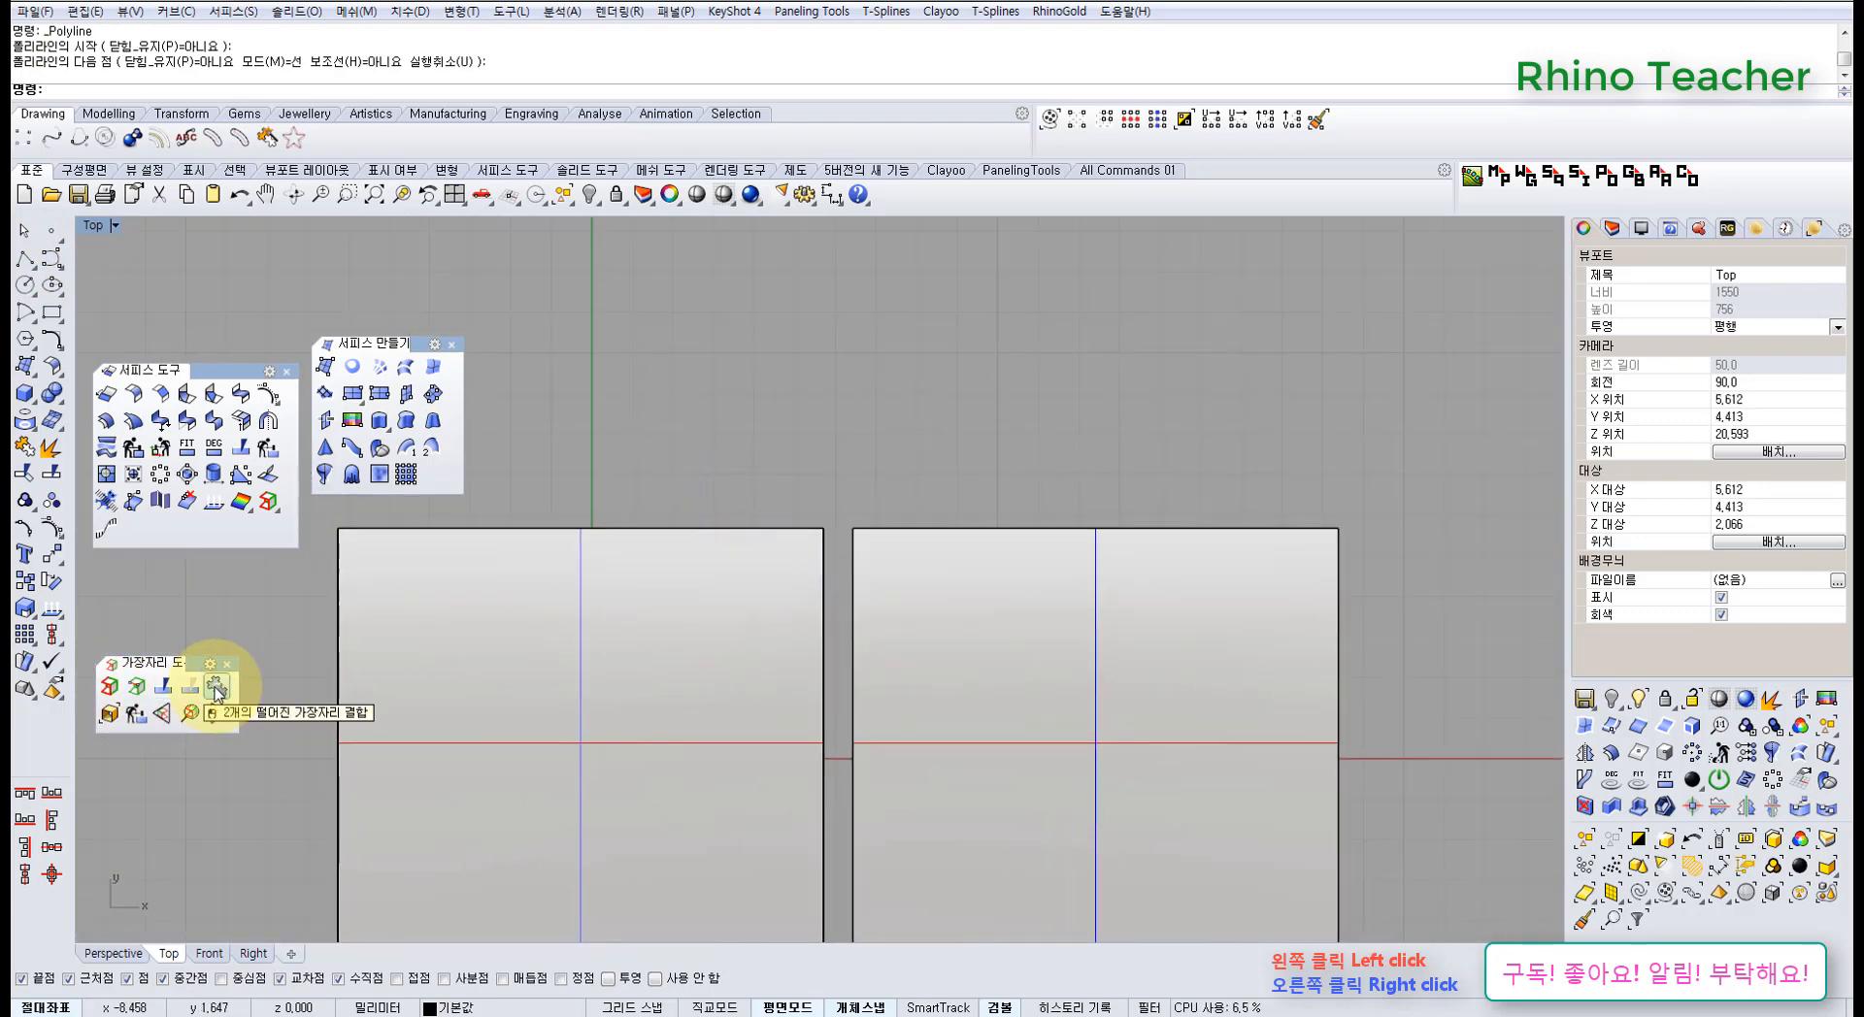
left_click(216, 687)
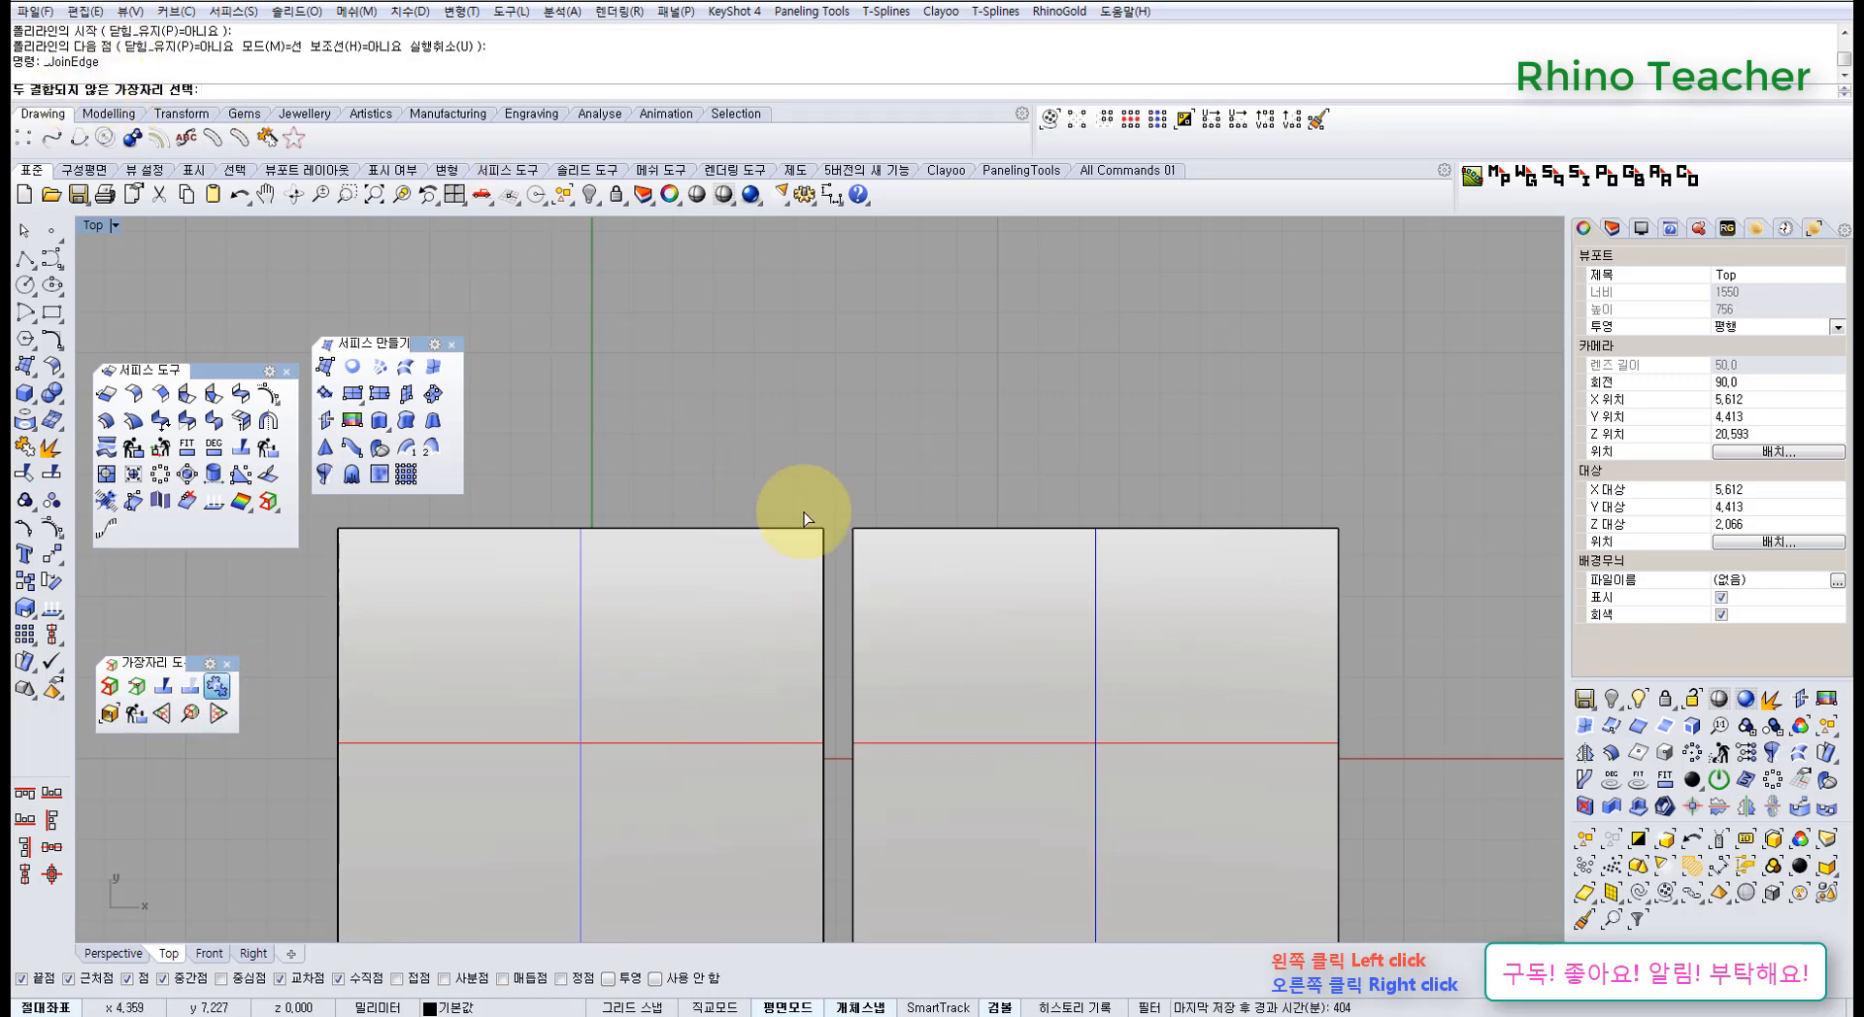
left_click(822, 550)
left_click(850, 560)
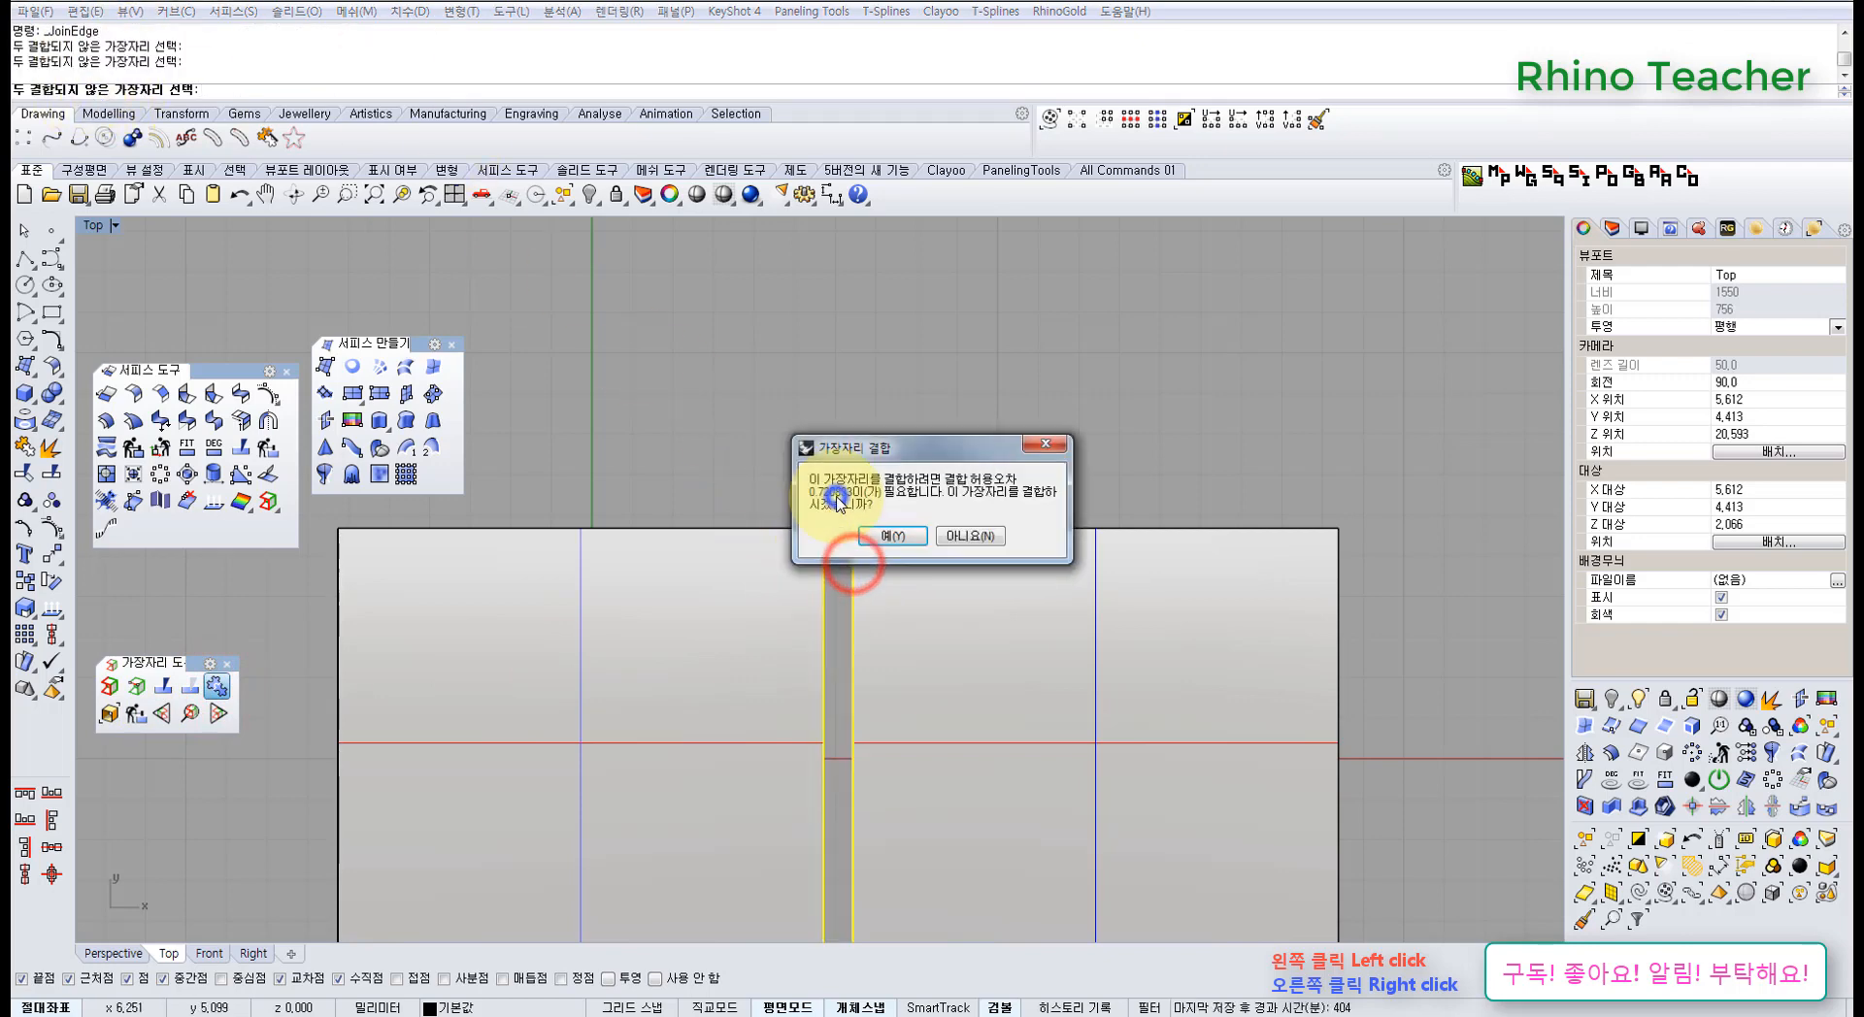
left_click(891, 536)
- Examine the joined seam between the two surfaces up close and check how the polysurface selects
scroll(851, 544, "up", 5)
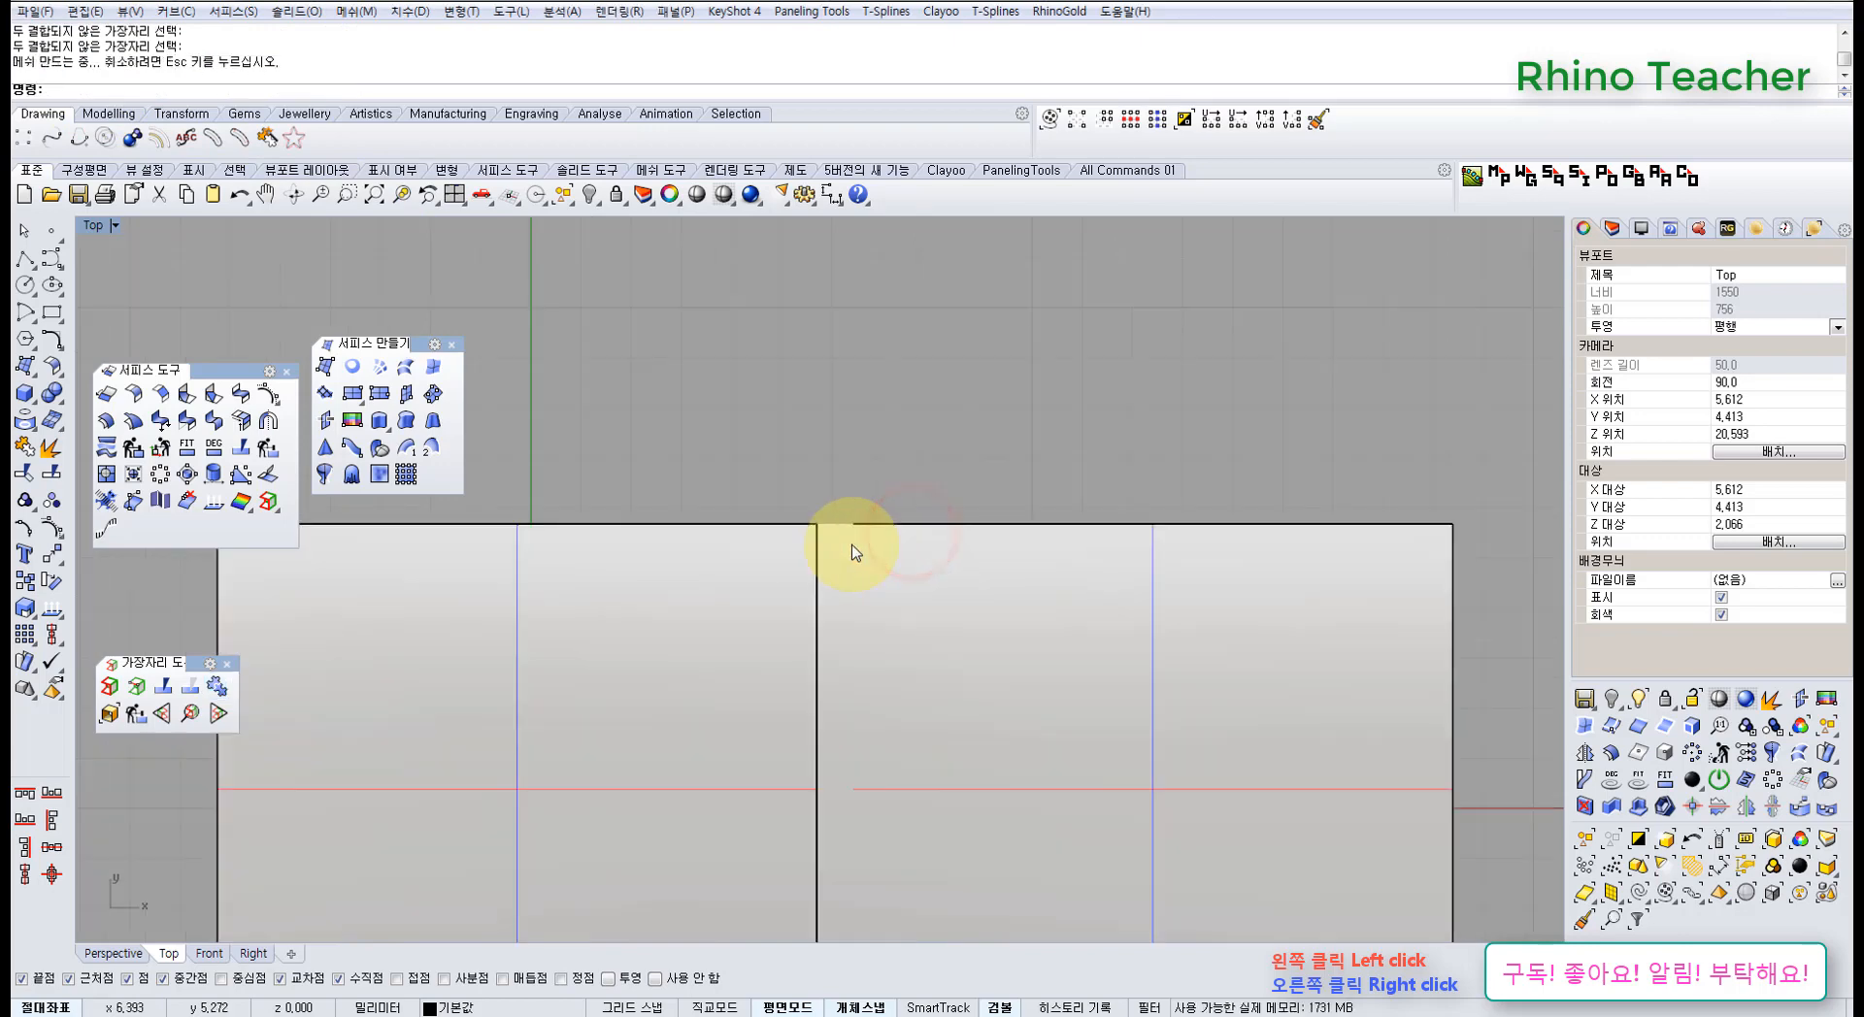
scroll(844, 533, "down", 5)
scroll(799, 470, "up", 13)
right_click_drag(890, 534, 828, 457)
left_click(829, 492)
left_click(860, 444)
scroll(835, 492, "down", 6)
scroll(820, 569, "down", 11)
scroll(841, 488, "down", 10)
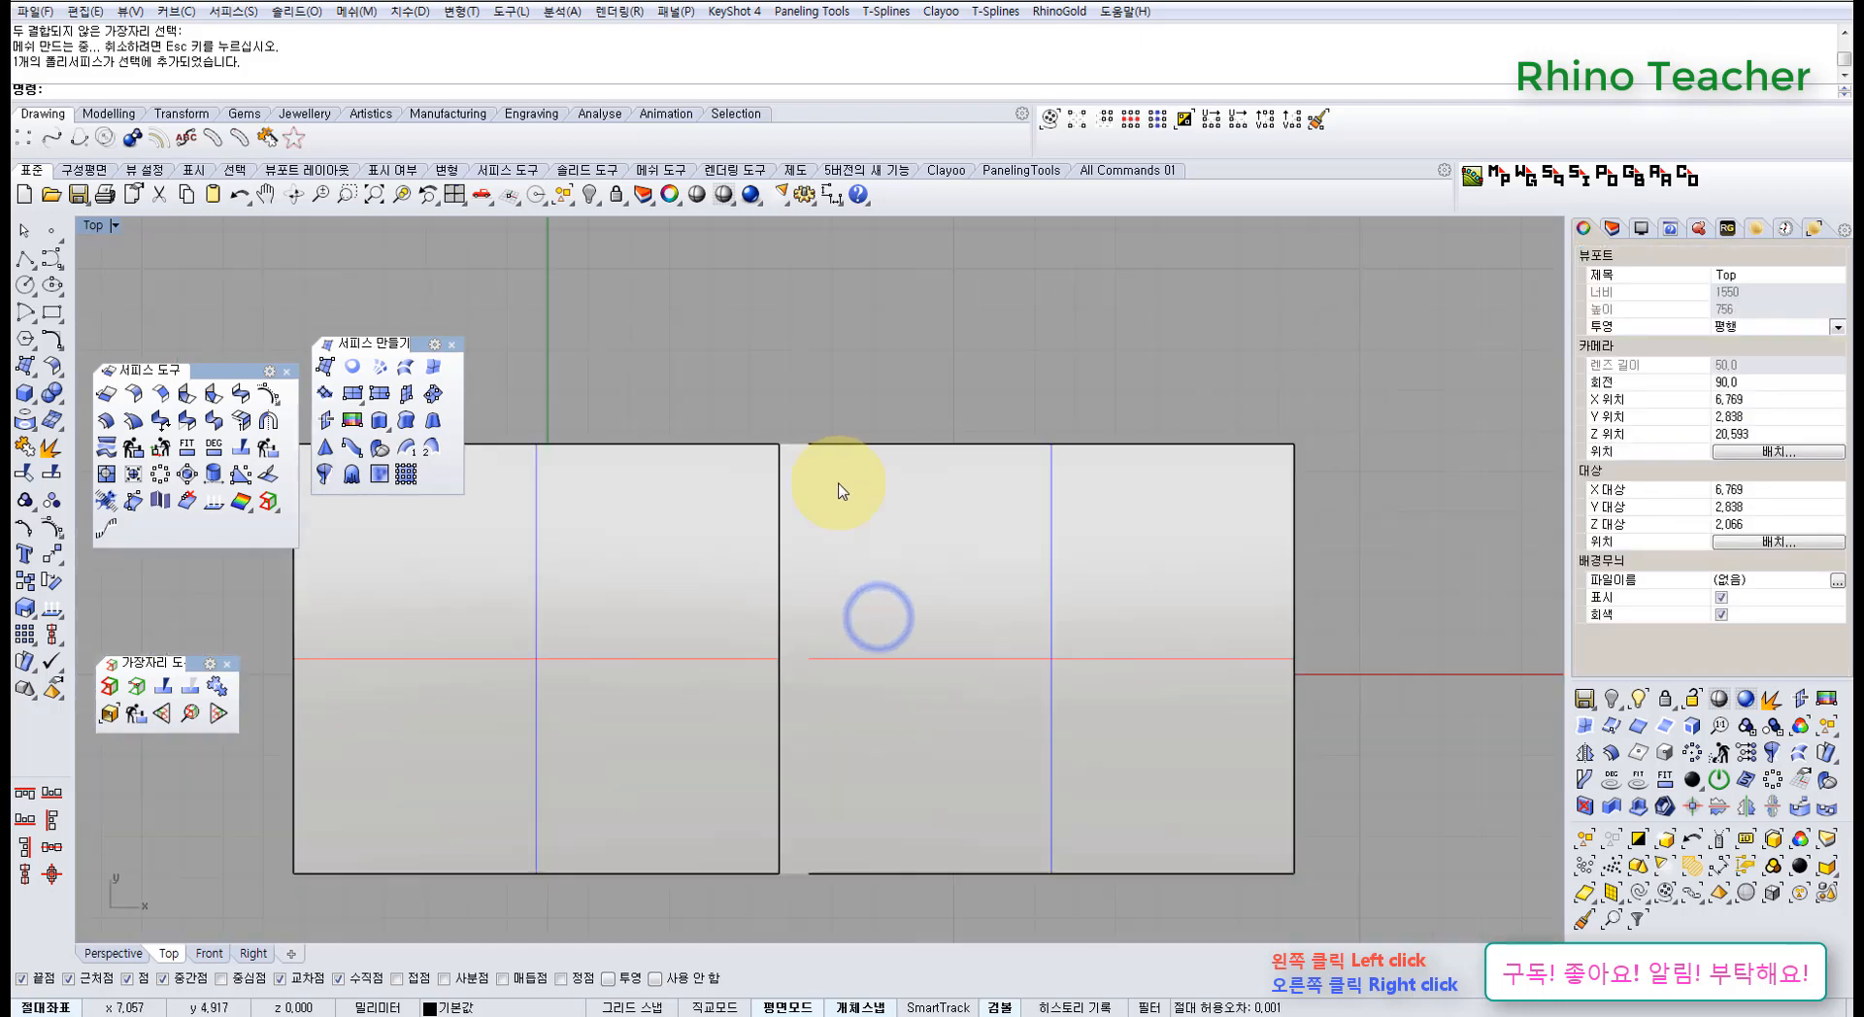
right_click_drag(912, 536, 825, 532)
- Try to show the joined polysurface's control points, and explode it into separate surfaces
left_click(902, 624)
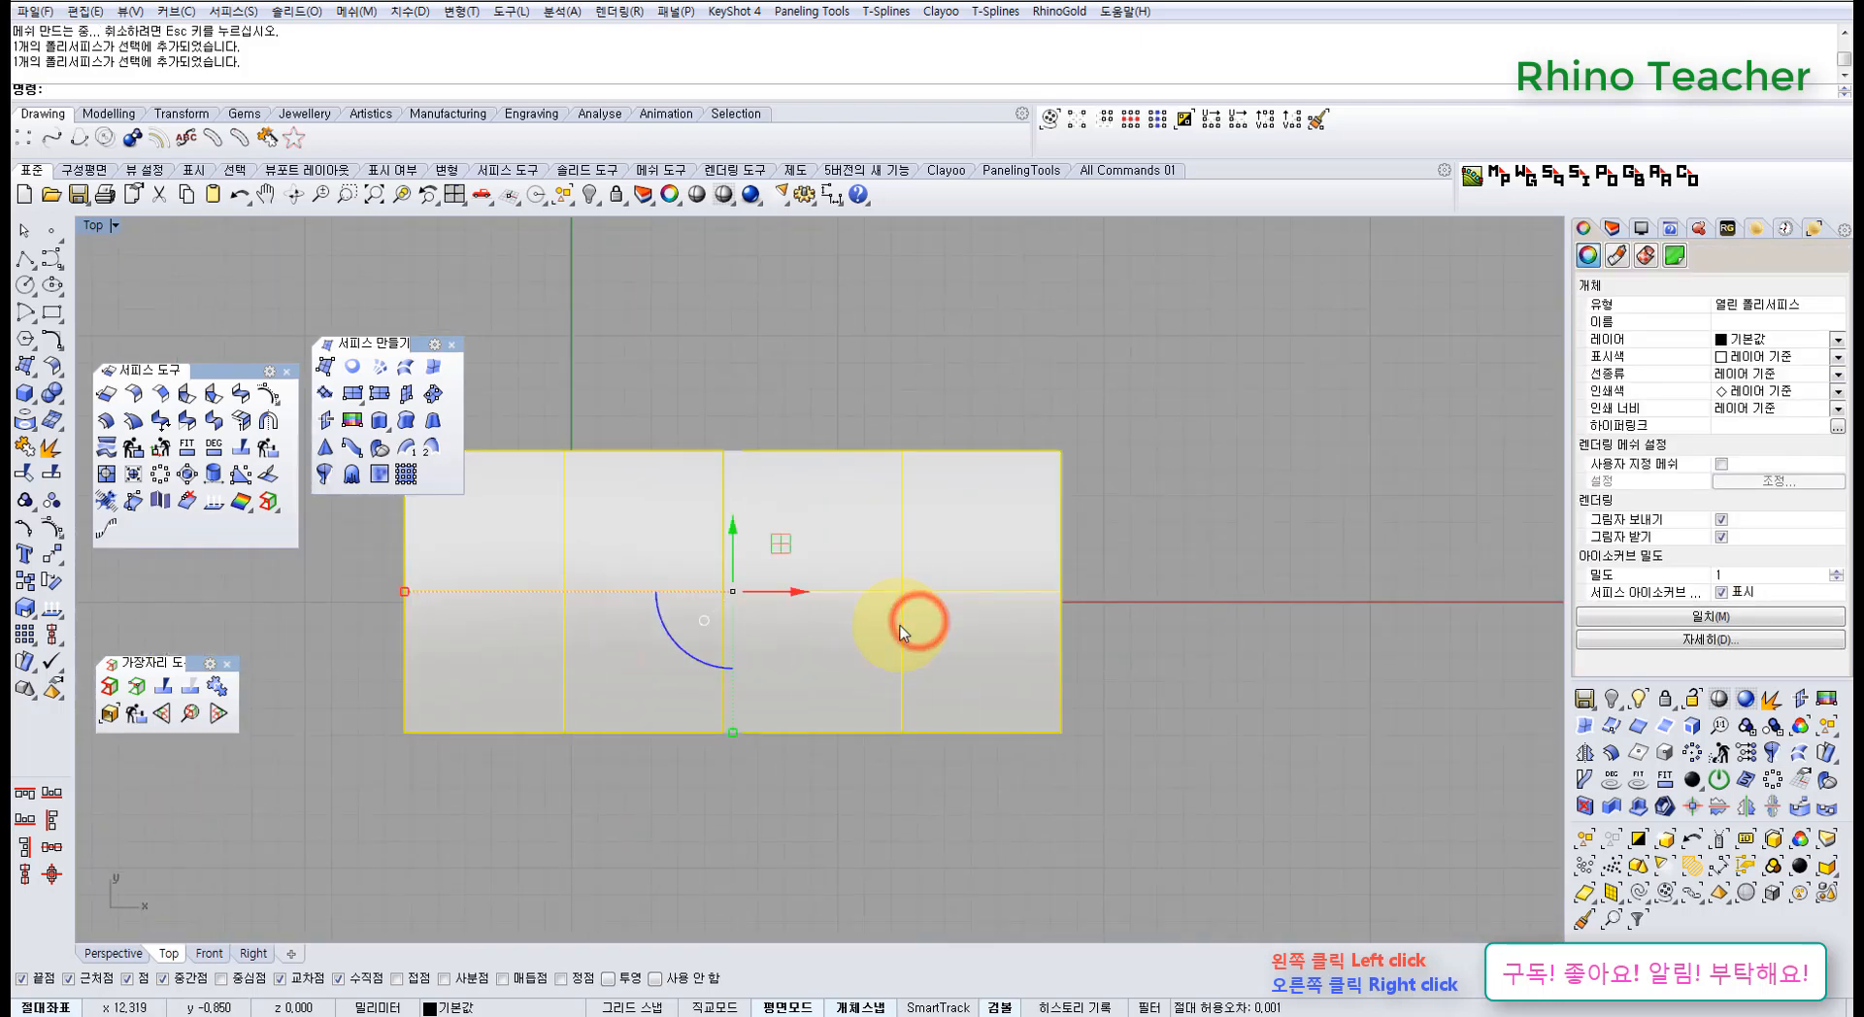
key("F10")
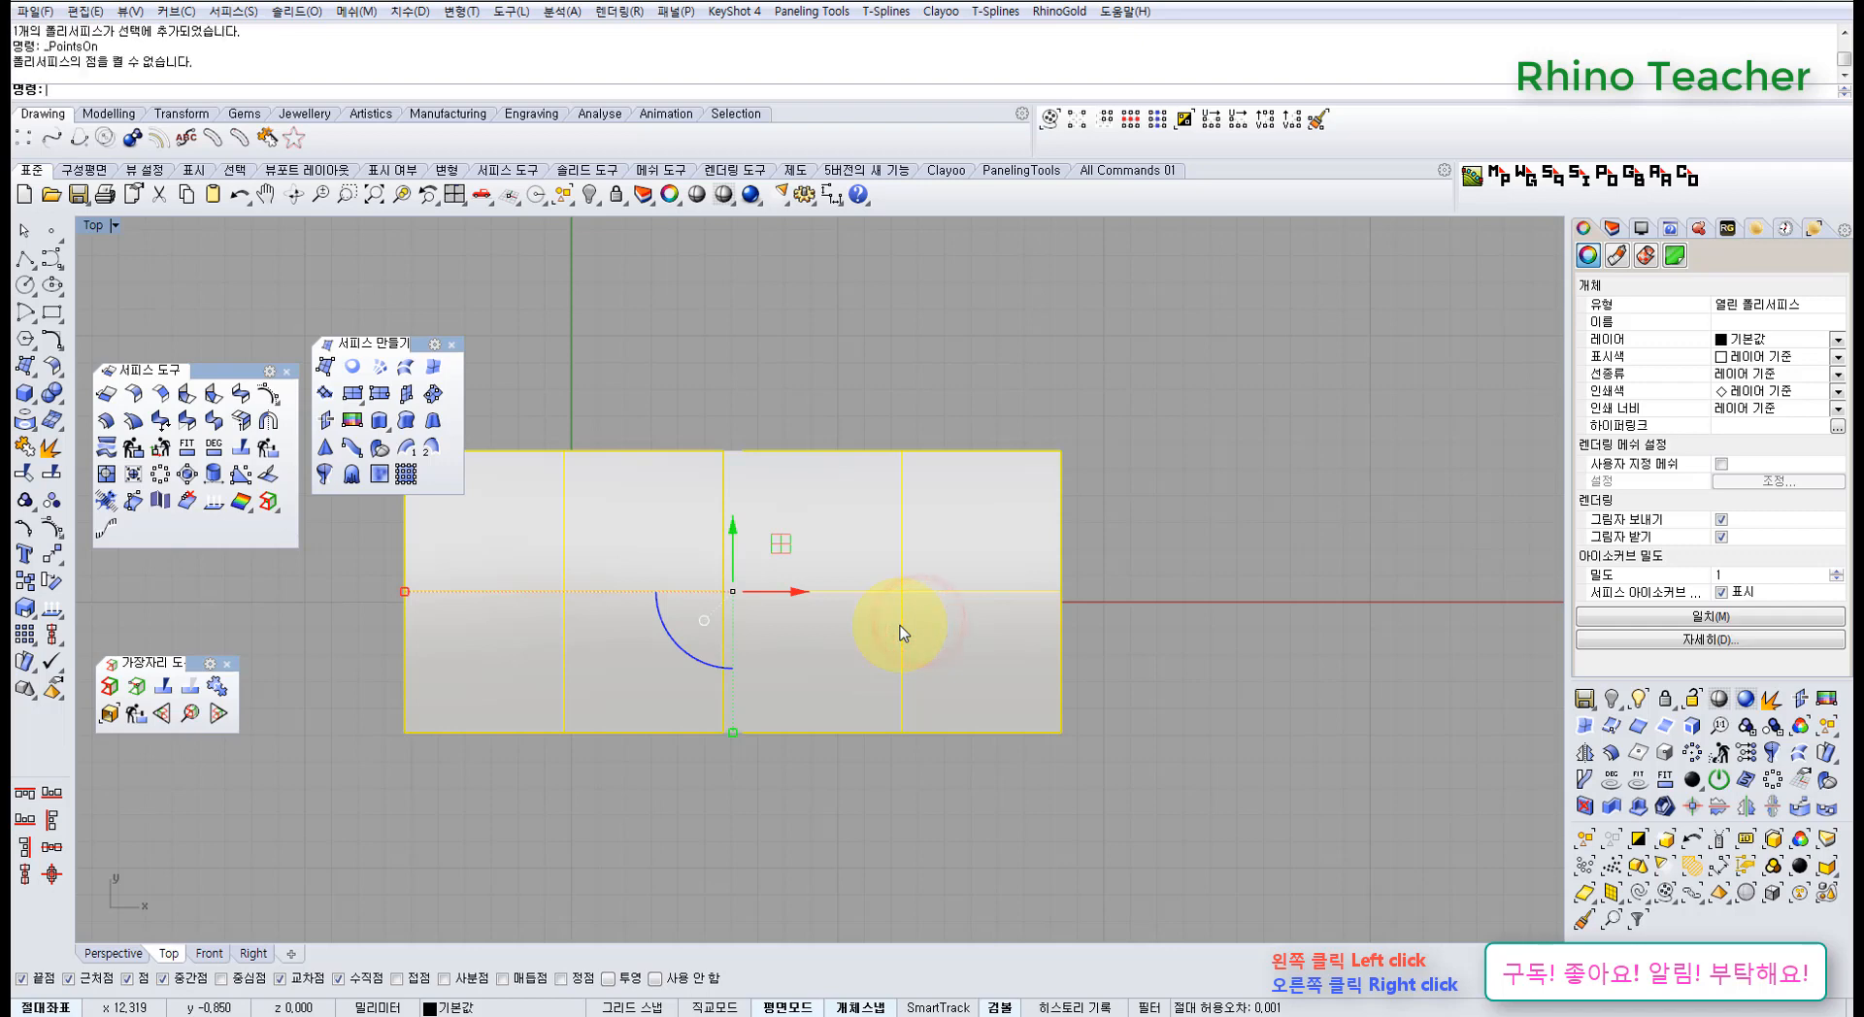
left_click(54, 450)
left_click(719, 349)
- Try moving the exploded right-hand surface away to inspect its edge, and undo the move
left_click_drag(832, 533, 1040, 548)
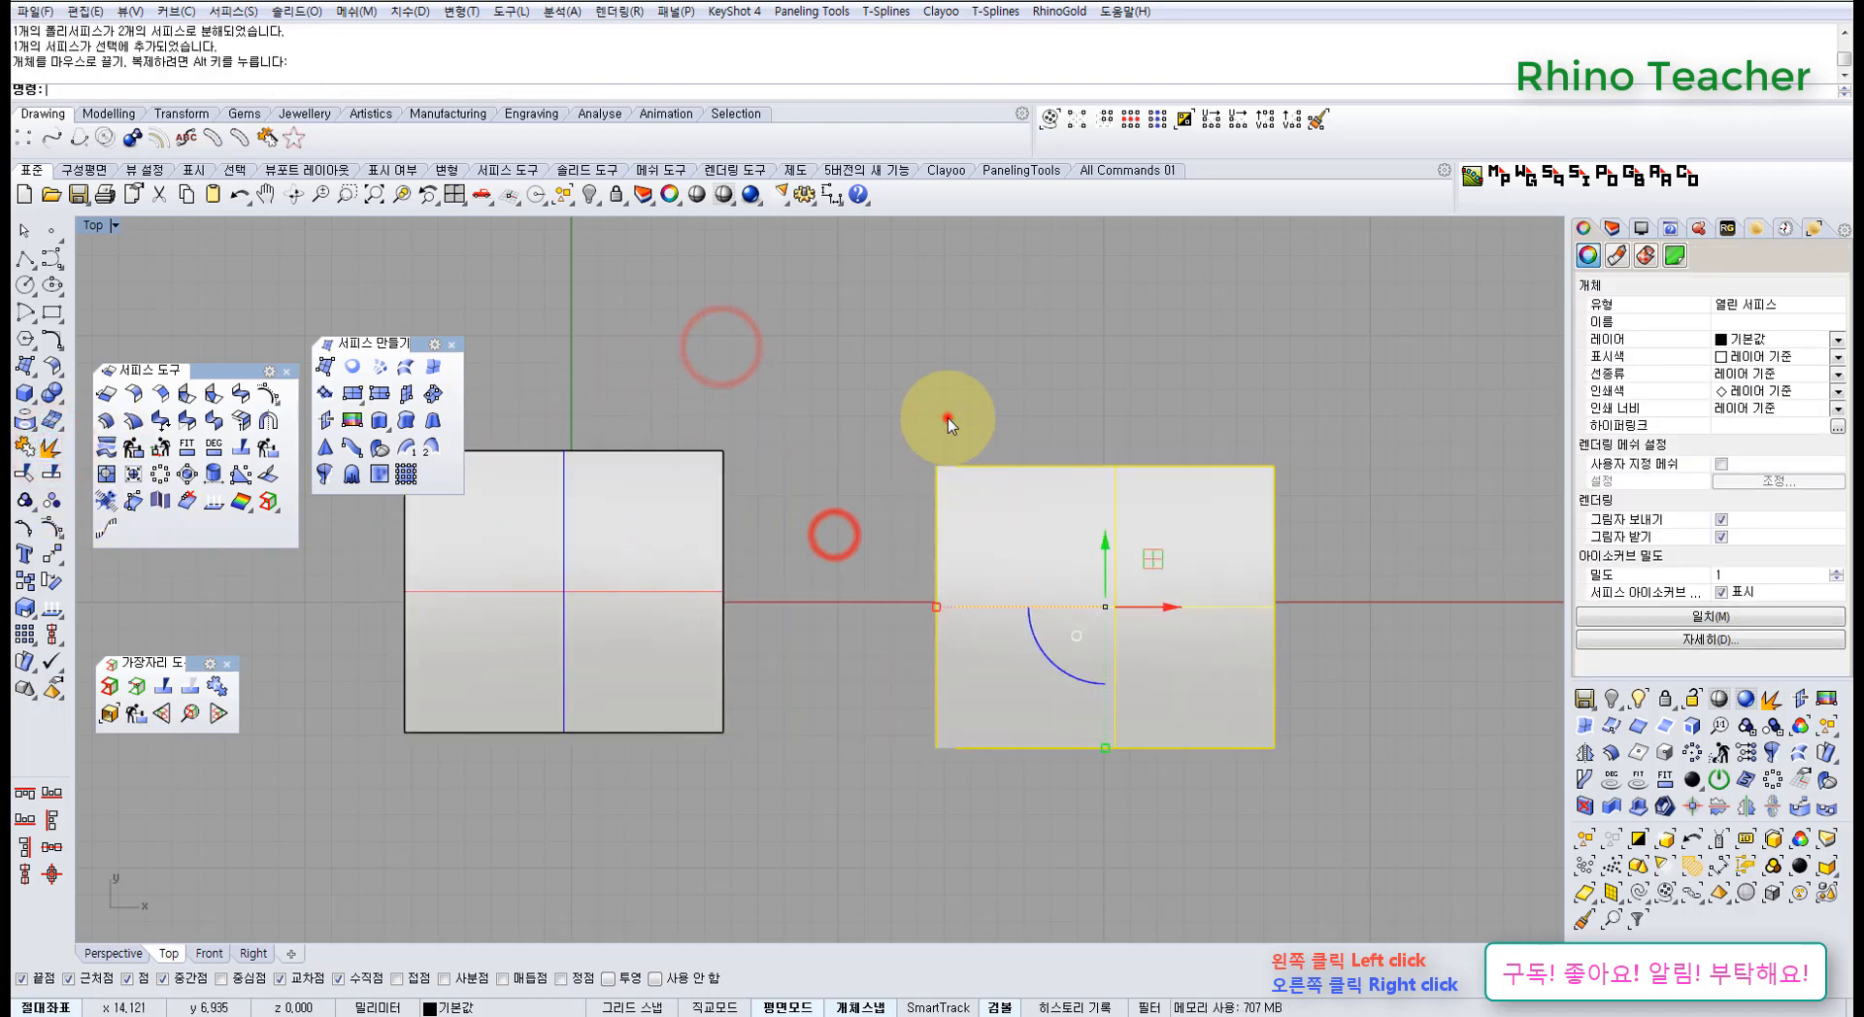
left_click(947, 417)
scroll(955, 470, "up", 4)
scroll(936, 490, "down", 4)
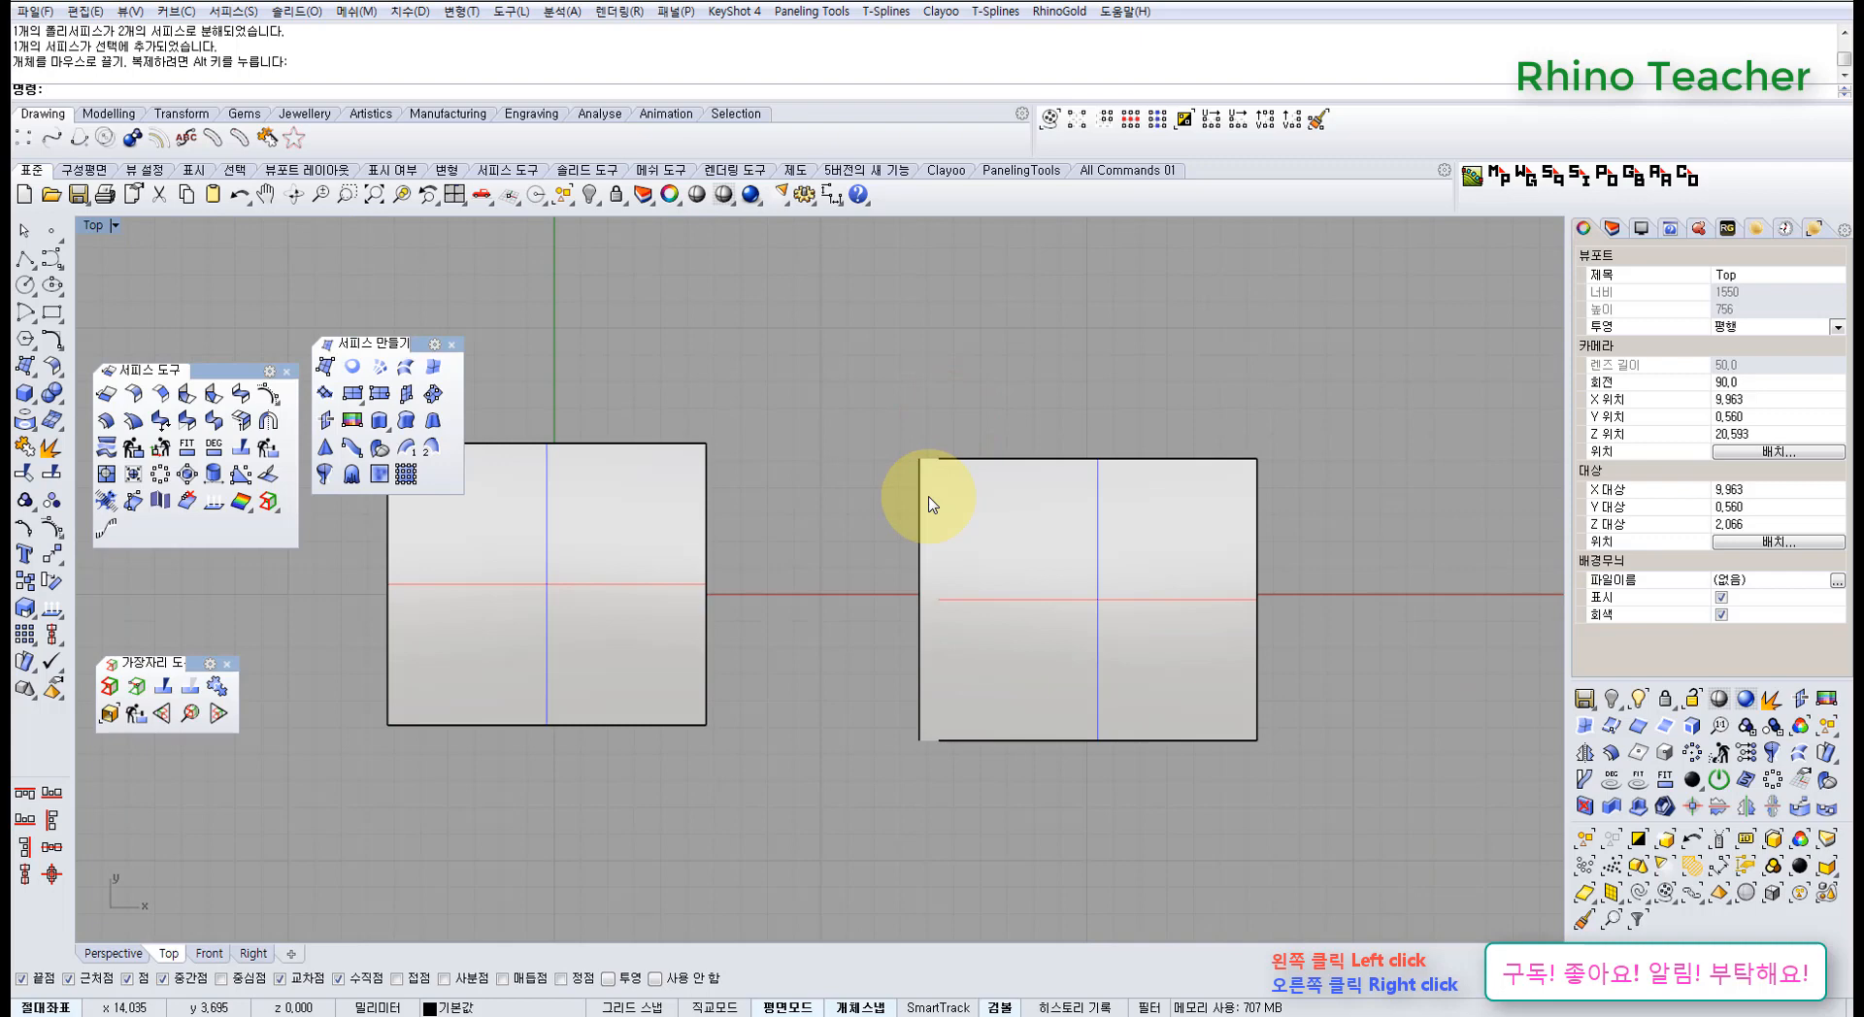
key("ctrl+z")
- Rebuild the right-hand surface in the Perspective view with 4 points and degree 3 in both U and V
key("ctrl+F4")
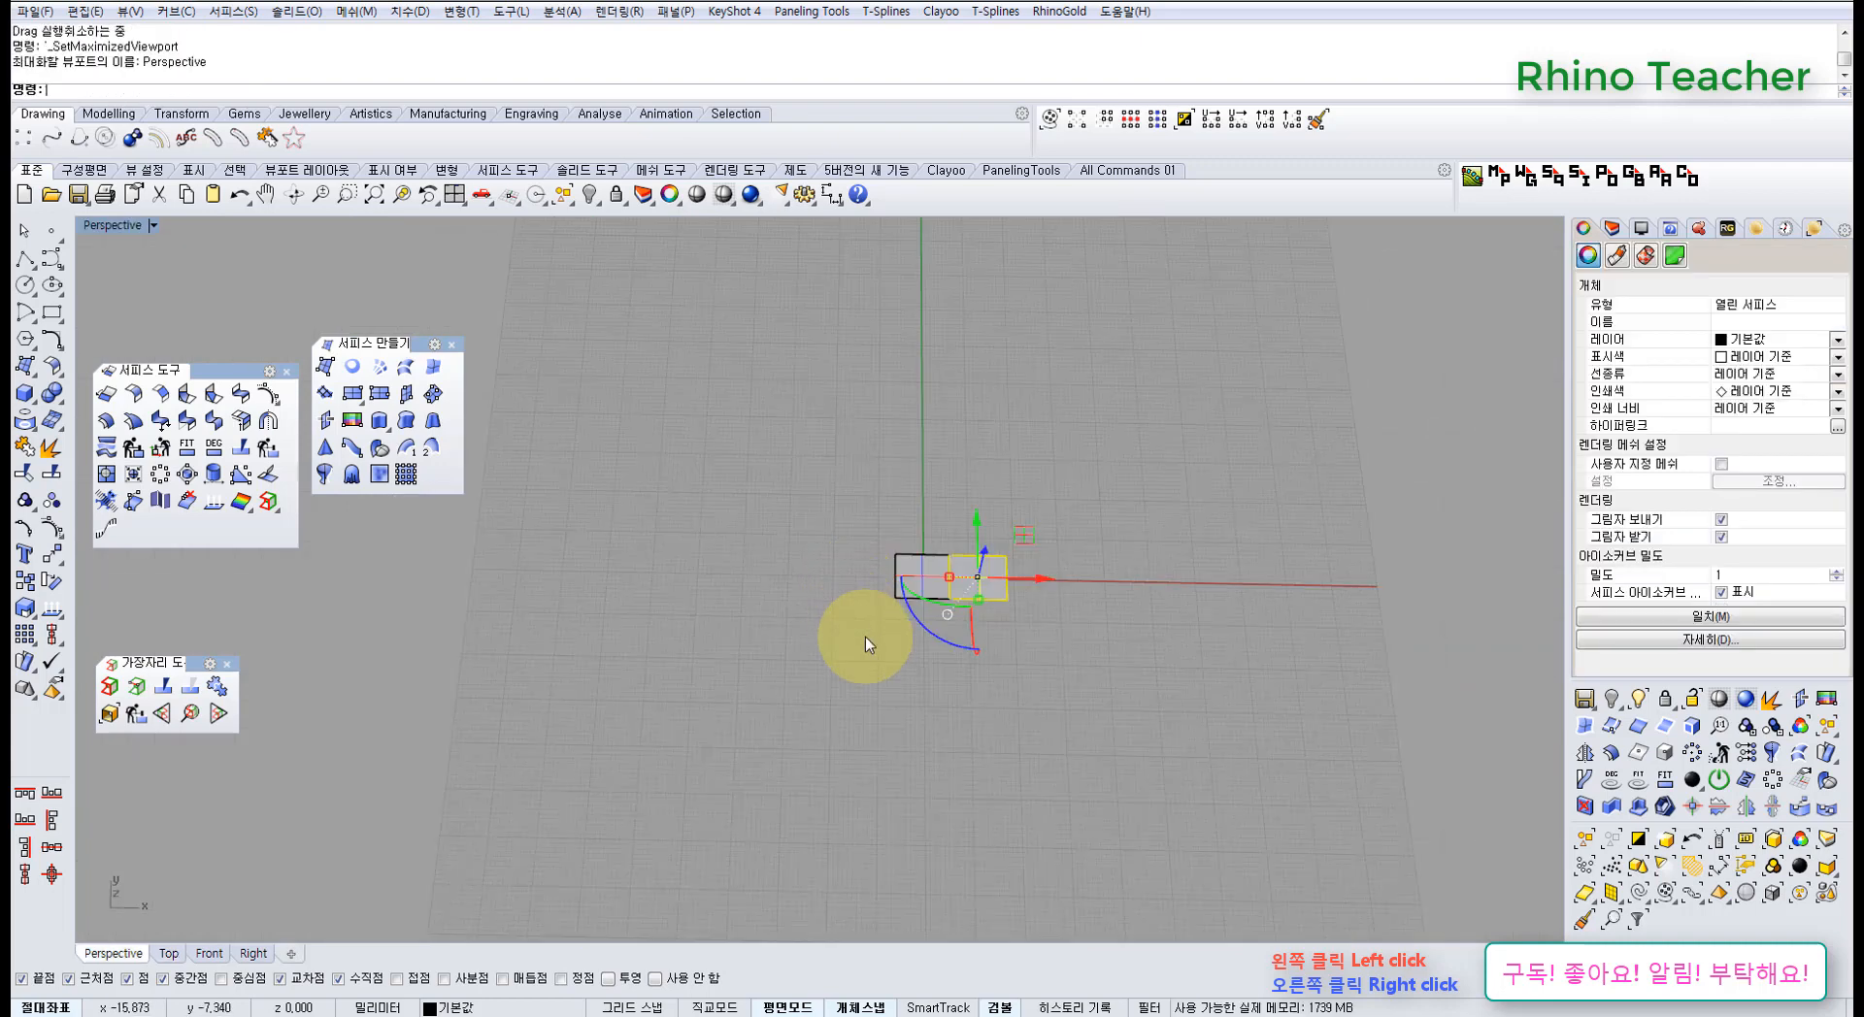
right_click_drag(870, 655, 841, 574)
type("zs")
key("Return")
scroll(878, 624, "down", 5)
right_click_drag(890, 656, 550, 586)
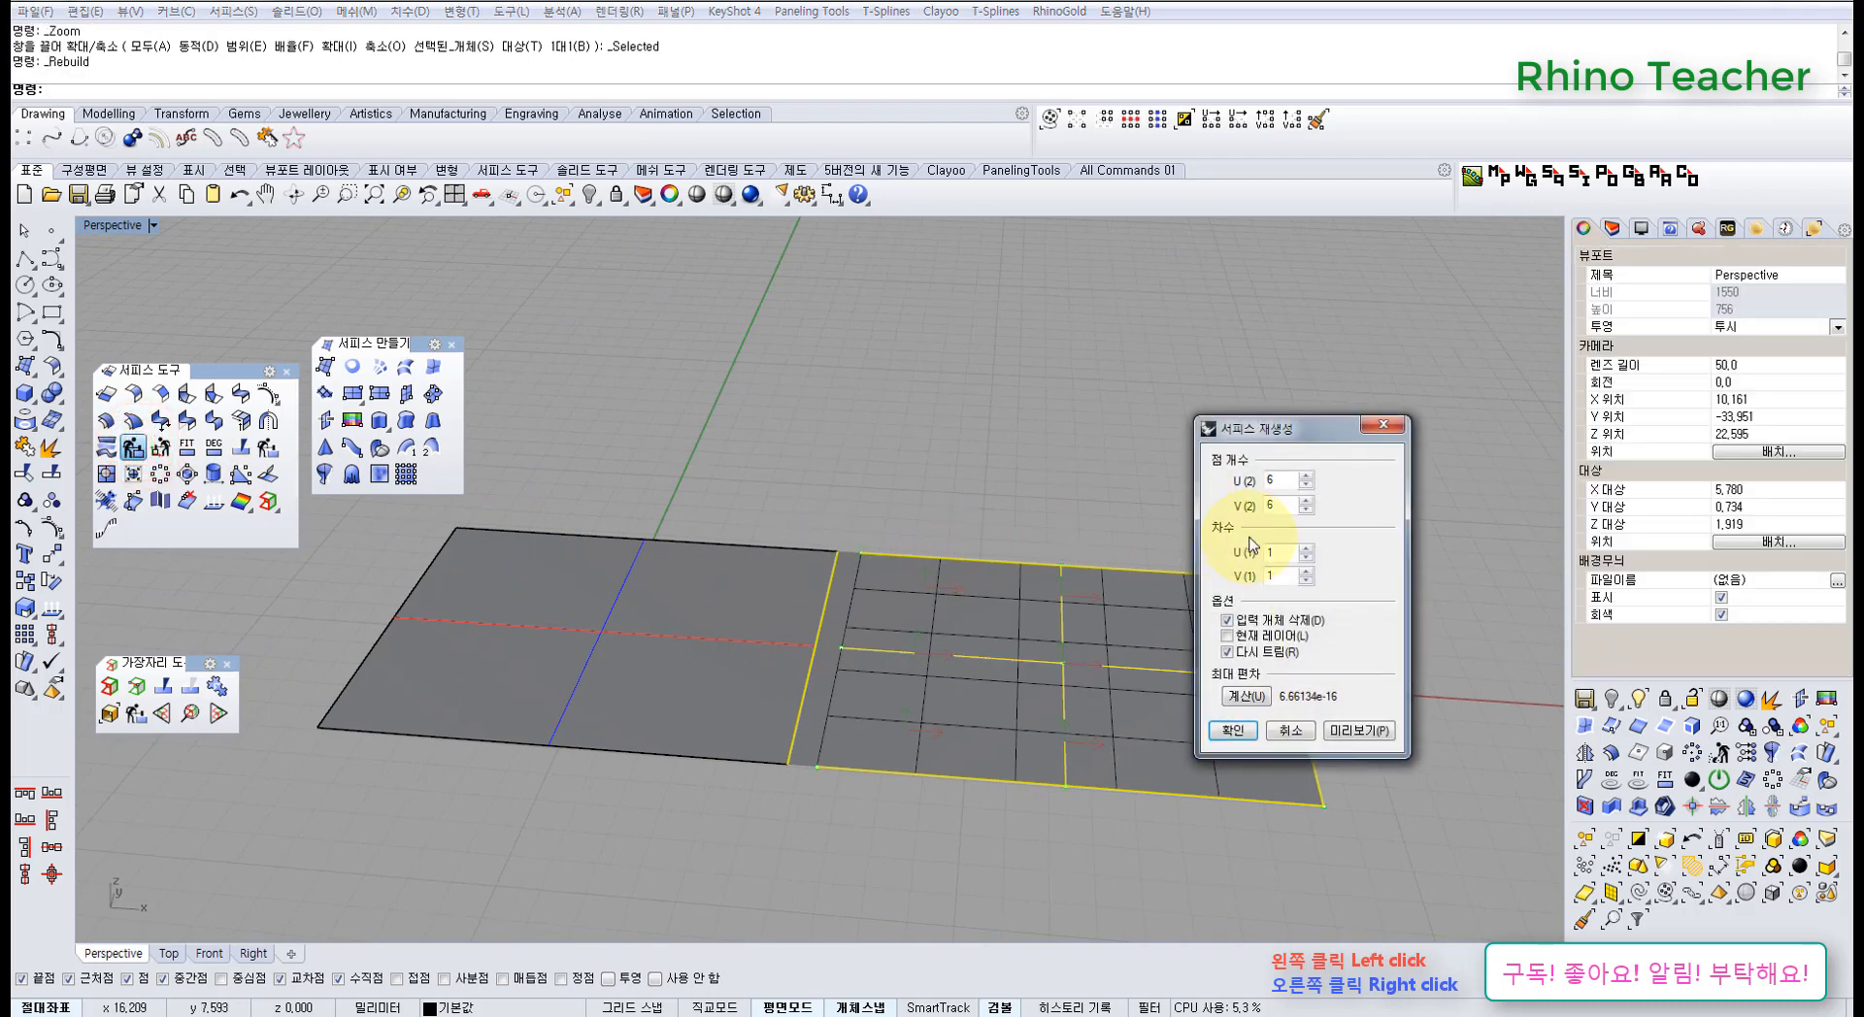
left_click_drag(1269, 478, 1045, 496)
type("4")
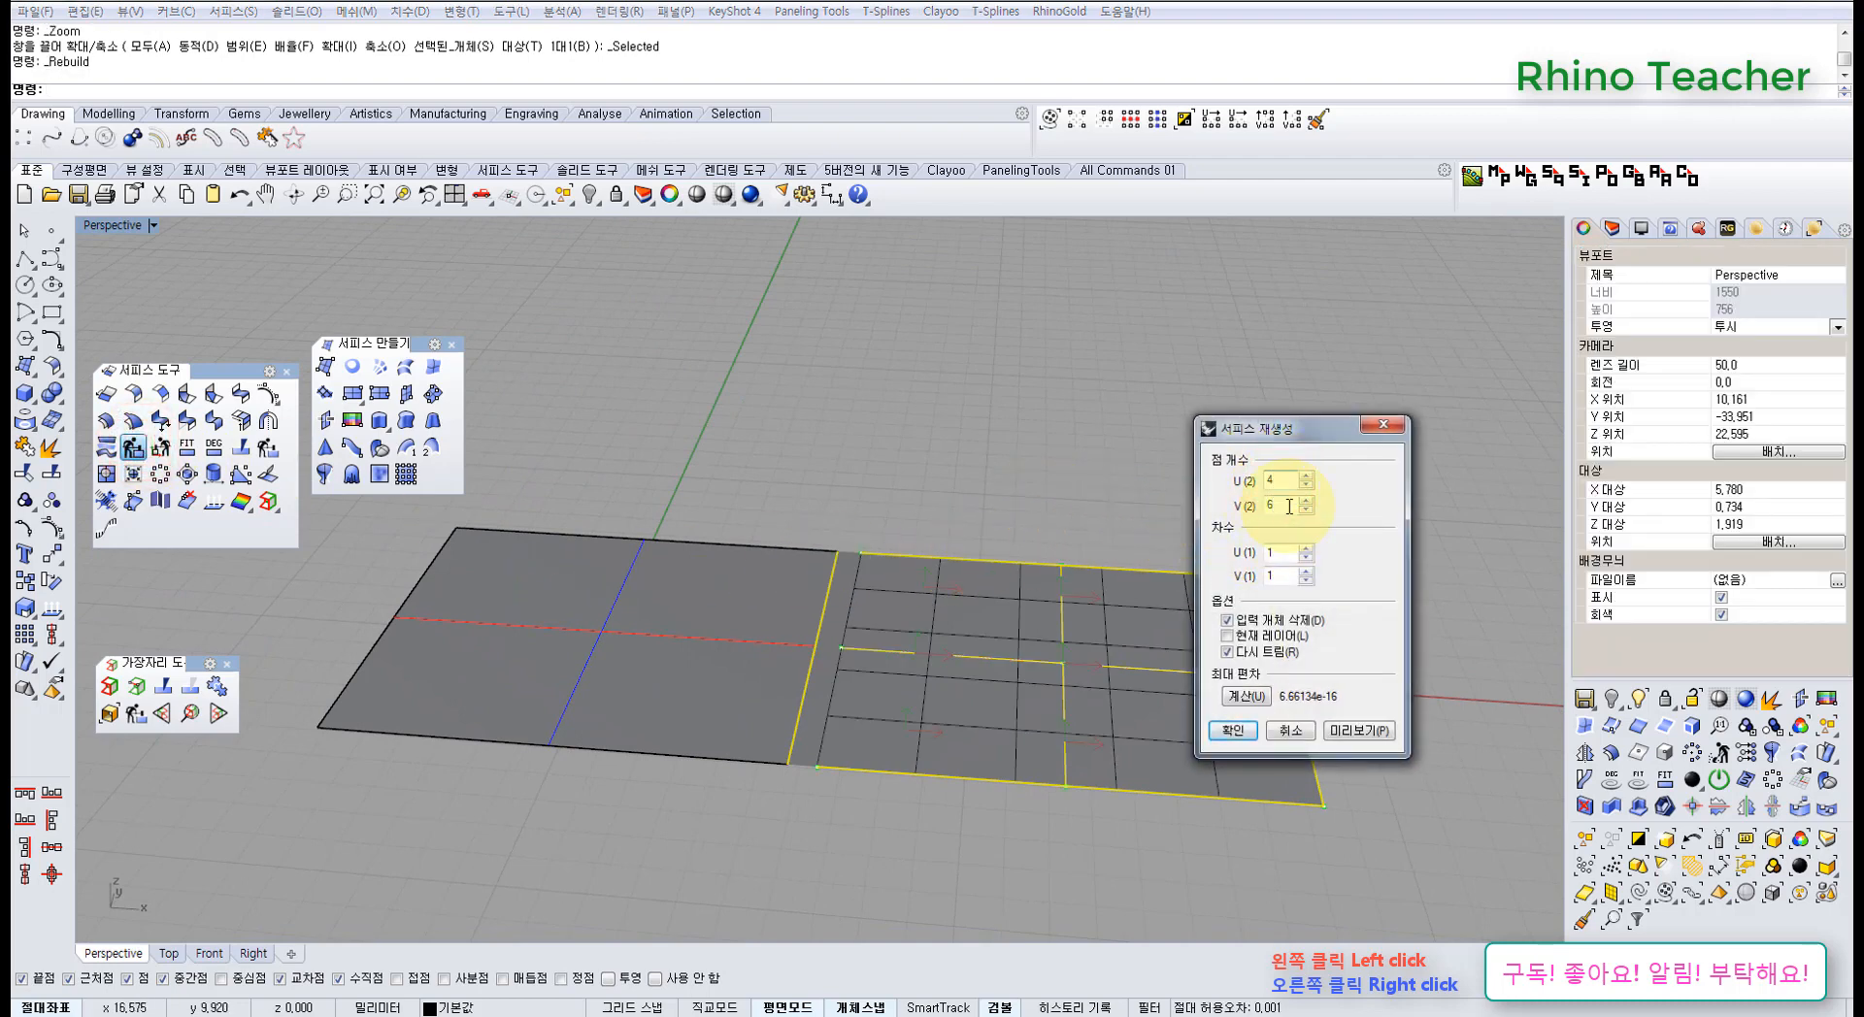
left_click_drag(1287, 506, 1200, 509)
type("4")
double_click(1283, 552)
type("3")
double_click(1284, 576)
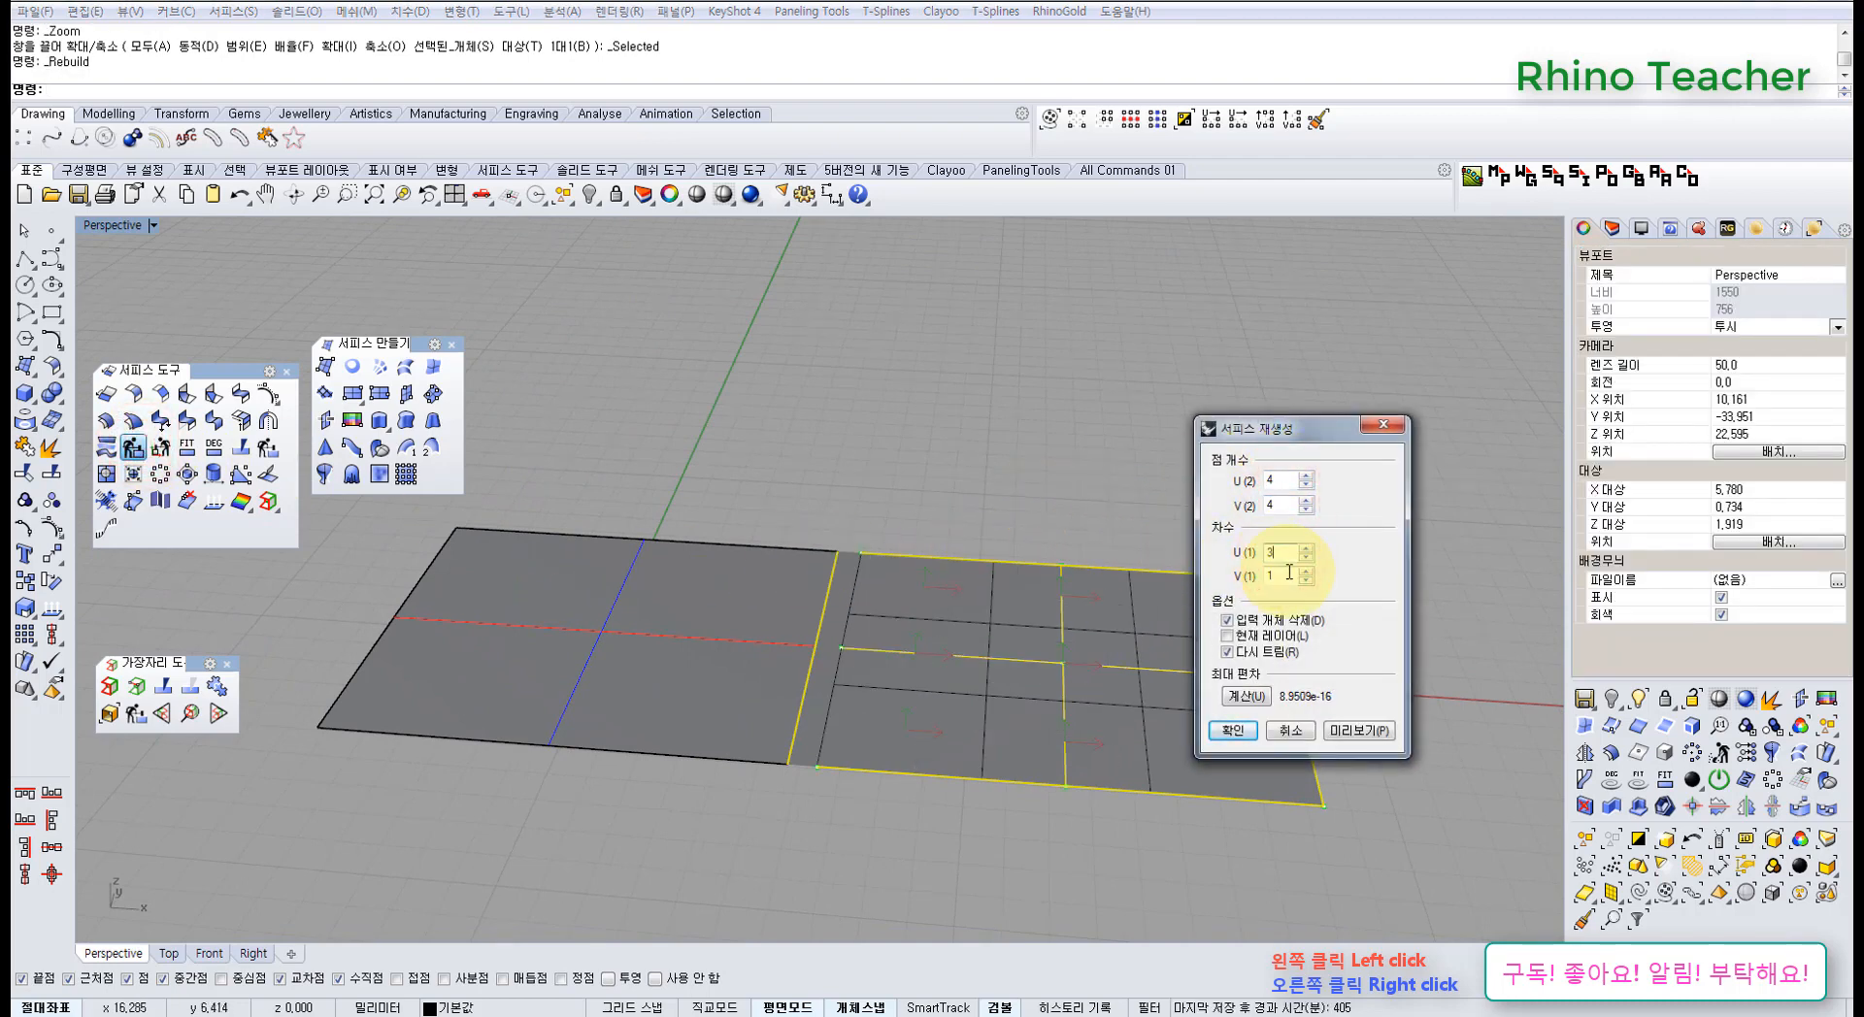
type("3")
left_click(1242, 728)
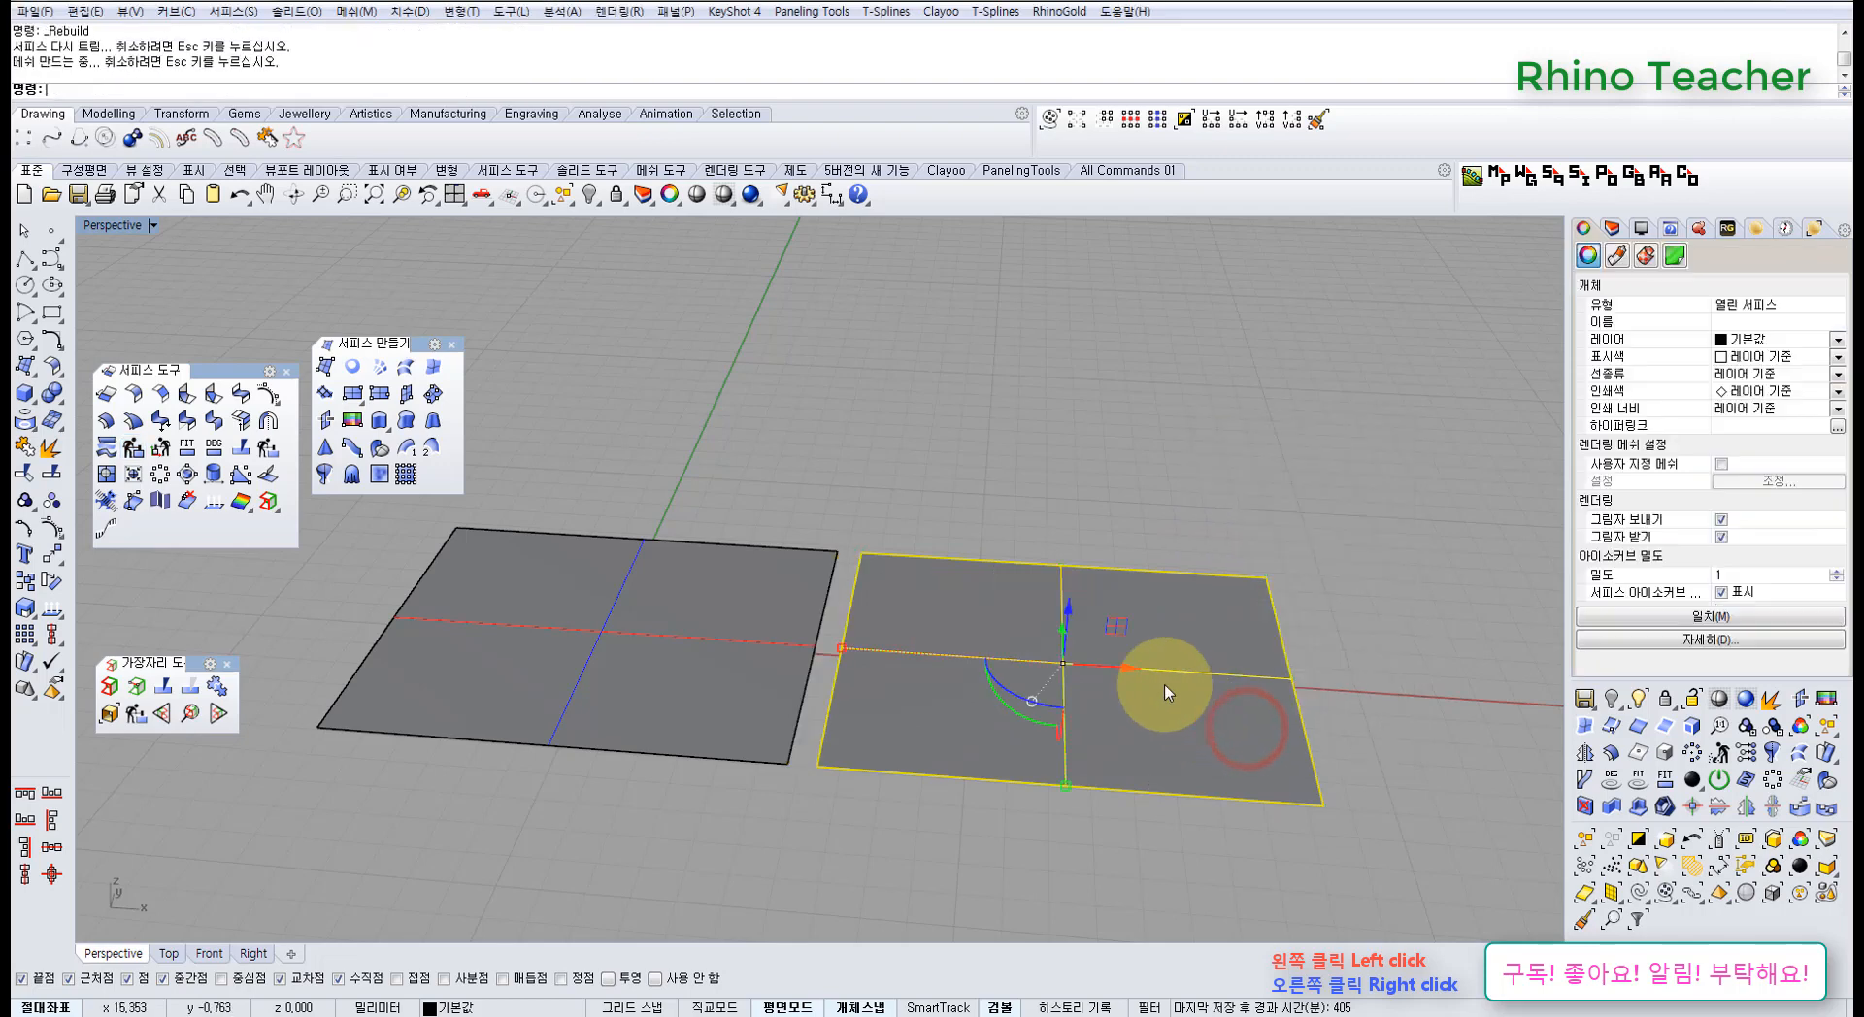
- Display the control points of the rebuilt right-hand surface to check its edge beside the gap
right_click_drag(1130, 675, 1058, 652, "shift")
right_click_drag(907, 566, 911, 646)
left_click(874, 454)
scroll(834, 513, "up", 6)
scroll(846, 520, "down", 3)
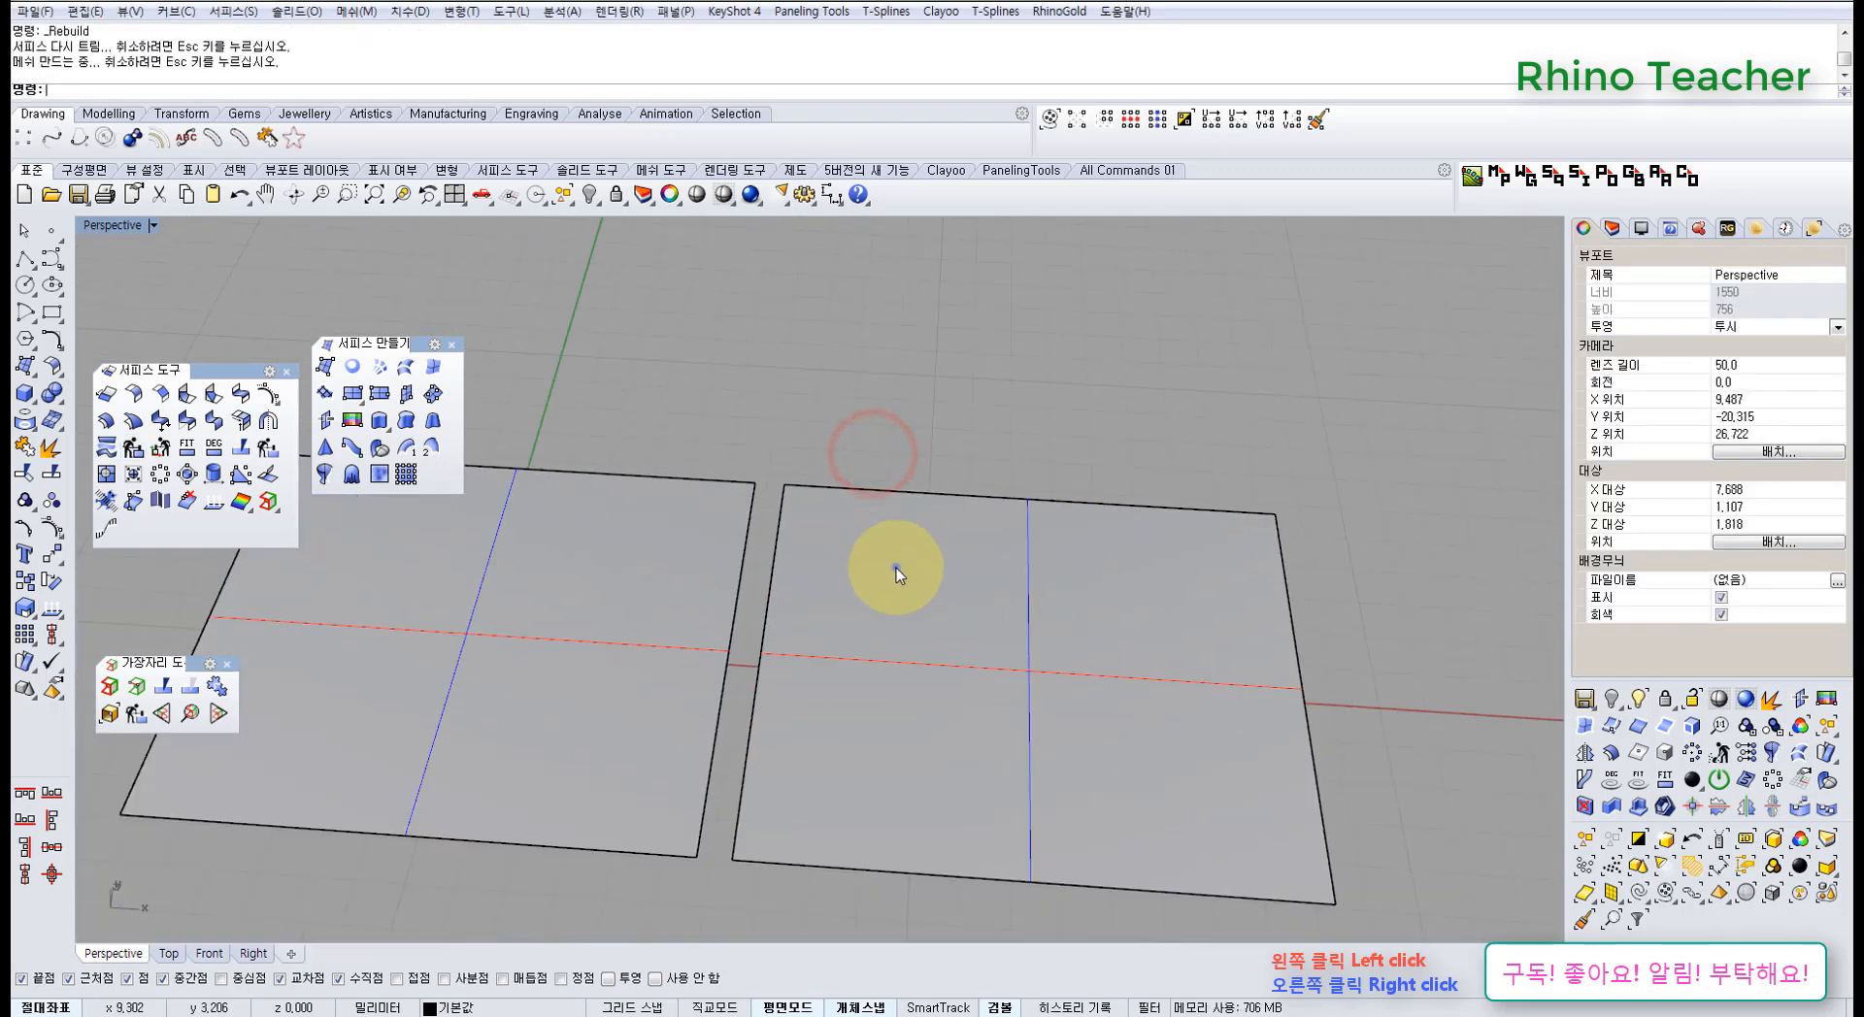
mouse_move(894, 568)
right_mouse_down()
mouse_move(869, 541)
mouse_move(894, 603)
right_mouse_up()
left_click(894, 603)
key("F10")
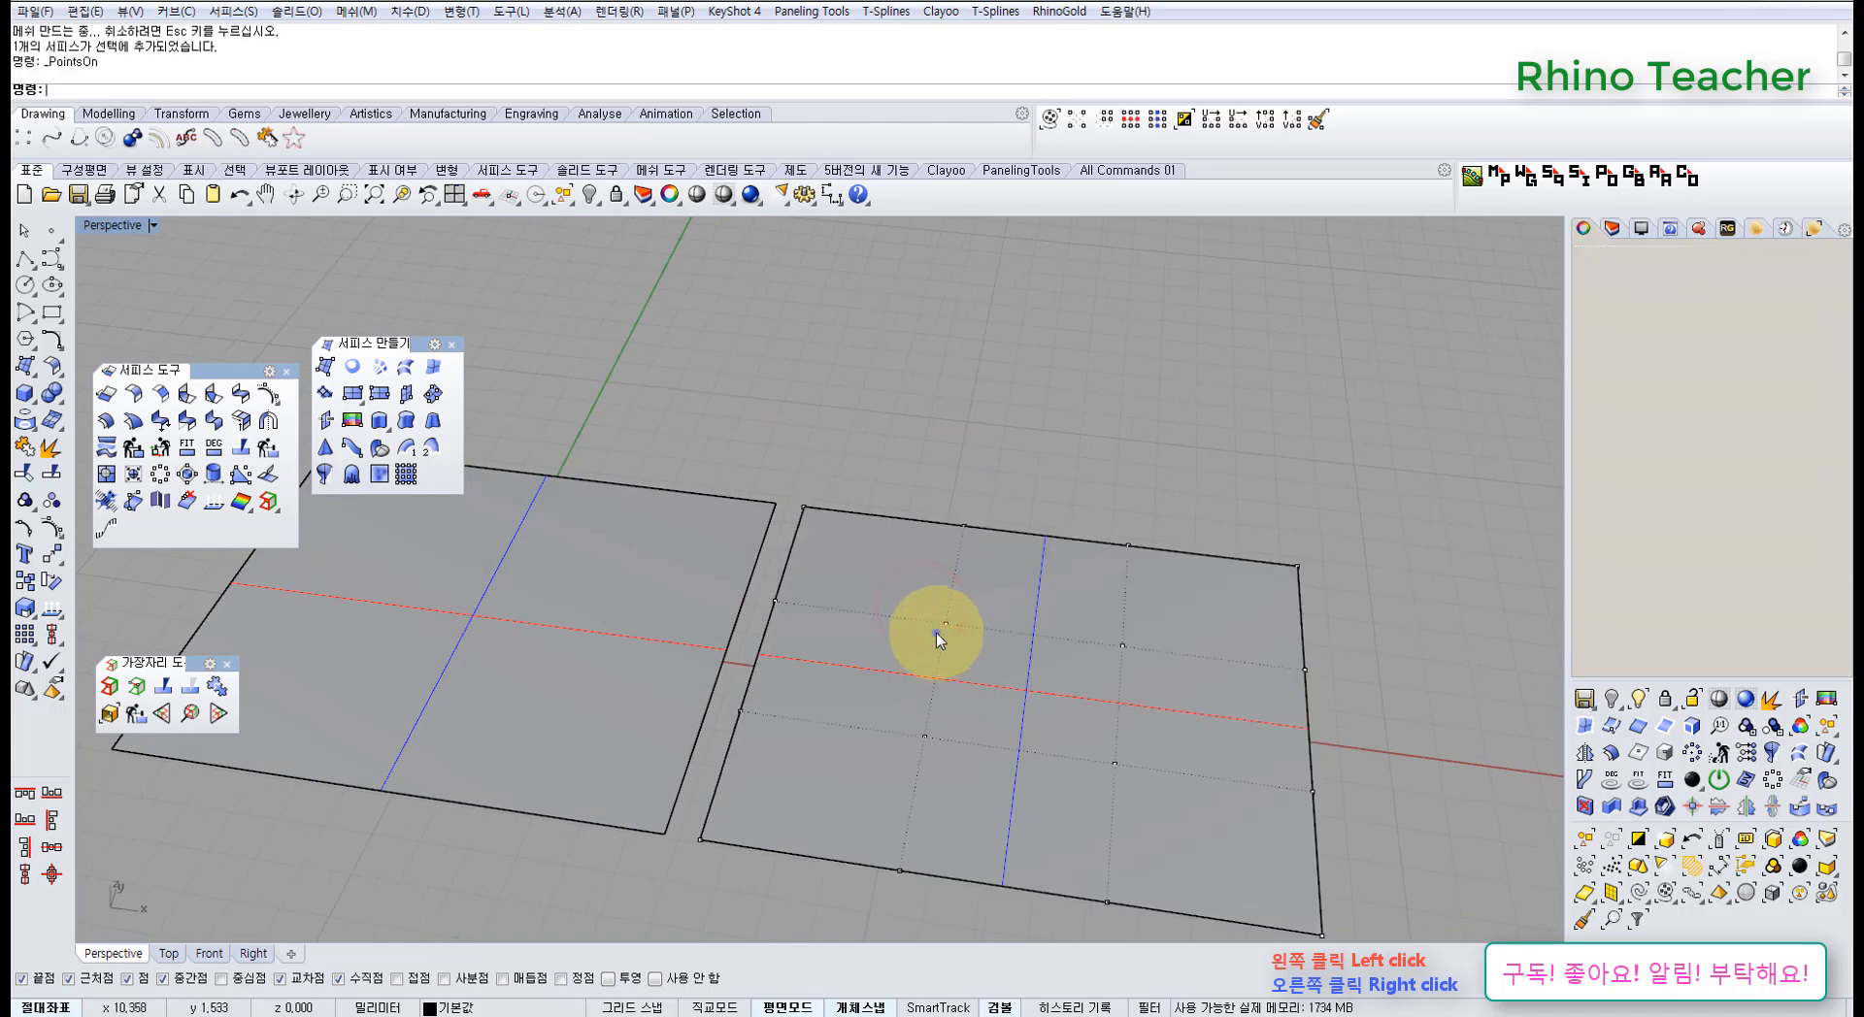
- Undo the rebuild of the right-hand surface and look at both surfaces together
key("ctrl+z")
left_click(925, 447)
right_click_drag(925, 469, 929, 580)
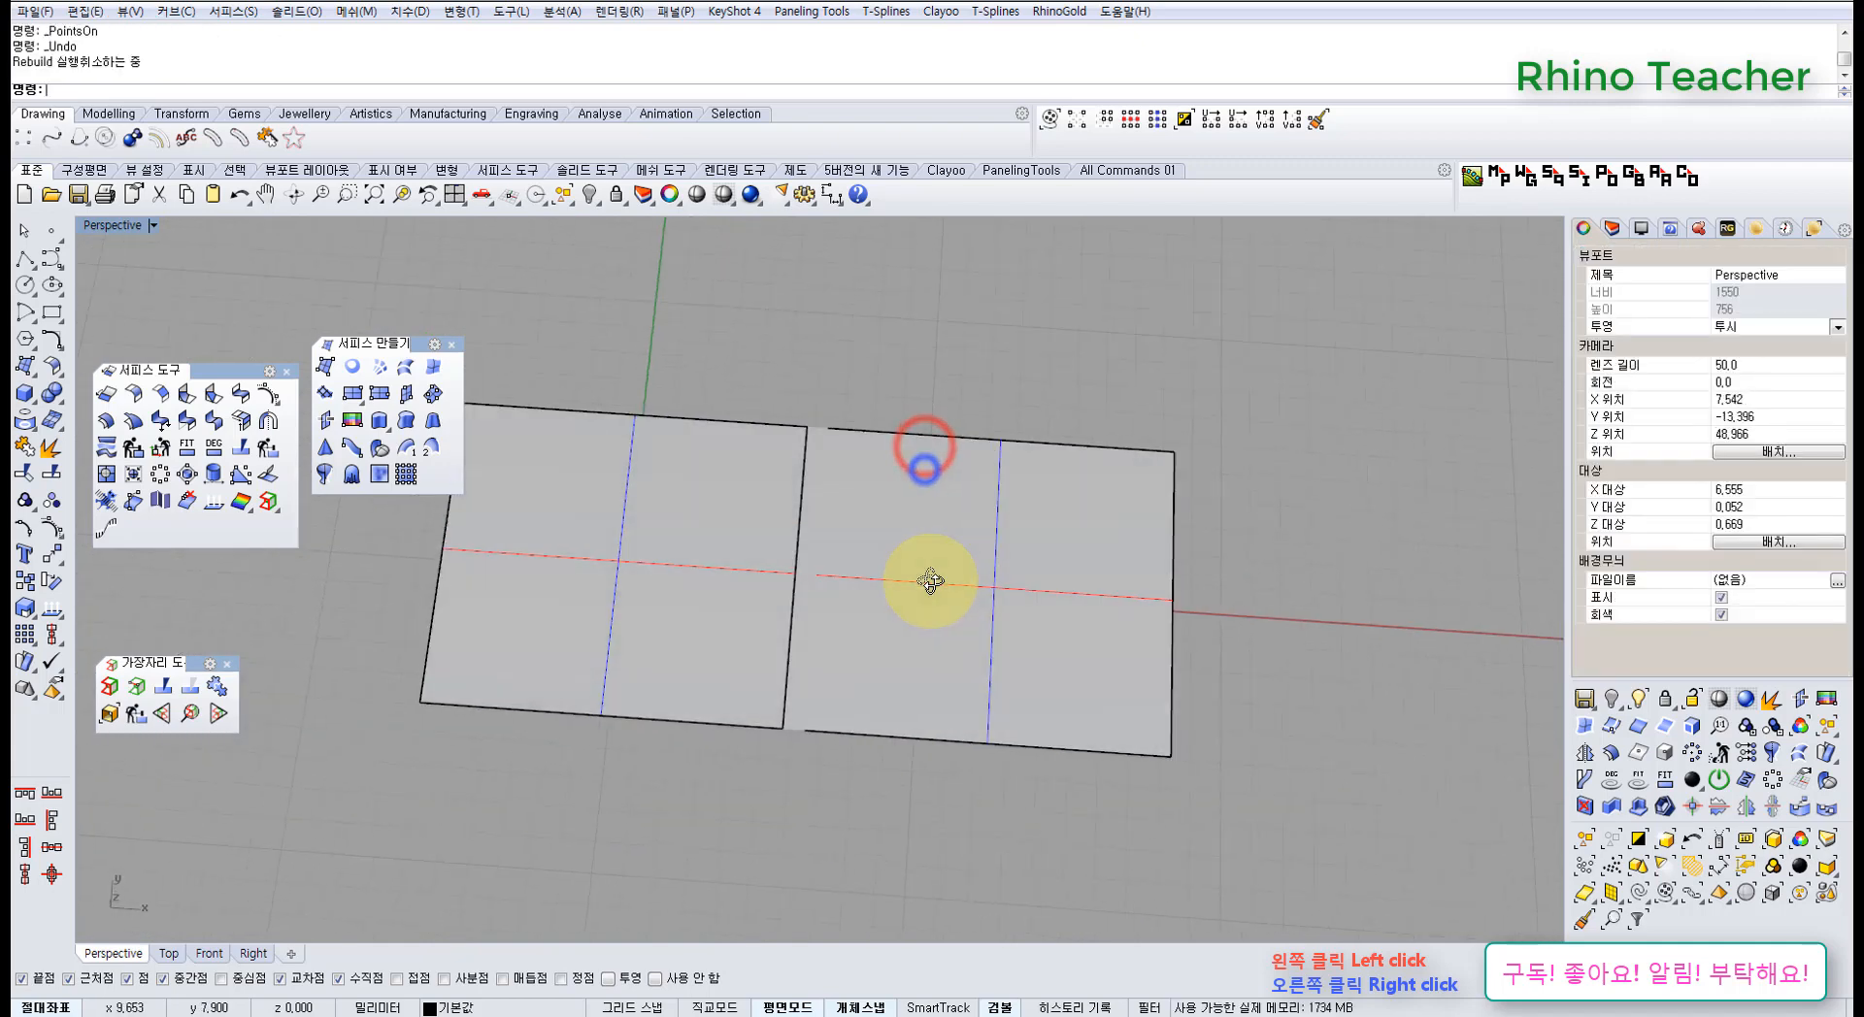
- Return to the Top view and undo the explode and the edge join of the two surfaces
key("ctrl+F1")
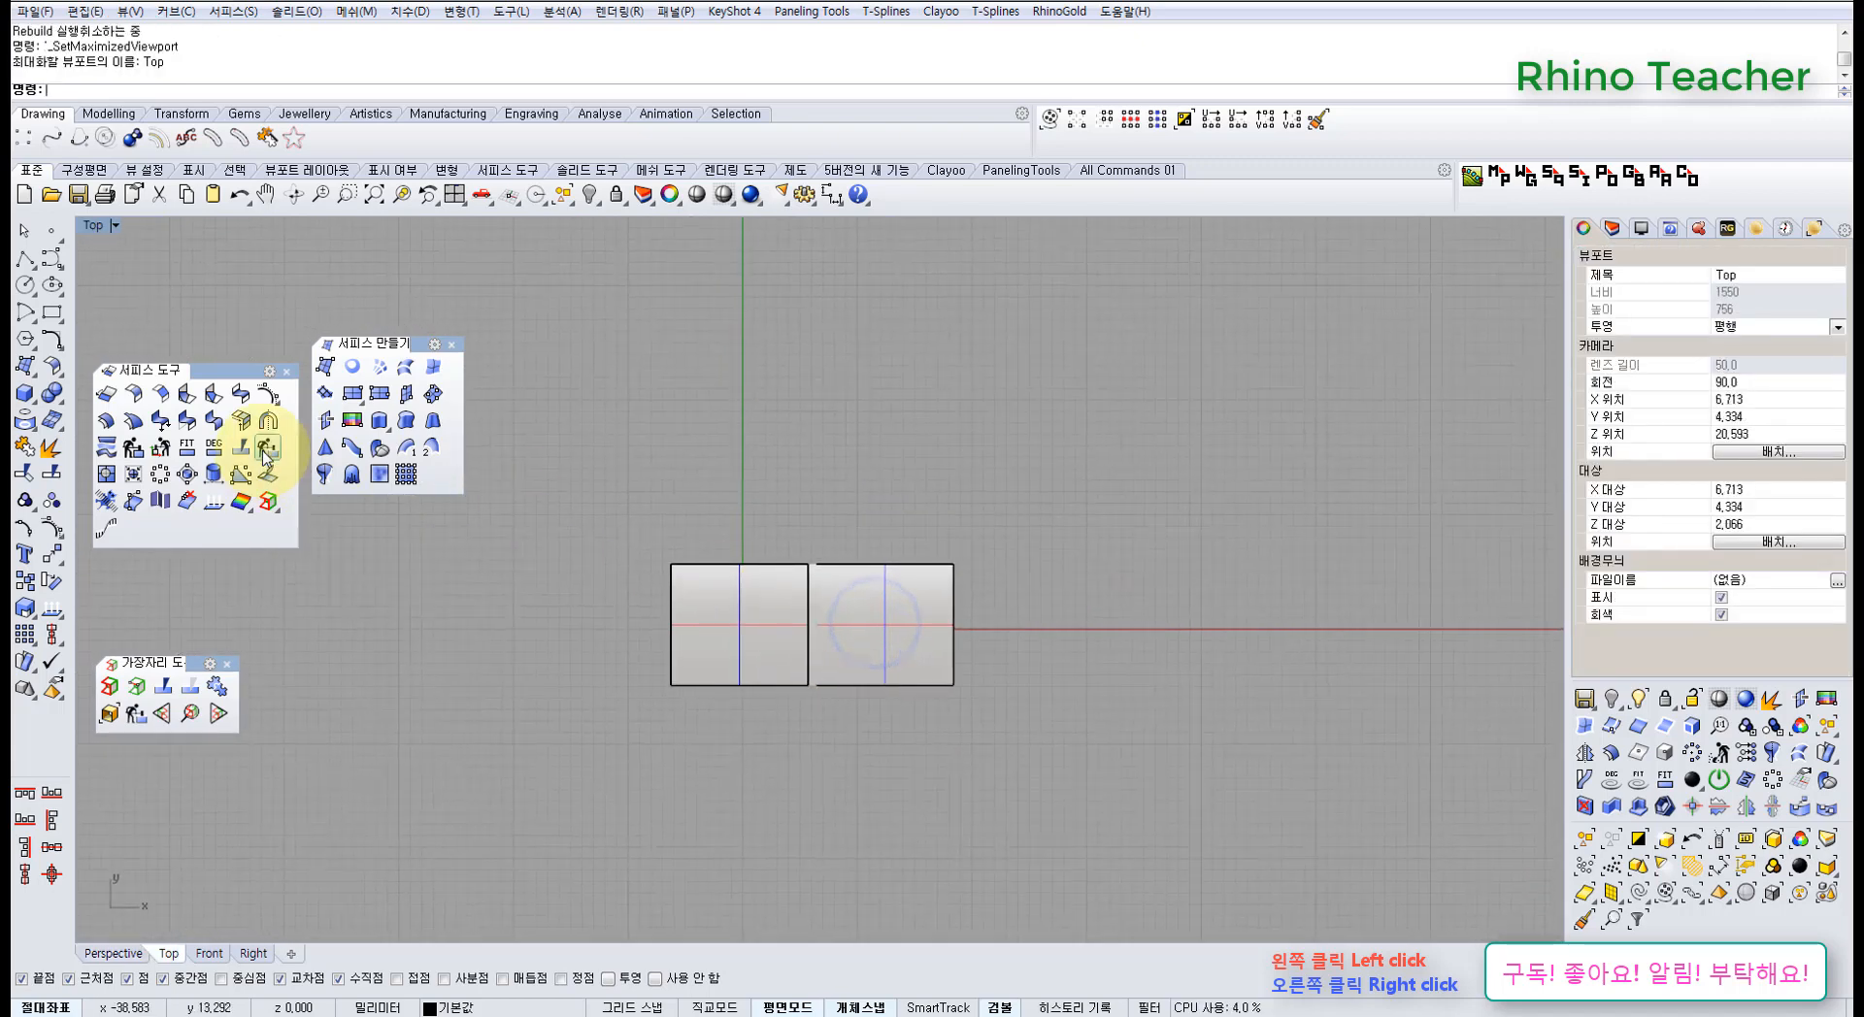
left_click(753, 471)
scroll(774, 621, "up", 5)
left_click(773, 621)
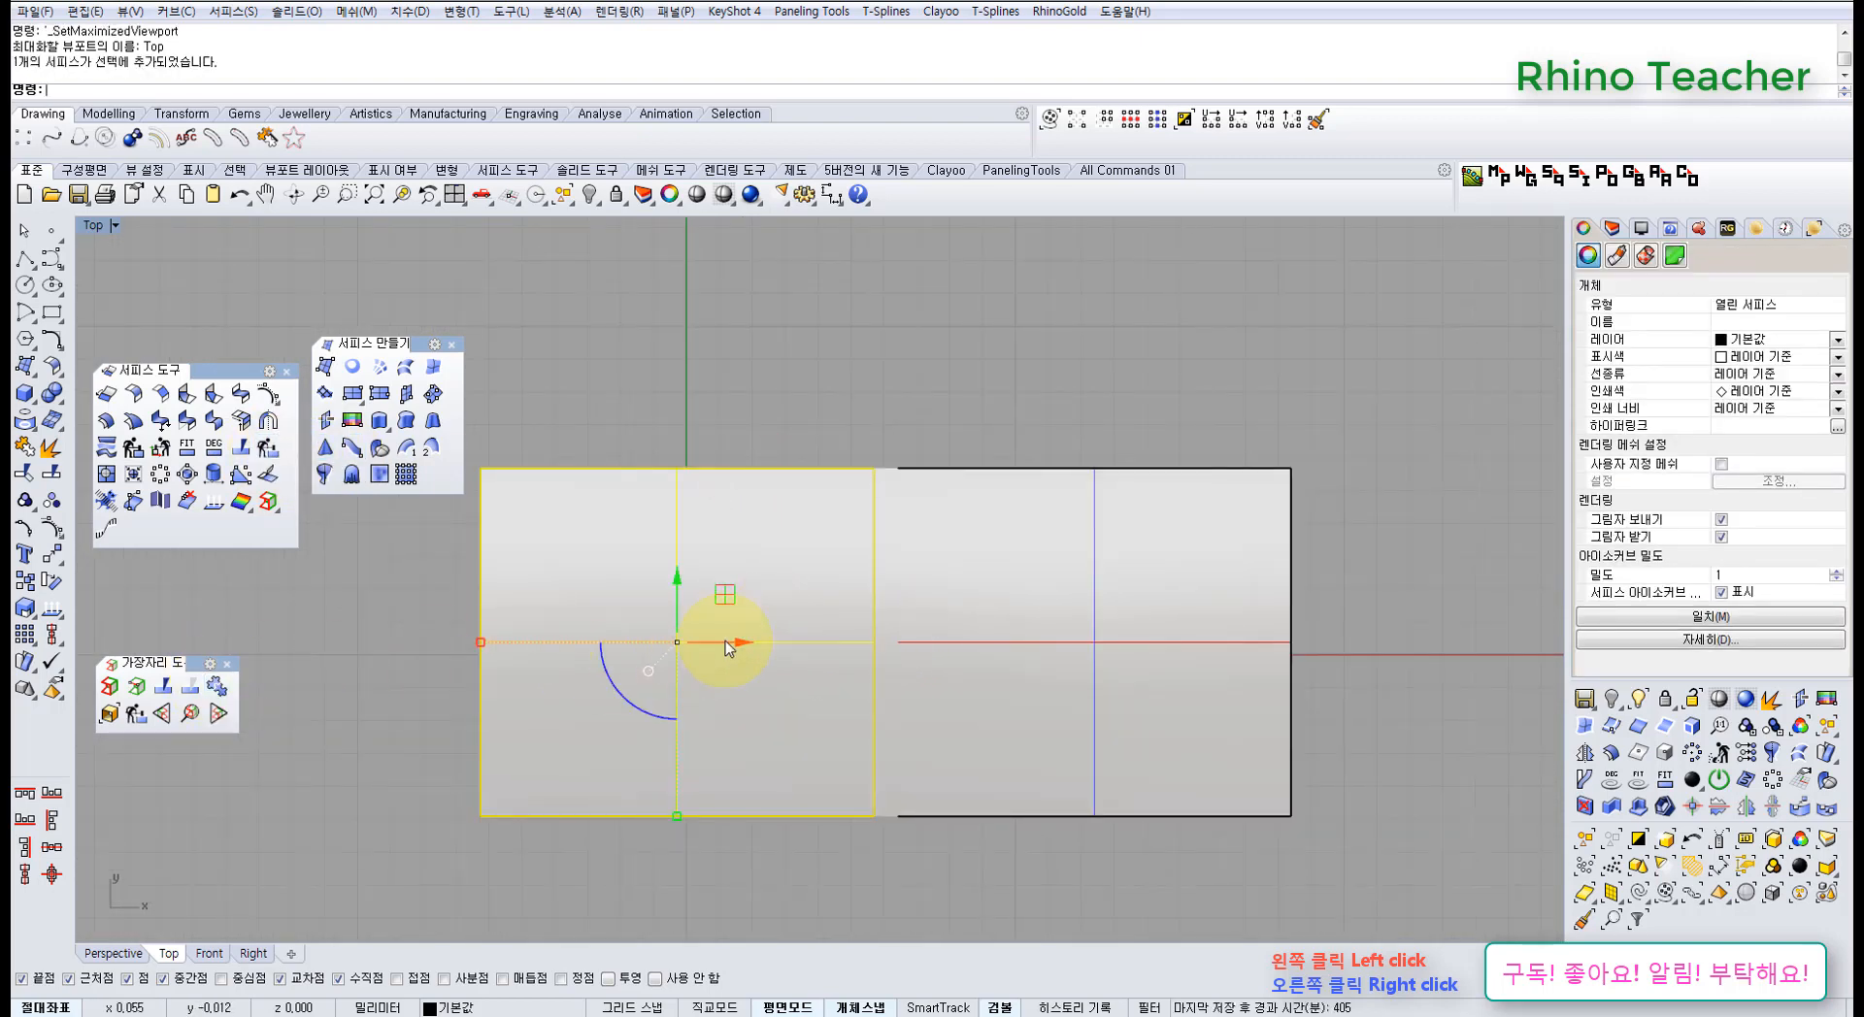
left_click(946, 428)
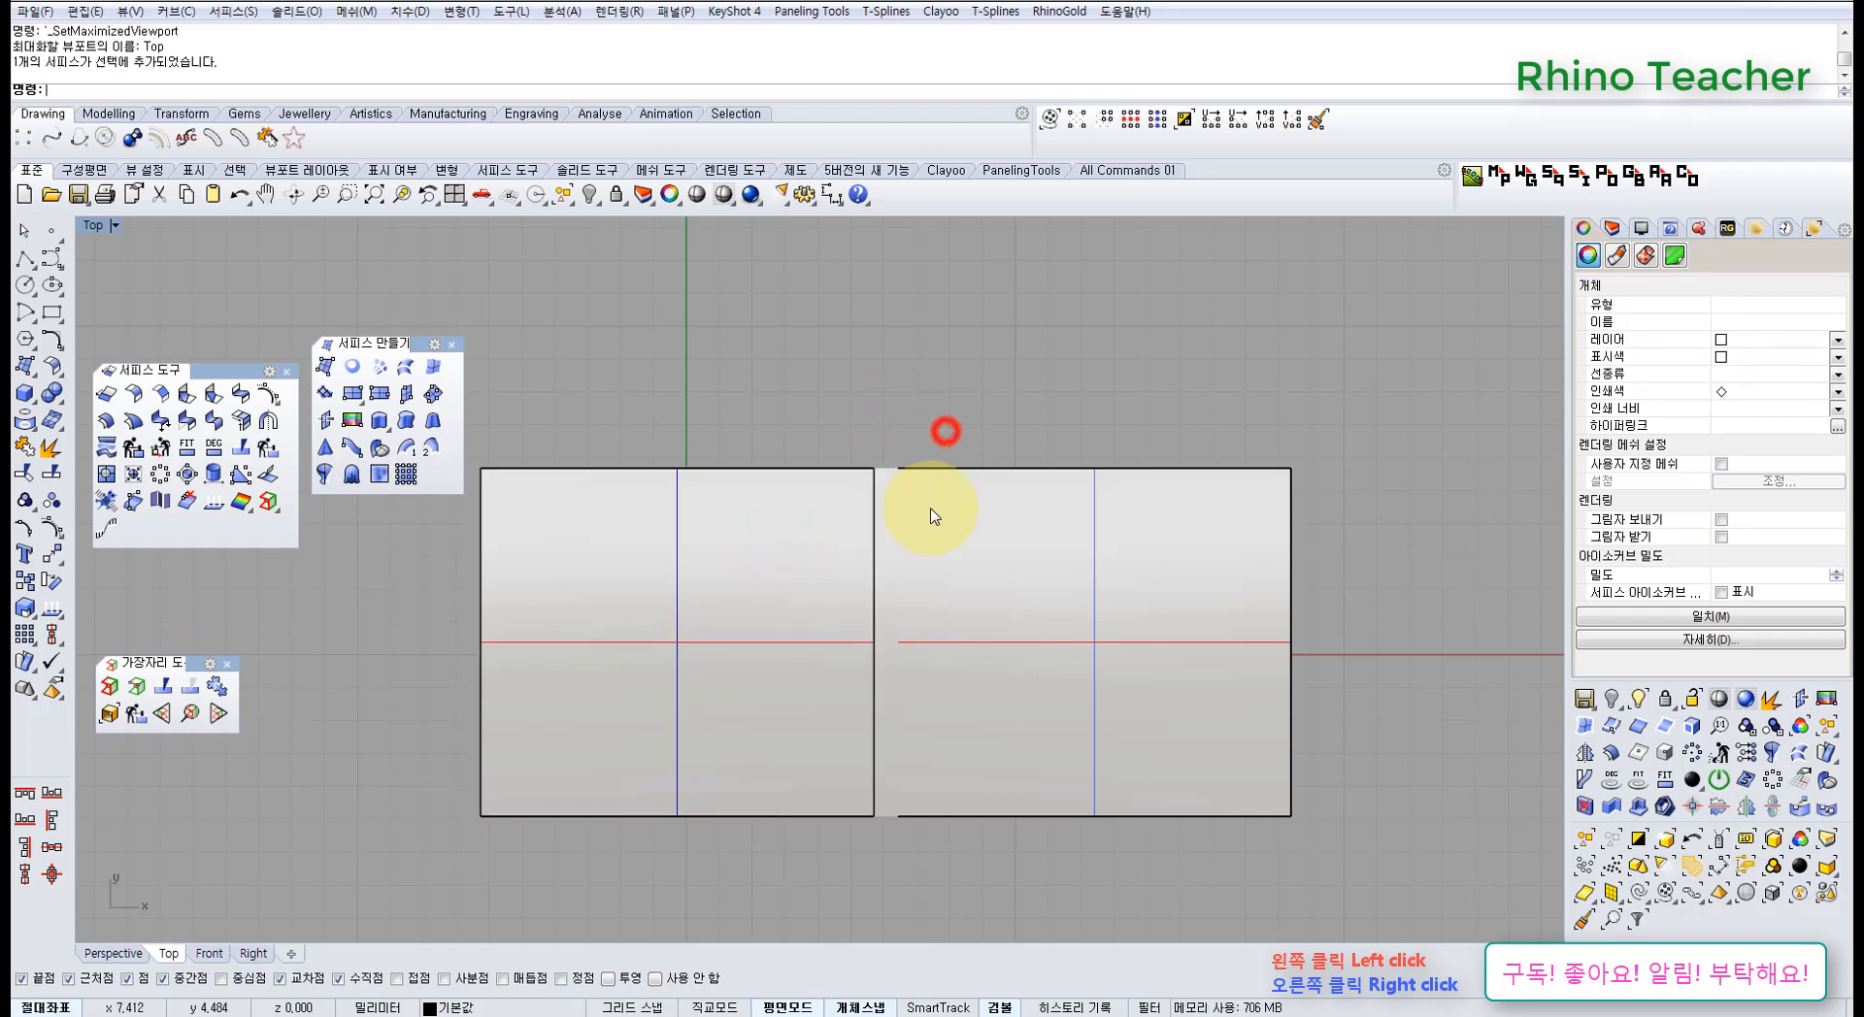
left_click(908, 537)
key("ctrl+z")
key("ctrl+z")
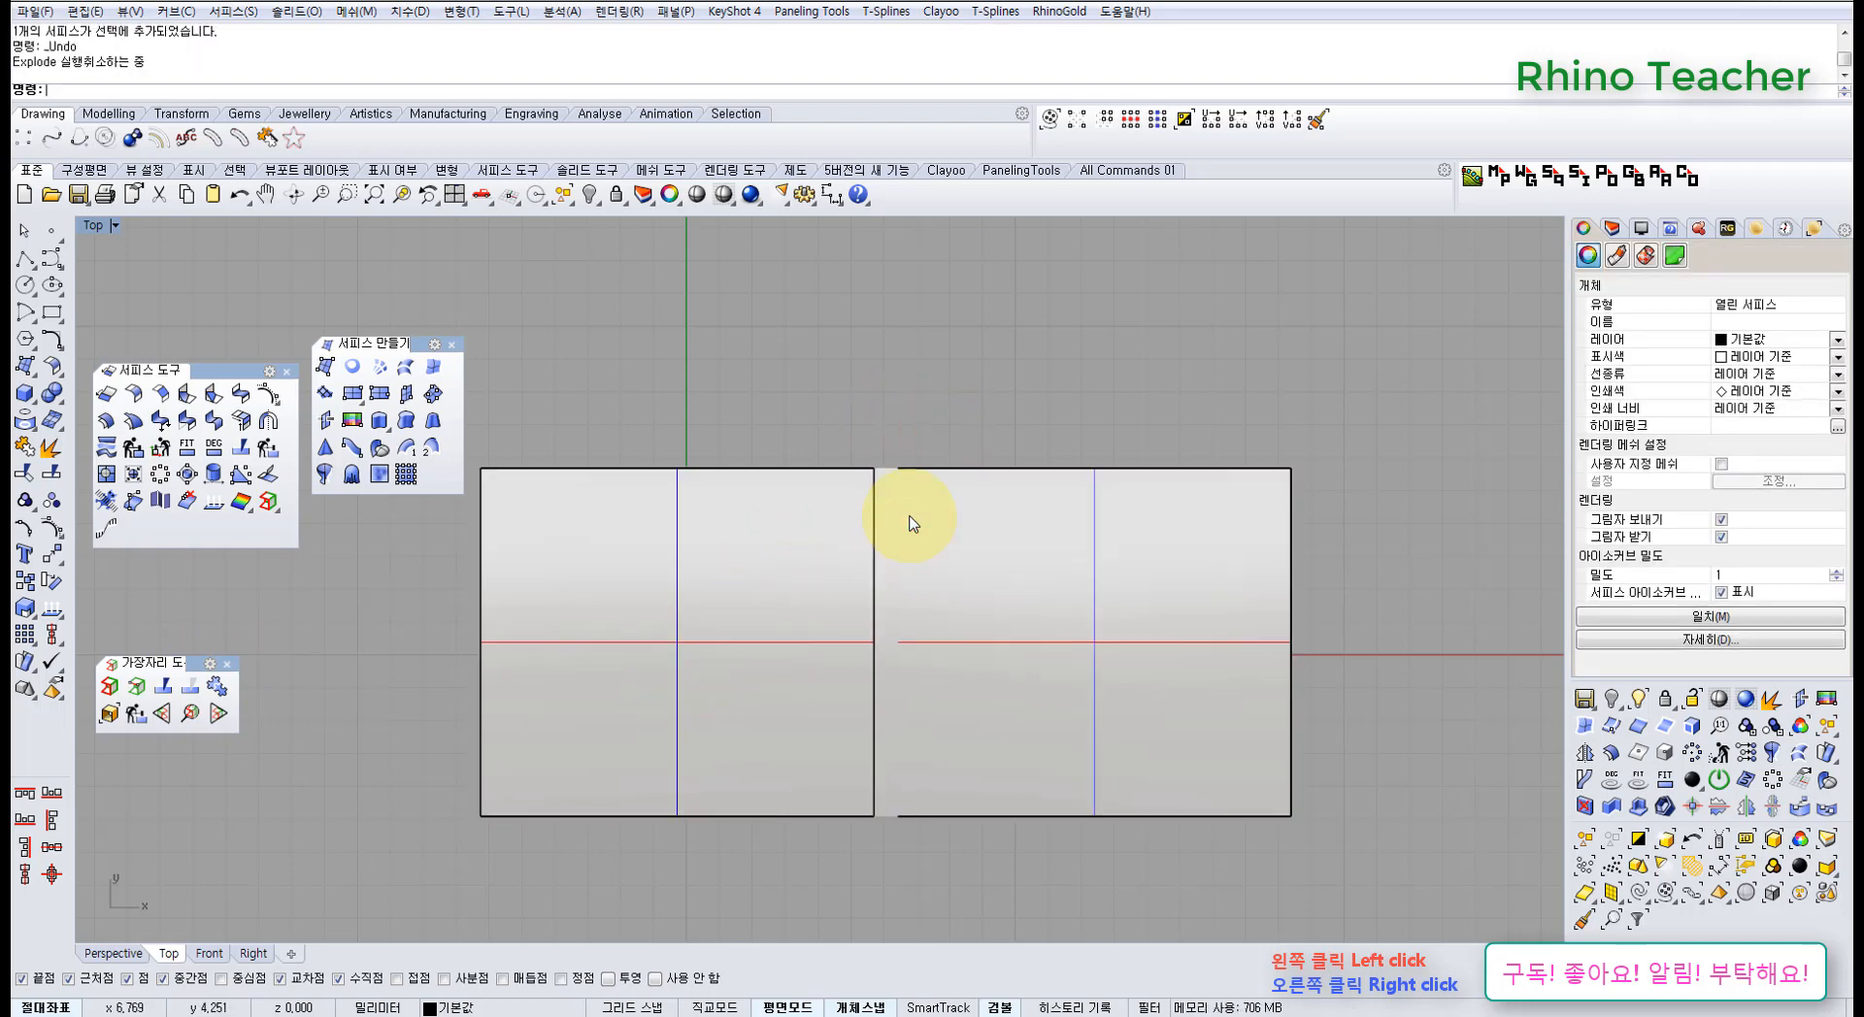
left_click(902, 414)
left_click(625, 375)
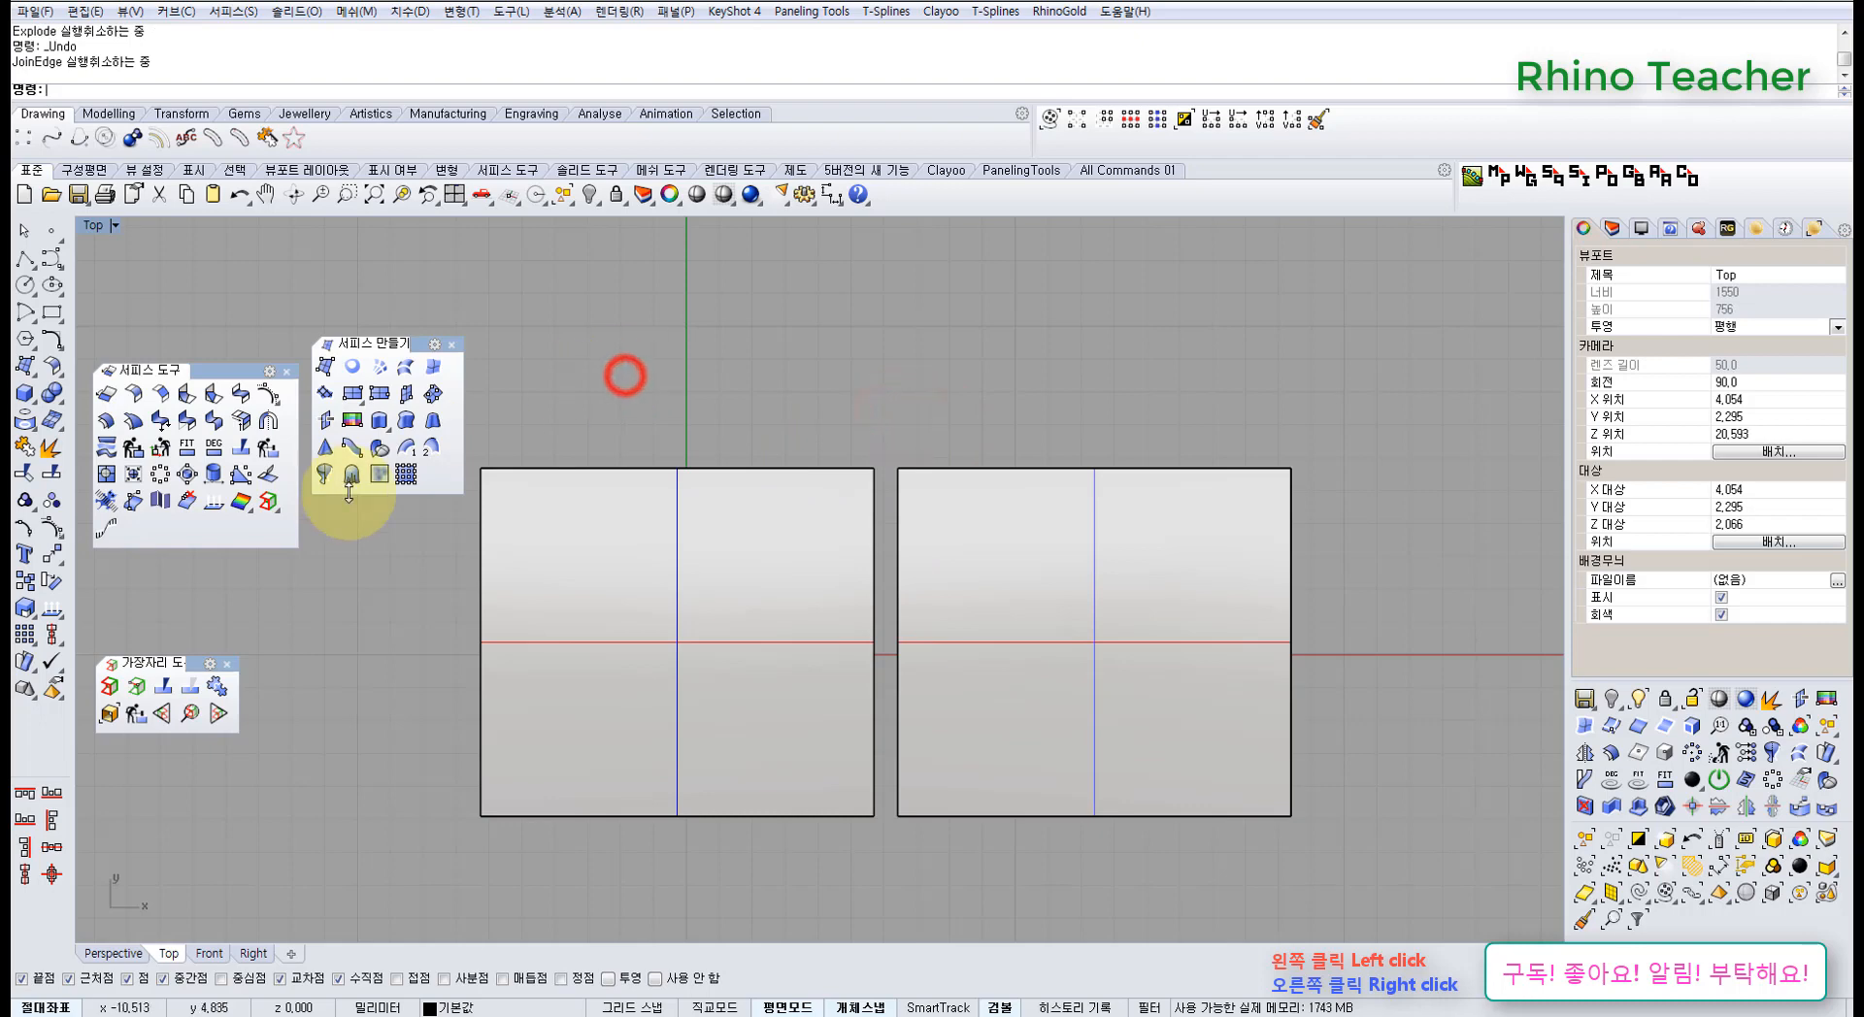
- Join the two surfaces' facing naked edges across the gap with JoinEdge, accepting the larger join tolerance
left_click(216, 685)
left_click(875, 485)
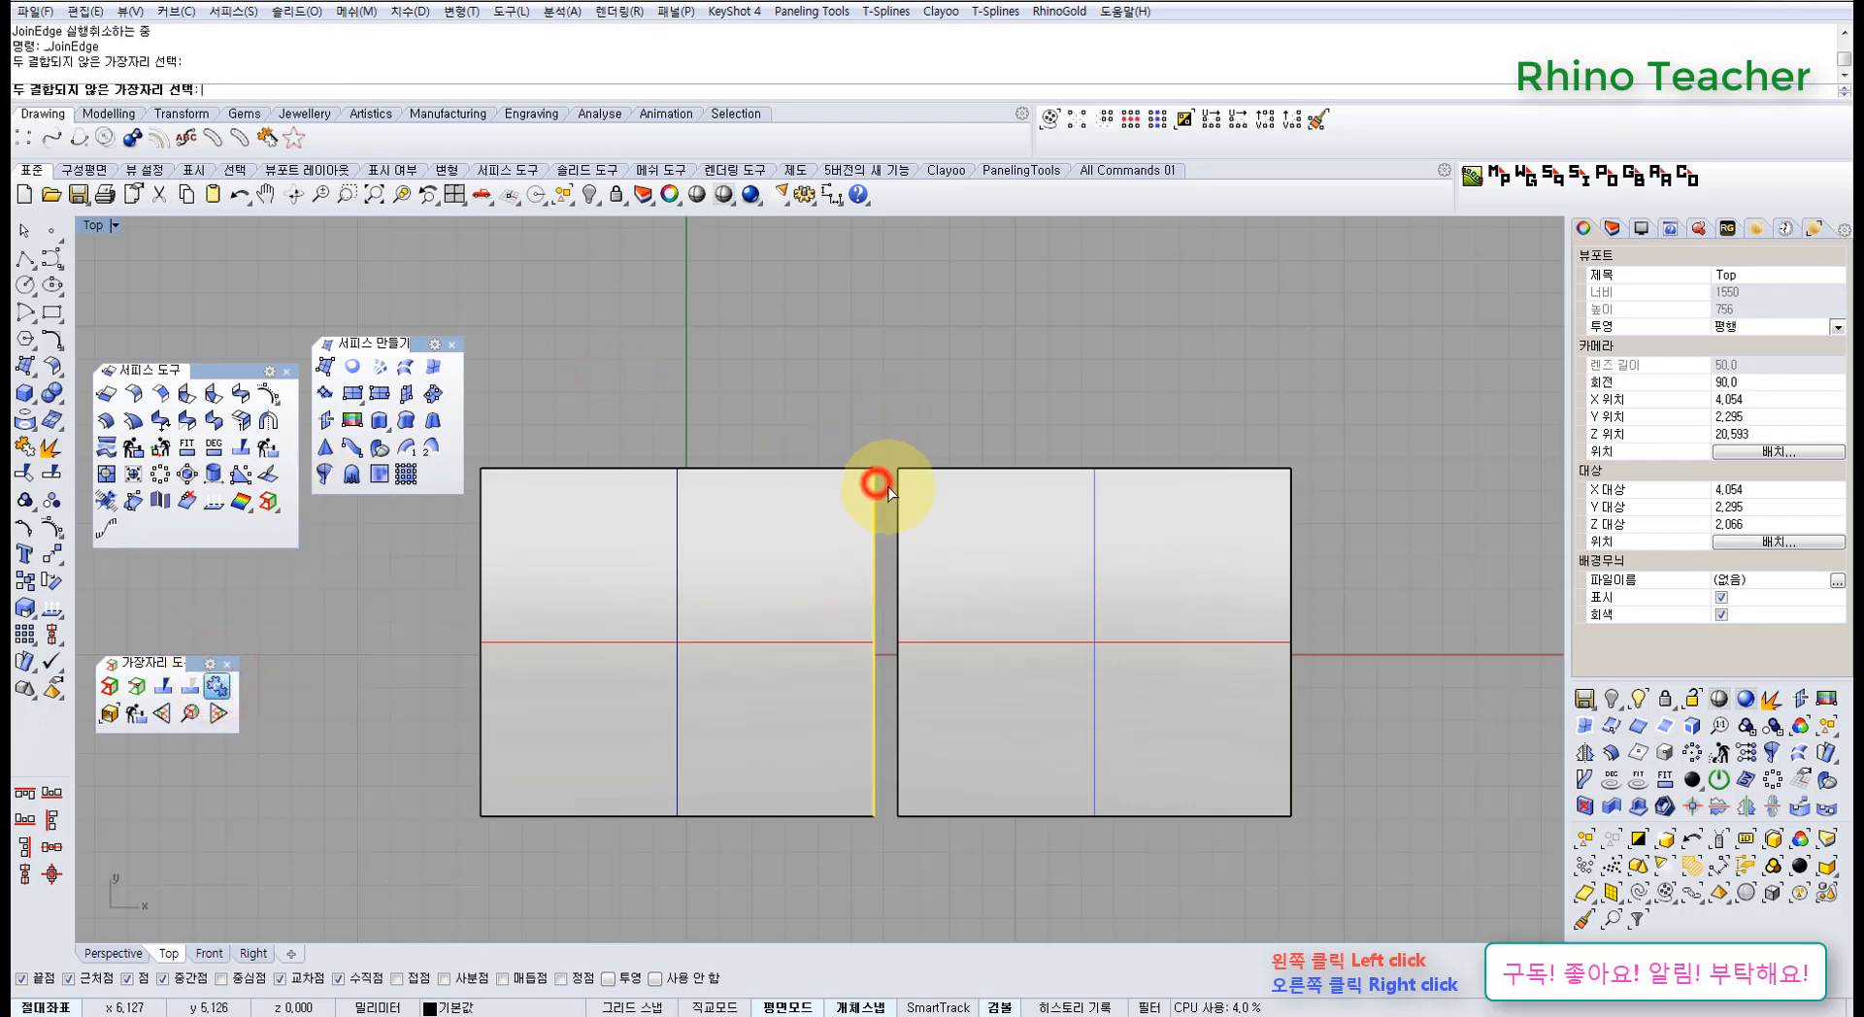
left_click(895, 485)
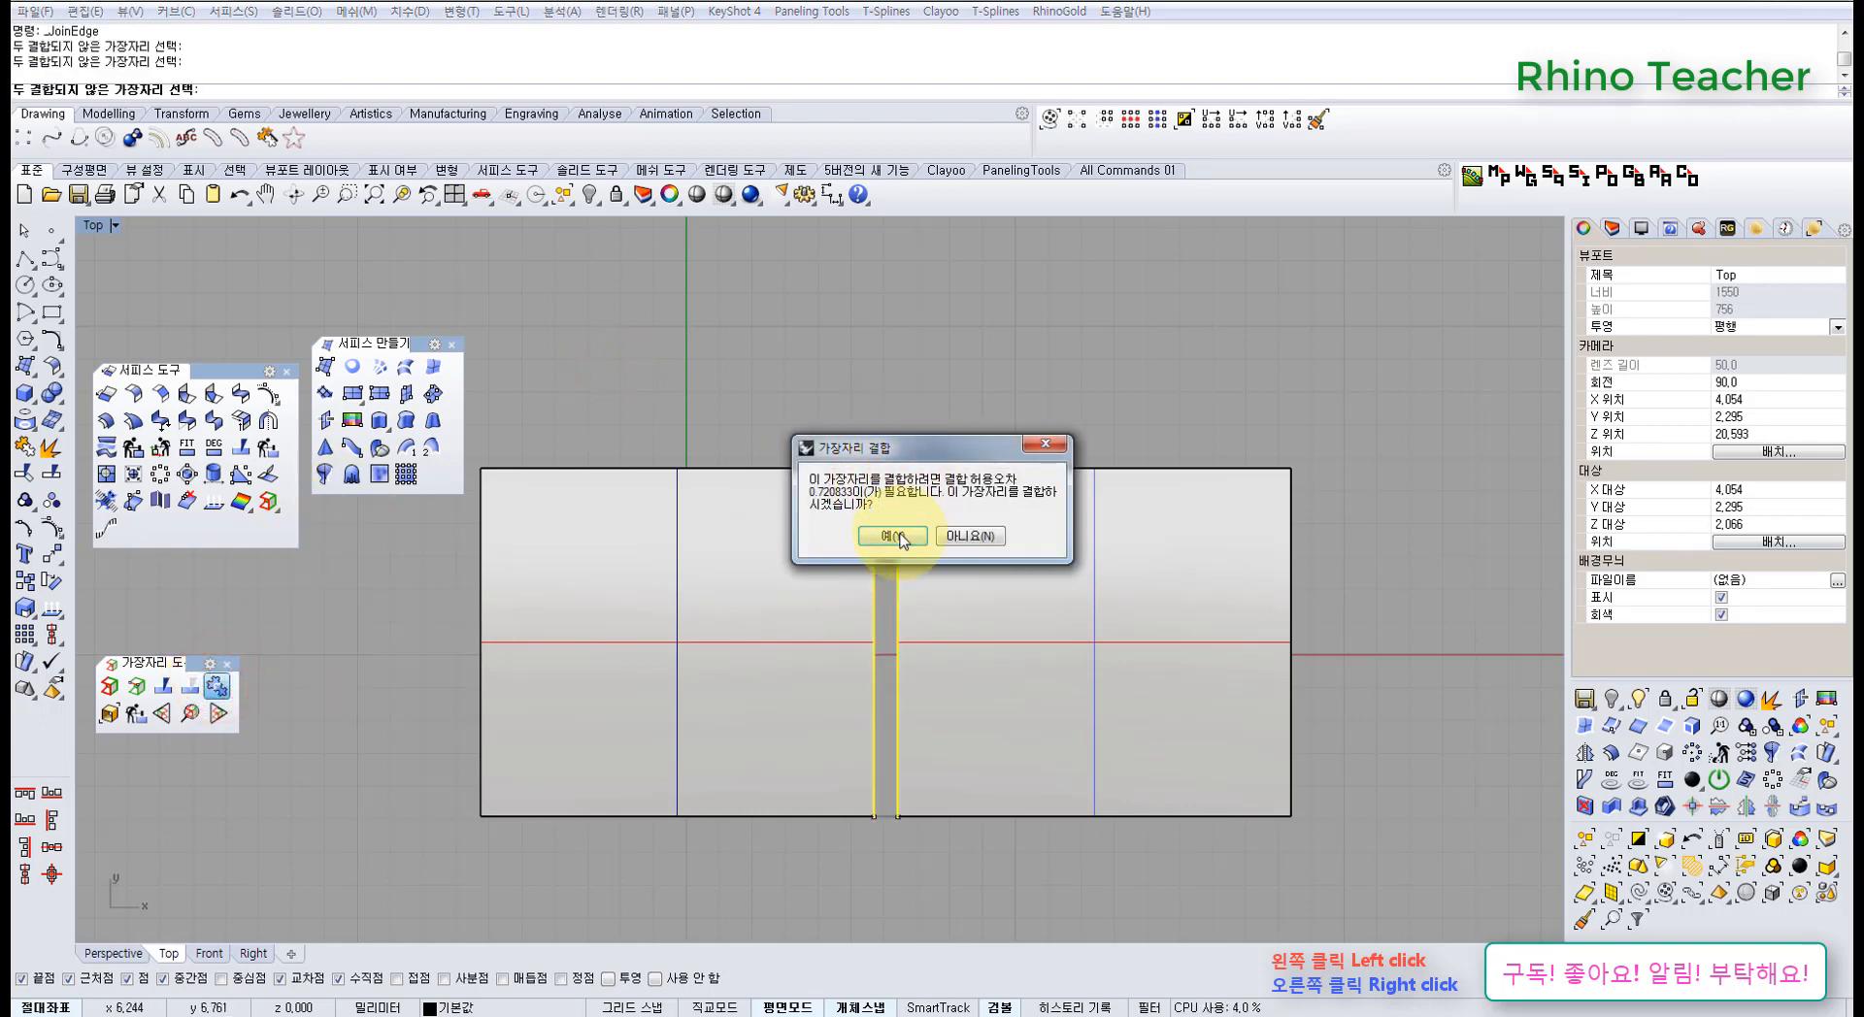
left_click(900, 537)
left_click(912, 403)
- Shift the joined polysurface around and try to turn on its control points
left_click_drag(1008, 554, 984, 431)
key("F10")
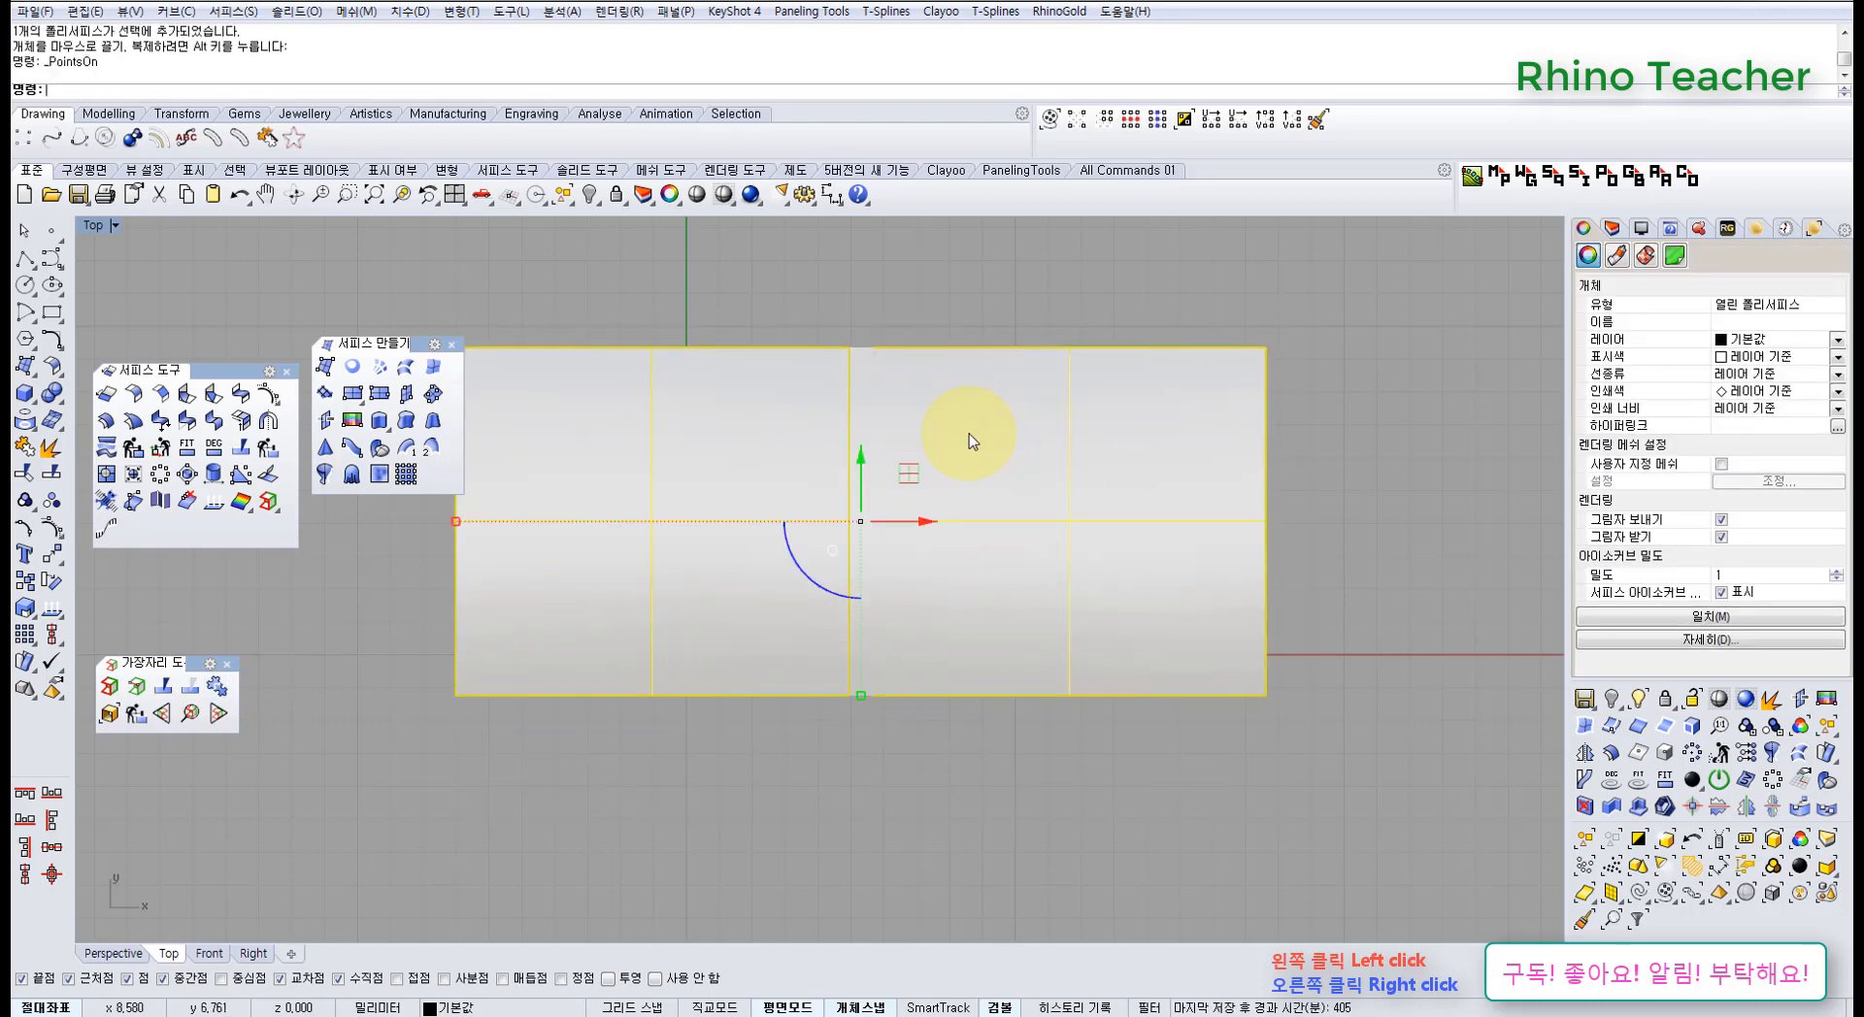
right_click_drag(964, 439, 992, 528)
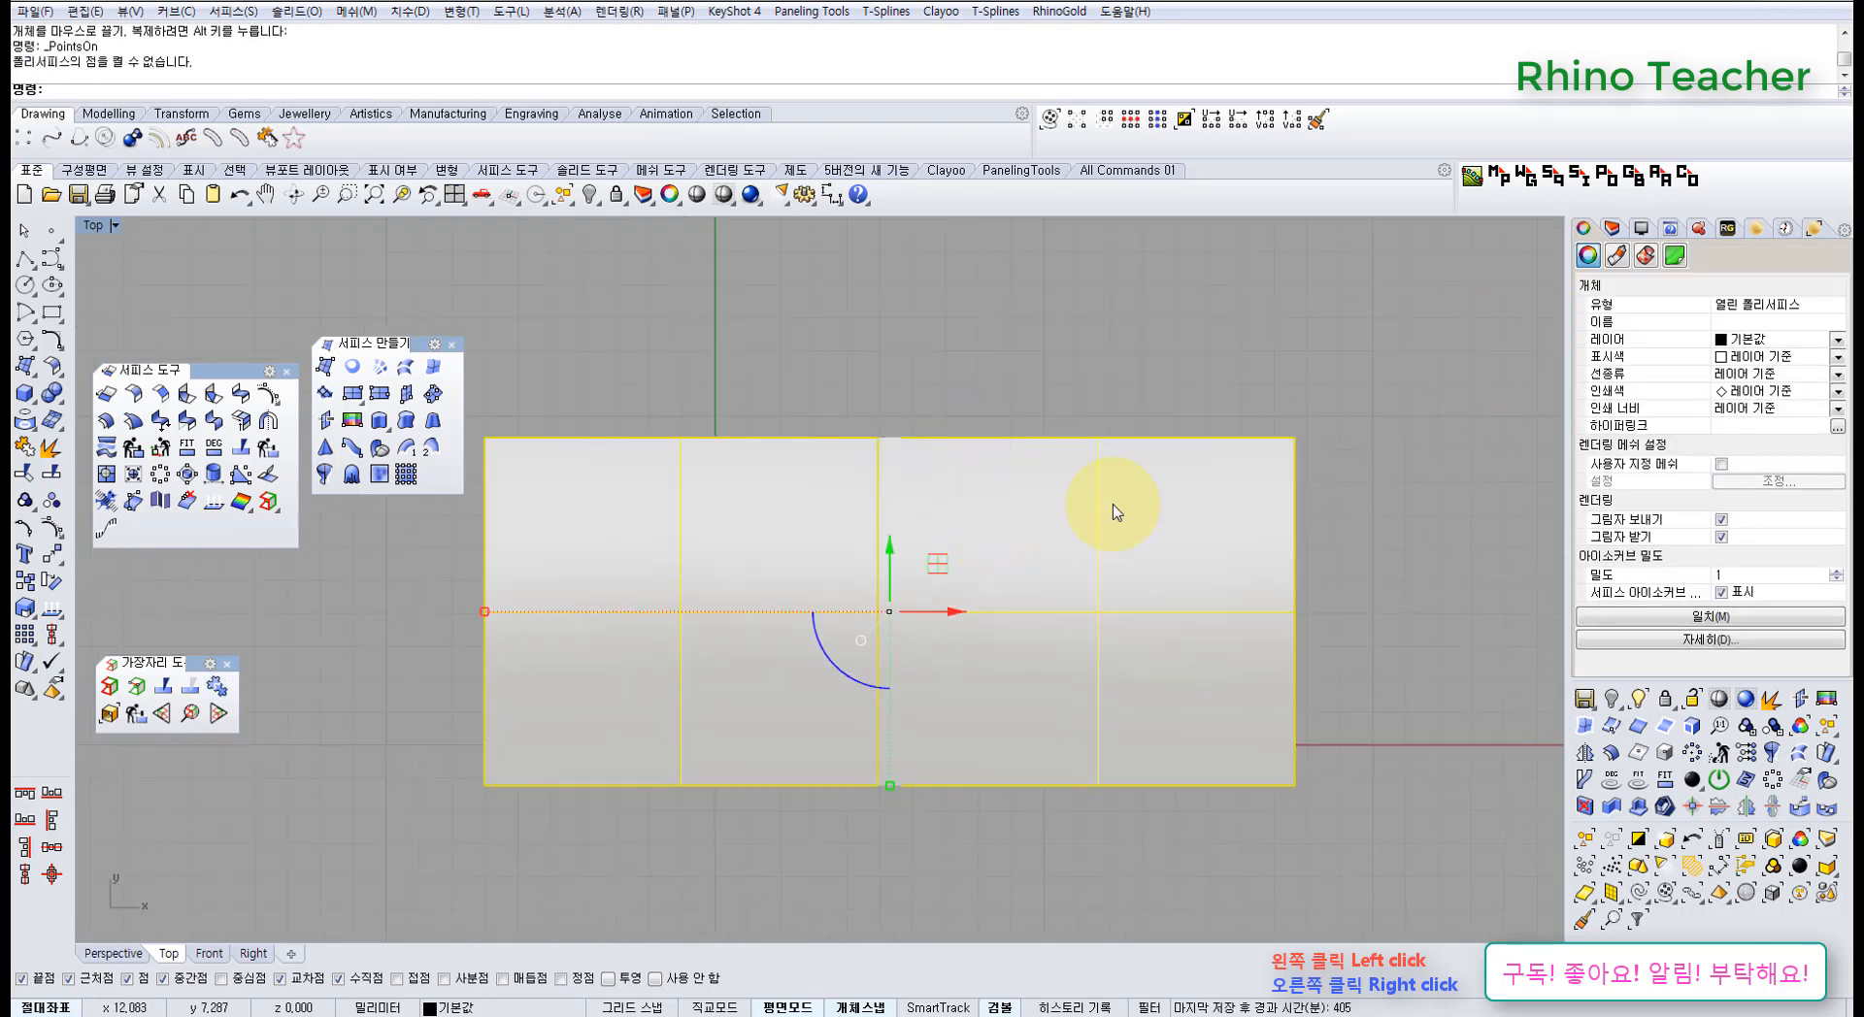
left_click_drag(1070, 517, 1086, 610)
left_click(996, 379)
right_click_drag(975, 542, 799, 491)
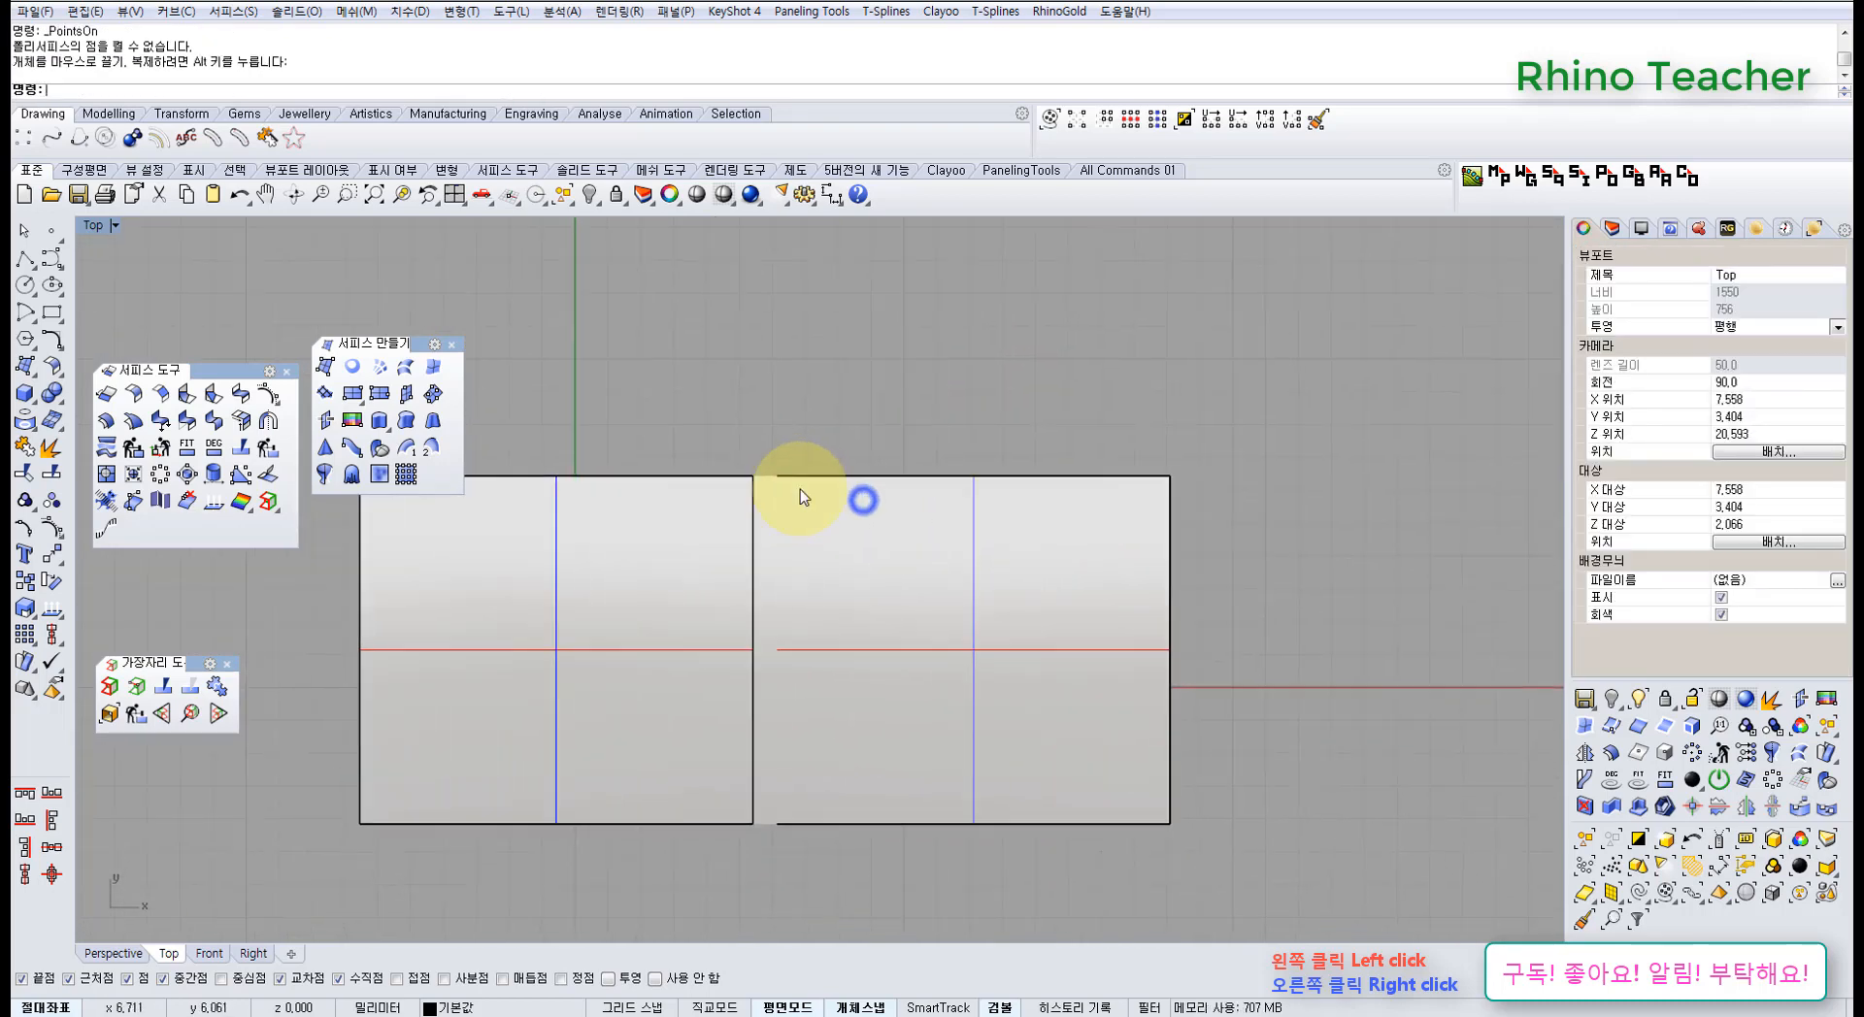
- Explode the joined polysurface and move its right-hand surface away from the left-hand one
left_click(824, 561)
left_click(54, 449)
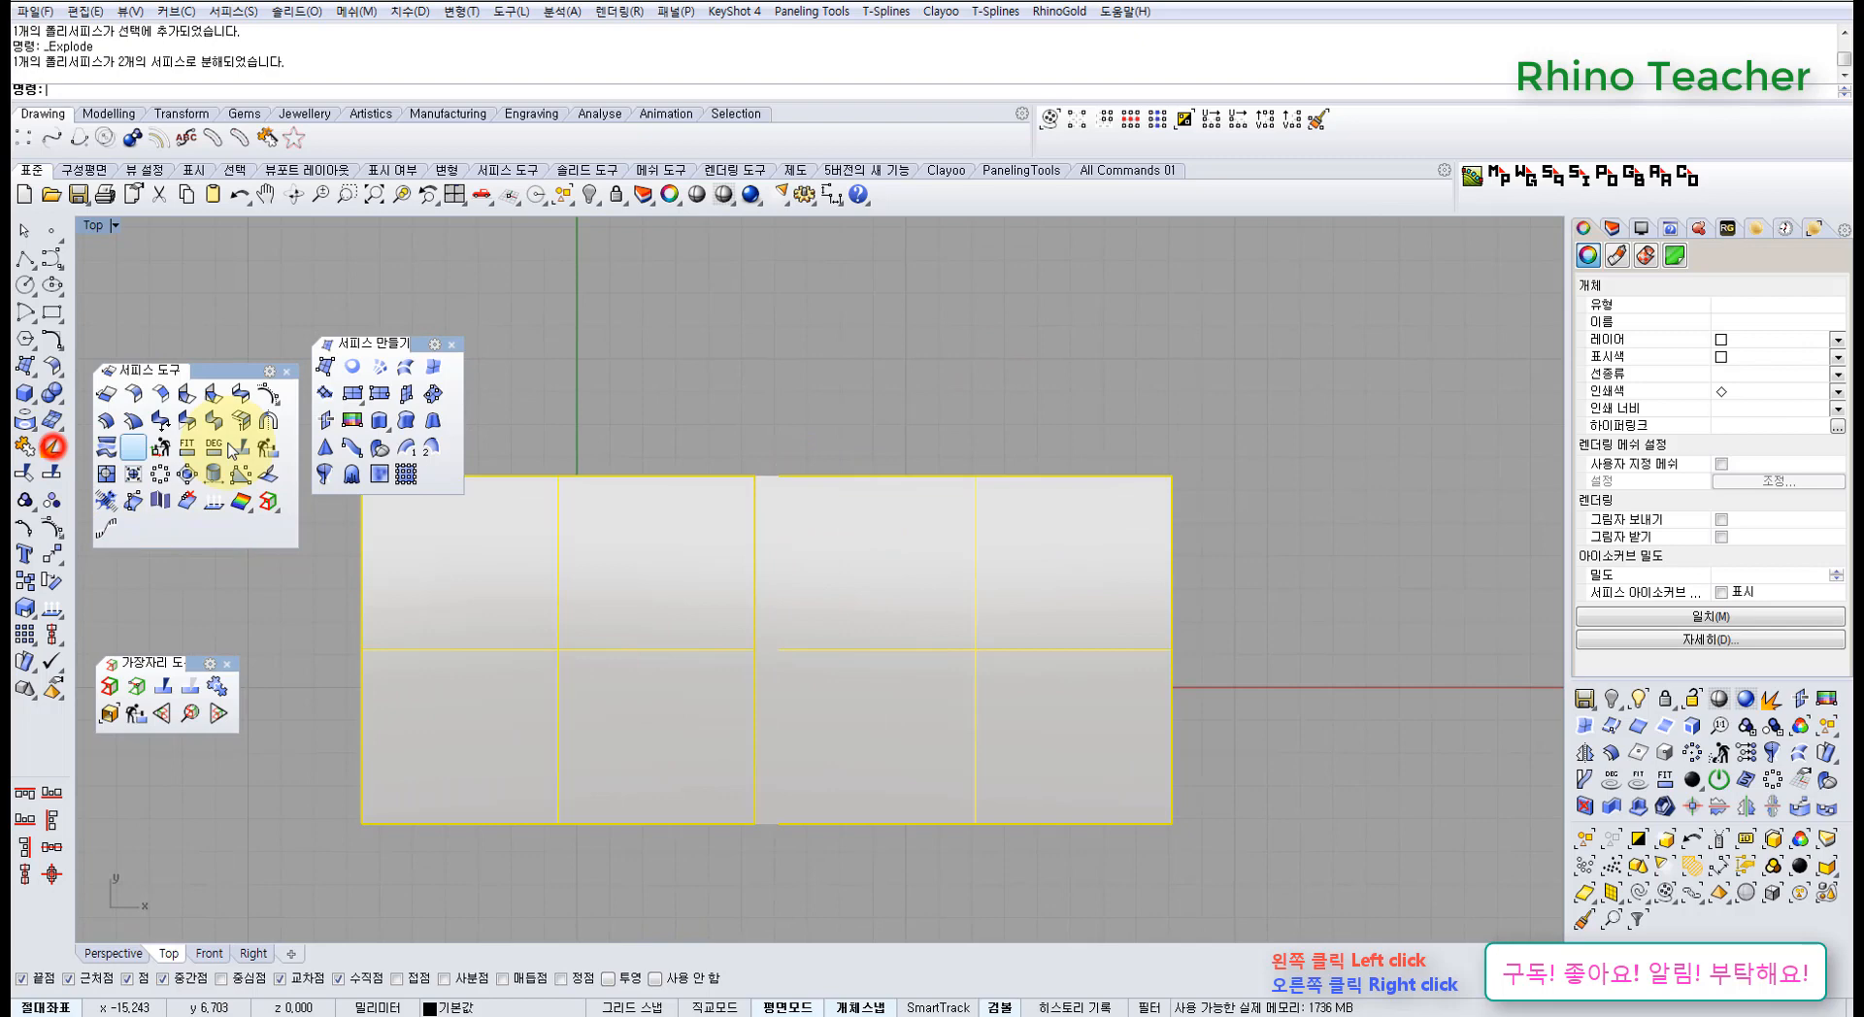
left_click(714, 382)
left_click_drag(855, 539, 969, 531)
left_click(886, 404)
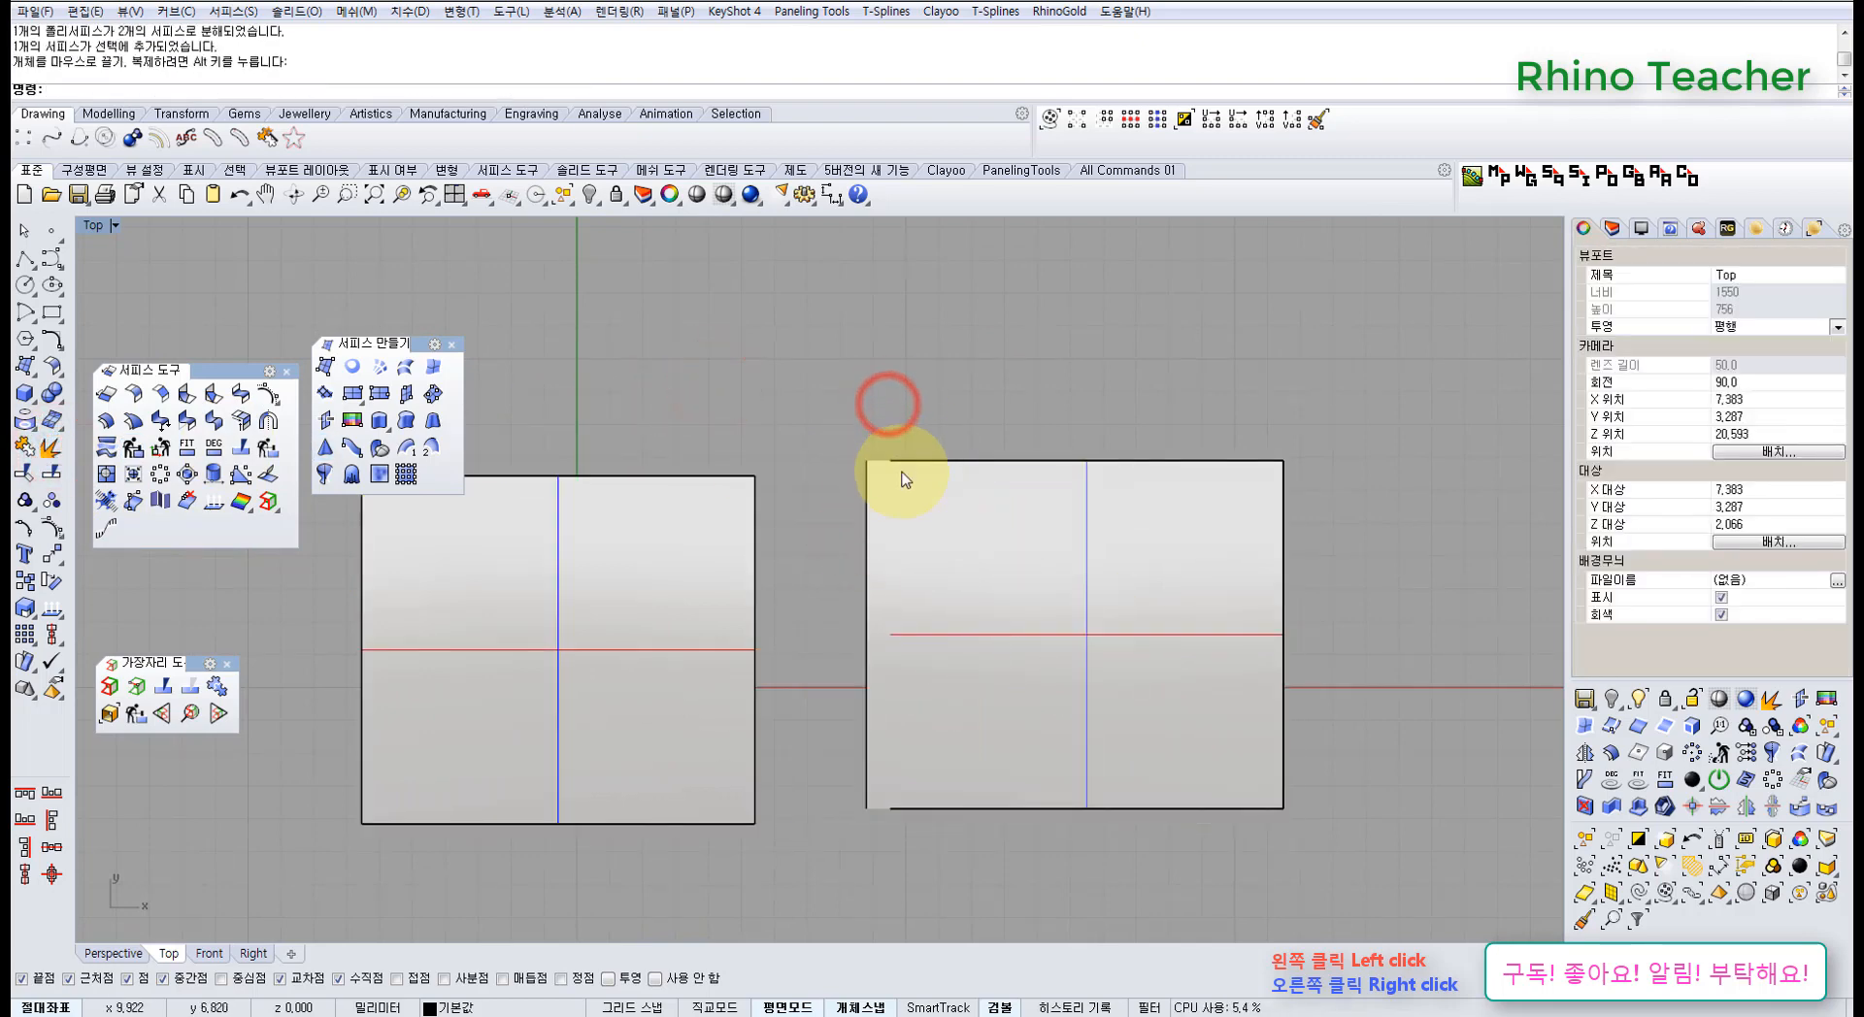
- Restore the original edges of the separated right-hand surface with RebuildEdges
left_click(264, 449)
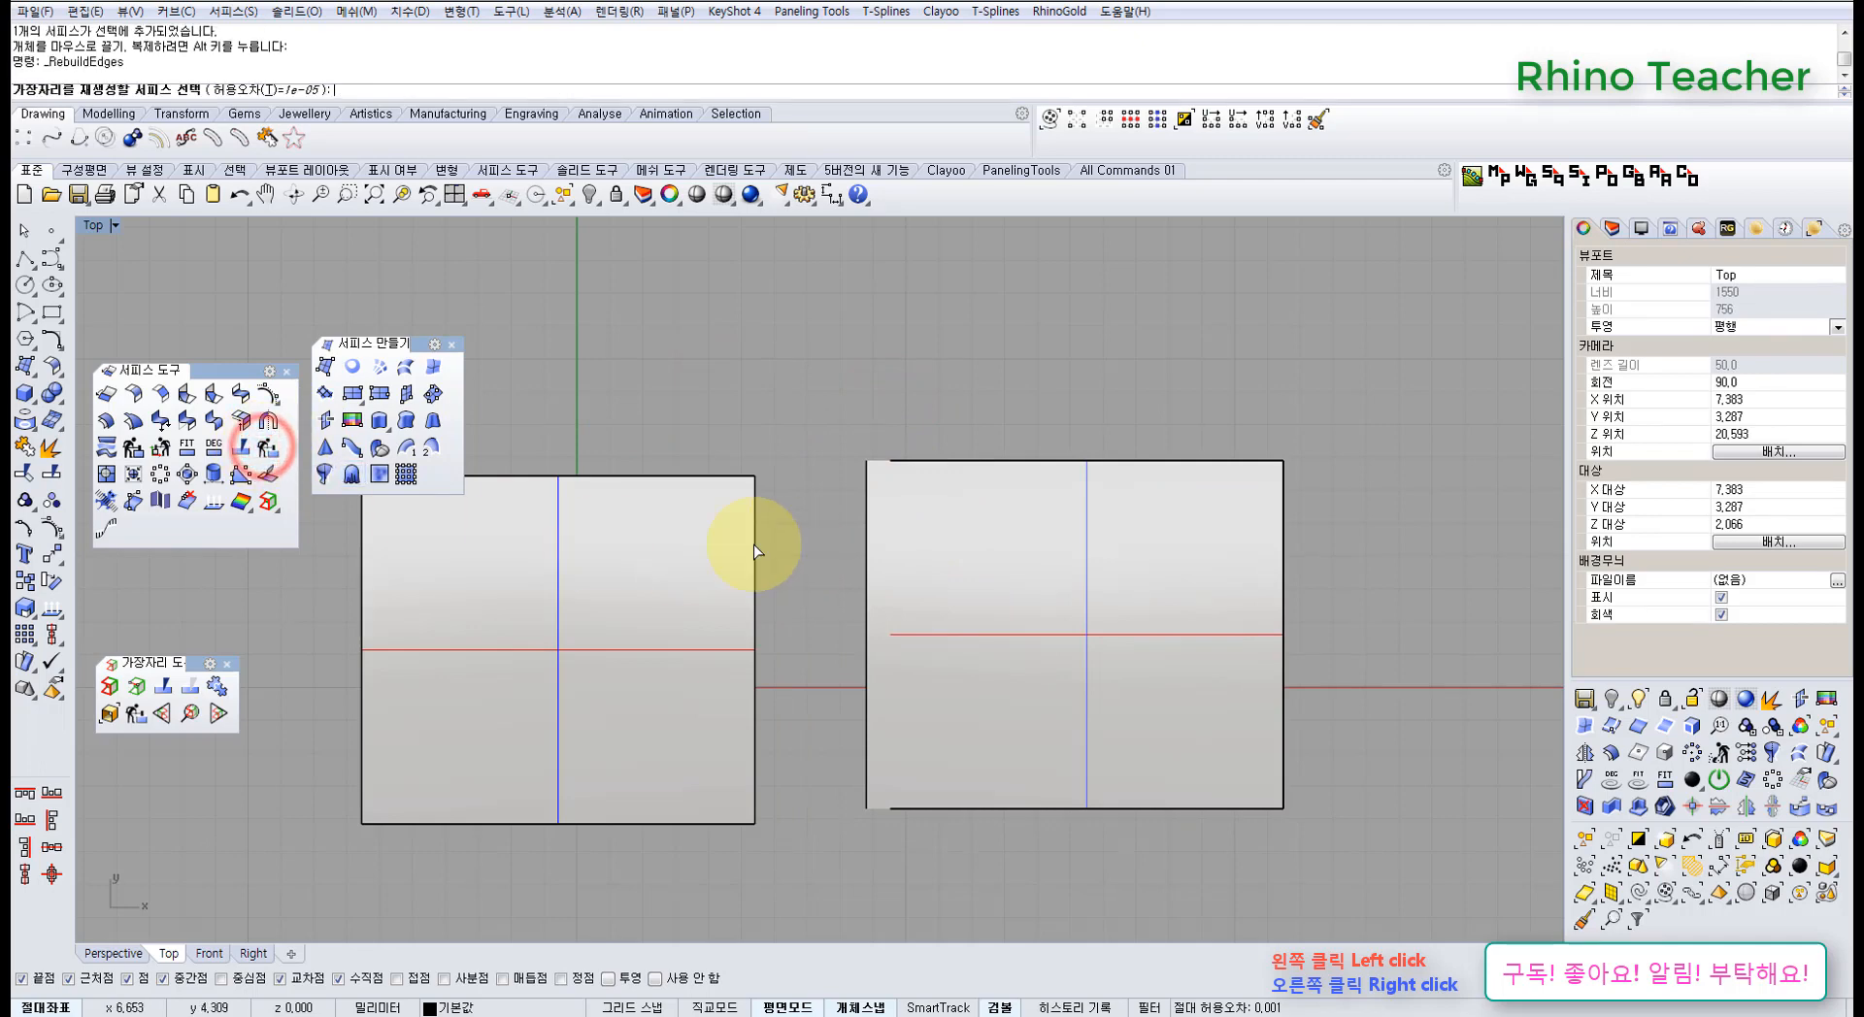
left_click(1098, 563)
right_click(910, 468)
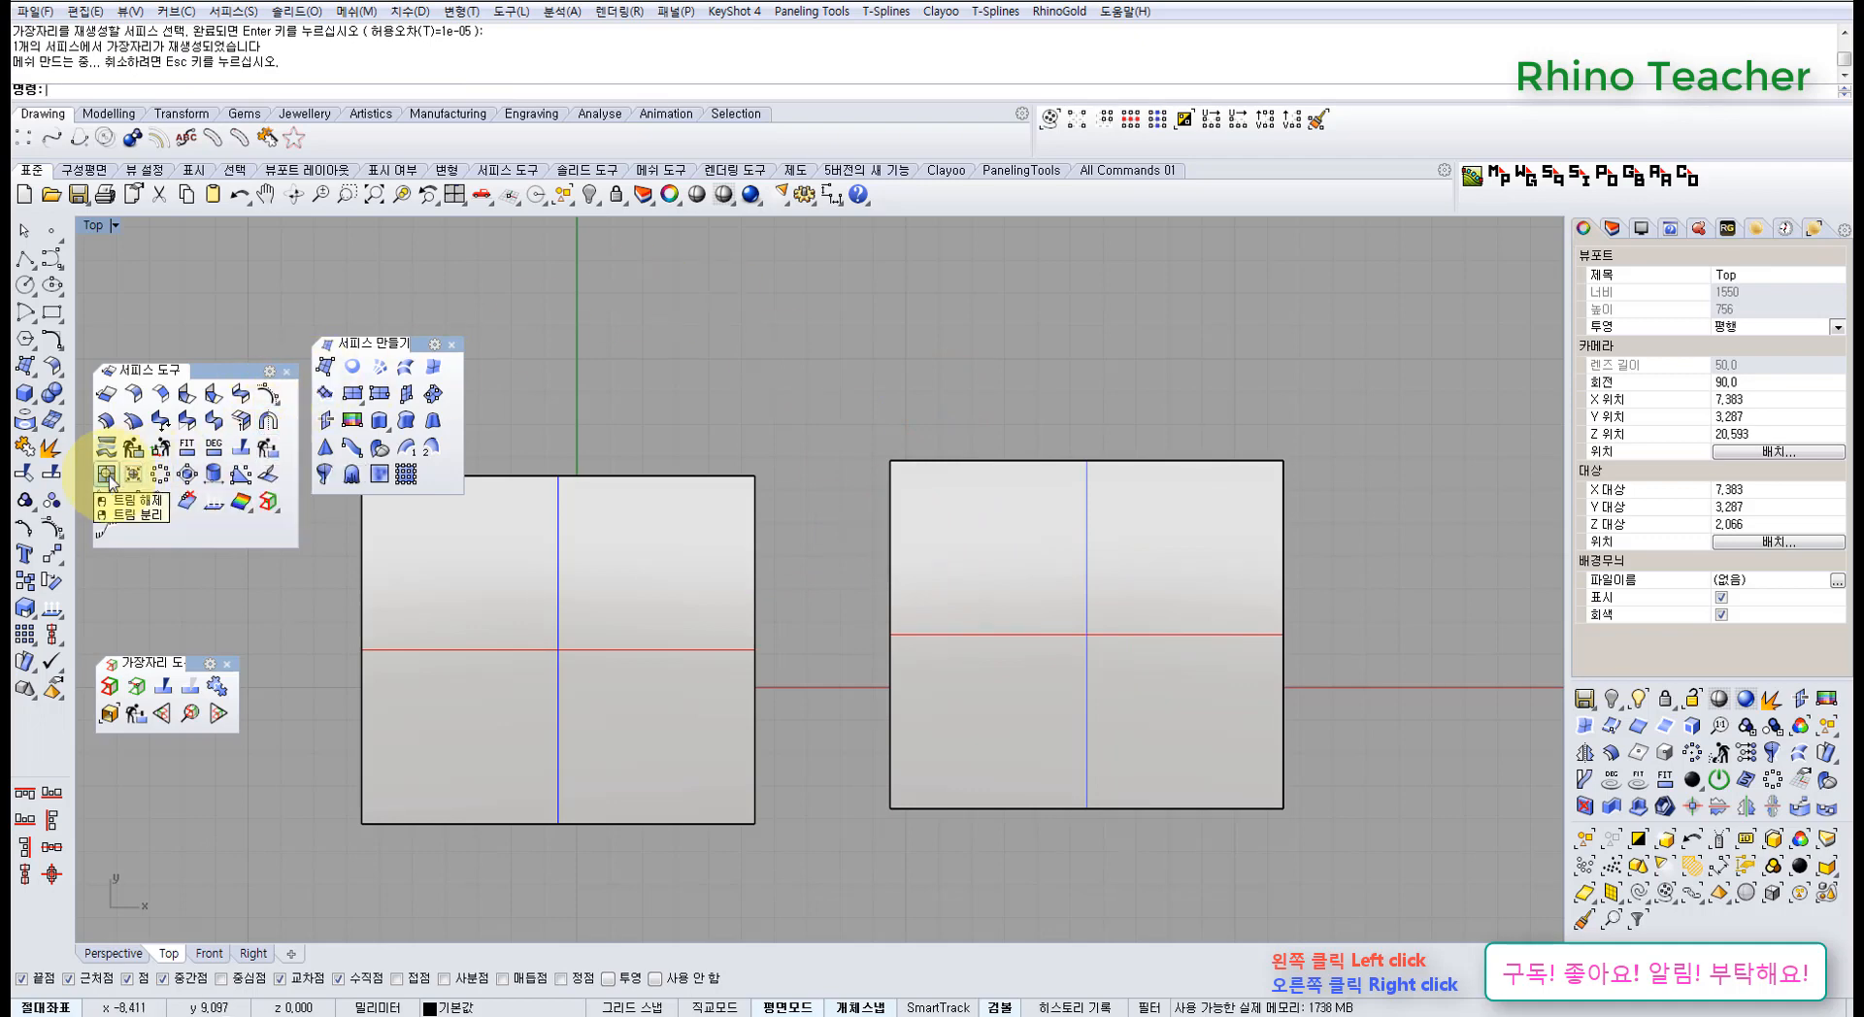
left_click(898, 374)
- Start RebuildEdges again, look at its command help, and return to the viewport properties
scroll(966, 466, "down", 6)
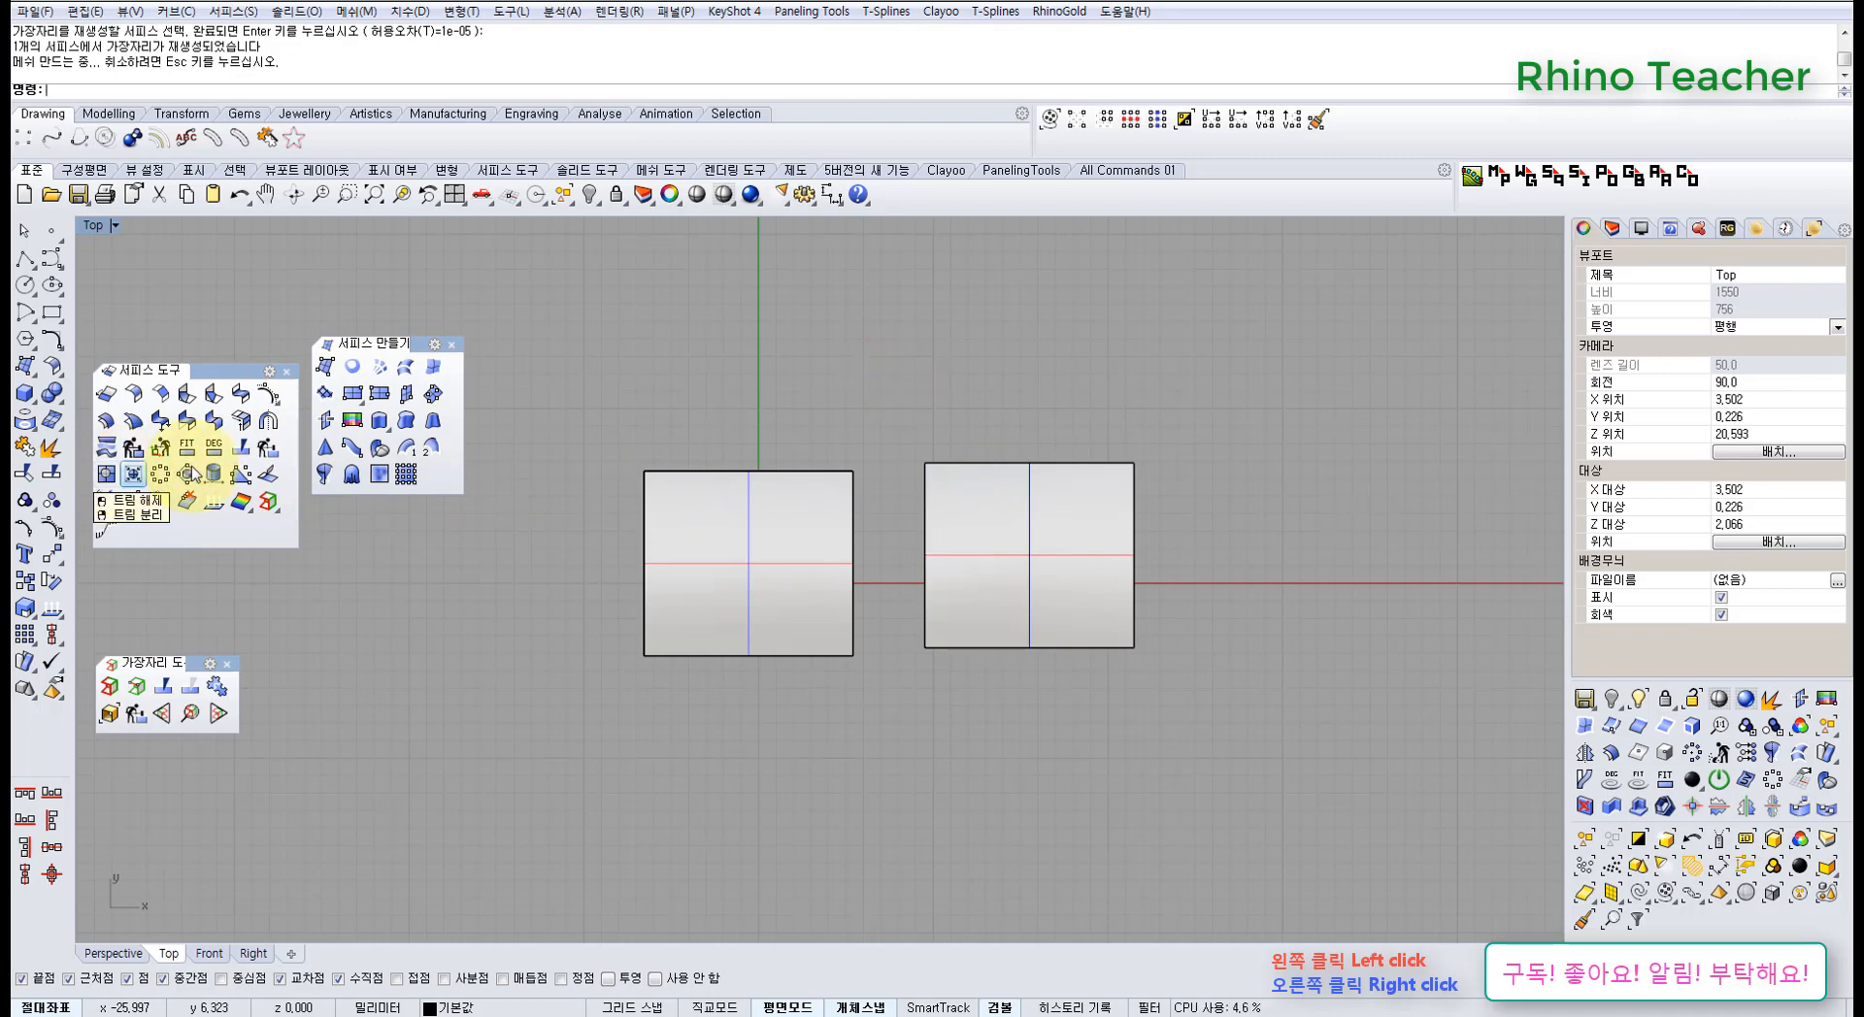
left_click(1110, 365)
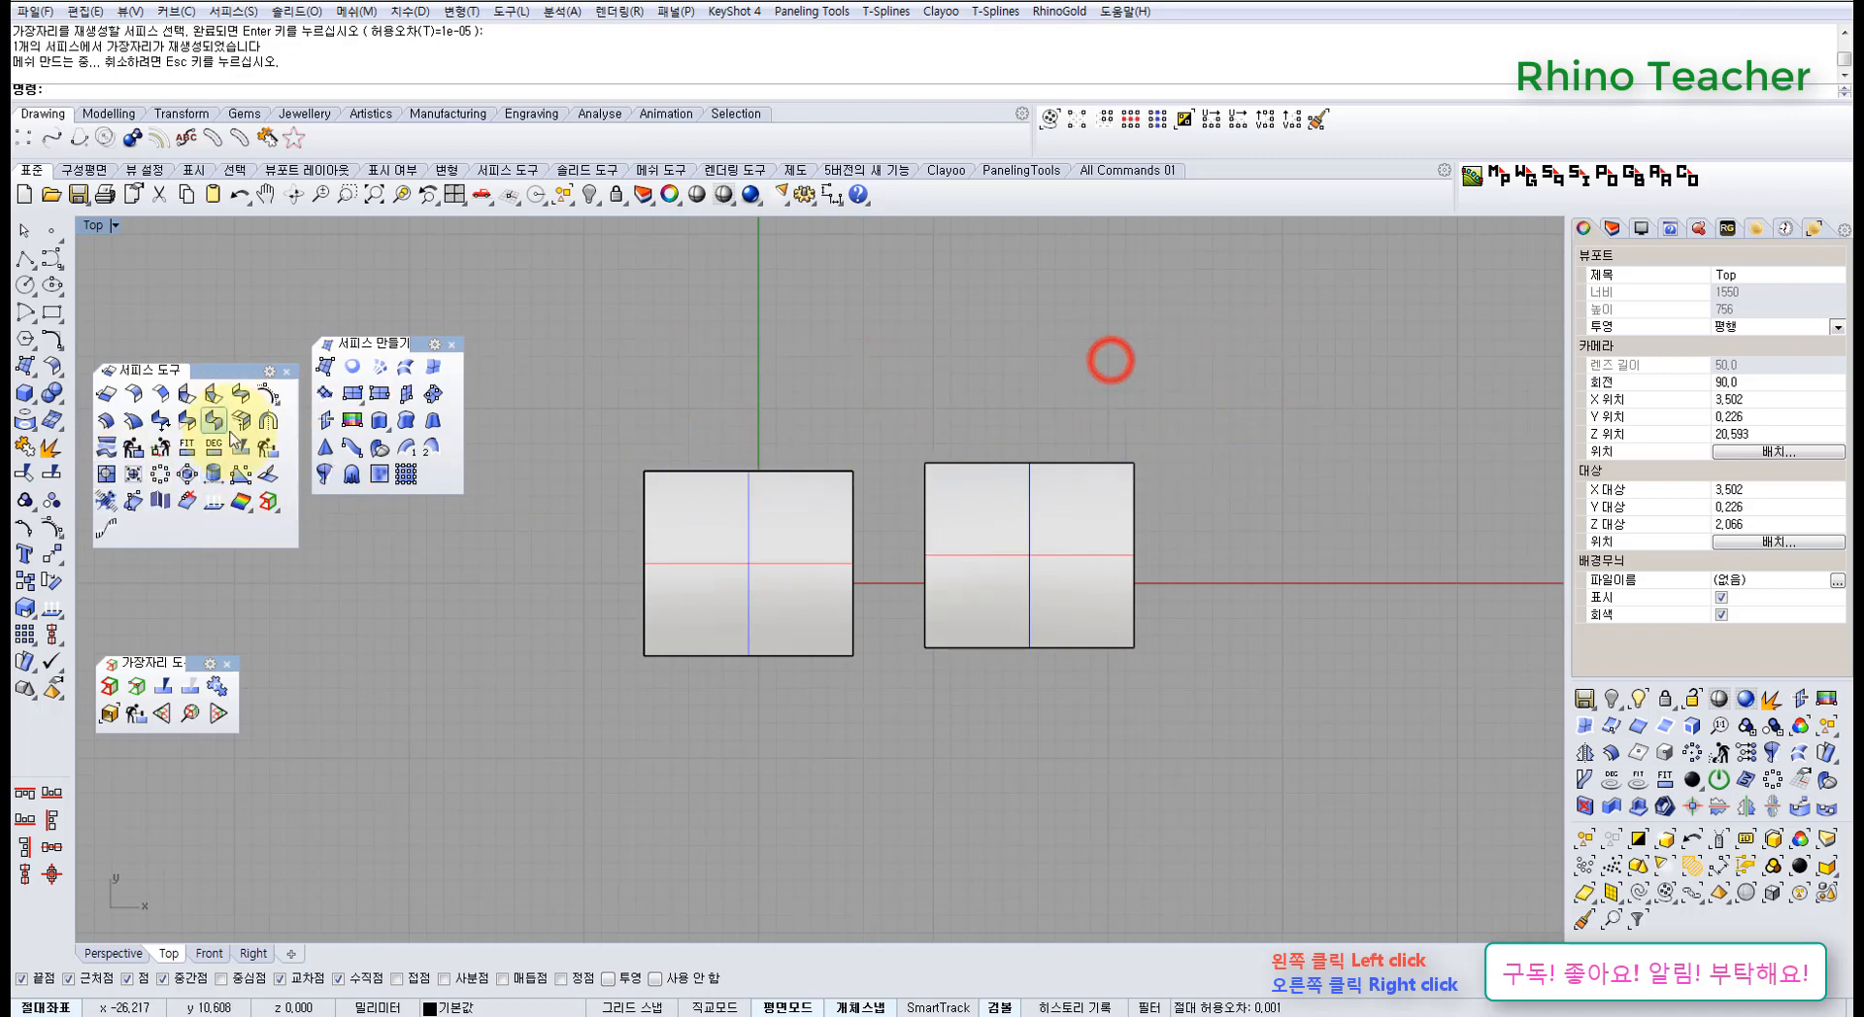
left_click(268, 448)
left_click(1669, 229)
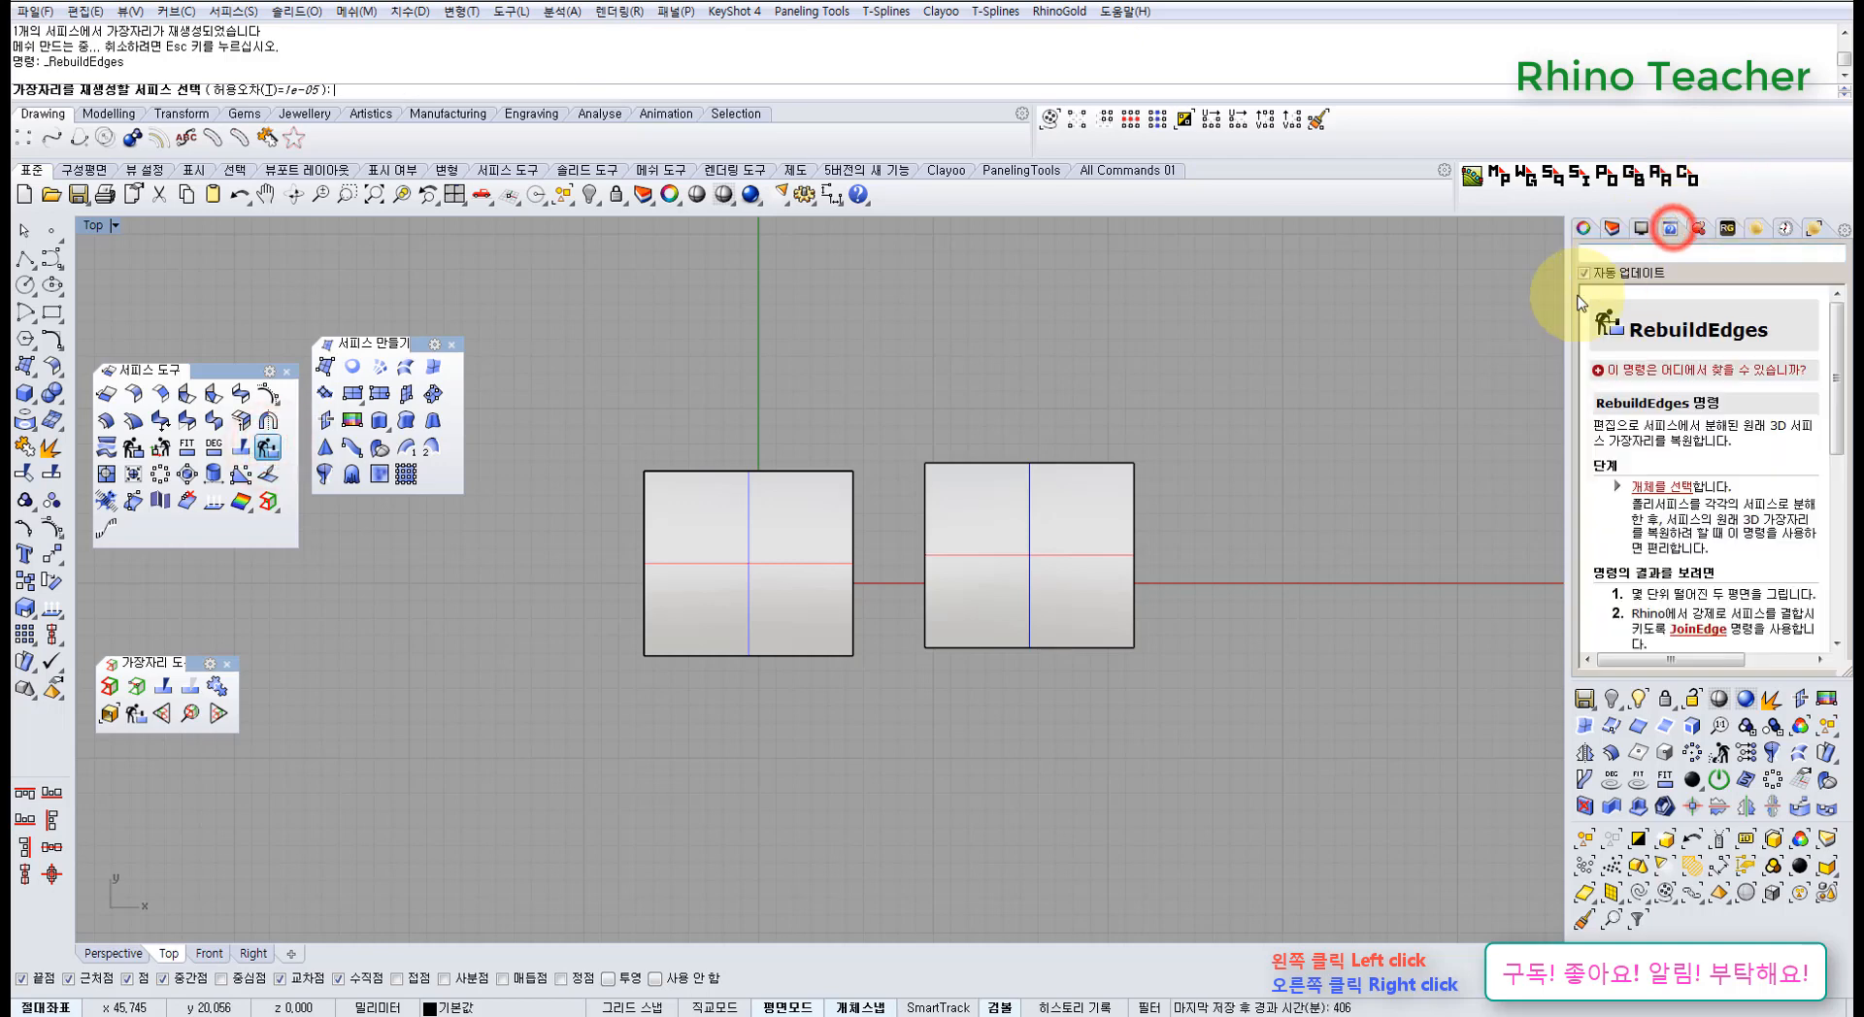
left_click(1583, 228)
left_click(1166, 278)
right_click_drag(1069, 382, 975, 433)
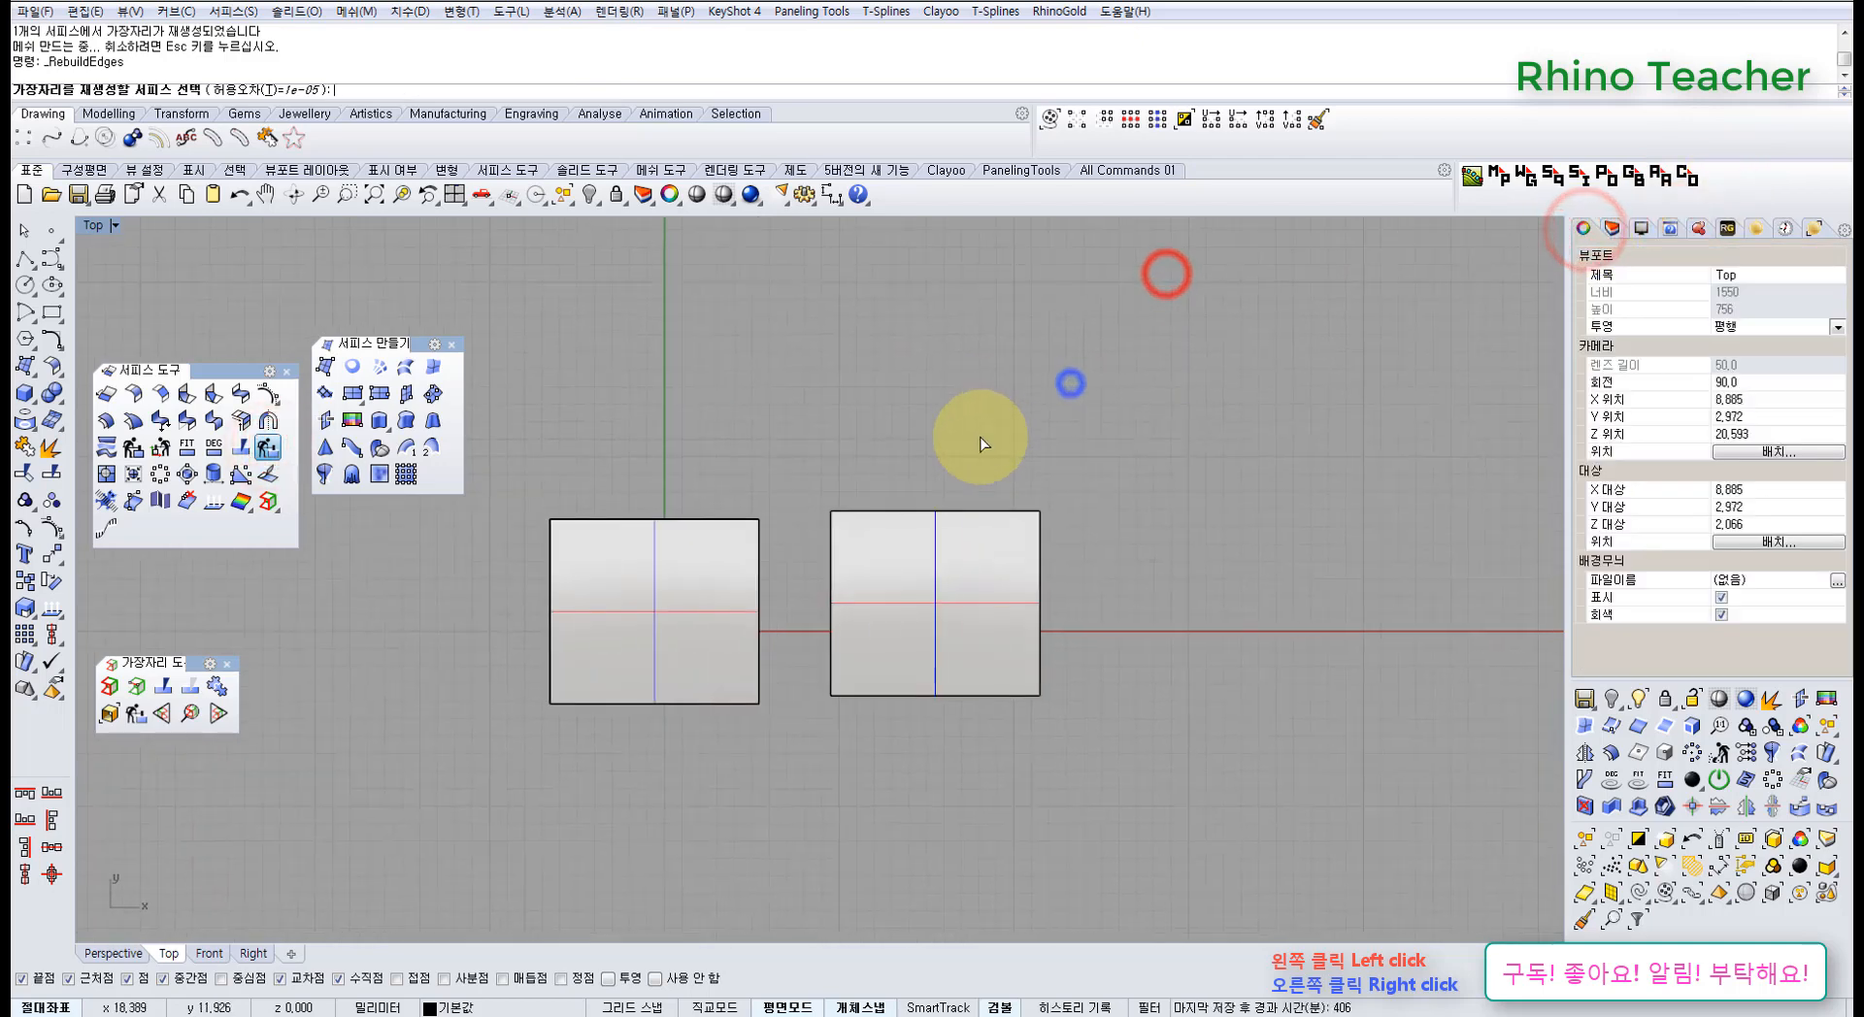
- Delete the right-hand surface and move the remaining surface by about 1.1 mm
left_click(947, 554)
right_click_drag(788, 563, 886, 565)
left_click(996, 438)
left_click(1015, 582)
key("Delete")
left_click_drag(838, 551, 847, 561)
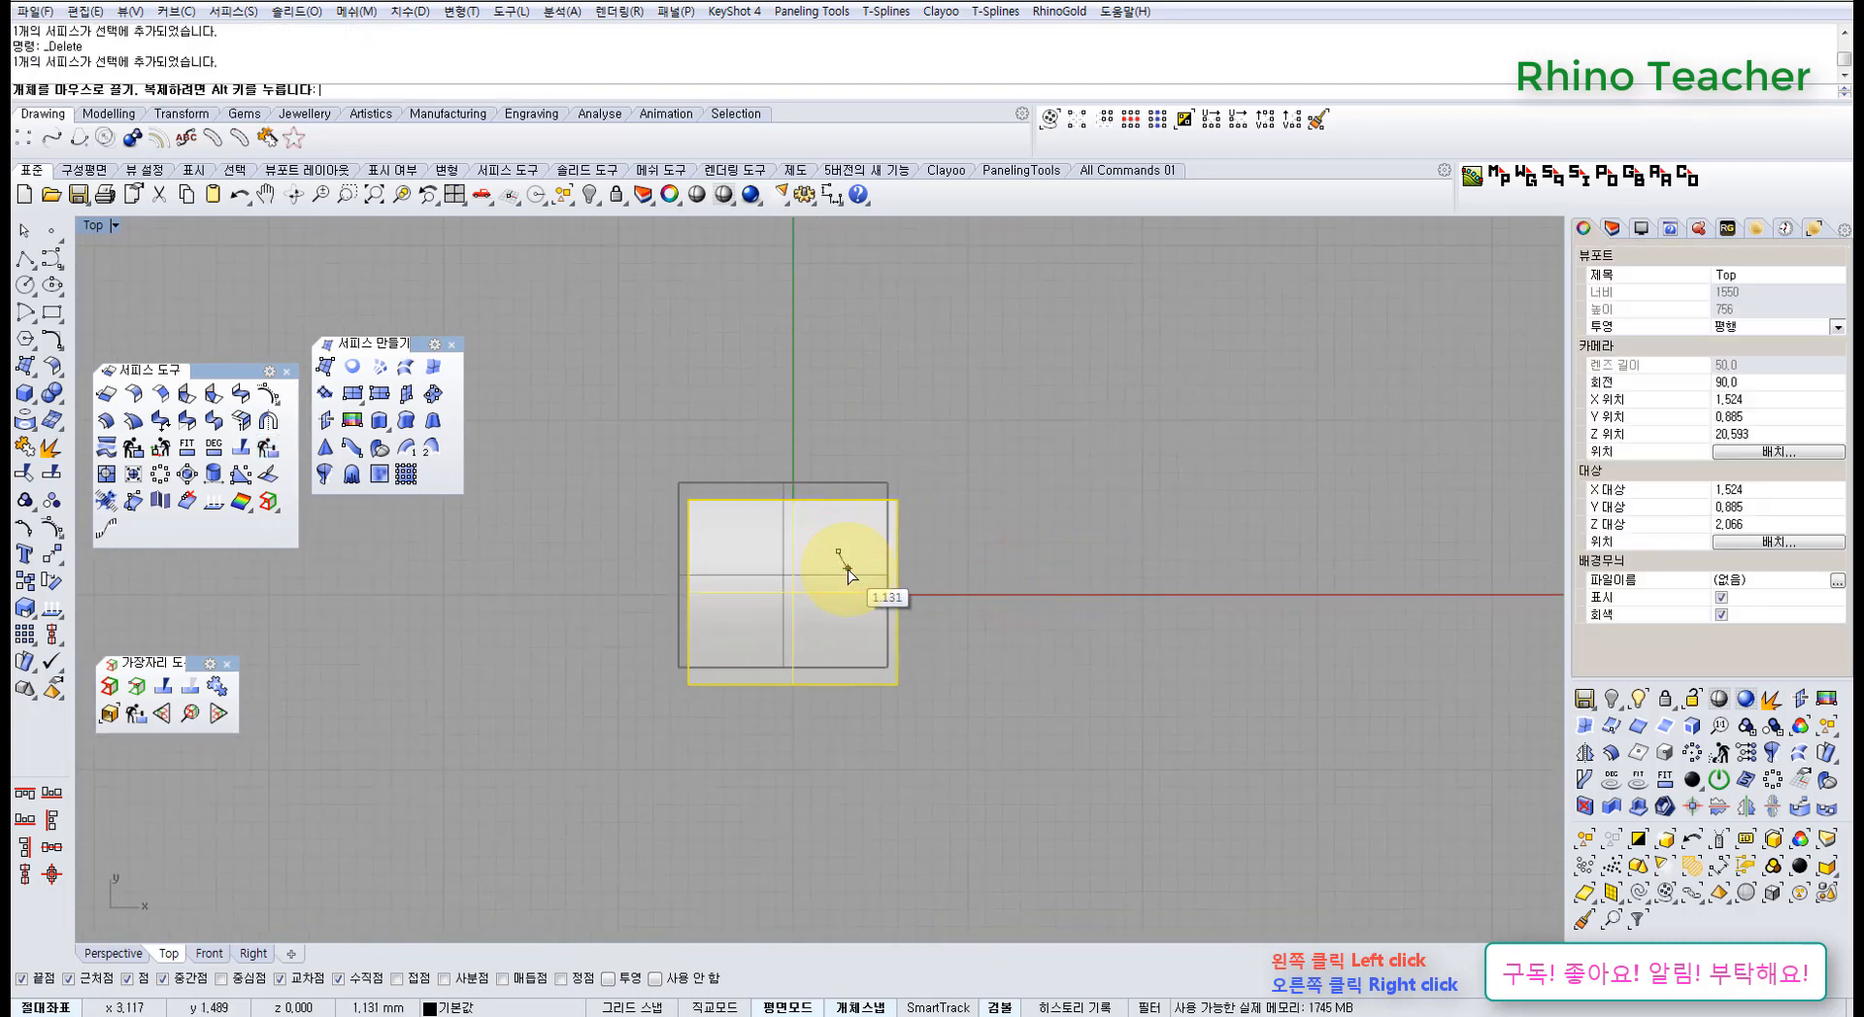
left_click(870, 466)
- Draw a circle about 3.5 mm in diameter near the middle of the remaining surface
scroll(823, 566, "up", 3)
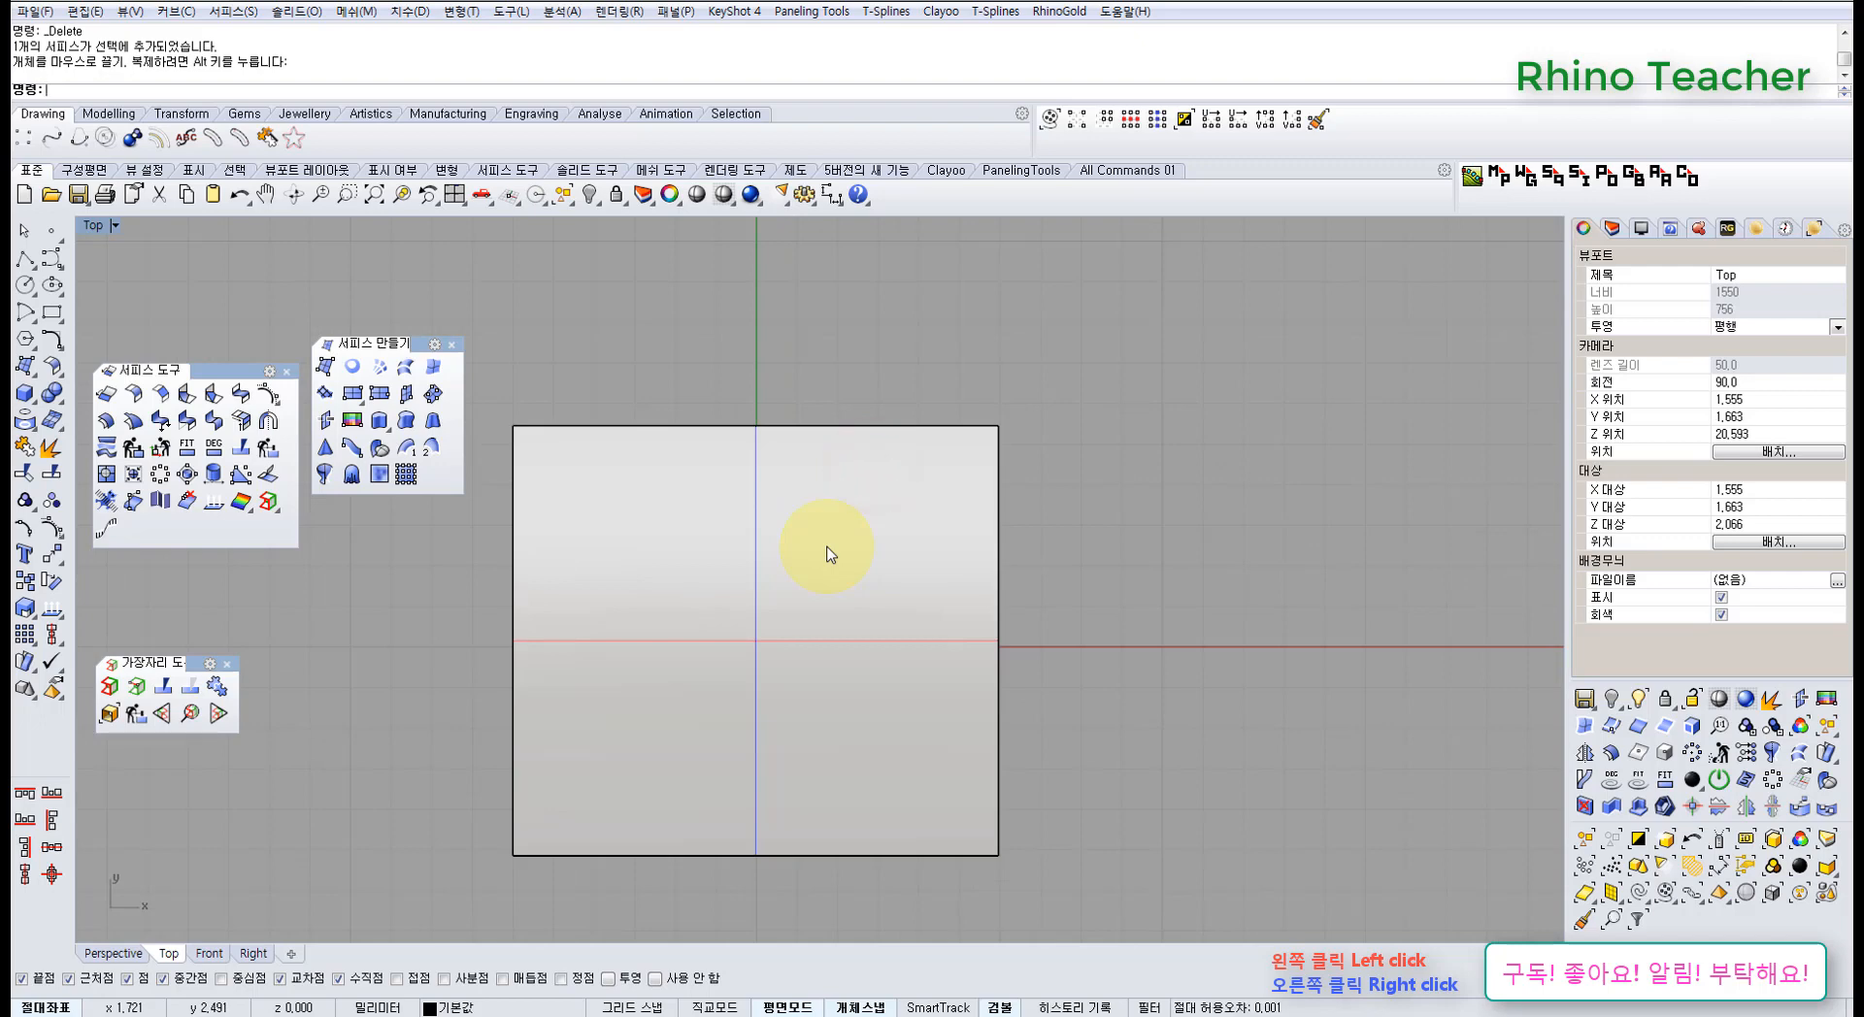
left_click(27, 288)
scroll(732, 606, "up", 3)
left_click(734, 602)
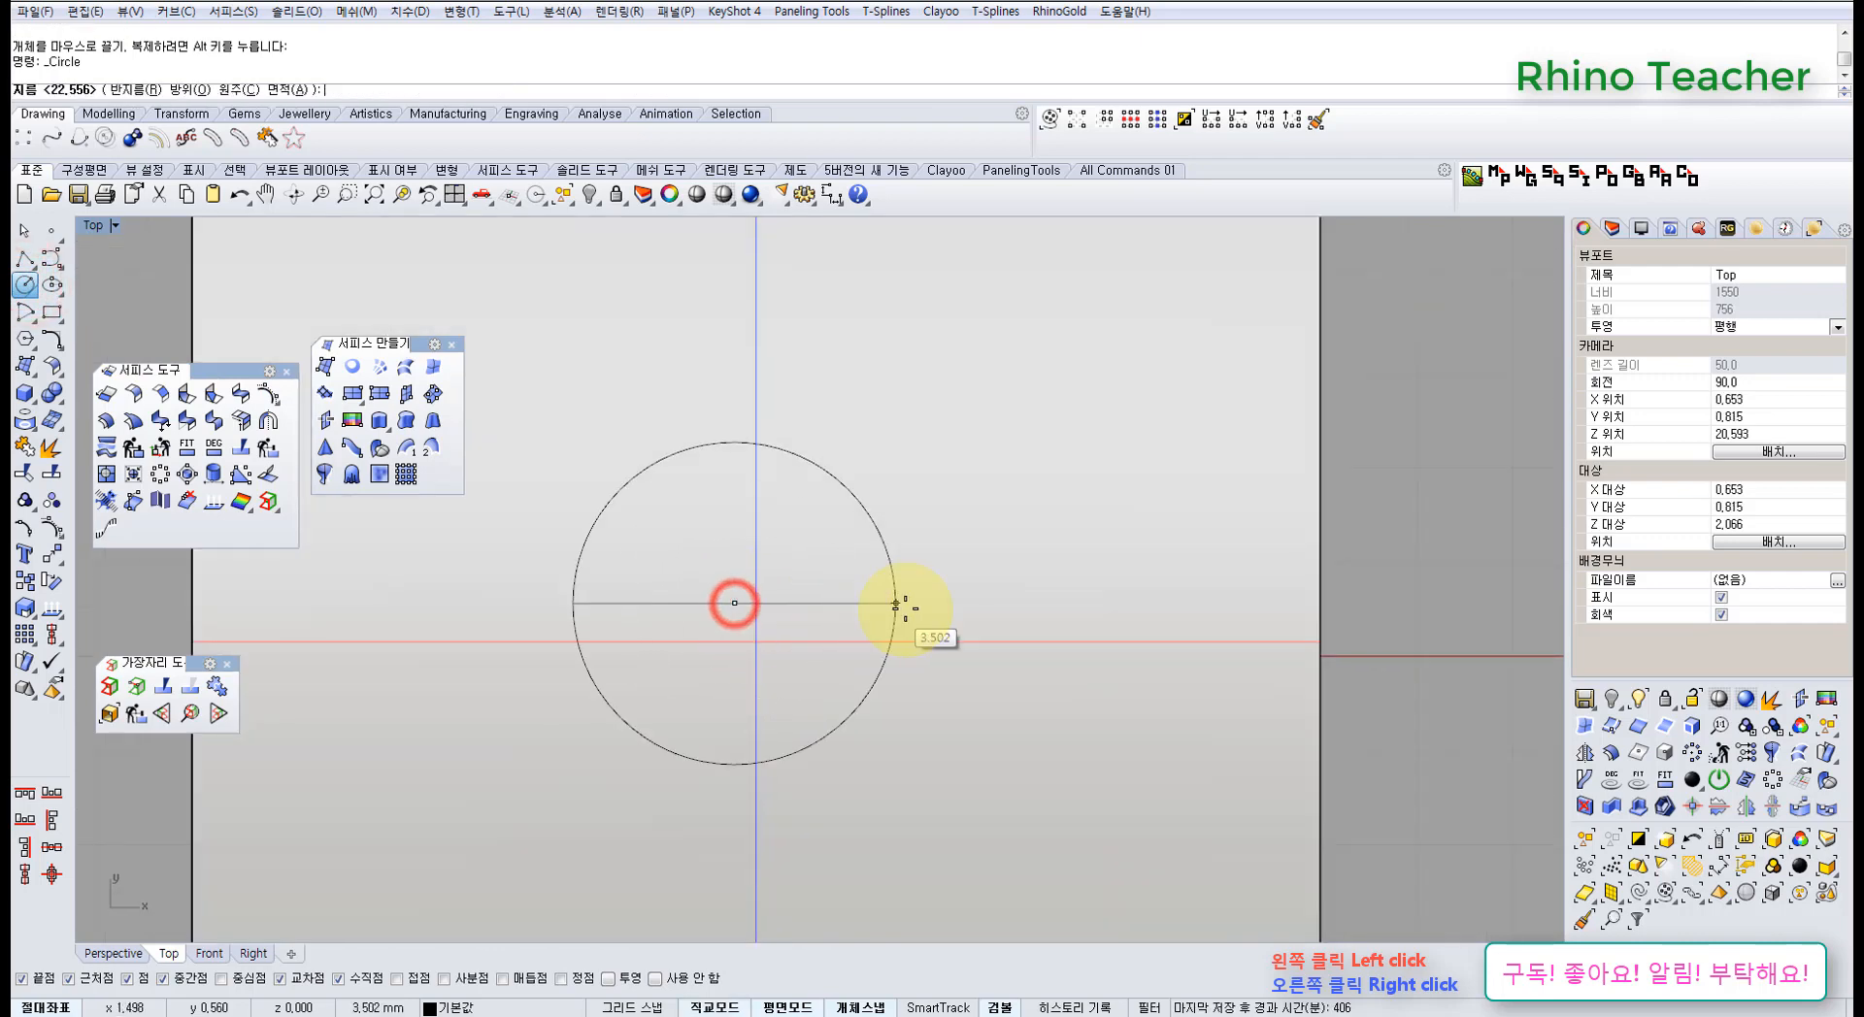
left_click(895, 605)
scroll(840, 624, "down", 3)
- Split the surface with the circle, and delete the inner disc together with the circle curve
left_click(908, 567)
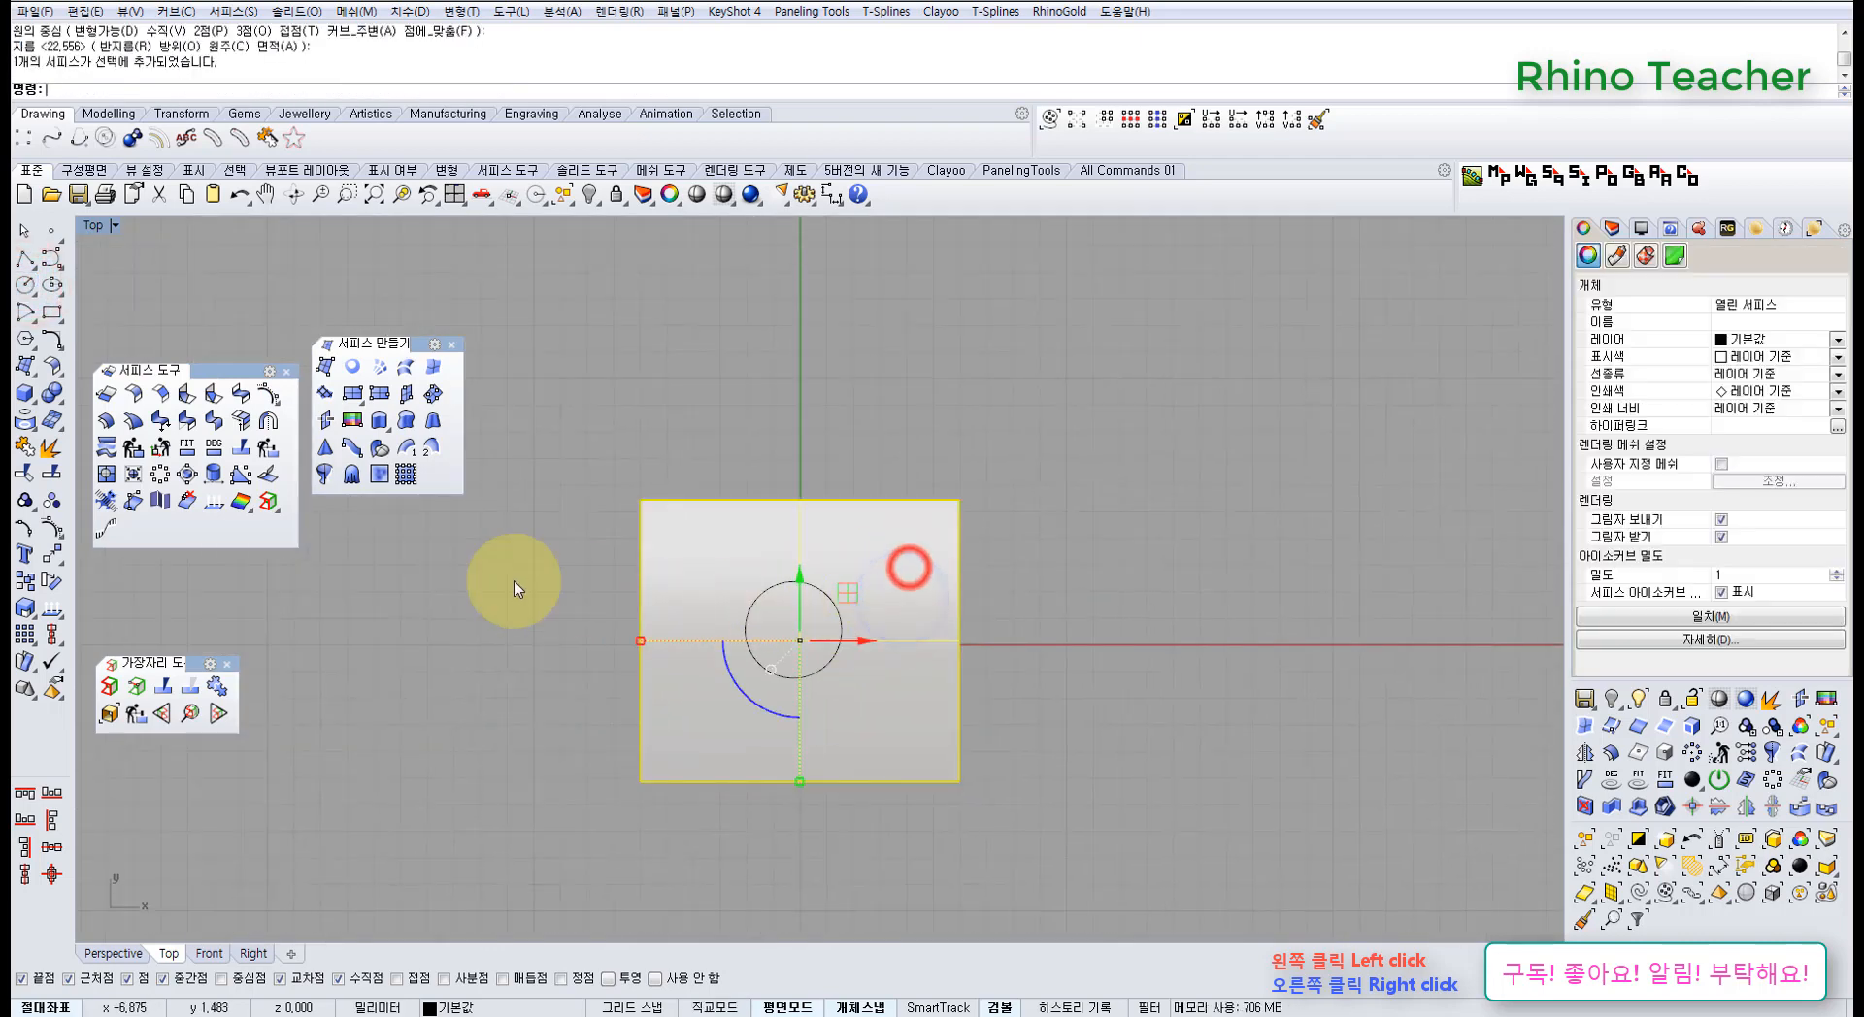
left_click(51, 472)
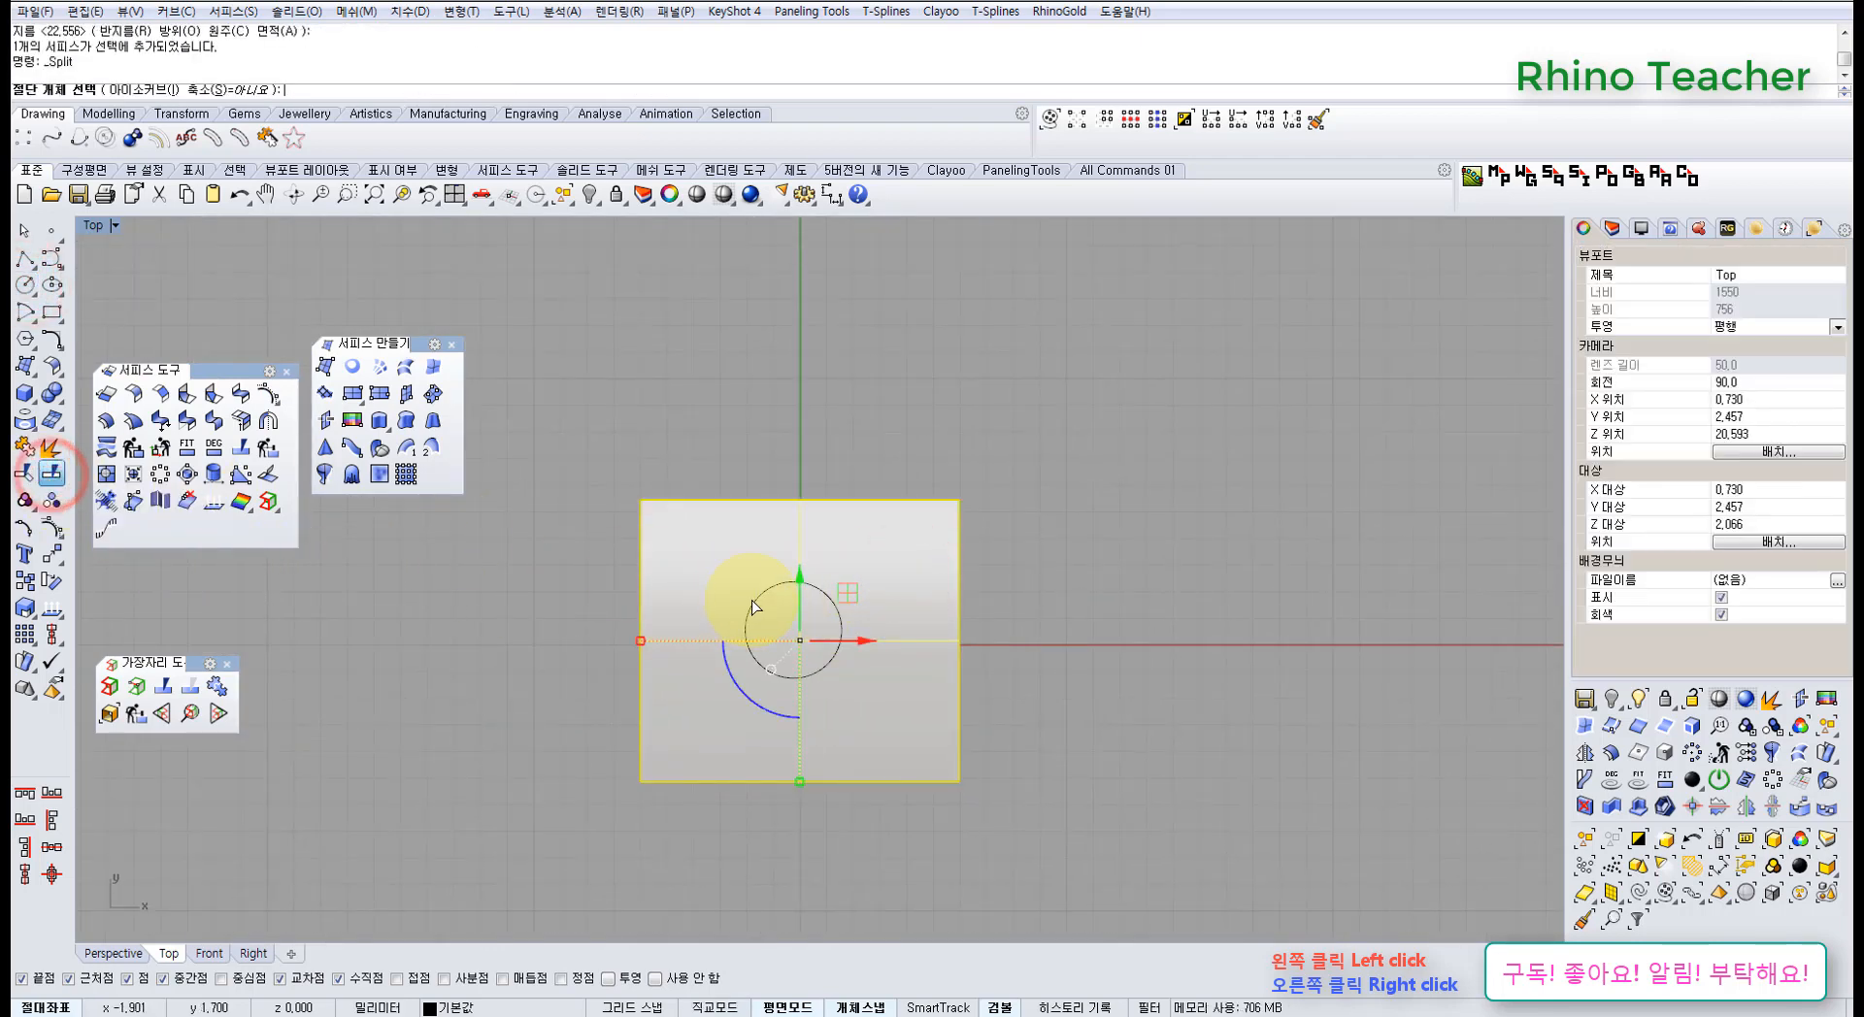
left_click(753, 606)
key("Return")
left_click(695, 406)
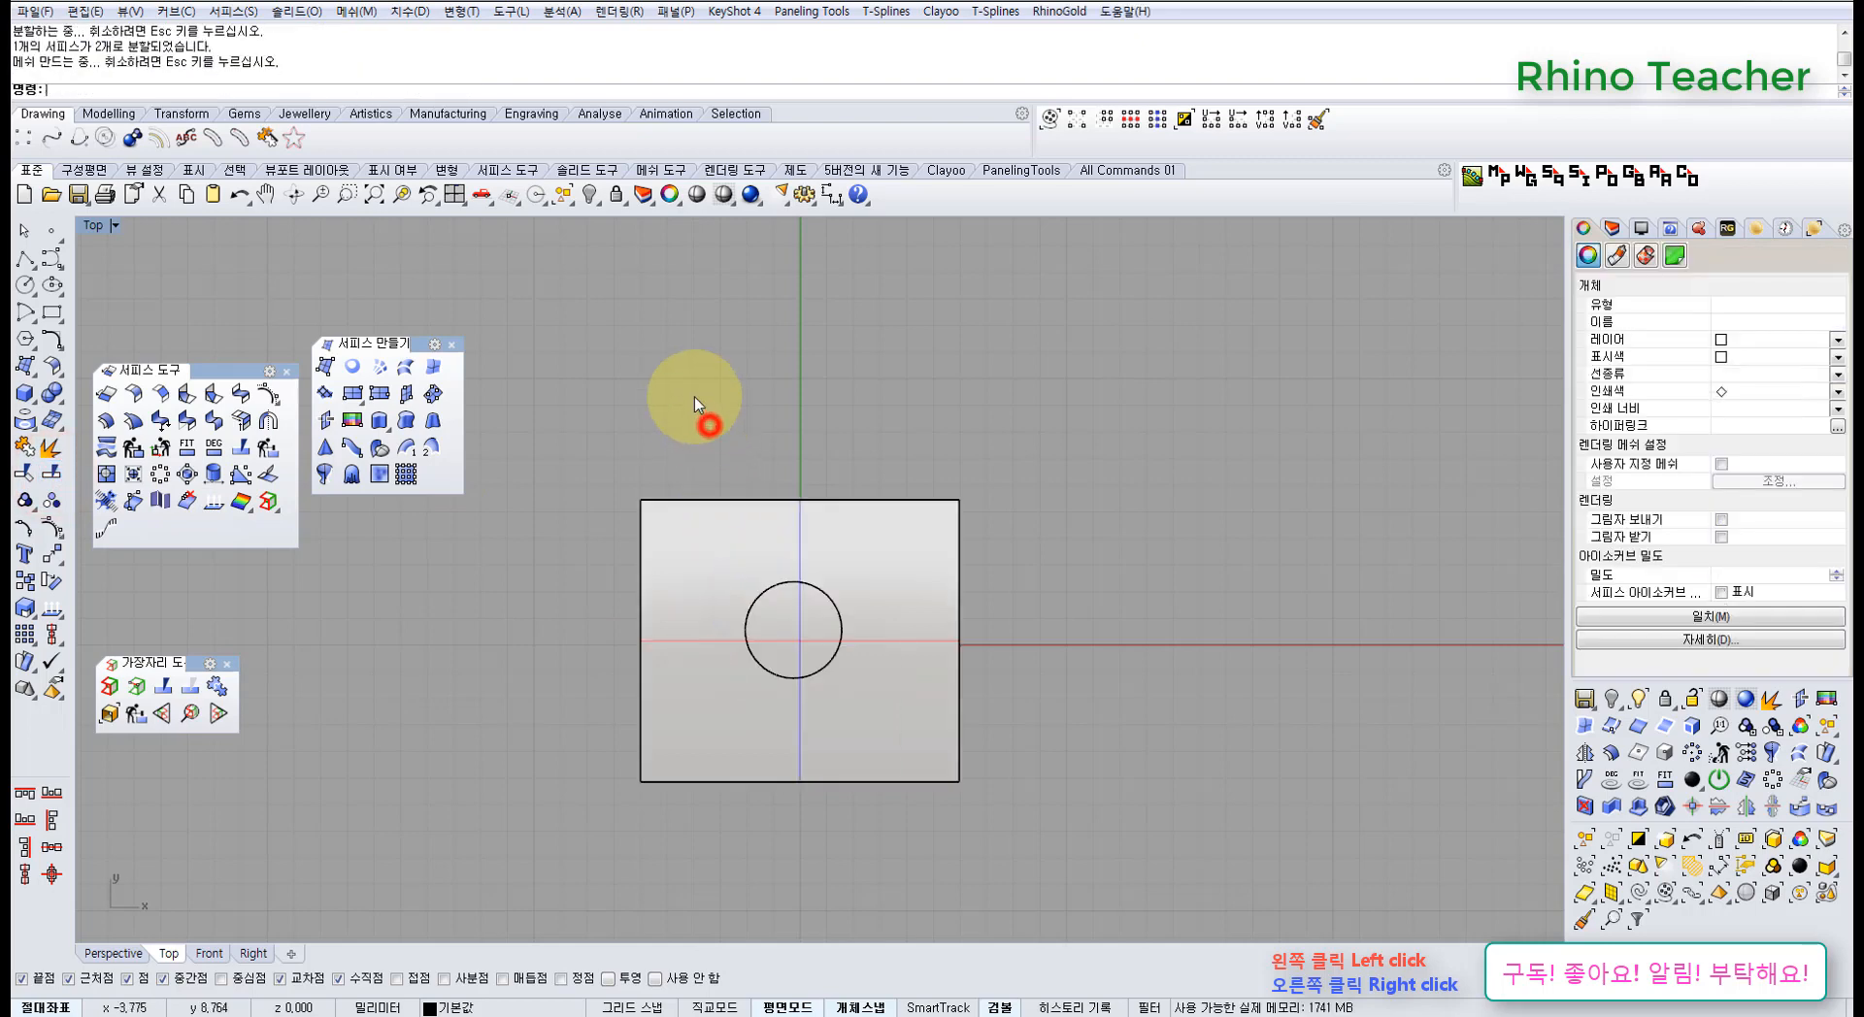
left_click_drag(695, 406, 915, 726)
key("Delete")
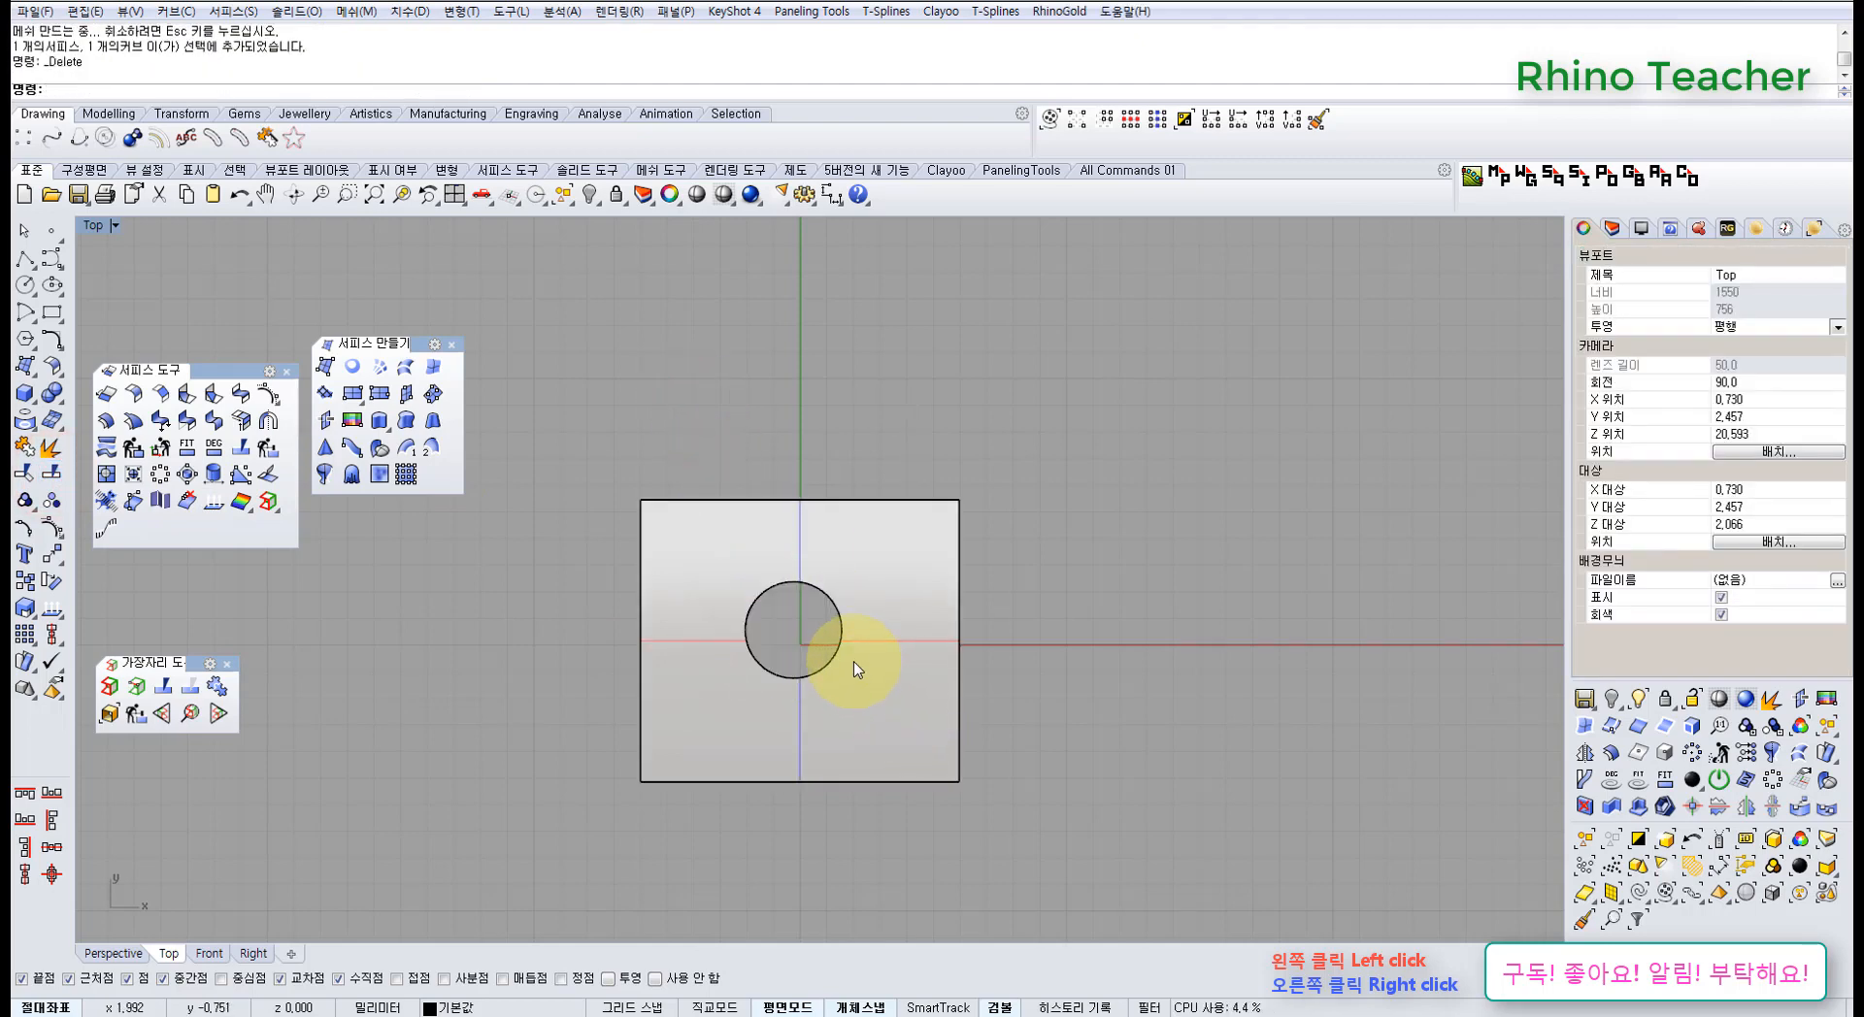
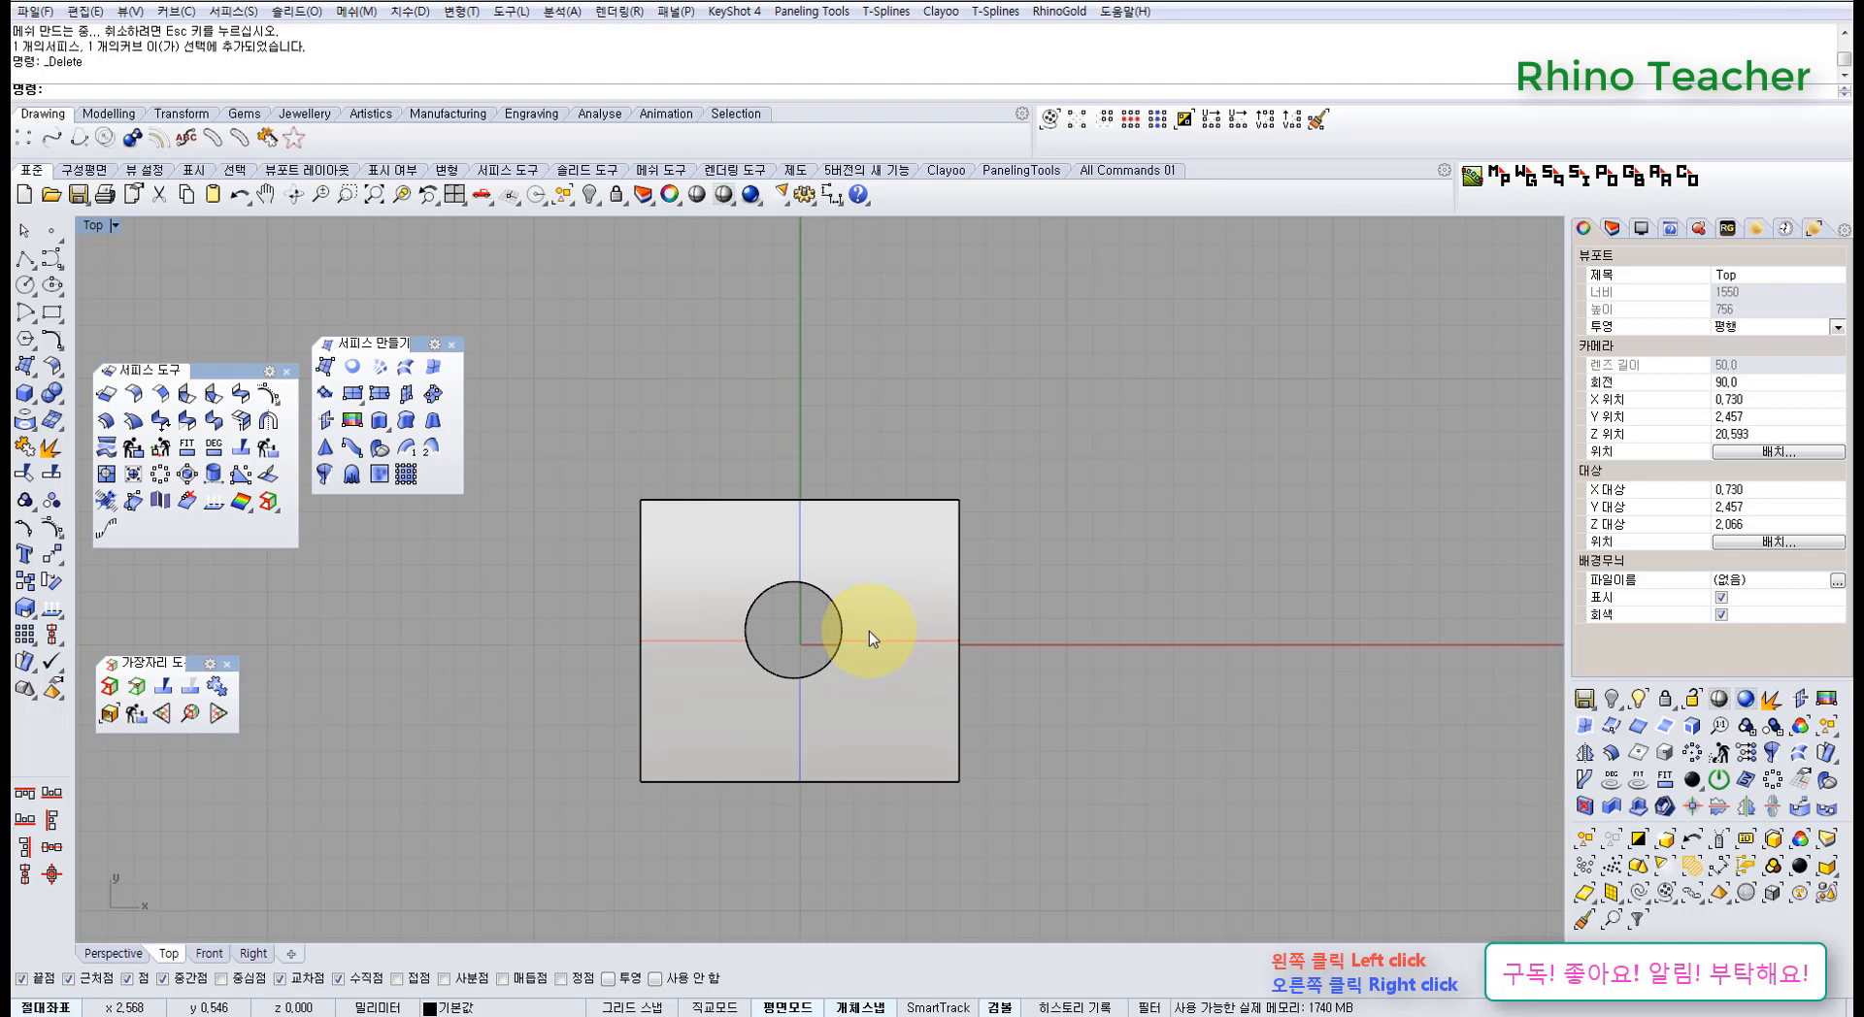
right_click_drag(869, 556, 892, 555)
right_click_drag(952, 486, 923, 528)
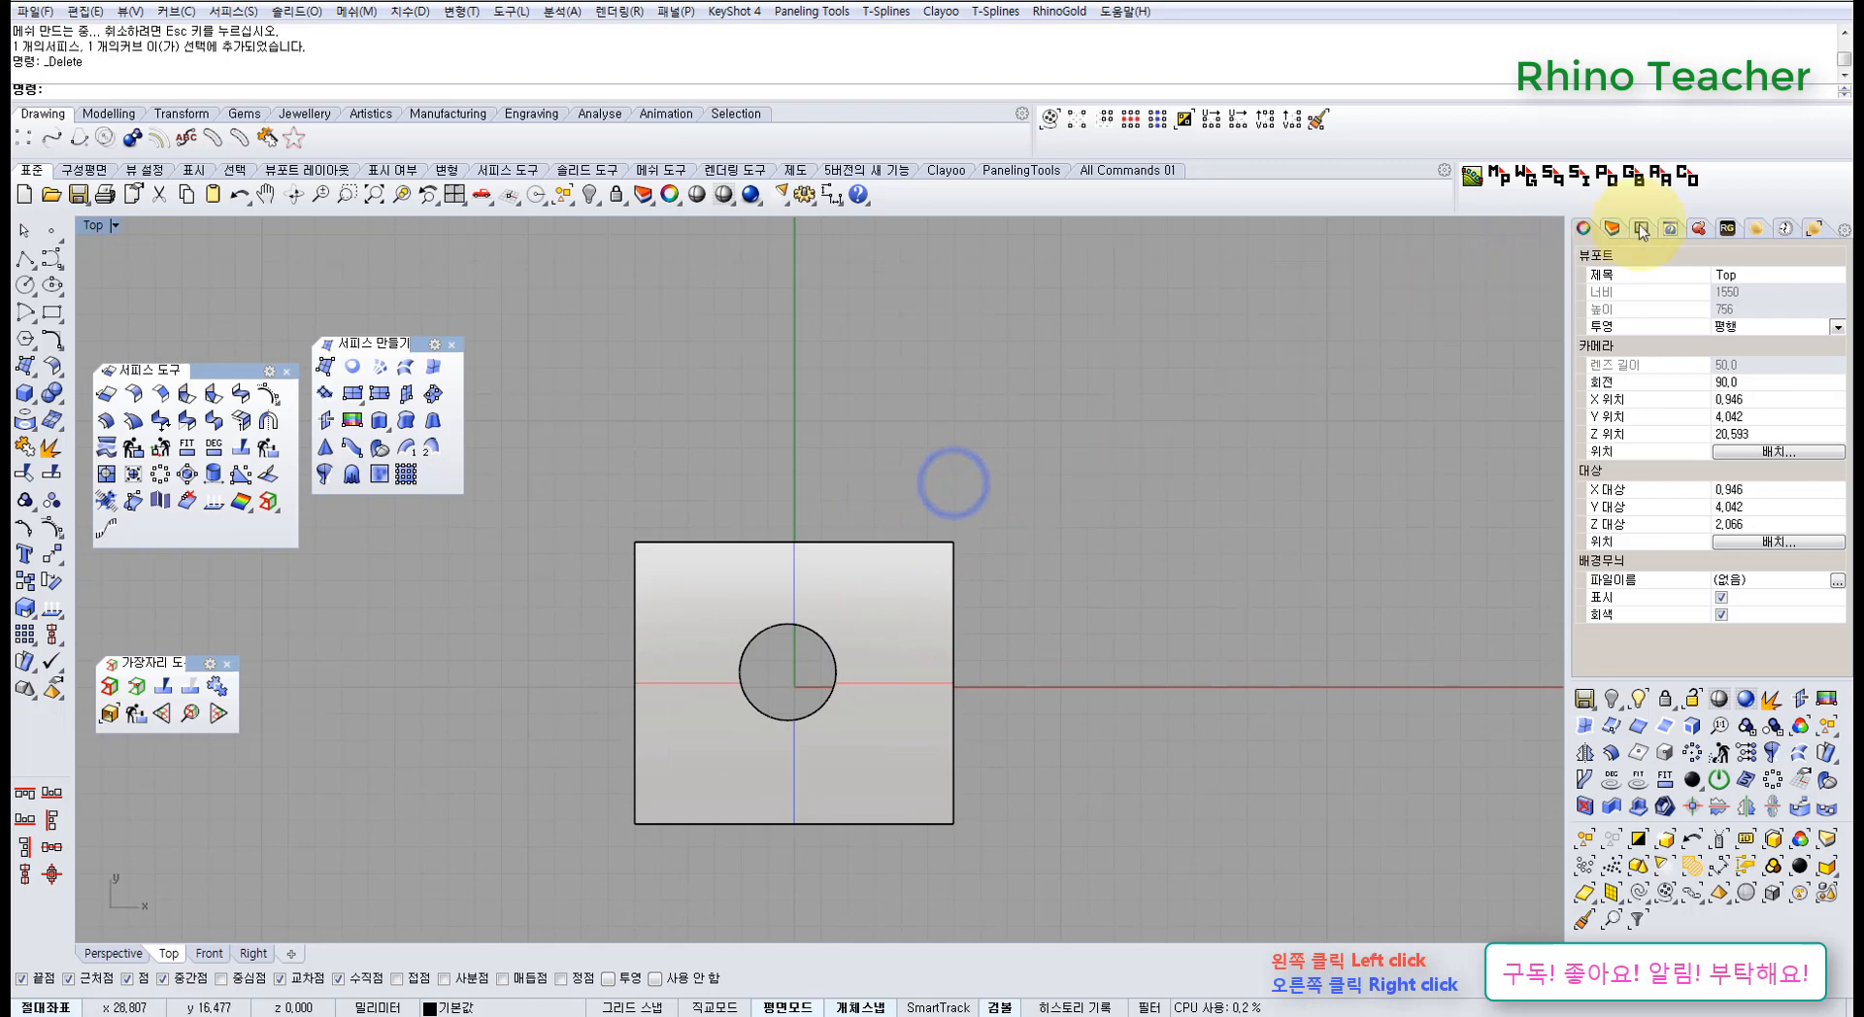
left_click(1669, 231)
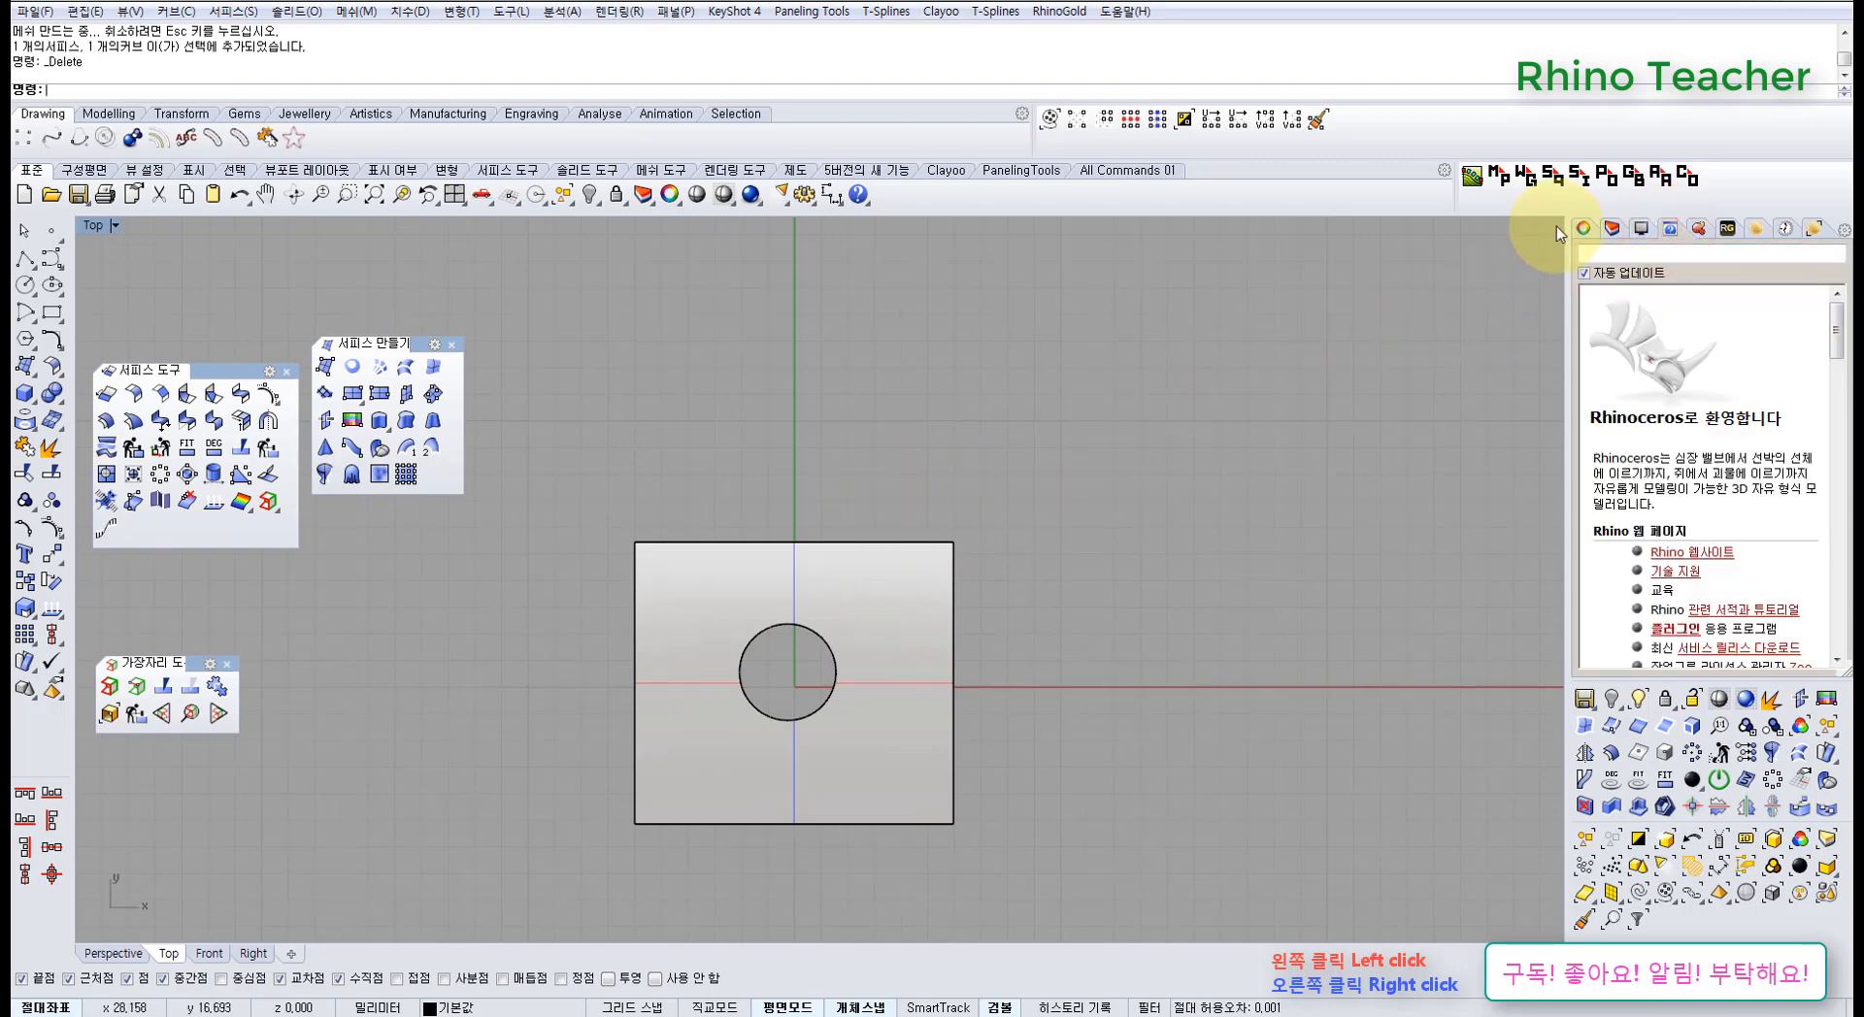
left_click(1581, 227)
- Untrim the circular hole edge to restore the full surface without keeping the trim objects
left_click(986, 418)
right_click_drag(834, 486, 886, 427)
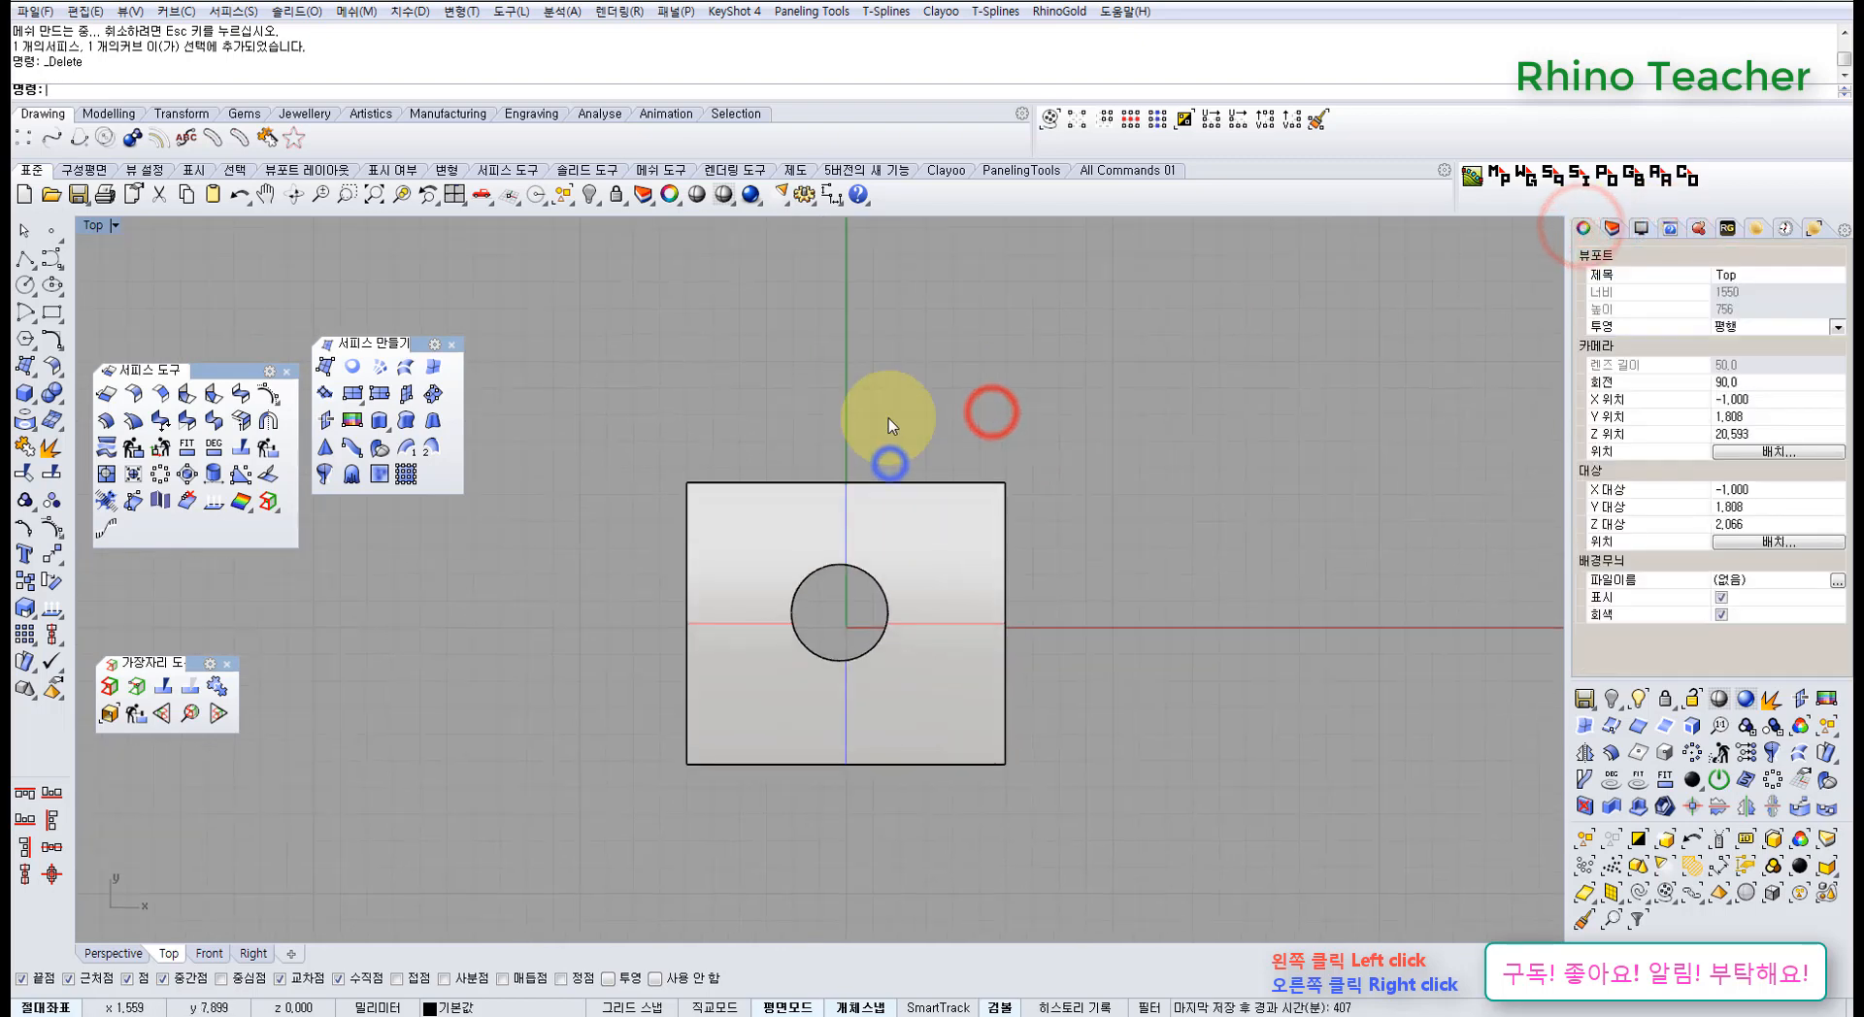
left_click(106, 476)
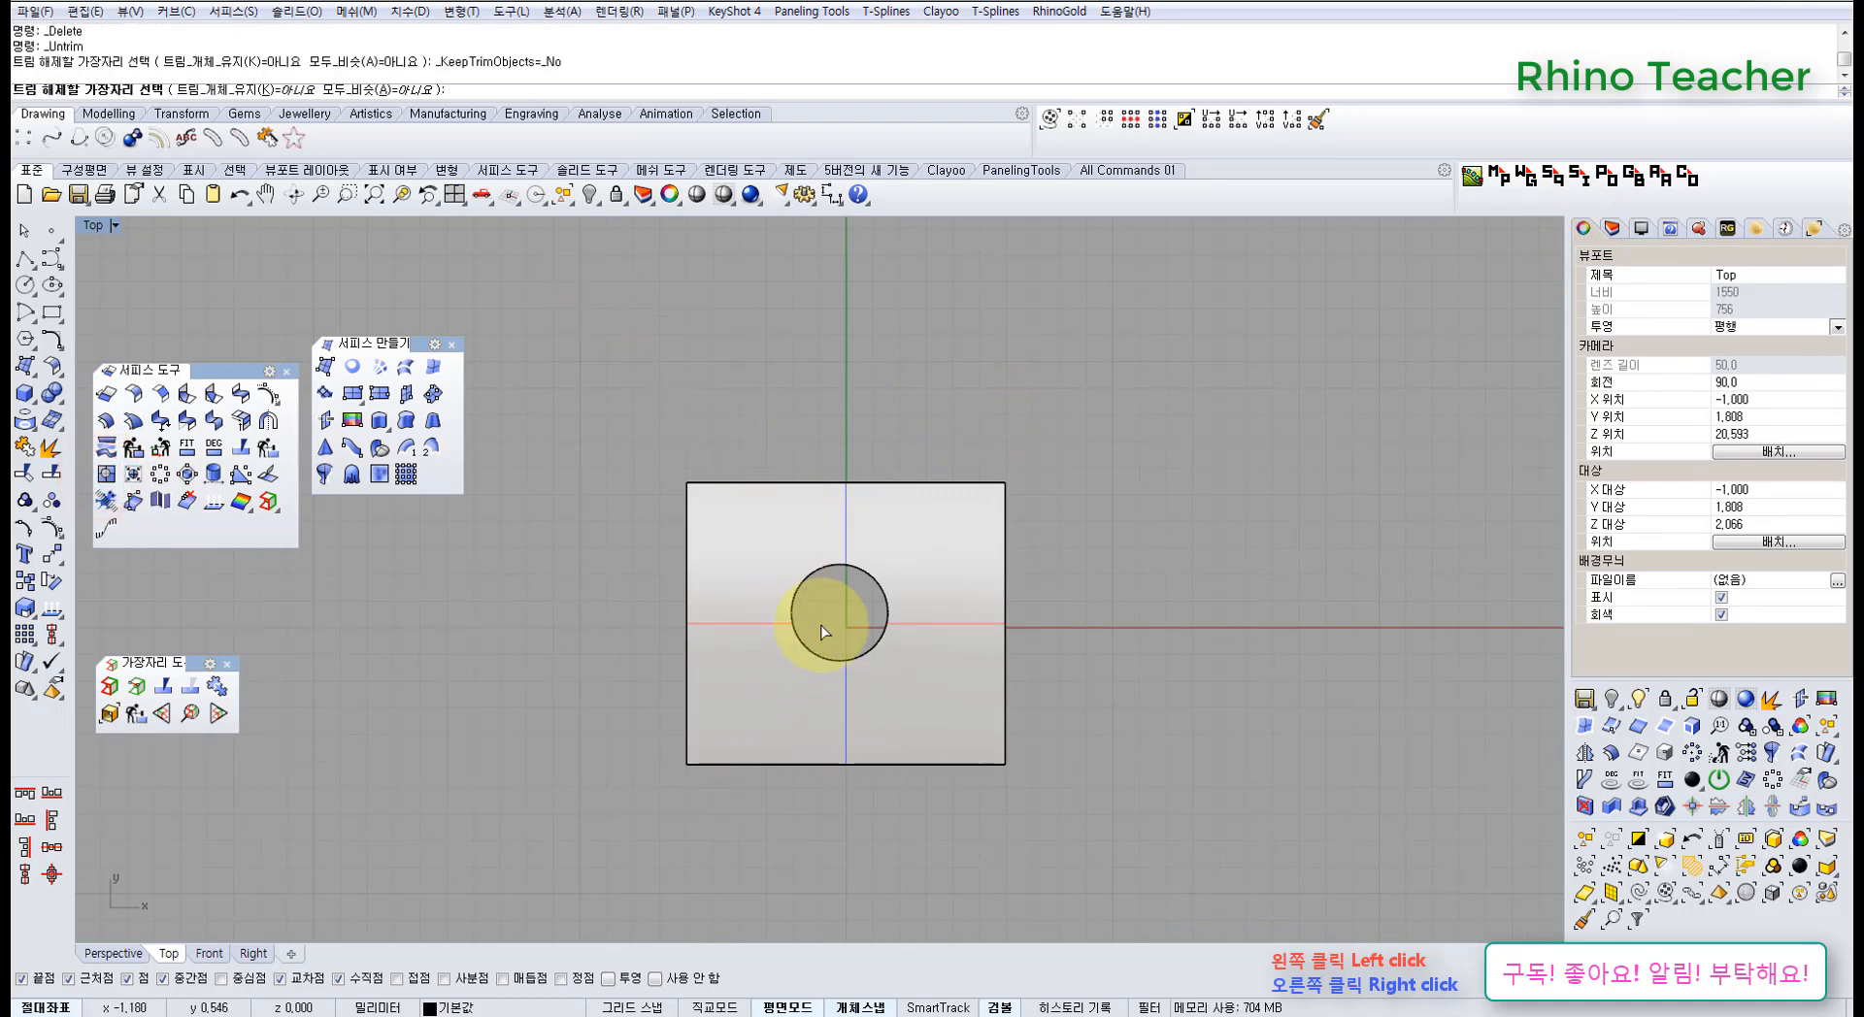
left_click(802, 646)
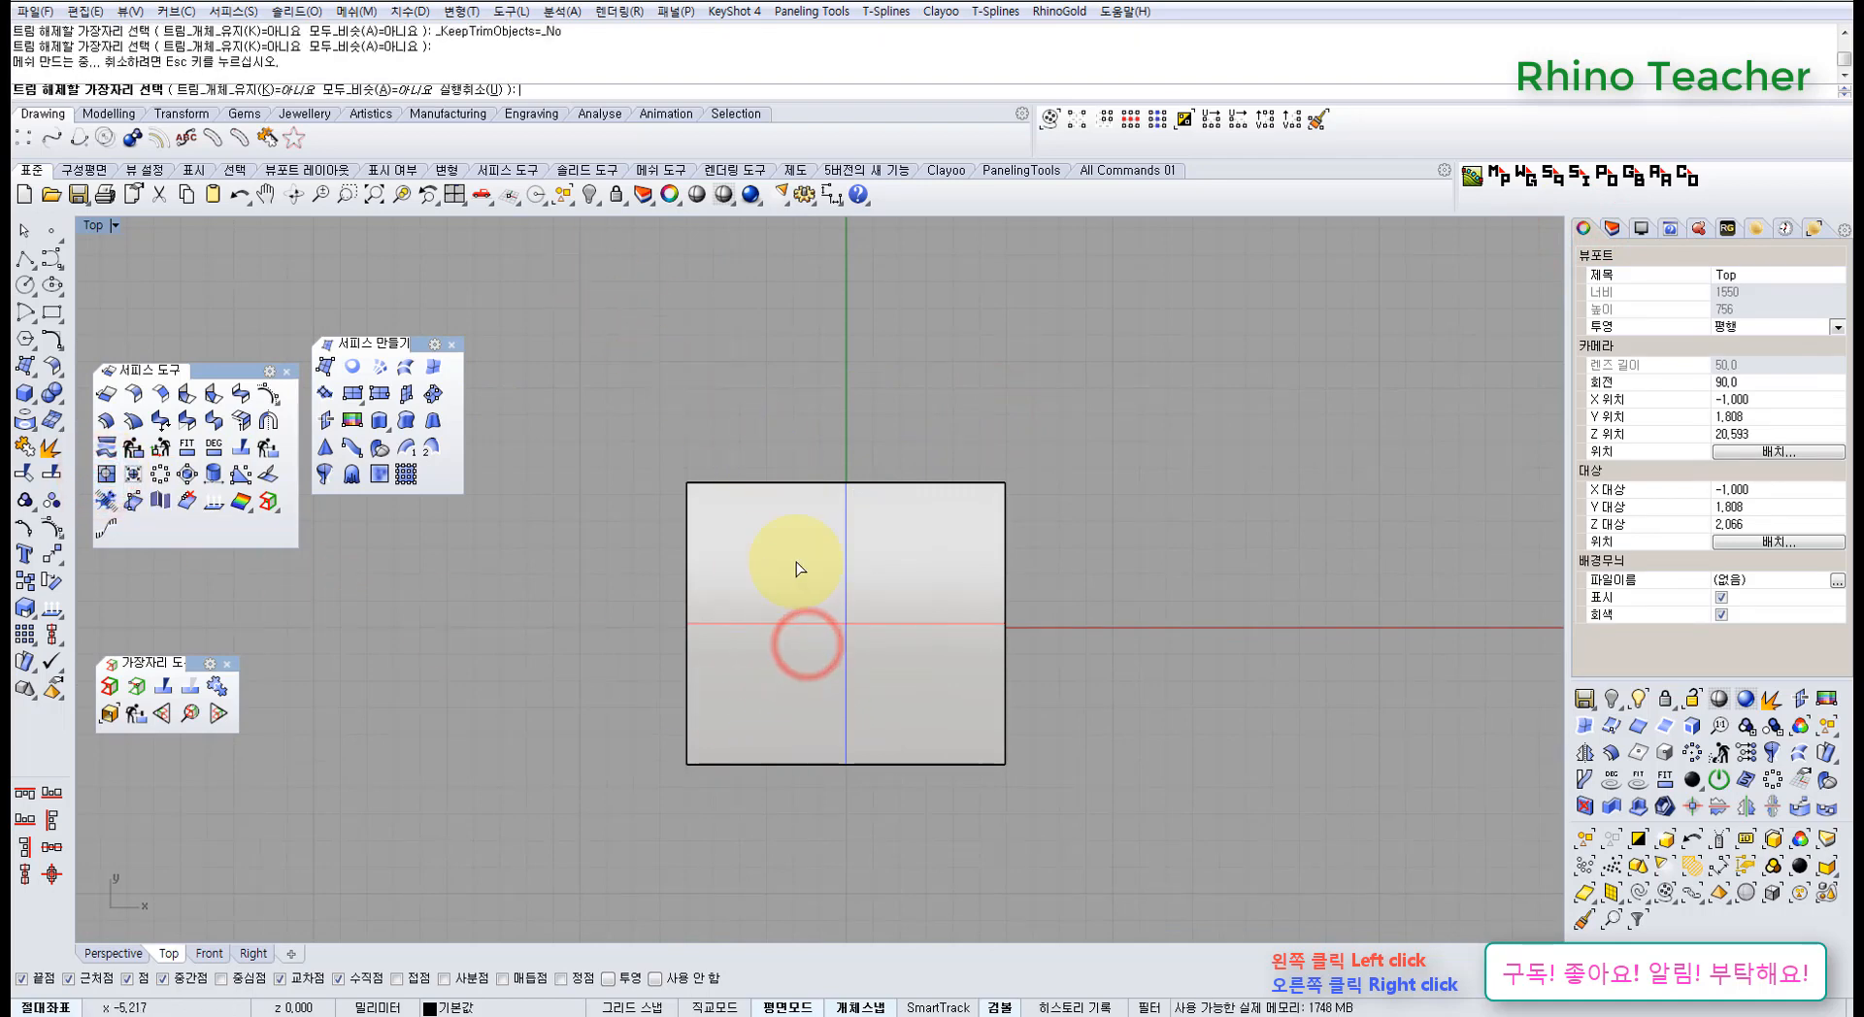
- Undo the earlier untrims, the hole's deletion and the split, back to the uncut surface with its circle
key("ctrl+z")
key("ctrl+z")
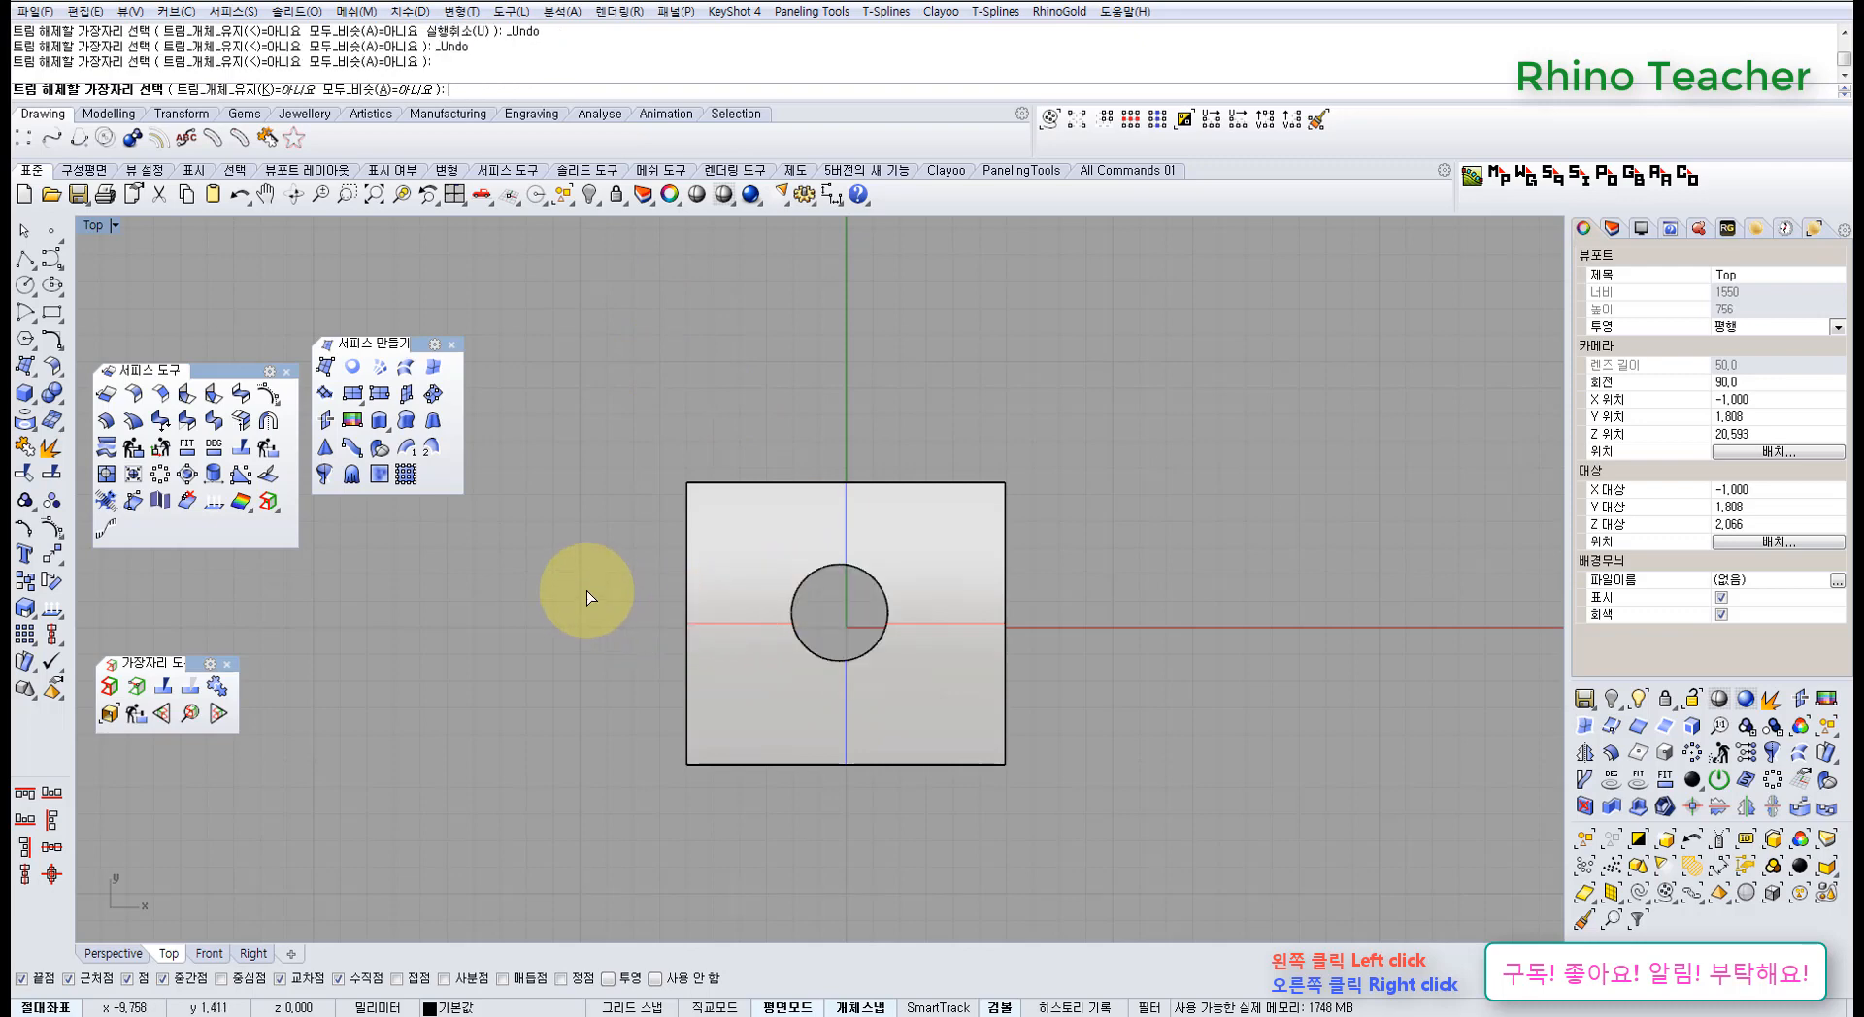
key("Escape")
key("ctrl+z")
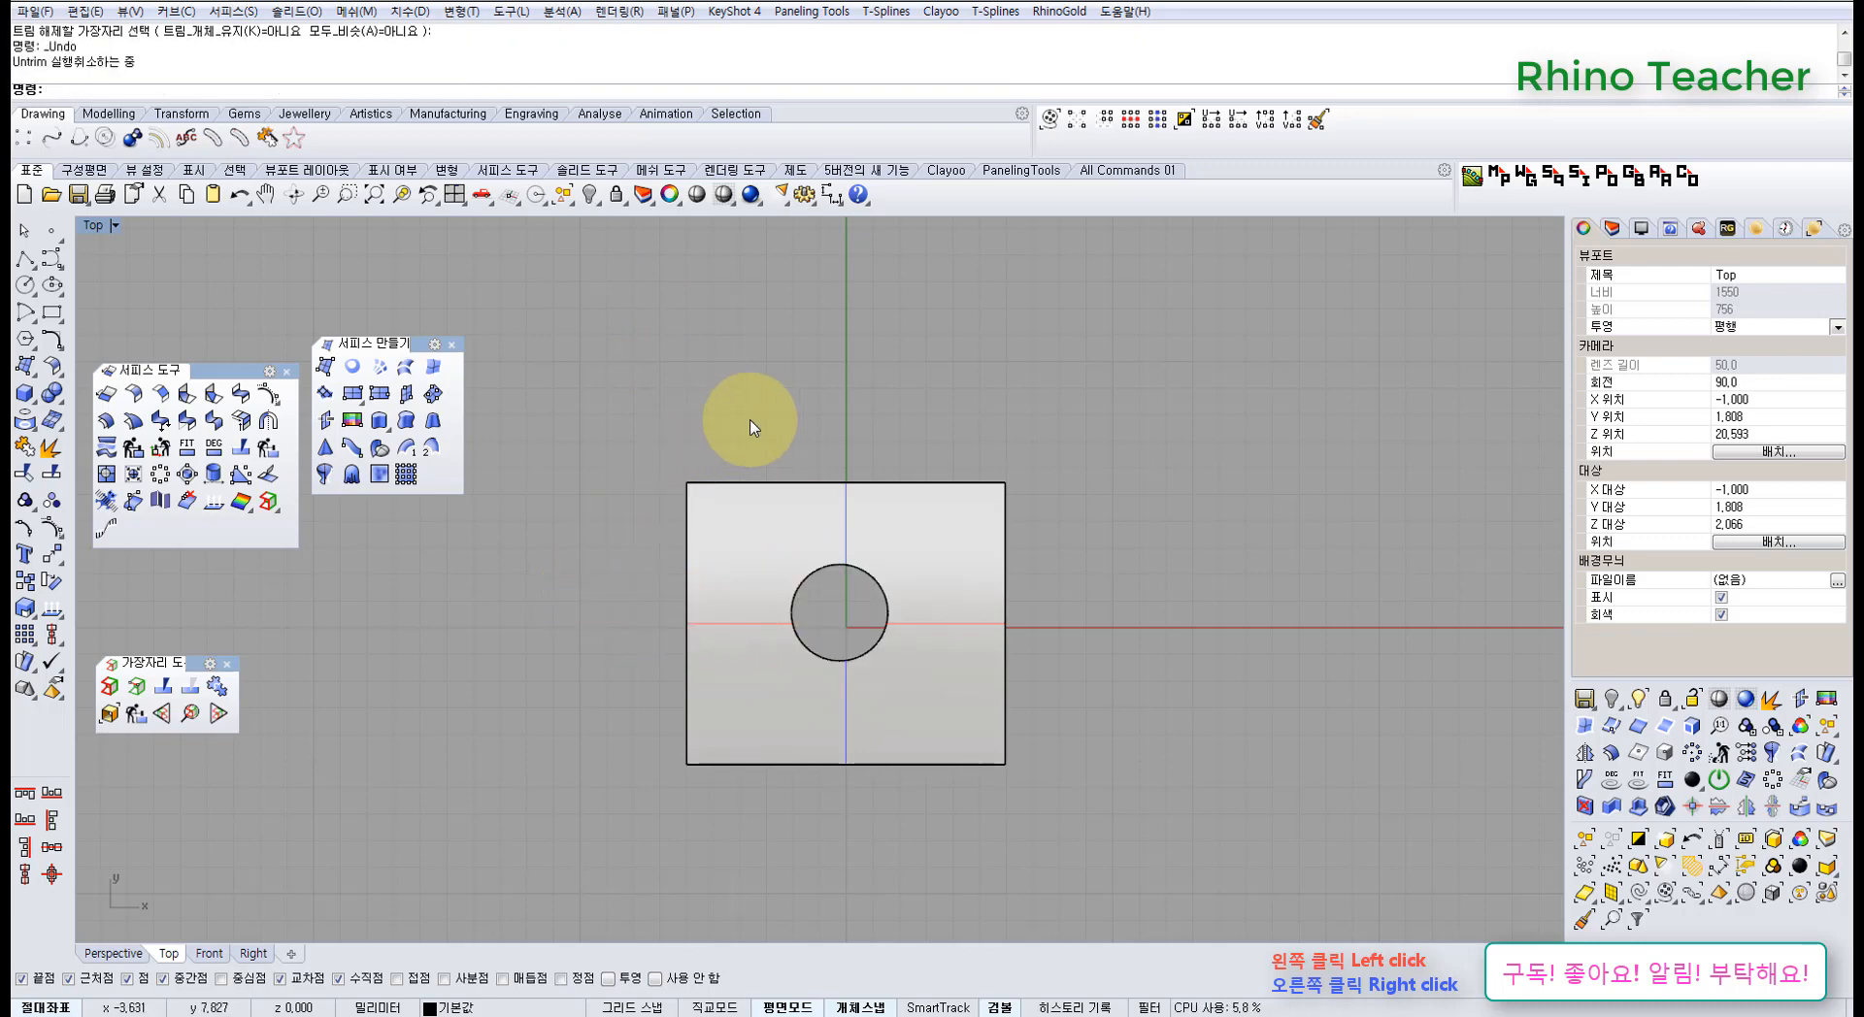
key("ctrl+z")
left_click(754, 420)
key("ctrl+z")
left_click(785, 421)
- Copy the central circle to three more places on the surface: upper left, upper right and lower right
left_click_drag(790, 433, 922, 701)
scroll(812, 629, "up", 3)
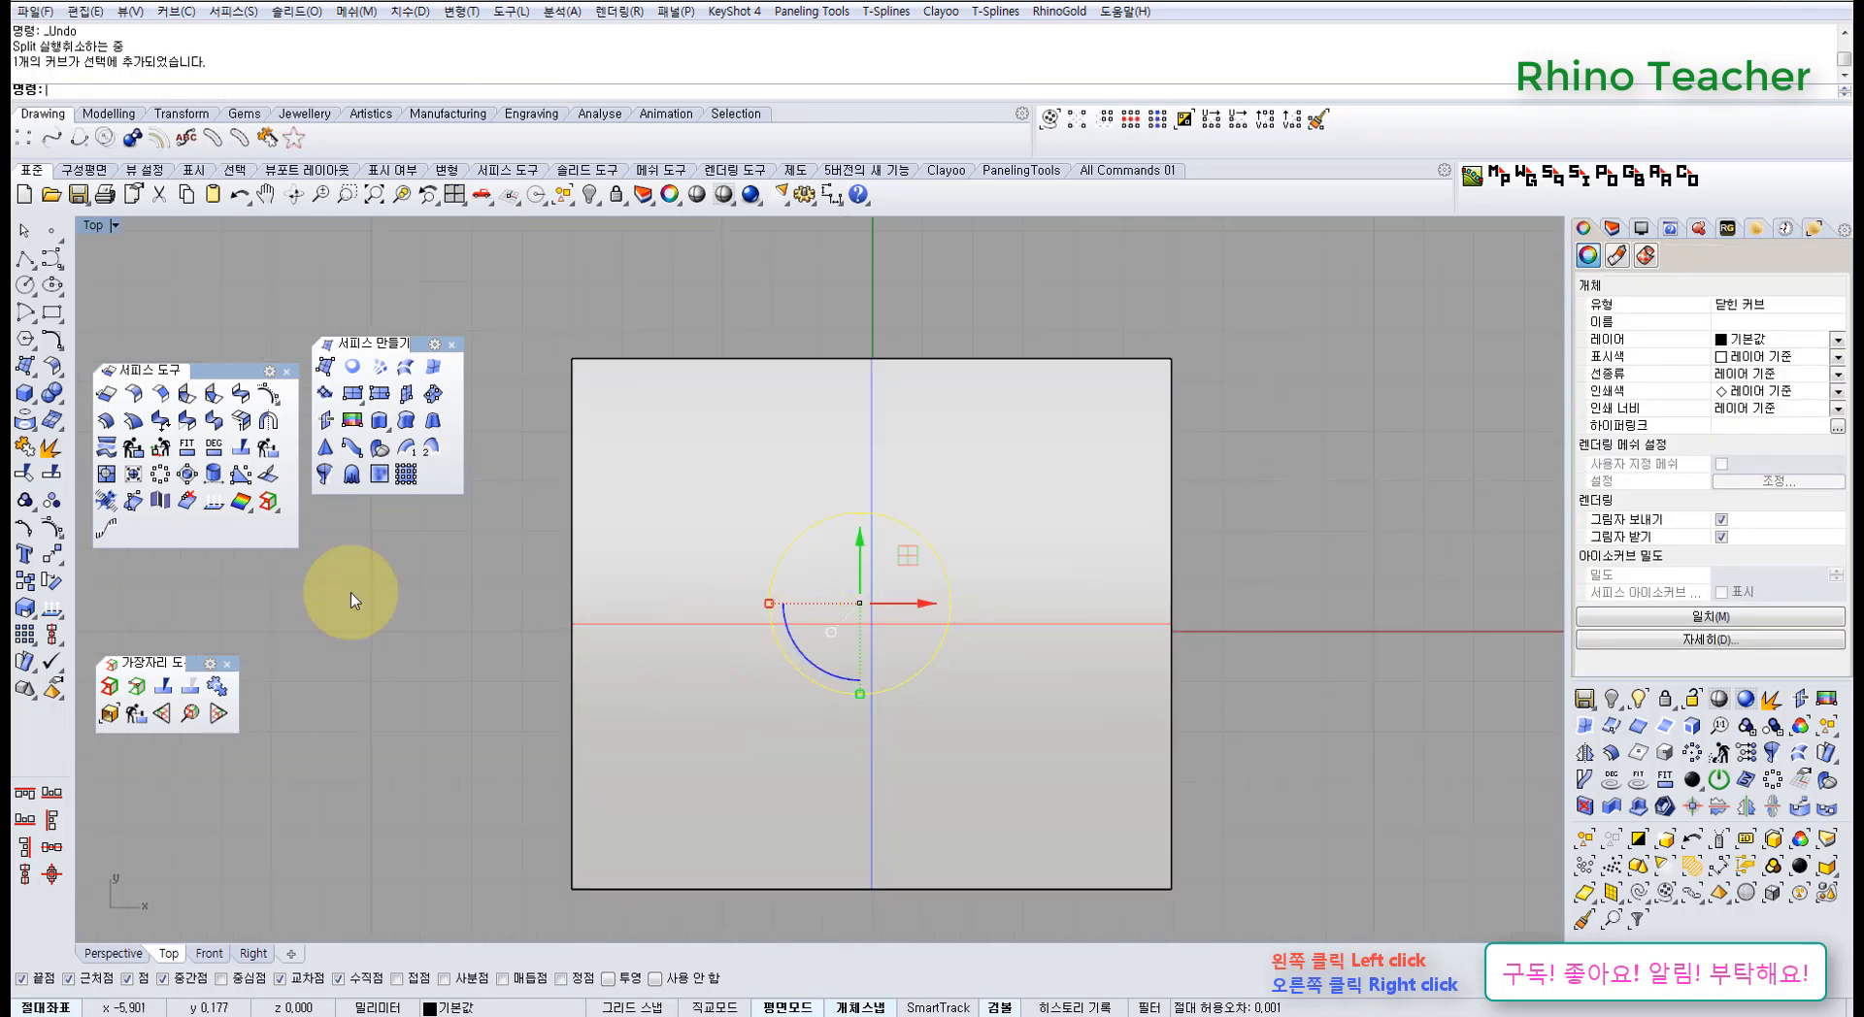
left_click(25, 580)
left_click(938, 785)
left_click(752, 688)
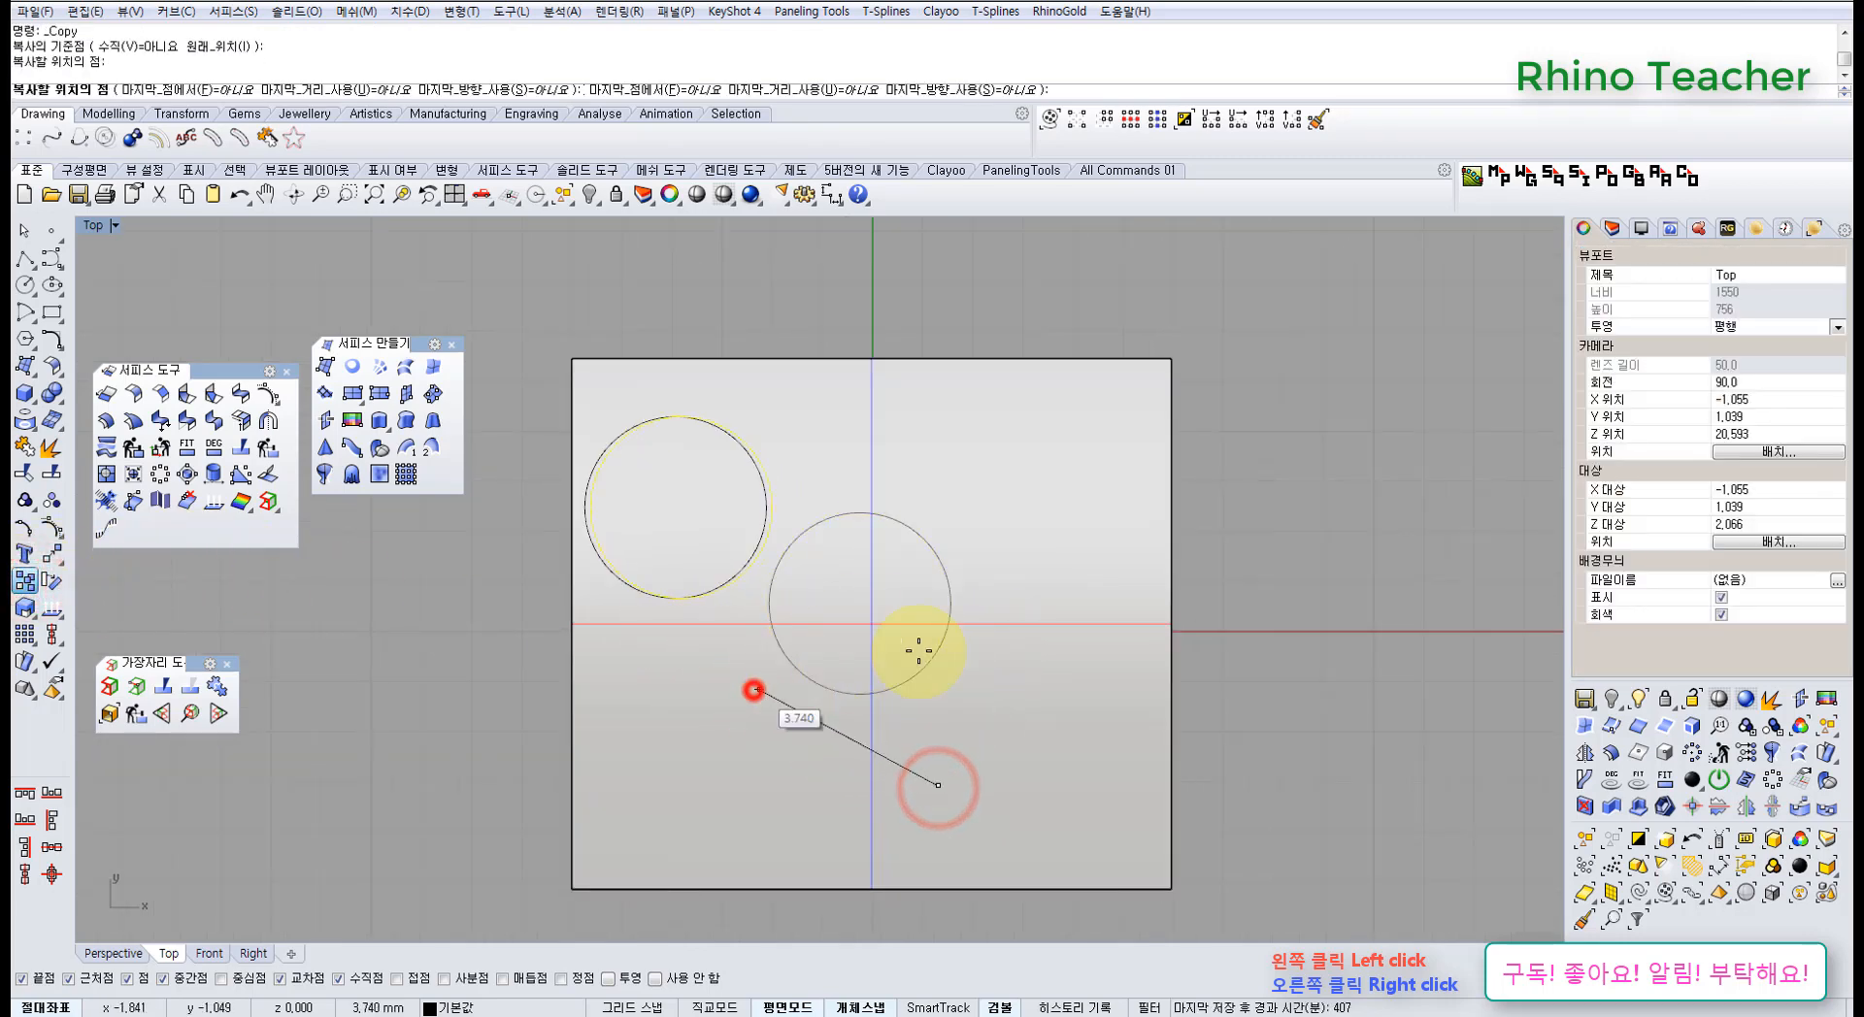
left_click(1112, 650)
scroll(1096, 699, "down", 2)
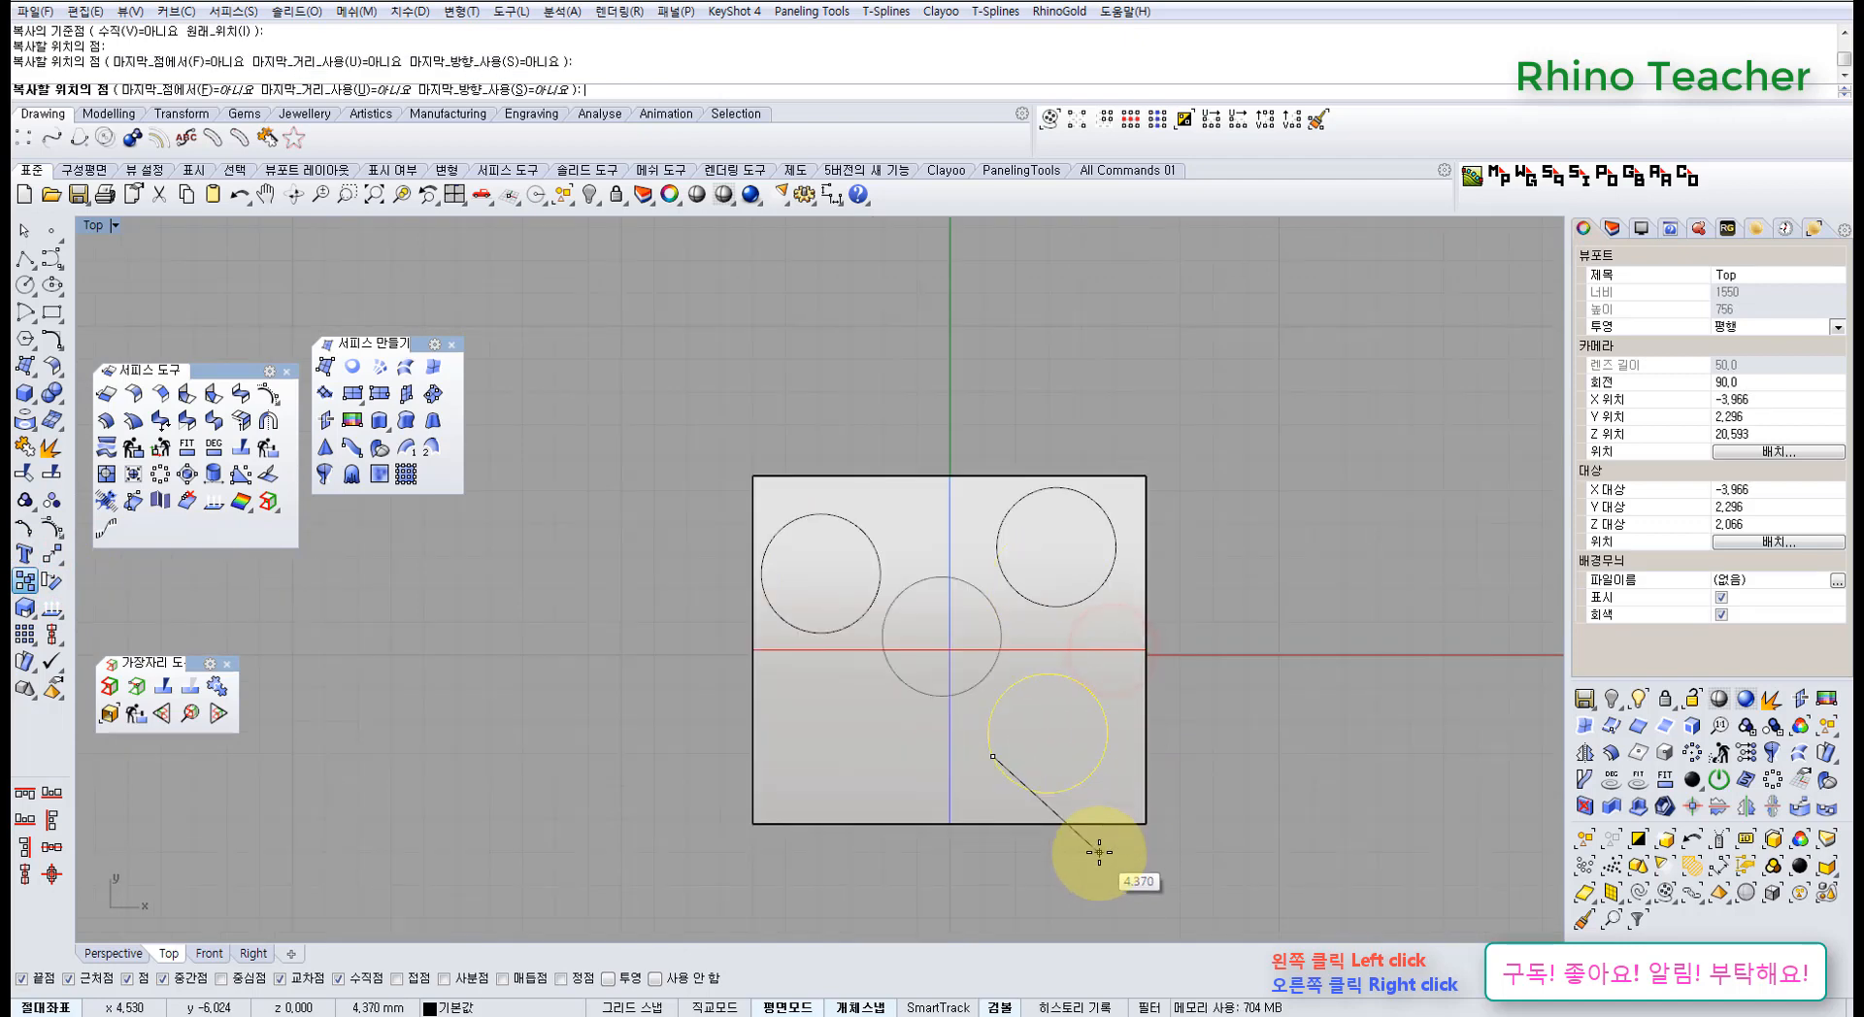
left_click(1099, 851)
right_click(1189, 731)
- Scale the upper-left circle down to about half its size around its center
scroll(1107, 668, "up", 1)
left_click(1115, 669)
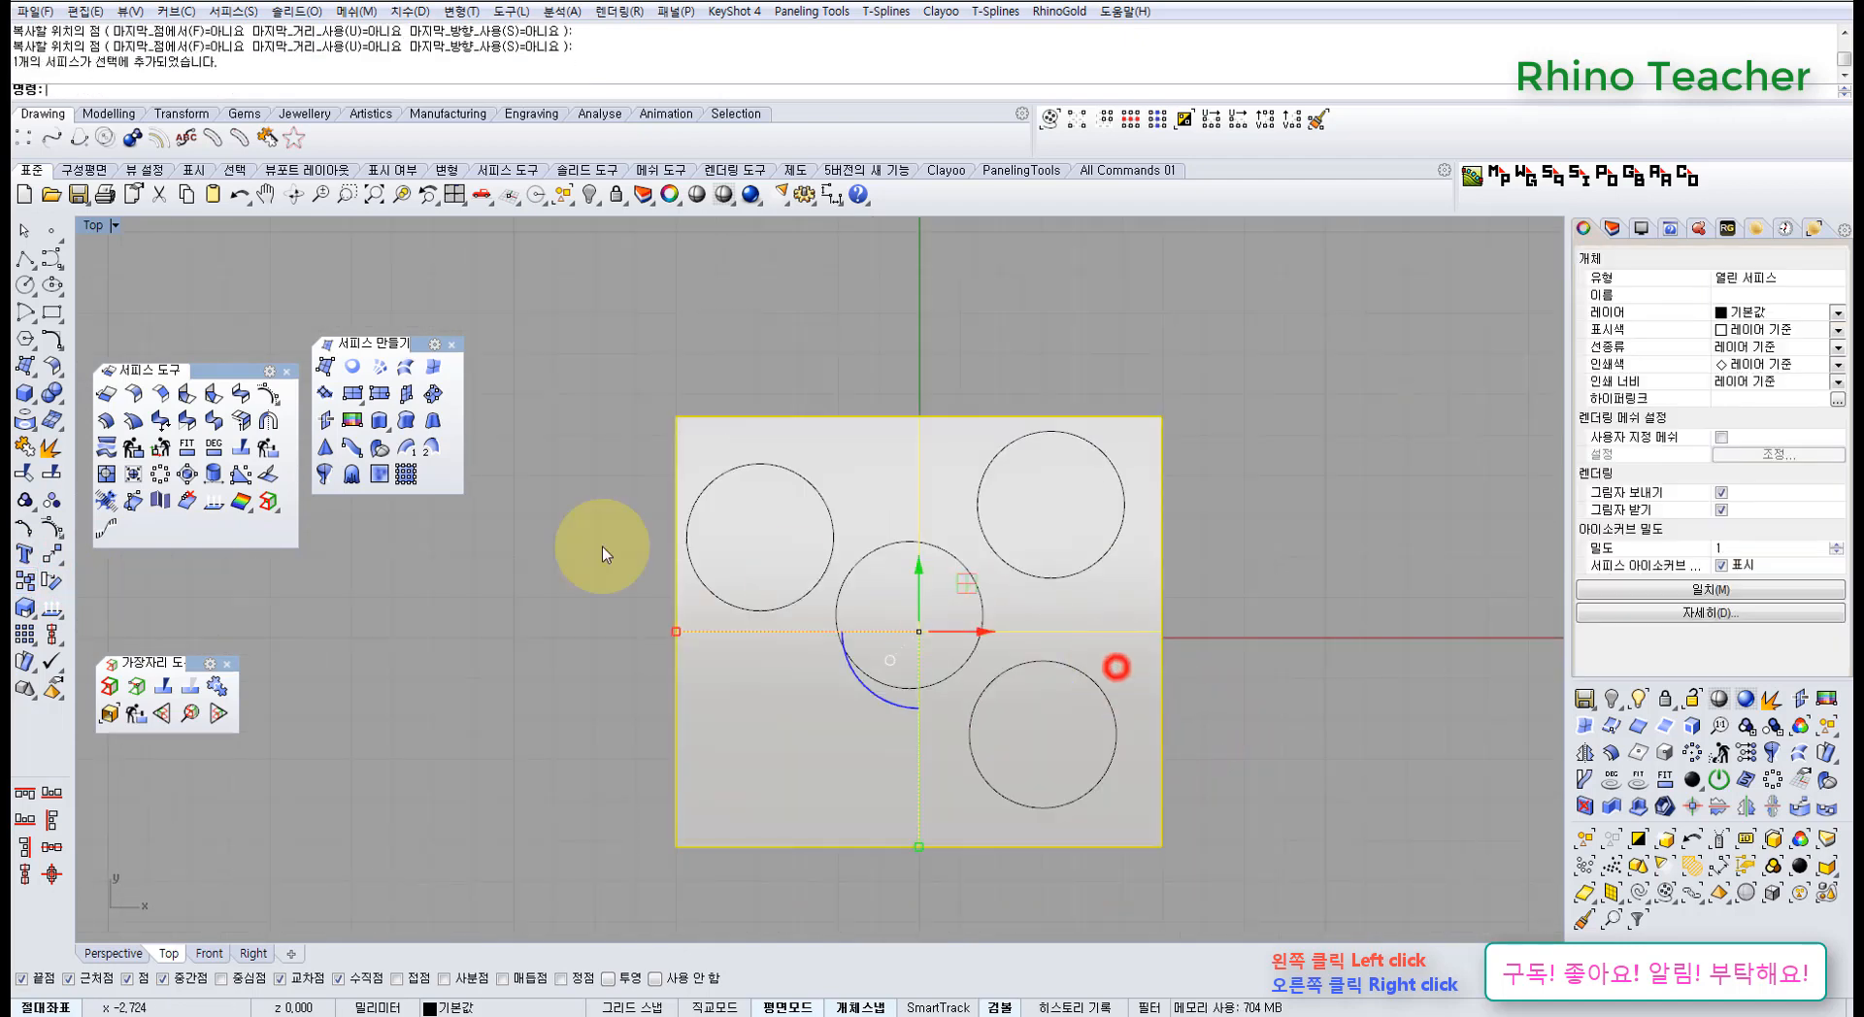
left_click(615, 441)
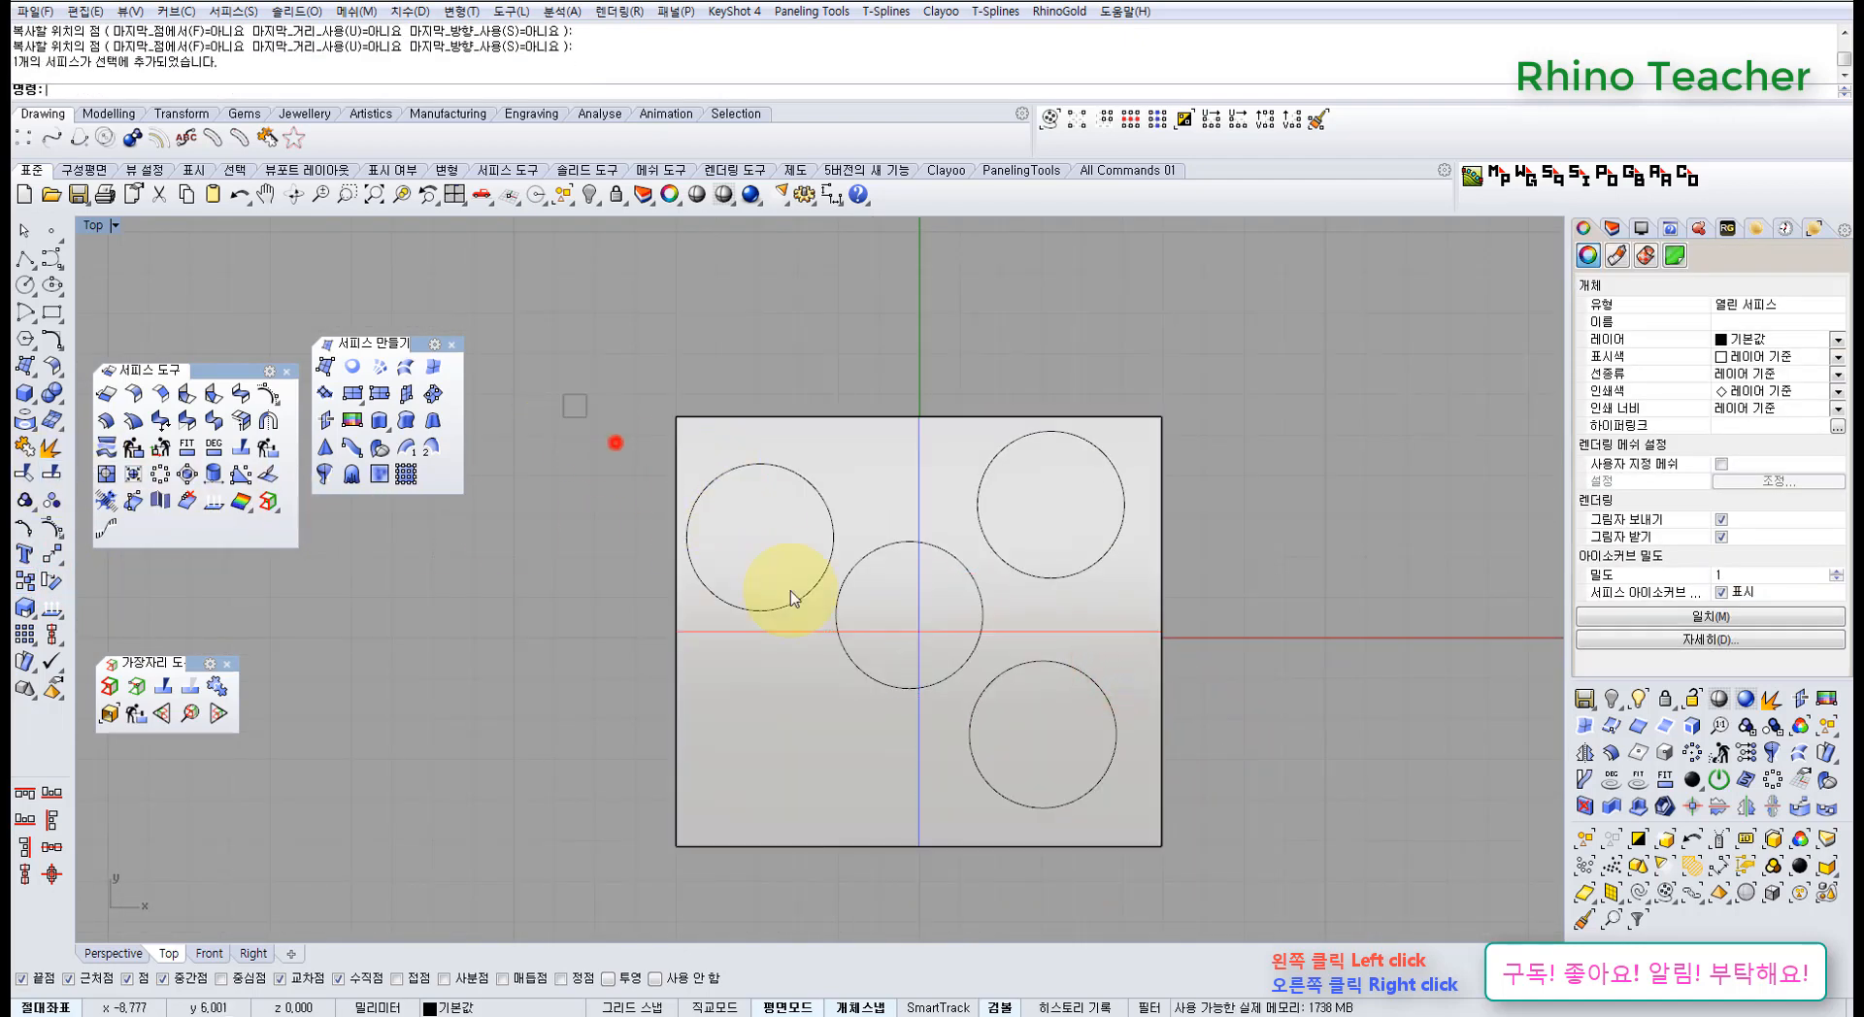
left_click(782, 606)
scroll(720, 553, "up", 6)
left_click_drag(656, 524, 720, 537)
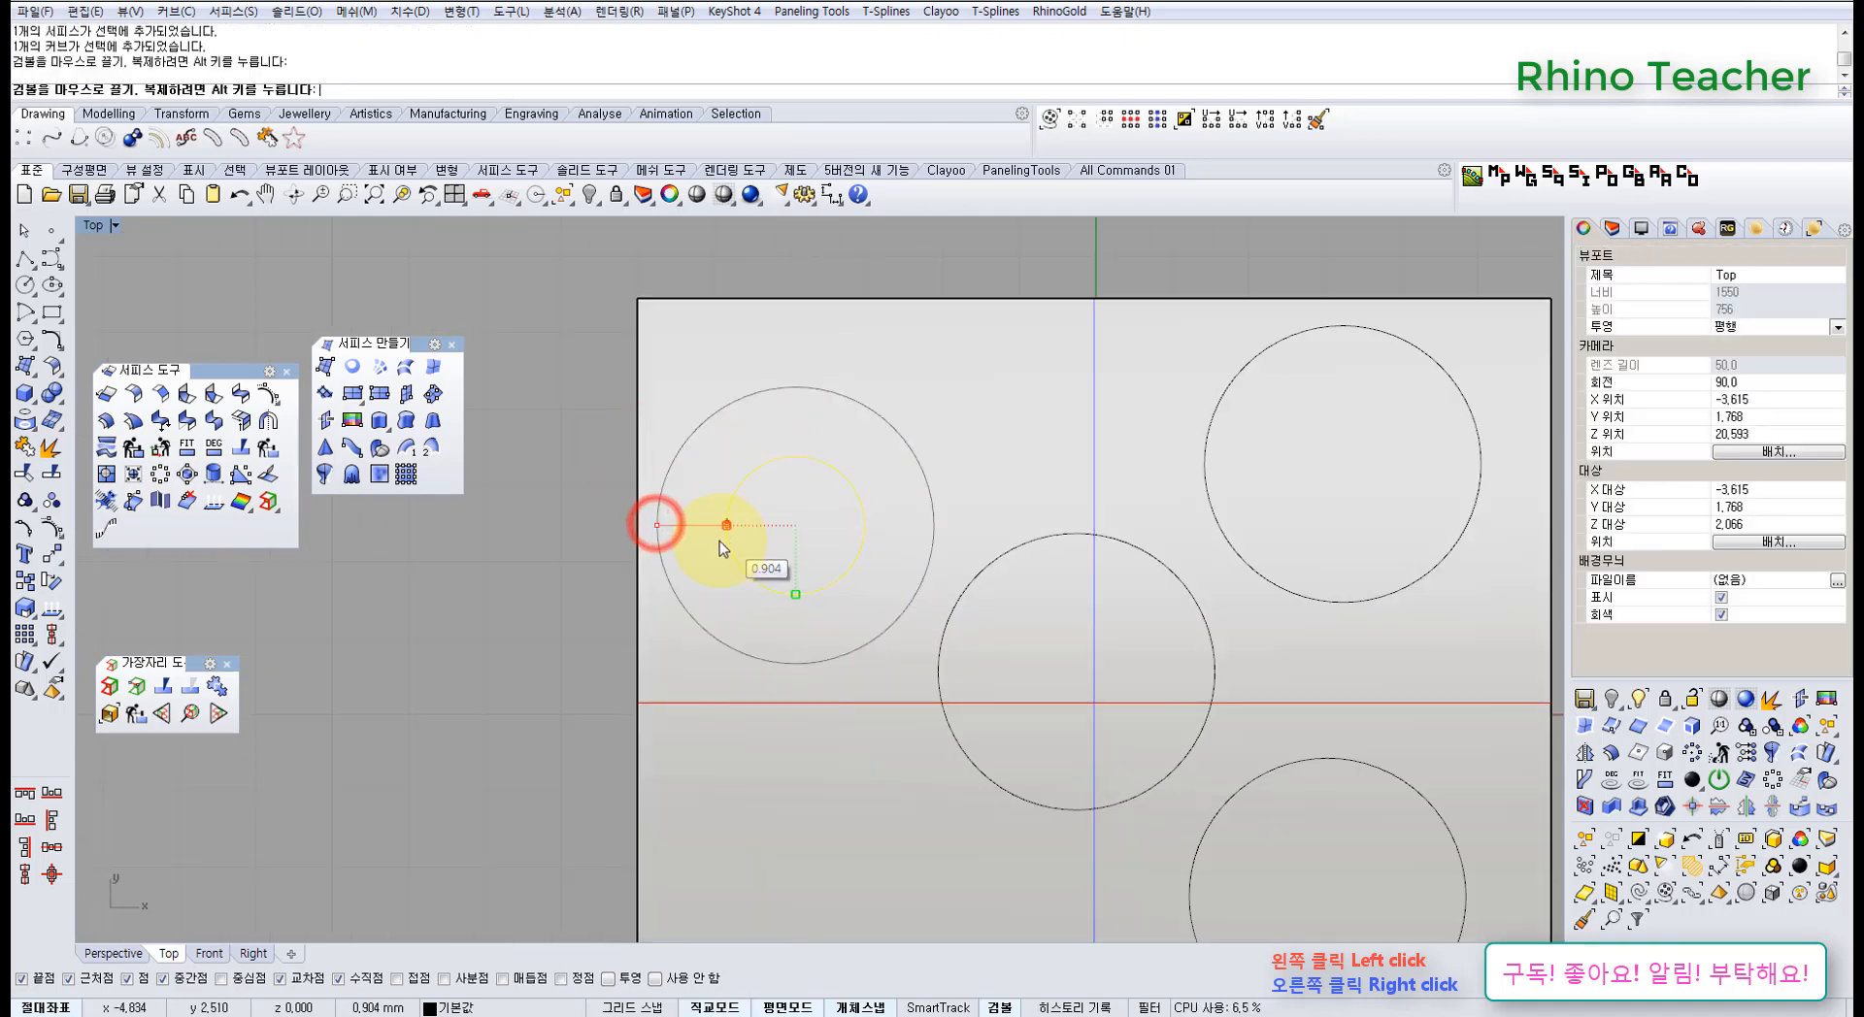
- Scale the upper-right circle down slightly around its center
scroll(776, 559, "down", 4)
right_click_drag(957, 602, 701, 585)
left_click(871, 571)
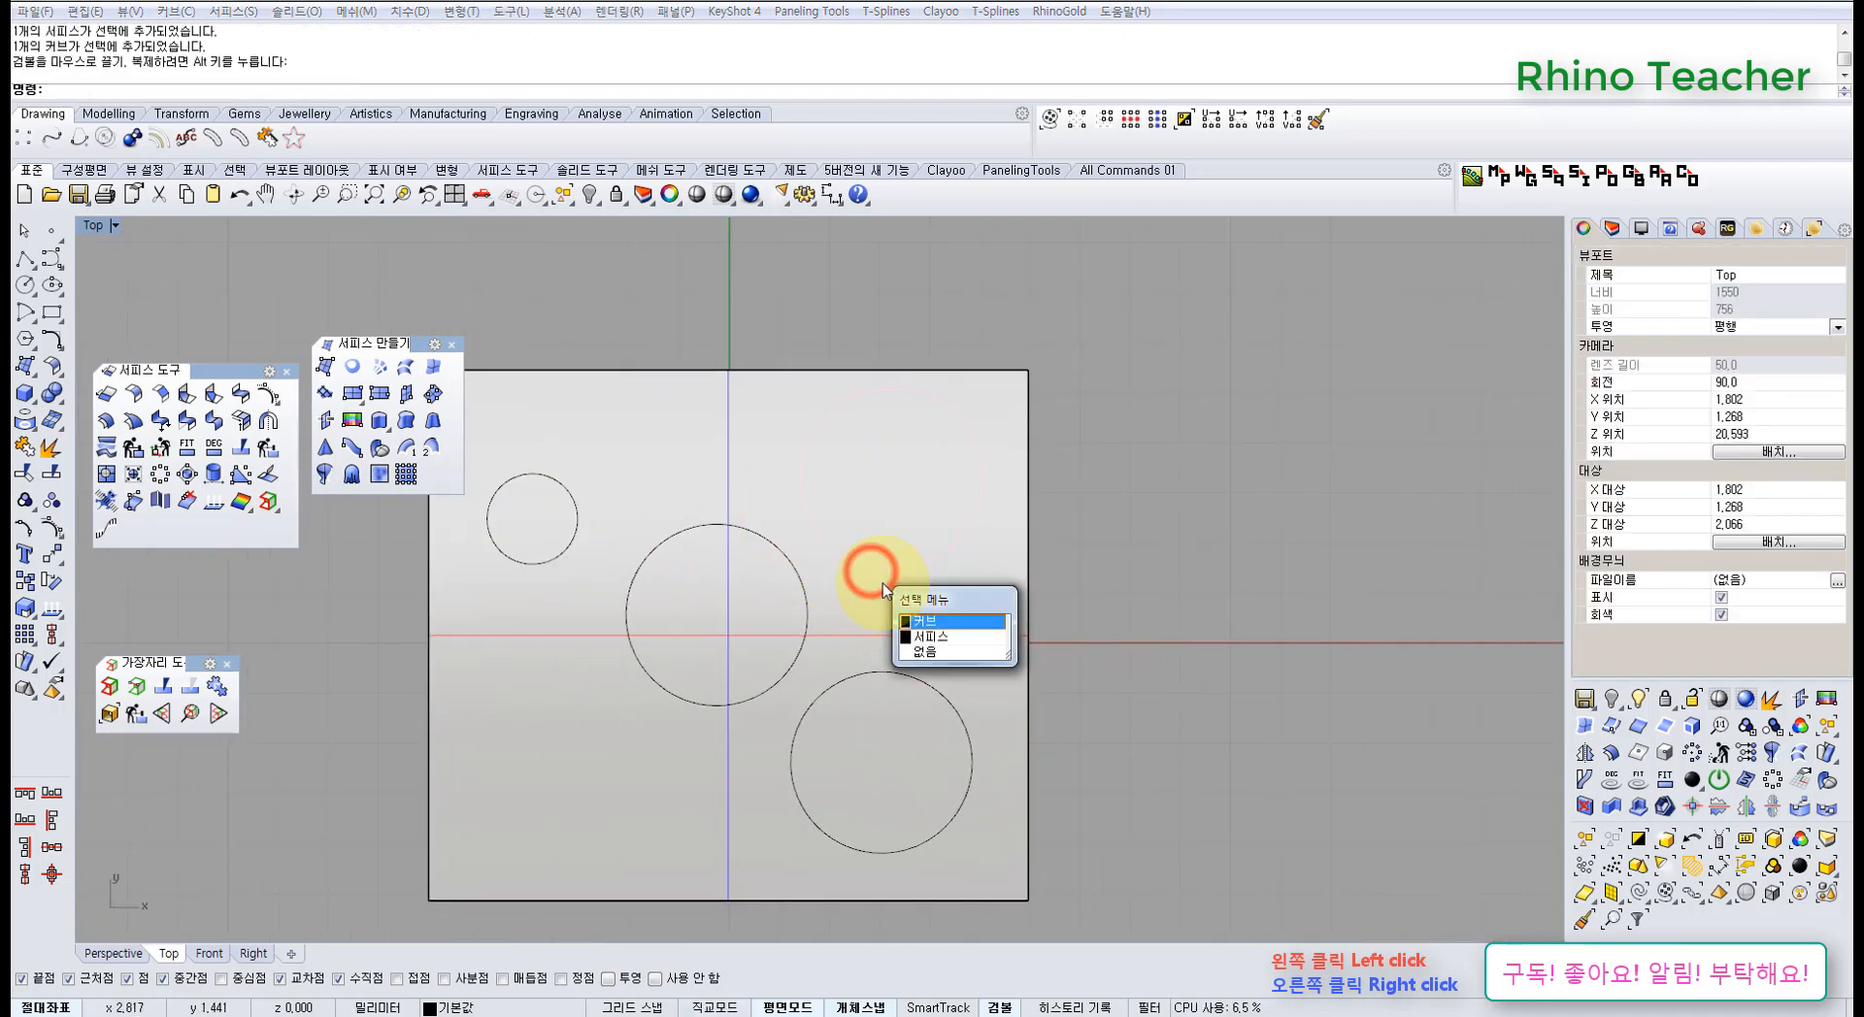
left_click(920, 622)
scroll(817, 516, "up", 3)
left_click_drag(784, 447, 813, 449)
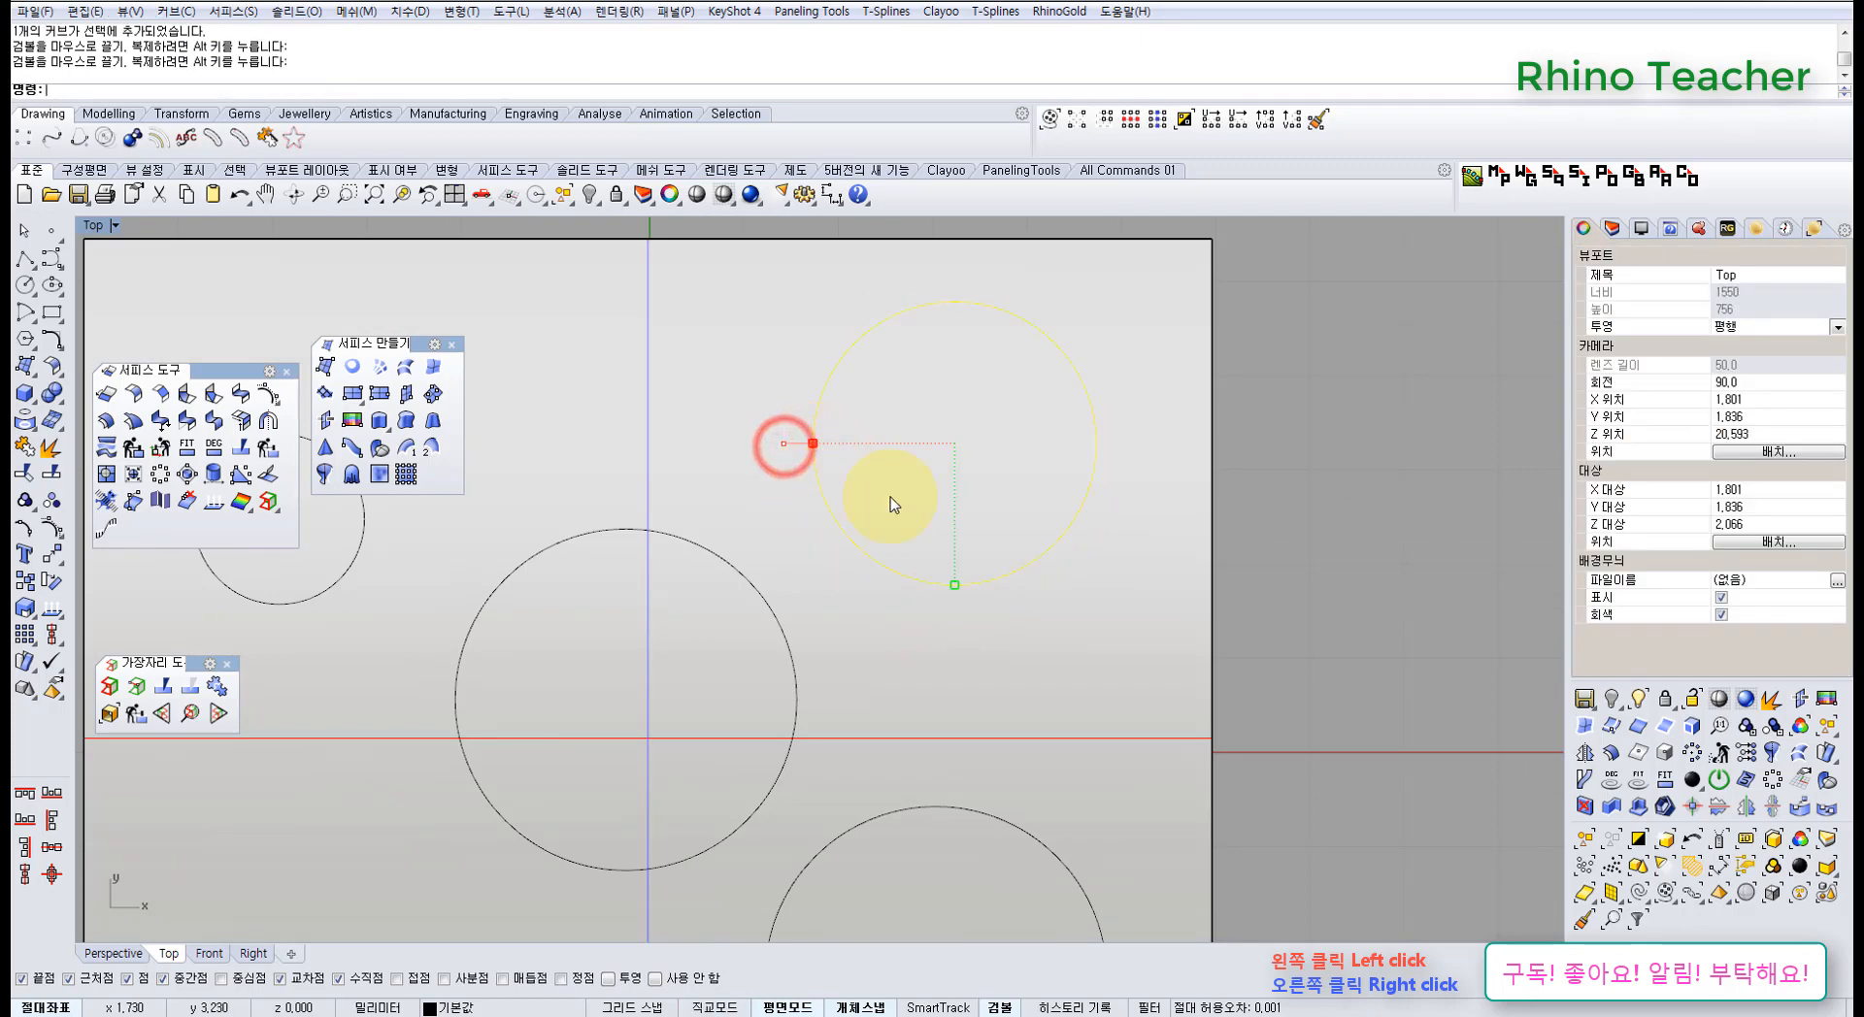
- Delete the lower-right circle and draw a roughly square rectangle in its place
scroll(888, 501, "down", 6)
right_click_drag(979, 691, 896, 563)
left_click(883, 566)
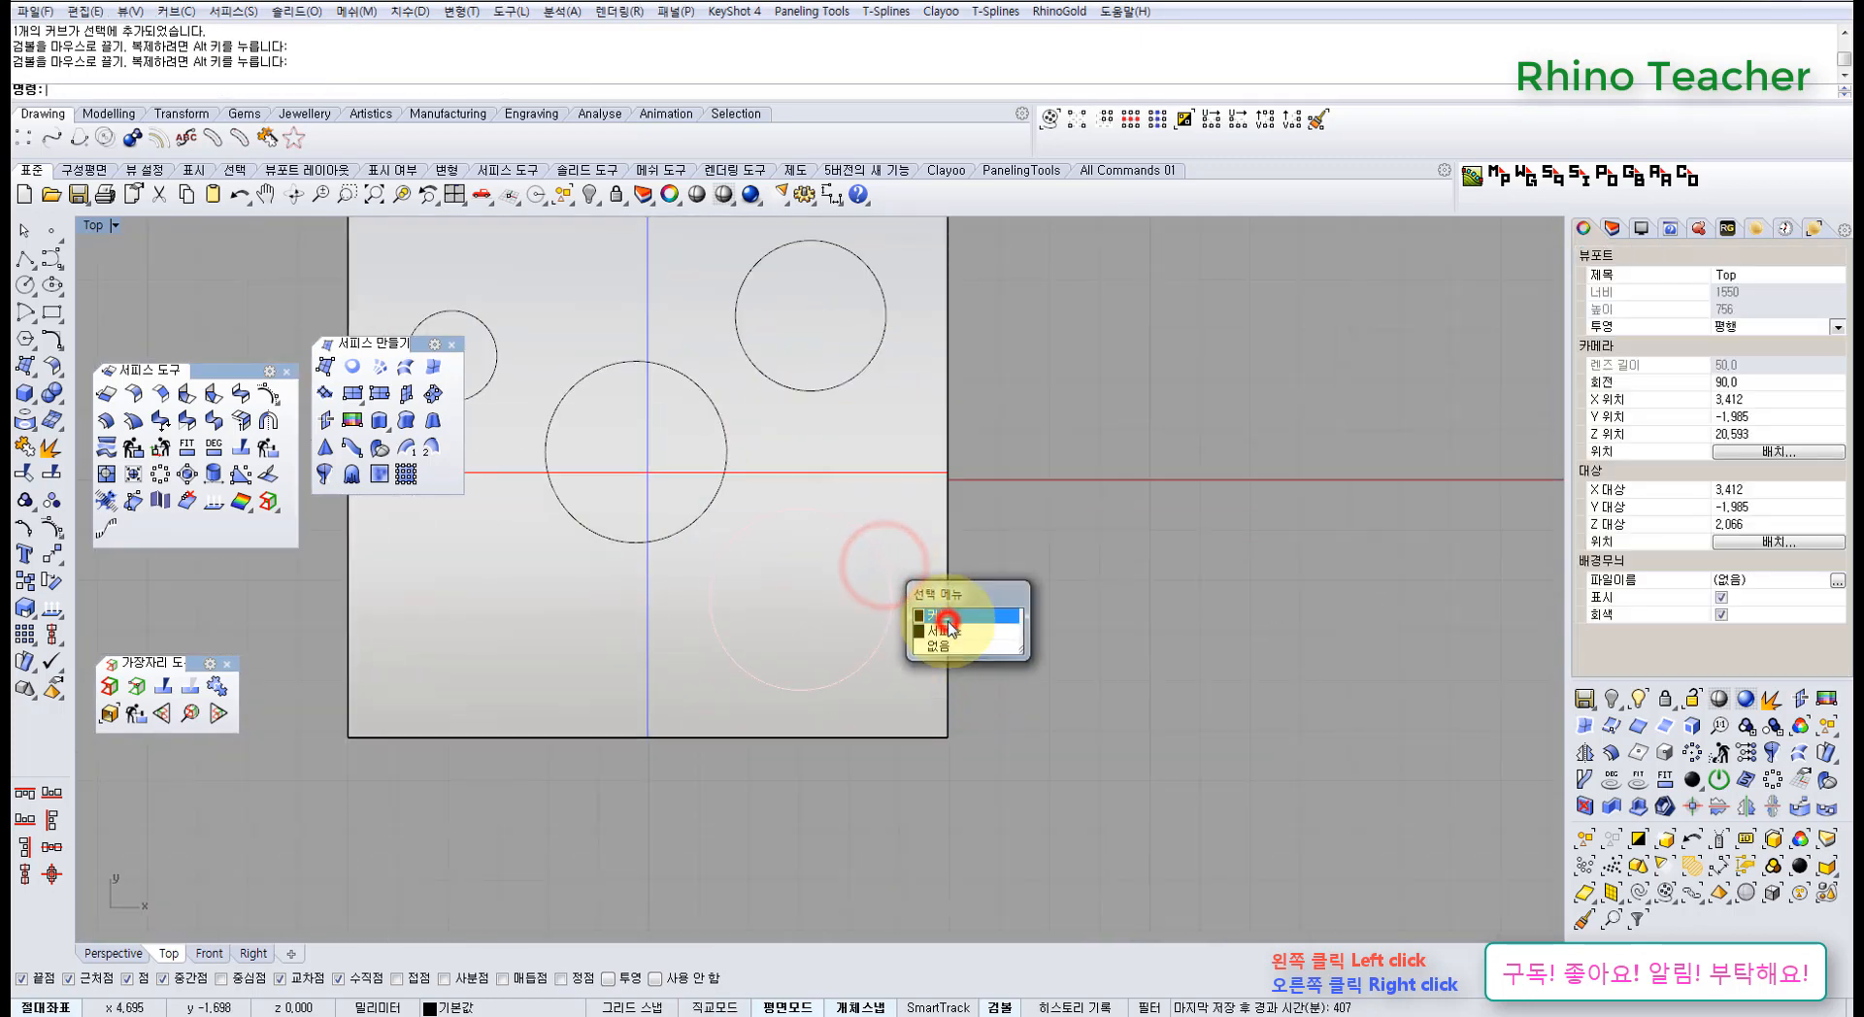
left_click(942, 616)
key("Delete")
left_click(48, 310)
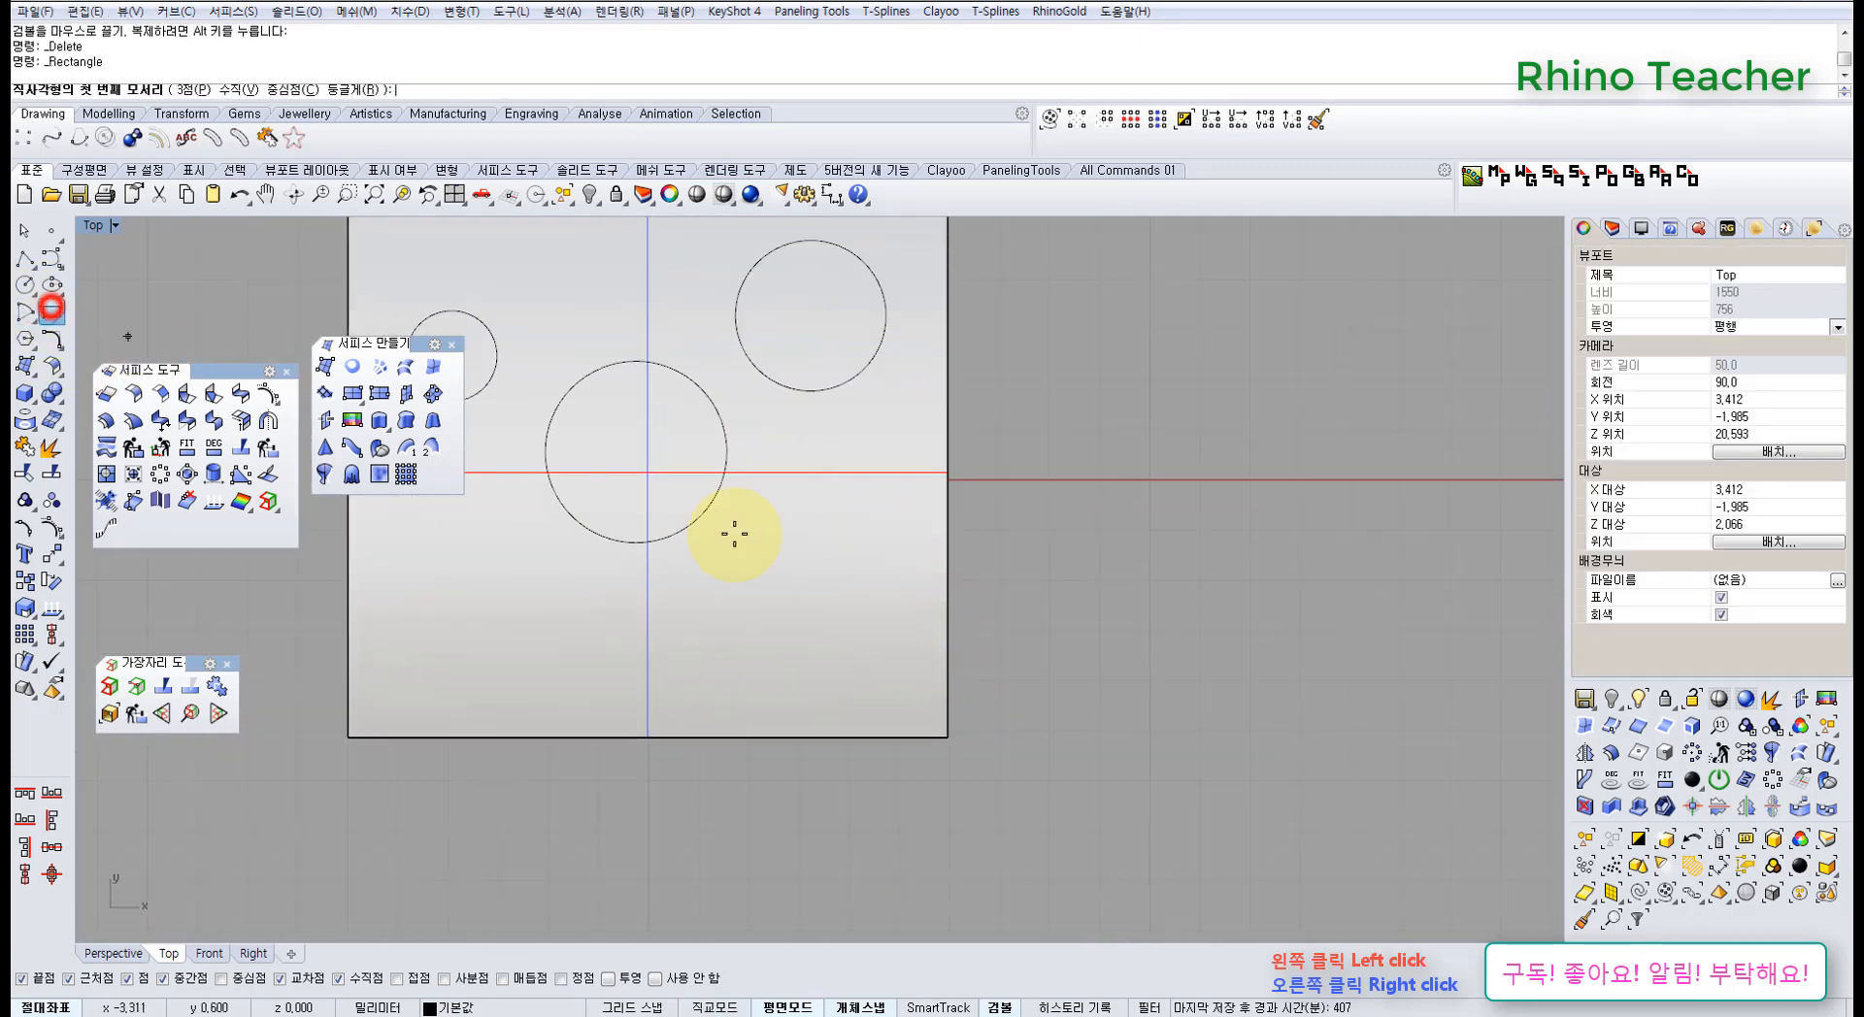
left_click(751, 556)
left_click(901, 695)
- Split the surface with the three circles and the rectangle as cutting objects
scroll(912, 621, "down", 3)
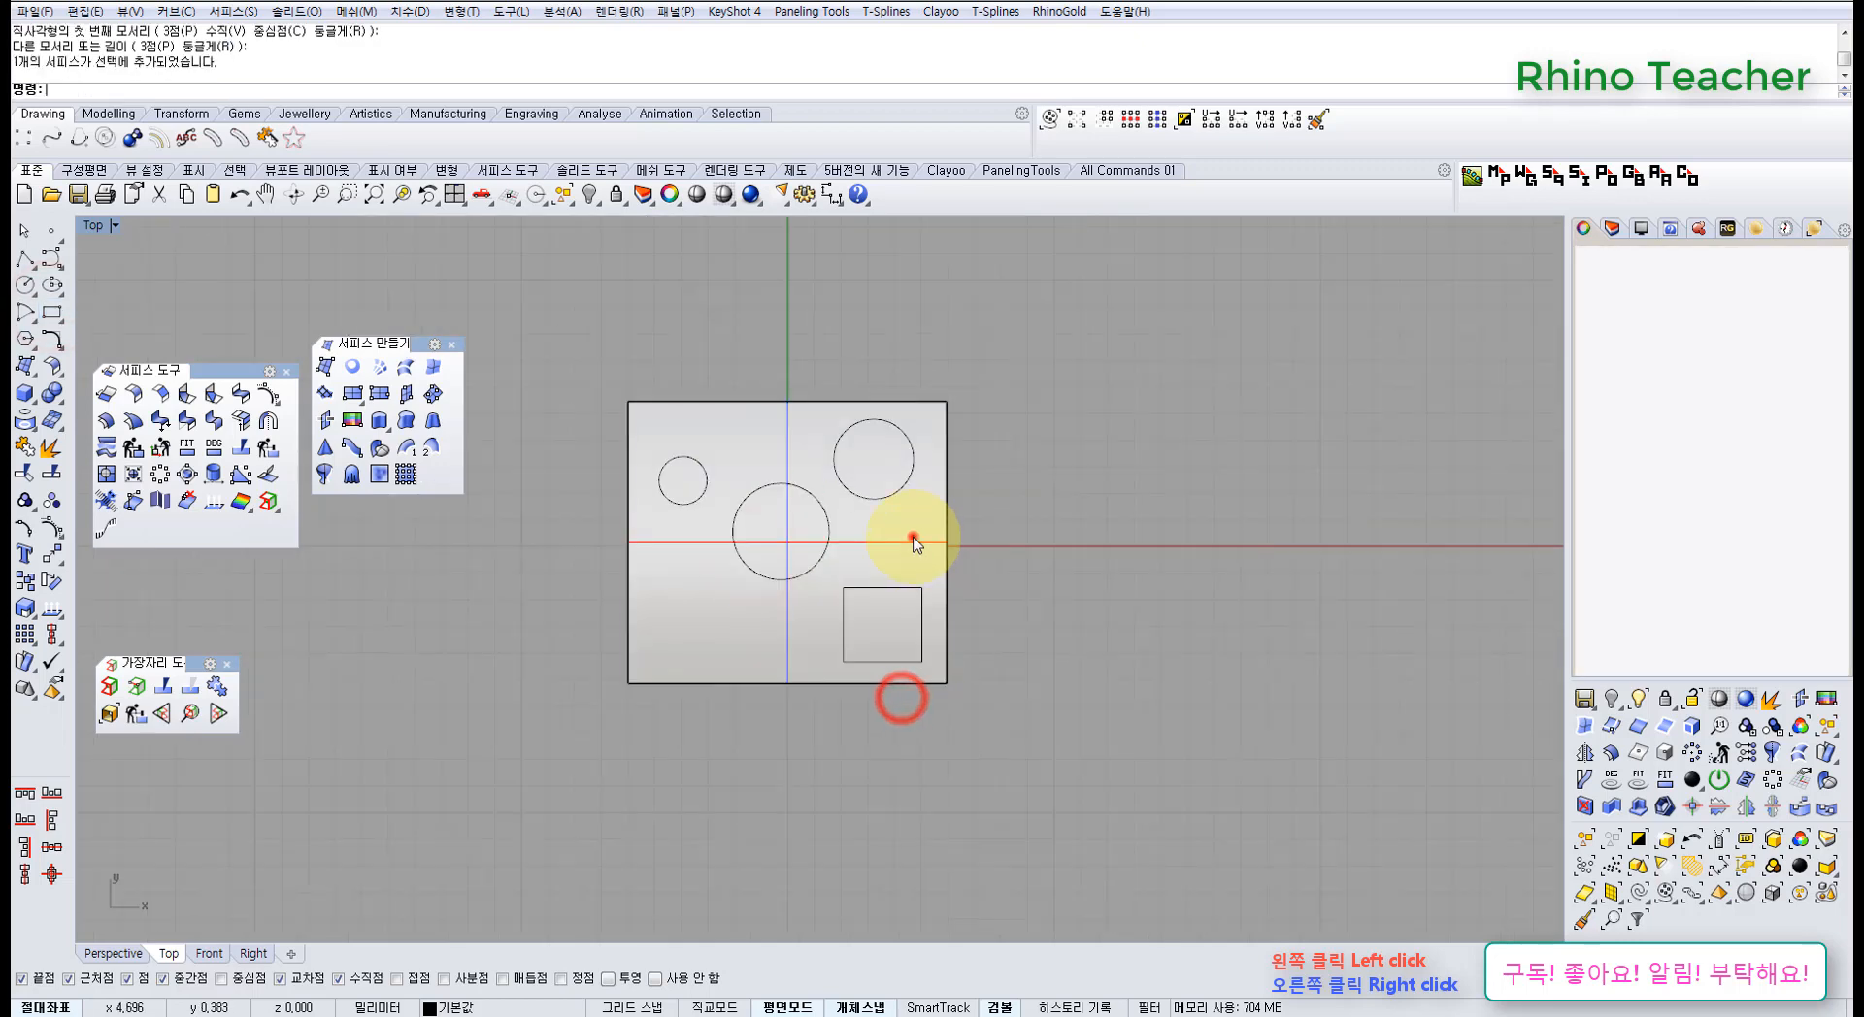
left_click(912, 537)
left_click(52, 472)
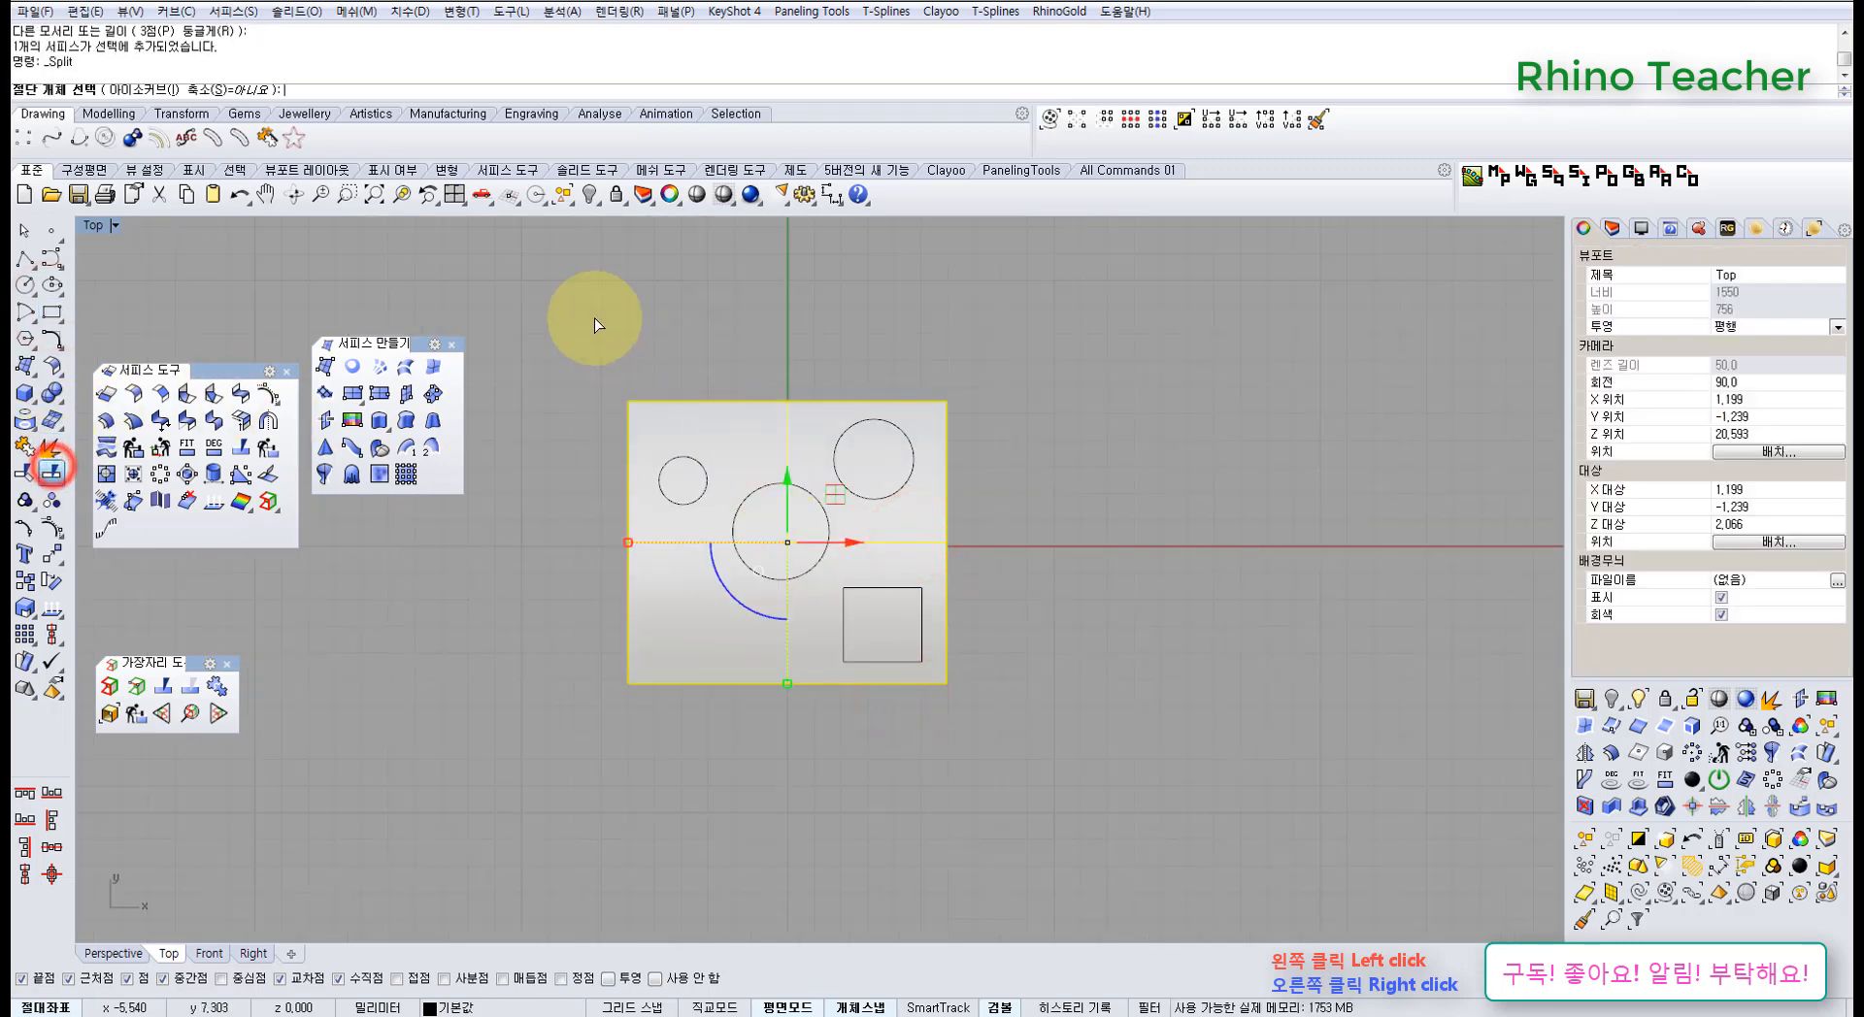
left_click_drag(580, 310, 525, 421)
right_click(911, 616)
- Delete the four cut-out pieces and the cutting curves, keeping only the surface with holes
left_click(926, 550, "ctrl")
key("Delete")
scroll(886, 606, "up", 4)
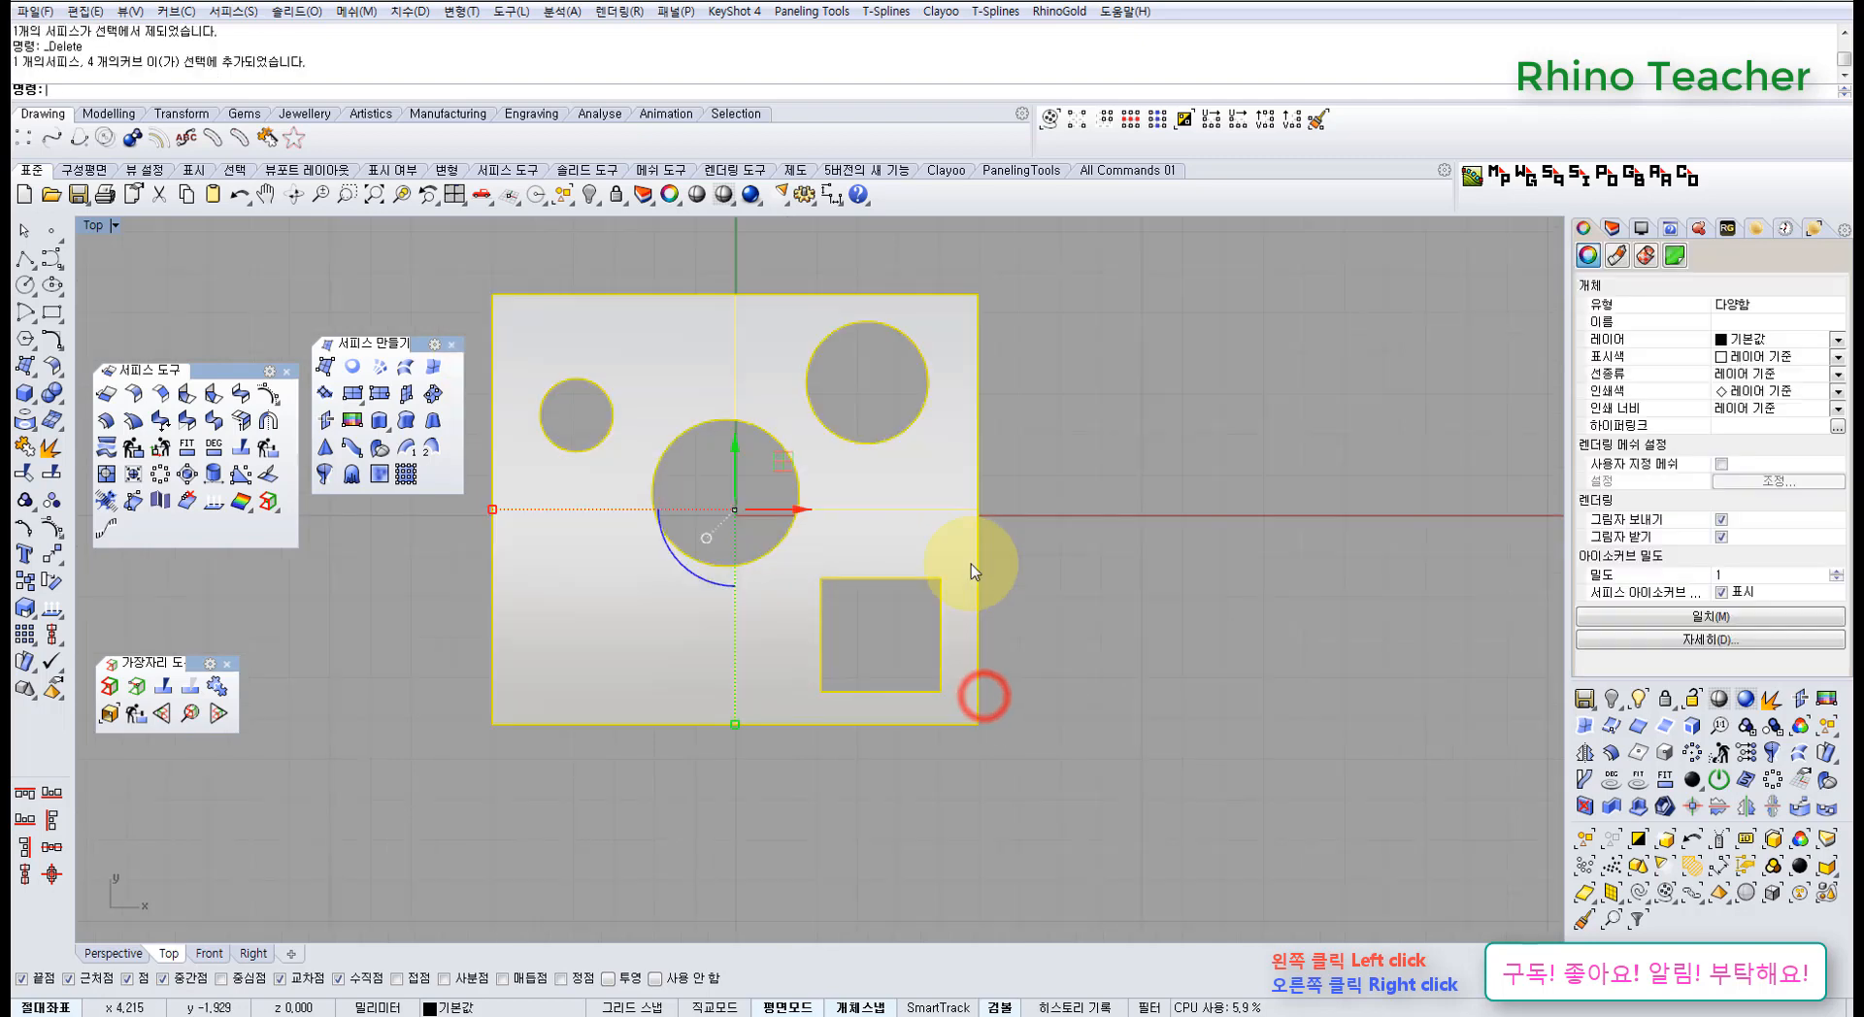
left_click(964, 563, "ctrl")
key("Delete")
- Copy the surface with holes horizontally, placing one duplicate to the right of the original
scroll(957, 561, "down", 4)
left_click(947, 545)
right_click_drag(857, 563, 645, 598)
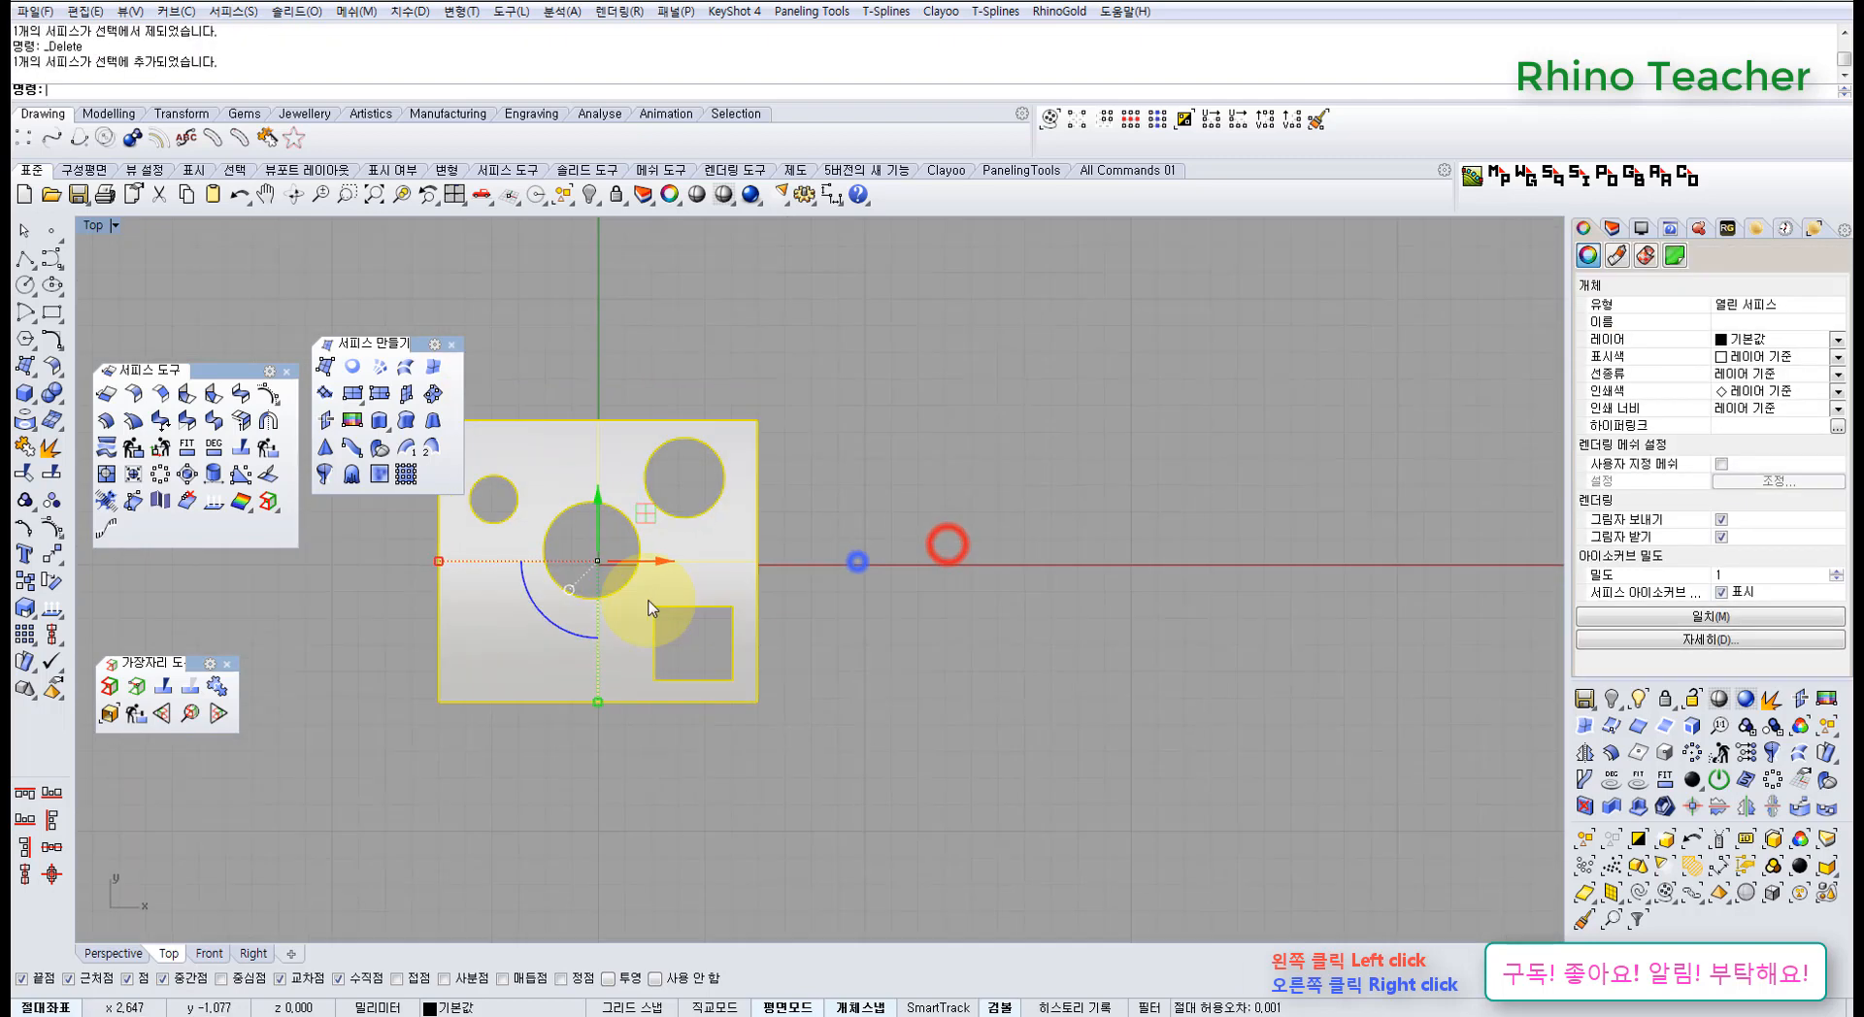
left_click(19, 578)
left_click(595, 346)
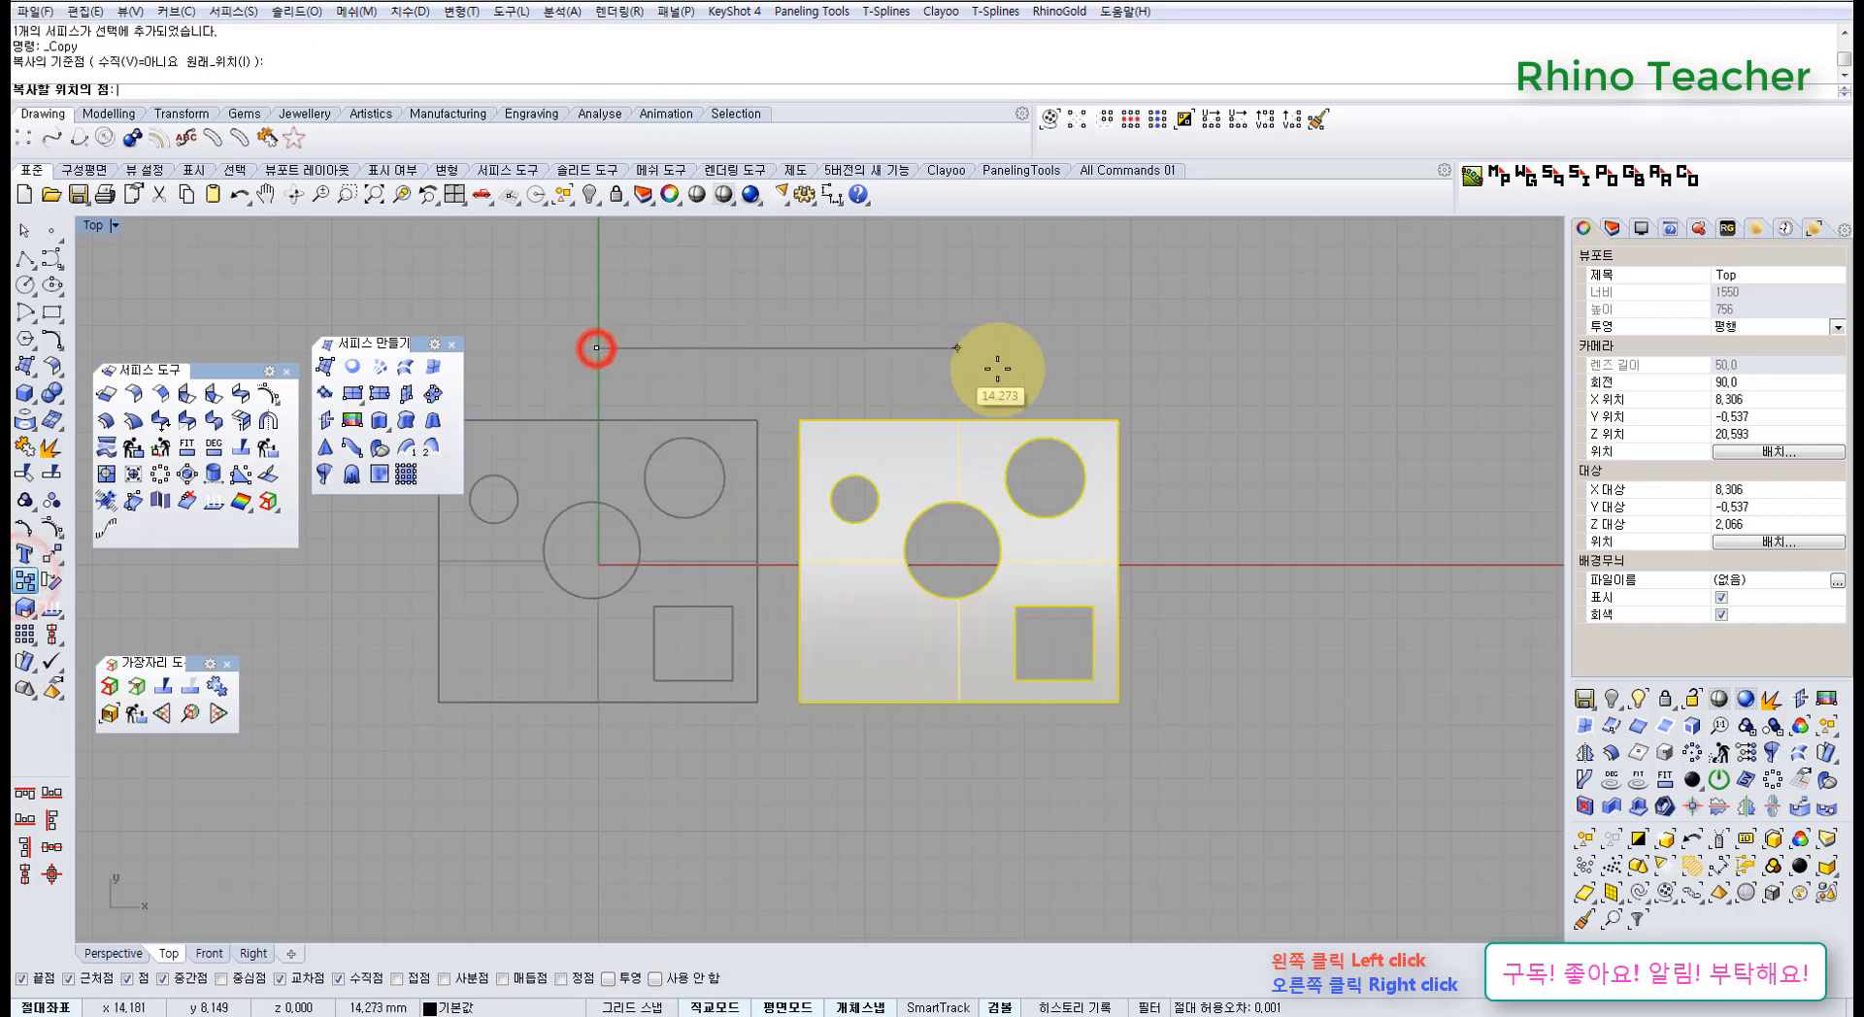
left_click(1003, 365)
right_click(879, 302)
- Untrim the left surface's three circular holes and square hole one by one, and undo the whole untrim
right_click_drag(765, 428, 955, 465)
right_click_drag(731, 527, 665, 517)
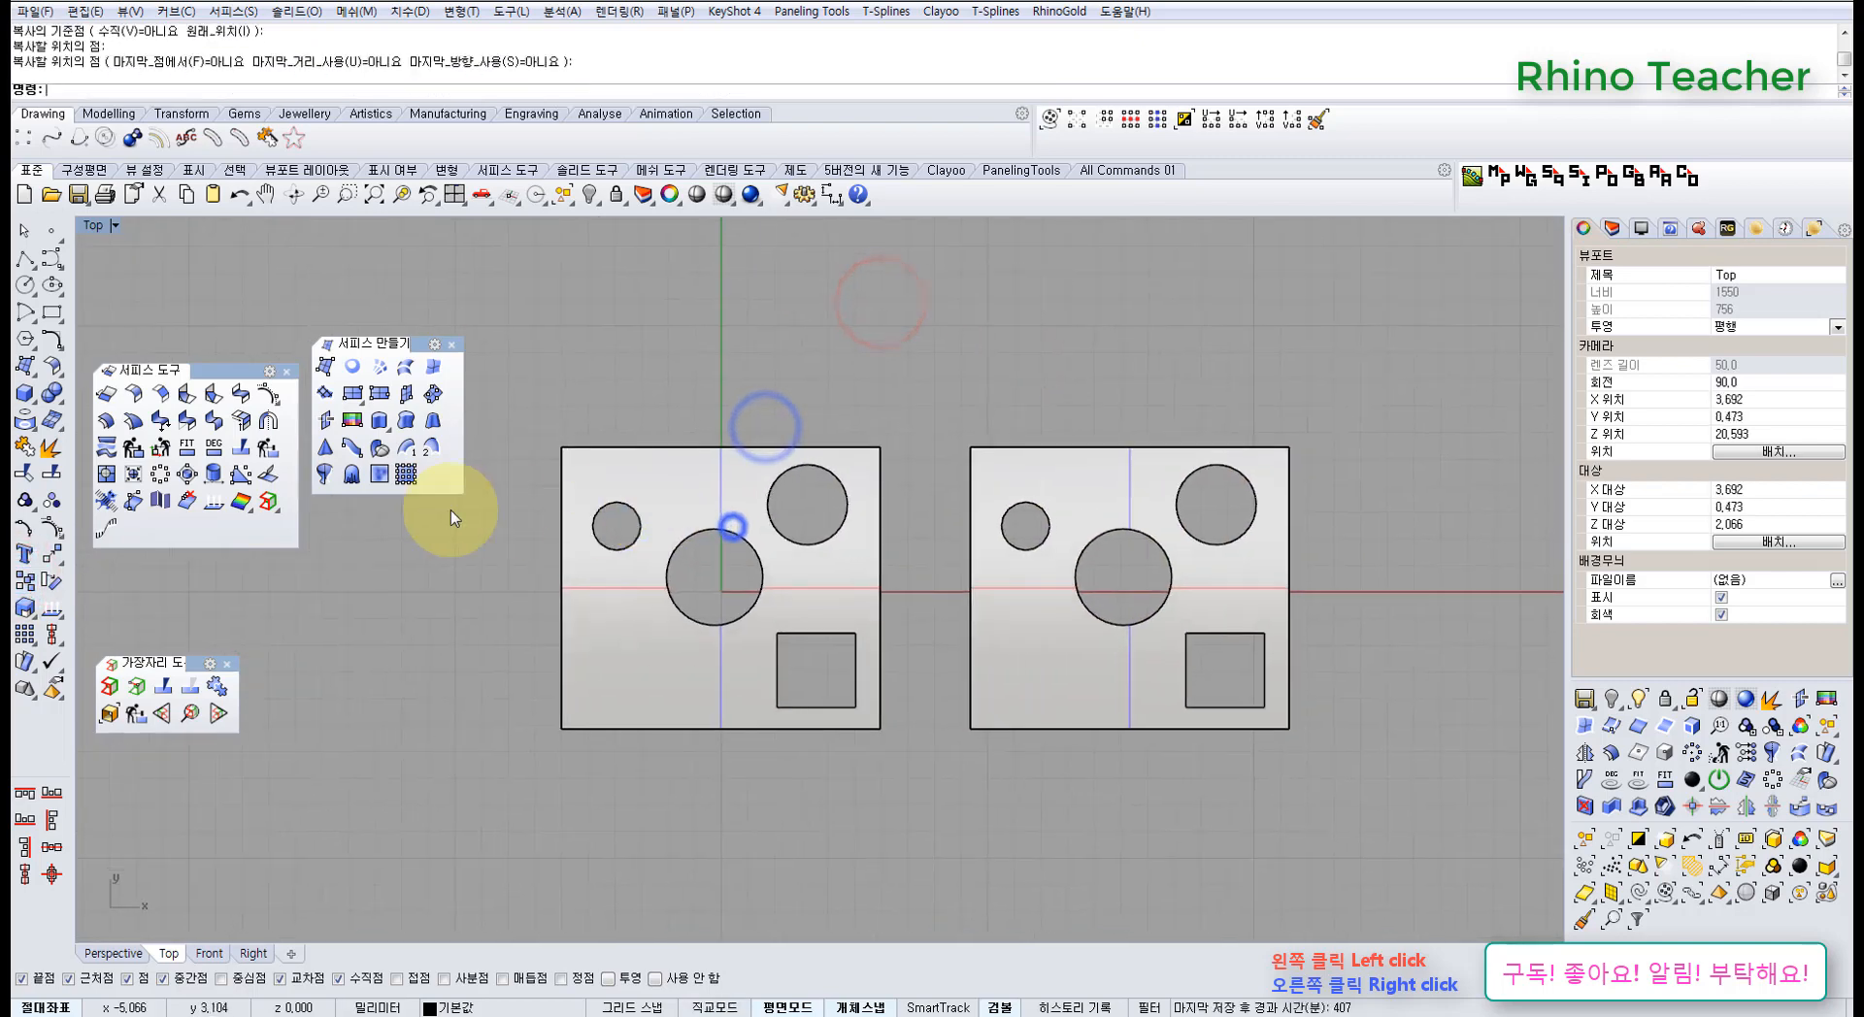
left_click(106, 475)
left_click(599, 543)
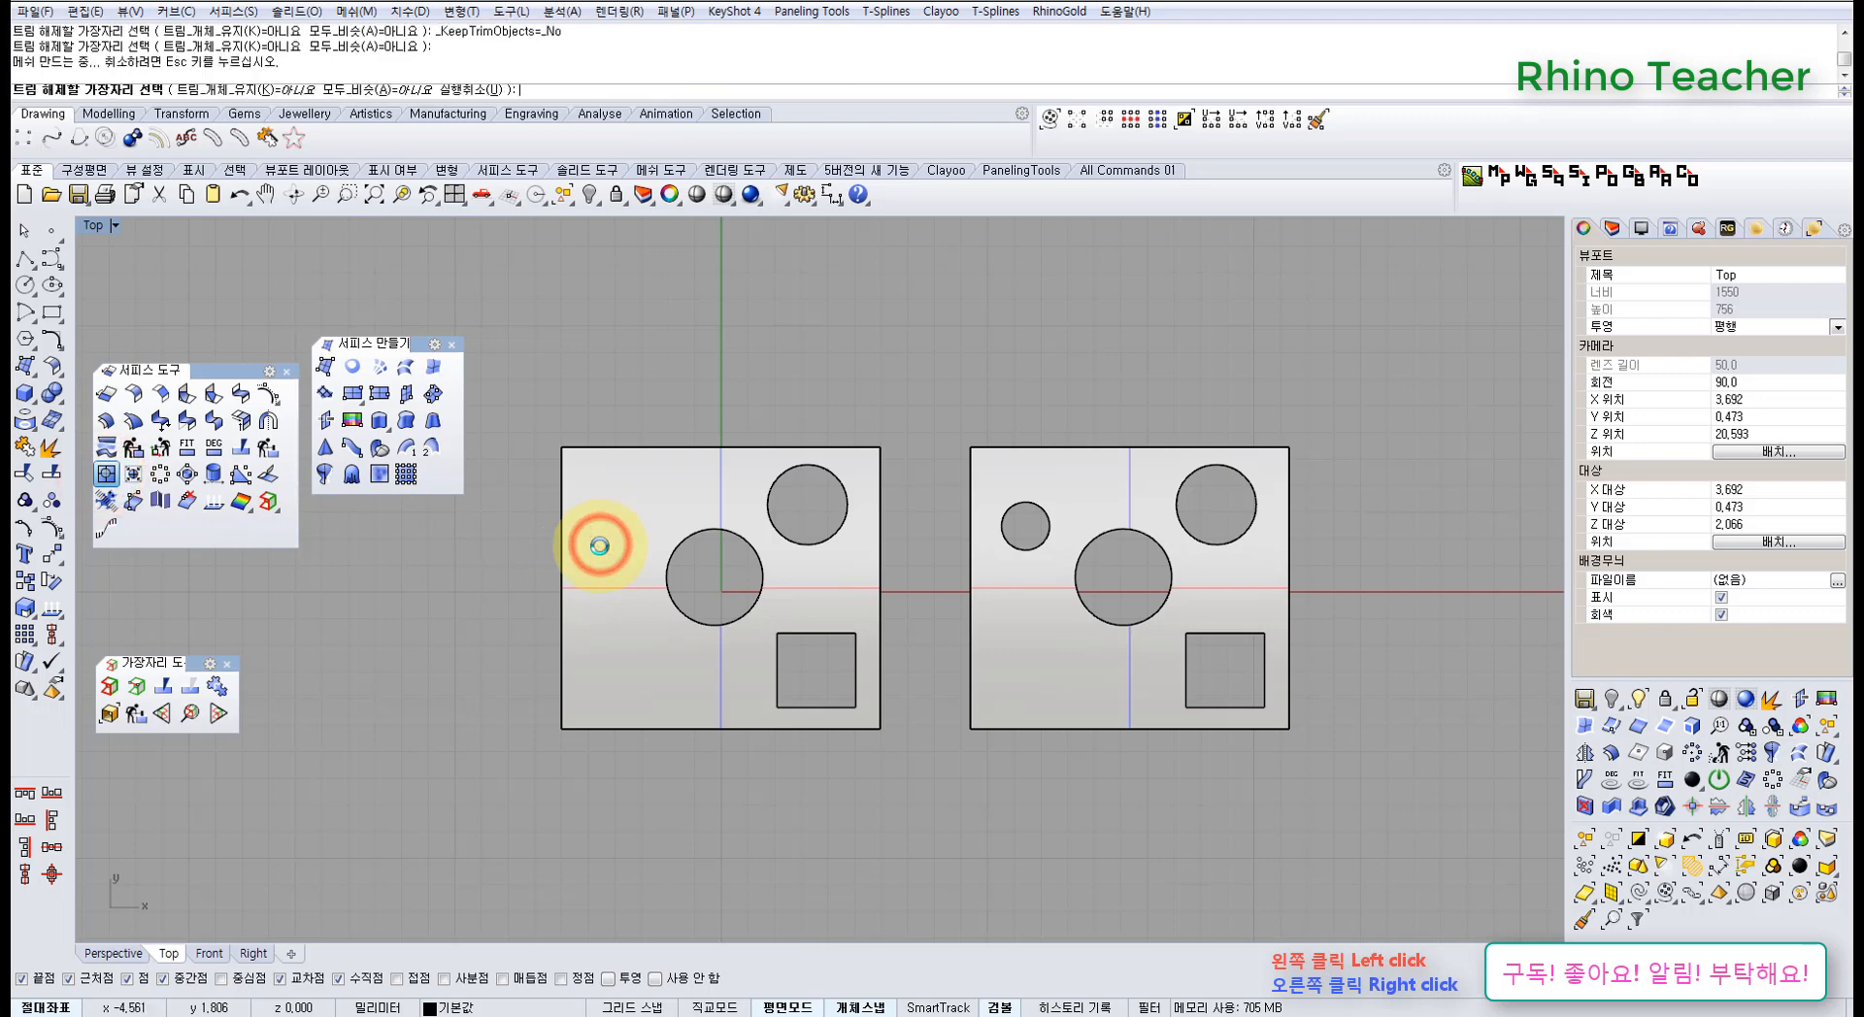
left_click(804, 544)
left_click(763, 587)
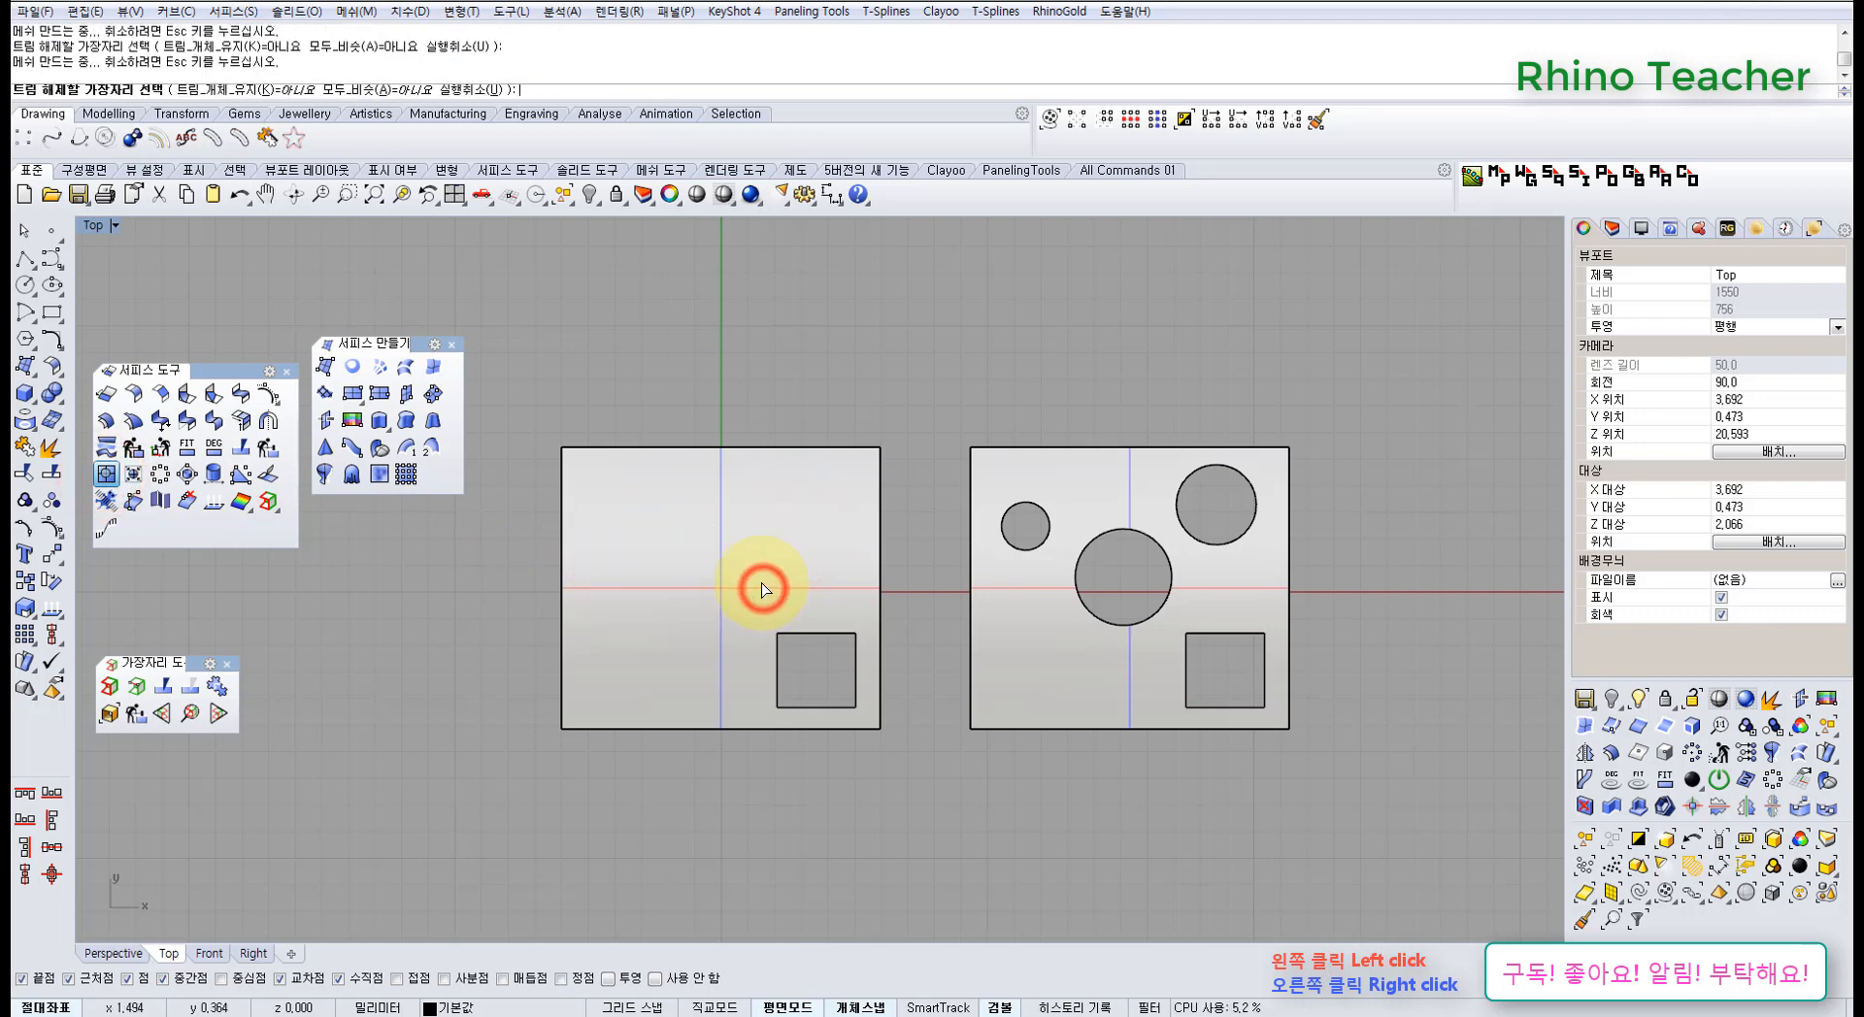
left_click(779, 658)
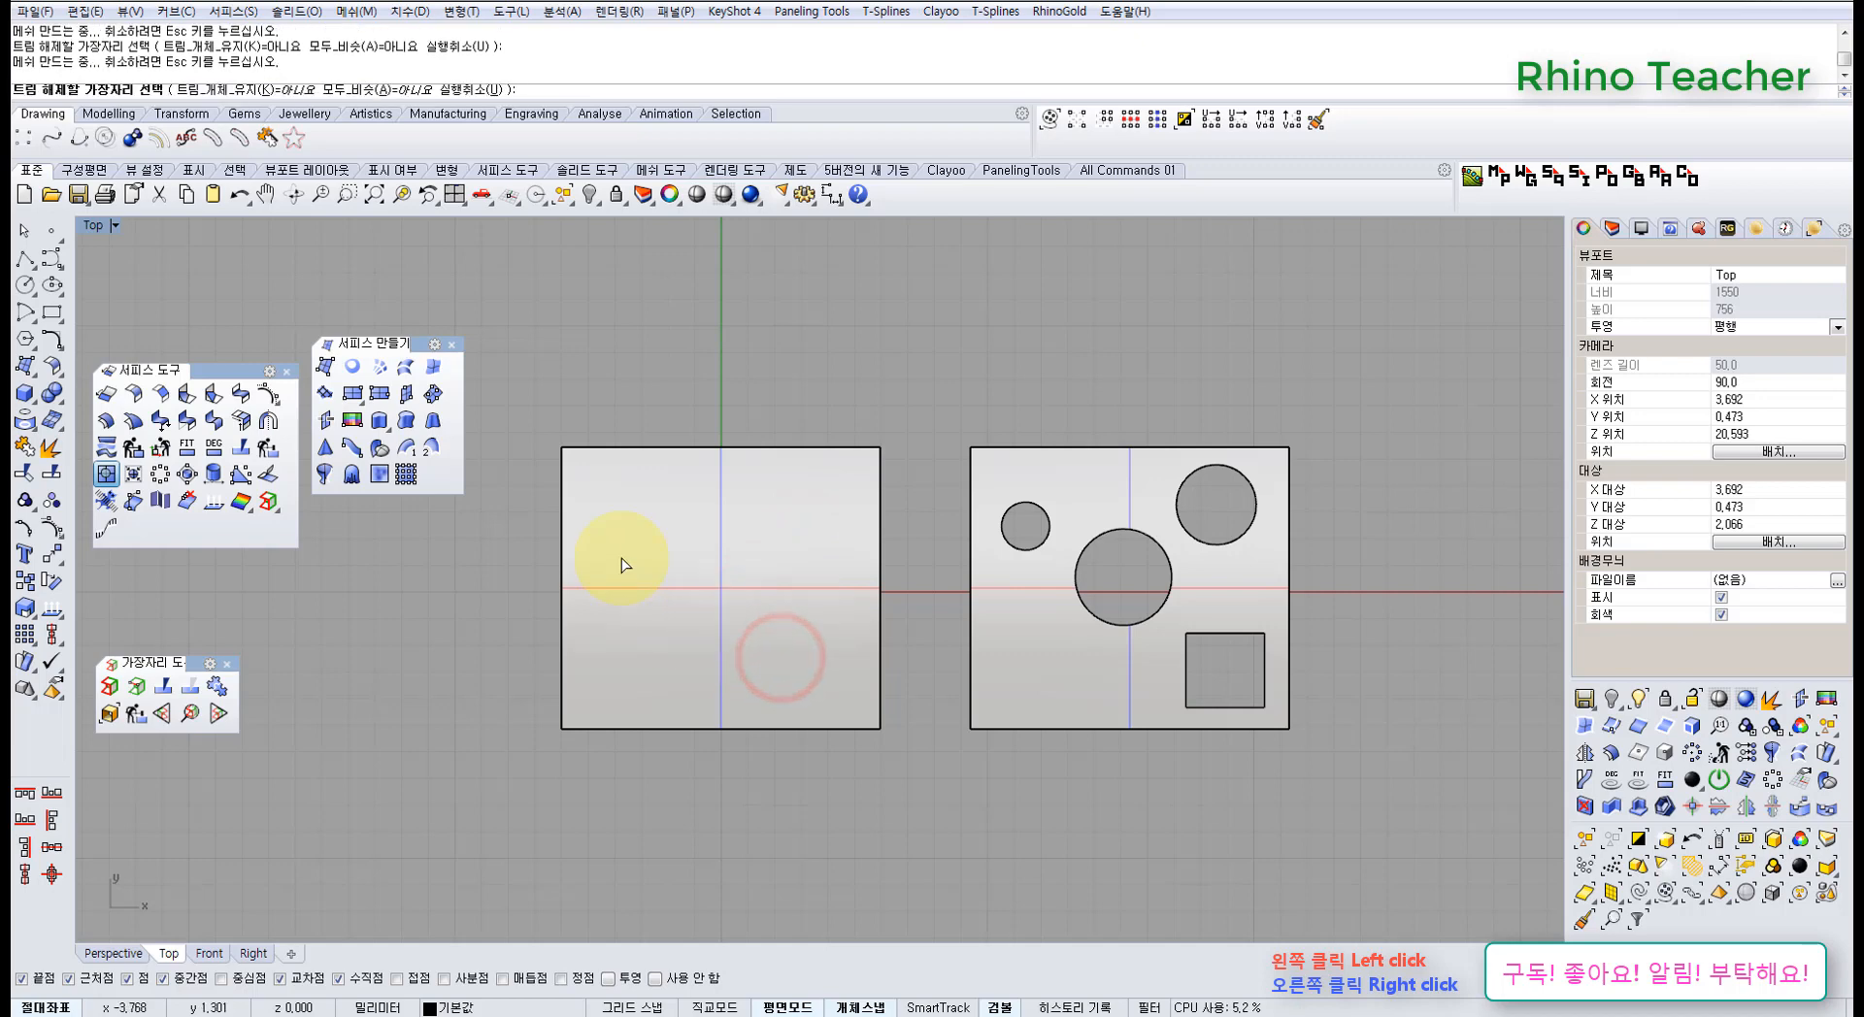
right_click(515, 570)
key("ctrl+z")
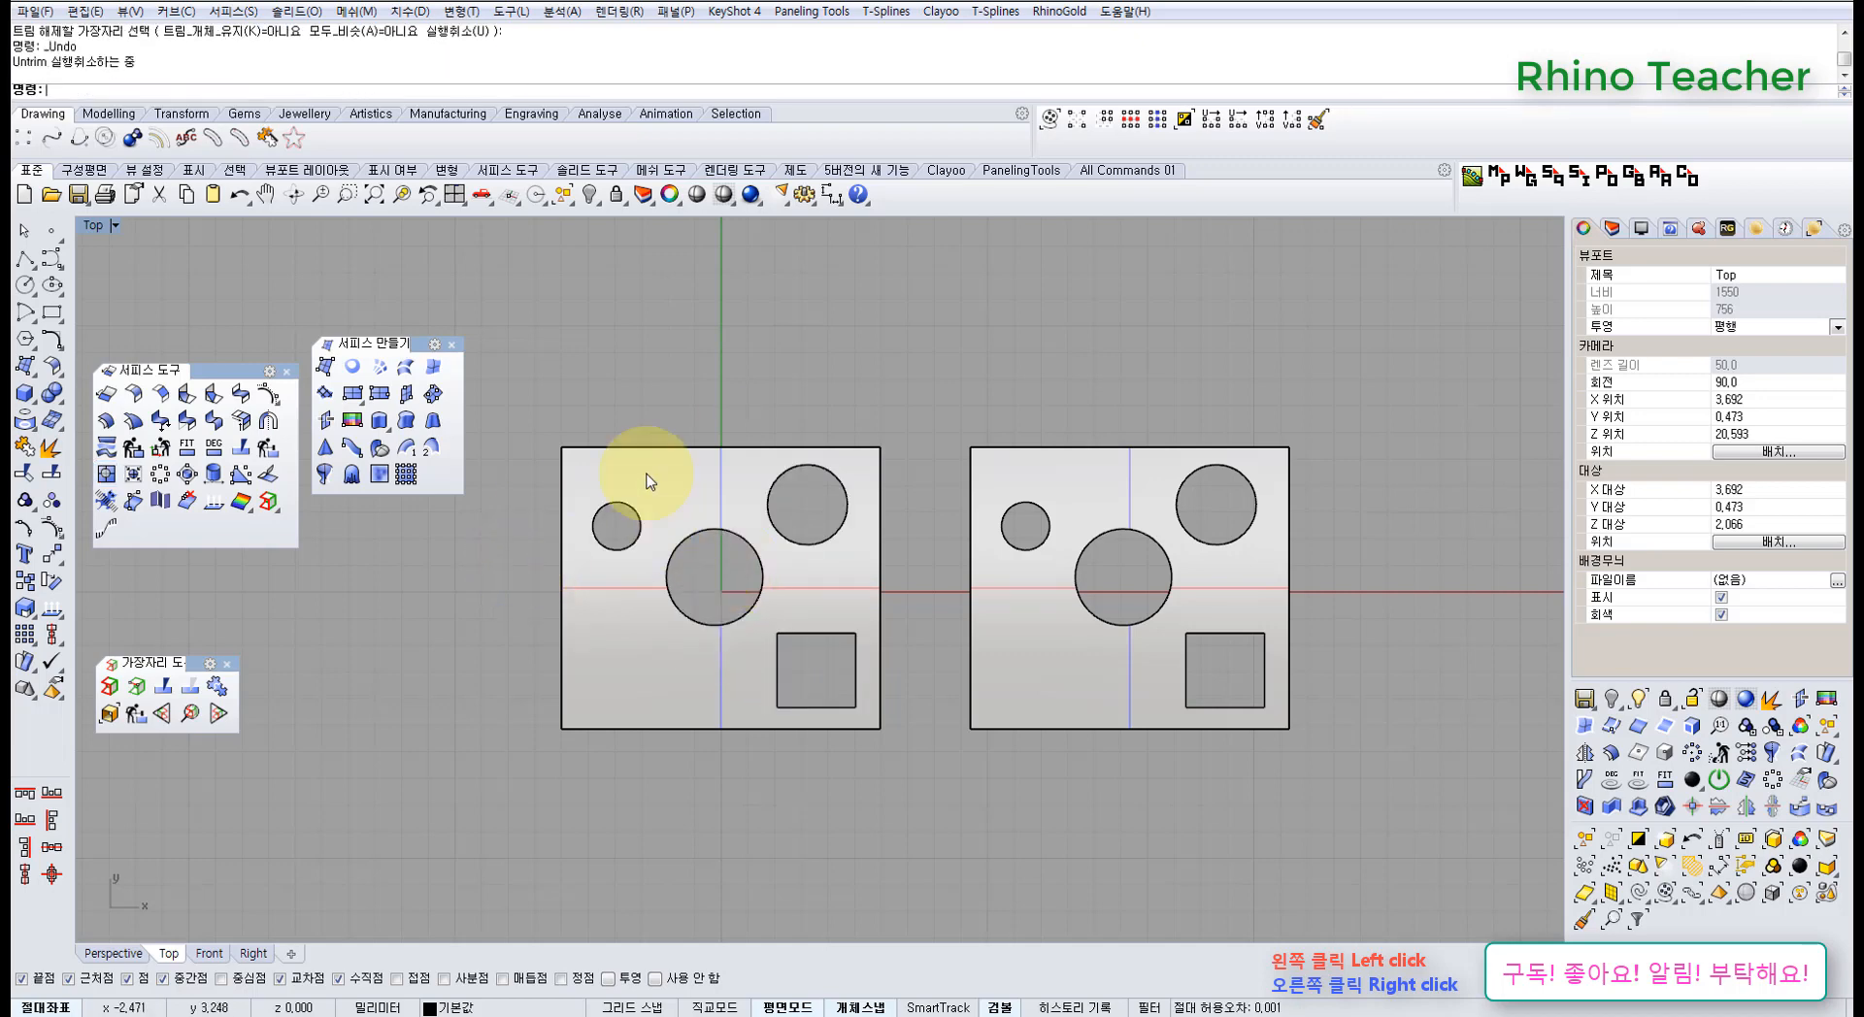
- Untrim the left surface from its small hole's edge with the all-similar option (모두_비슷) set to Yes, and undo it
left_click(107, 472)
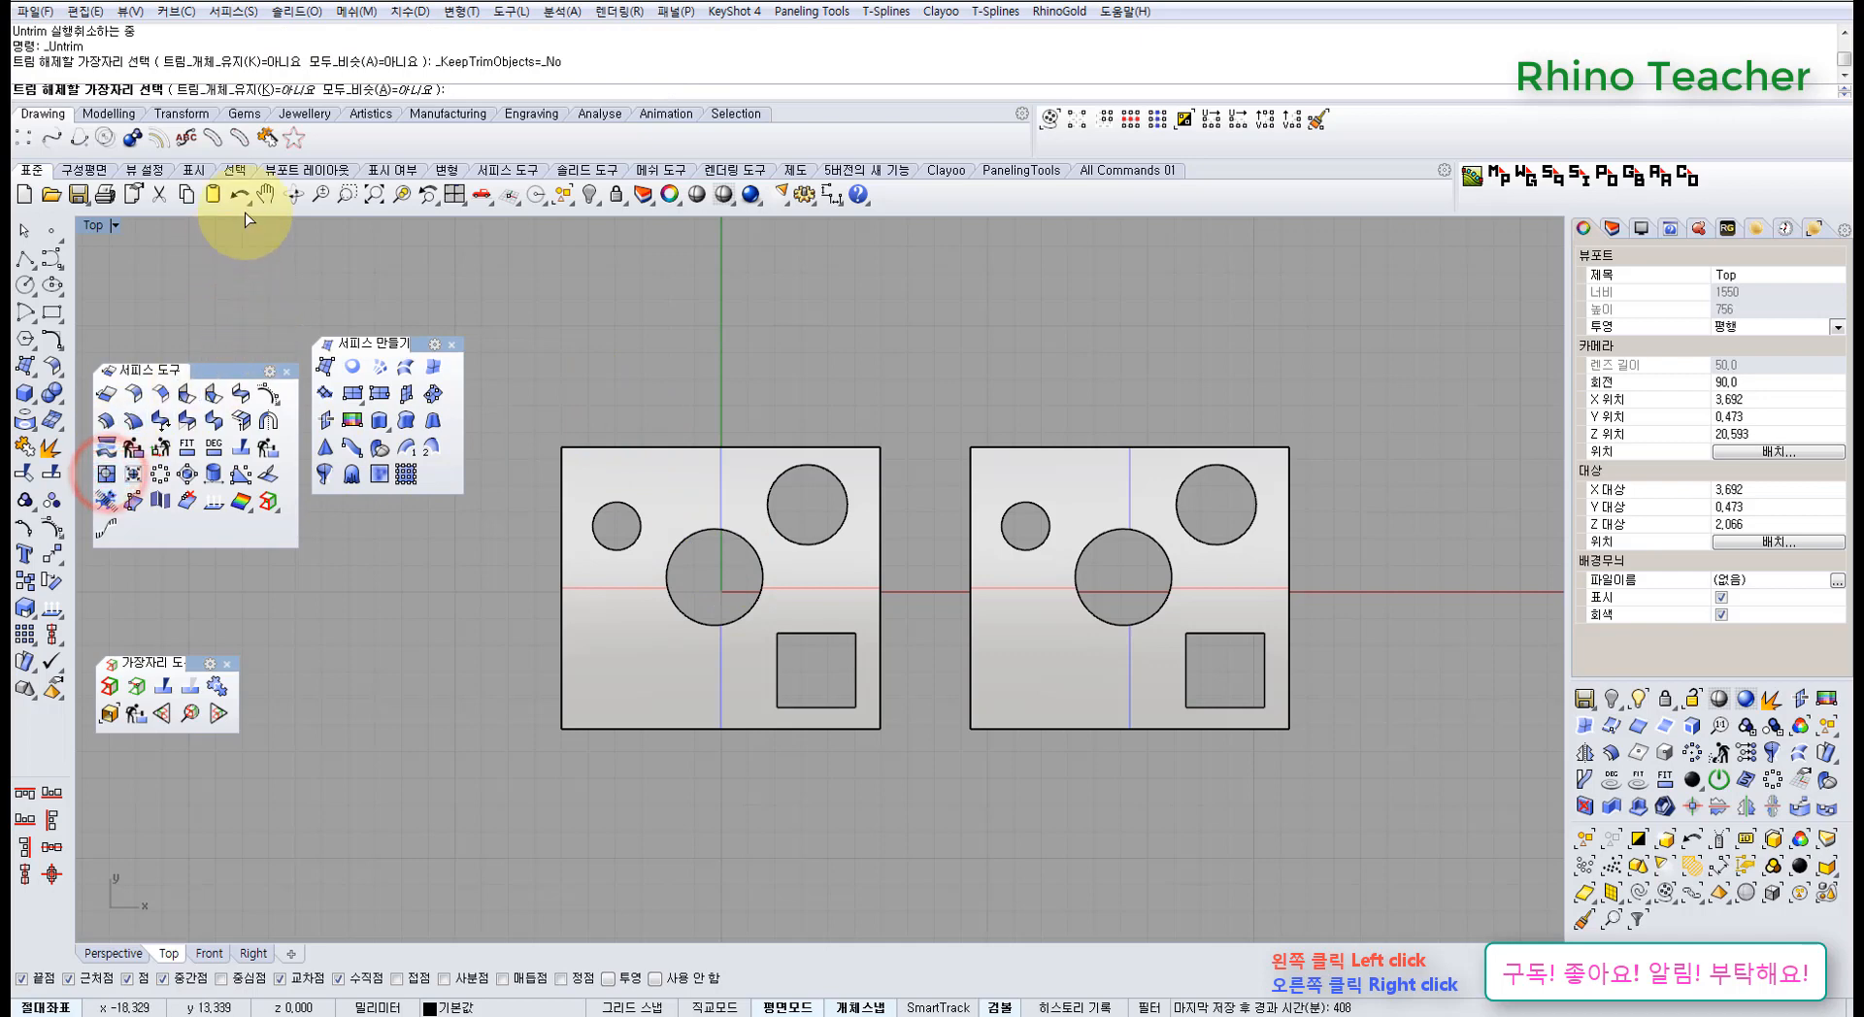
left_click(355, 89)
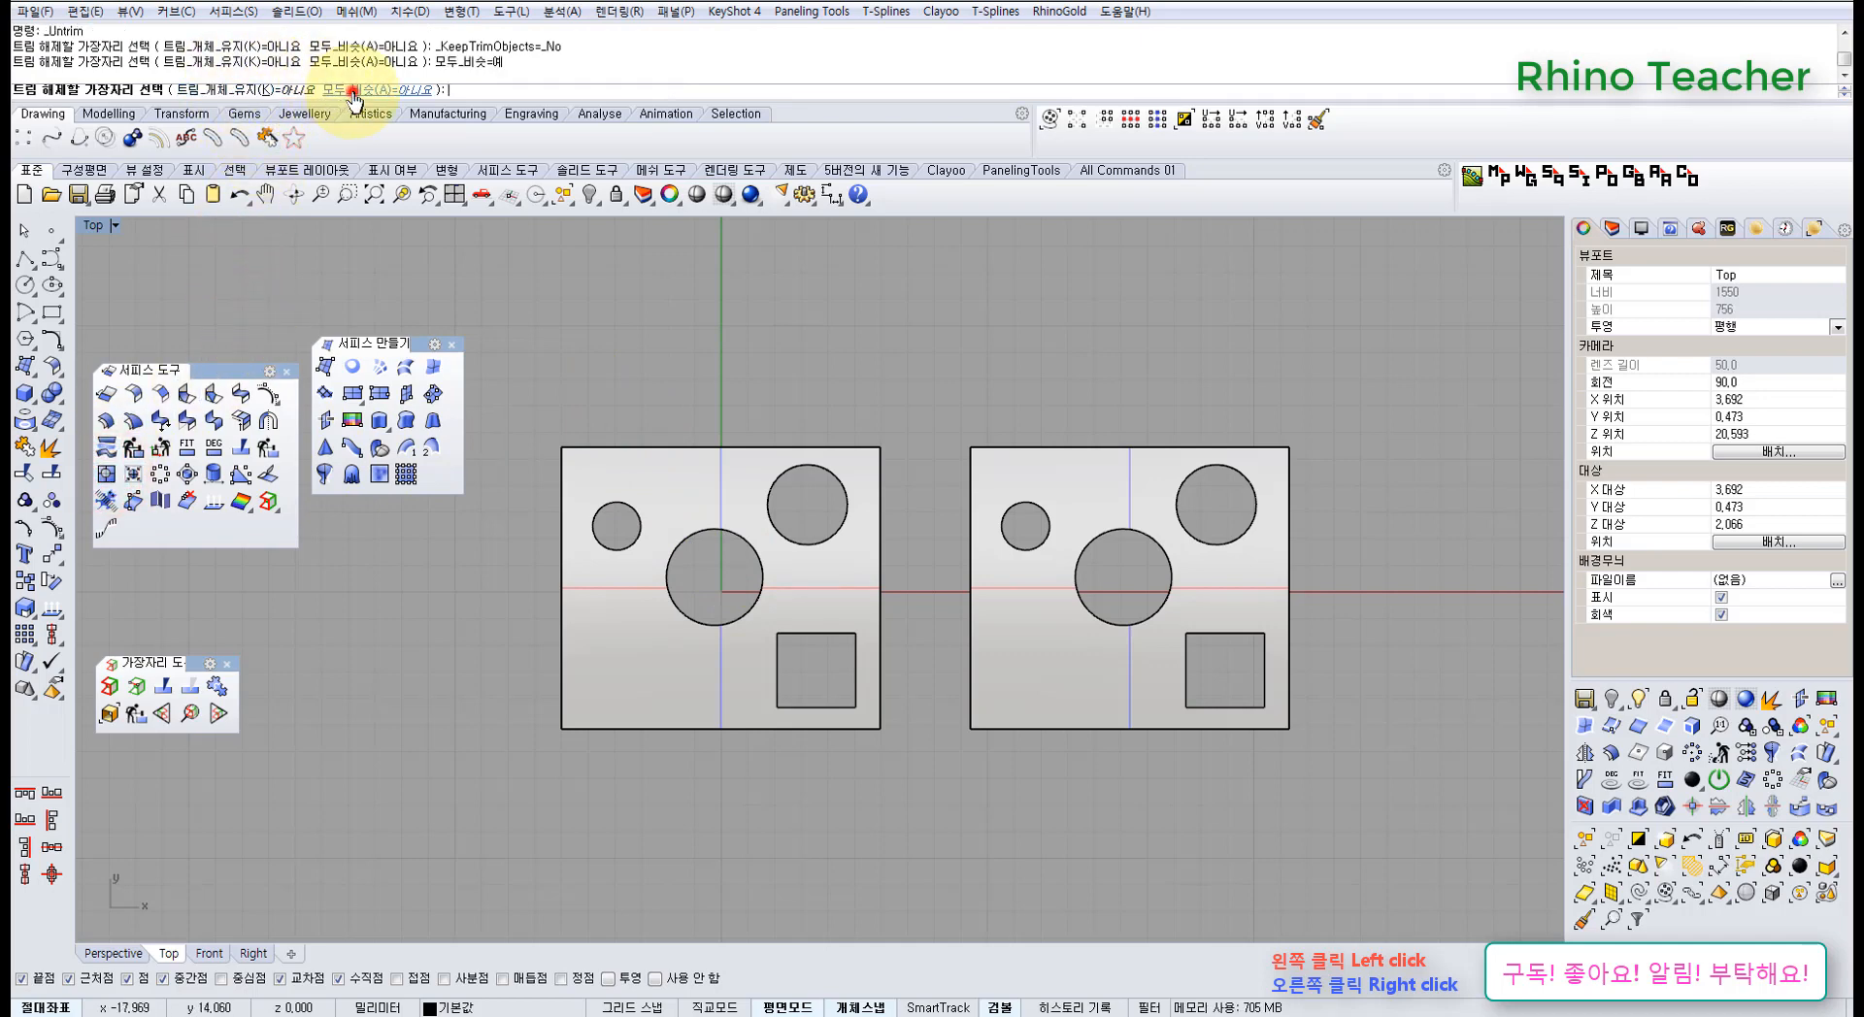
left_click(634, 541)
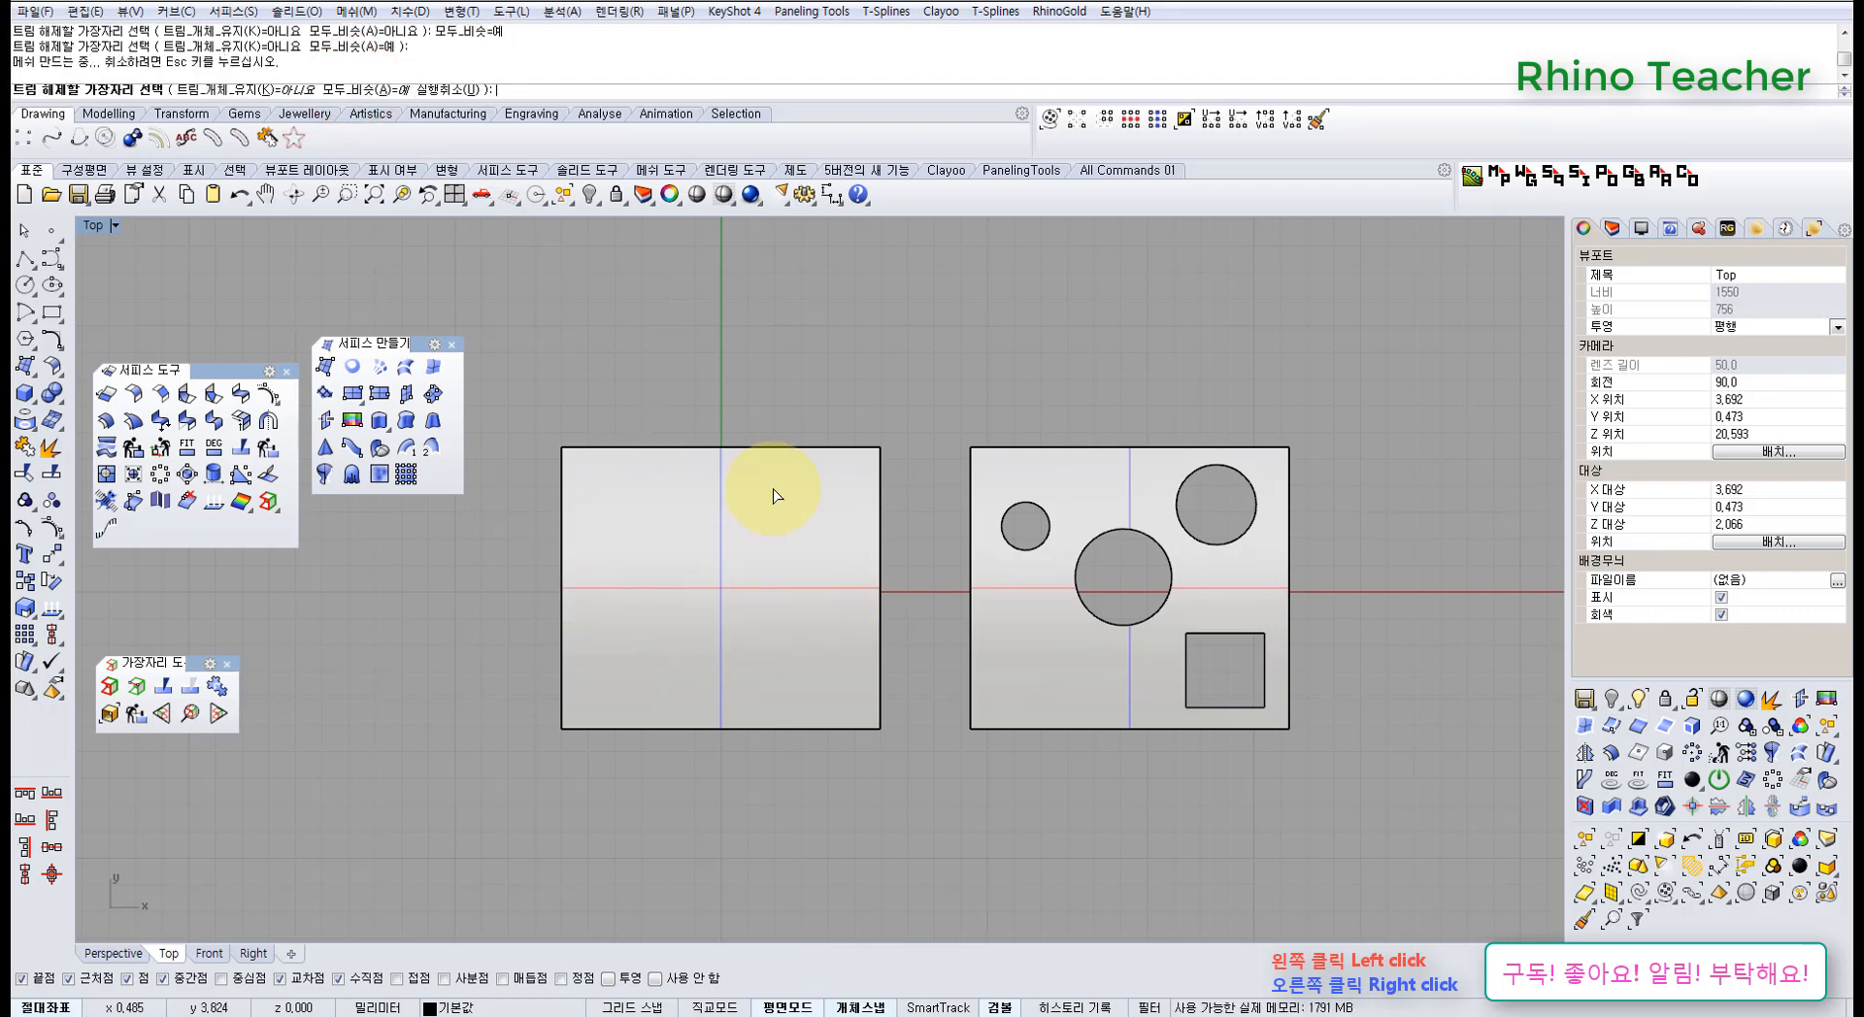
key("ctrl+z")
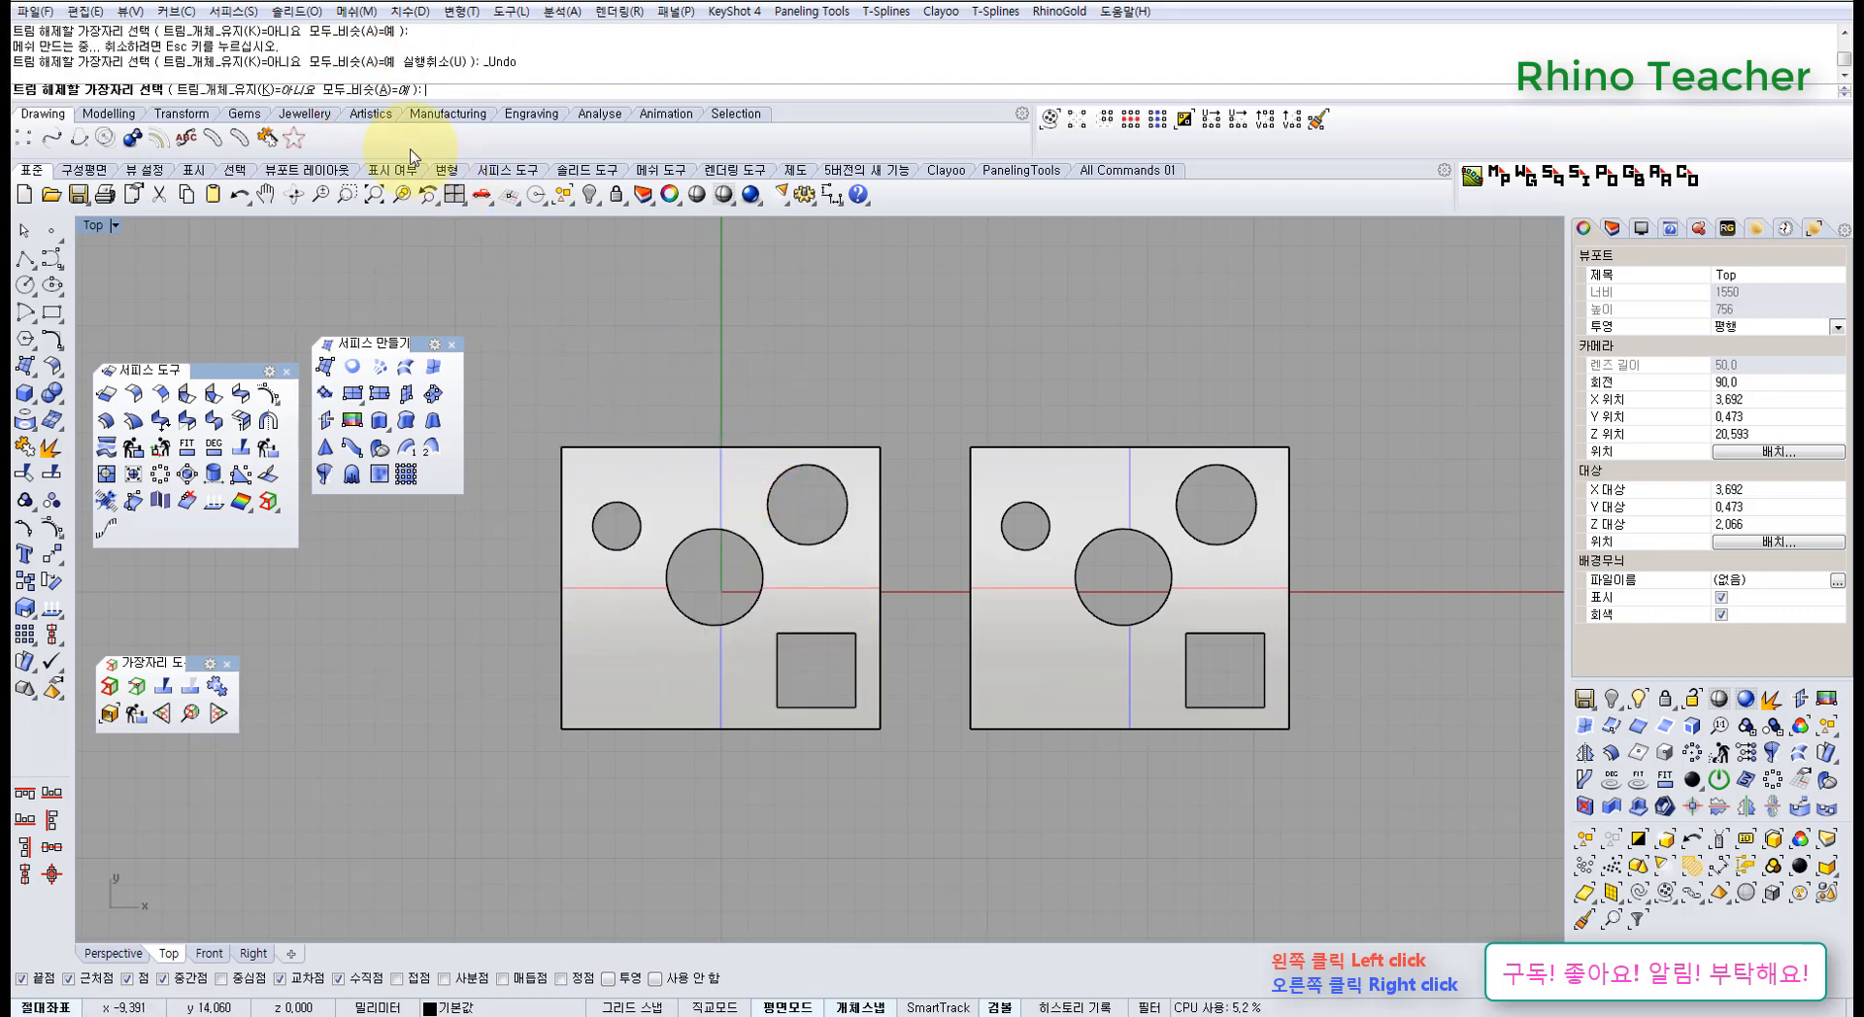
- Untrim only the left surface's small hole with the all-similar option set to No, and undo it
left_click(360, 89)
left_click(611, 547)
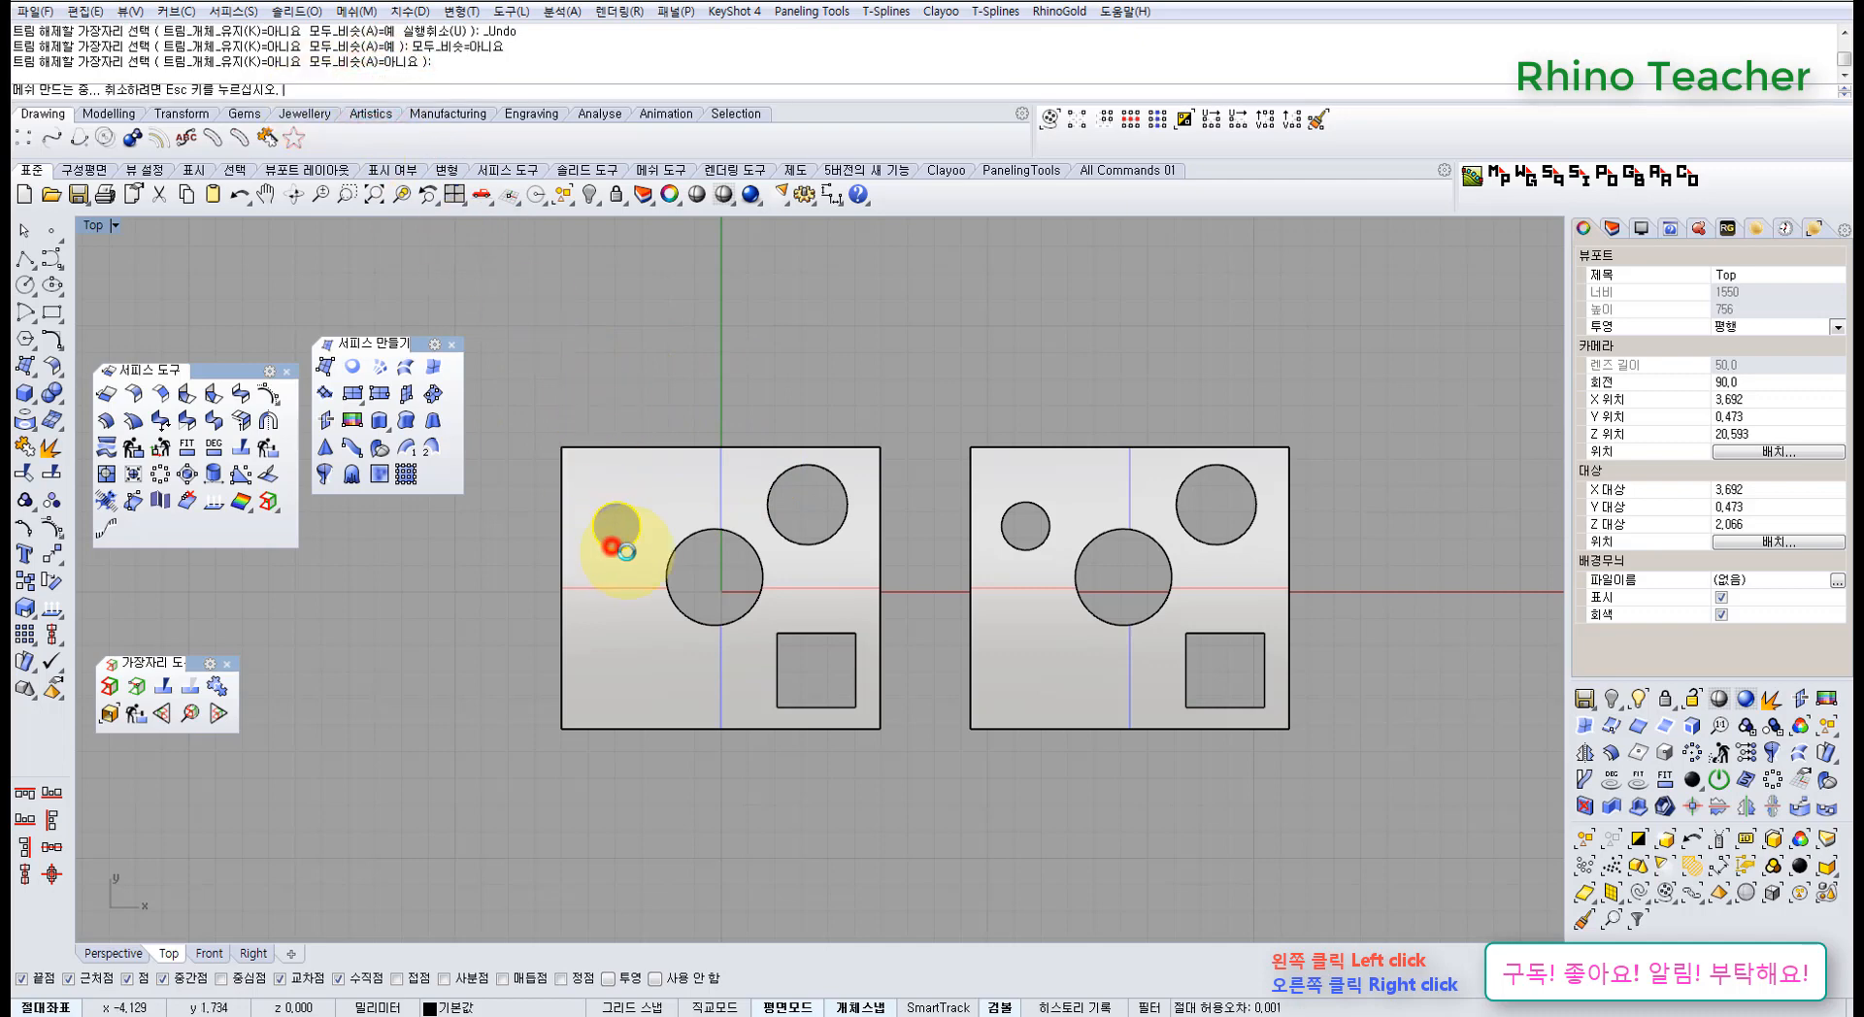
left_click(454, 90)
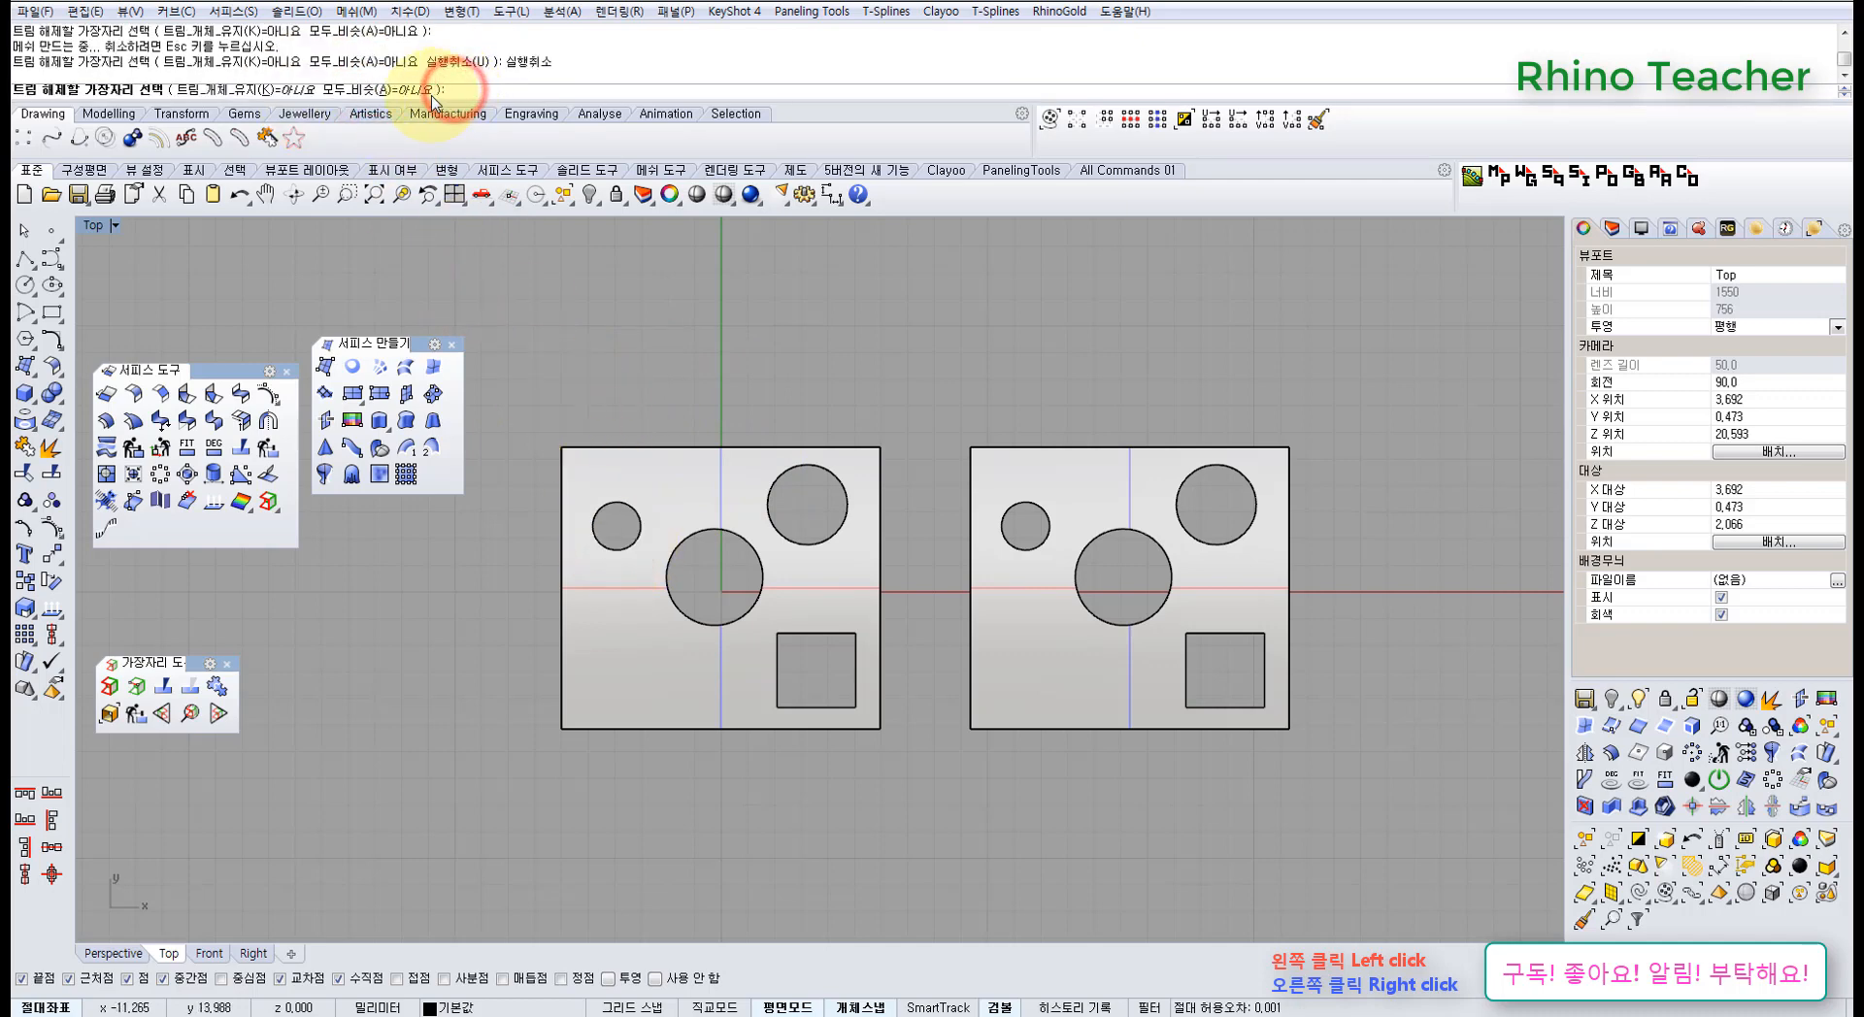
- Untrim the left surface from its central hole's edge with the all-similar option set to Yes, and undo it
left_click(424, 93)
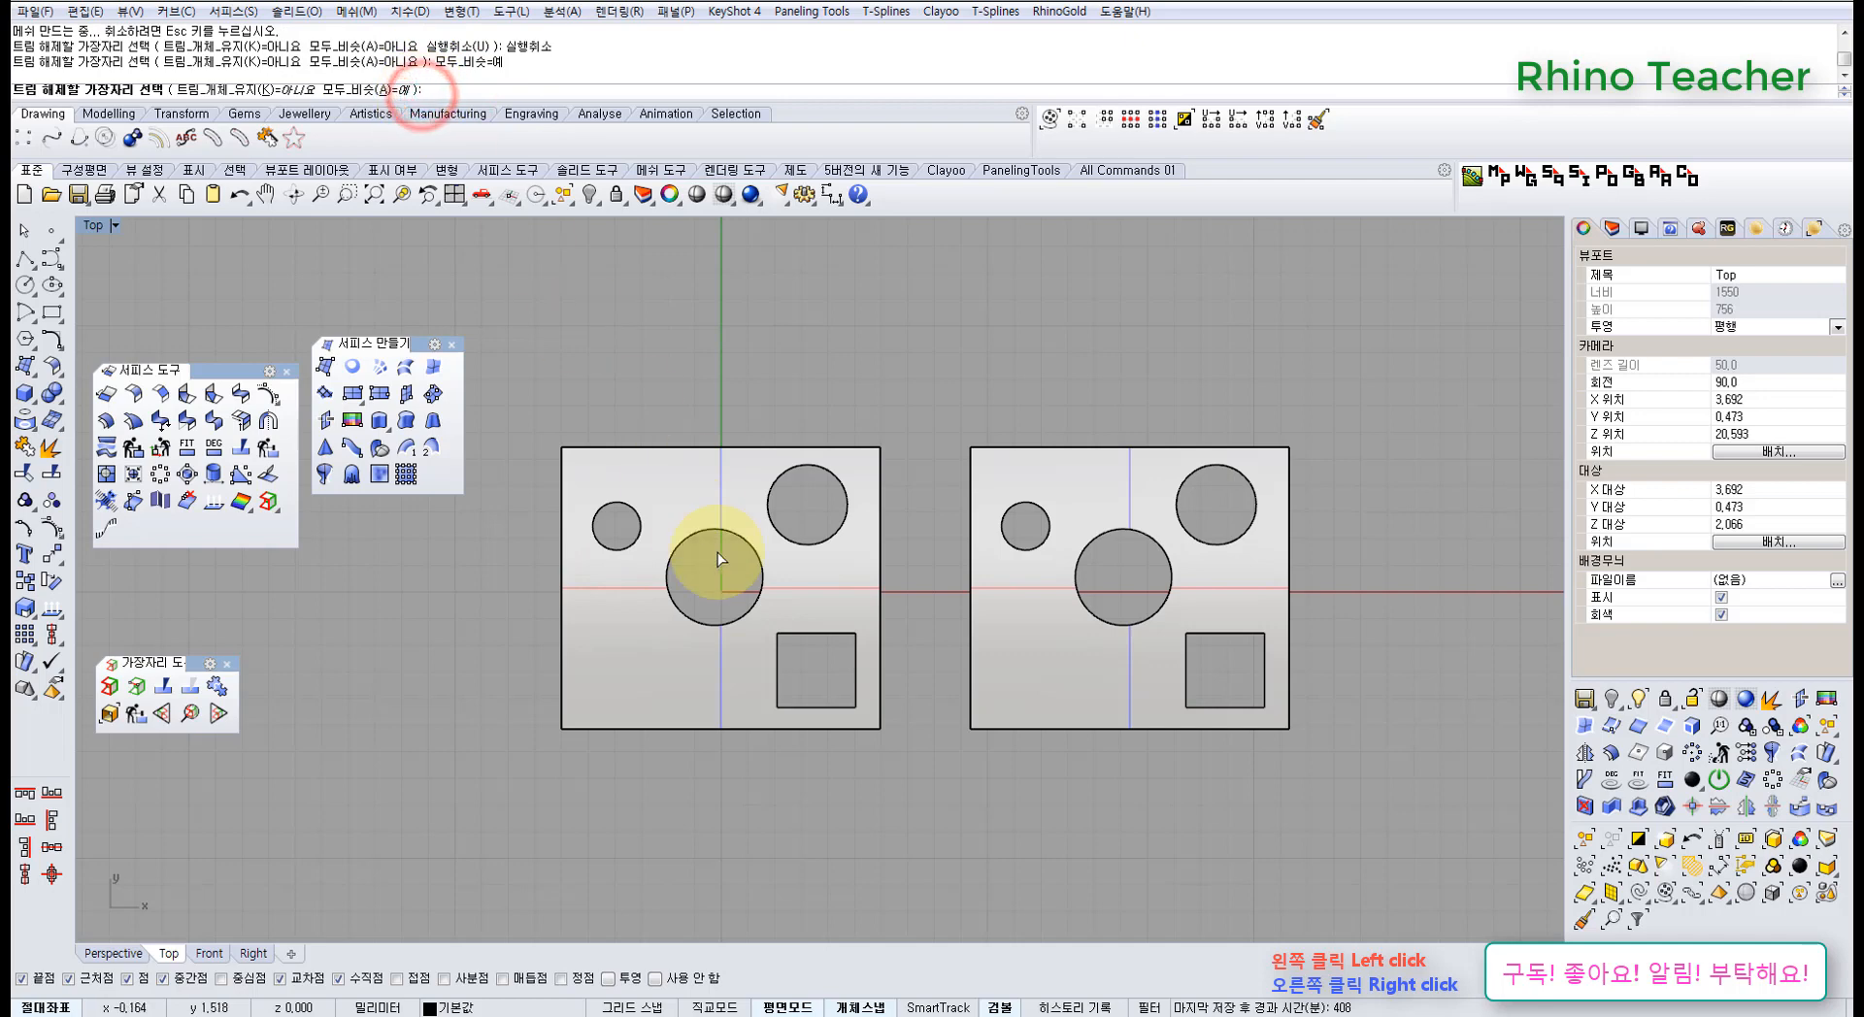
left_click(755, 602)
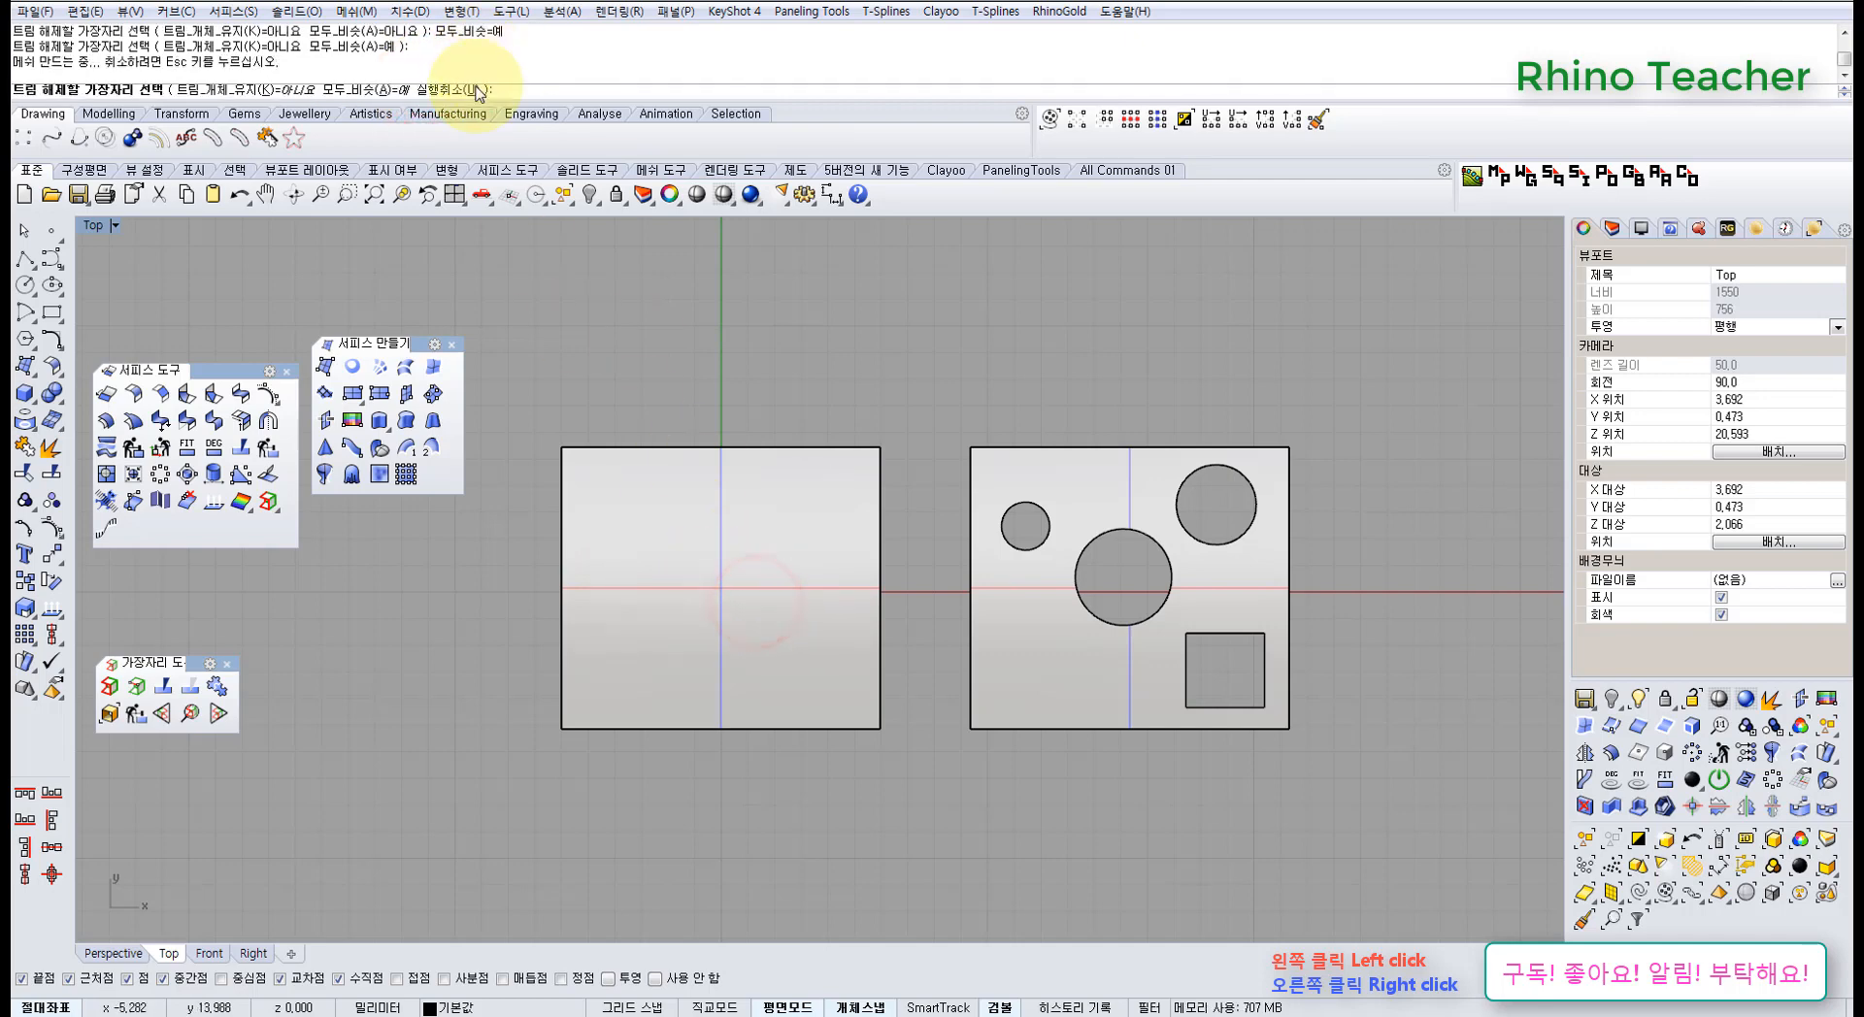
left_click(464, 90)
- Untrim the left surface's small and central holes with all-similar set to No and KeepTrimObjects set to Yes
left_click(369, 90)
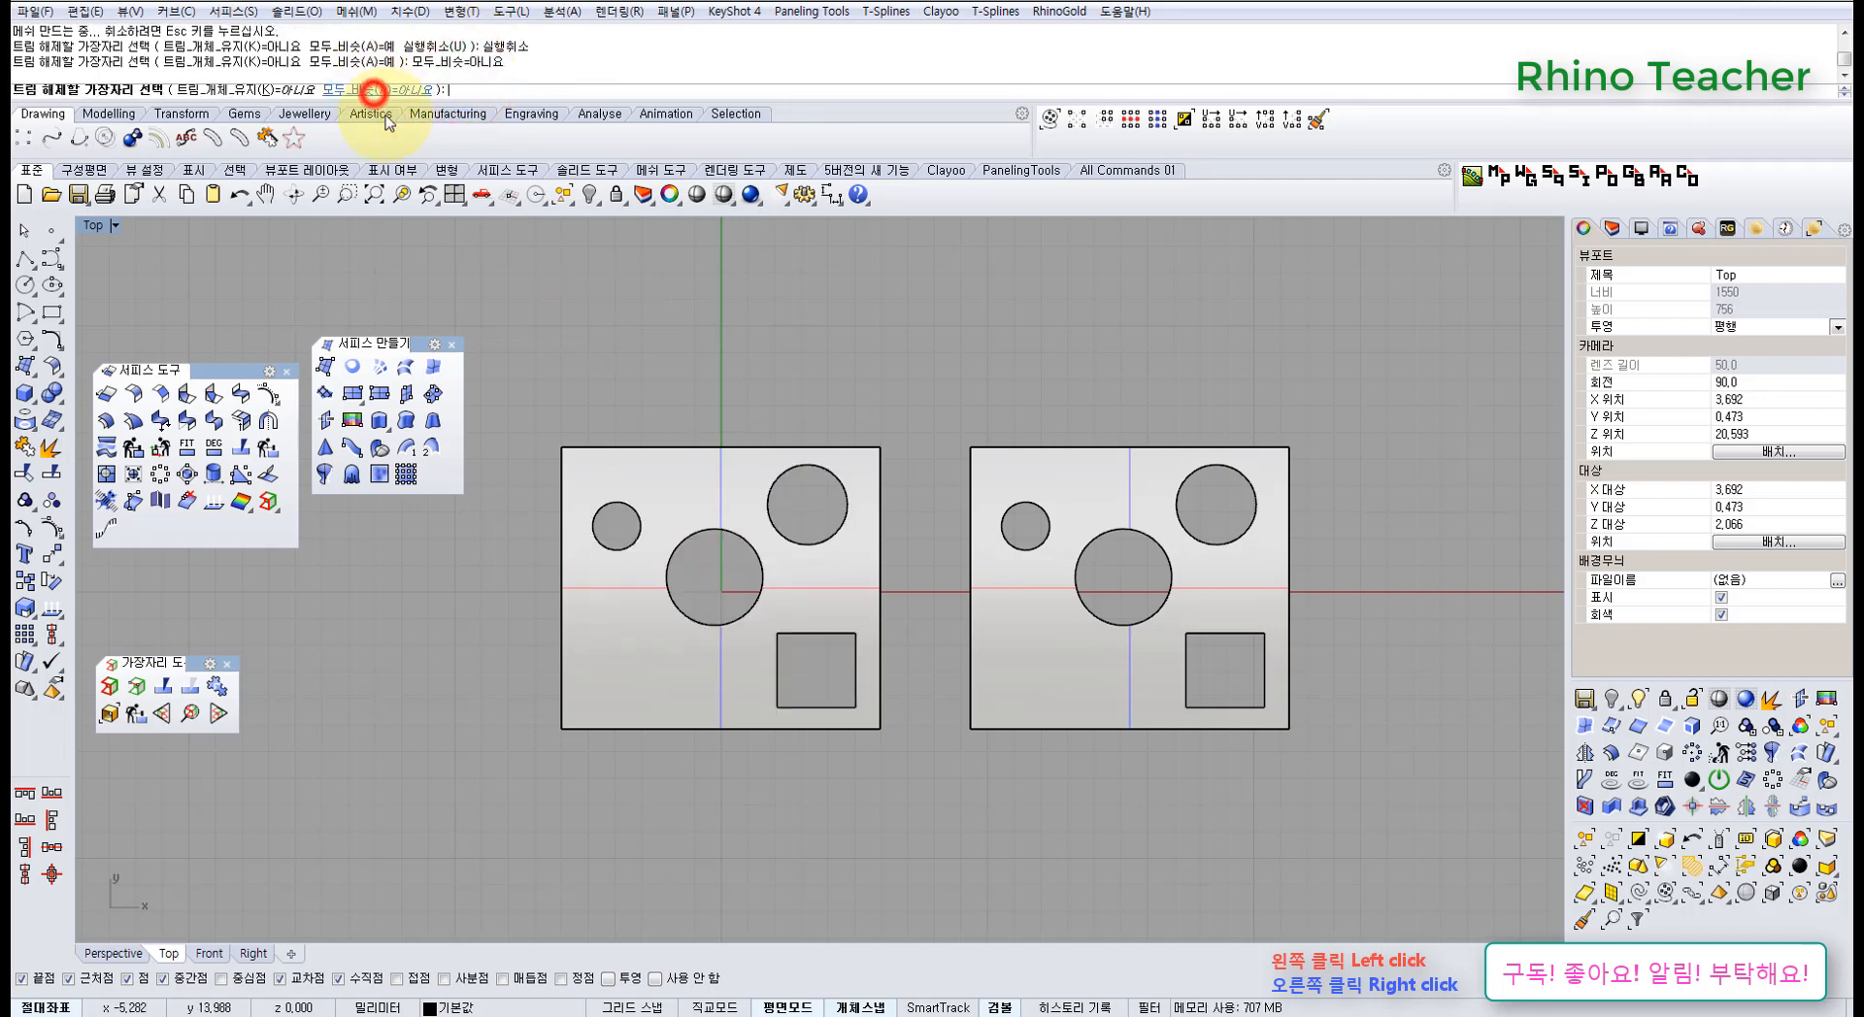
left_click(241, 90)
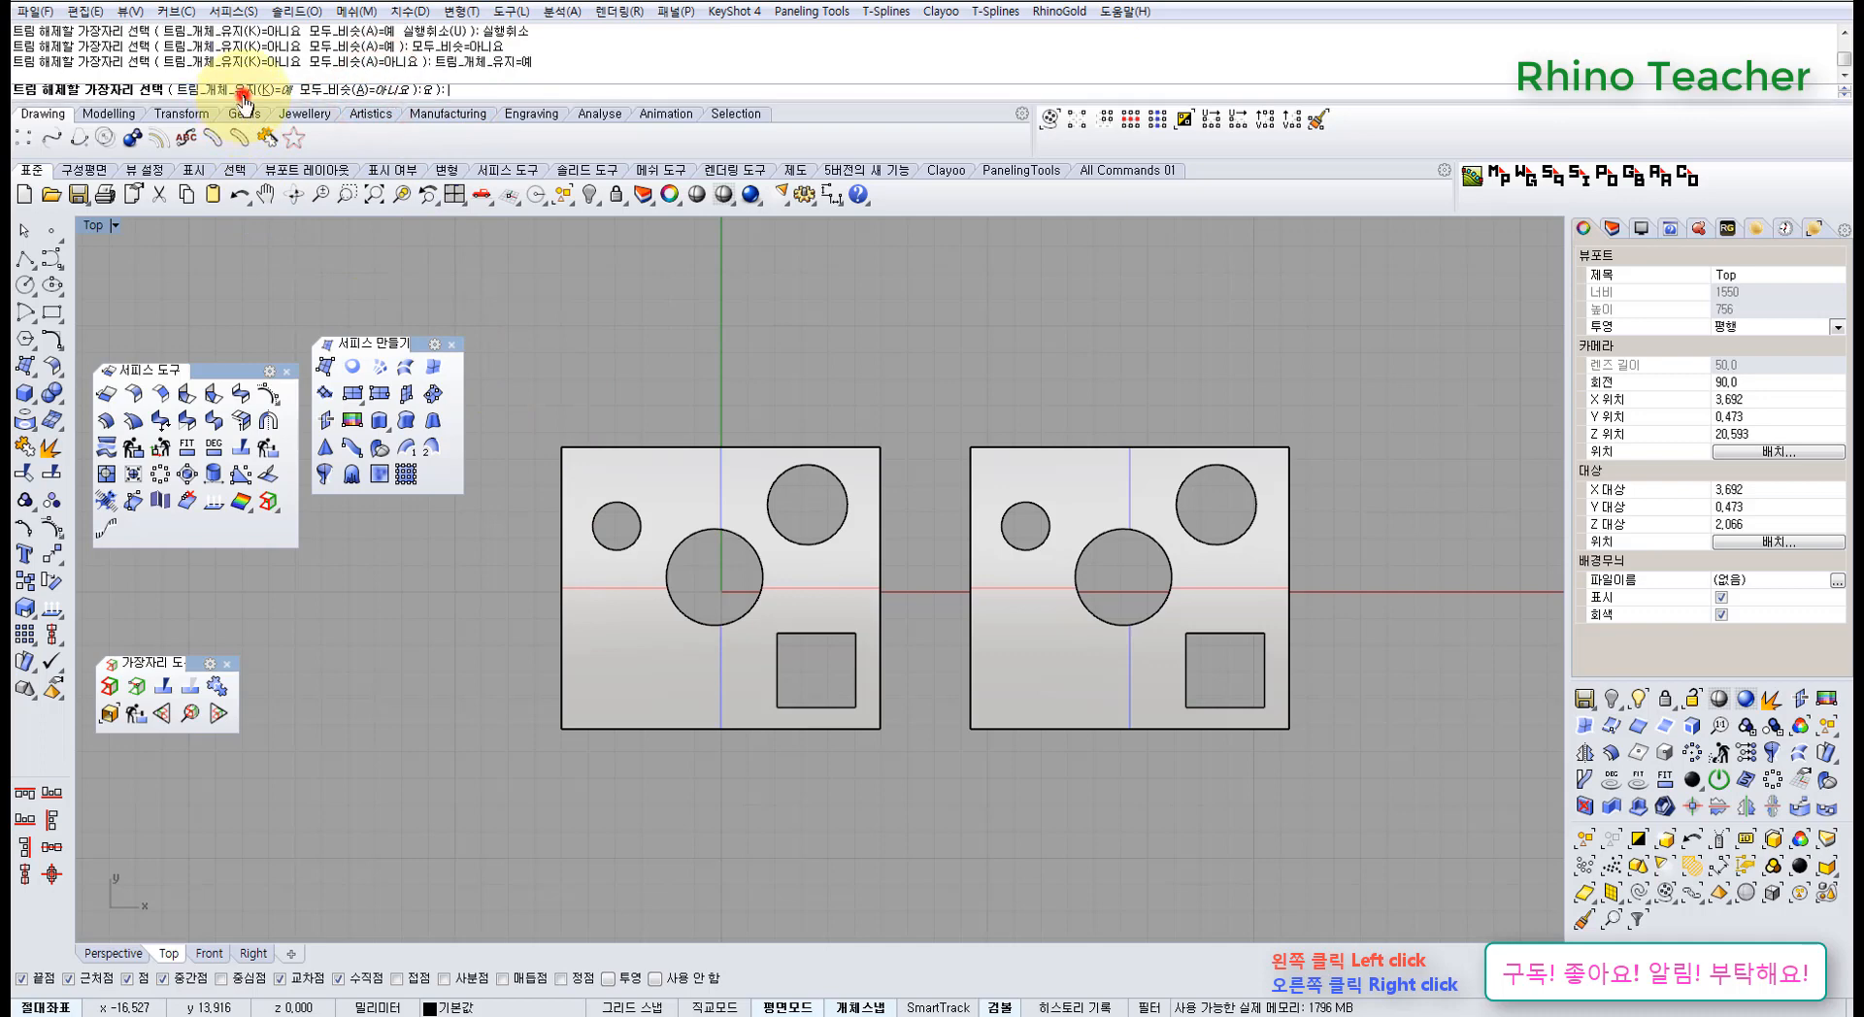
left_click(636, 541)
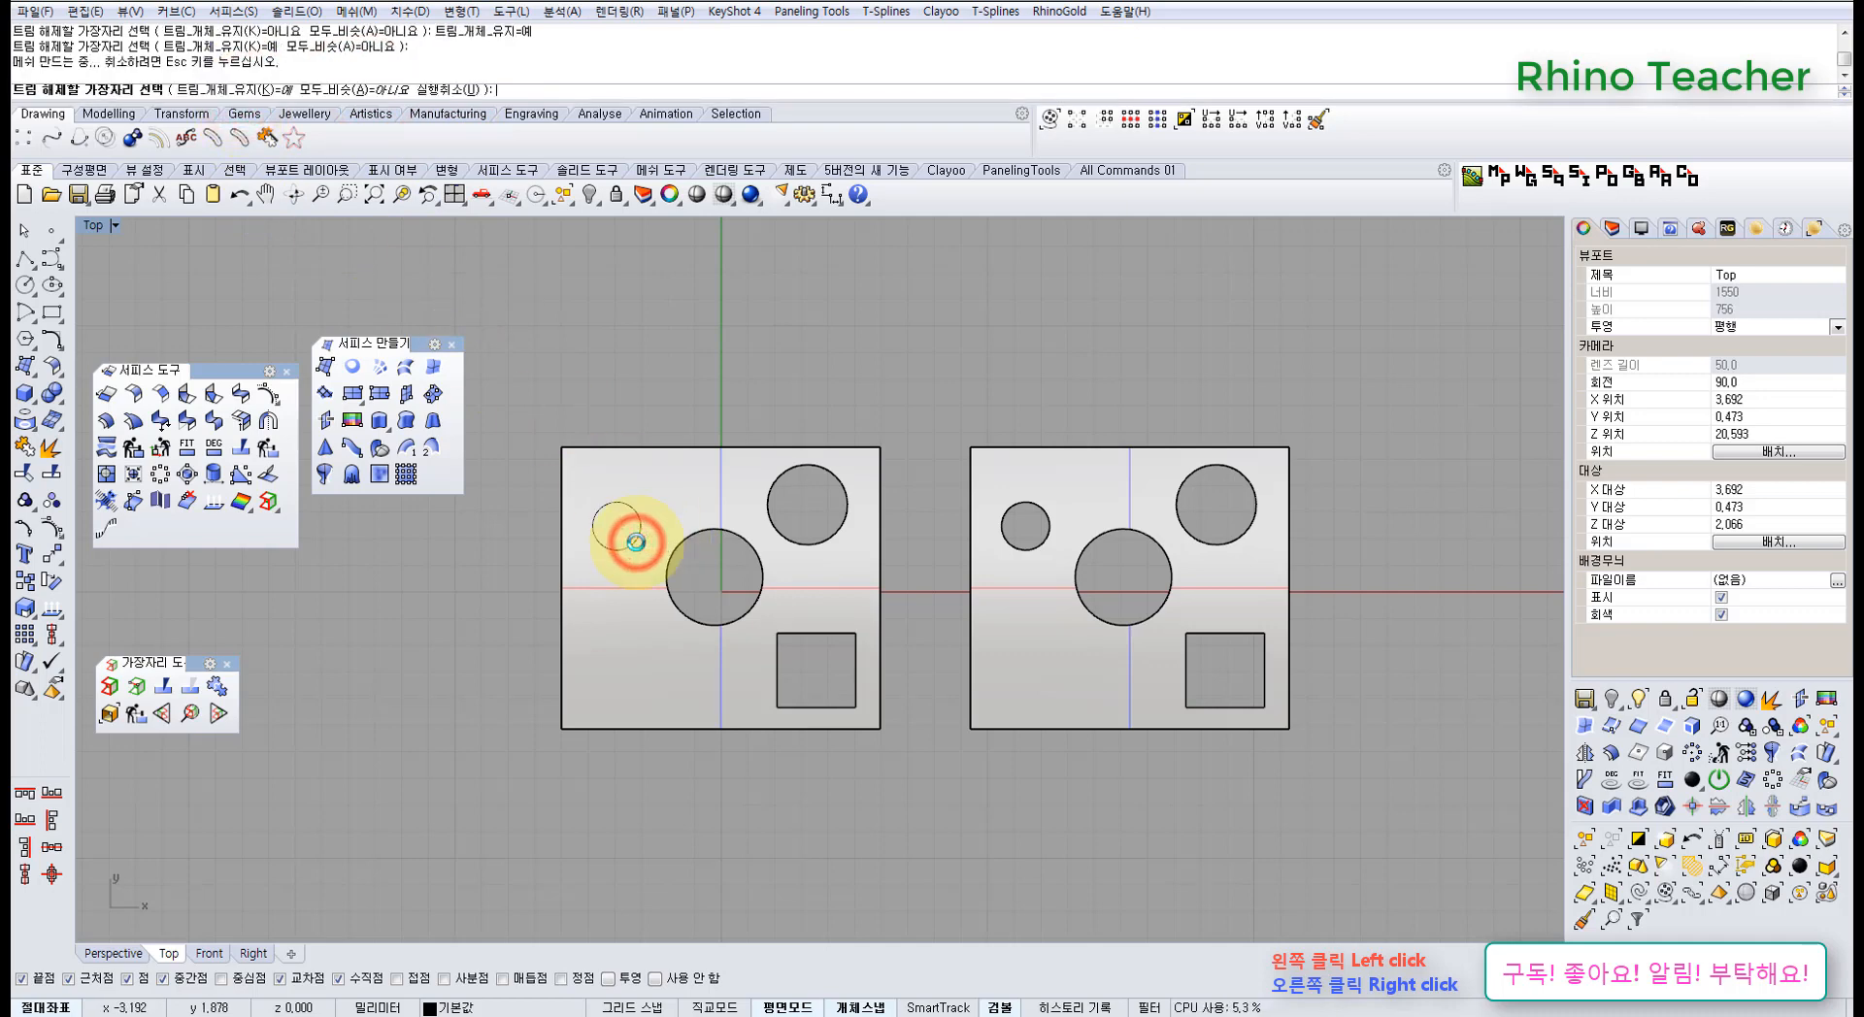
scroll(633, 543, "up", 5)
left_click(768, 727)
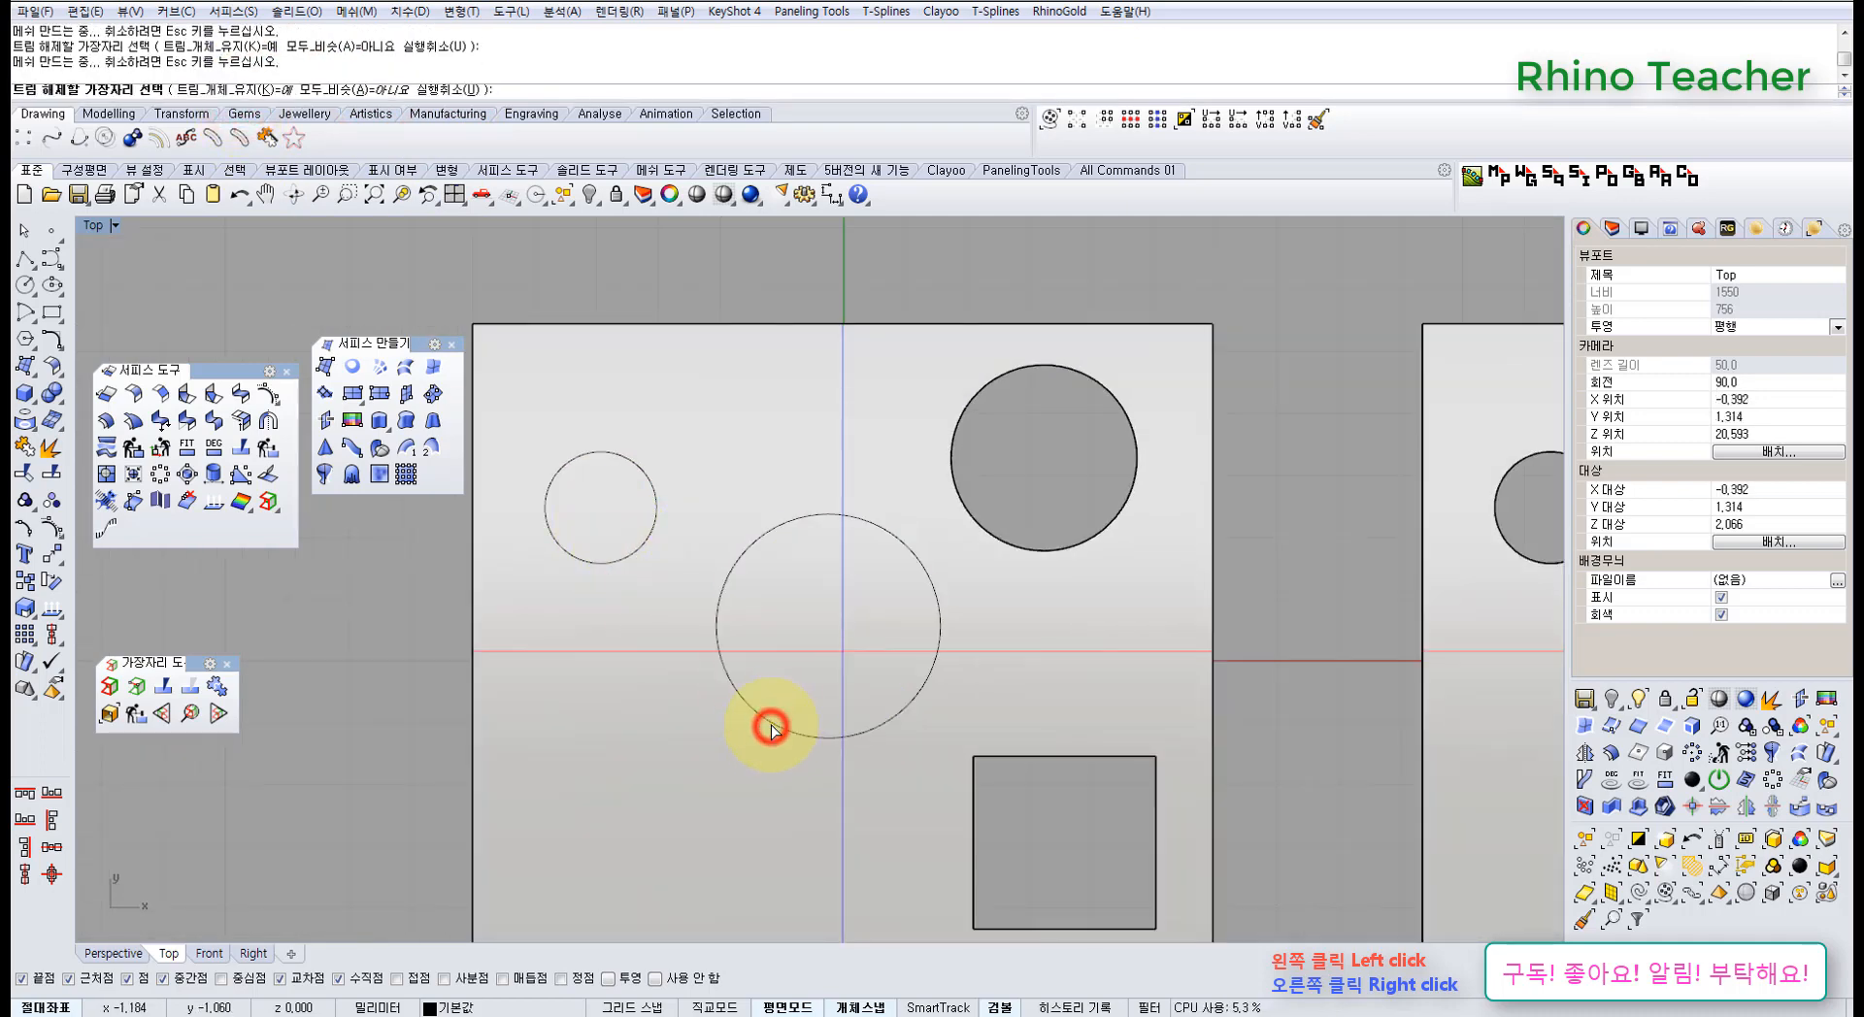
- Untrim the left surface from its large upper-right circular hole with all-similar set to Yes, and undo all Untrim results made so far
scroll(796, 709, "down", 5)
left_click(395, 89)
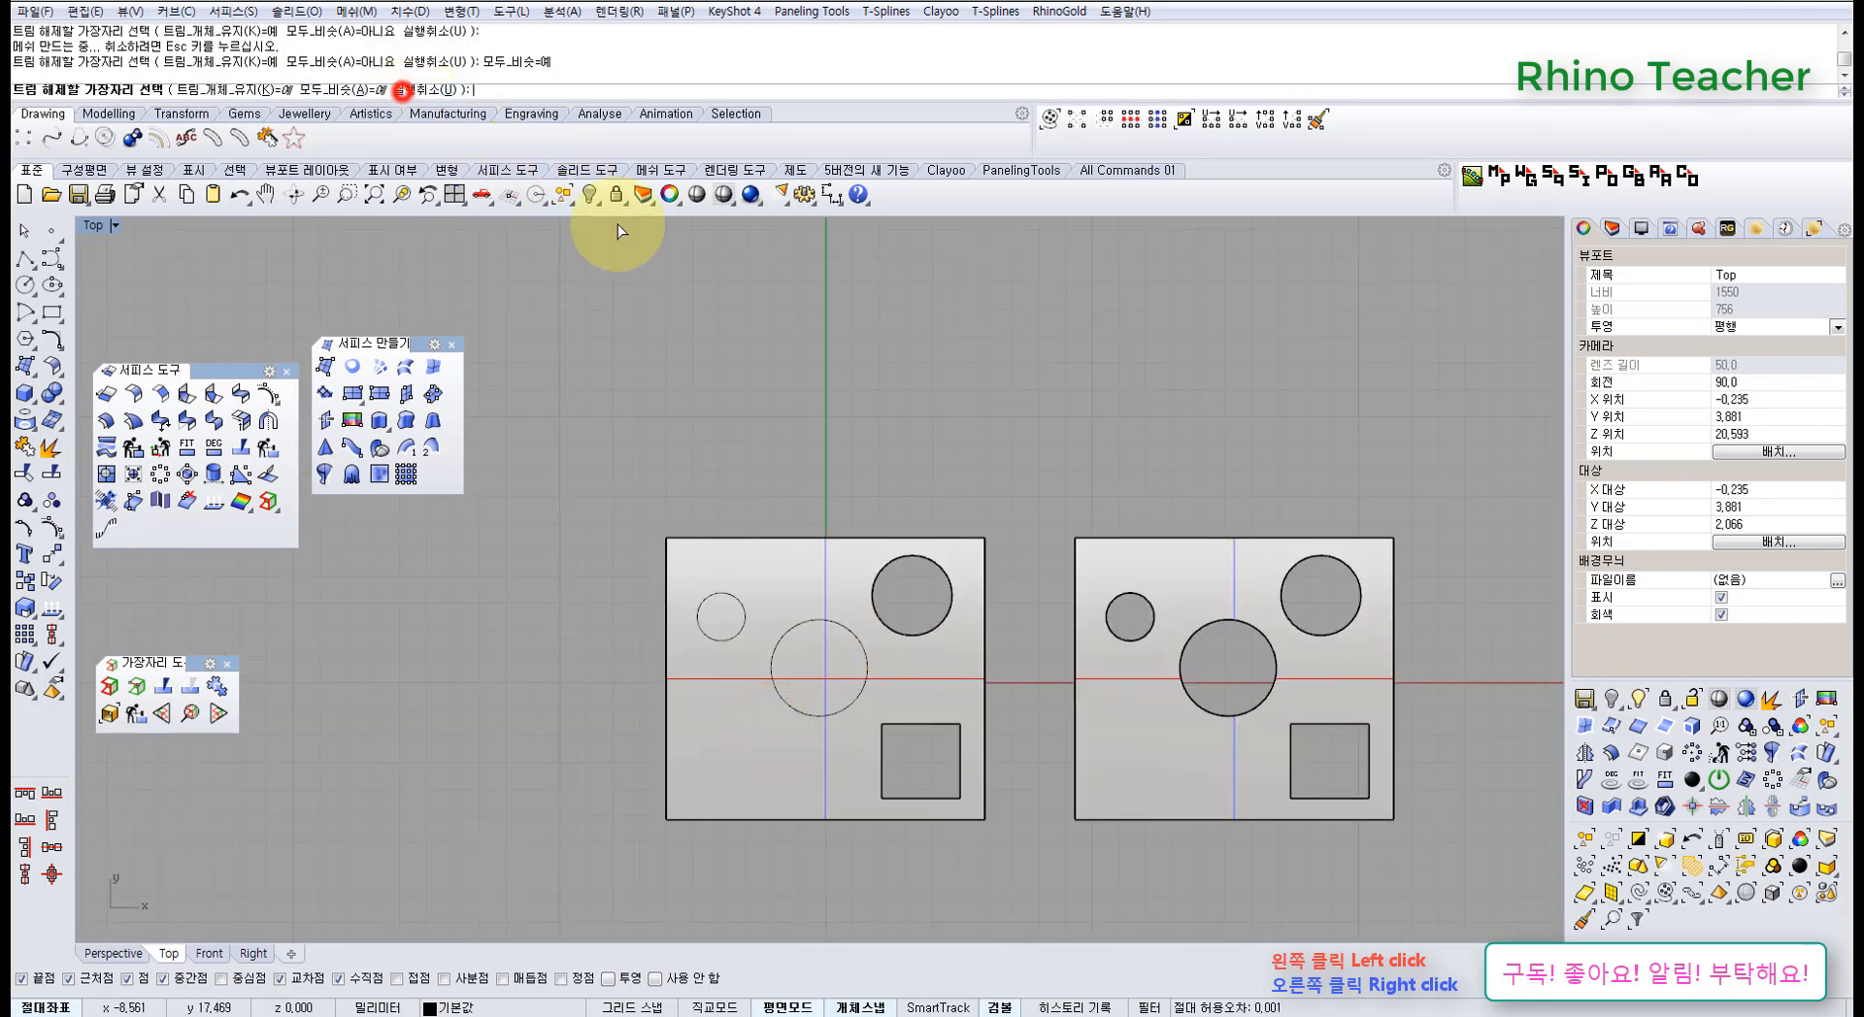
left_click(903, 631)
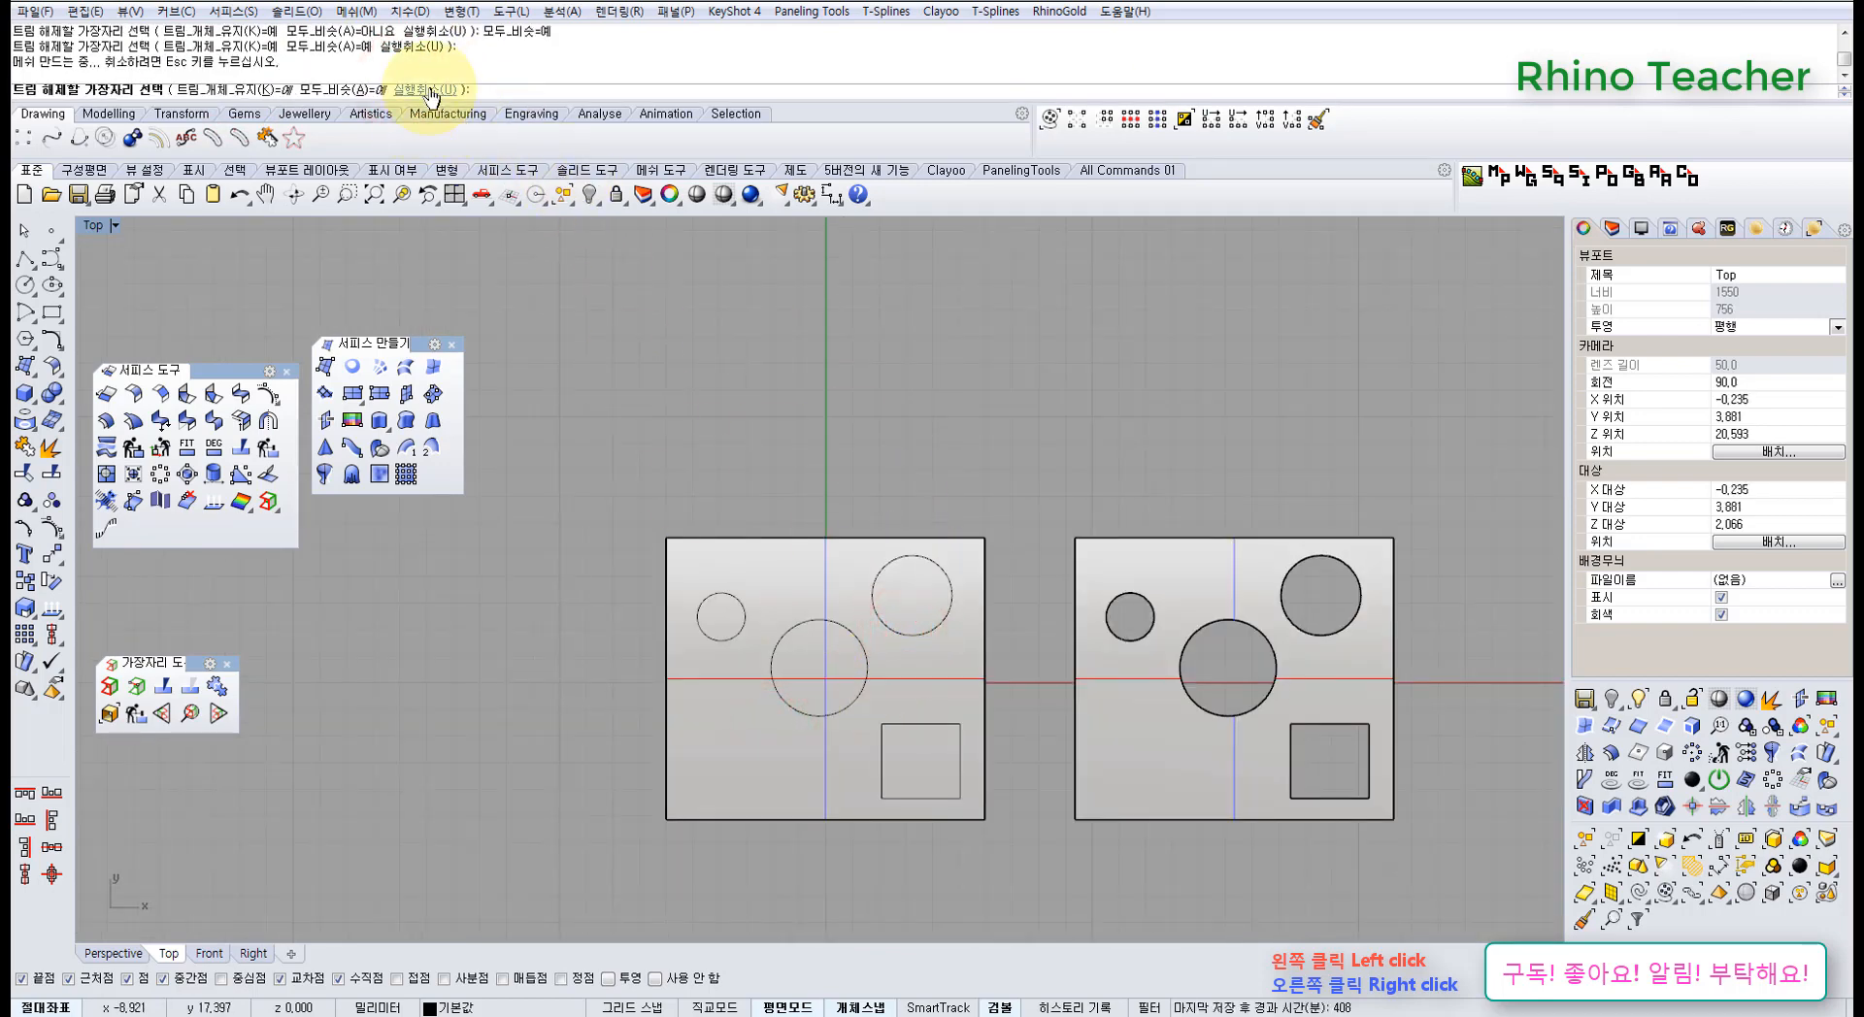
left_click(428, 89)
left_click(428, 89)
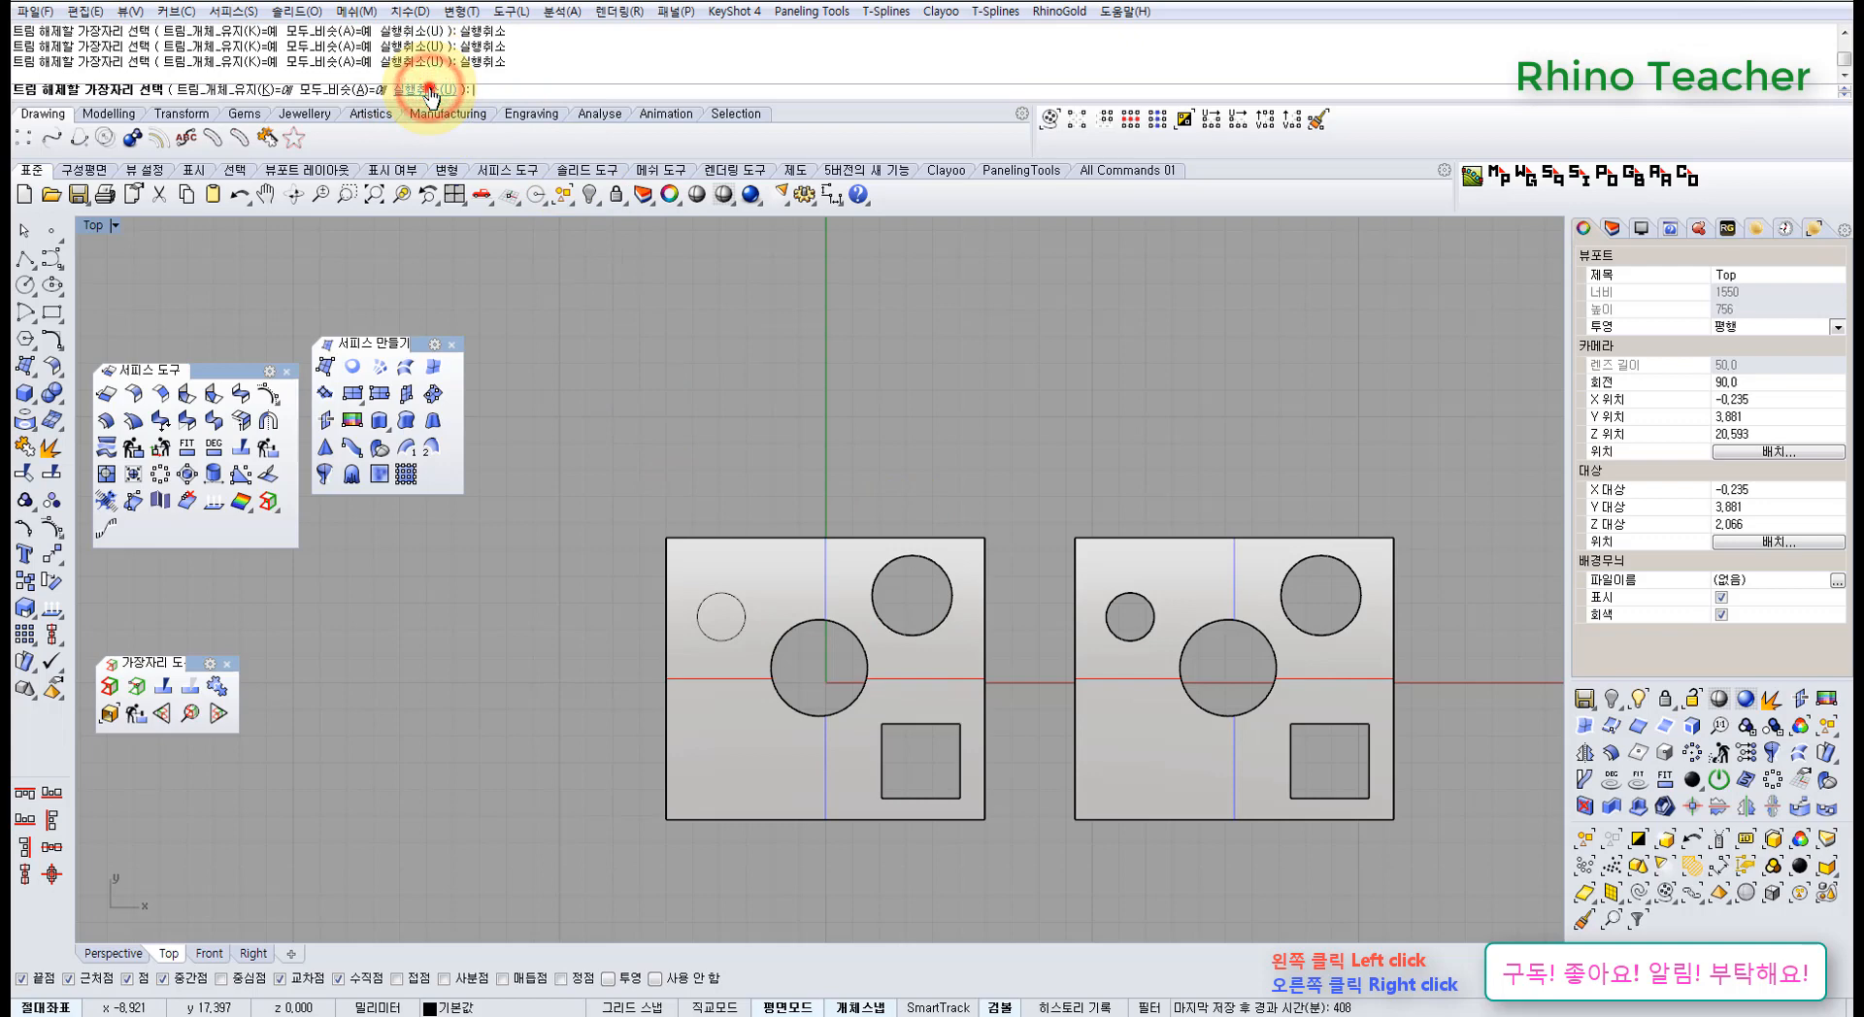
left_click(428, 89)
- Untrim the left surface's small hole with all-similar set to No and KeepTrimObjects set to Yes, and finish with KeepTrimObjects set to No
right_click_drag(746, 486, 683, 428)
right_click_drag(748, 514, 689, 436)
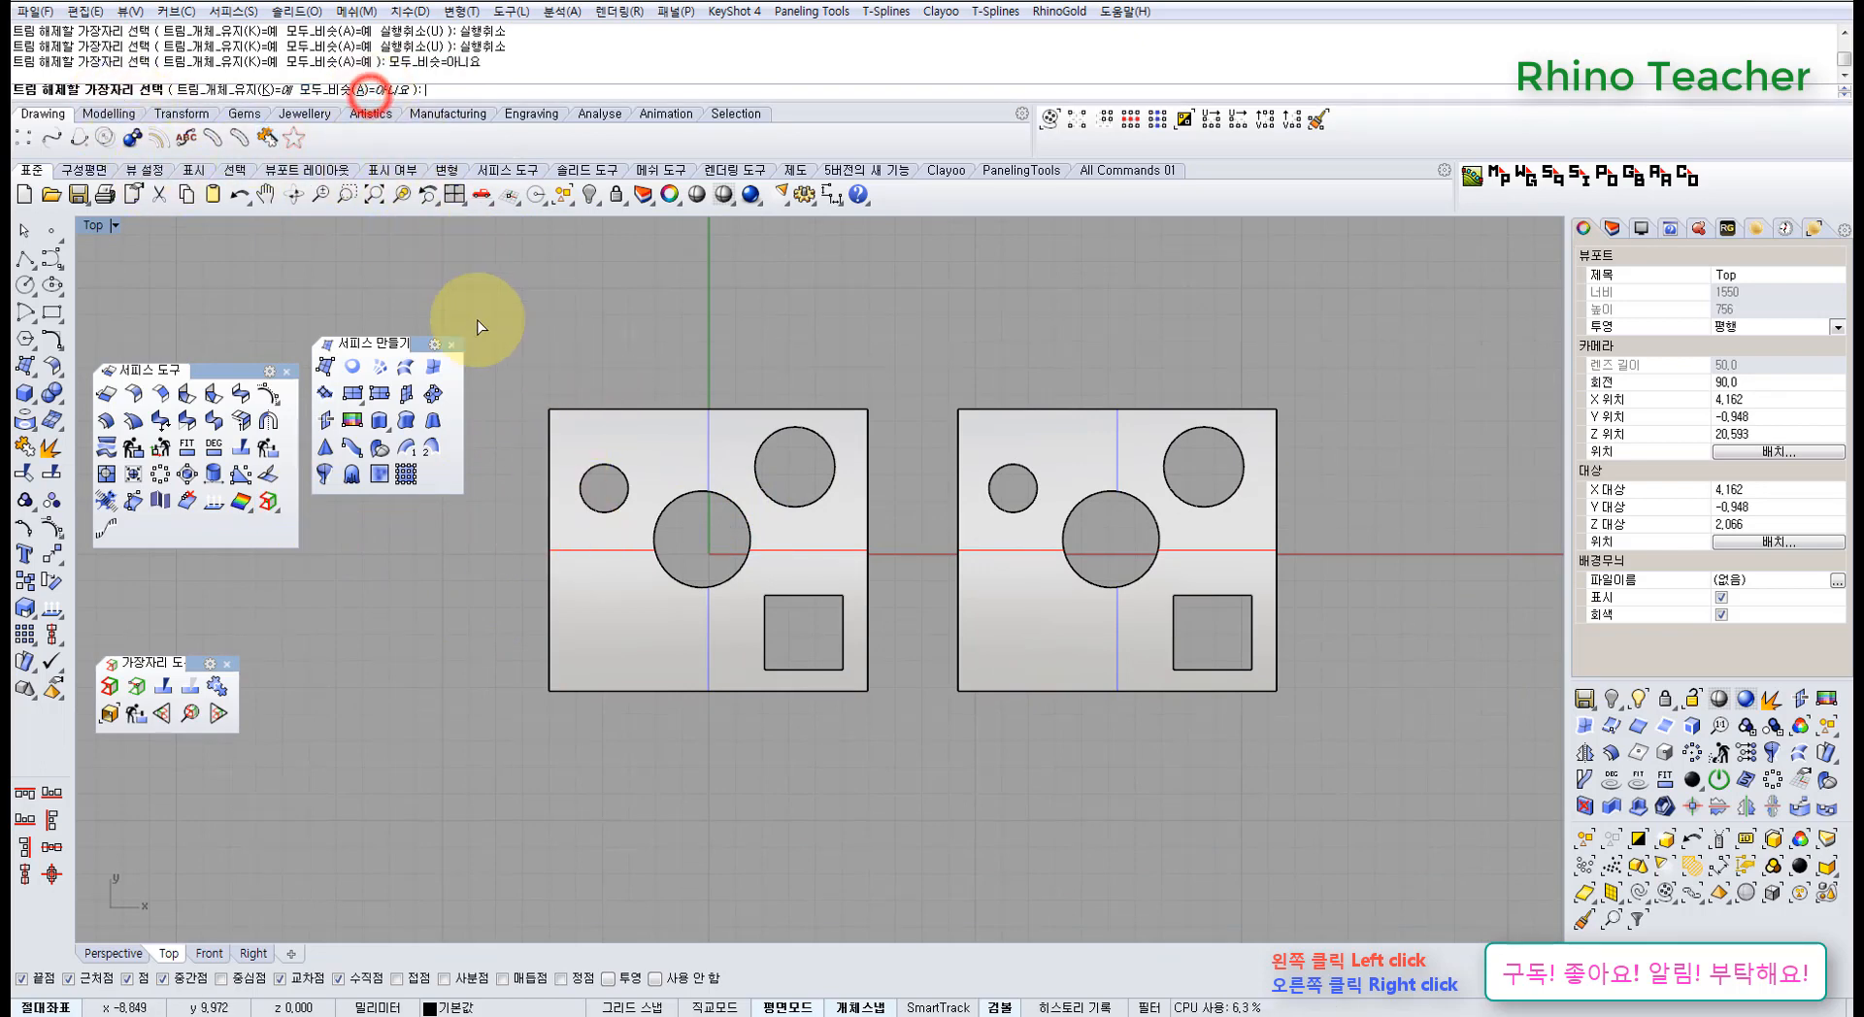
right_click_drag(487, 330, 611, 341)
left_click(262, 89)
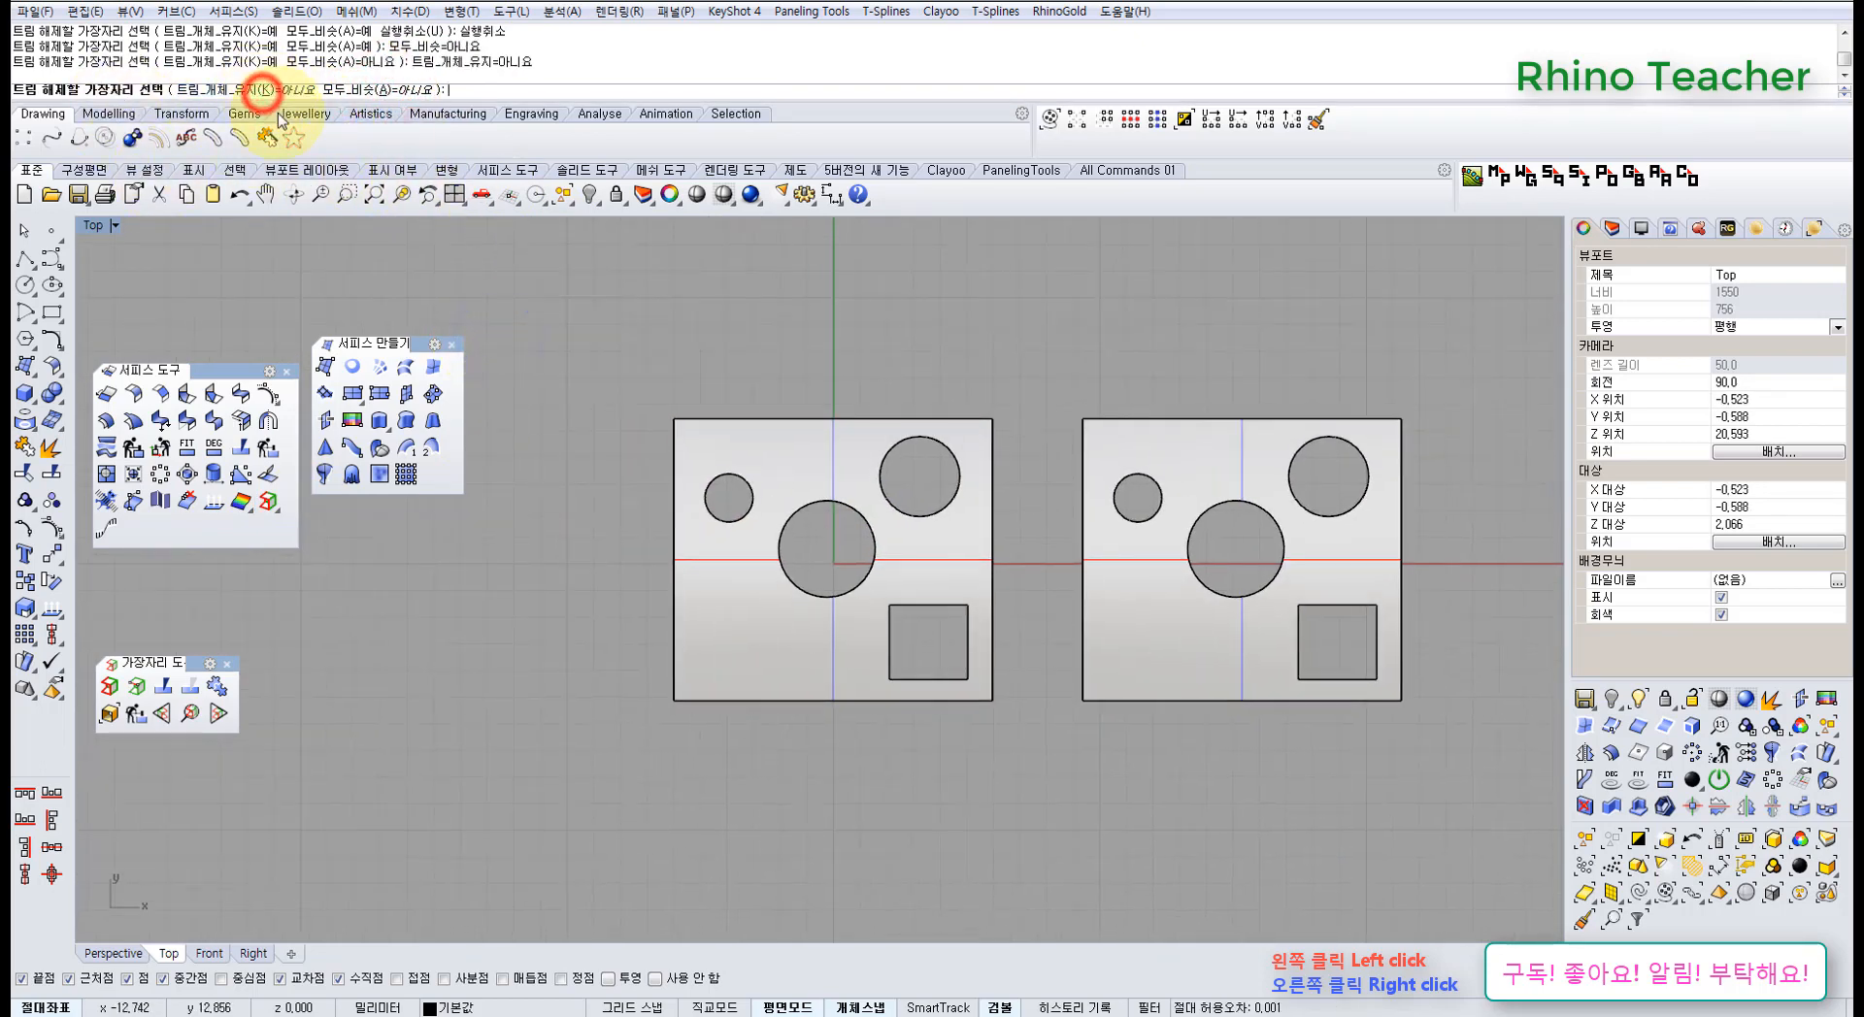
scroll(687, 437, "up", 3)
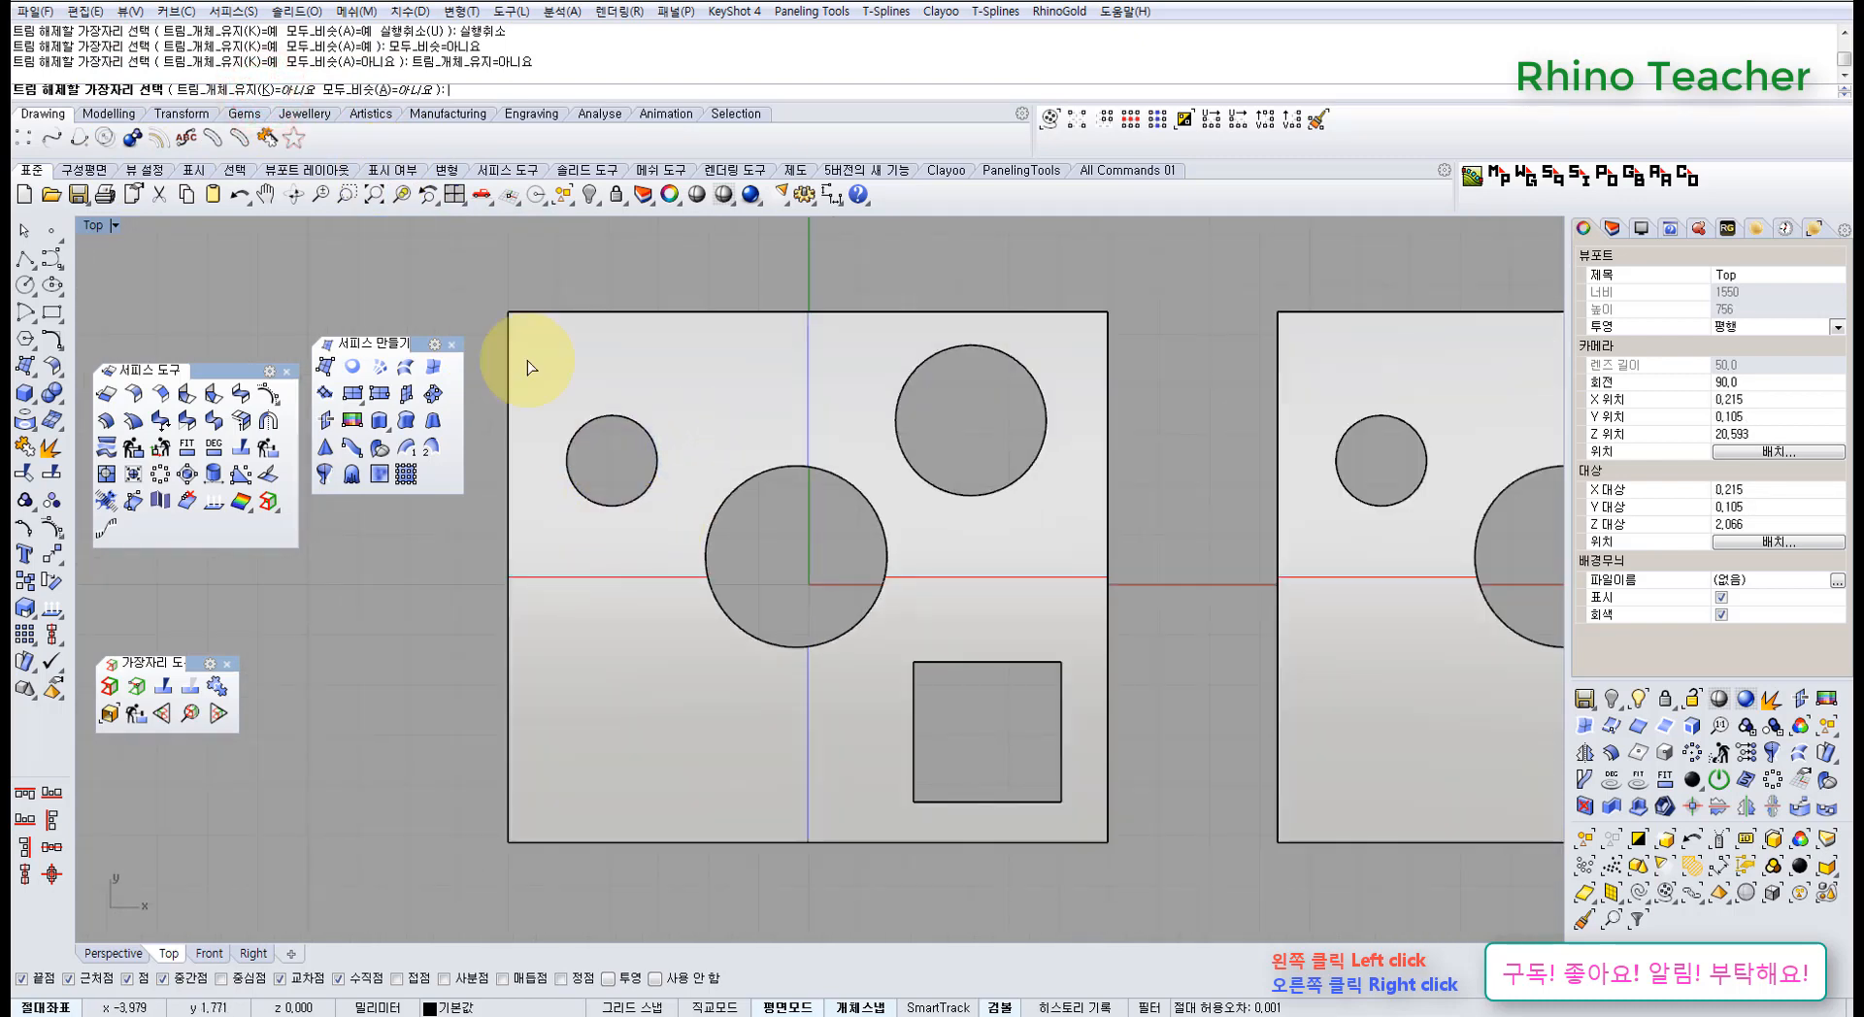
left_click(260, 90)
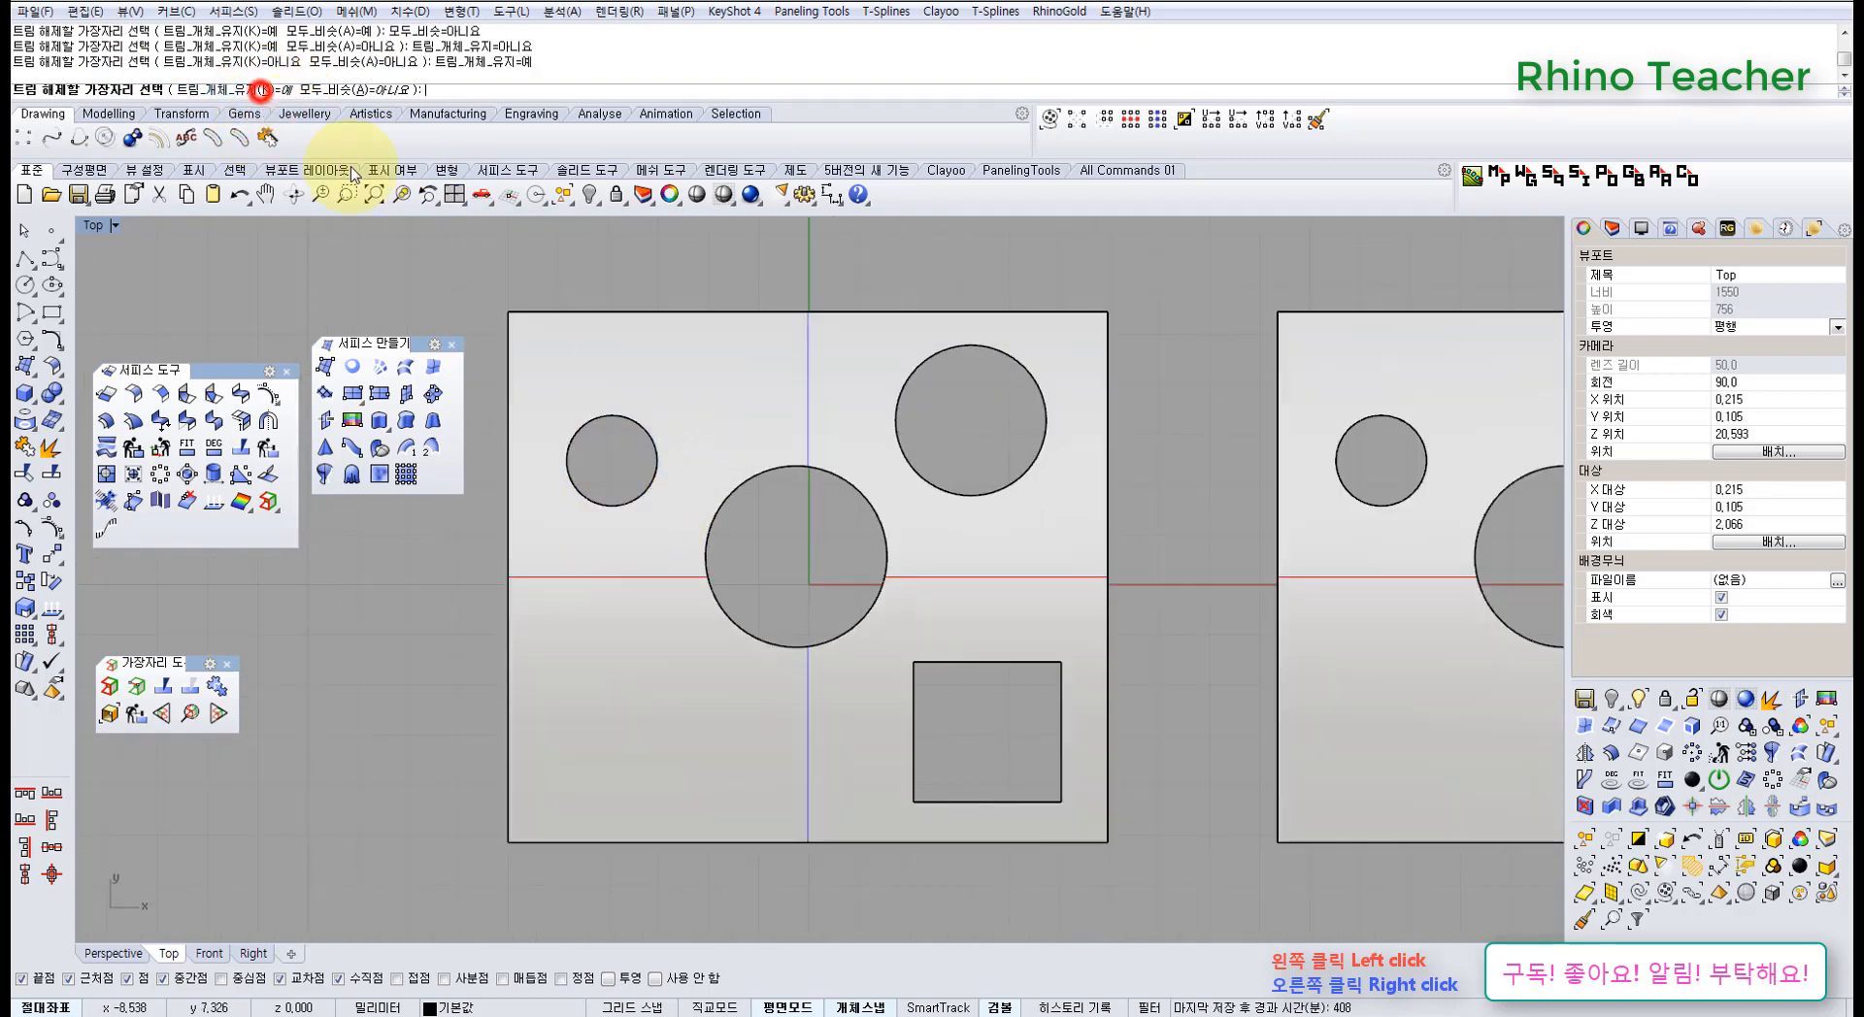
left_click(637, 504)
right_click_drag(594, 487, 688, 522)
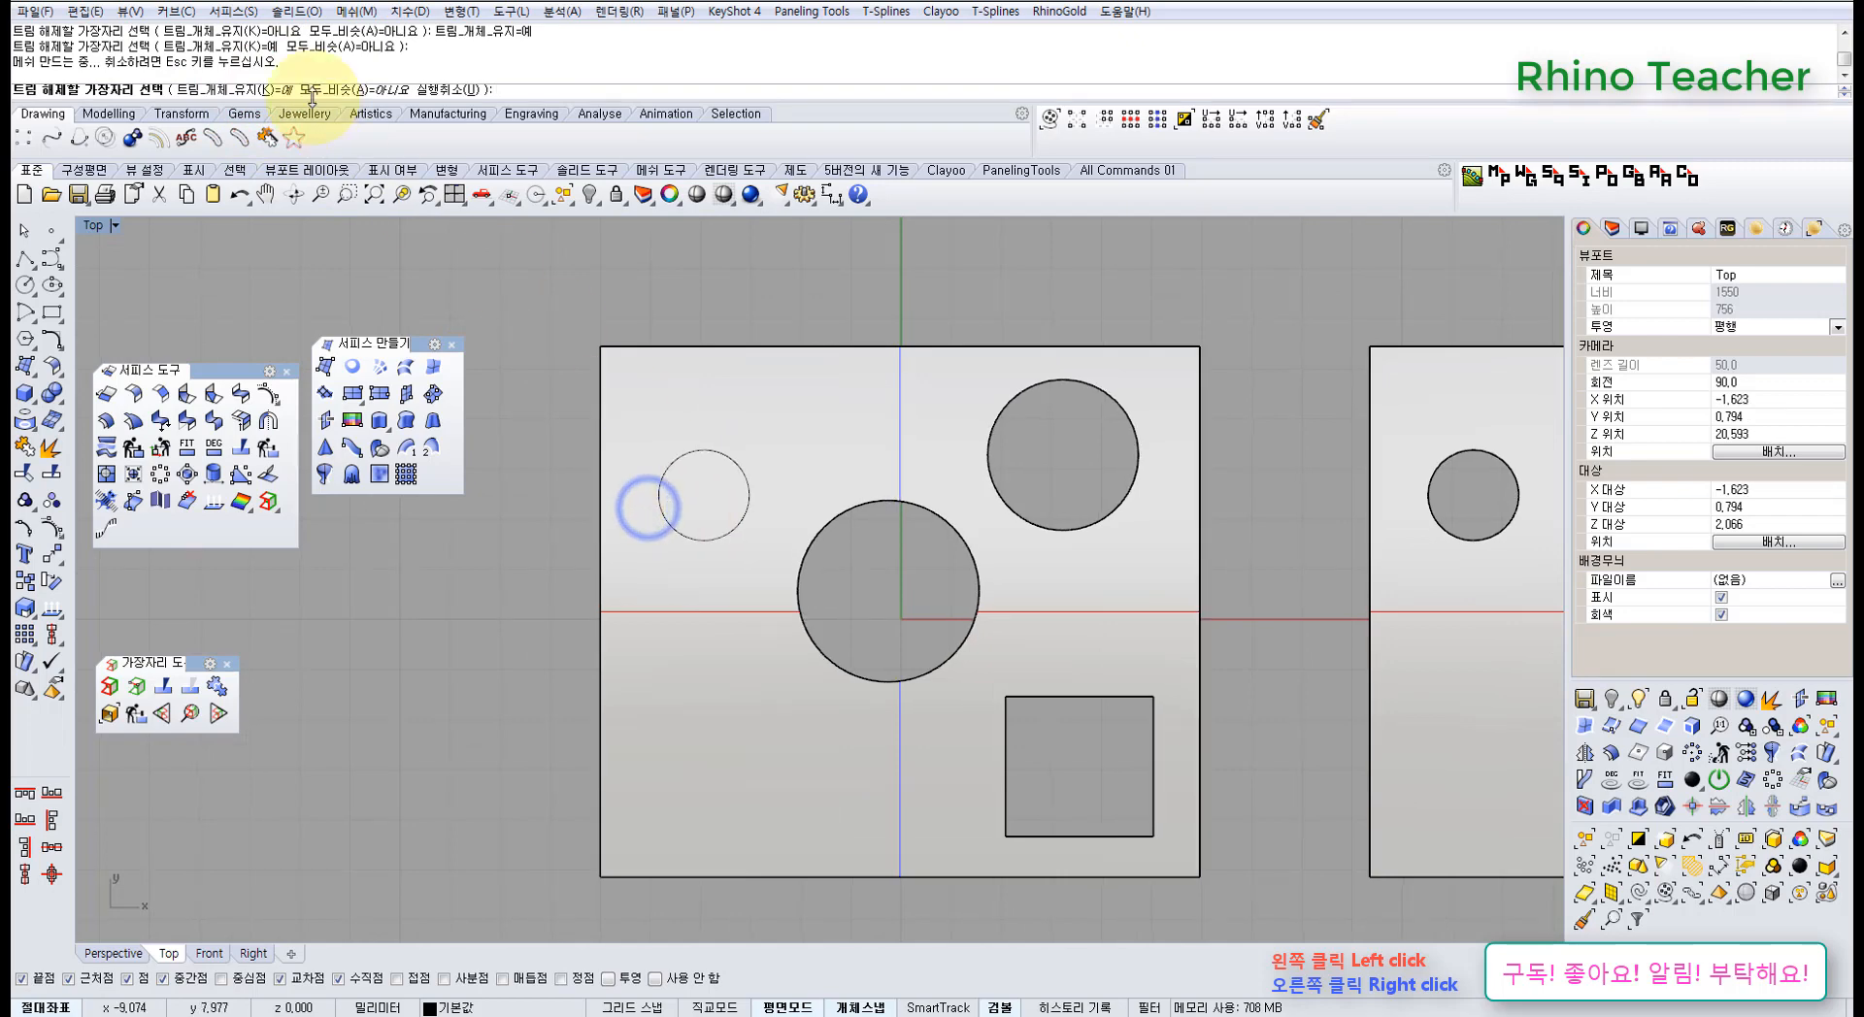
left_click(275, 90)
right_click(528, 294)
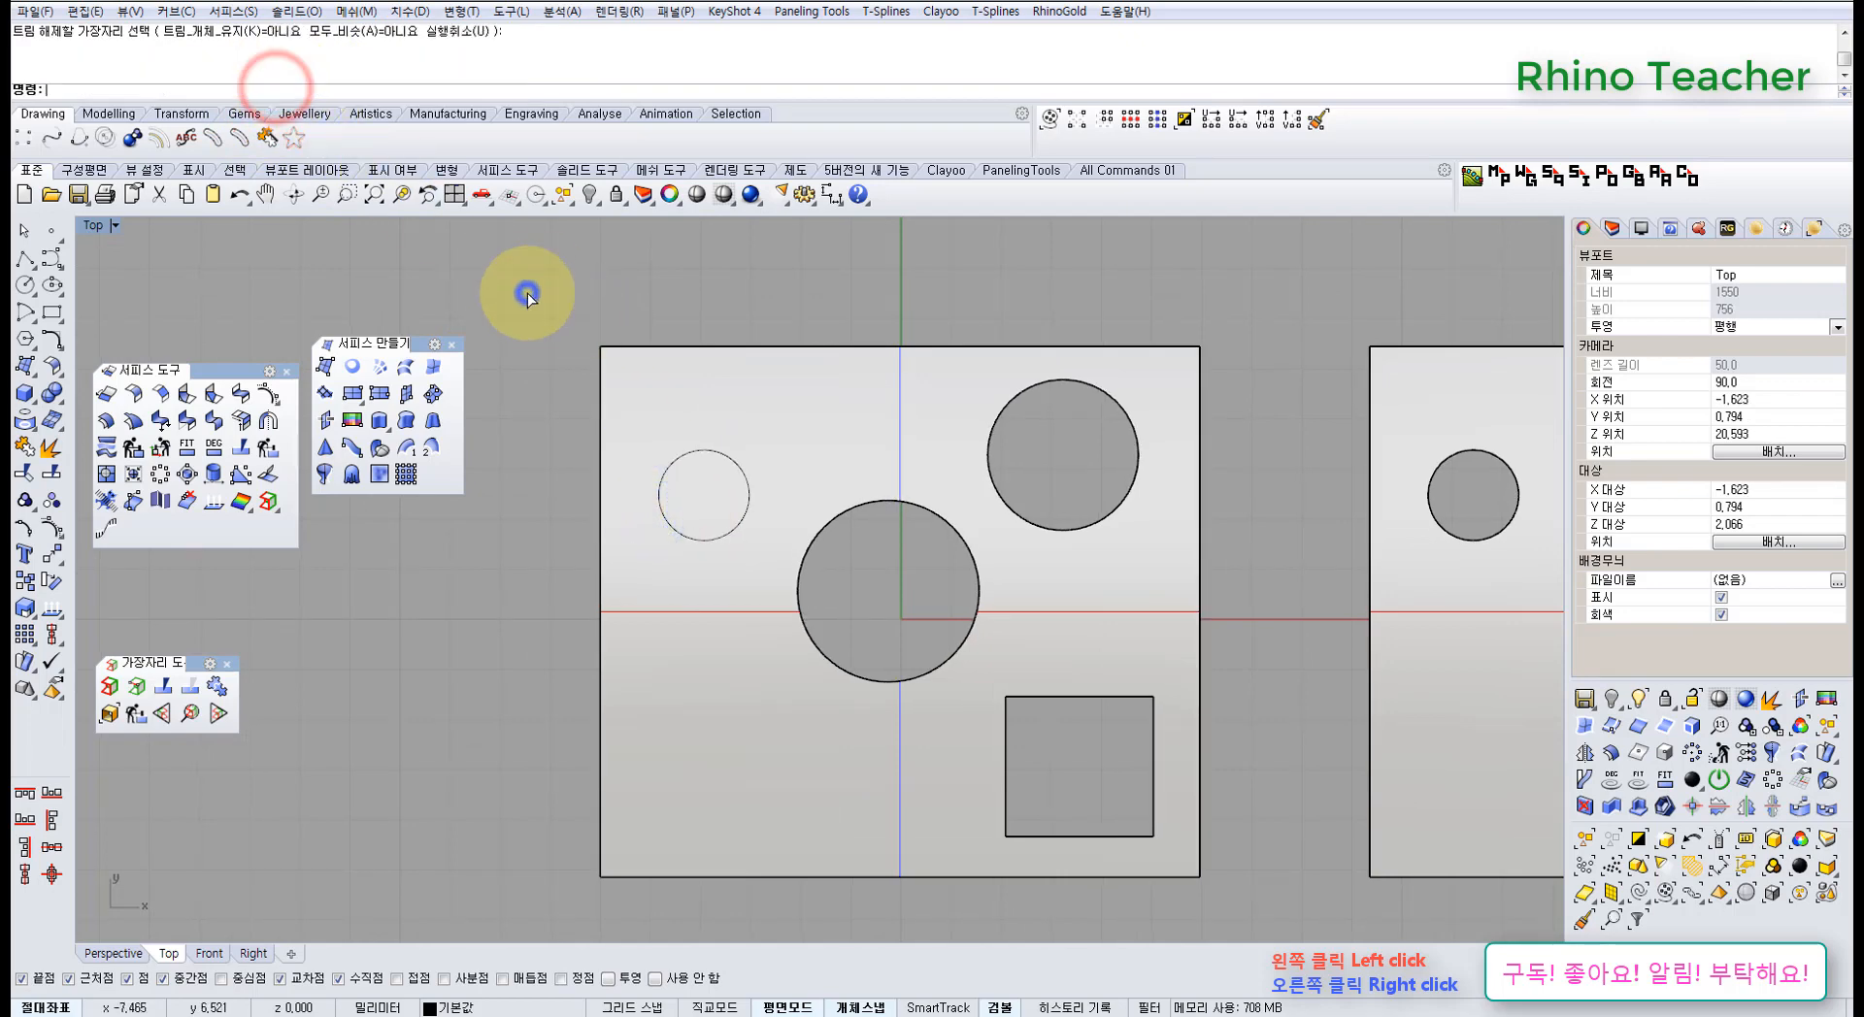
- Undo the small hole's untrim and the surface copy, redo the copy, and clear the selection
left_click(528, 294)
scroll(528, 295, "down", 6)
right_click_drag(483, 322, 575, 373)
key("ctrl+z")
key("ctrl+z")
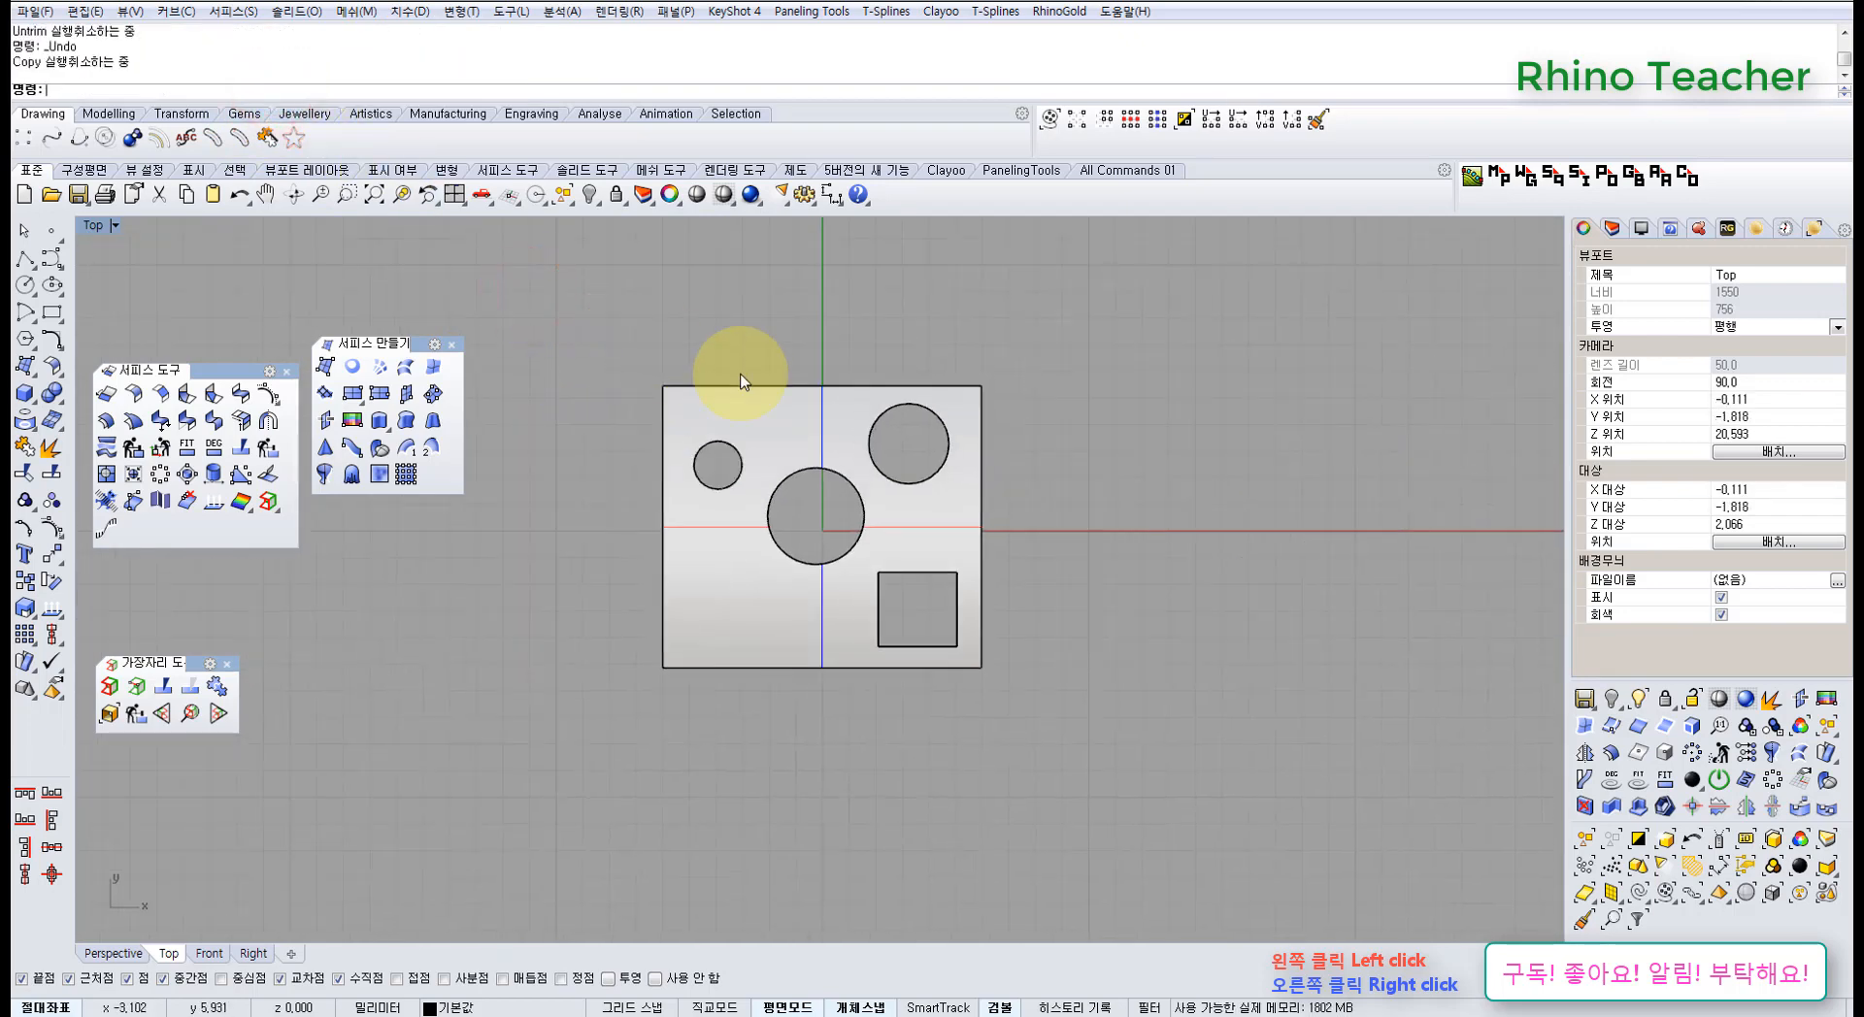
key("ctrl+y")
left_click_drag(551, 358, 996, 699)
left_click(940, 686)
- Untrim the left surface's small and central circular holes, with KeepTrimObjects set to Yes and all-similar set to No
scroll(710, 505, "up", 6)
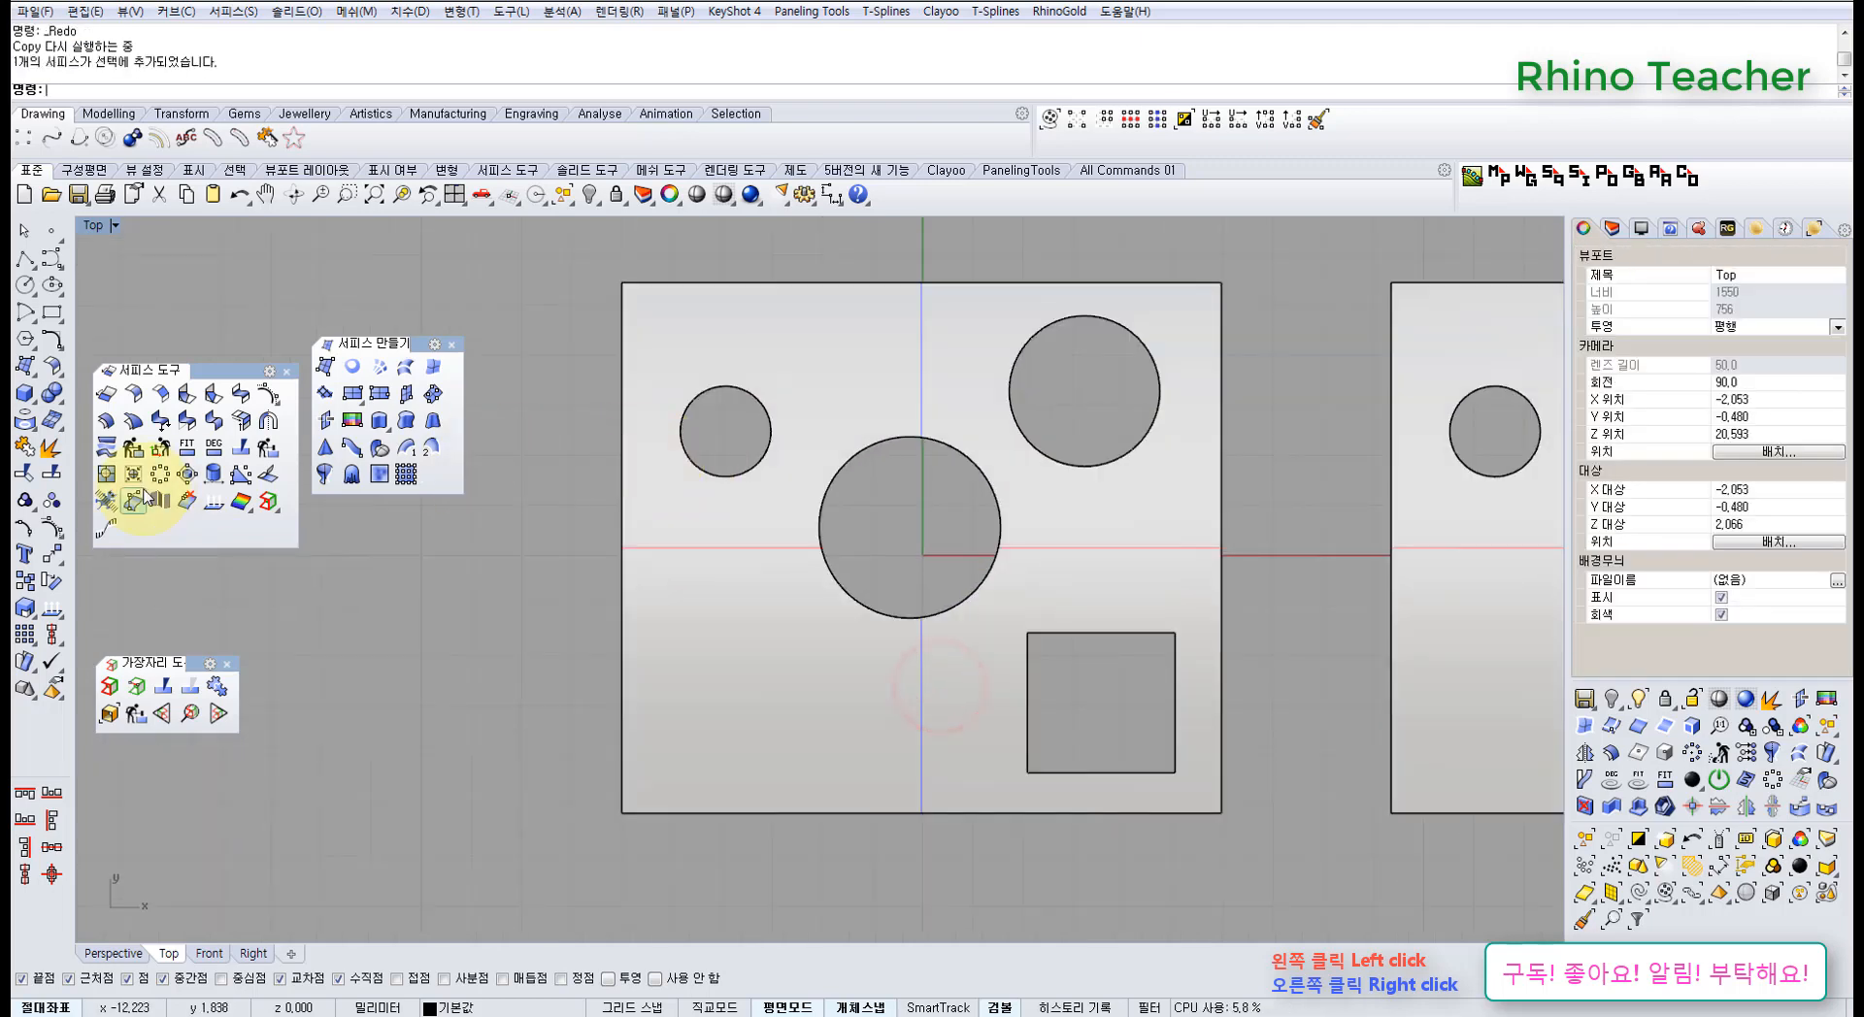
left_click(107, 474)
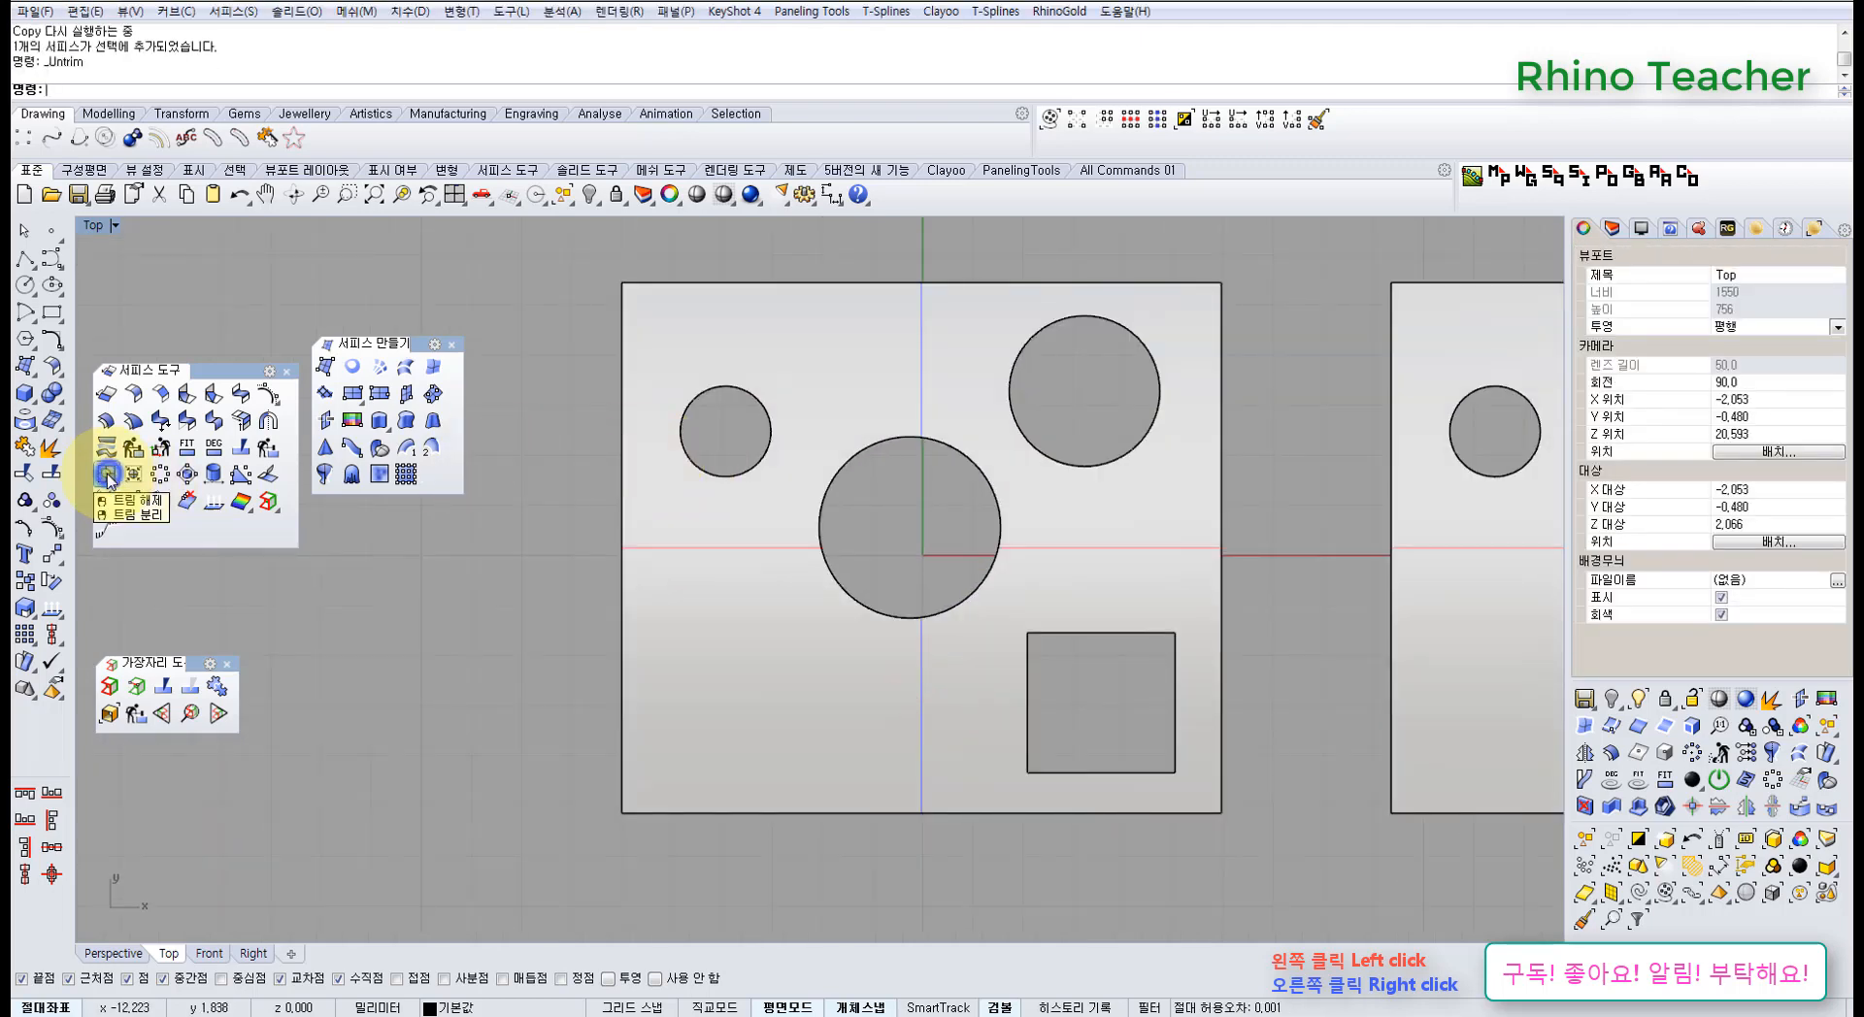
right_click_drag(852, 463, 657, 484)
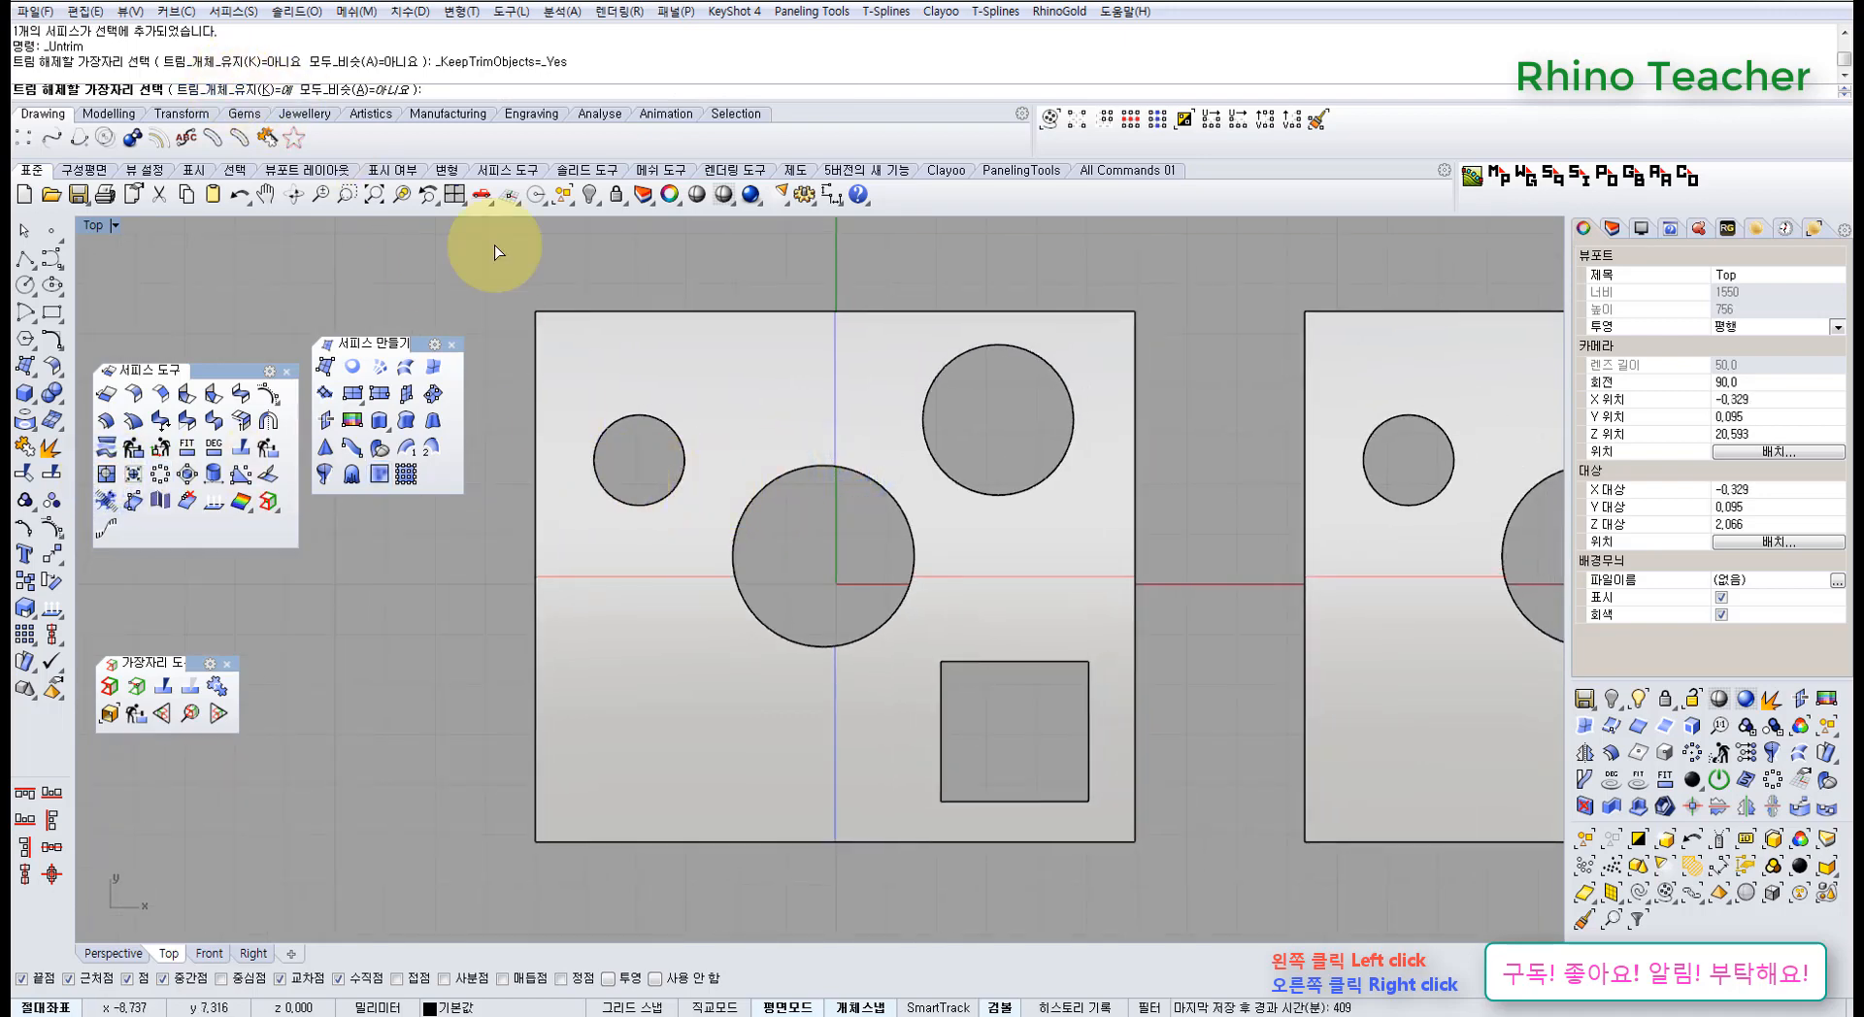
left_click(636, 502)
left_click(765, 625)
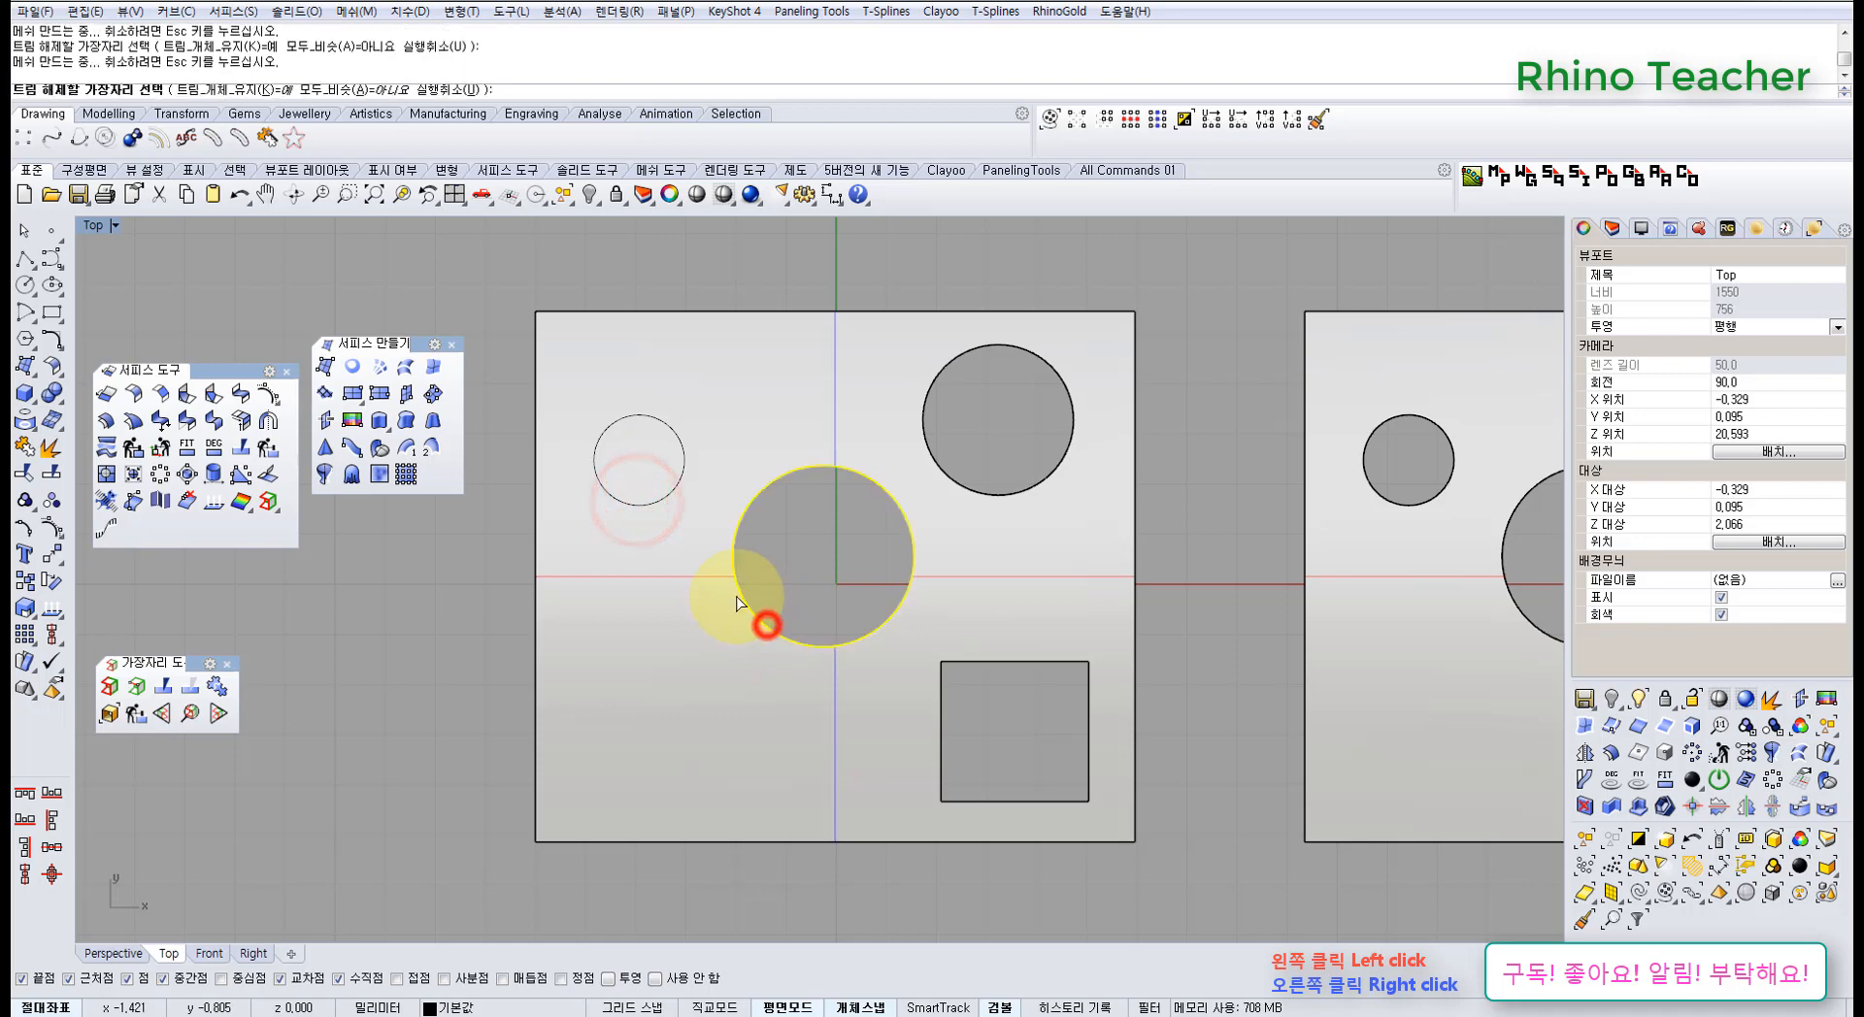
left_click(971, 275)
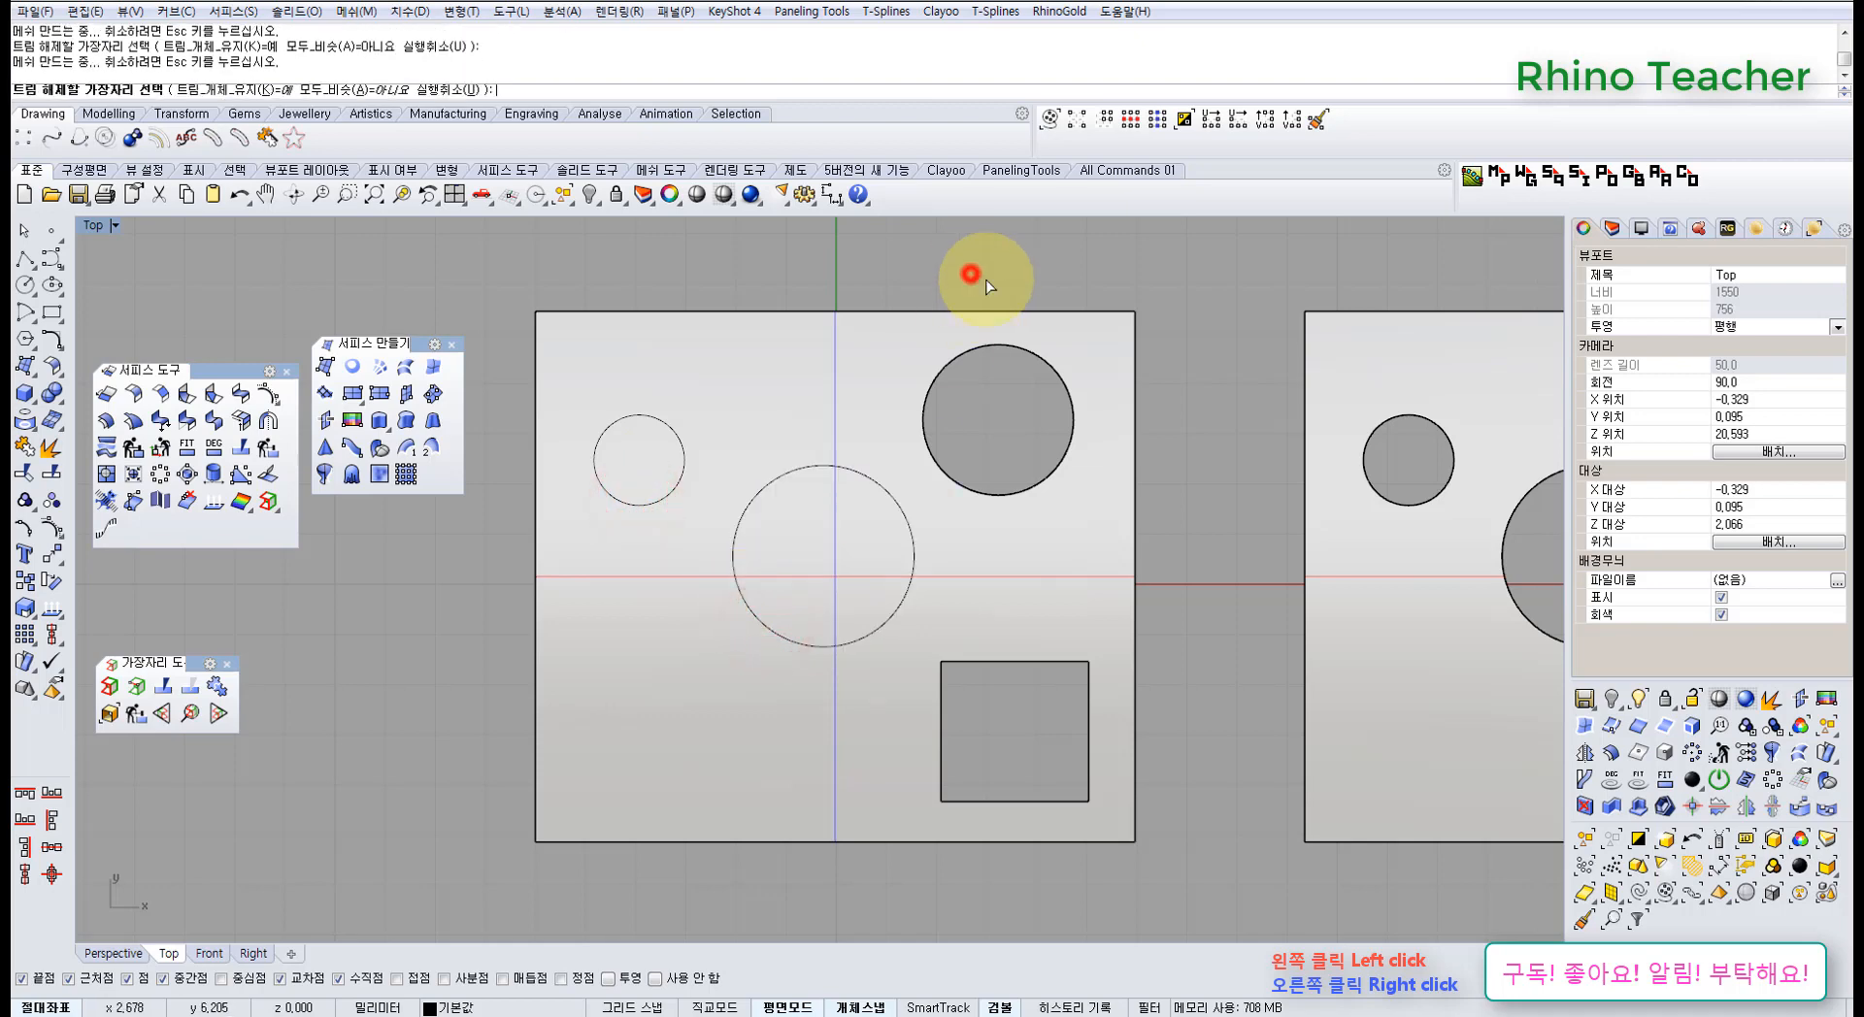
- Read the command help on Untrim's keep-trim-objects option and the neighbouring RemoveEdge command
left_click(1669, 230)
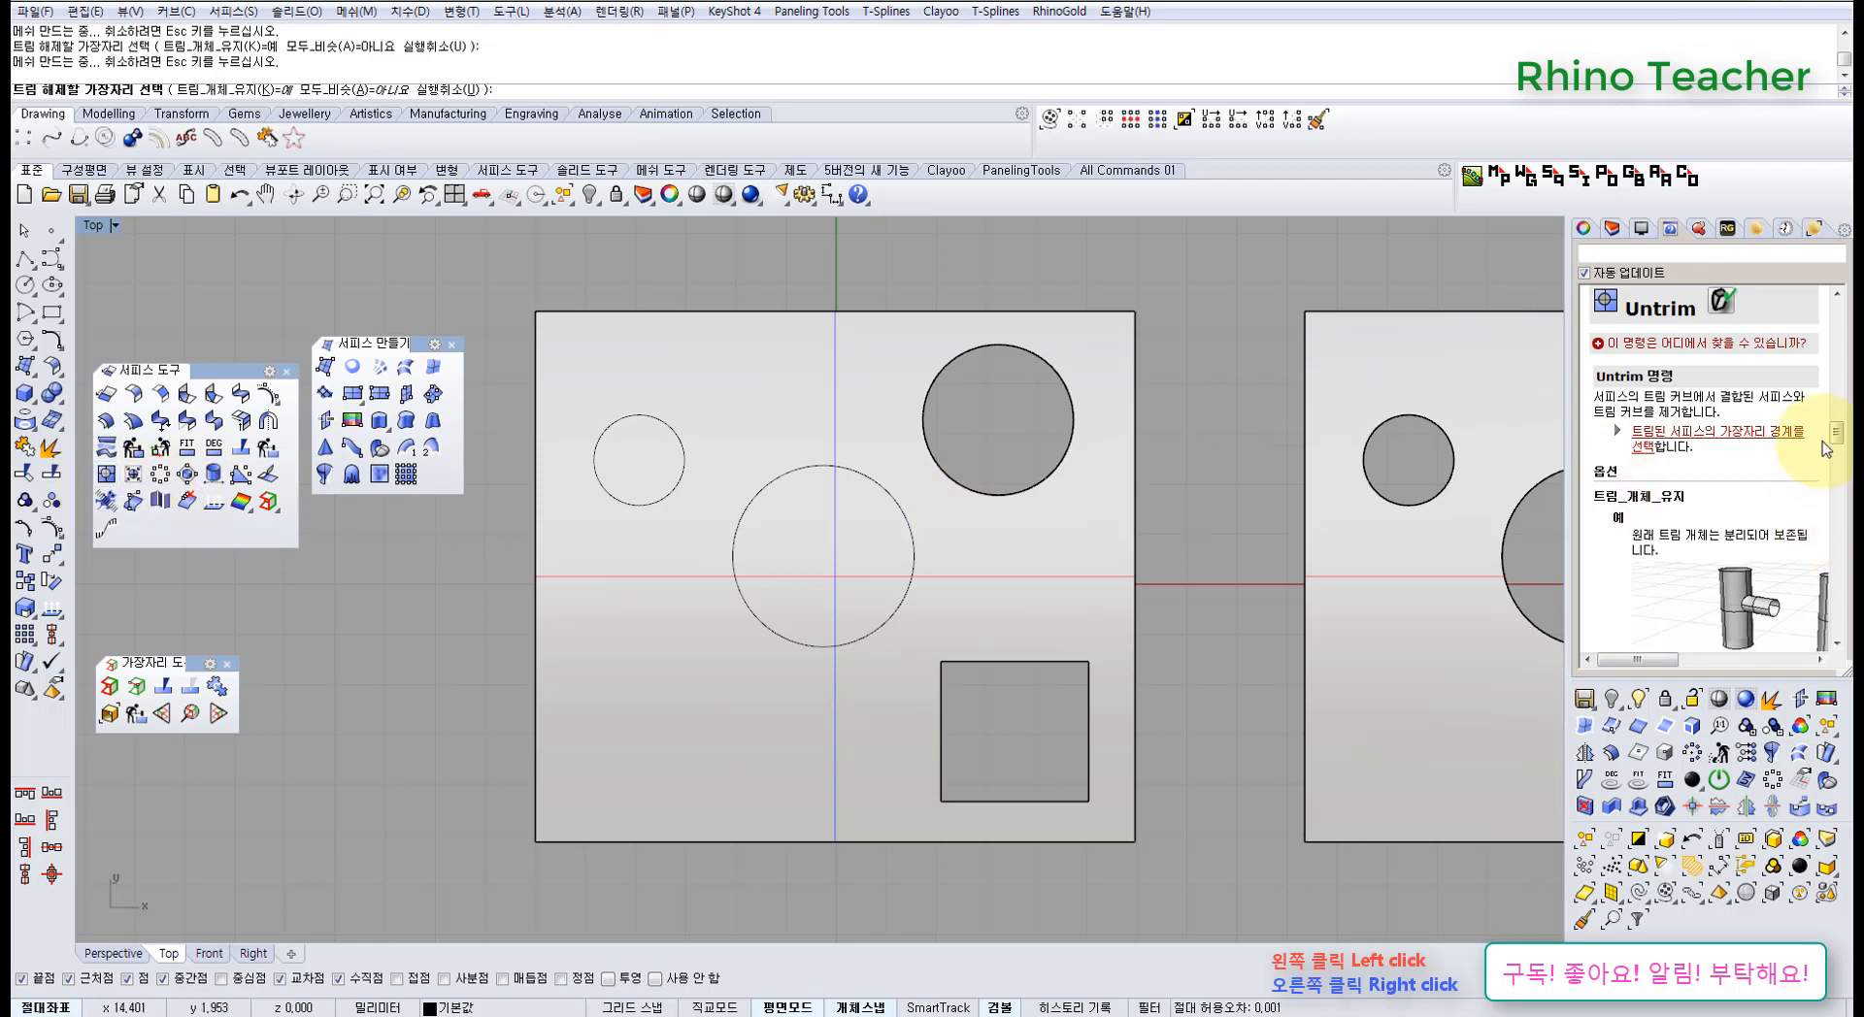
left_click_drag(1839, 439, 1845, 525)
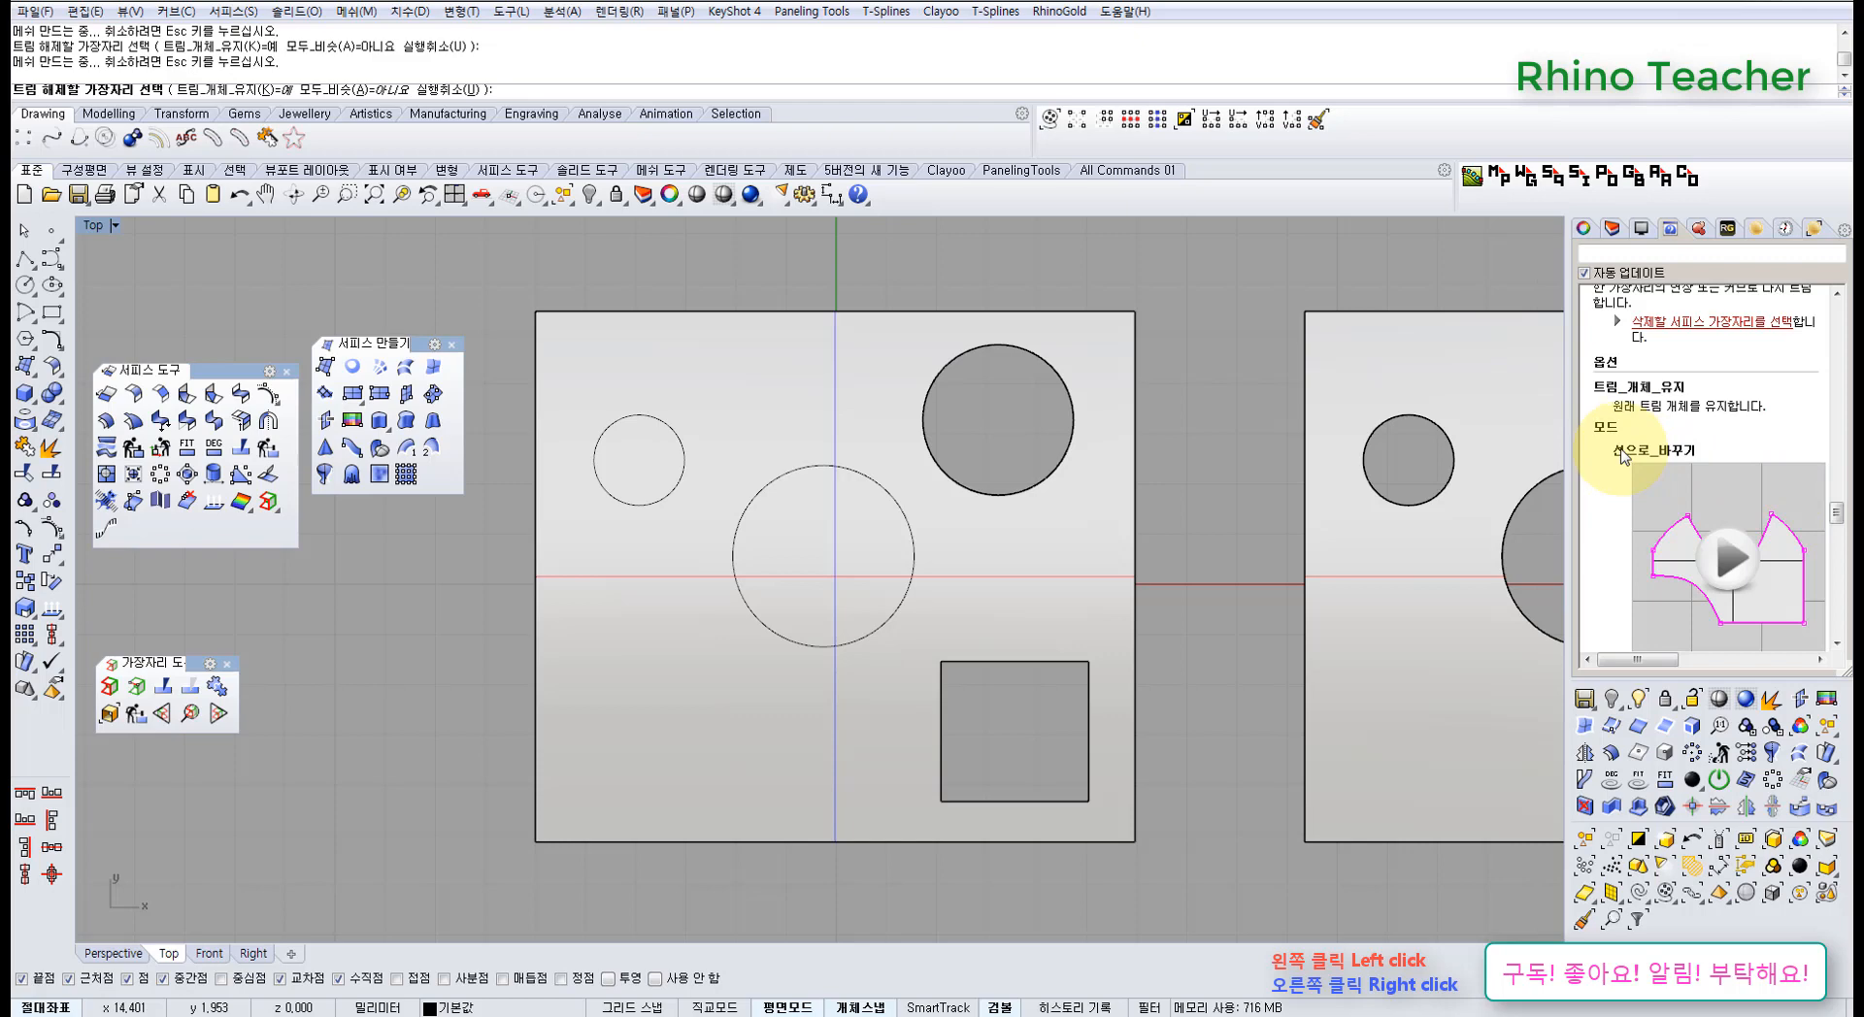
left_click_drag(1835, 514, 1833, 505)
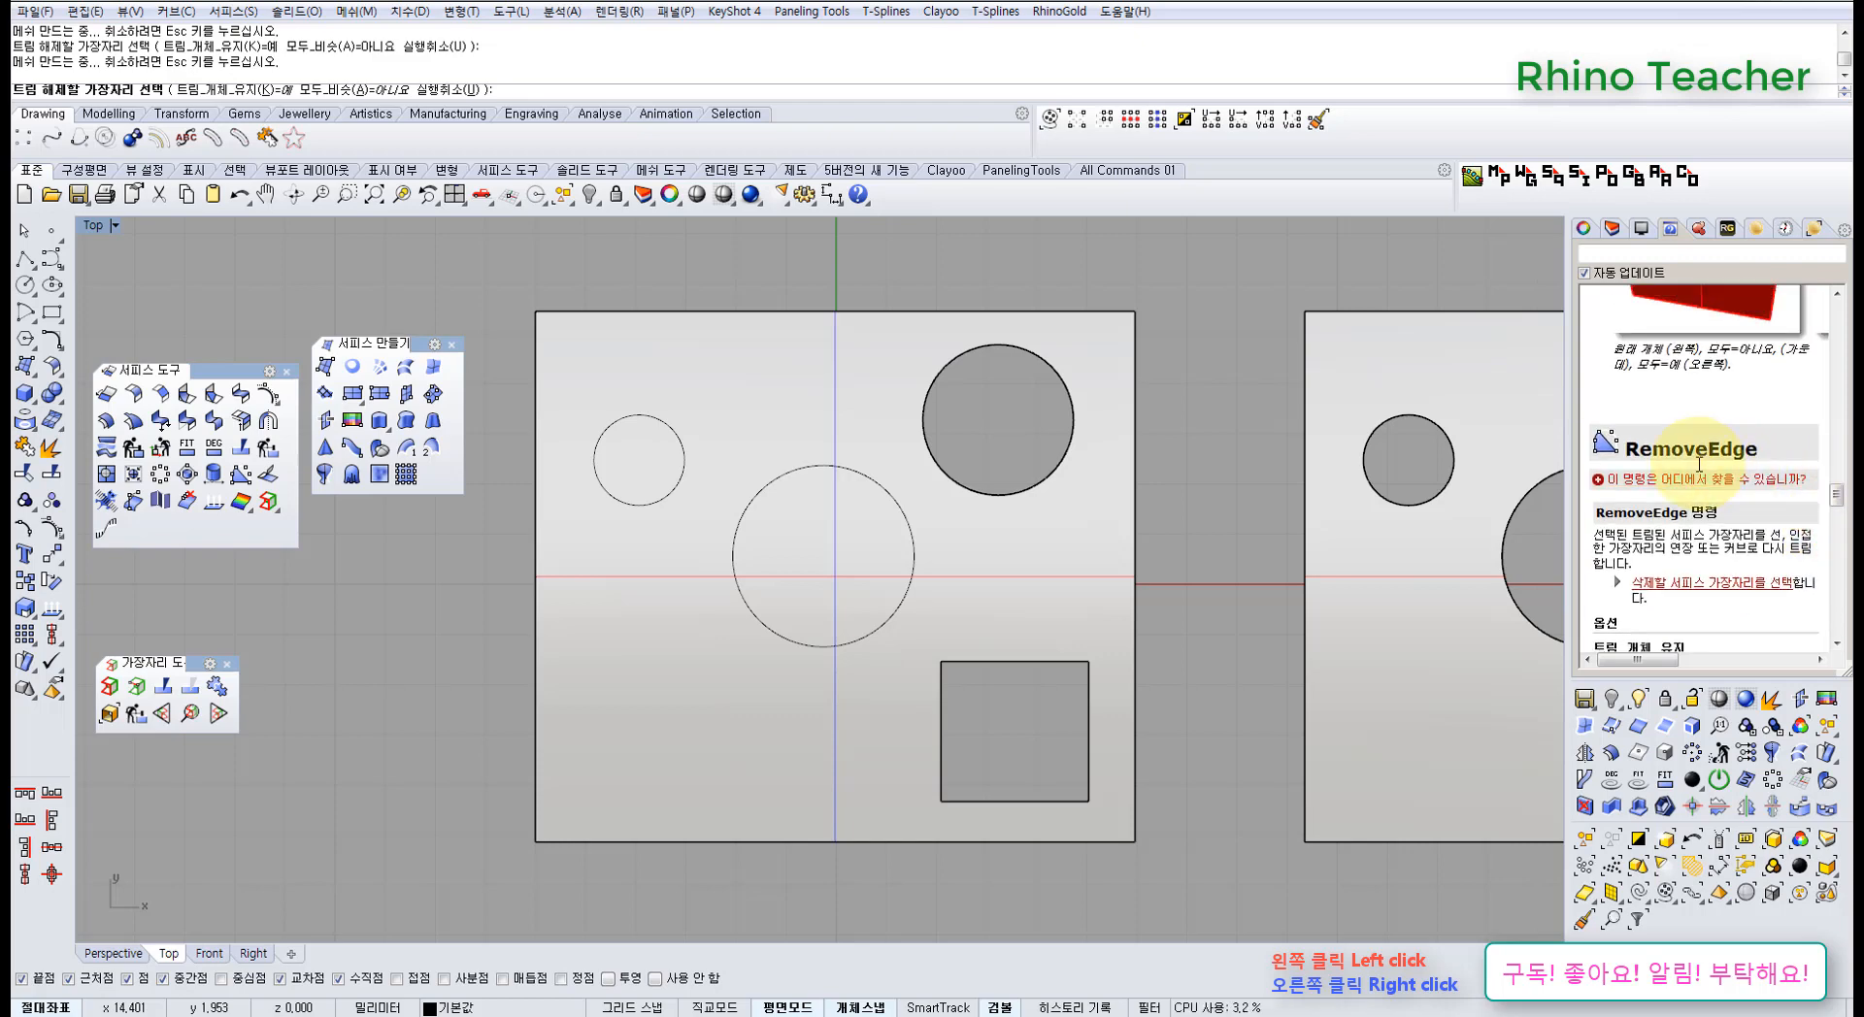
left_click_drag(1835, 495, 1833, 426)
right_click_drag(1121, 415, 894, 477)
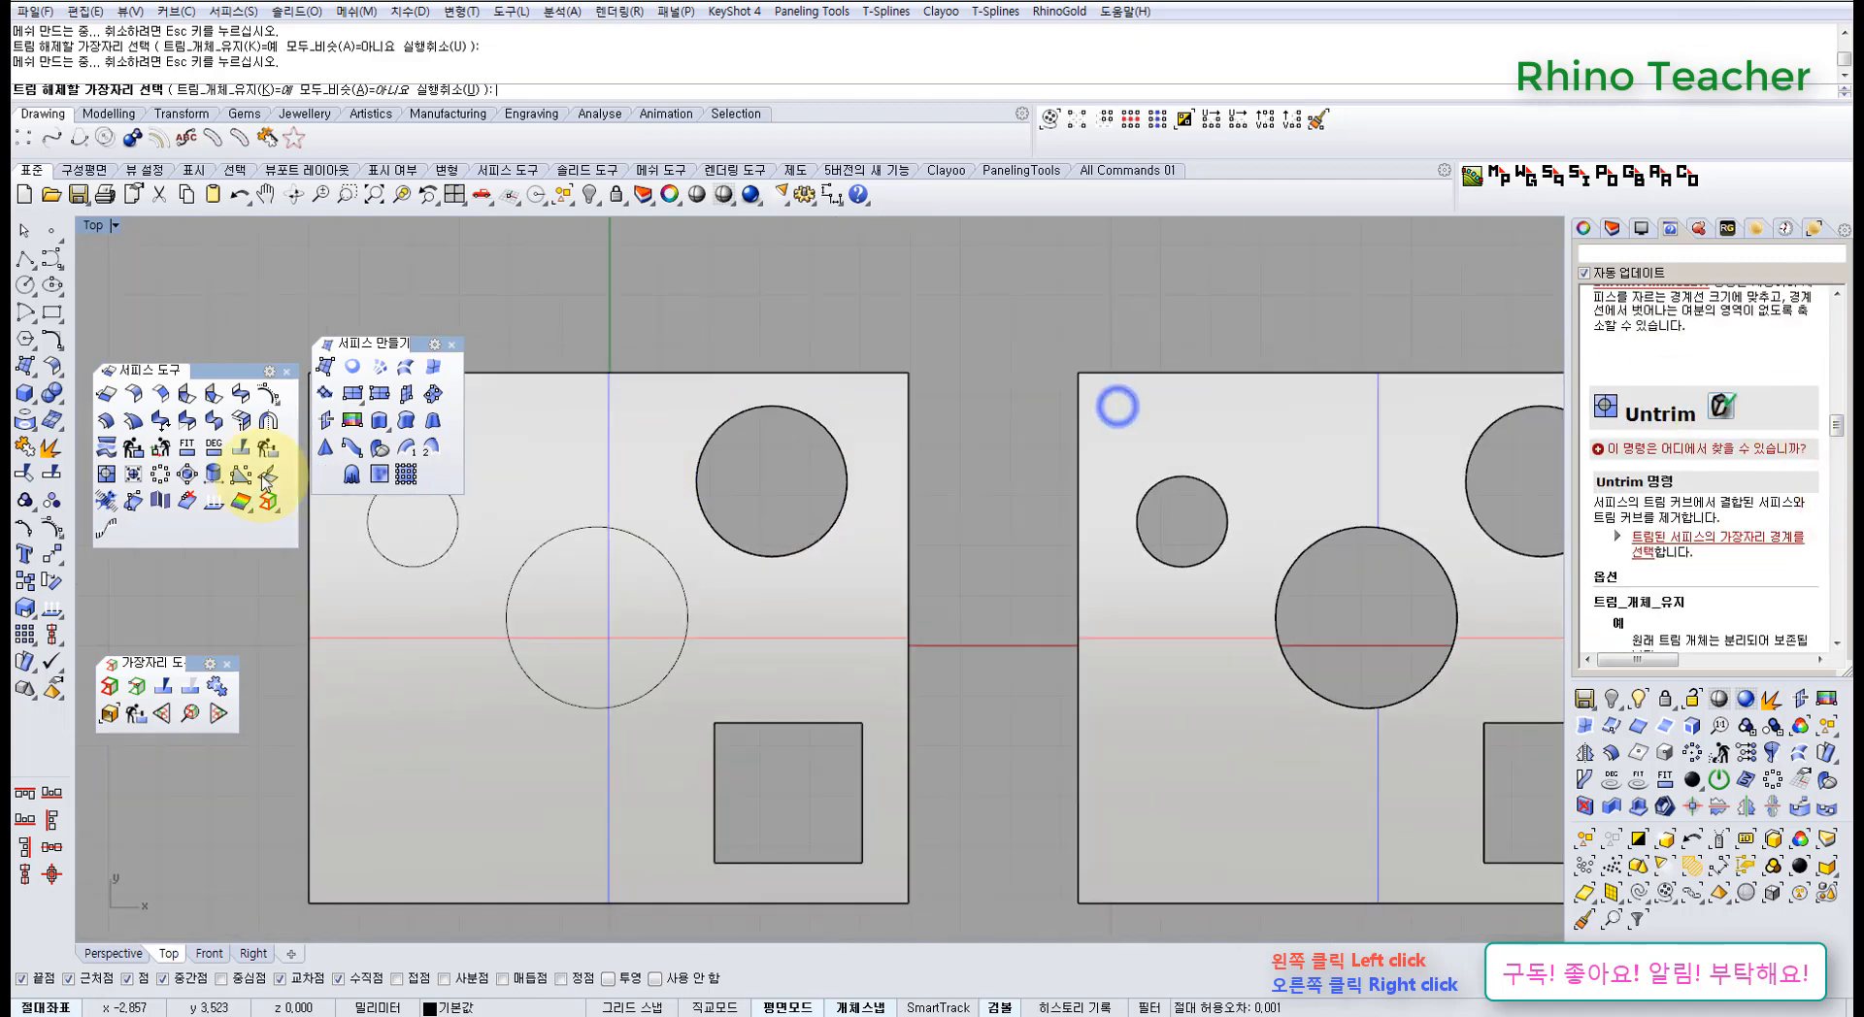
left_click(110, 481)
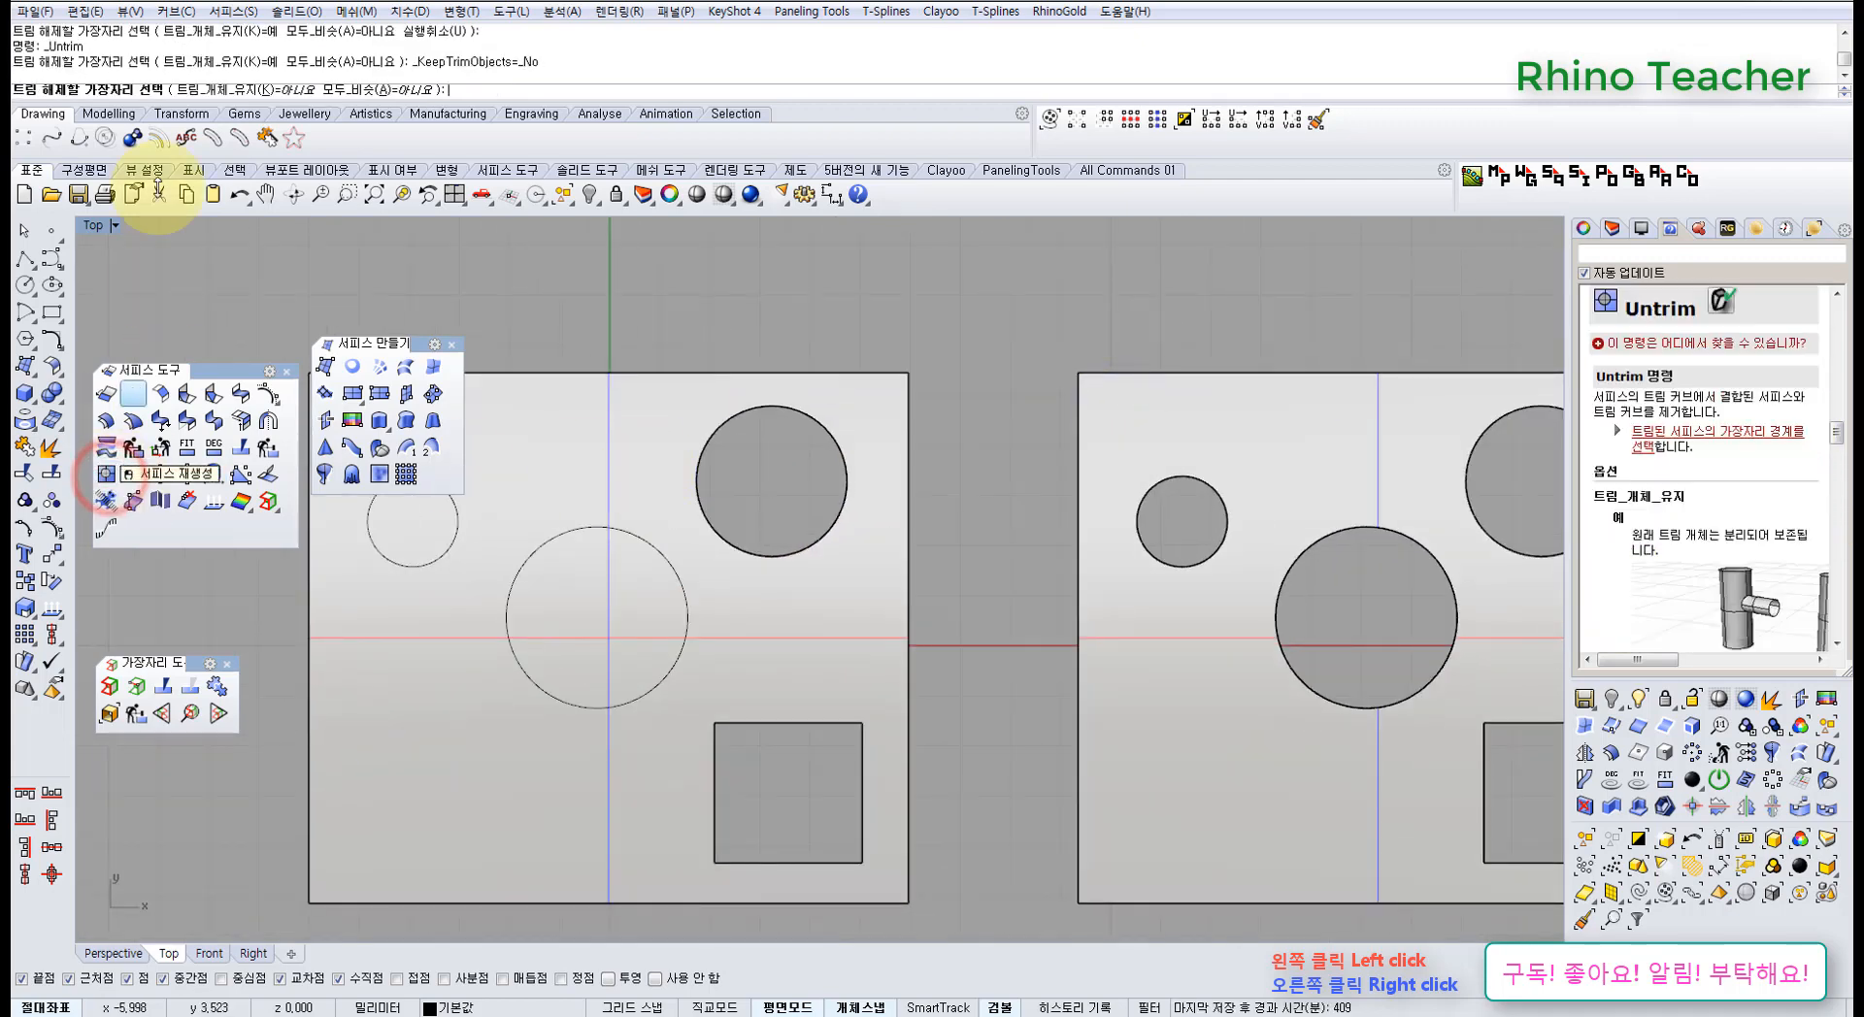
key("Escape")
left_click(628, 295)
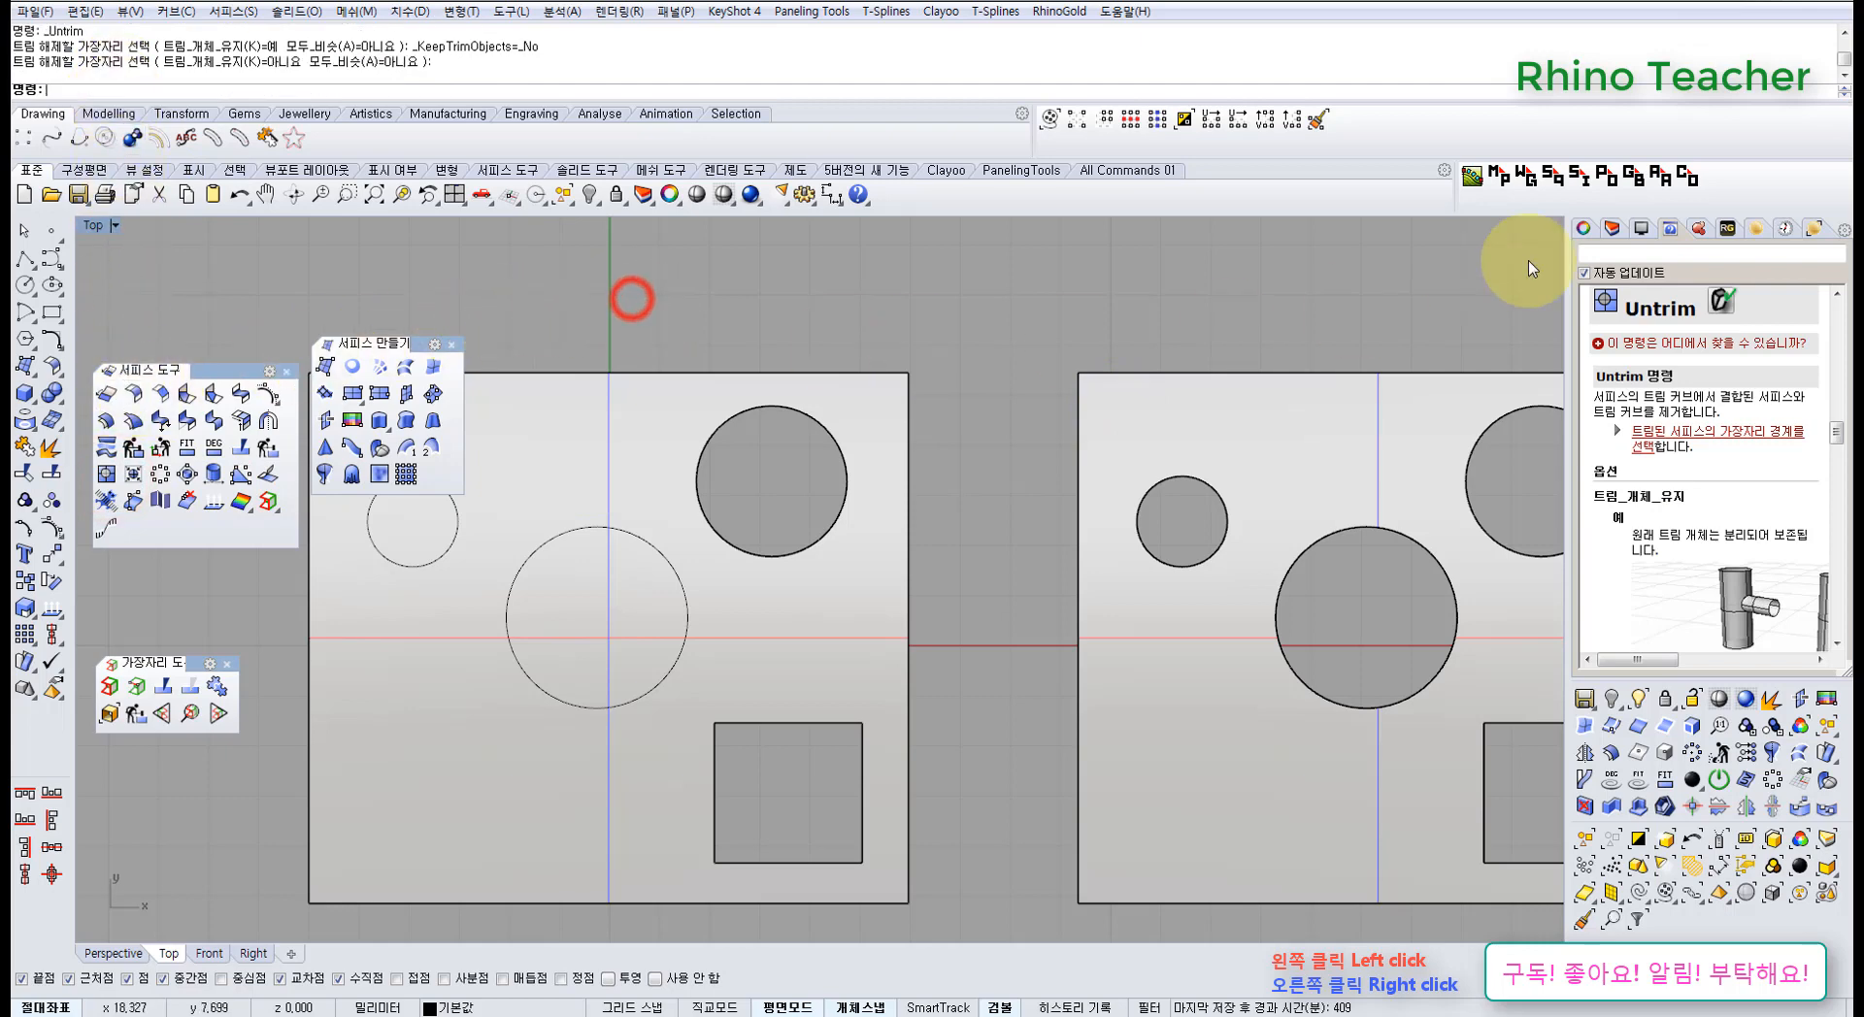
- Untrim the left surface's large upper-right circular hole and square hole, with KeepTrimObjects and all-similar both set to No
left_click(1582, 228)
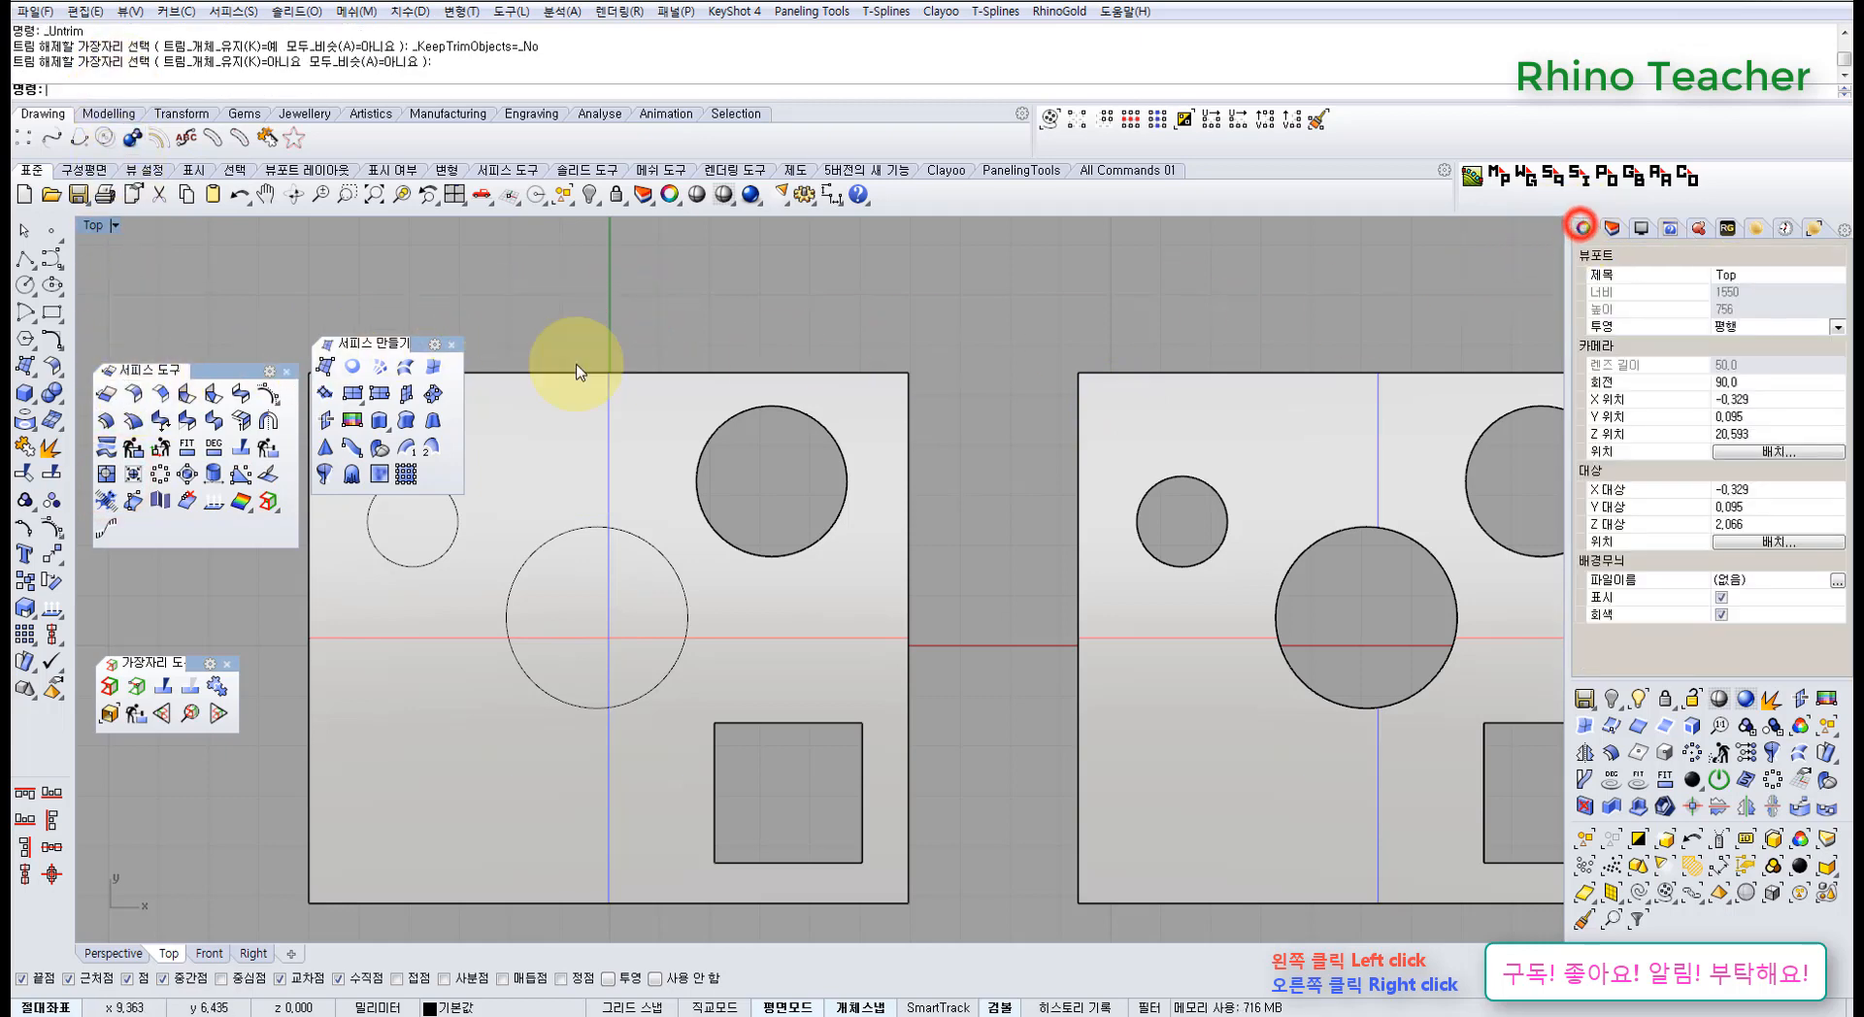
left_click(27, 476)
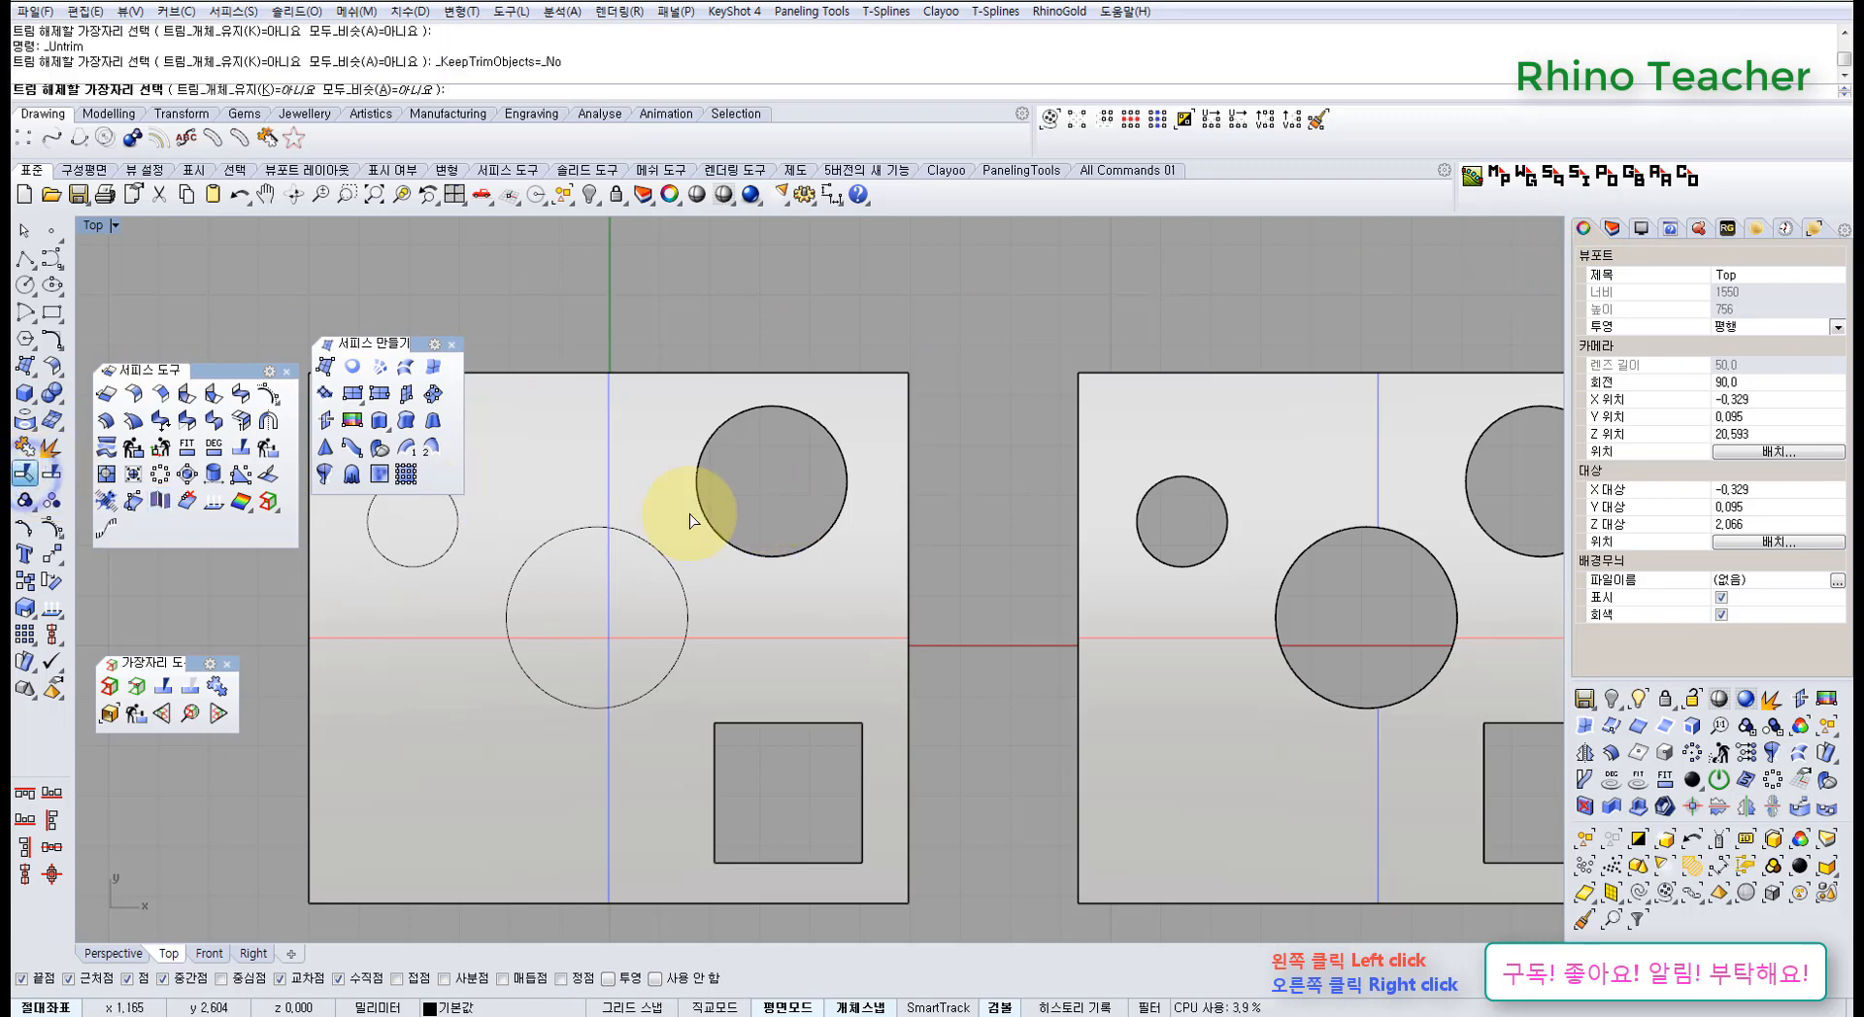
mouse_move(690, 521)
right_mouse_down()
mouse_move(815, 490)
mouse_move(827, 469)
right_mouse_up()
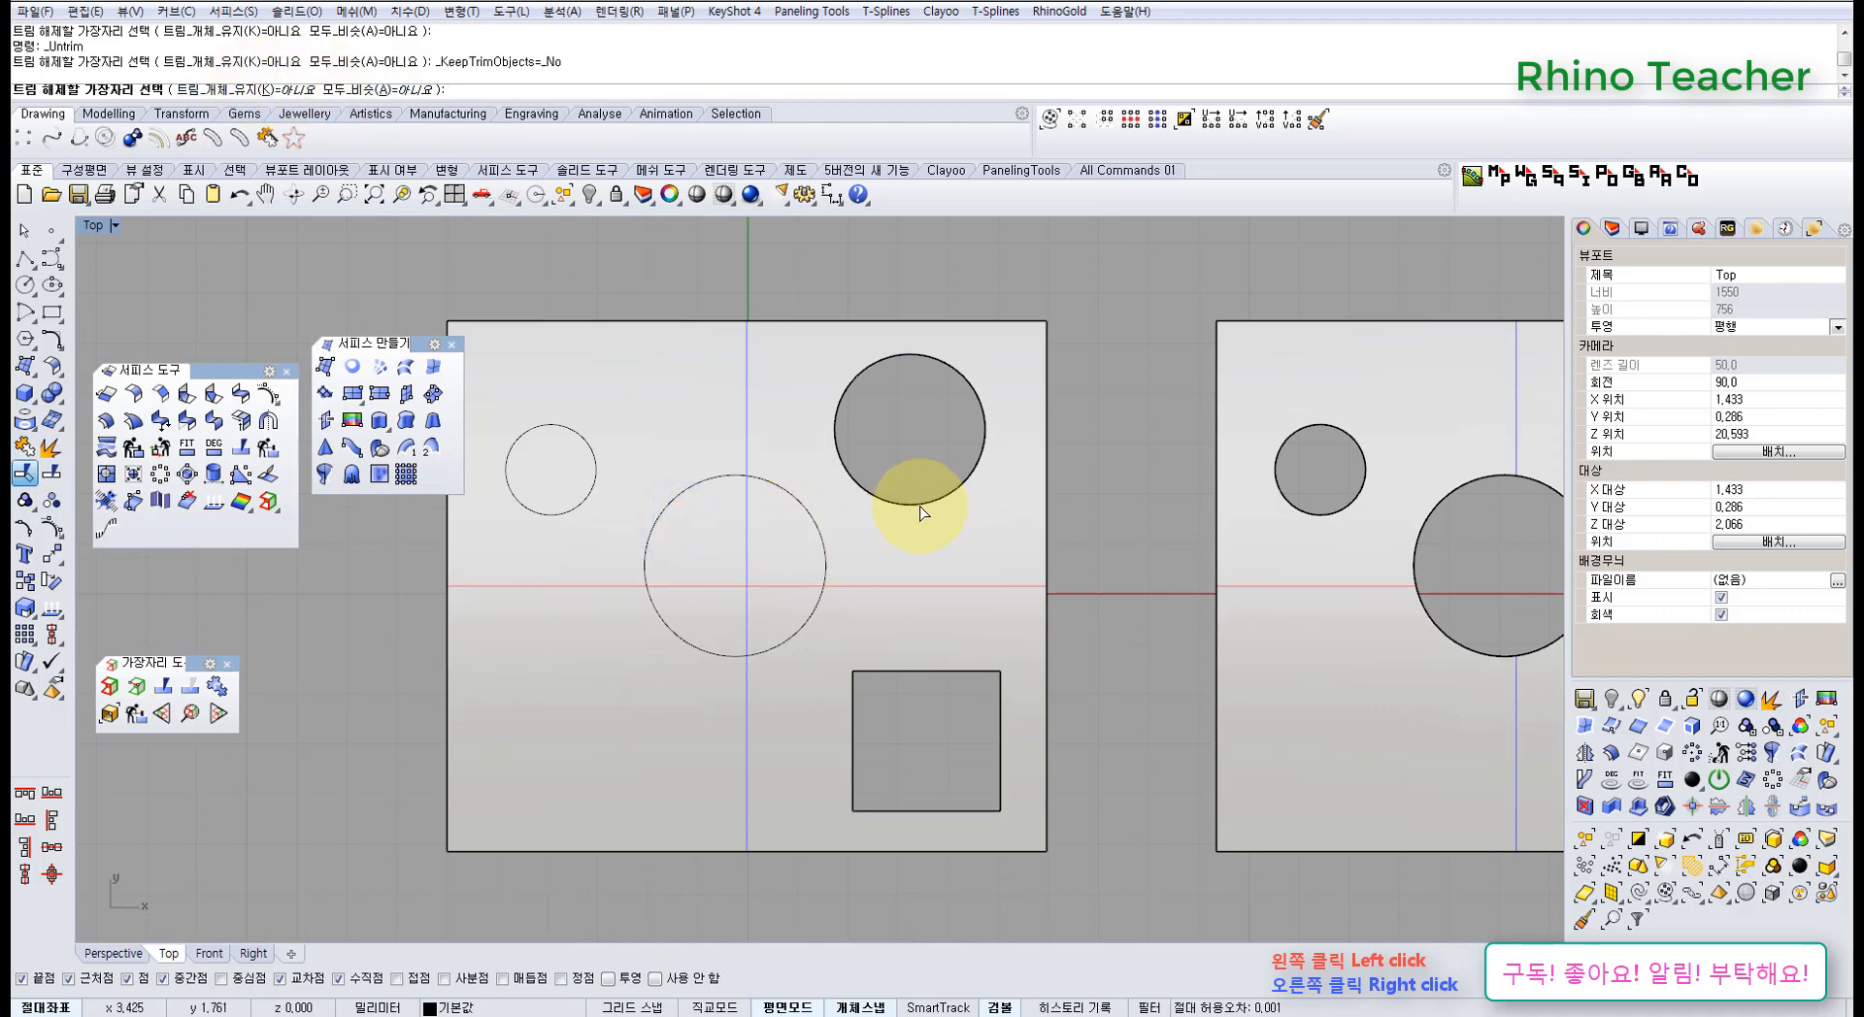
left_click(947, 503)
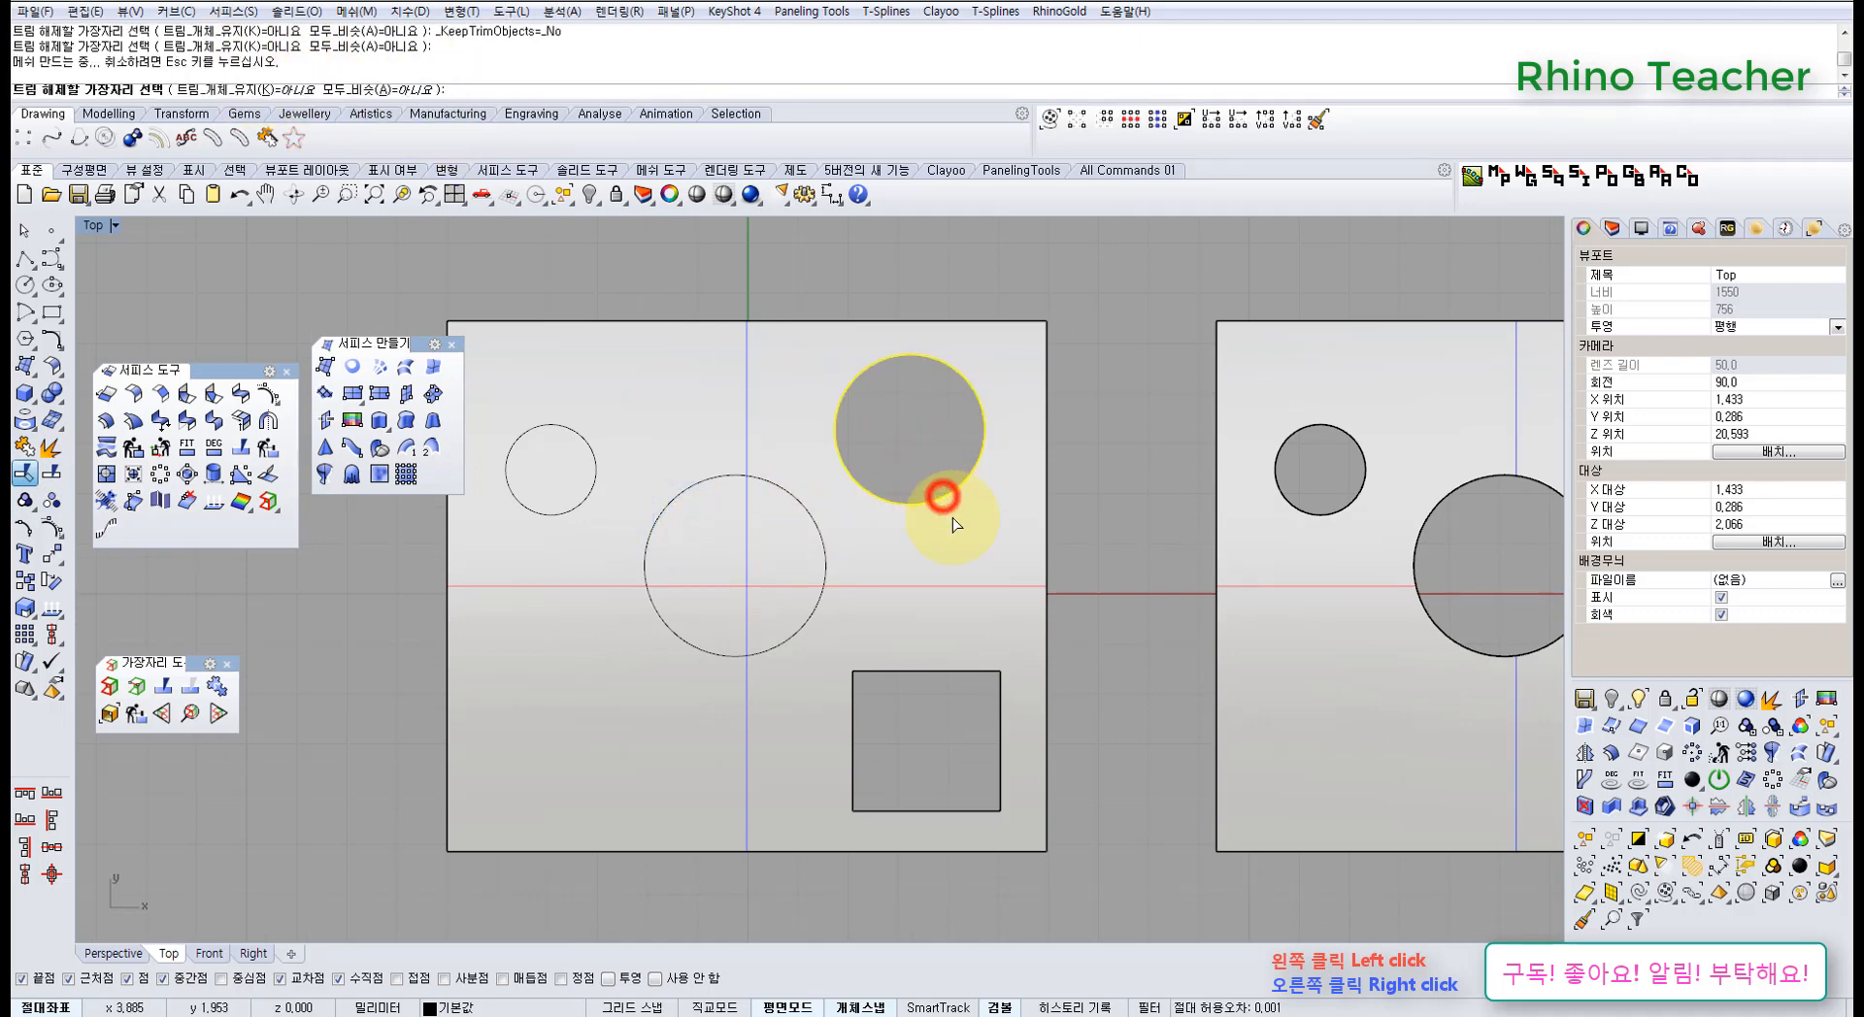
left_click(961, 671)
right_click(1102, 545)
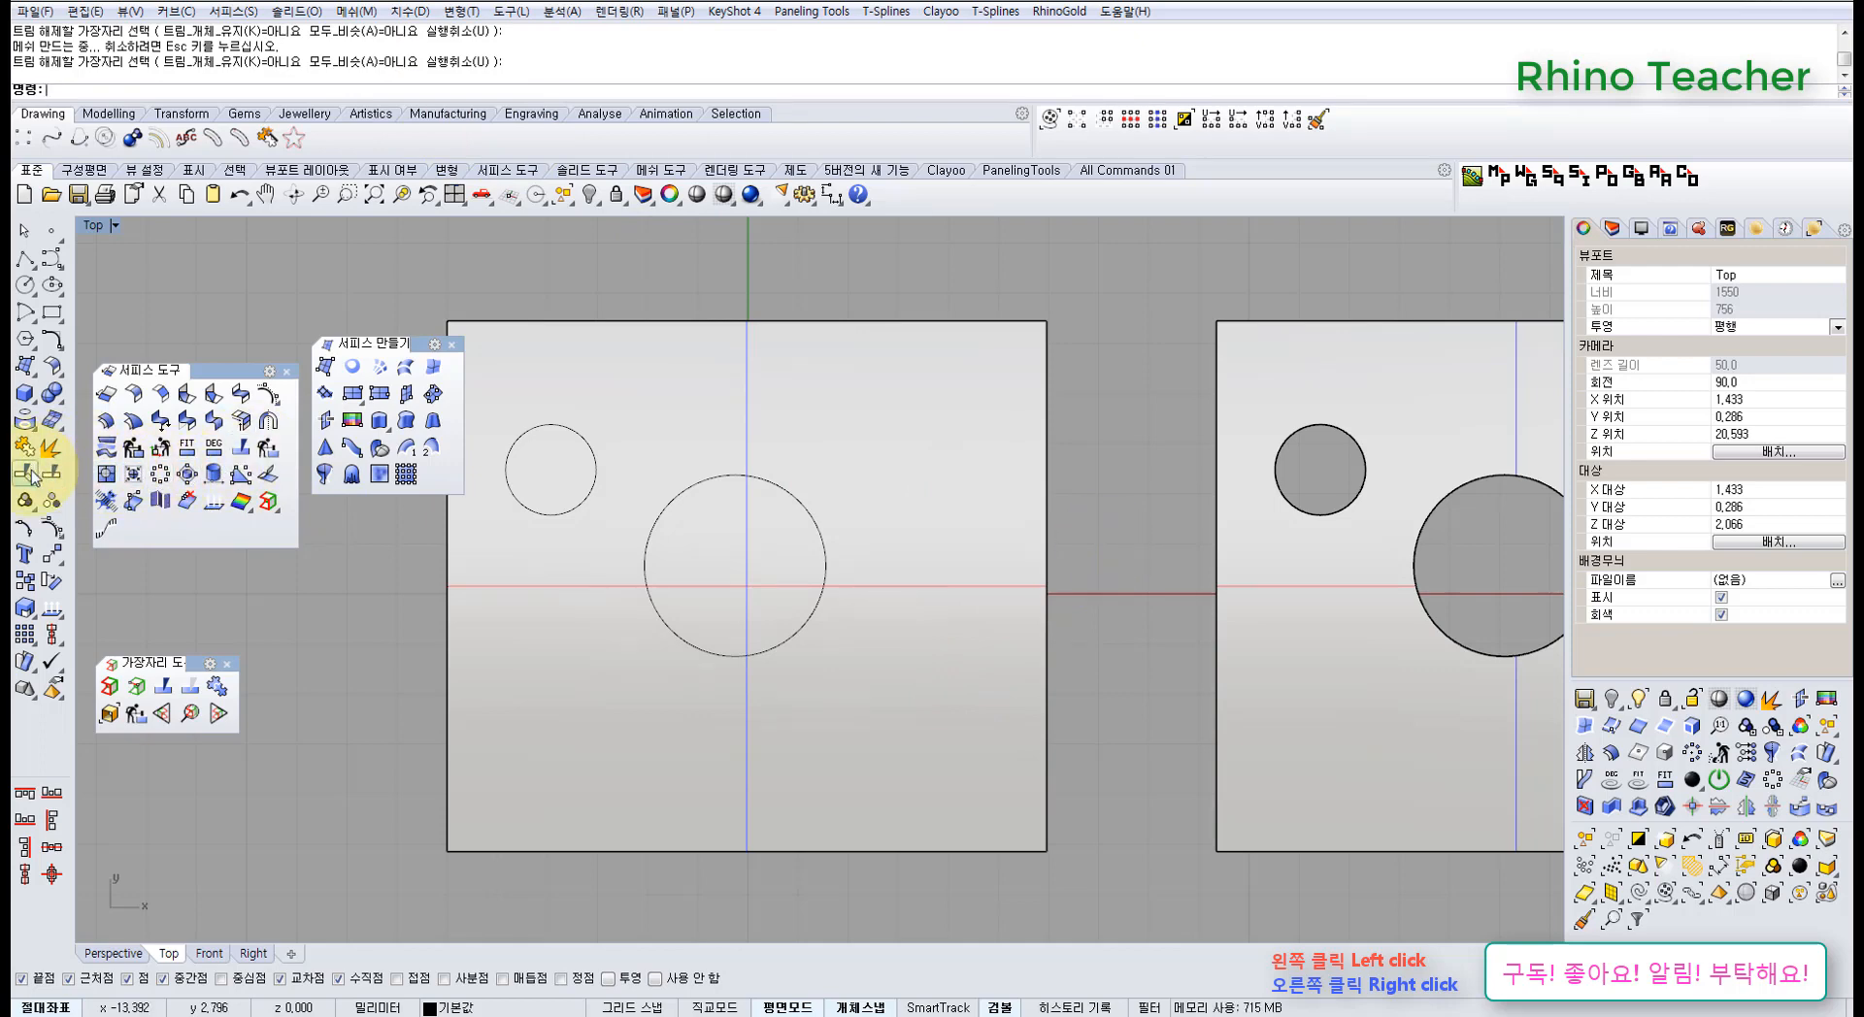
- Inspect the left surface's kept trim curves and its removed holes, selecting the surface to compare it with the original copy
scroll(903, 534, "down", 8)
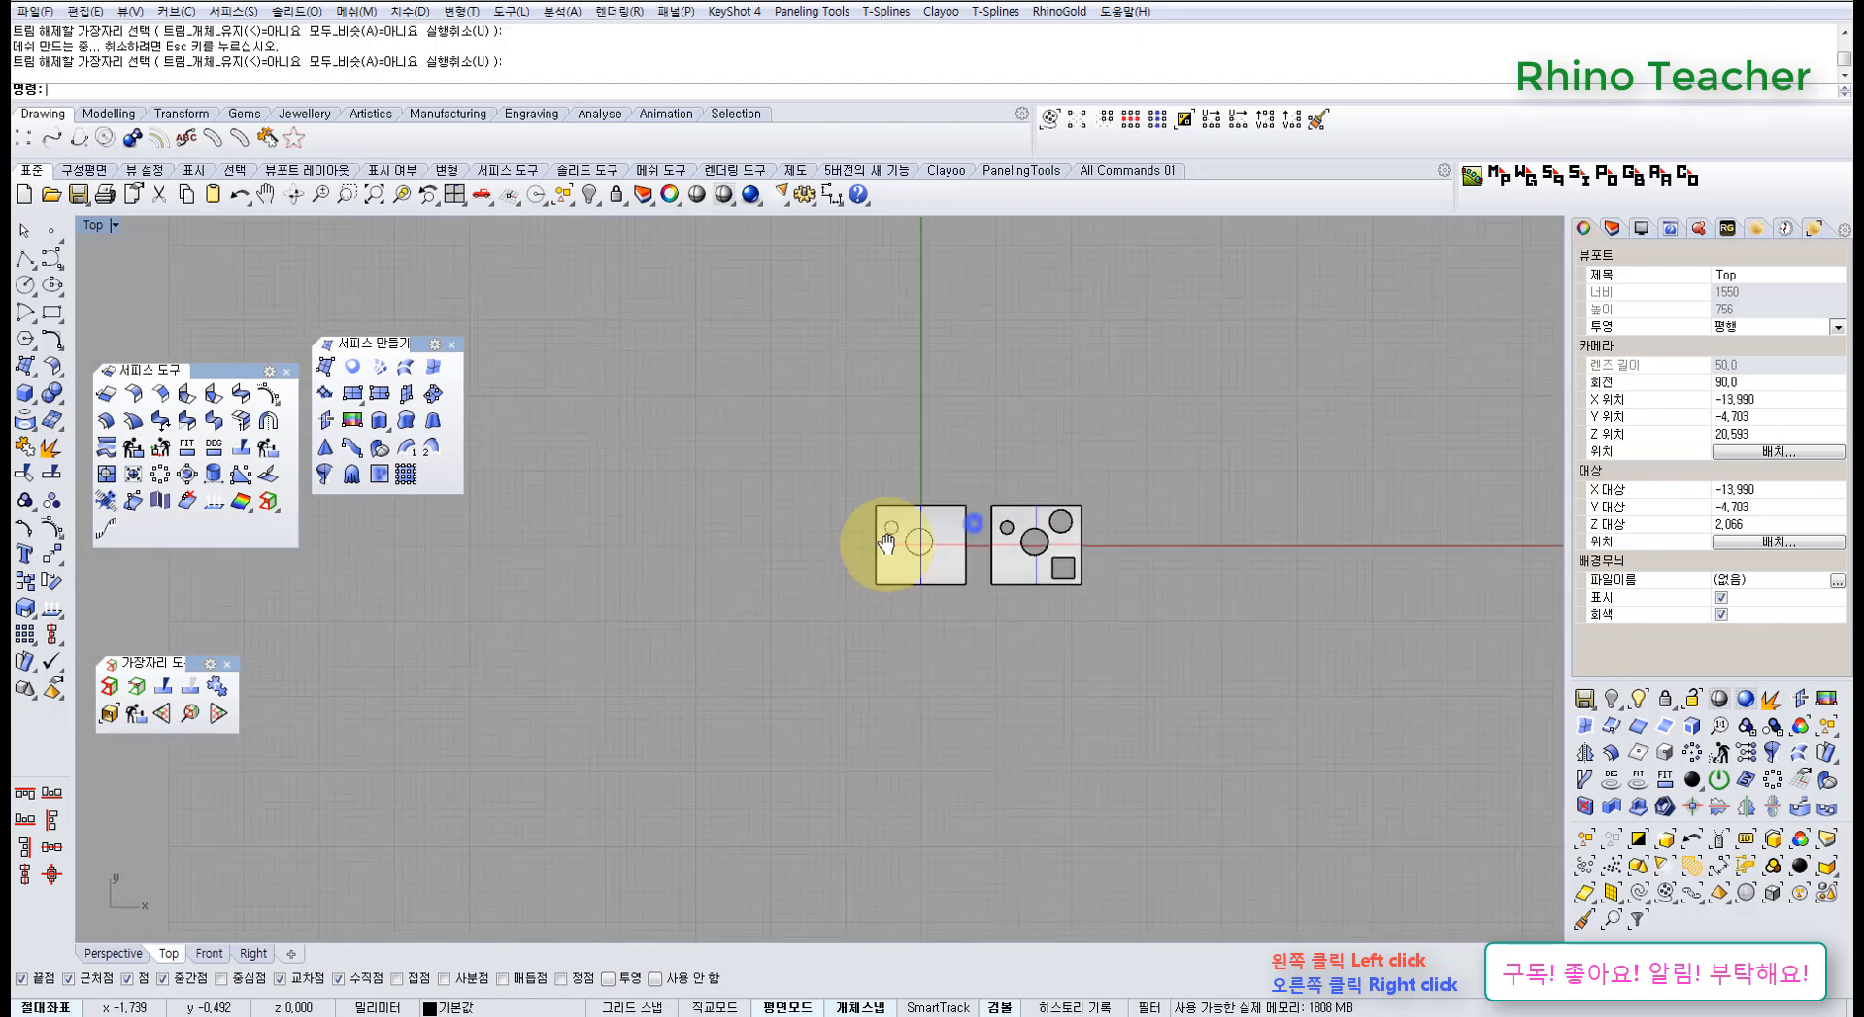
scroll(900, 503, "up", 6)
scroll(784, 522, "down", 2)
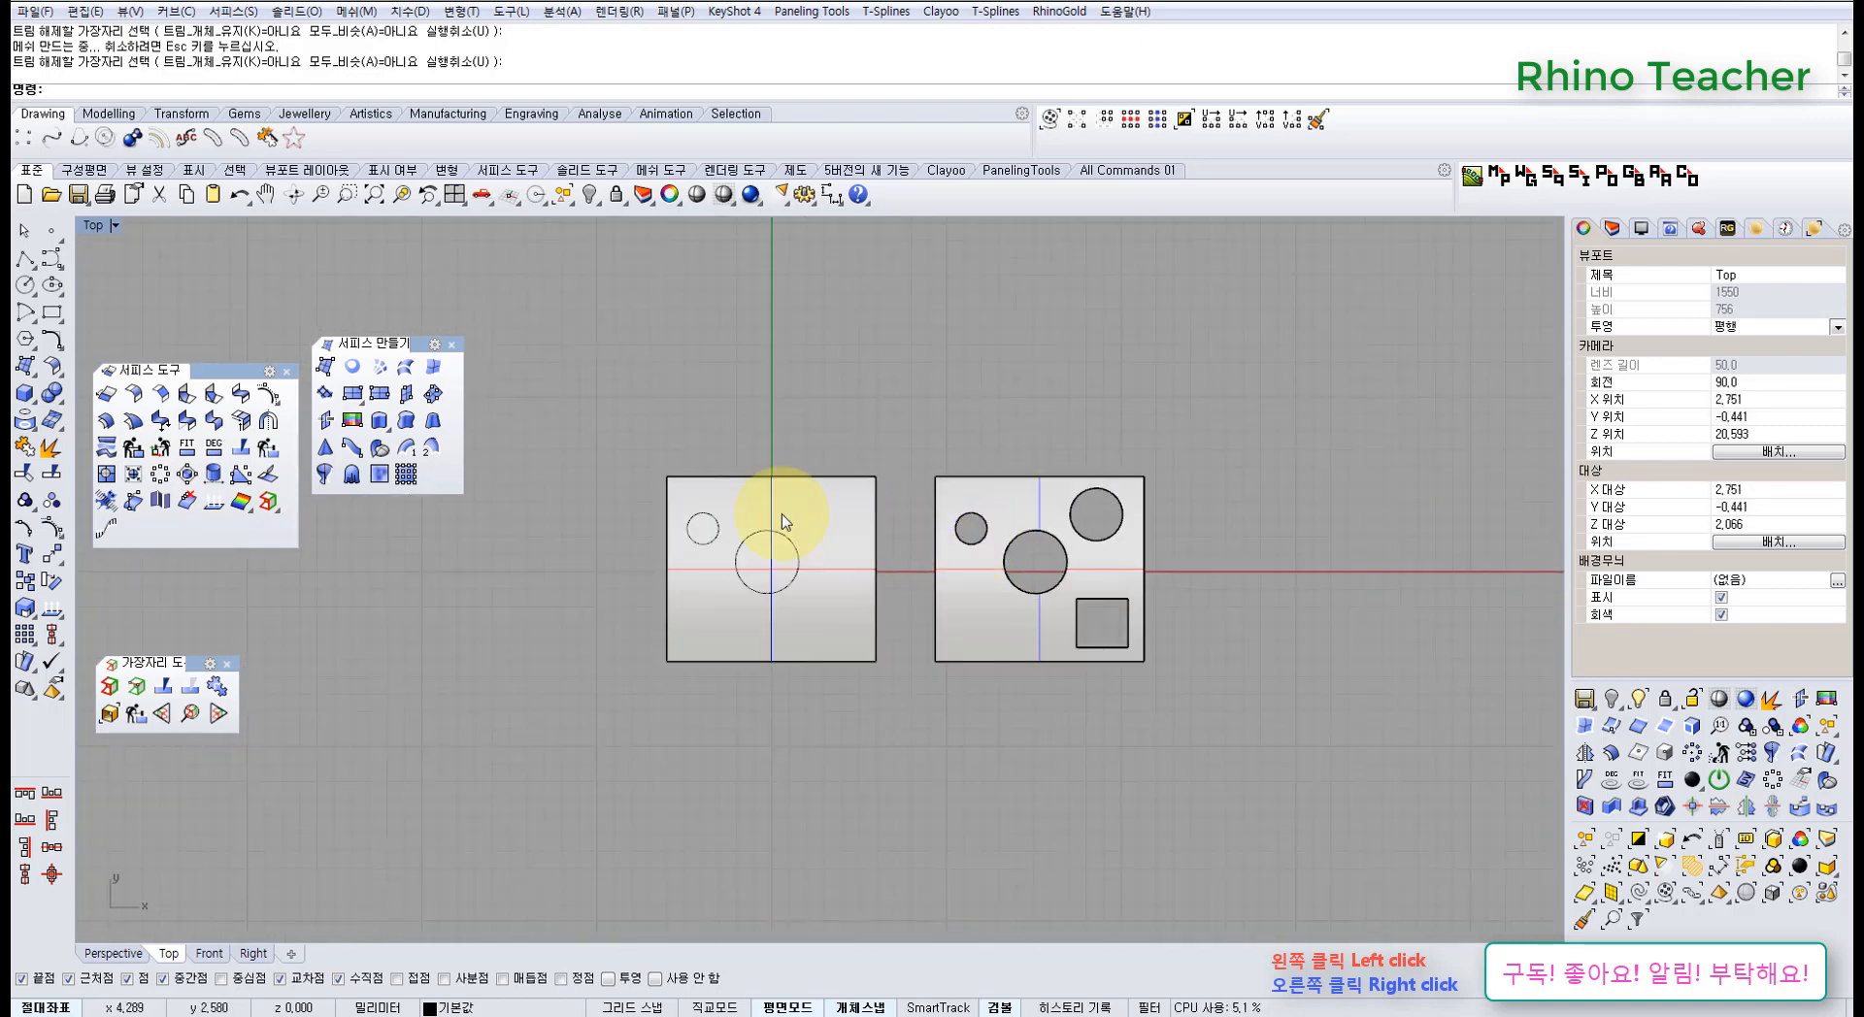
left_click(586, 591)
scroll(778, 572, "up", 6)
left_click(778, 569)
scroll(791, 569, "down", 6)
right_click_drag(860, 570, 917, 569)
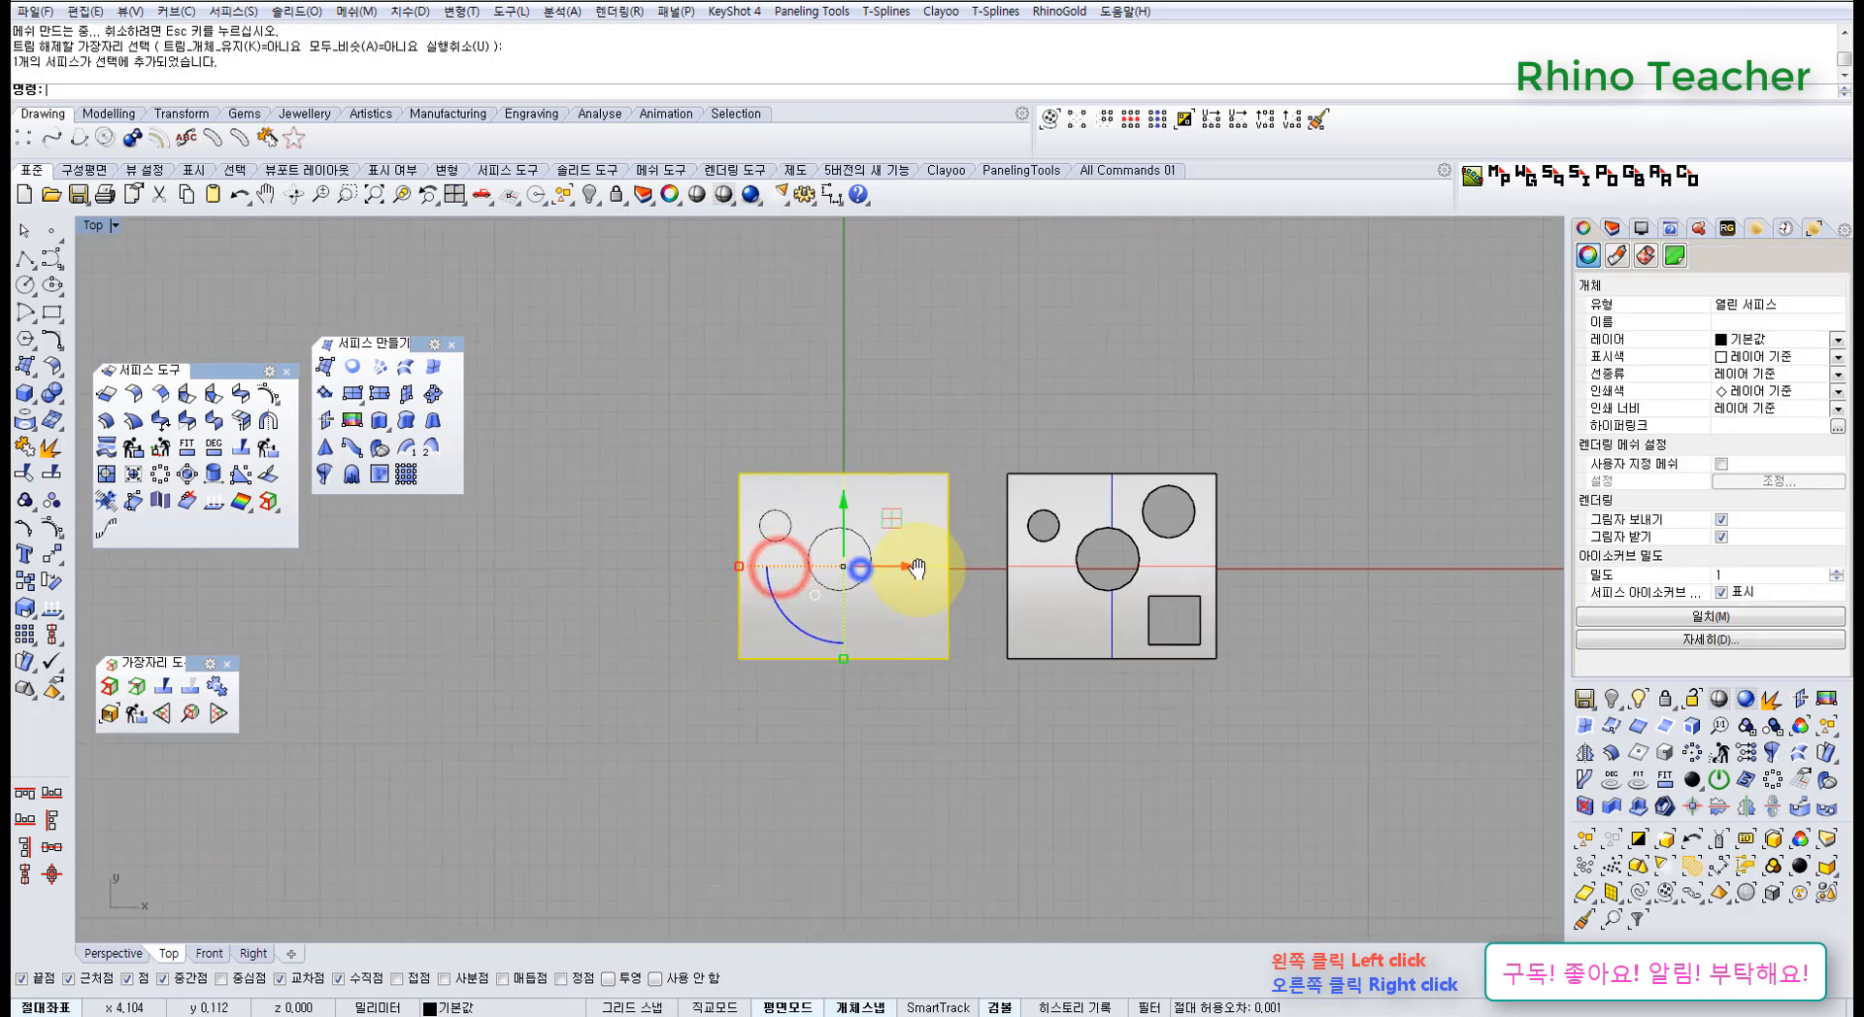
- Undo both Untrim operations on the left surface to restore all its holes
key("ctrl+z")
key("ctrl+z")
left_click(908, 716)
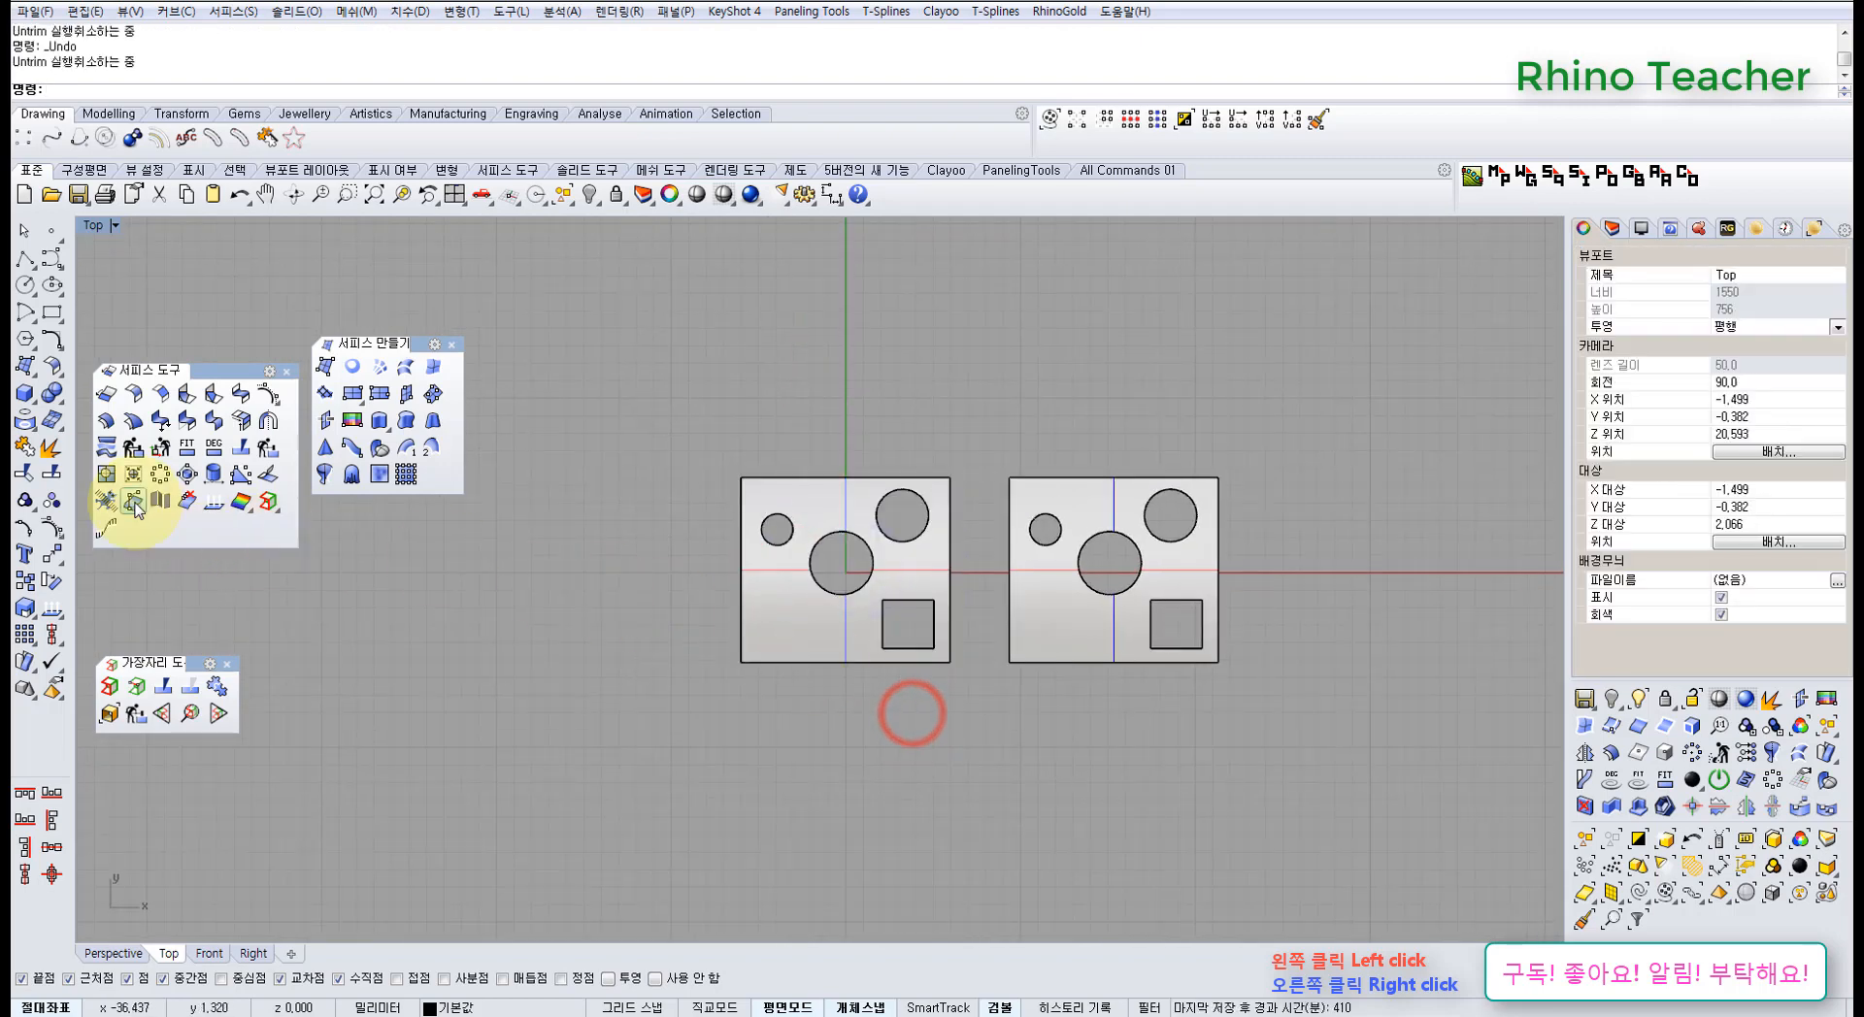
- Untrim only the left surface's central hole with KeepTrimObjects set to Yes and all-similar set to No, and undo it
left_click(25, 474)
left_click(257, 89)
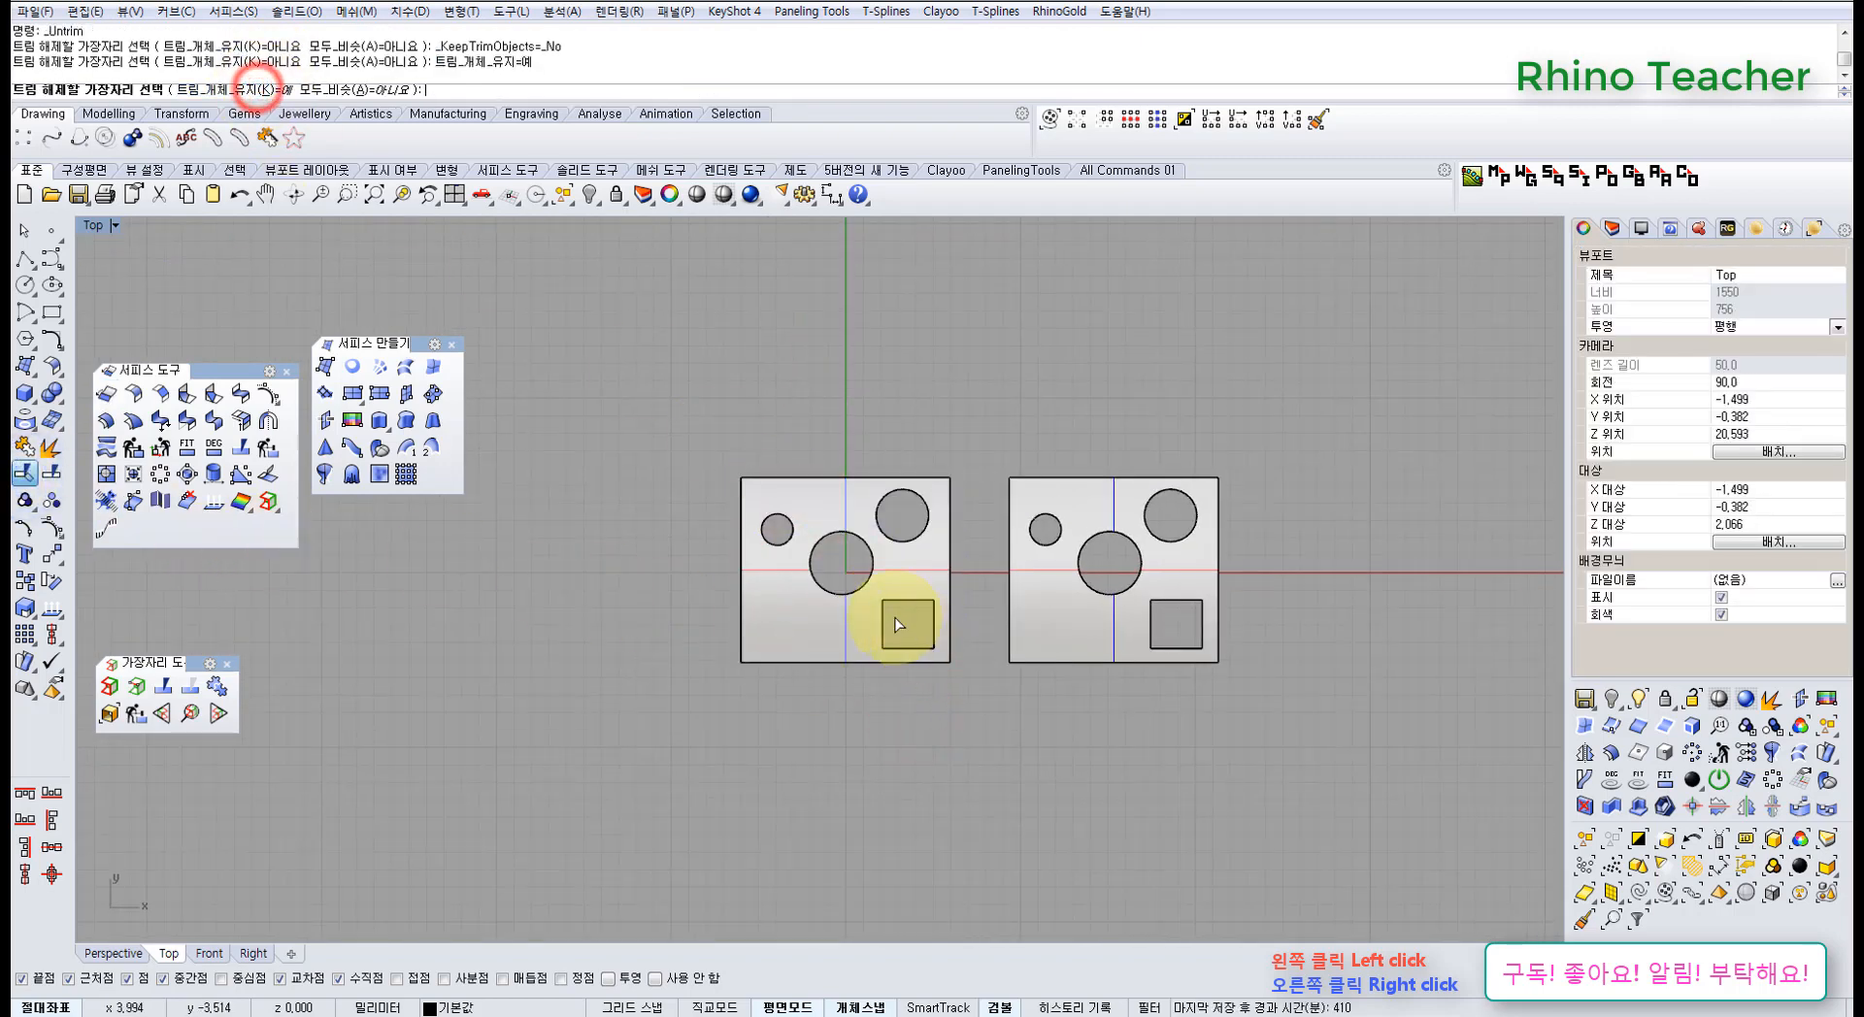
left_click(854, 588)
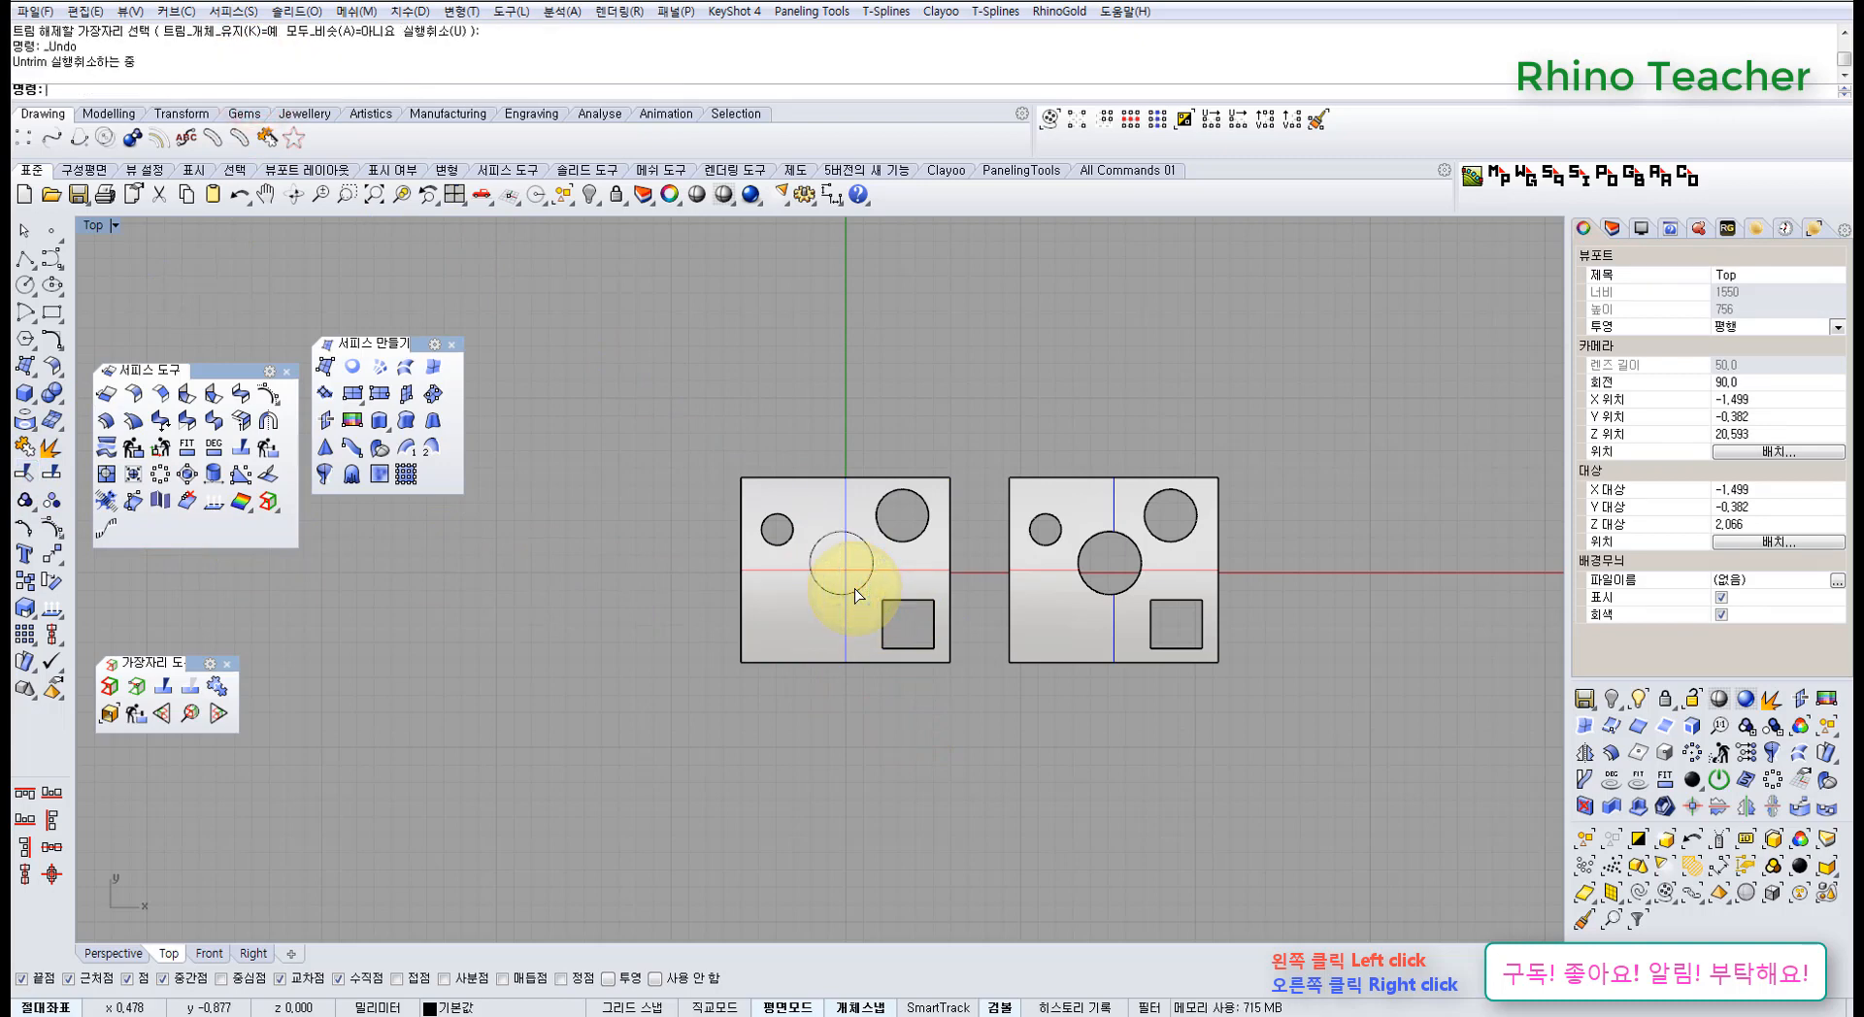
- Untrim the left surface from its central hole with all-similar set to Yes and KeepTrimObjects set to No, and undo it
right_click(854, 588)
left_click(367, 89)
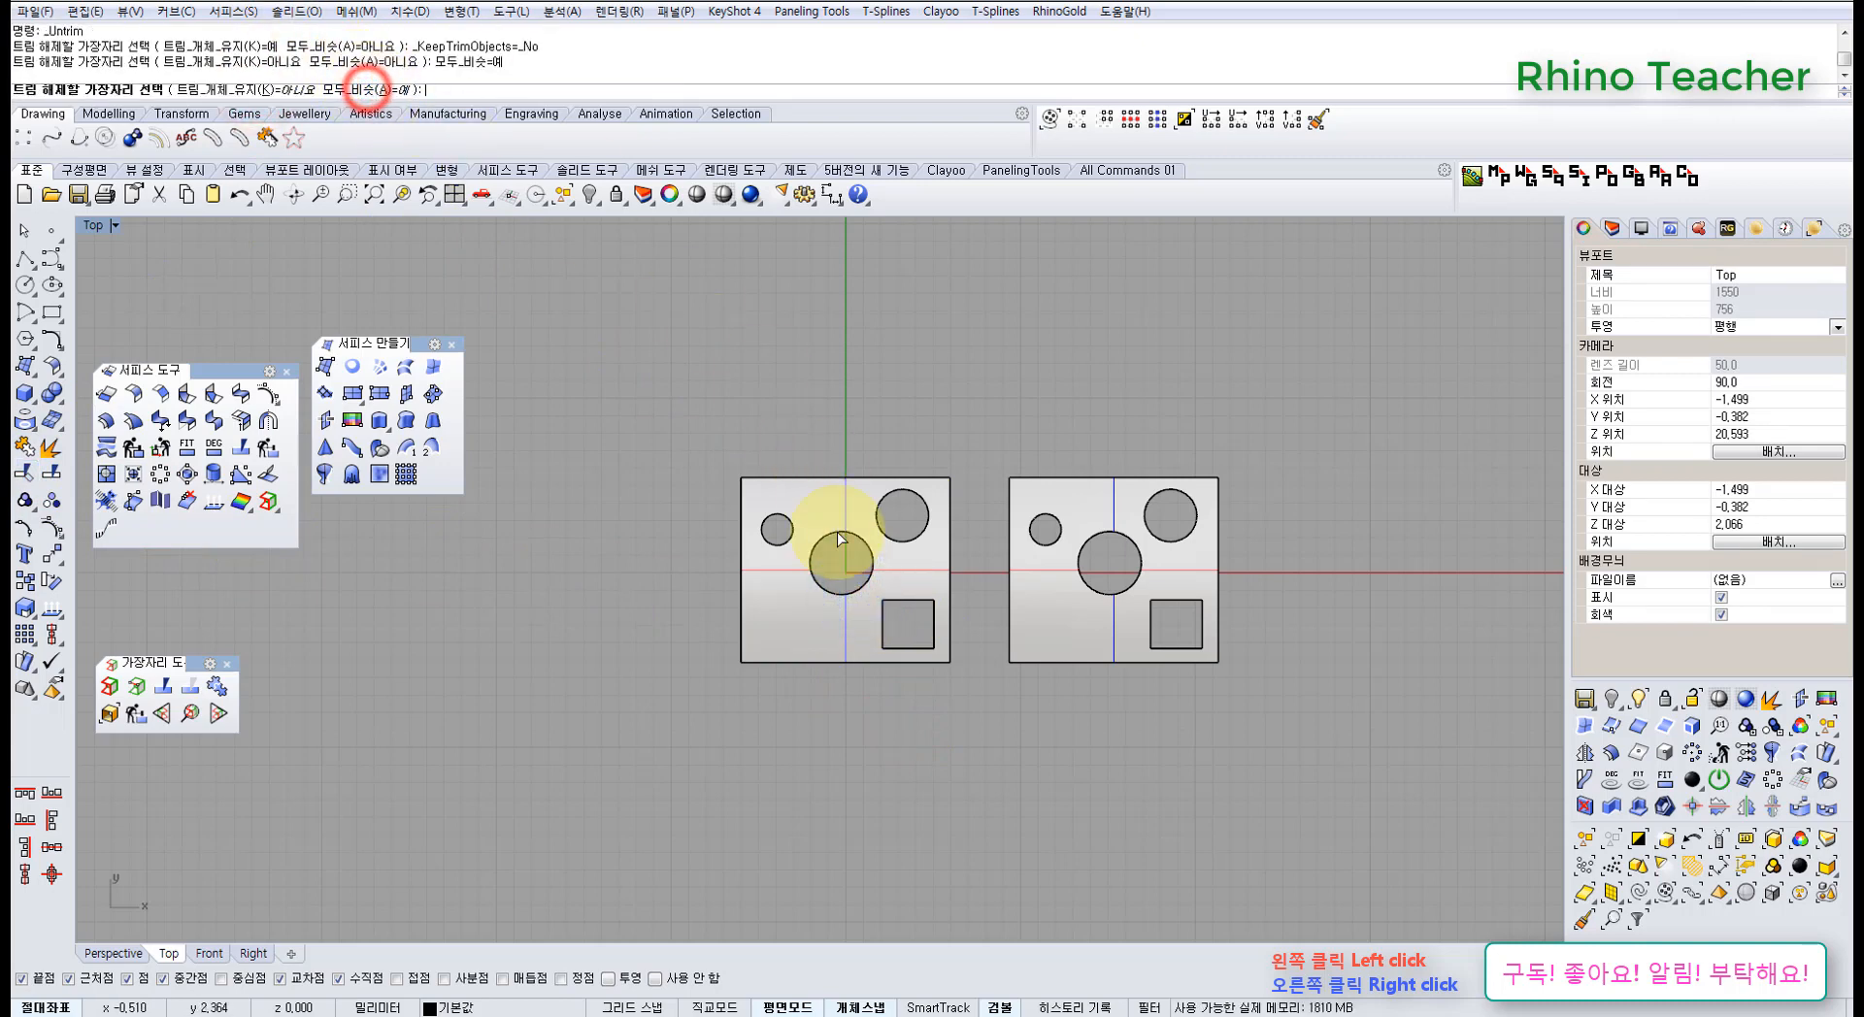
left_click(844, 593)
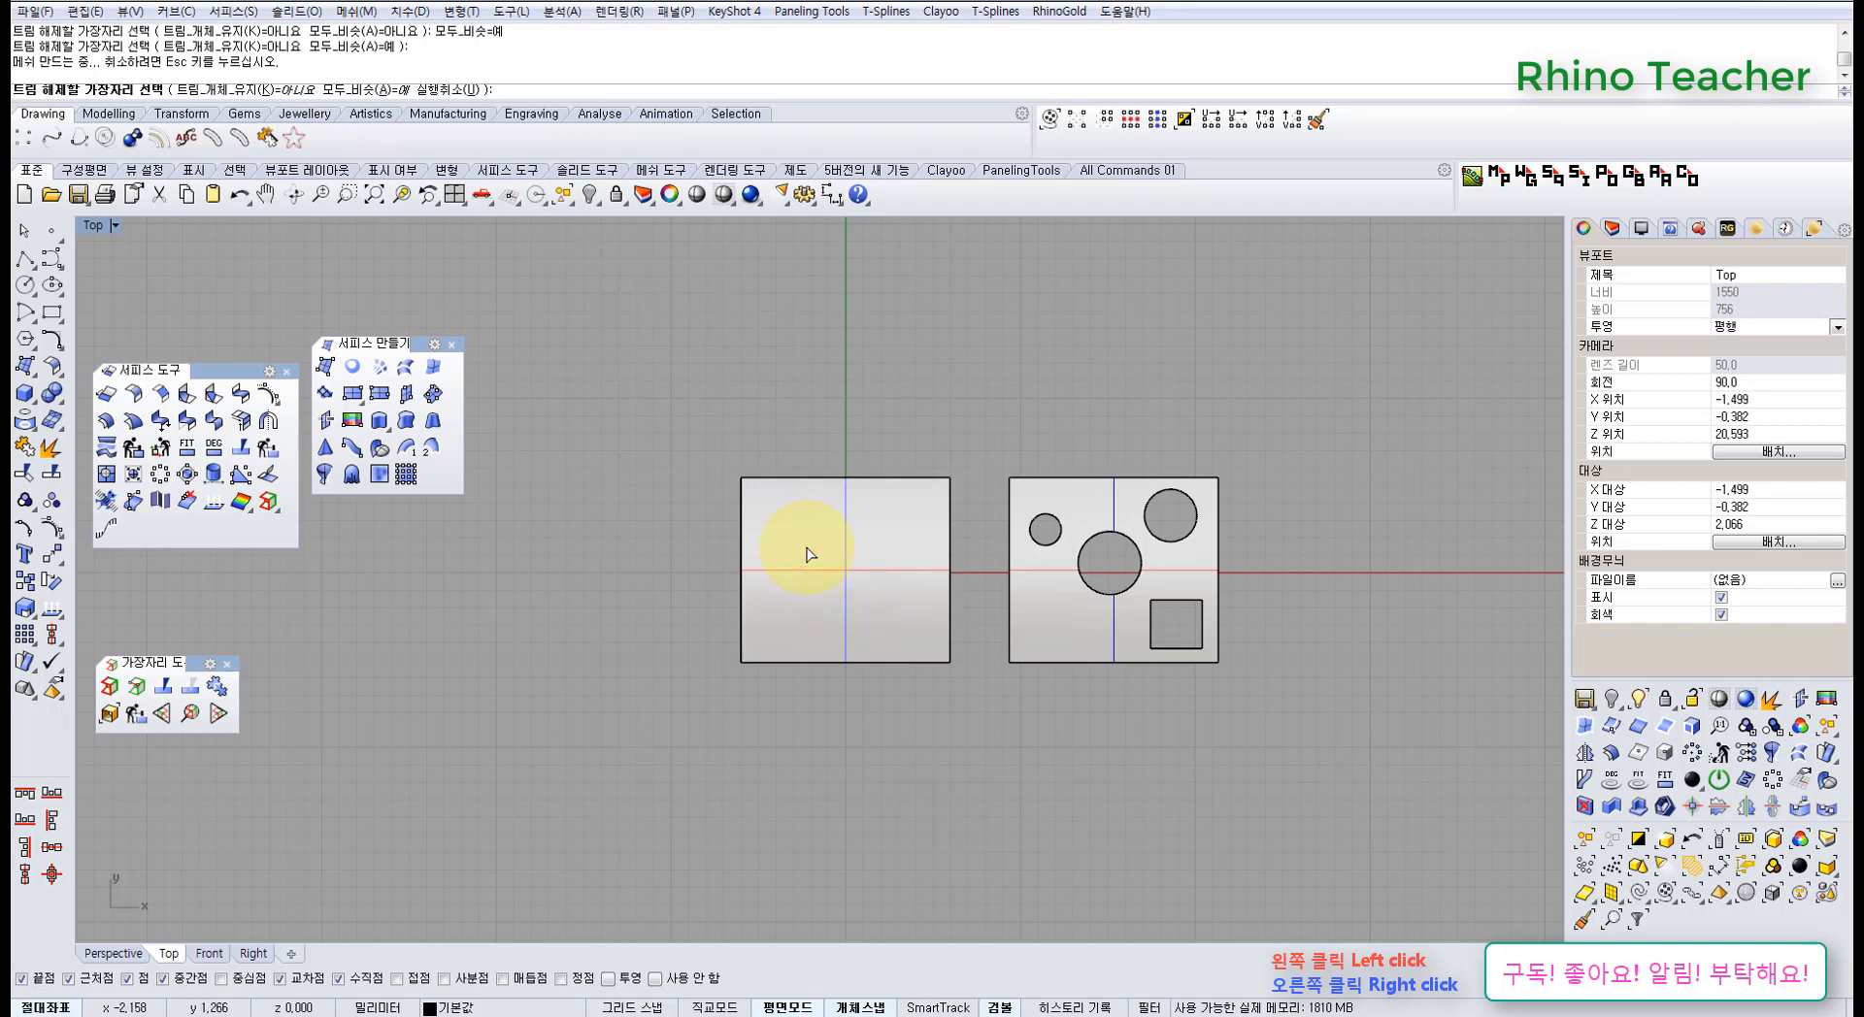
key("ctrl+z")
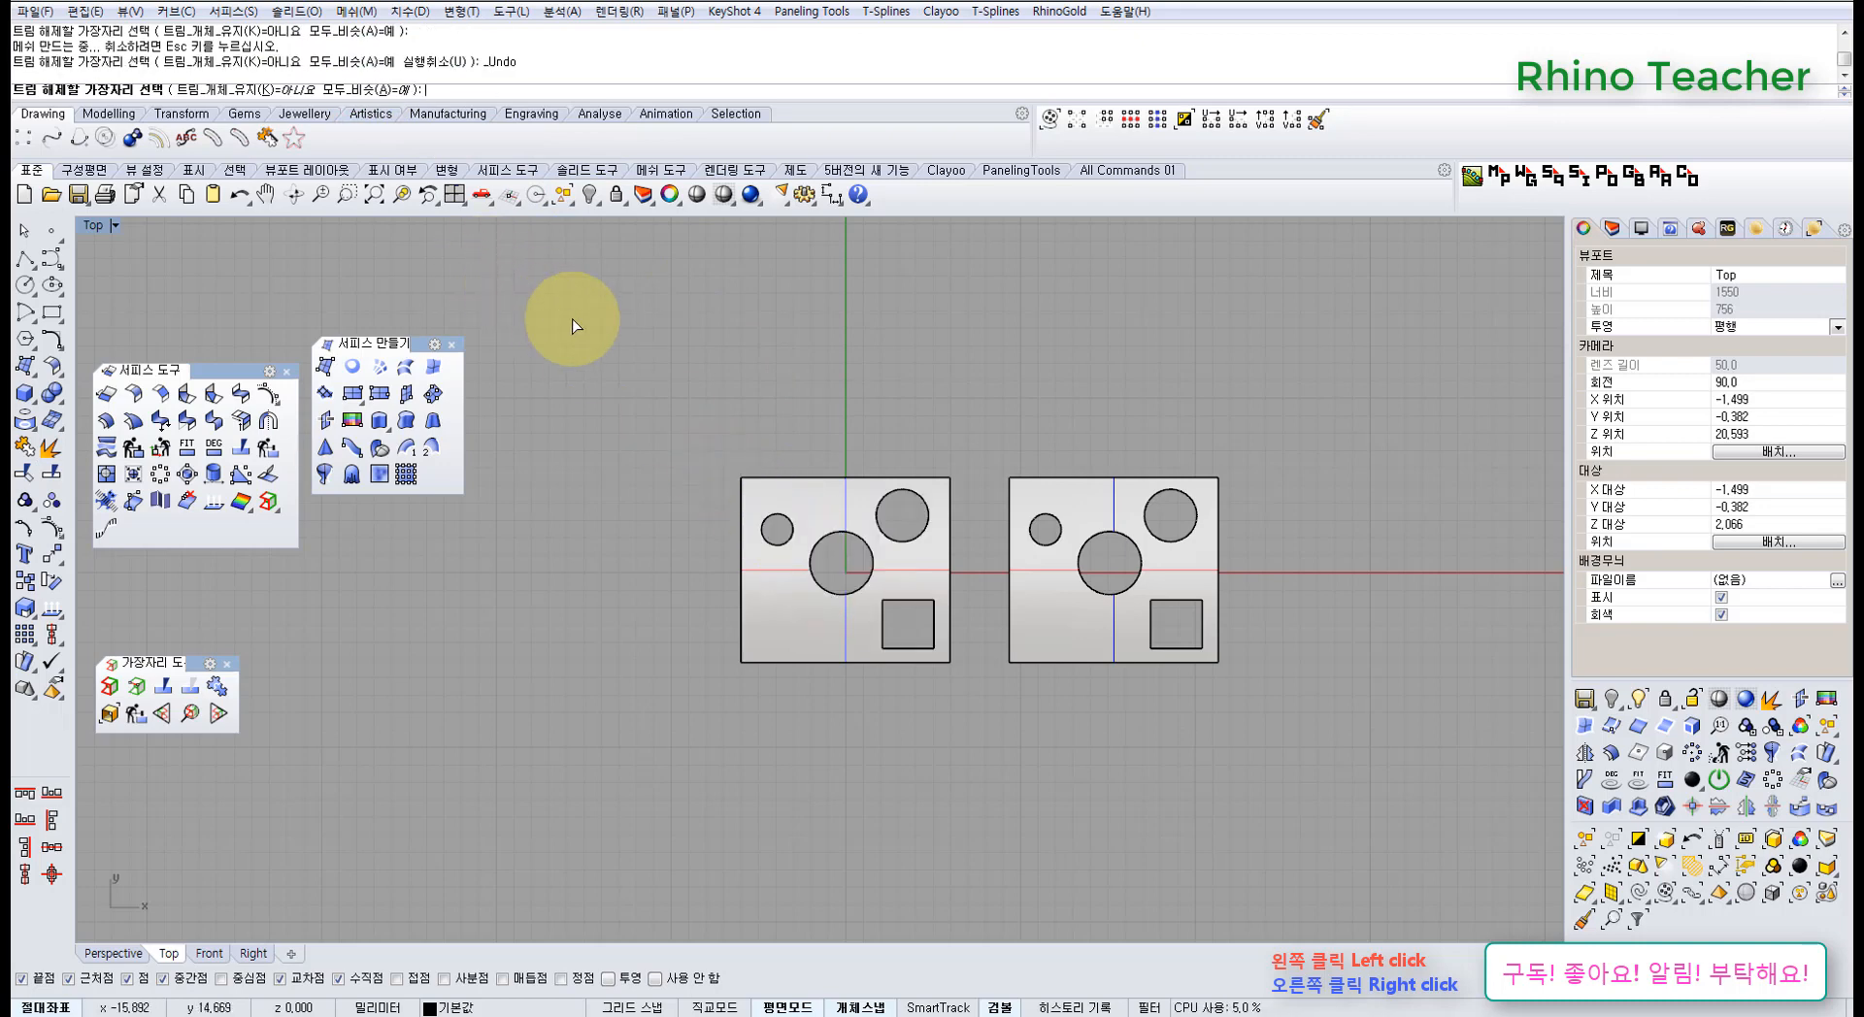
- Untrim the left surface from its central hole with KeepTrimObjects set to Yes and all-similar set to Yes
left_click(275, 89)
left_click(825, 586)
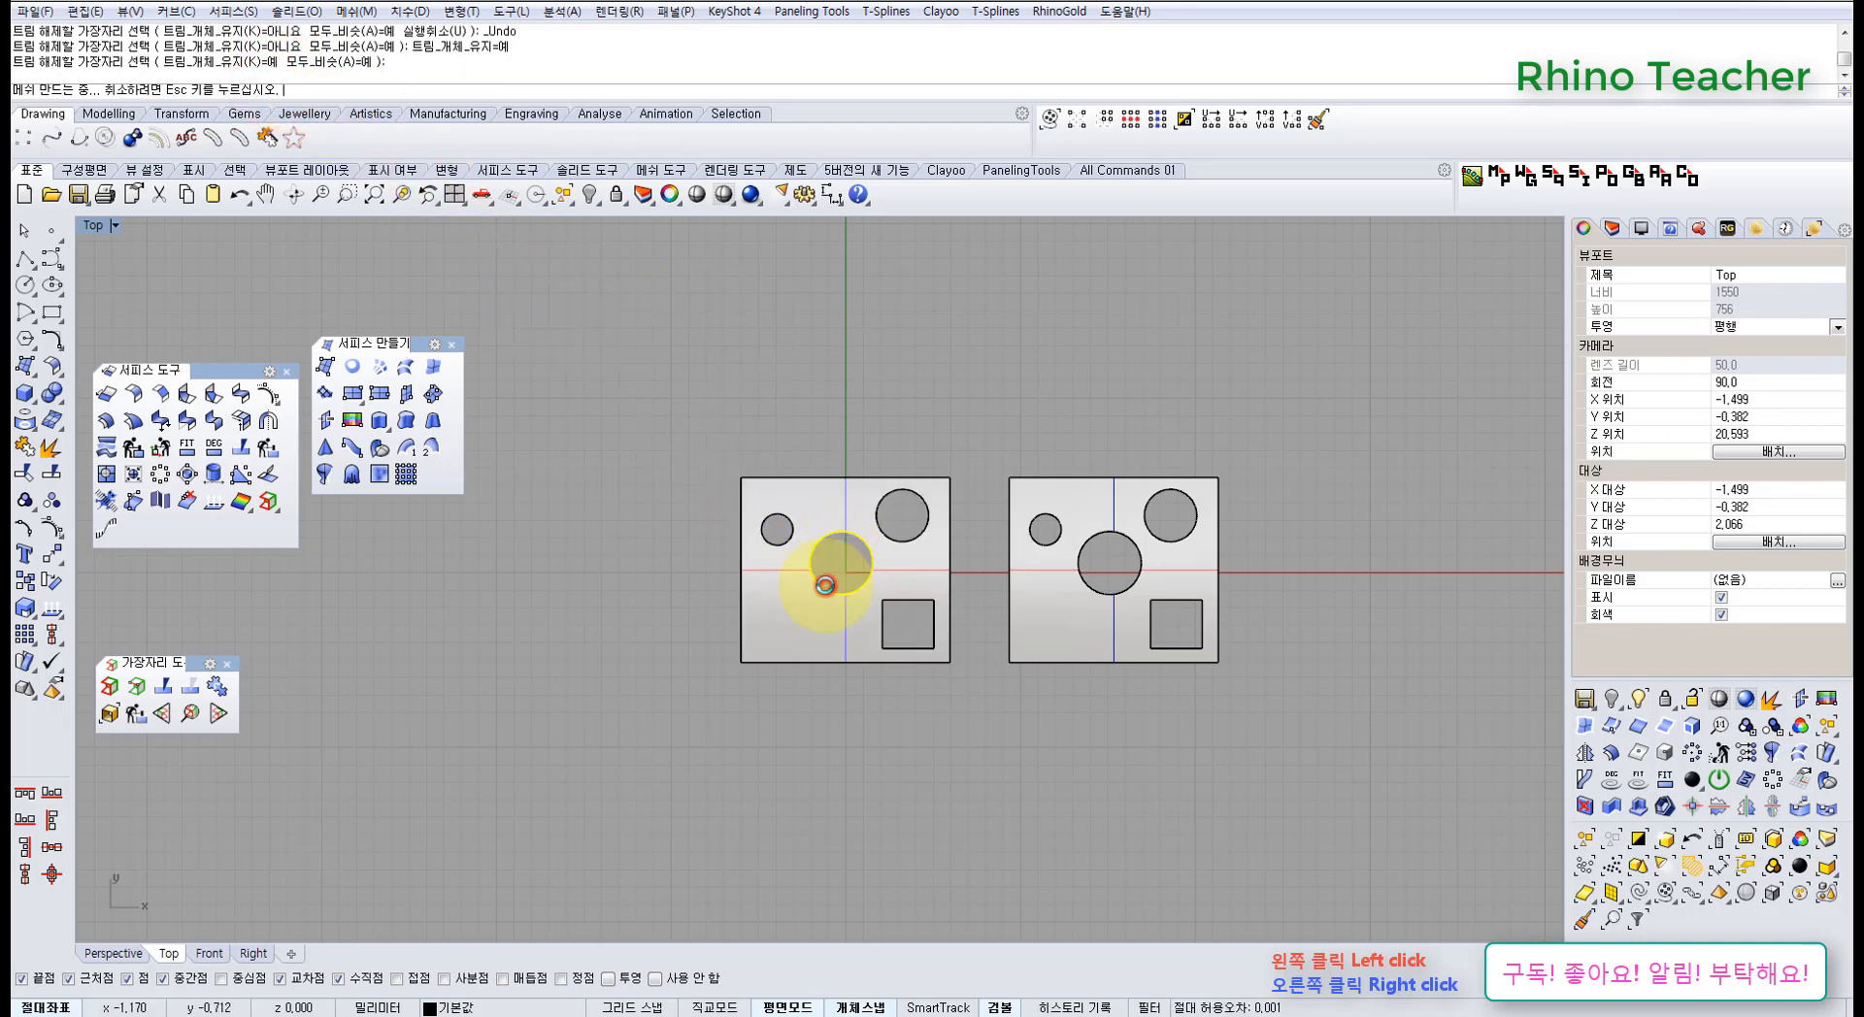
scroll(726, 434, "up", 5)
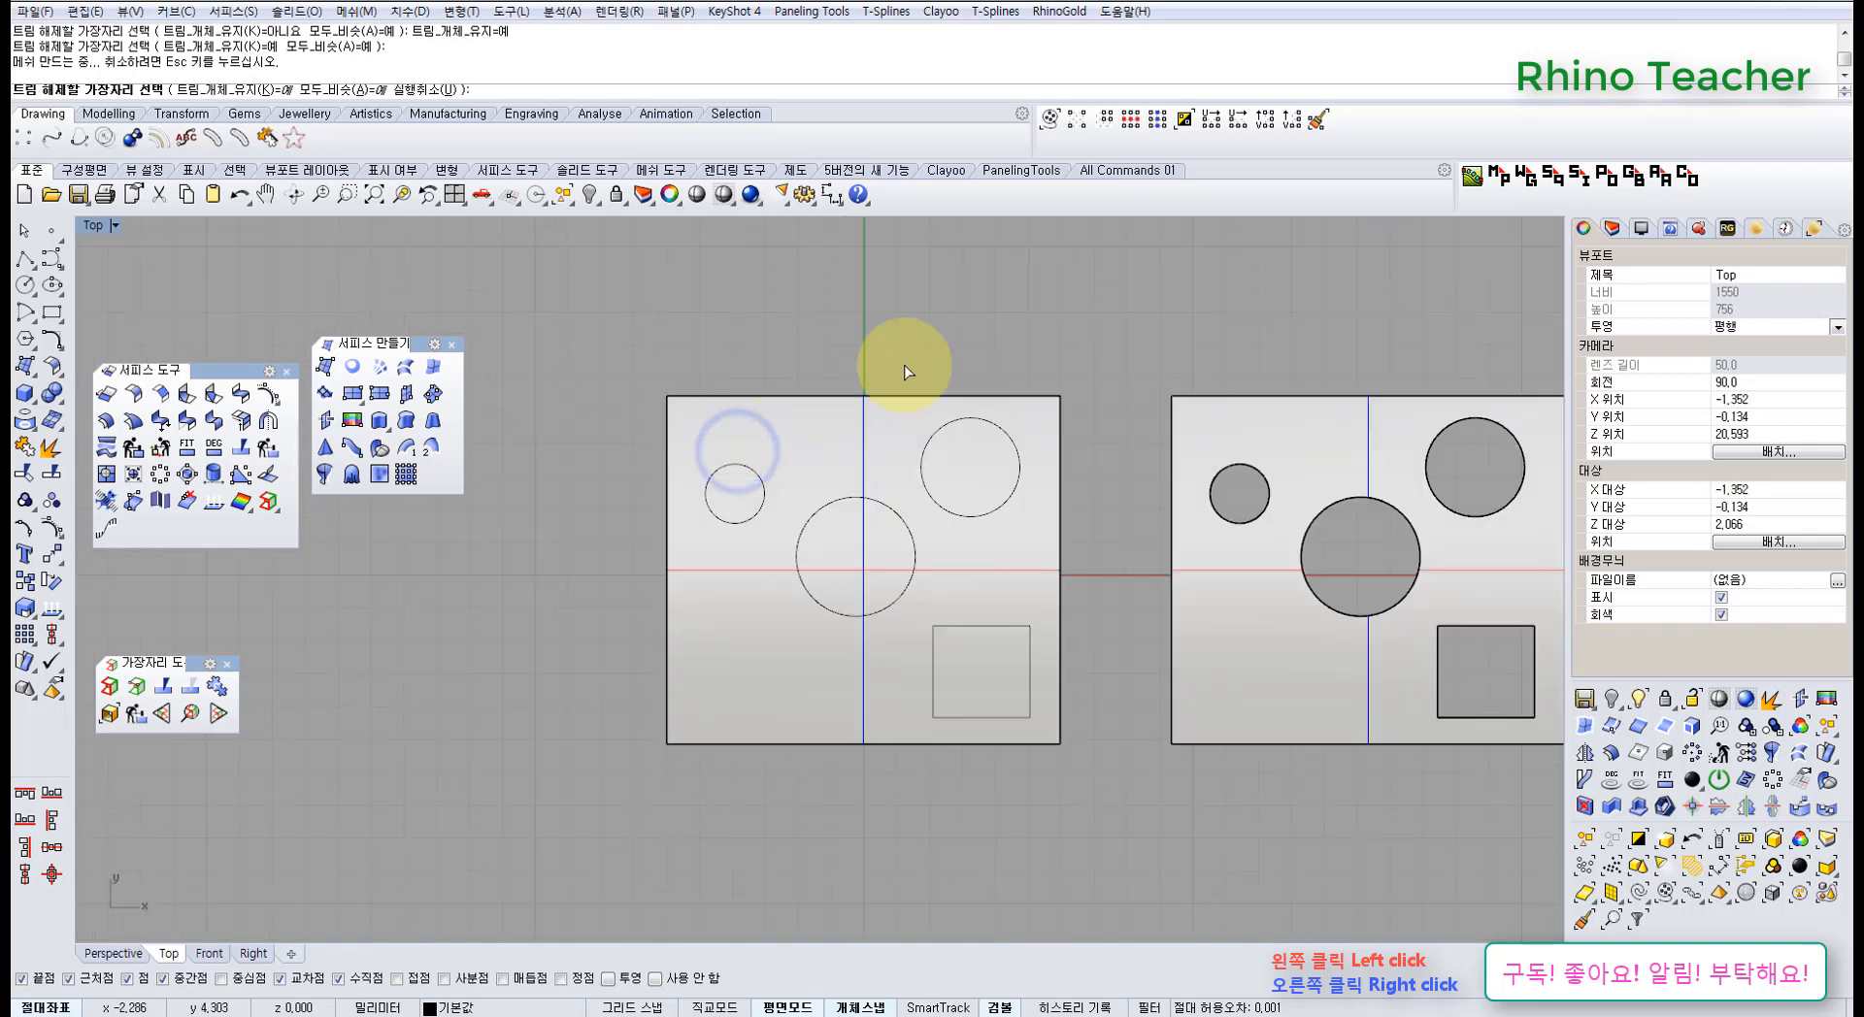
right_click(948, 328)
- Delete the trimmed copy of the surface on the right
scroll(1053, 335, "down", 5)
right_click_drag(1126, 366, 906, 438)
left_click_drag(1085, 668, 939, 437)
key("Delete")
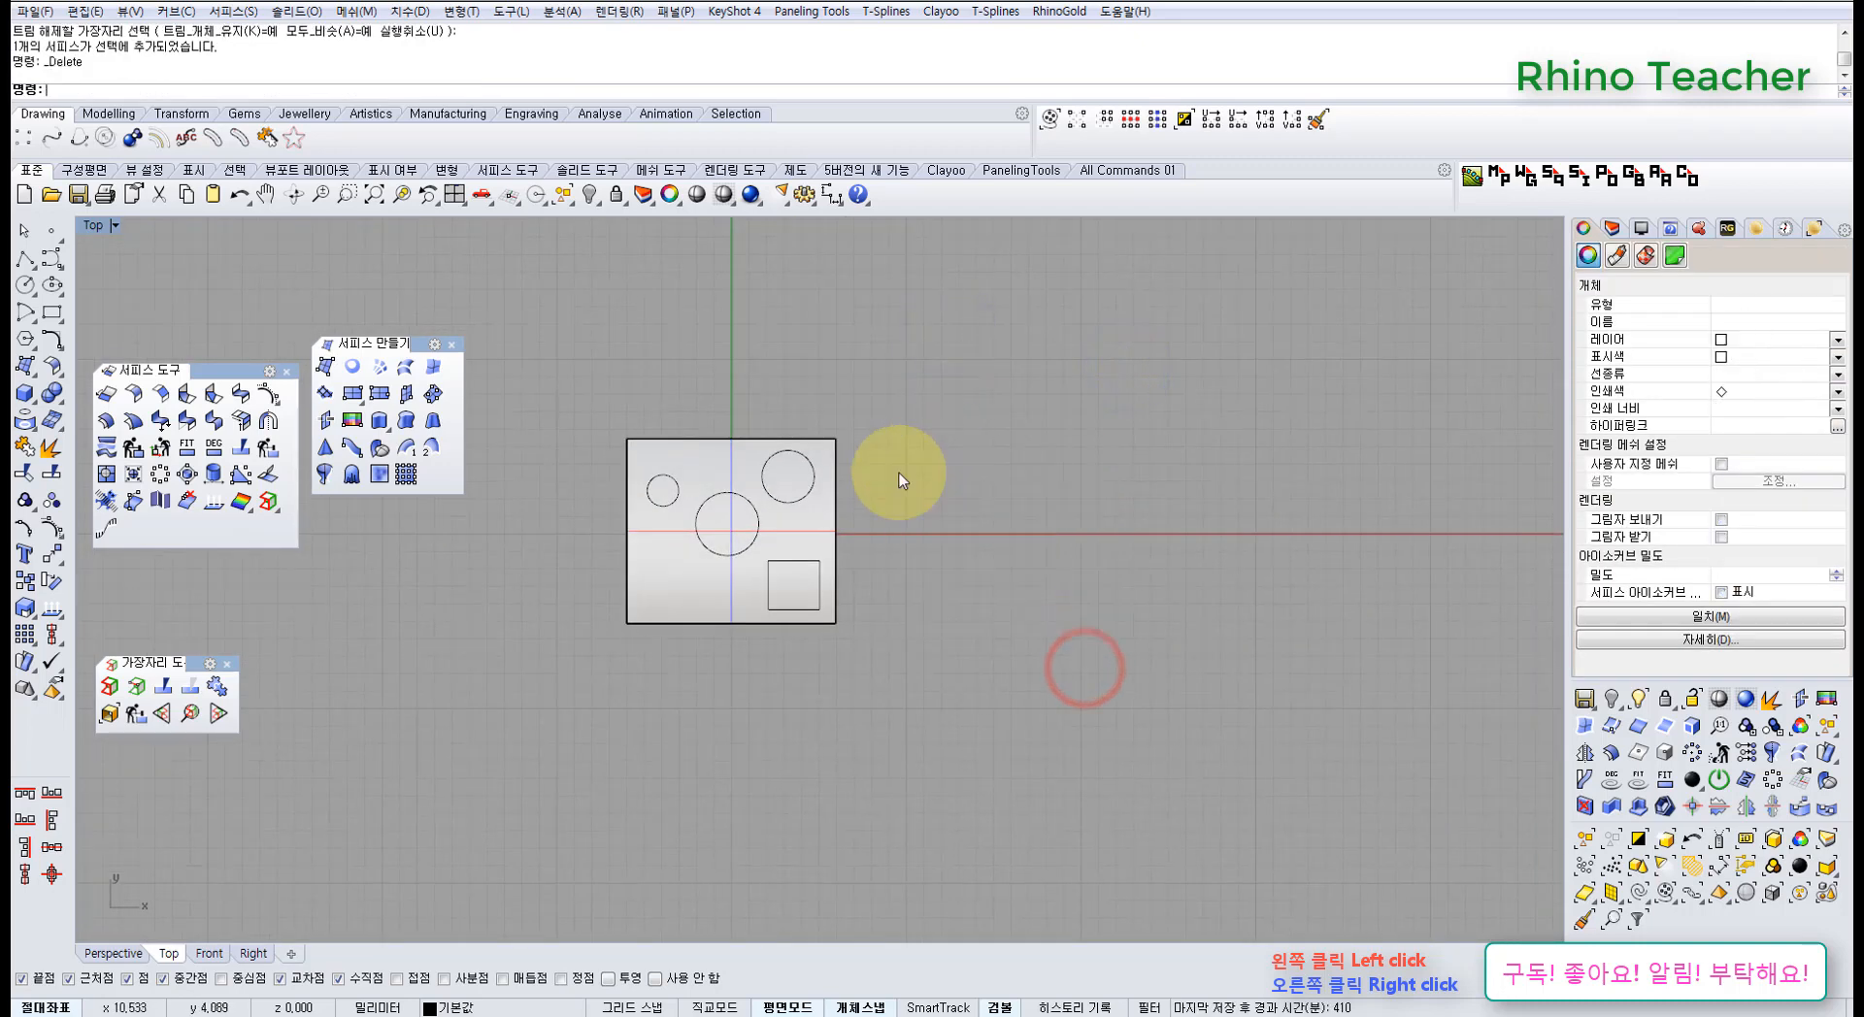
- Split the untrimmed rectangular surface with all of its kept trim curves as cutting objects
left_click(795, 543)
key("ctrl+shift+s")
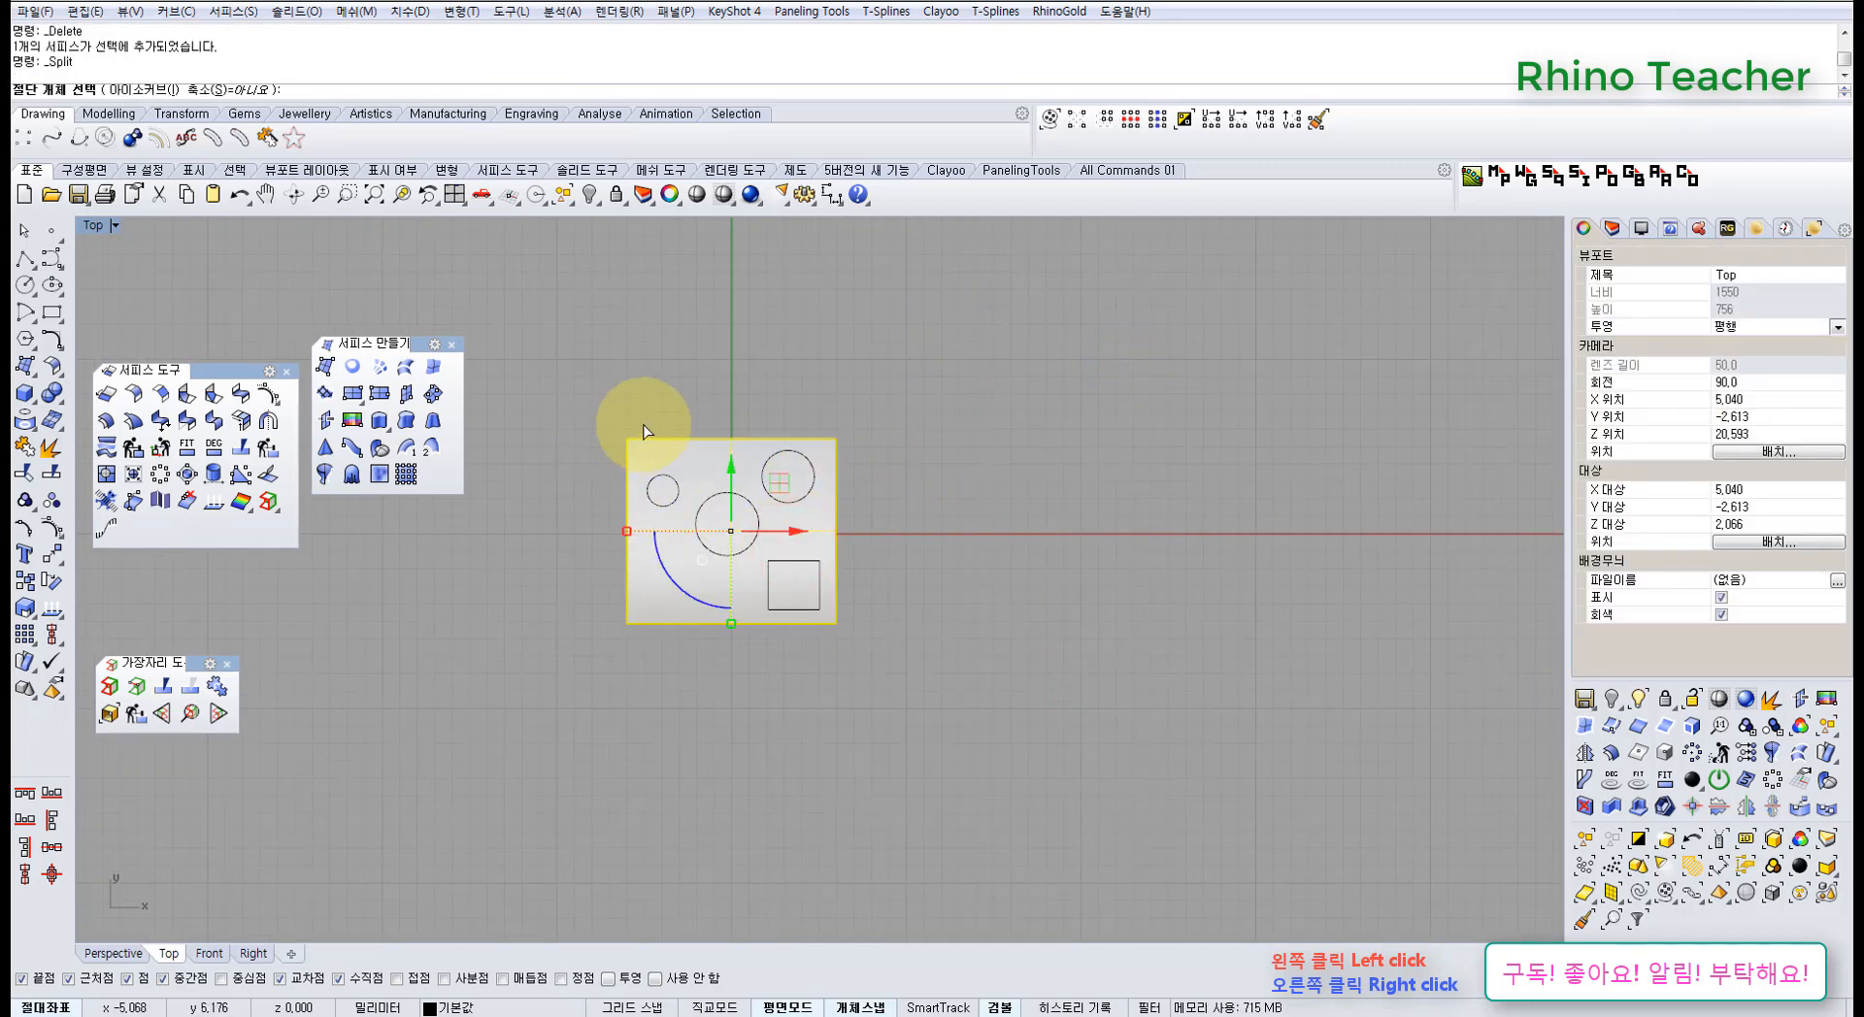
left_click(52, 472)
left_click_drag(575, 389, 964, 687)
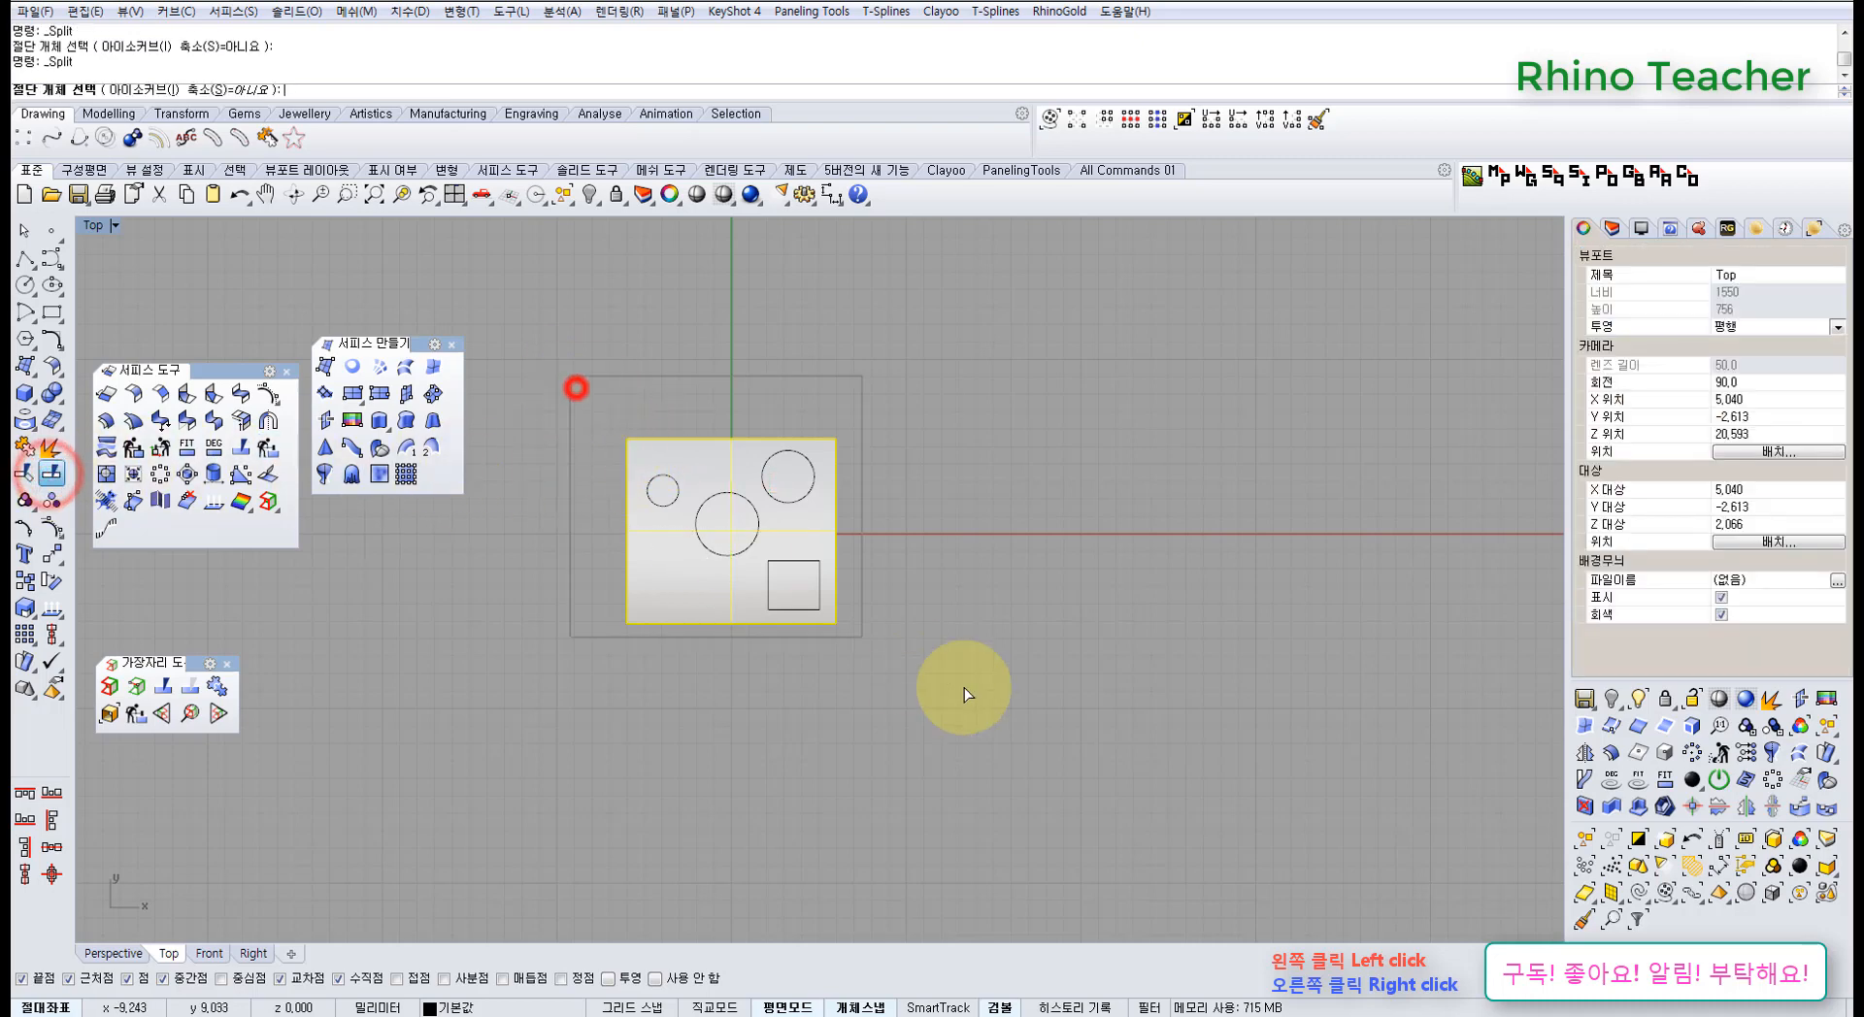
right_click(863, 553)
- Delete the outer rectangular piece surrounding the three circular pieces and the square piece
scroll(836, 551, "up", 3)
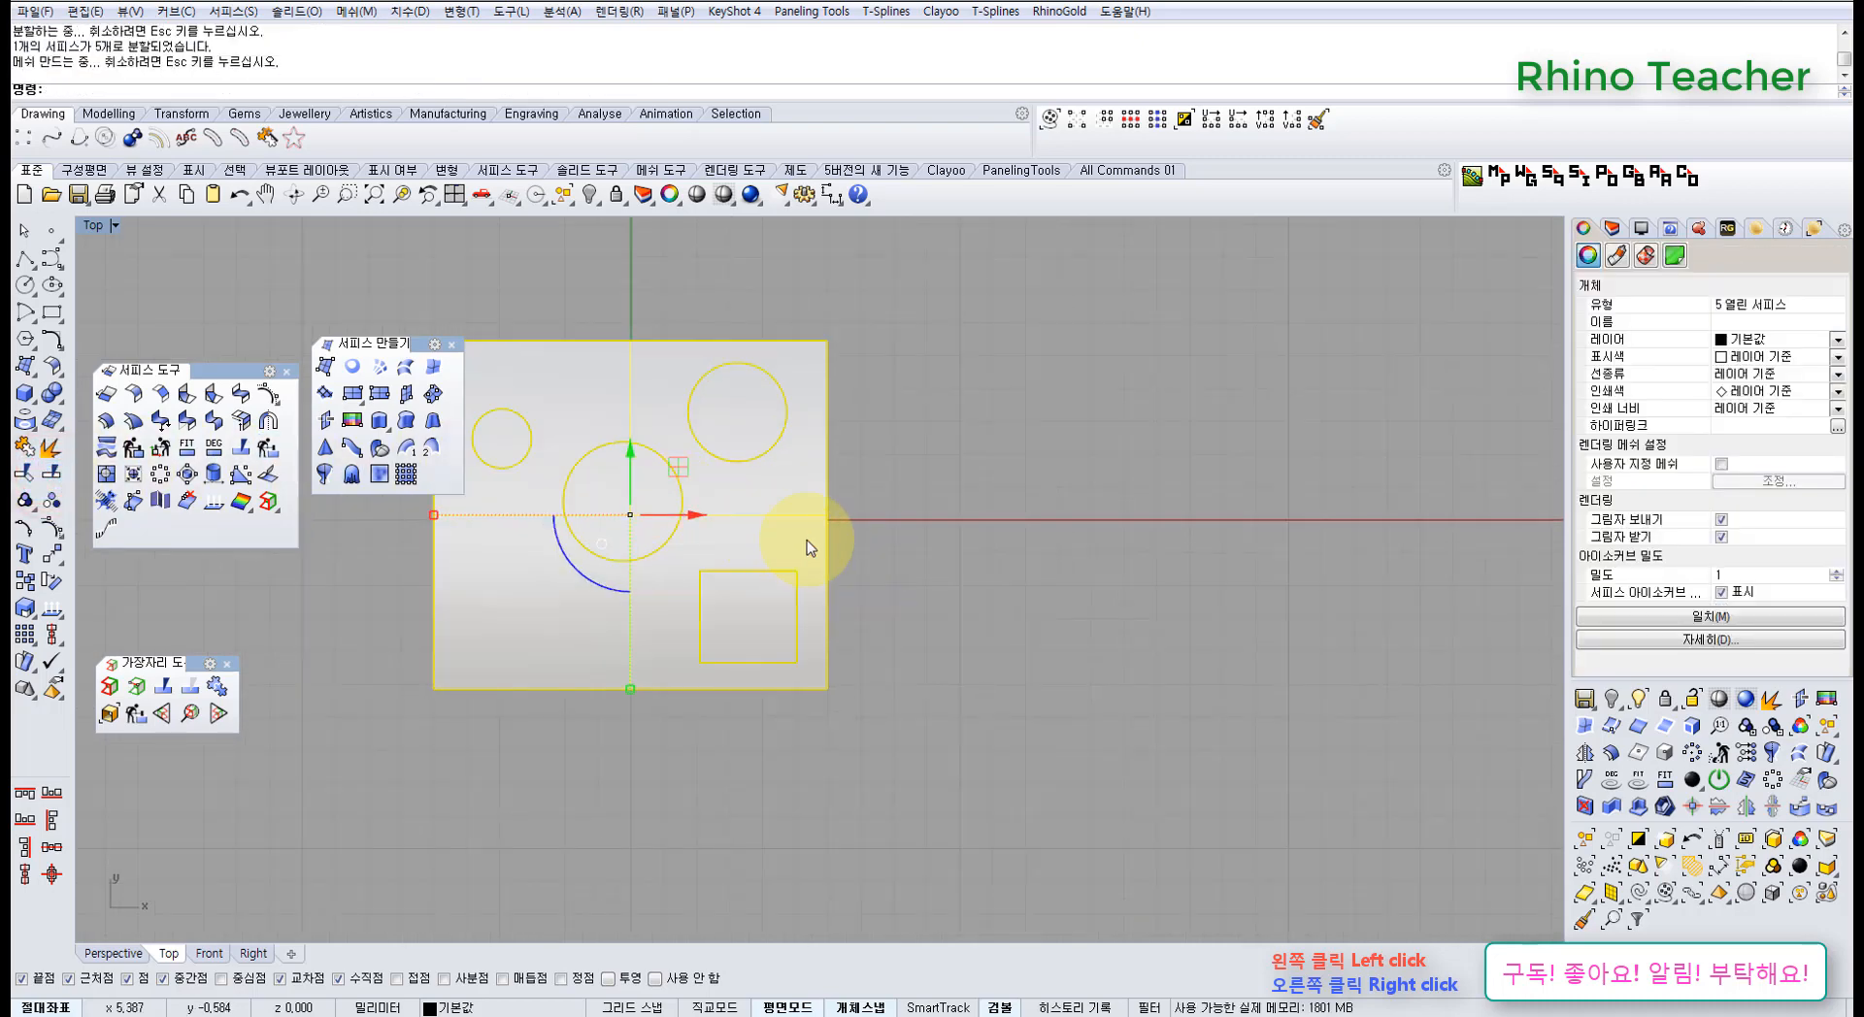
left_click(770, 507)
key("Delete")
left_click(929, 619)
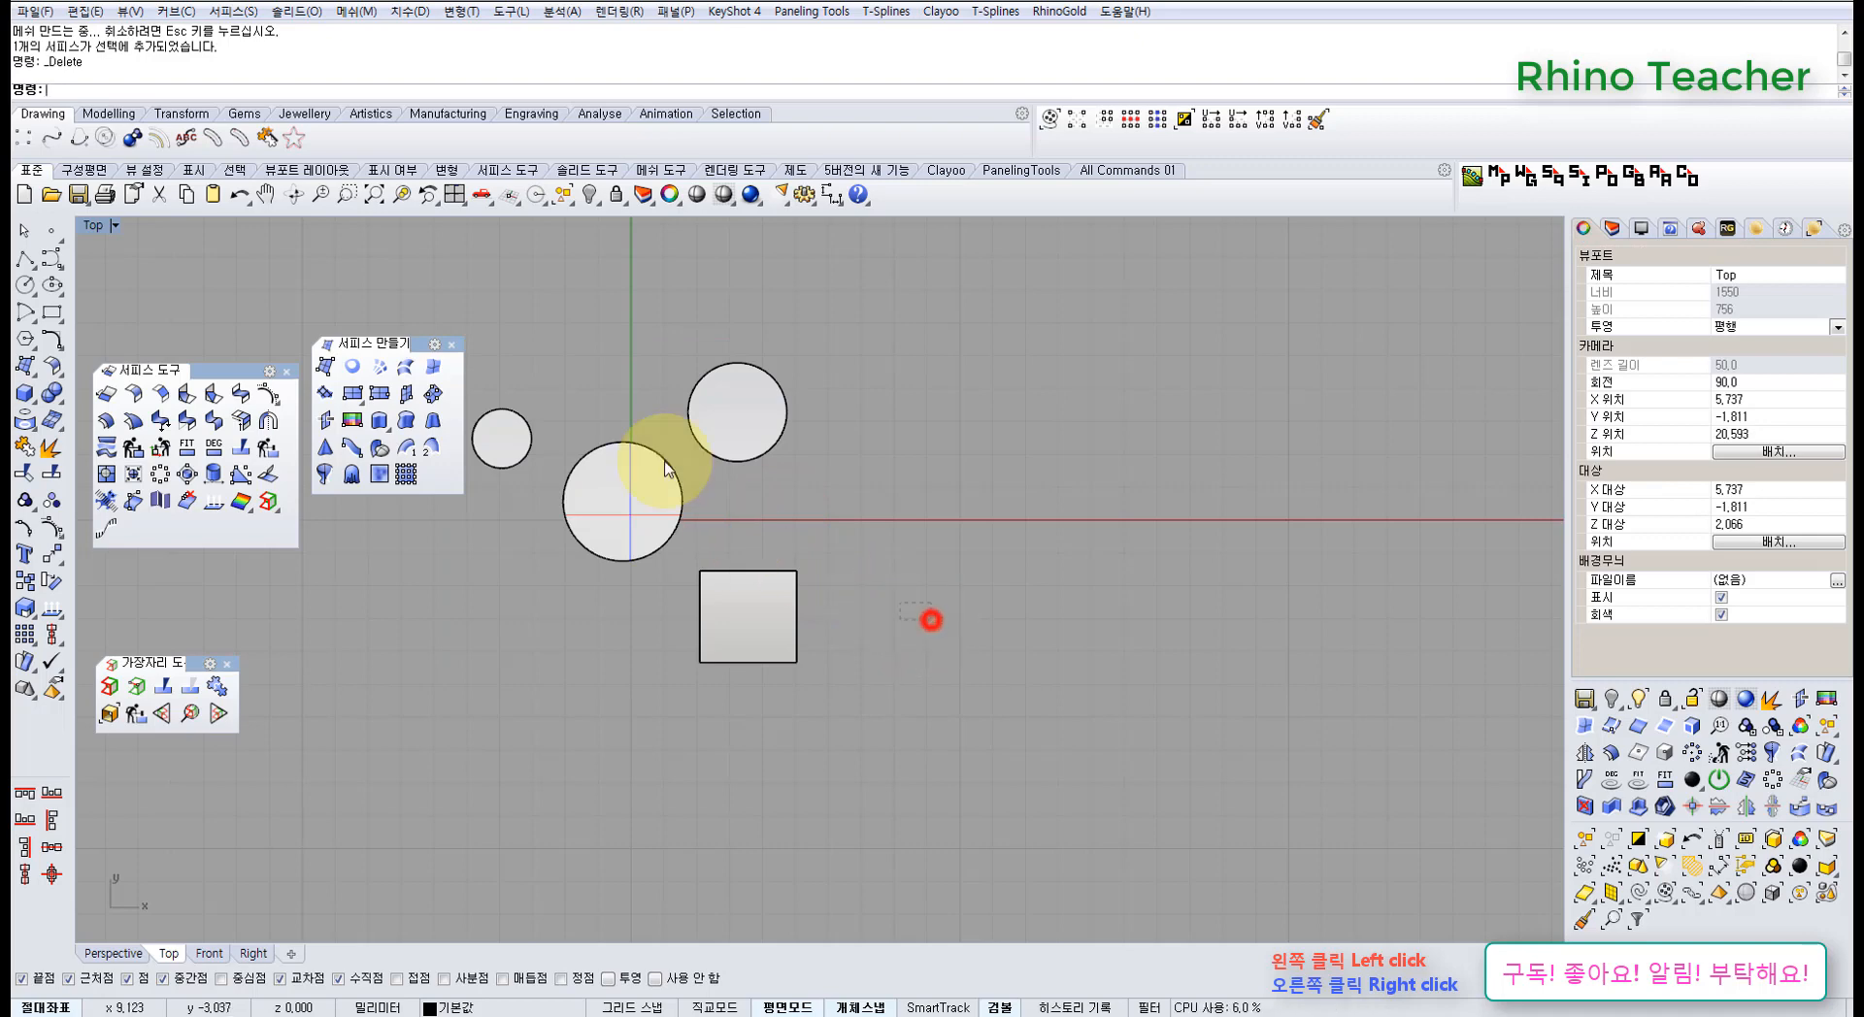
- Clear away the leftover trim curves and move the three circular surfaces and the square surface apart
left_click(561, 197)
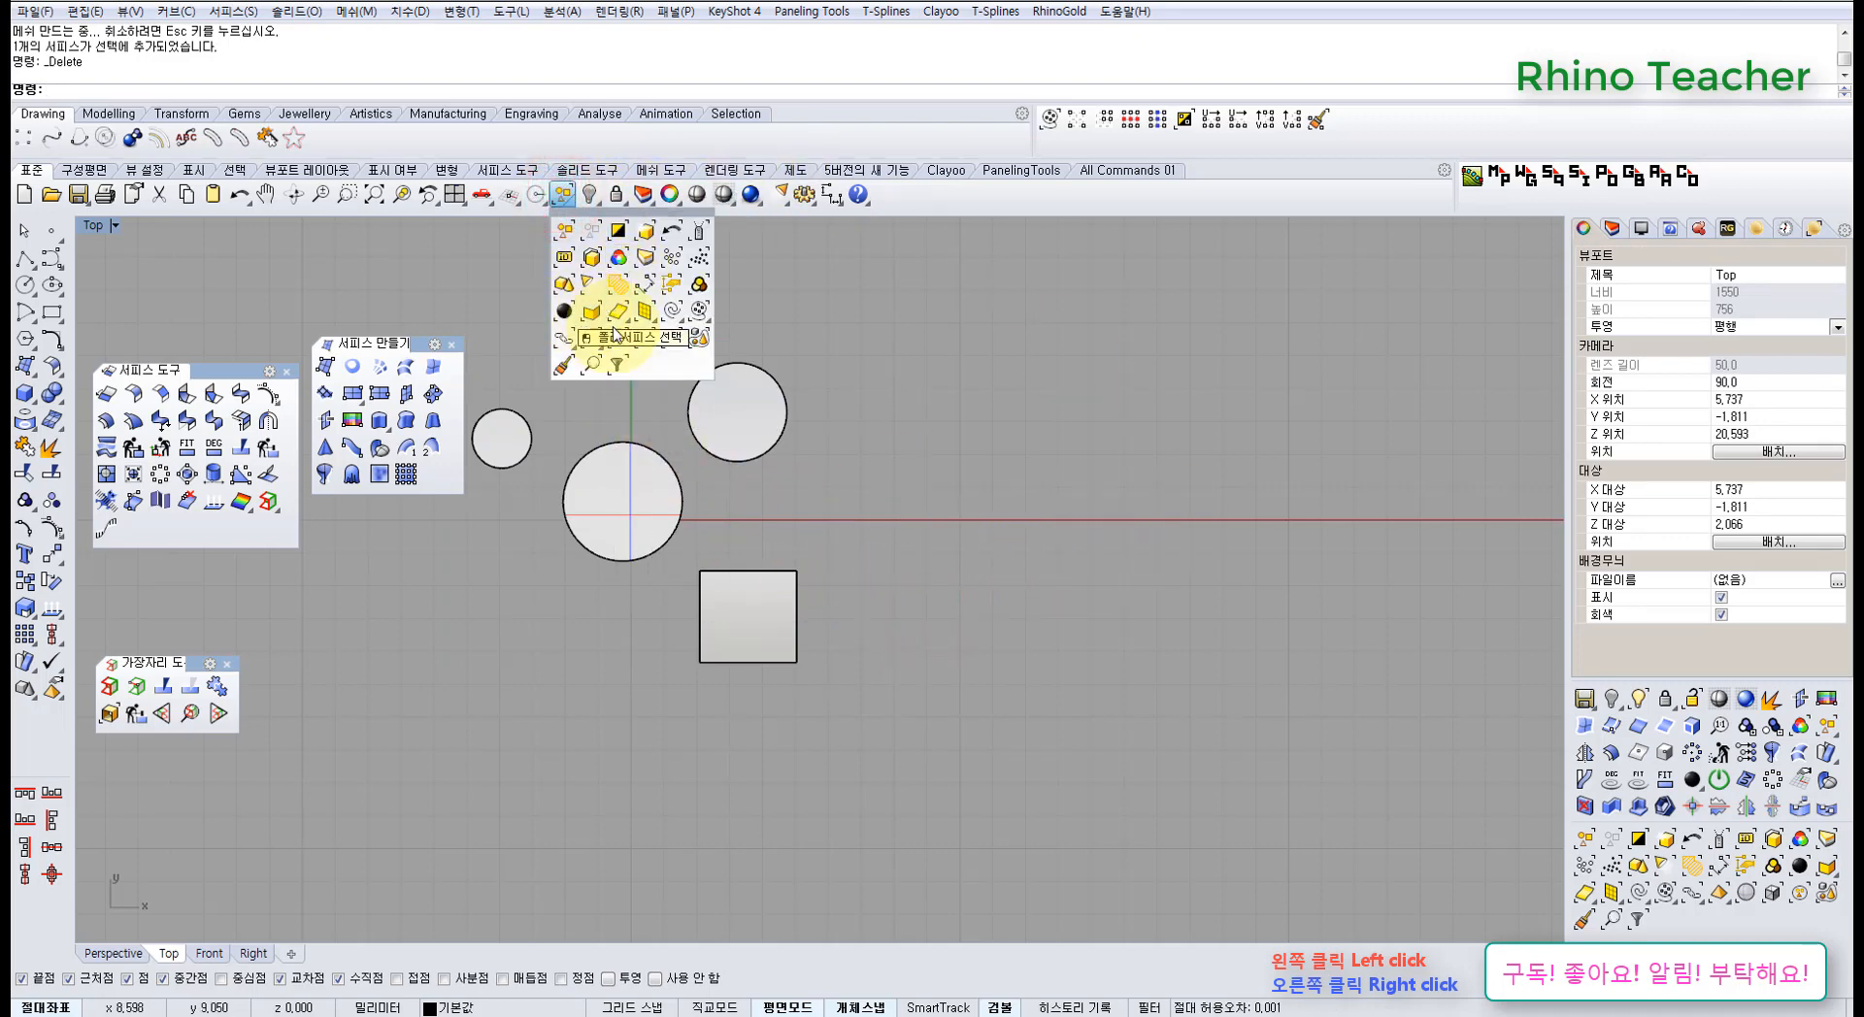
left_click(672, 315)
right_click_drag(733, 513, 836, 550)
left_click_drag(842, 471, 1210, 467)
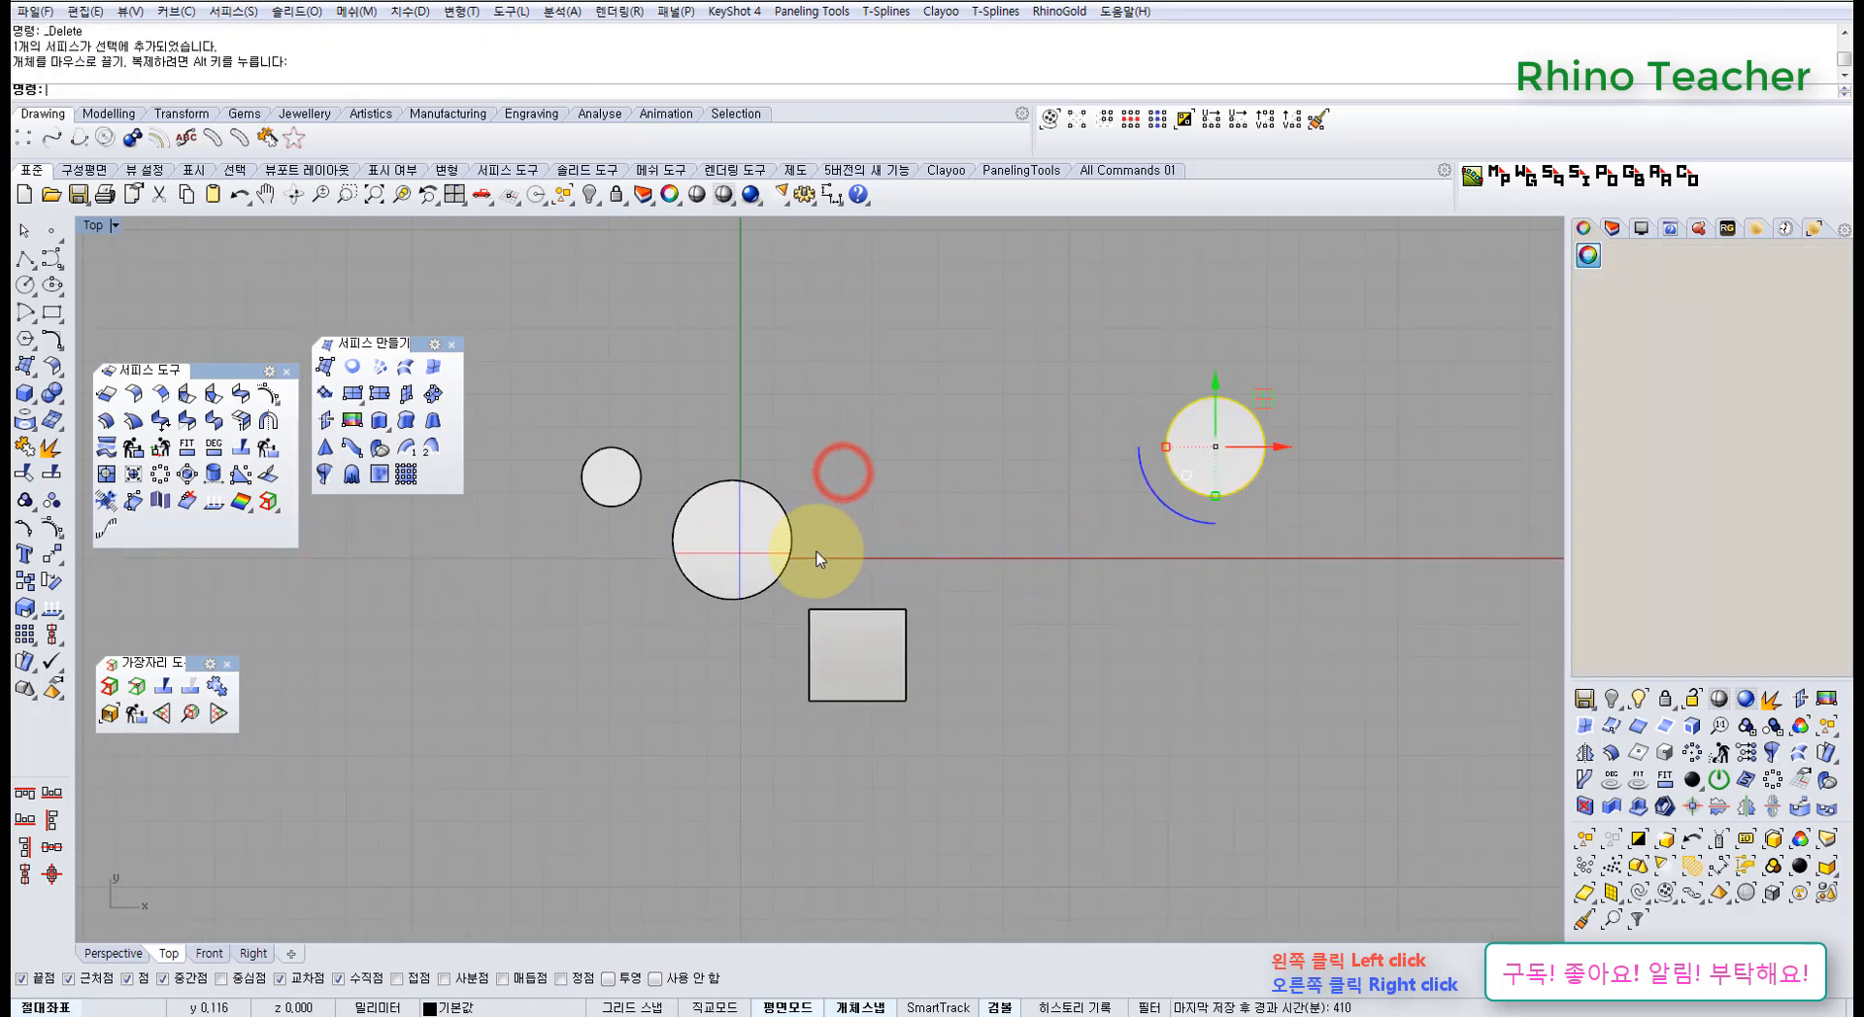
left_click_drag(720, 554, 500, 719)
left_click_drag(853, 666, 894, 401)
left_click(716, 457)
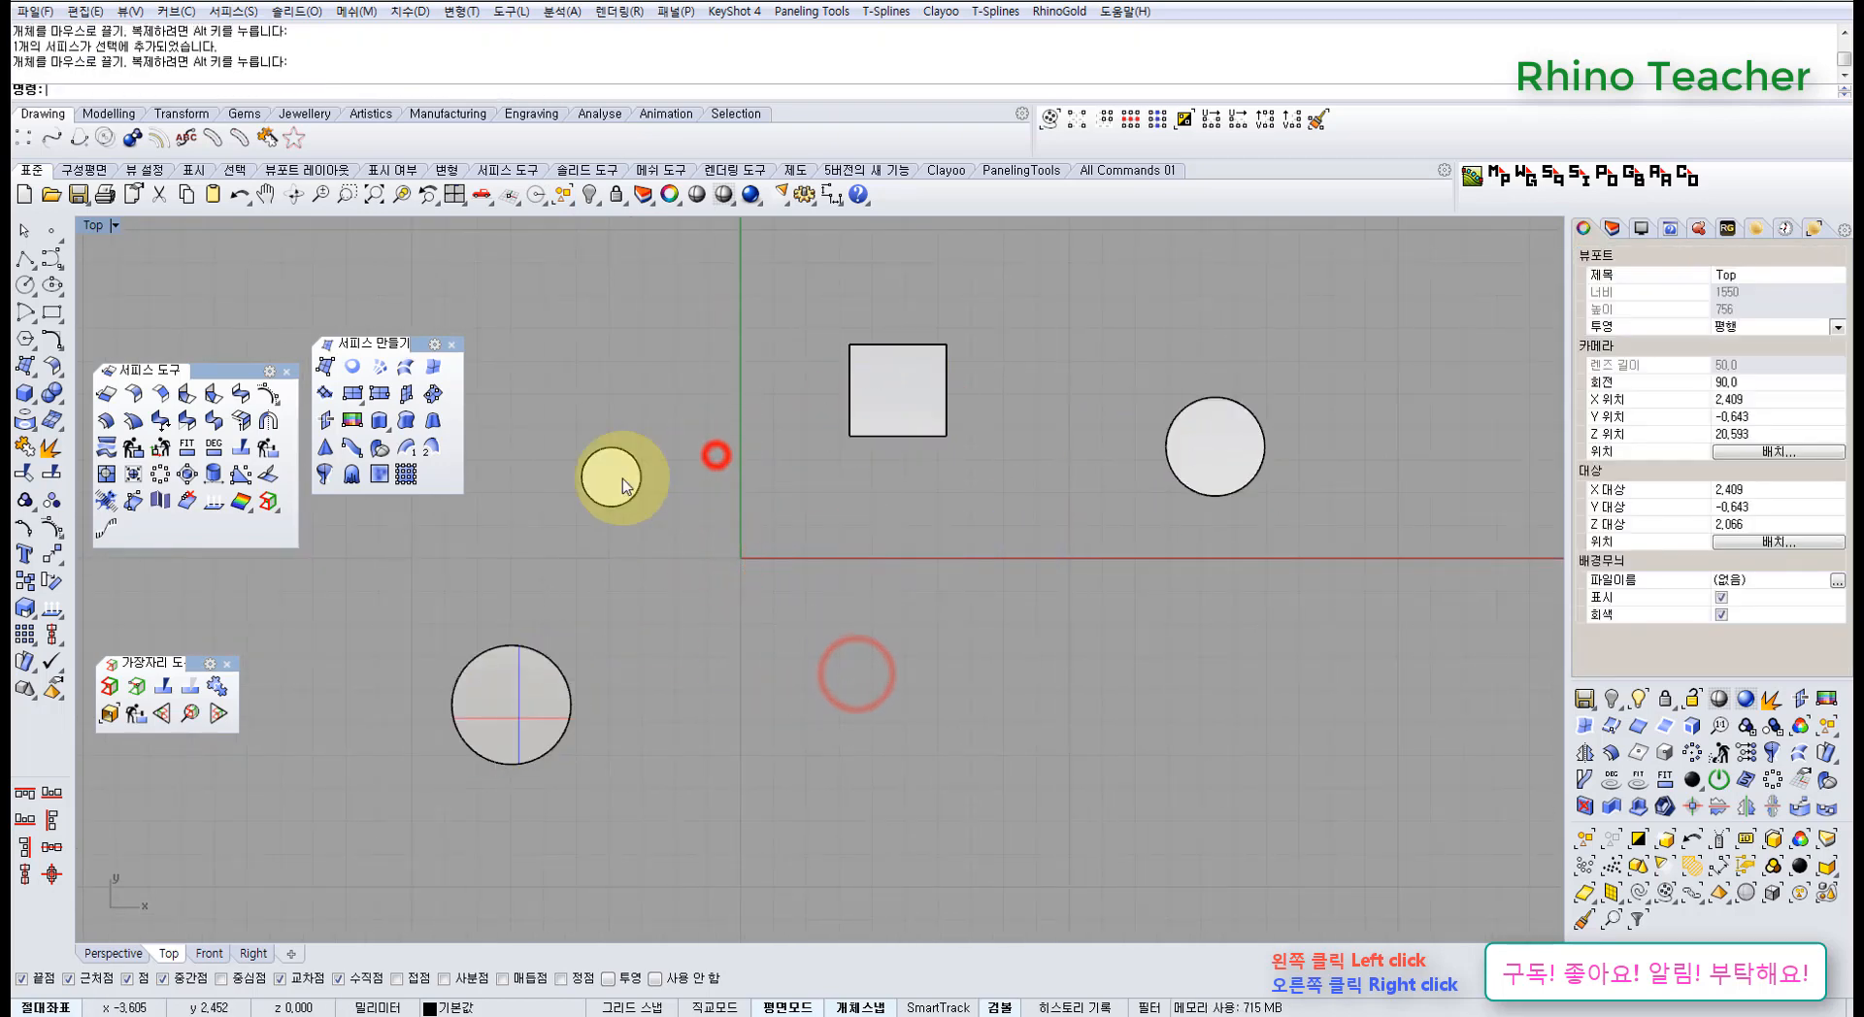
left_click_drag(622, 477, 616, 429)
- Show the small circular surface's control points and move all four together, leaving the square surface out of the selection
right_click_drag(720, 500, 893, 553)
key("F10")
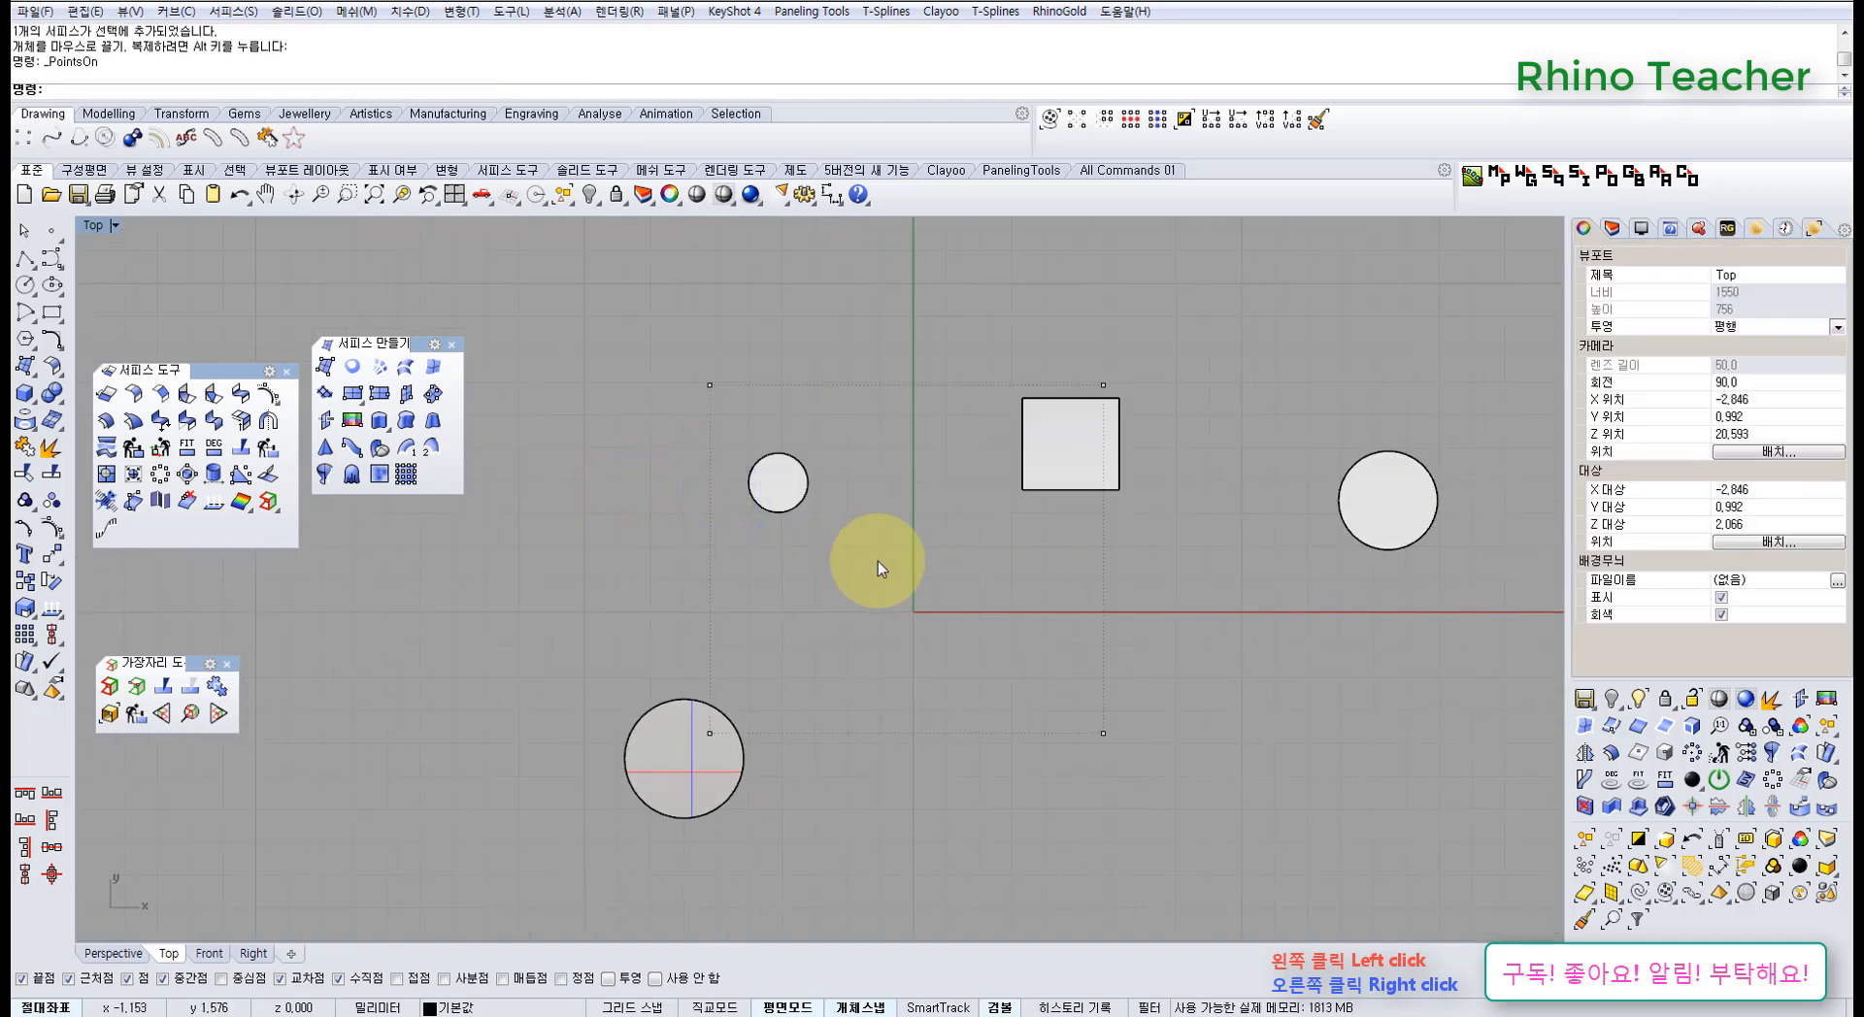
left_click(794, 498)
left_click_drag(602, 309, 1121, 764)
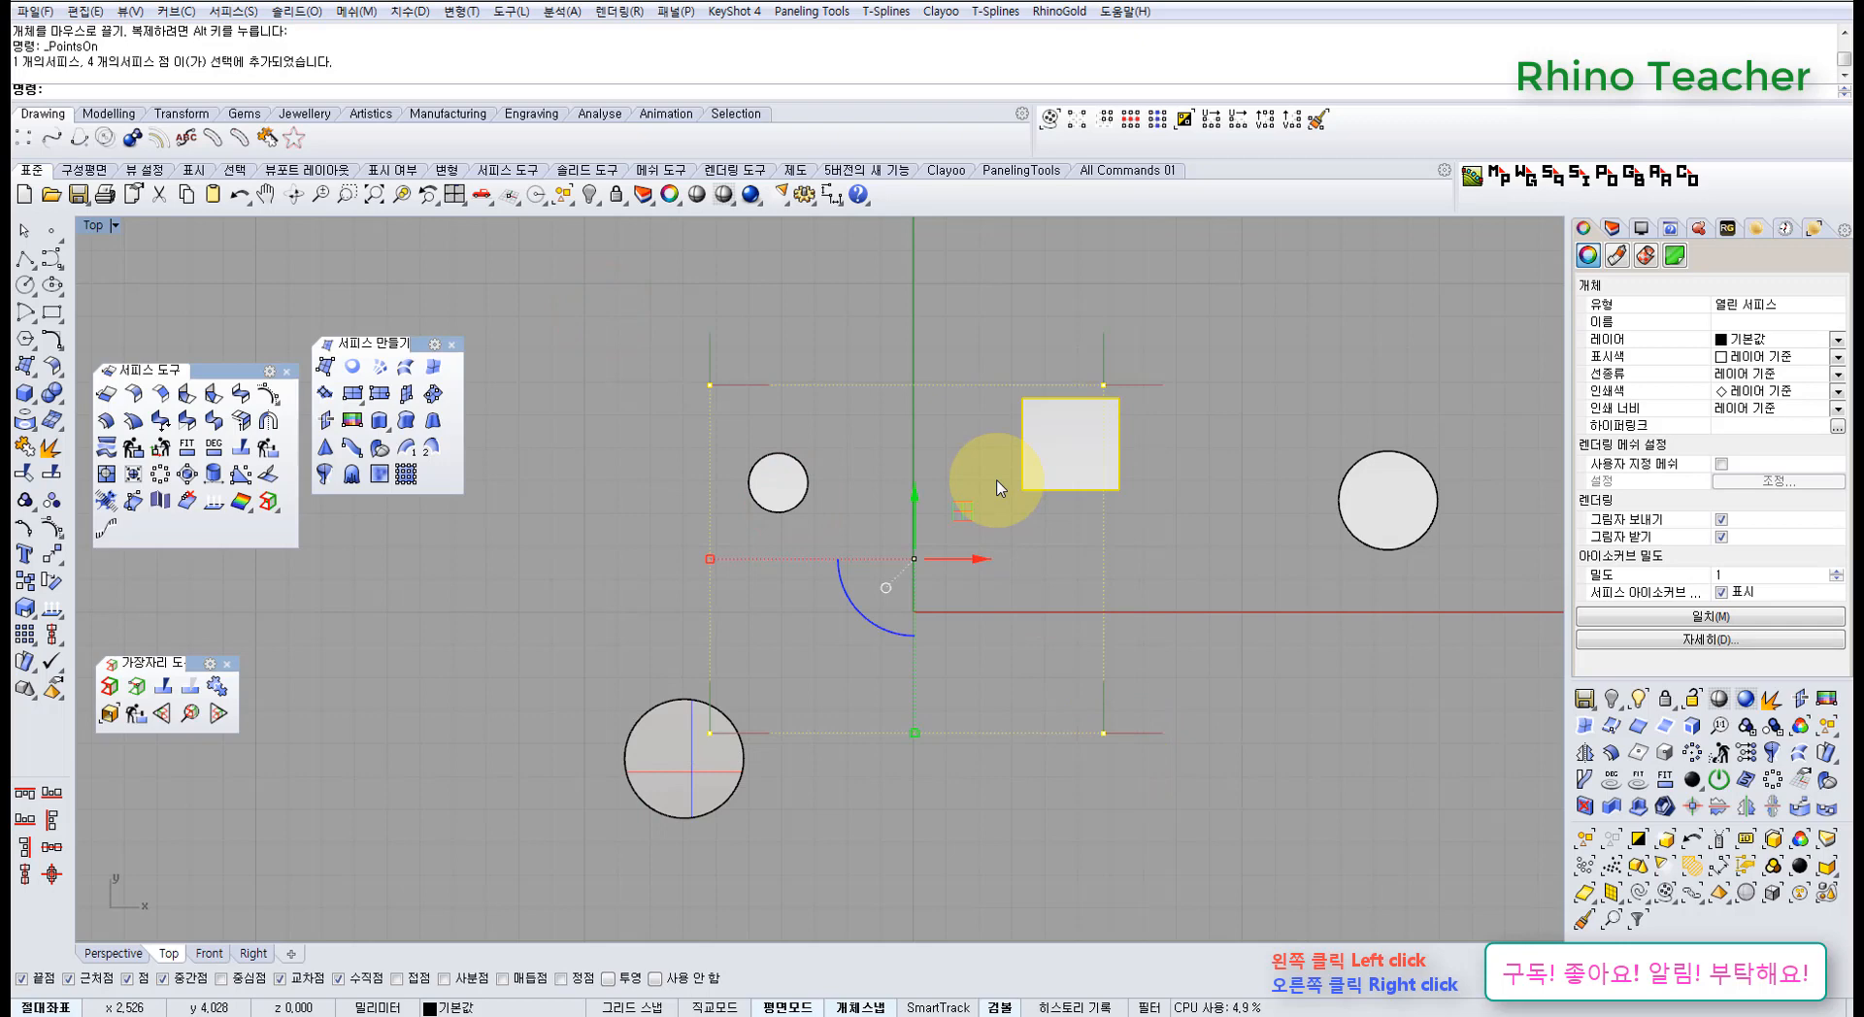
left_click(1080, 469, "ctrl")
left_click_drag(956, 517, 806, 443)
- Turn off the control points, reselect the small circular surface and show its control points again
right_click_drag(839, 556, 819, 610)
key("Escape")
key("Escape")
left_click_drag(730, 480, 806, 525)
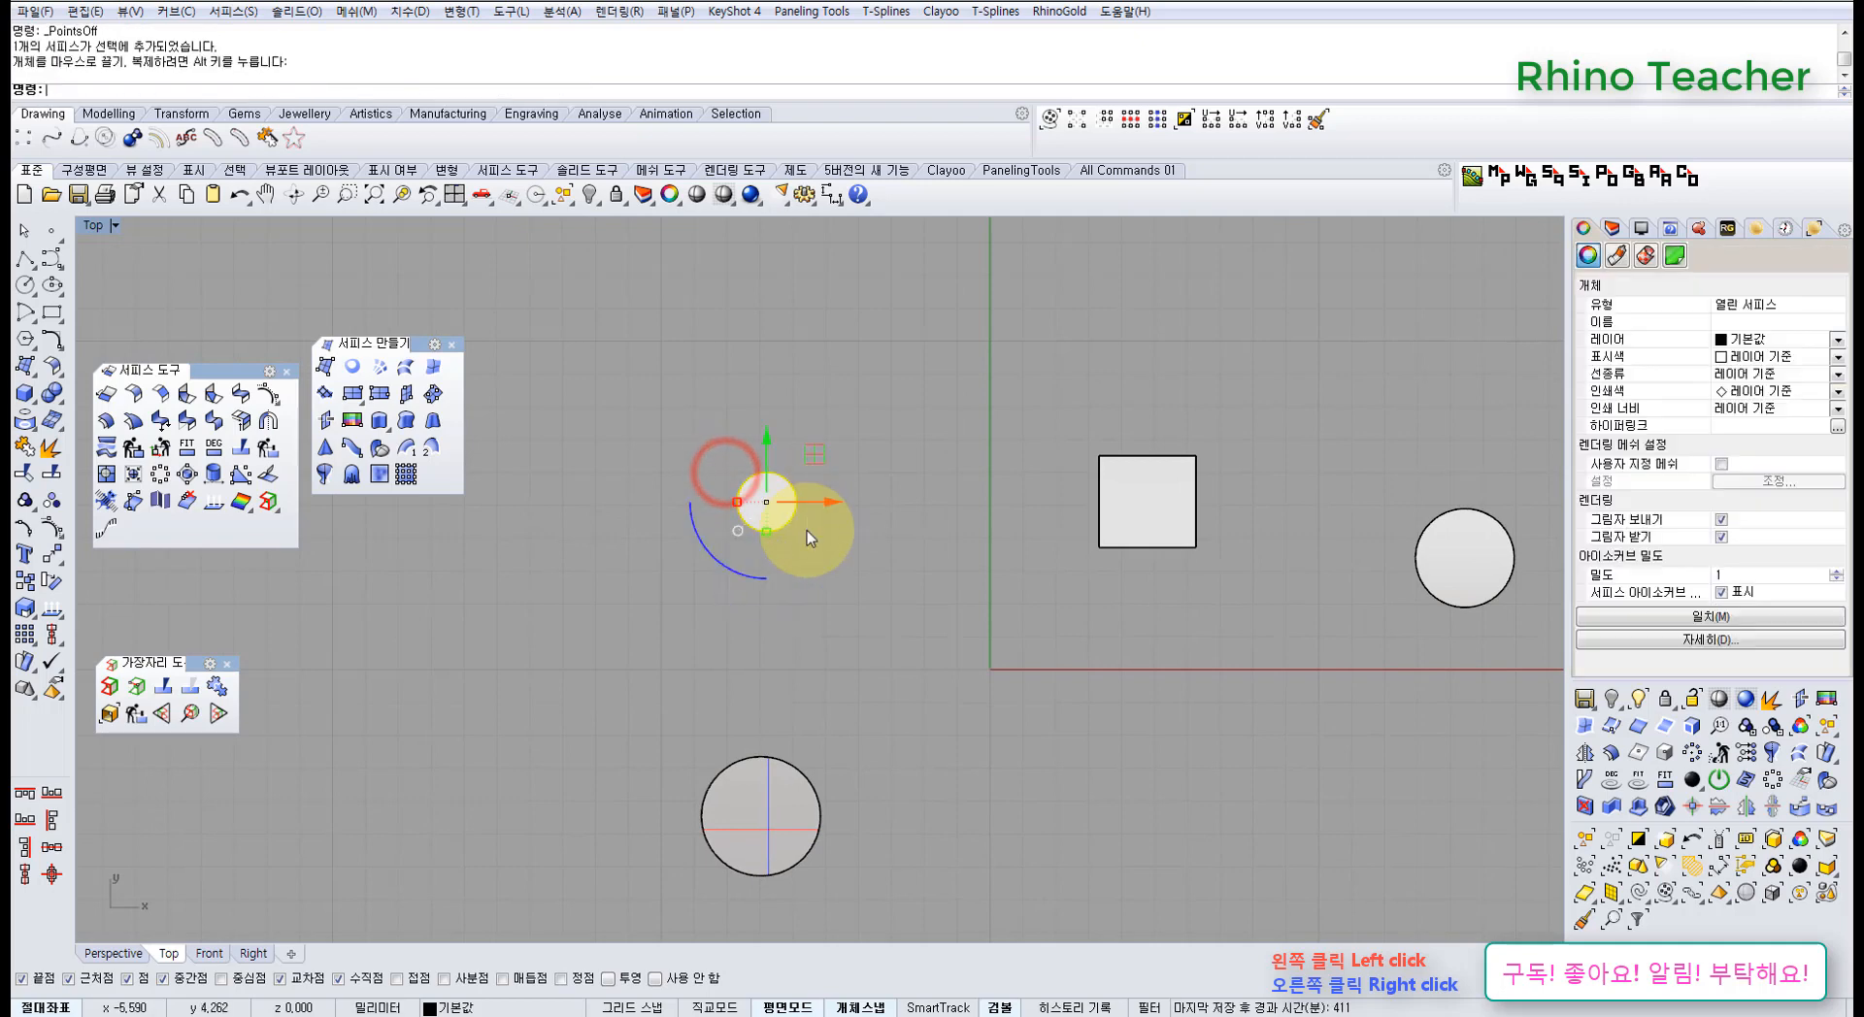
key("F10")
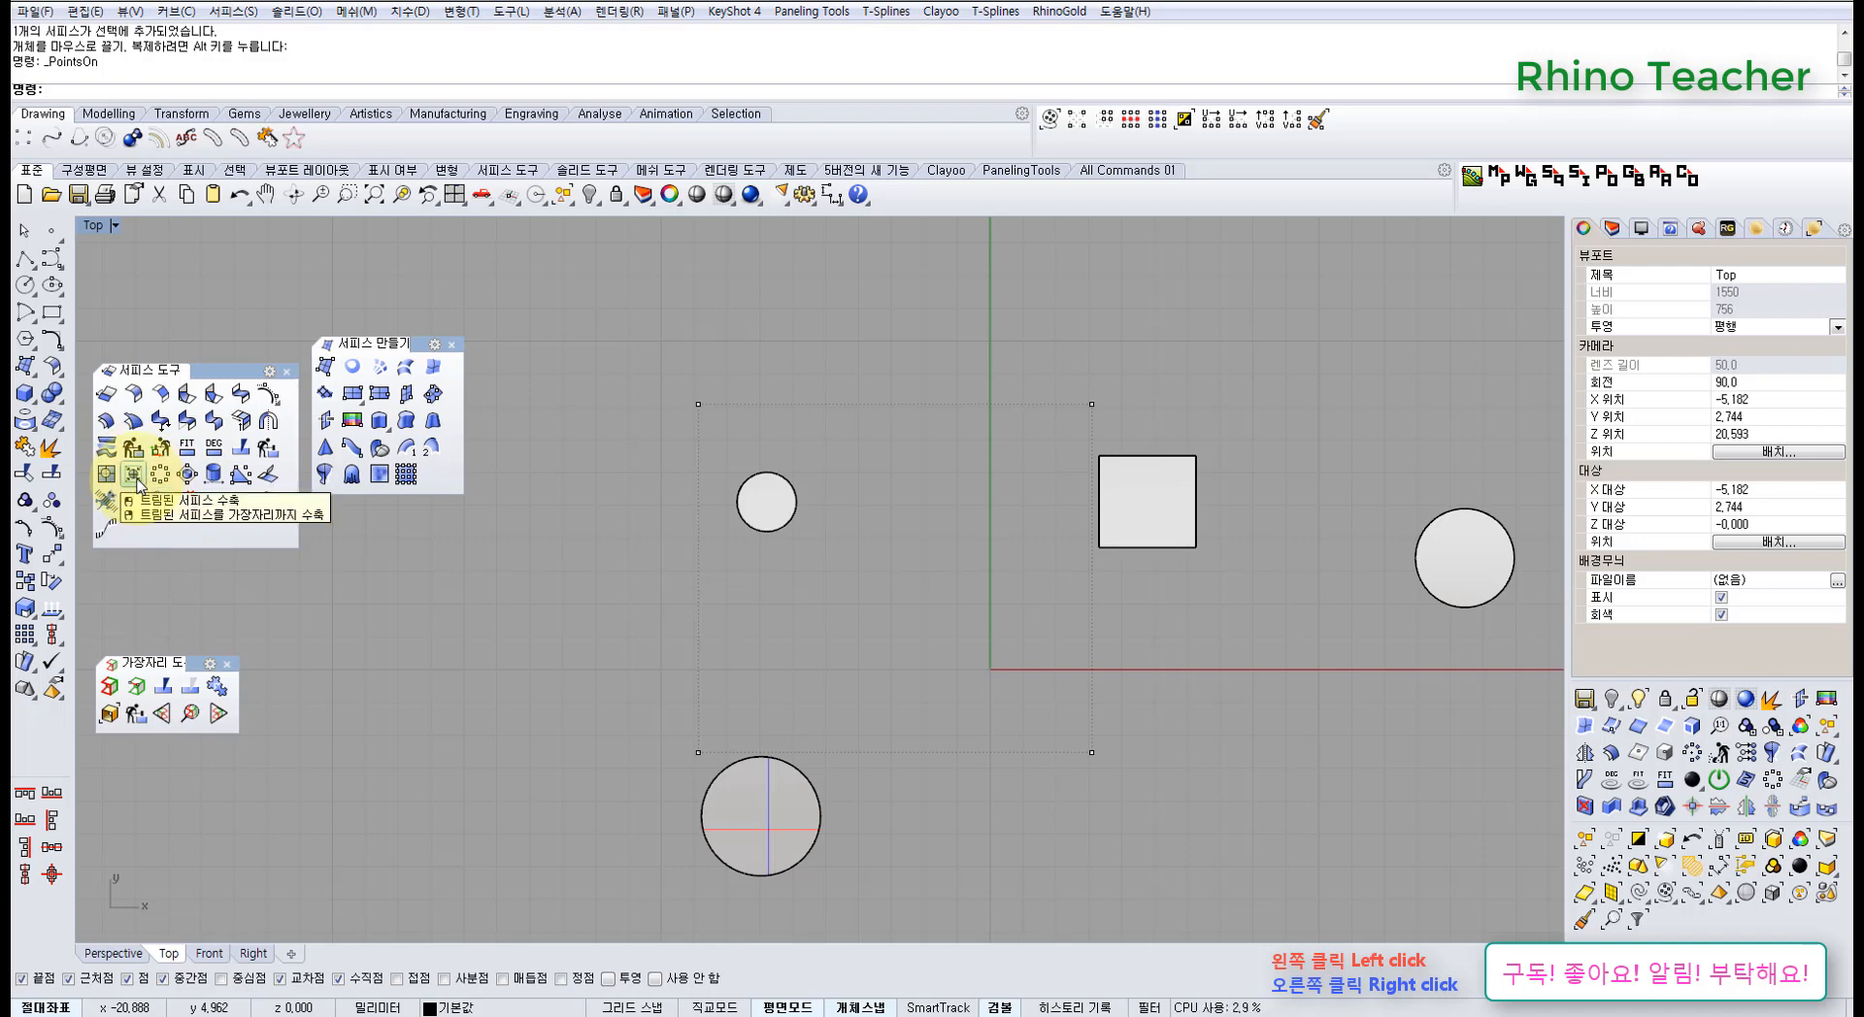
- Shrink the small circular surface's underlying surface with ShrinkTrimmedSrf and examine the gap at its edge
left_click(134, 475)
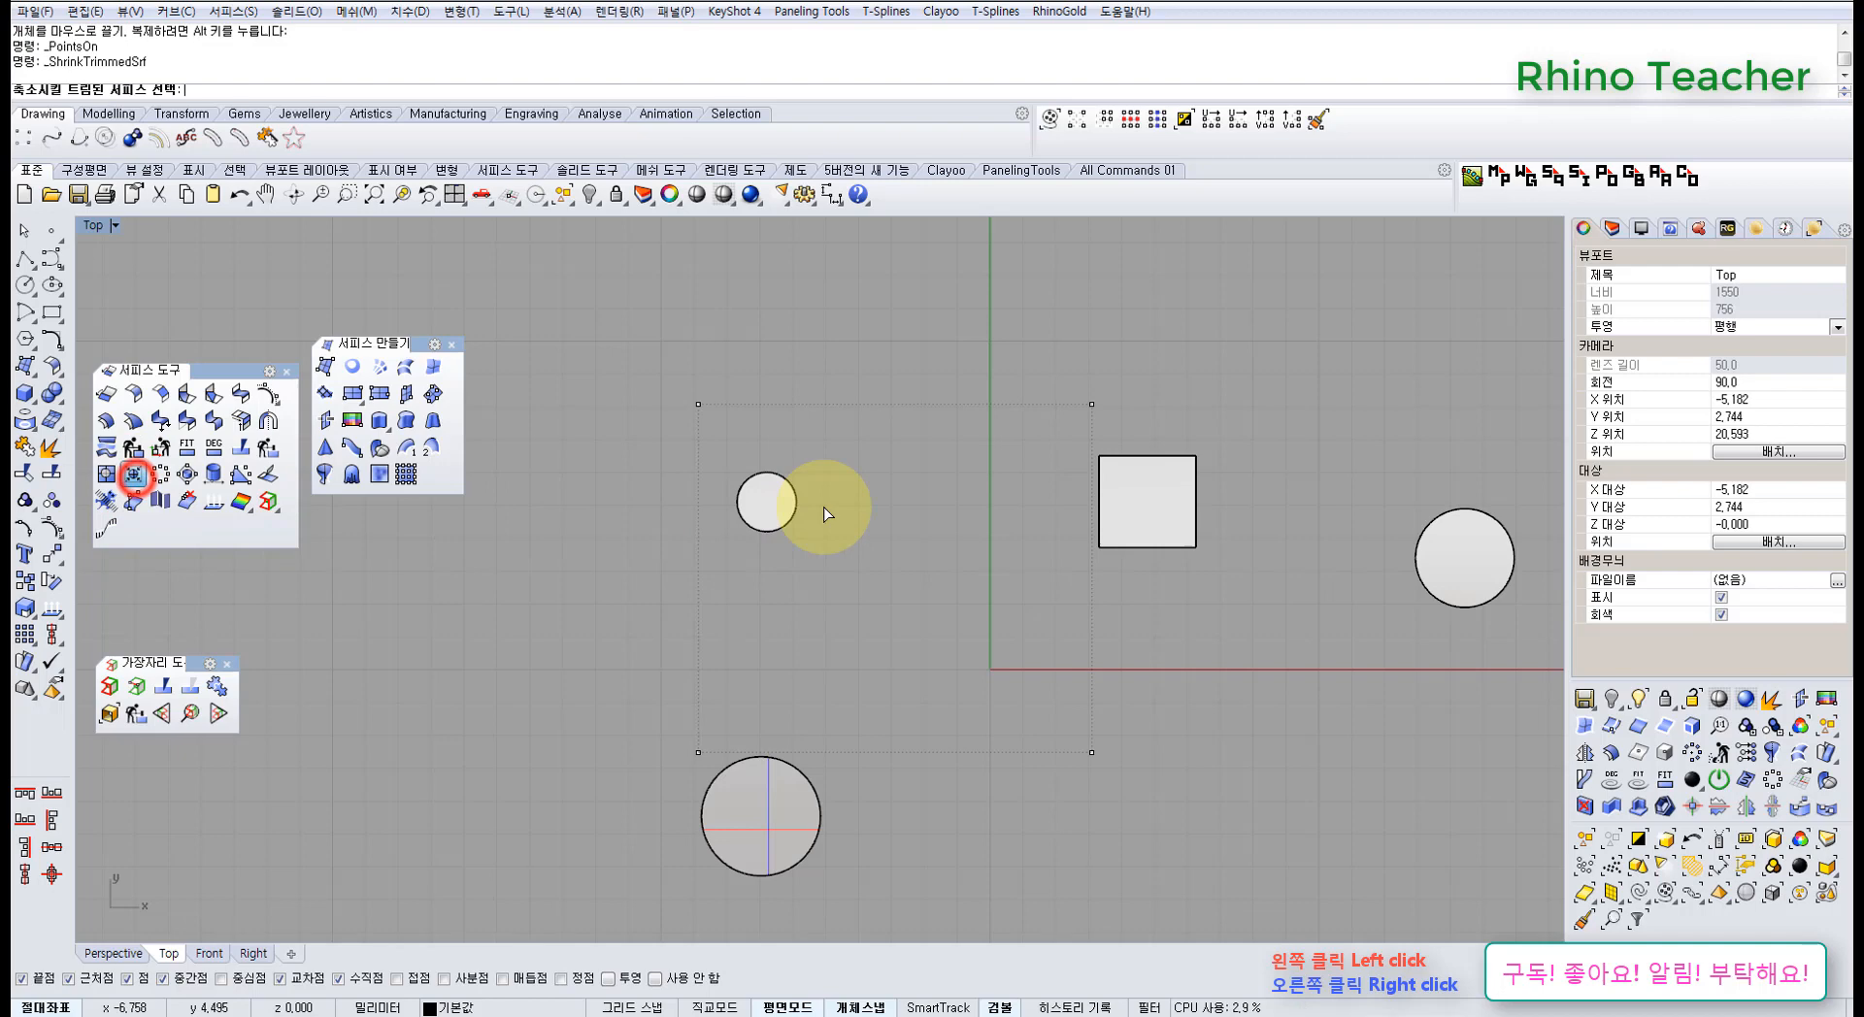
left_click(768, 513)
right_click(771, 518)
scroll(769, 509, "up", 15)
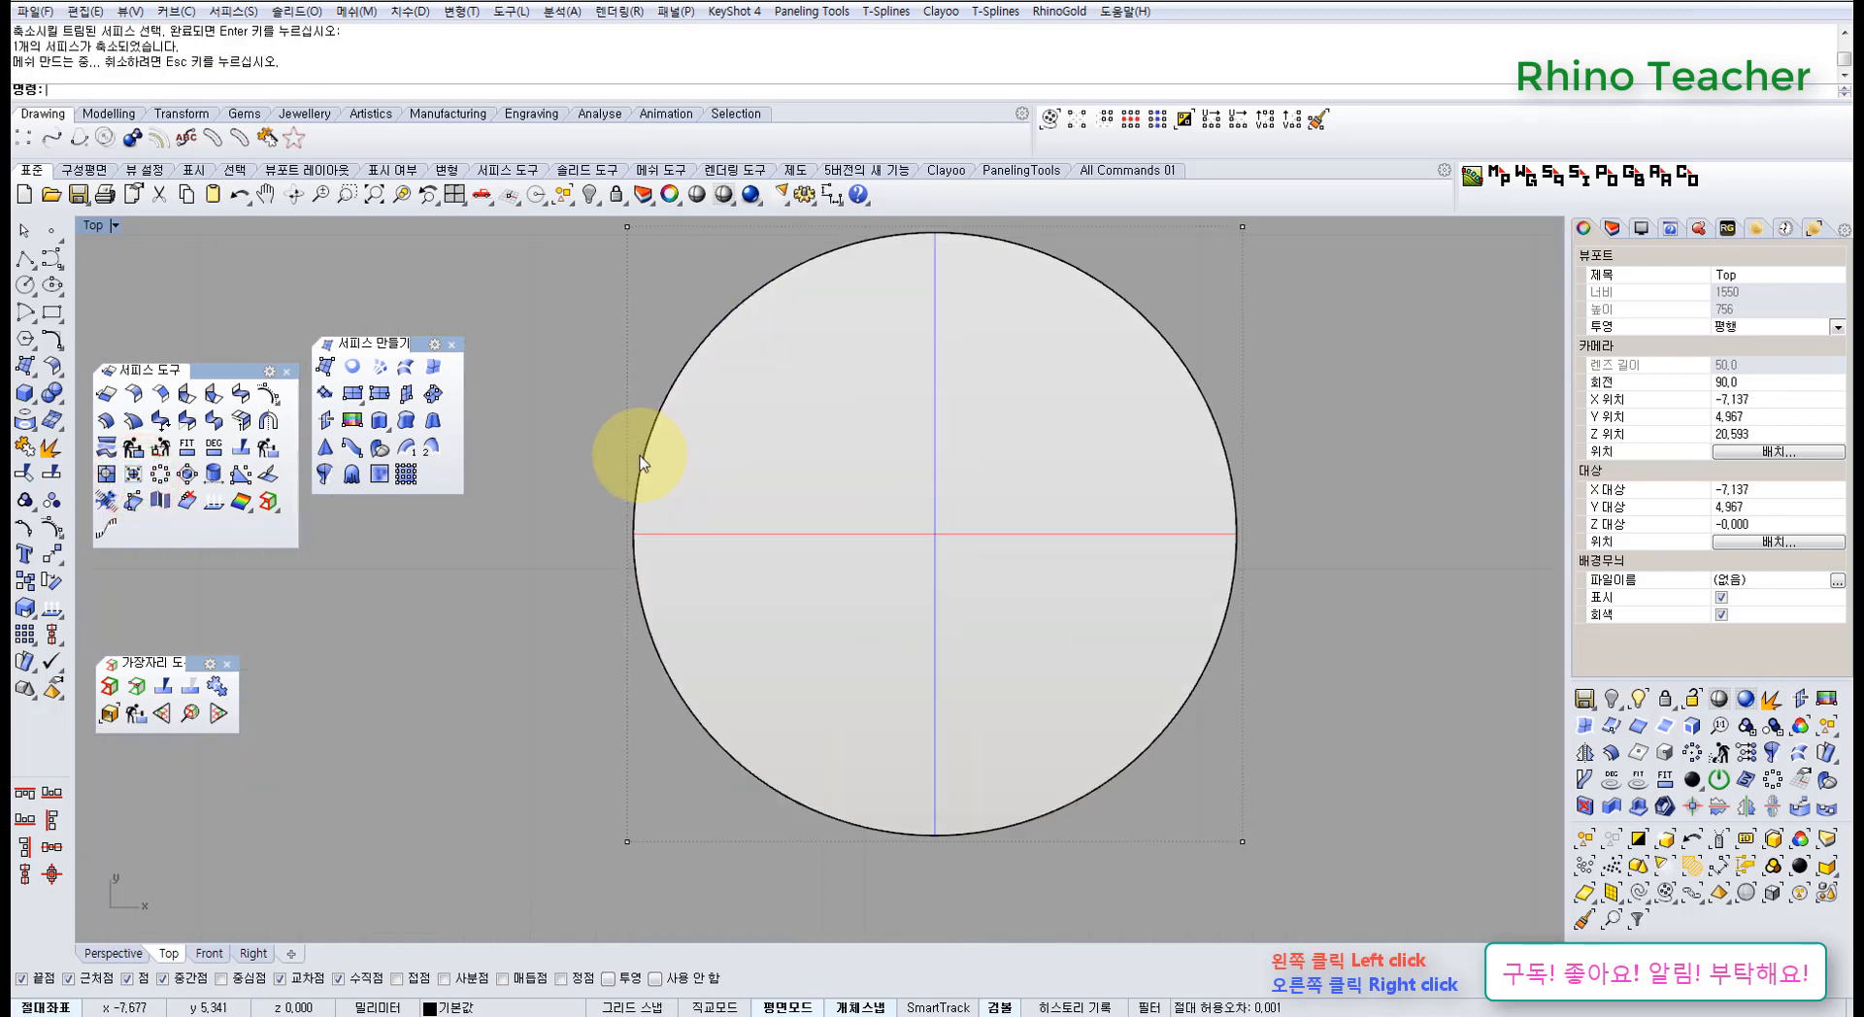
right_click_drag(793, 497, 755, 607)
scroll(597, 687, "up", 8)
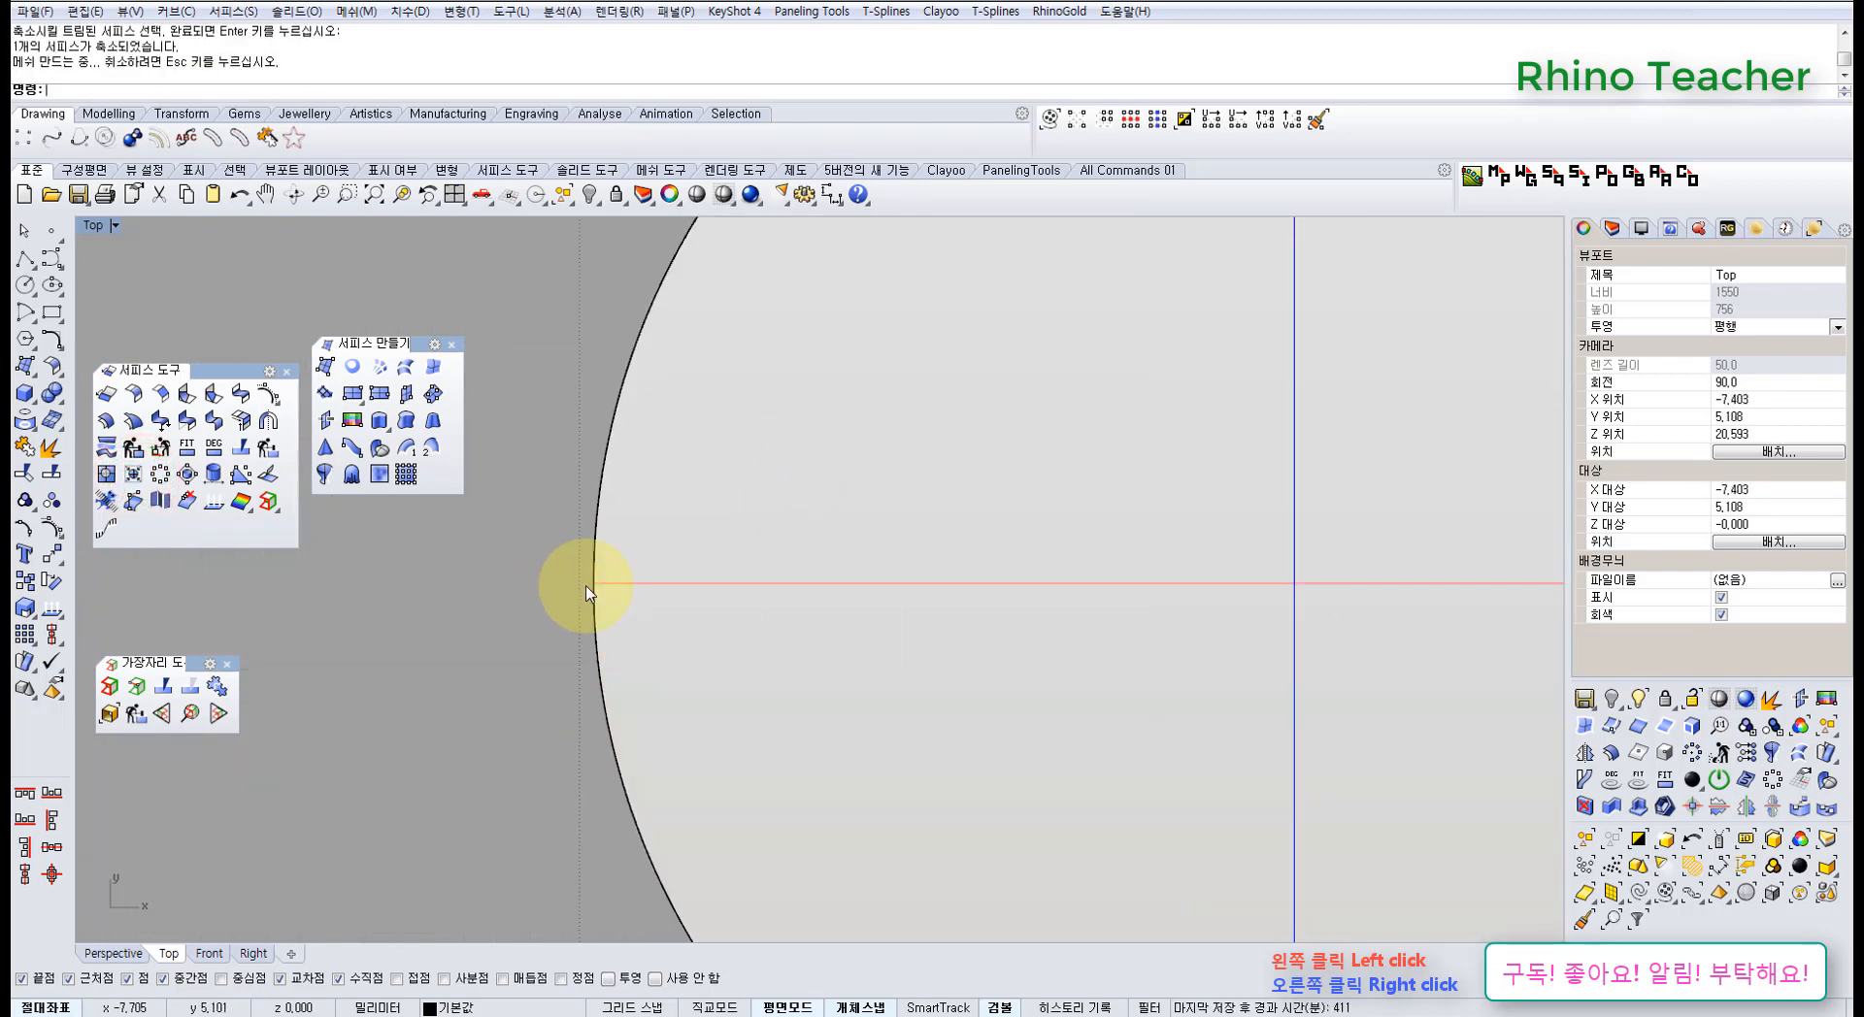
scroll(588, 593, "down", 4)
- Try ShrinkTrimmedSrfToEdge on the small circular surface and undo it
left_click(132, 475)
left_click(678, 581)
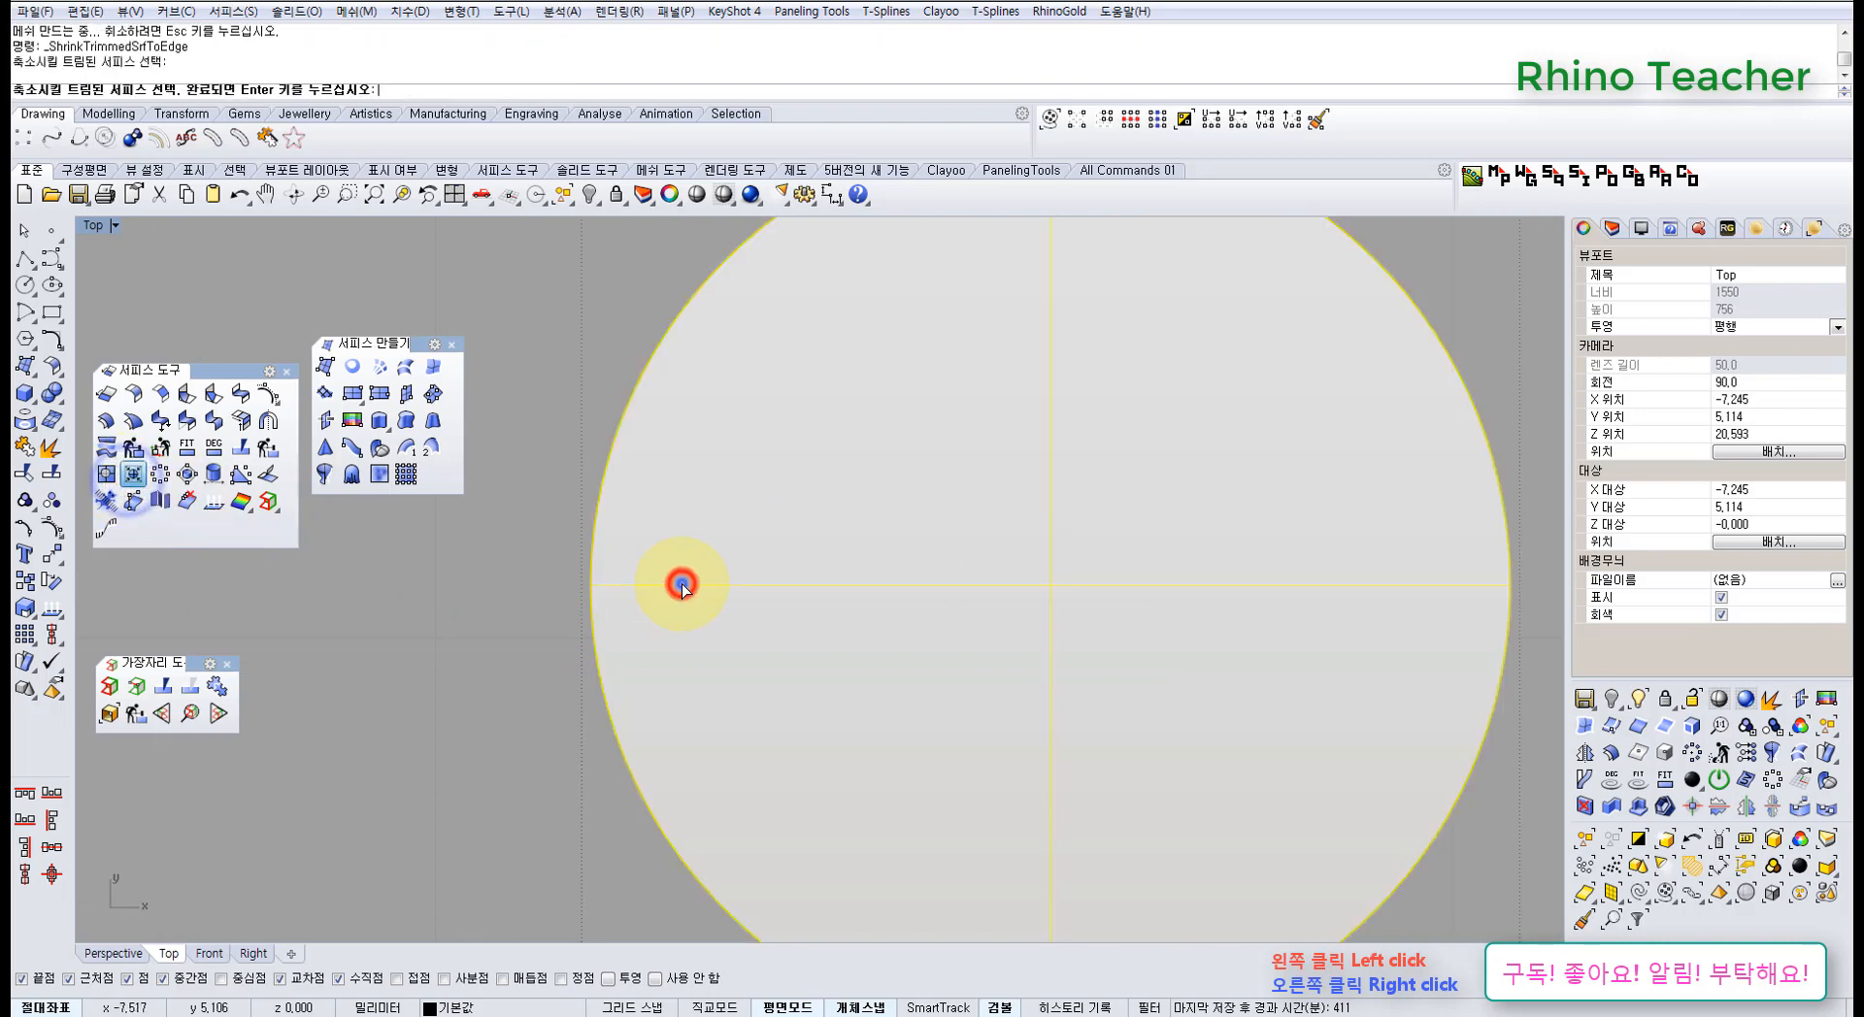
right_click(680, 582)
scroll(581, 584, "down", 8)
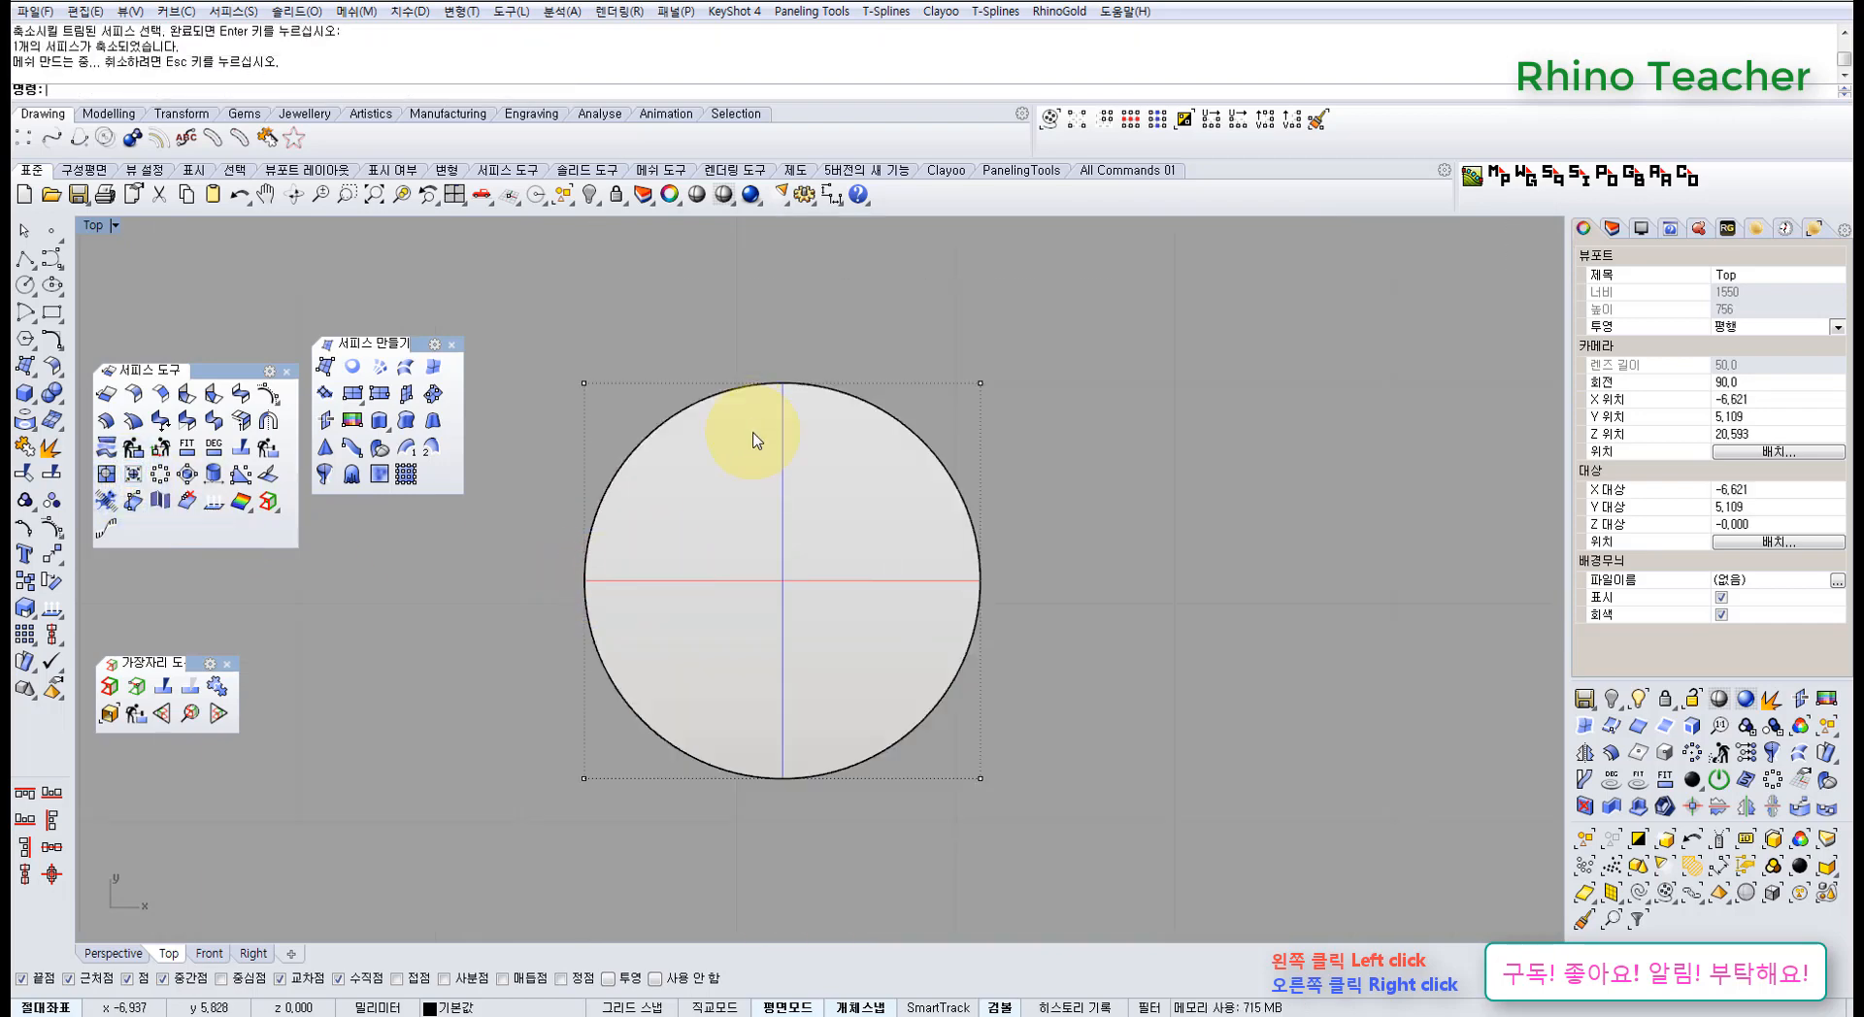
key("ctrl+z")
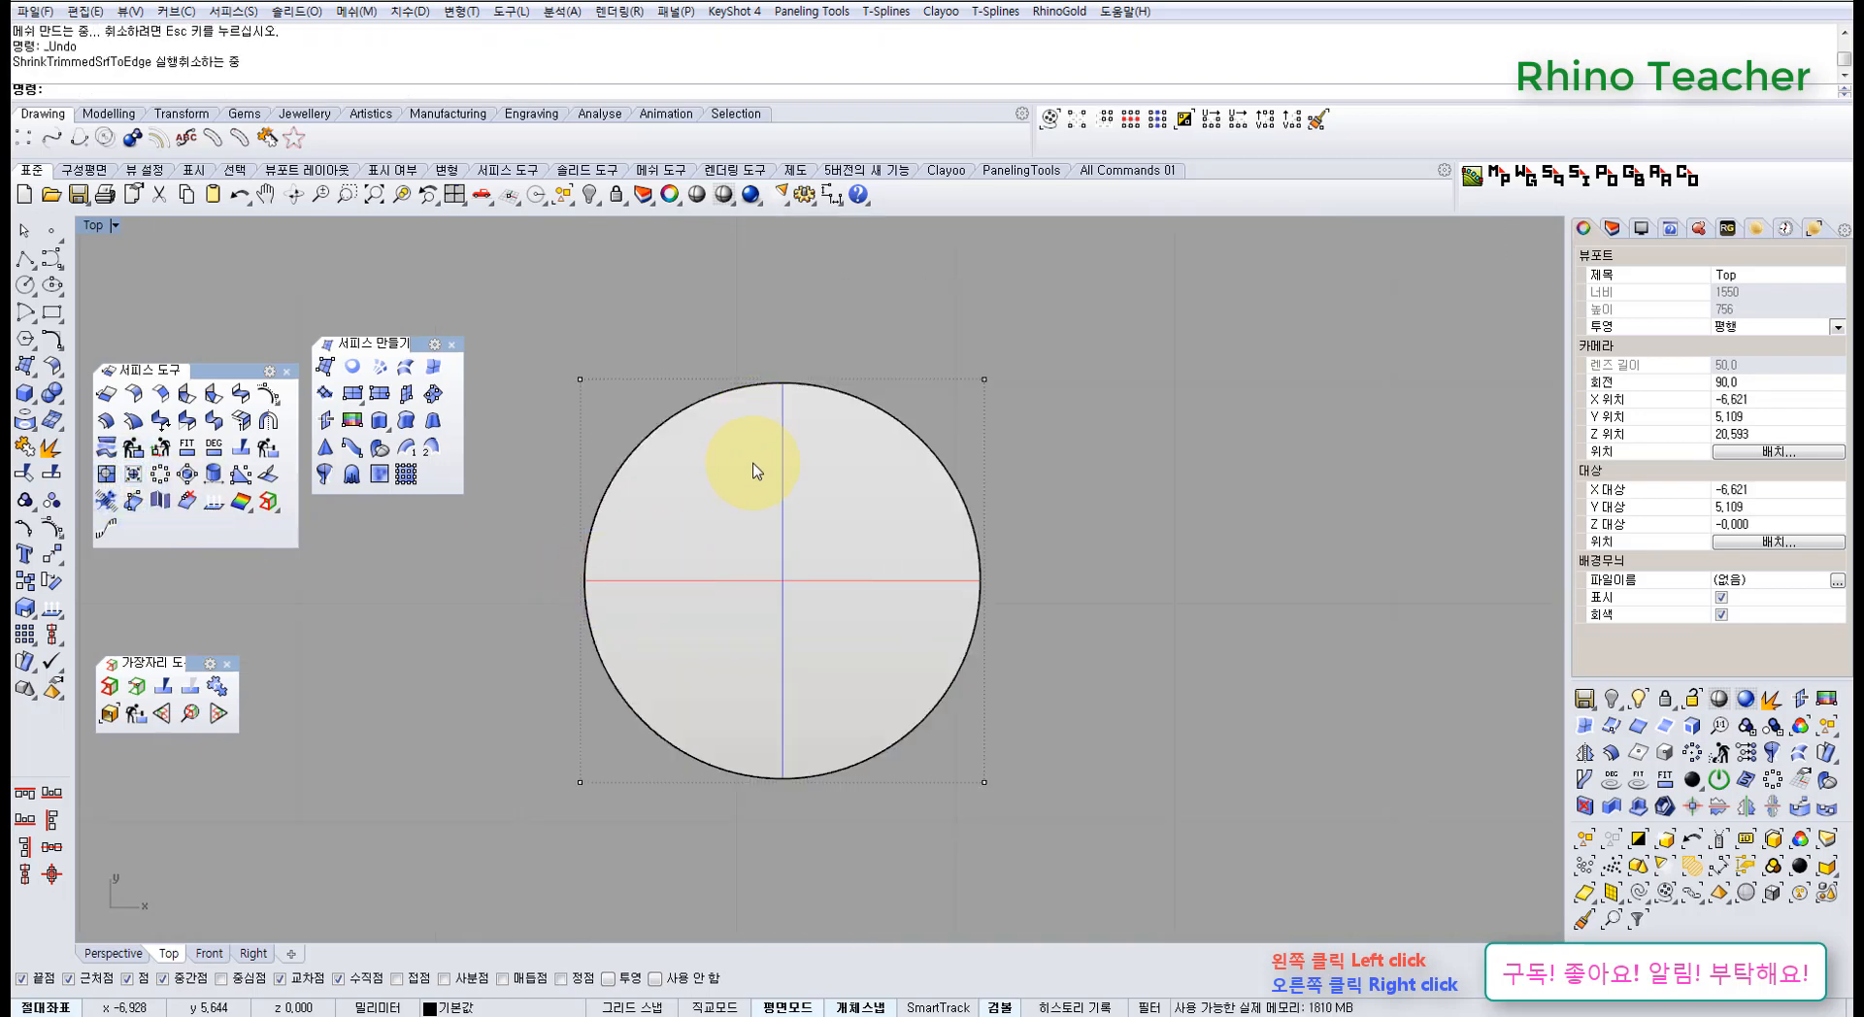
- Look up the command help for ShrinkTrimmedSrf and return to the viewport properties
left_click(1668, 231)
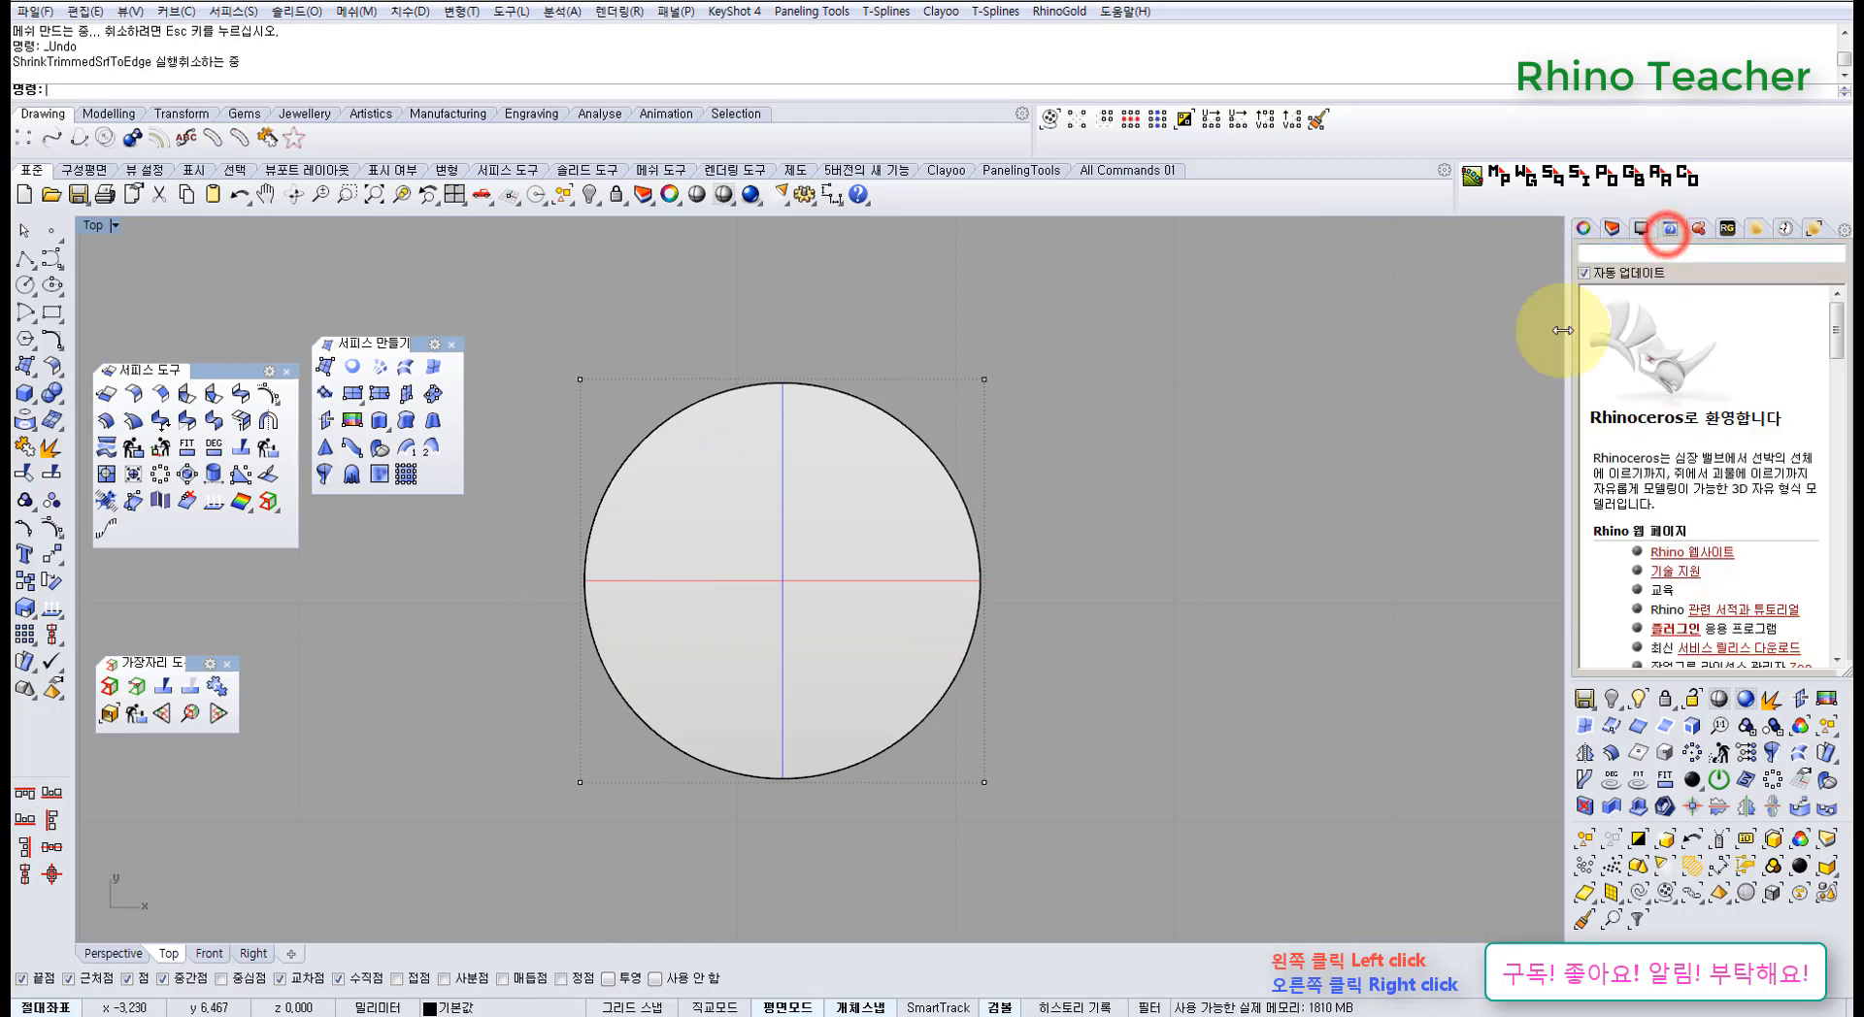
left_click(134, 475)
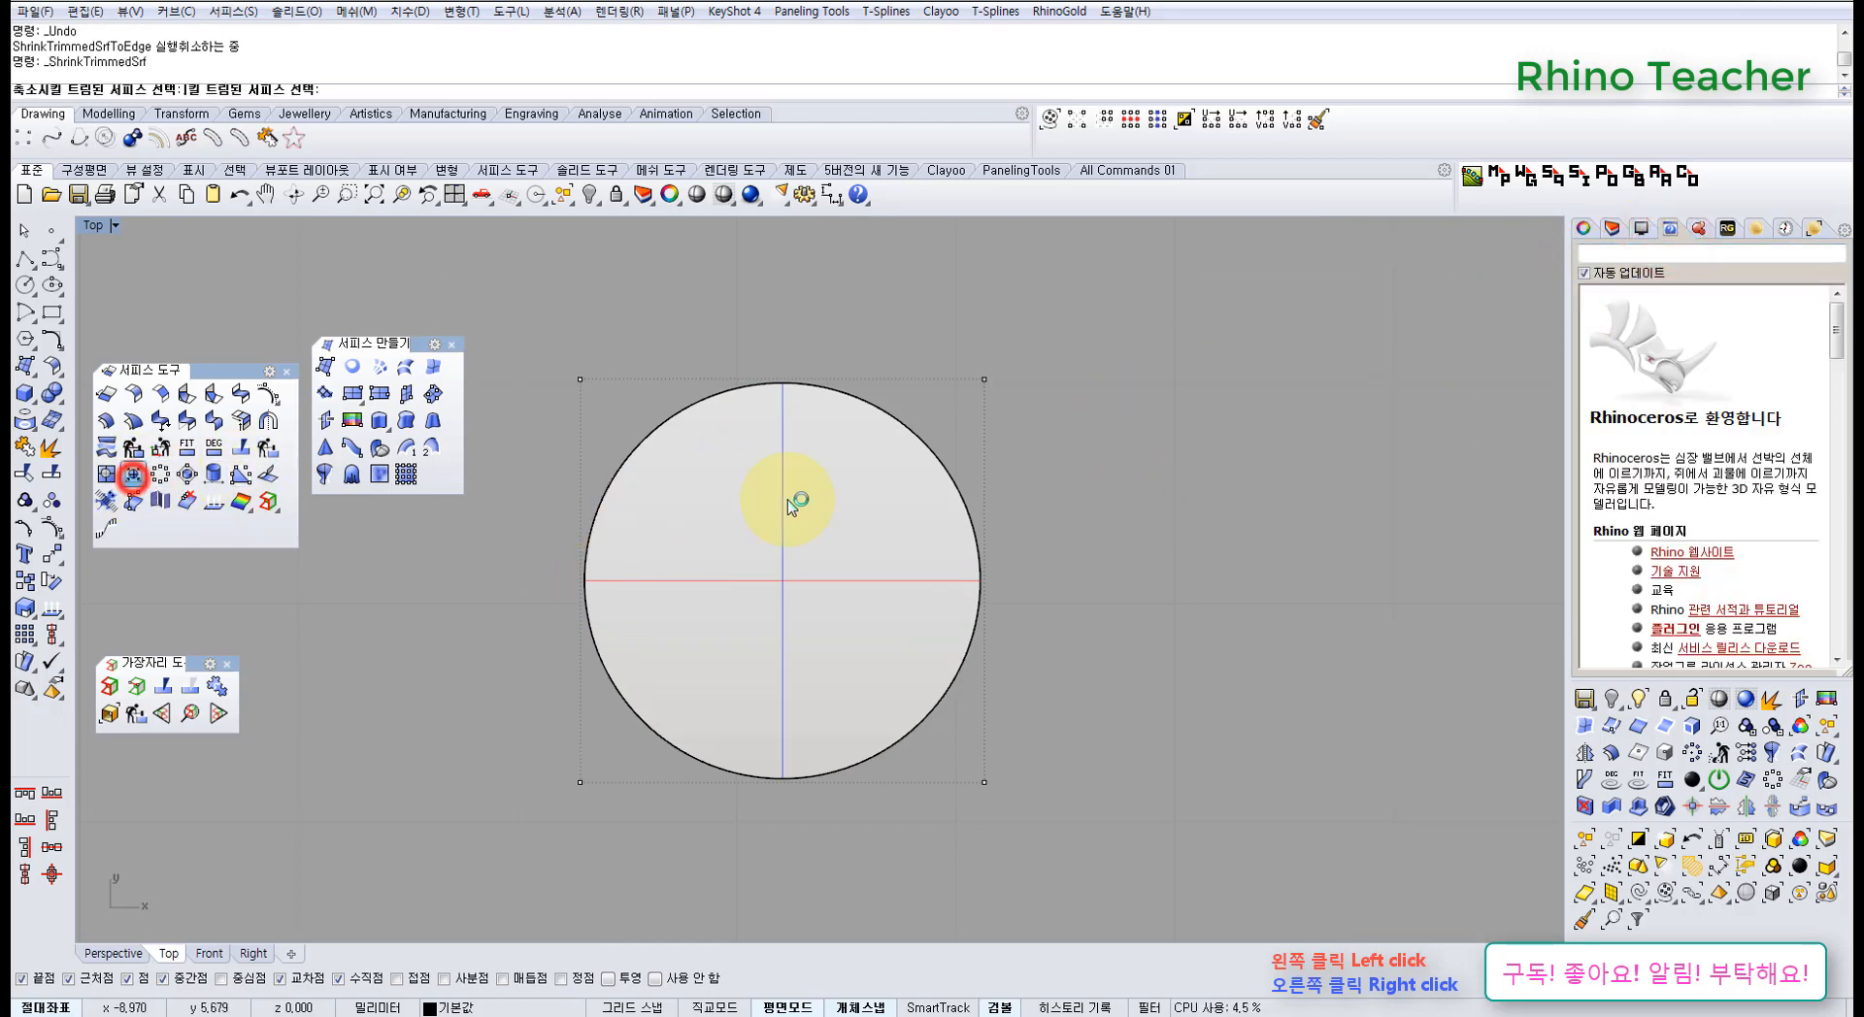
left_click_drag(1829, 357, 1686, 211)
left_click(1582, 229)
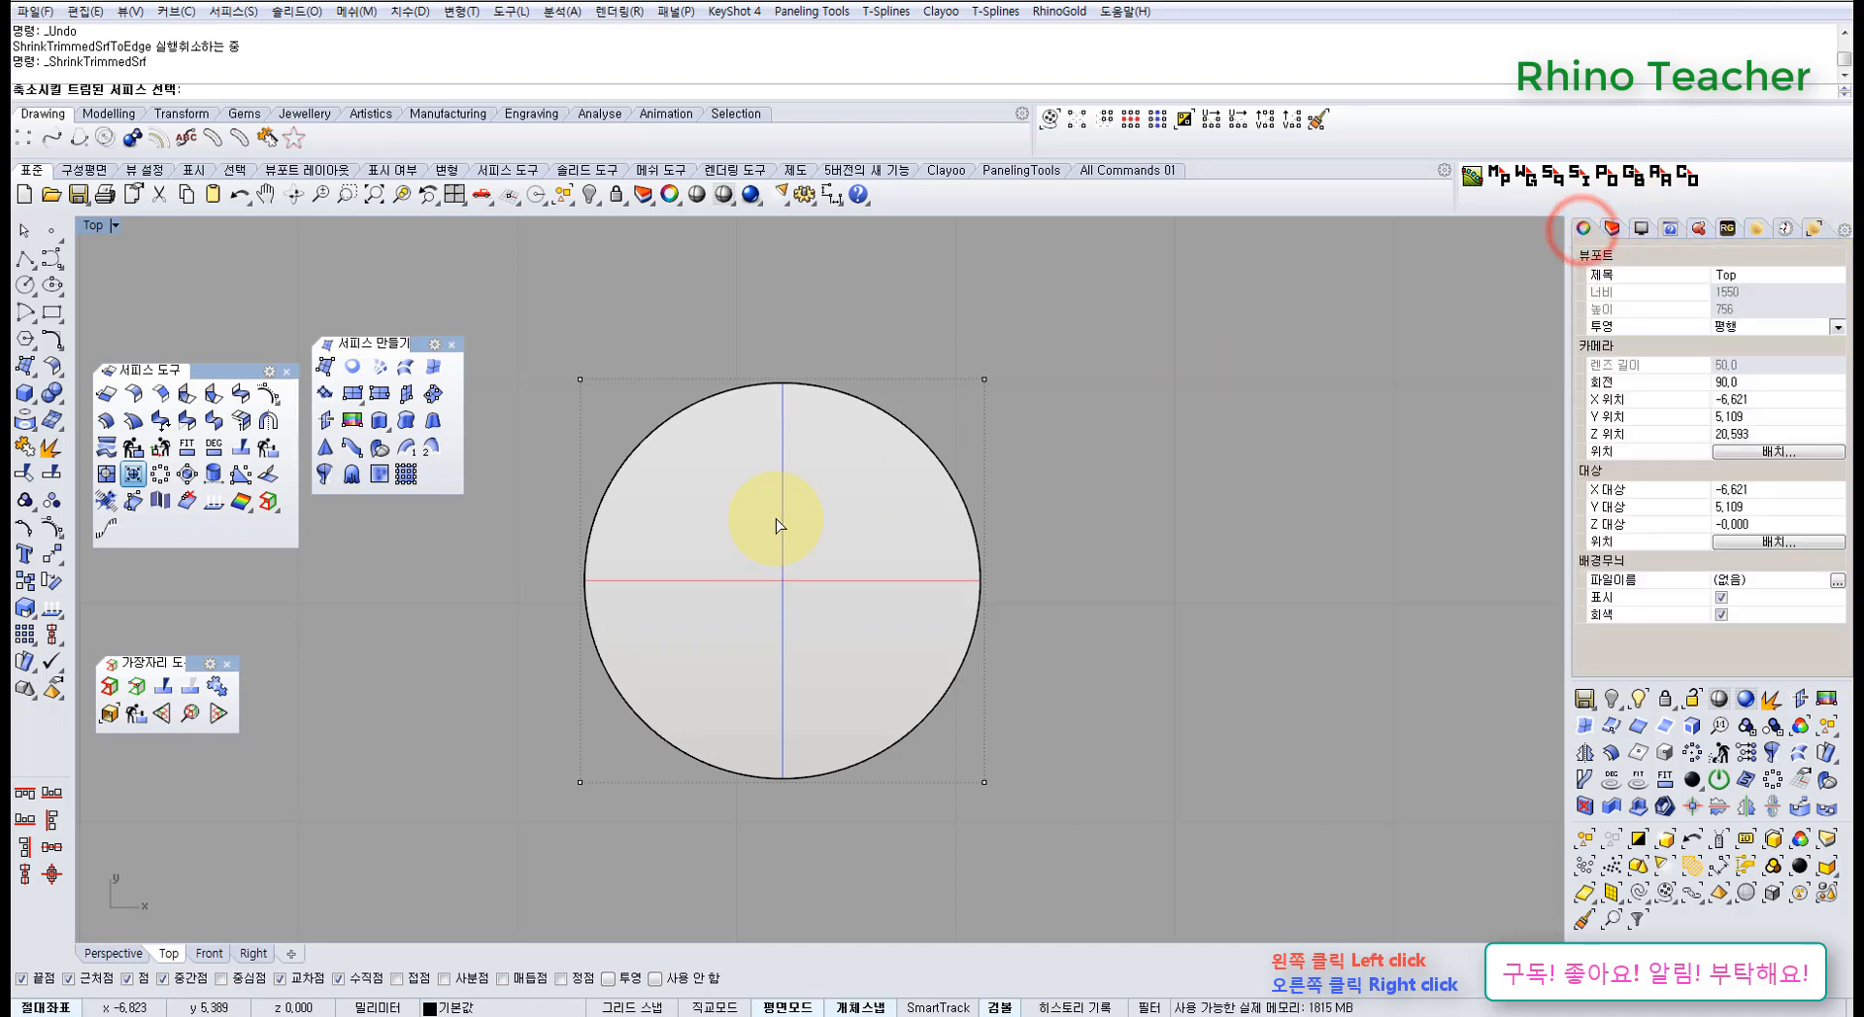
- Shrink the small circular surface exactly to its boundary with ShrinkTrimmedSrfToEdge and check its edge up close
scroll(602, 505, "up", 6)
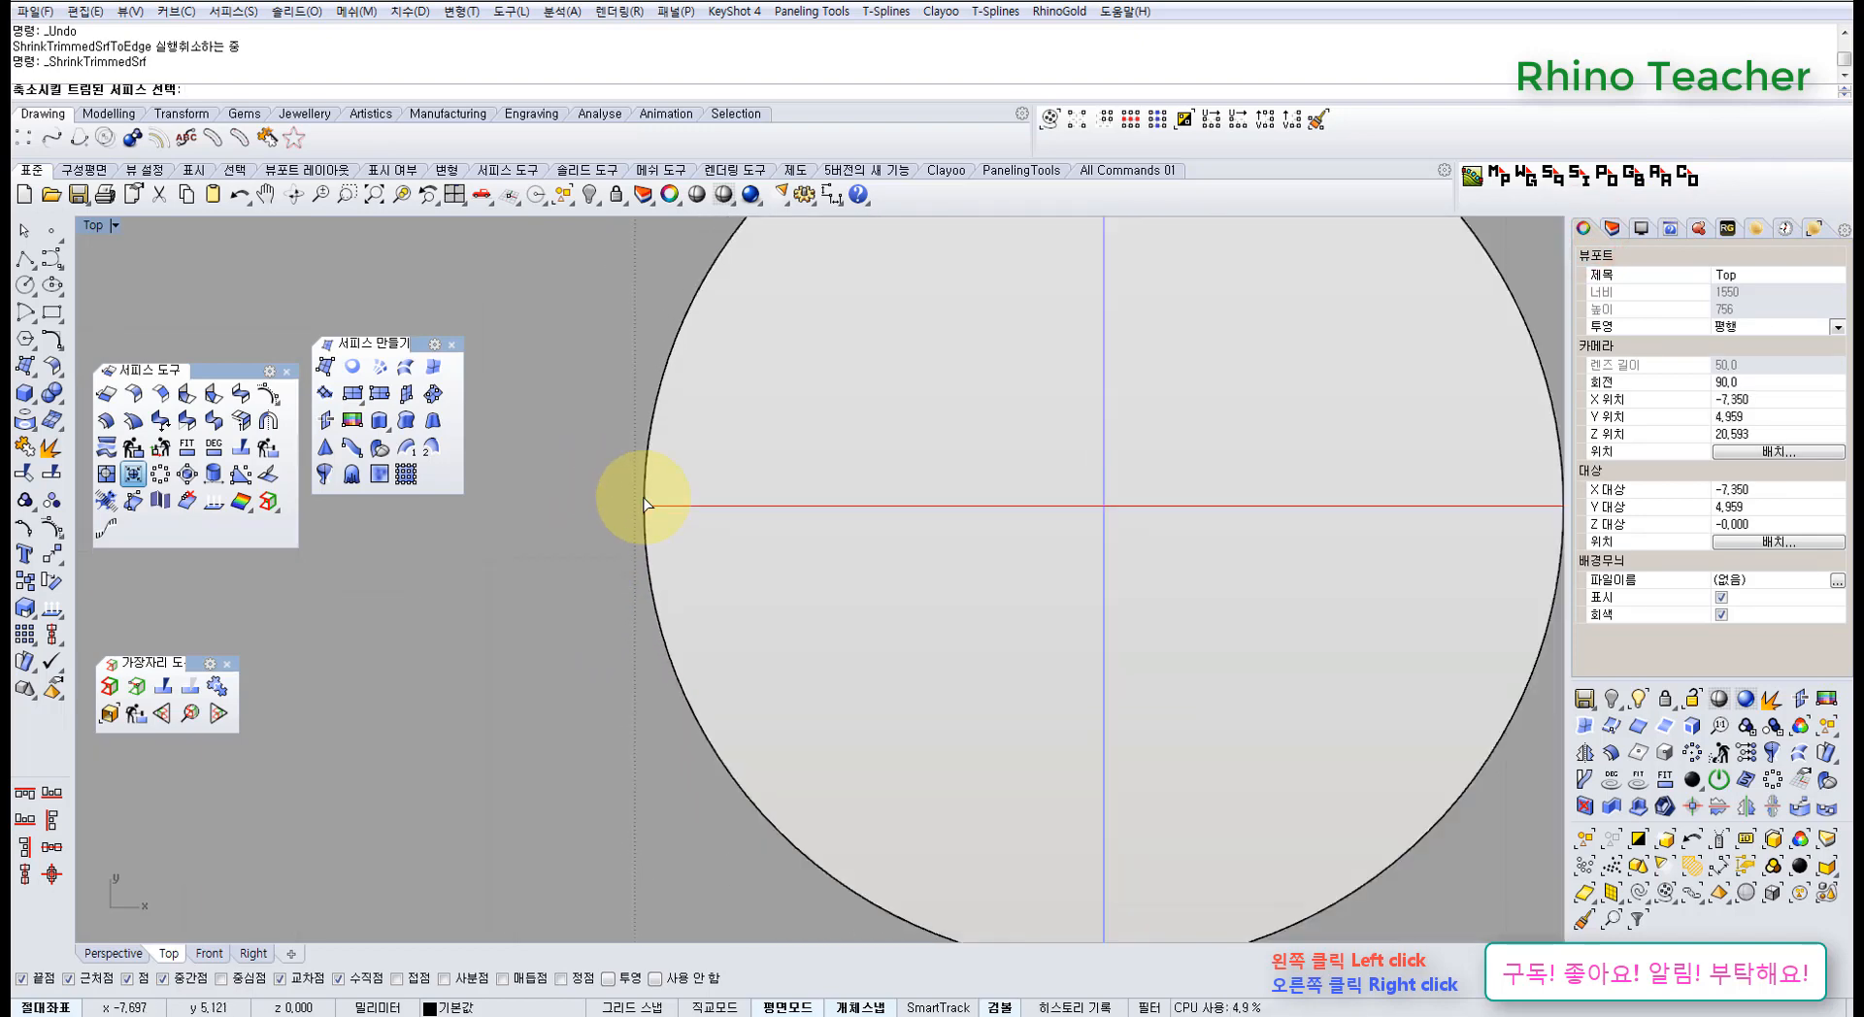
scroll(612, 491, "down", 5)
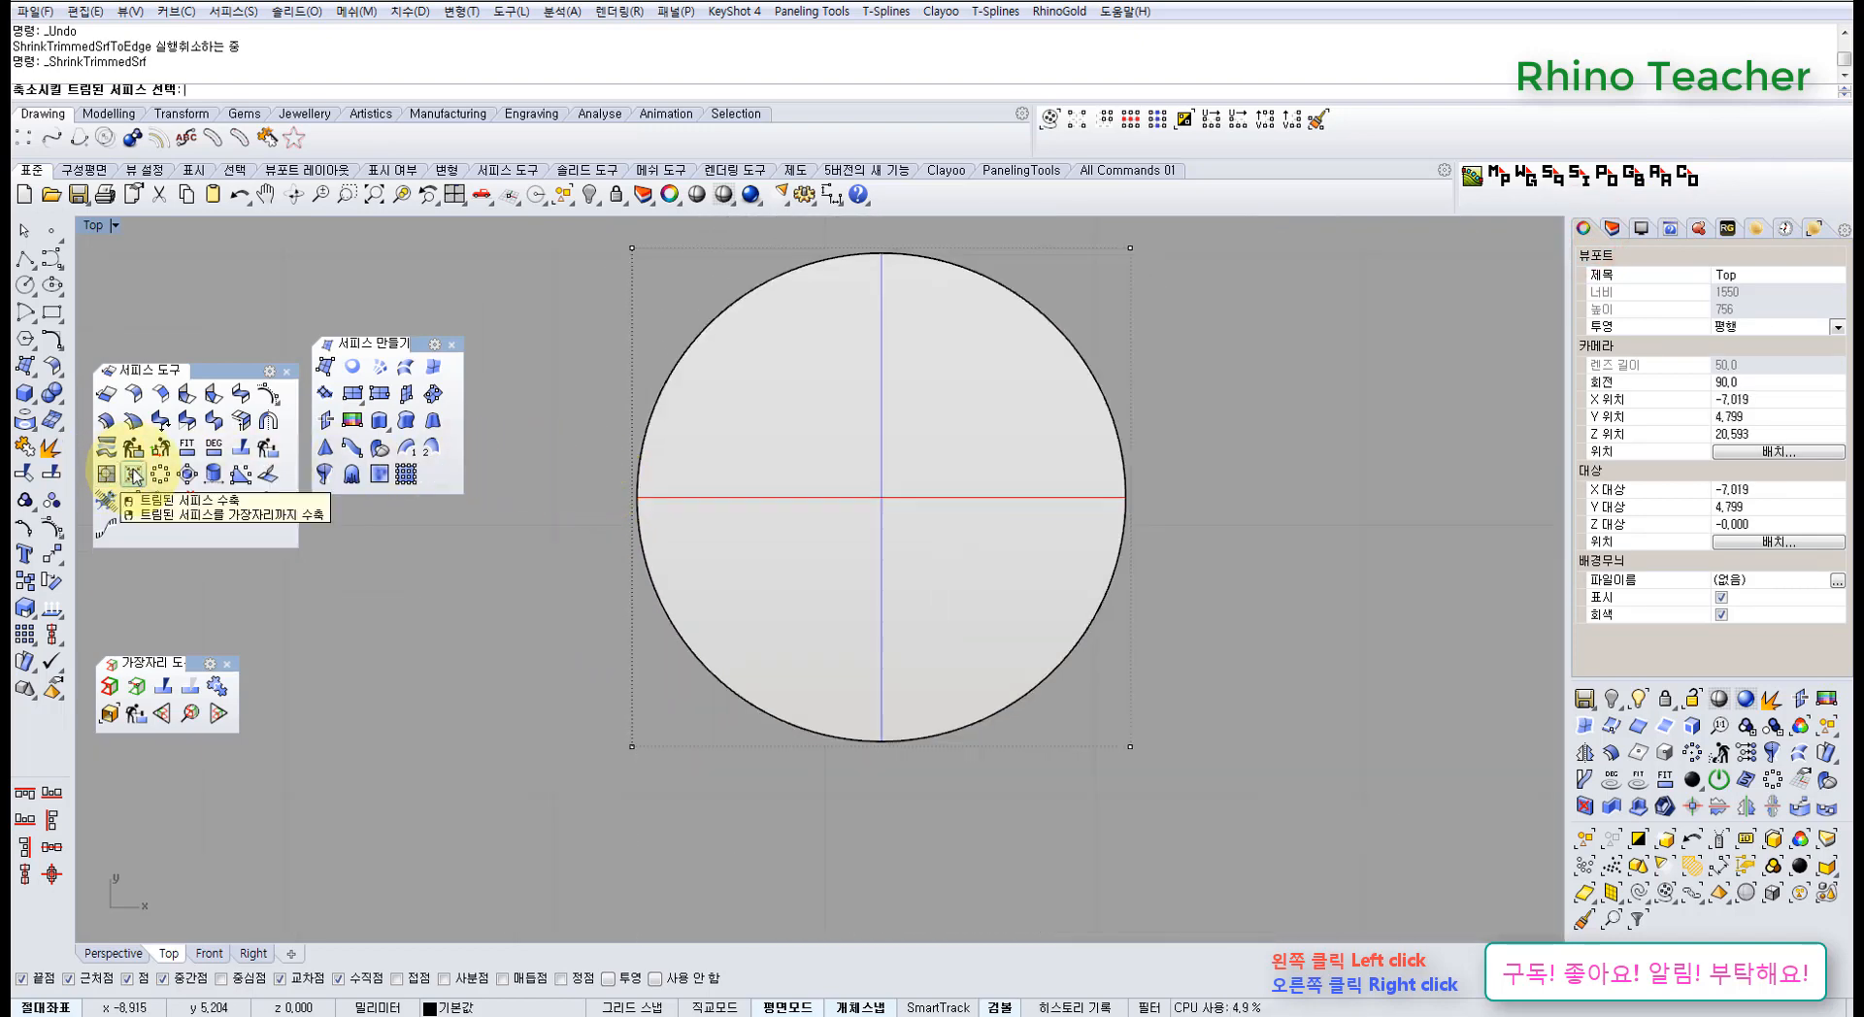
left_click(719, 563)
right_click(720, 571)
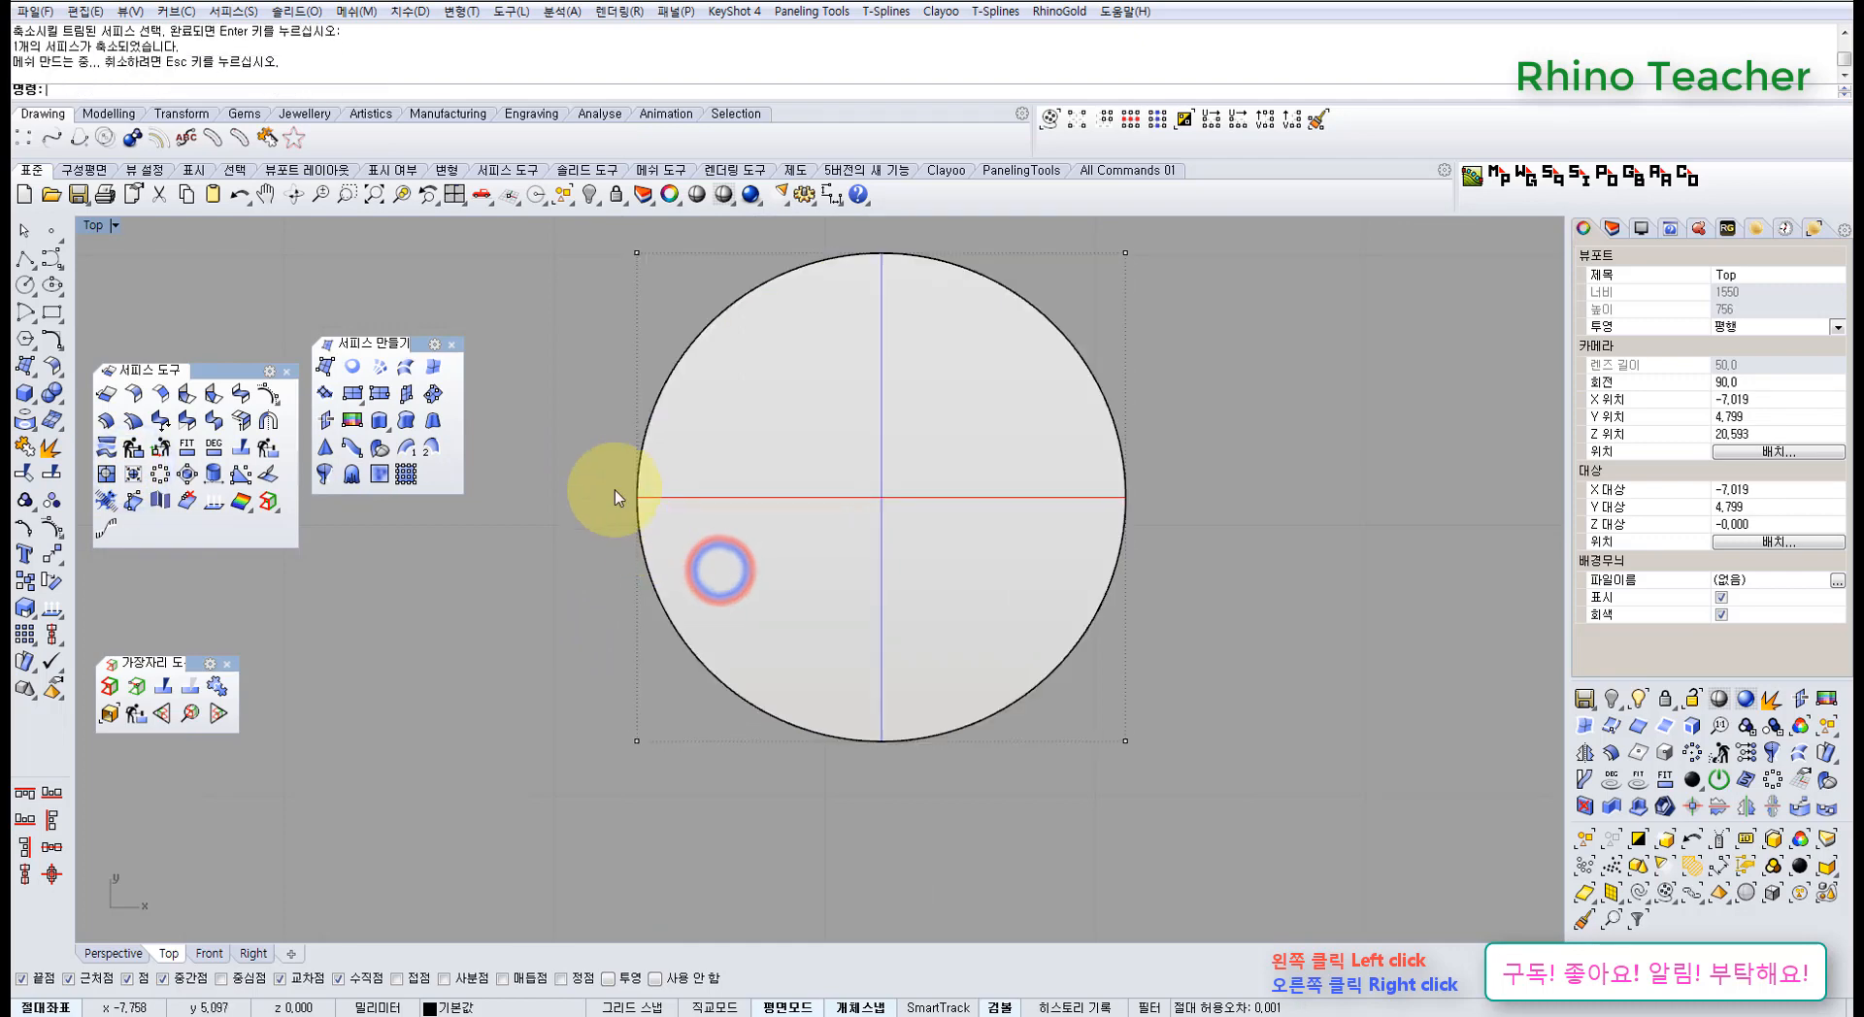
scroll(630, 504, "up", 4)
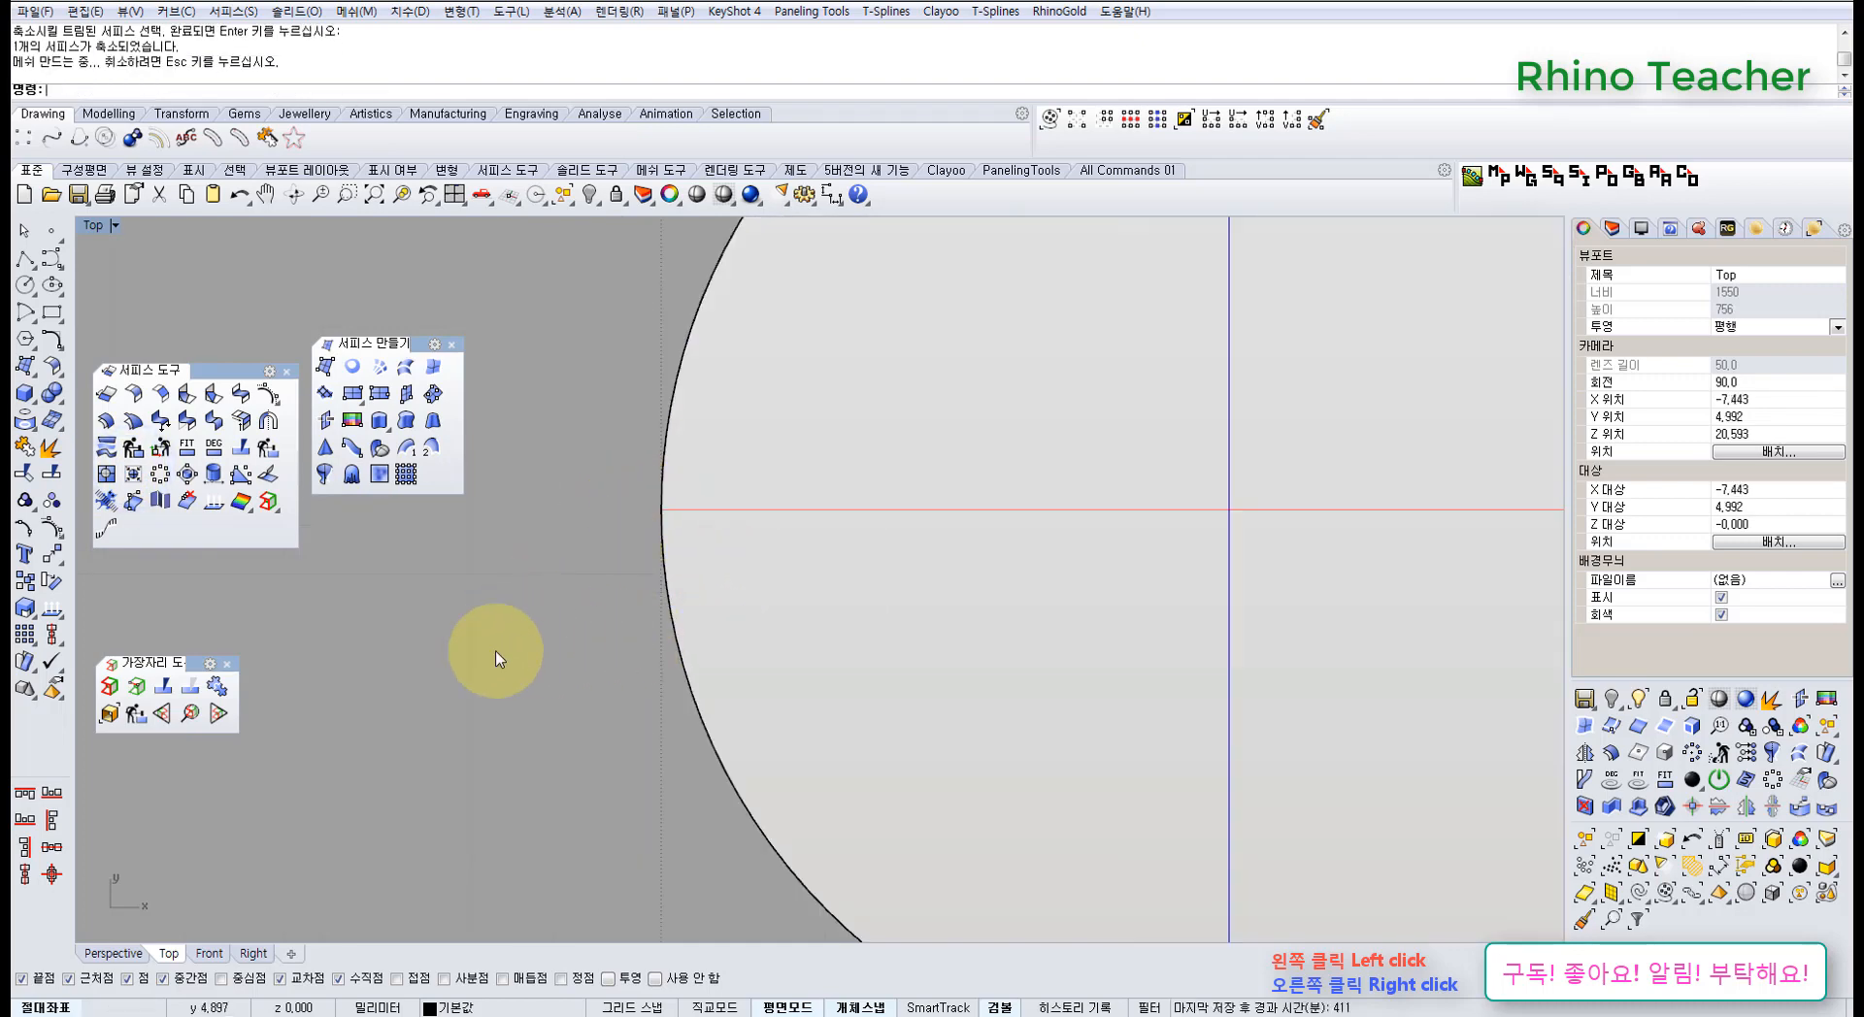
- Select the small circular surface's four control points for inspection and show the control points of the square surface
scroll(515, 646, "down", 6)
scroll(563, 650, "down", 5)
right_click_drag(587, 657, 739, 502)
scroll(650, 622, "down", 3)
left_click_drag(670, 433, 980, 672)
right_click_drag(946, 653, 629, 555)
right_click_drag(892, 545, 731, 533)
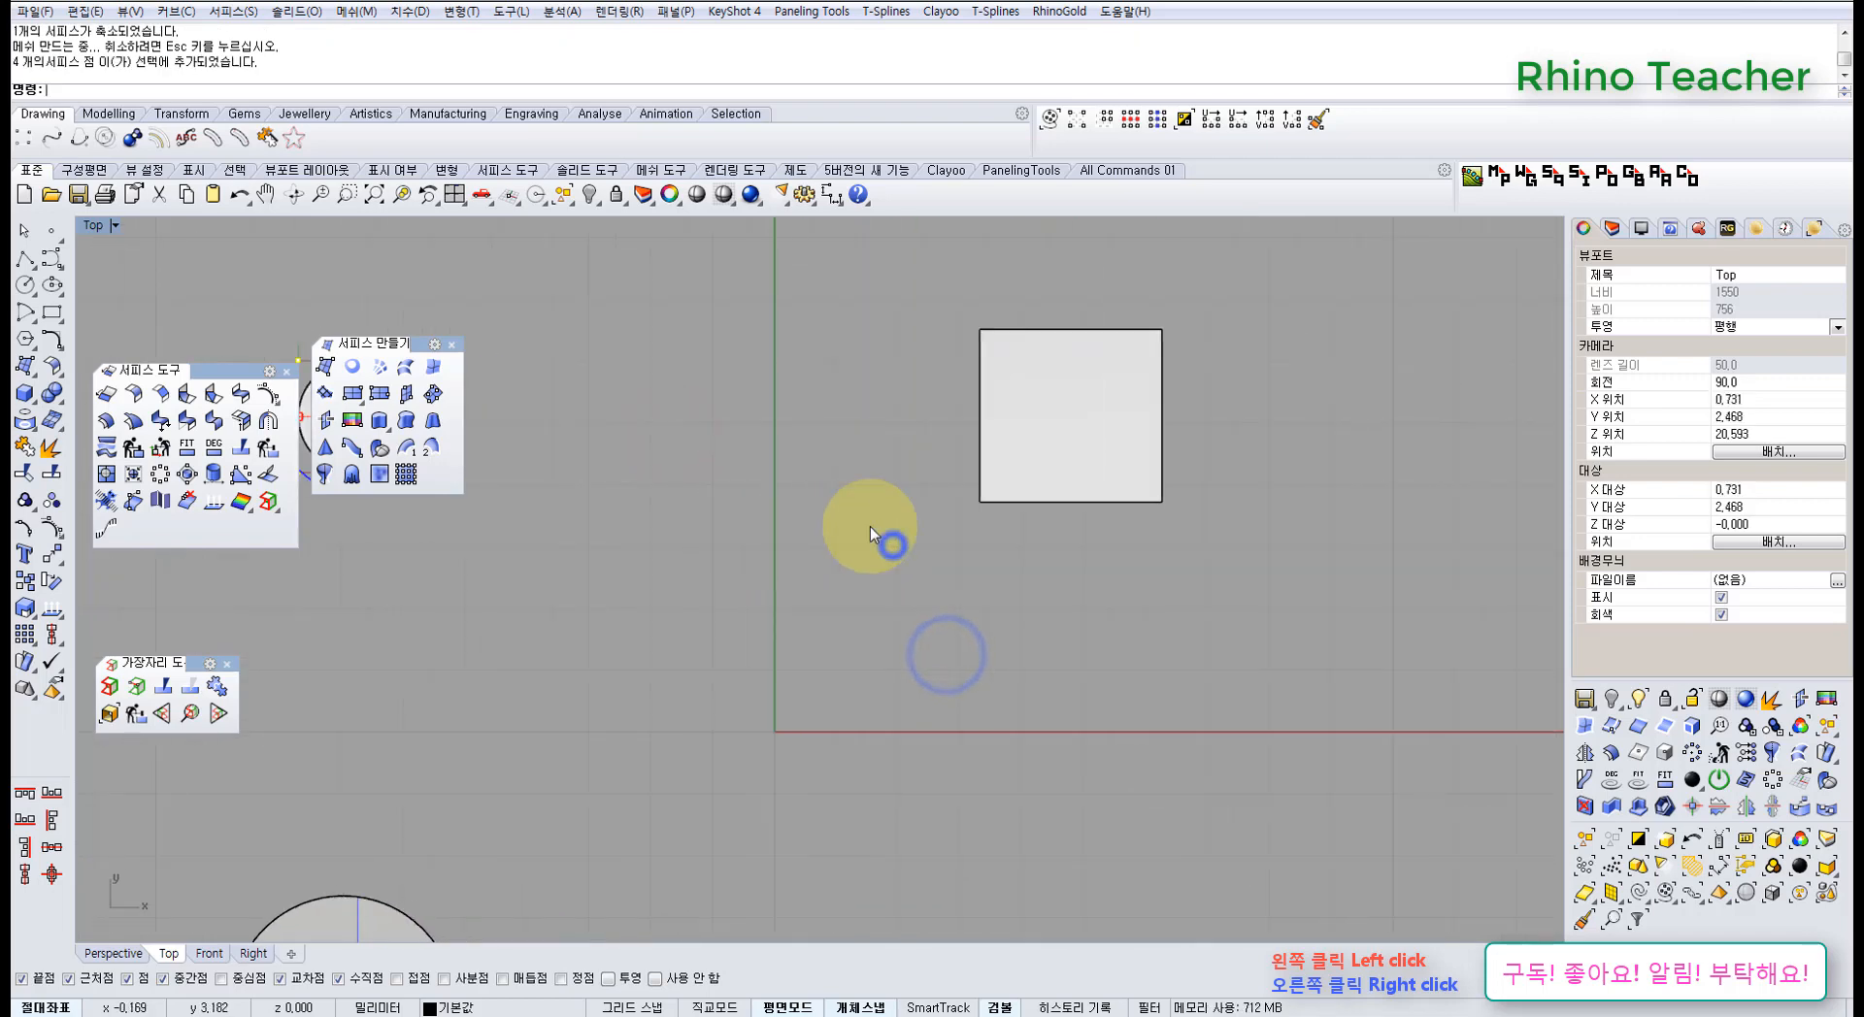
left_click(998, 490)
scroll(936, 513, "down", 6)
right_click(871, 597)
scroll(775, 720, "down", 6)
right_click_drag(763, 734, 782, 674)
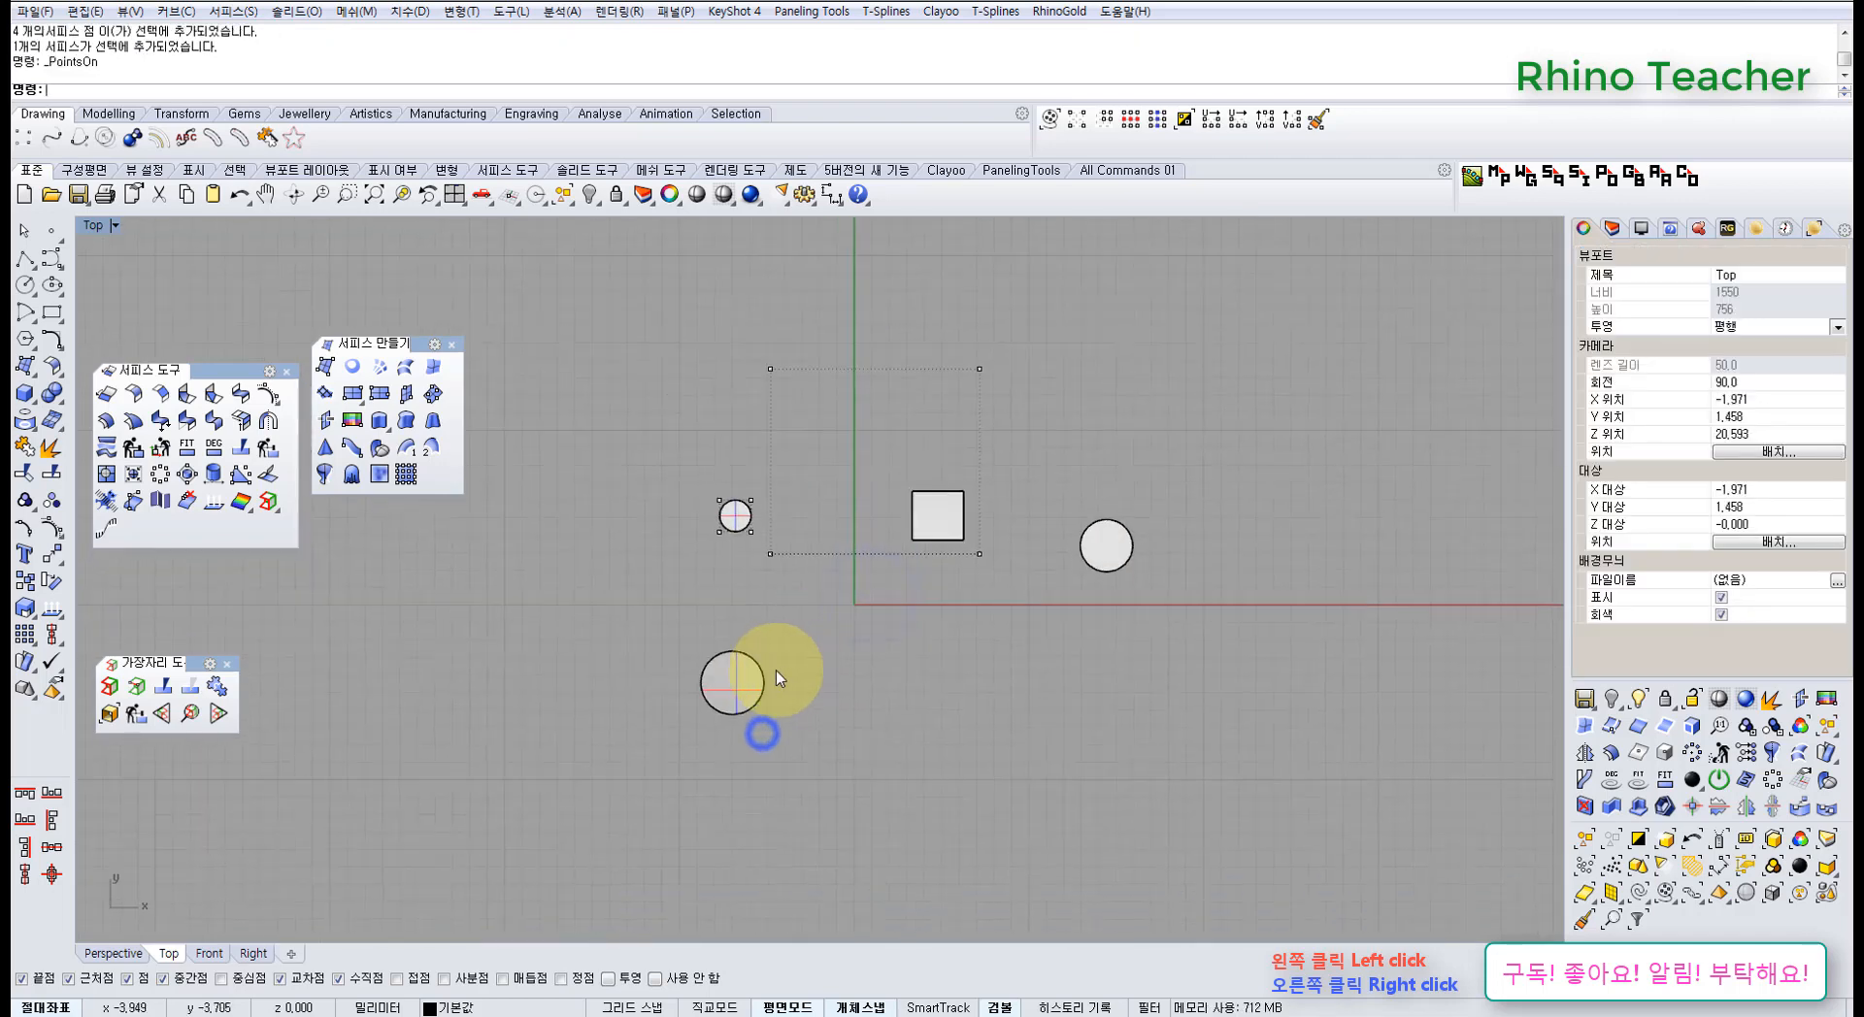
- Show the control points of the large lower circular surface and the circular surface on the far right
scroll(788, 664, "up", 4)
left_click(721, 700)
right_click(720, 699)
left_click(1240, 514)
right_click(1240, 513)
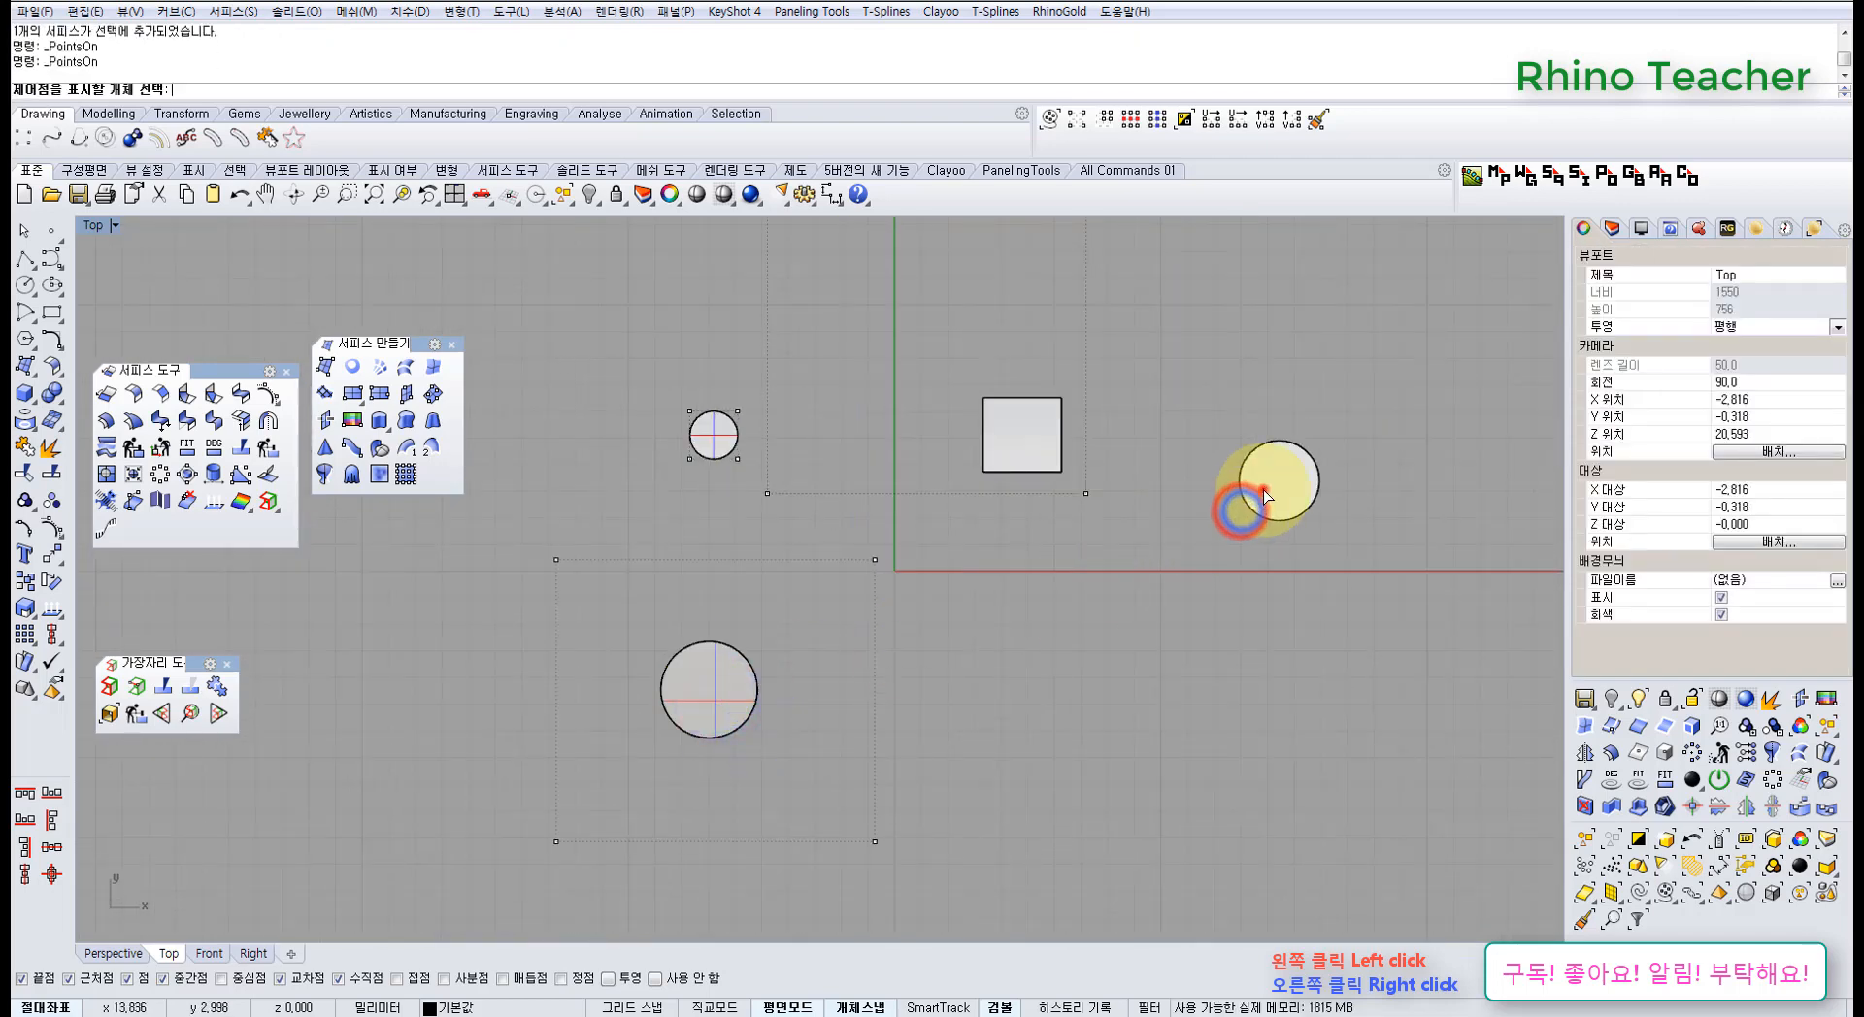
left_click(1264, 489)
right_click(1263, 489)
- Shrink the square surface to its edges with ShrinkTrimmedSrfToEdge and check its control points against the corners
right_click_drag(1086, 462, 791, 601)
scroll(910, 561, "up", 5)
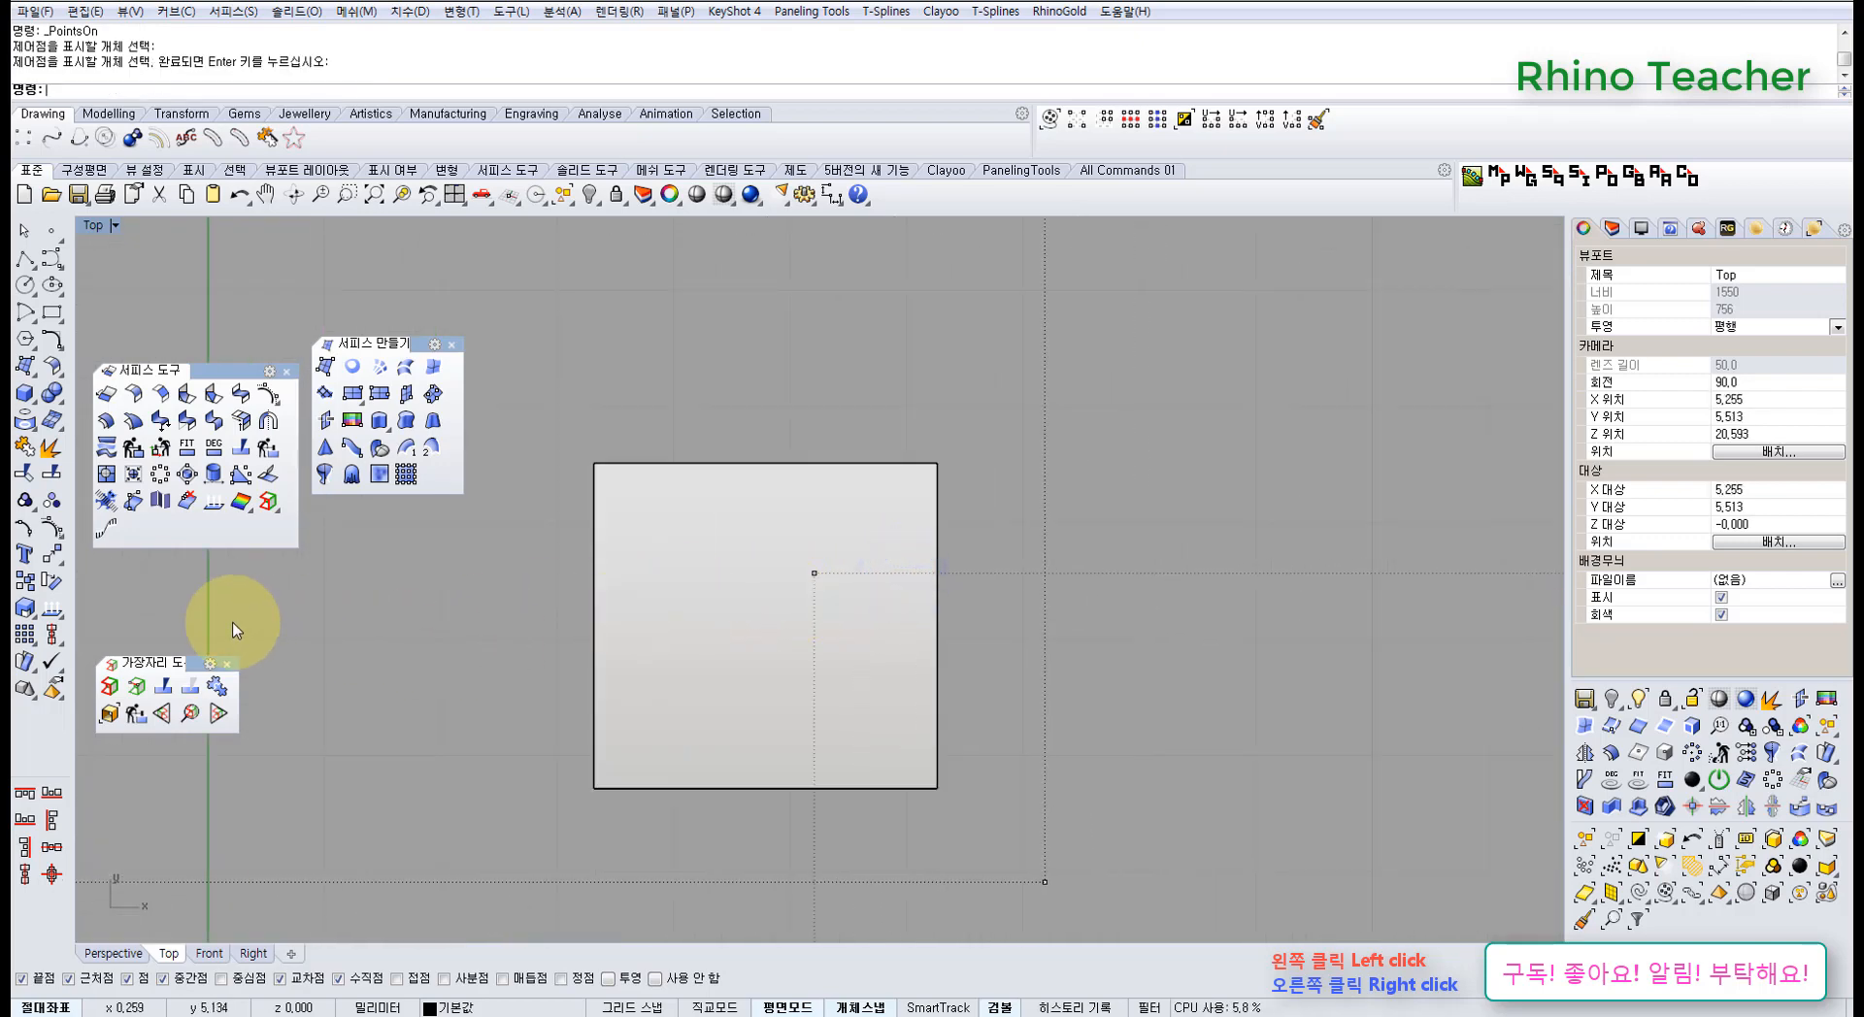
left_click(136, 477)
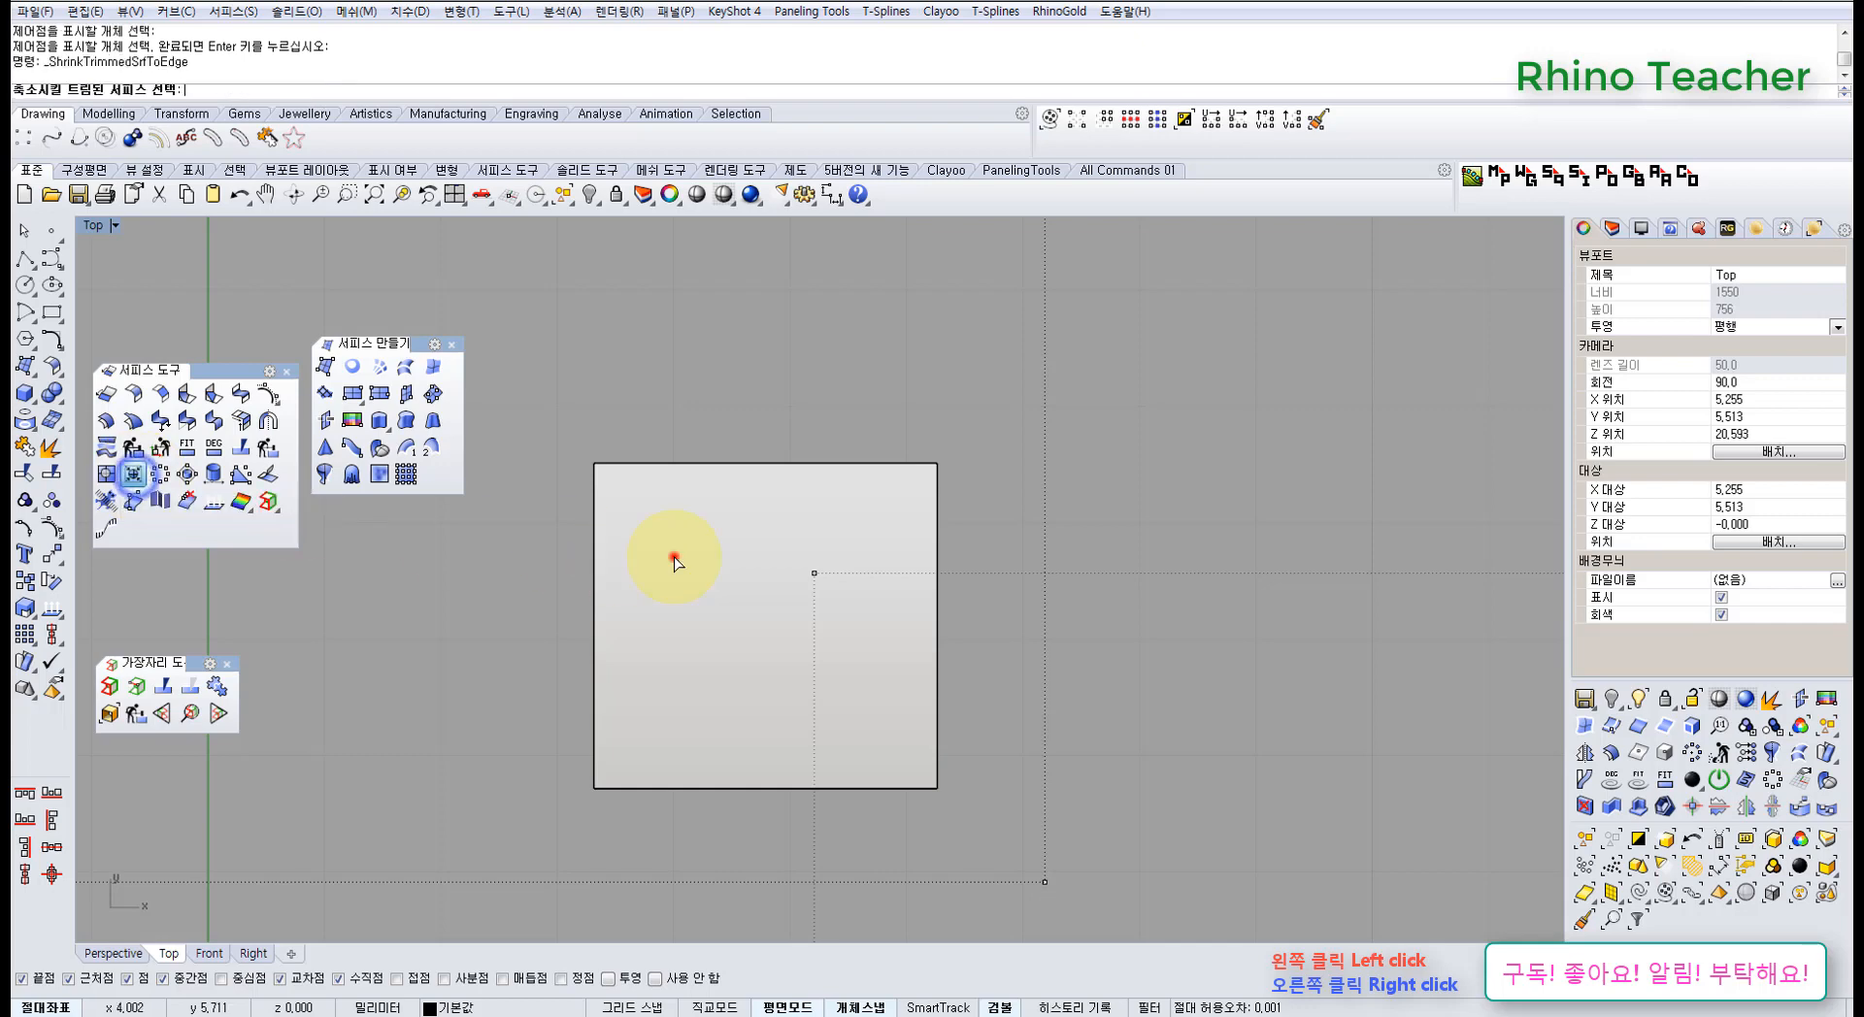
left_click(672, 556)
right_click(673, 556)
scroll(559, 506, "up", 2)
right_click_drag(705, 585, 826, 589)
scroll(568, 490, "up", 3)
scroll(578, 480, "down", 6)
scroll(609, 524, "down", 10)
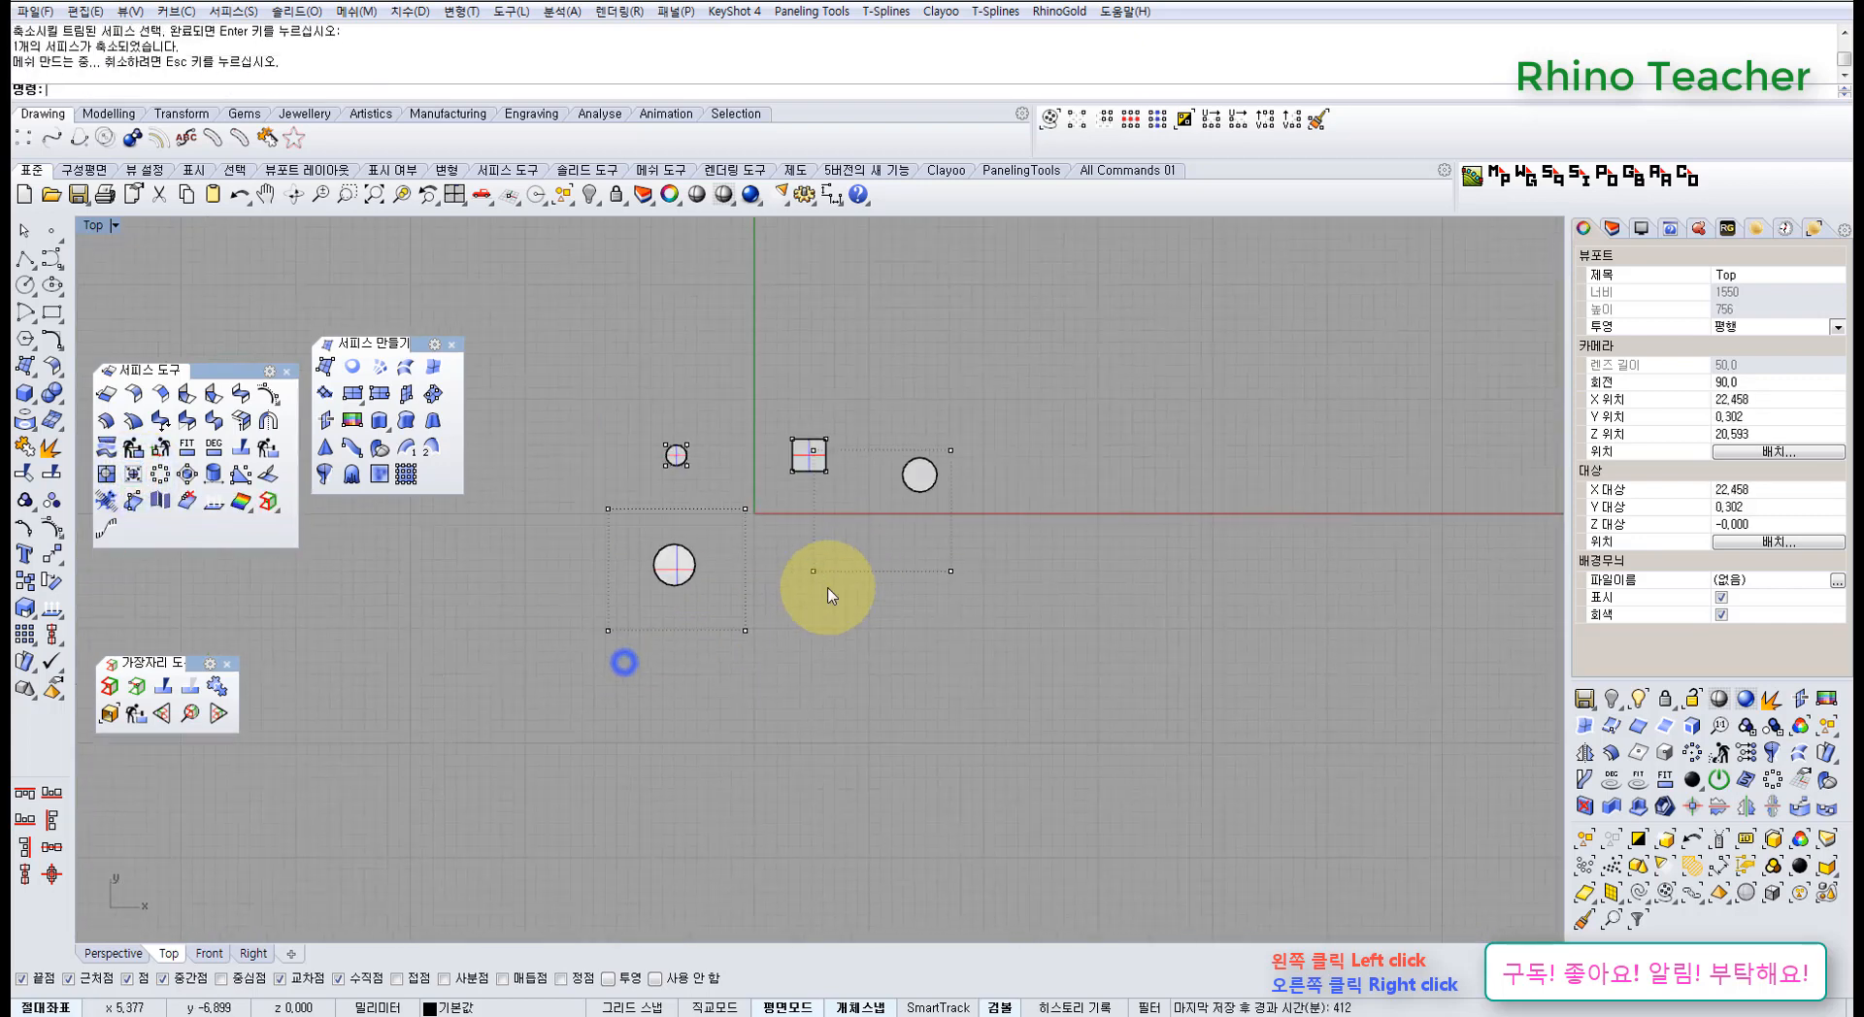
- Shrink the large lower circular surface to its edge with ShrinkTrimmedSrfToEdge
scroll(660, 577, "up", 8)
right_click(737, 569)
left_click(737, 569)
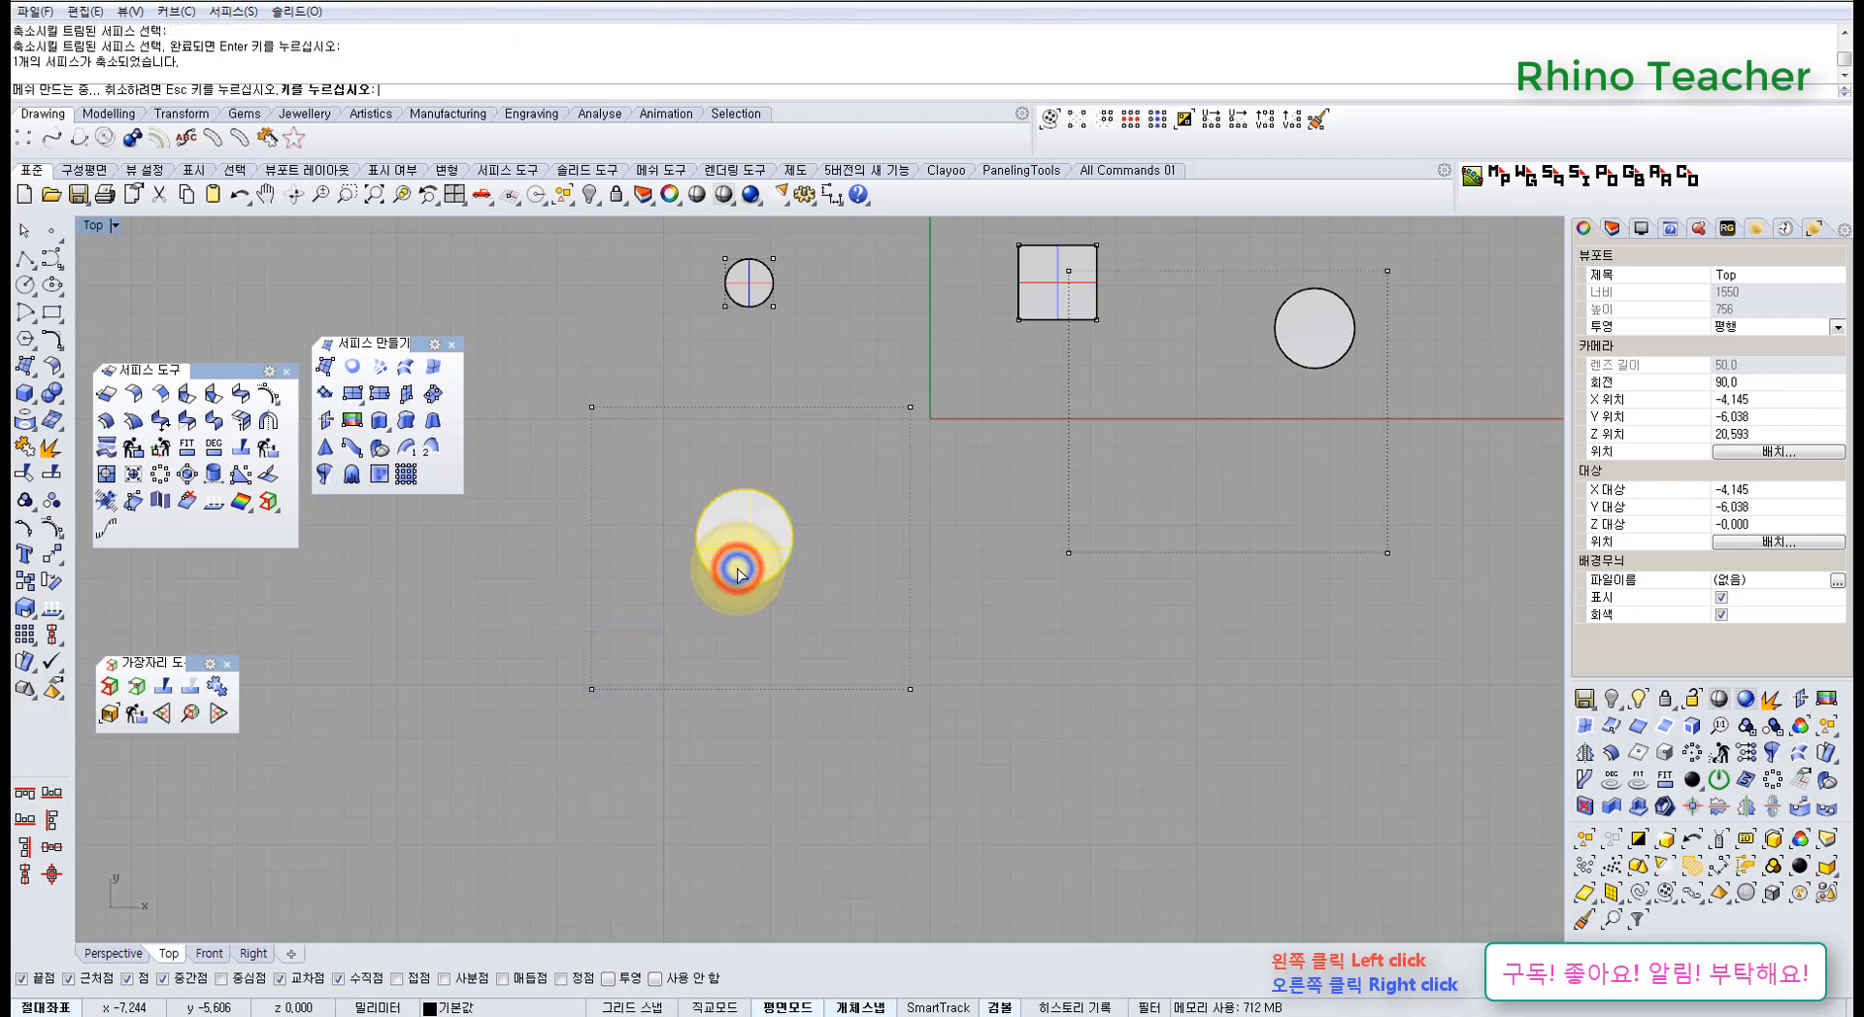
right_click(737, 569)
scroll(742, 533, "up", 10)
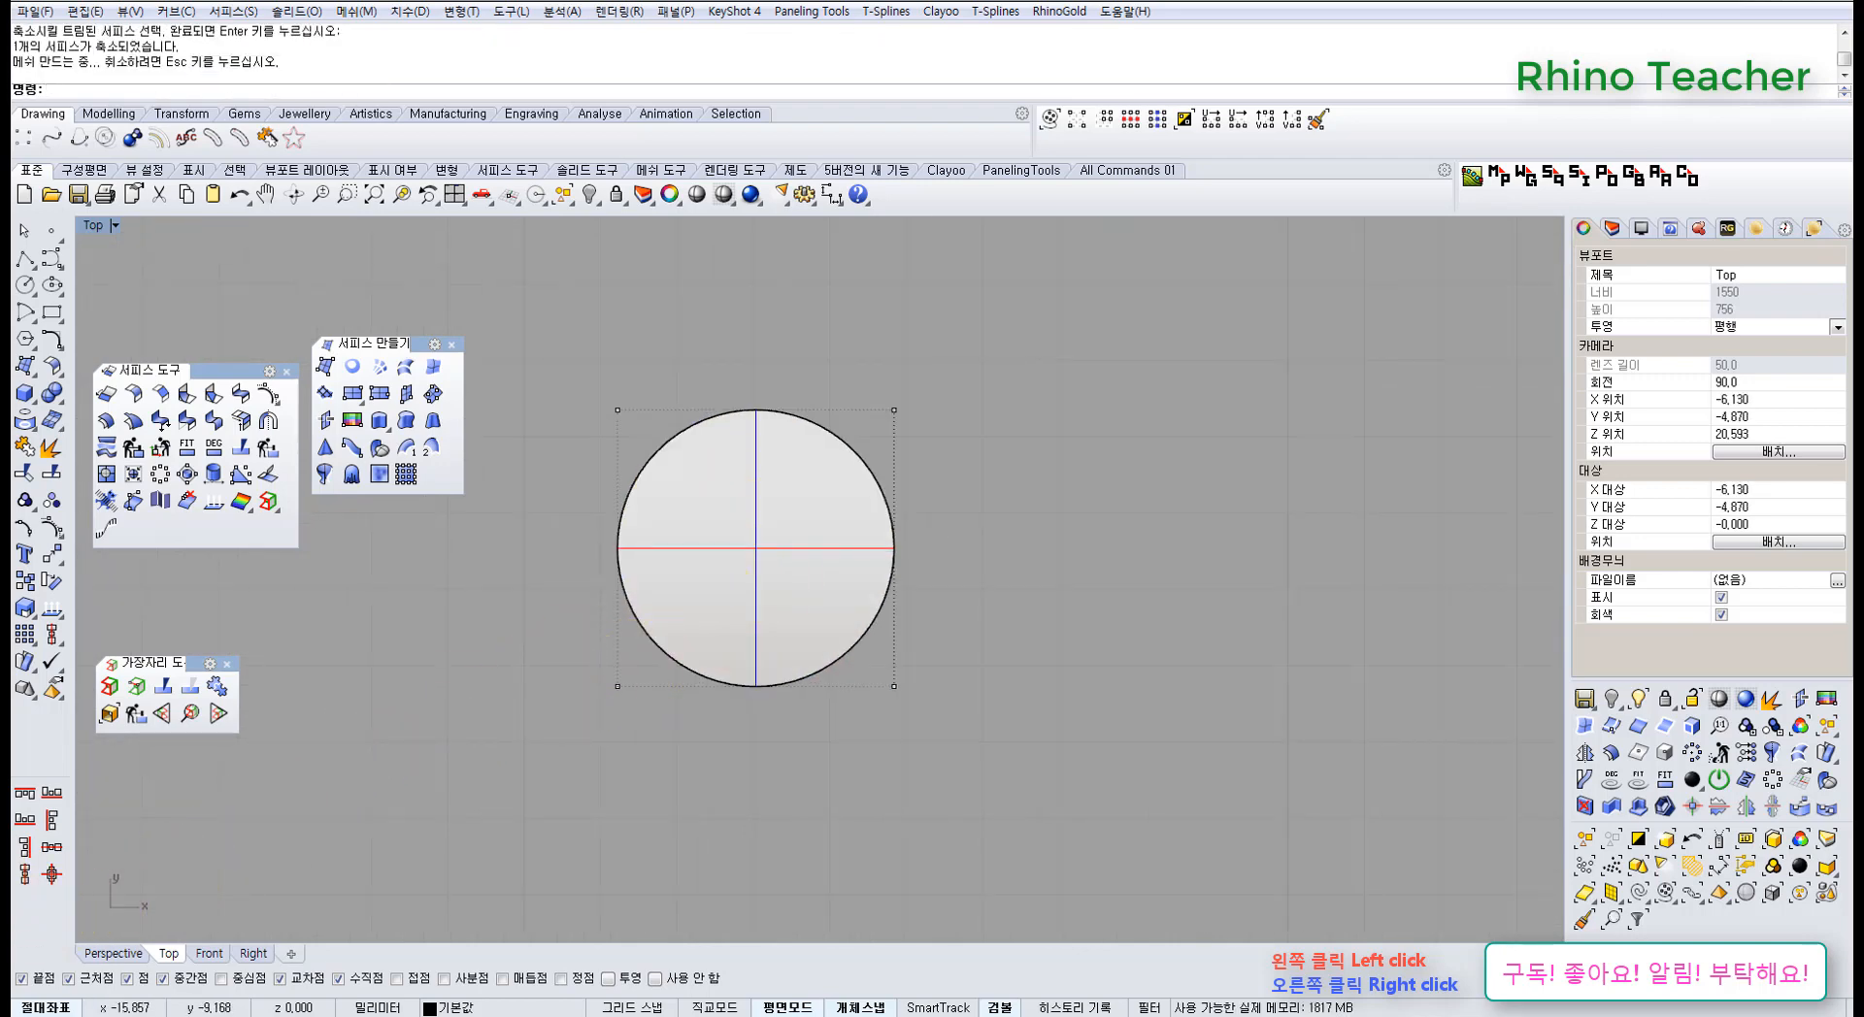
- Undo the last edge removal and shrink the far-right circular surface with ShrinkTrimmedSrf
key("ctrl+z")
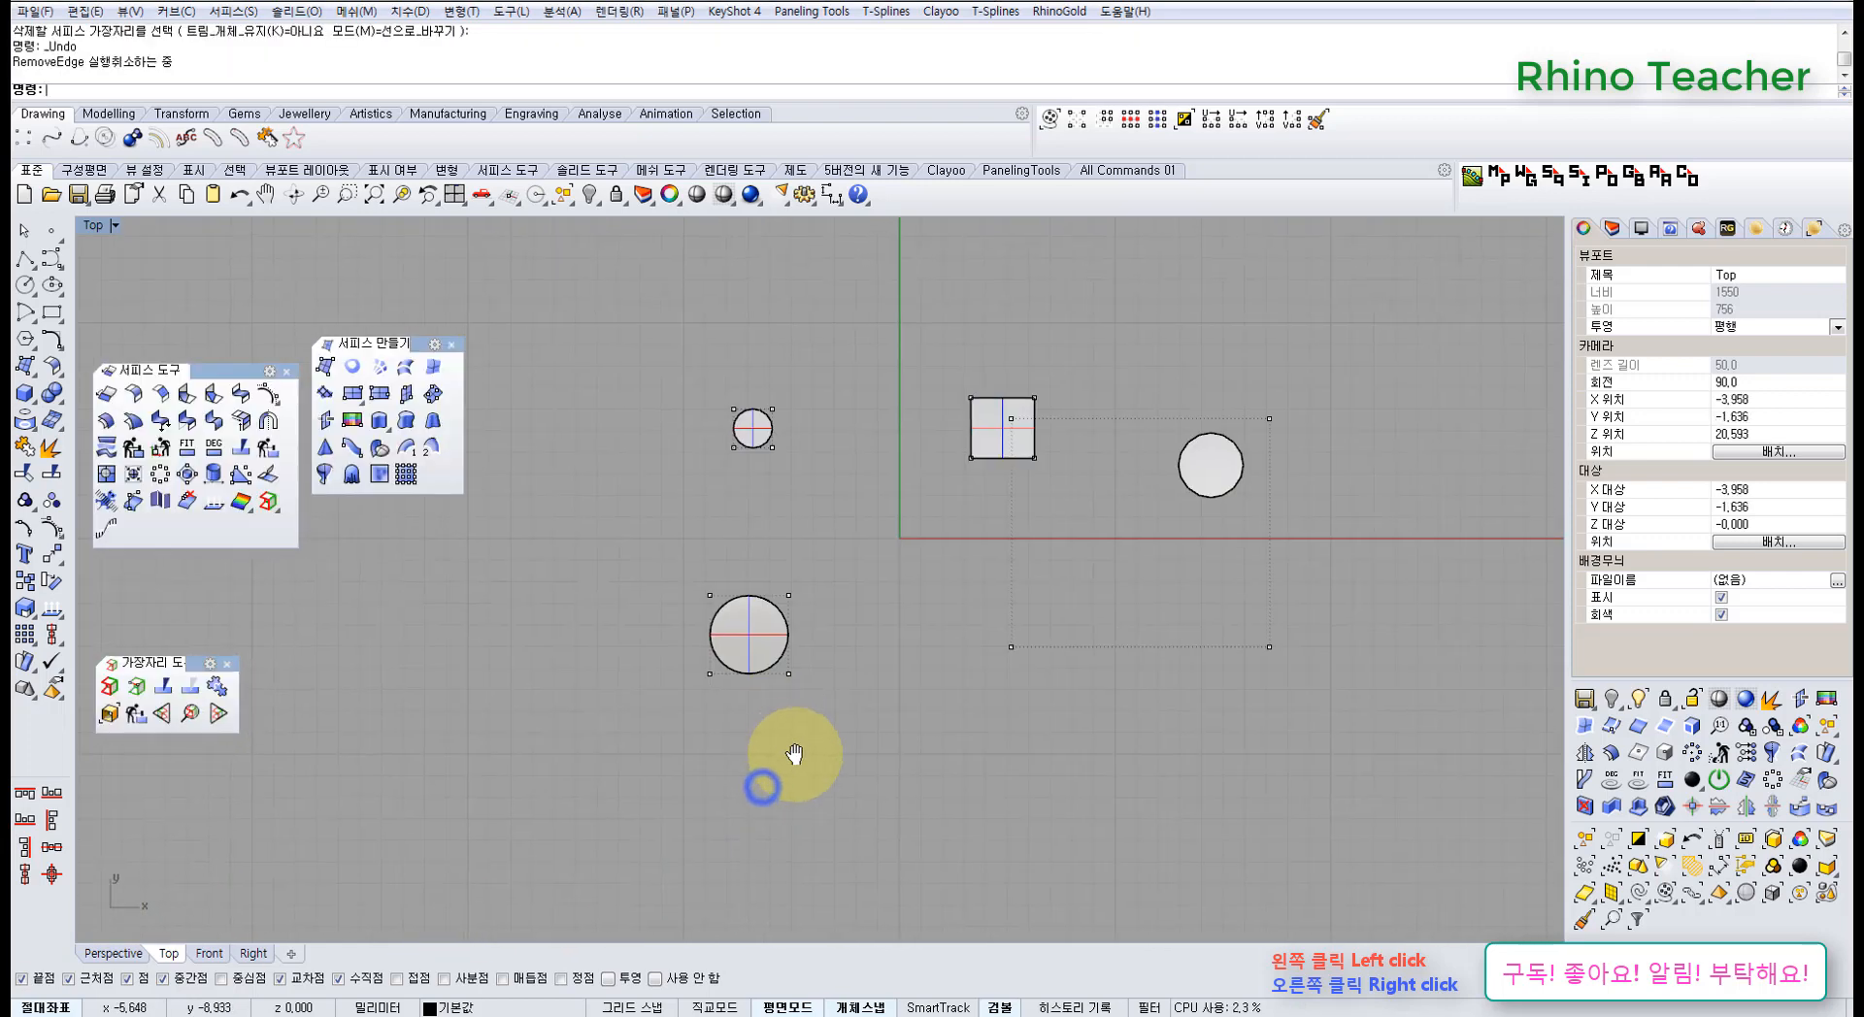
right_click_drag(761, 781, 608, 549)
right_click_drag(913, 524, 805, 543)
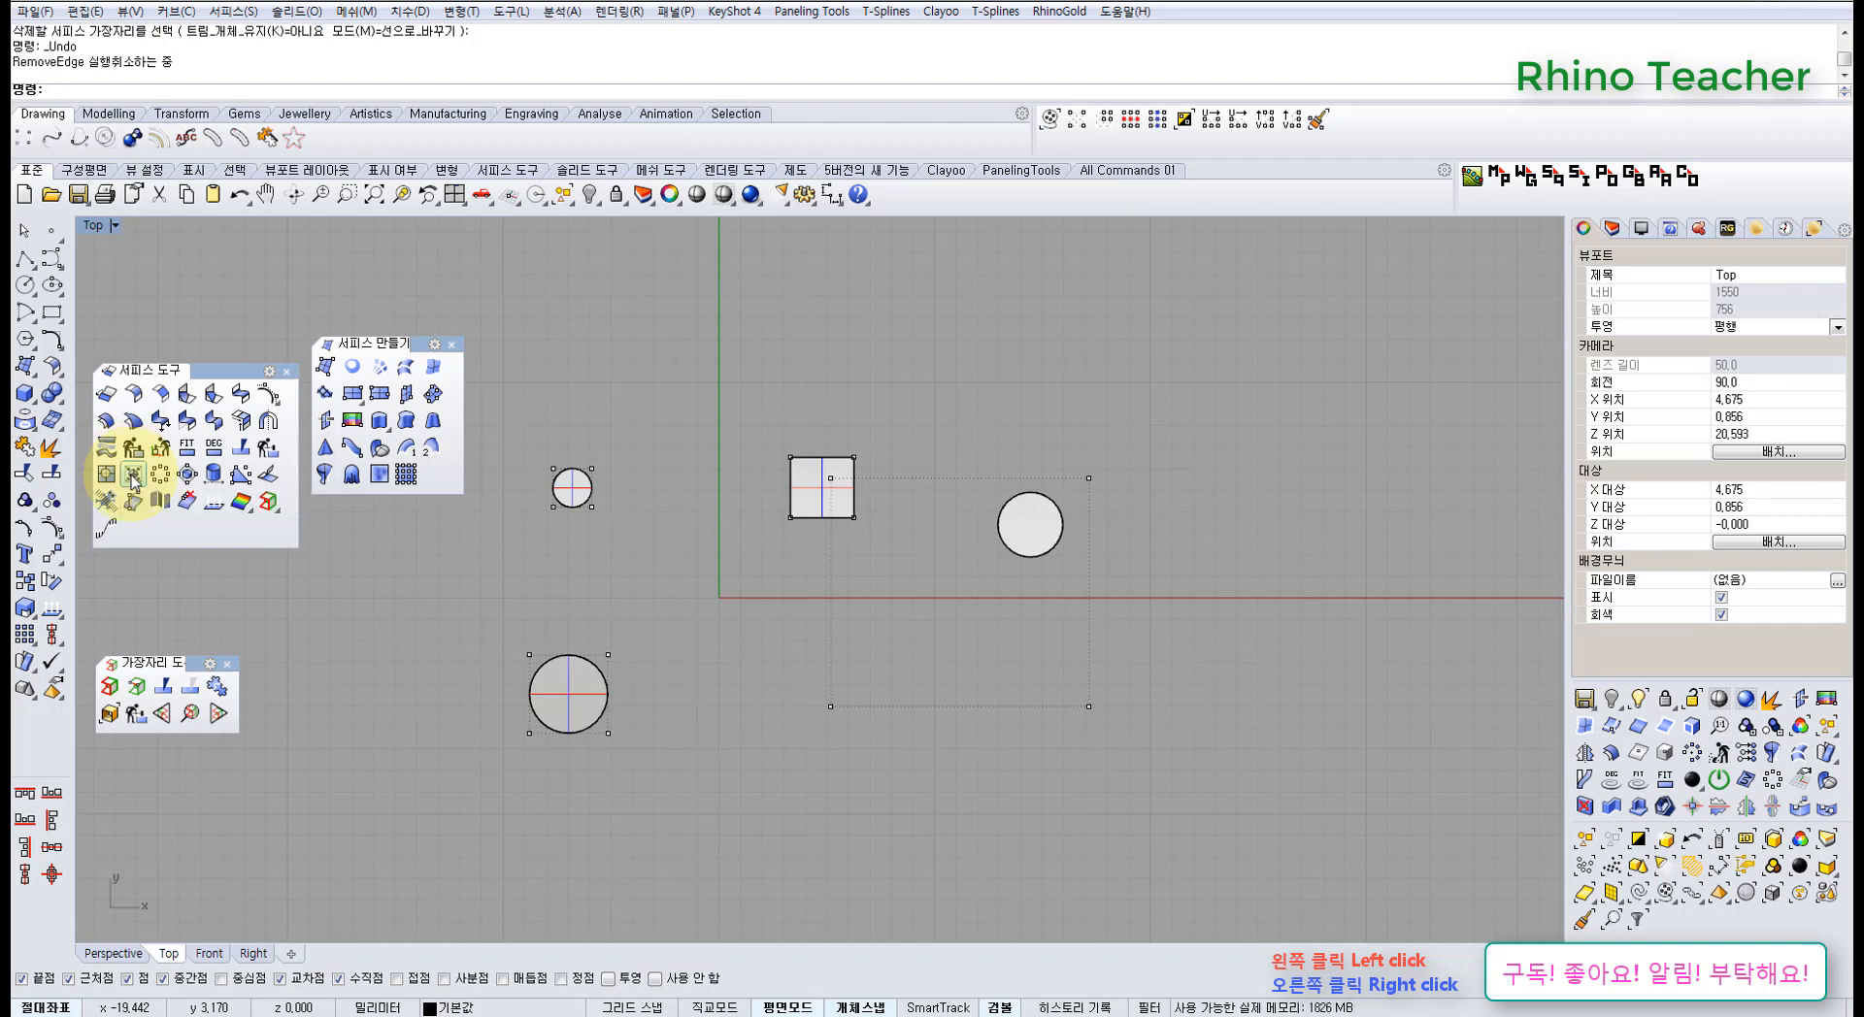
left_click(133, 475)
left_click(1009, 518)
right_click(1002, 520)
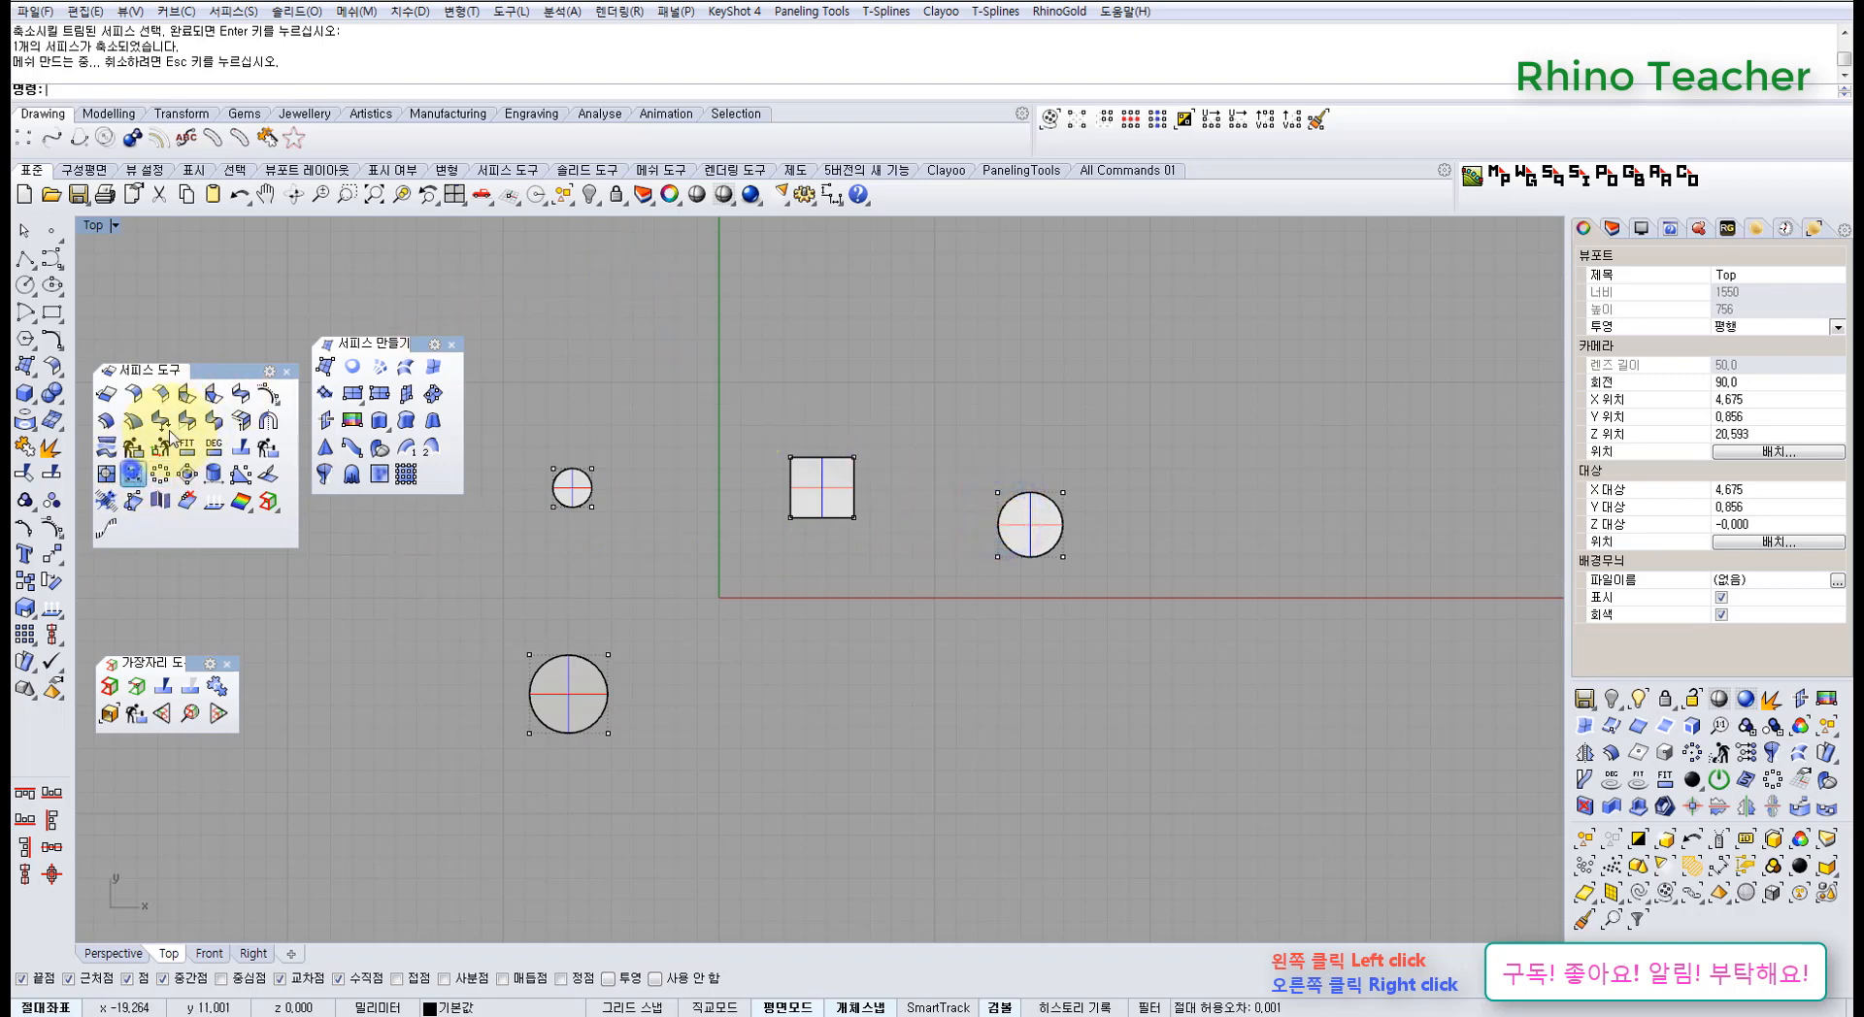
- Examine how the far-right circular surface's control points sit against its edge
right_click(133, 475)
right_click_drag(1143, 545, 843, 533)
scroll(715, 510, "up", 10)
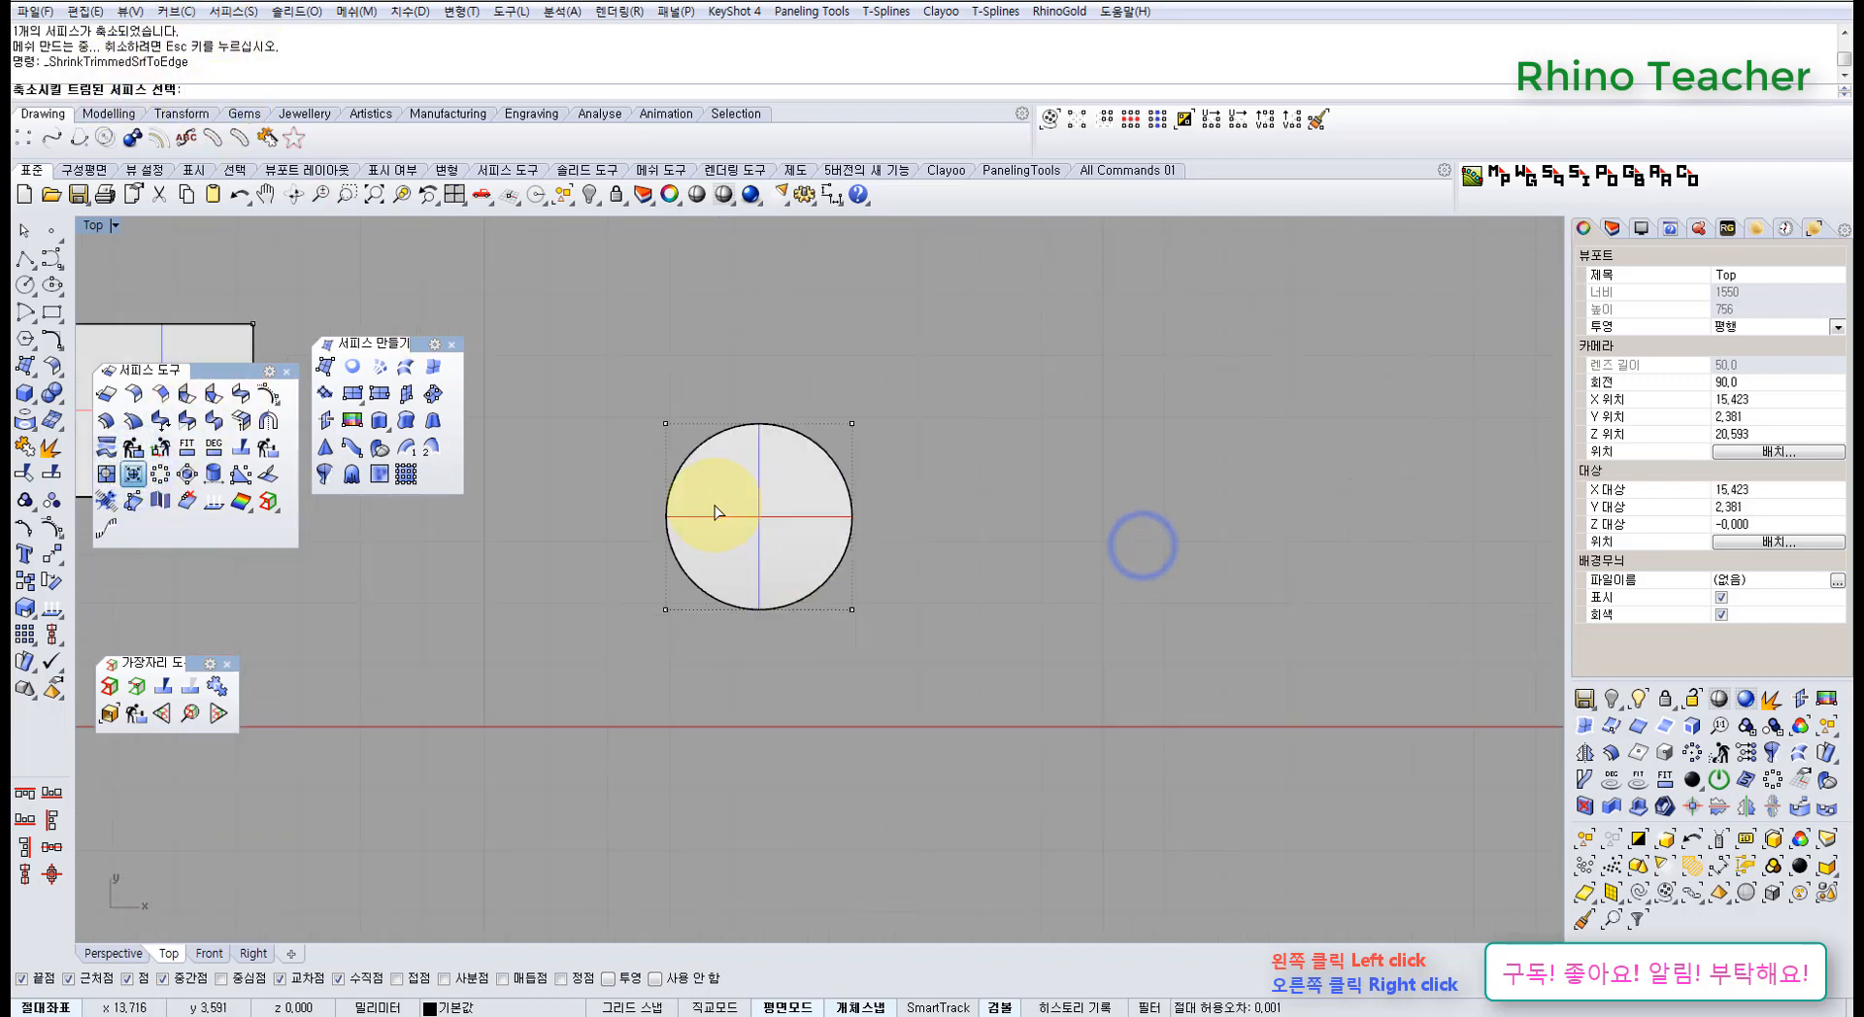
scroll(714, 504, "up", 10)
scroll(653, 516, "down", 6)
right_click_drag(659, 520, 711, 562)
key("Escape")
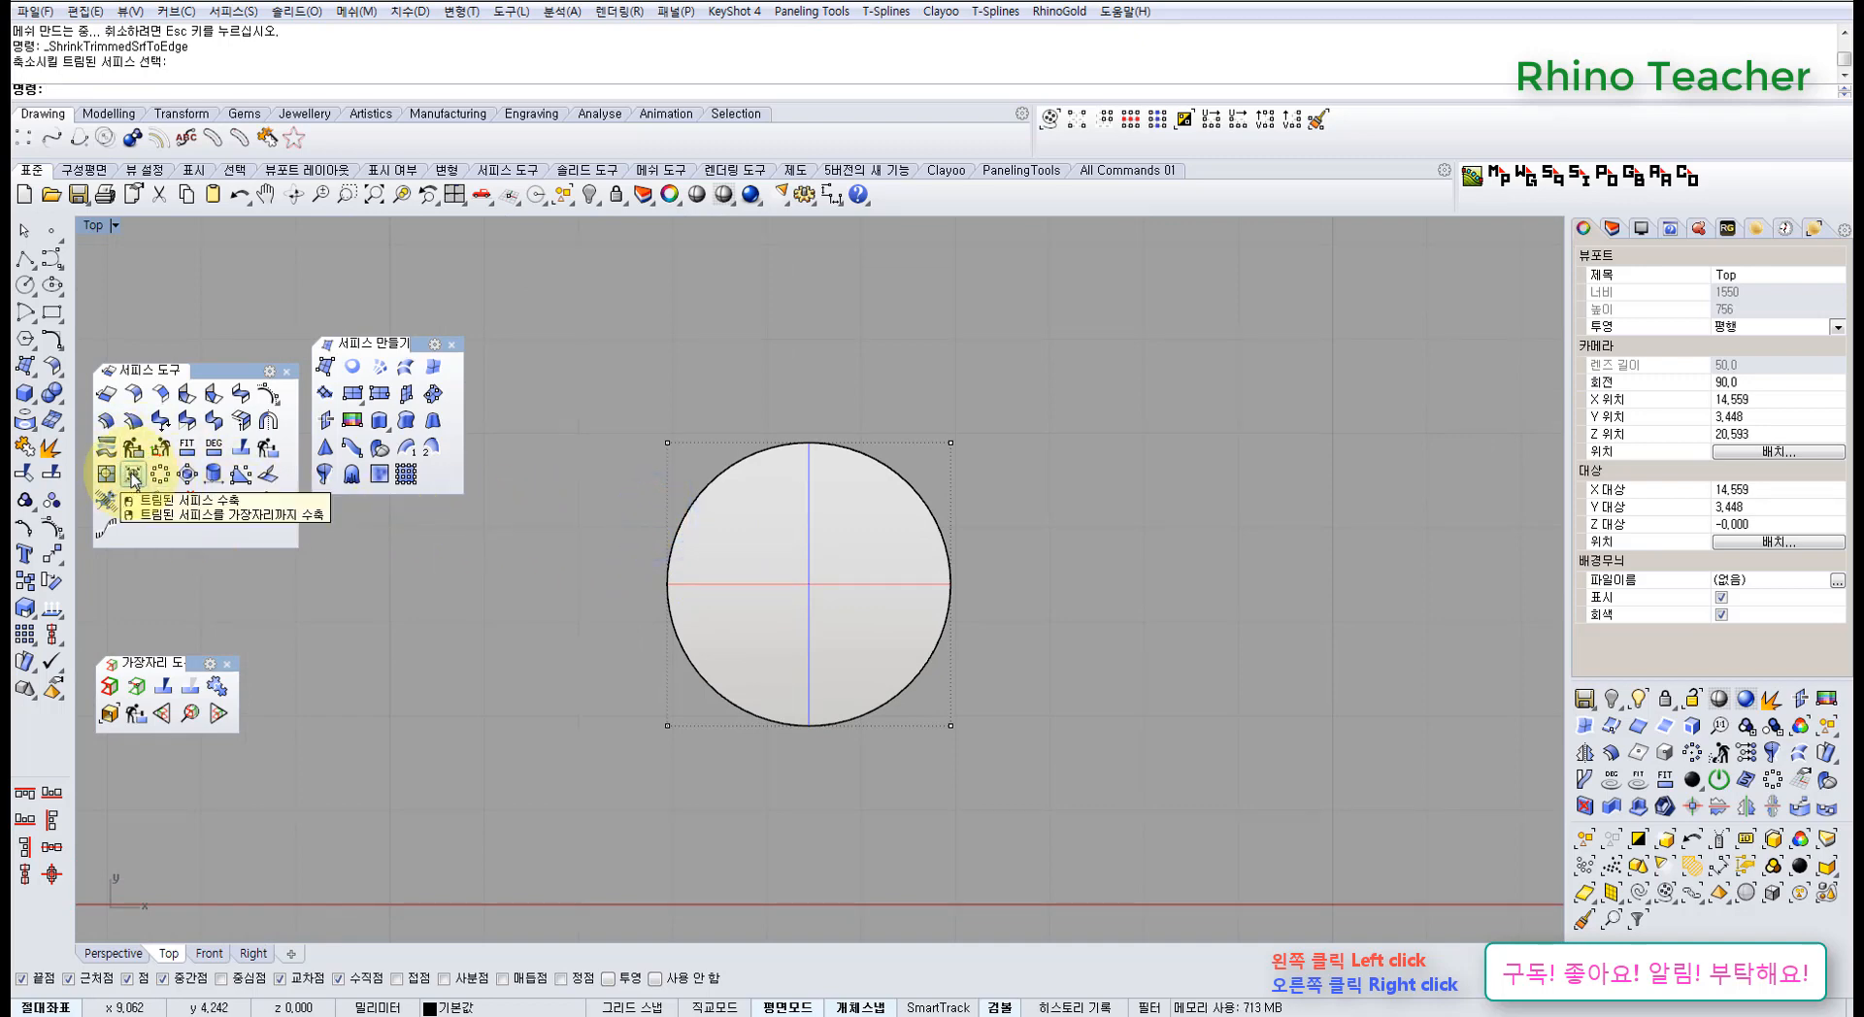
- Compare the control points of the two circles beside the square with those of the other shrunken surfaces
scroll(475, 649, "down", 10)
right_click_drag(475, 649, 682, 582)
scroll(589, 587, "down", 8)
right_click_drag(589, 586, 842, 590)
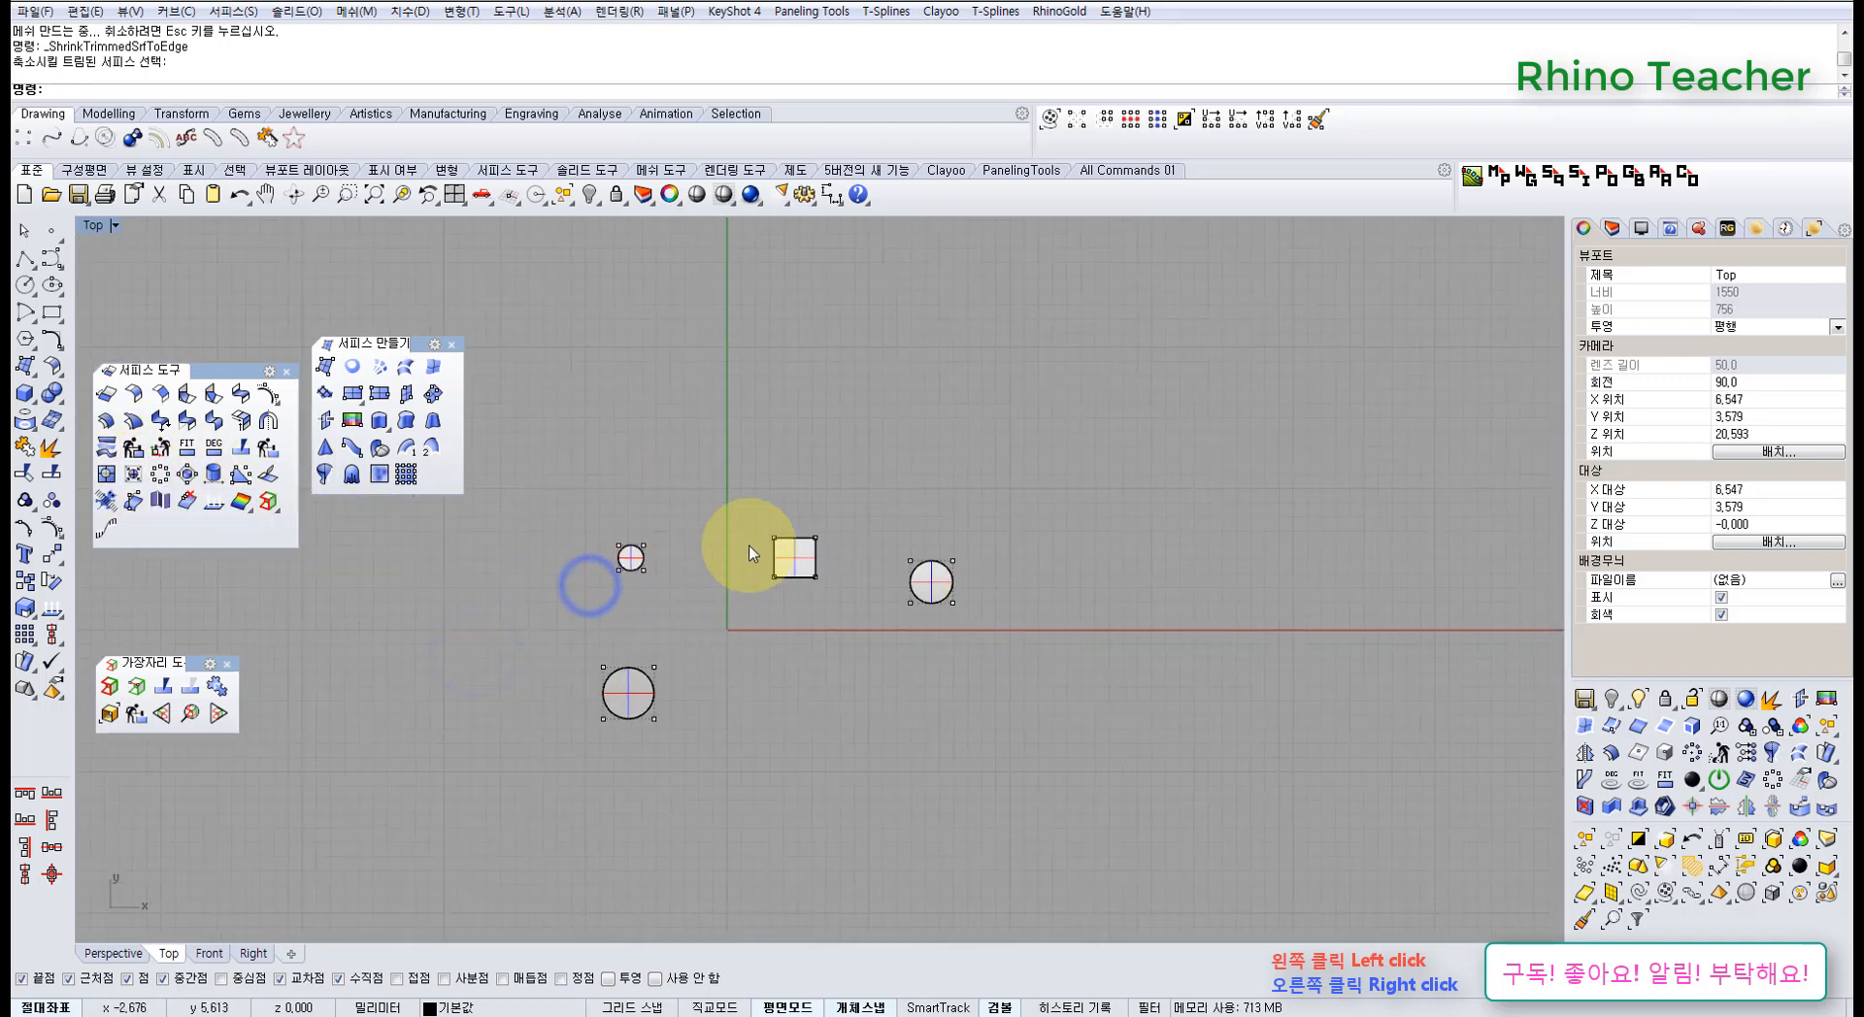
scroll(748, 547, "up", 10)
right_click_drag(523, 586, 790, 580)
scroll(633, 530, "up", 10)
scroll(681, 527, "down", 14)
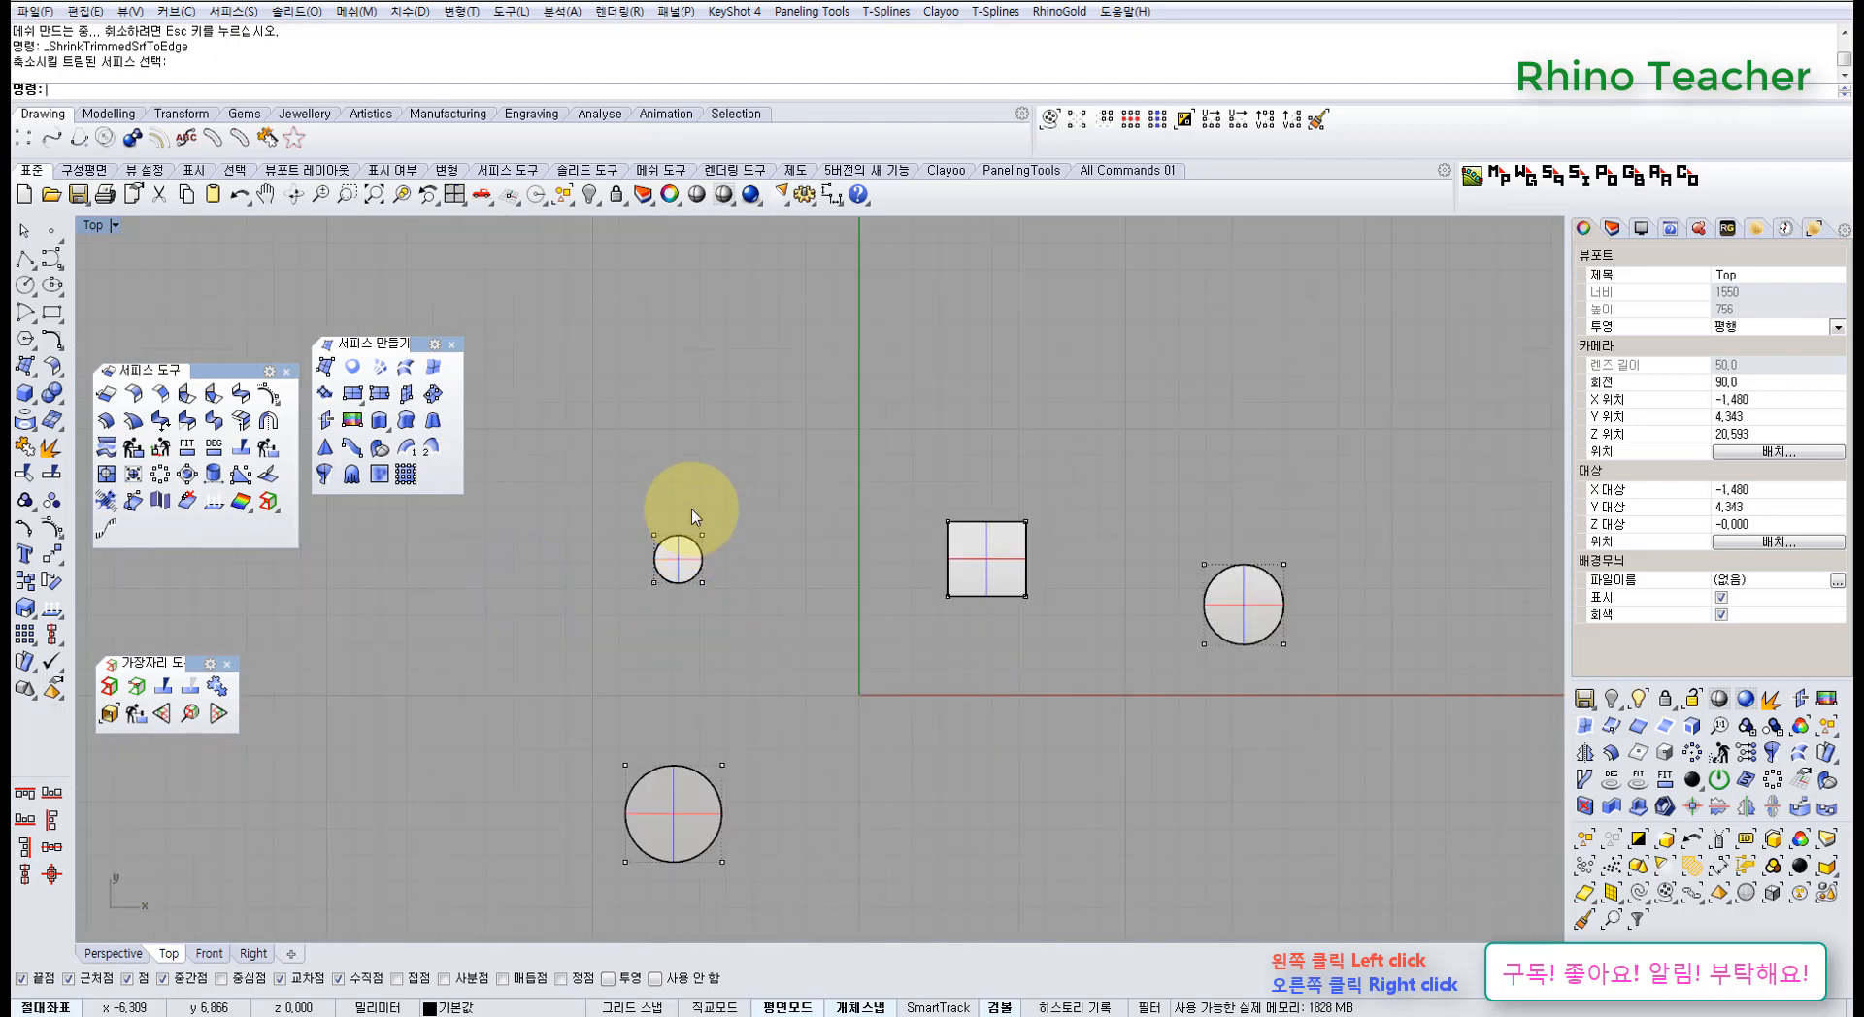
- Delete the square surface and all three circular surfaces
left_click(692, 508)
scroll(694, 540, "down", 5)
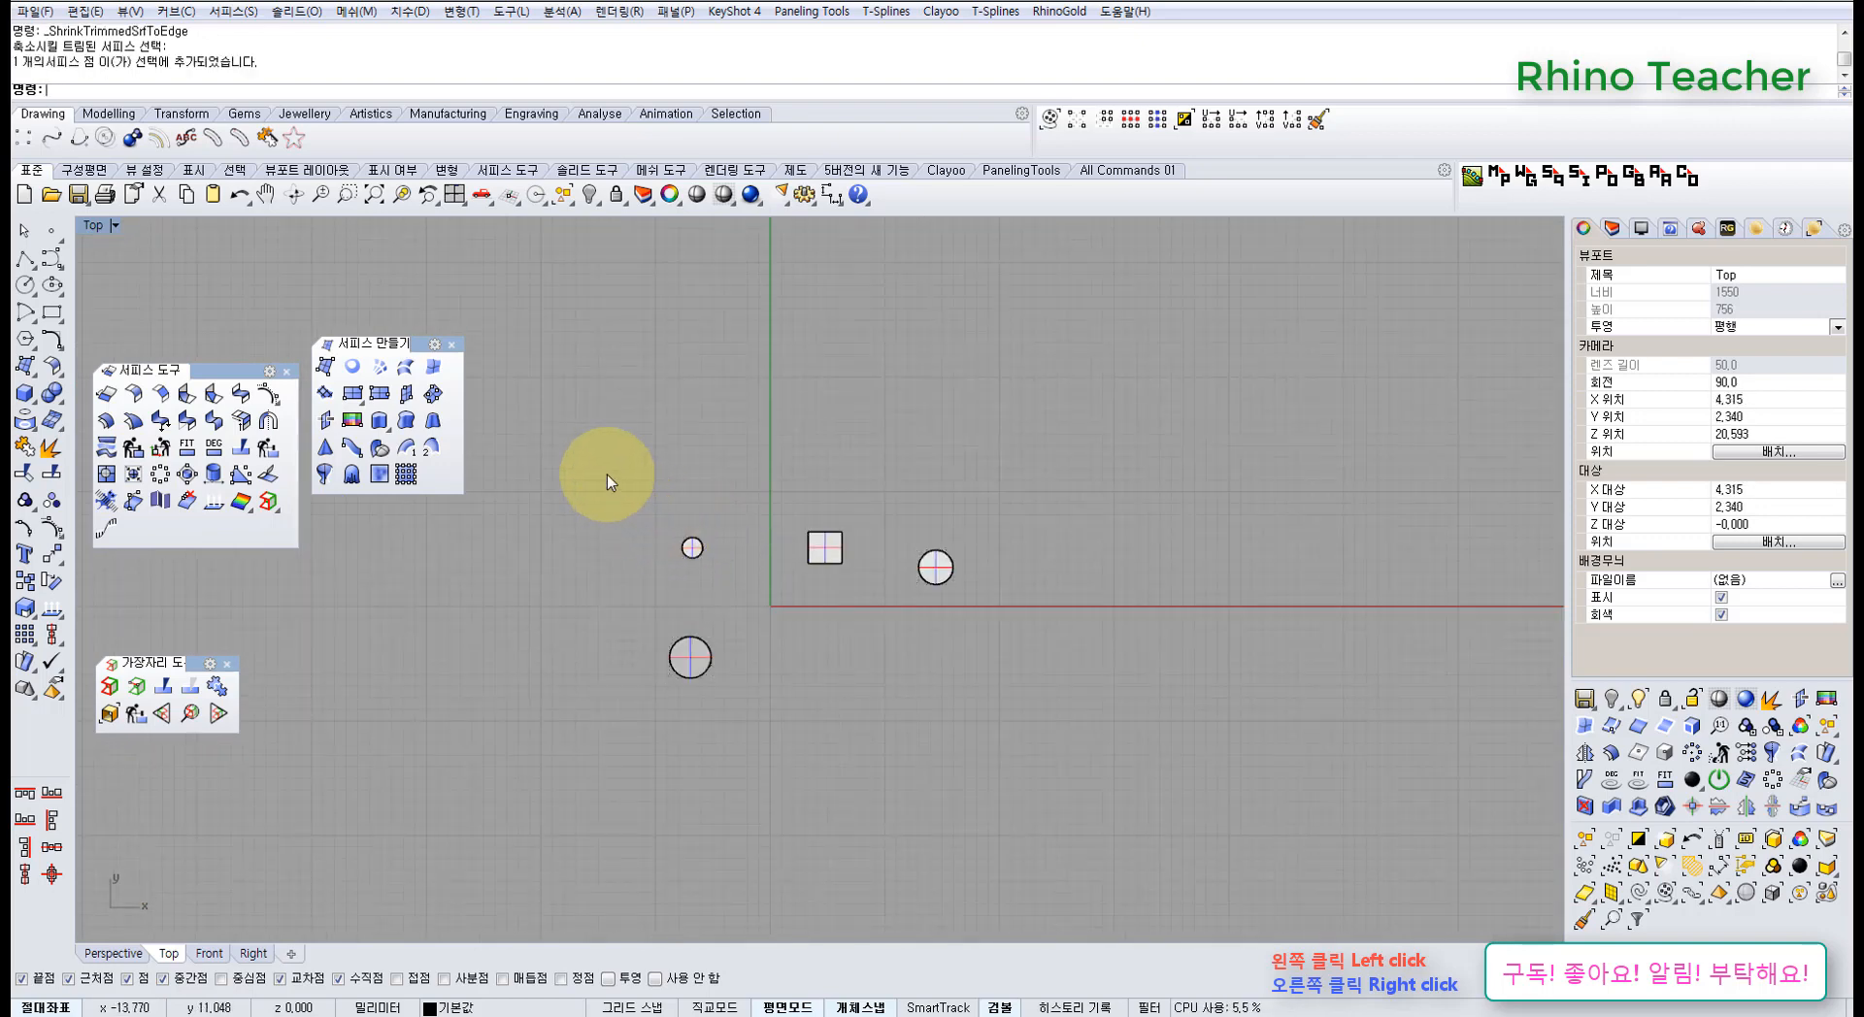
left_click_drag(608, 475, 1073, 678)
right_click_drag(969, 637, 923, 645)
key("Delete")
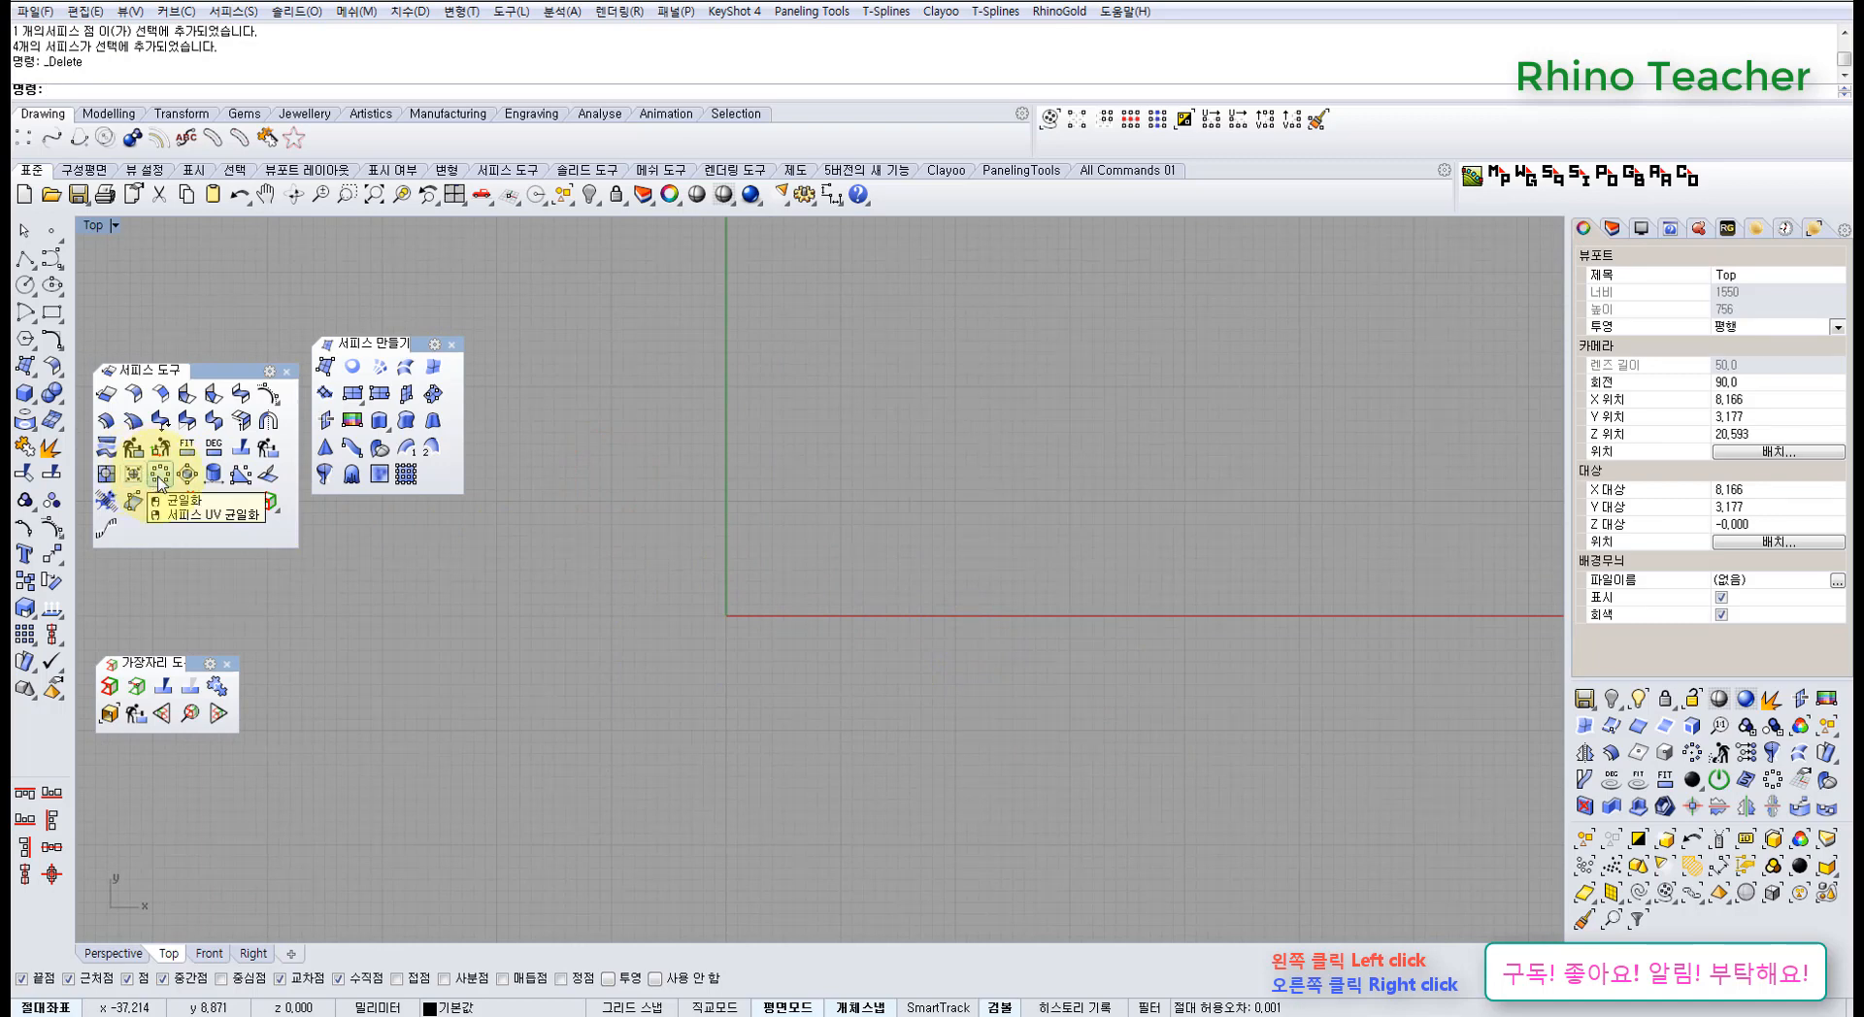
- Draw an S-shaped degree 3 curve with six control points across the vertical axis in the Front view
right_click_drag(728, 595, 586, 534)
key("ctrl+F4")
key("ctrl+F2")
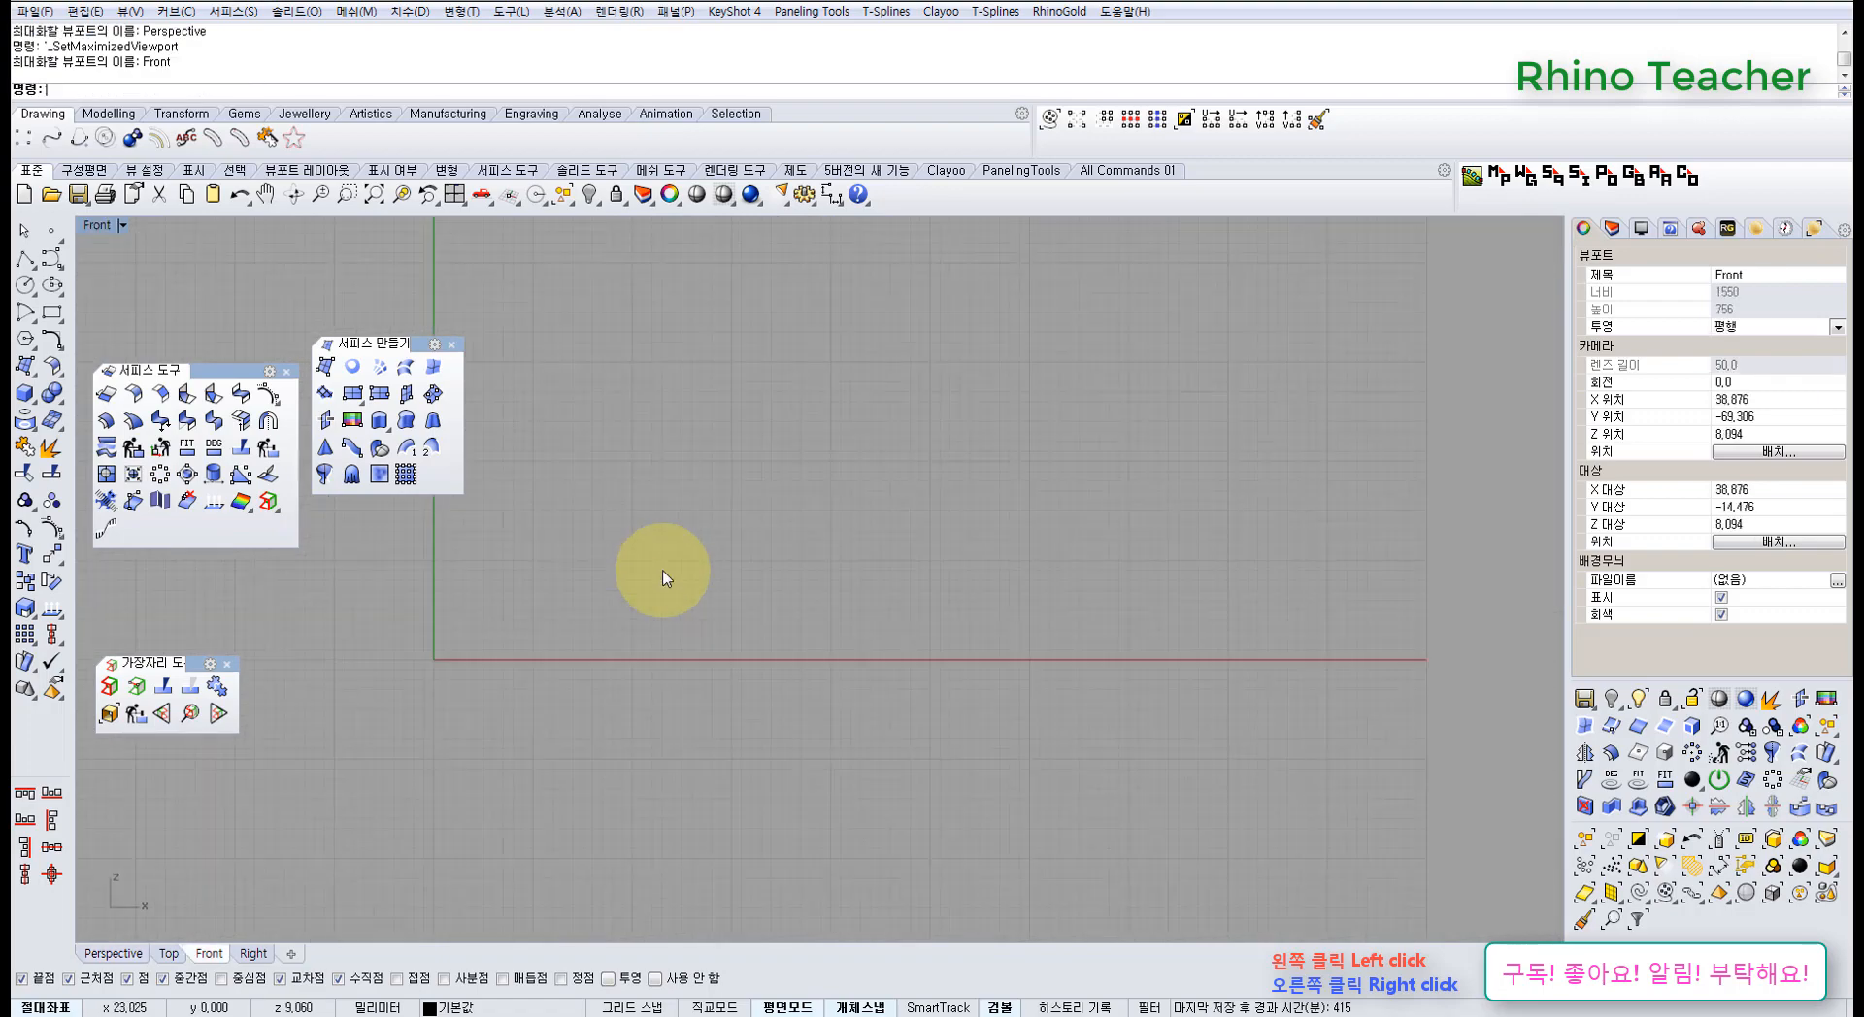
scroll(666, 578, "down", 8)
right_click_drag(628, 610, 553, 569)
left_click(47, 255)
left_click(492, 553)
left_click(605, 489)
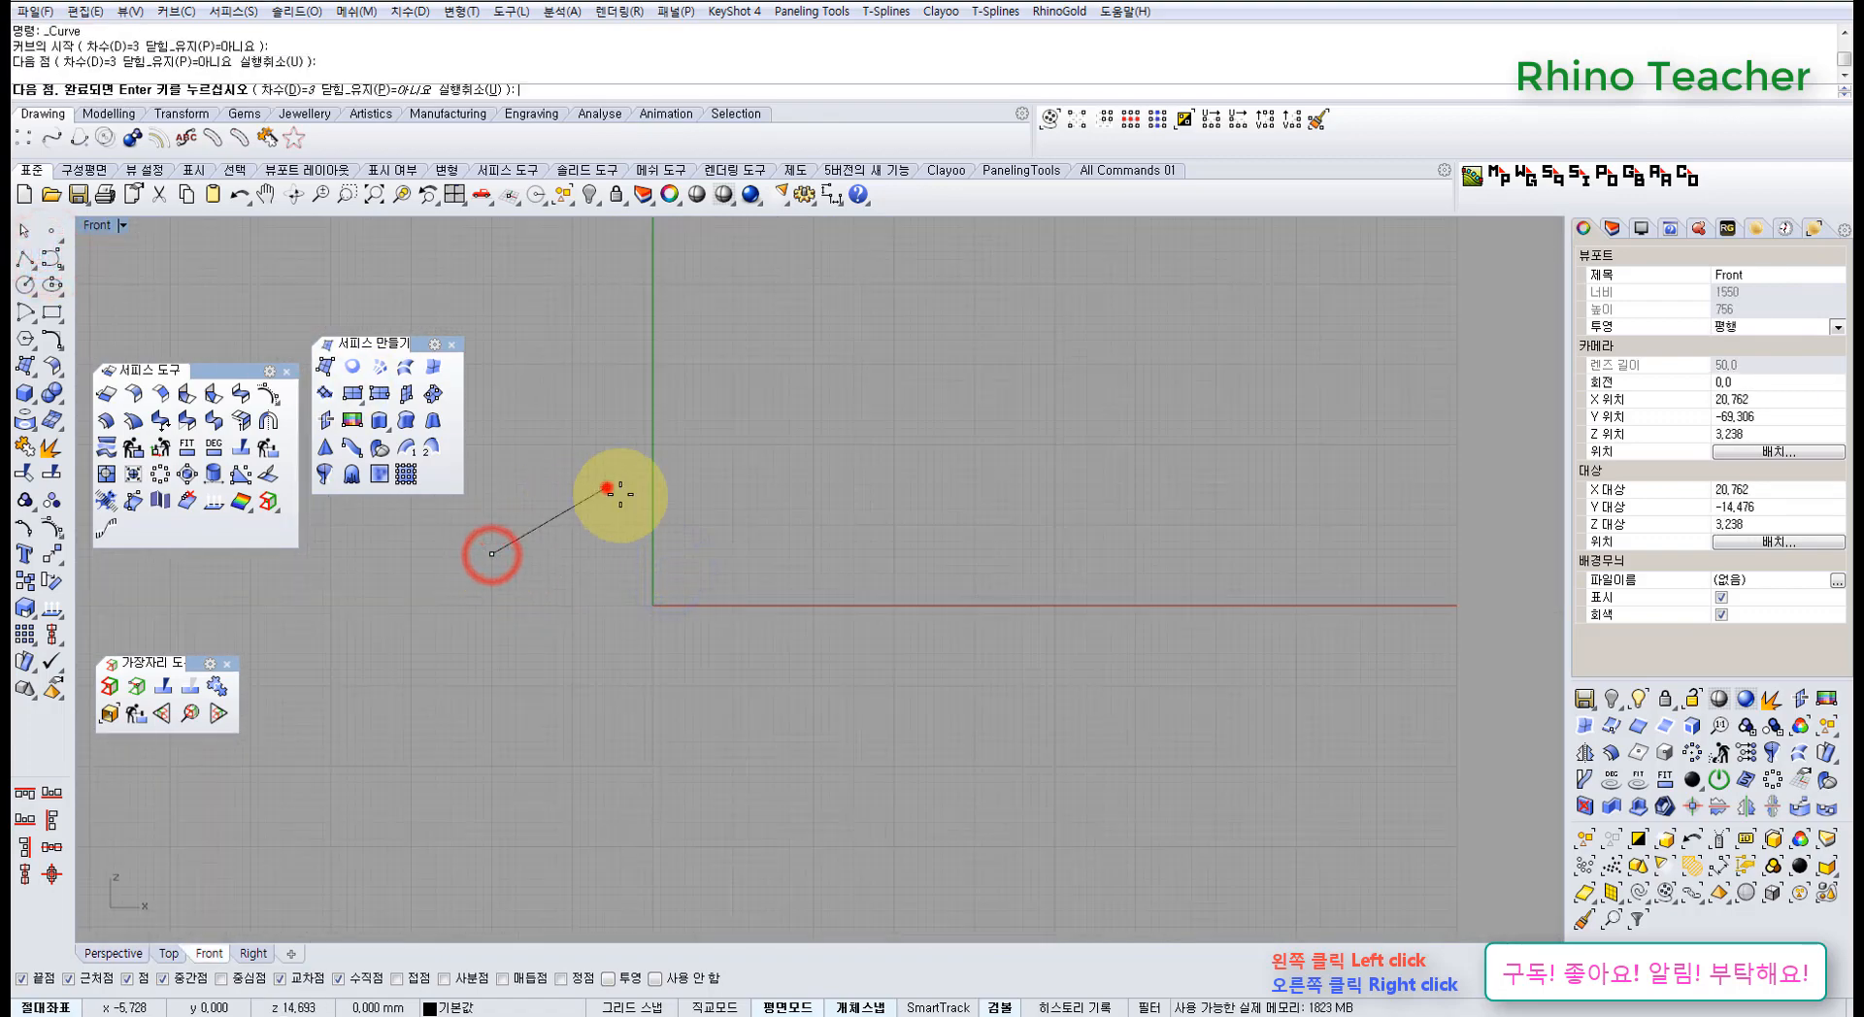
left_click(699, 569)
left_click(689, 686)
left_click(738, 743)
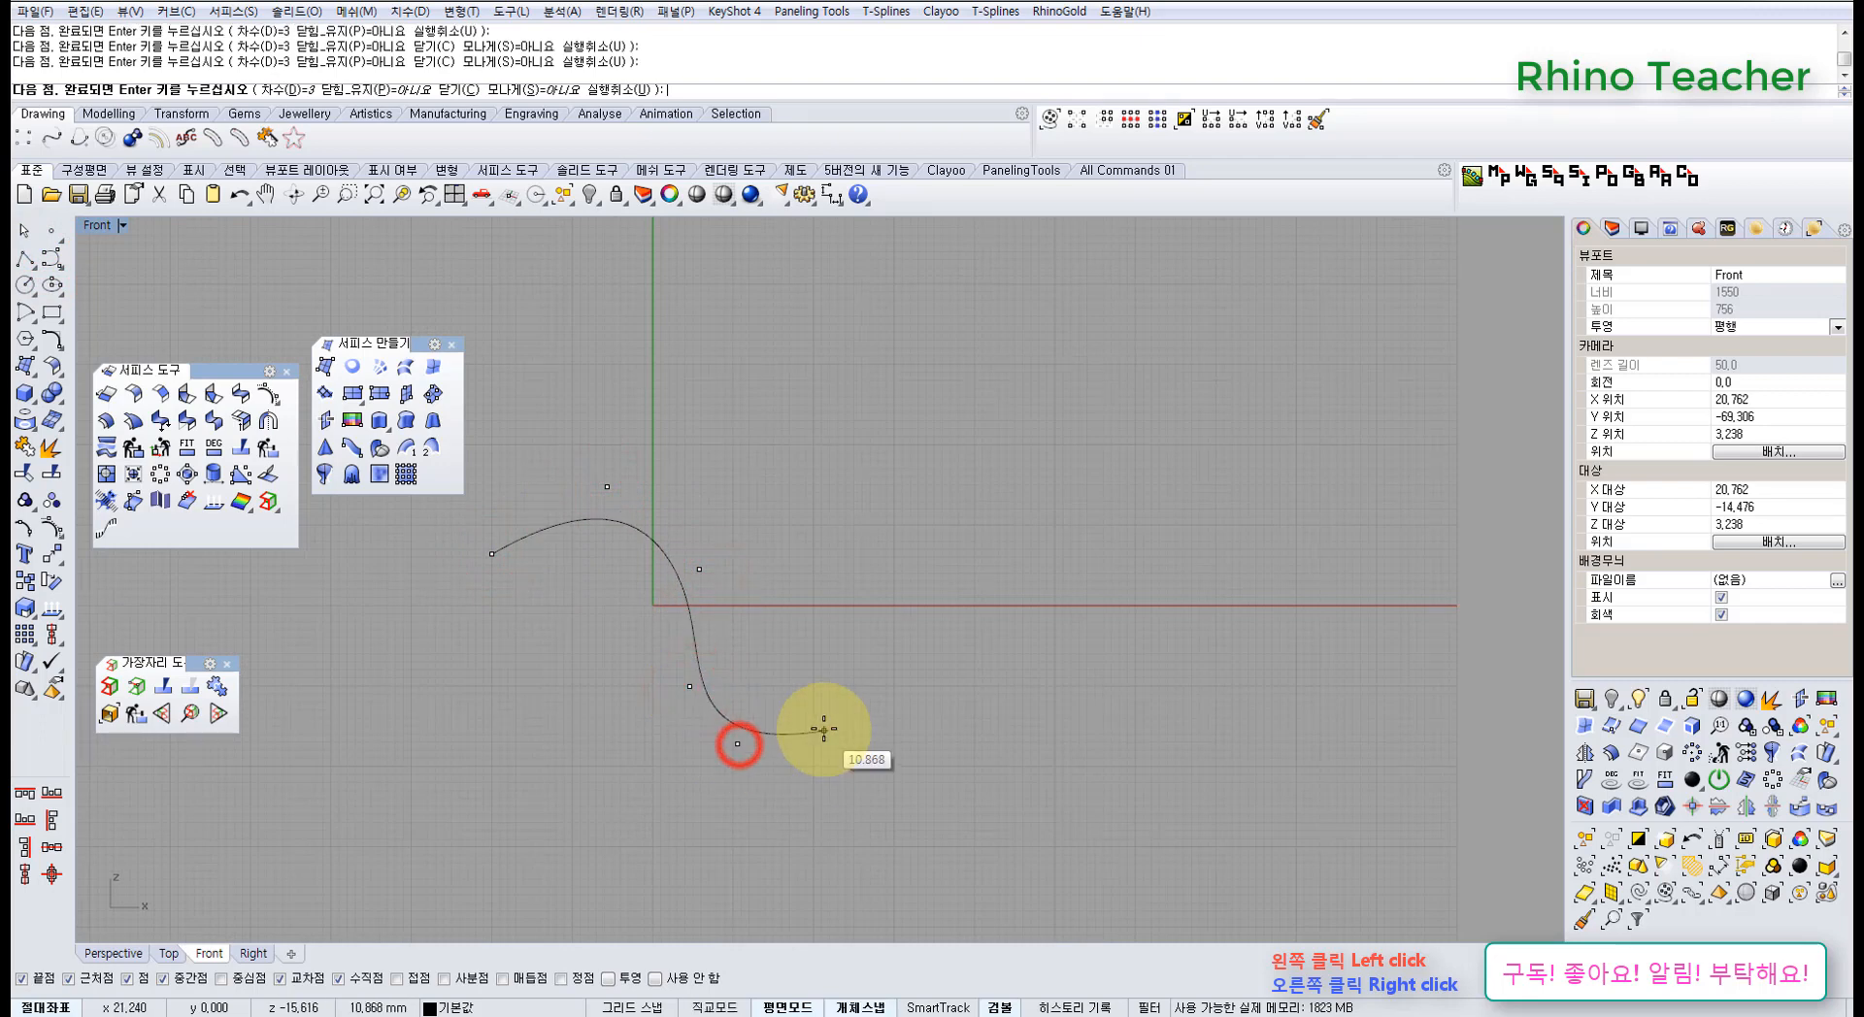
left_click(813, 745)
right_click(823, 734)
- Extrude the S-shaped curve sideways into an open surface in the Perspective view
left_click_drag(770, 587, 653, 655)
scroll(651, 663, "down", 6)
right_click_drag(651, 663, 631, 710)
key("ctrl+F4")
right_click_drag(844, 495, 602, 513)
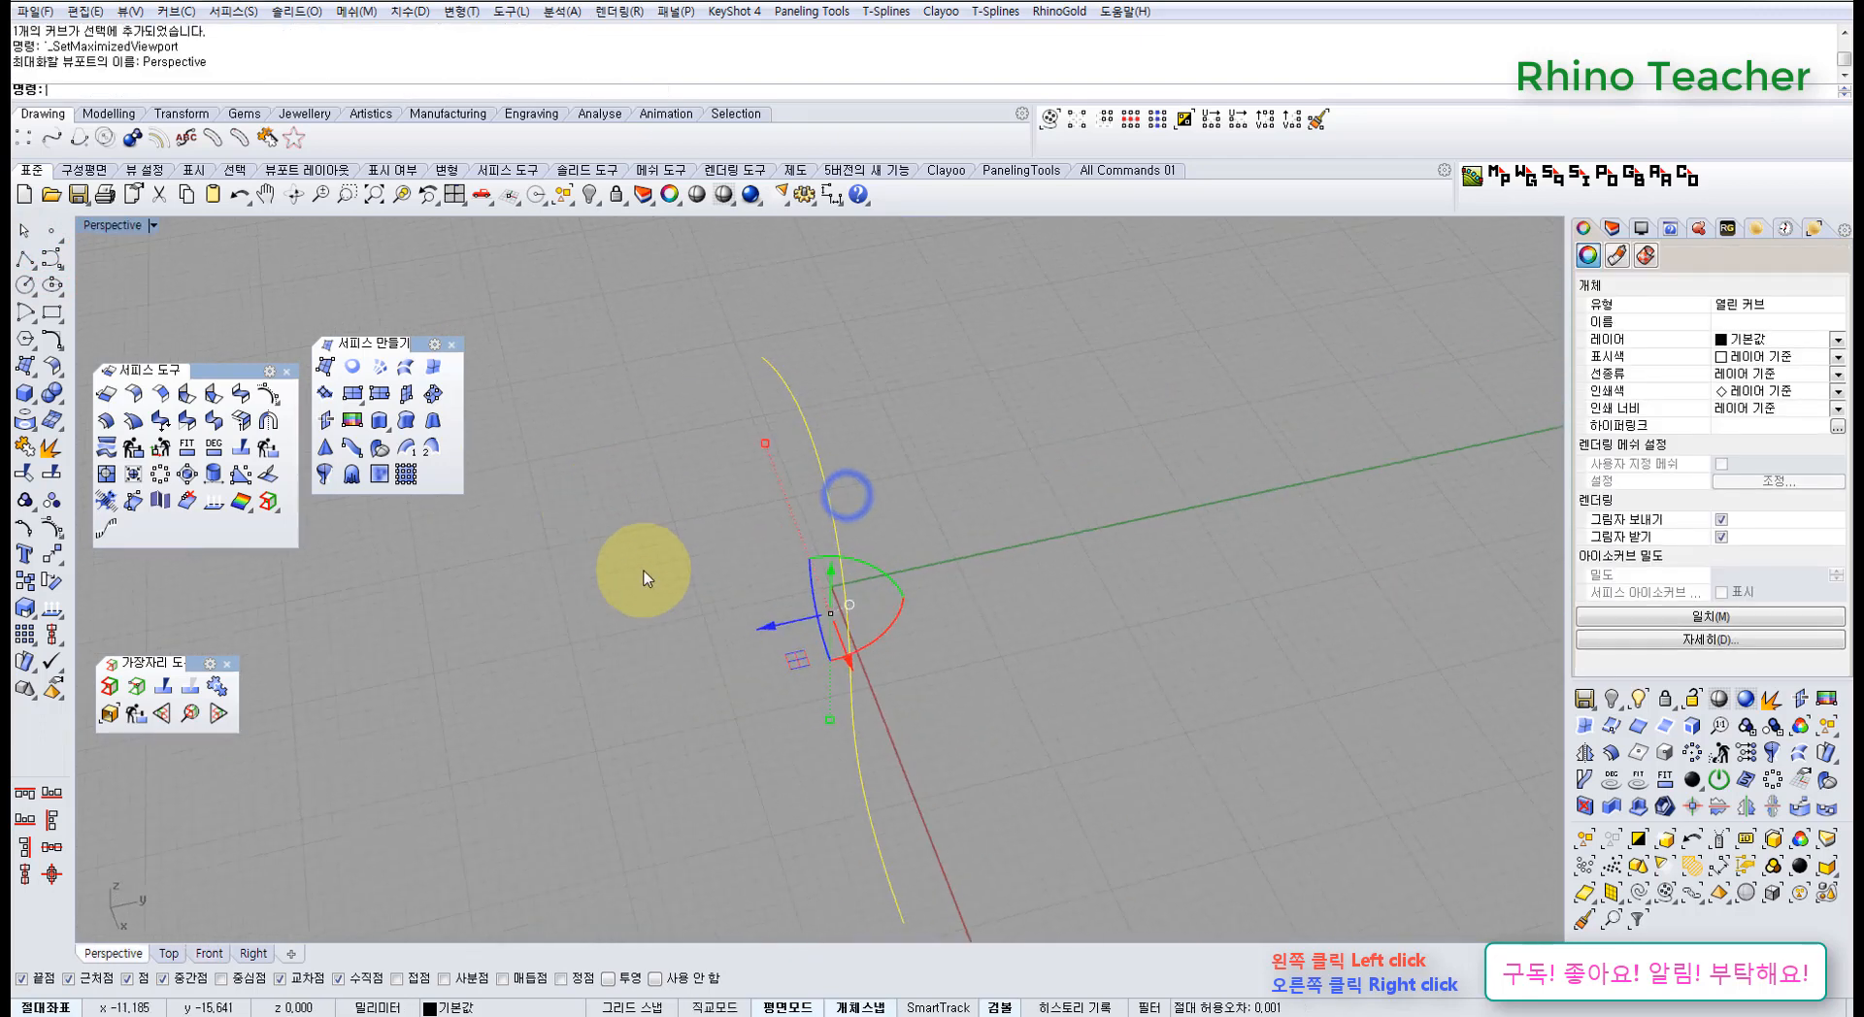
right_click_drag(706, 648, 722, 627)
scroll(722, 631, "down", 5)
key("F4")
left_click(976, 569)
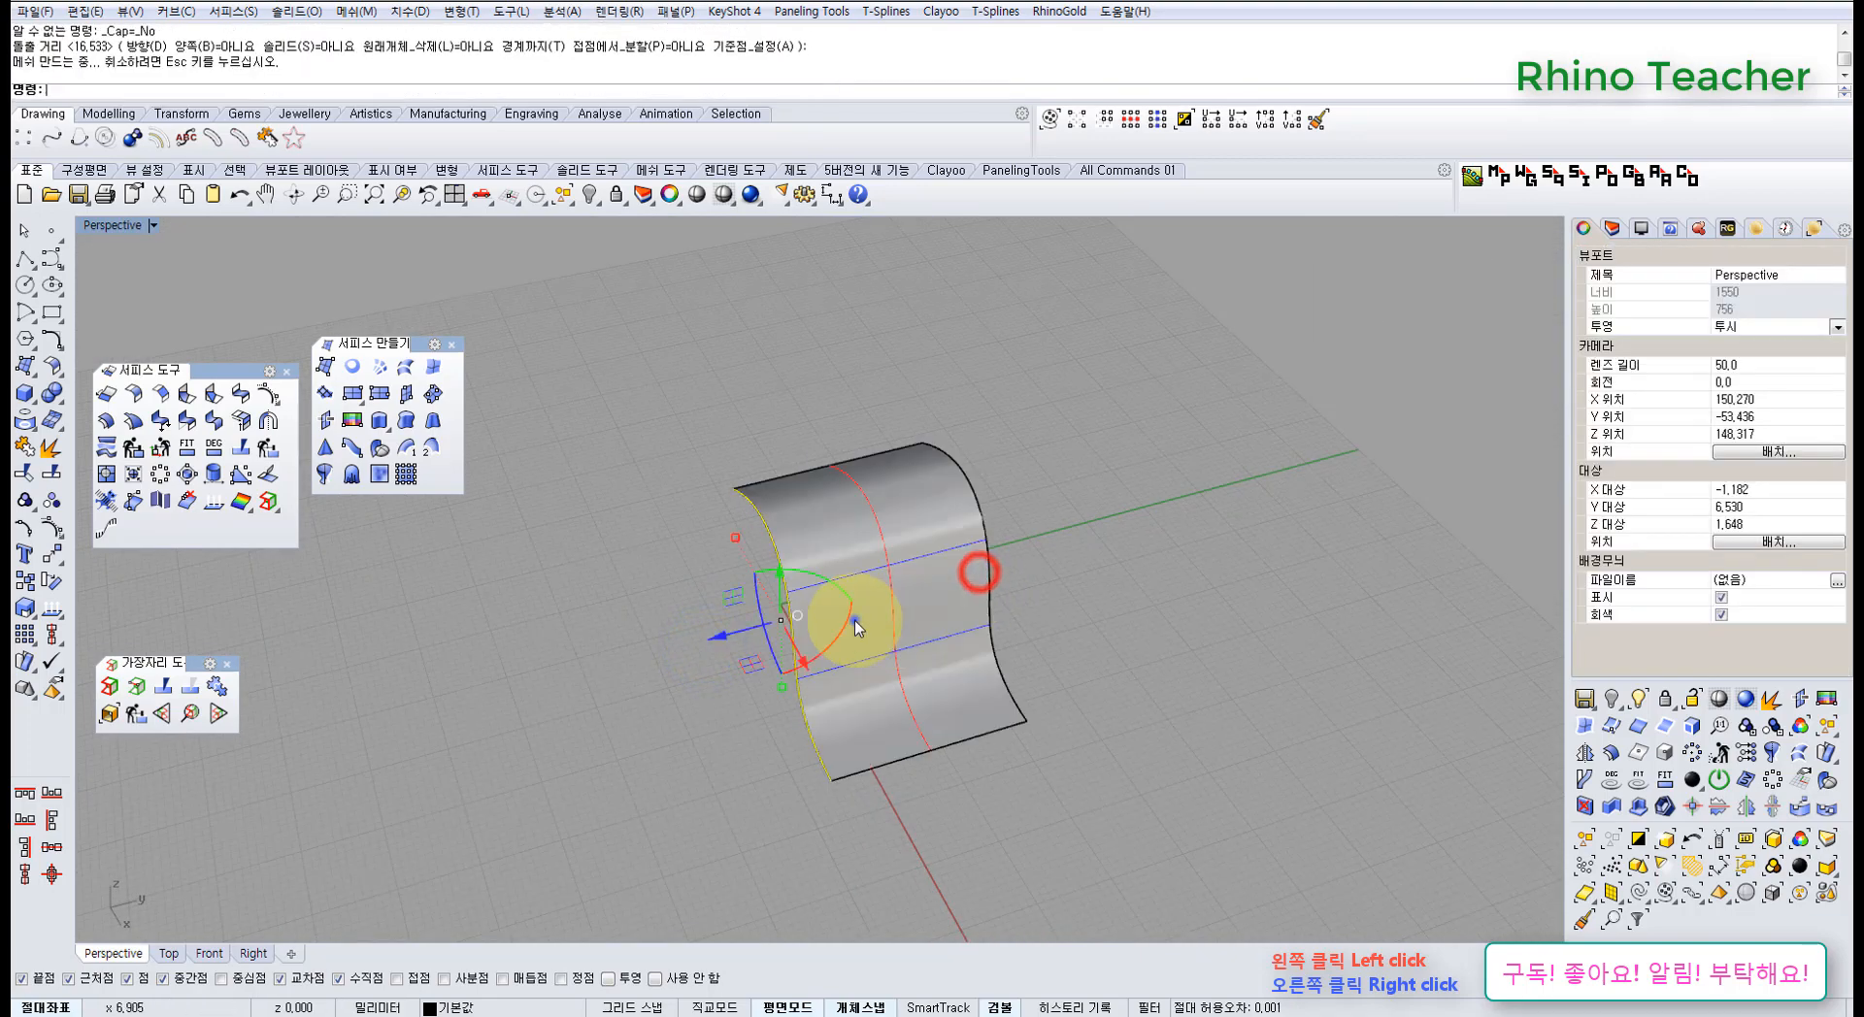
- Delete the source curve and show the extruded surface's control points
right_click_drag(853, 621, 801, 584)
key("Delete")
left_click(878, 616)
key("F10")
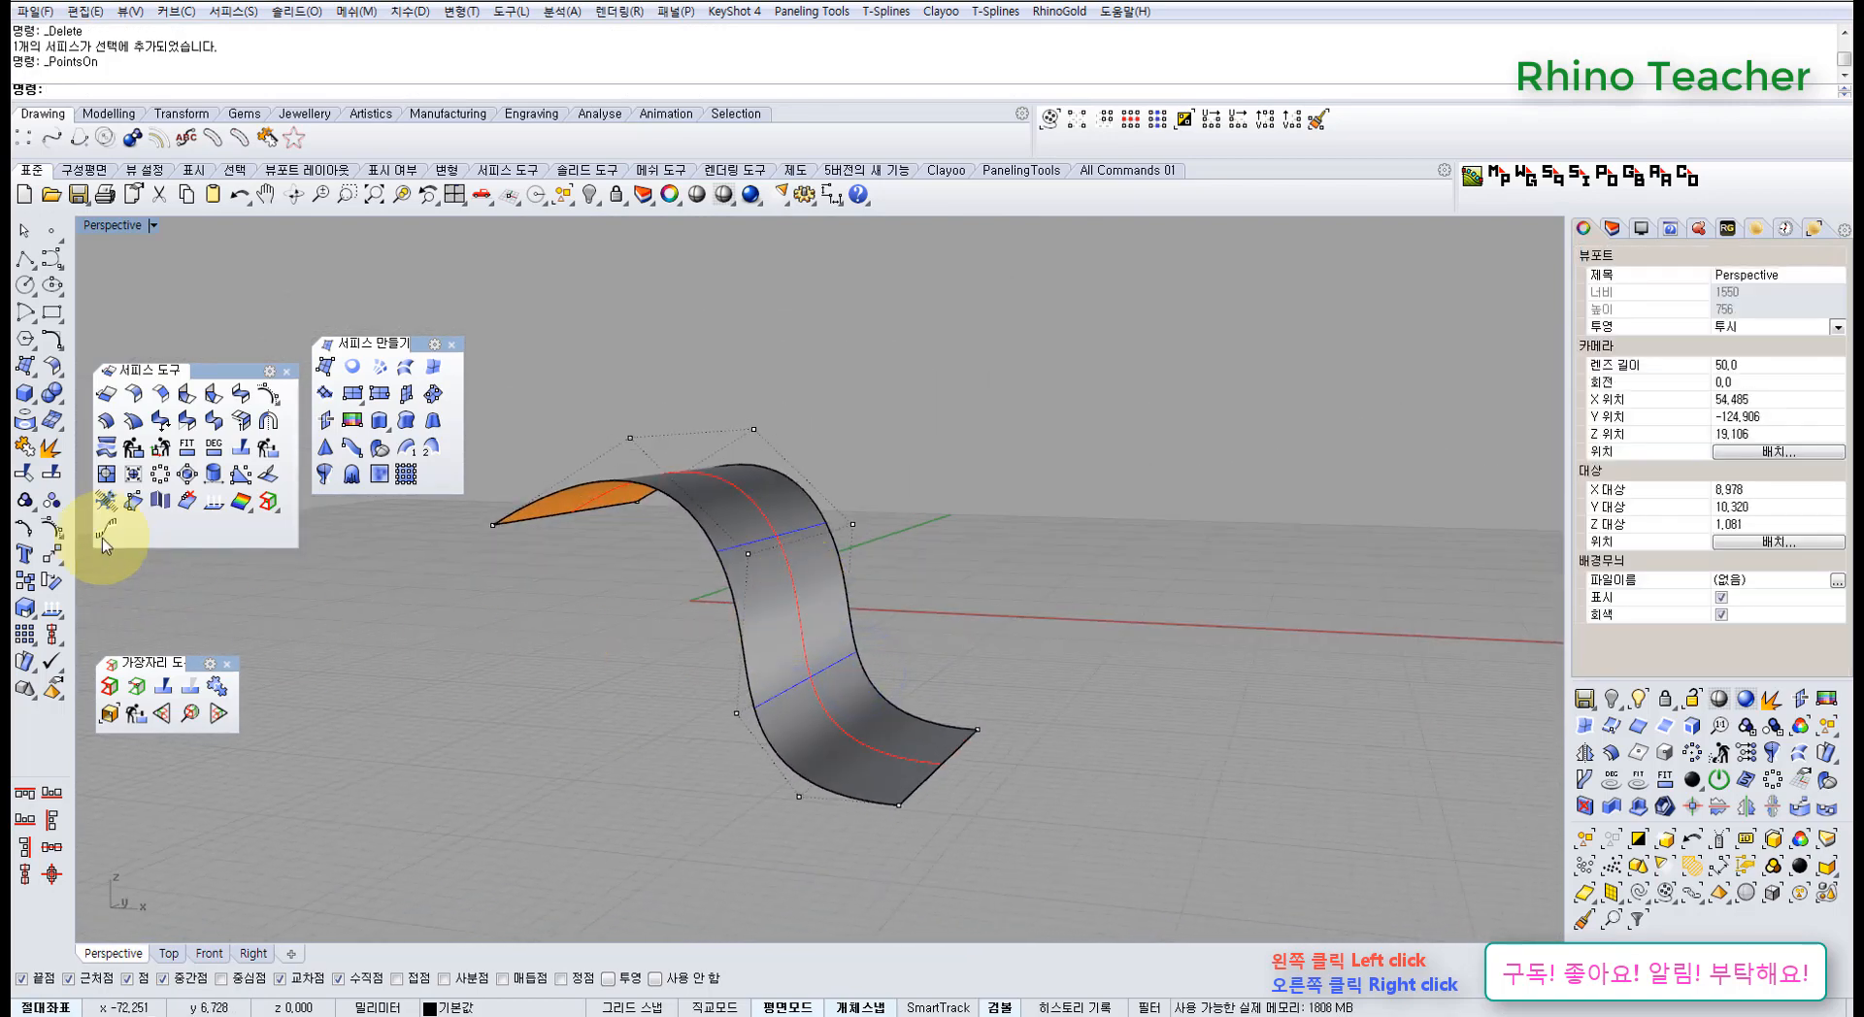
- Keep the point editing tools open as a floating palette and examine the surface's control points beside its isocurves
left_click(50, 534)
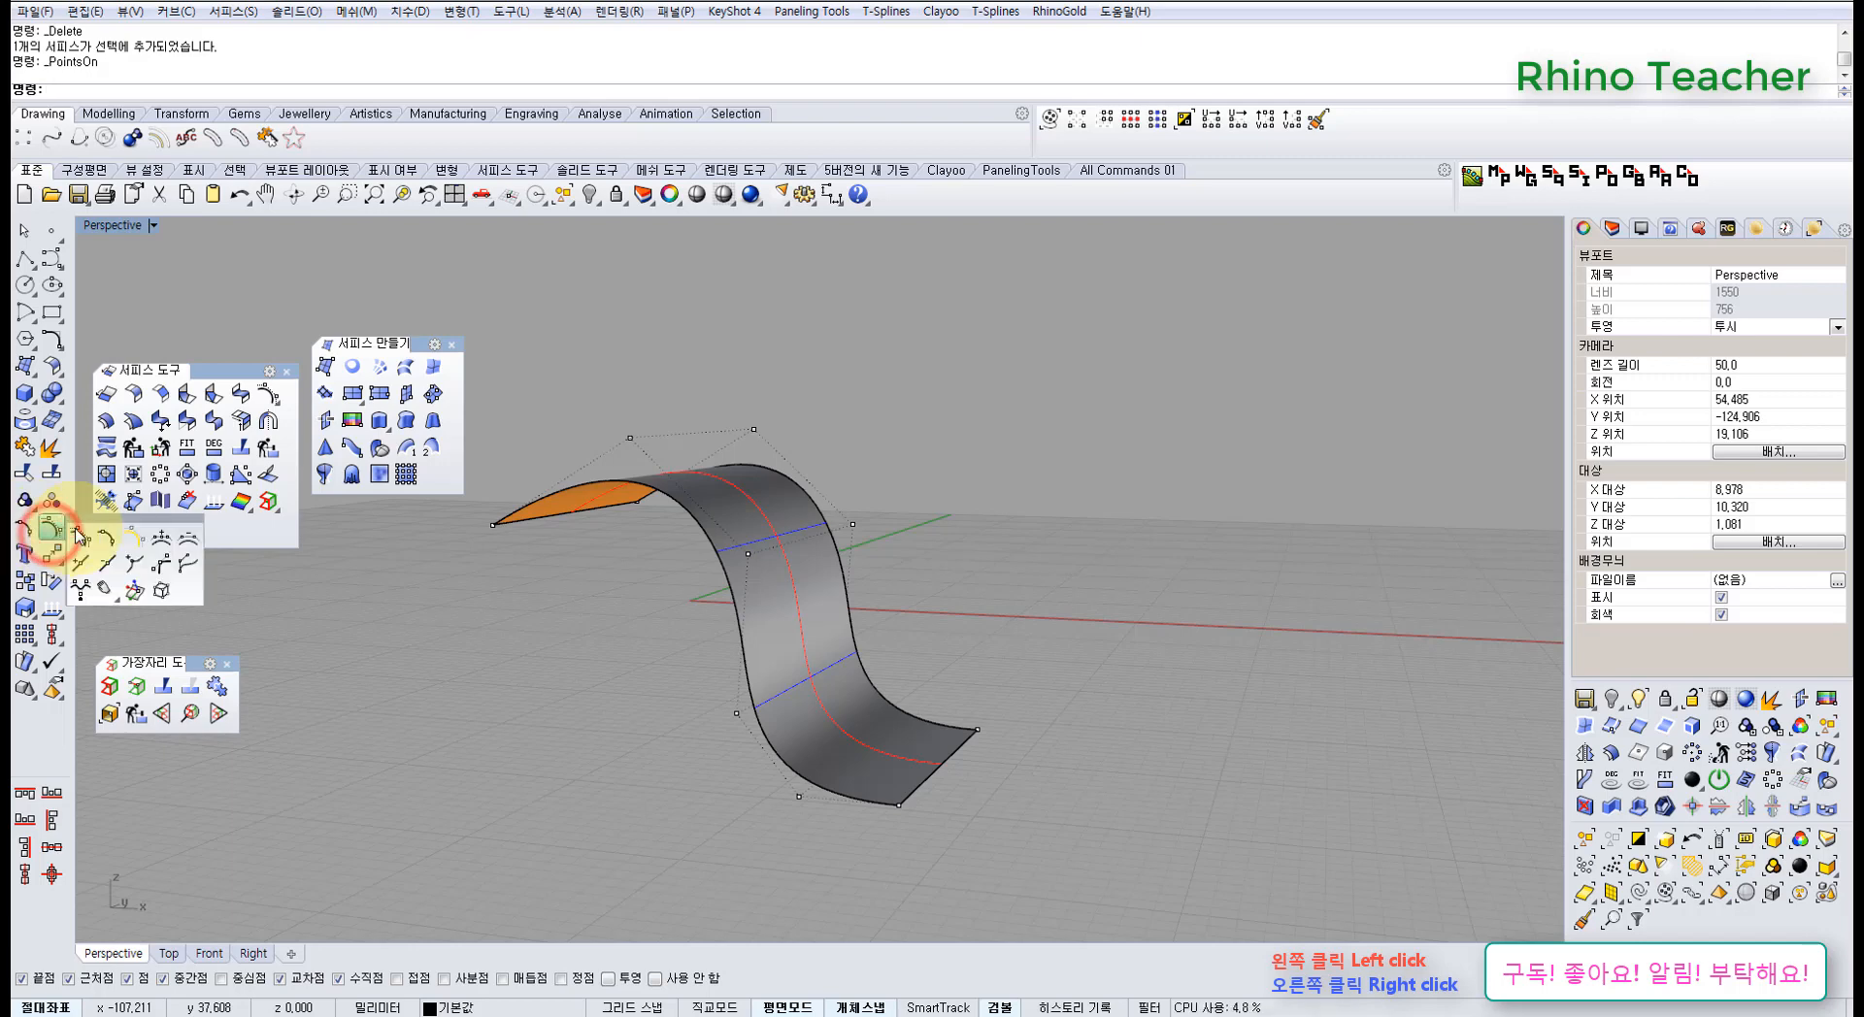
left_click_drag(101, 525, 109, 829)
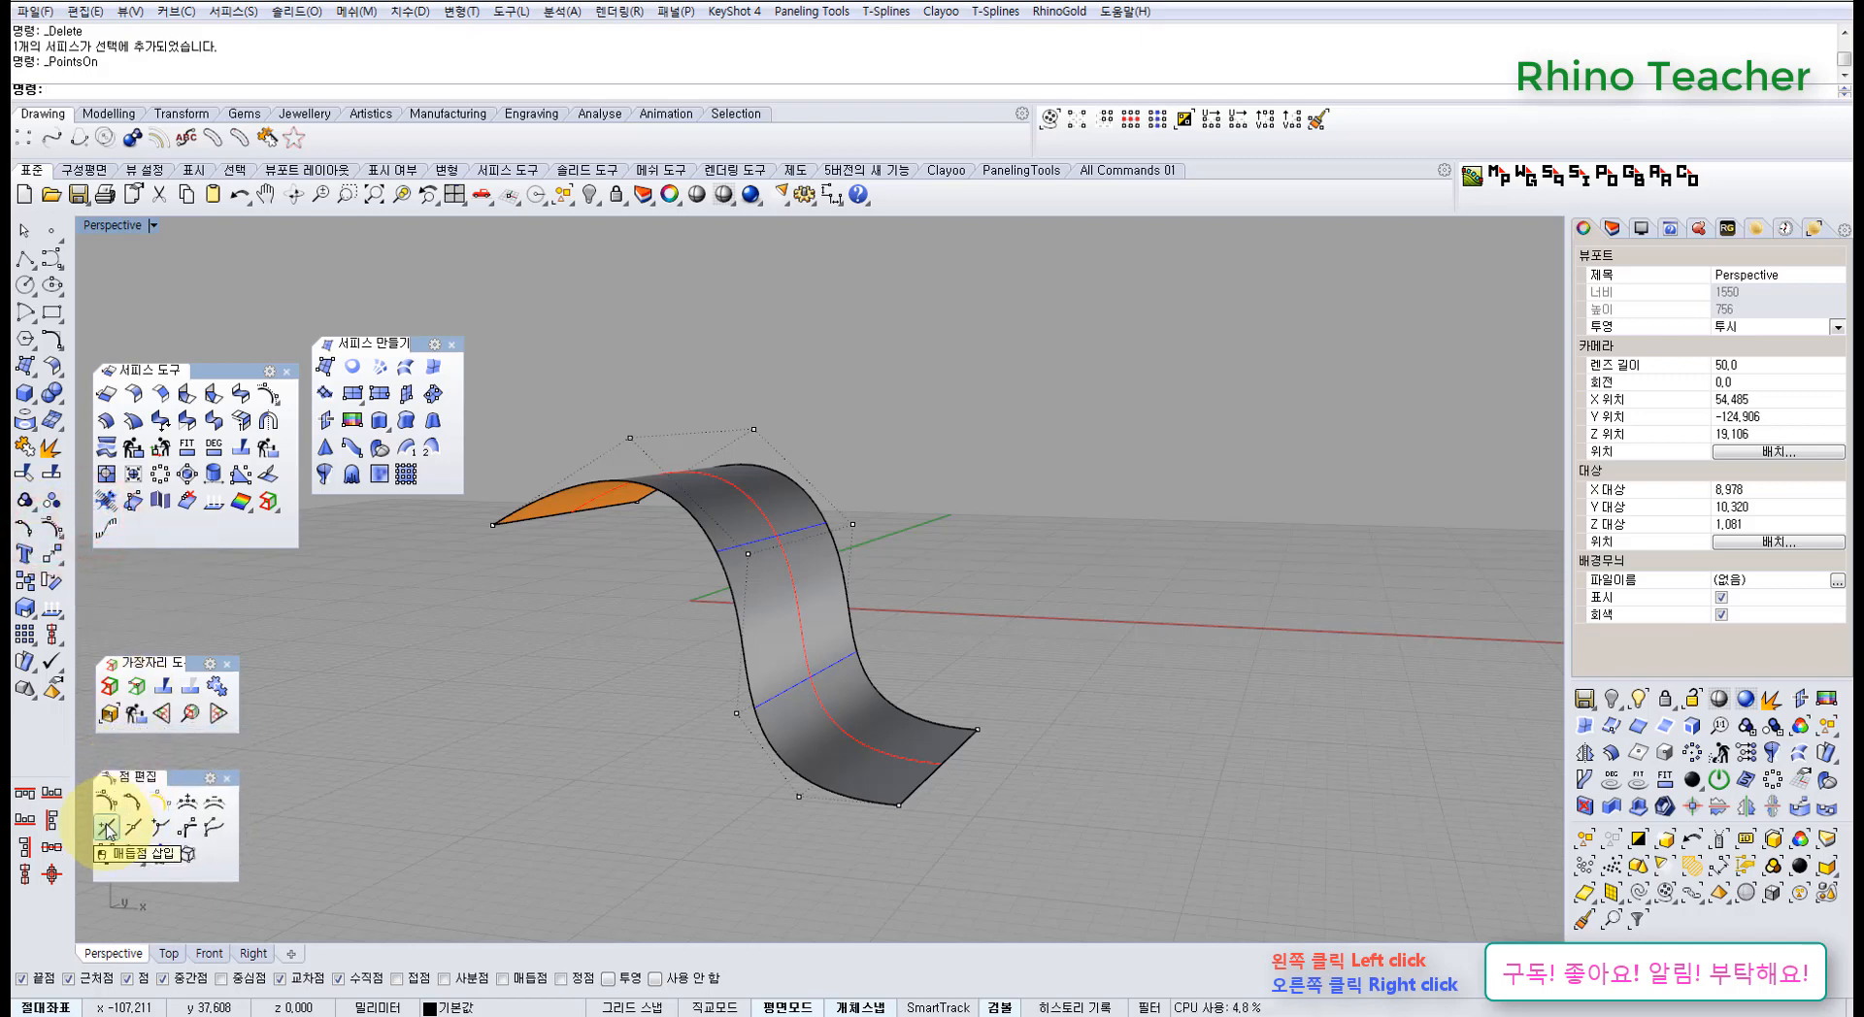
right_click_drag(748, 595, 680, 548)
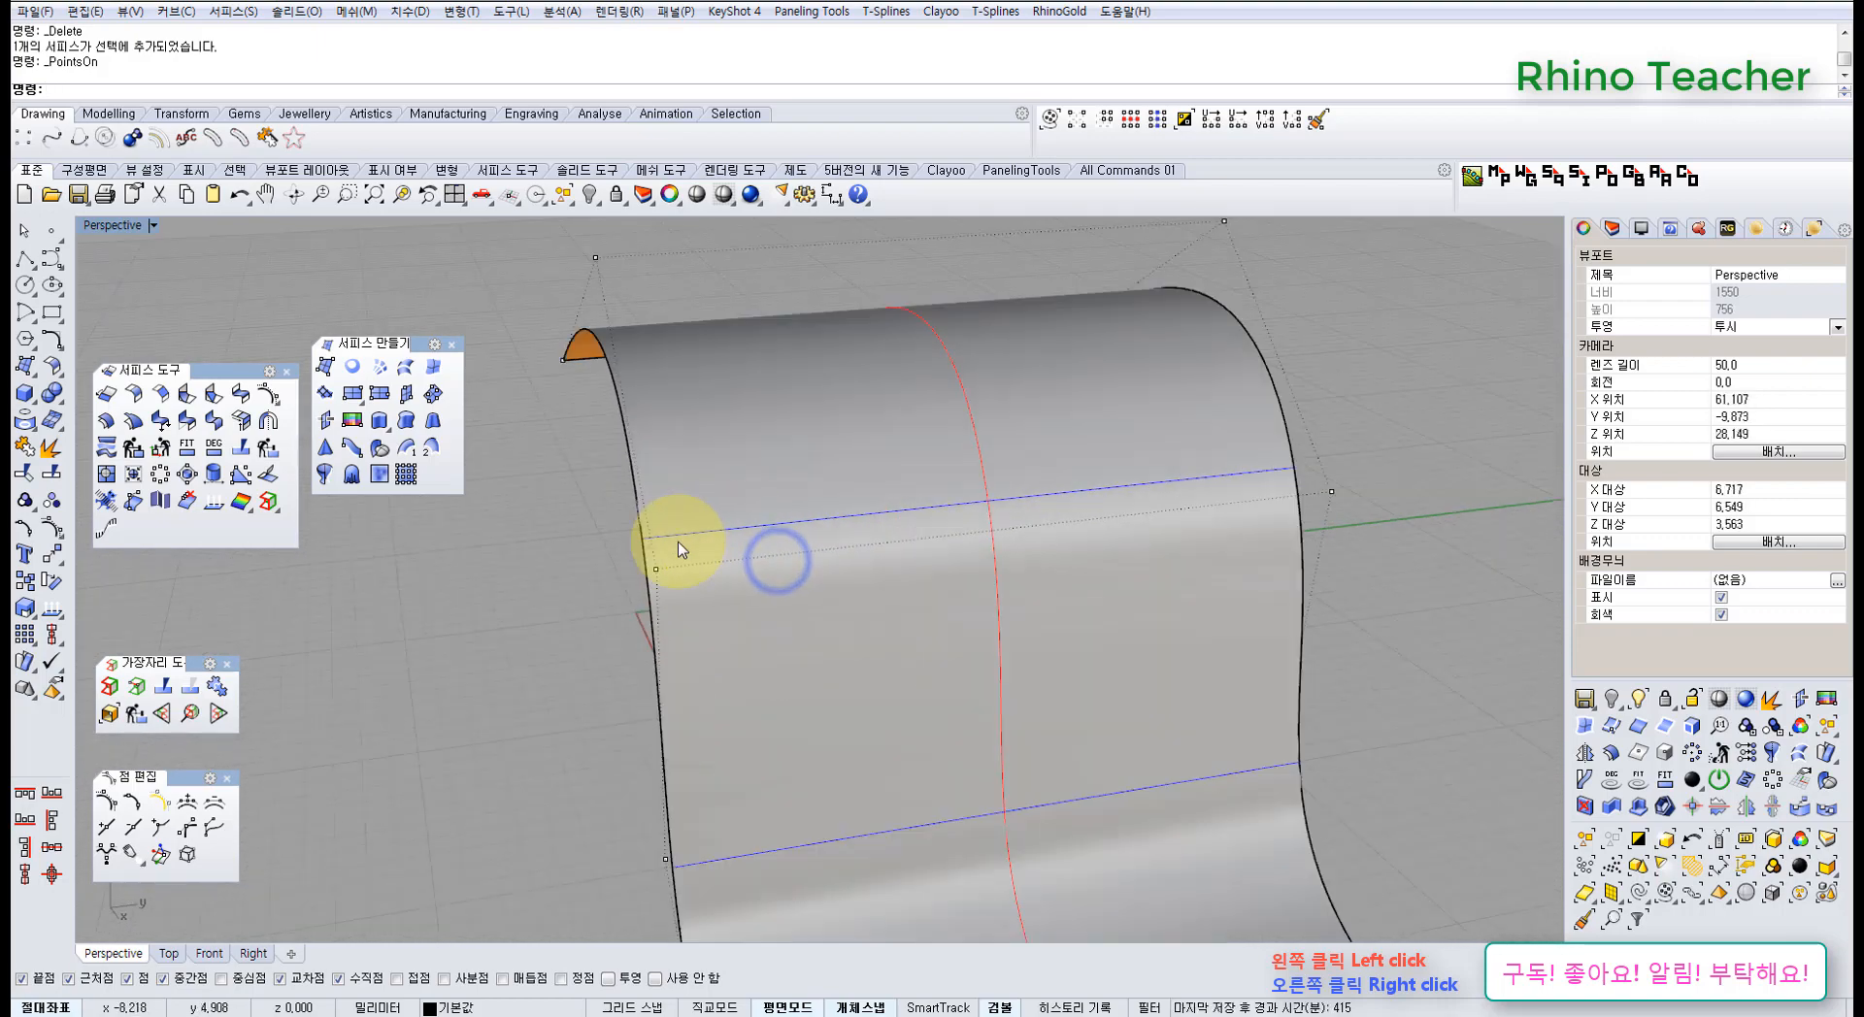
right_click_drag(807, 576, 827, 487, "shift")
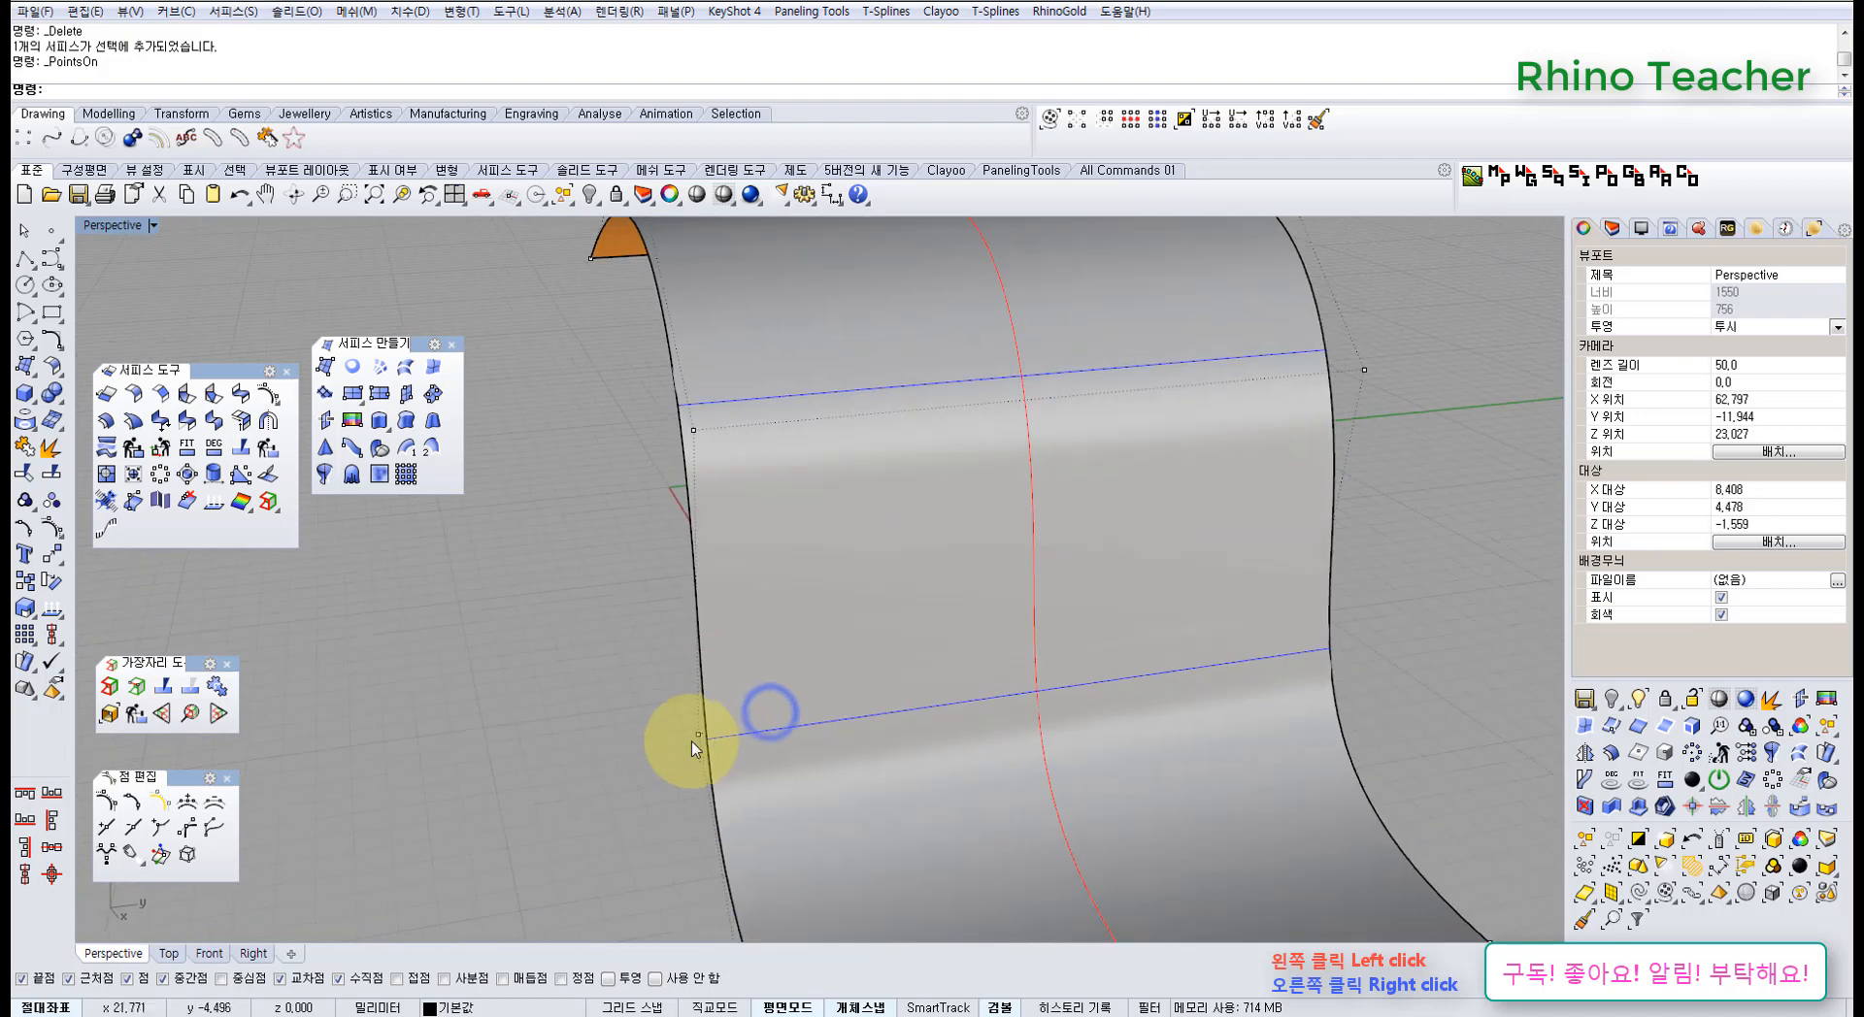
scroll(710, 743, "up", 5)
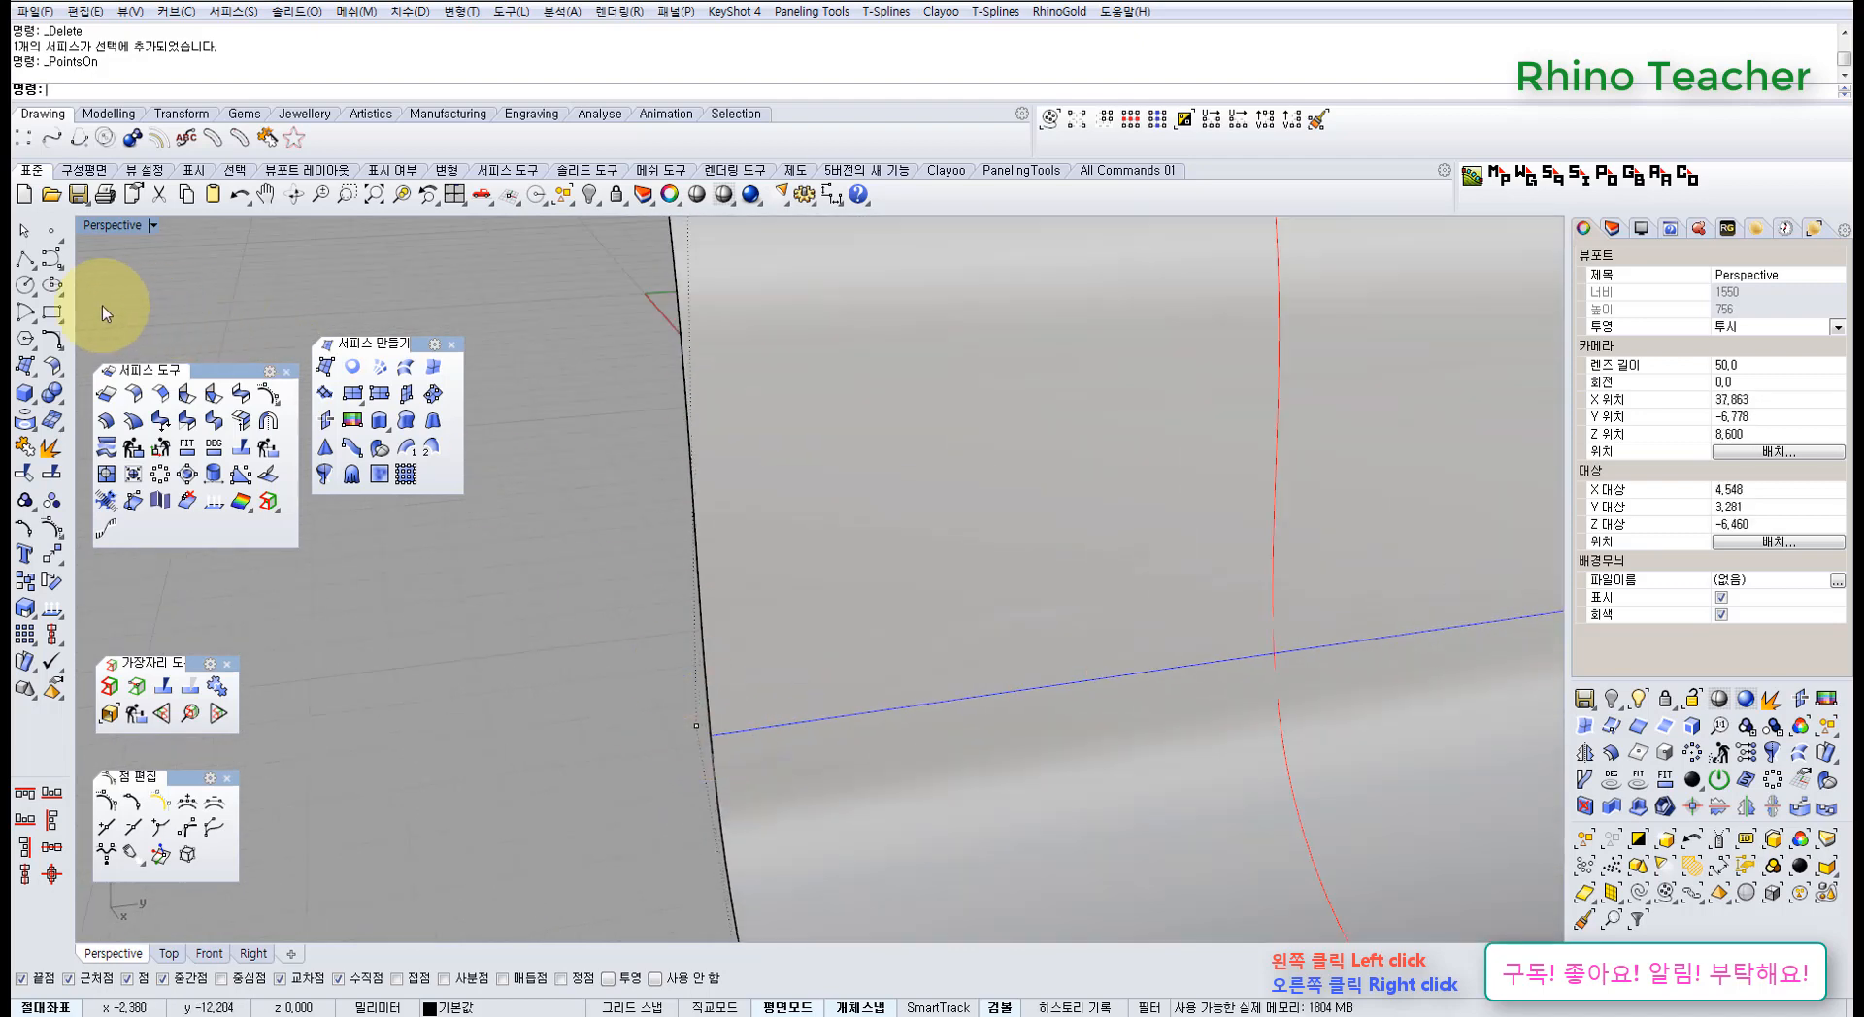
- Enable the Knot object snap and try starting a polyline where the lower isocurve meets the surface edge
left_click(23, 260)
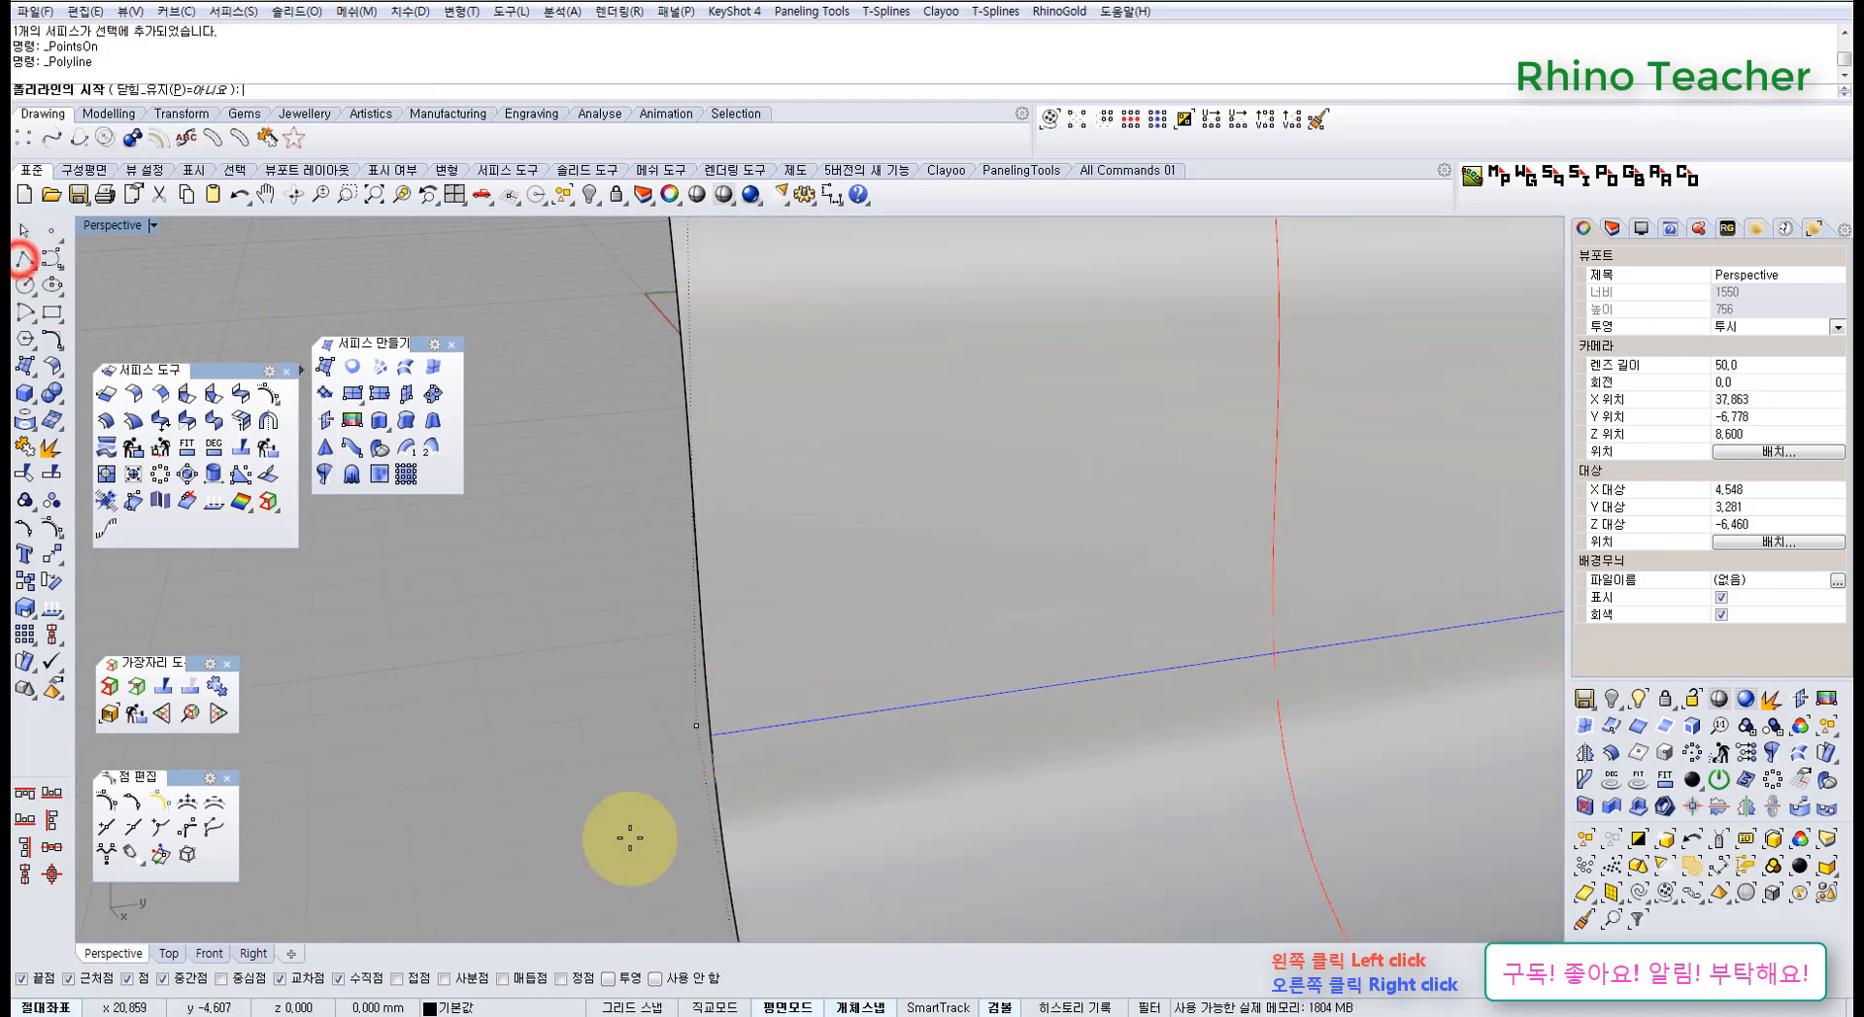
left_click(503, 979)
left_click(711, 735)
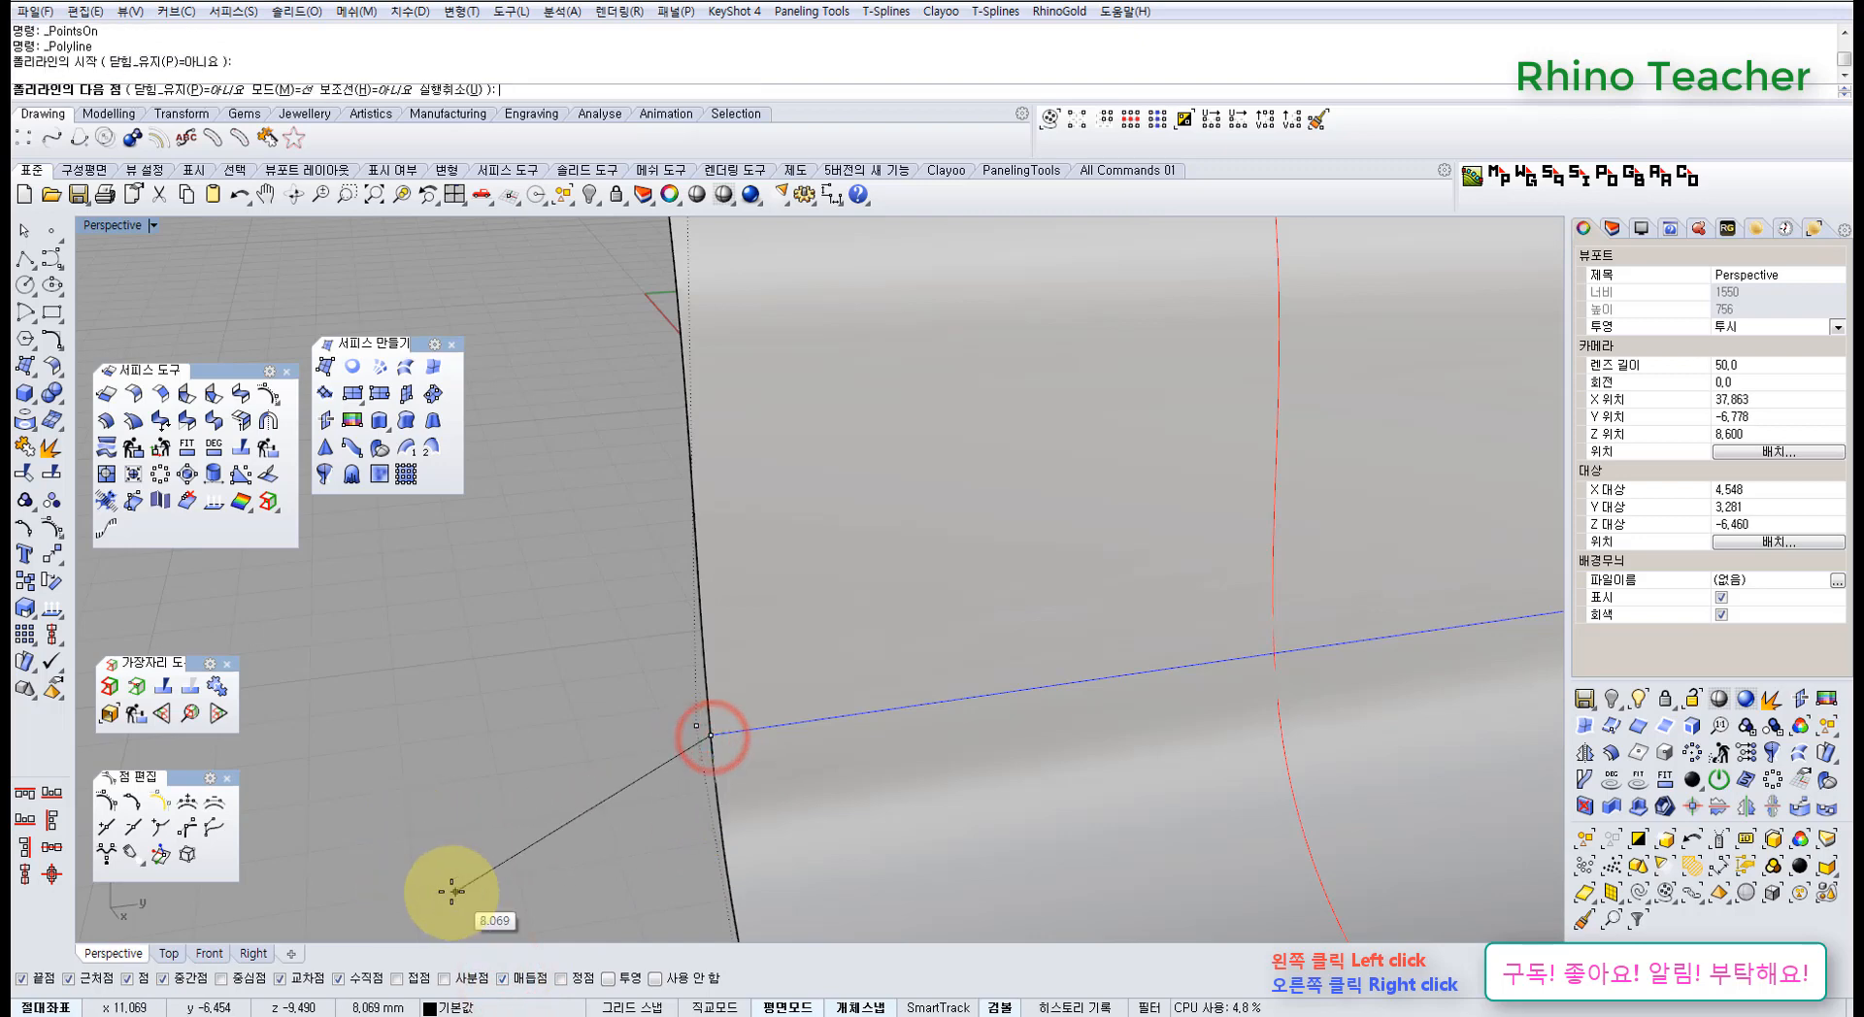
key("Escape")
- Try MakeUniform on the S-shaped surface, inspect its control points and undo the change
scroll(670, 723, "down", 10)
right_click_drag(697, 648, 801, 673)
scroll(781, 691, "up", 5)
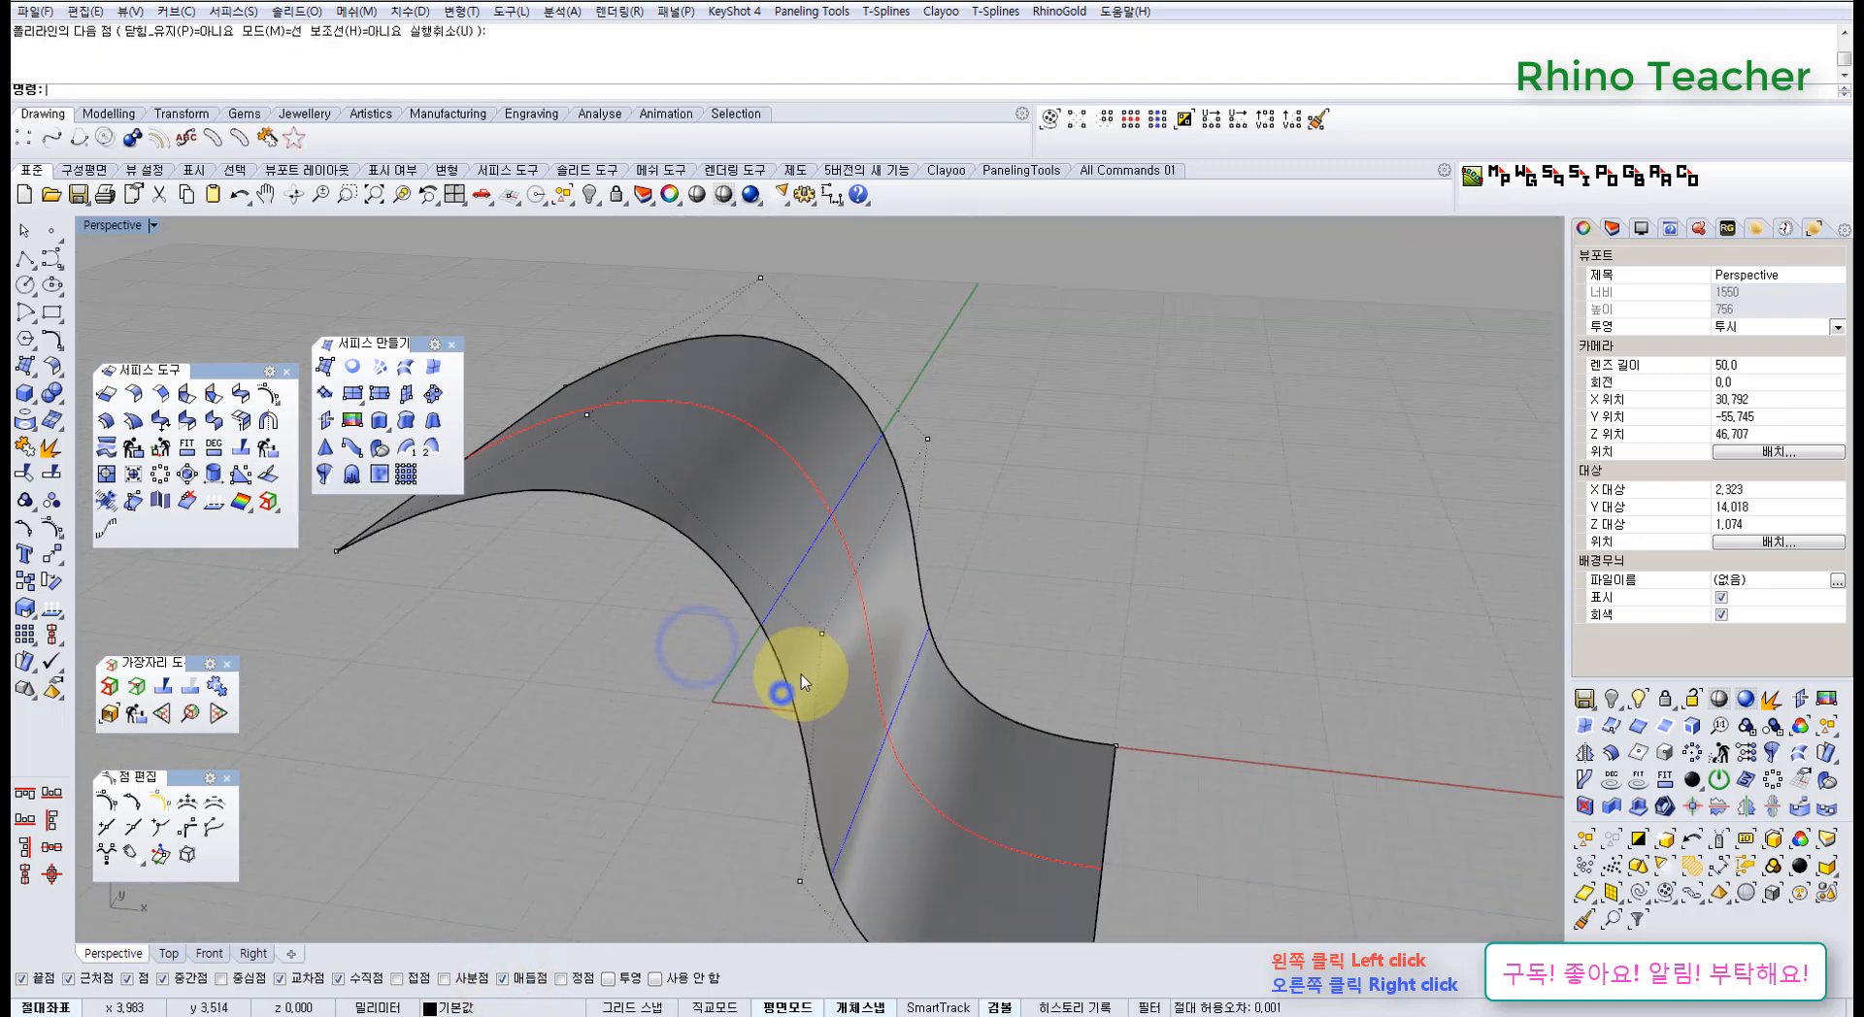
scroll(786, 679, "down", 4)
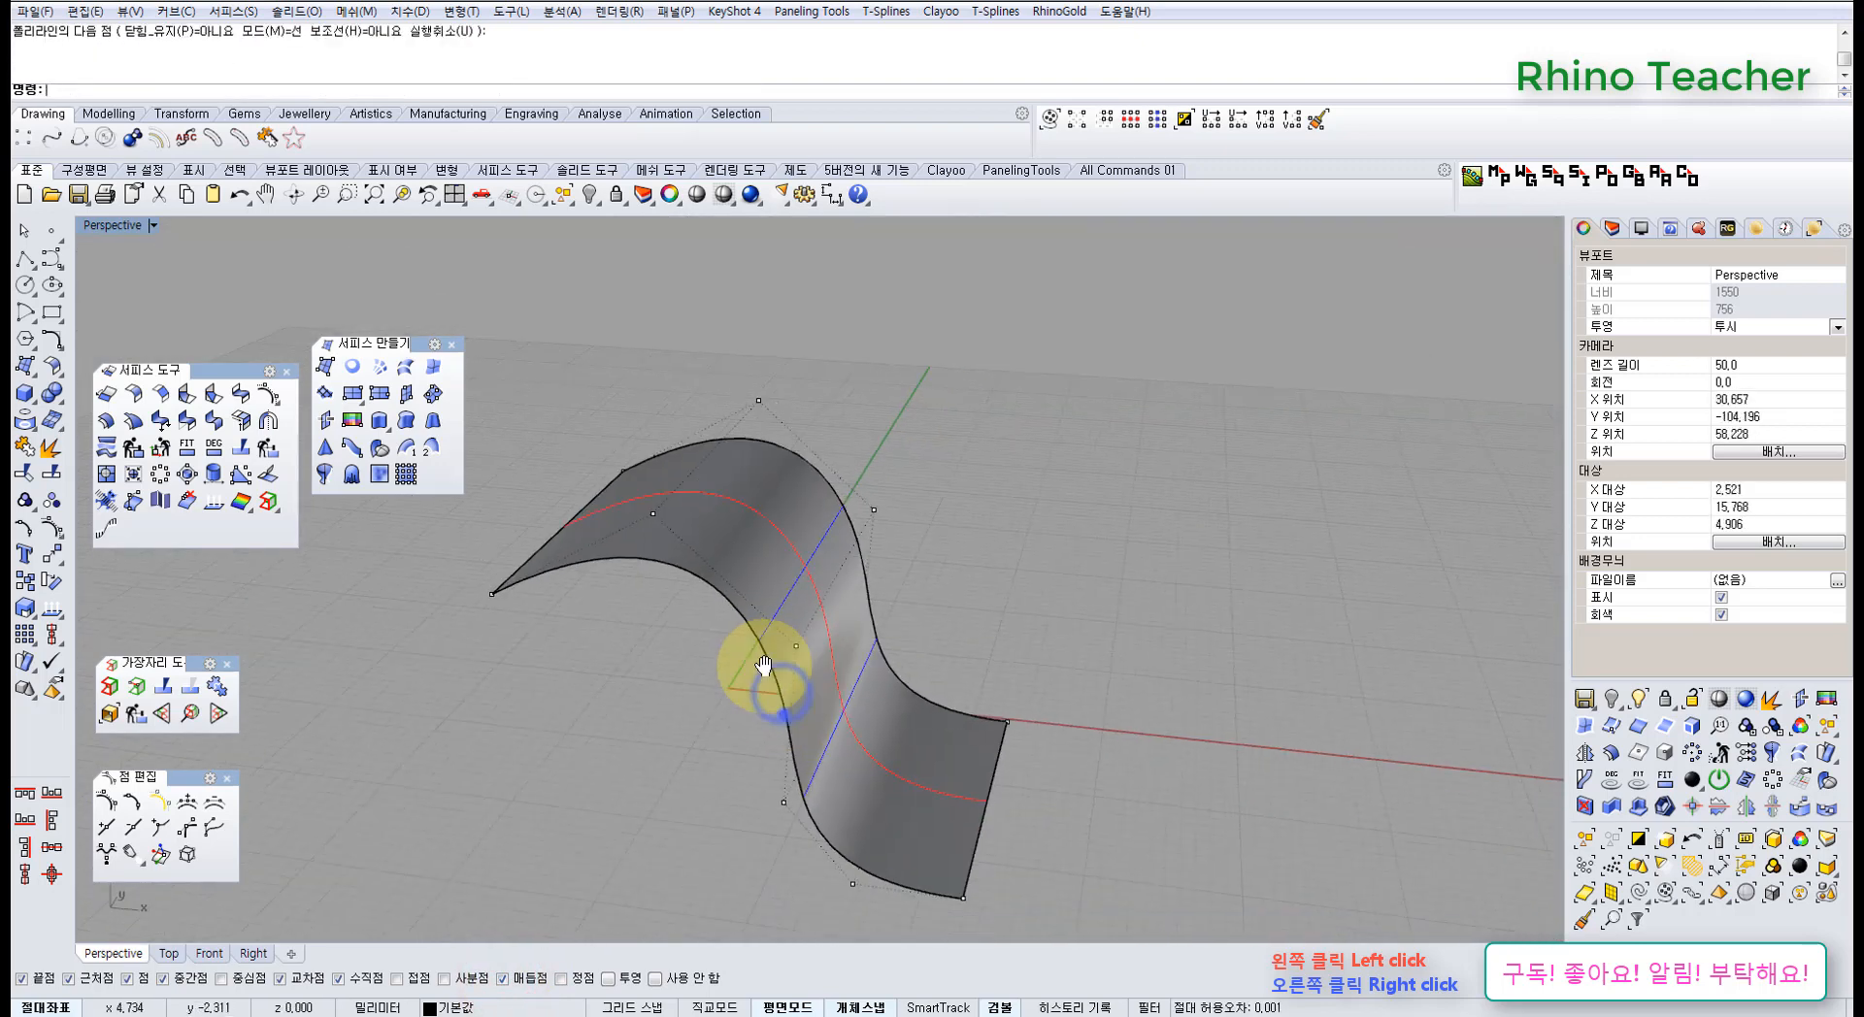
left_click(160, 475)
left_click(743, 545)
right_click(746, 541)
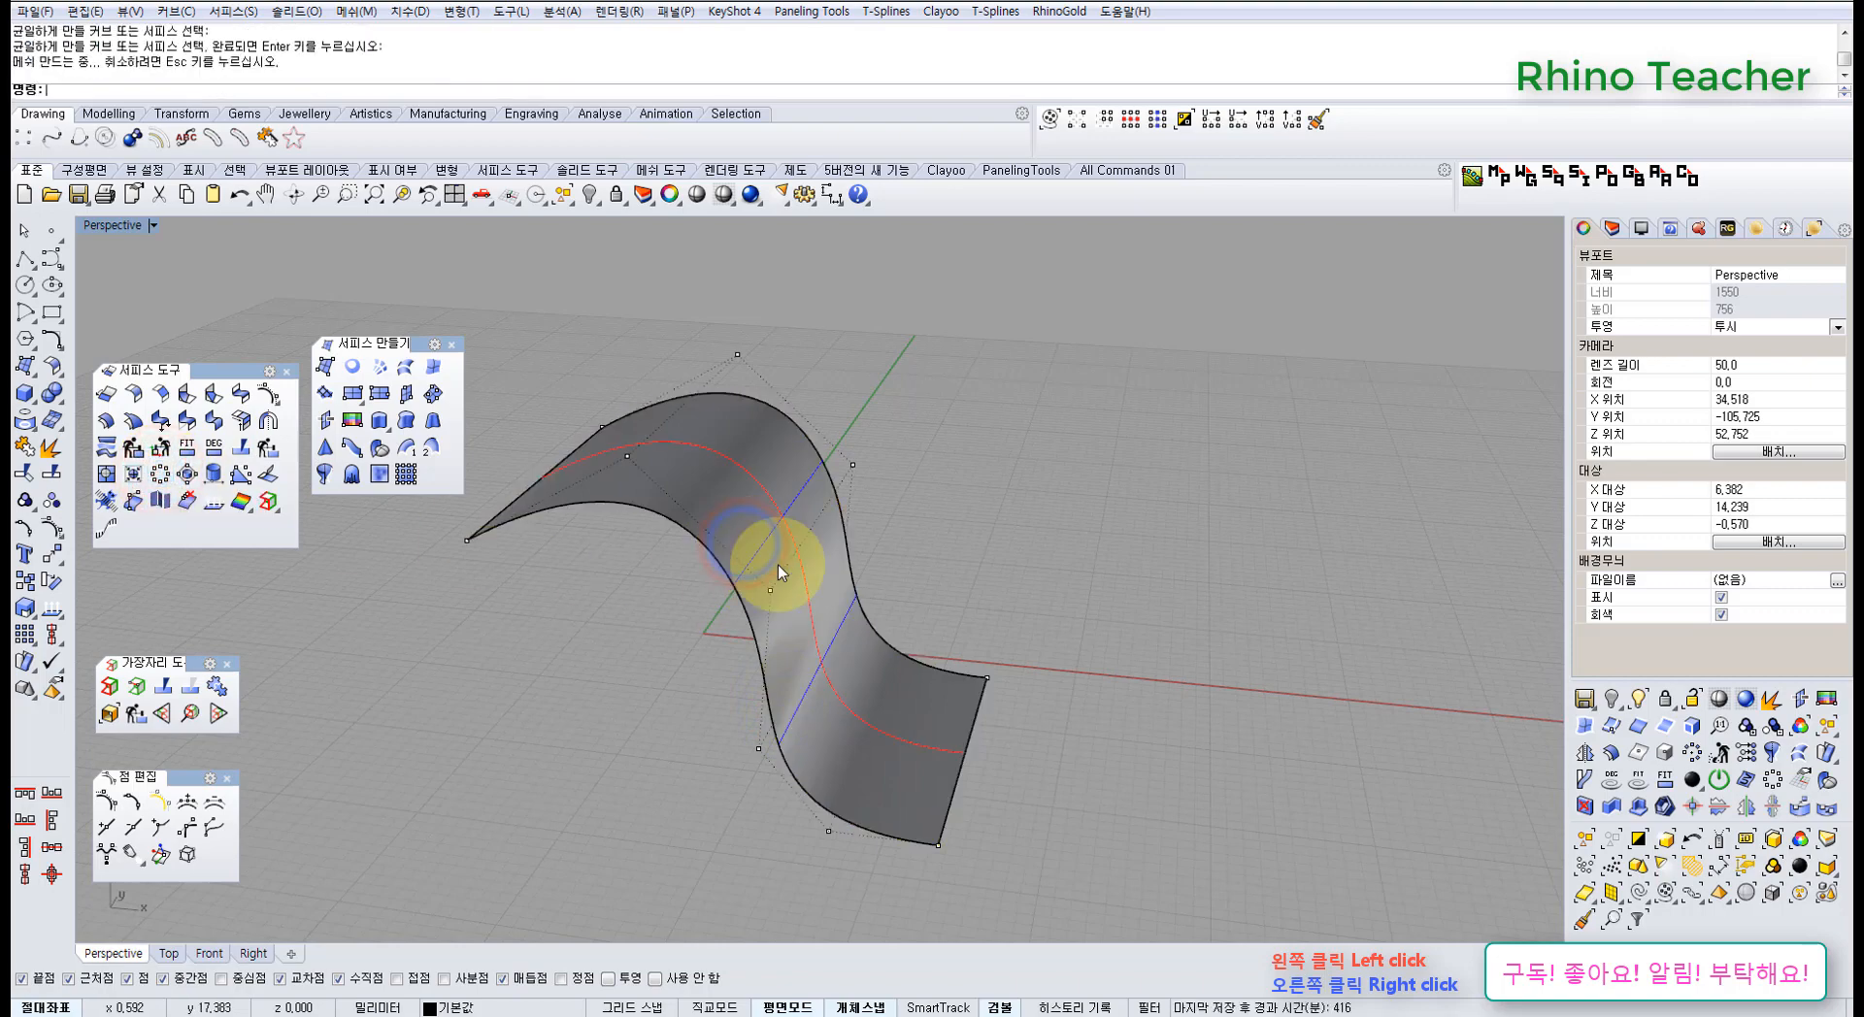
scroll(780, 583, "up", 6)
mouse_move(778, 623)
right_mouse_down()
mouse_move(804, 579)
mouse_move(788, 633)
right_mouse_up()
key("ctrl+z")
scroll(806, 582, "down", 6)
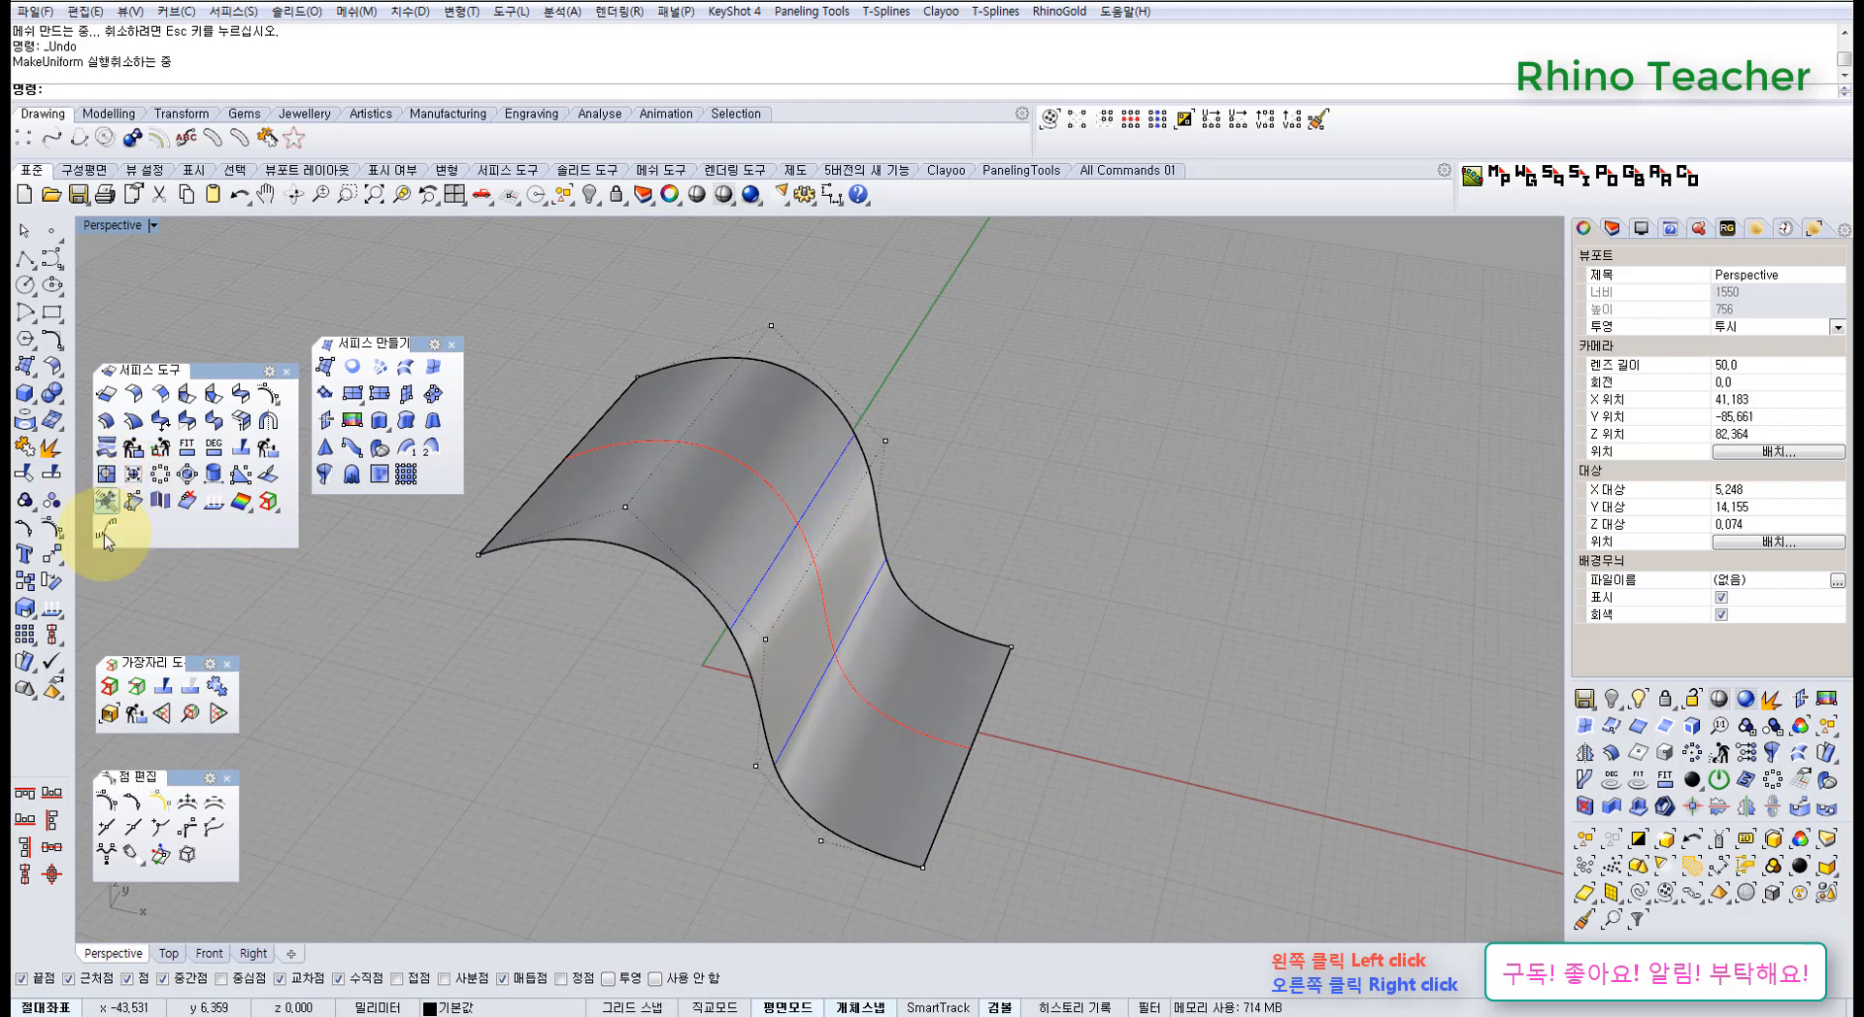
- Insert three additional knots across the S-shaped surface in the V direction with InsertKnot
left_click(746, 524)
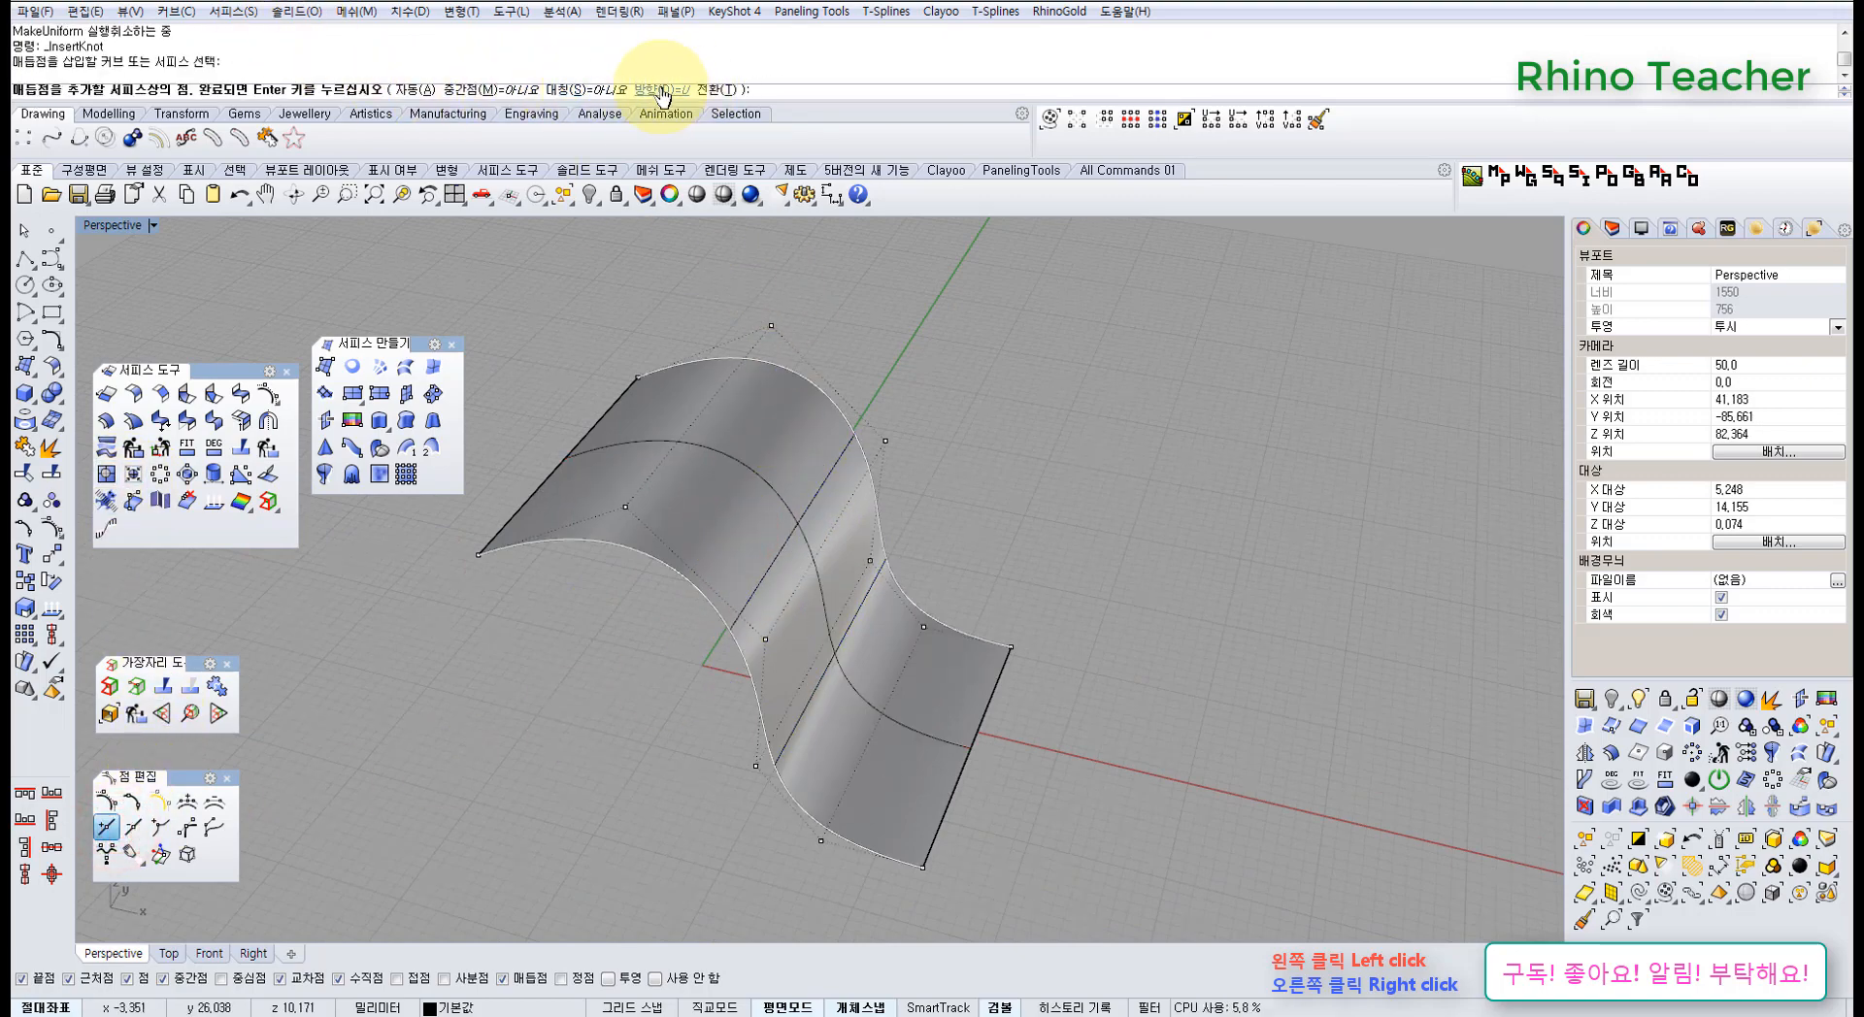
left_click(716, 90)
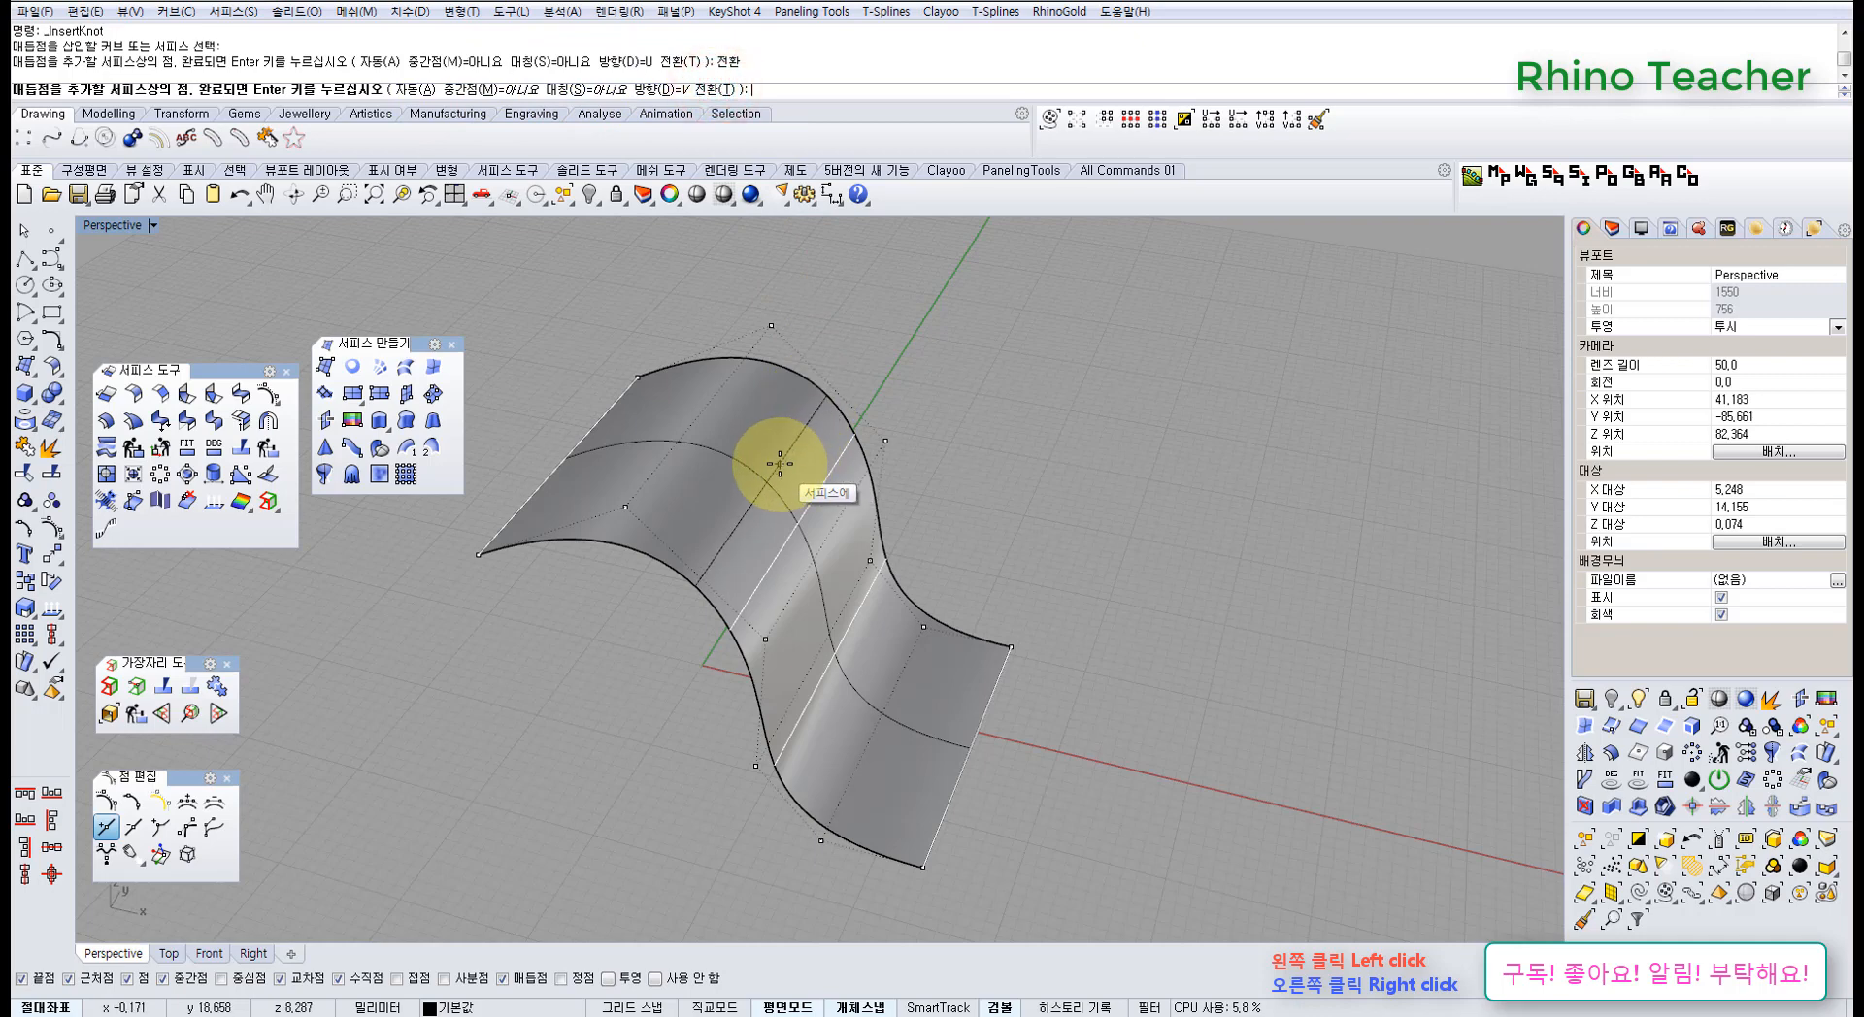
left_click(777, 460)
left_click(879, 622)
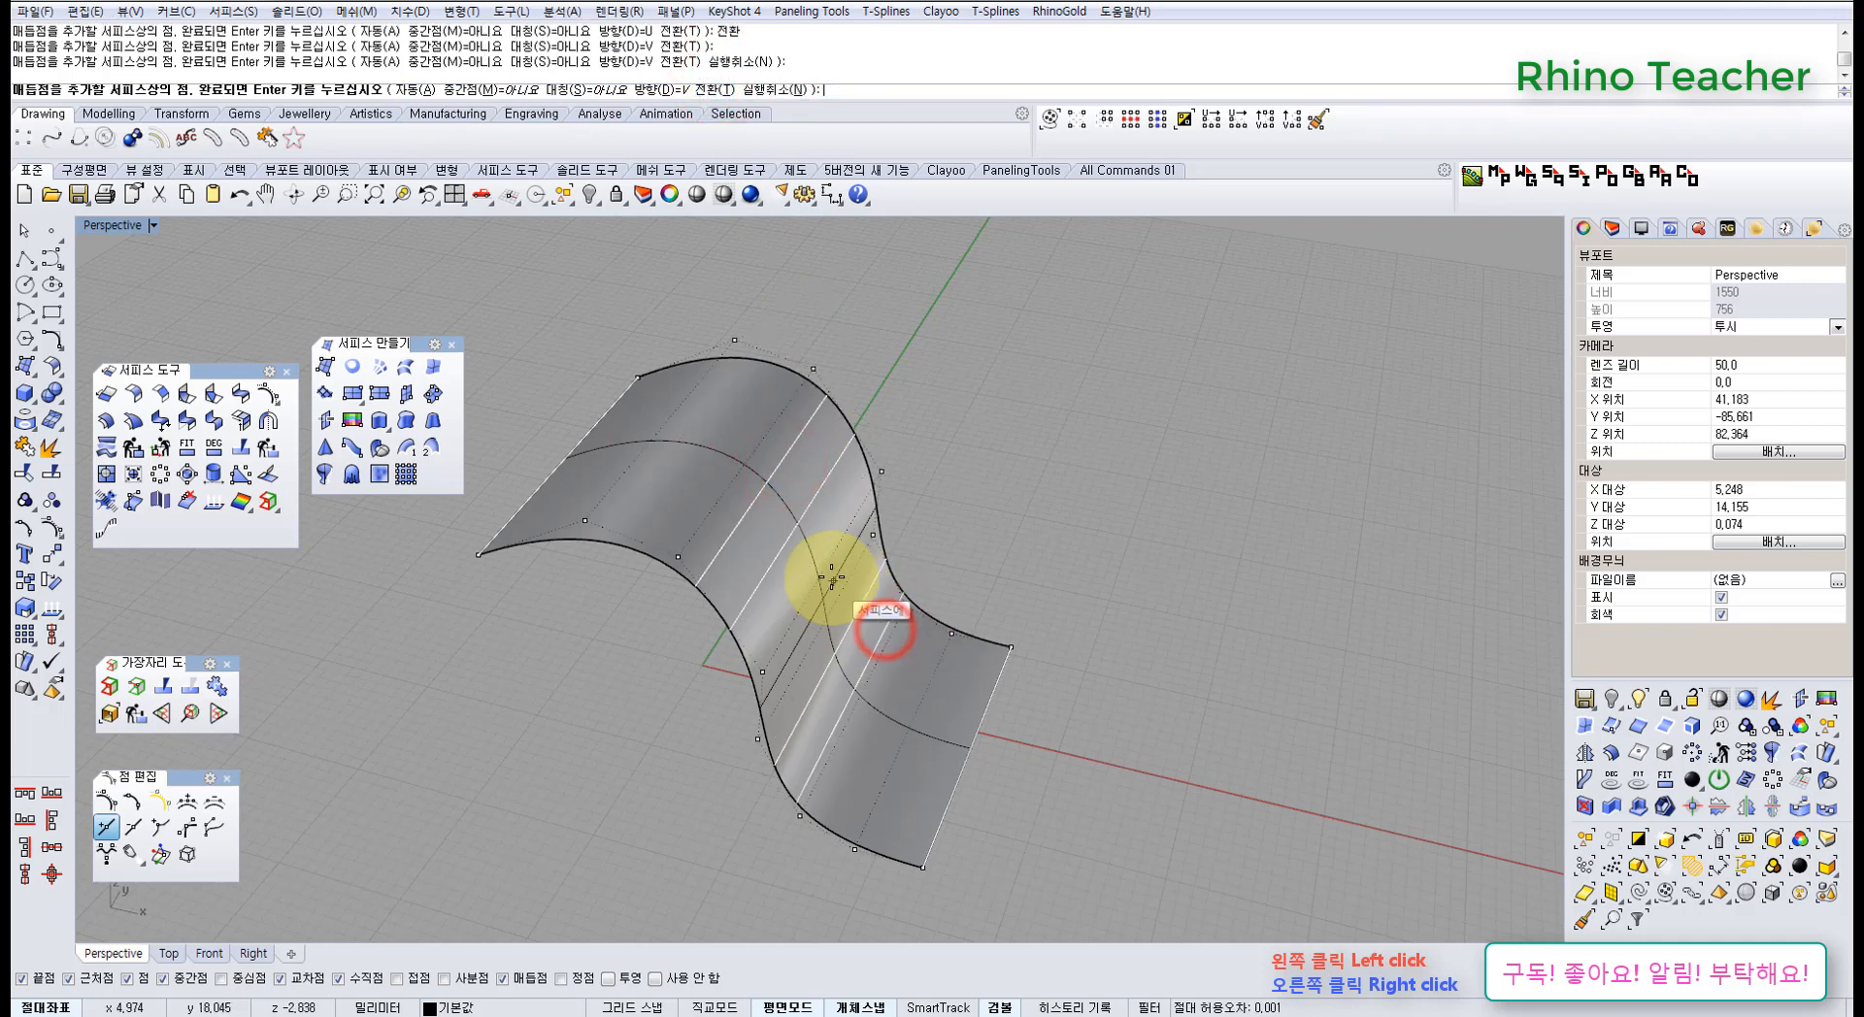
right_click_drag(832, 619, 878, 553)
right_click(878, 550)
scroll(864, 568, "up", 2)
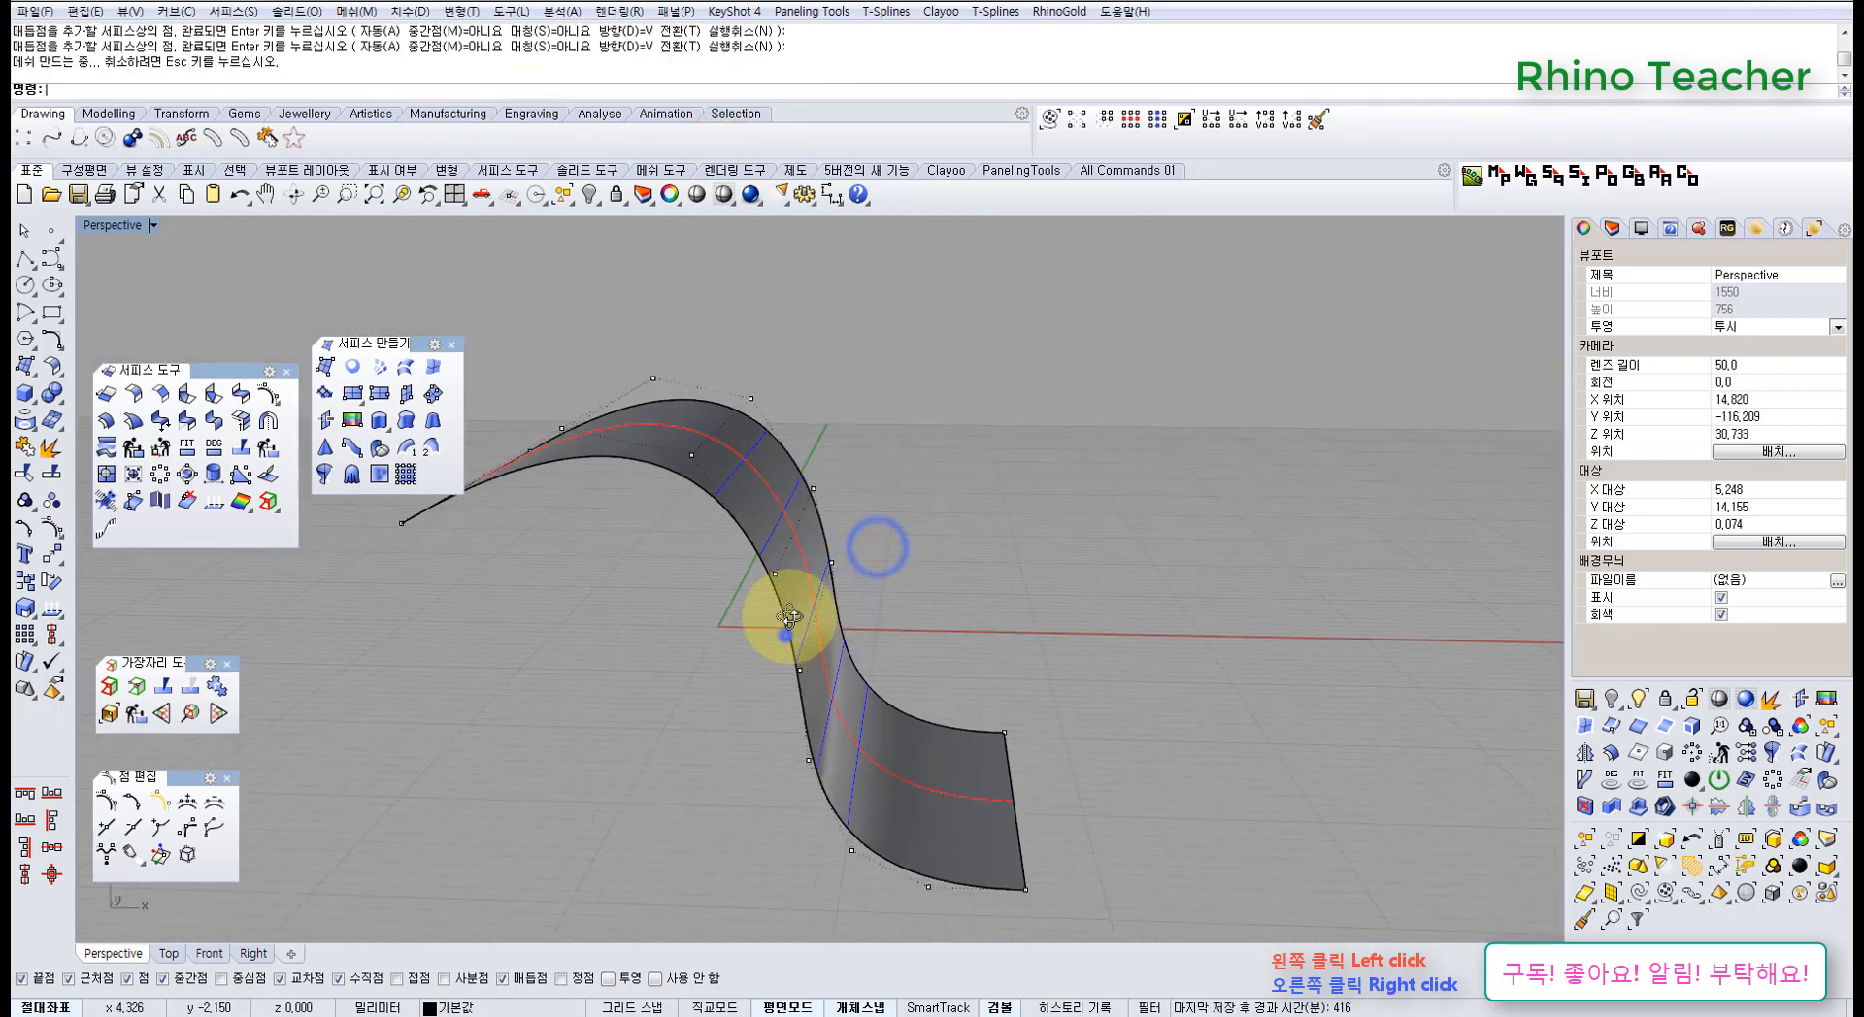
- Try moving the pair of control points at the surface's middle and undo the move
right_click_drag(785, 636, 785, 592)
left_click_drag(763, 587, 856, 631)
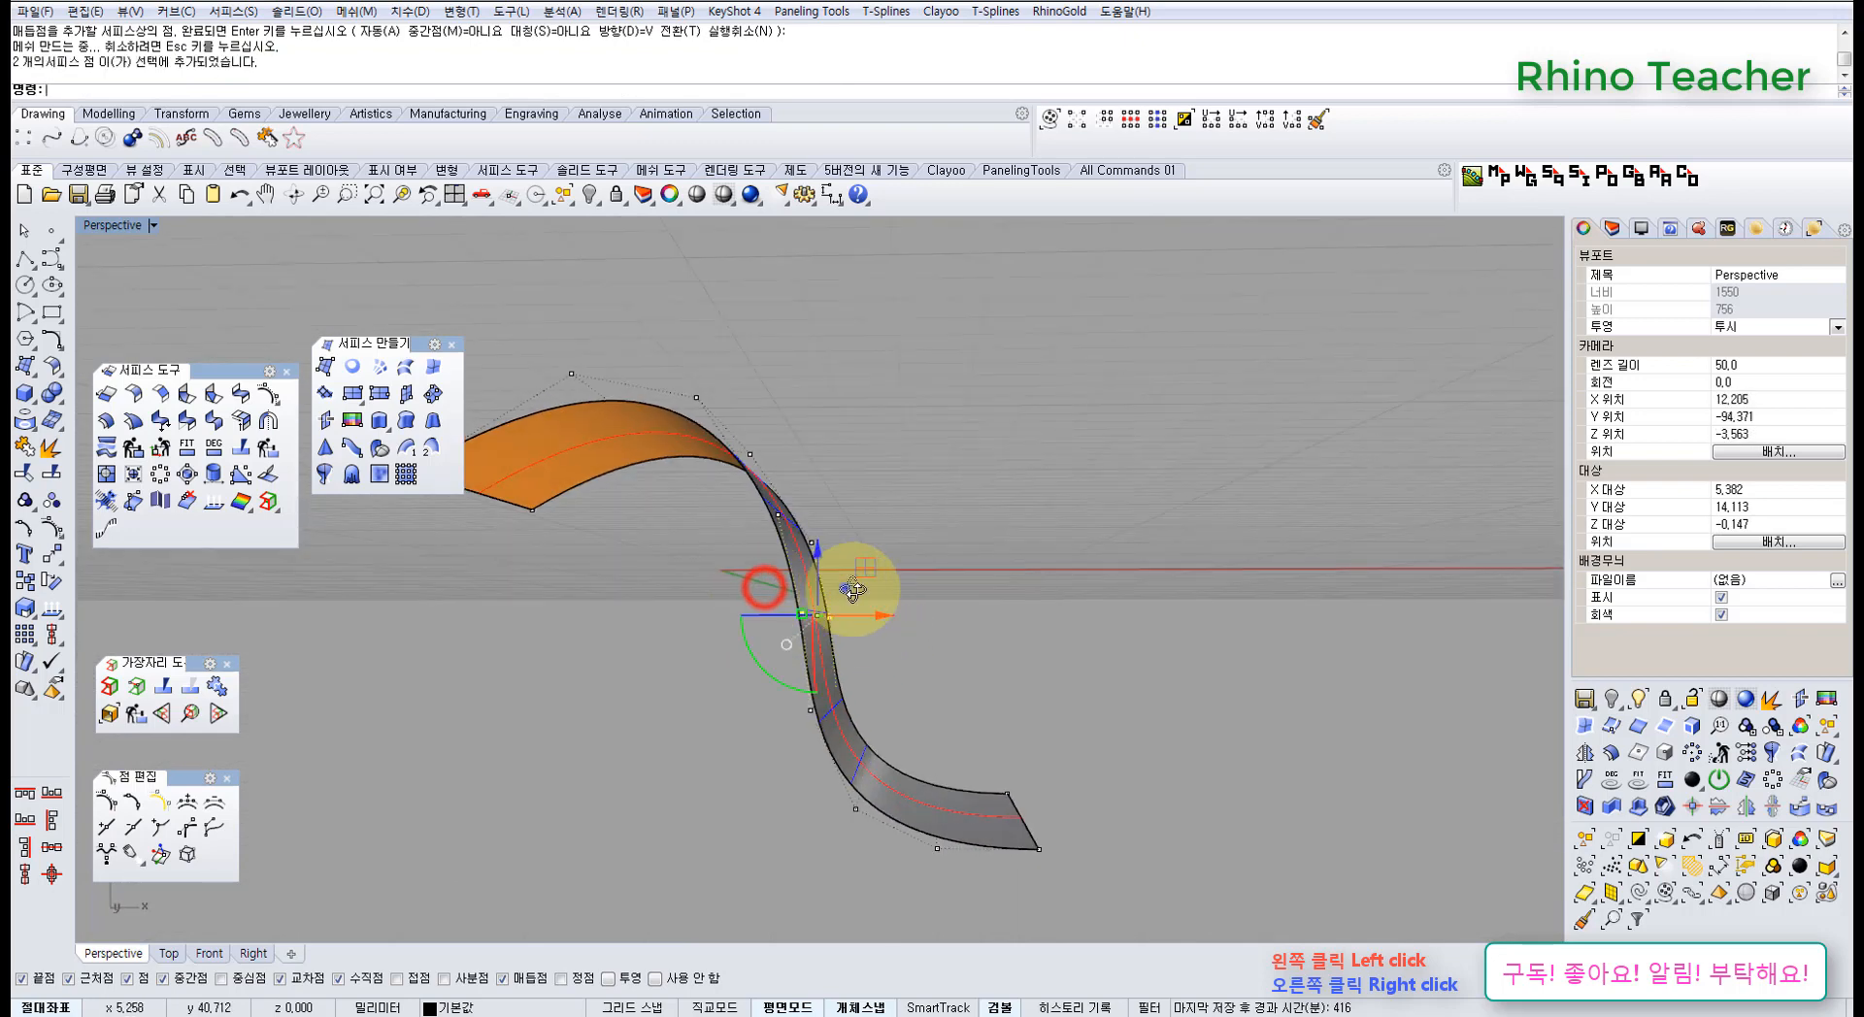
right_click_drag(846, 588, 870, 617)
left_click_drag(870, 571, 888, 544)
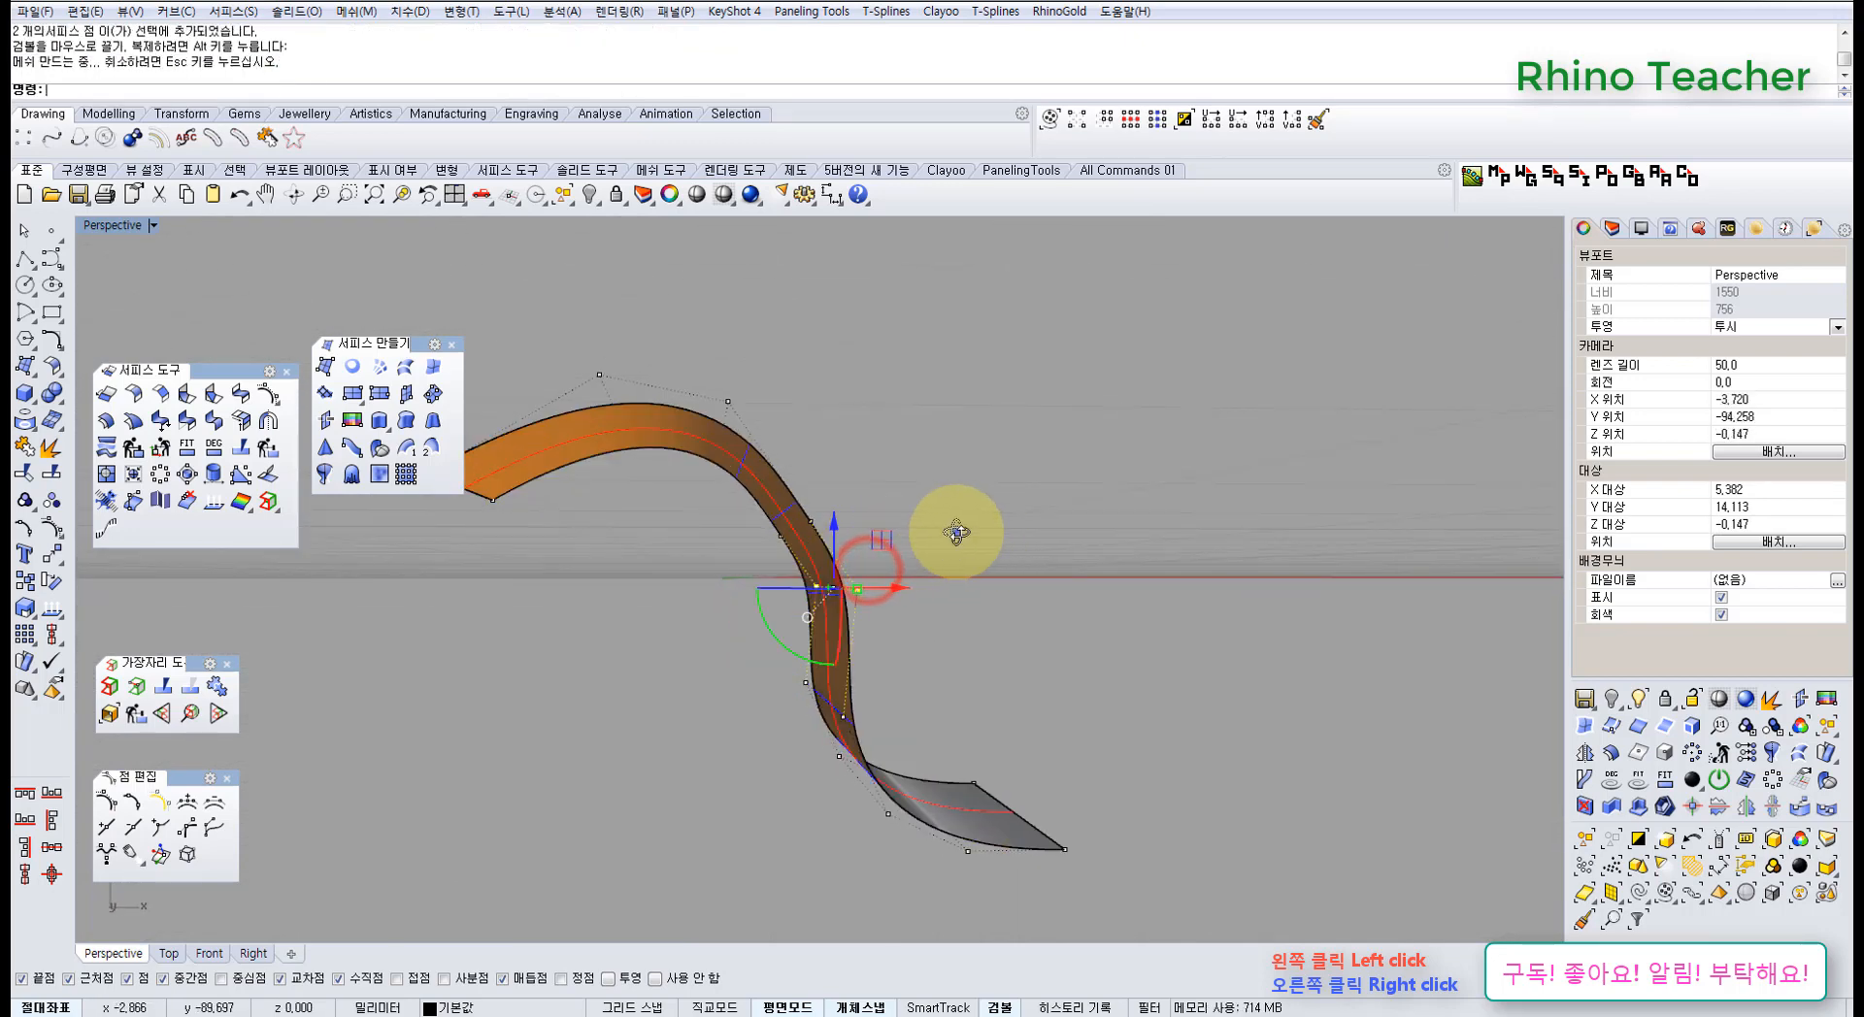
key("ctrl+z")
- Apply MakeUniform to the surface with the added knots, check the isocurve spacing and undo it
right_click_drag(958, 532, 718, 611)
left_click(161, 474)
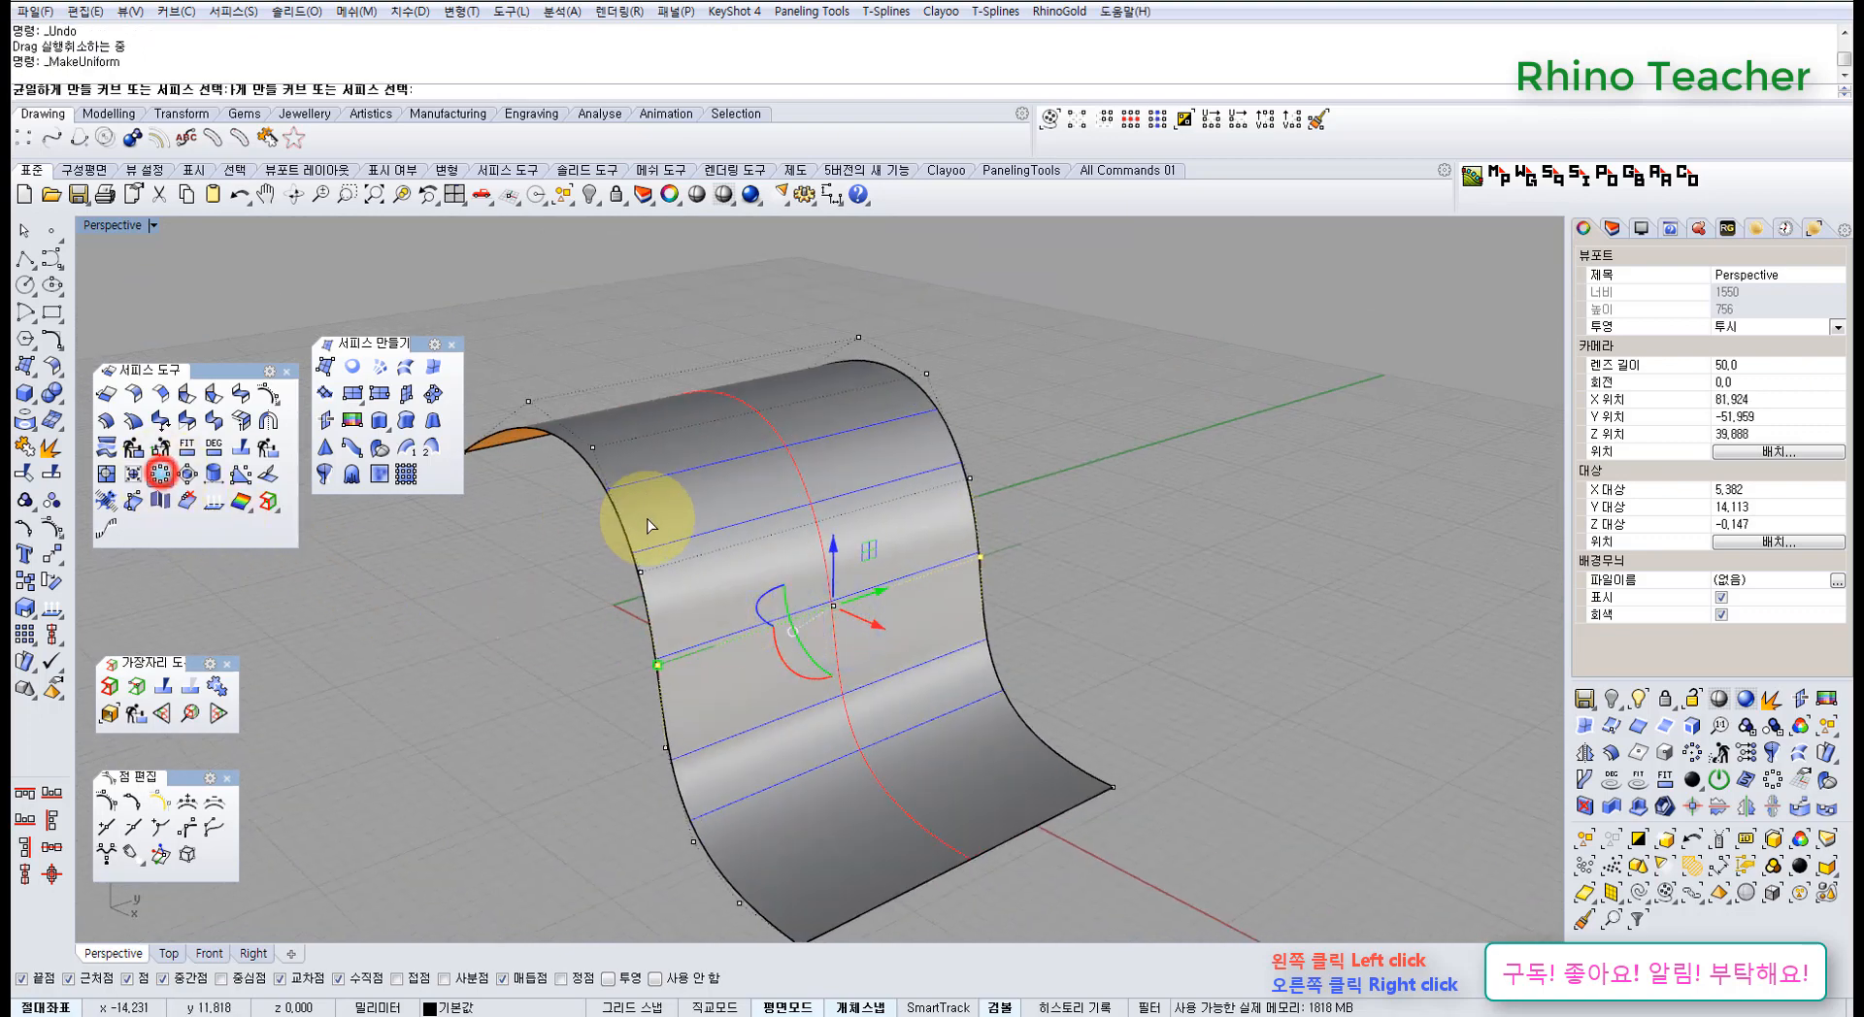
left_click(721, 521)
right_click(720, 522)
right_click_drag(728, 606, 761, 574)
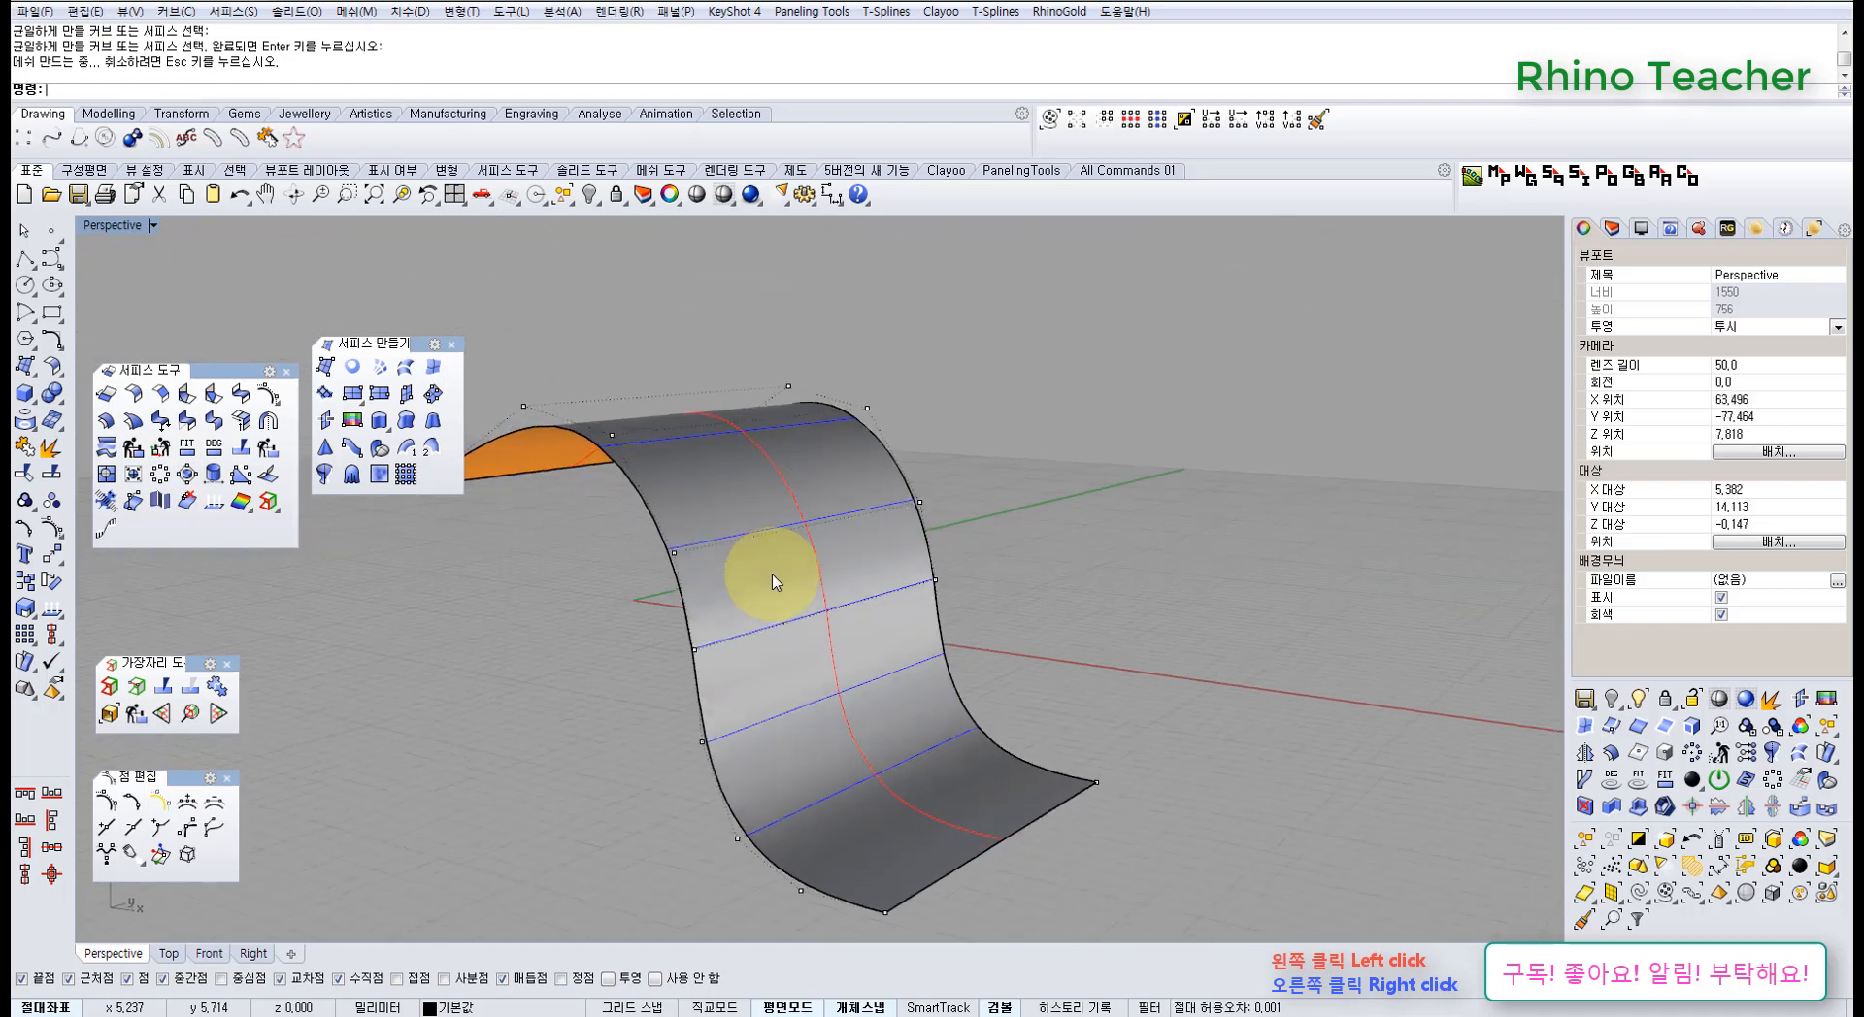
key("ctrl+z")
- Redo and undo MakeUniform in the Front view to compare the positions of the surface's control points
mouse_move(667, 518)
right_mouse_down()
mouse_move(715, 516)
mouse_move(697, 530)
right_mouse_up()
key("ctrl+F2")
right_click_drag(563, 729, 619, 660)
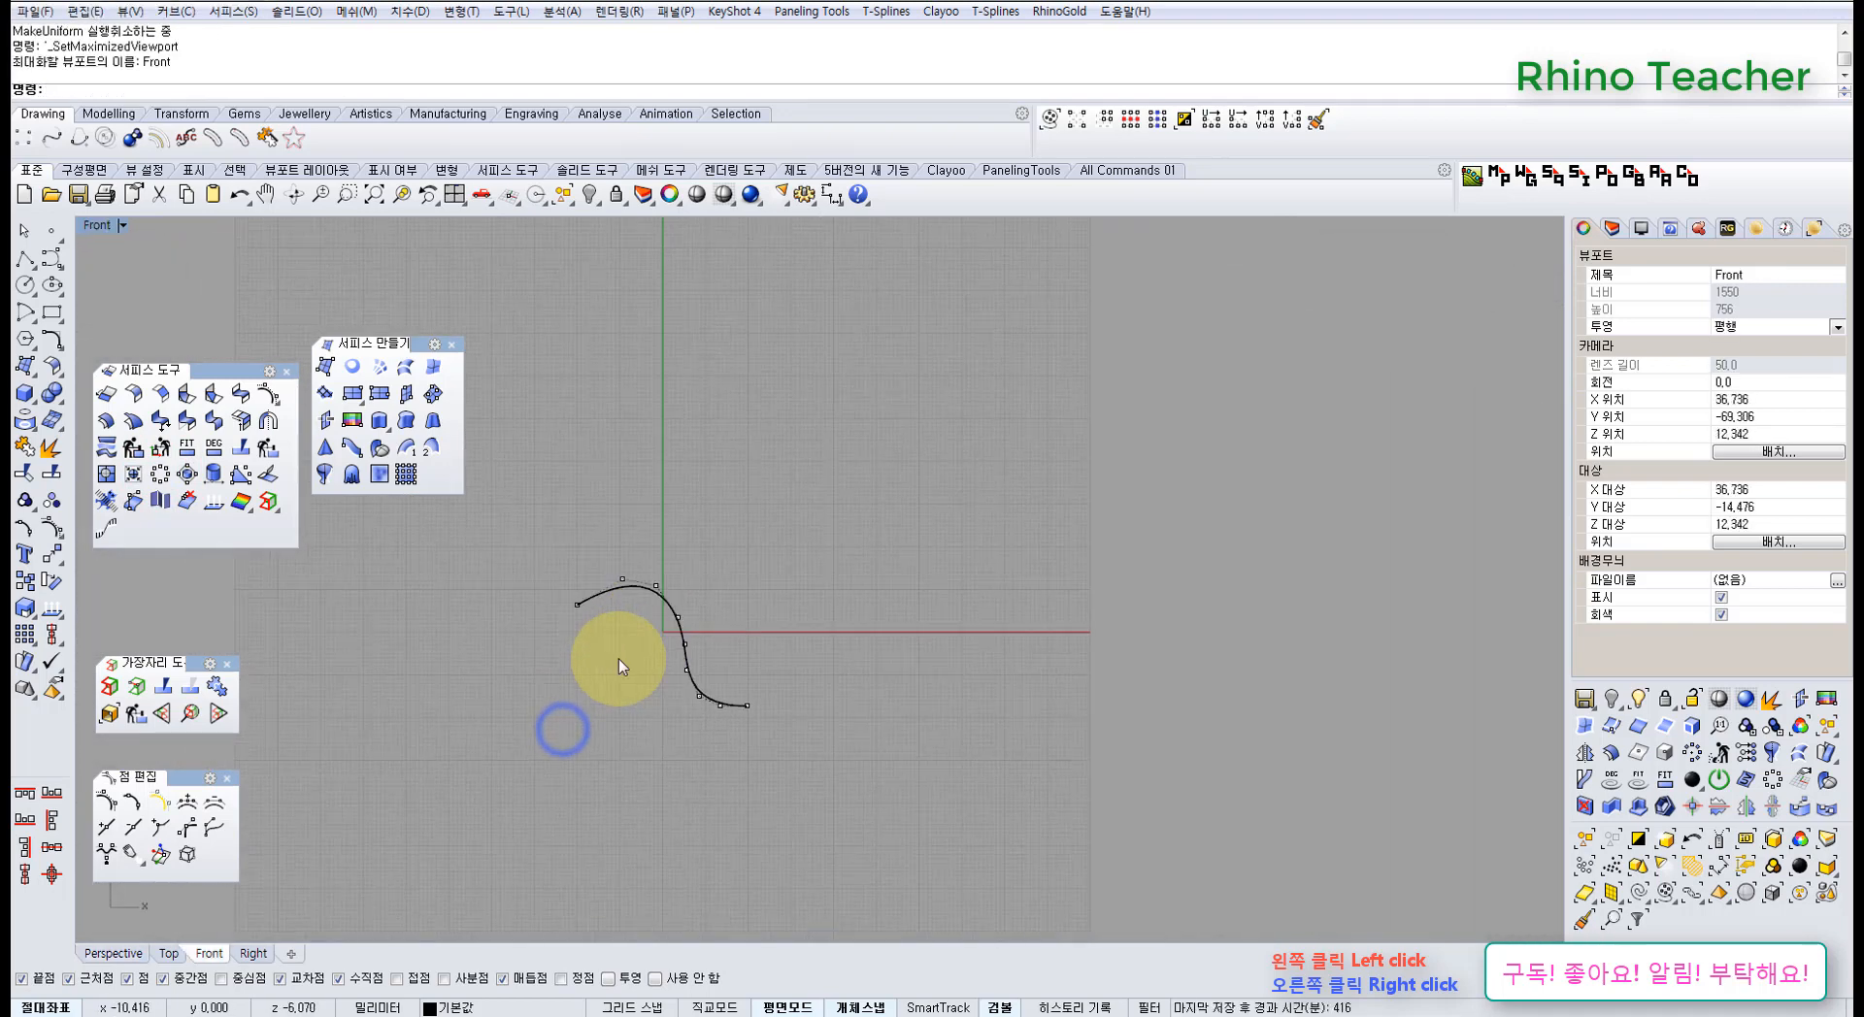
key("ctrl+y")
scroll(630, 614, "up", 10)
key("ctrl+z")
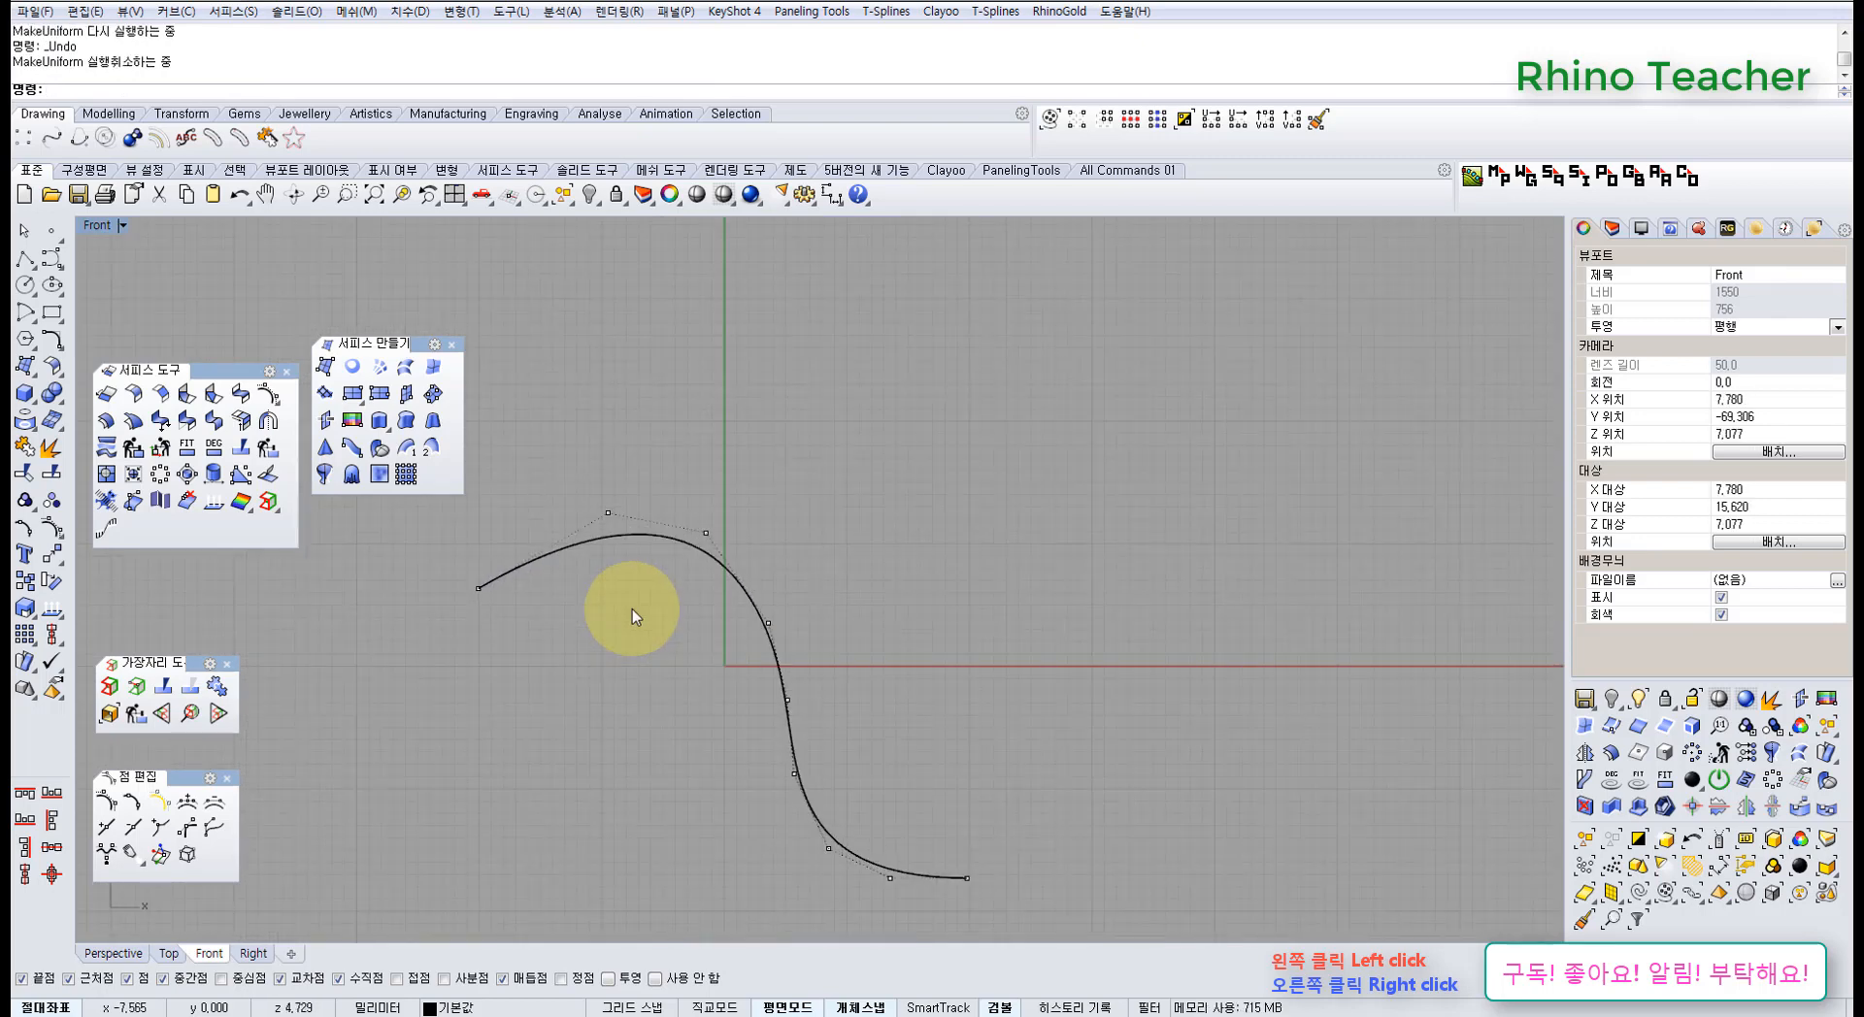
- Move pairs of control points around the surface's middle in the Perspective view to bend it into a wavy shape
key("ctrl+F4")
right_click_drag(680, 609, 766, 596)
key("ctrl+z")
left_click_drag(765, 596, 854, 626)
right_click_drag(870, 604, 810, 600)
left_click_drag(810, 599, 902, 542)
right_click_drag(902, 541, 802, 499)
left_click_drag(663, 529, 794, 566)
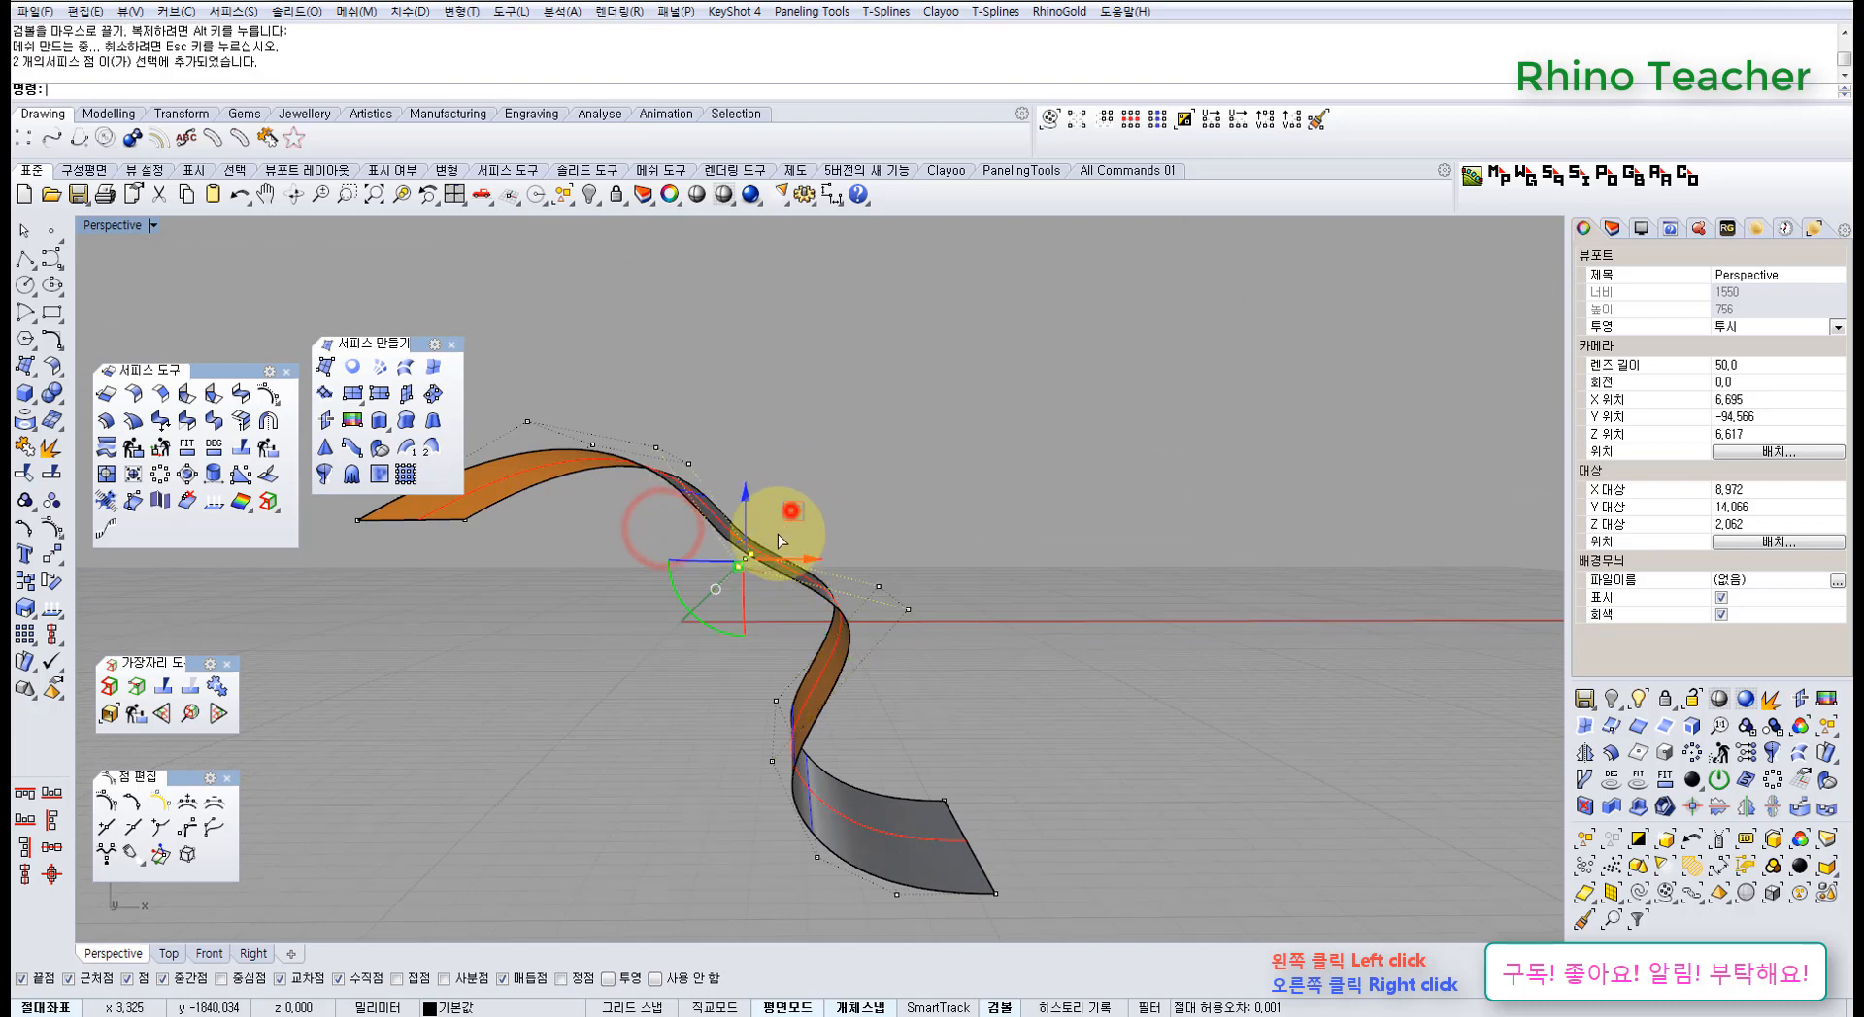
left_click(854, 492)
- Apply MakeUniform to the wavy surface, compare it by undoing and redoing, and undo it together with the point moves
right_click_drag(818, 529, 767, 583)
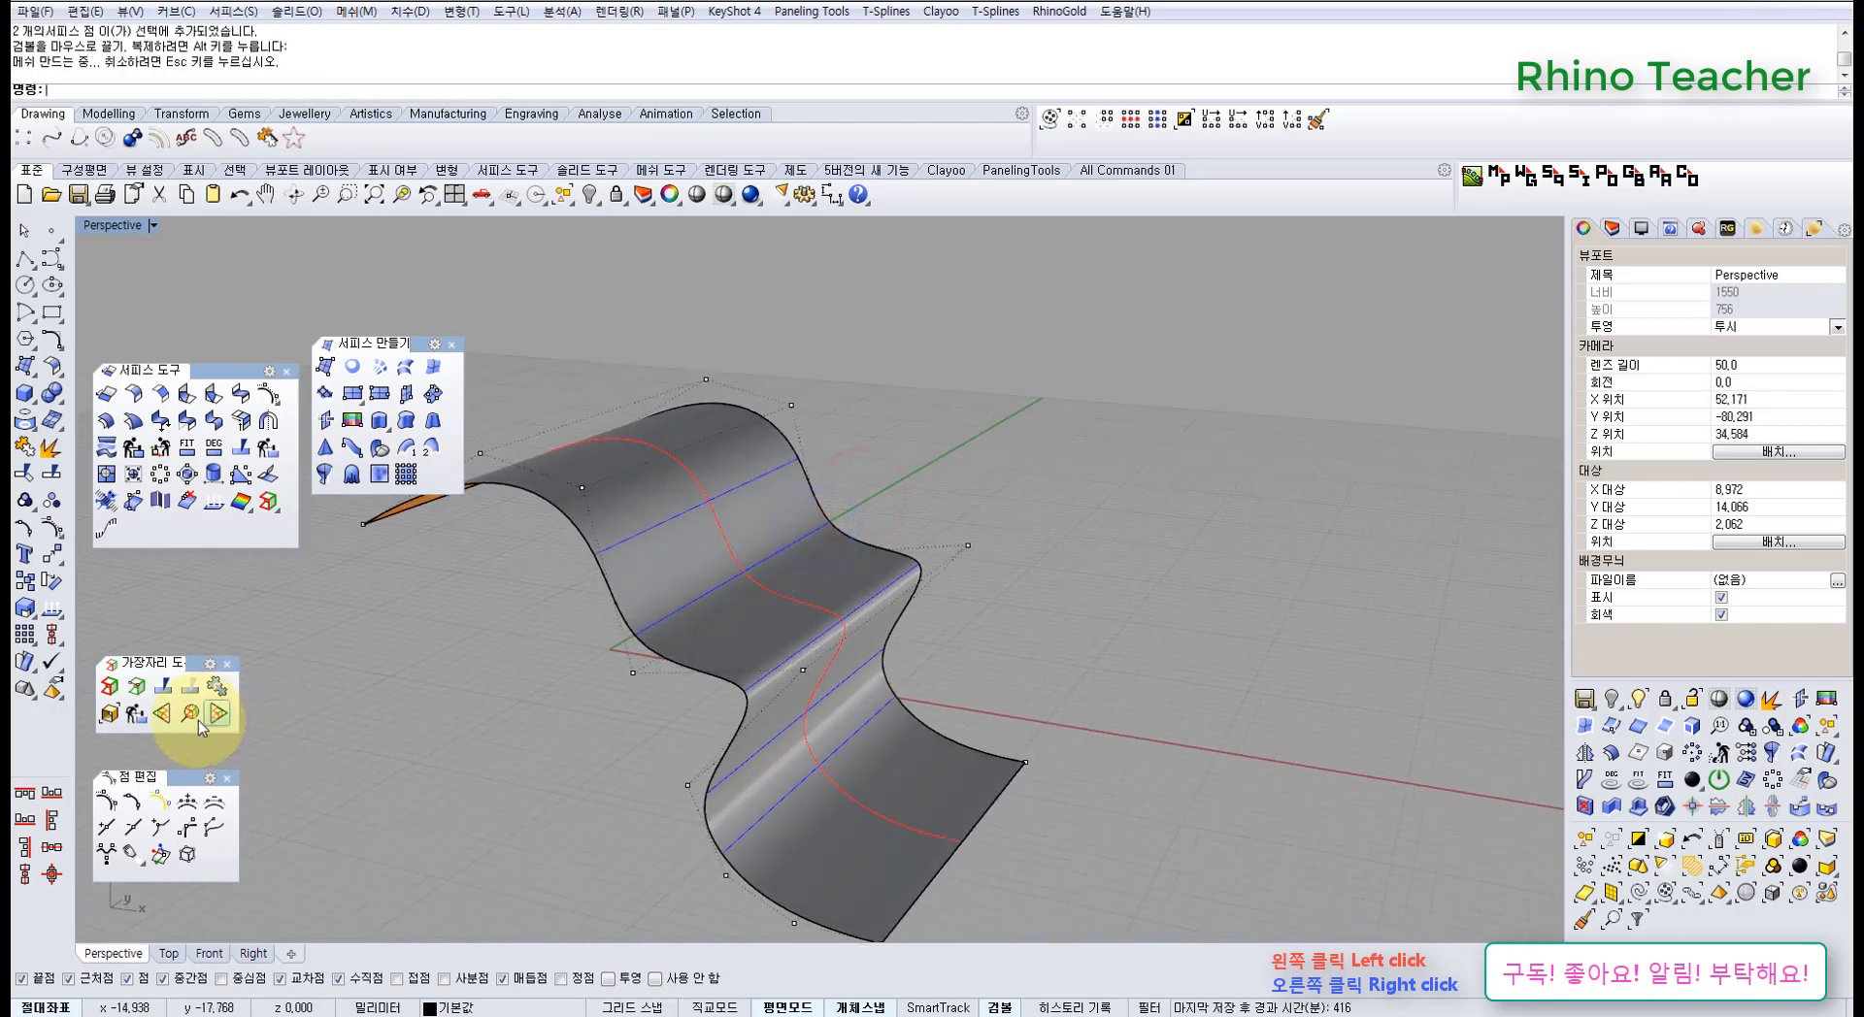
left_click(159, 476)
left_click(656, 594)
right_click(656, 599)
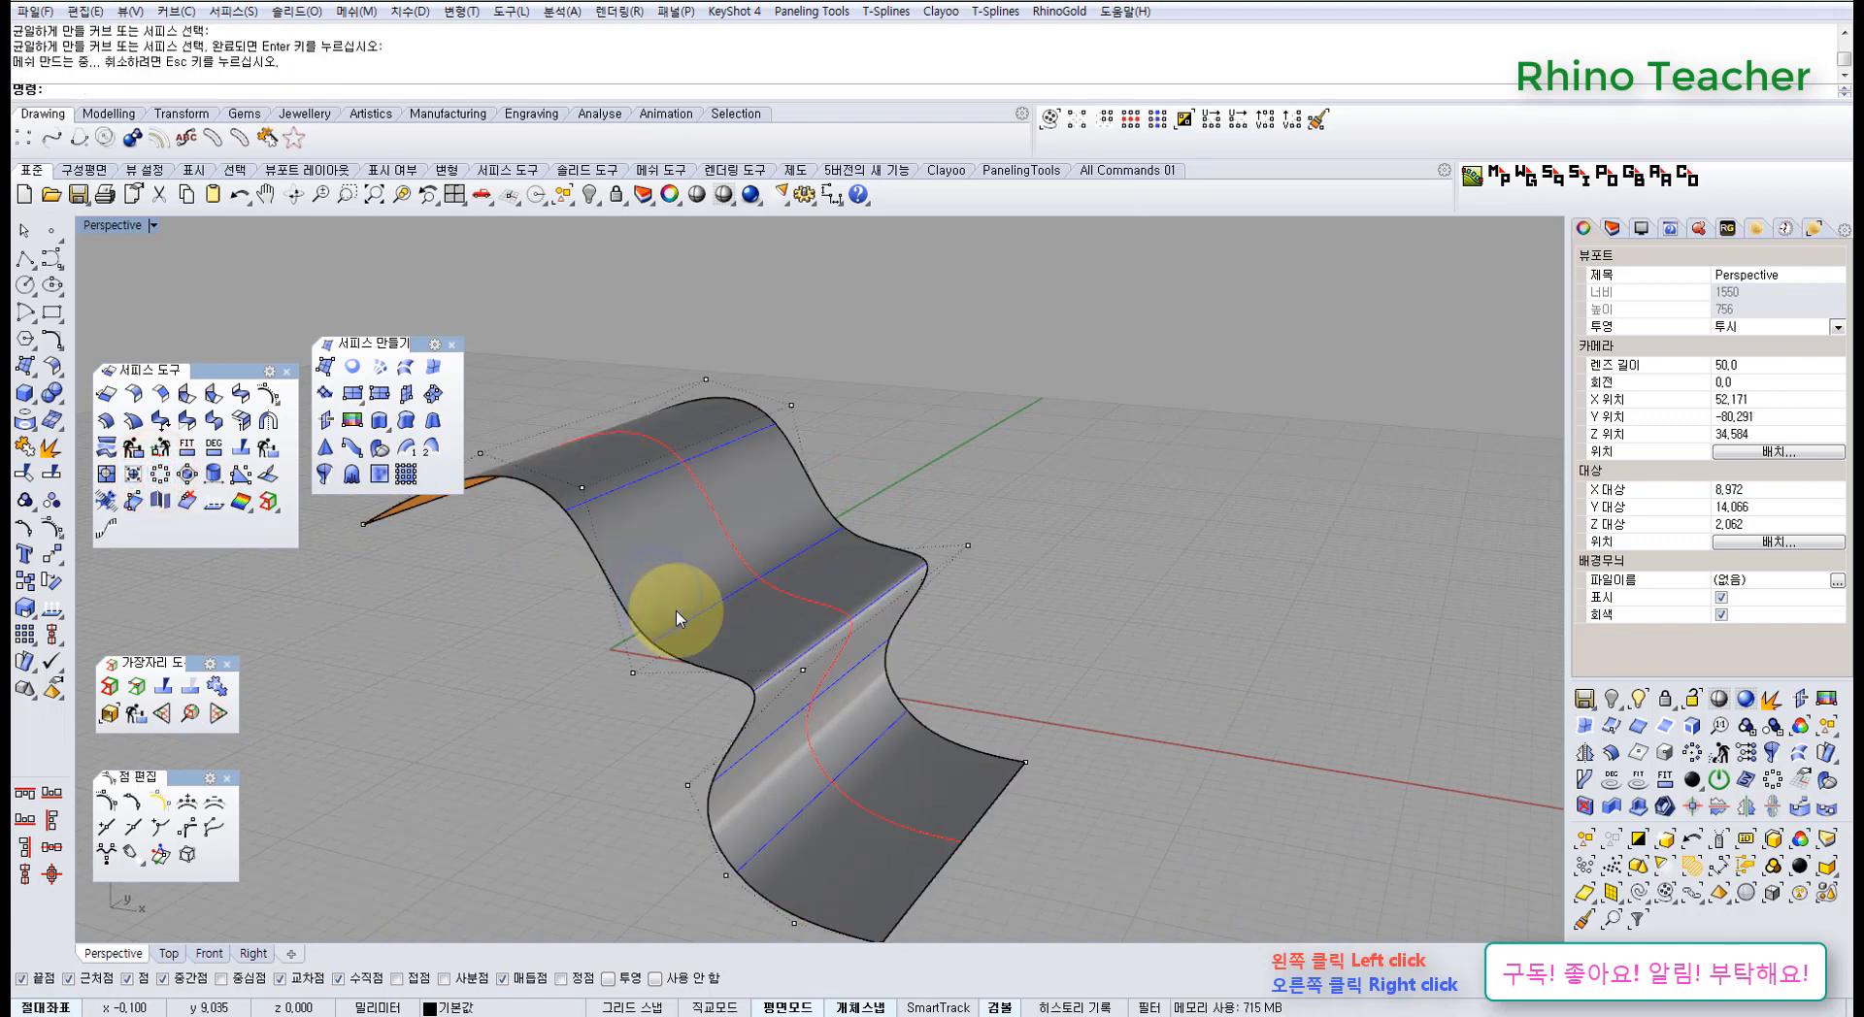
key("ctrl+z")
key("ctrl+y")
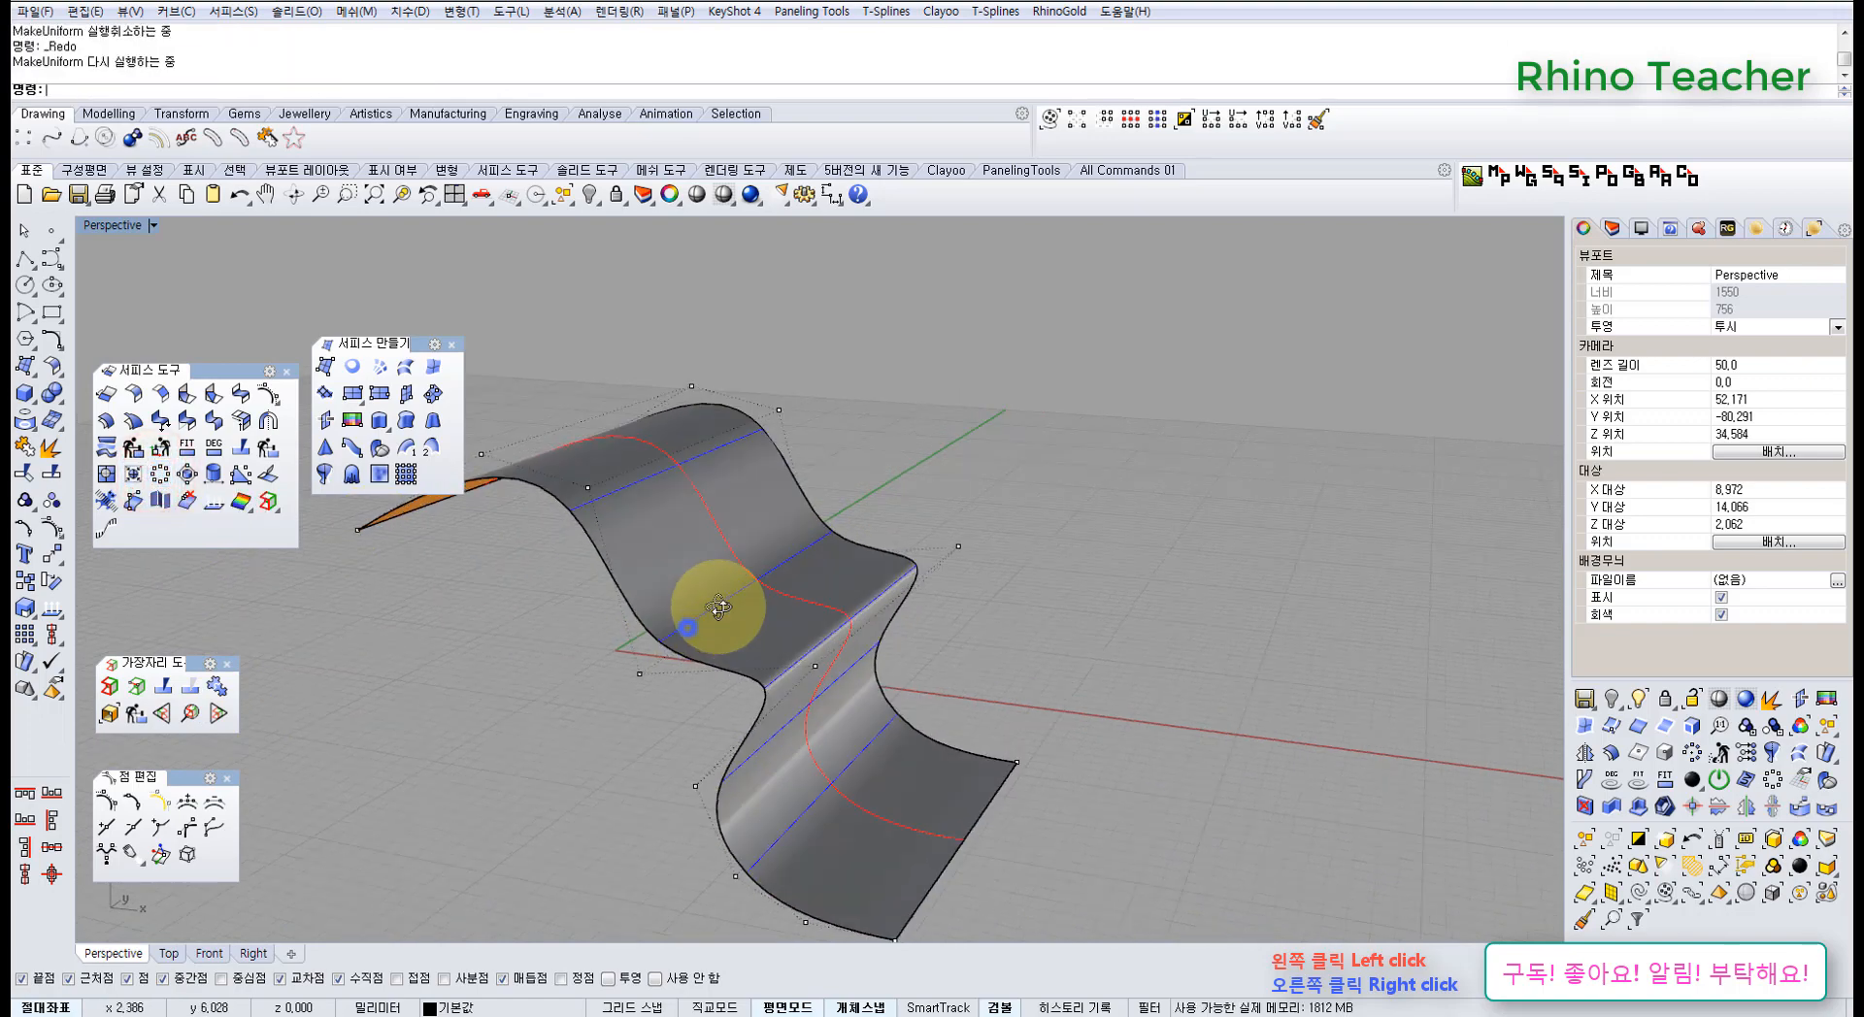
right_click_drag(688, 626, 656, 589)
key("ctrl+z")
key("ctrl+z")
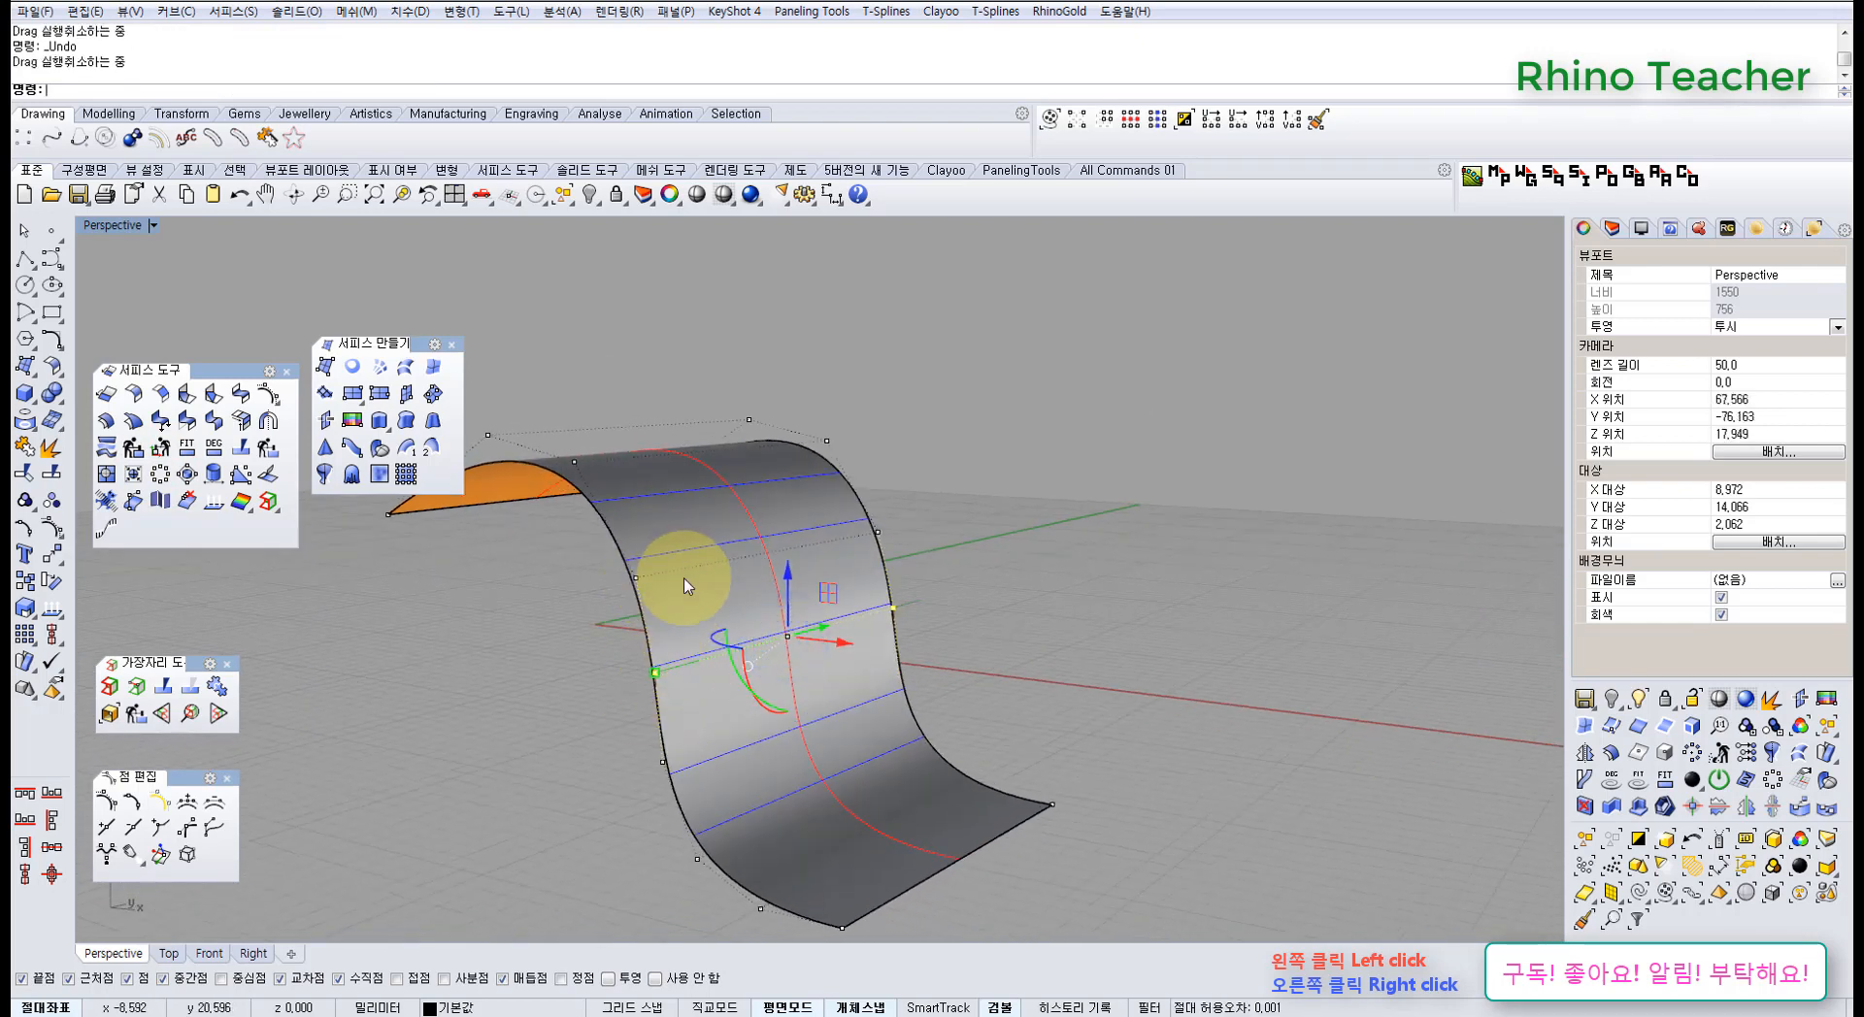
- Try MakeUniform on the restored S-shaped surface and undo it
right_click_drag(687, 618, 602, 568)
left_click(161, 474)
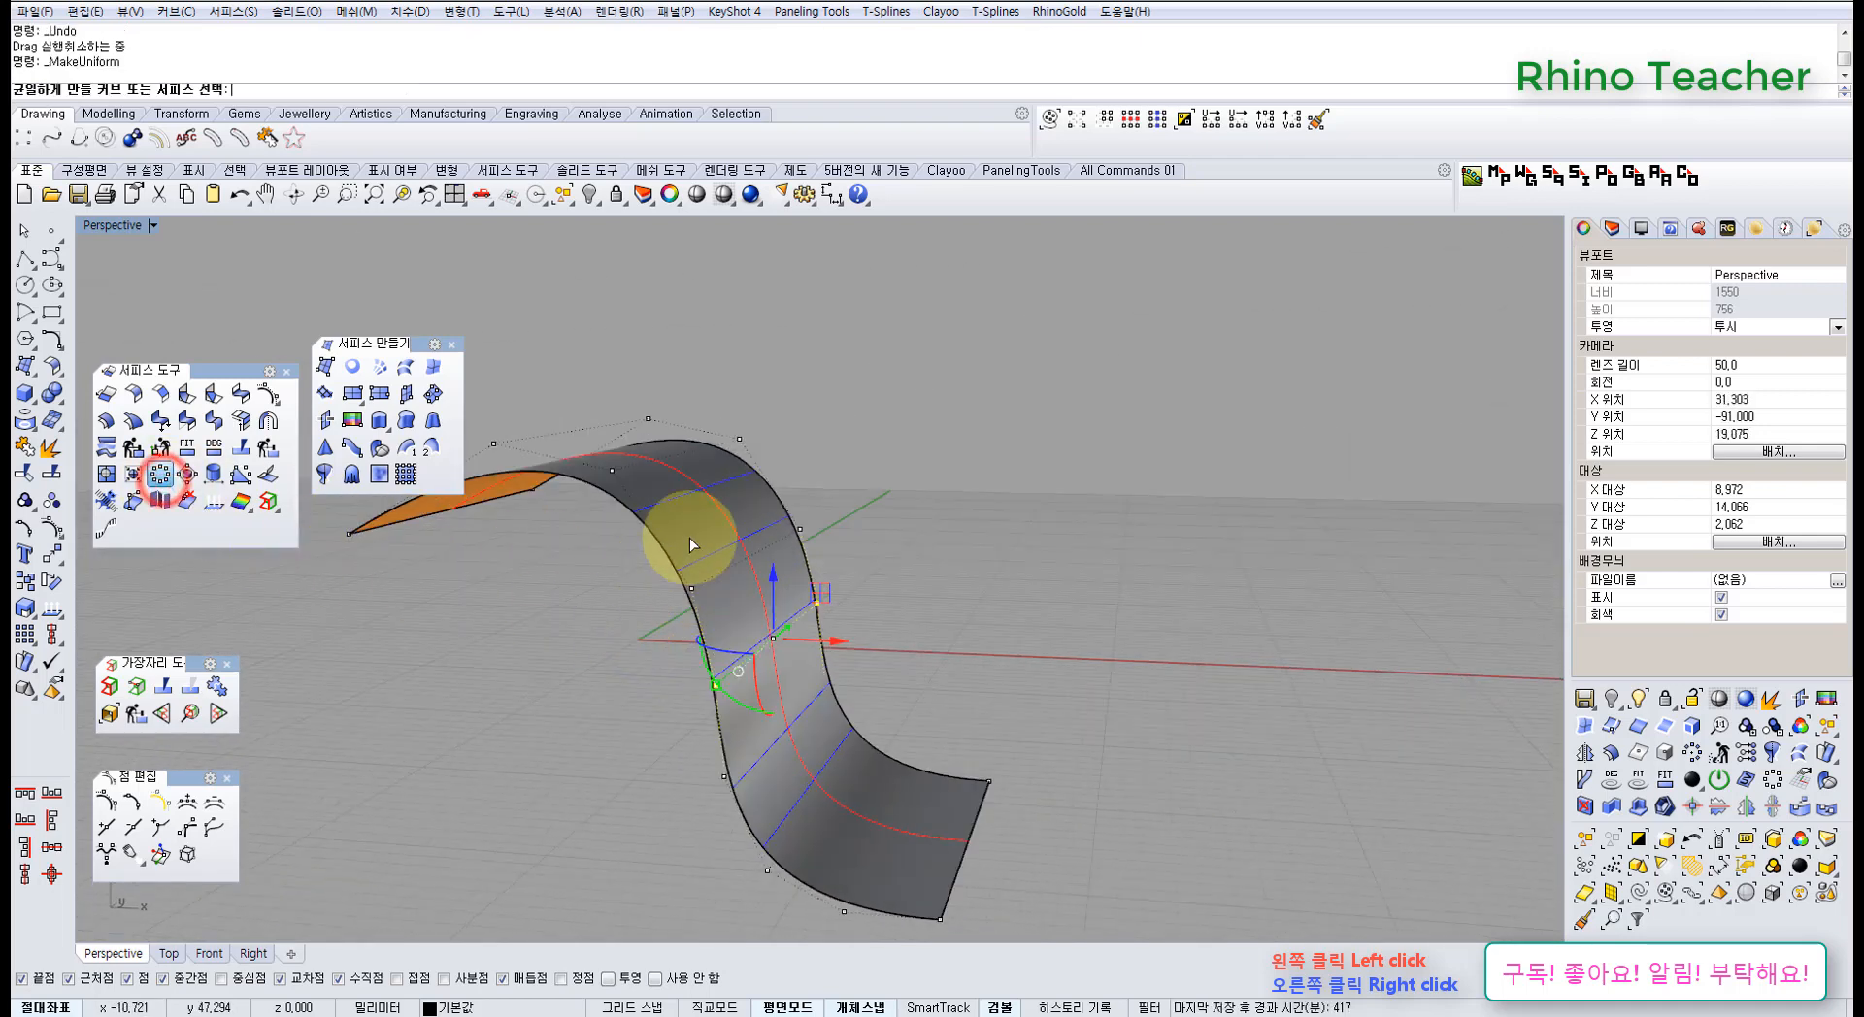
left_click(687, 534)
right_click(689, 536)
right_click_drag(733, 532, 681, 546)
key("ctrl+z")
- Move the pair of control points at the S-shaped surface's middle outward in the Front view
key("ctrl+F2")
scroll(715, 594, "up", 6)
right_click_drag(770, 699, 721, 580)
left_click_drag(675, 616, 827, 698)
scroll(776, 640, "down", 6)
right_click_drag(776, 636, 738, 623)
left_click_drag(774, 572, 818, 567)
right_click_drag(932, 505, 699, 522)
- Draw a degree 3 arch-shaped curve from four control points beside the surface in the Front view
left_click(52, 258)
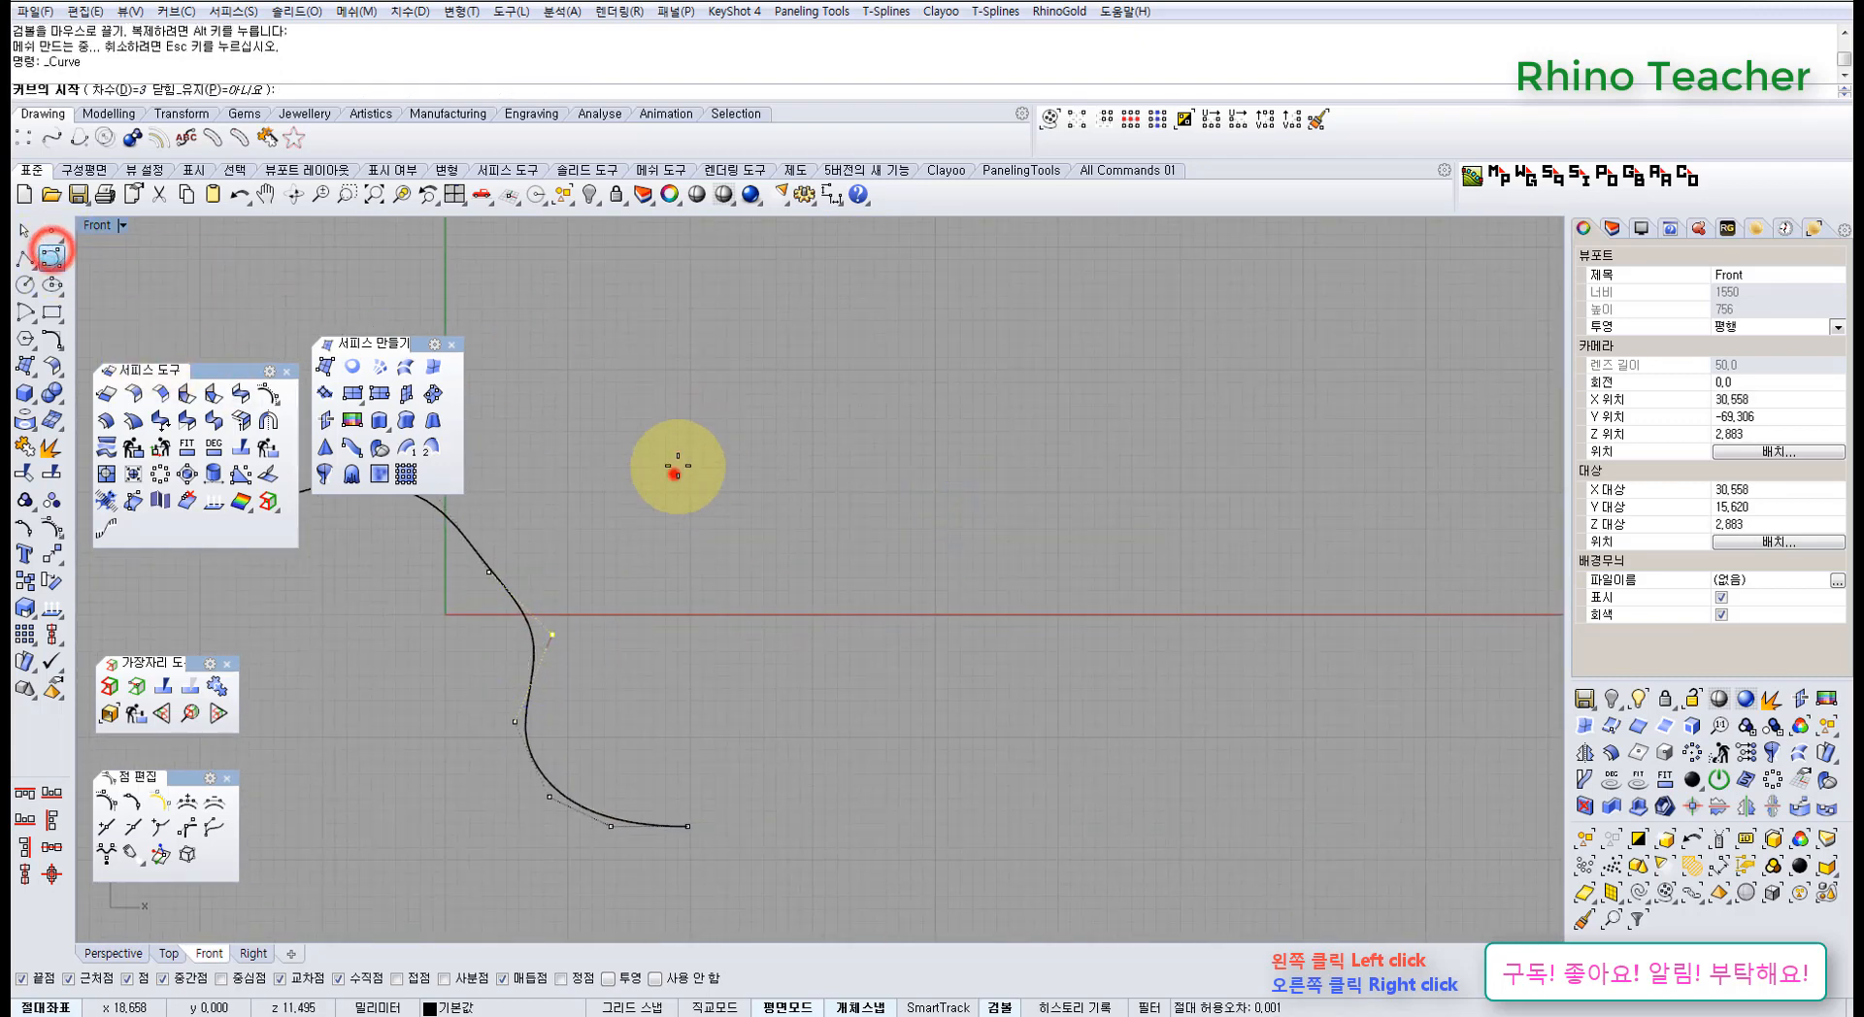
left_click(675, 473)
left_click(862, 390)
left_click(1021, 507)
left_click(1016, 765)
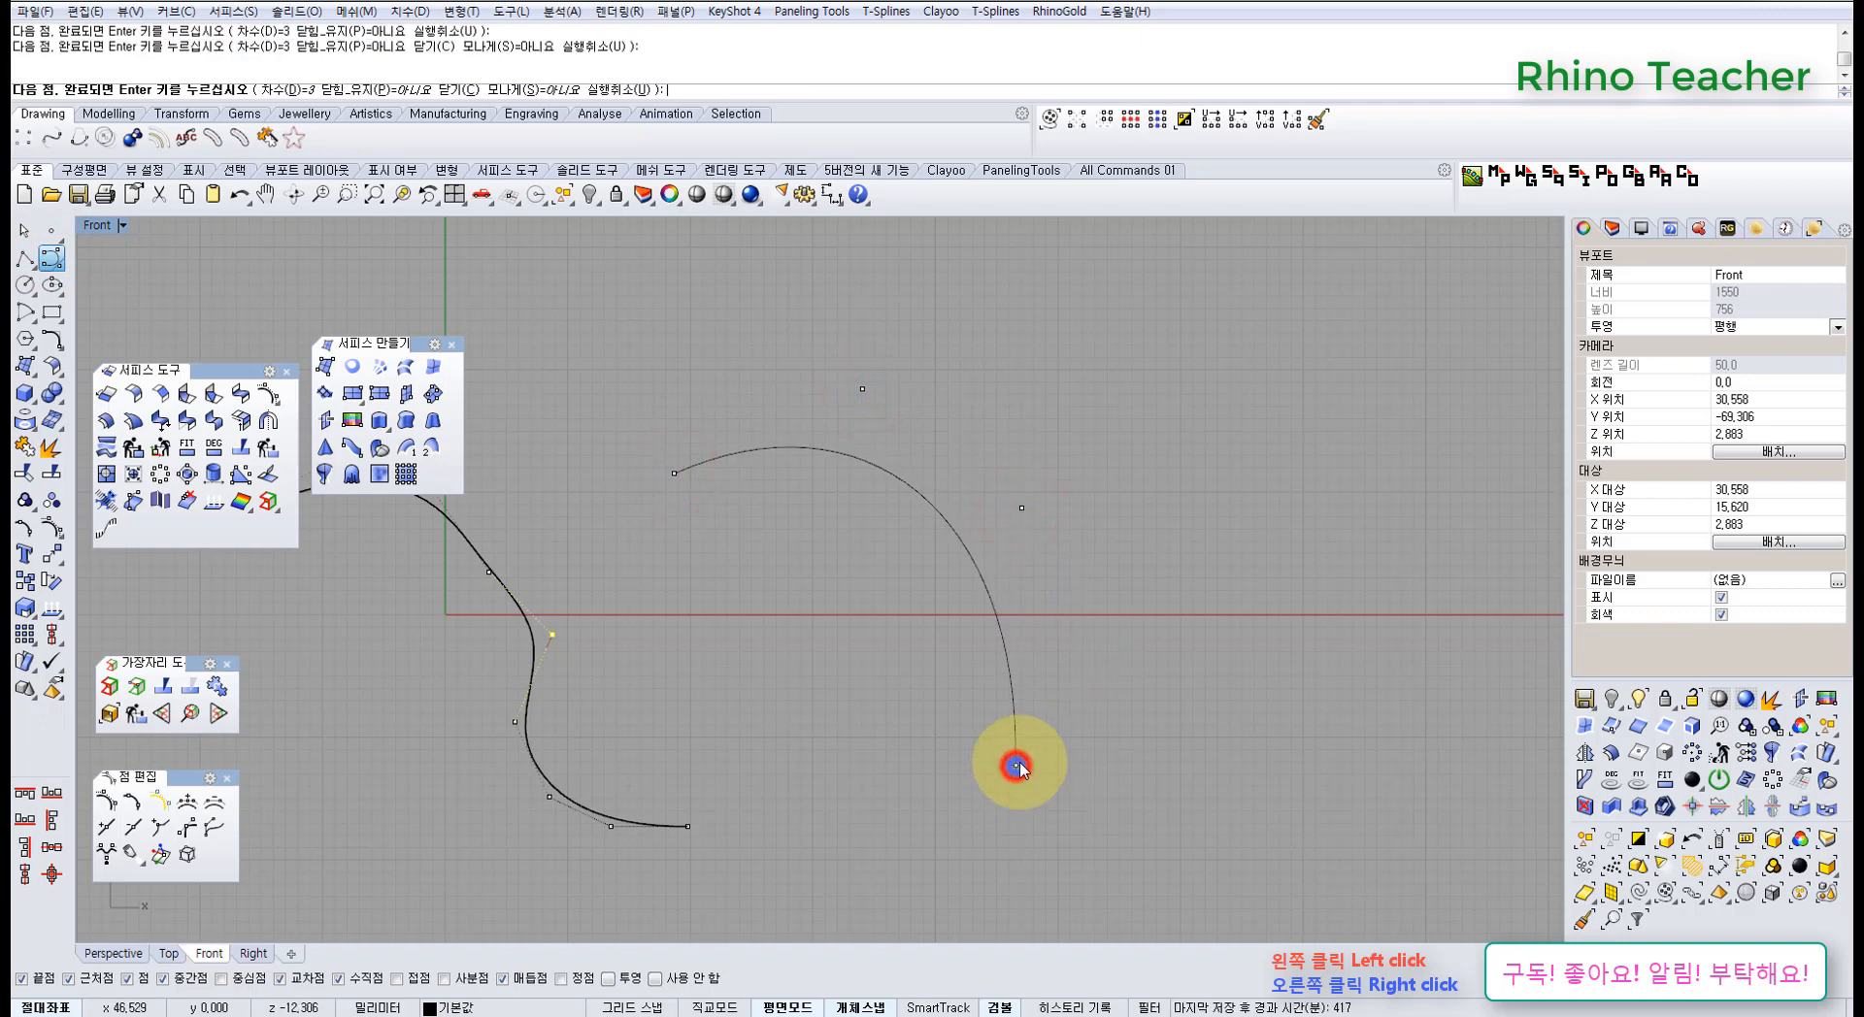
right_click(1015, 764)
- Turn on the arch-shaped curve's control points and move the third point outward
left_click_drag(1069, 624, 942, 719)
right_click_drag(927, 731, 849, 701)
key("F10")
right_click_drag(952, 540, 924, 532)
left_click_drag(887, 433, 992, 525)
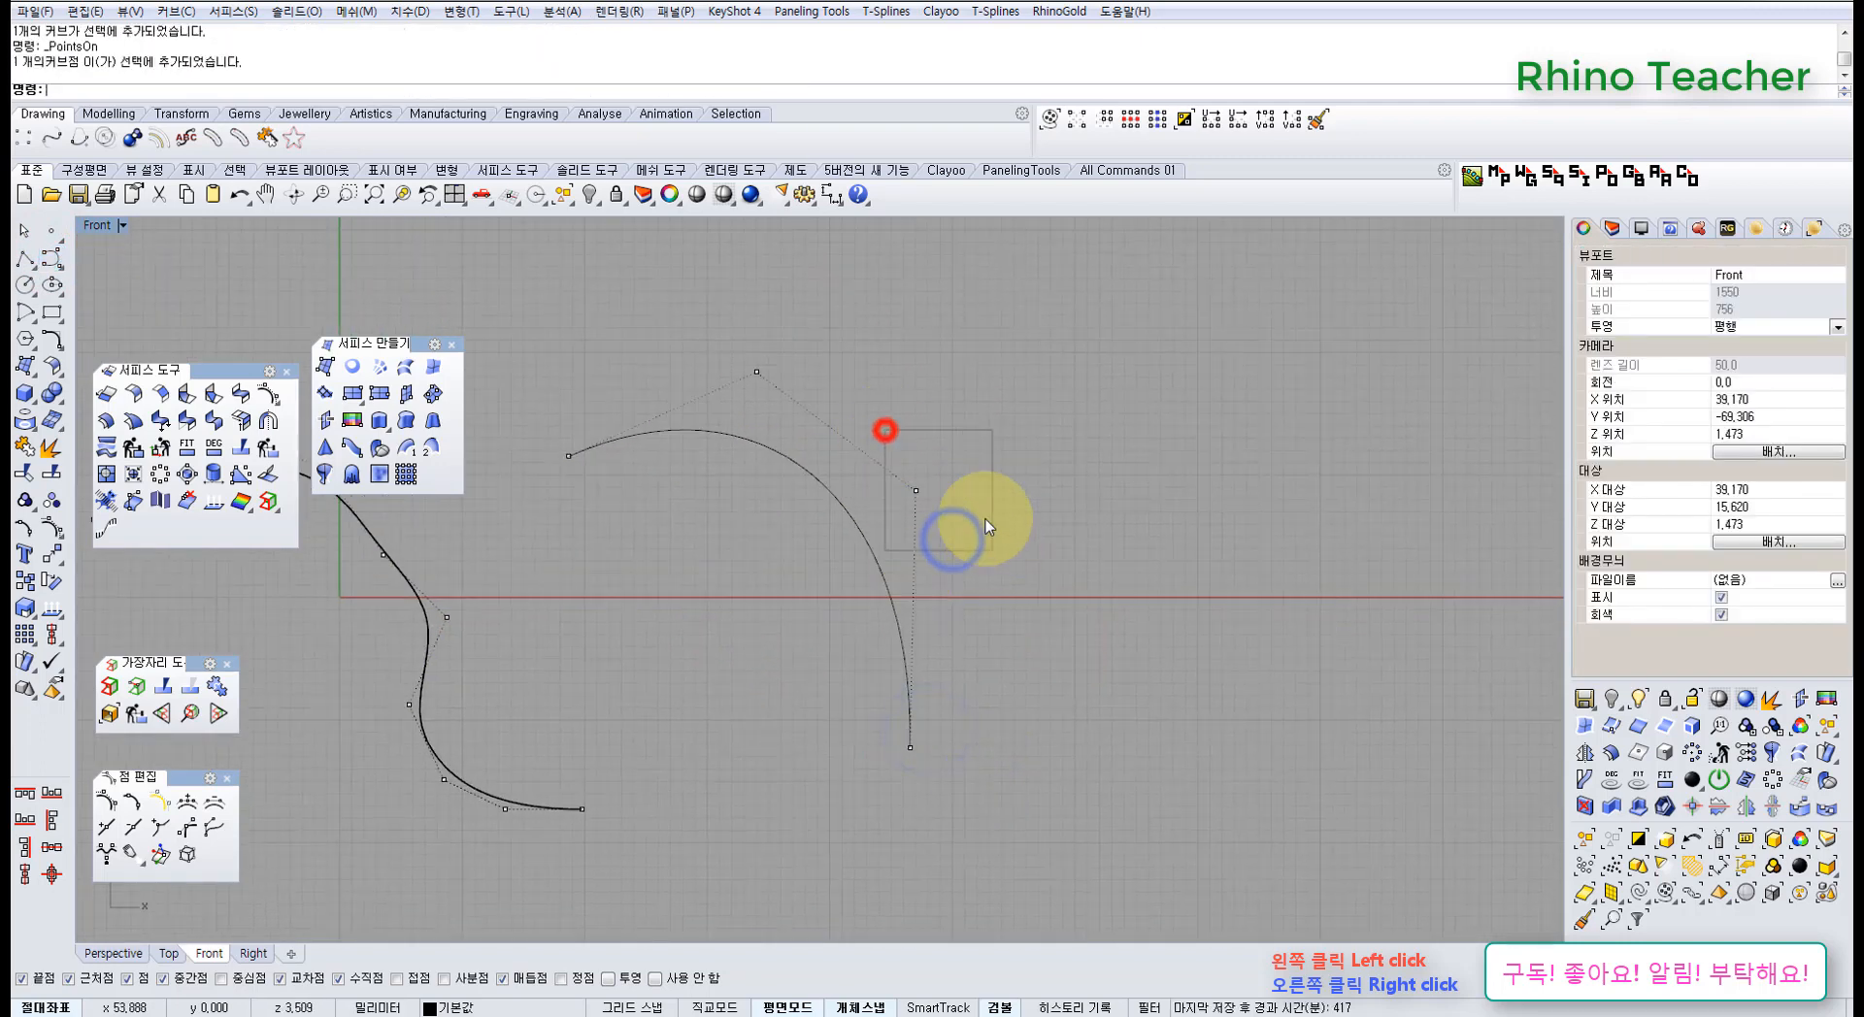
left_click_drag(966, 441, 1023, 457)
left_click(1032, 374)
scroll(865, 491, "up", 4)
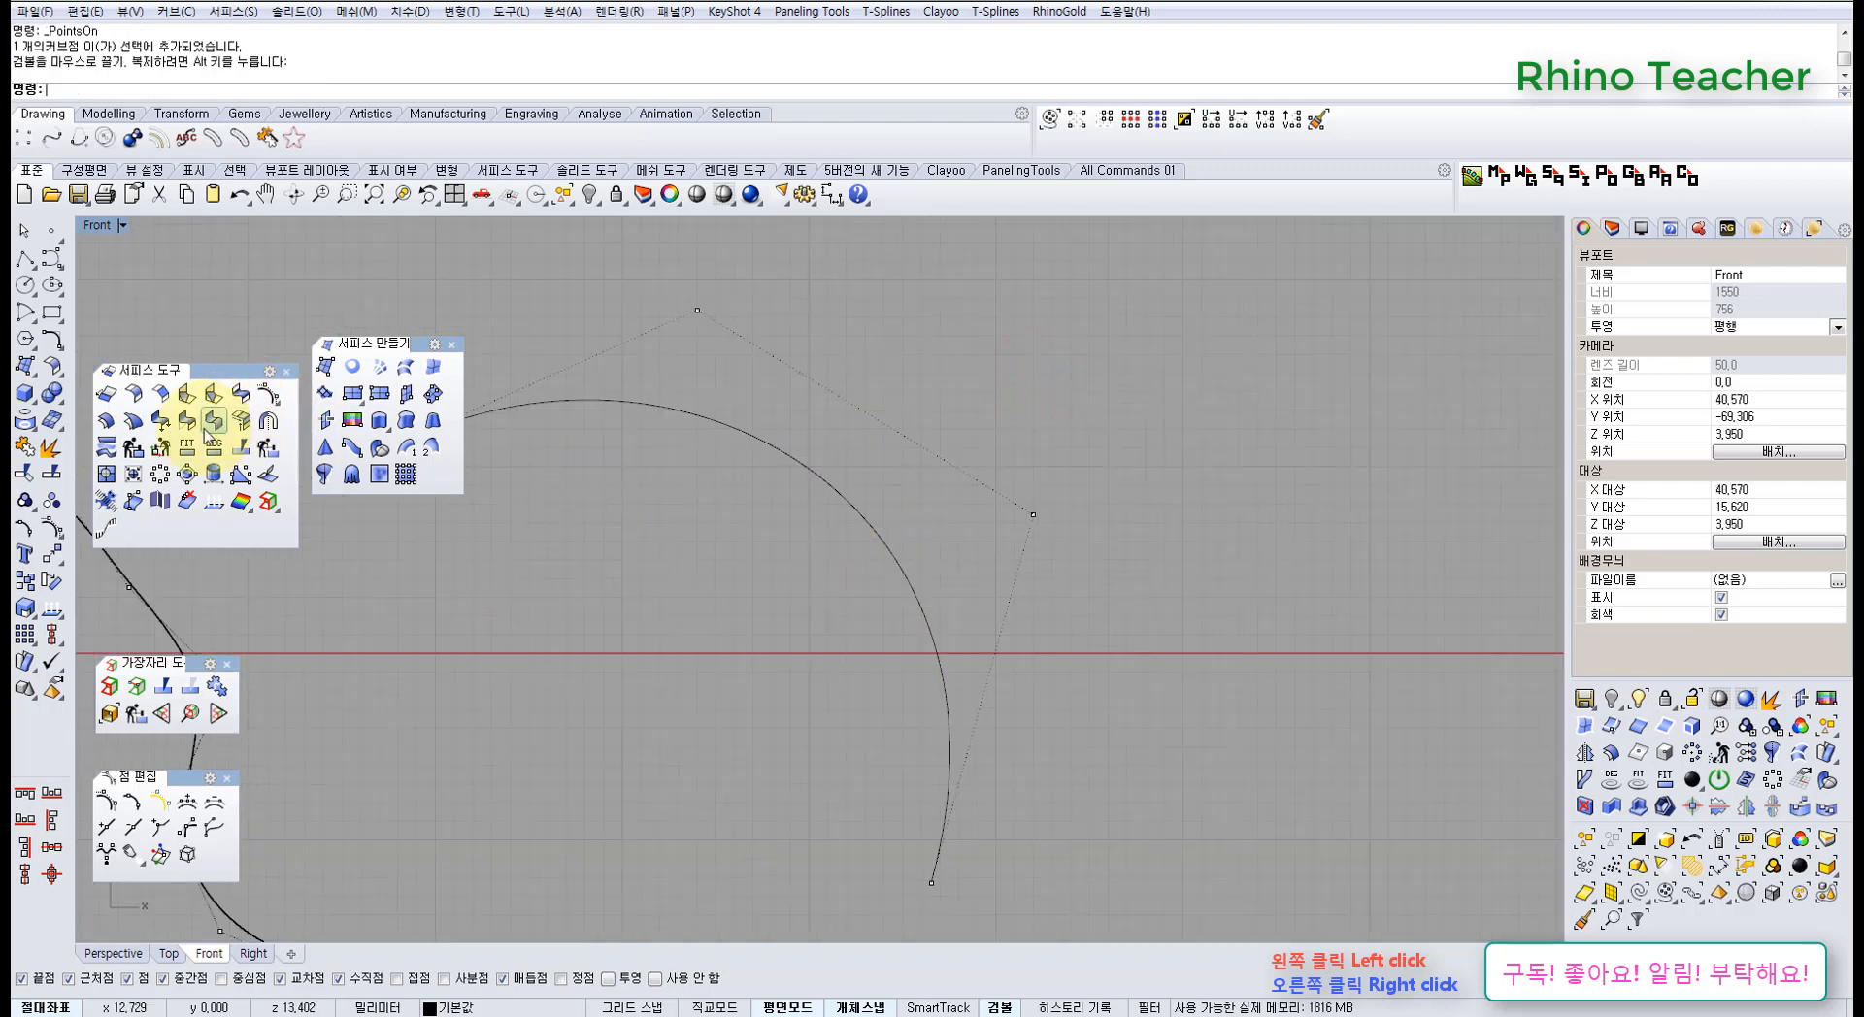
- Rebuild the arch-shaped curve with 5 points and degree 3
left_click(135, 450)
left_click(762, 445)
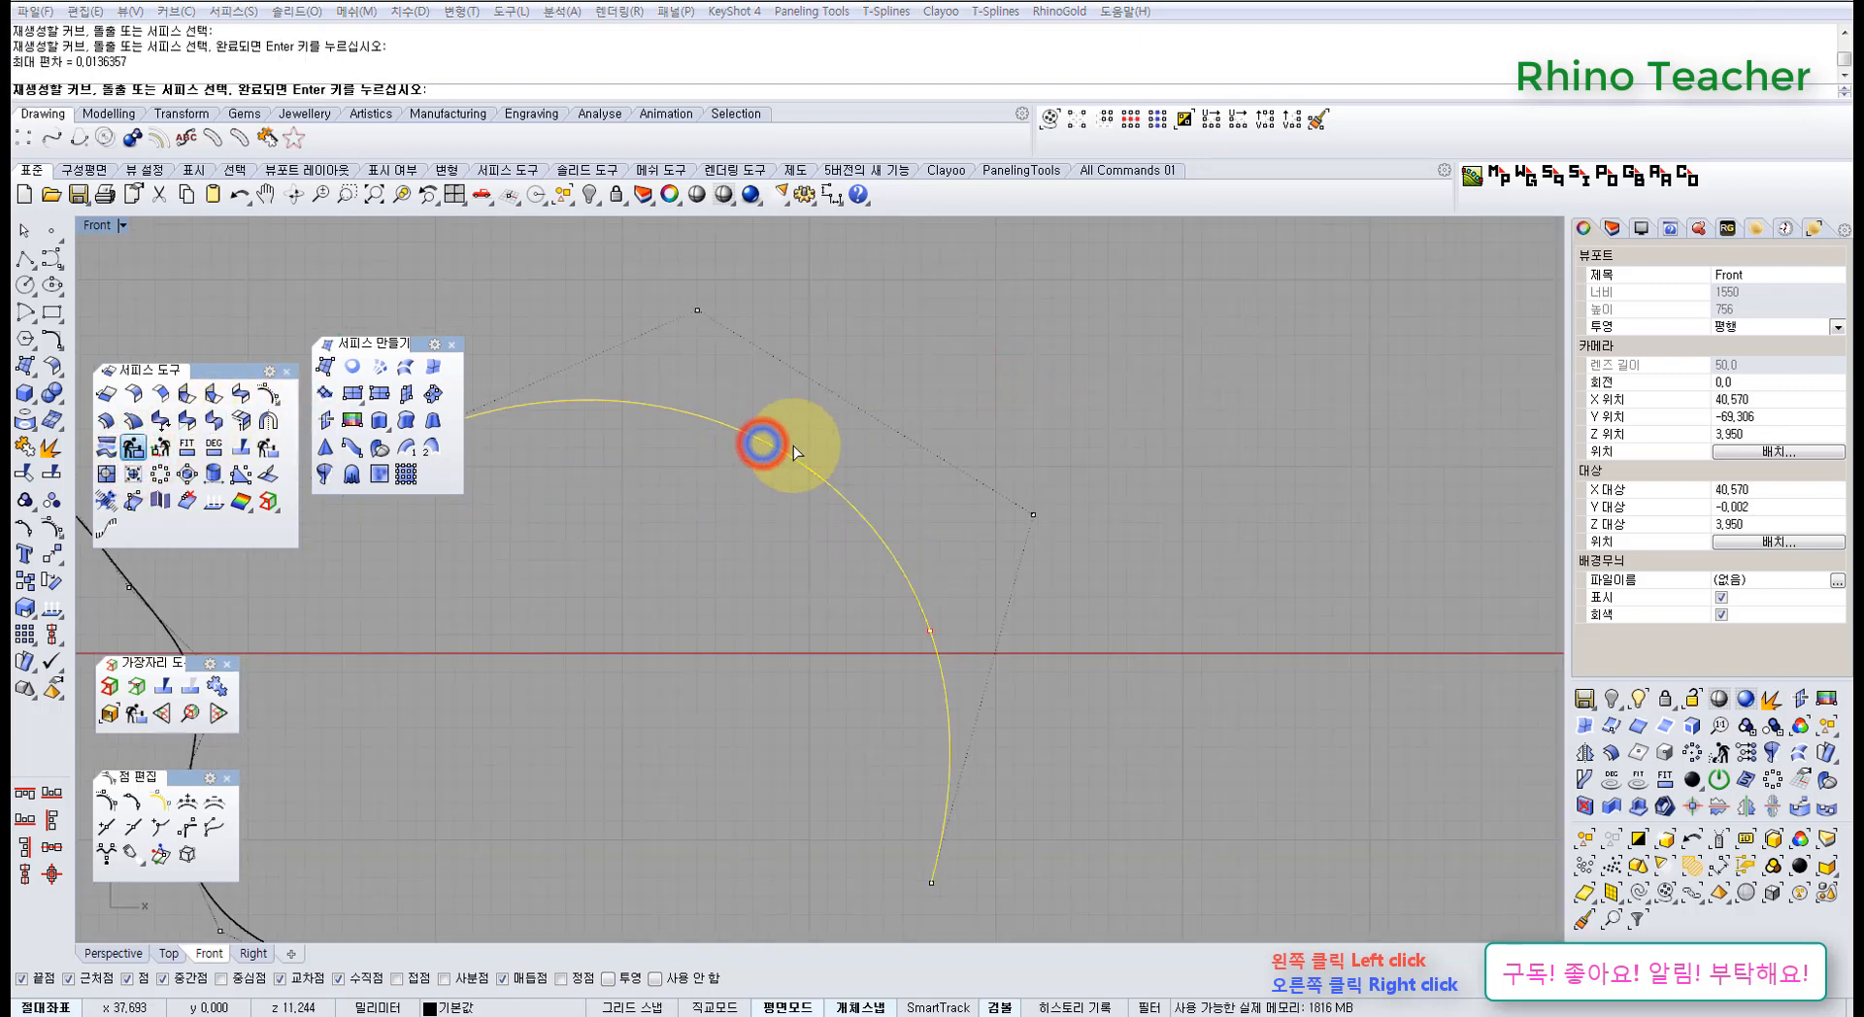
right_click(762, 444)
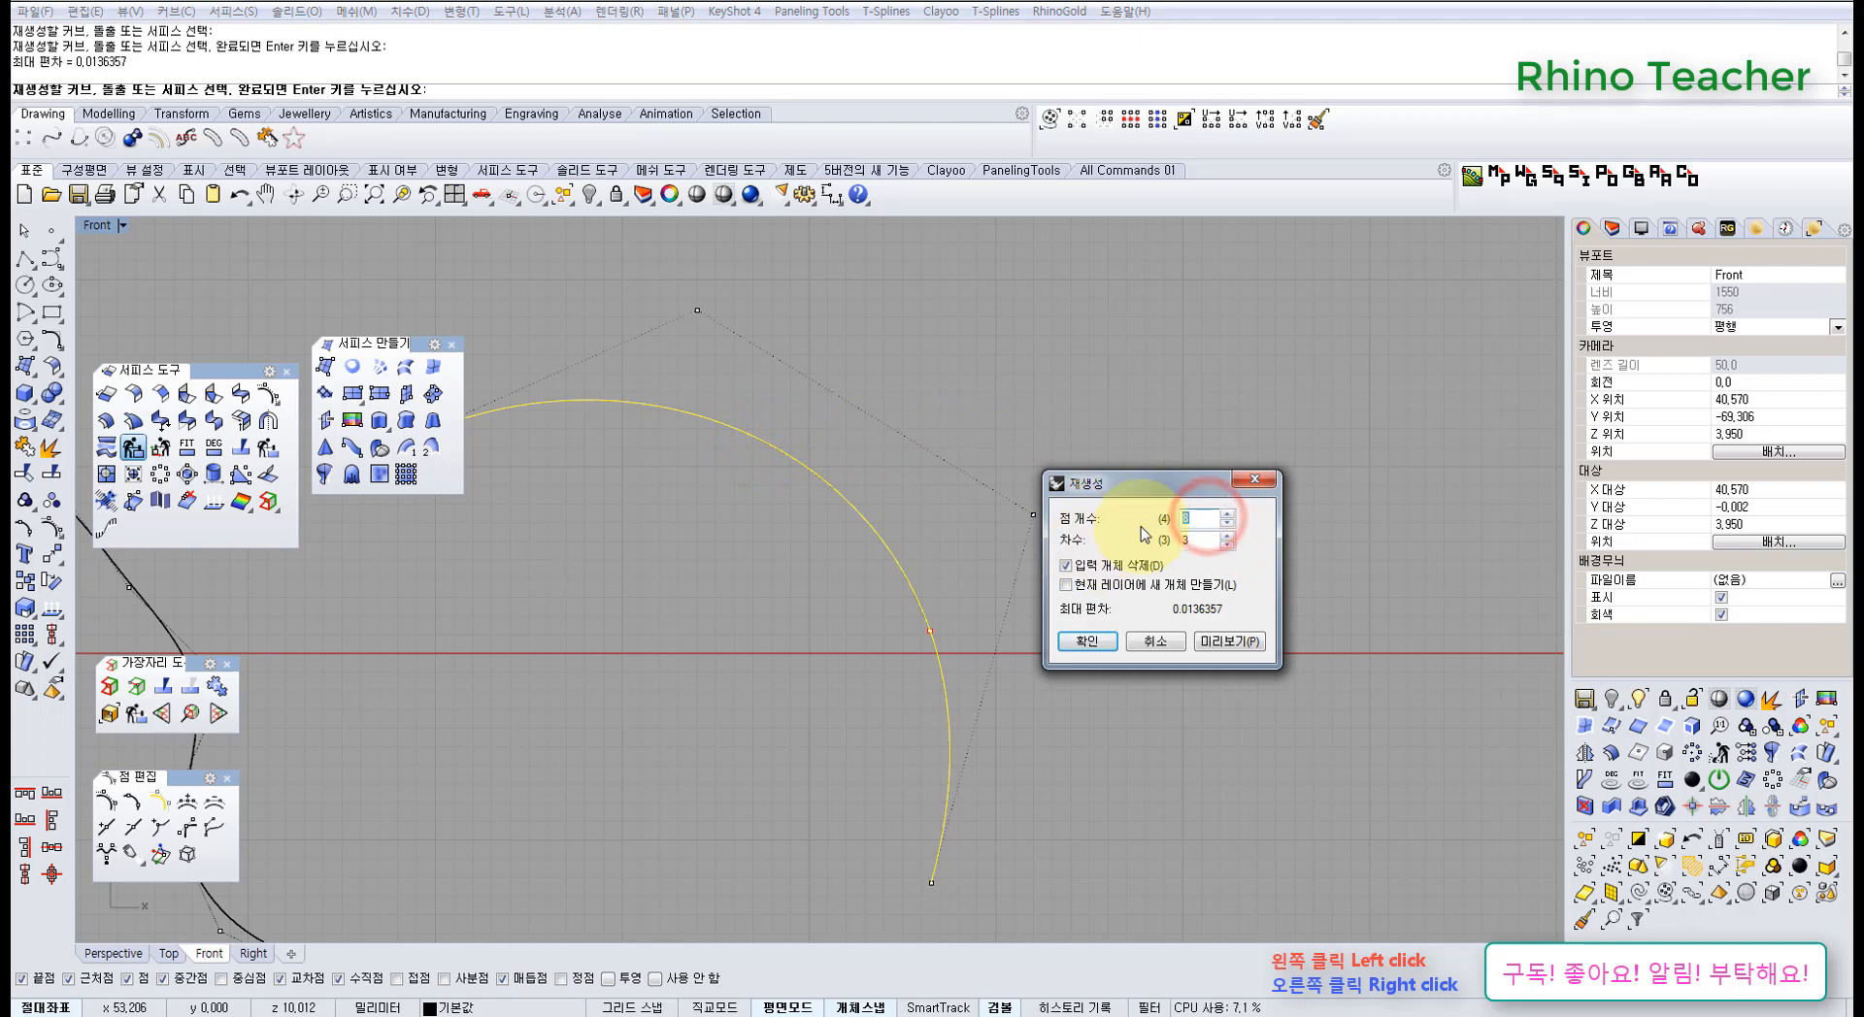
left_click(1098, 644)
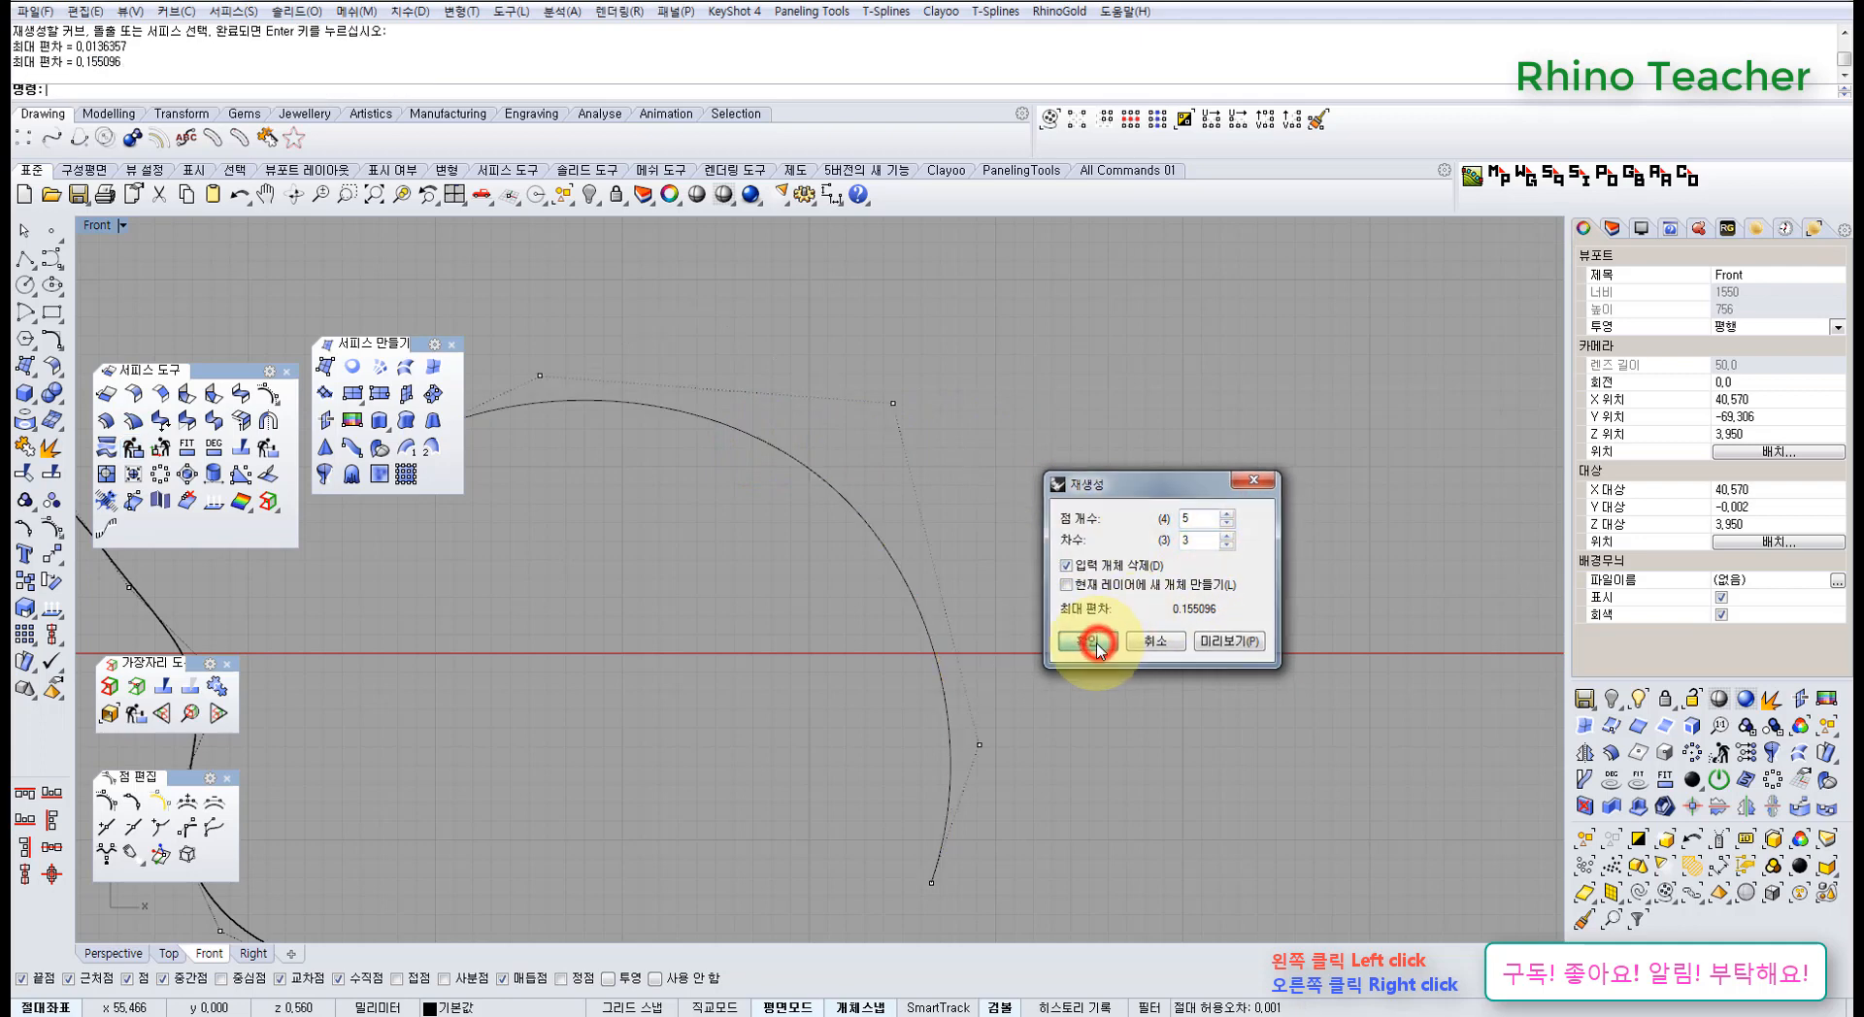
- Try moving the rebuilt curve's middle control point, and undo both the move and the rebuild
scroll(1095, 638, "down", 6)
right_click_drag(1030, 609, 943, 598)
left_click_drag(861, 472, 955, 555)
left_click_drag(958, 478, 1023, 440)
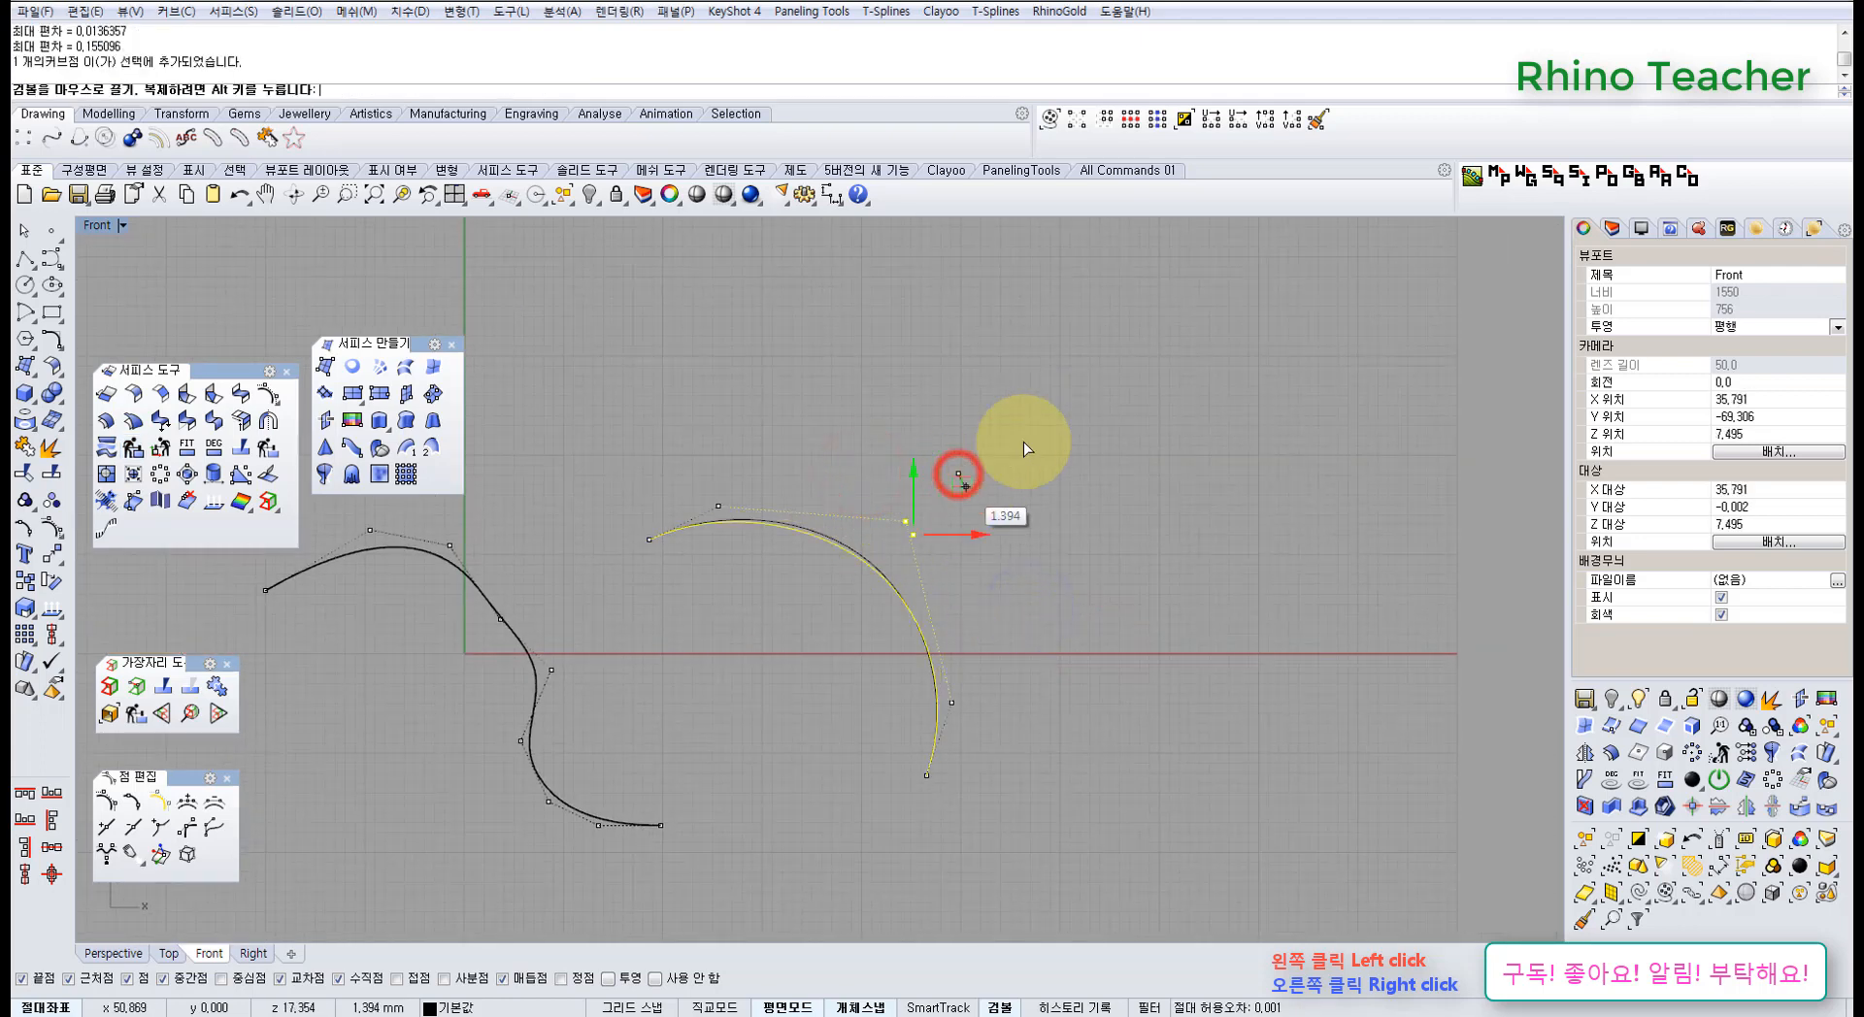
key("ctrl+z")
scroll(856, 602, "up", 6)
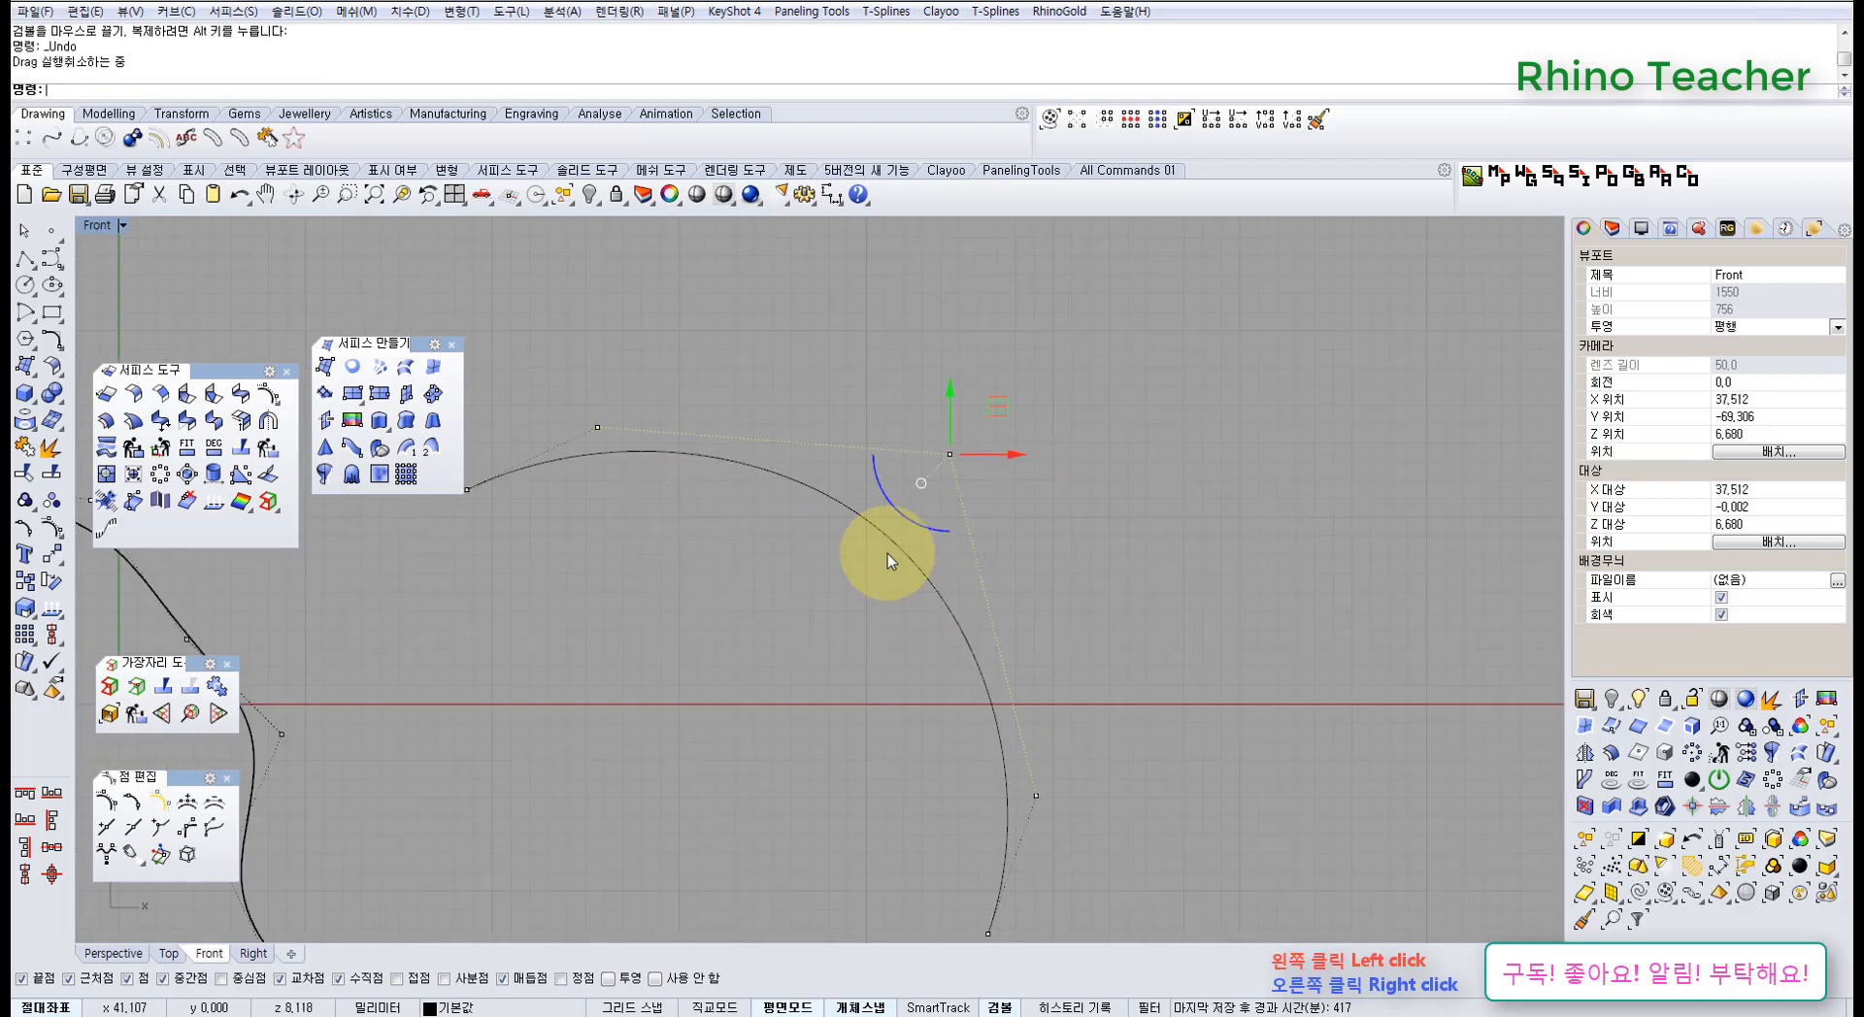
key("ctrl+z")
scroll(887, 553, "down", 3)
scroll(861, 573, "up", 4)
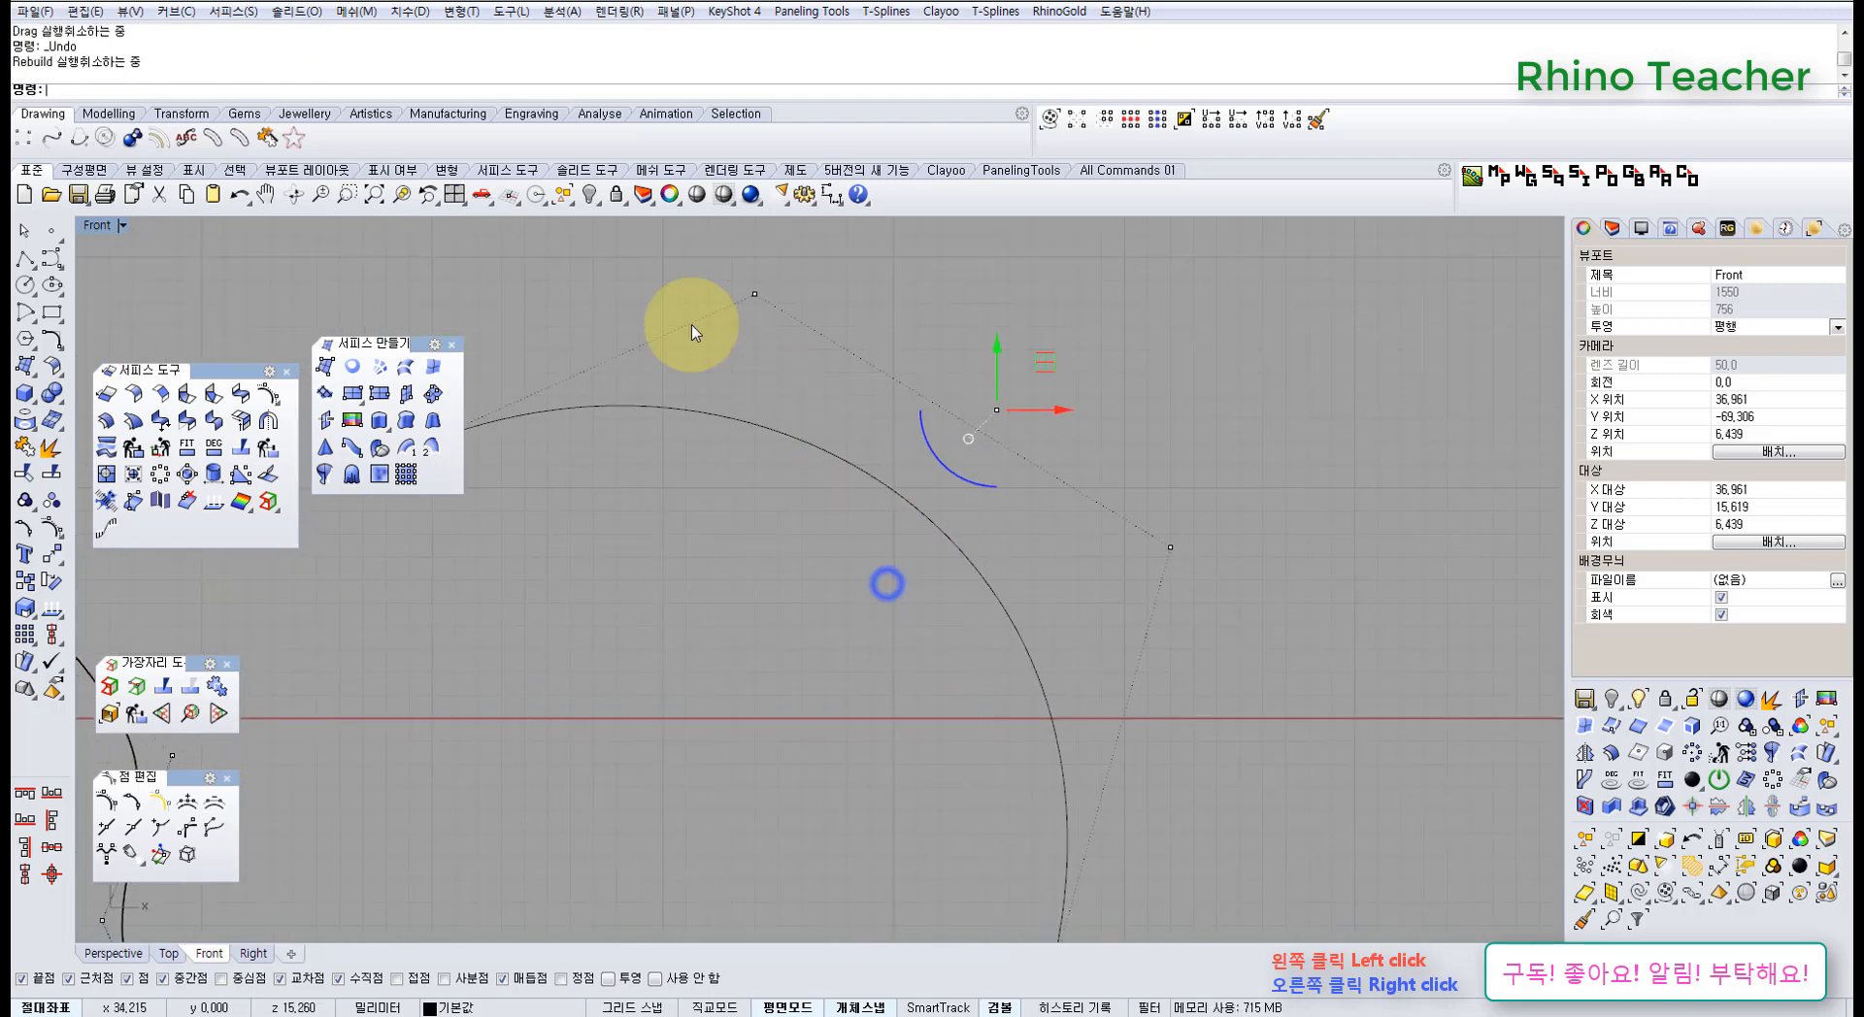
scroll(877, 660, "down", 4)
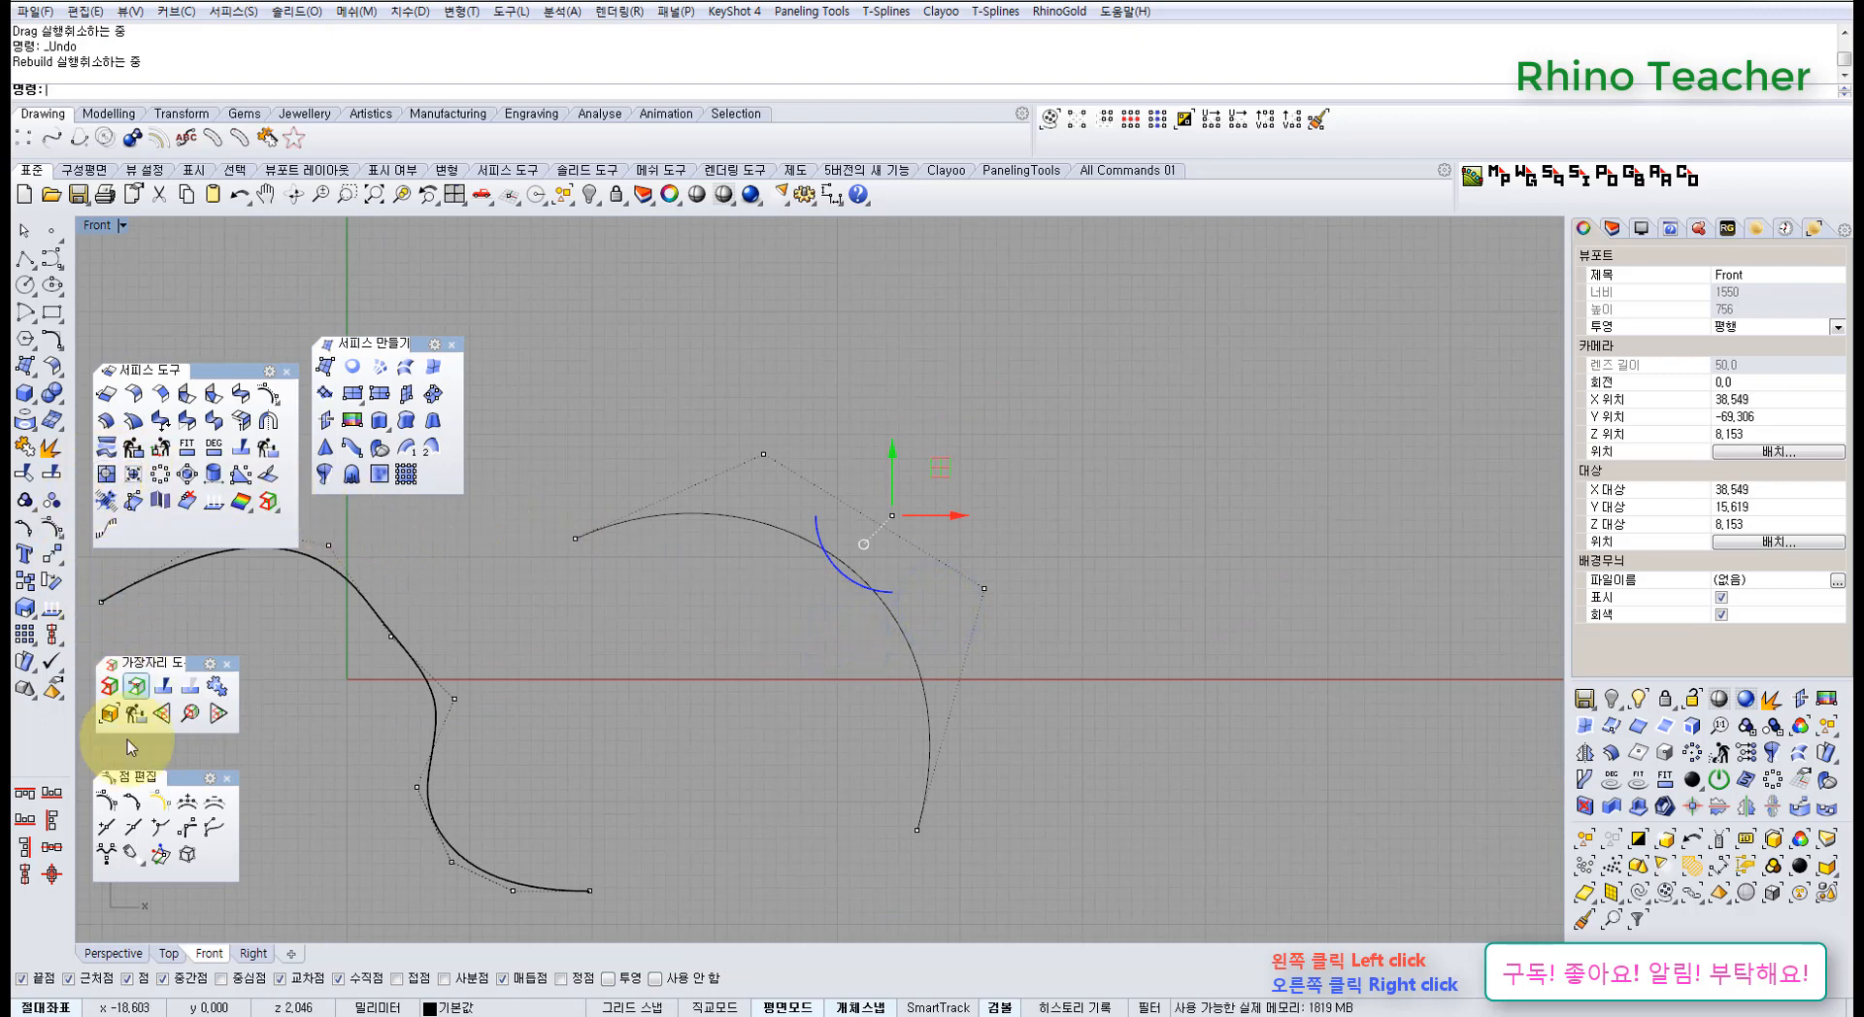
- Insert three closely spaced knots around the middle of the arch-shaped curve with InsertKnot
left_click(106, 827)
left_click(760, 519)
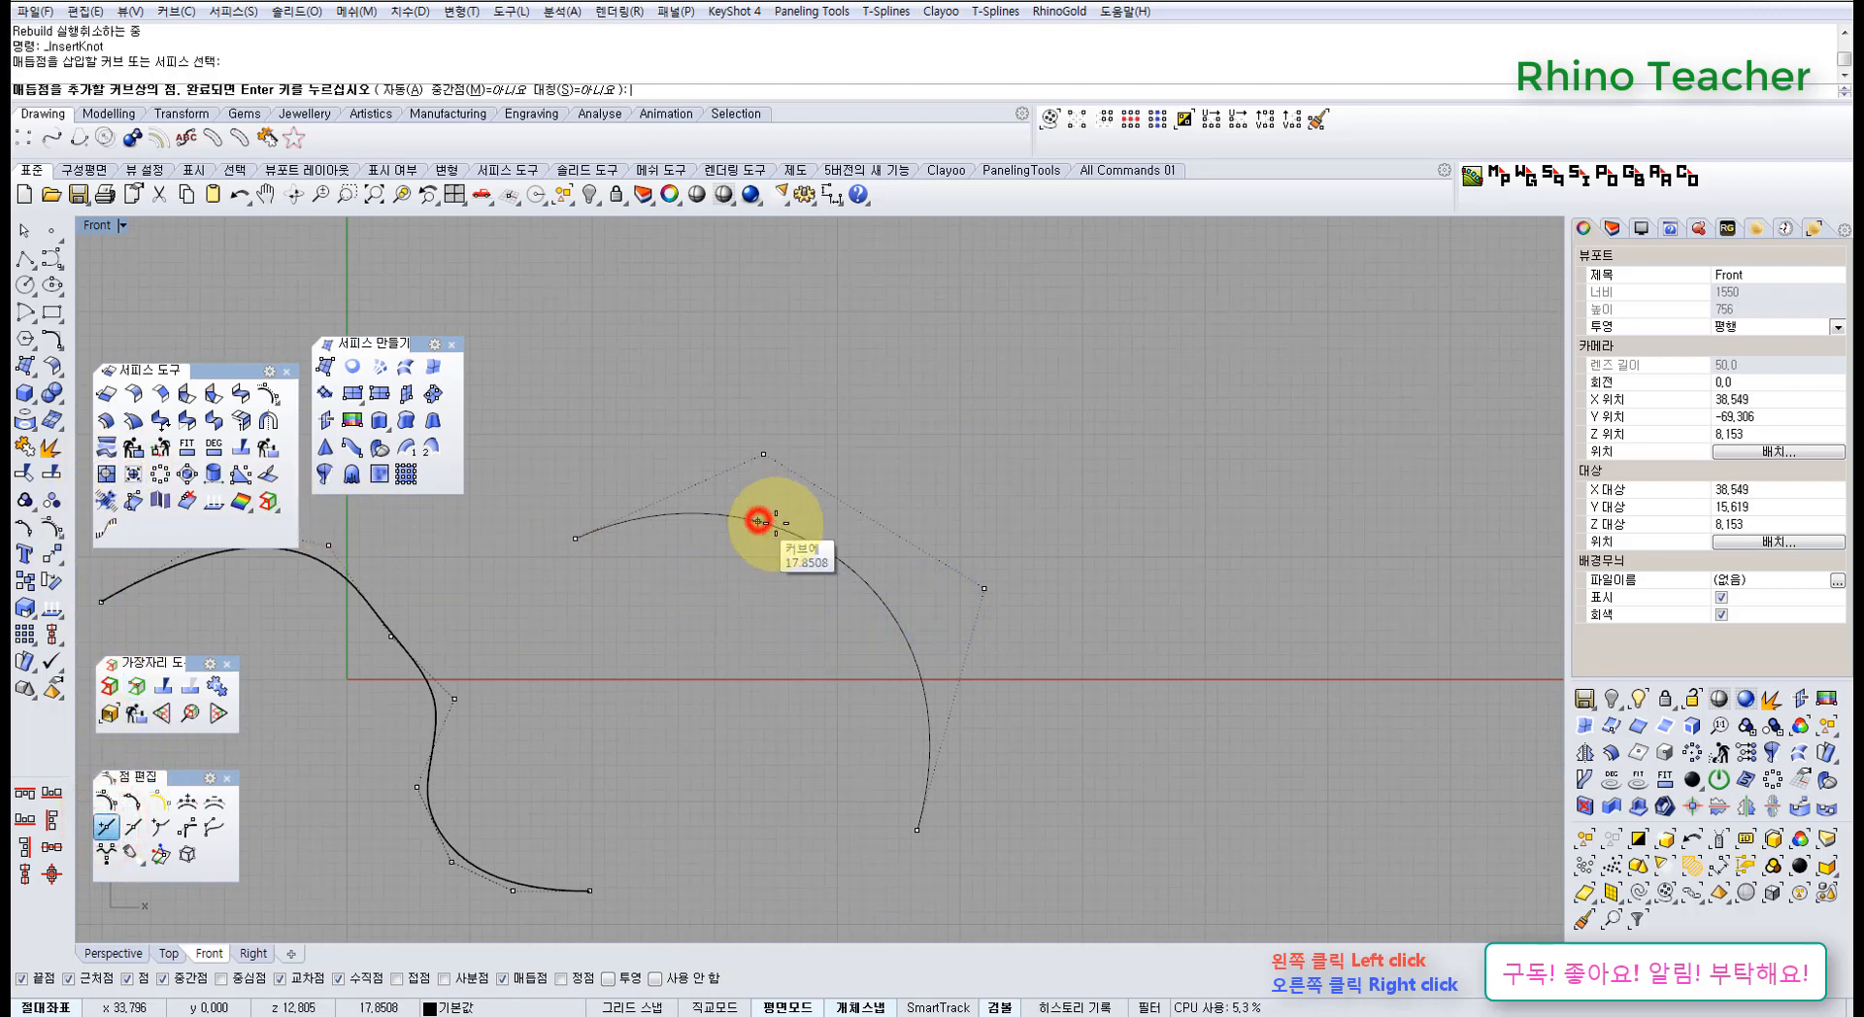
scroll(854, 568, "up", 2)
left_click(863, 587)
left_click(840, 570)
left_click(825, 561)
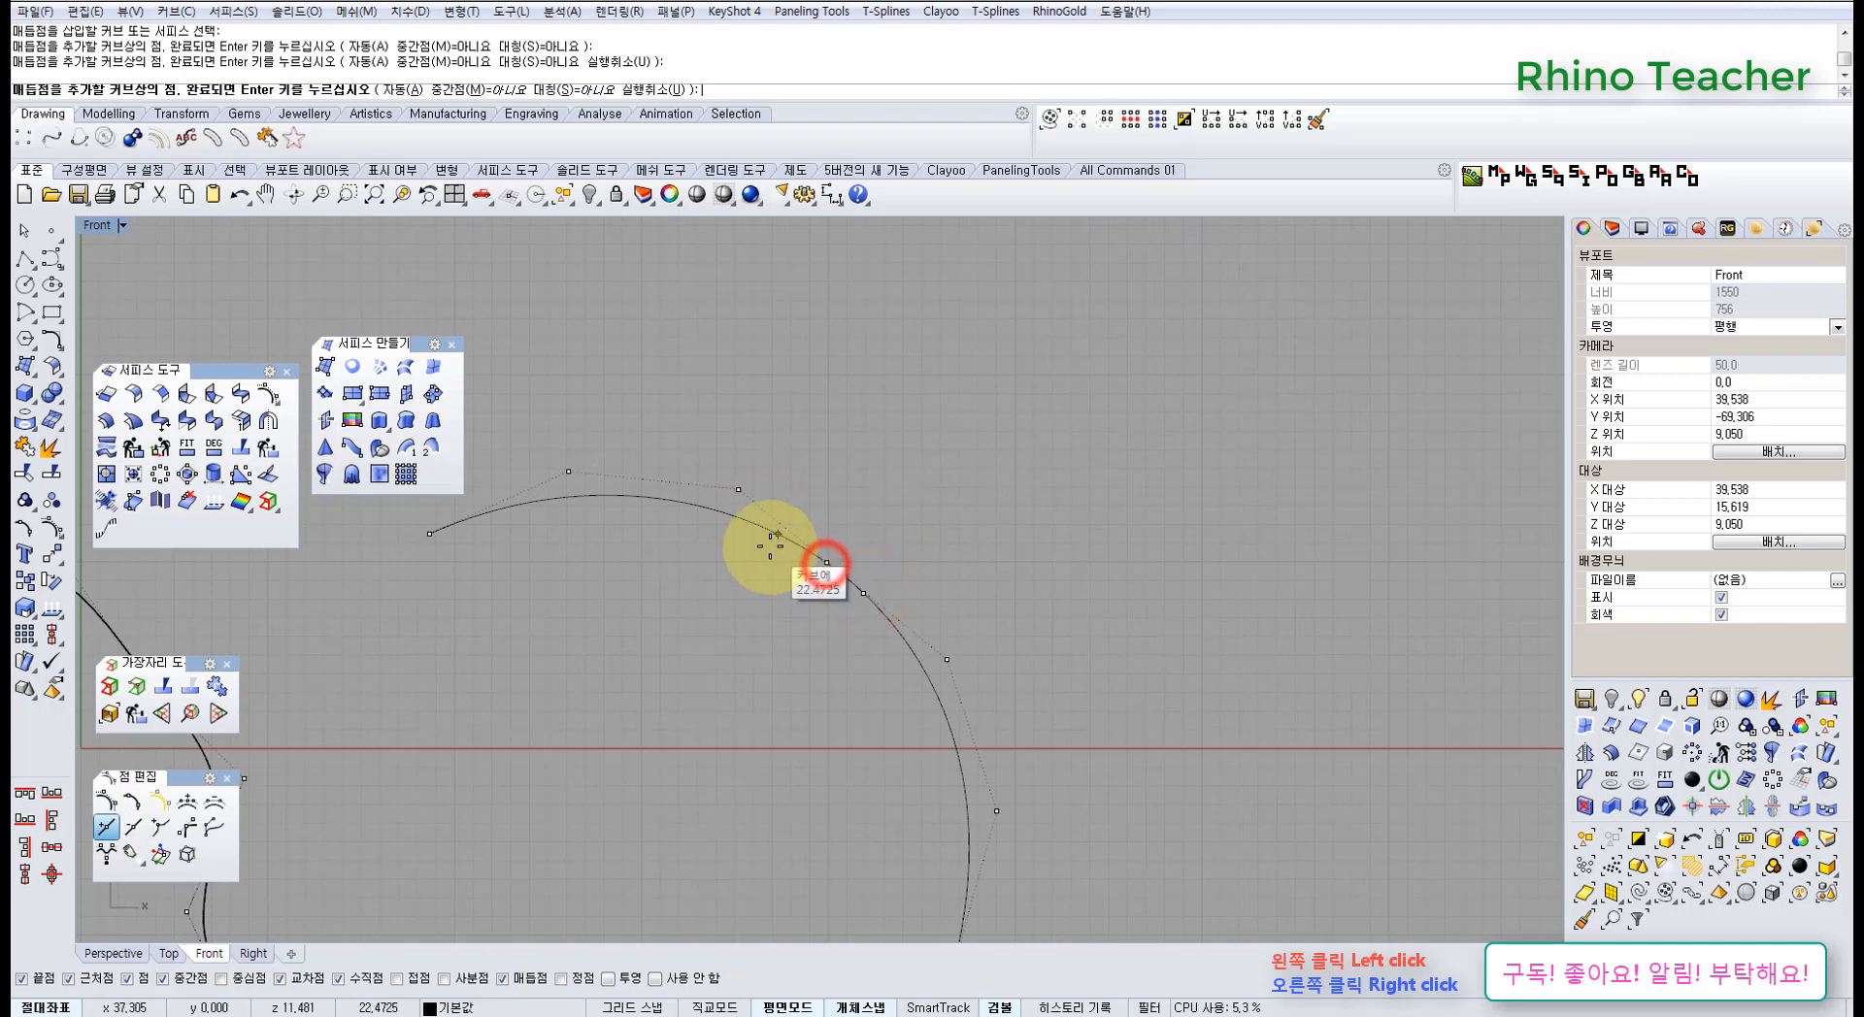
right_click(772, 549)
- Try moving the control point near the curve's inserted knots outward and undo the move
right_click_drag(886, 523, 817, 518)
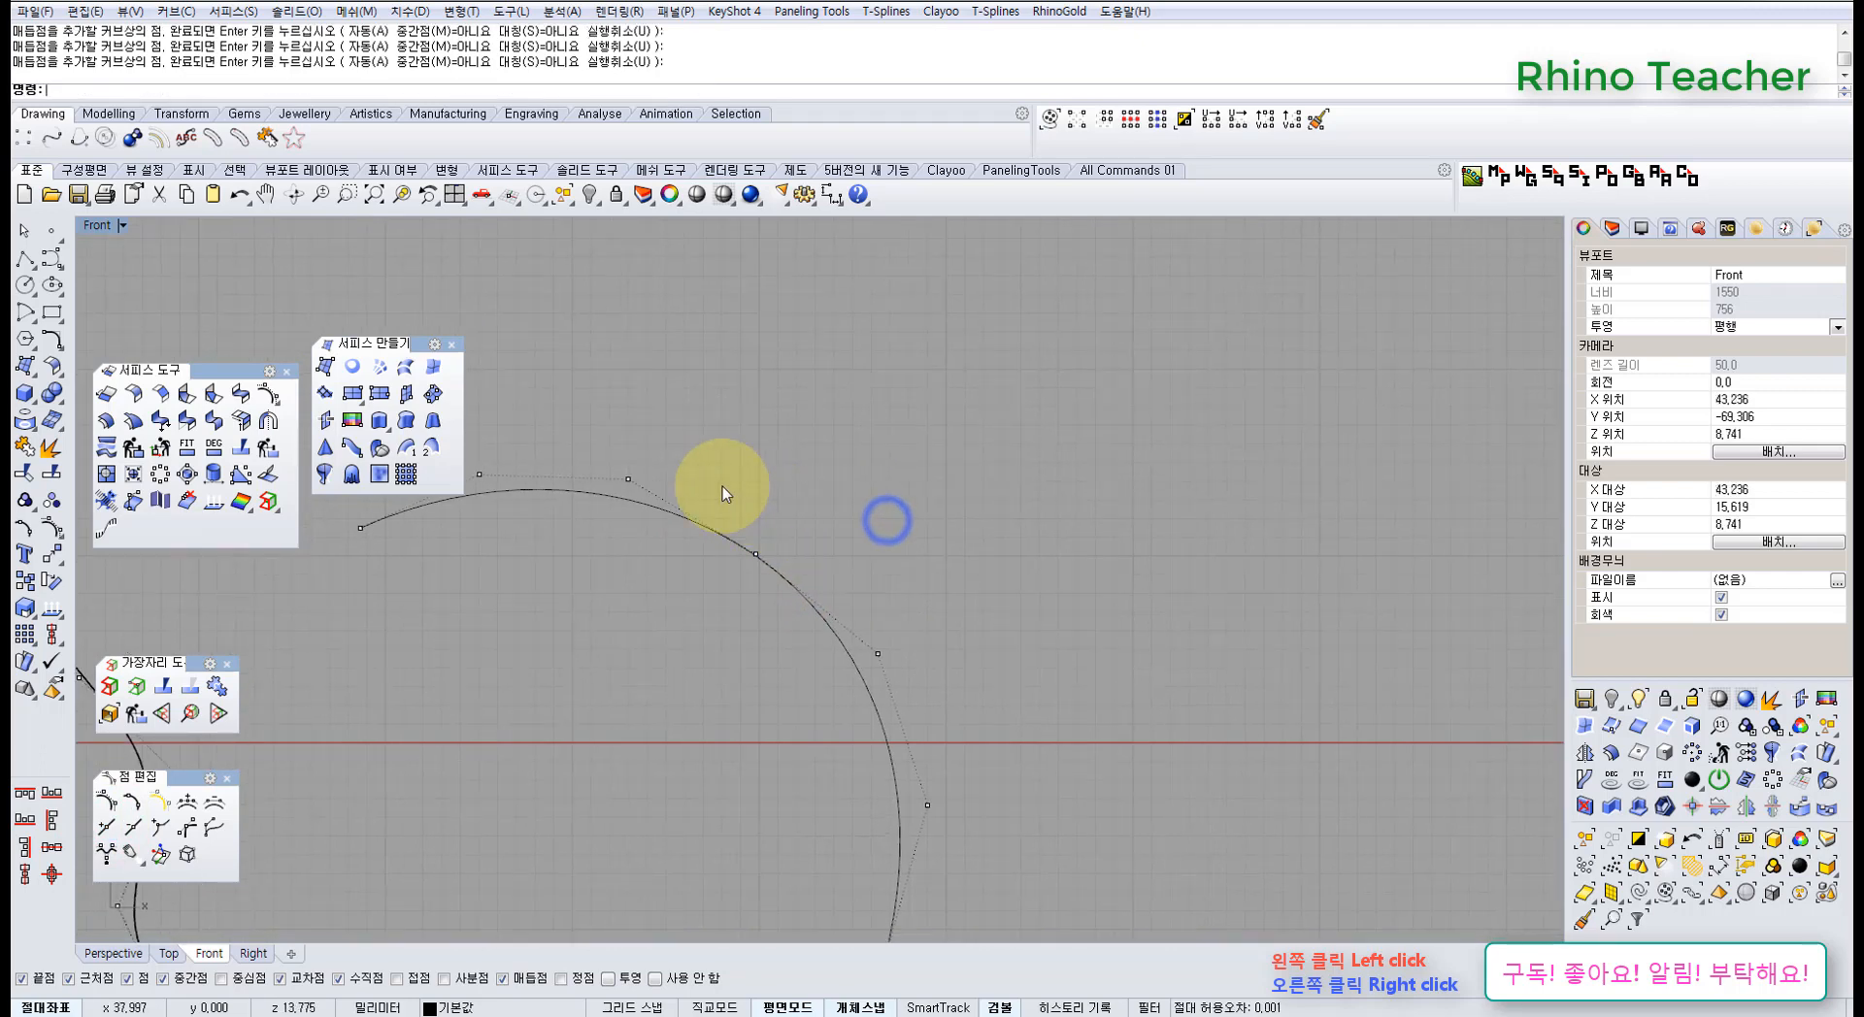
left_click_drag(723, 492, 883, 428)
scroll(789, 505, "up", 6)
scroll(760, 503, "down", 8)
key("ctrl+z")
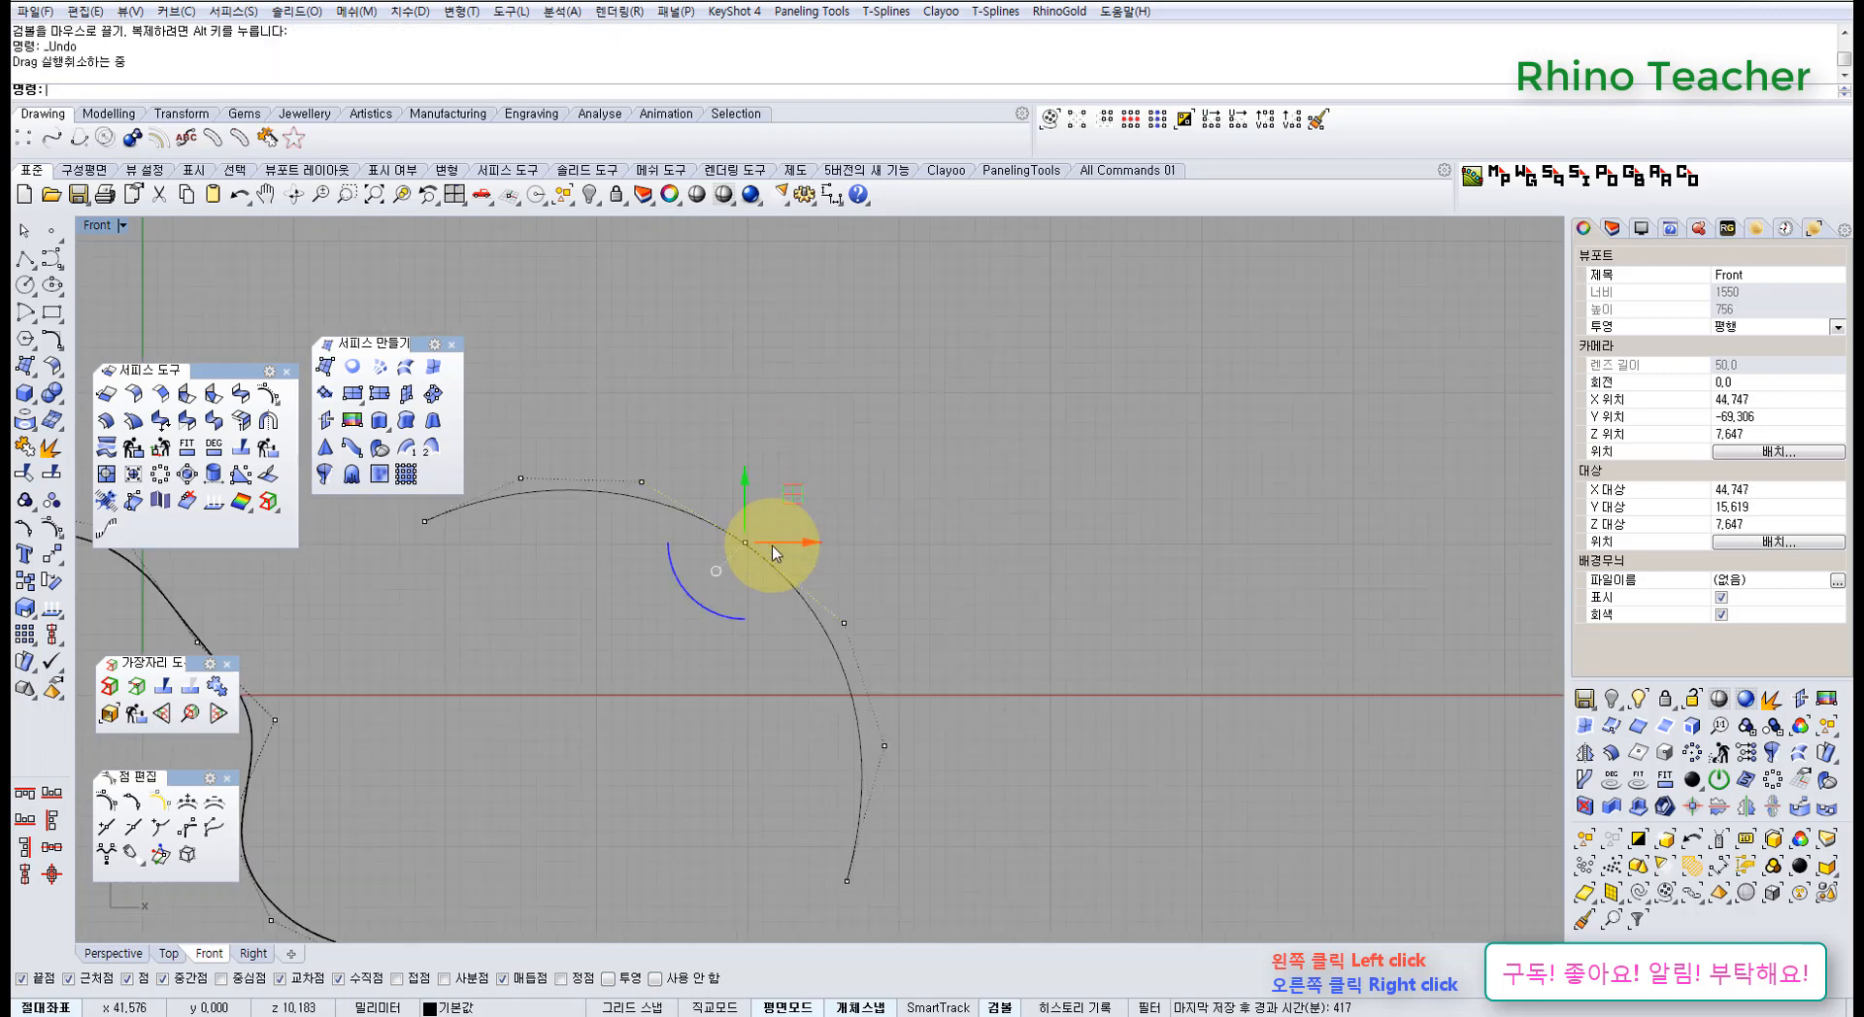
- Apply MakeUniform to the arch-shaped curve with the inserted knots
right_click_drag(672, 621, 819, 639)
left_click(160, 474)
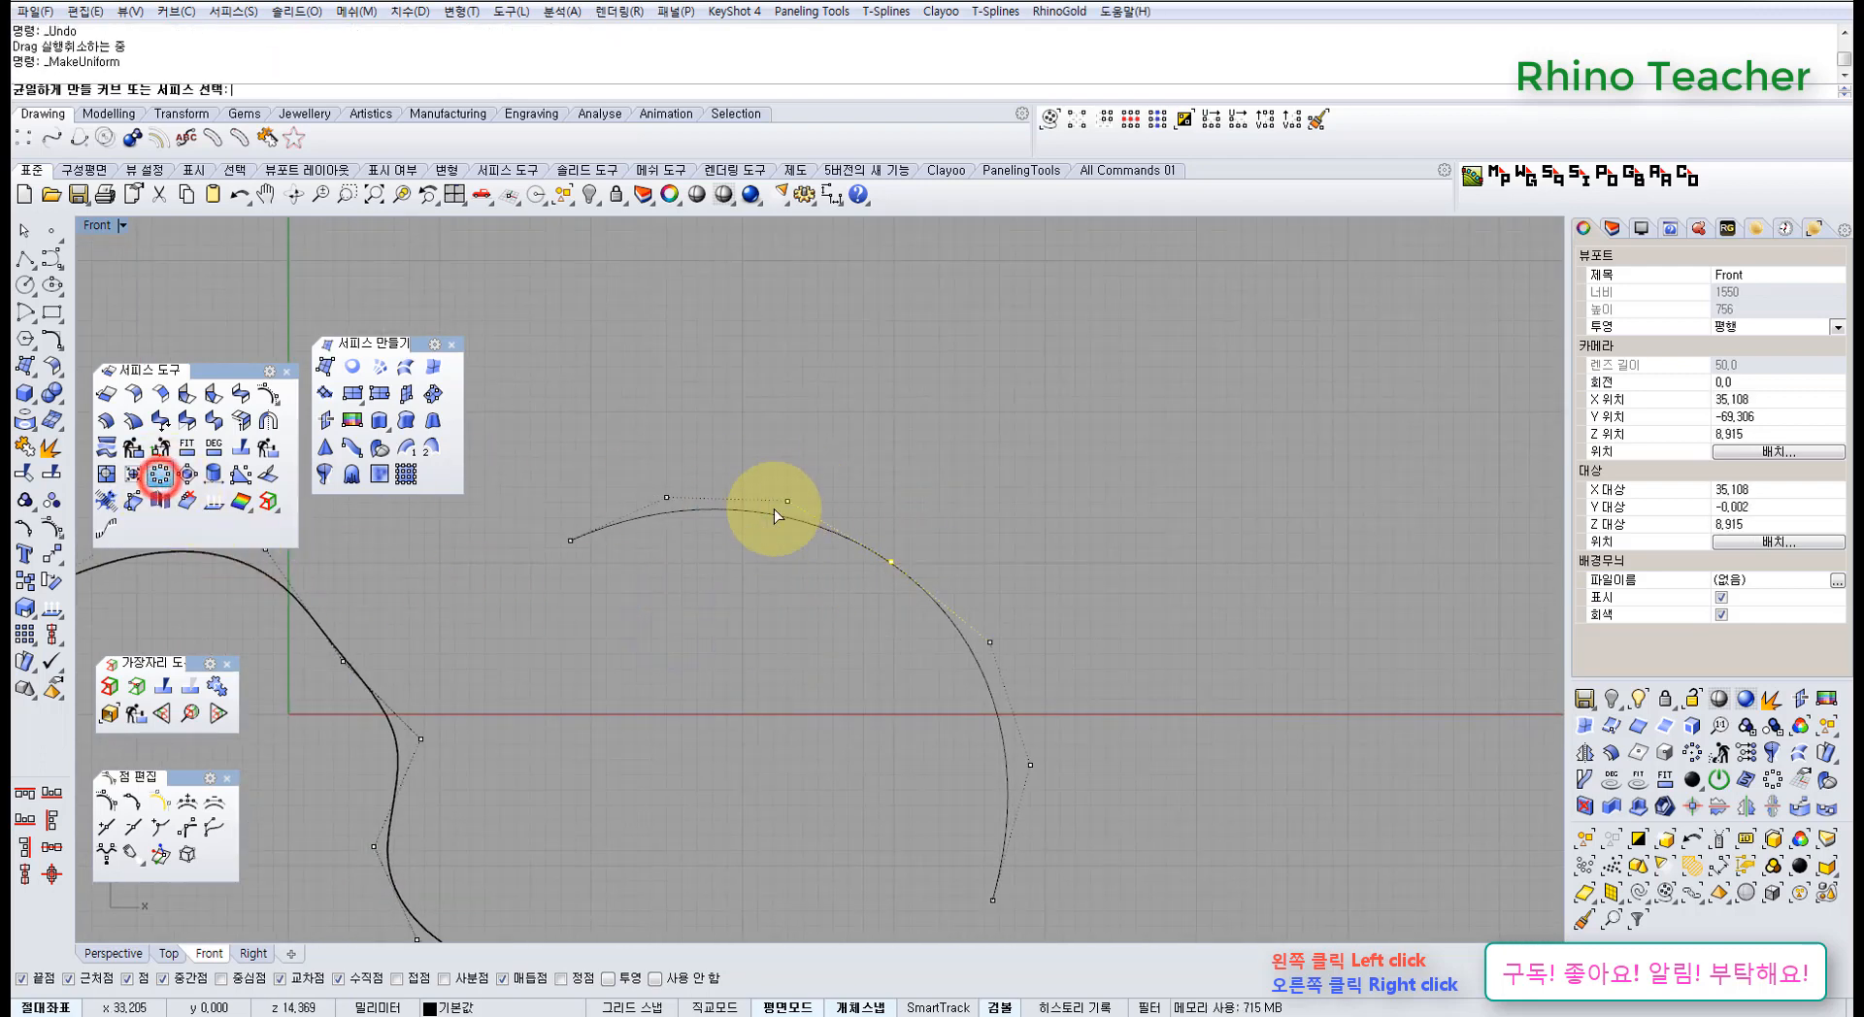
left_click(760, 512)
right_click_drag(944, 562, 835, 554)
- Try moving two middle control points of the uniform curve, and undo the moves and MakeUniform
left_click_drag(773, 507, 834, 568)
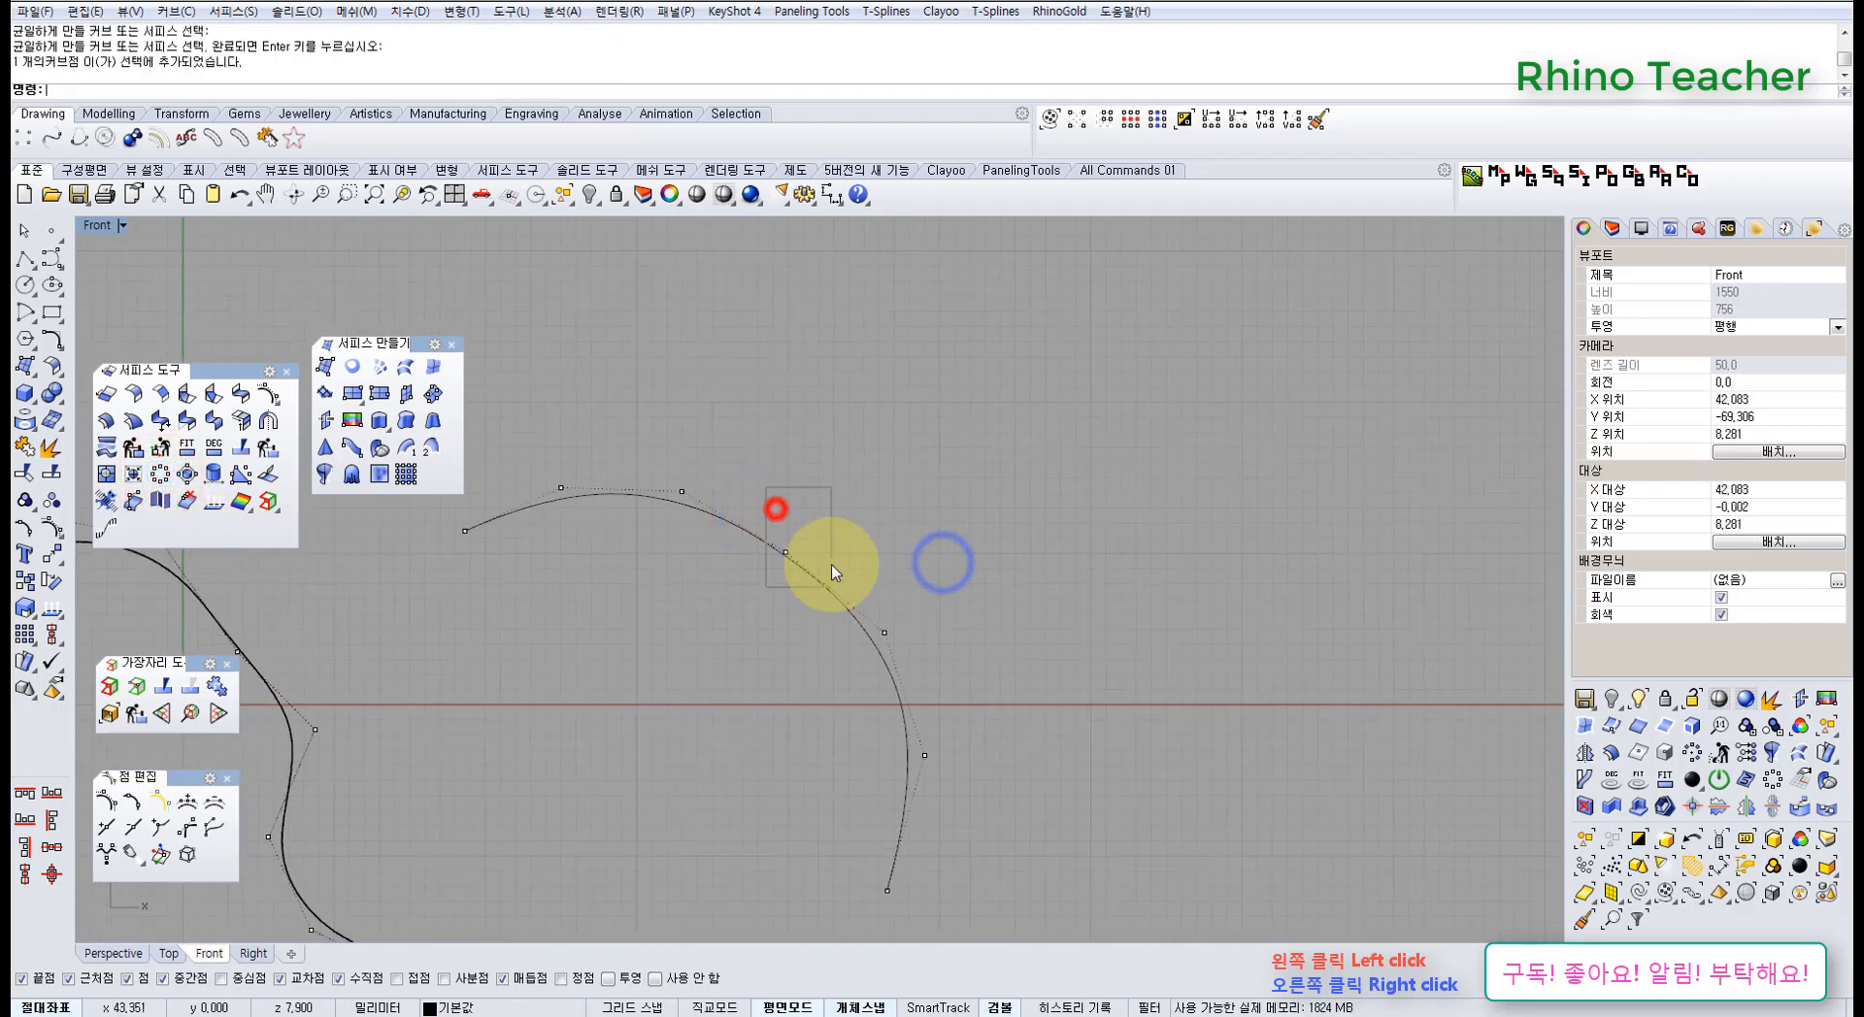
right_click_drag(819, 570, 752, 625)
left_click_drag(762, 559, 829, 493)
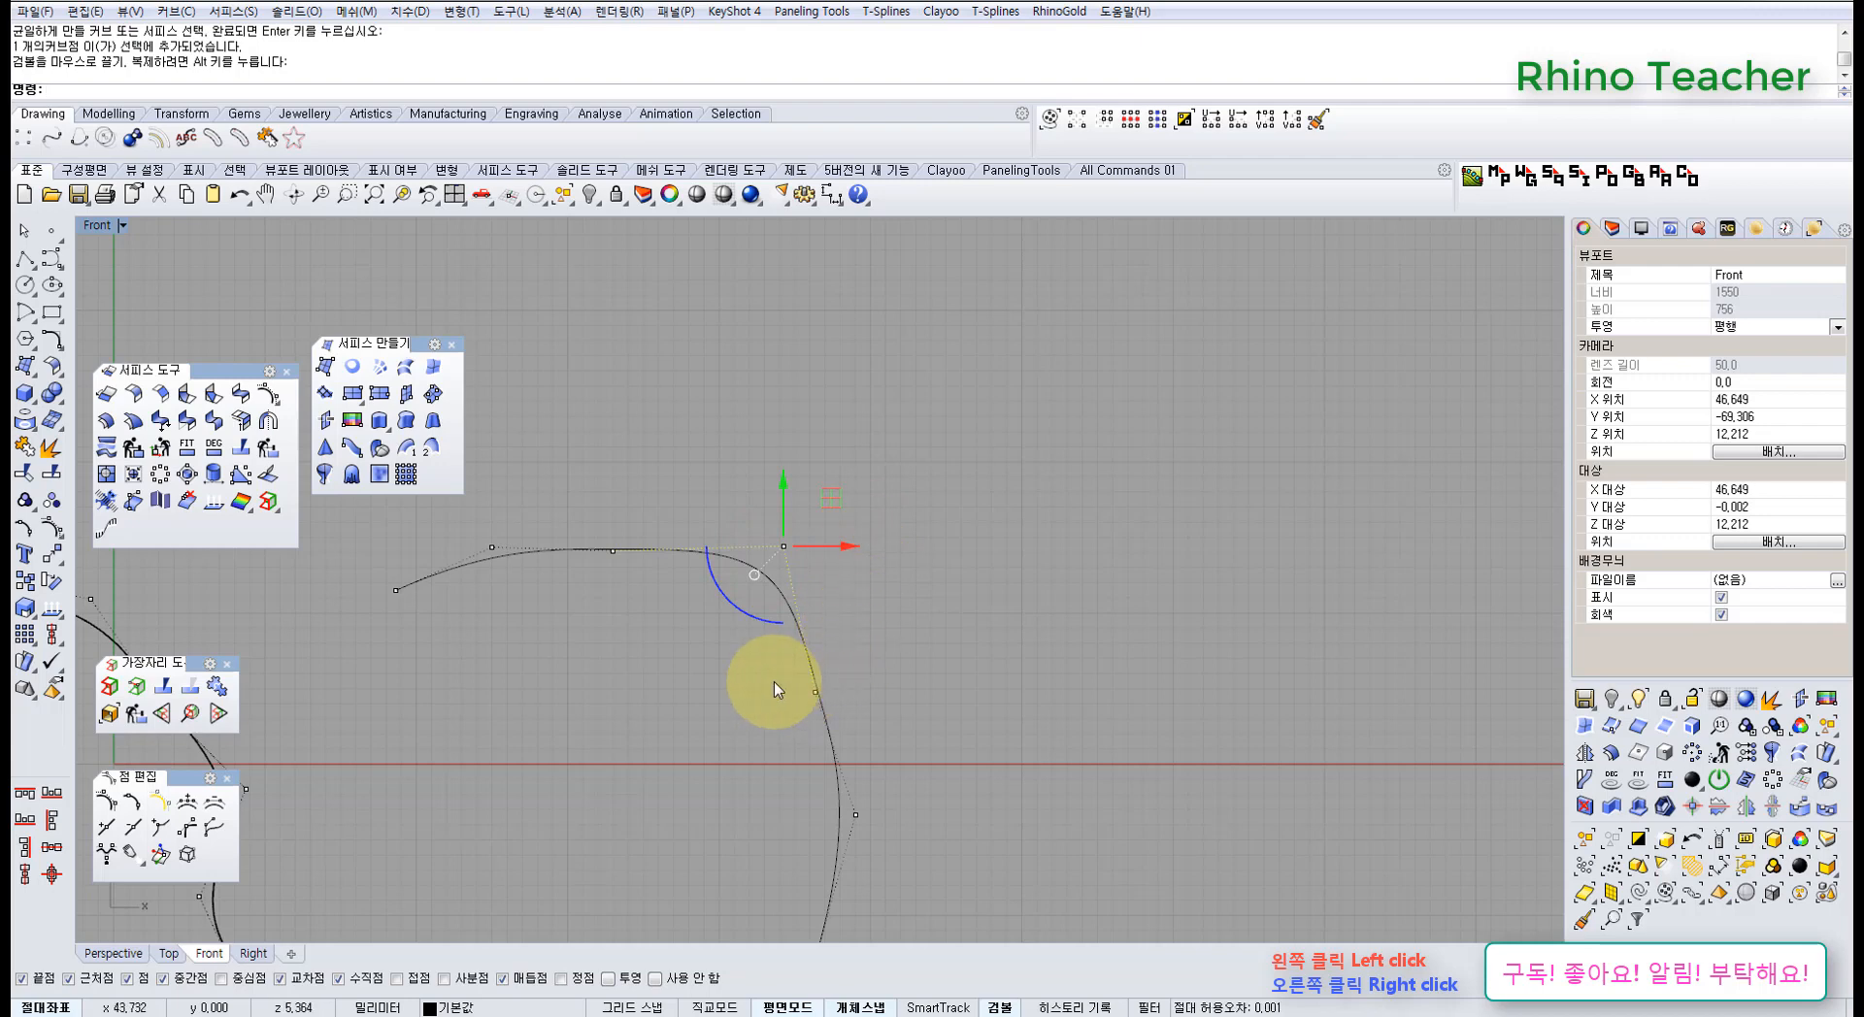
mouse_move(786, 691)
left_mouse_down()
mouse_move(866, 699)
mouse_move(807, 672)
left_mouse_up()
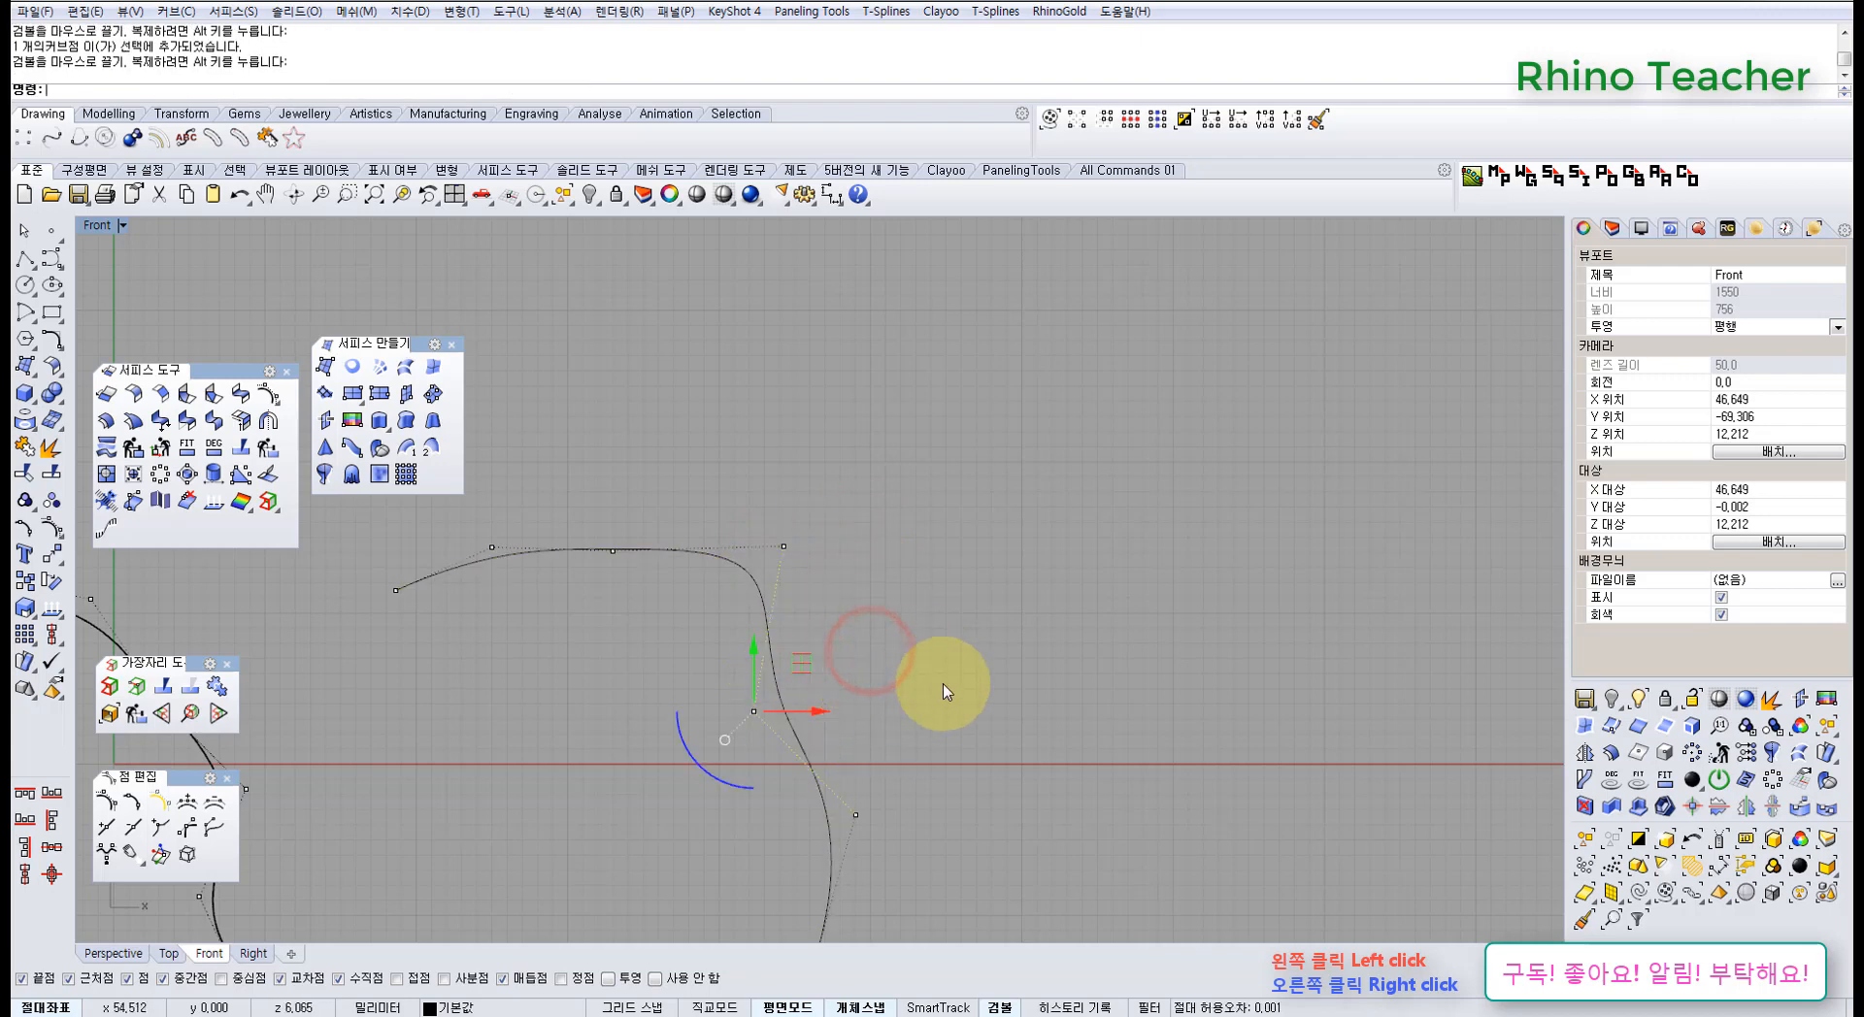
scroll(946, 691, "down", 4)
key("ctrl+z")
right_click_drag(922, 690, 908, 656)
key("ctrl+z")
key("ctrl+z")
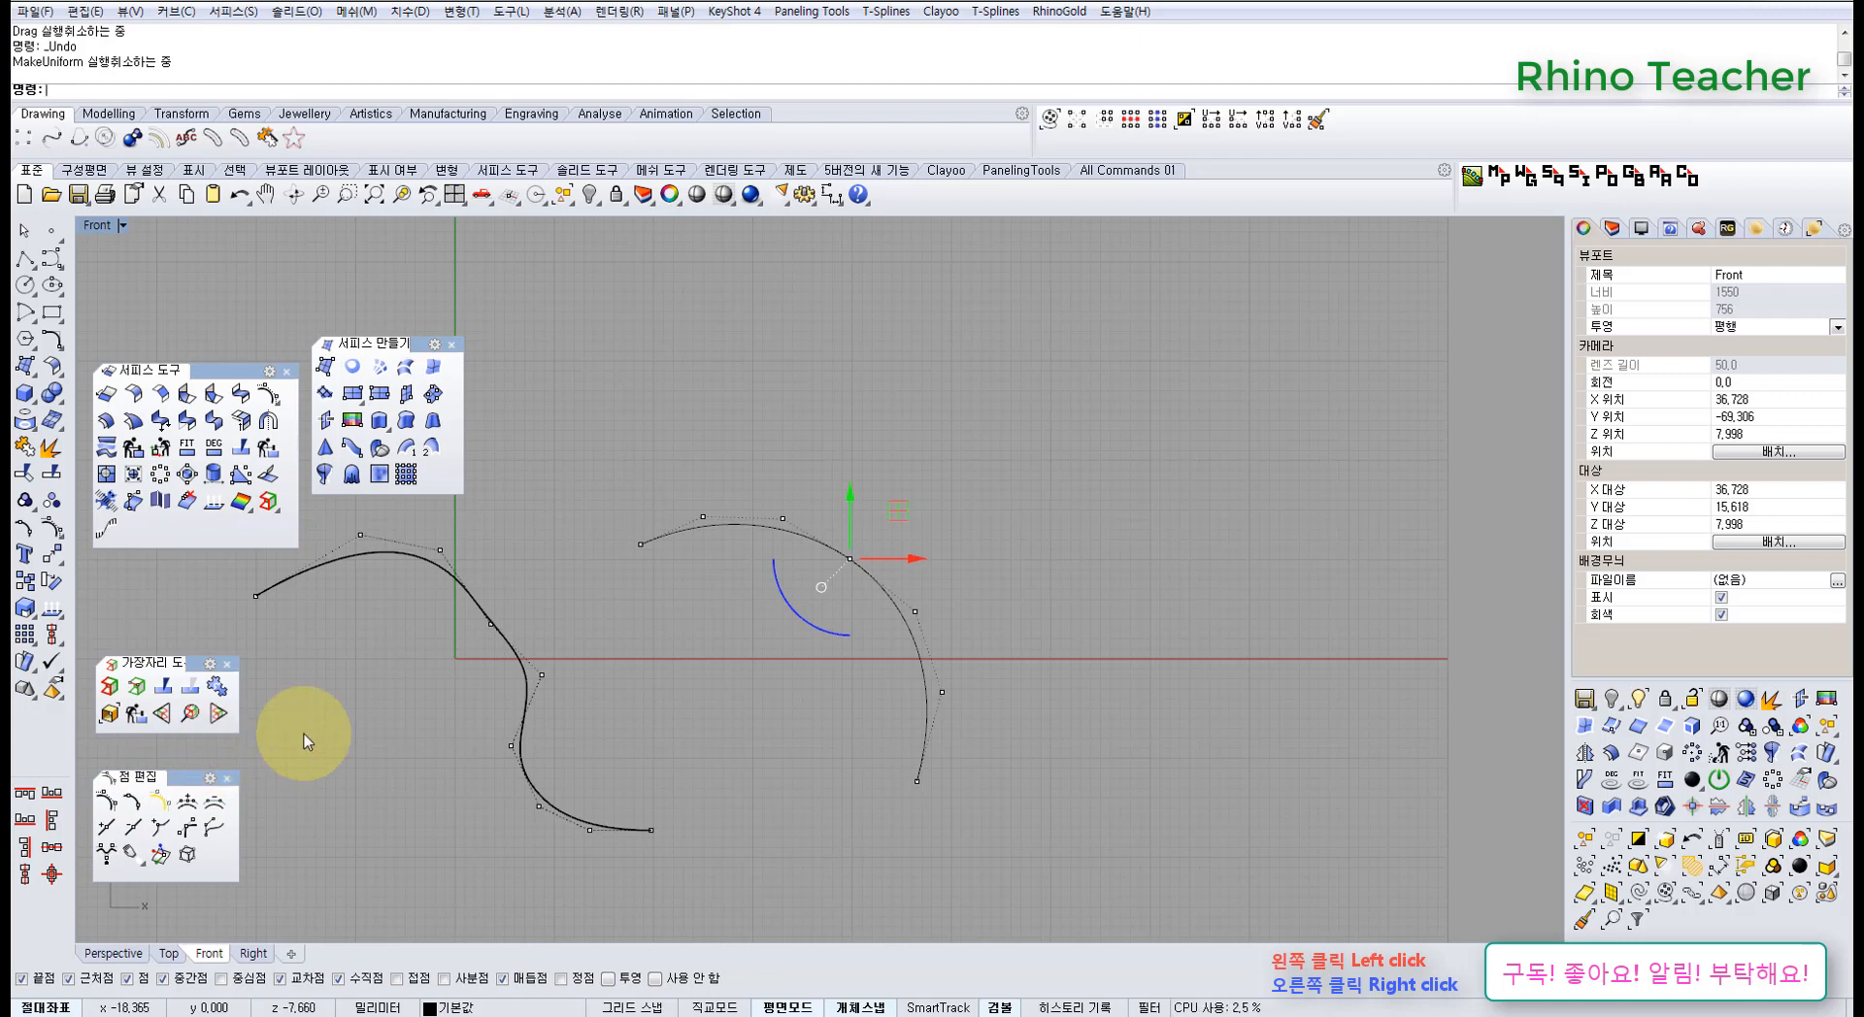
- Try moving the middle control point of the non-uniform curve outward and undo the move
right_click_drag(748, 732, 787, 683)
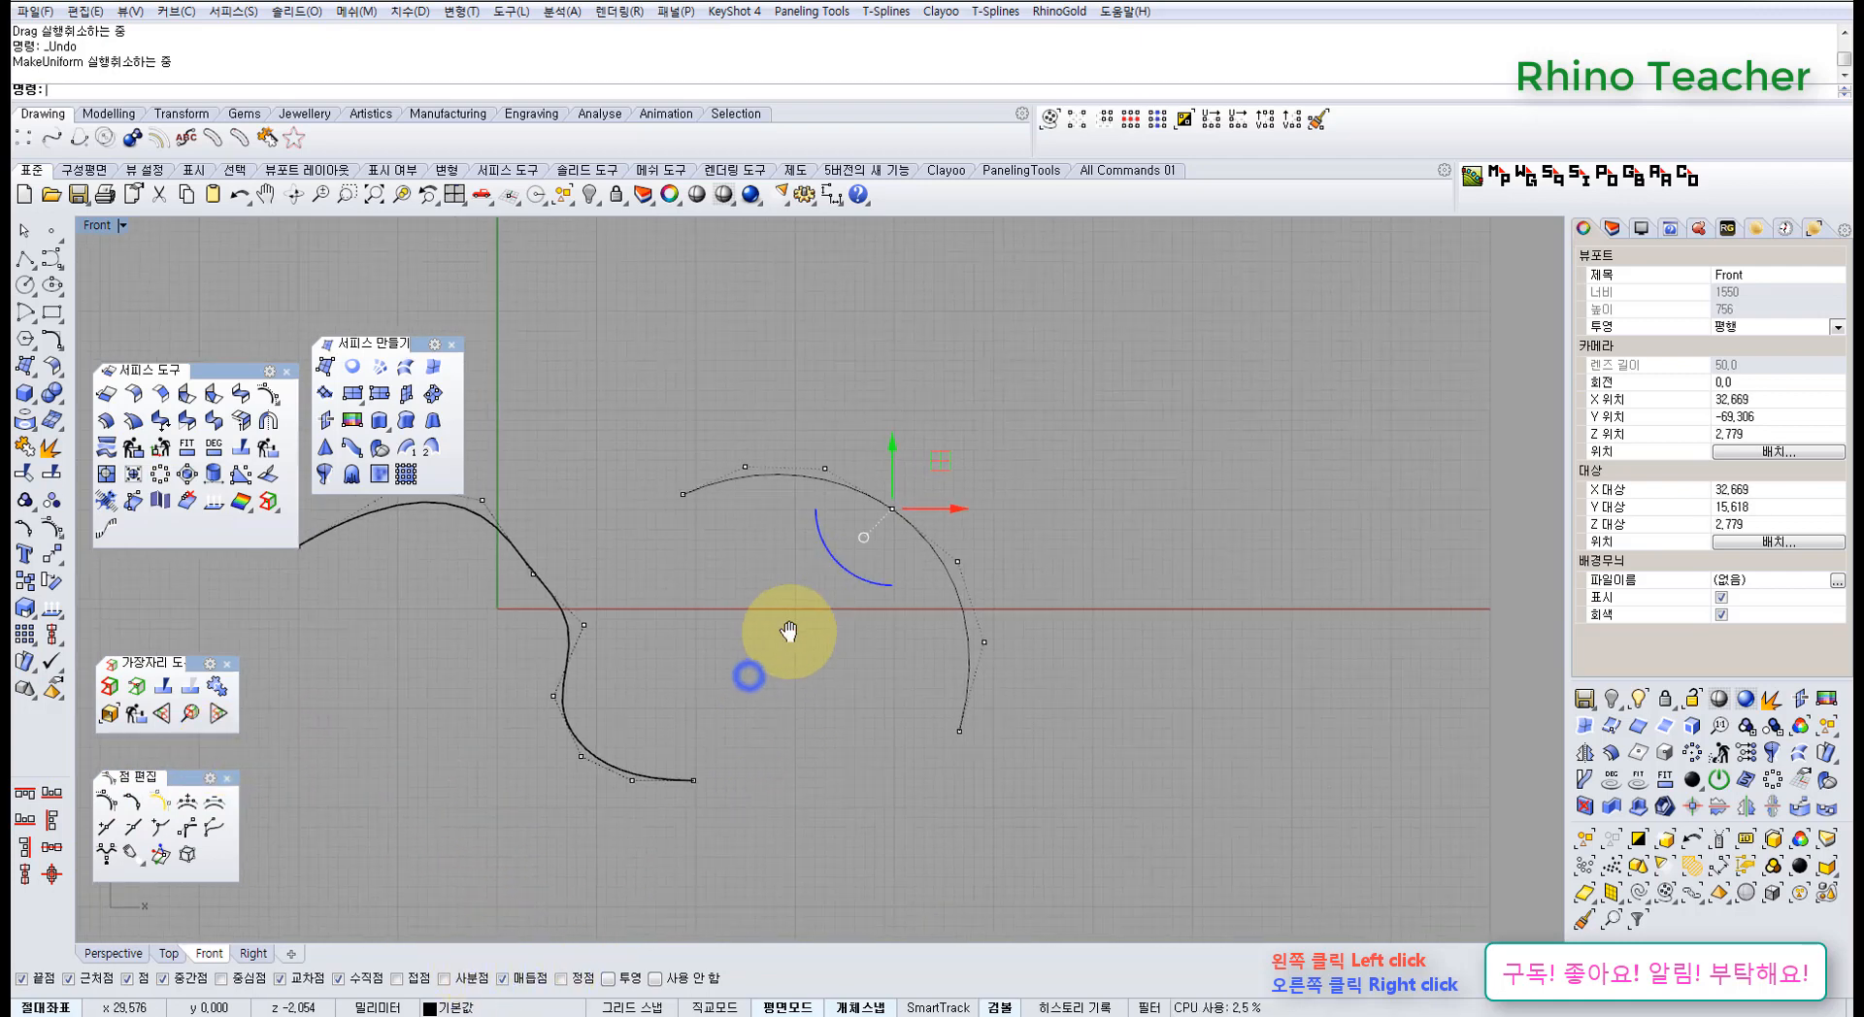
left_click(944, 463)
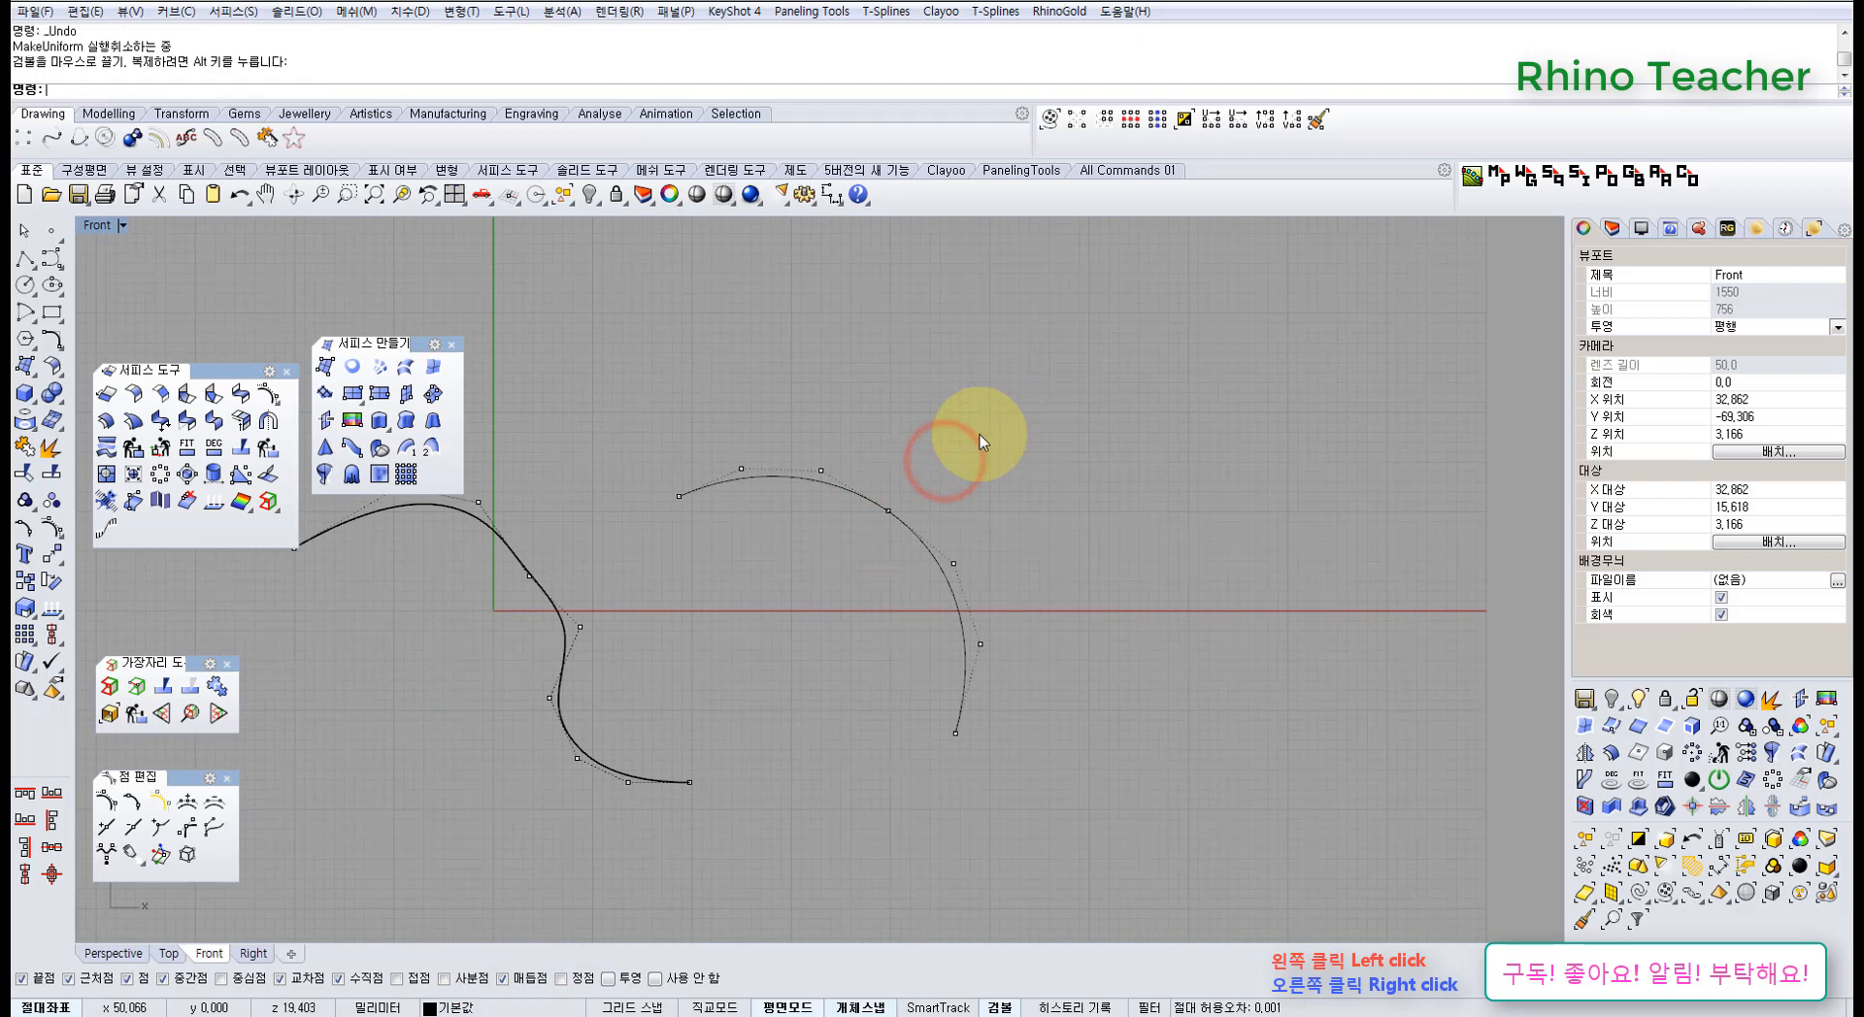
right_click_drag(958, 453, 761, 596)
scroll(784, 522, "up", 8)
left_click_drag(774, 487, 856, 603)
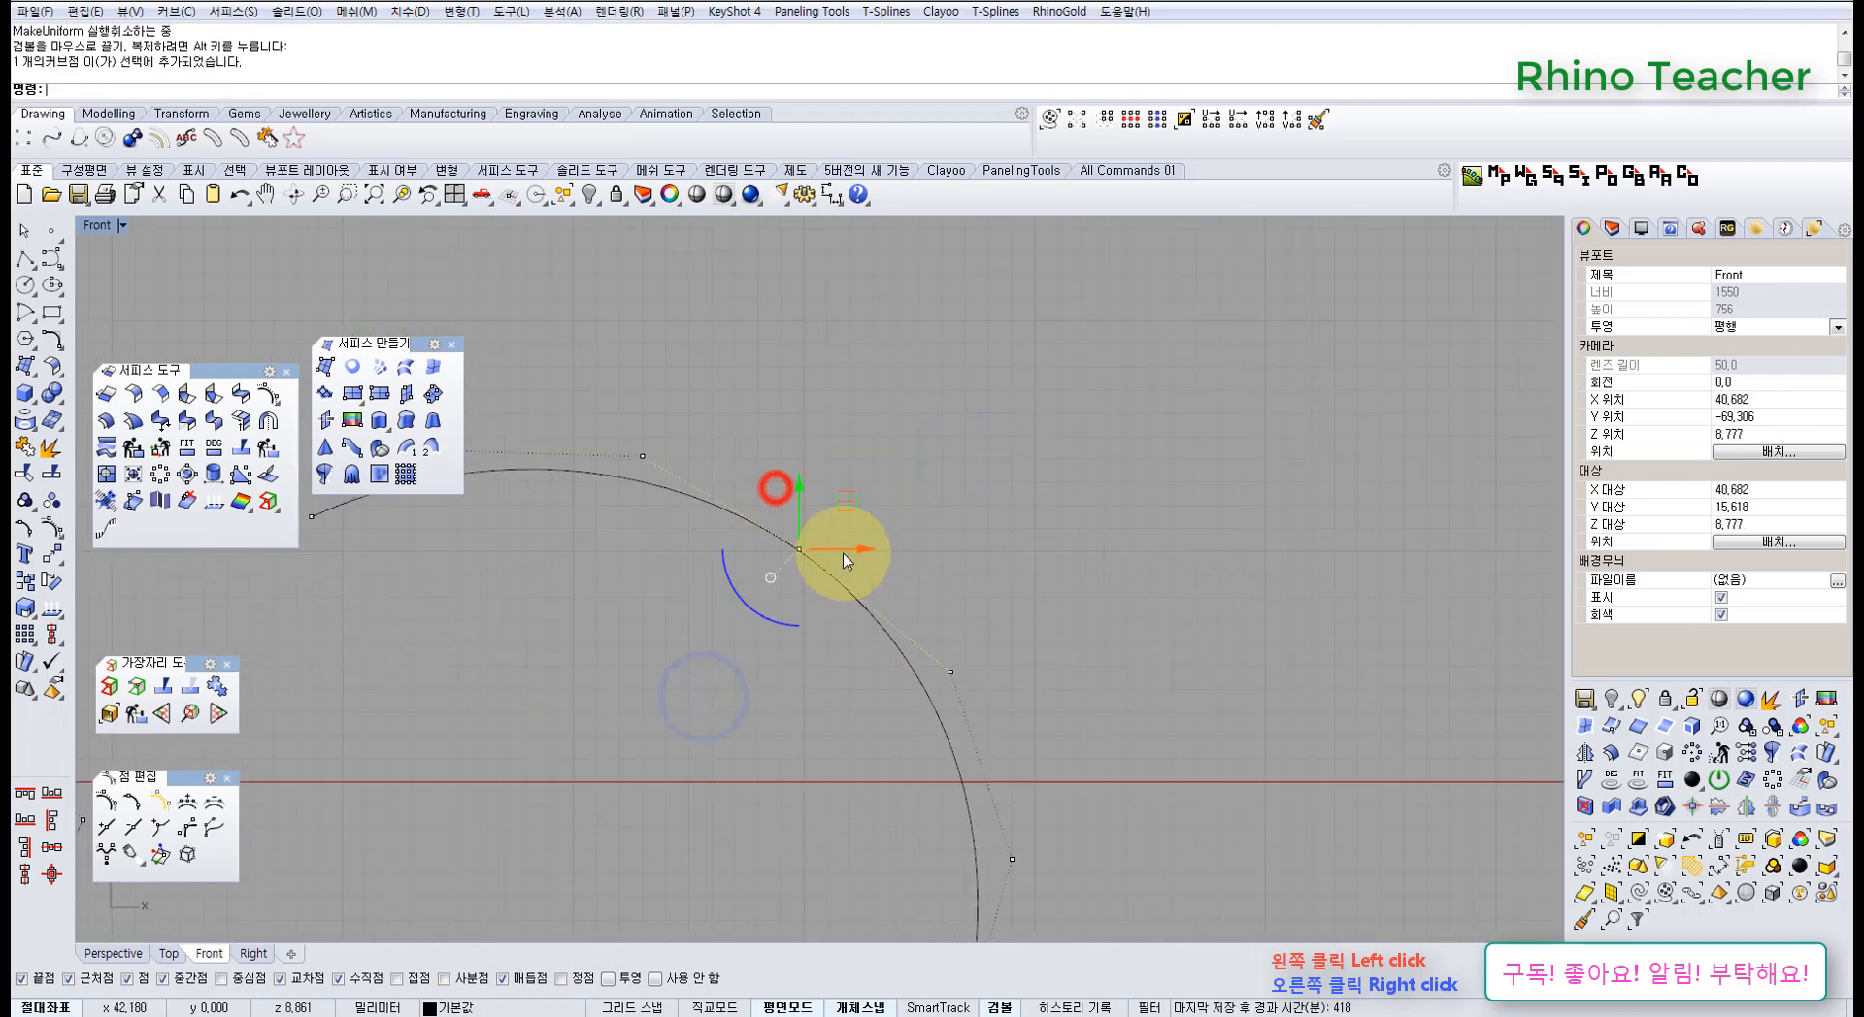
right_click_drag(842, 571, 877, 632)
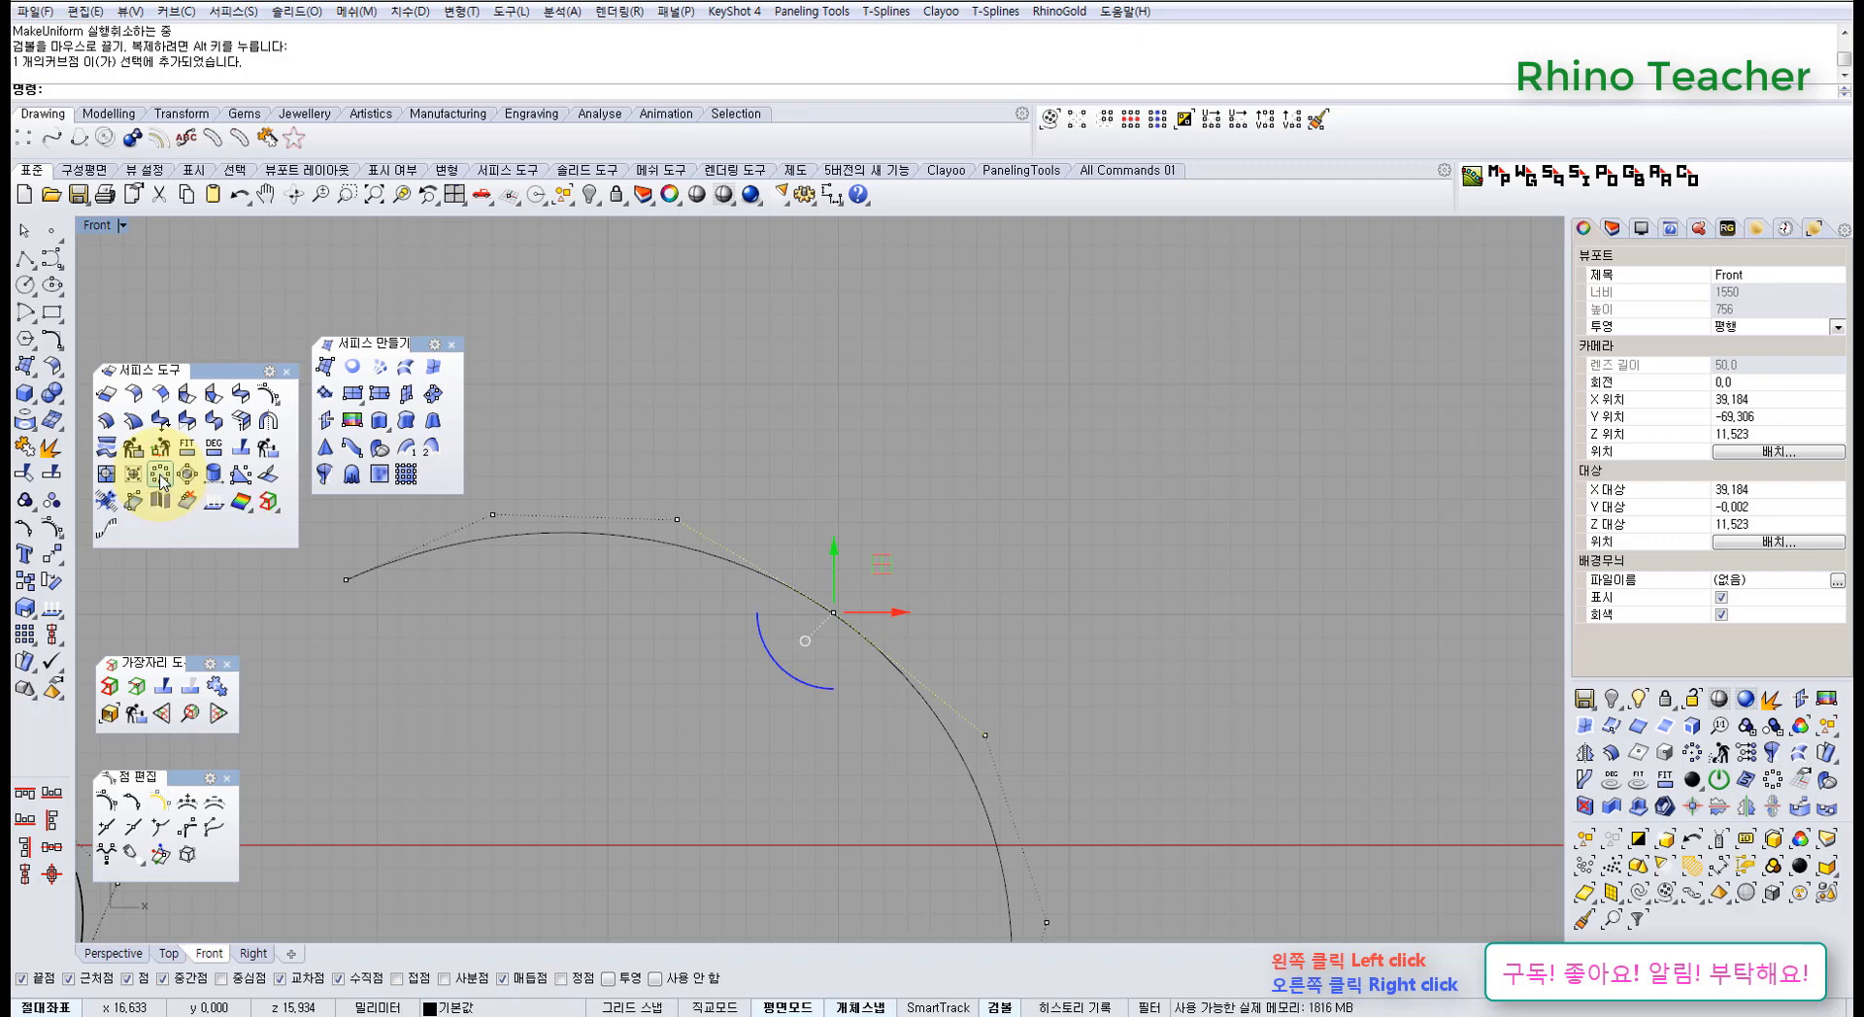
scroll(861, 504, "down", 6)
left_click_drag(856, 506, 883, 488)
scroll(841, 520, "up", 6)
scroll(881, 515, "down", 8)
key("ctrl+z")
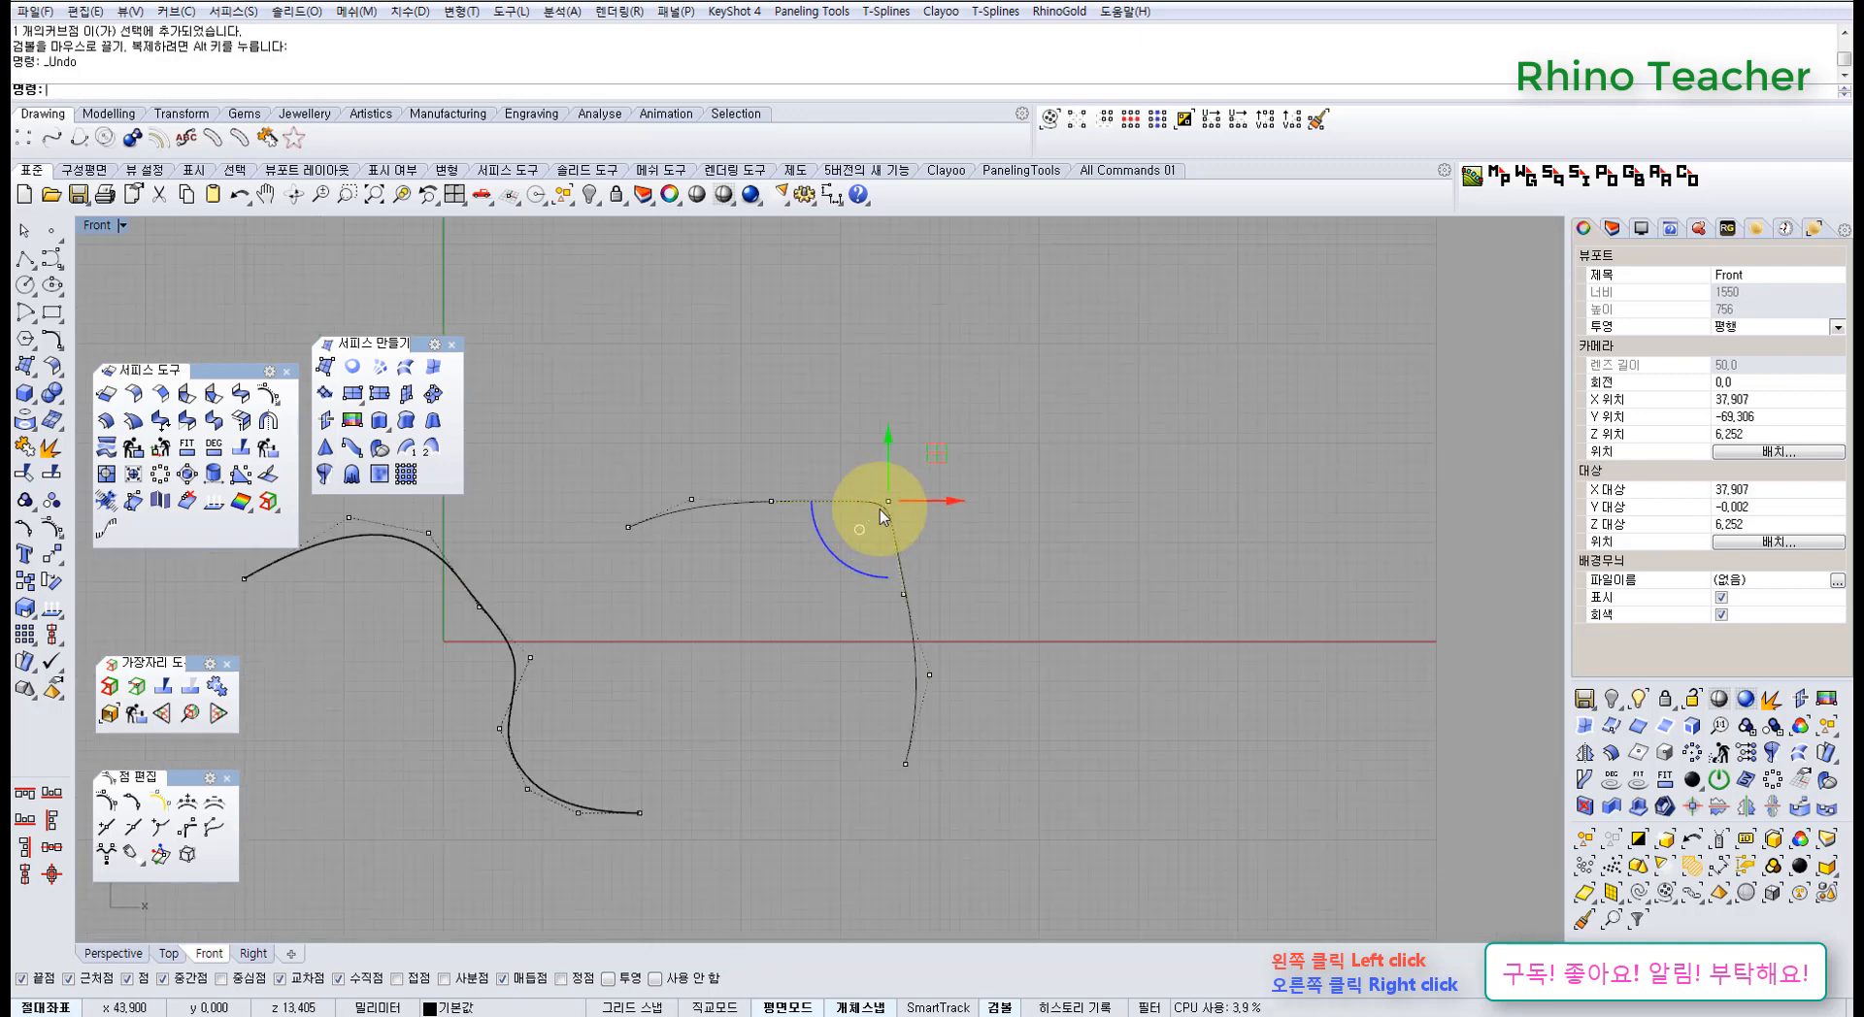
- Undo the knot insertion on the arch-shaped curve and delete the curve
right_click_drag(740, 543, 809, 566)
key("ctrl+z")
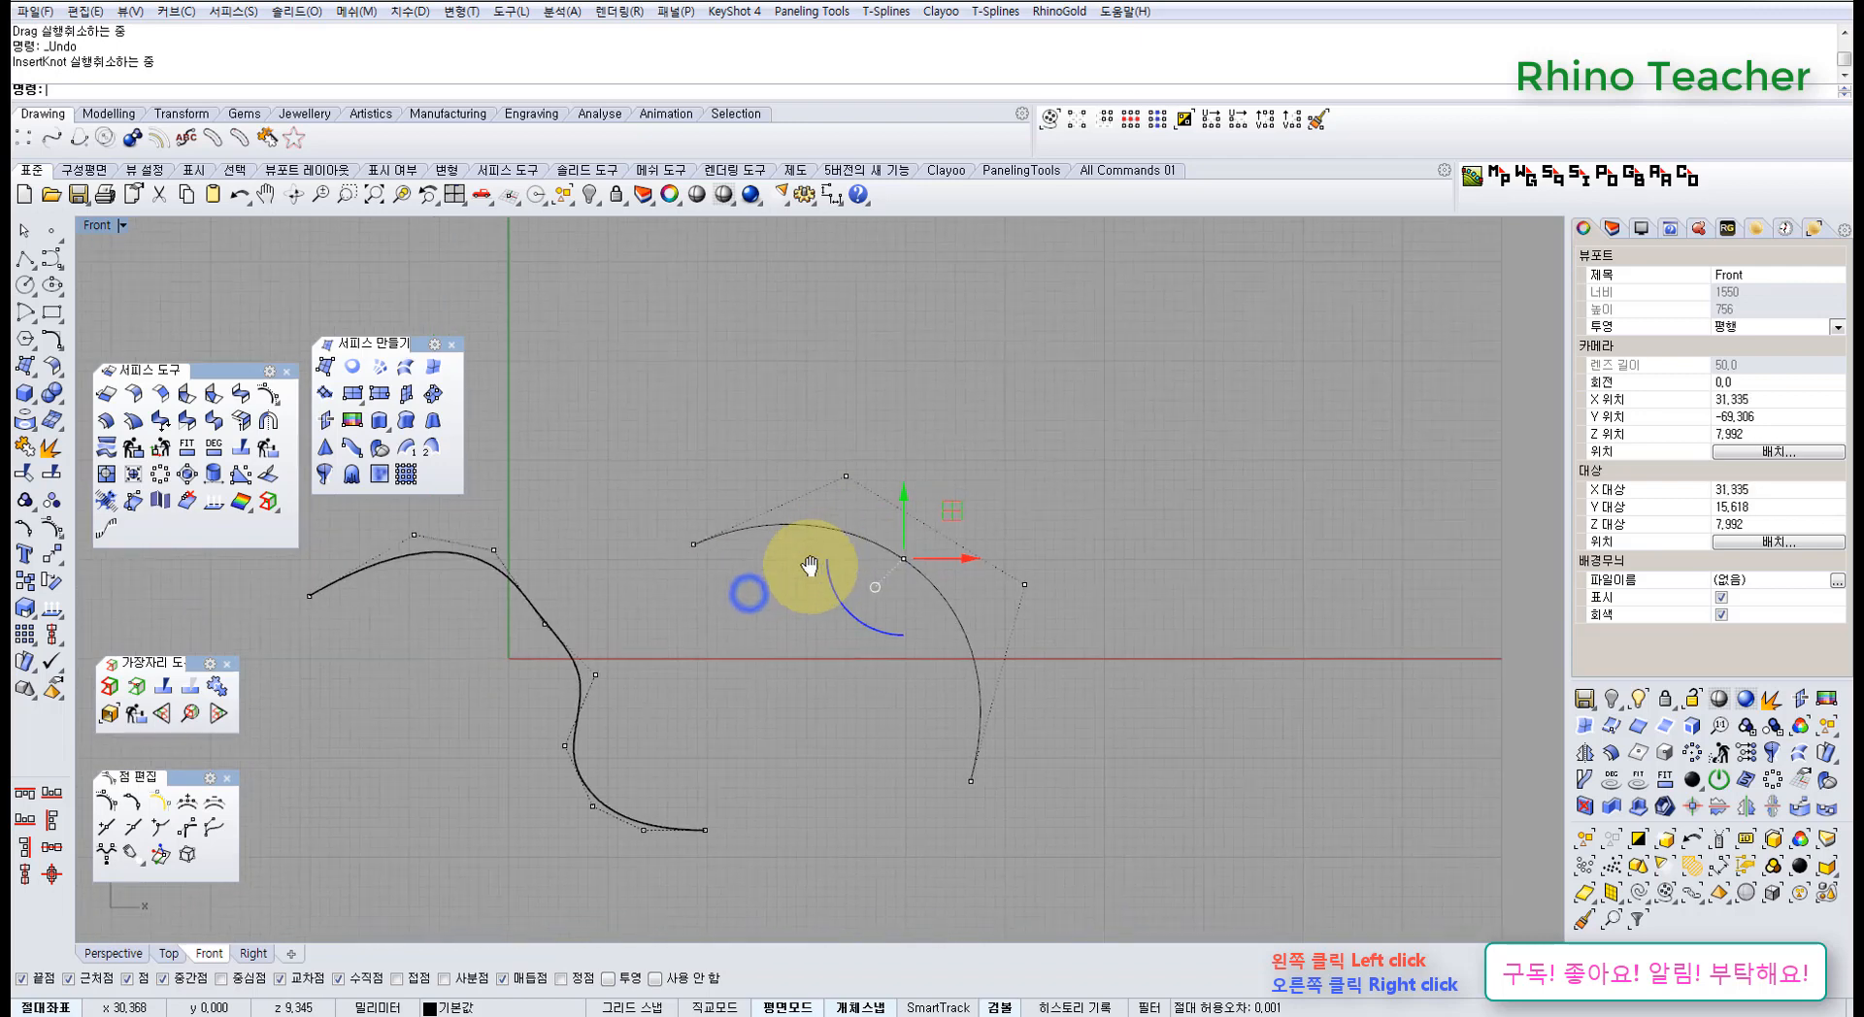
left_click_drag(974, 468, 790, 674)
right_click_drag(786, 676, 891, 580)
key("Delete")
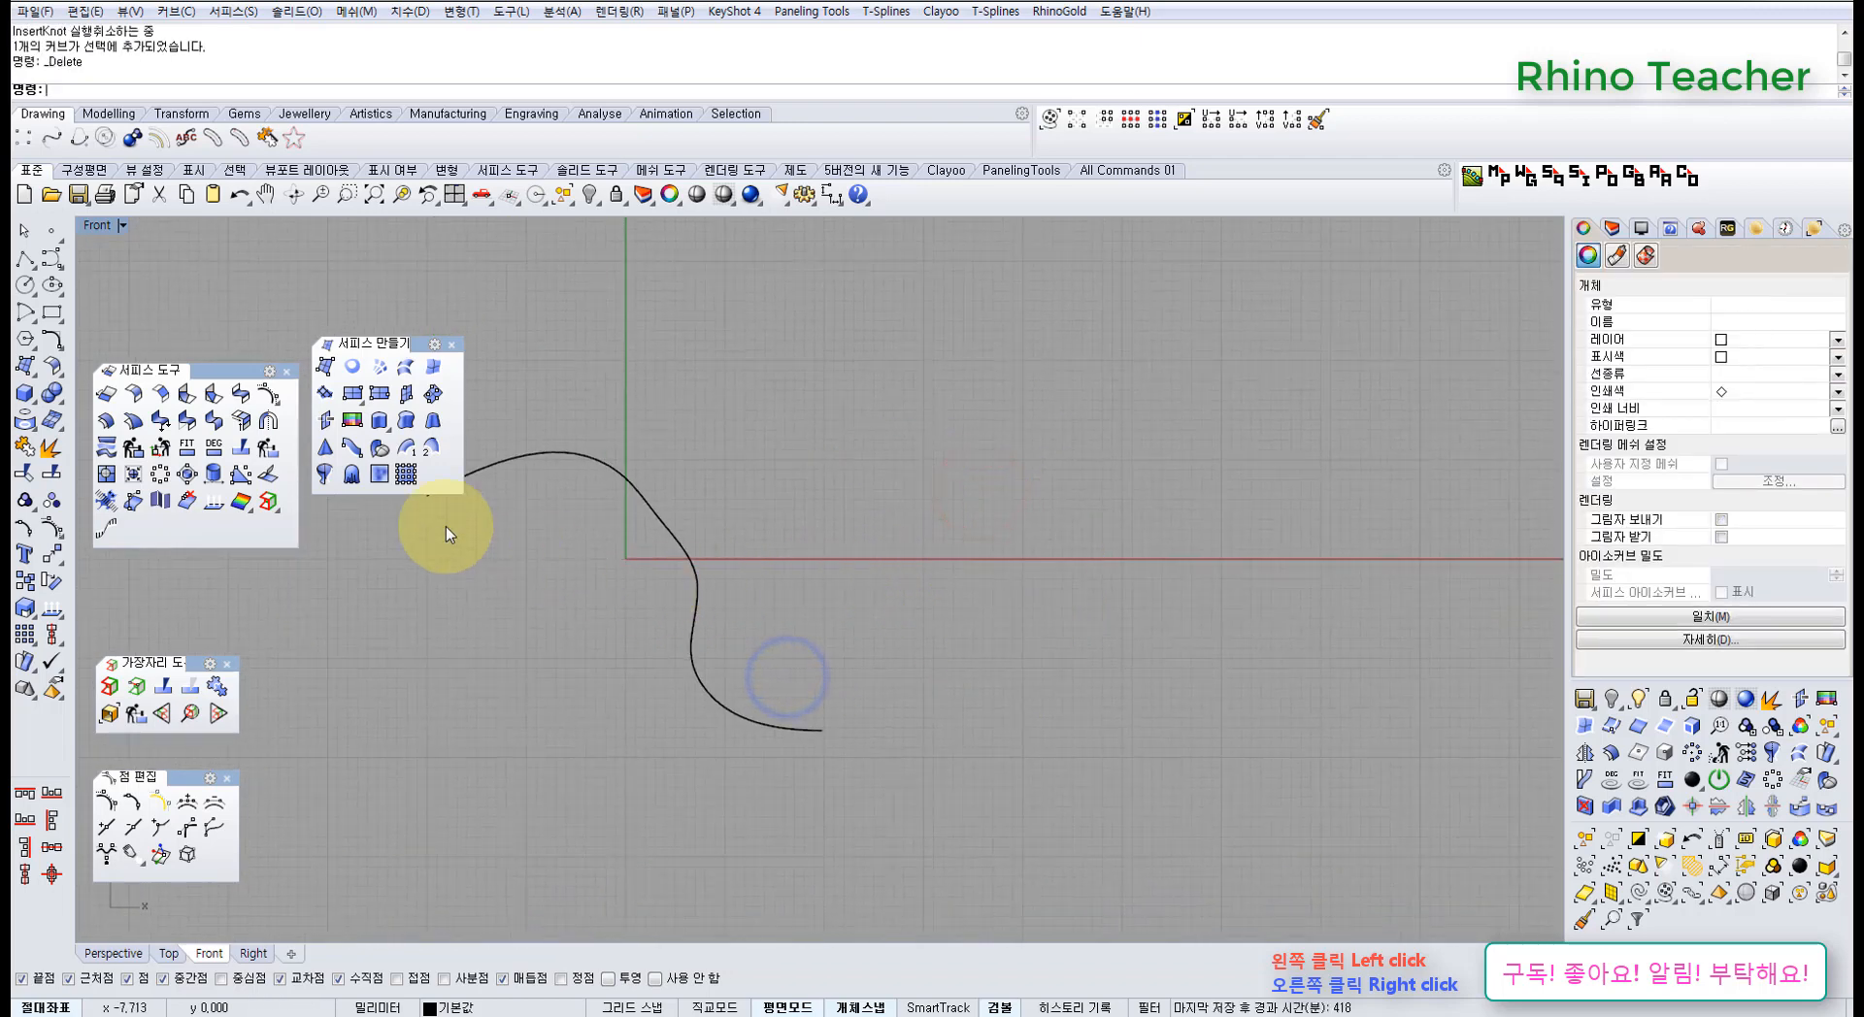
- Start MakeUniform and read the command help for MakeUniform and MakeUniformUV
left_click(160, 474)
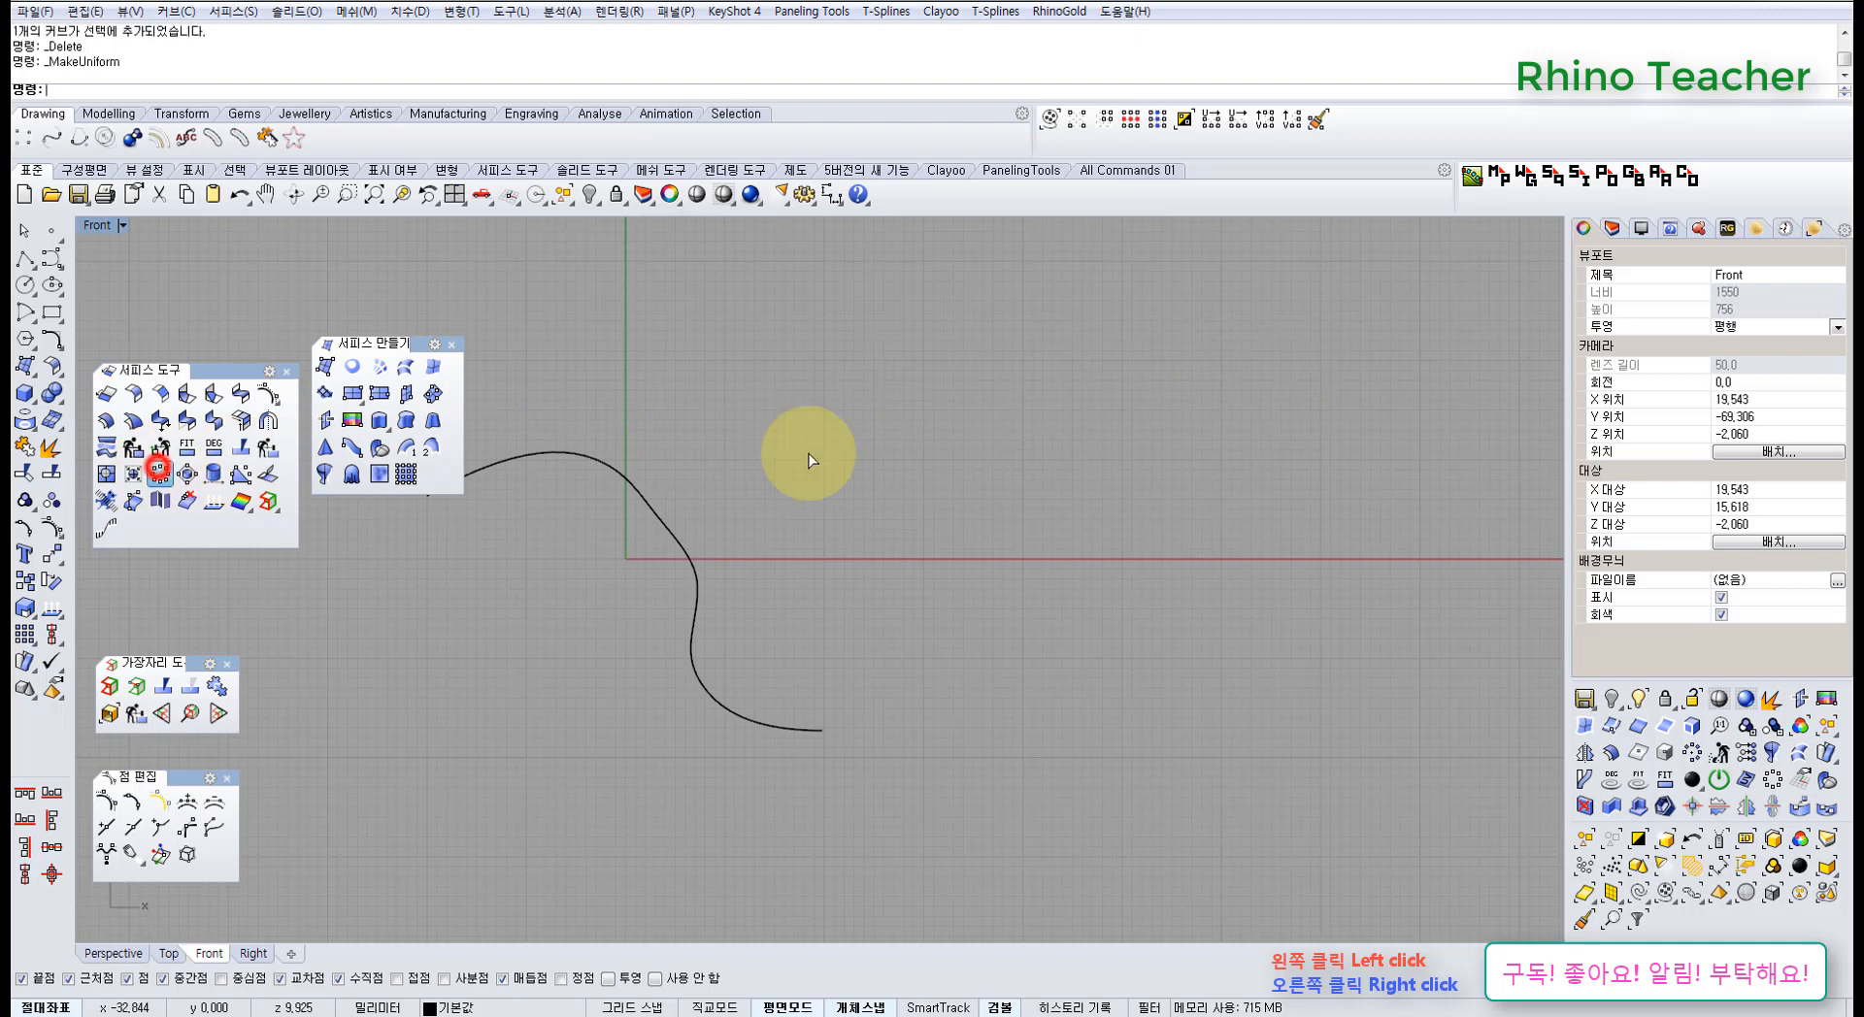
left_click(1670, 229)
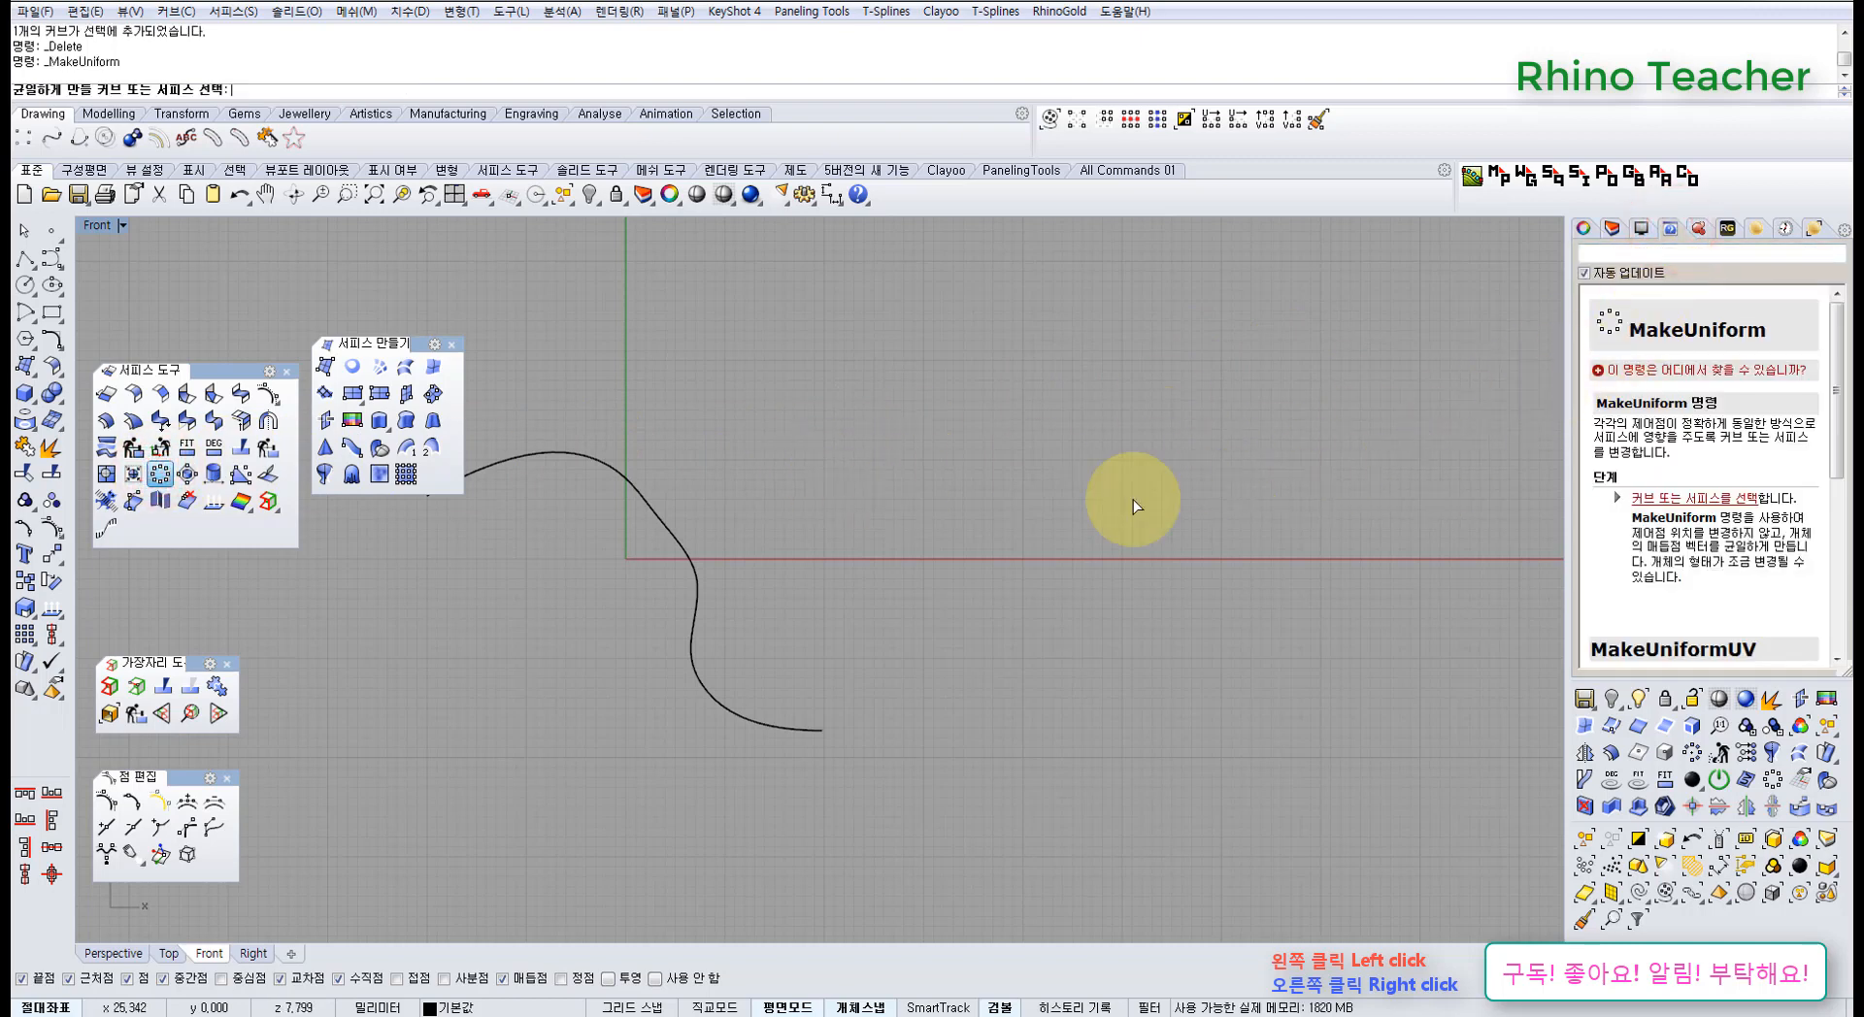
left_click_drag(1846, 362, 1831, 405)
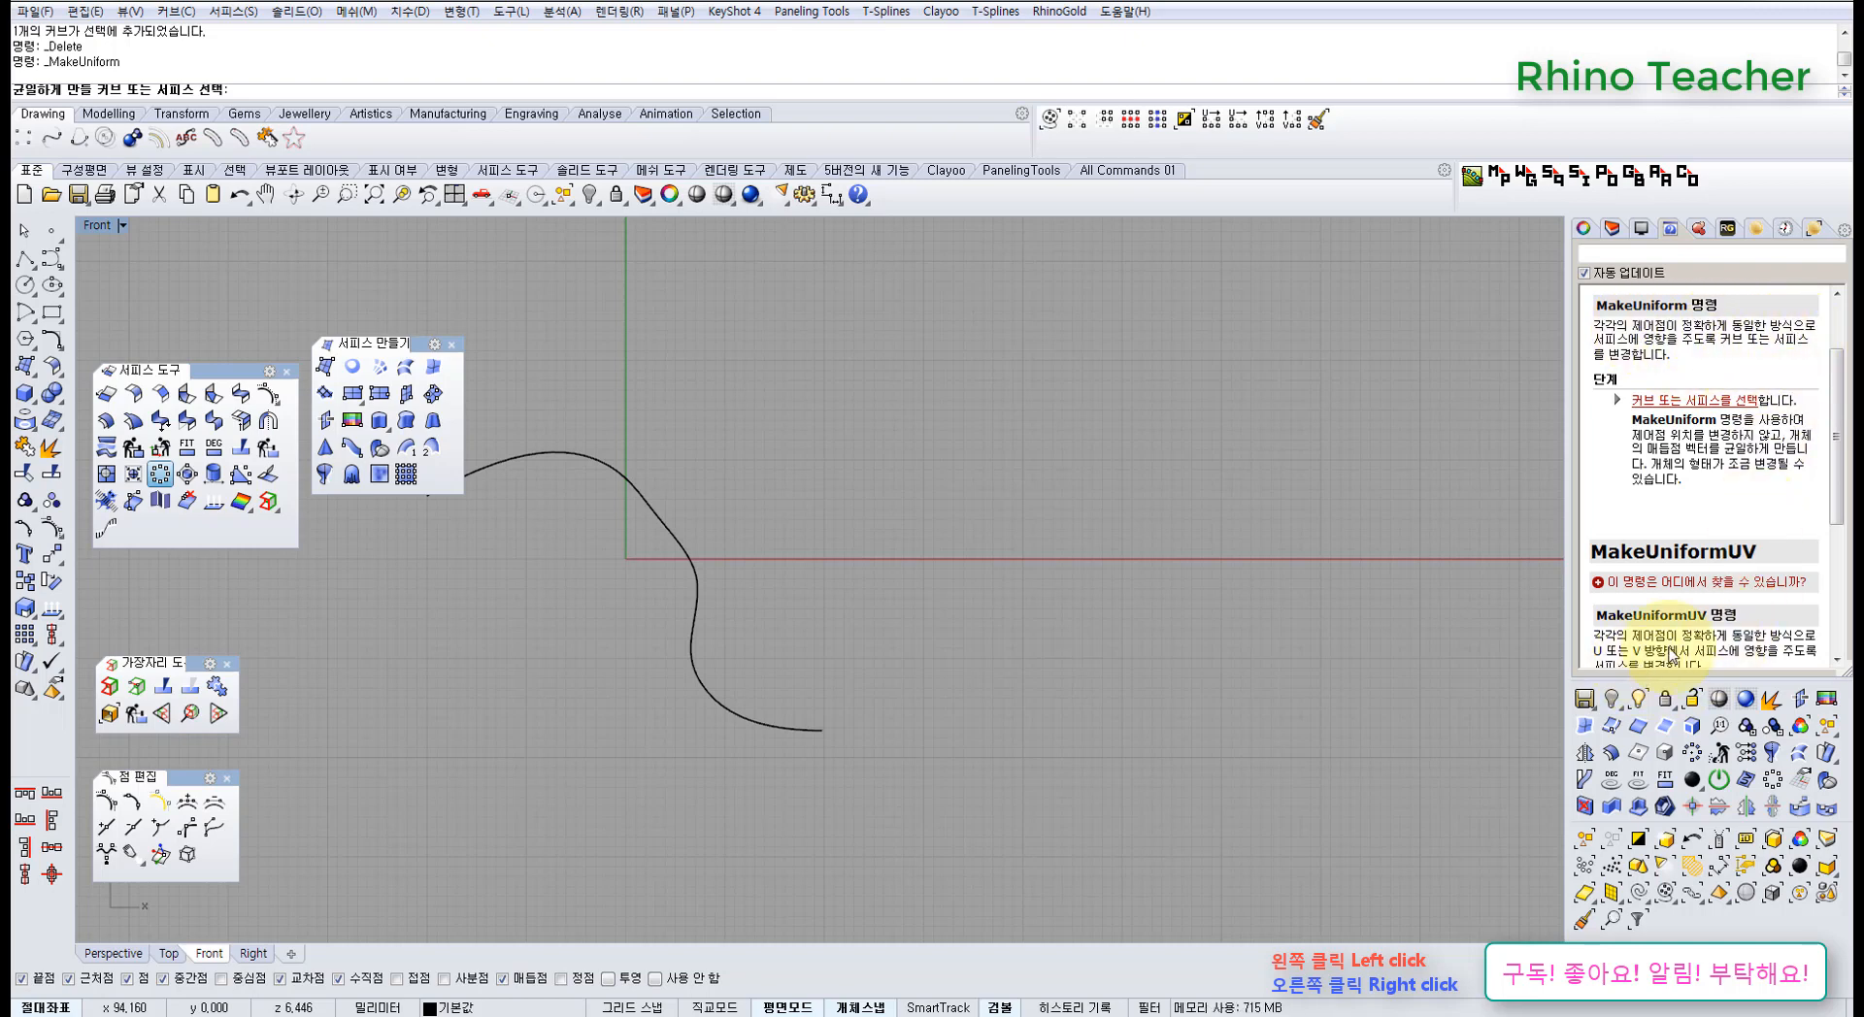
left_click_drag(1846, 482, 1844, 529)
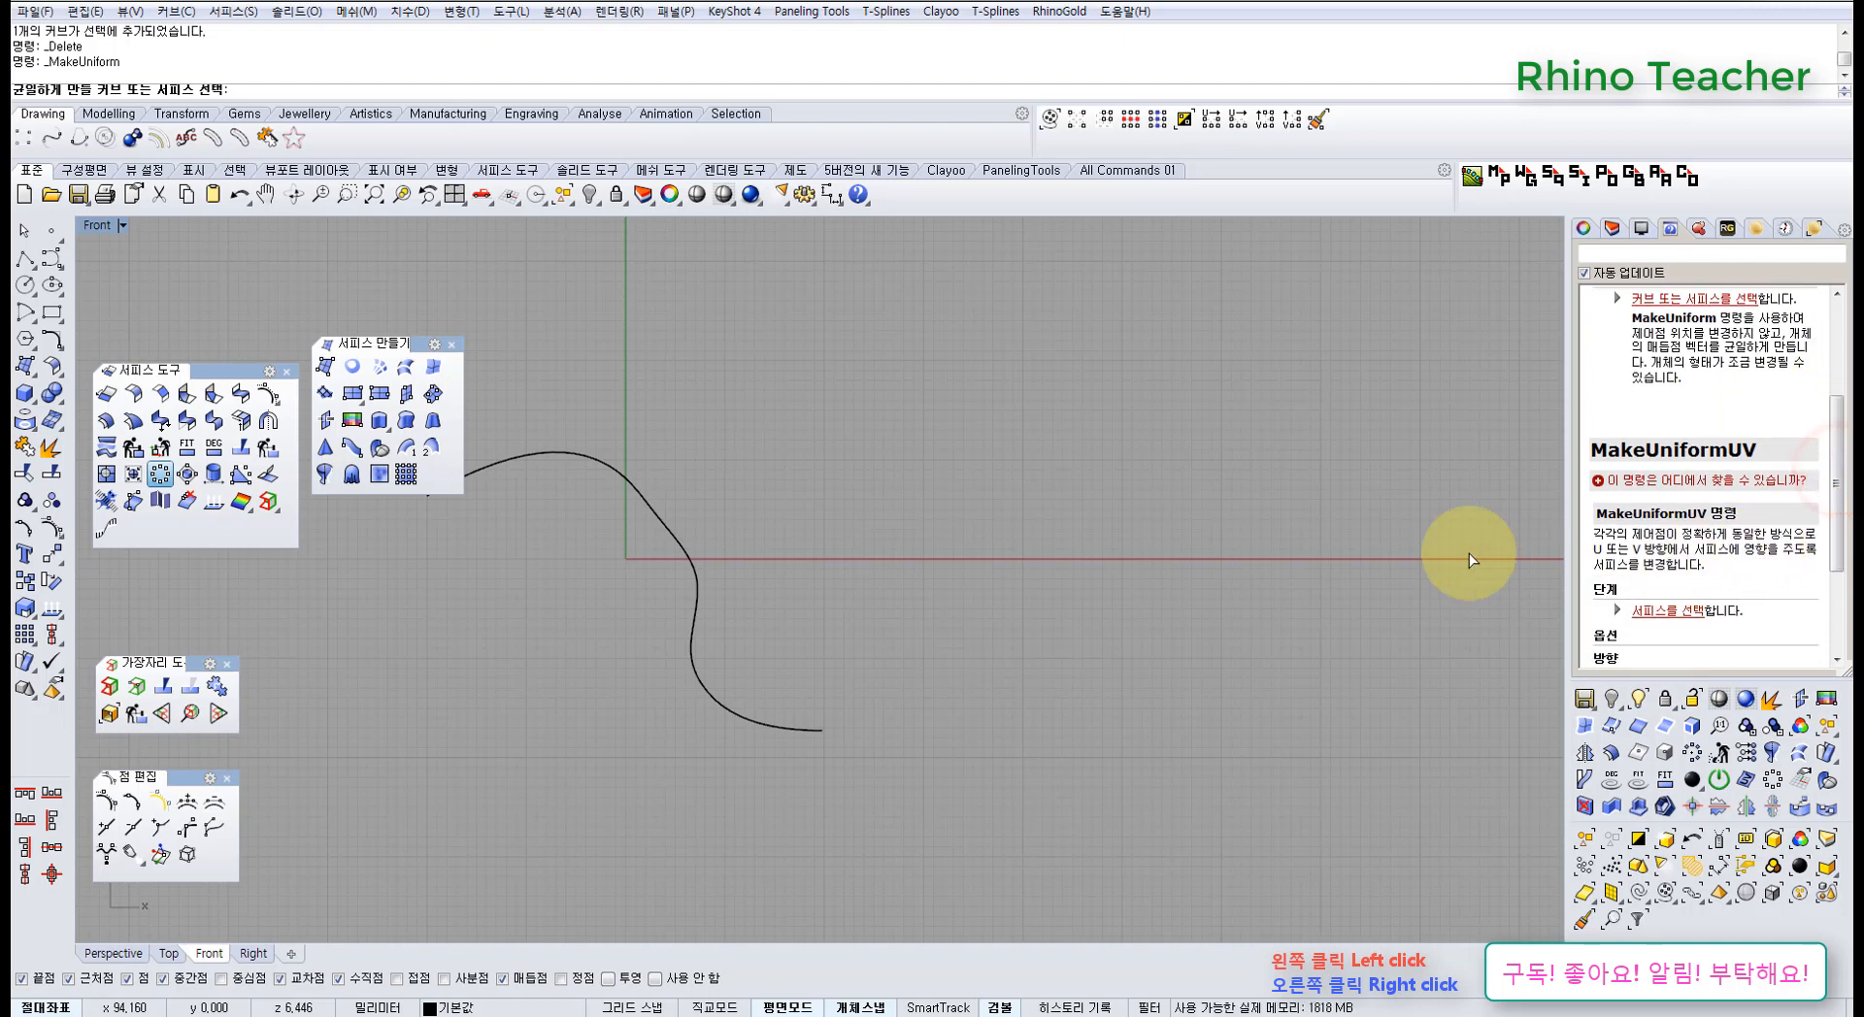
- In the Perspective view, undo back through the earlier edits of the S-shaped surface and redo its knot insertion
scroll(890, 514, "down", 3)
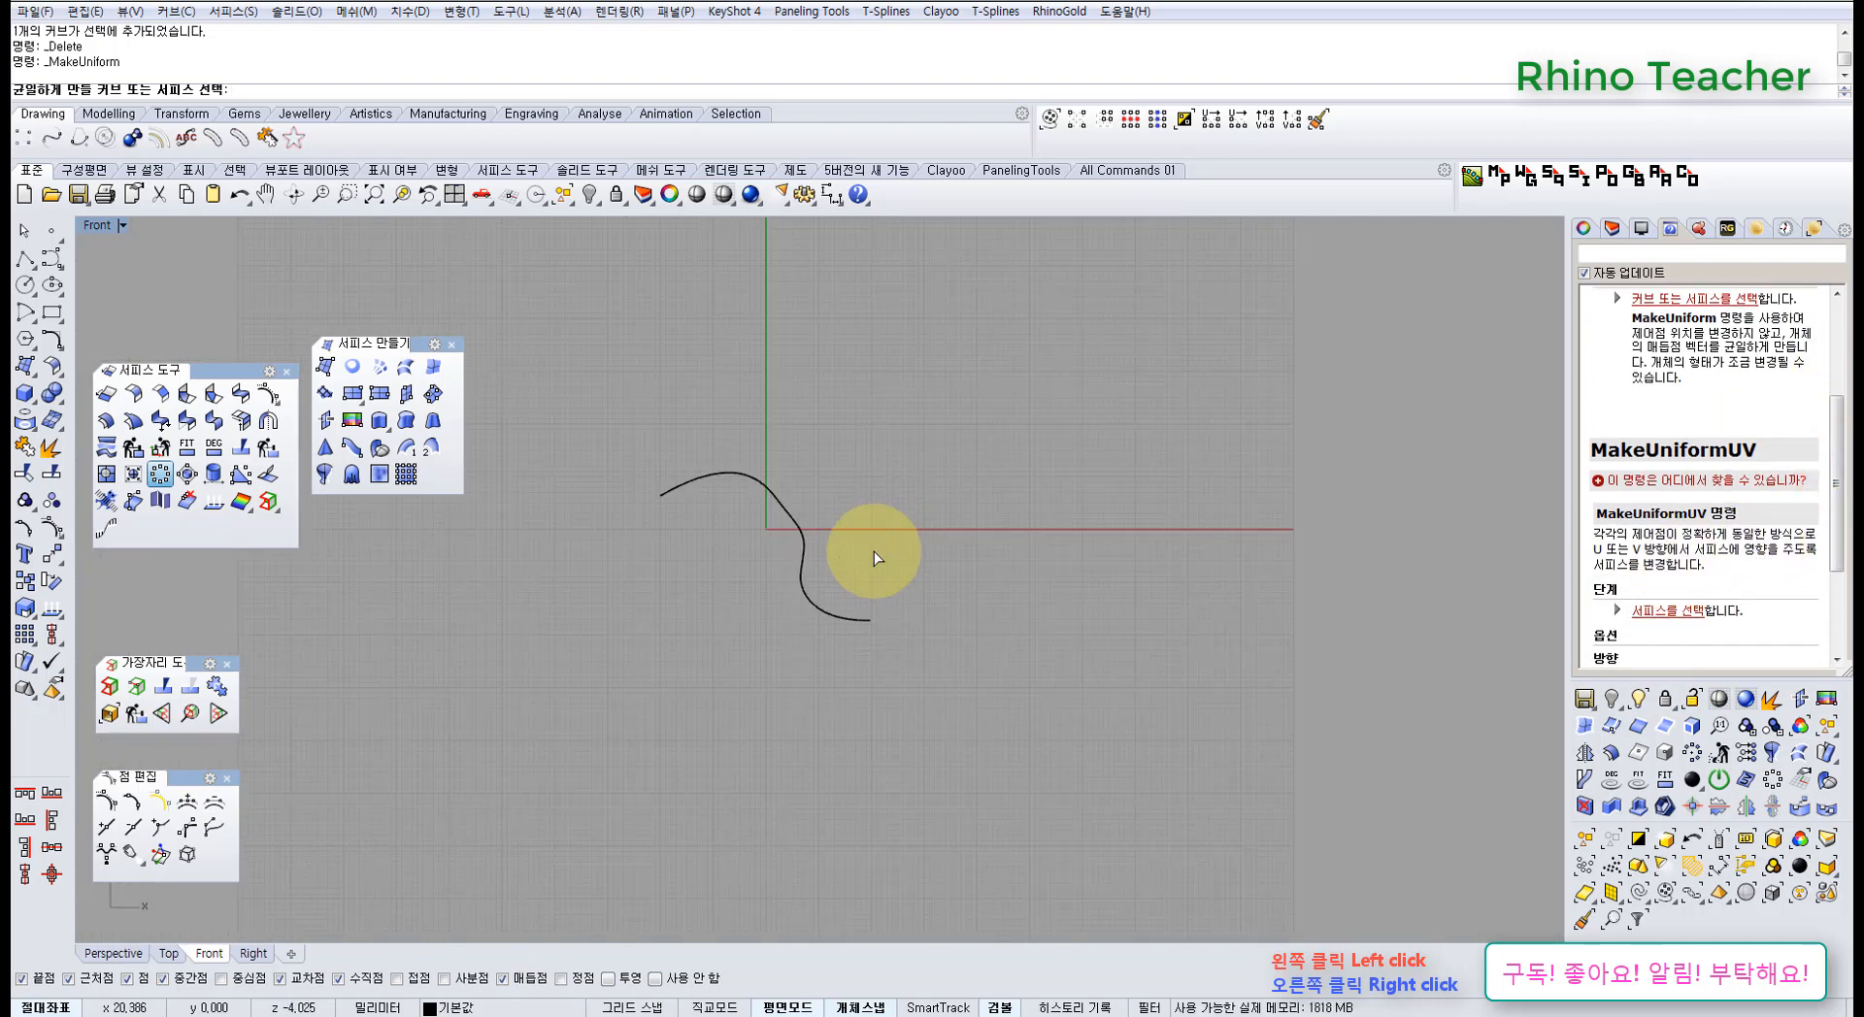
key("ctrl+F4")
right_click_drag(839, 546, 797, 563)
key("ctrl+z")
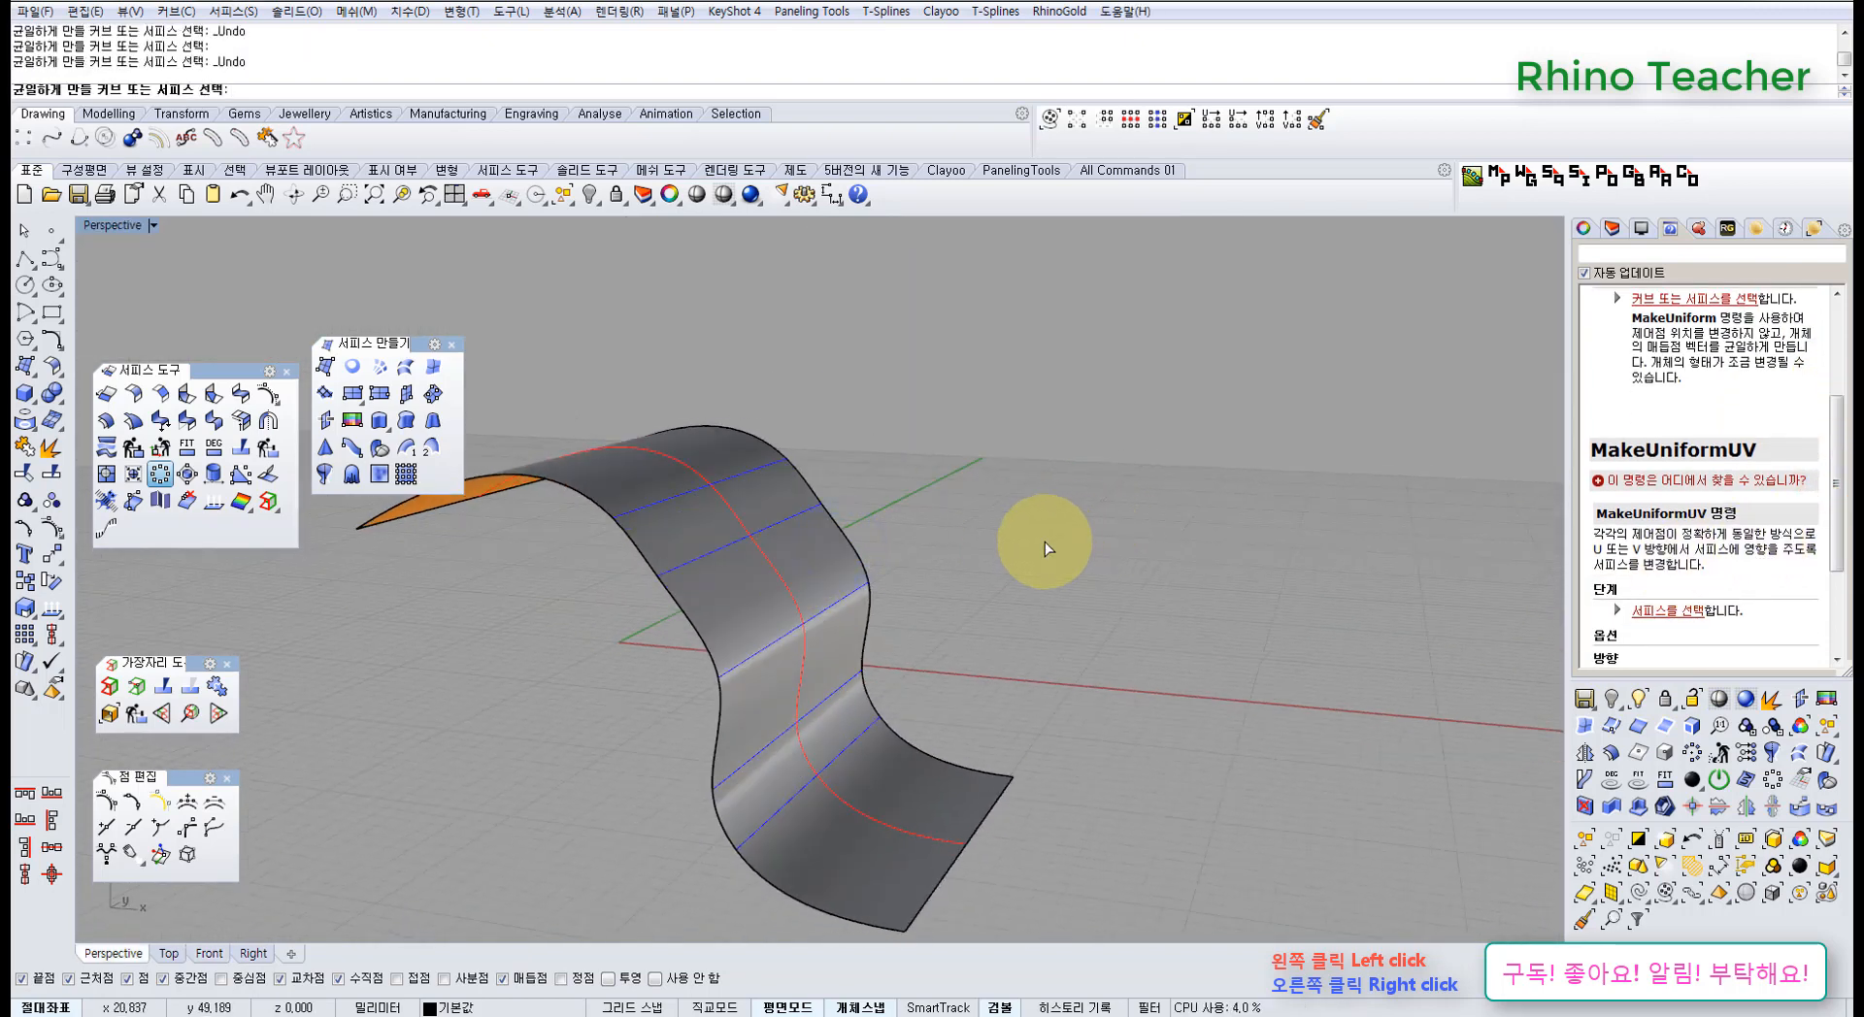
right_click_drag(1044, 542, 876, 576)
key("Escape")
key("ctrl+z")
key("ctrl+z")
key("ctrl+z")
key("ctrl+z")
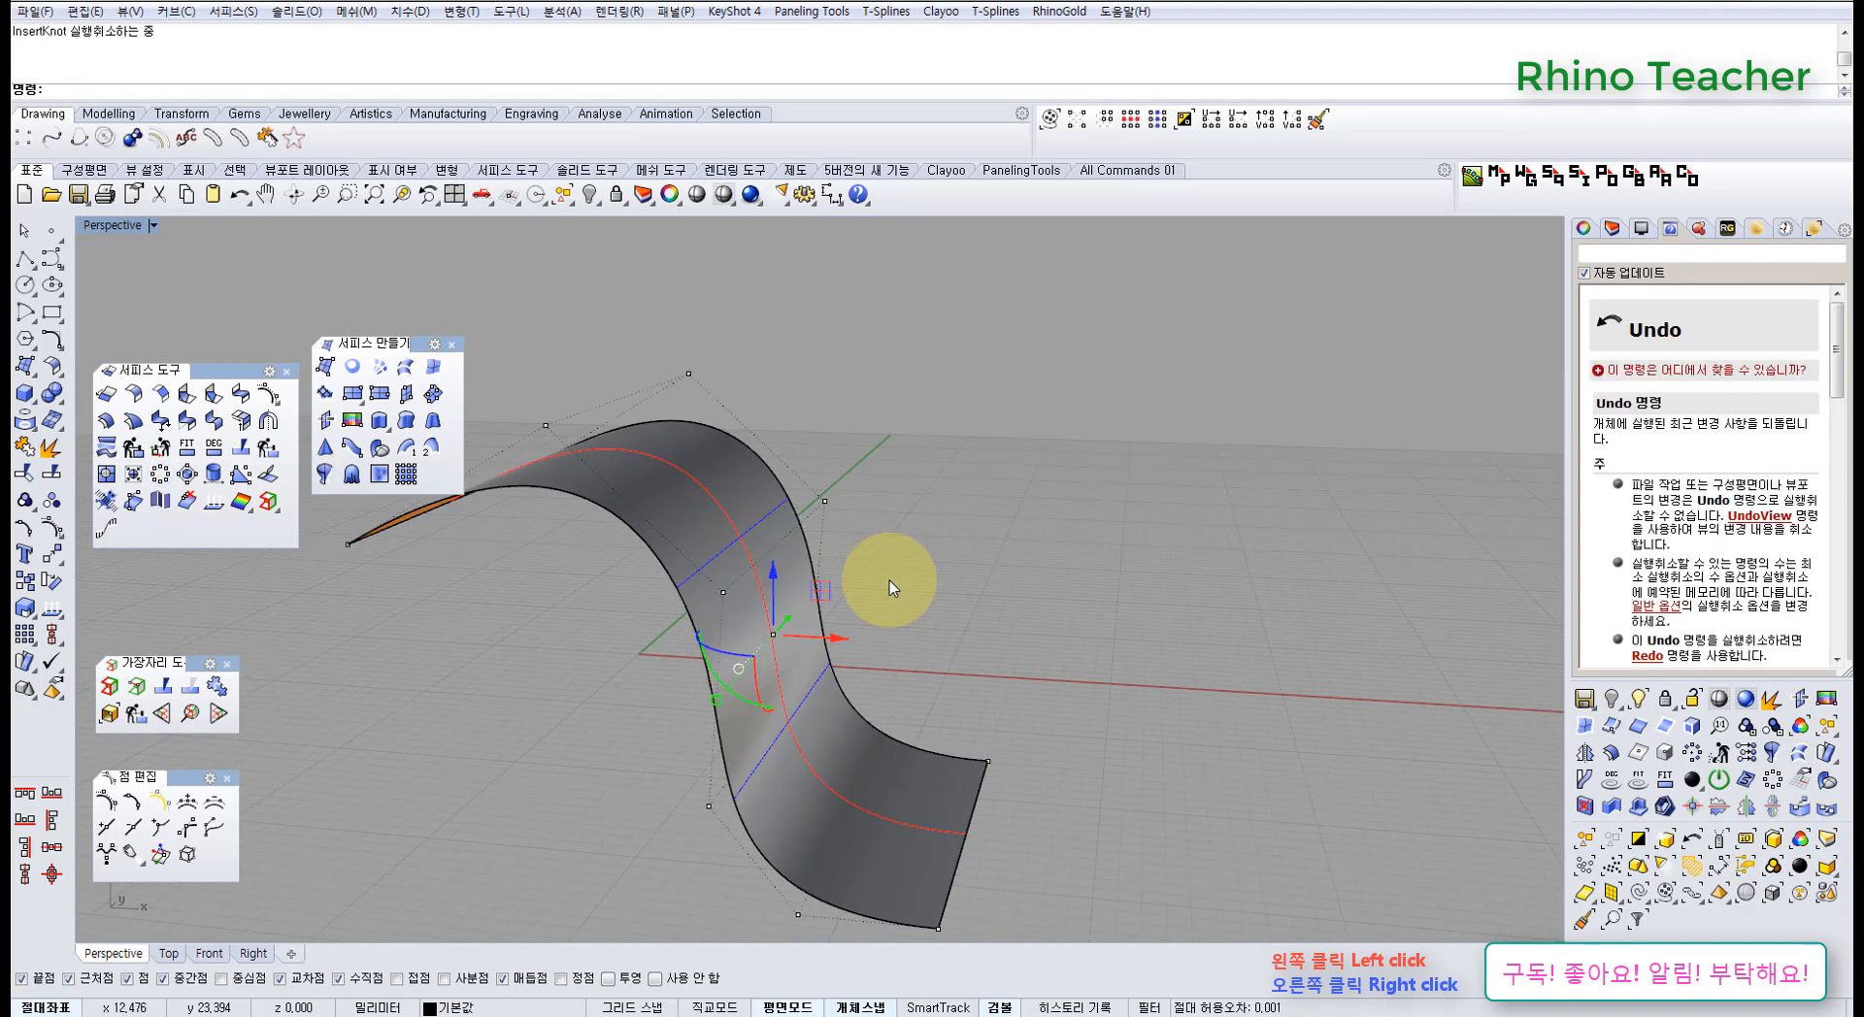
key("ctrl+y")
- Try to apply MakeNonPeriodic to the S-shaped surface
right_click_drag(893, 514, 819, 567)
key("Escape")
left_click(720, 548)
mouse_move(711, 599)
right_mouse_down()
mouse_move(698, 568)
mouse_move(707, 599)
right_mouse_up()
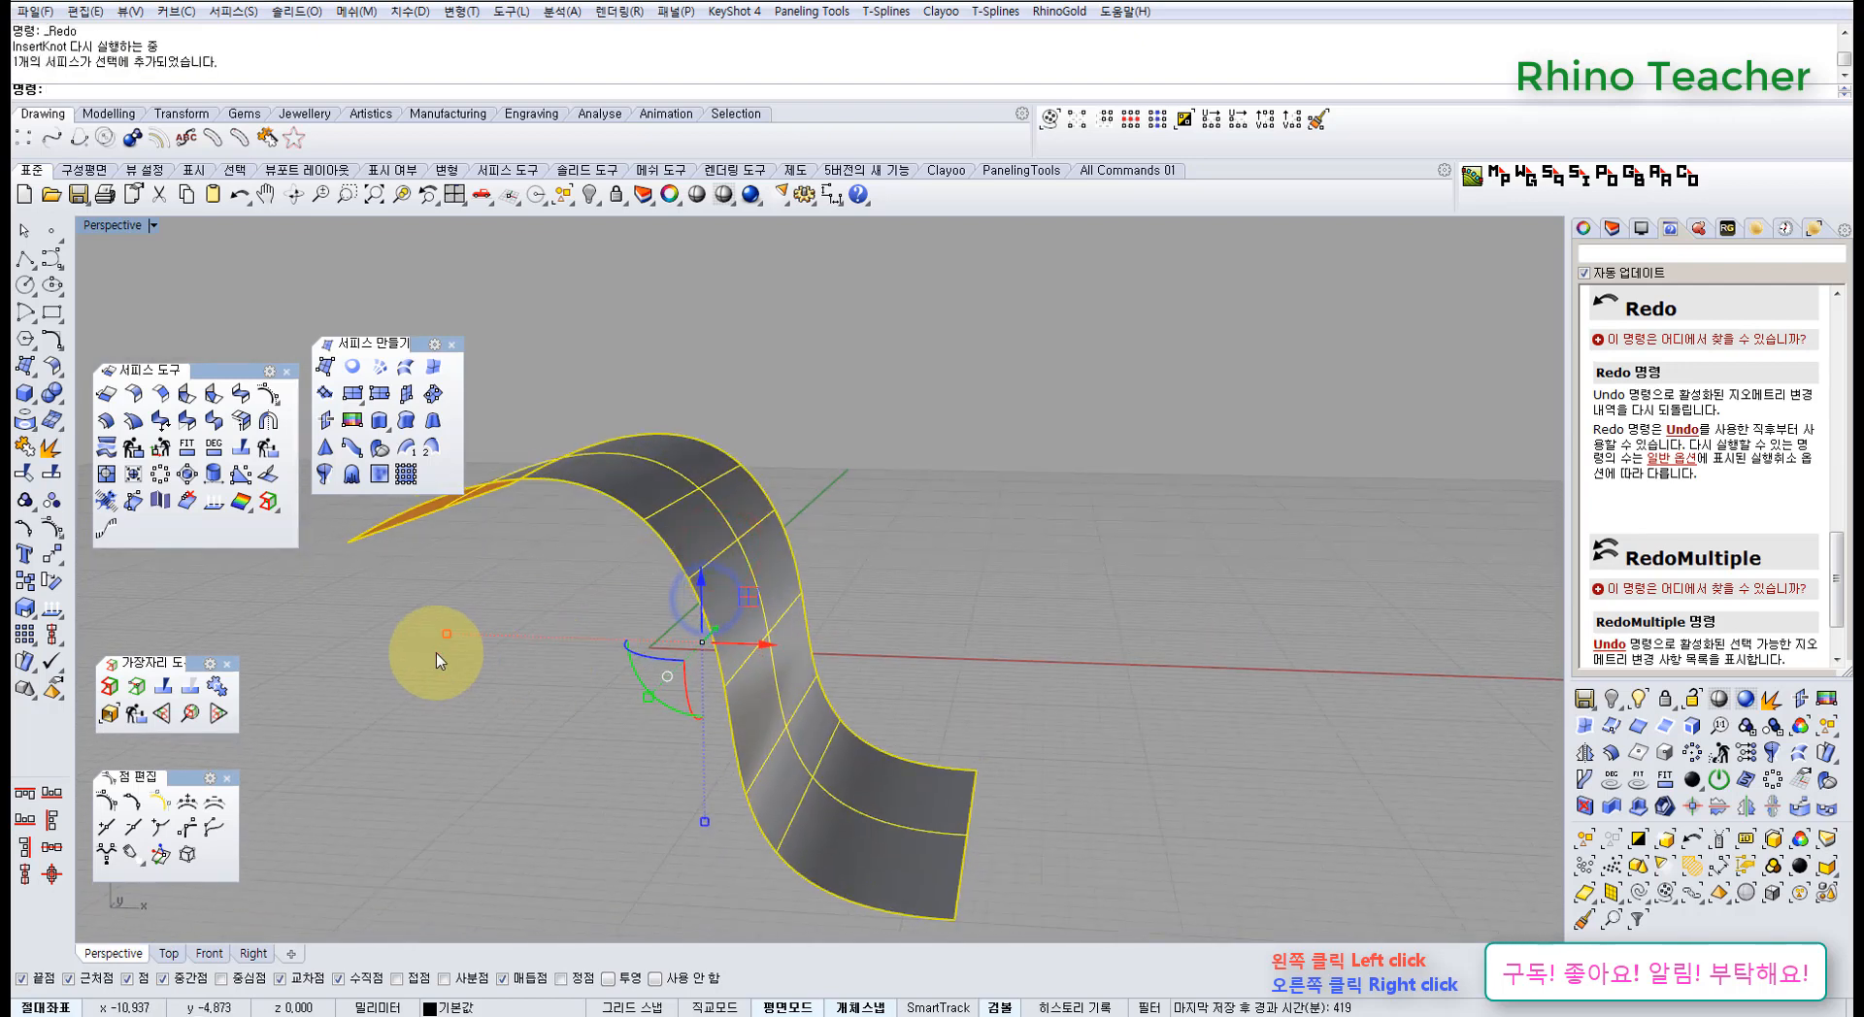
left_click(434, 655)
left_click(187, 475)
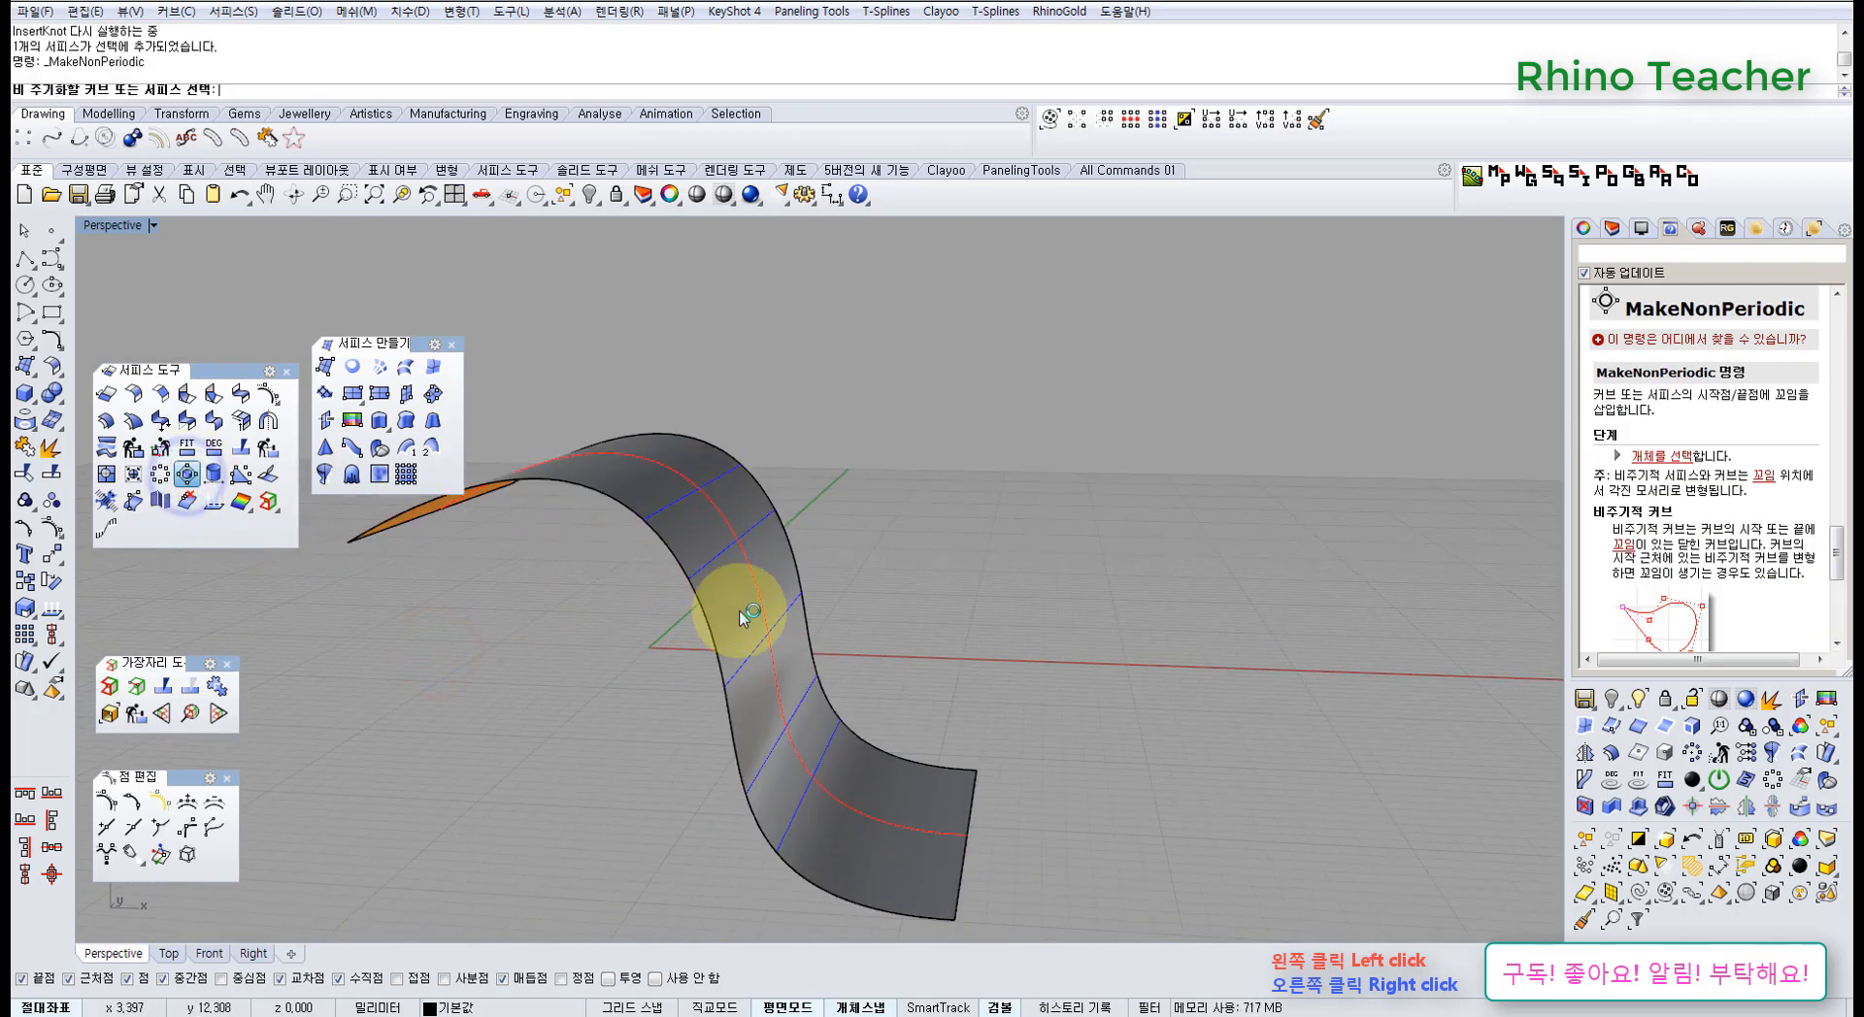
left_click(1585, 229)
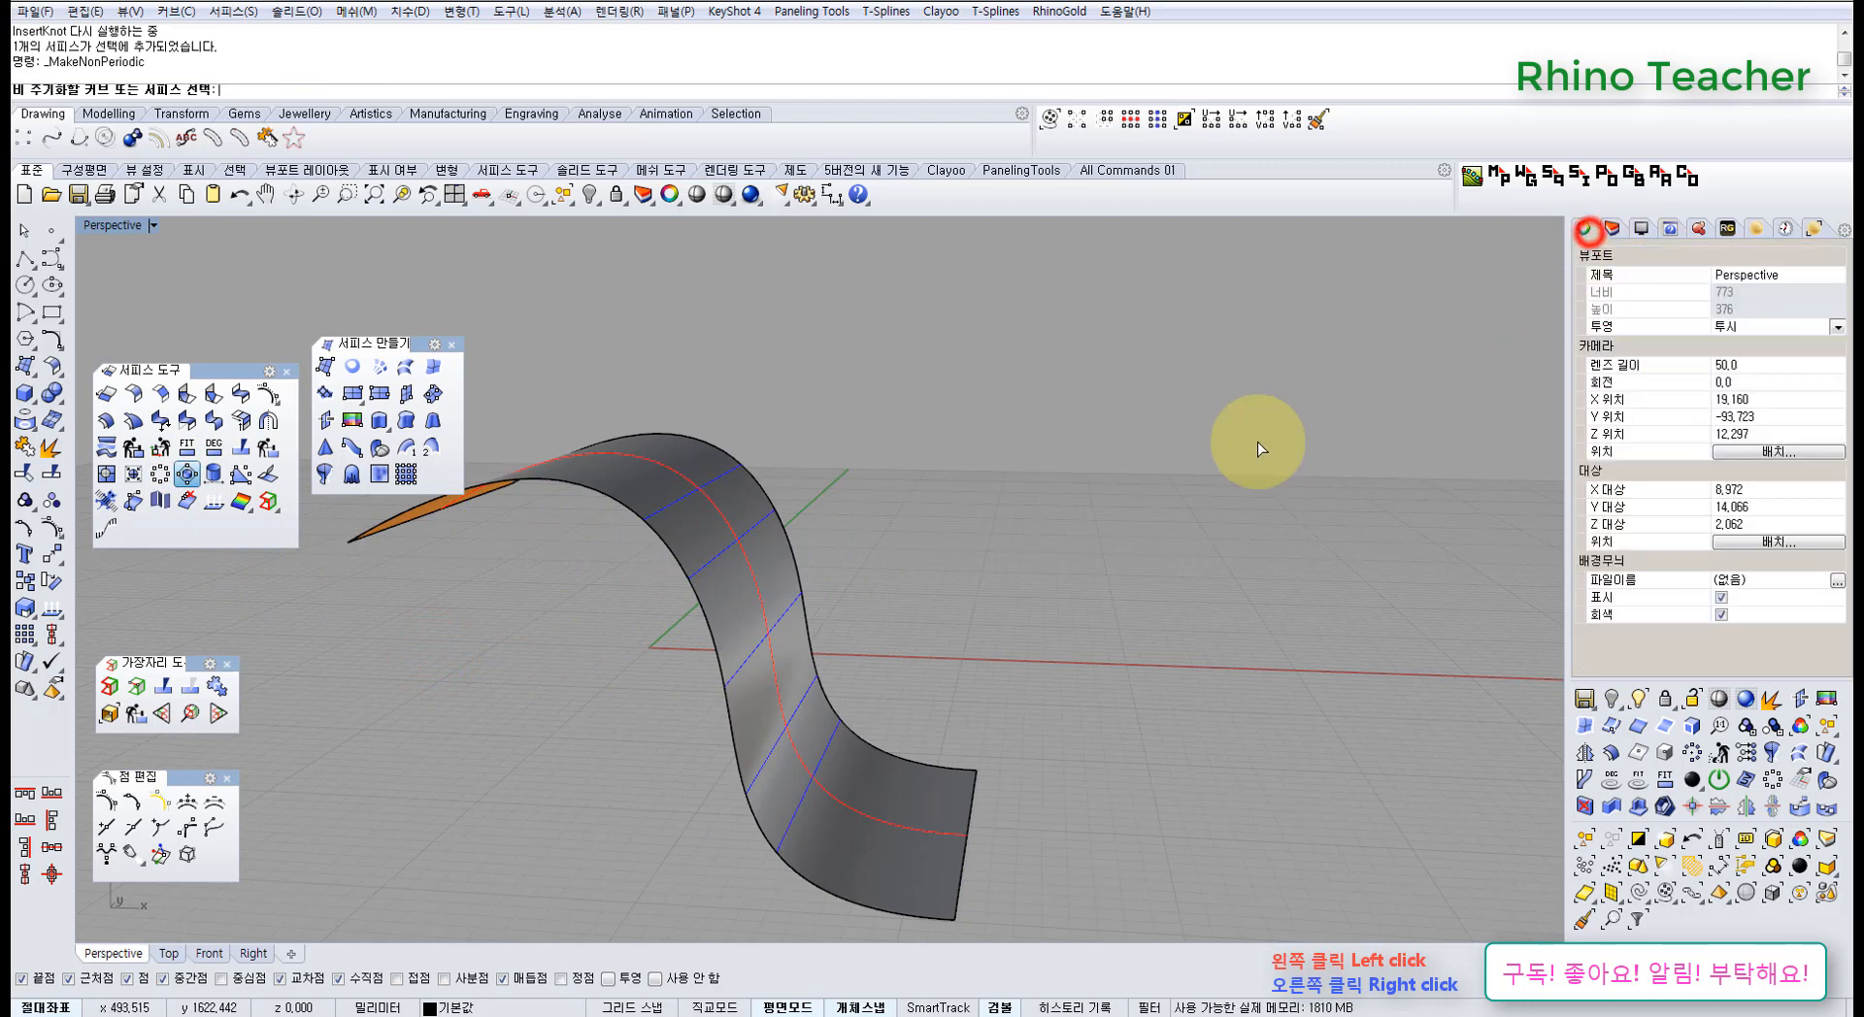
left_click(703, 614)
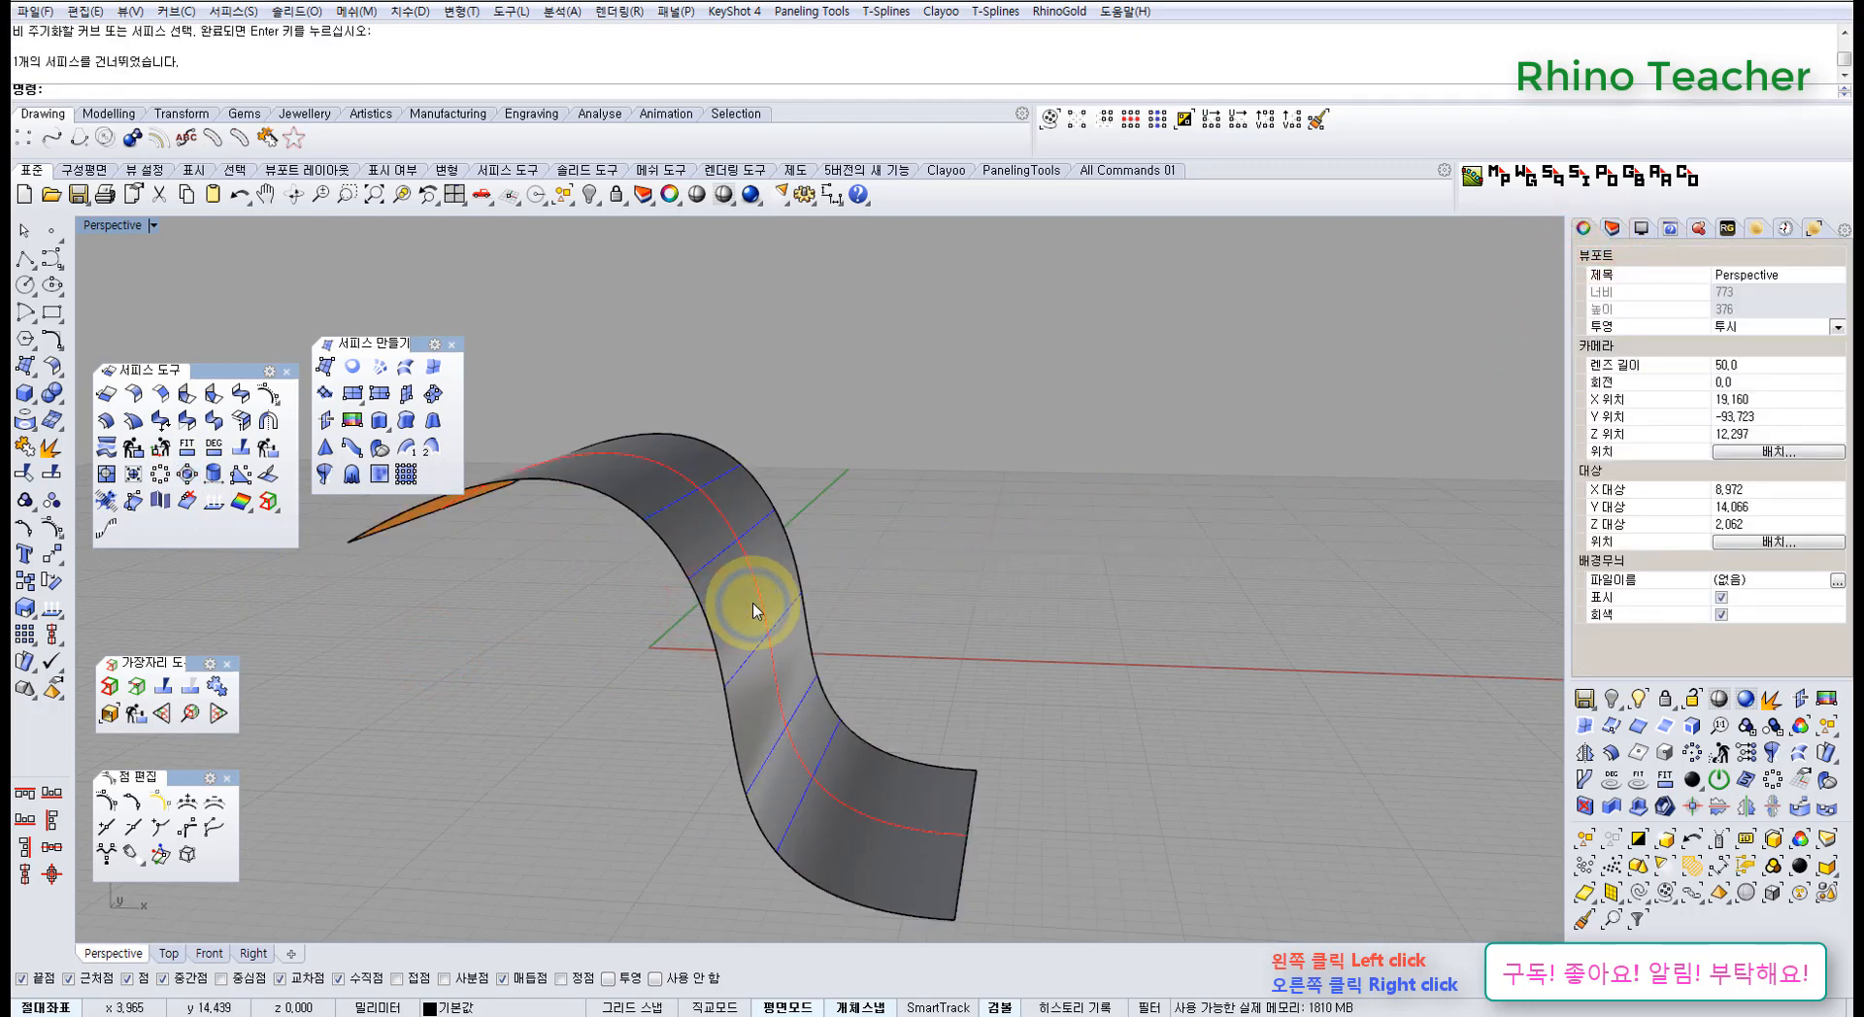
- Try MakeUniform on the S-shaped surface with the inserted knots and undo it
right_click_drag(813, 604, 792, 606)
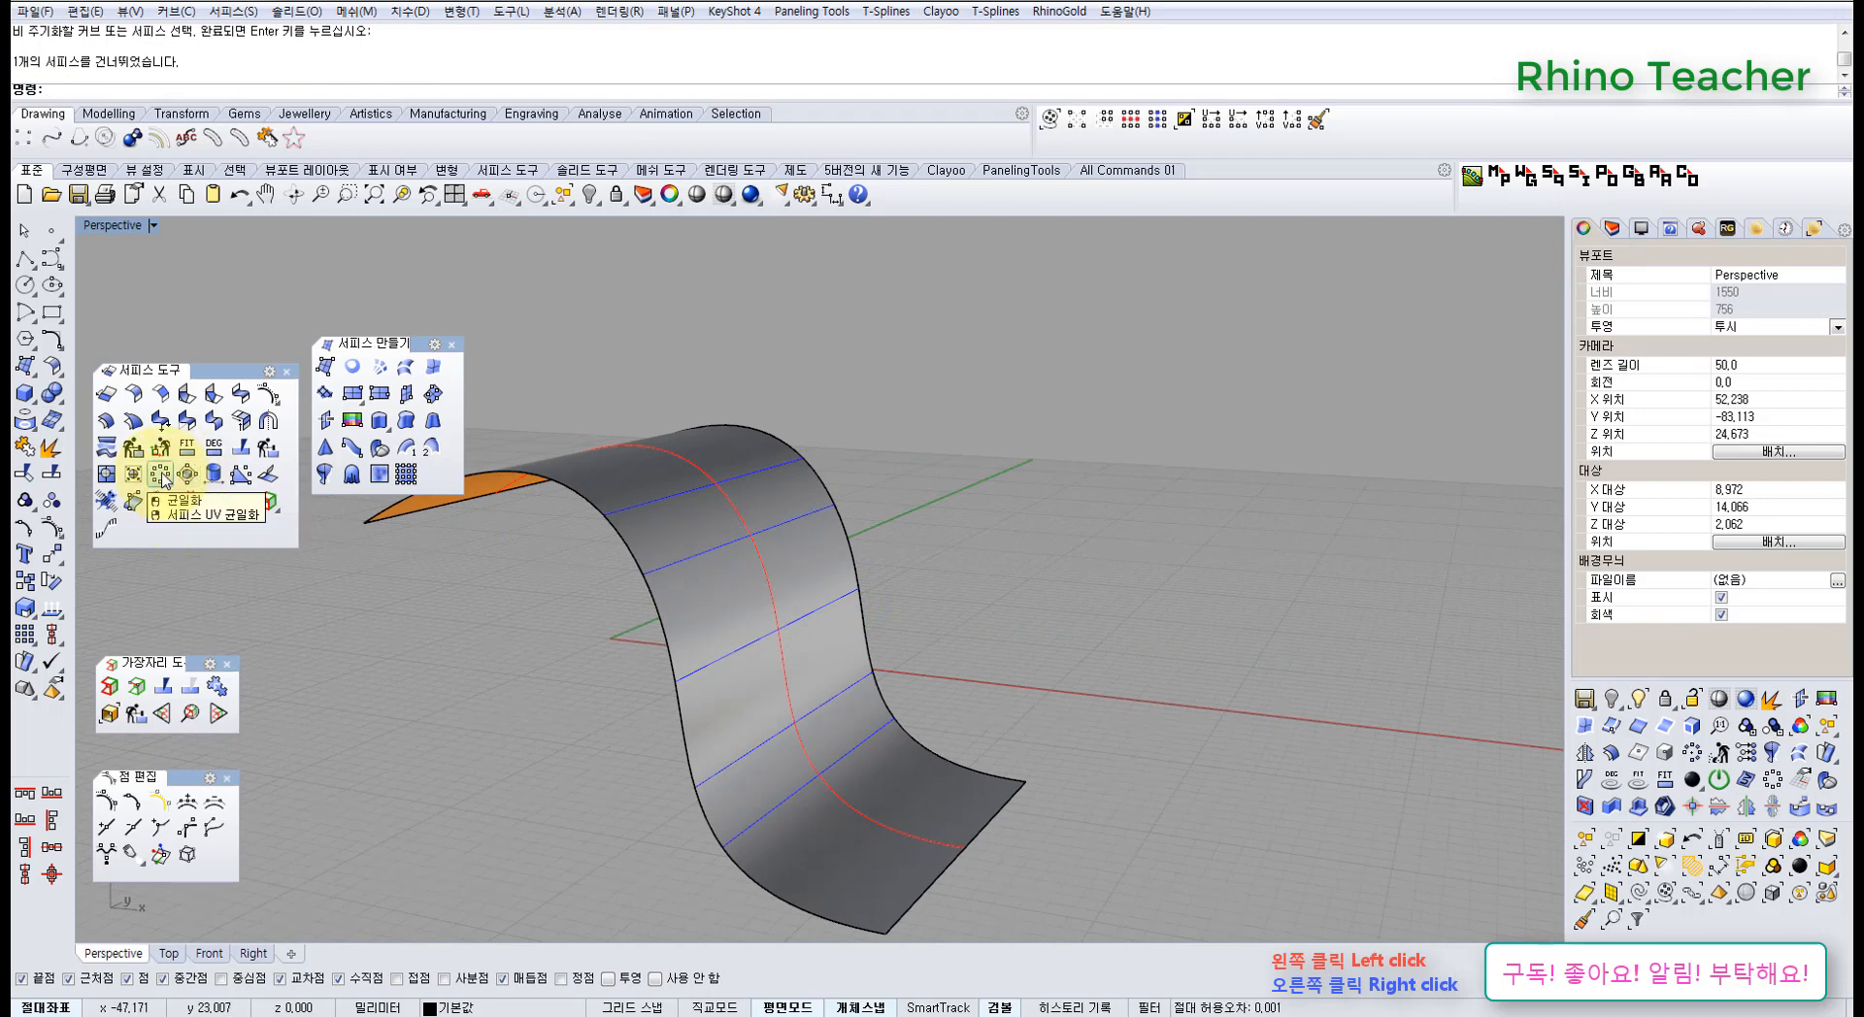
key("ctrl+z")
right_click_drag(516, 666, 395, 595)
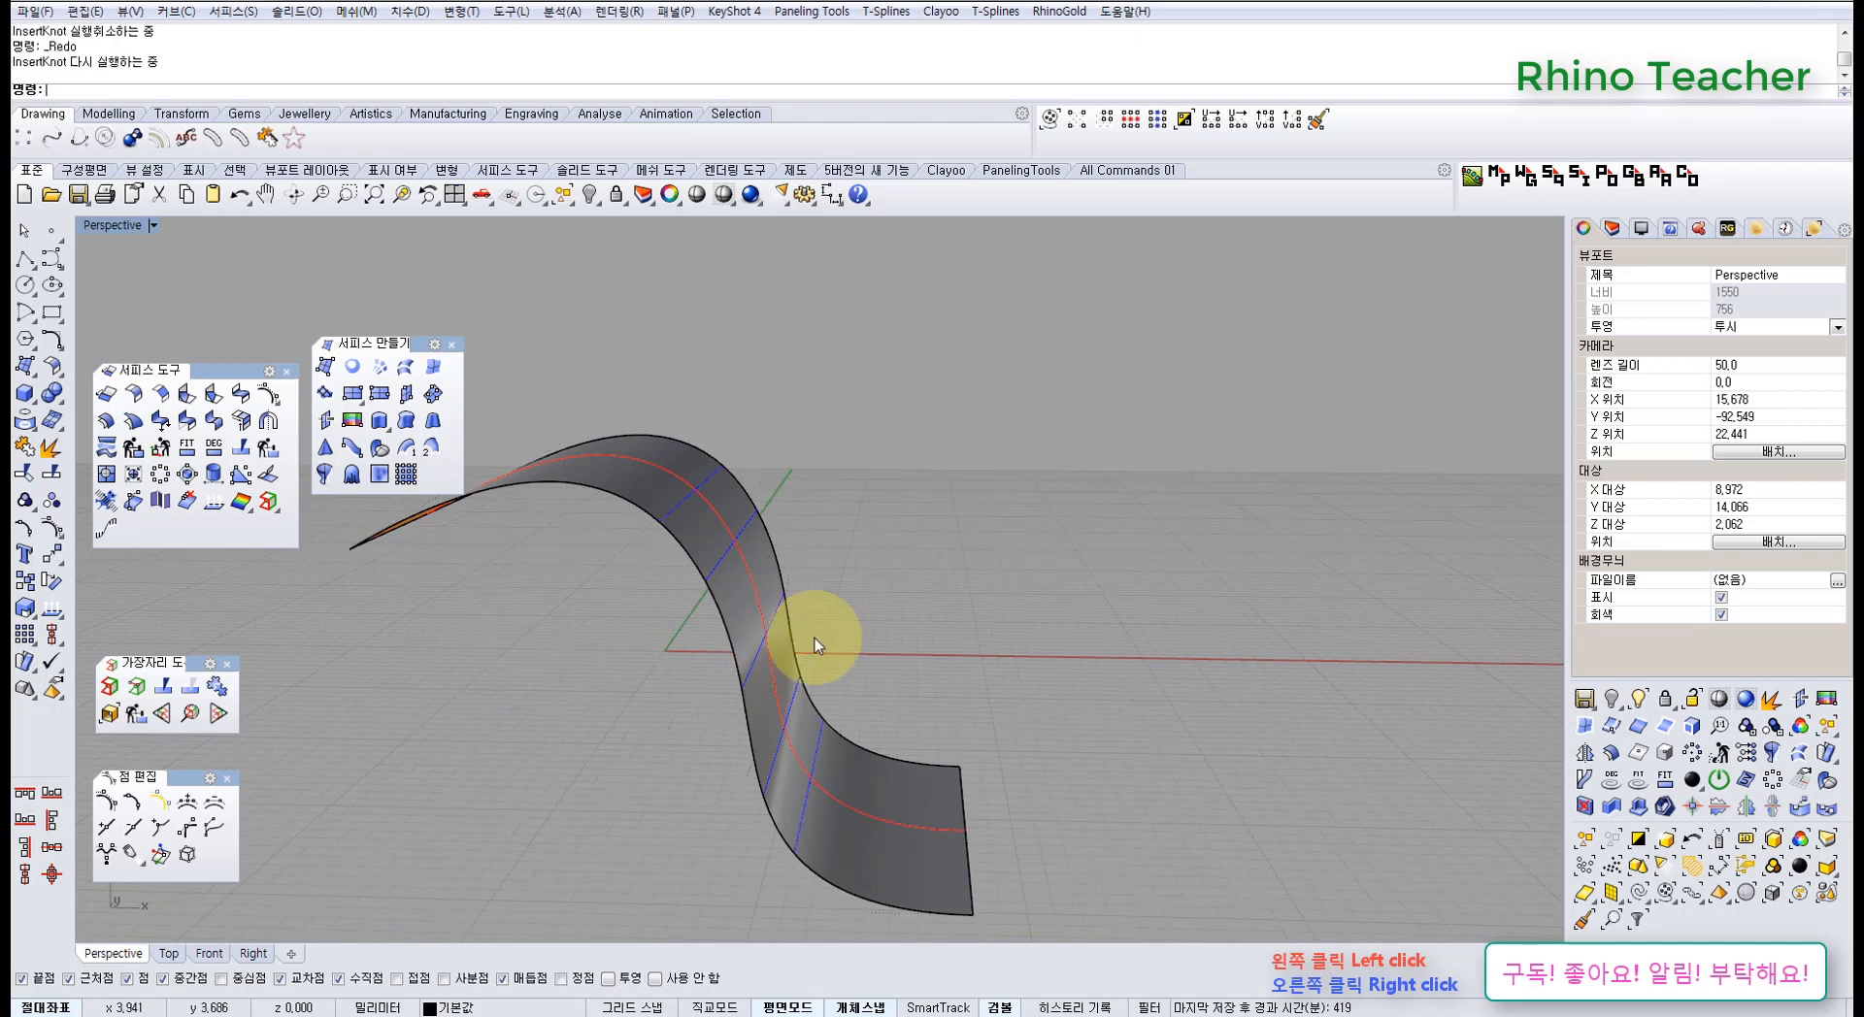
right_click_drag(728, 623, 750, 619)
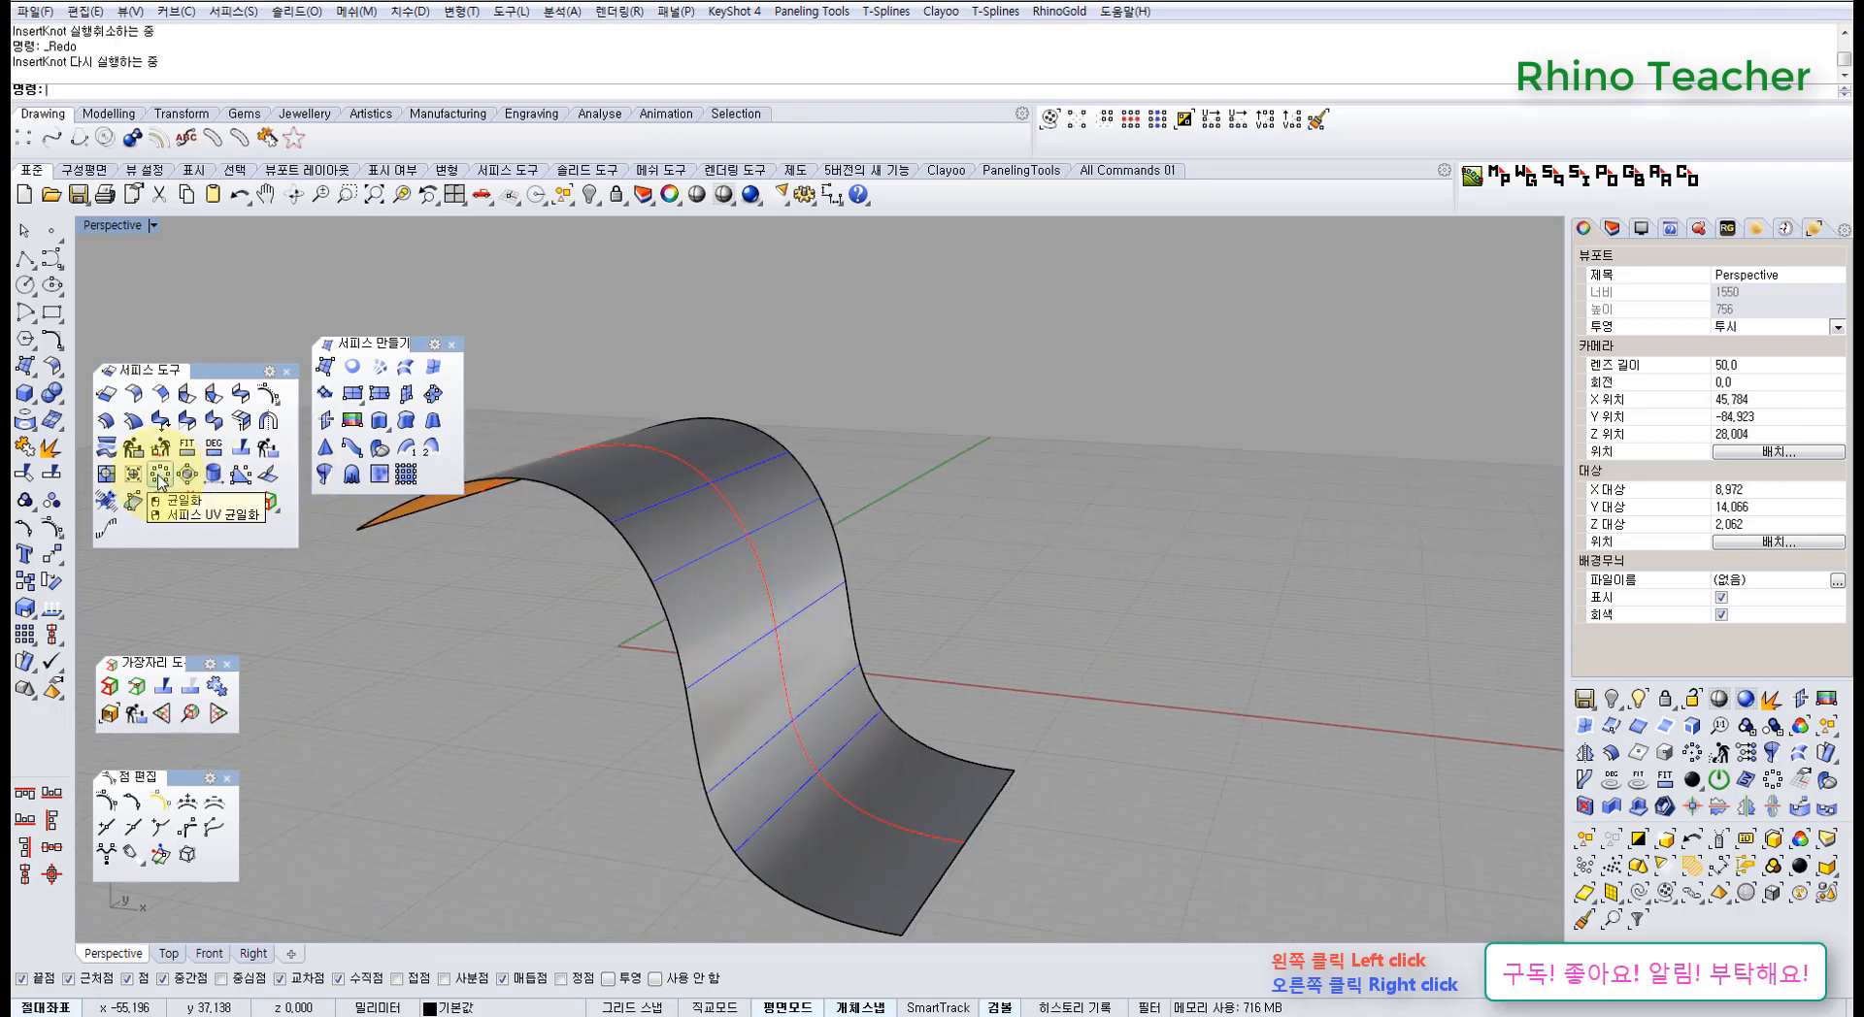
left_click(723, 595)
right_click(723, 588)
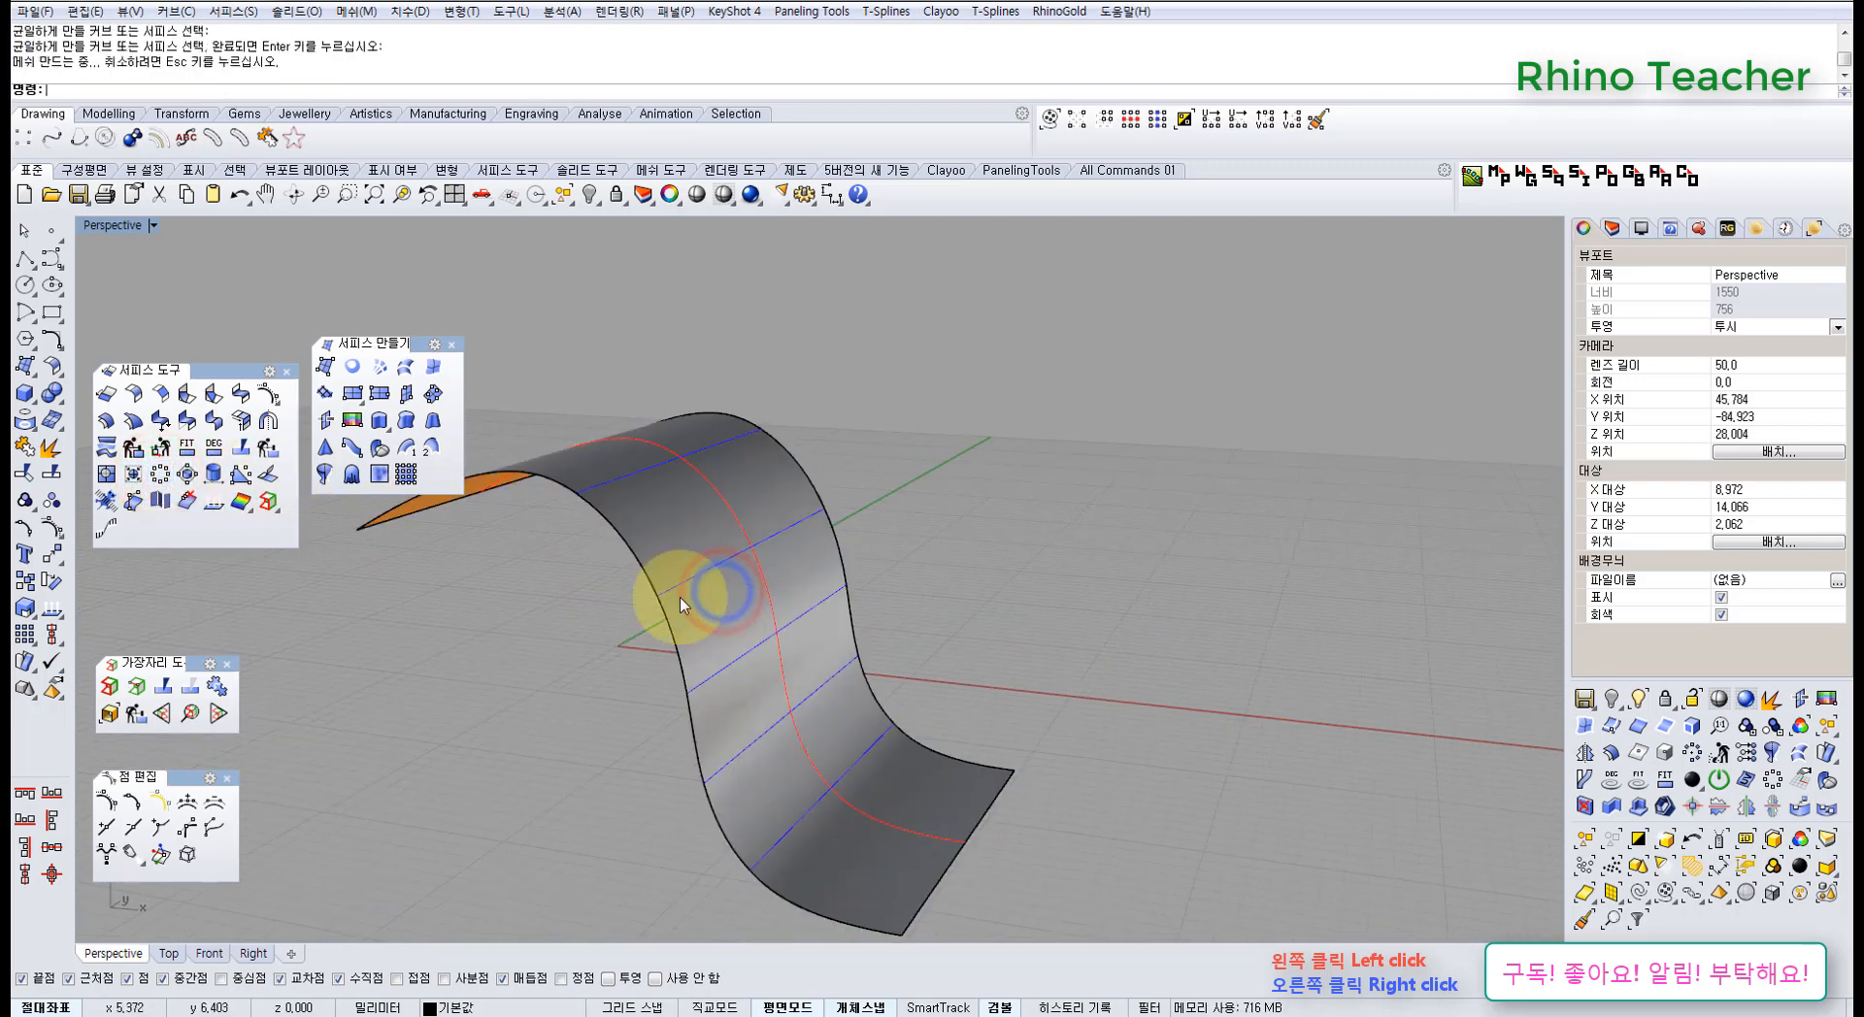
key("ctrl+z")
left_click(543, 679)
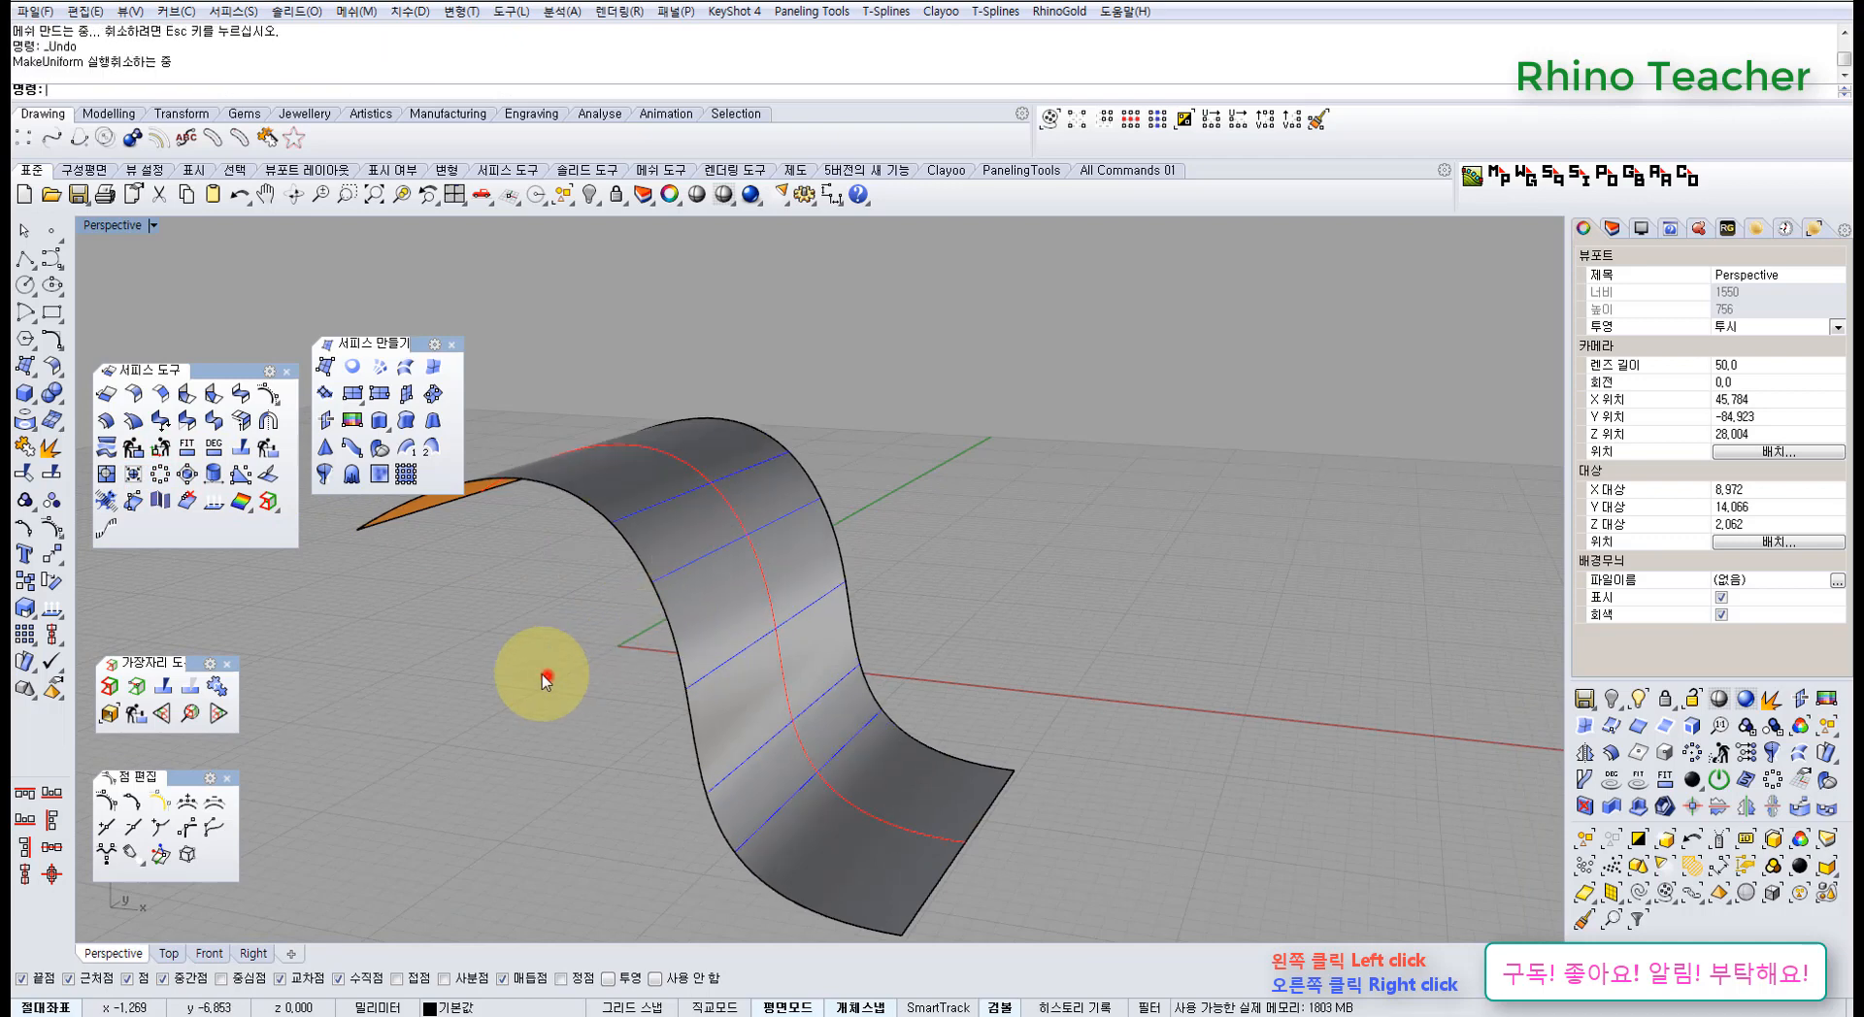
- Start MakeUniformUV on the S-shaped surface and switch its direction from U to V
right_click(160, 476)
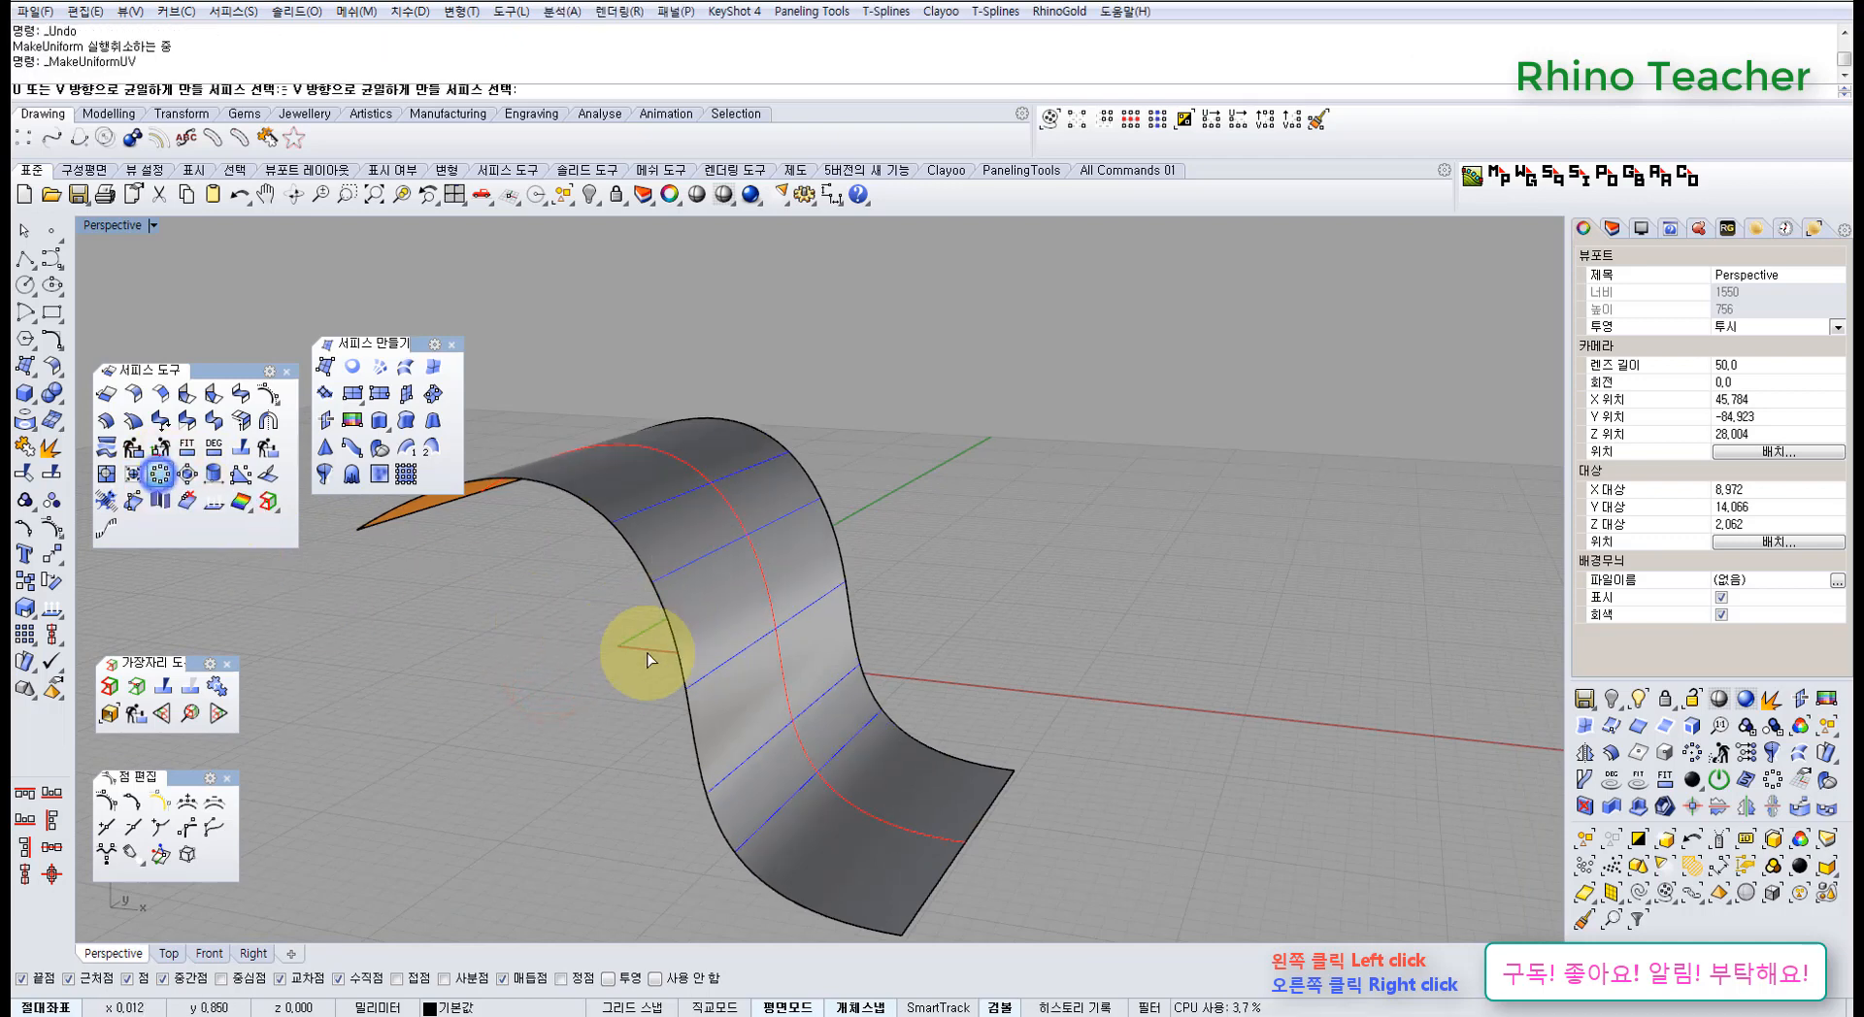
left_click(719, 642)
right_click(728, 640)
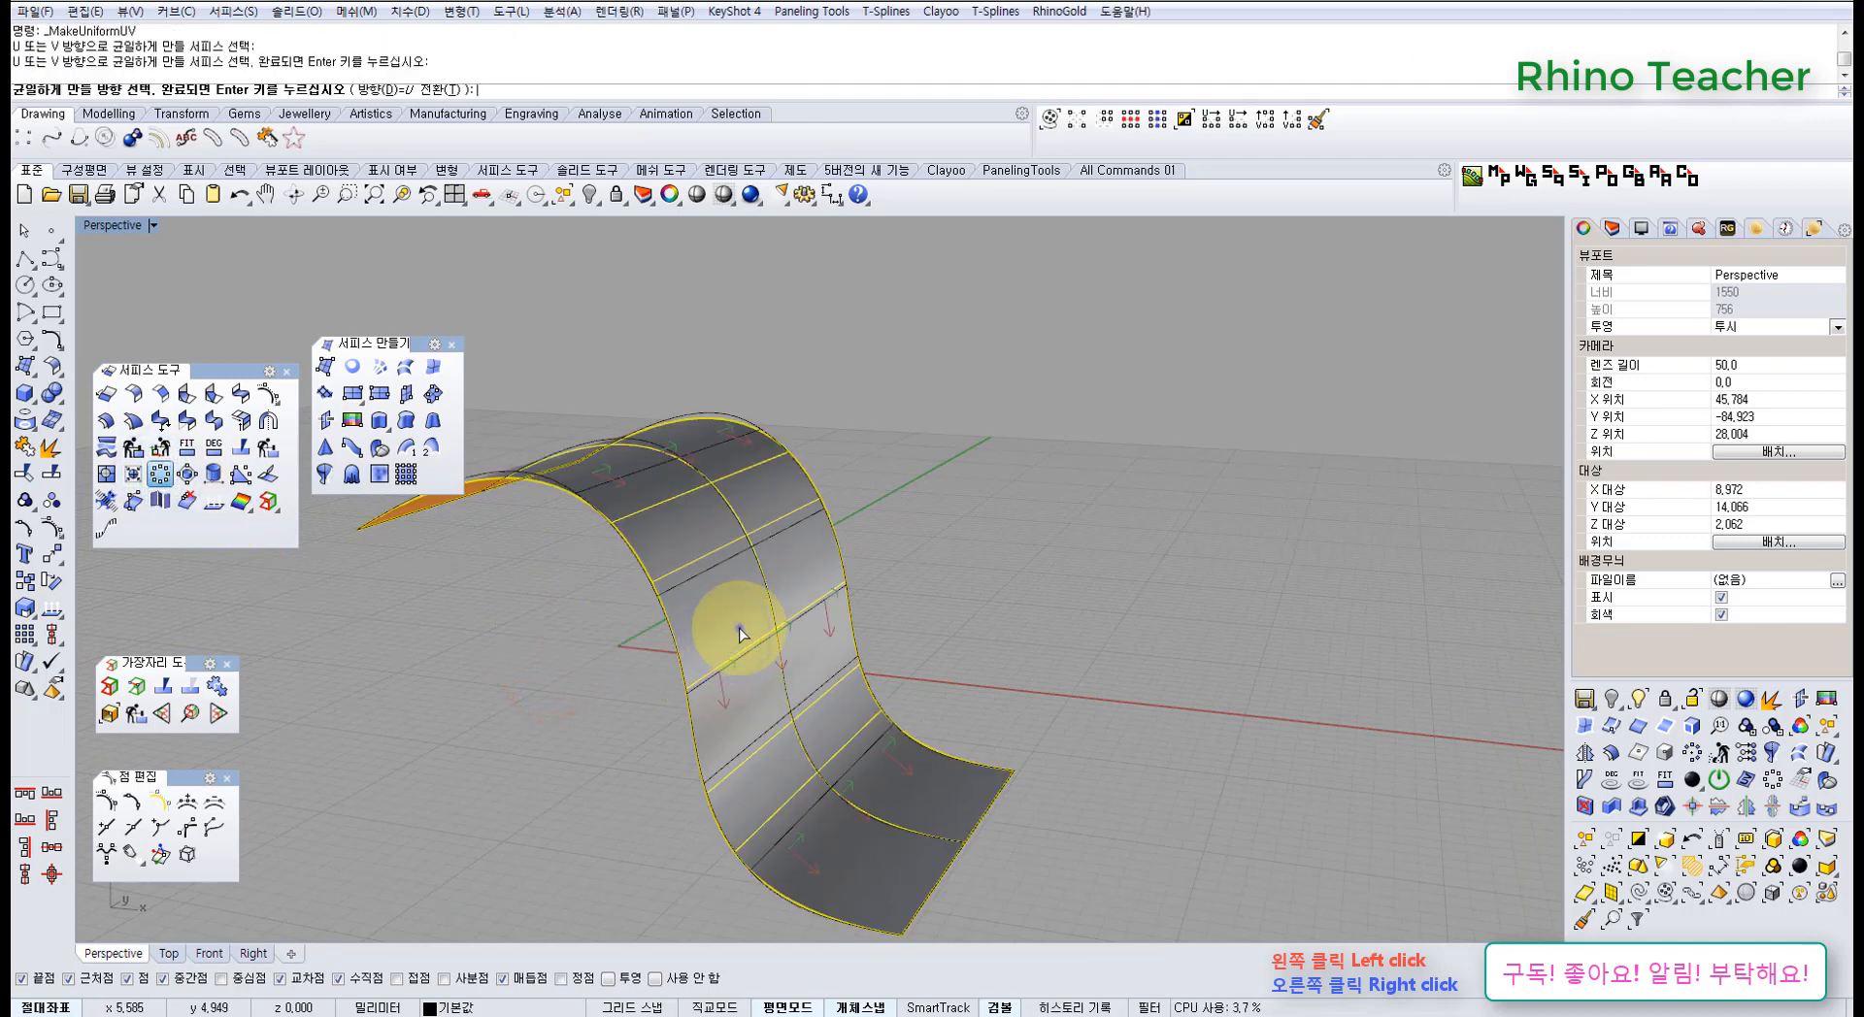
mouse_move(740, 633)
right_mouse_down()
mouse_move(844, 532)
mouse_move(831, 601)
mouse_move(771, 691)
mouse_move(630, 635)
mouse_move(755, 587)
mouse_move(787, 625)
mouse_move(827, 559)
right_mouse_up()
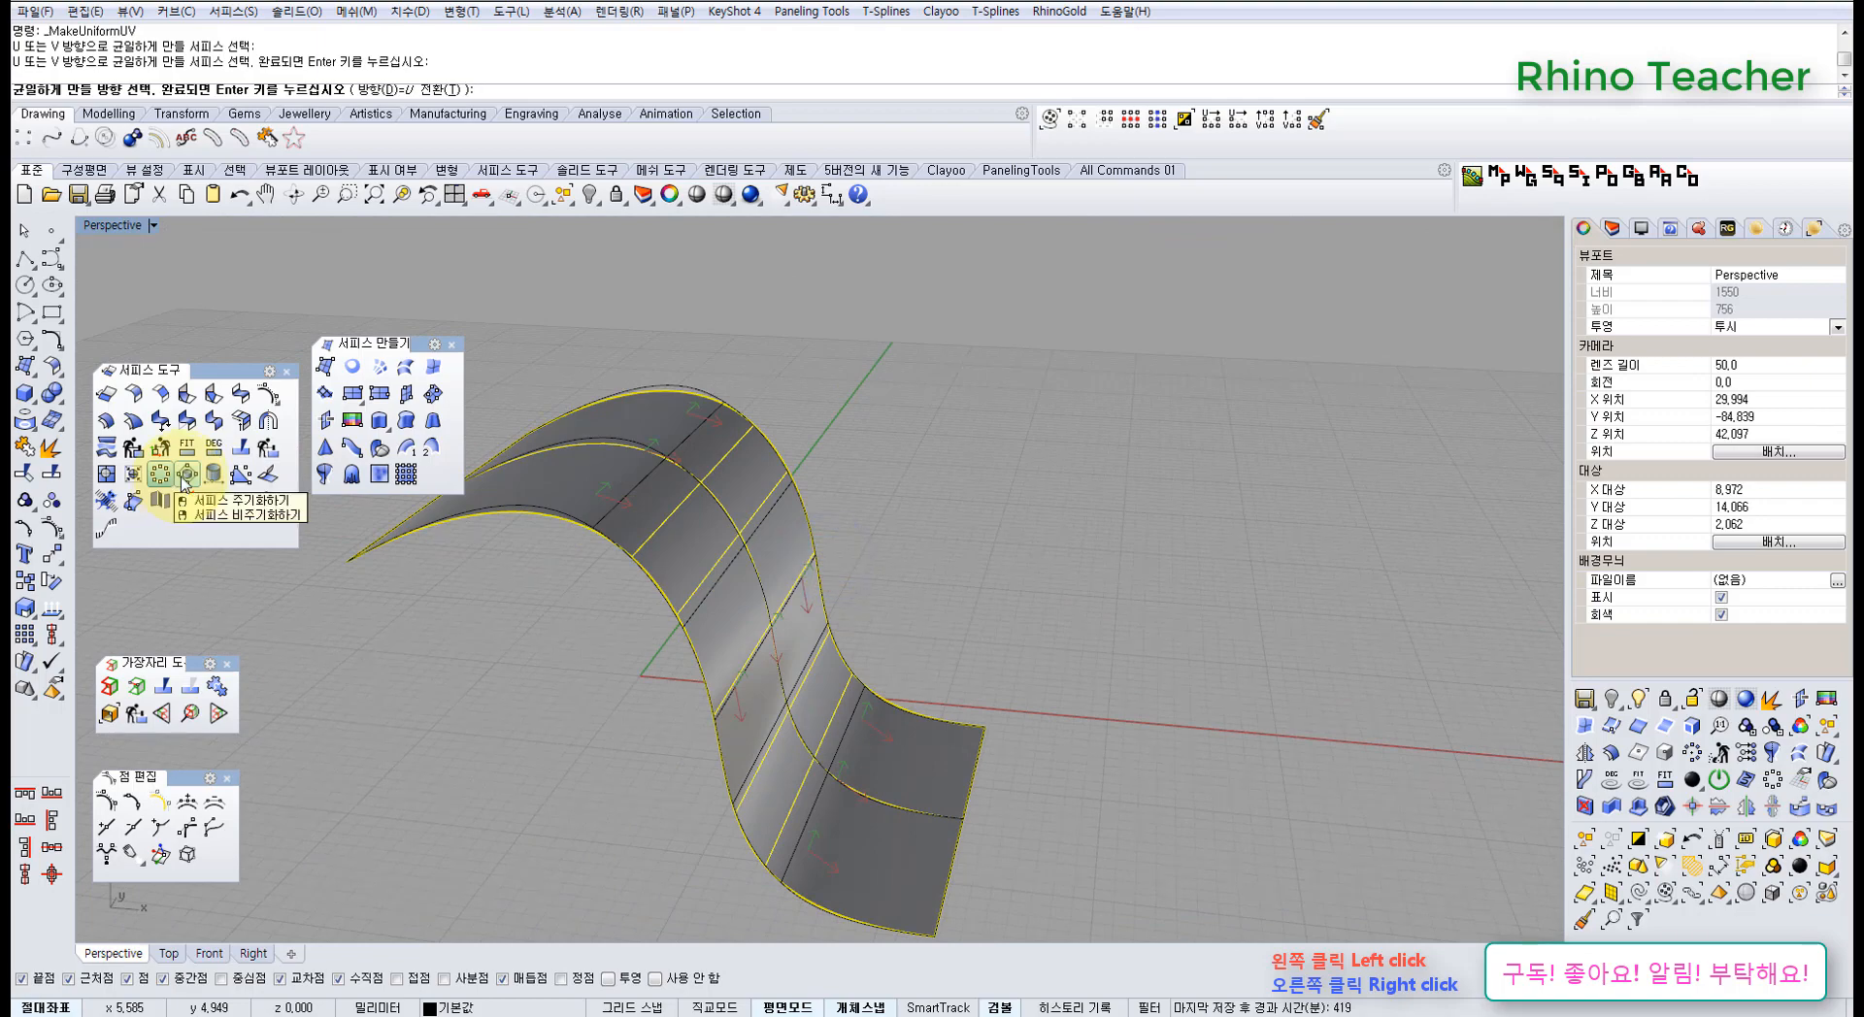
right_click_drag(793, 610, 790, 554)
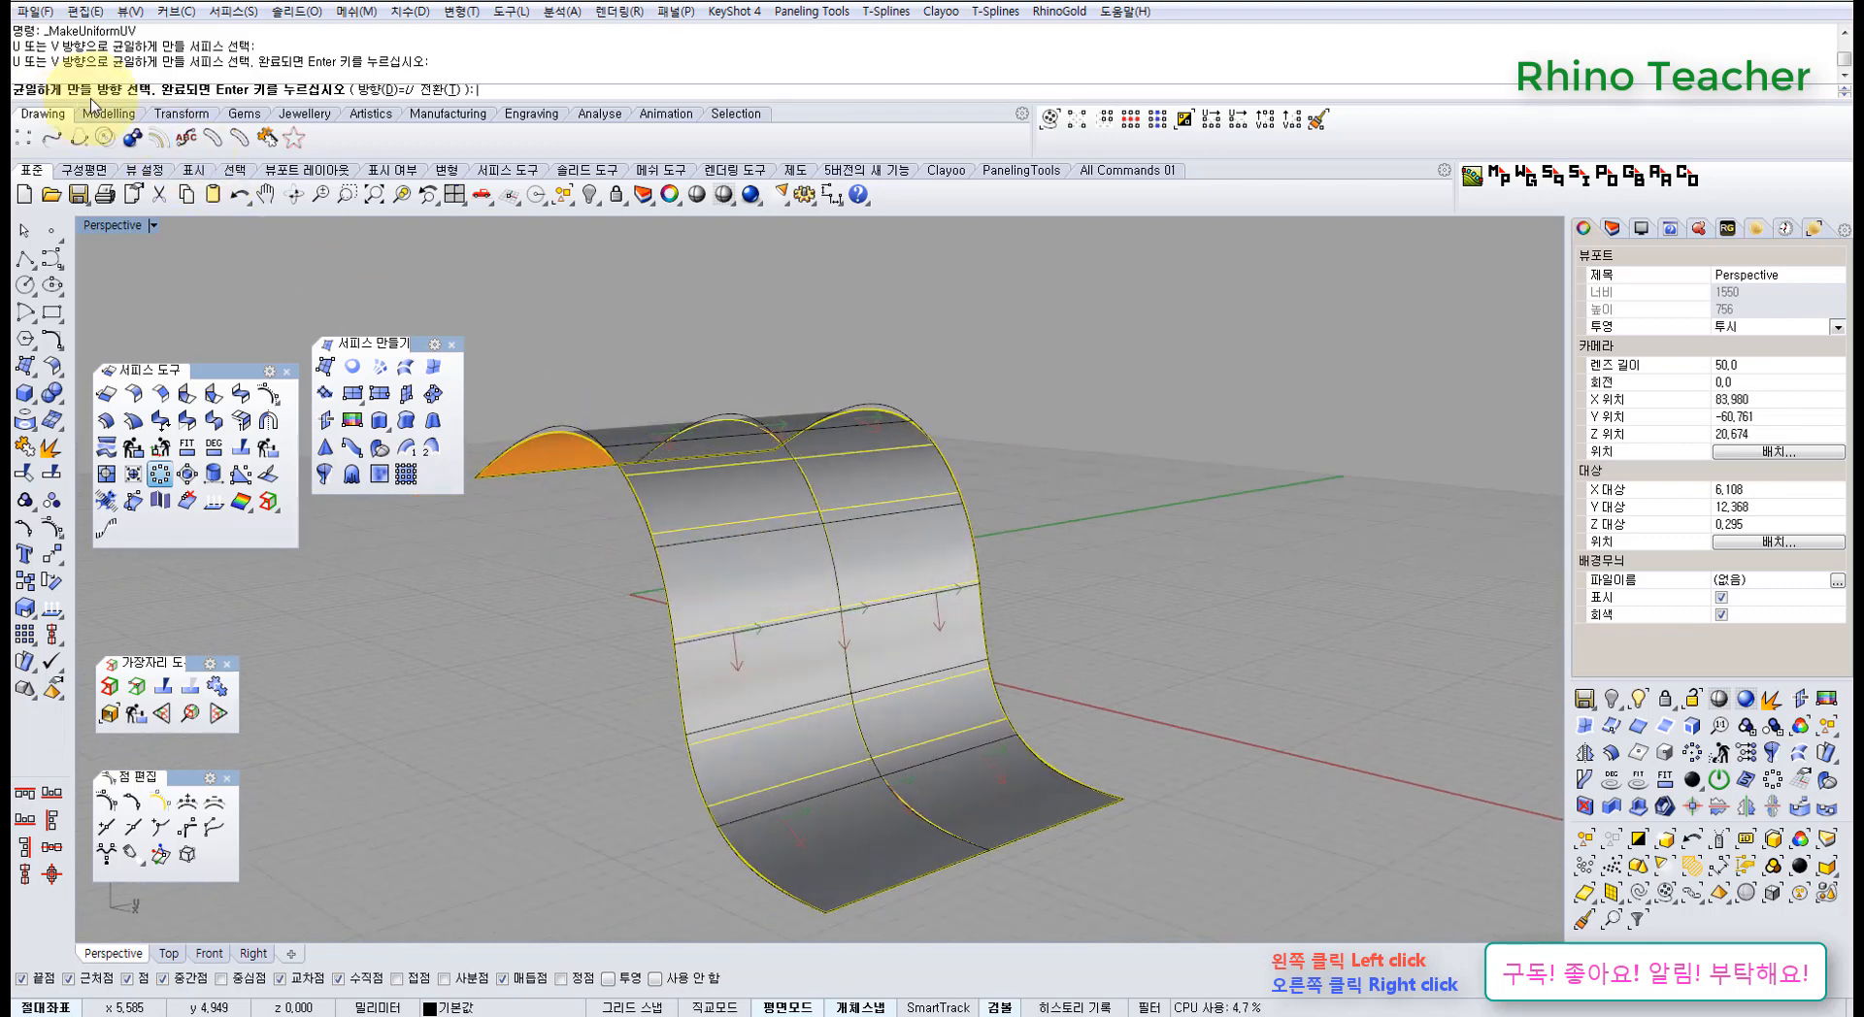
right_click_drag(573, 353, 793, 518)
left_click(450, 89)
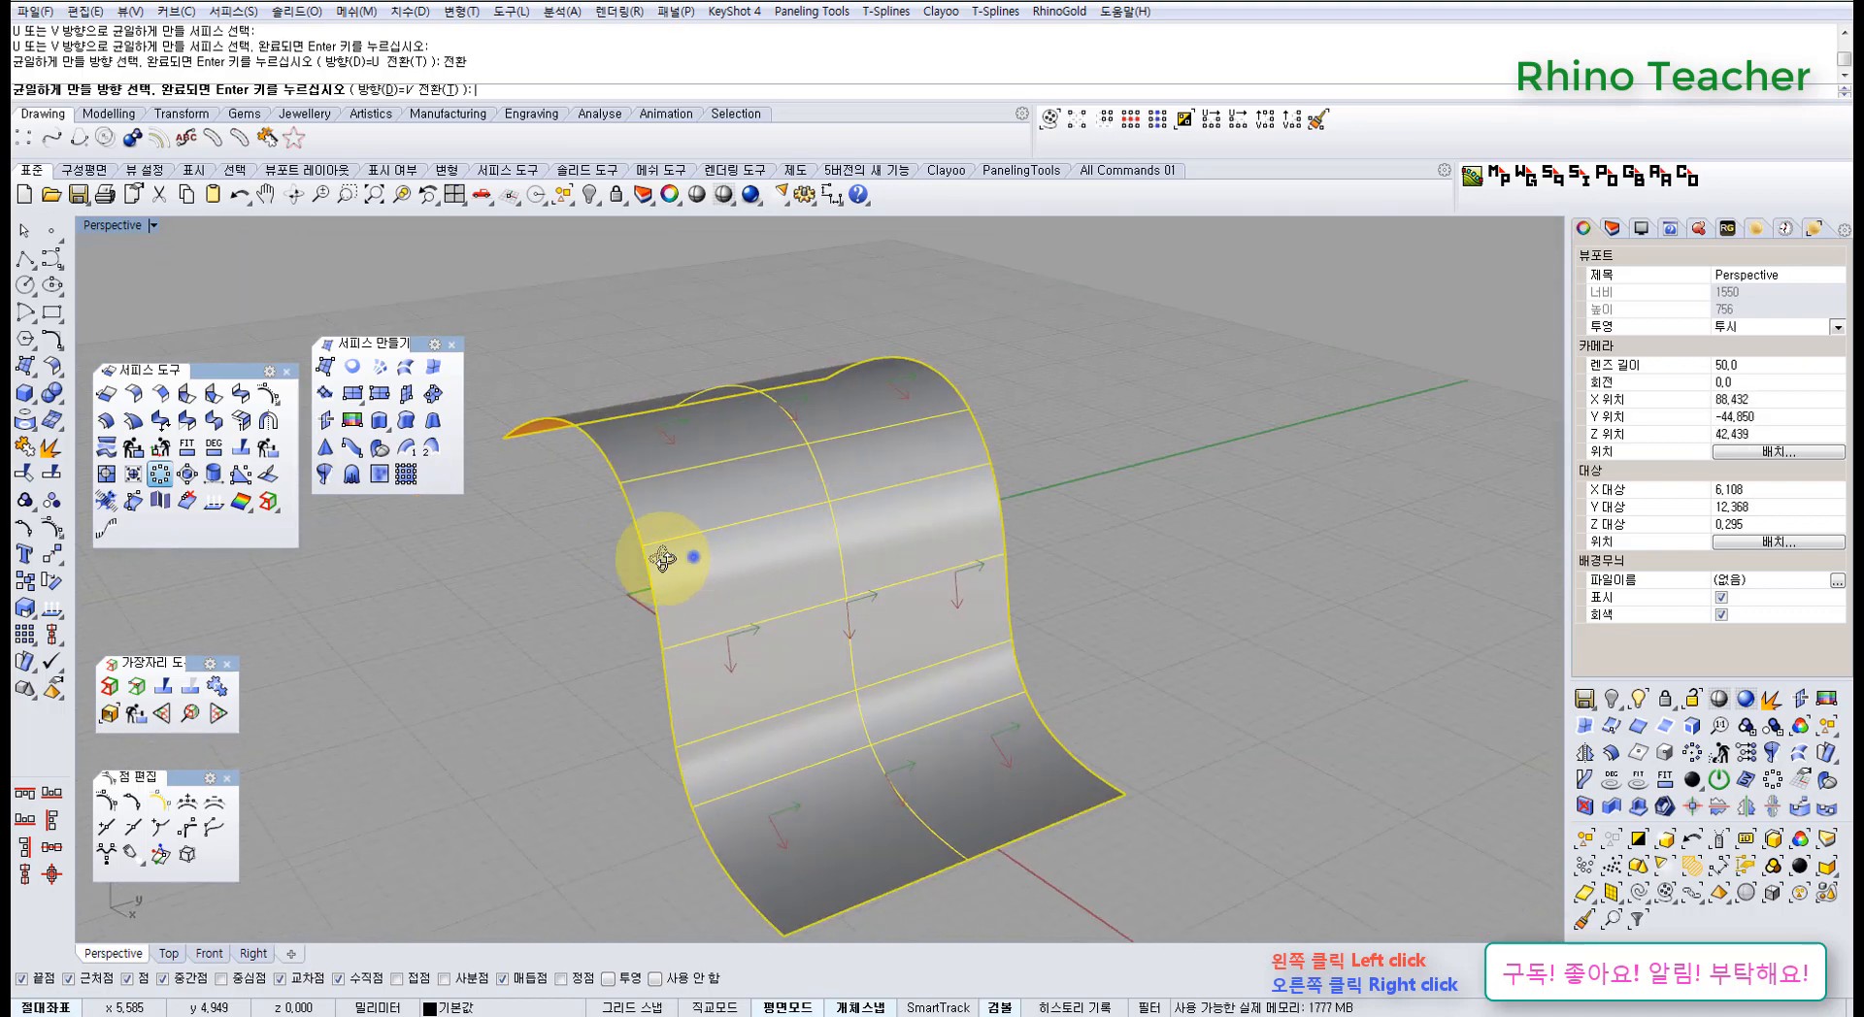
- Switch the MakeUniformUV direction back to U, apply it to the surface, and undo it
right_click_drag(662, 559, 825, 514)
left_click(440, 90)
mouse_move(695, 540)
right_mouse_down()
mouse_move(873, 569)
mouse_move(708, 524)
right_mouse_up()
right_click_drag(685, 457, 810, 521)
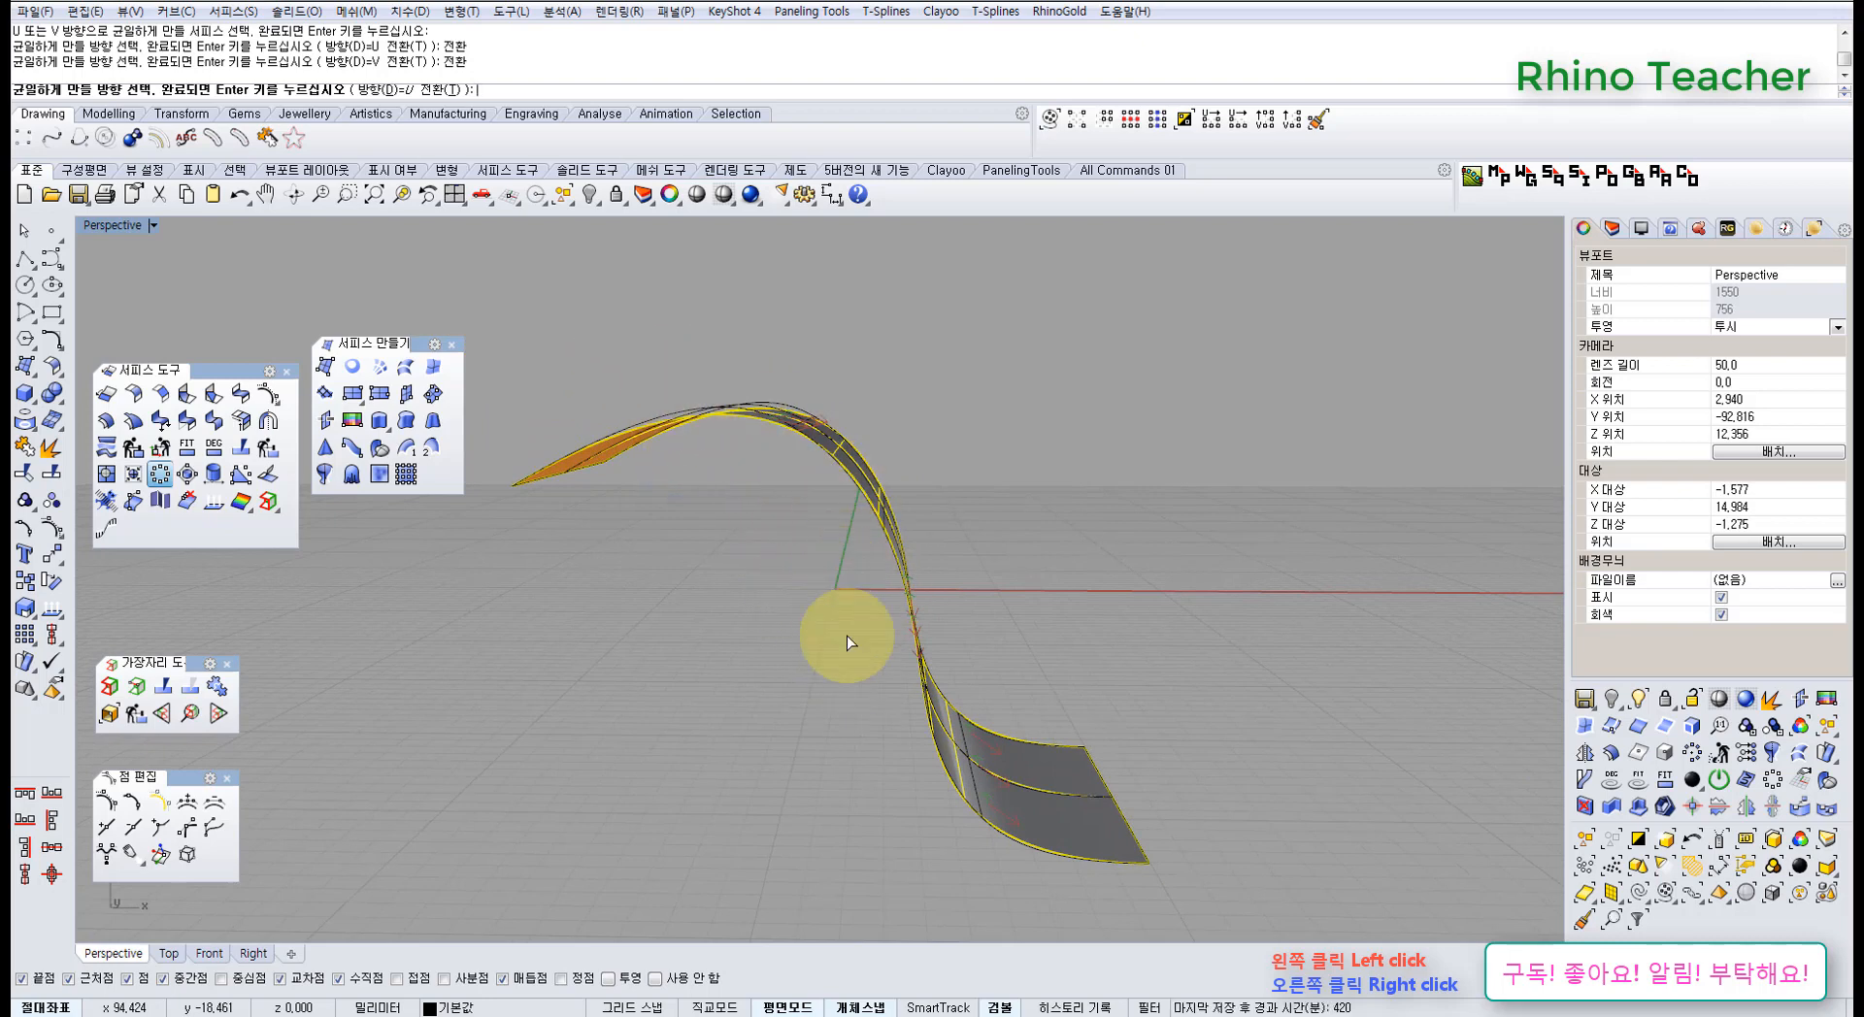
right_click_drag(980, 633, 819, 645)
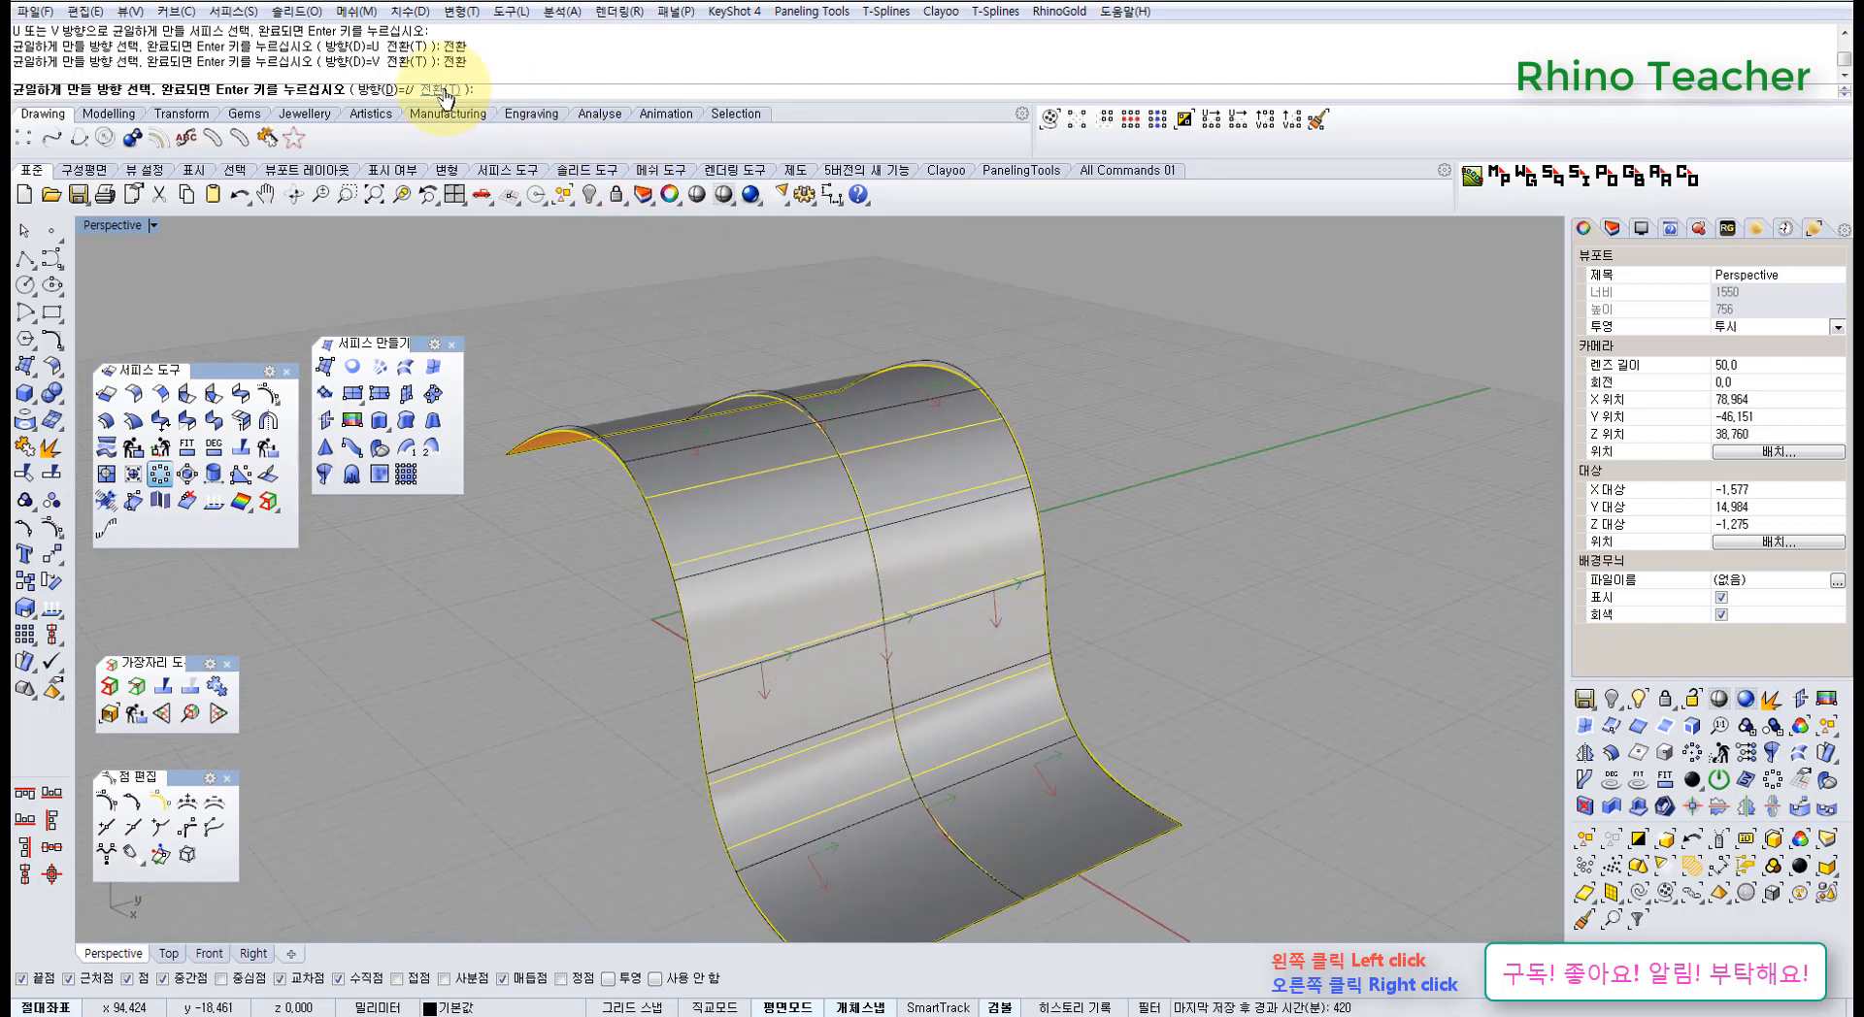
right_click(657, 364)
right_click_drag(686, 493, 568, 525)
key("ctrl+z")
- Copy the S-shaped surface twice along the Y axis to form a row of three separate surfaces
left_click(485, 581)
scroll(693, 532, "down", 4)
right_click_drag(716, 519, 714, 553)
left_click(714, 553)
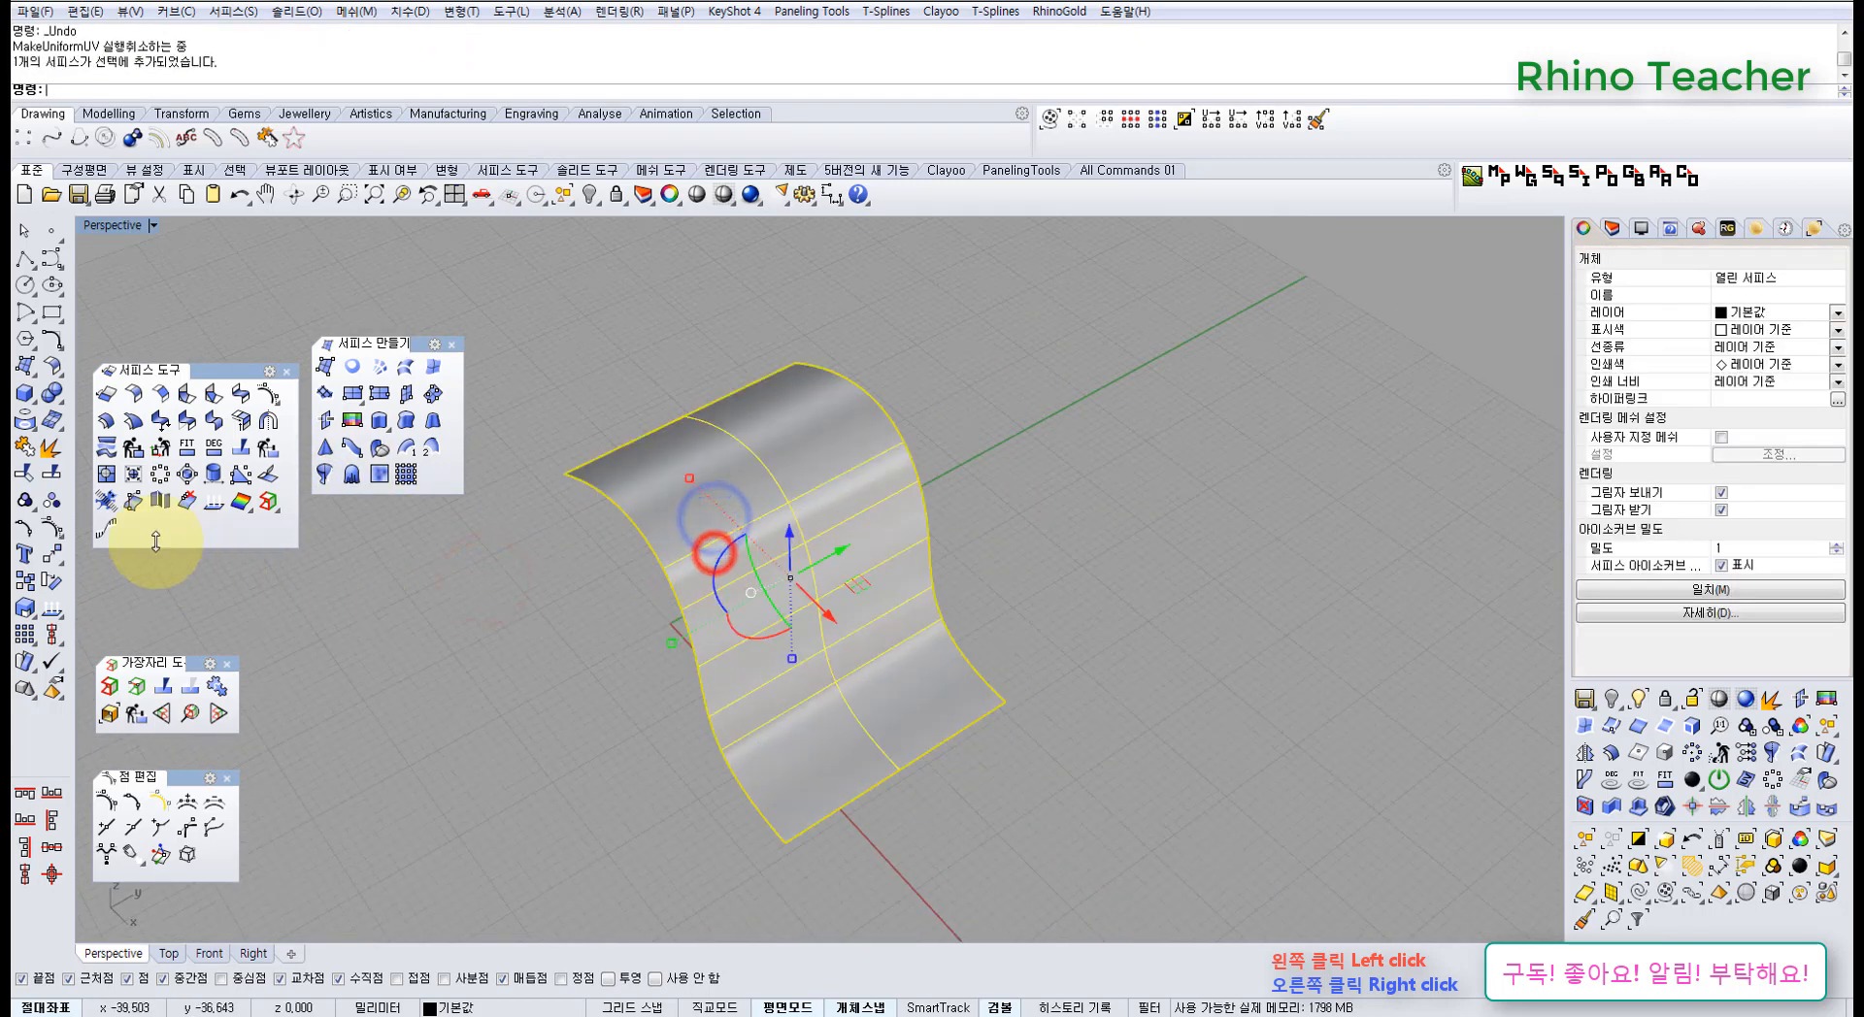
left_click(24, 580)
scroll(679, 699, "down", 3)
left_click(764, 766)
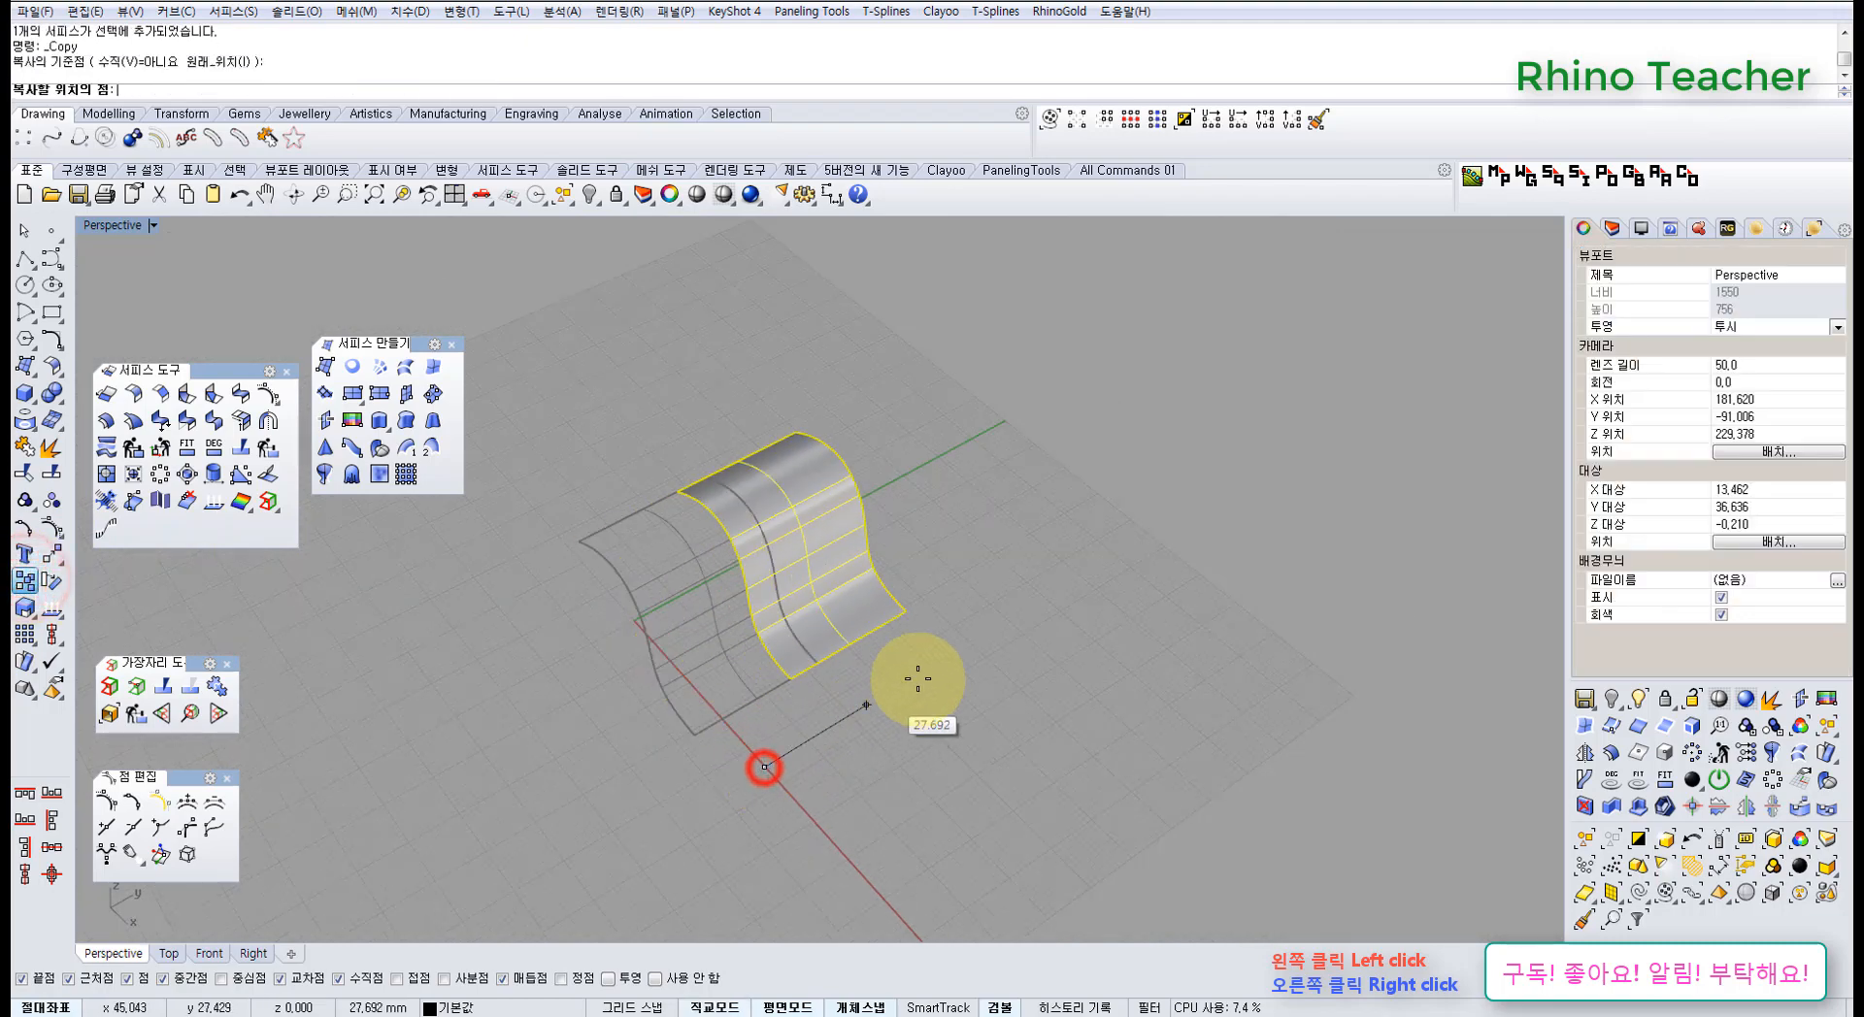
left_click(927, 672)
left_click(1060, 586)
right_click(1060, 585)
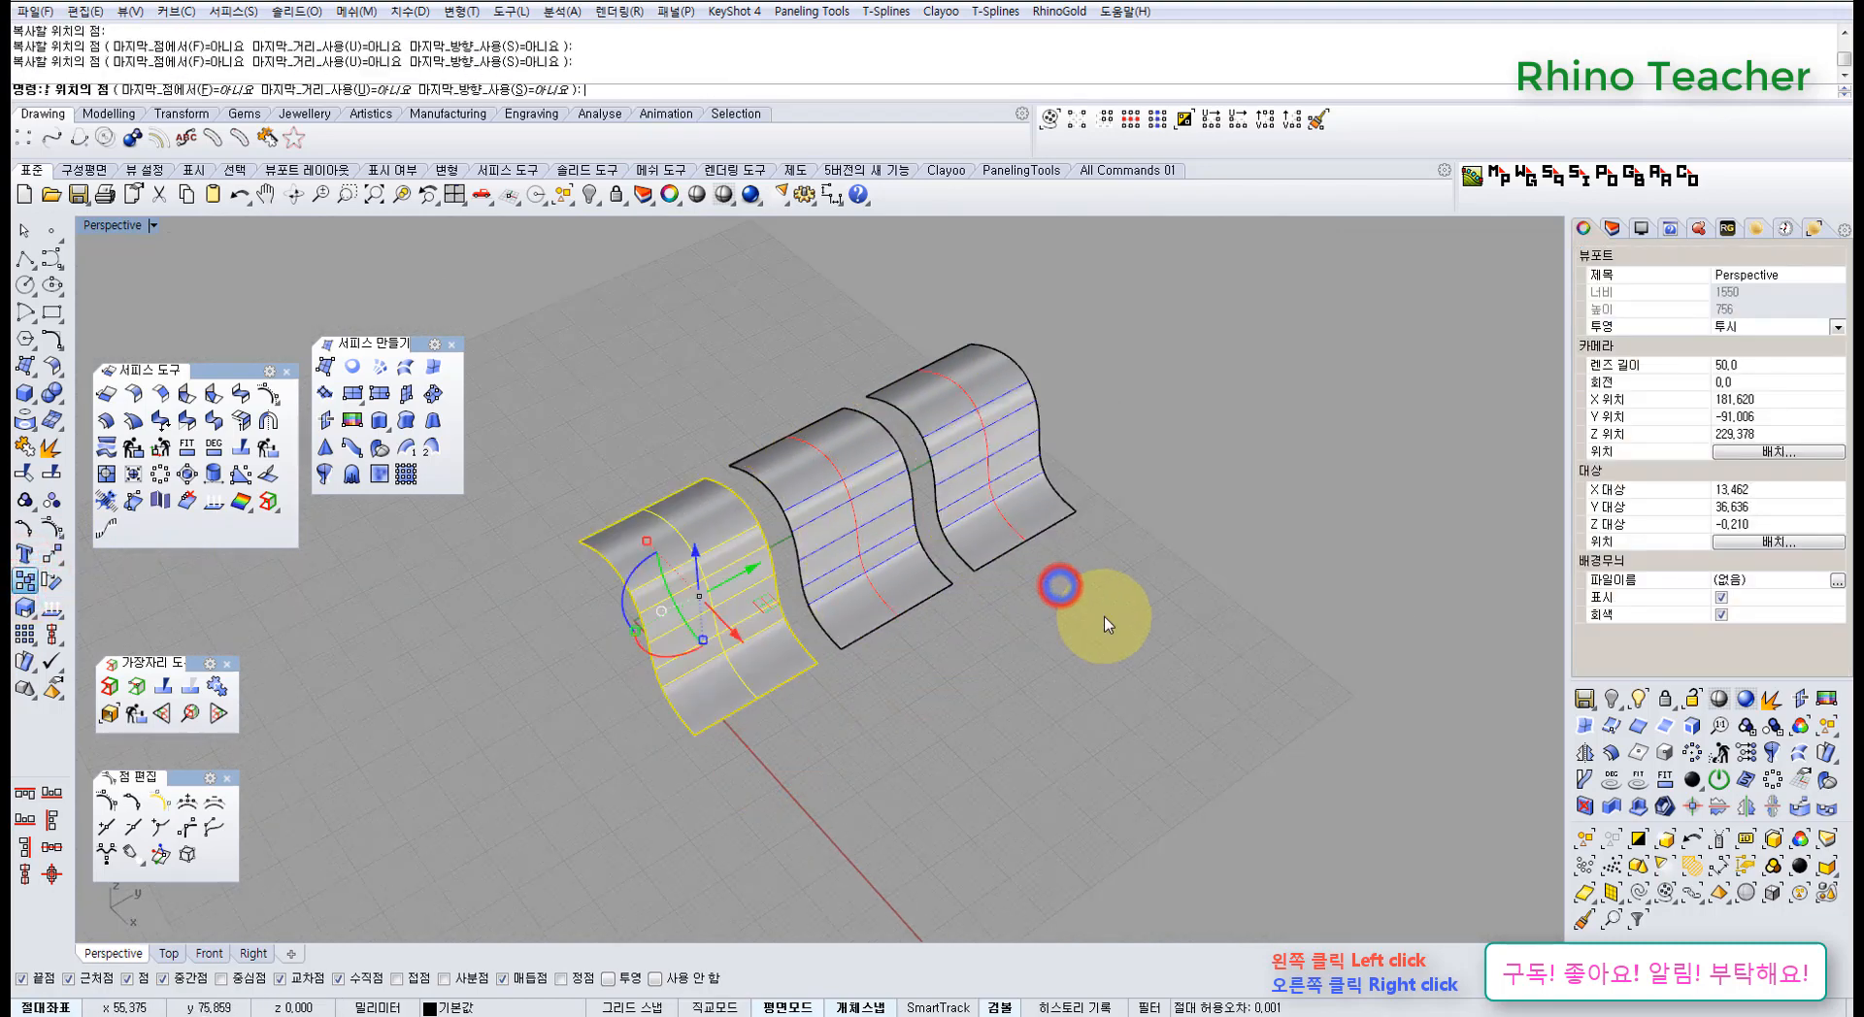
left_click(1103, 618)
- Set the display color of the middle surface to red
left_click(940, 575)
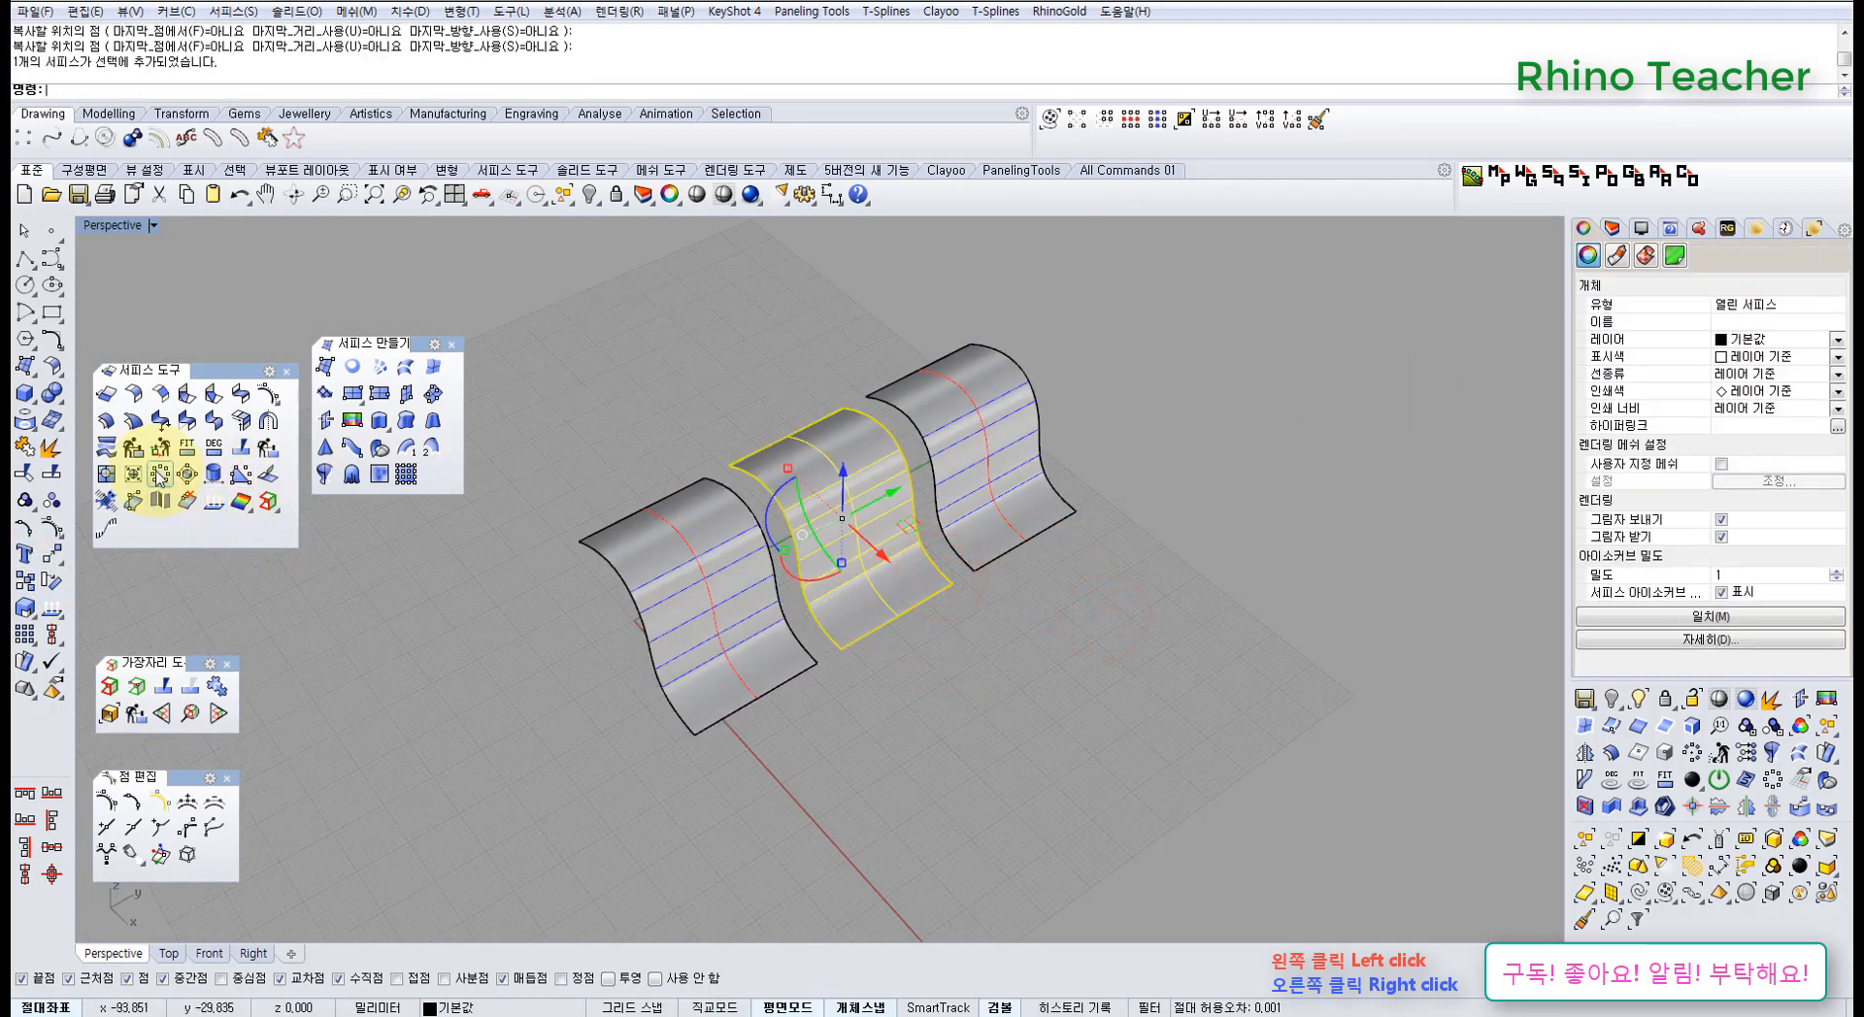
left_click(1610, 230)
left_click(1584, 229)
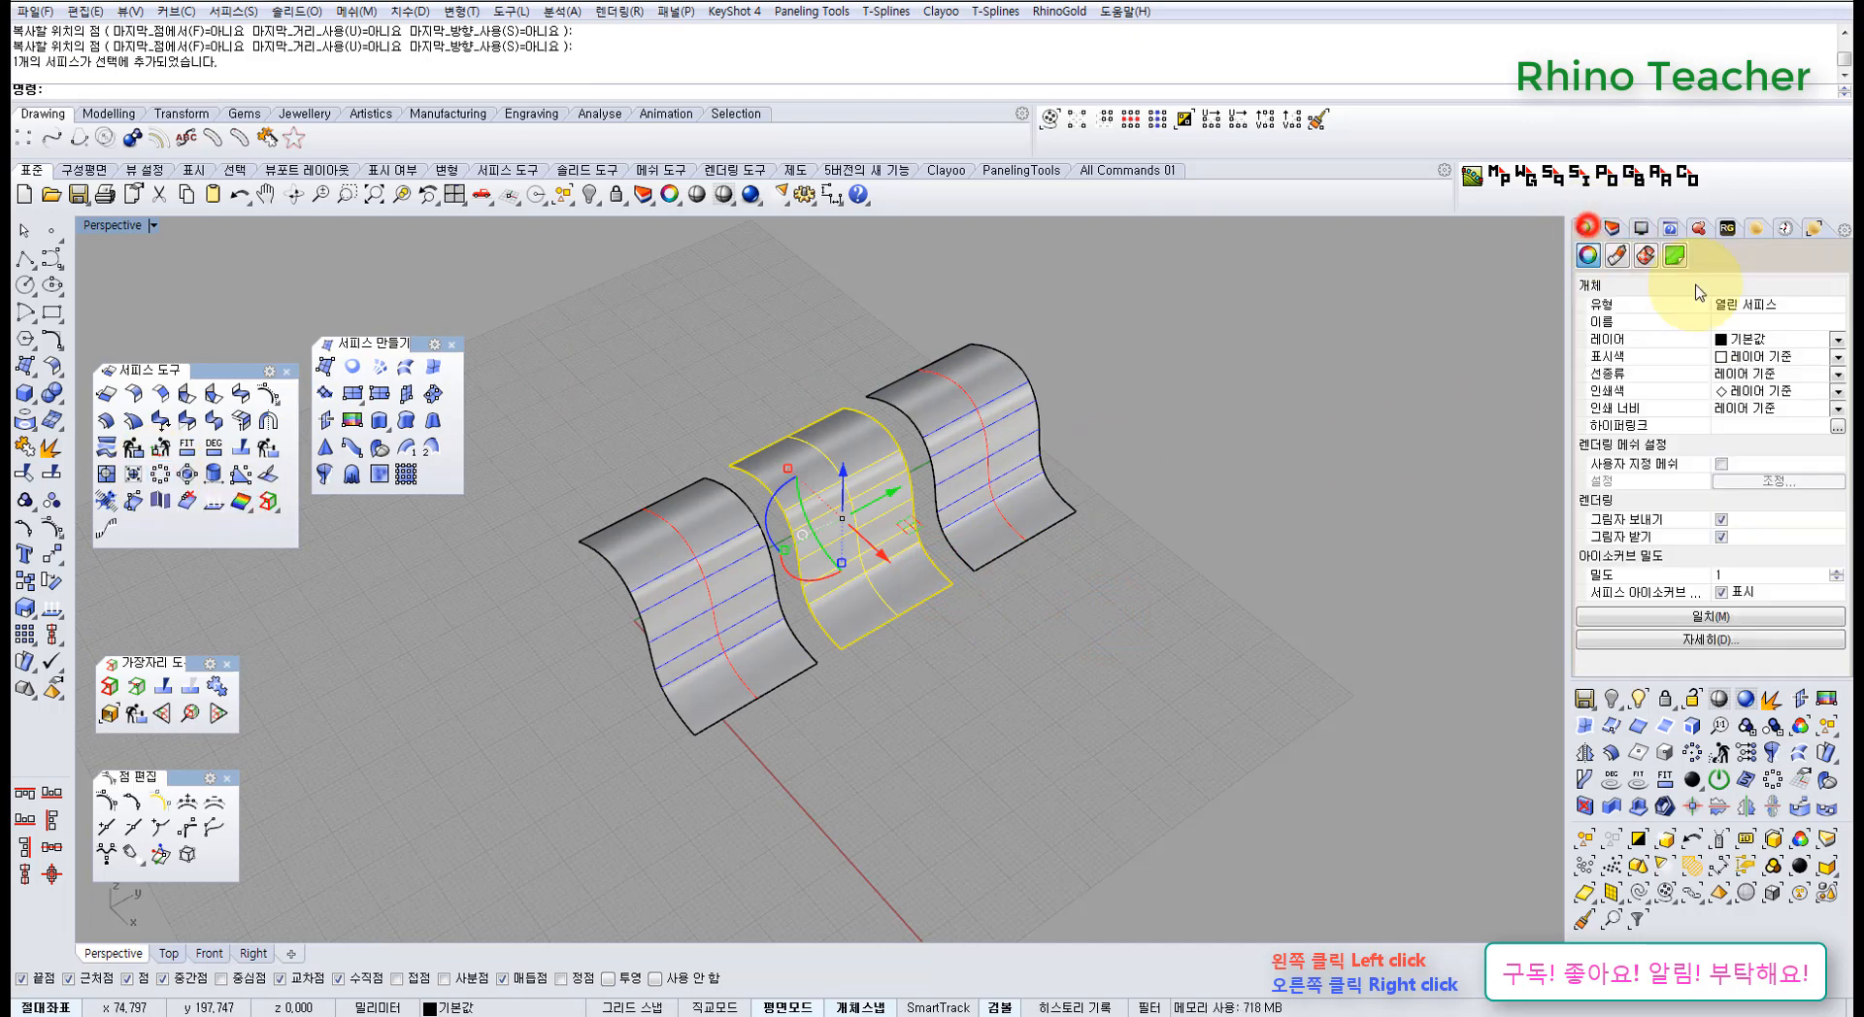
left_click(1757, 357)
left_click(1747, 388)
left_click(1229, 577)
- Set the display color of the farthest surface copy to blue
left_click(1016, 519)
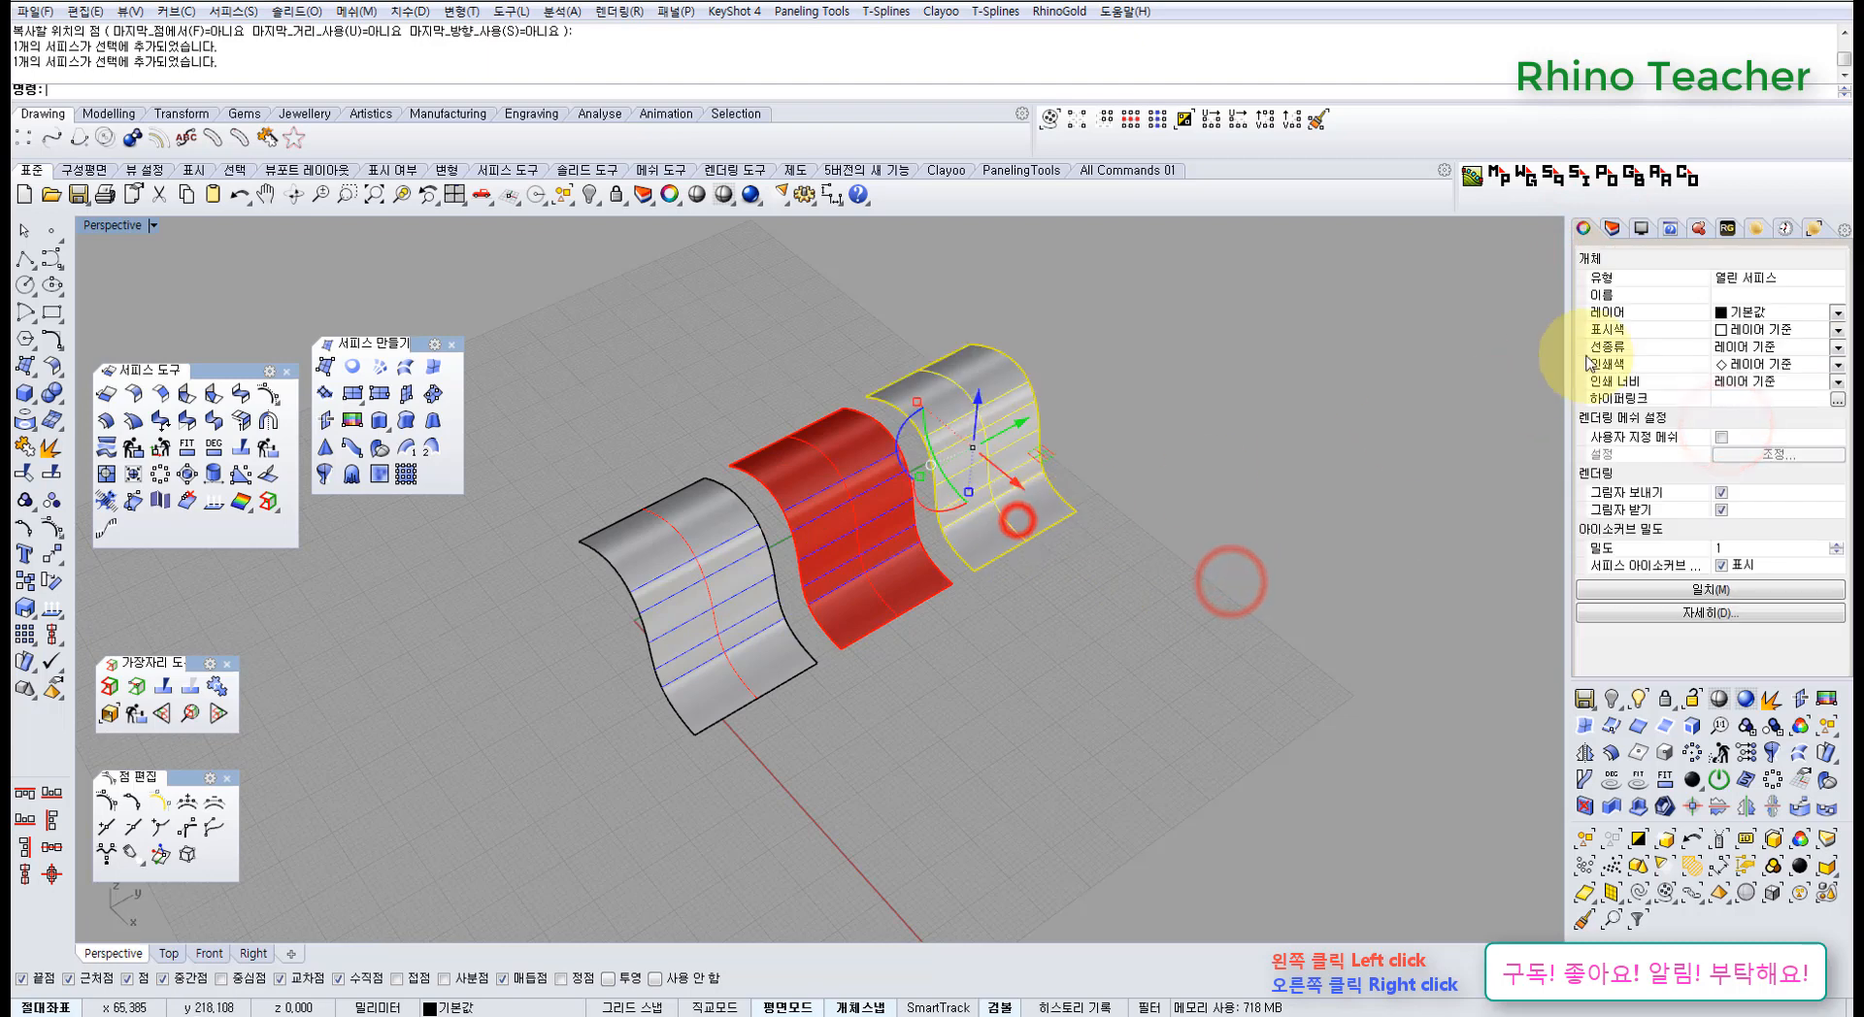
left_click(1746, 357)
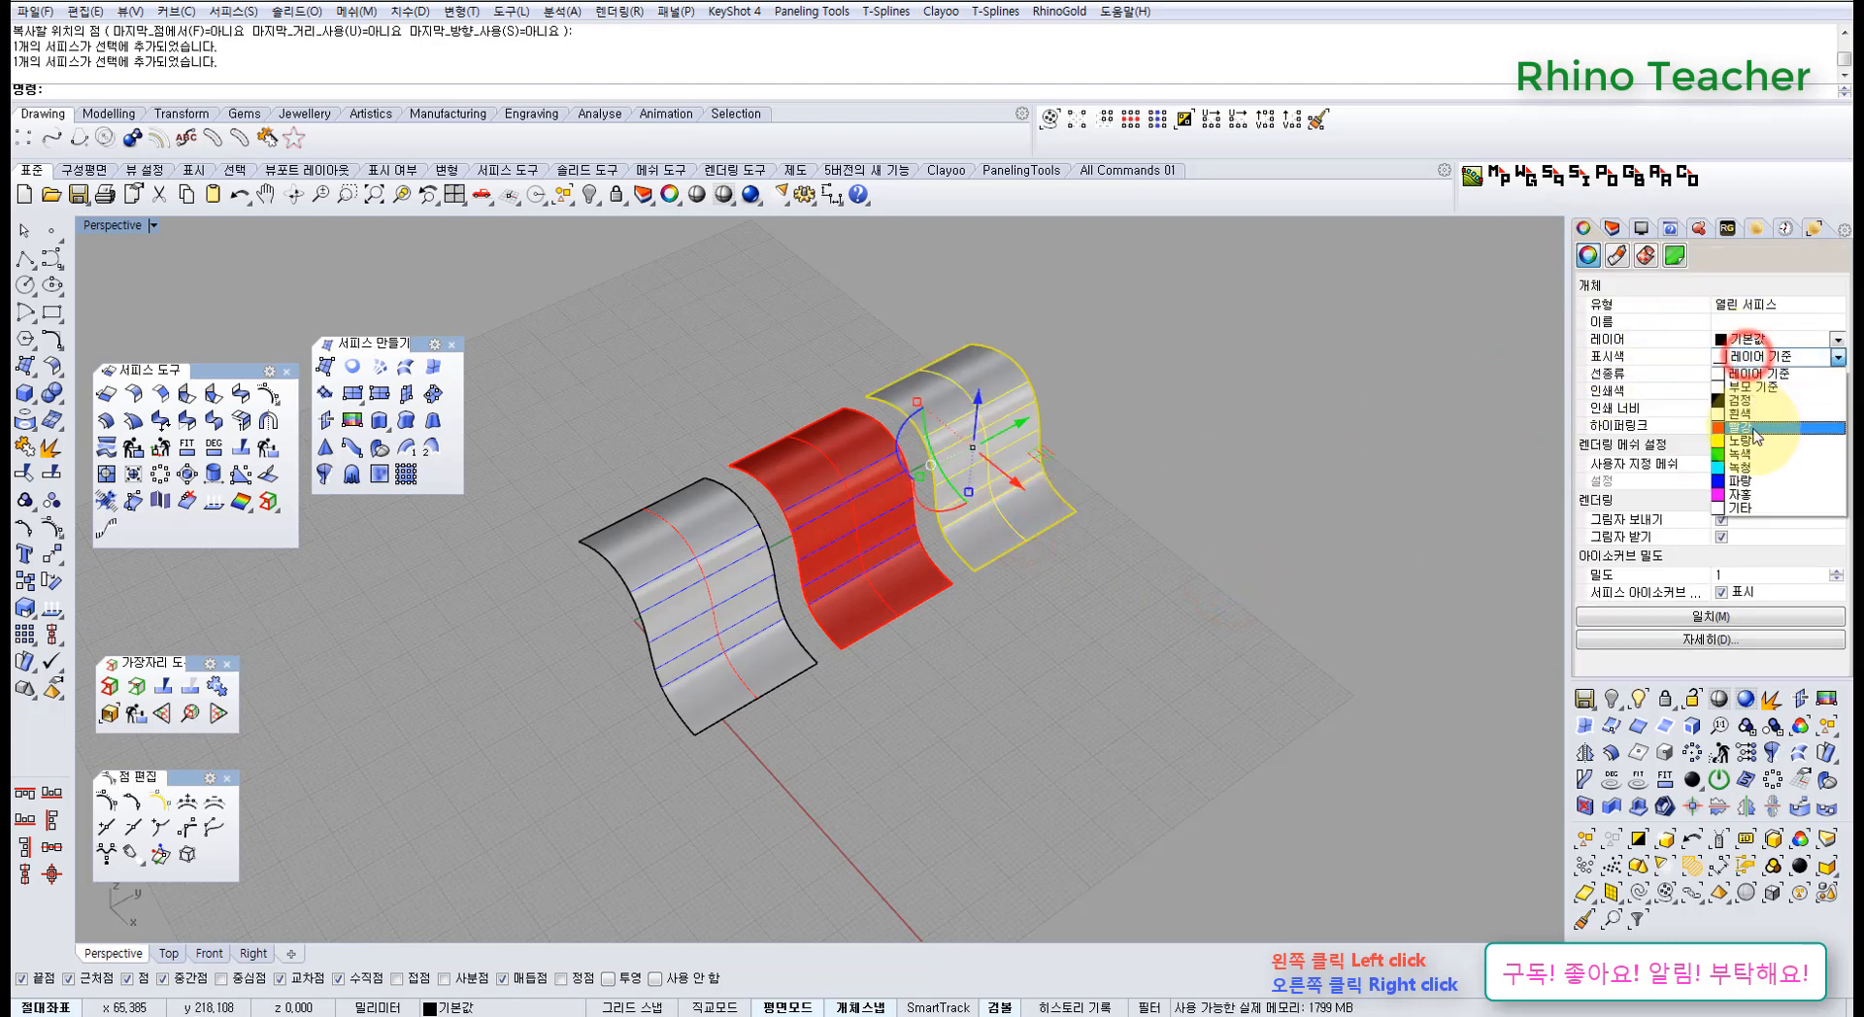
left_click(1742, 481)
left_click(1272, 532)
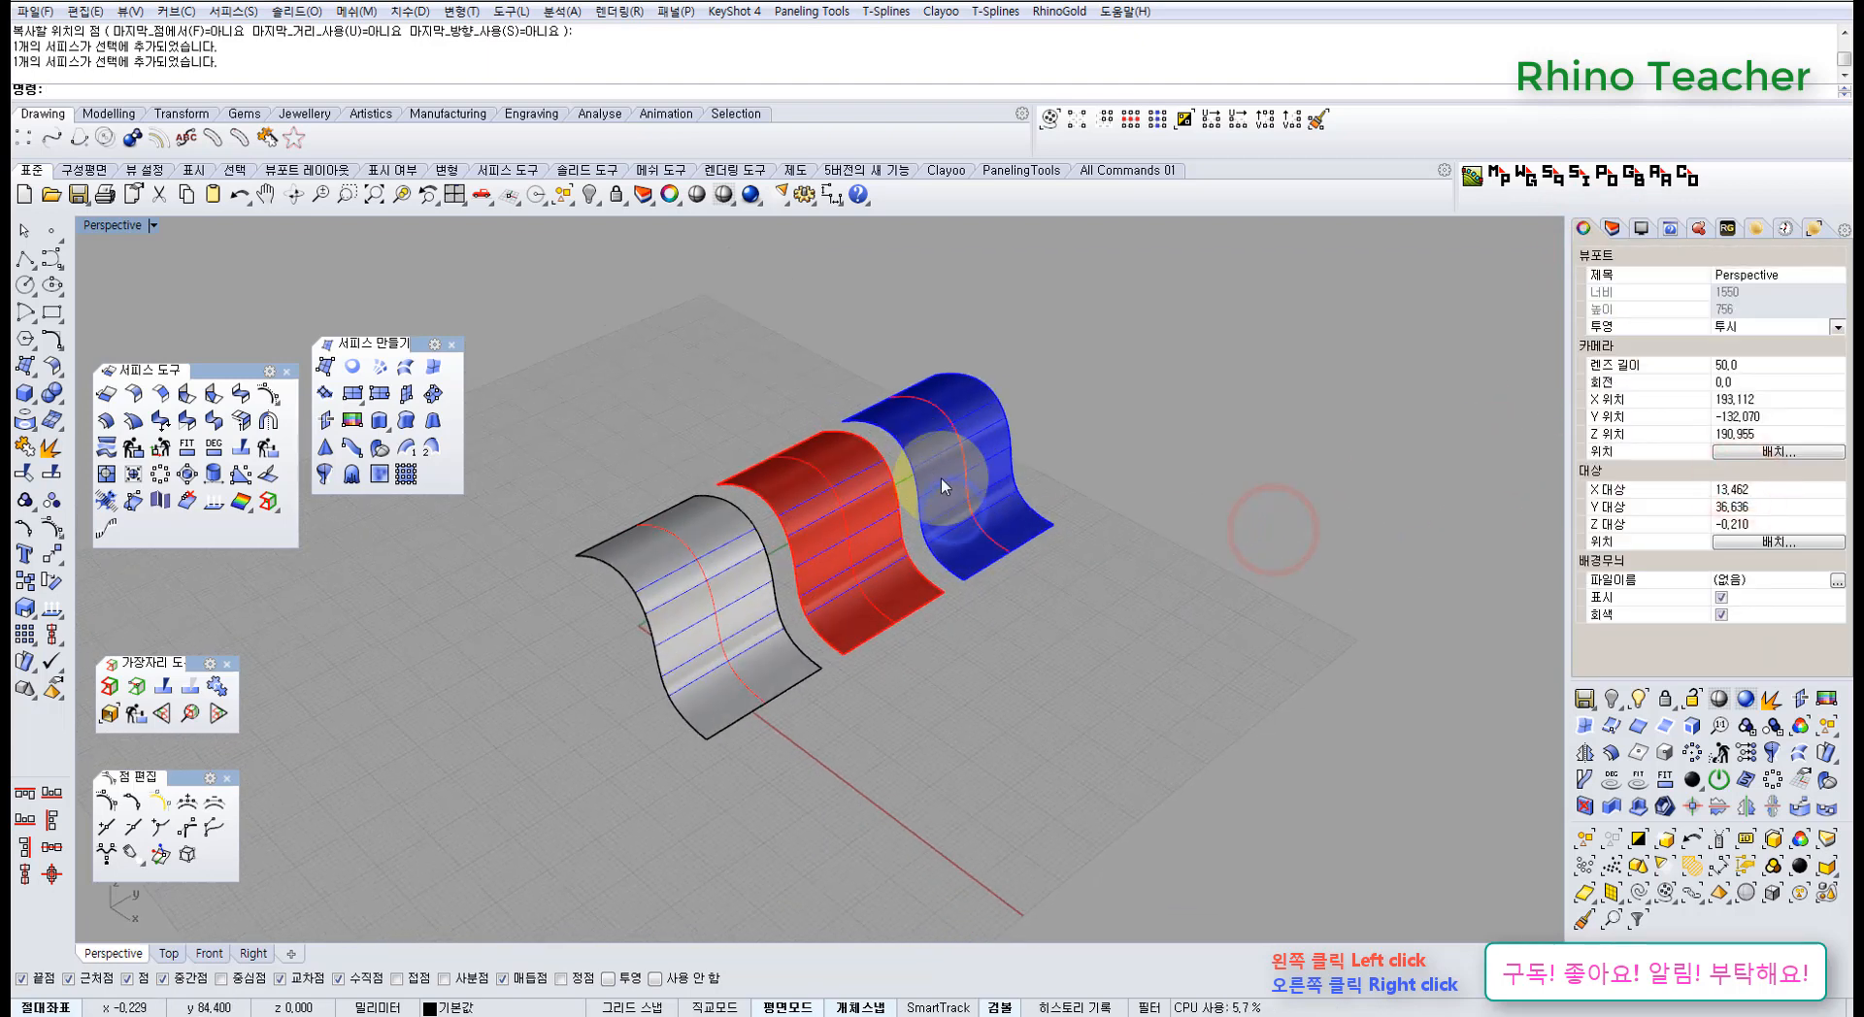
- Examine the isocurve layout of the gray, red and blue surfaces from several angles
right_click_drag(748, 627, 912, 636)
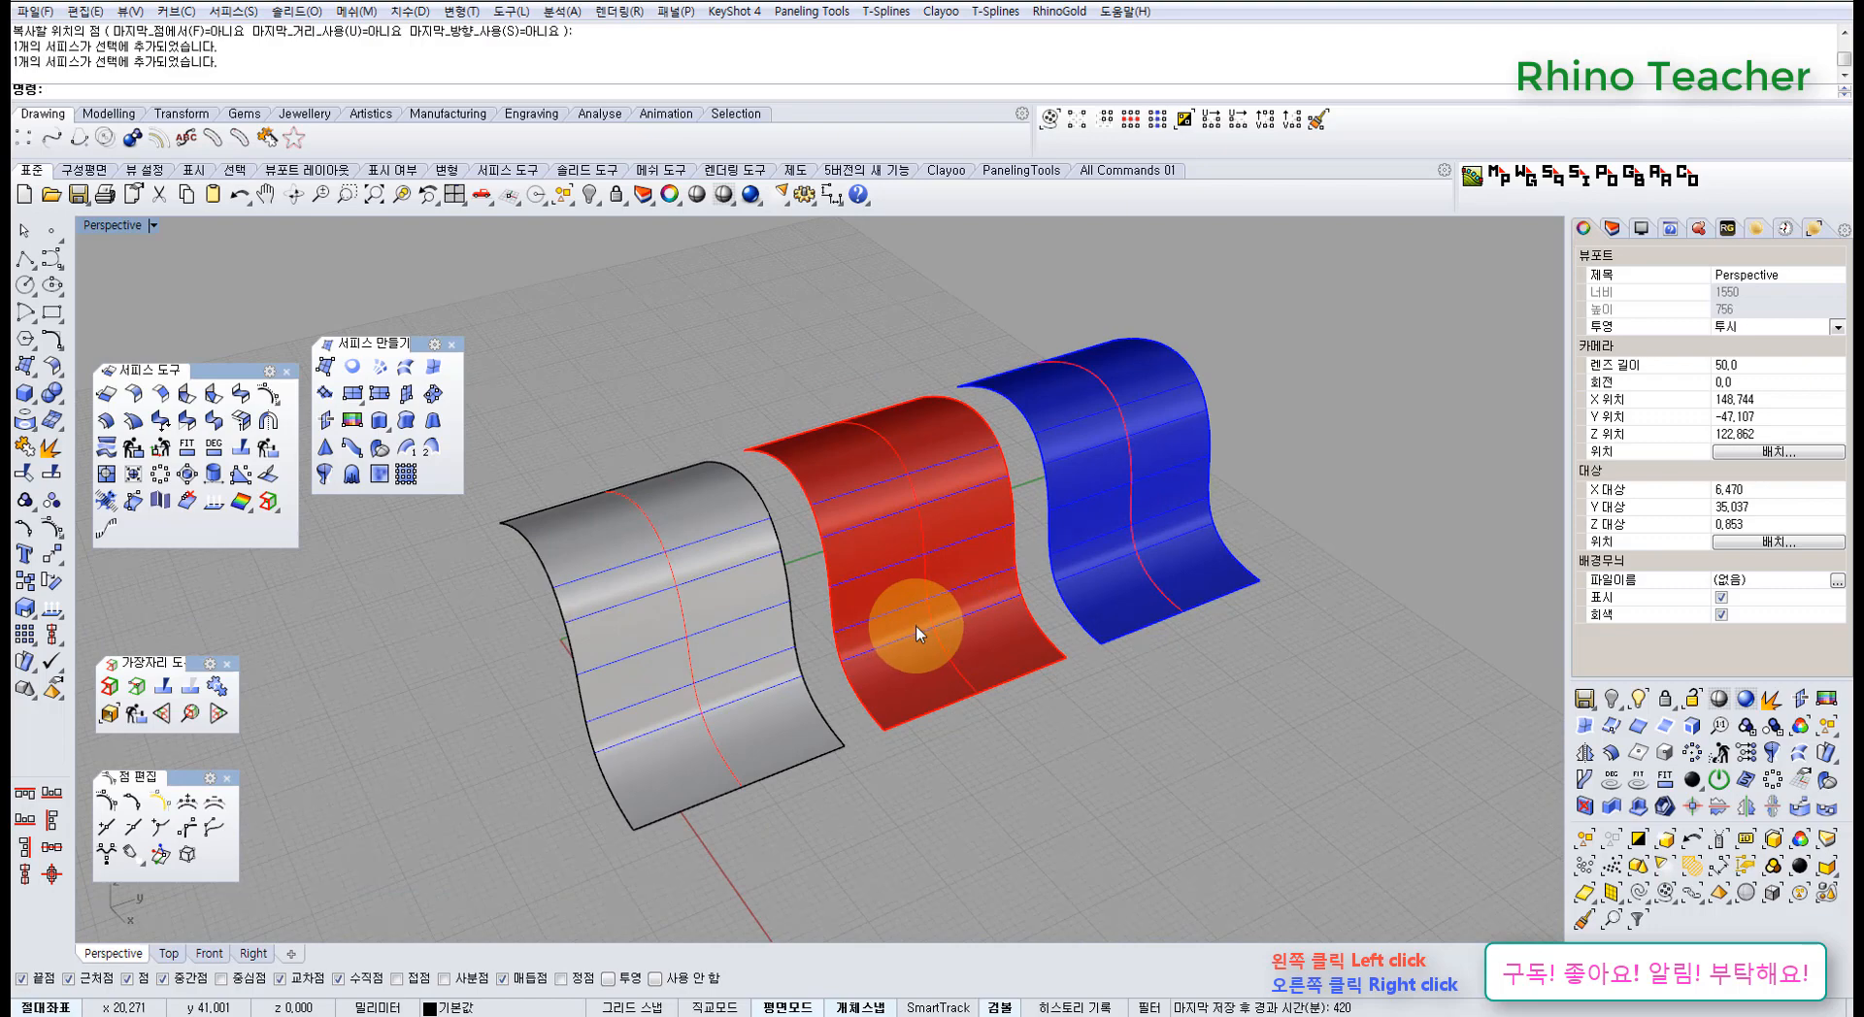
right_click_drag(960, 691, 975, 653)
scroll(1027, 718, "up", 5)
scroll(1029, 723, "down", 5)
right_click_drag(920, 715, 1028, 743, "shift")
right_click_drag(1087, 759, 1005, 658)
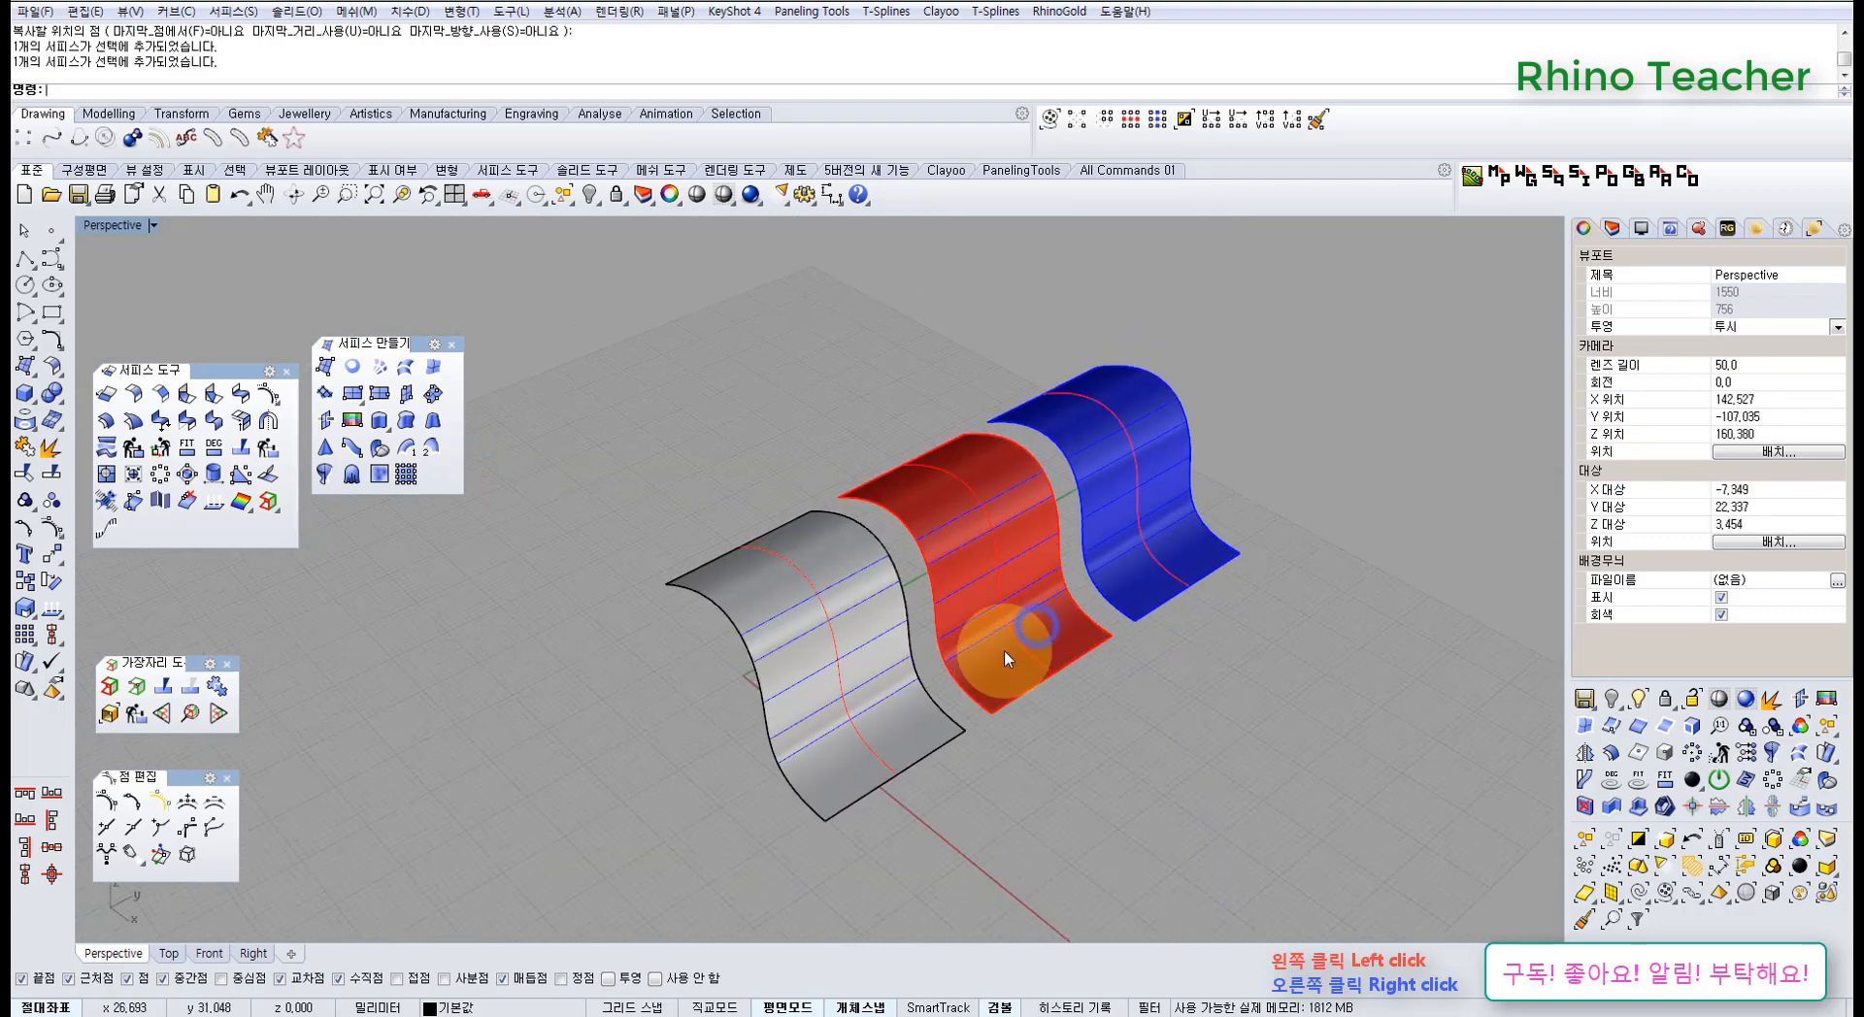
right_click_drag(1086, 613, 1050, 625)
scroll(1050, 627, "up", 4)
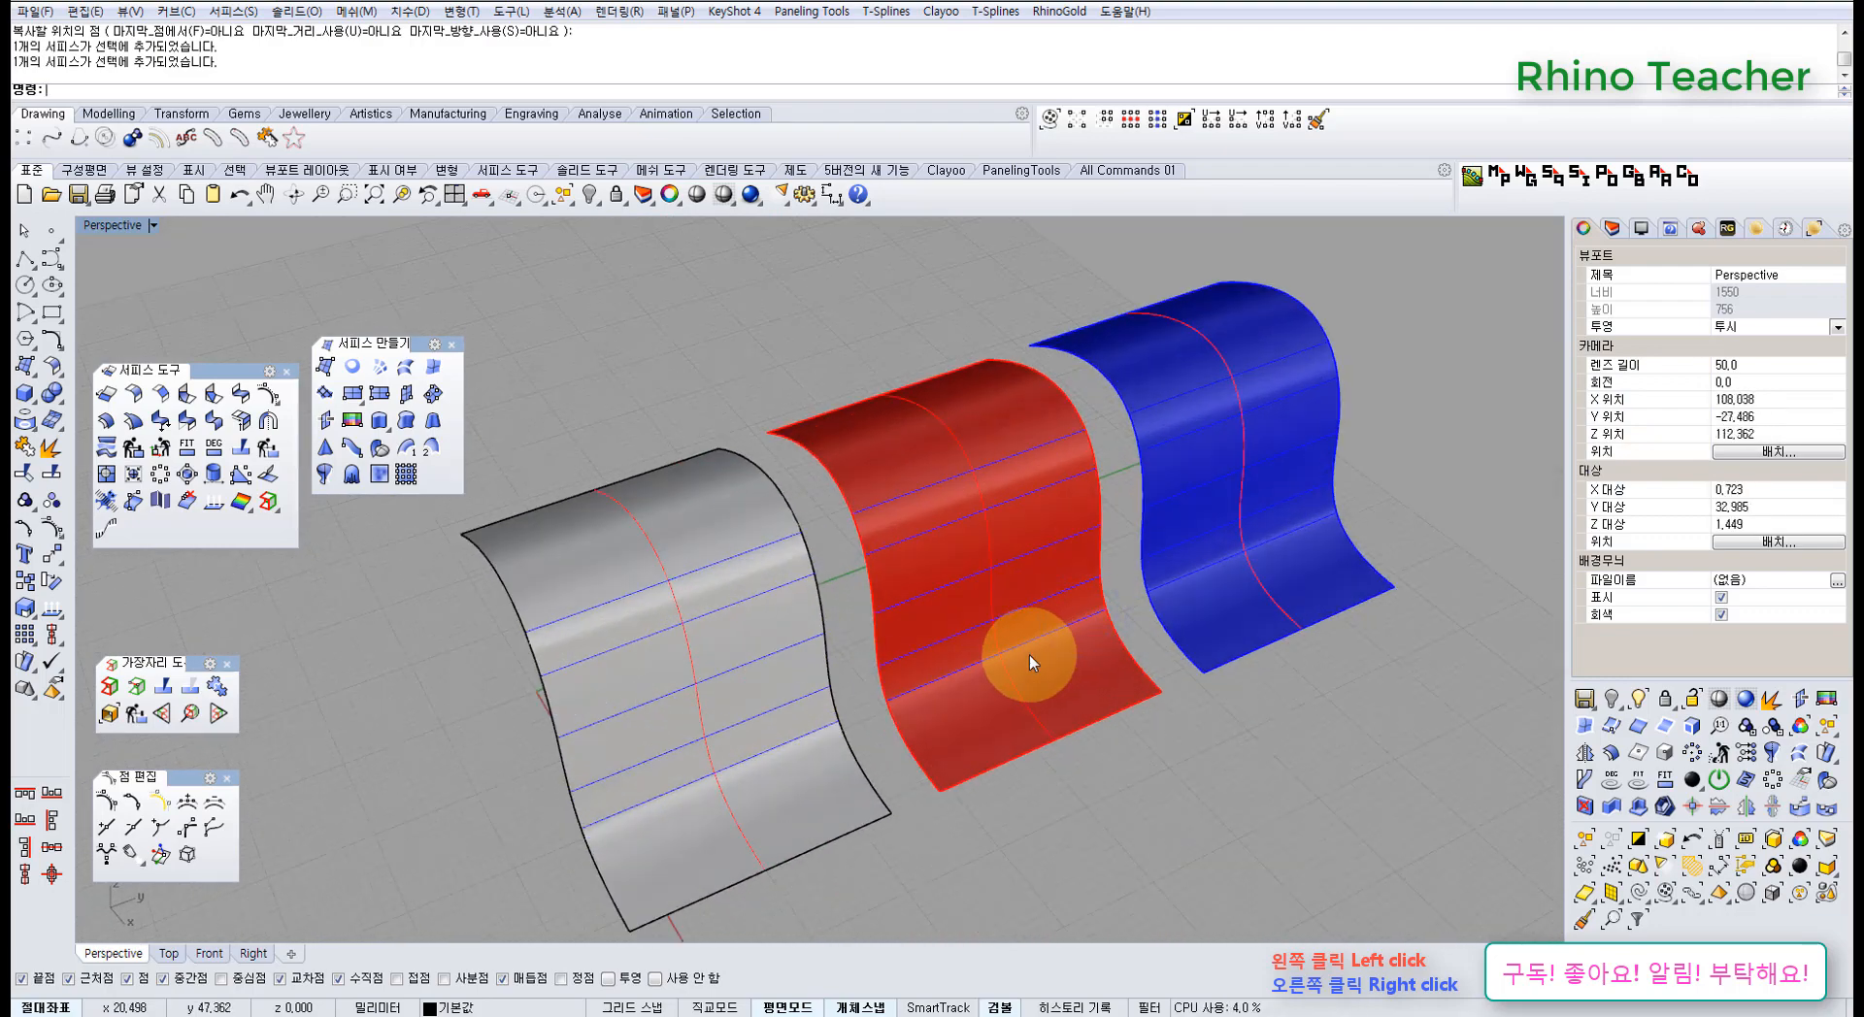
right_click_drag(920, 649, 953, 626, "shift")
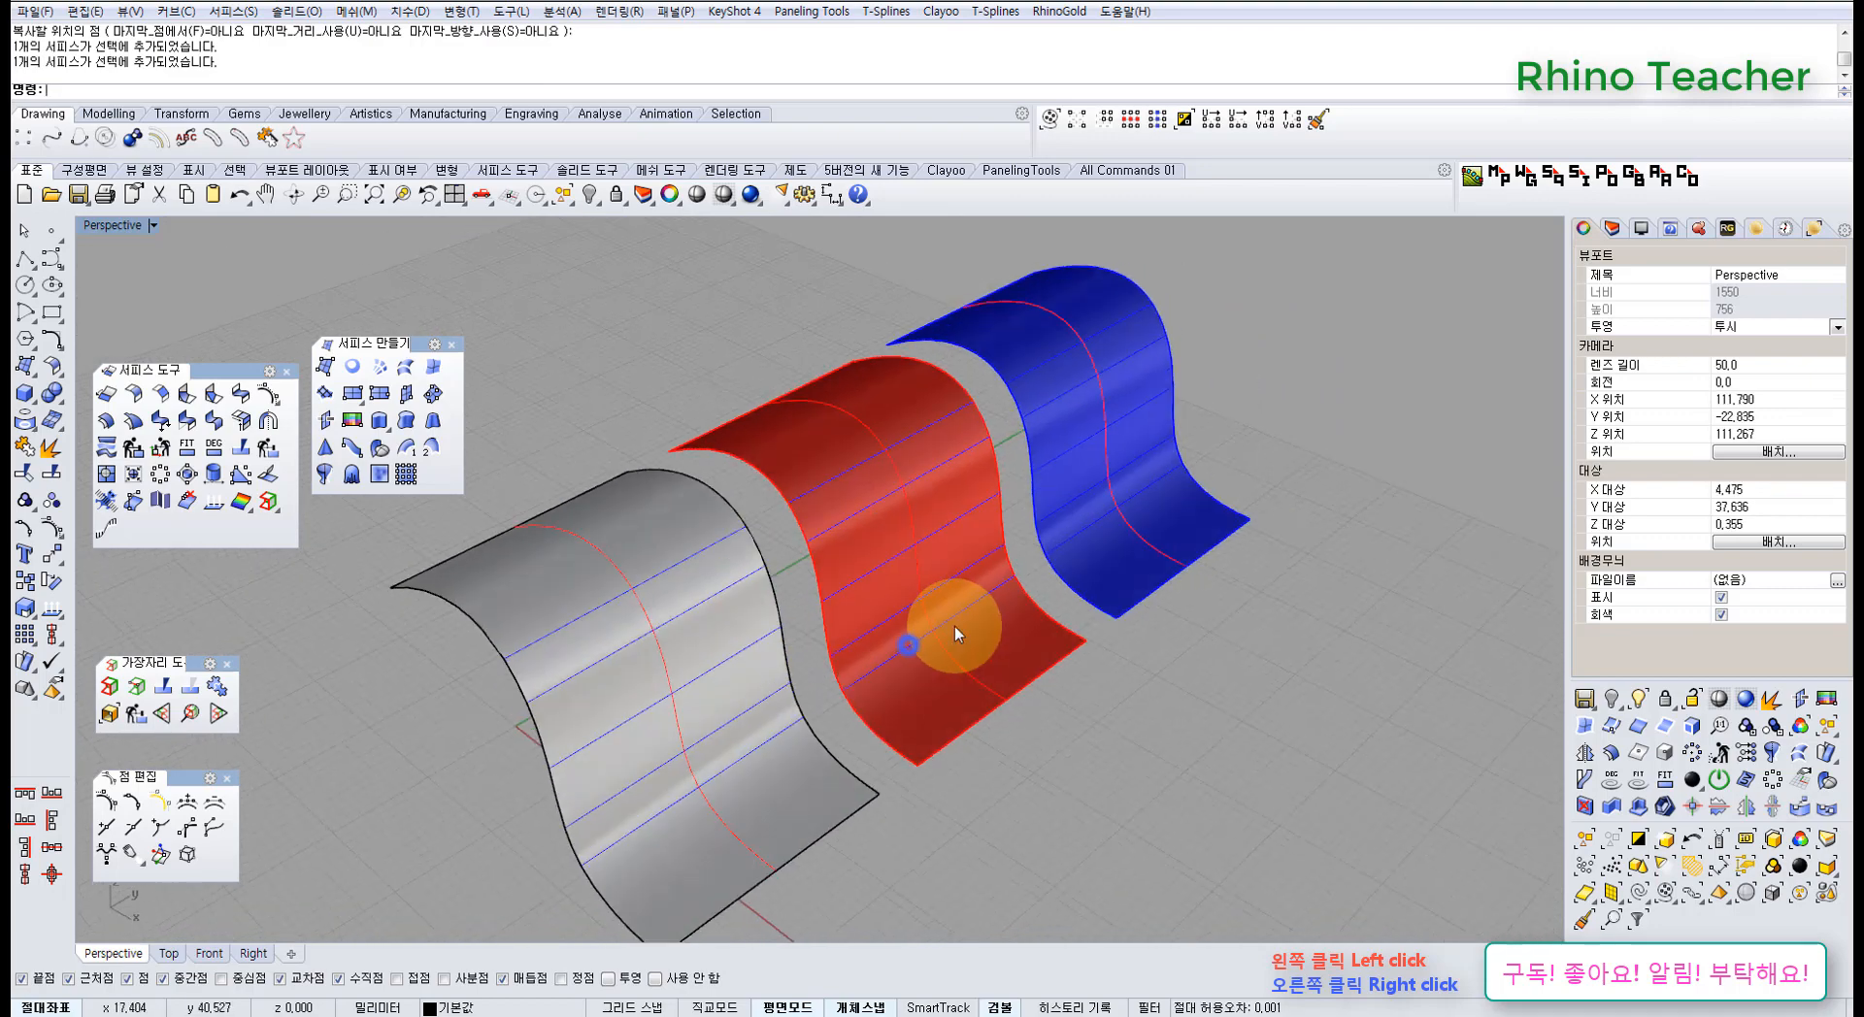
- Make the knots of the red surface uniform with the MakeUniform command
left_click(912, 672)
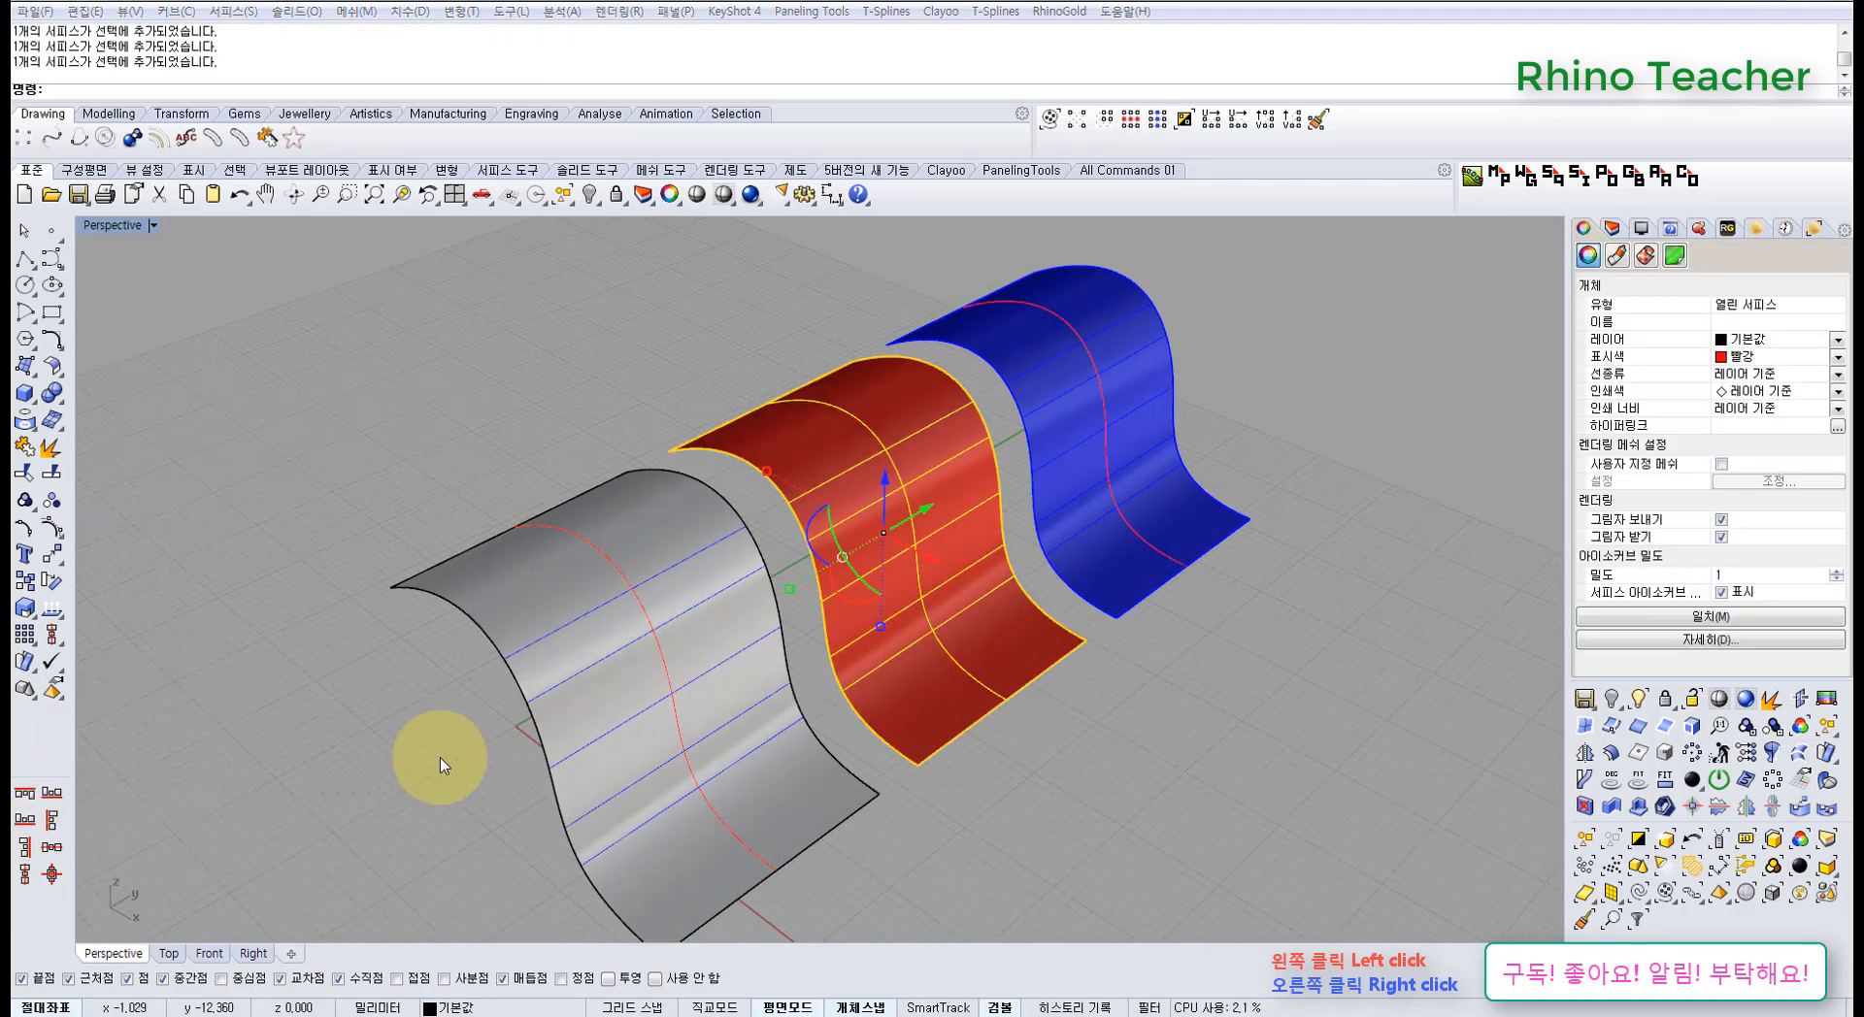
mouse_move(820, 667)
right_mouse_down()
mouse_move(790, 706)
mouse_move(752, 696)
mouse_move(799, 666)
mouse_move(832, 675)
right_mouse_up()
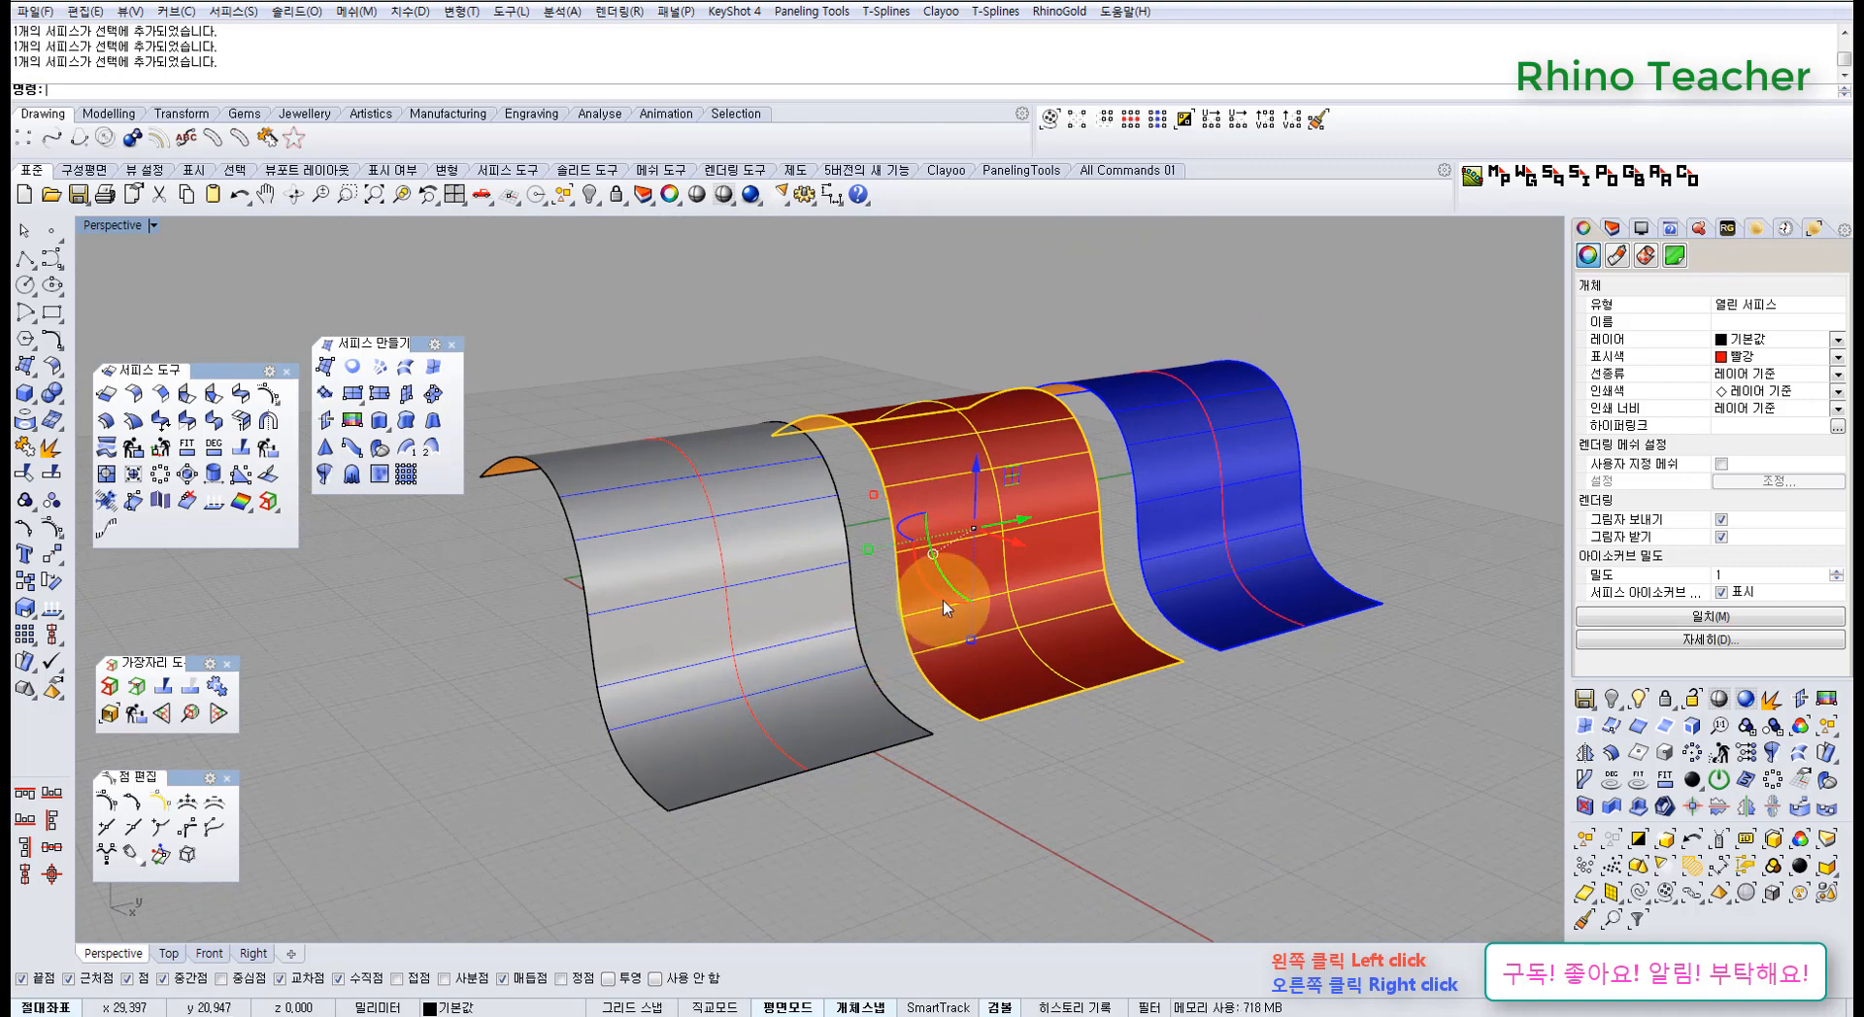
right_click_drag(942, 600, 1002, 688)
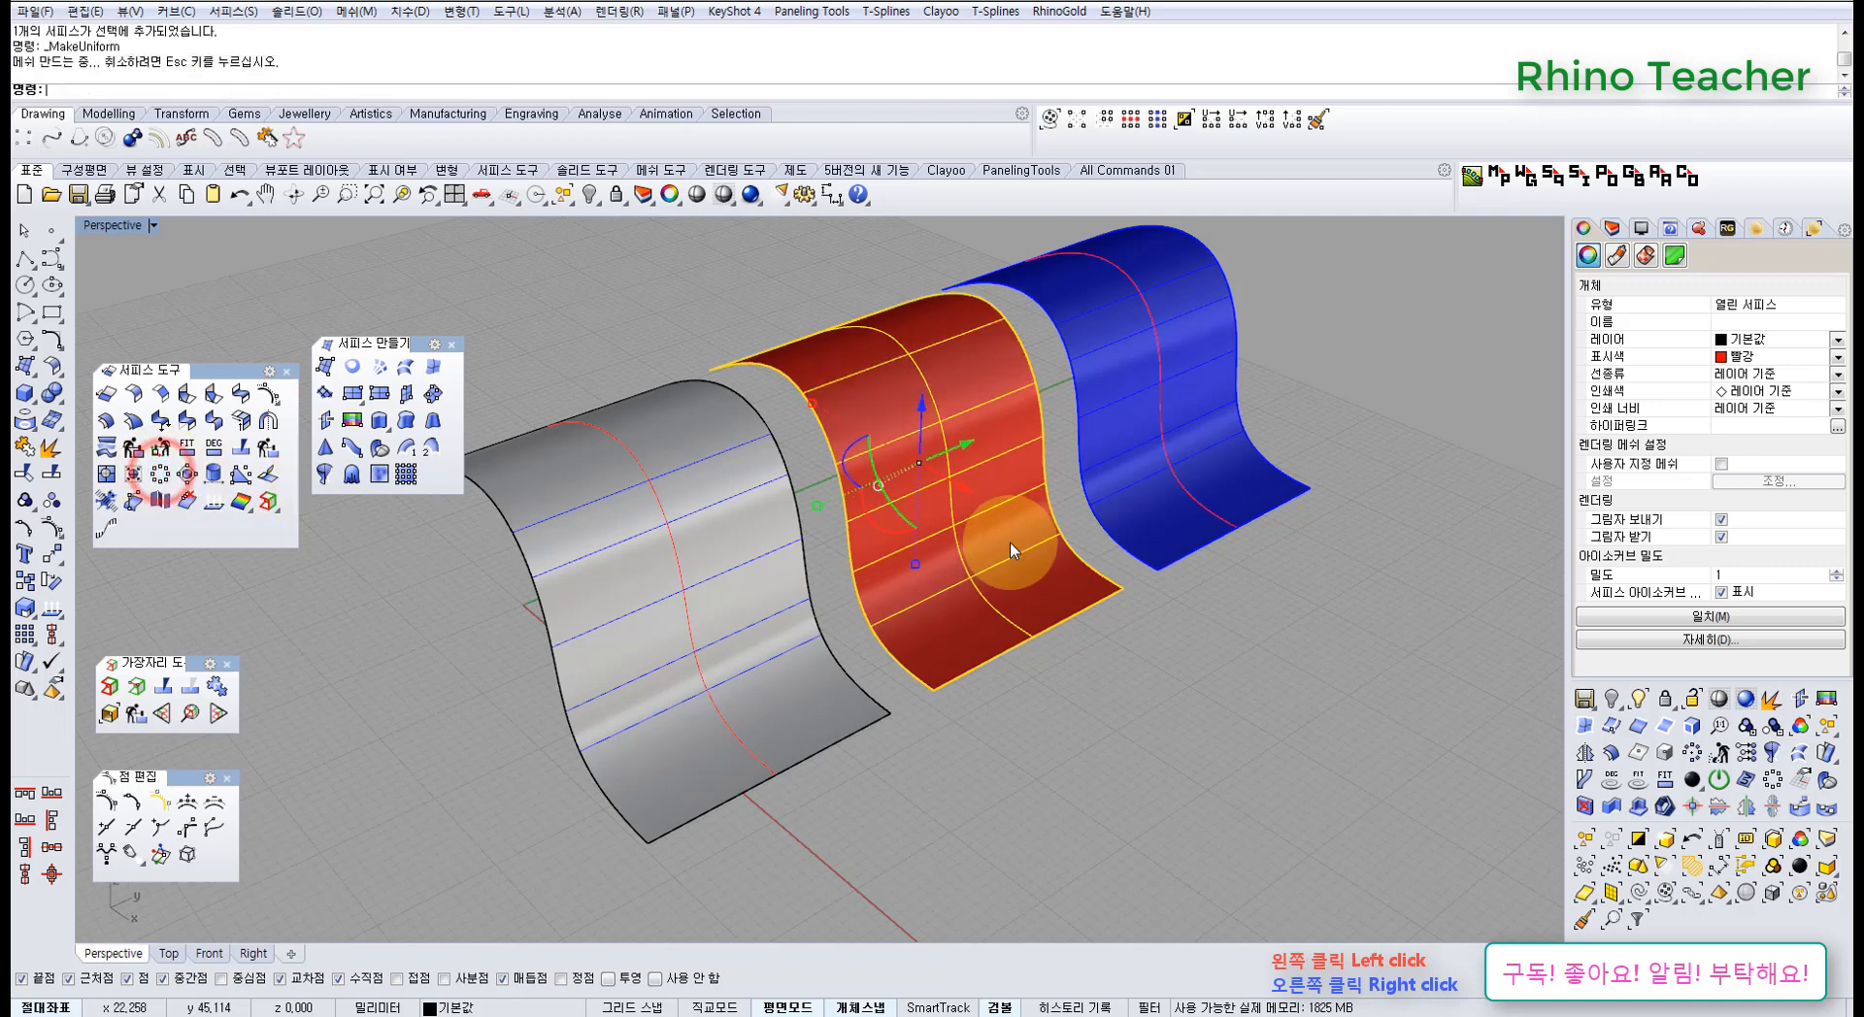
- Apply MakeUniformUV to the blue surface, trying the V direction before accepting the U direction
right_click_drag(1126, 508, 1299, 499)
left_click(1298, 497)
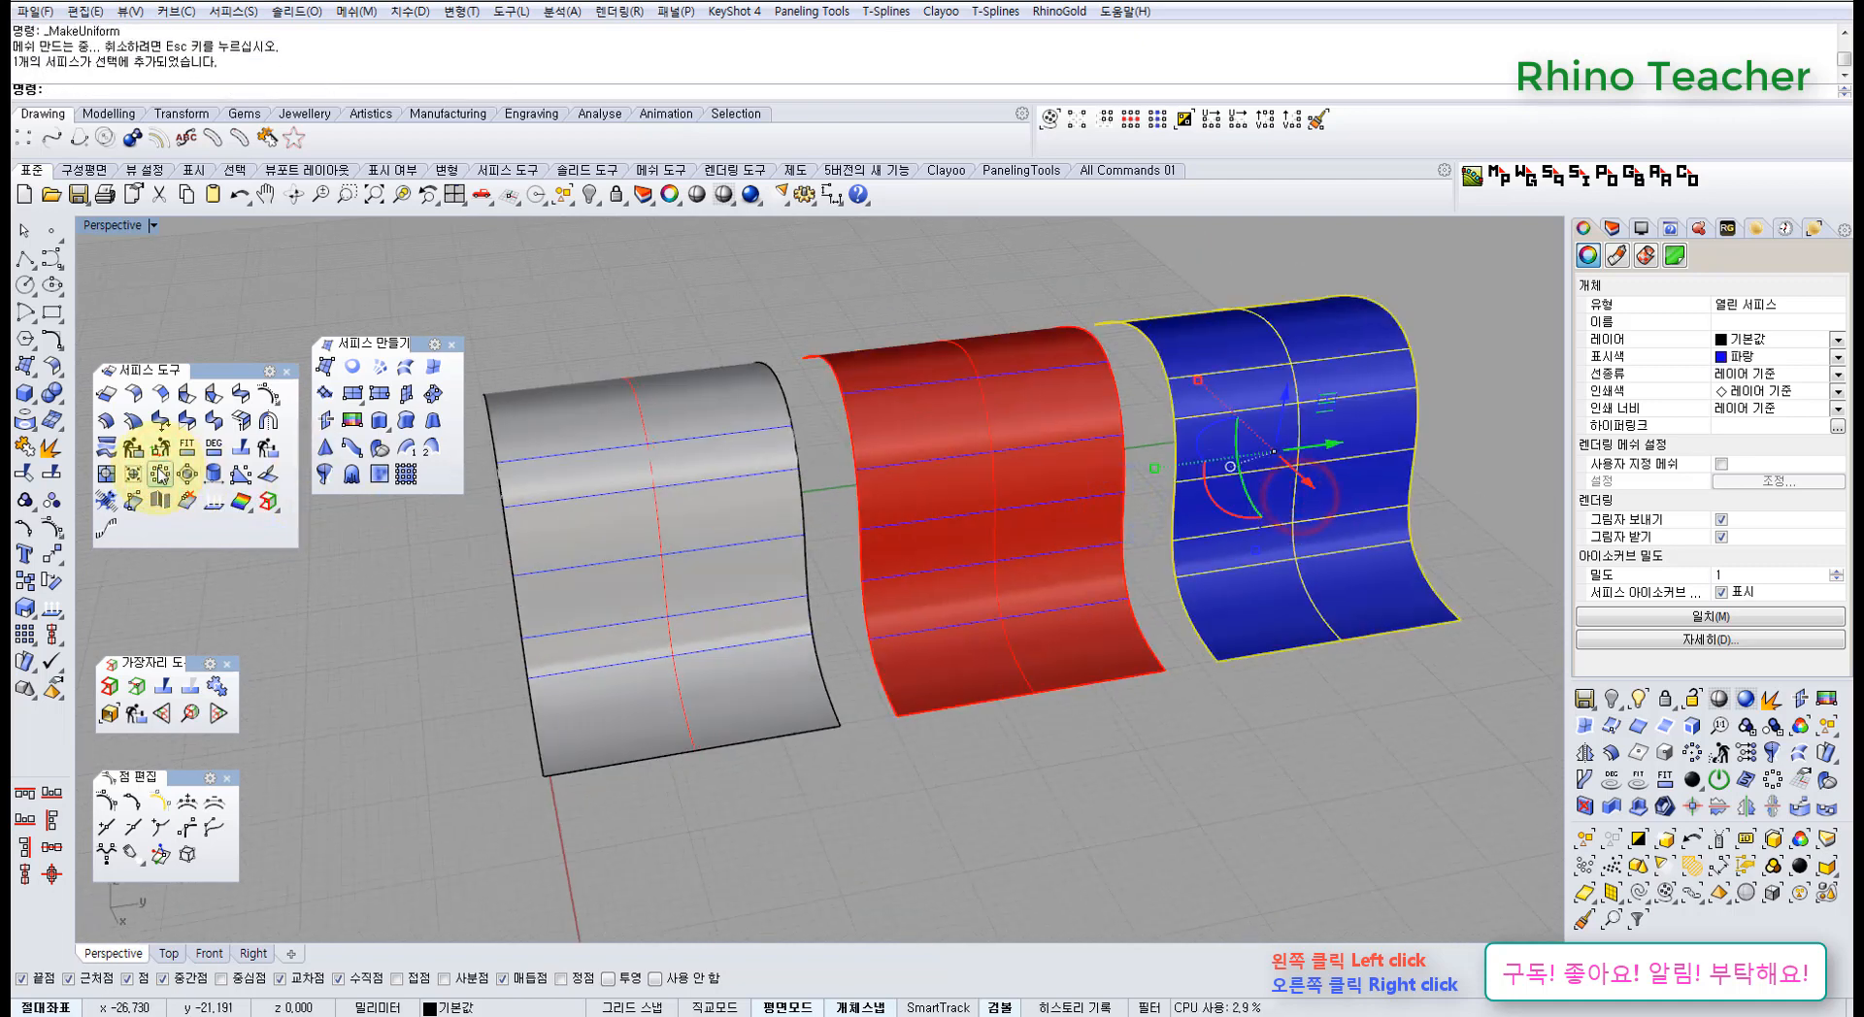
right_click(160, 474)
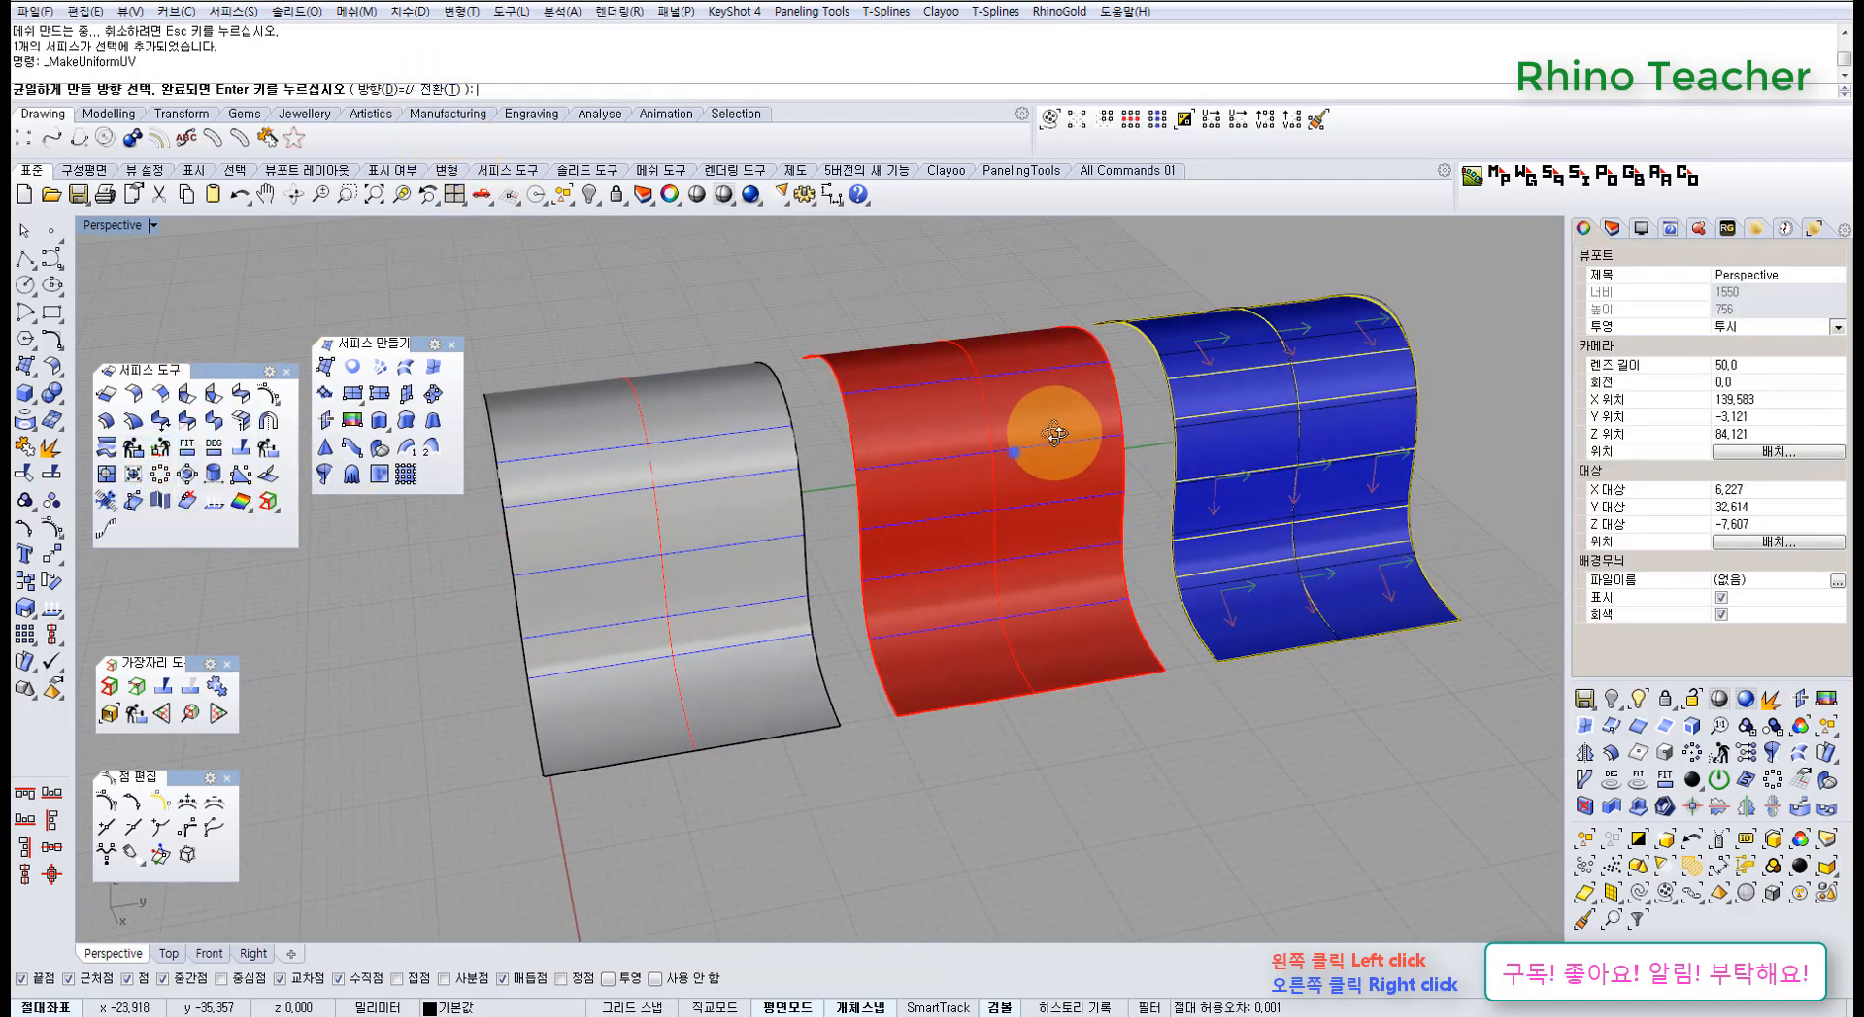
right_click_drag(1054, 433, 843, 544)
right_click_drag(905, 507, 807, 563)
scroll(877, 371, "up", 7)
left_click(453, 102)
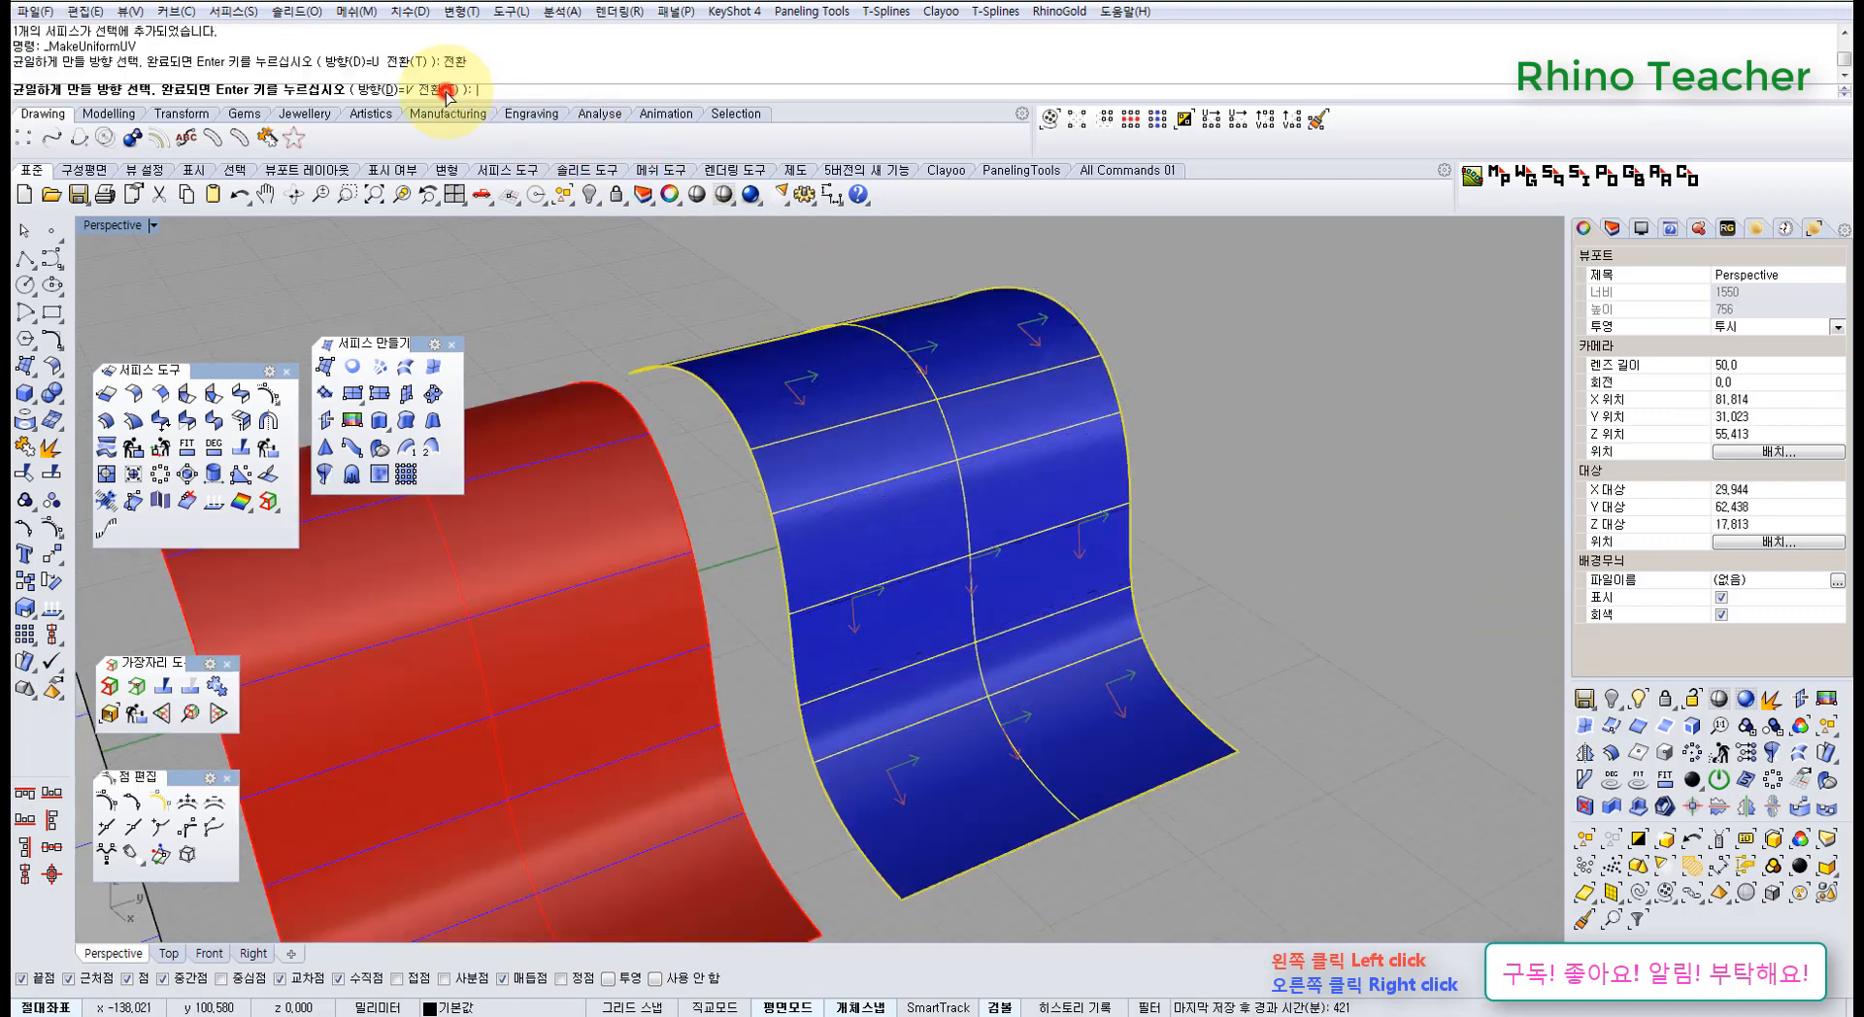
right_click_drag(1028, 614, 924, 716)
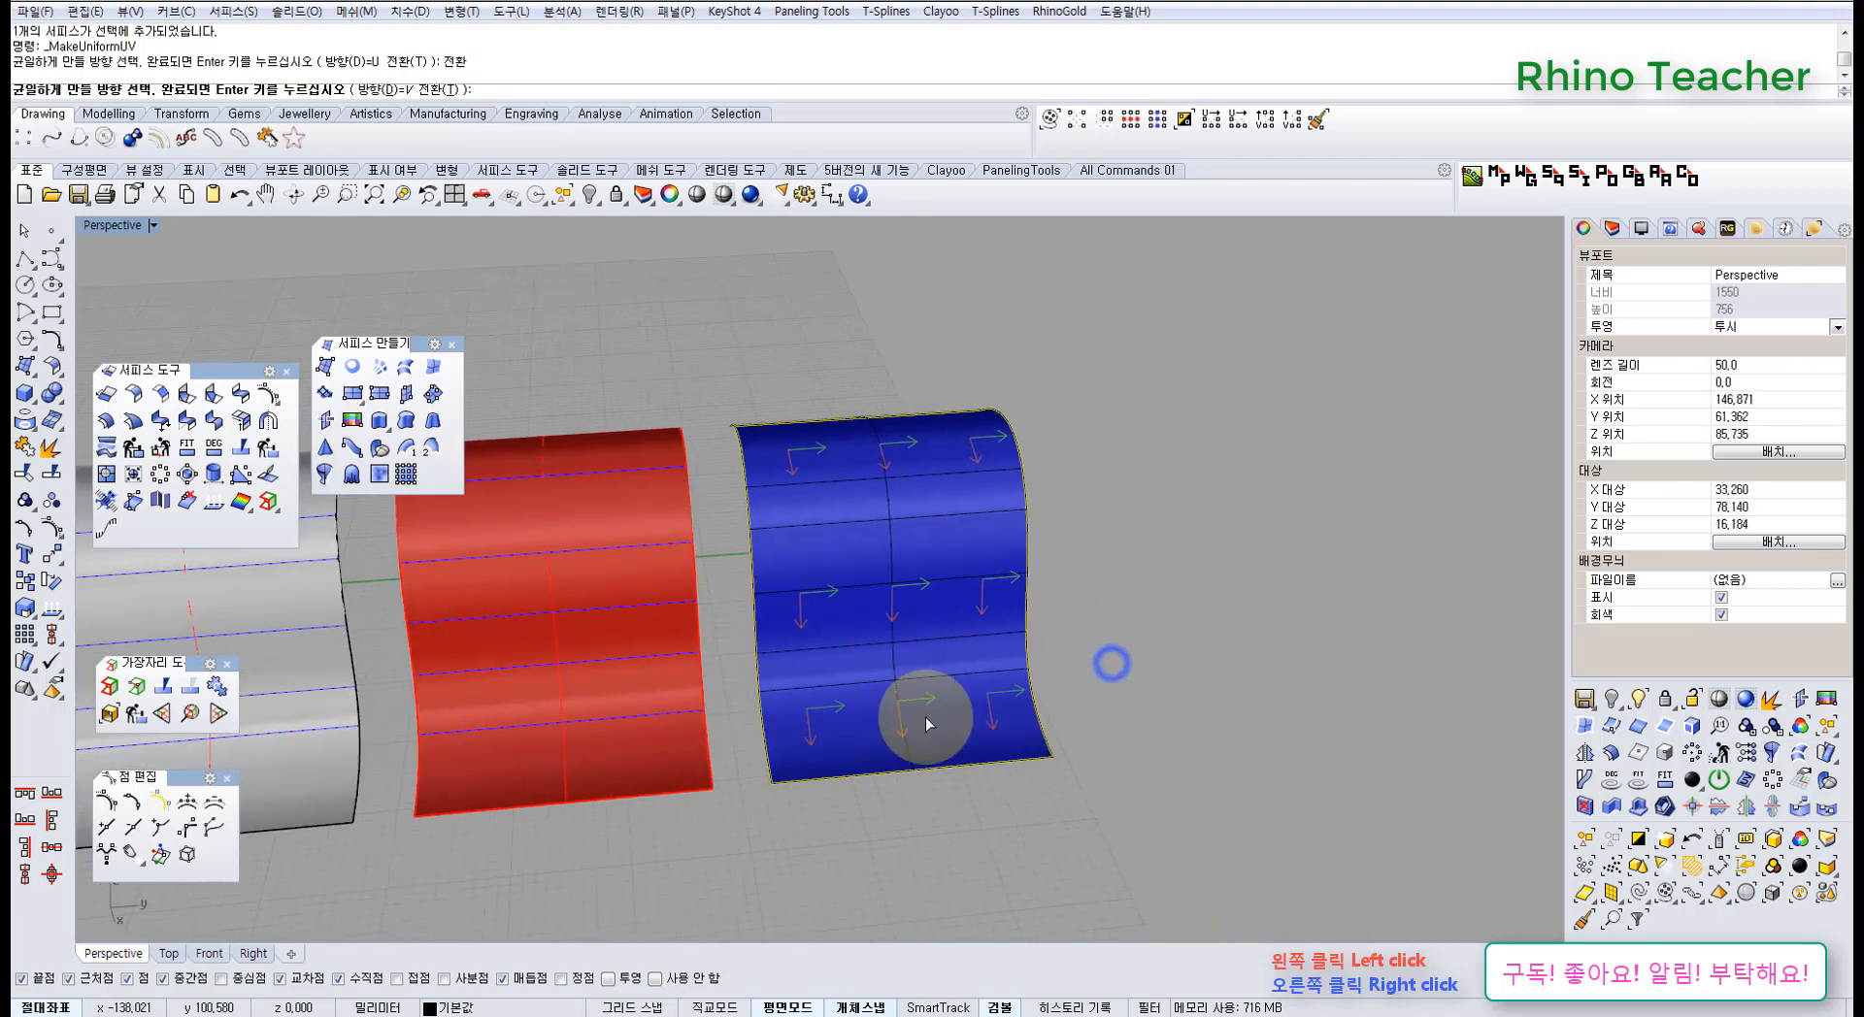
right_click_drag(856, 664, 1027, 620)
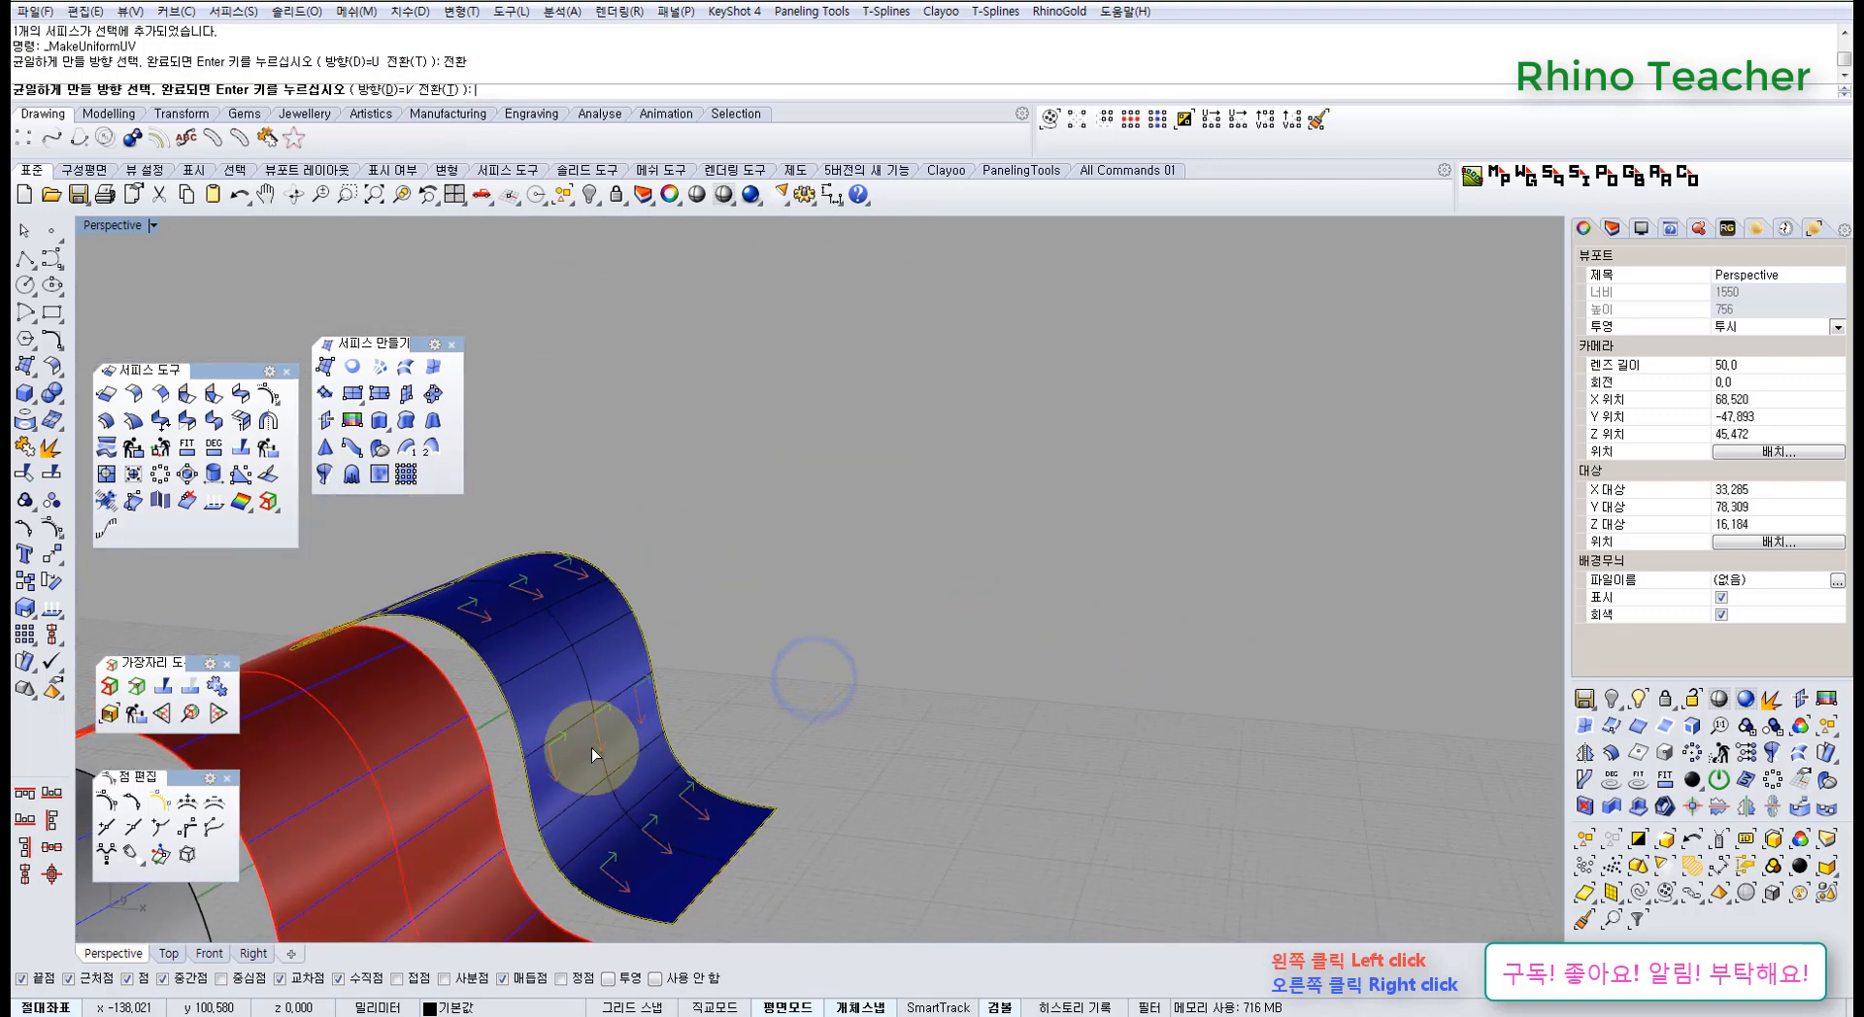
right_click_drag(588, 673, 721, 534, "shift")
left_click(434, 91)
left_click(435, 92)
right_click(723, 532)
right_click_drag(934, 434, 790, 528)
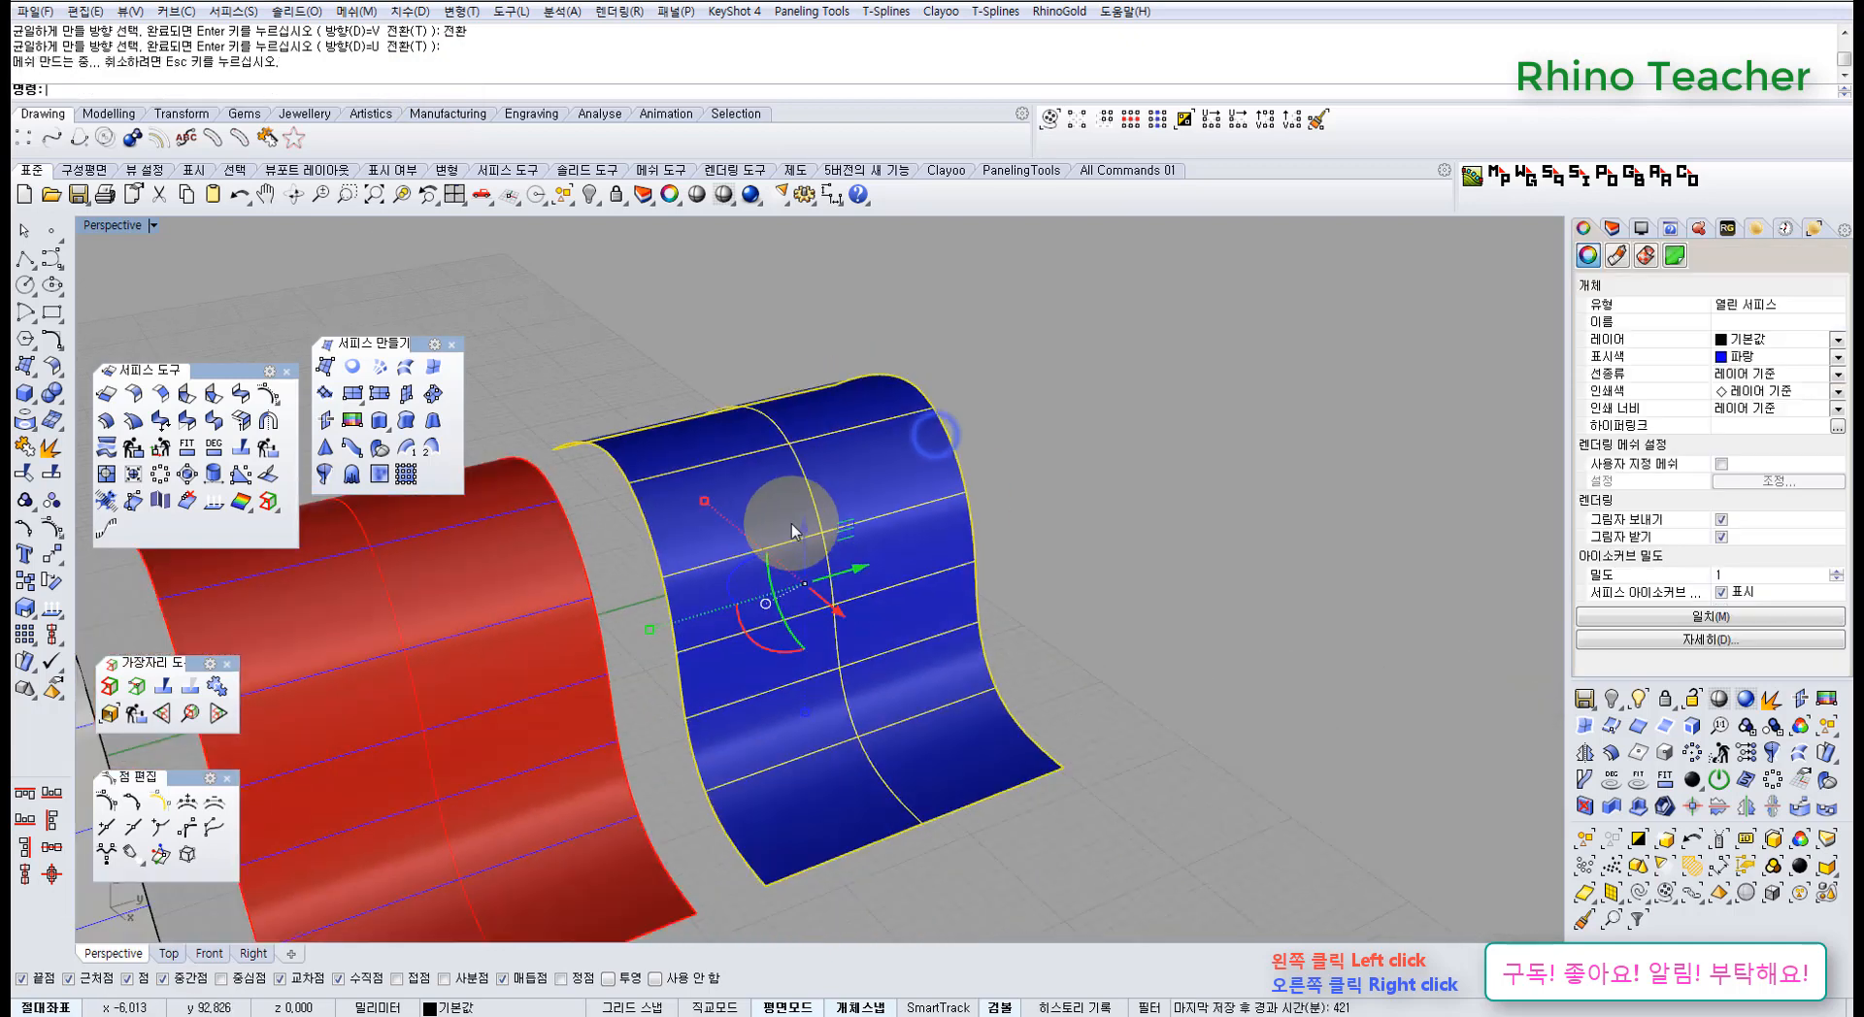
- Move the blue surface onto the red surface by matching their near corners, and compare the overlapping shapes
scroll(790, 528, "down", 5)
left_click(1097, 685)
left_click(824, 674)
right_click_drag(830, 670, 366, 715)
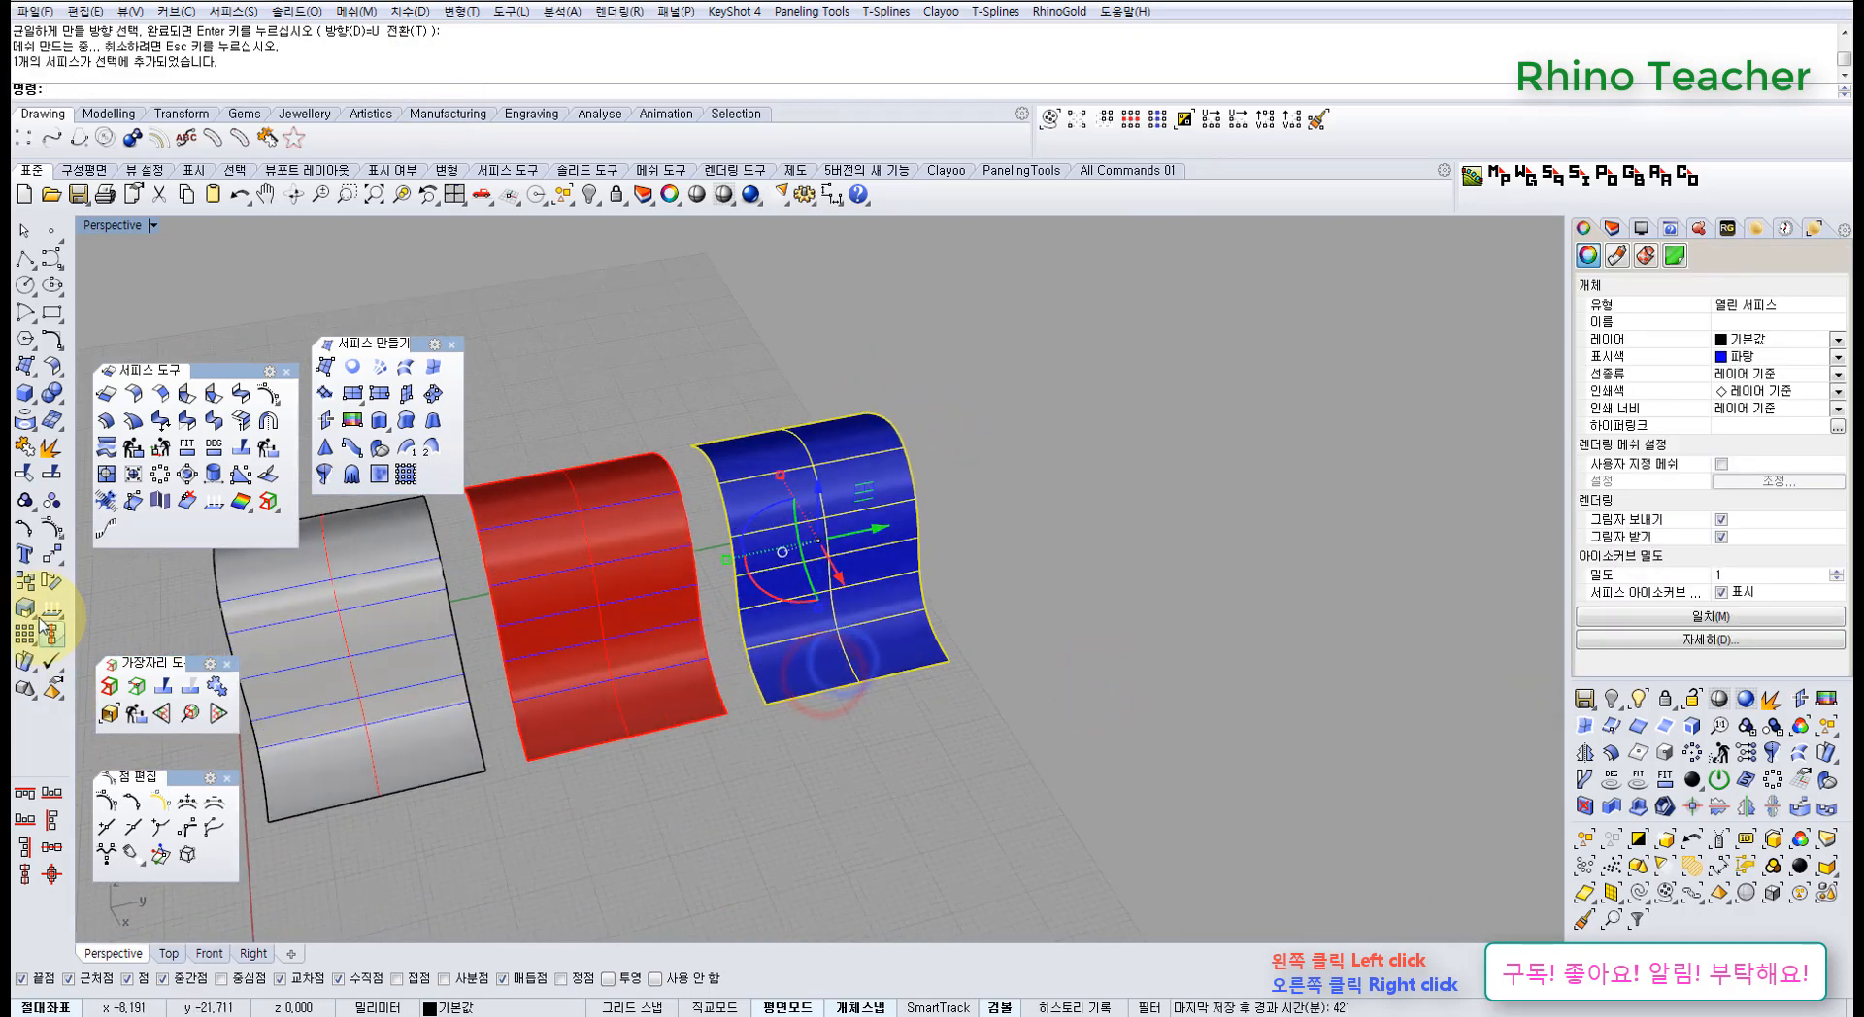
left_click(52, 560)
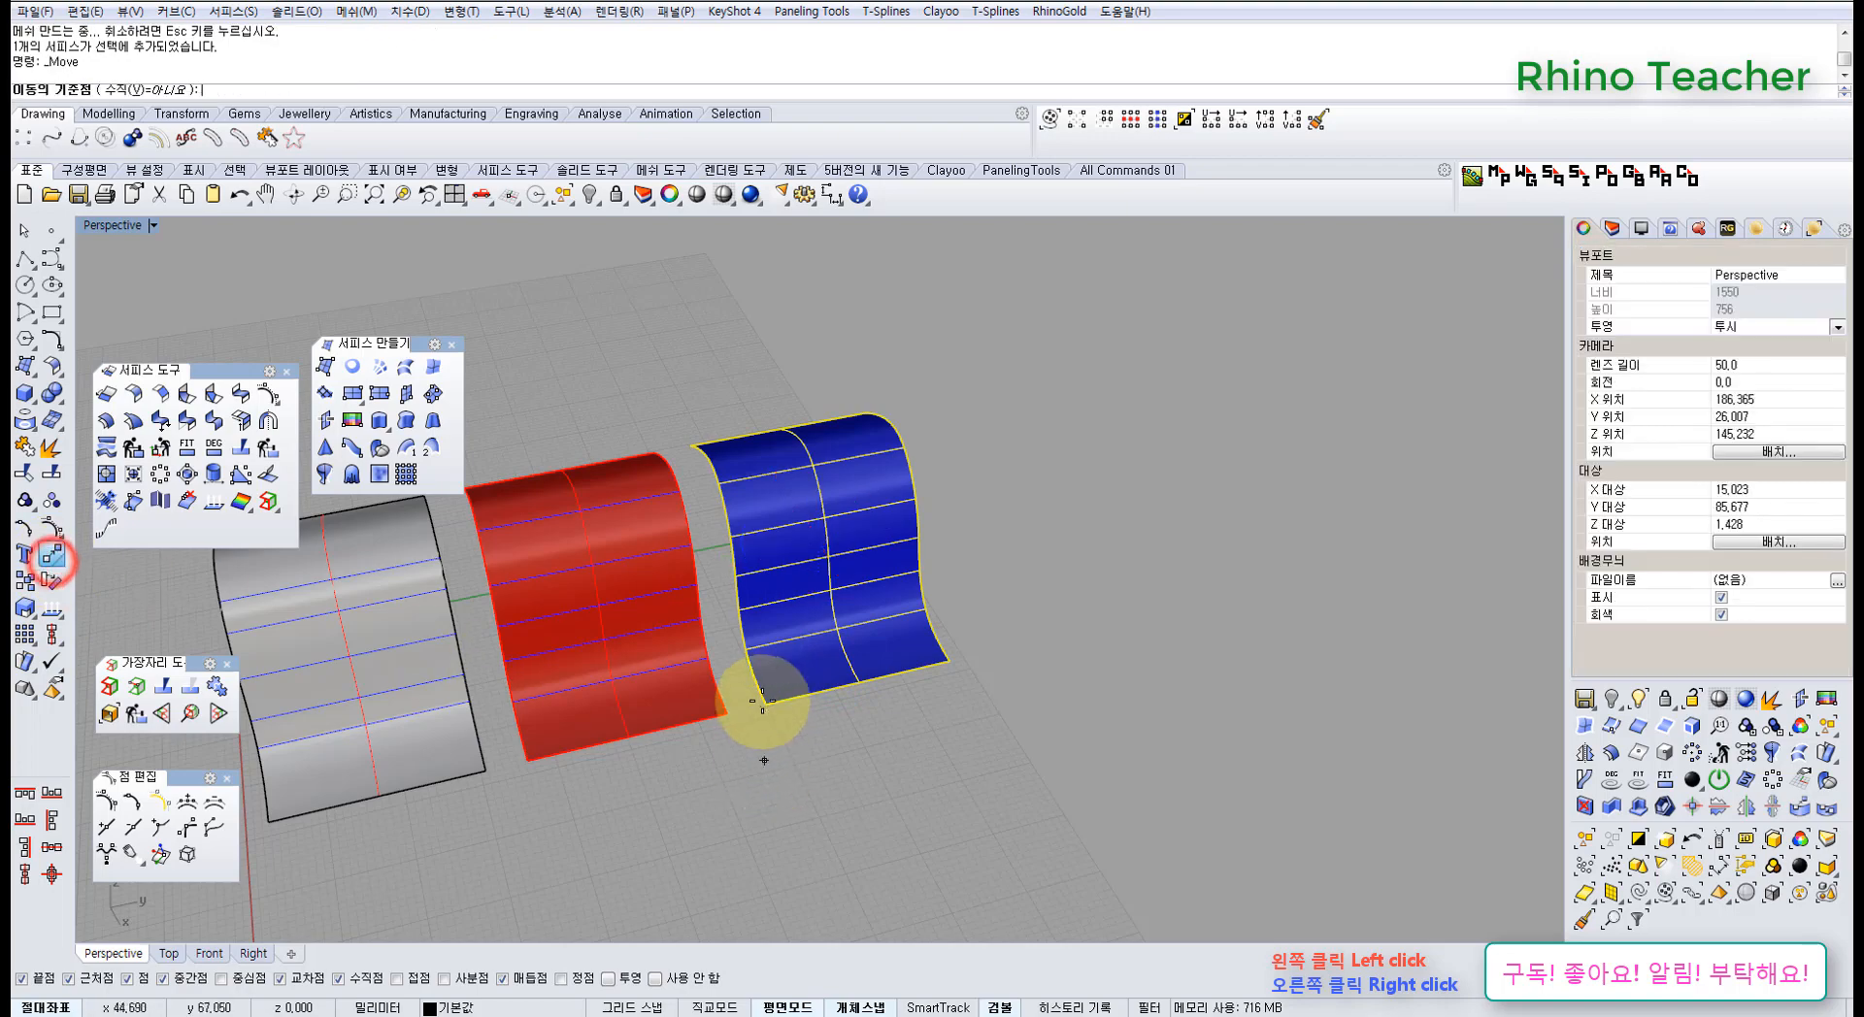
left_click(766, 699)
left_click(524, 749)
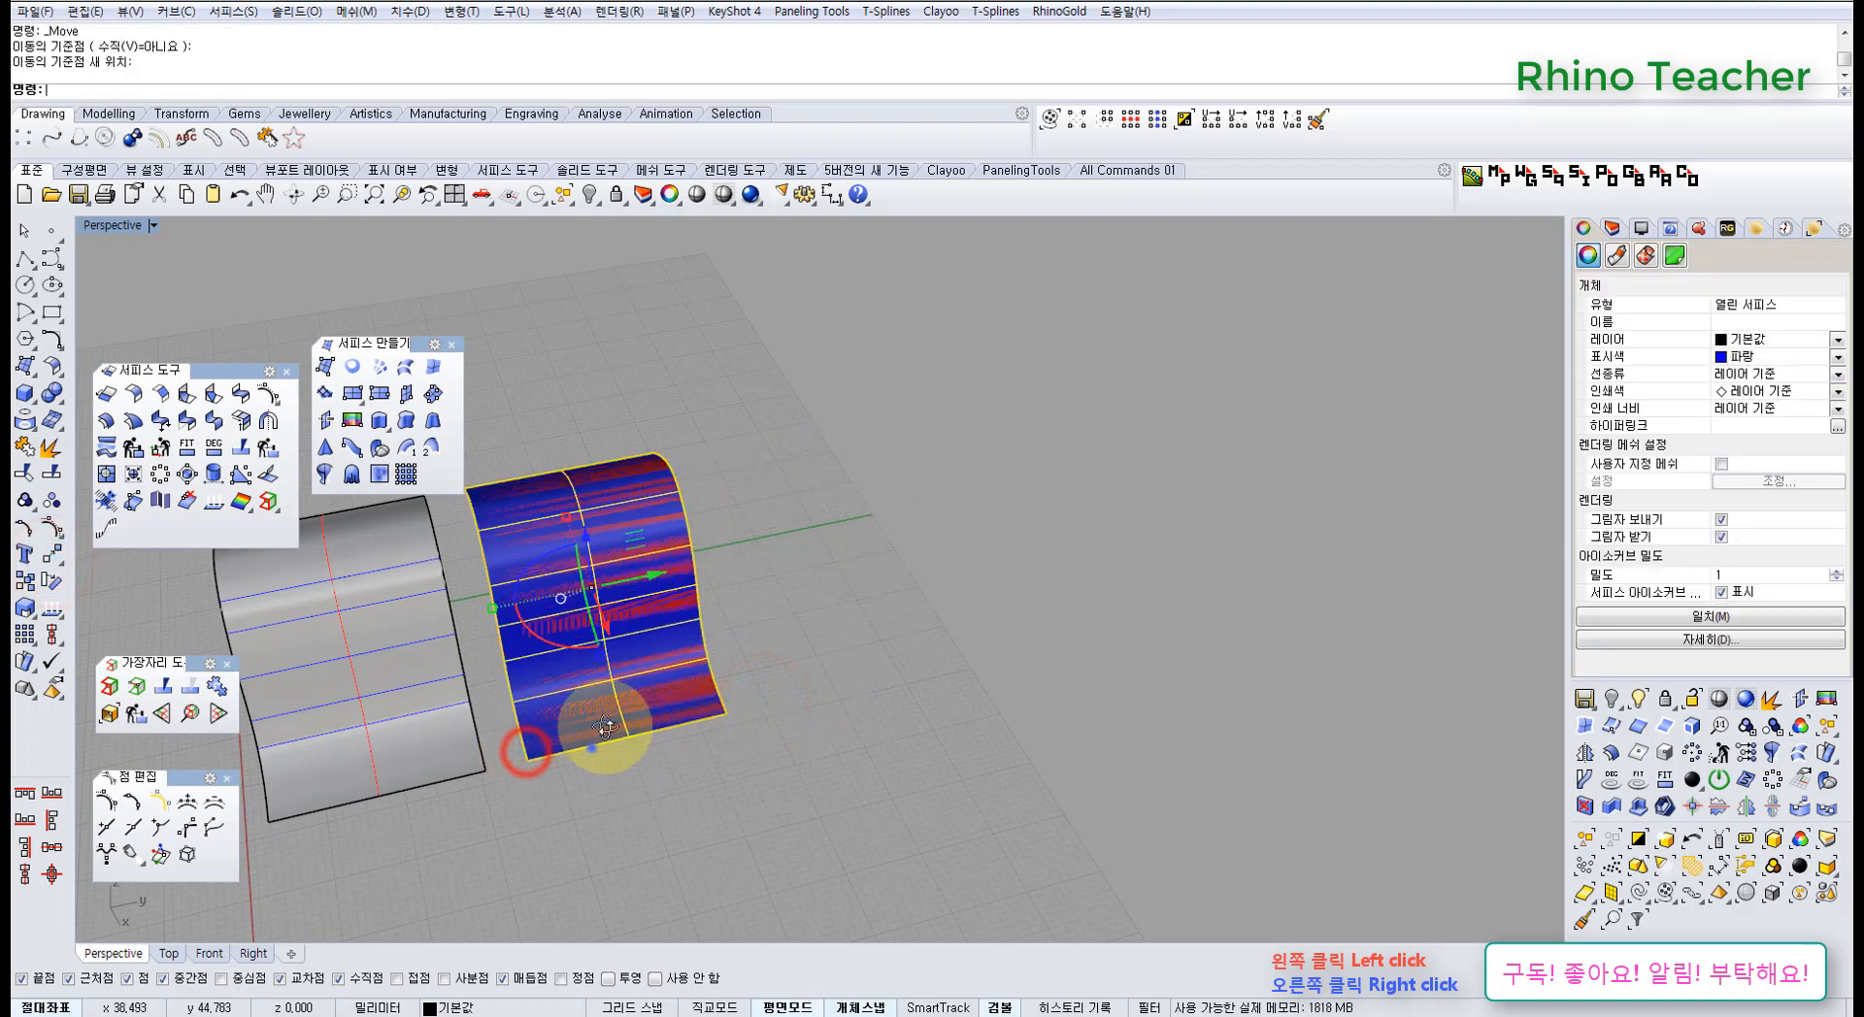
mouse_move(591, 749)
right_mouse_down()
mouse_move(925, 525)
mouse_move(624, 748)
right_mouse_up()
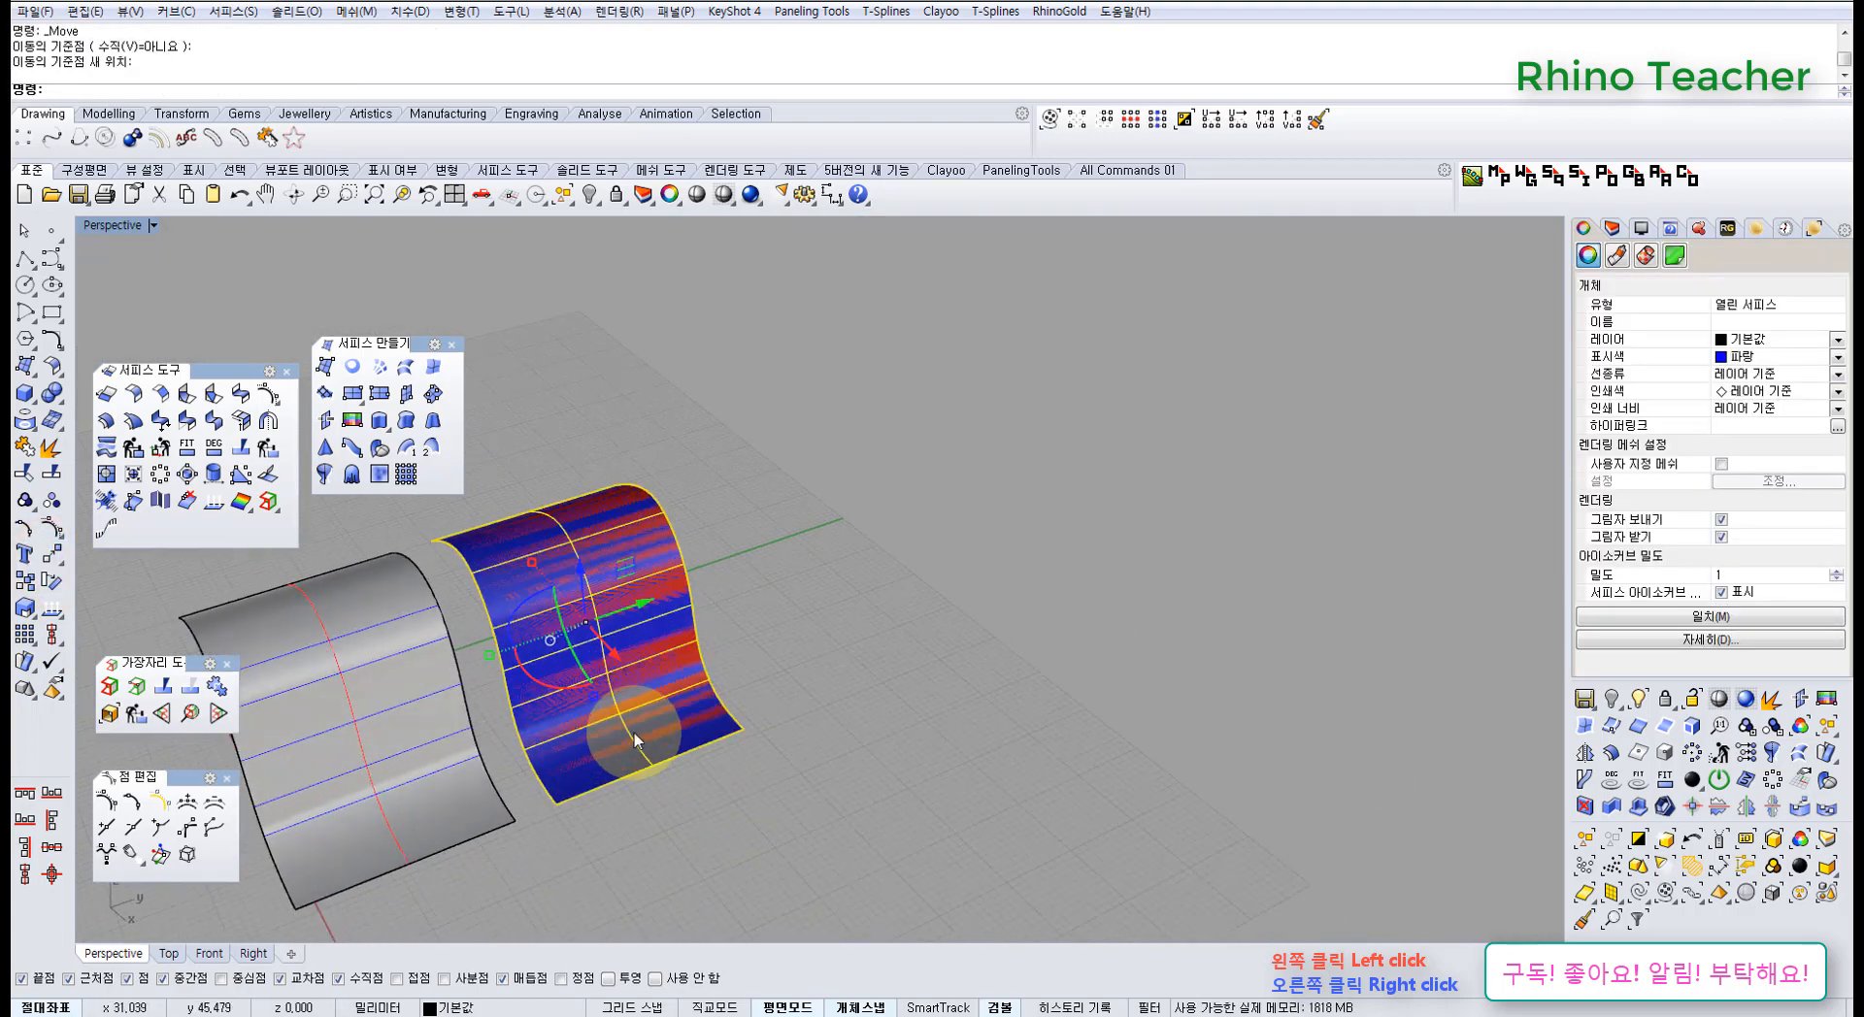
- Undo the move of the blue surface and clear the selection
key("ctrl+z")
scroll(704, 696, "down", 8)
left_click(770, 770)
scroll(792, 656, "up", 7)
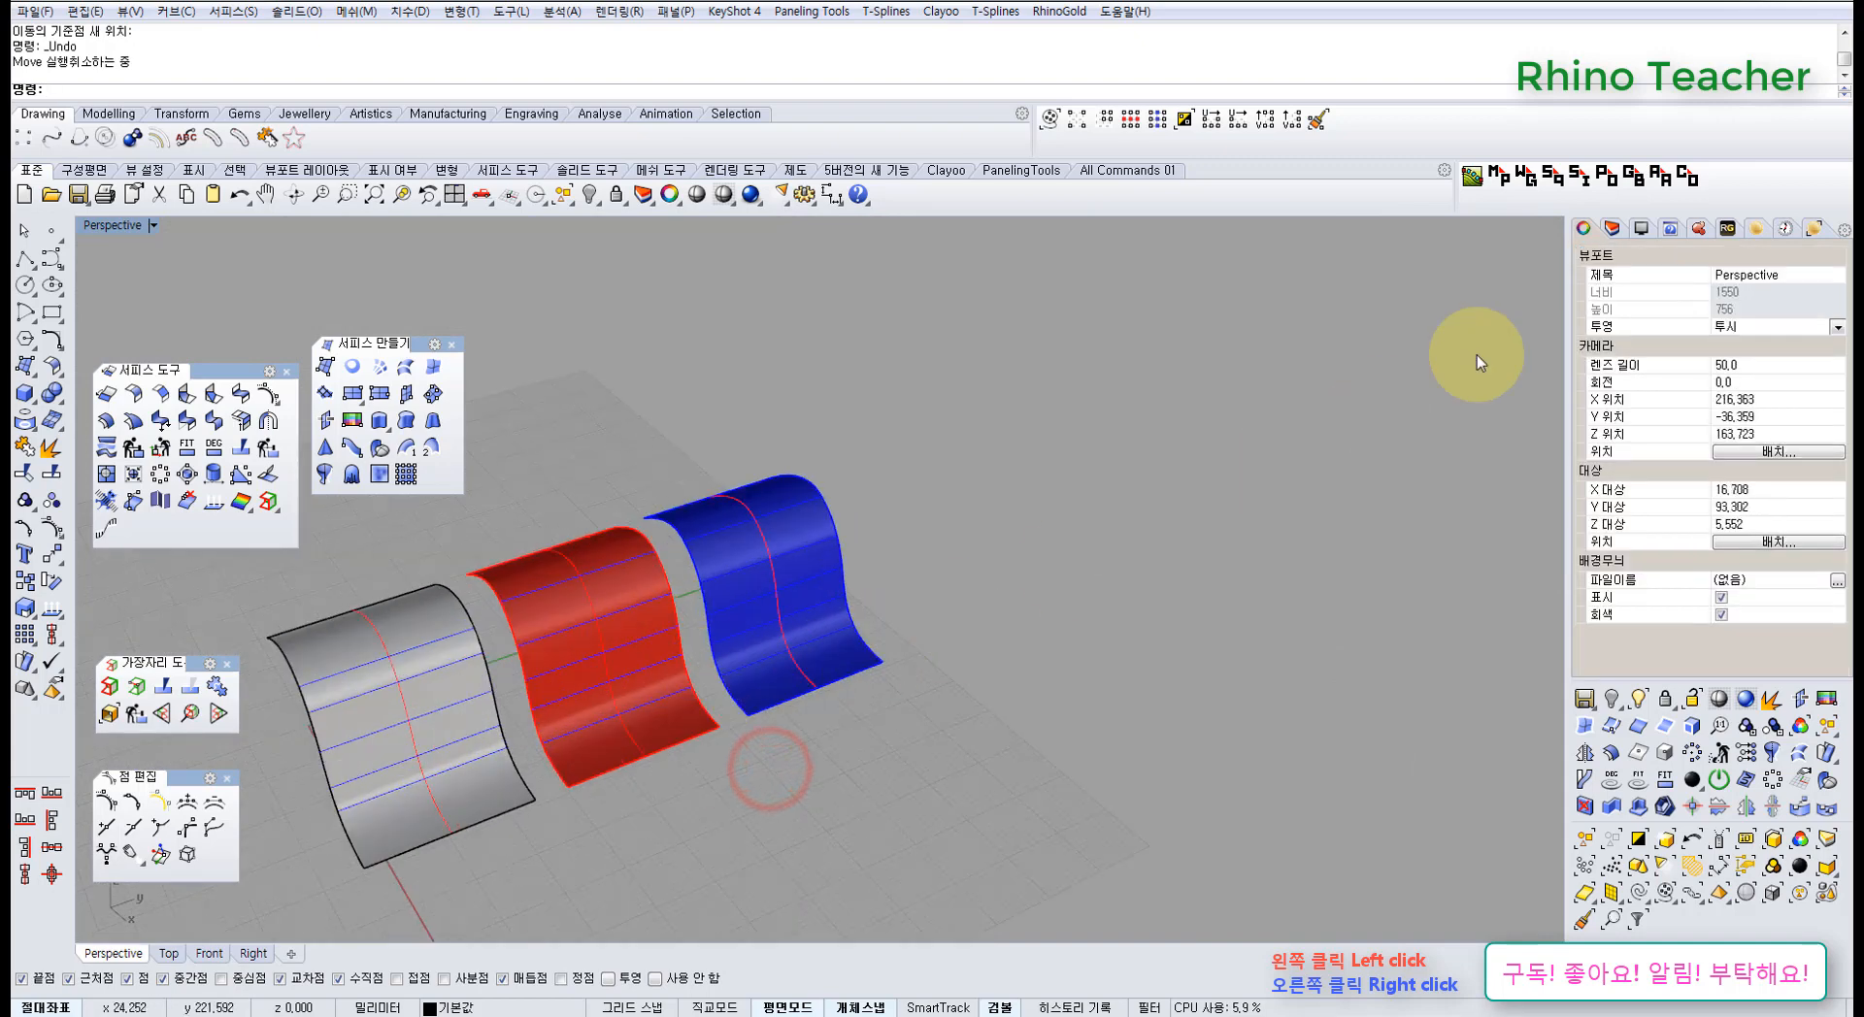
- Display the command help and read the MakeUniform and MakeUniformUV descriptions
left_click(1668, 229)
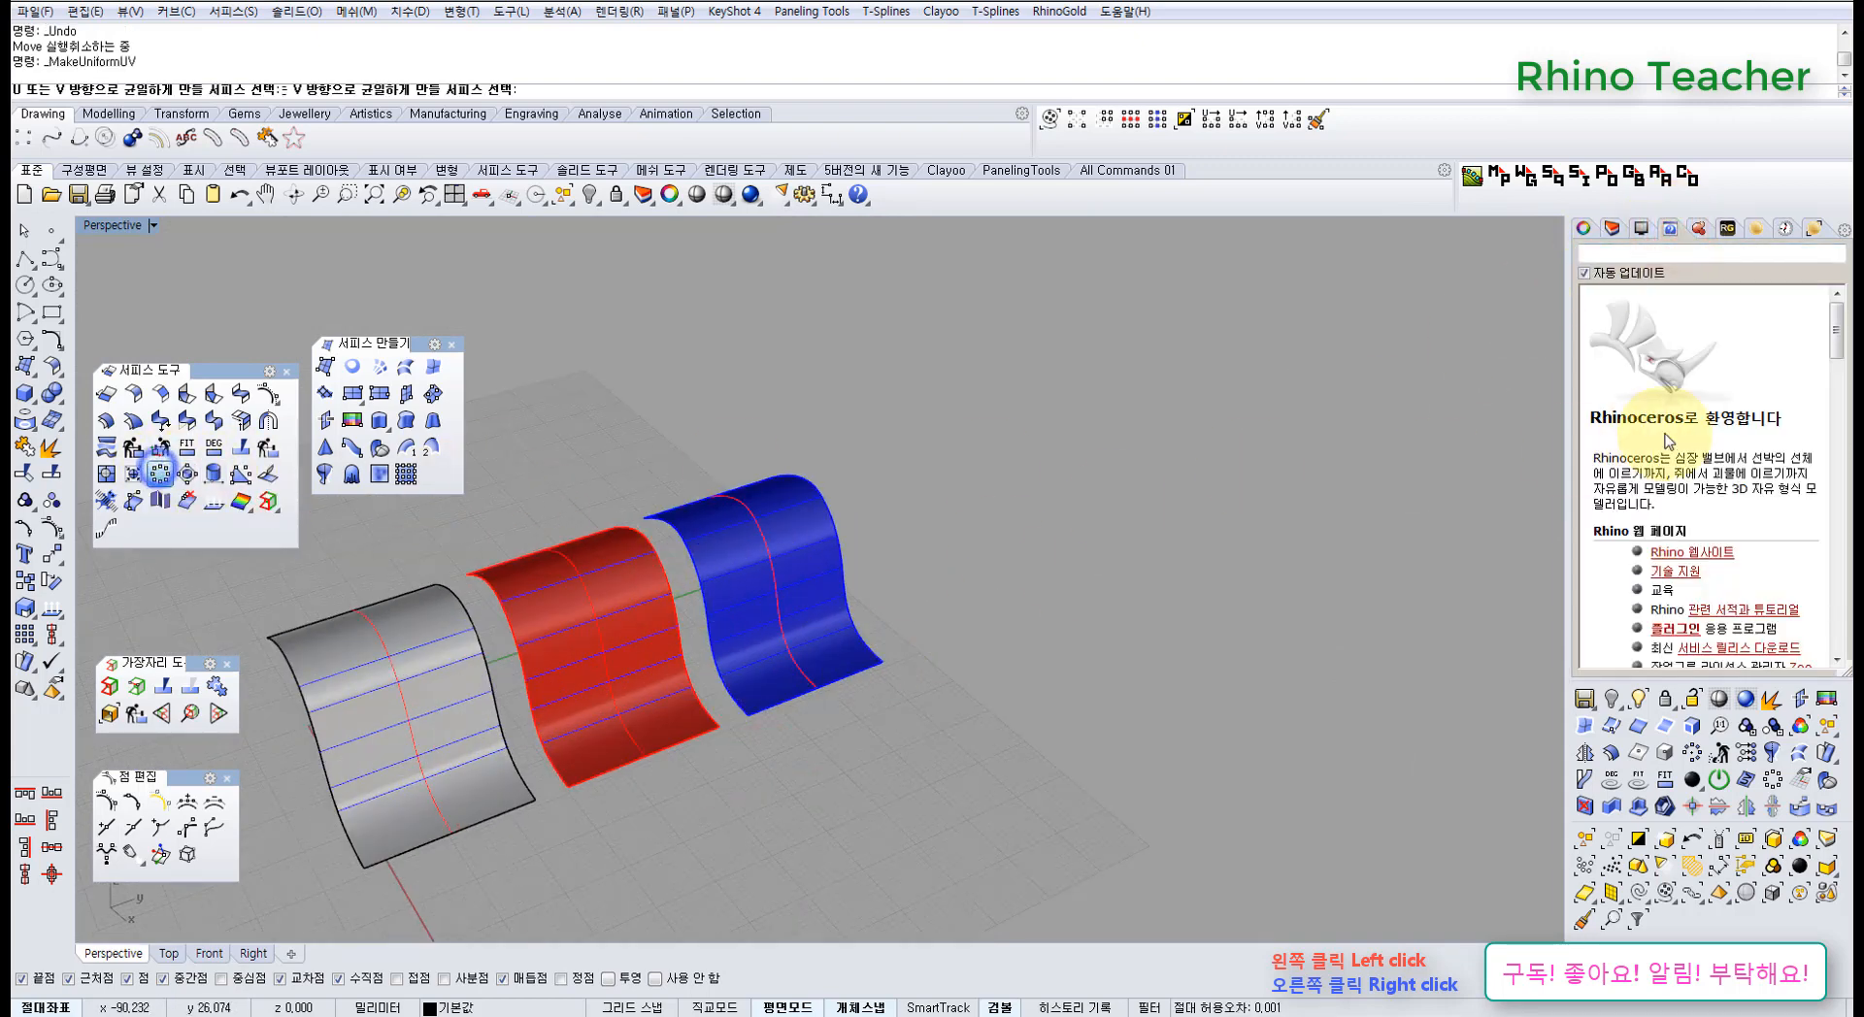
left_click_drag(1835, 514, 1837, 433)
right_click_drag(604, 600, 651, 555)
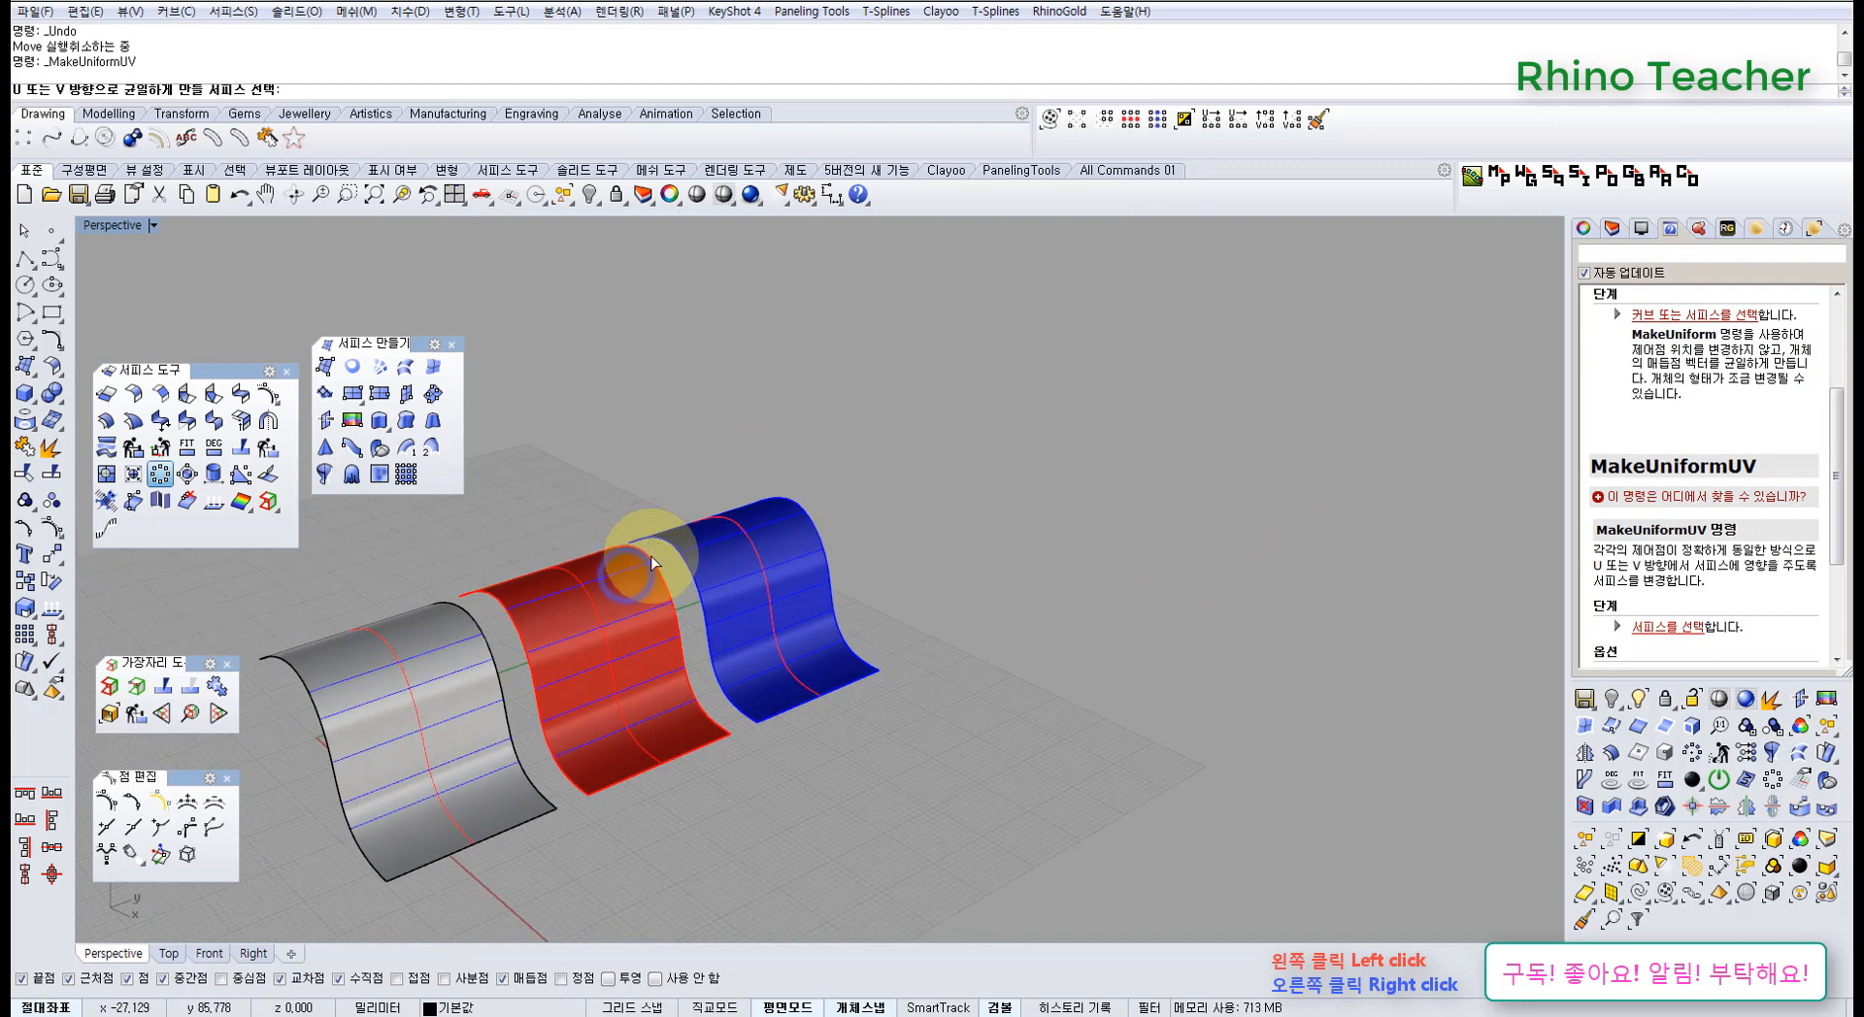
right_click_drag(648, 684, 735, 636, "shift")
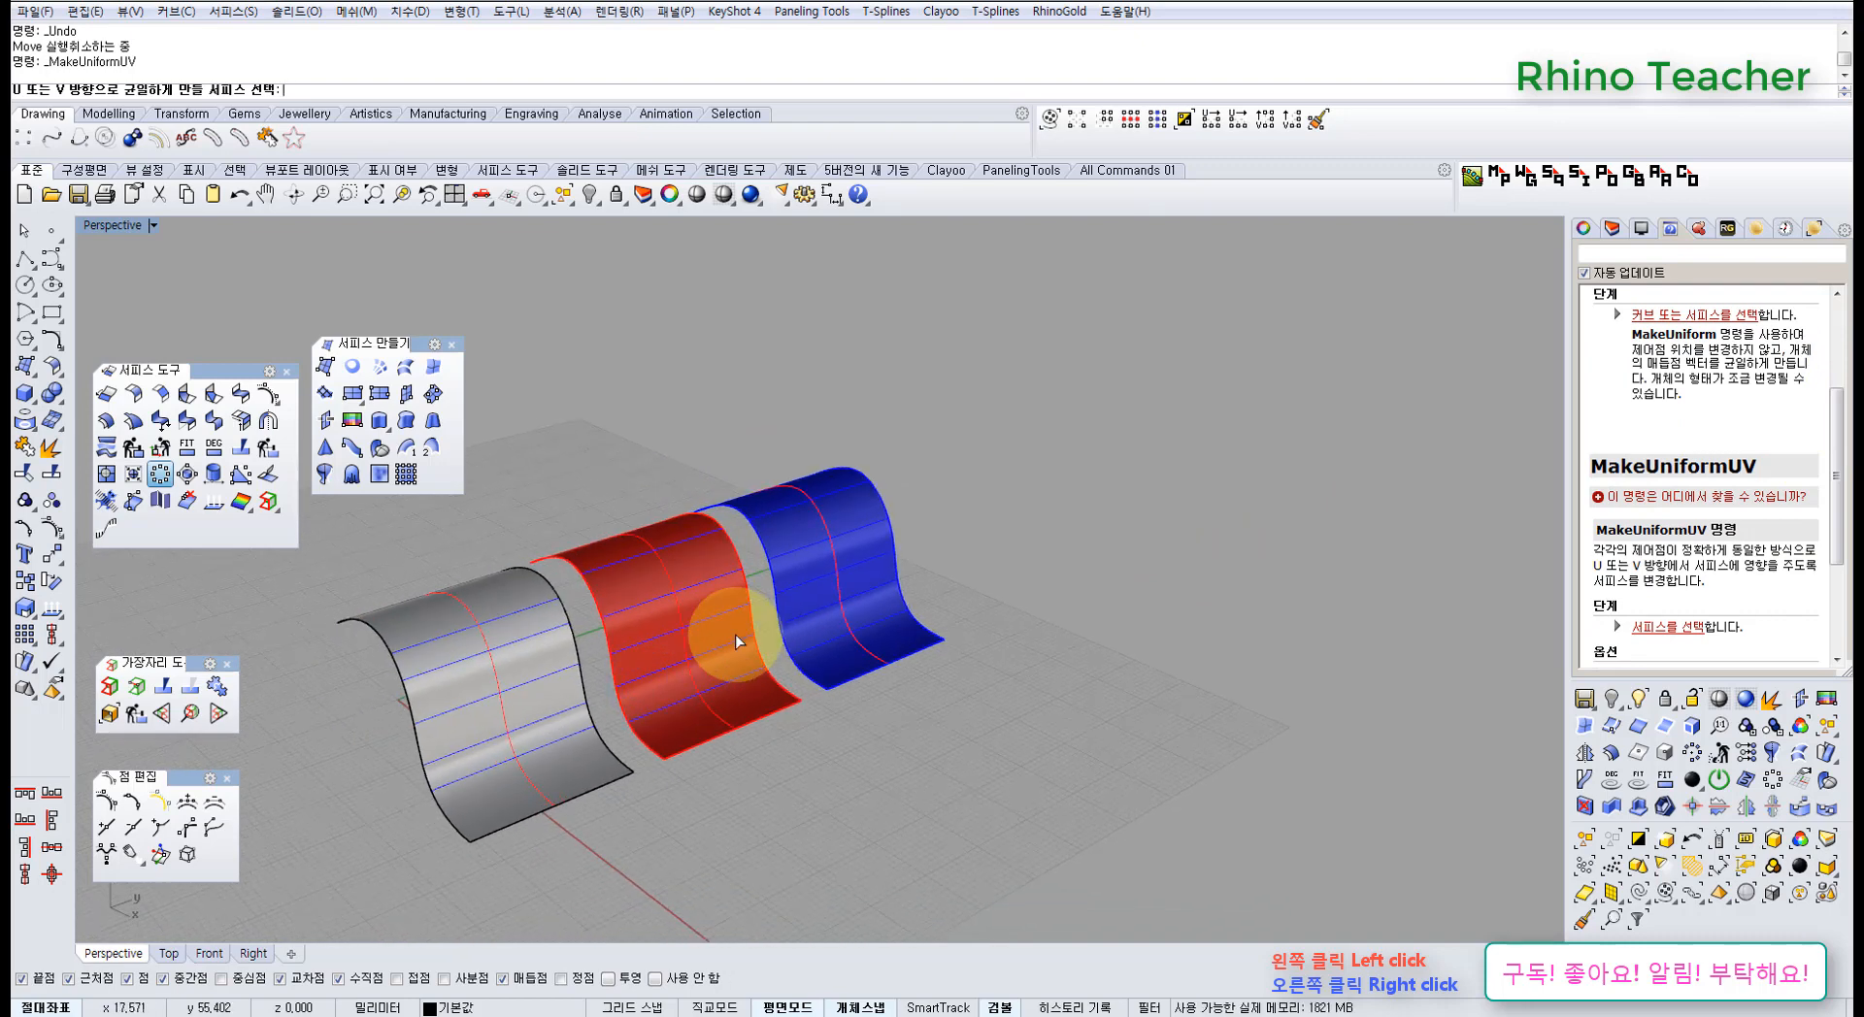
right_click_drag(615, 696, 736, 695, "shift")
left_click(791, 790)
left_click(666, 704)
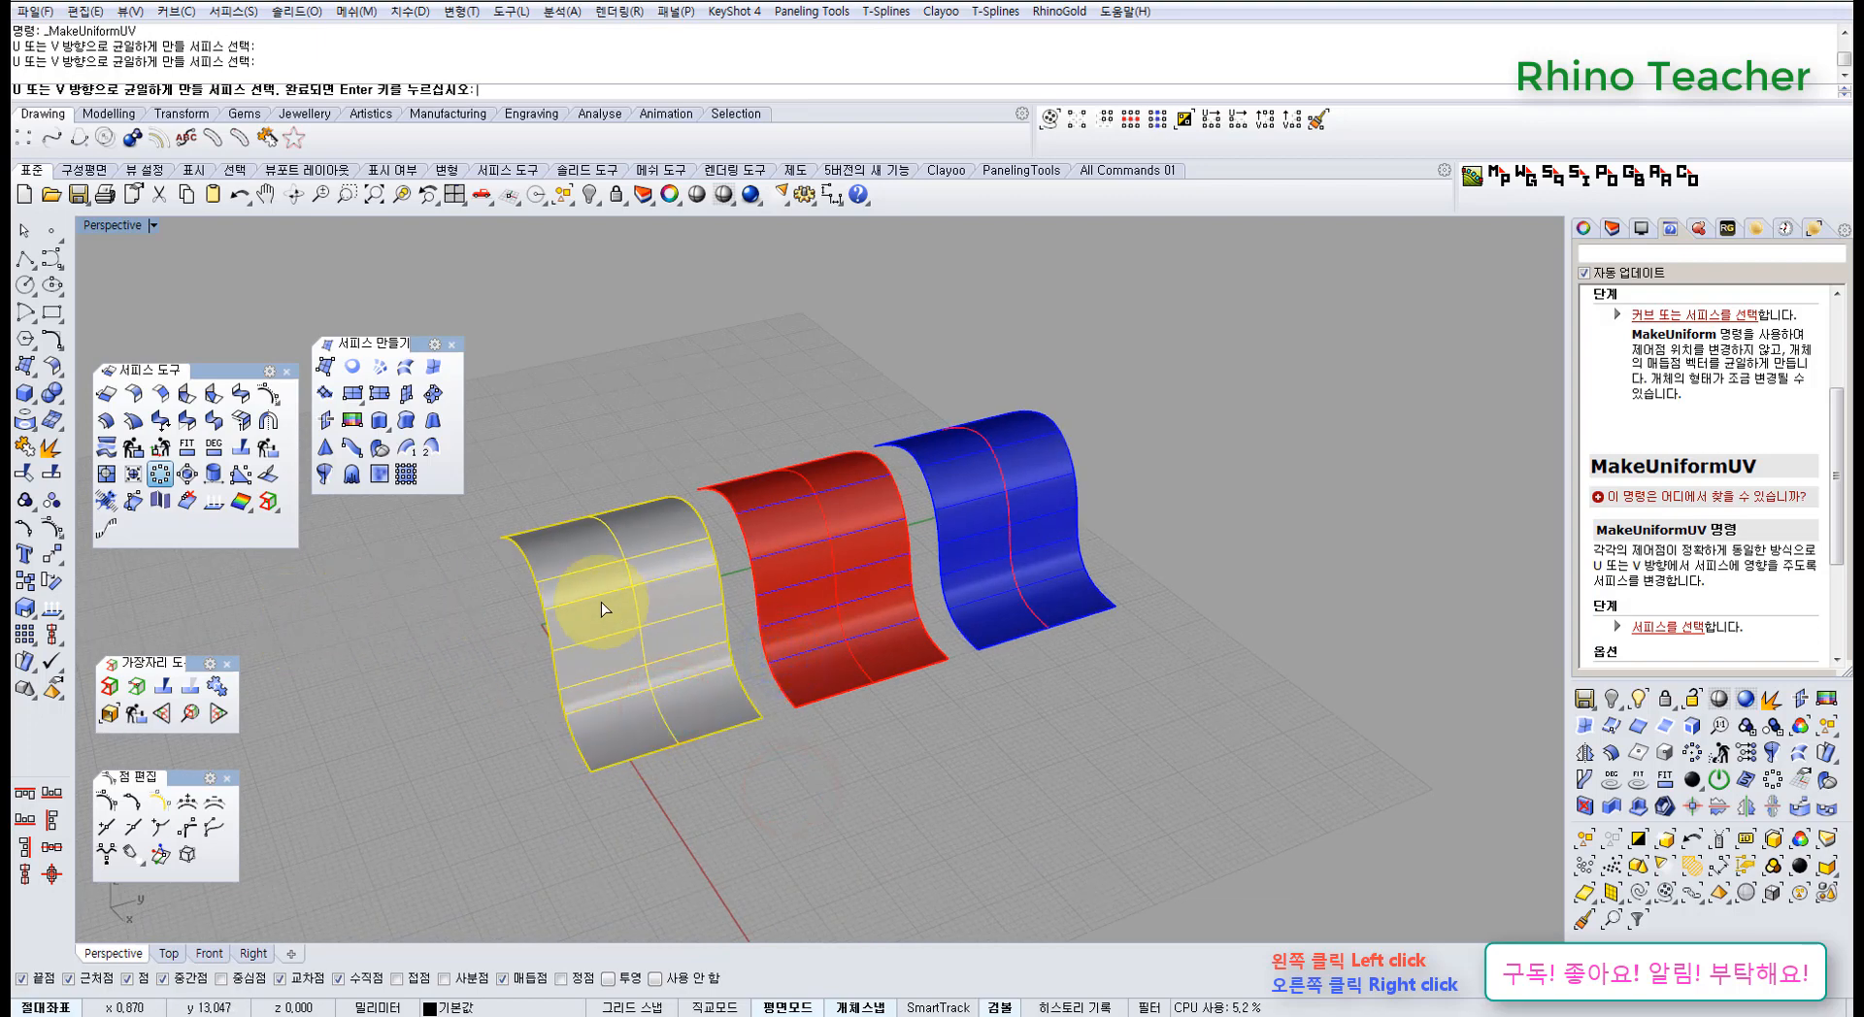
- Insert two U-direction knots in the gray surface, one on each side of its central isocurve
scroll(602, 608, "up", 3)
right_click_drag(647, 719, 618, 726)
left_click(107, 828)
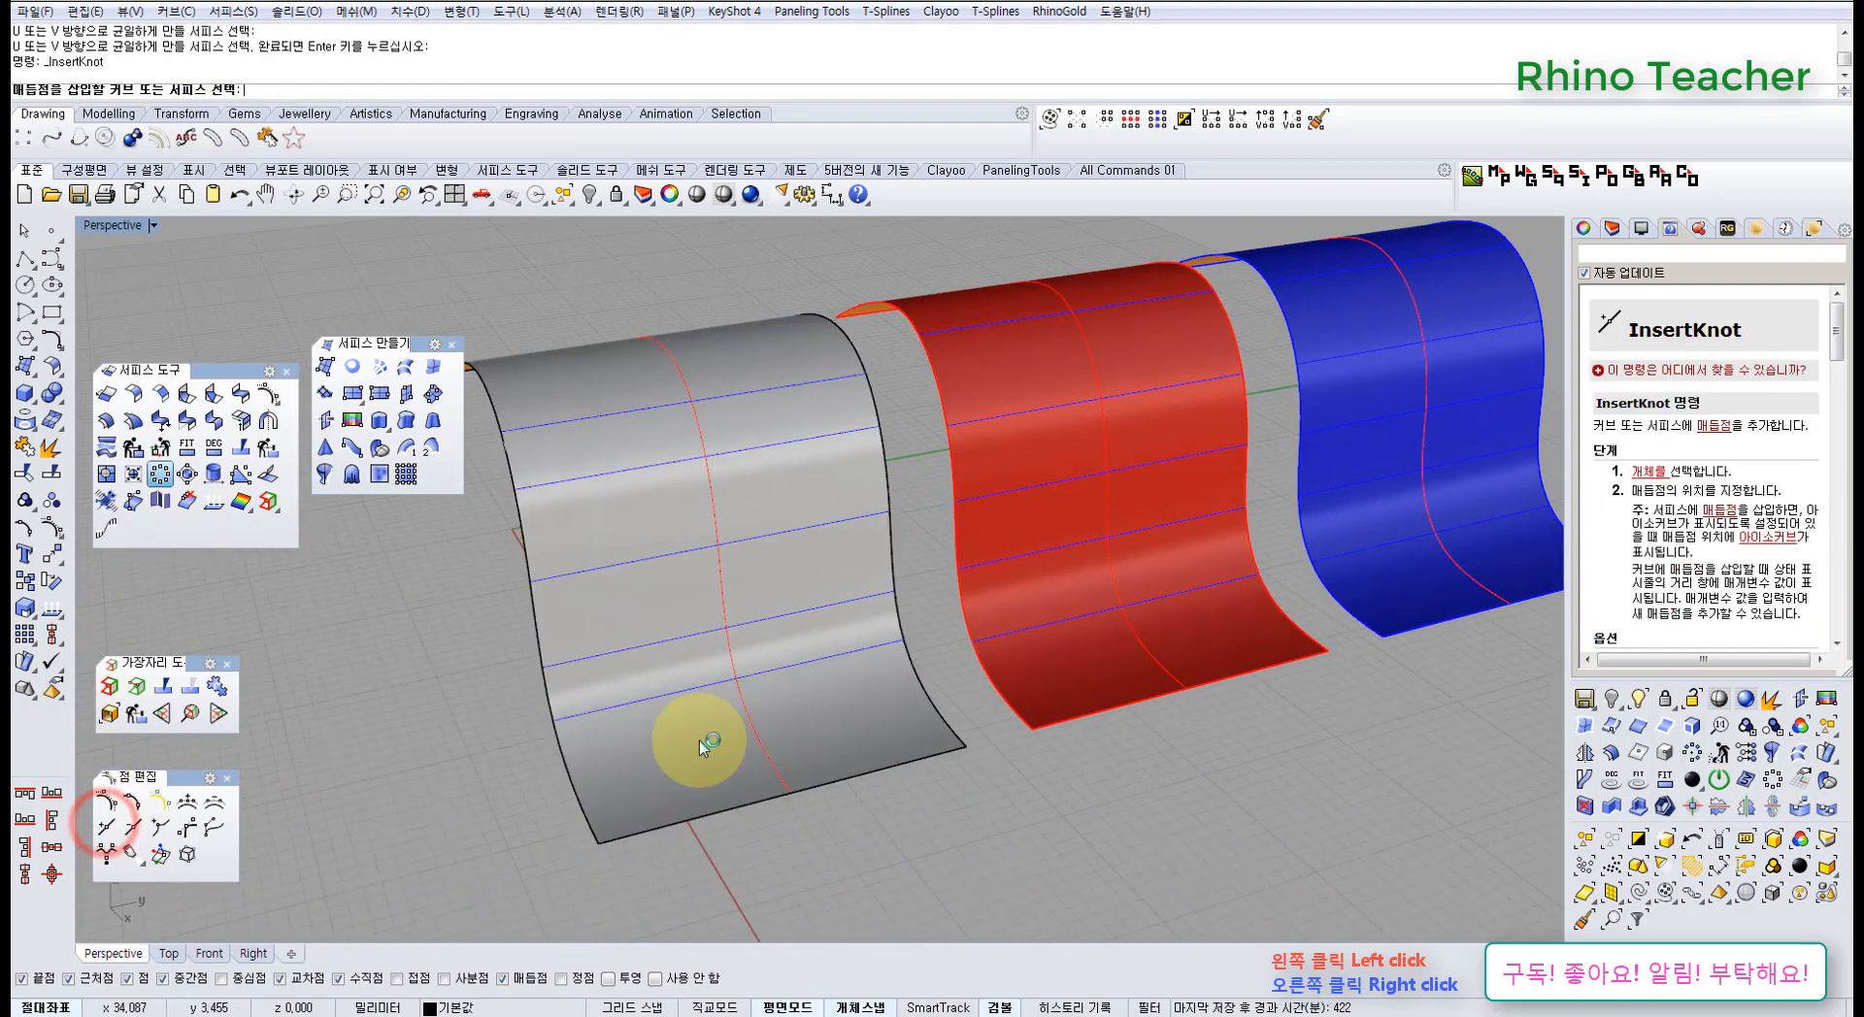
left_click(670, 666)
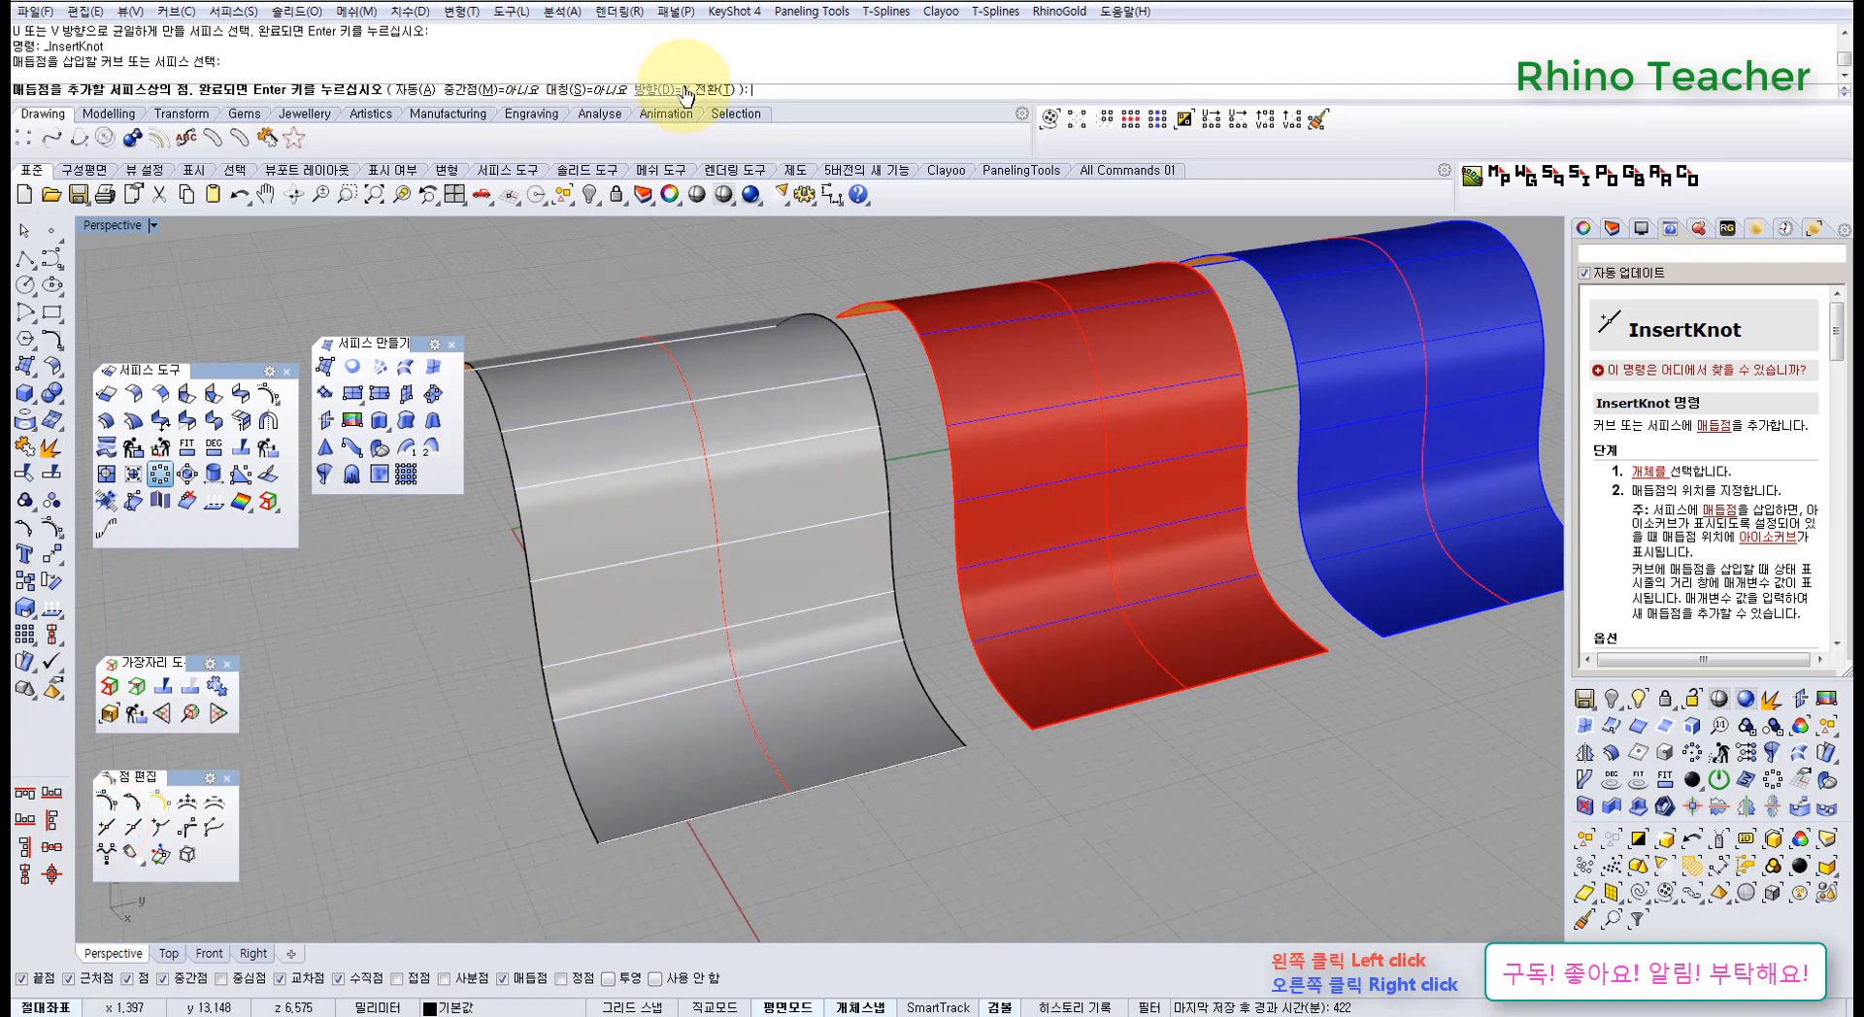
left_click(715, 89)
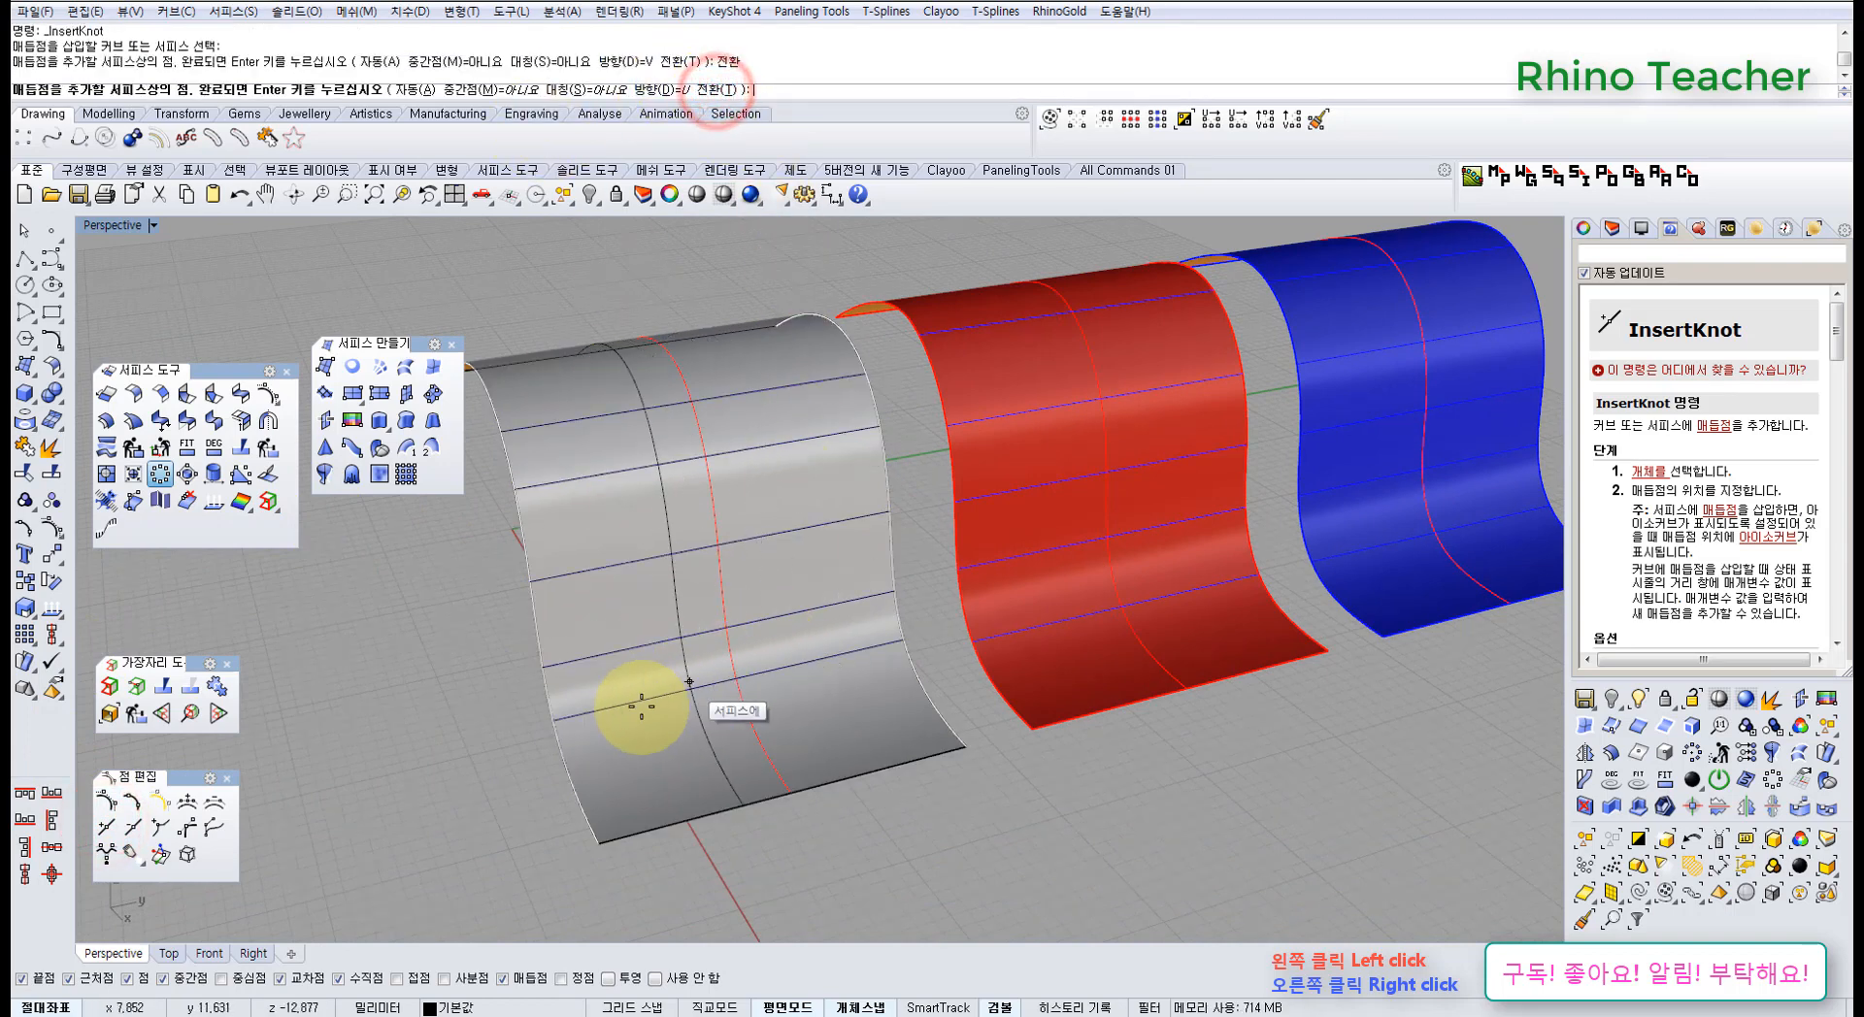
left_click(674, 711)
left_click(769, 685)
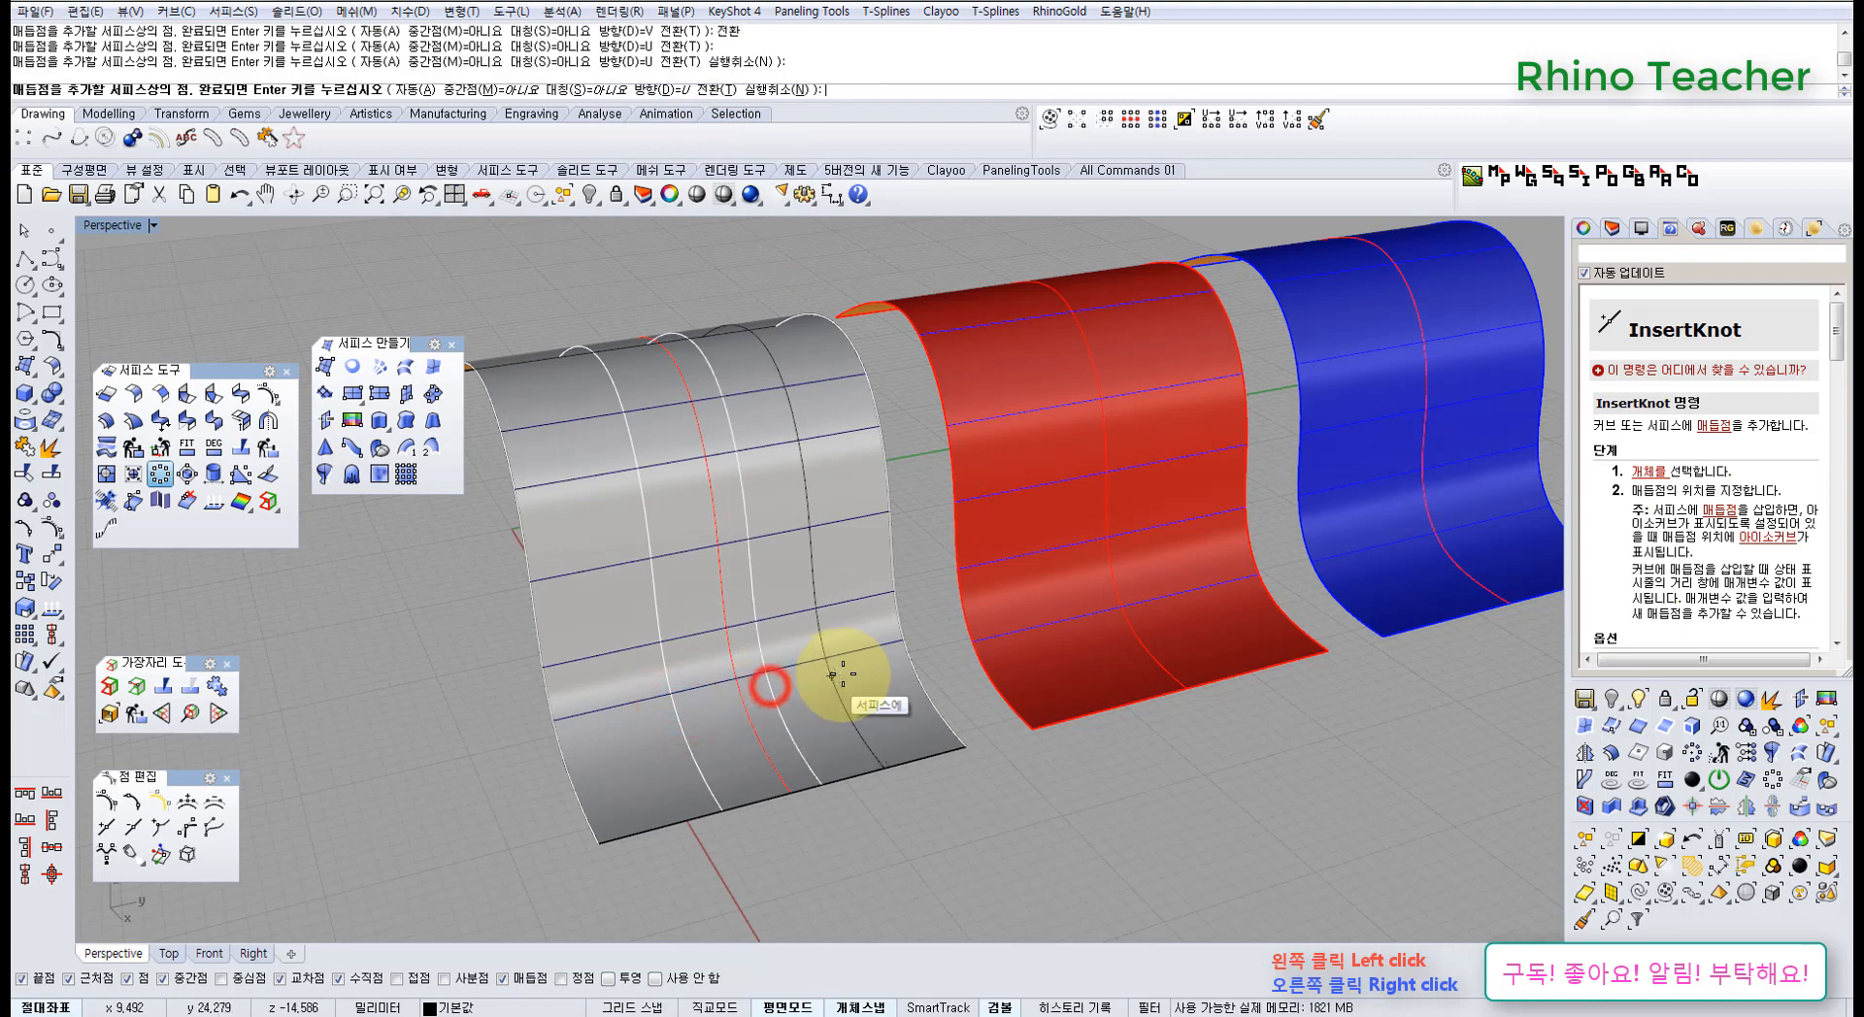
right_click(843, 674)
left_click(920, 826)
- Apply MakeUniformUV to the gray surface with the direction set to U
right_click_drag(780, 754, 943, 608)
left_click(885, 731)
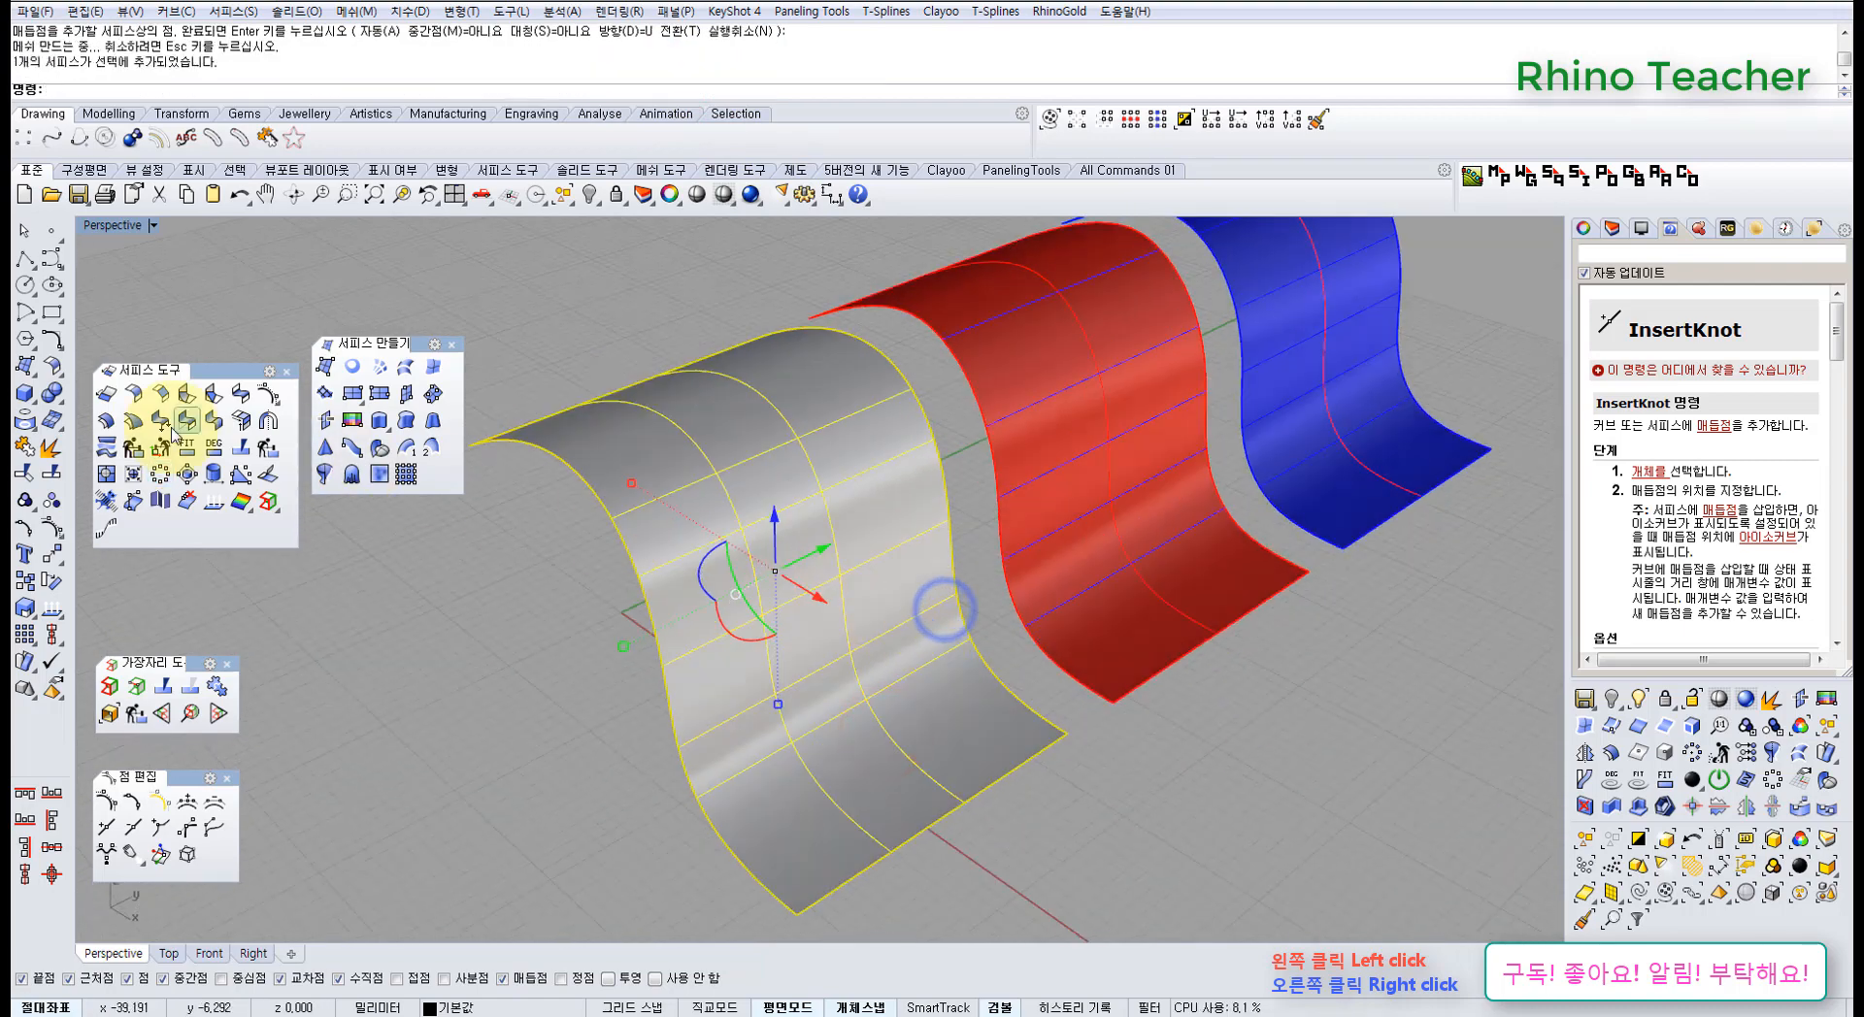
left_click(161, 473)
mouse_move(831, 562)
right_mouse_down()
mouse_move(873, 556)
mouse_move(811, 555)
right_mouse_up()
right_click_drag(846, 482, 874, 543)
right_click(874, 543)
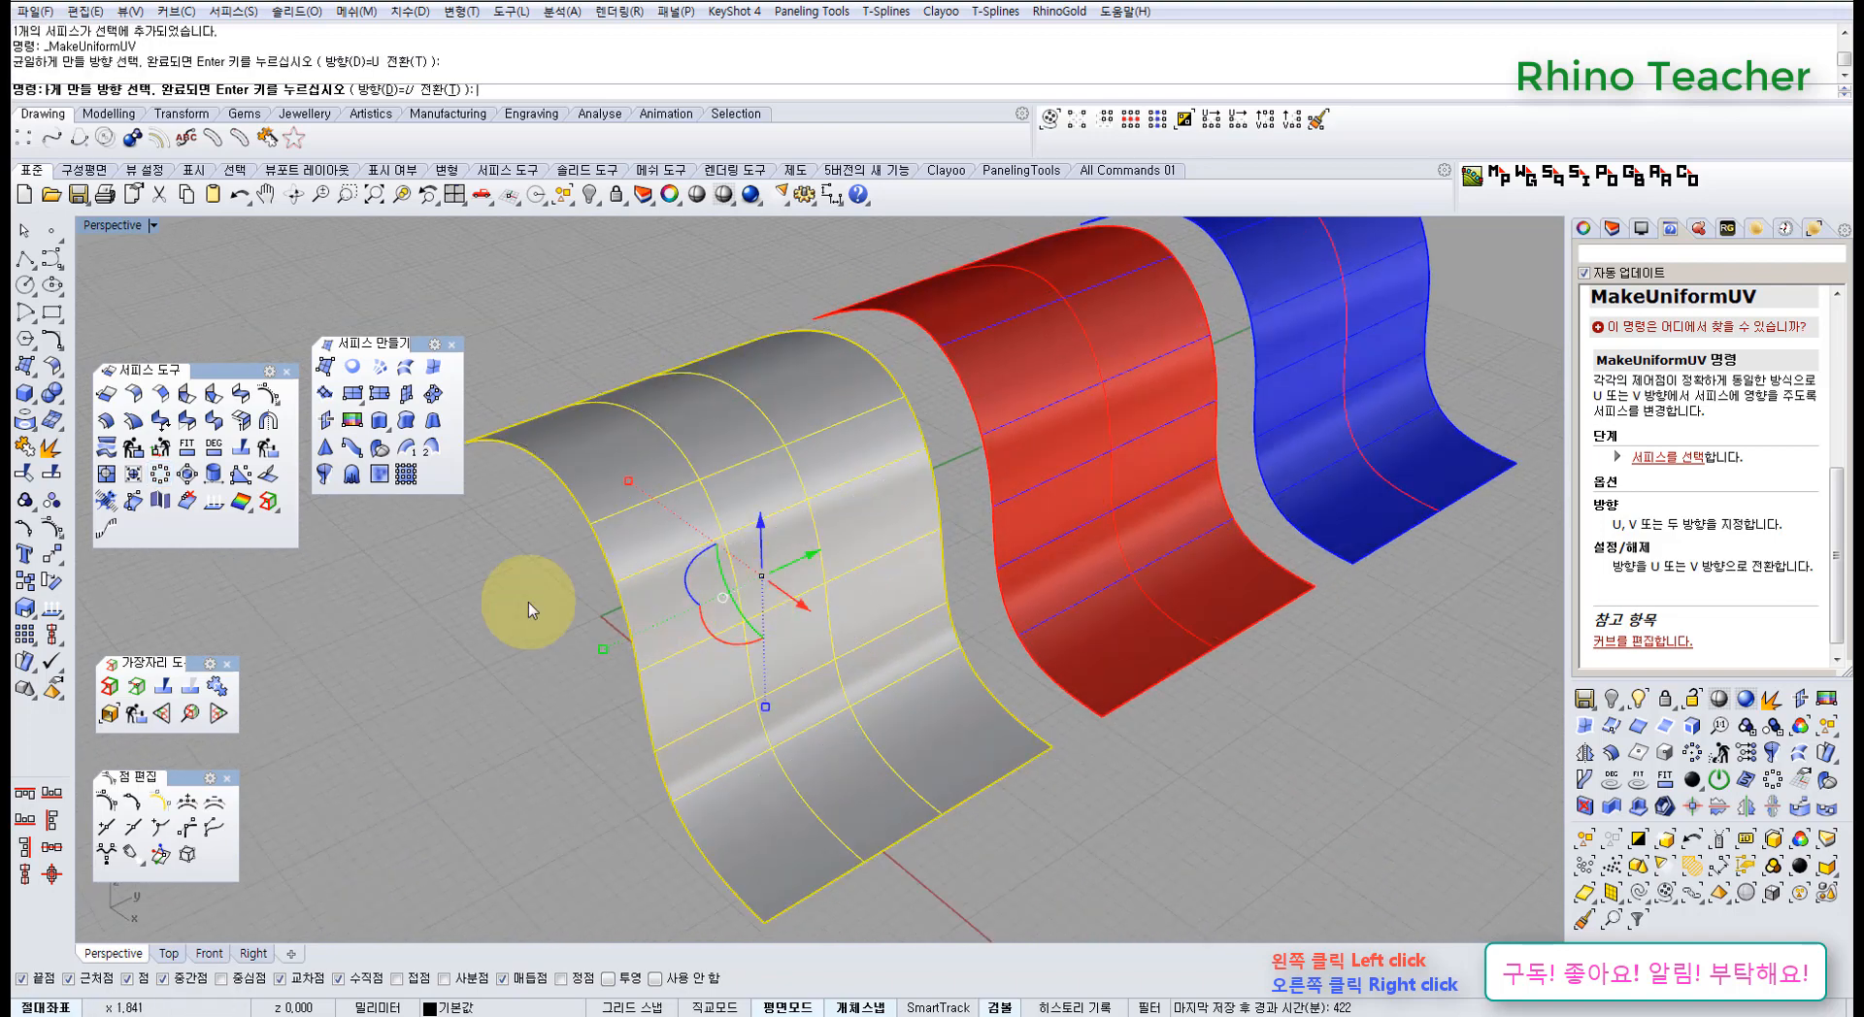
- Apply MakeUniform to the gray surface and undo it
left_click(161, 474)
right_click_drag(793, 588, 682, 482)
key("ctrl+z")
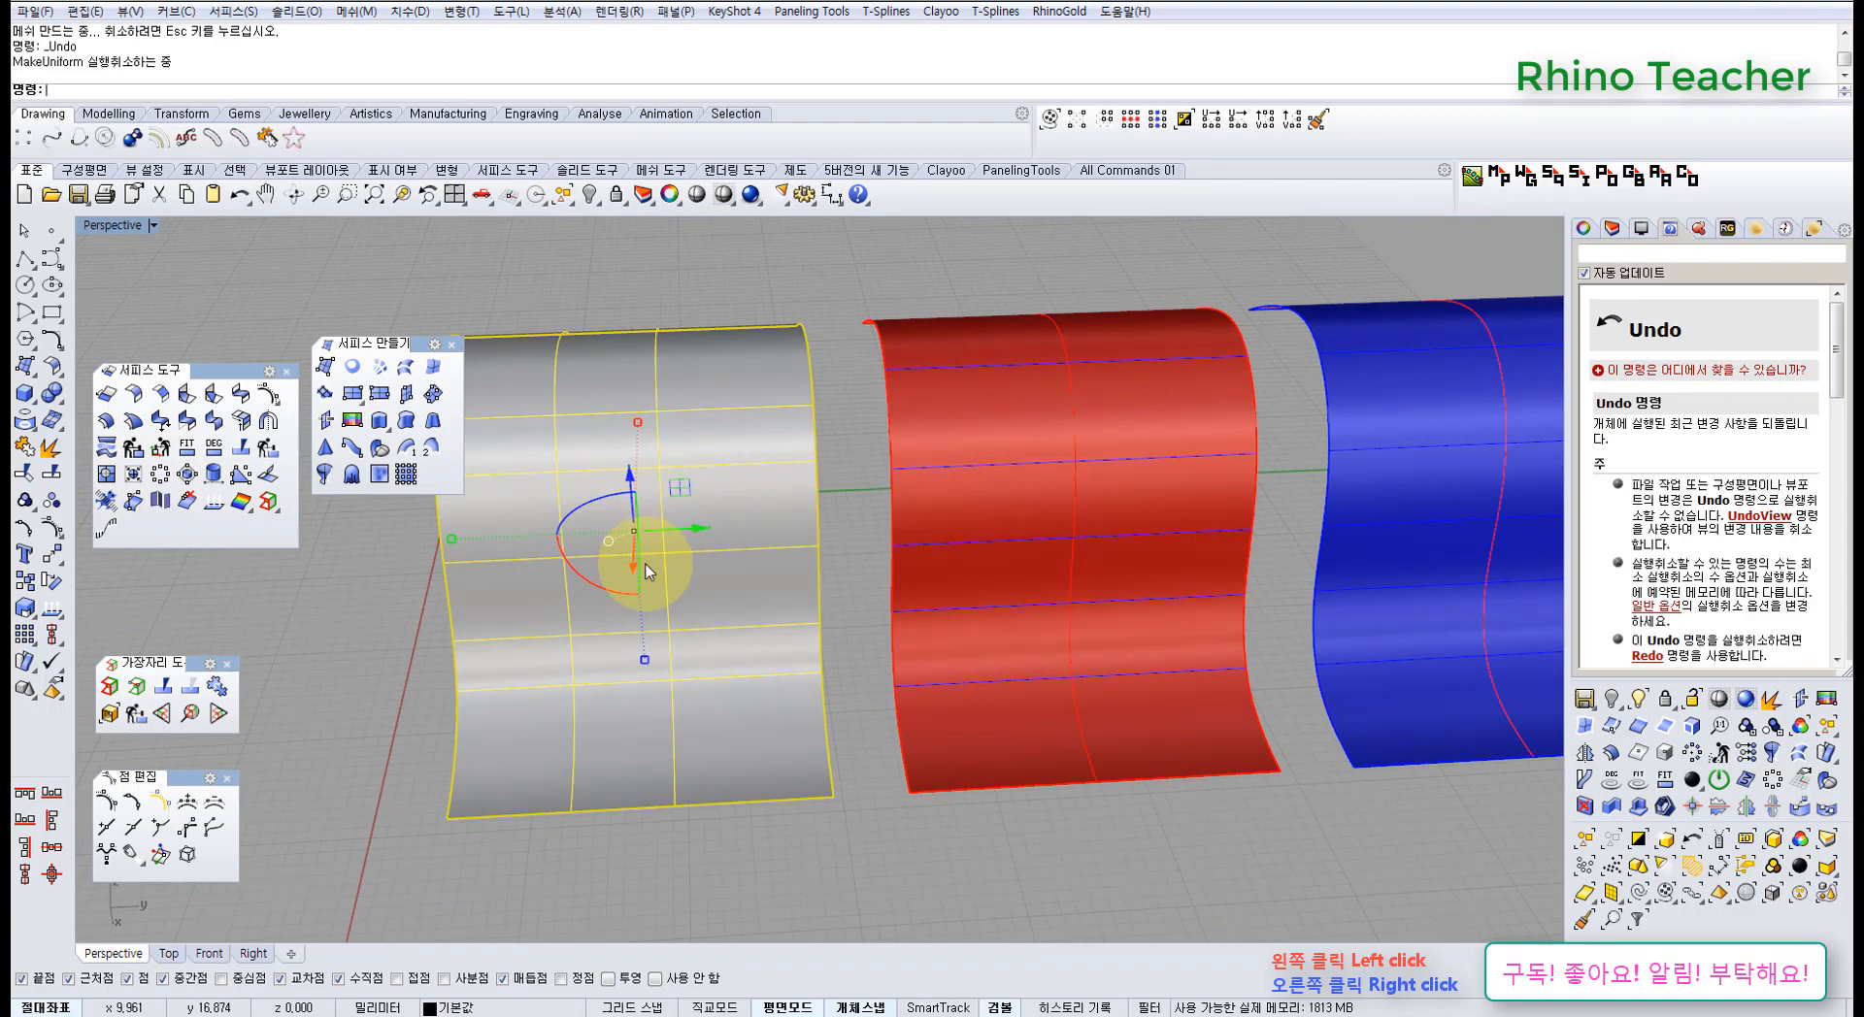
right_click_drag(614, 593, 656, 570)
scroll(656, 563, "down", 4)
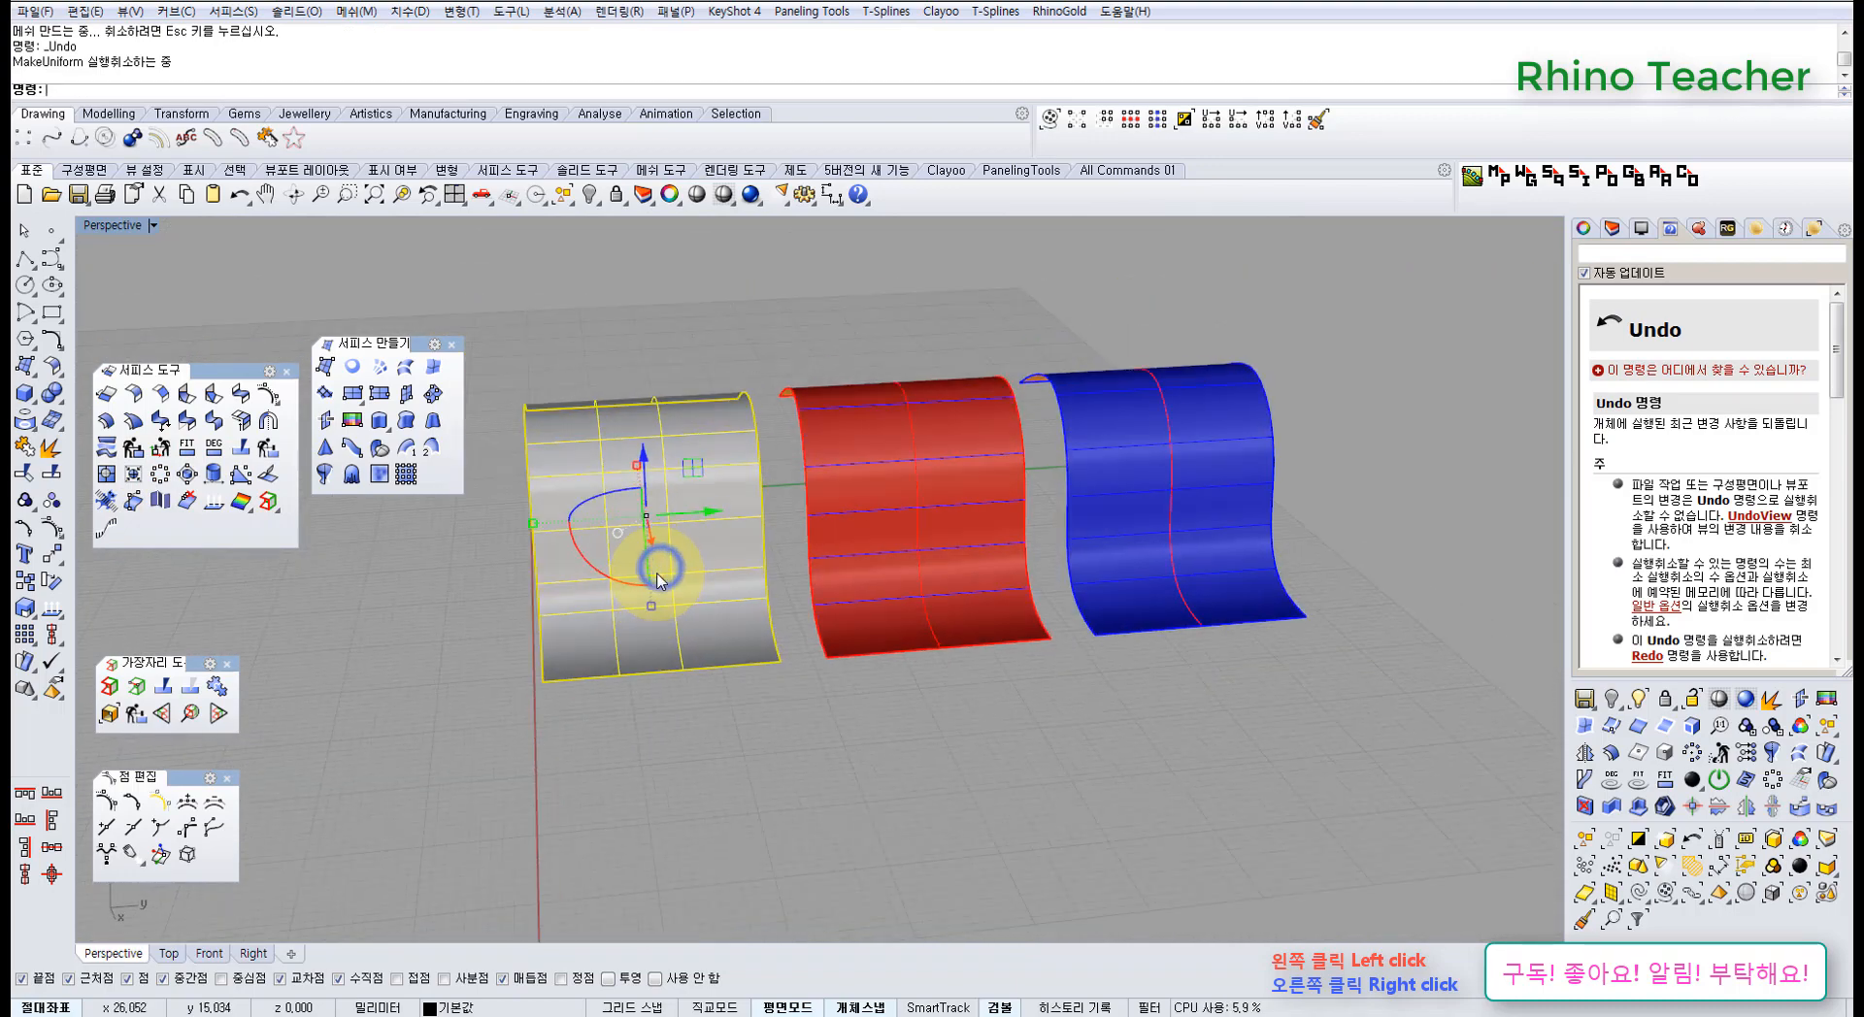
- Turn on the gray surface's control points and move its two middle columns of points together
key("F10")
right_click_drag(598, 375, 614, 425)
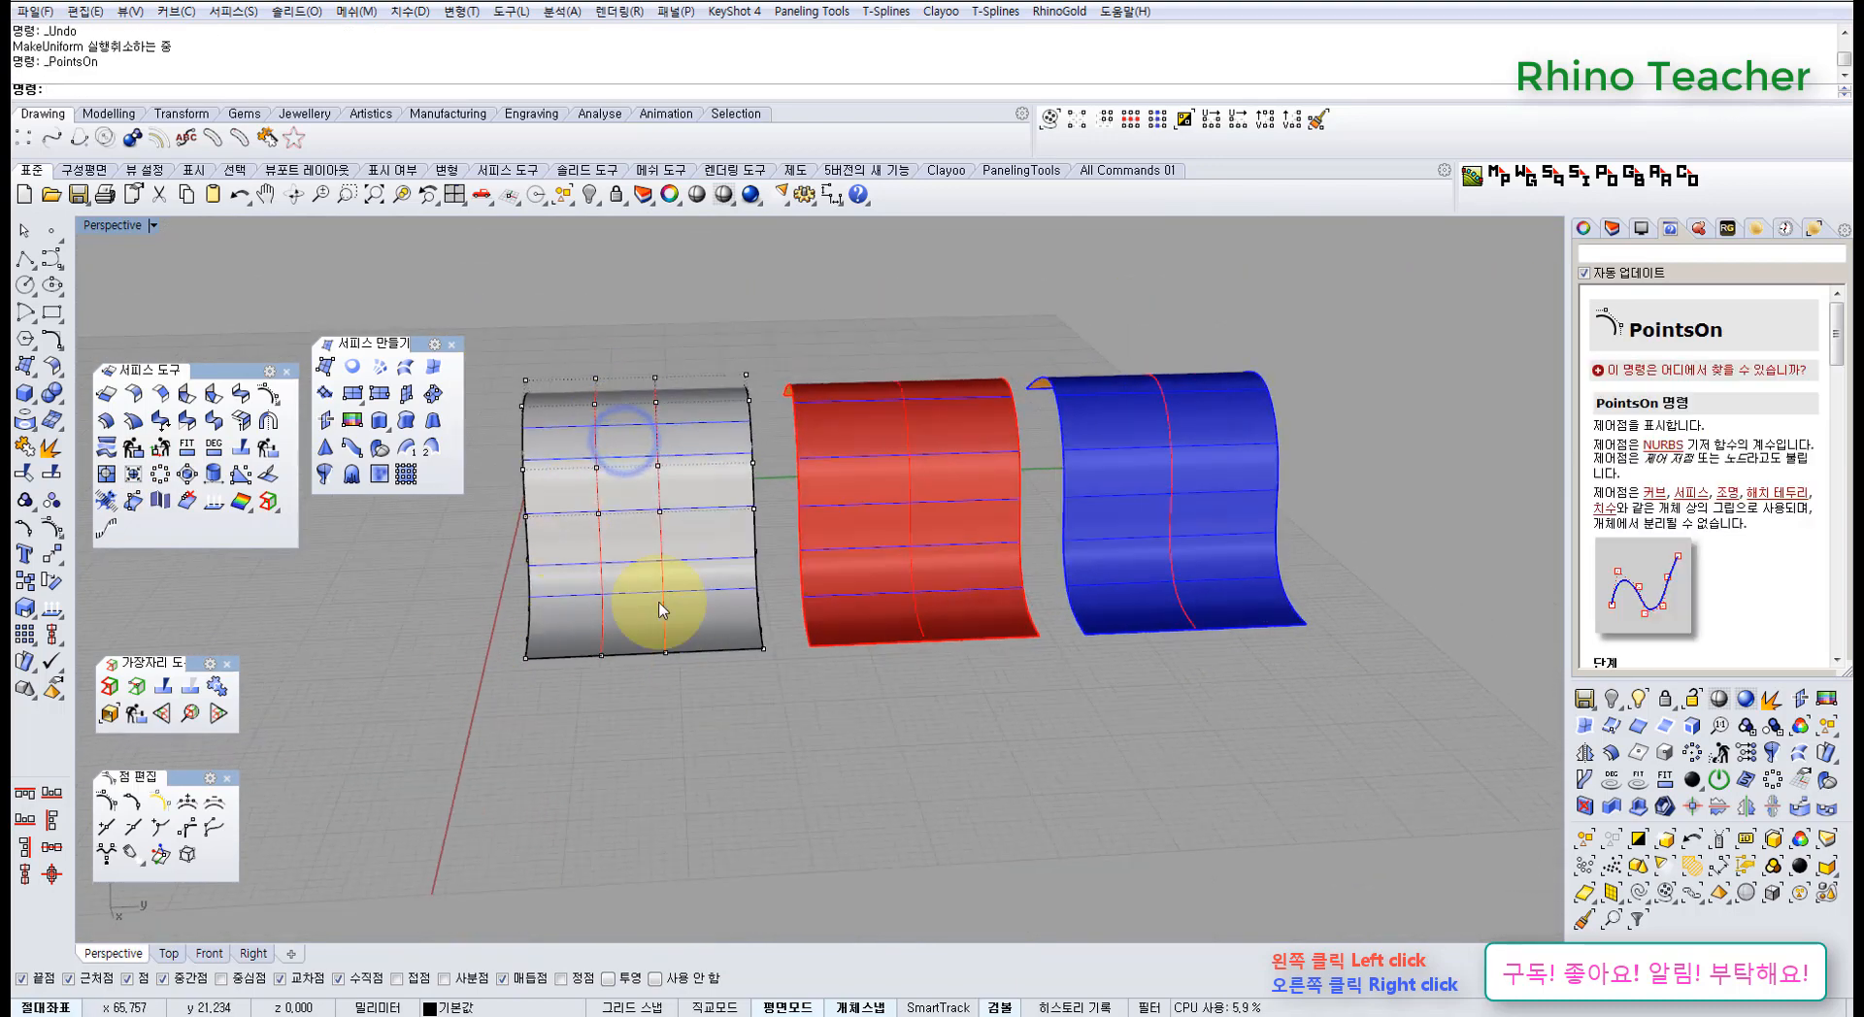
left_click_drag(561, 333, 701, 718)
right_click_drag(638, 547, 894, 510)
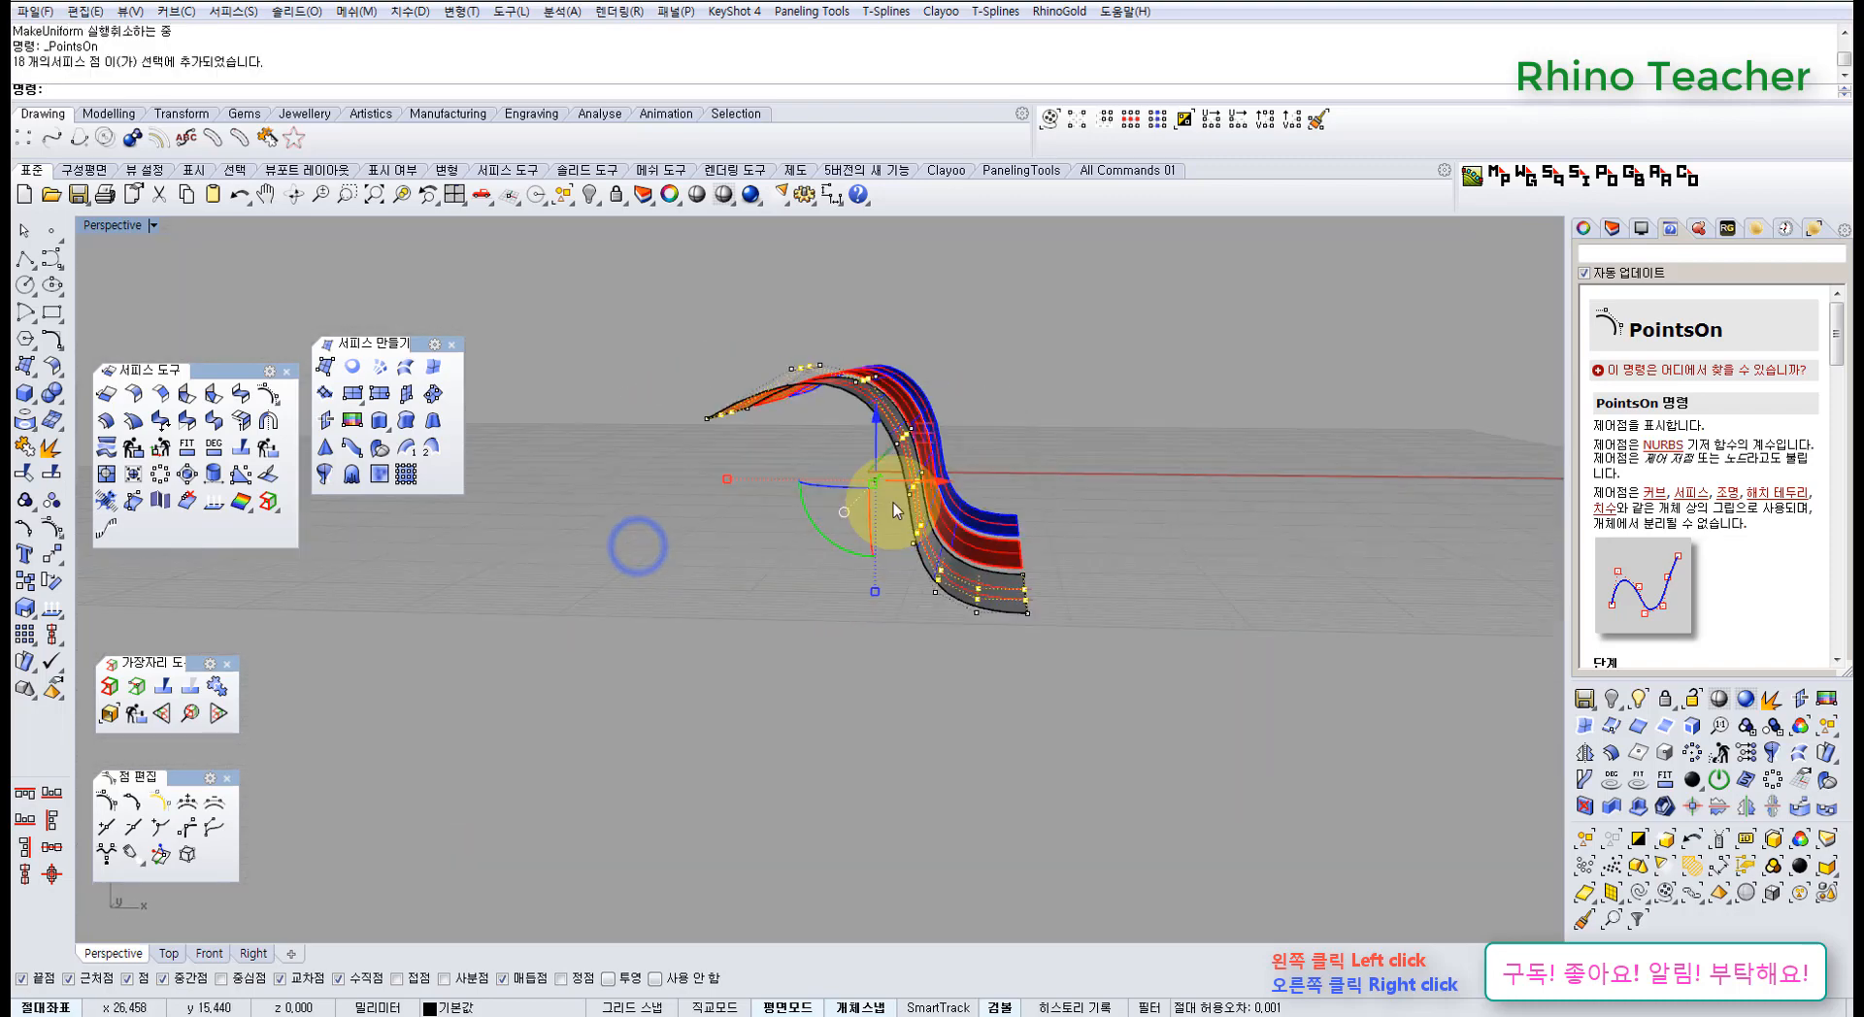
right_click_drag(932, 445, 940, 429)
left_click_drag(937, 408, 955, 388)
right_click_drag(1063, 333, 719, 497)
- Undo the control point move and the knot insertion on the gray surface, and clear the selection
key("ctrl+z")
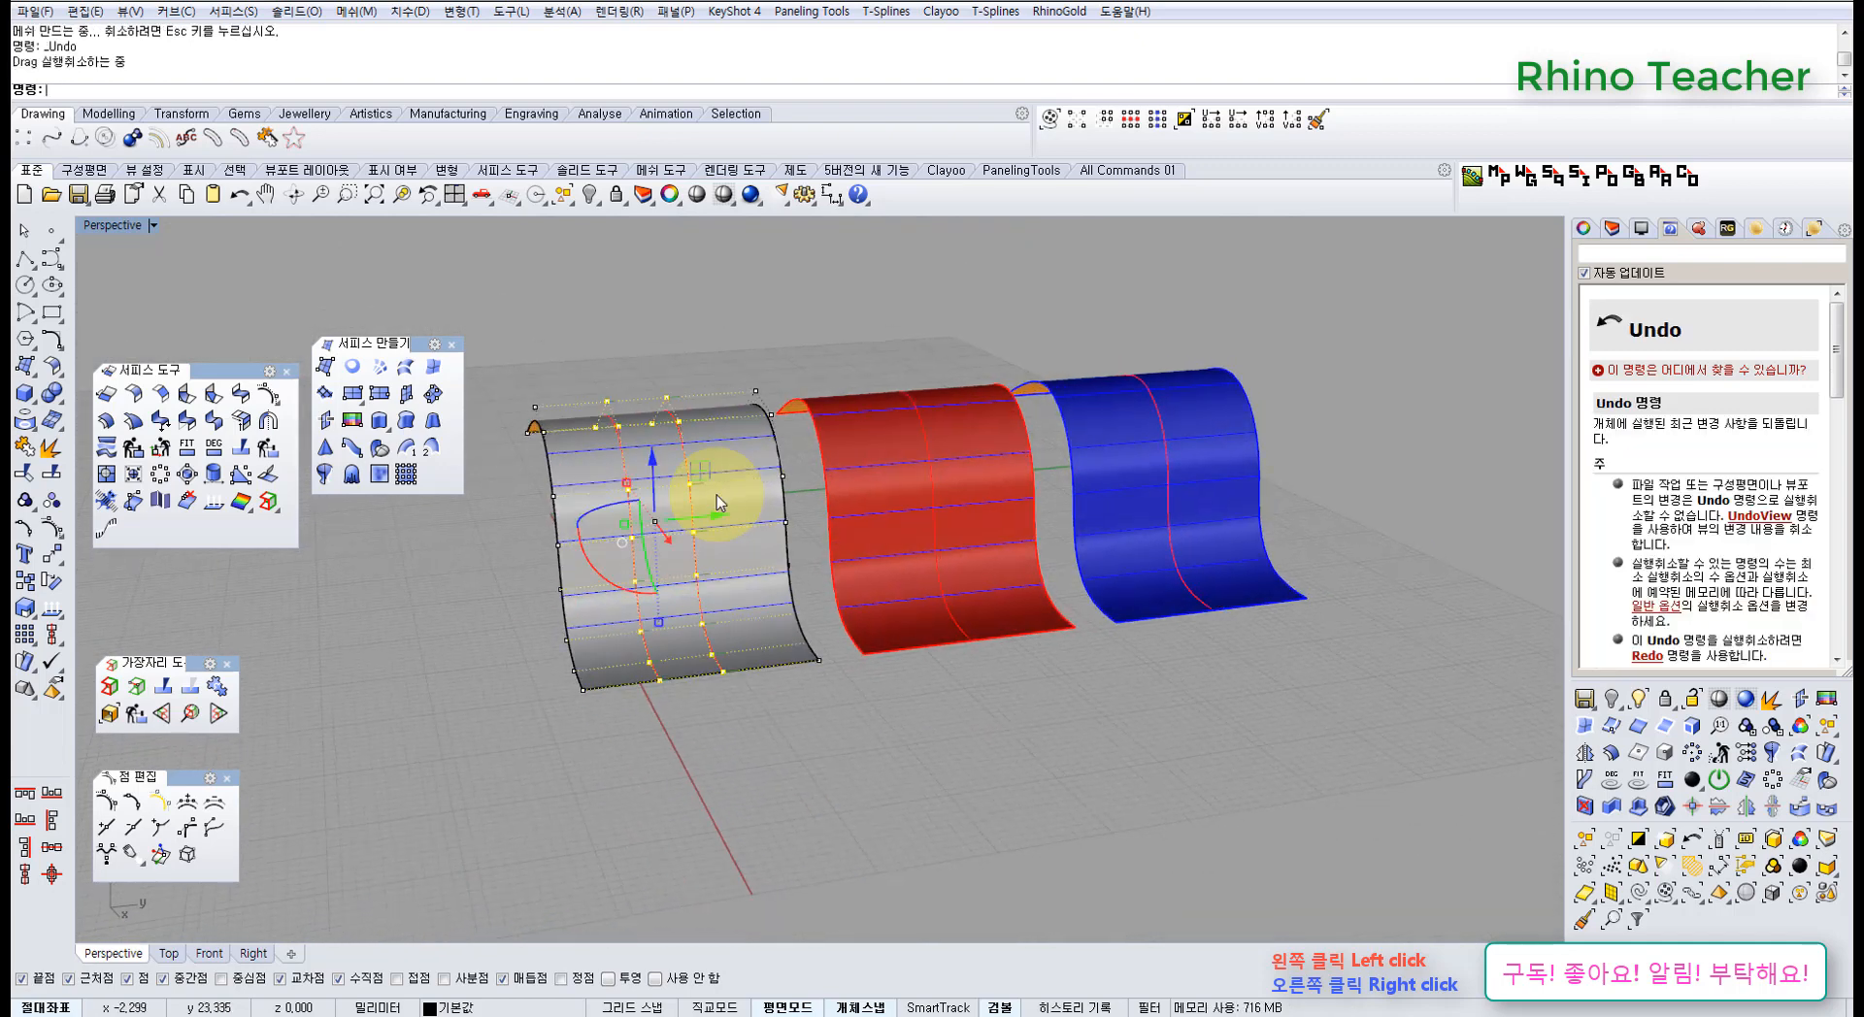
key("ctrl+z")
right_click_drag(686, 486, 686, 449)
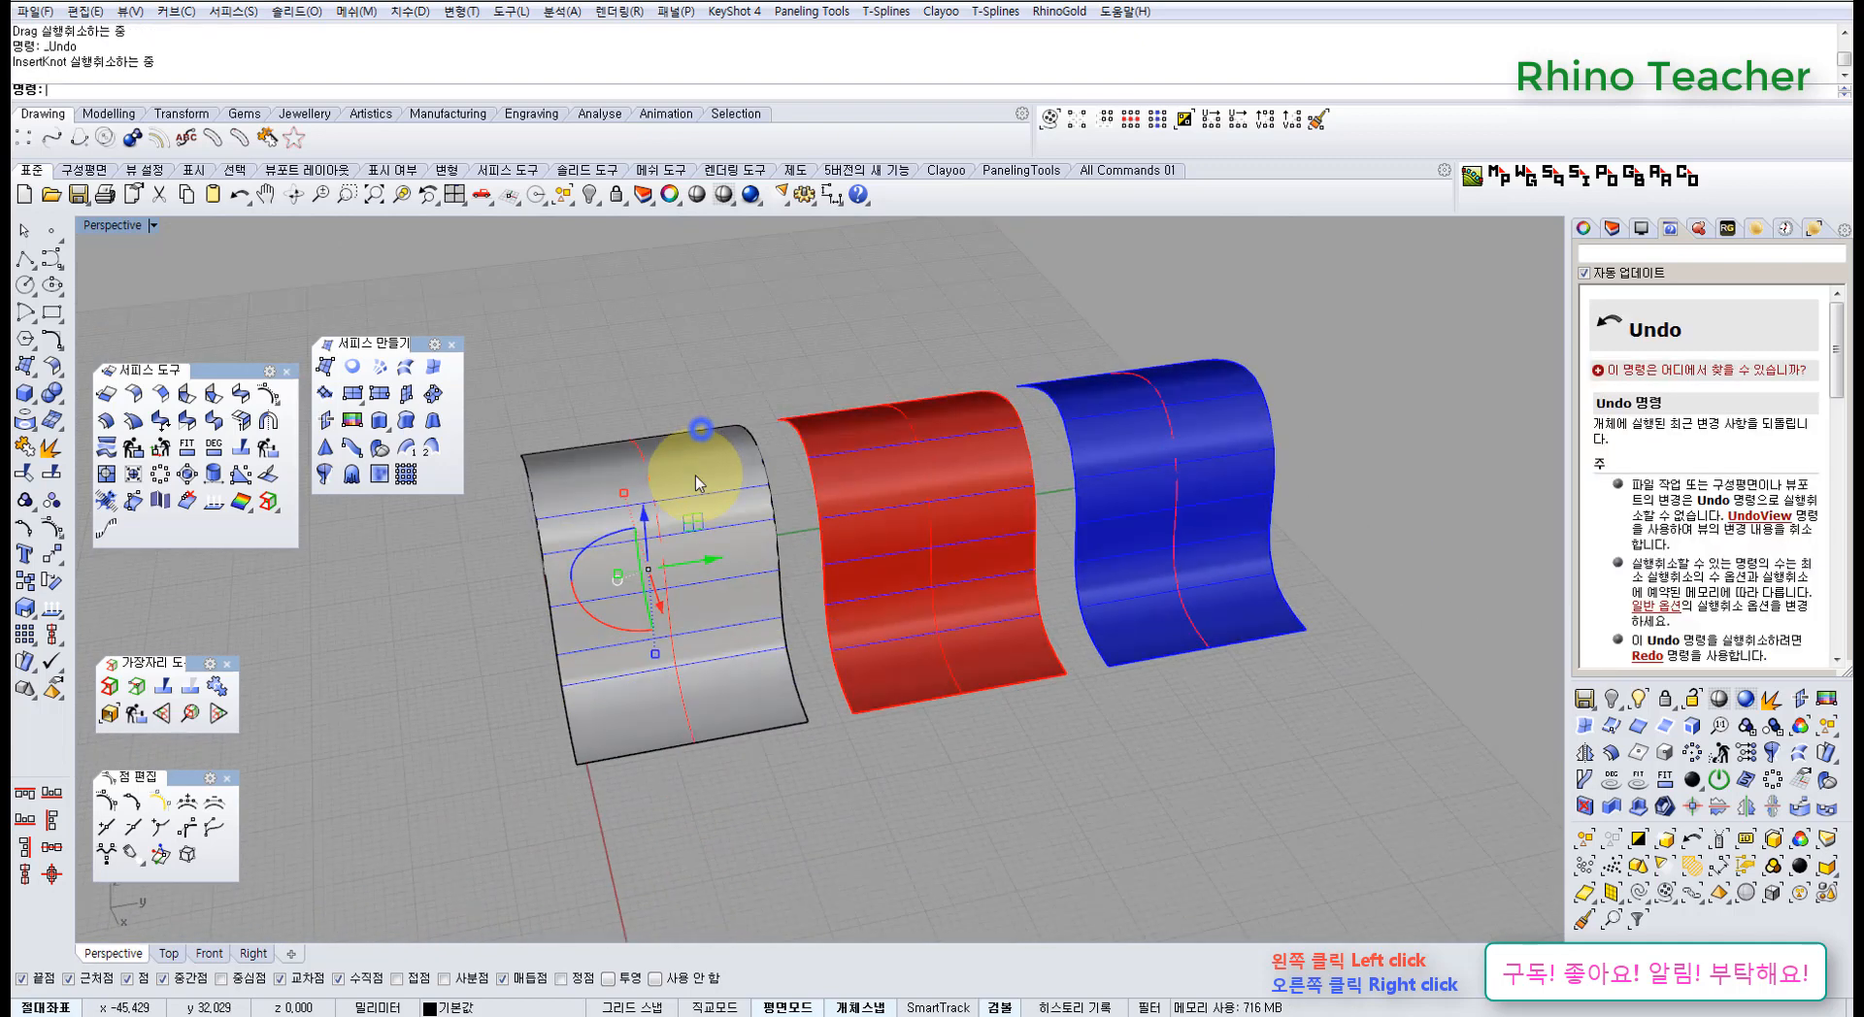
left_click(448, 678)
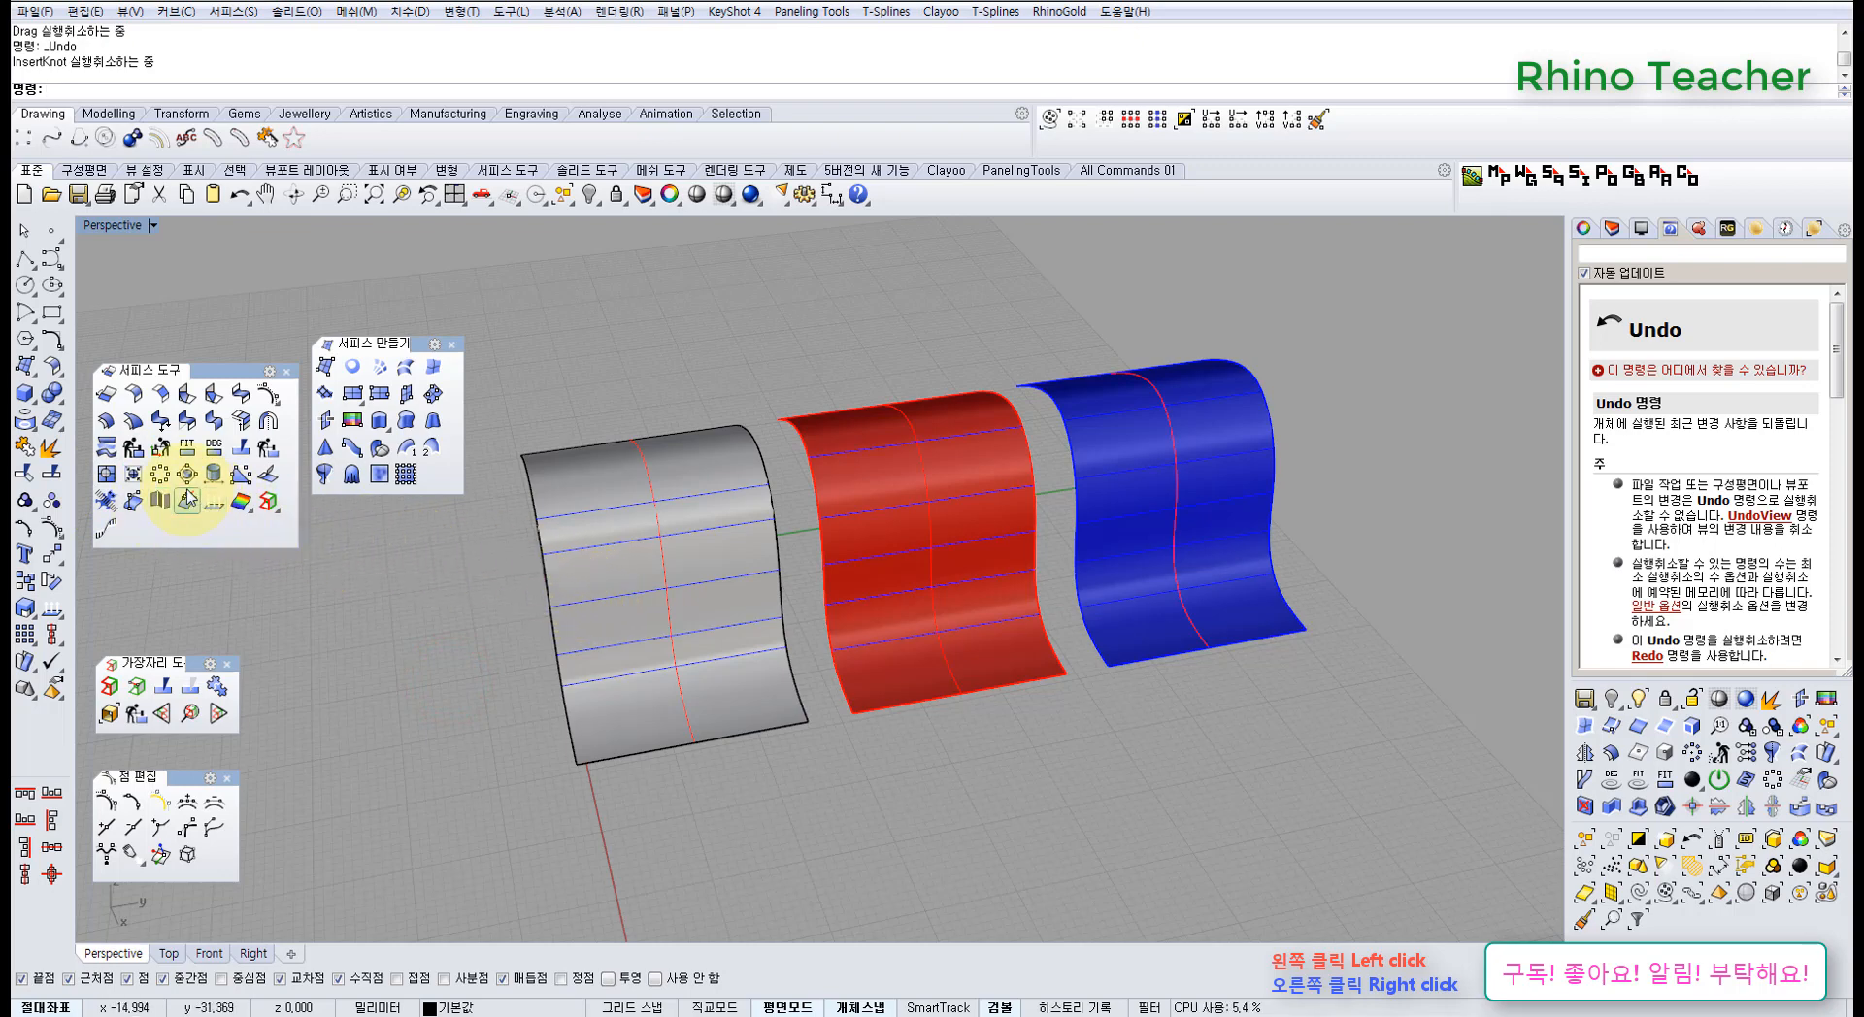
- Change the gray surface's degree to 3 in both the U and V directions
left_click(211, 451)
left_click(585, 523)
right_click(585, 524)
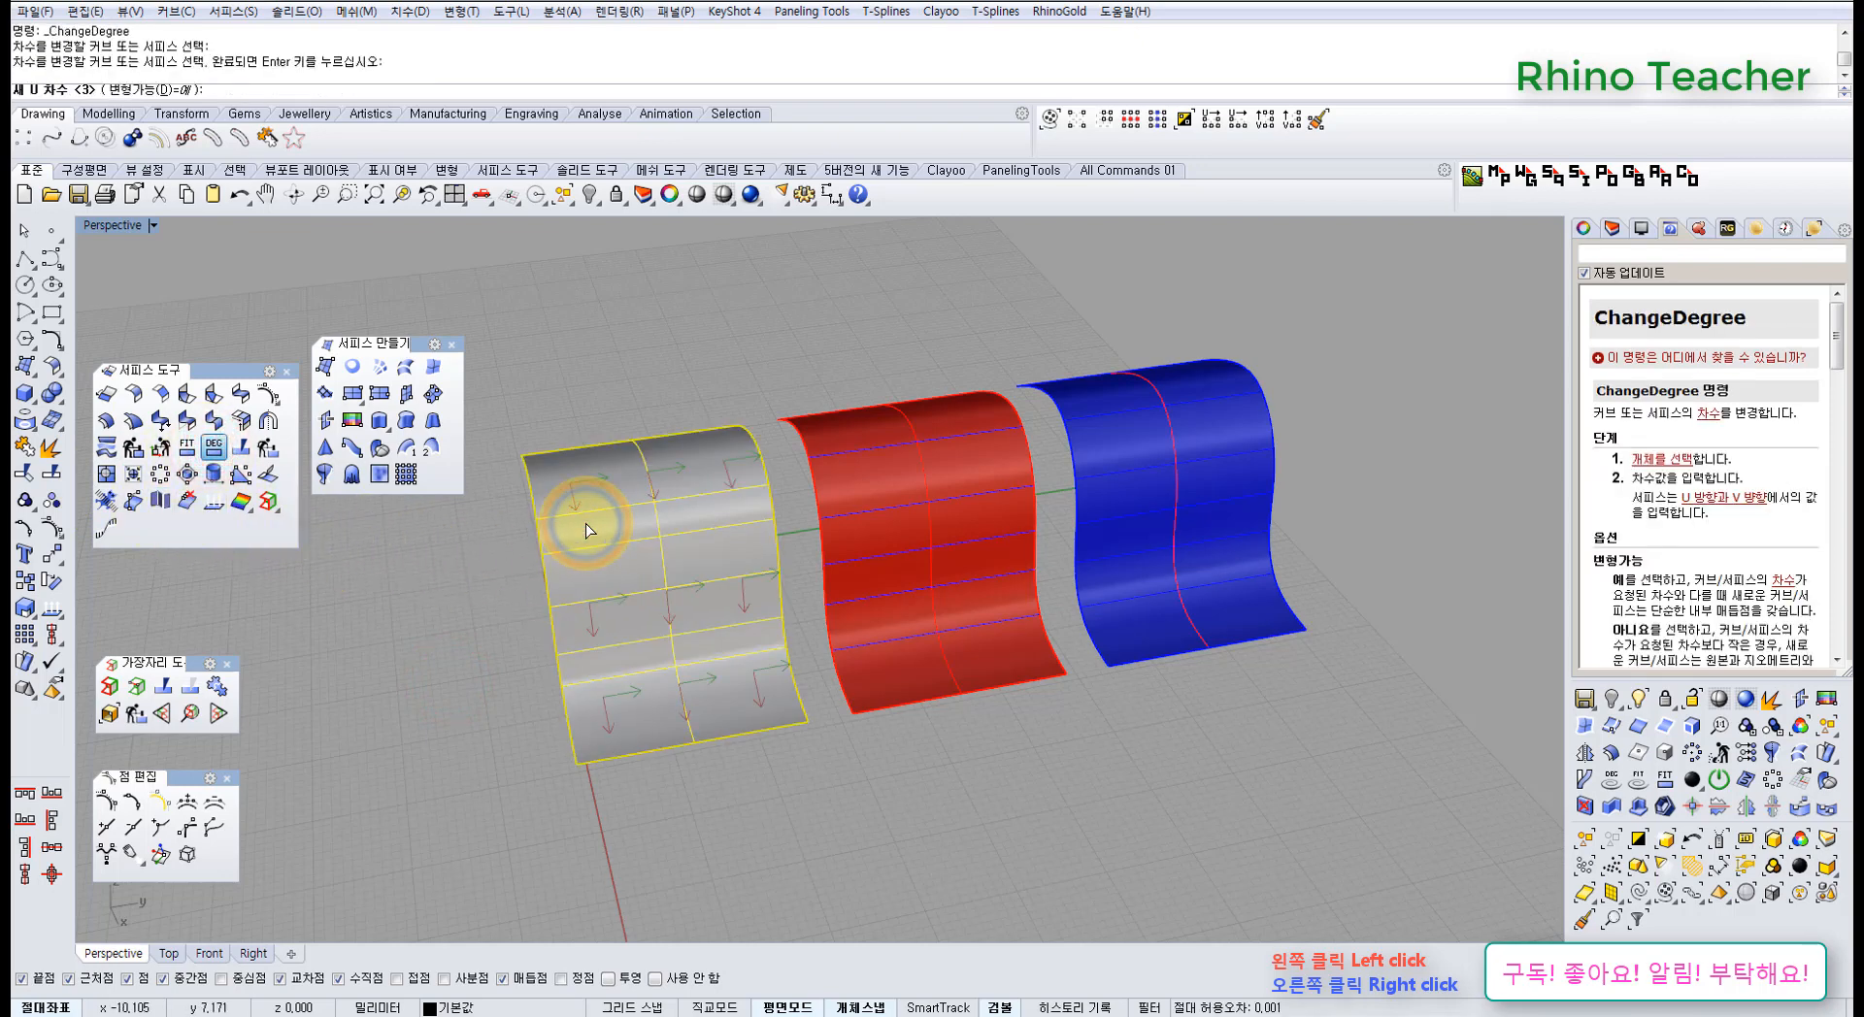
type("3")
key("Return")
type("3")
key("Return")
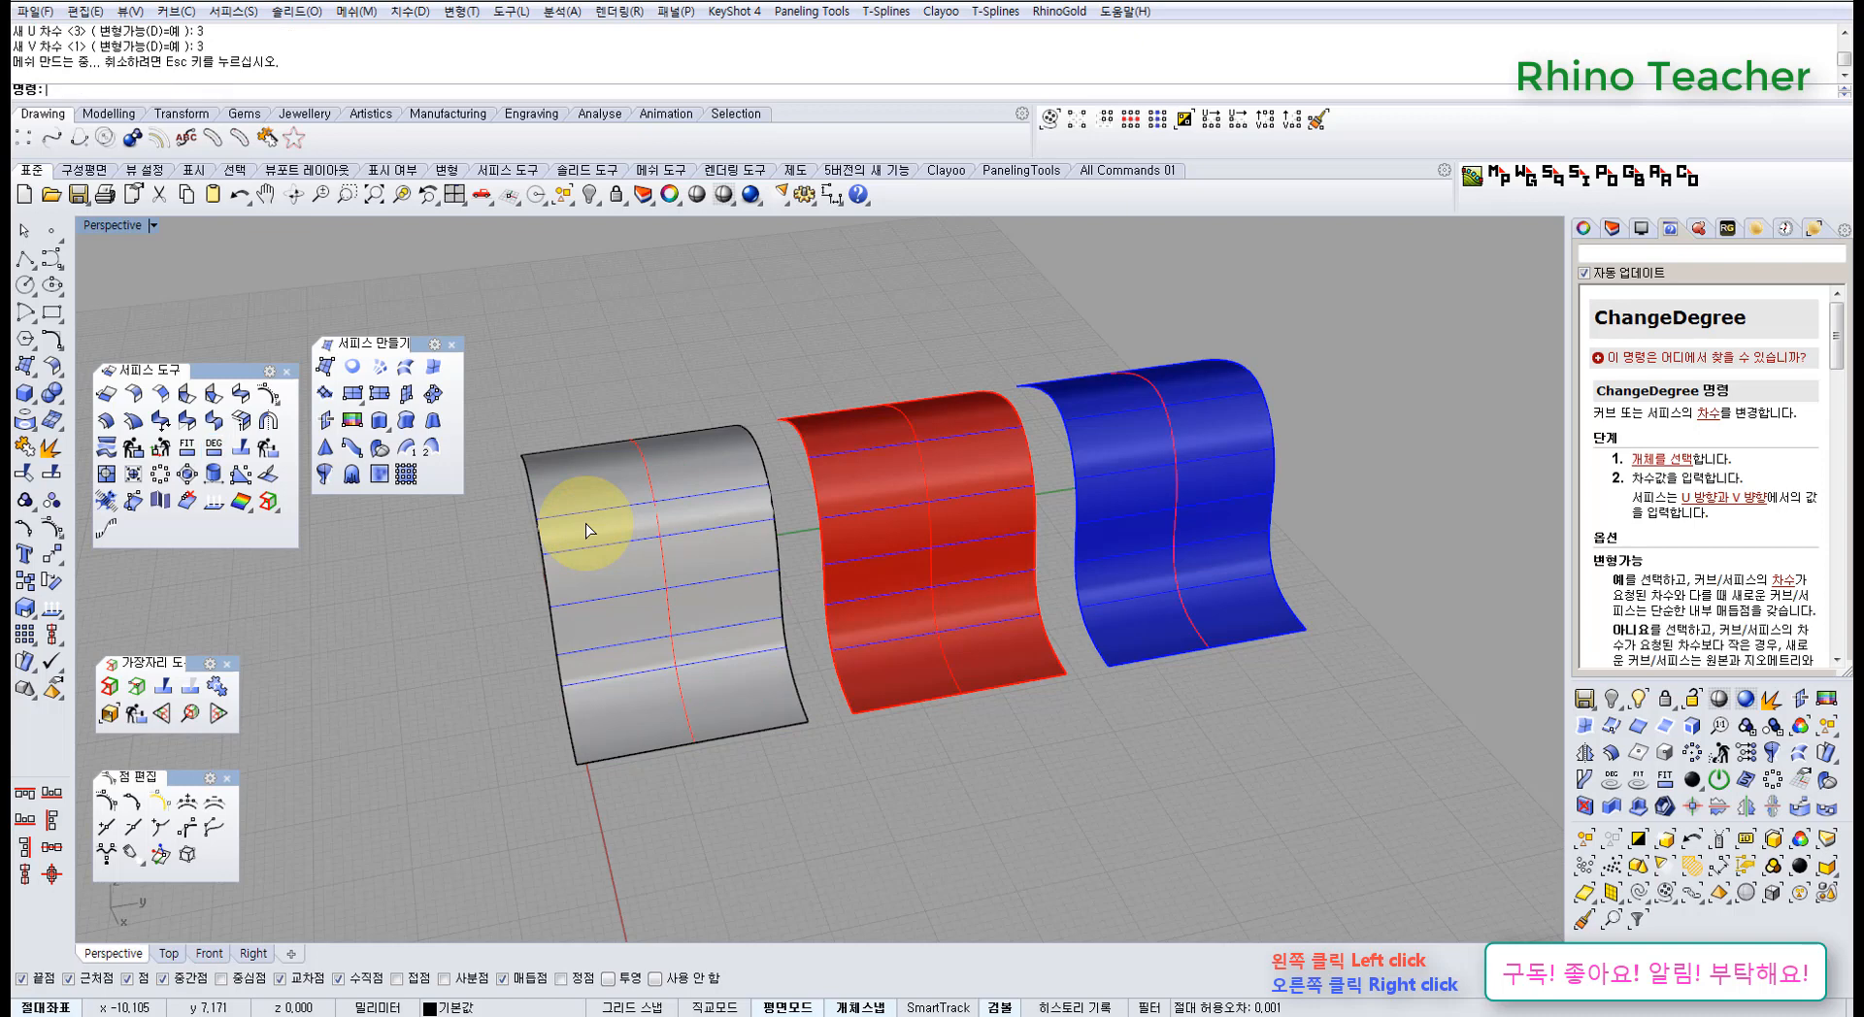
- Show the gray surface's object properties and turn on its control points
left_click(1584, 229)
scroll(515, 520, "up", 5)
left_click(645, 550)
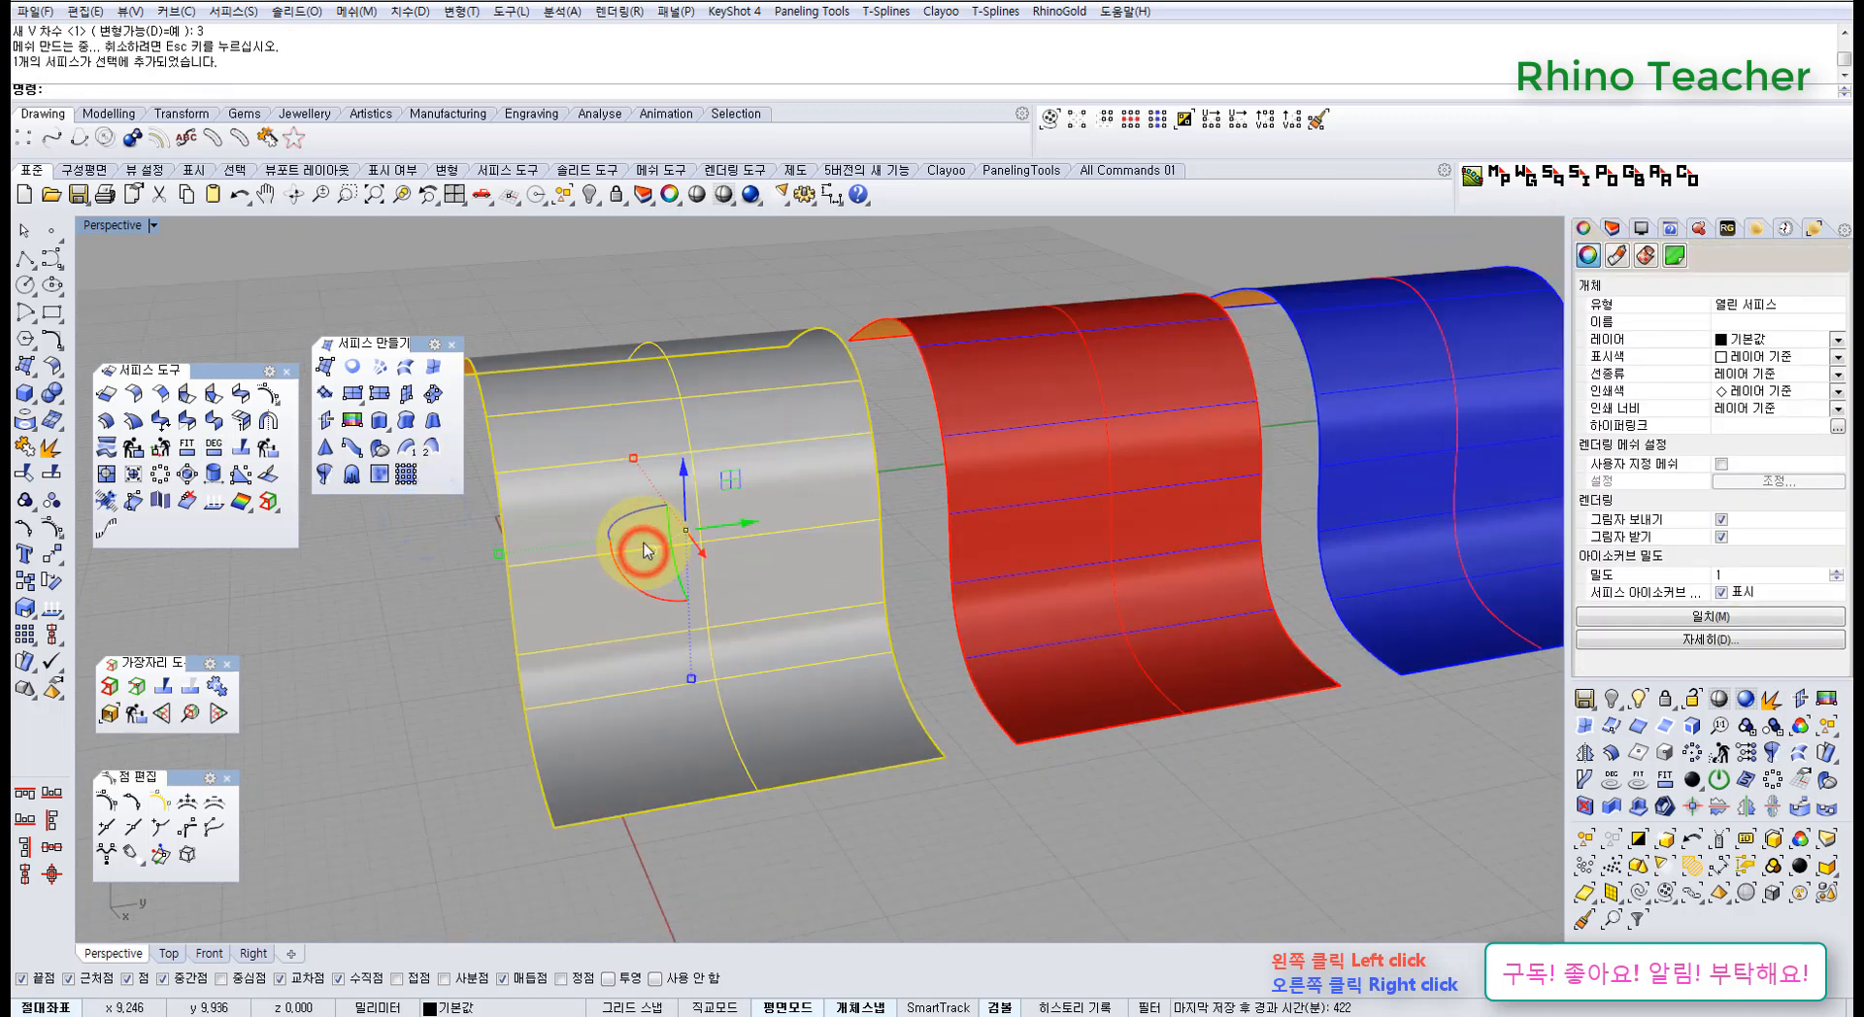
key("F10")
scroll(707, 472, "down", 5)
right_click_drag(745, 435, 670, 475)
scroll(720, 501, "up", 5)
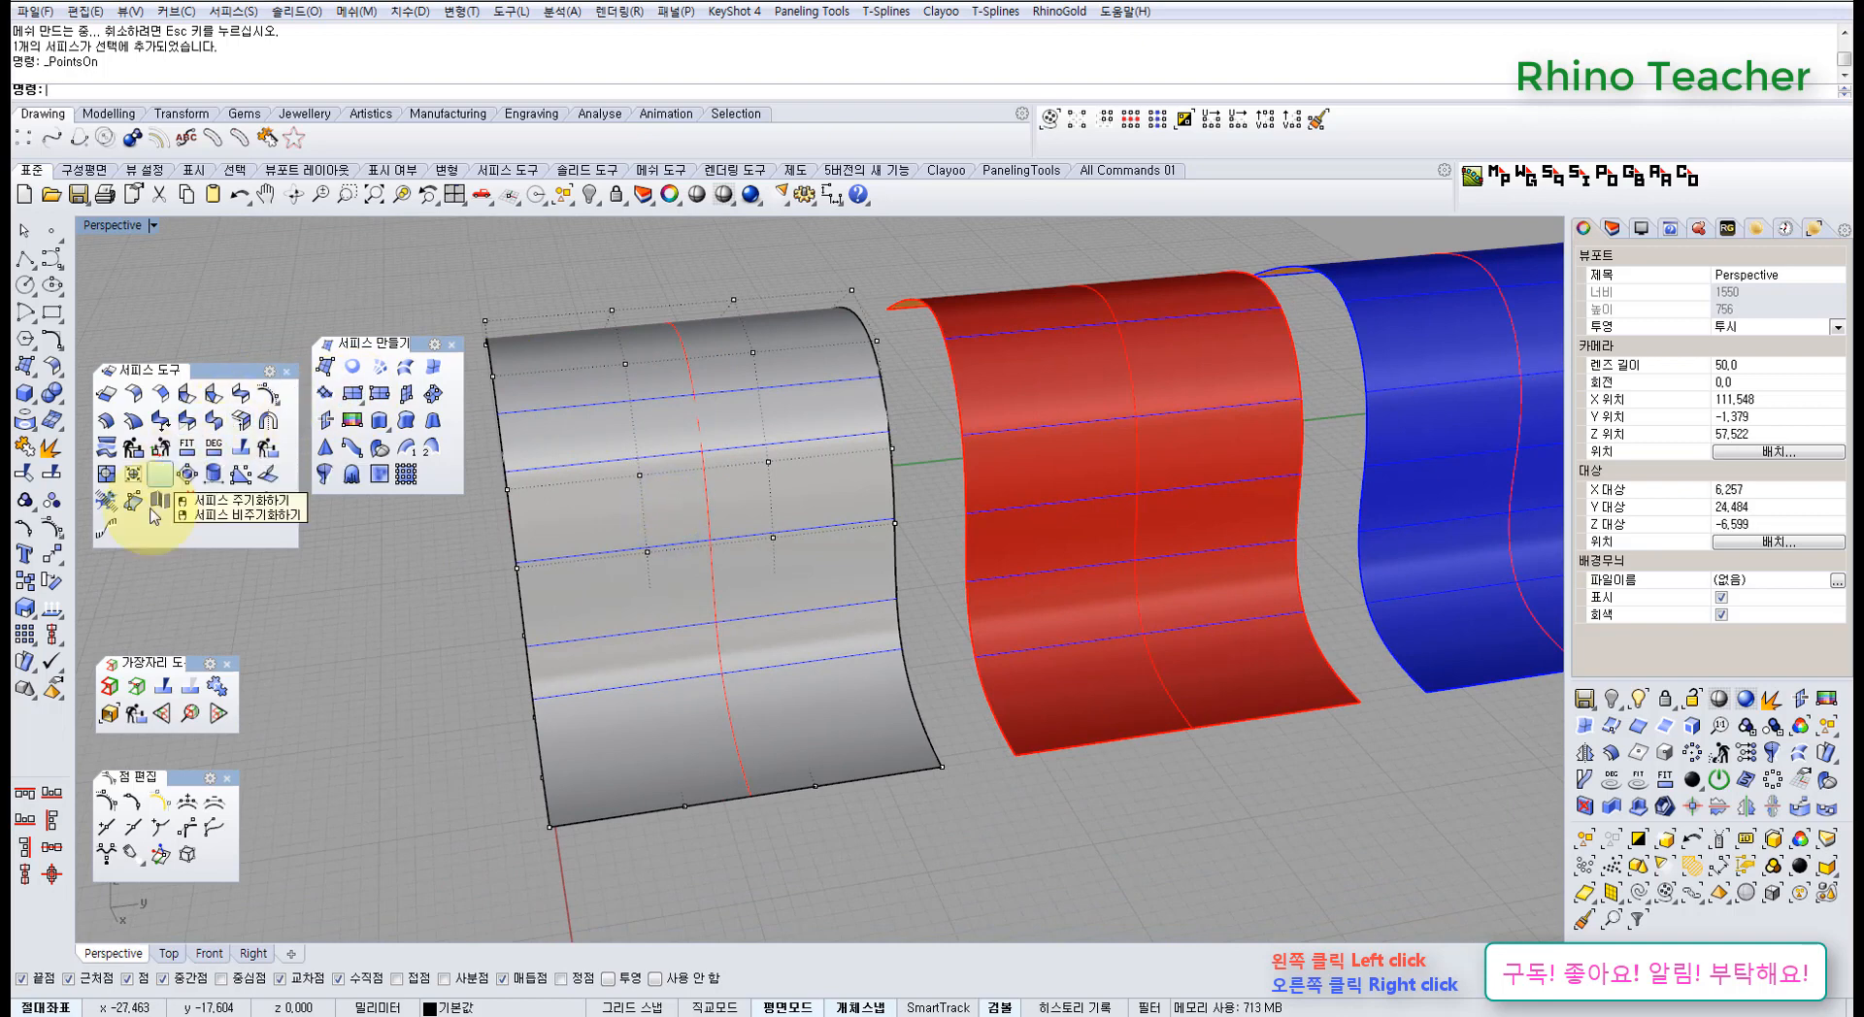
- Insert two U-direction knots into the gray surface, one on each side of its middle isocurve
left_click(107, 826)
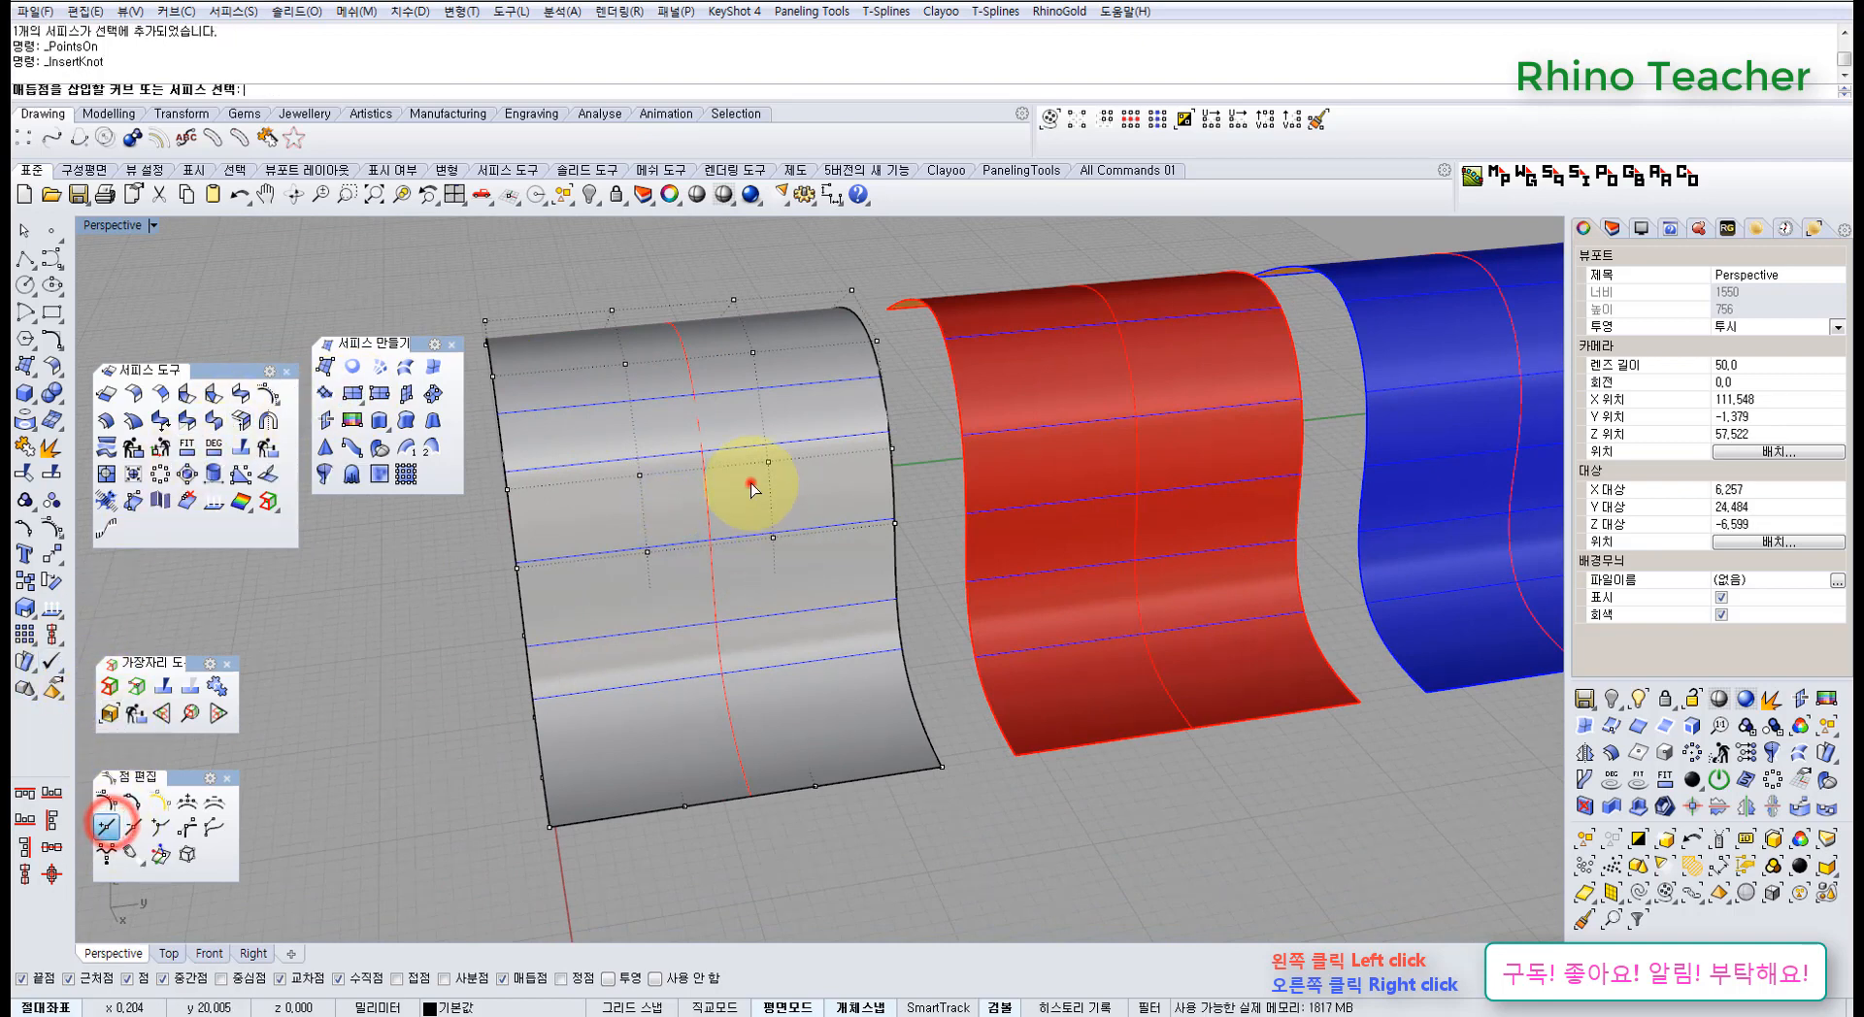
left_click(749, 485)
left_click(635, 526)
left_click(774, 500)
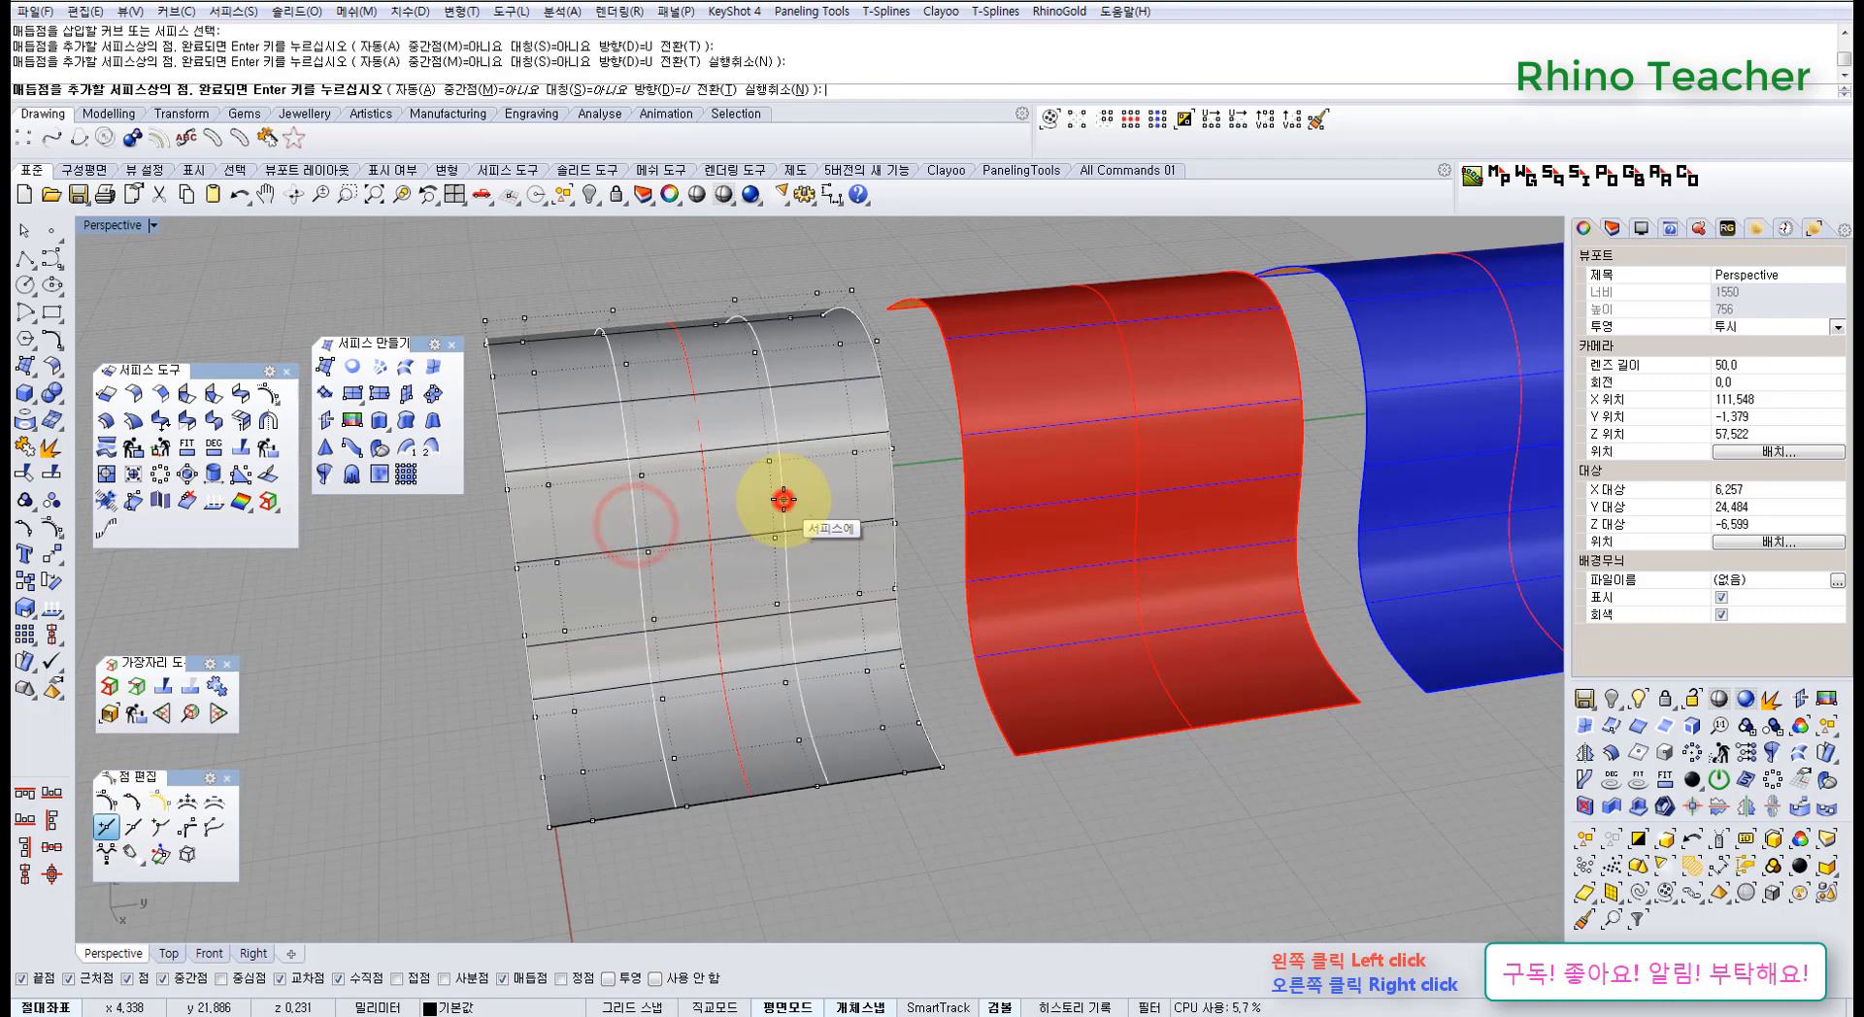
right_click(773, 500)
- Make the gray surface's knots uniform in both directions with MakeUniform
scroll(757, 515, "down", 5)
right_click_drag(739, 533, 839, 625)
scroll(795, 633, "up", 5)
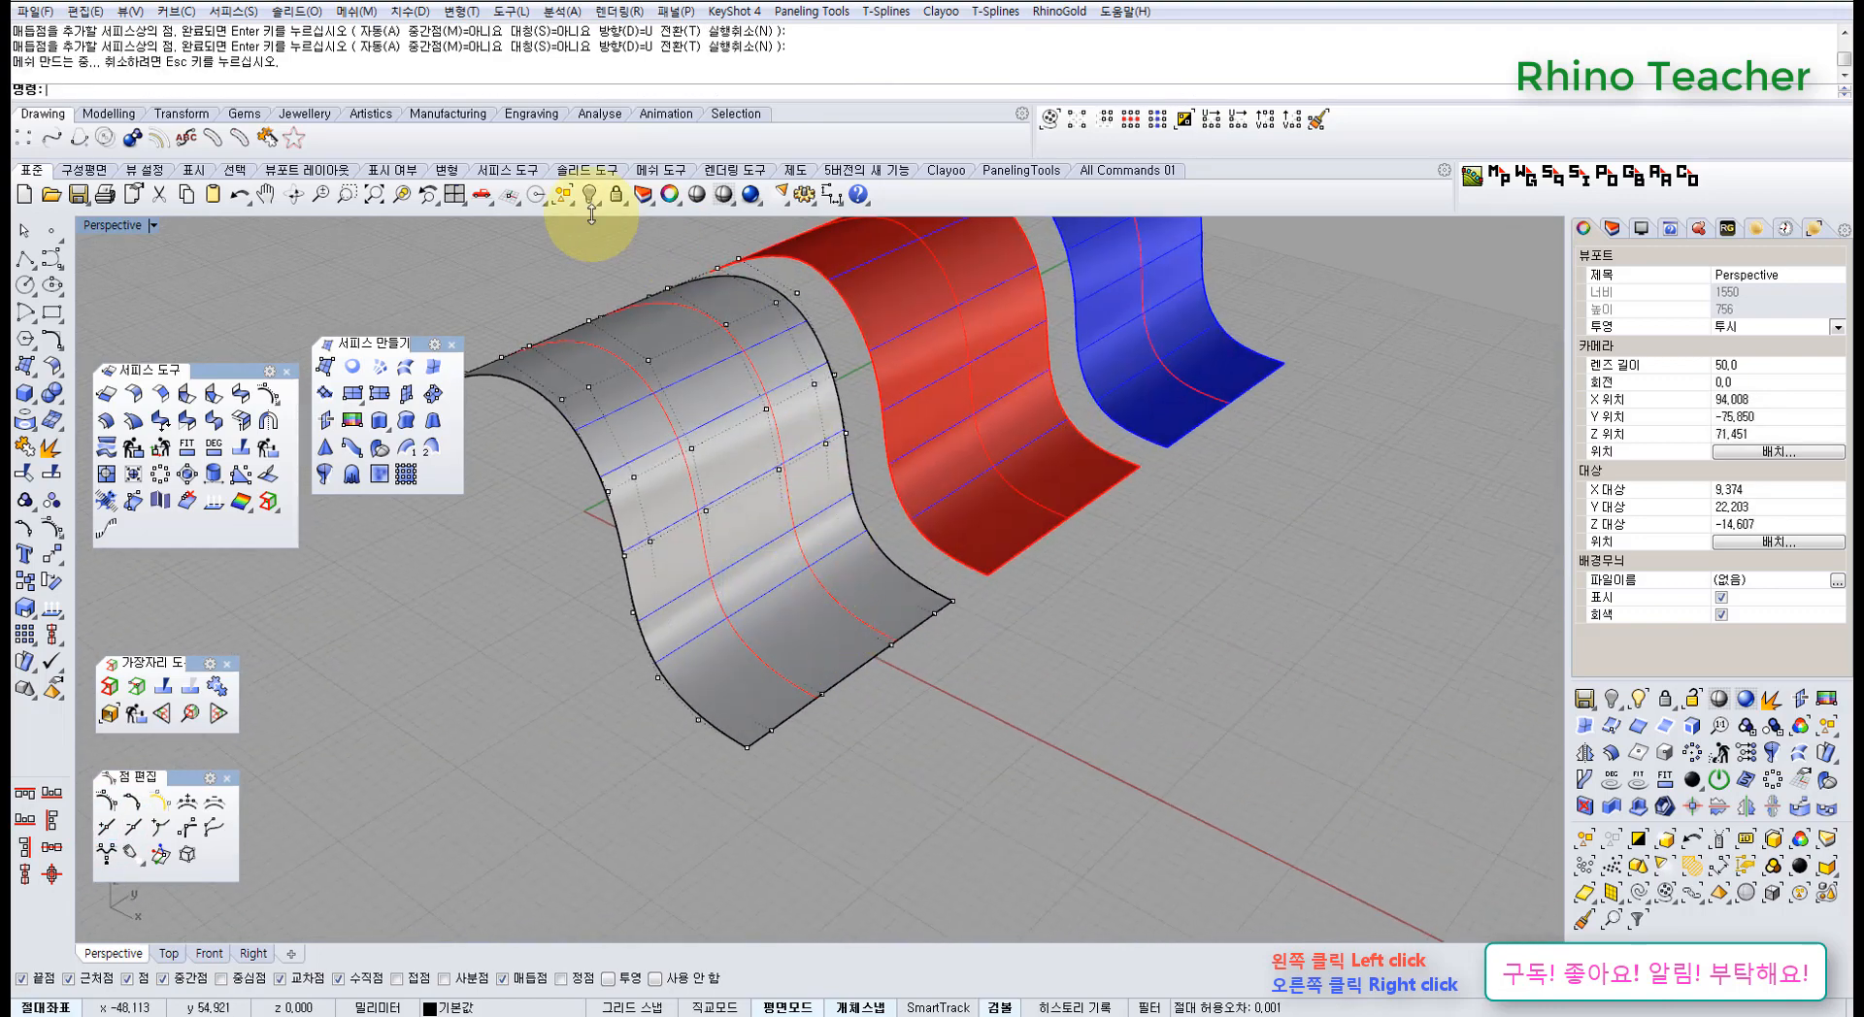
left_click(161, 475)
left_click(686, 458)
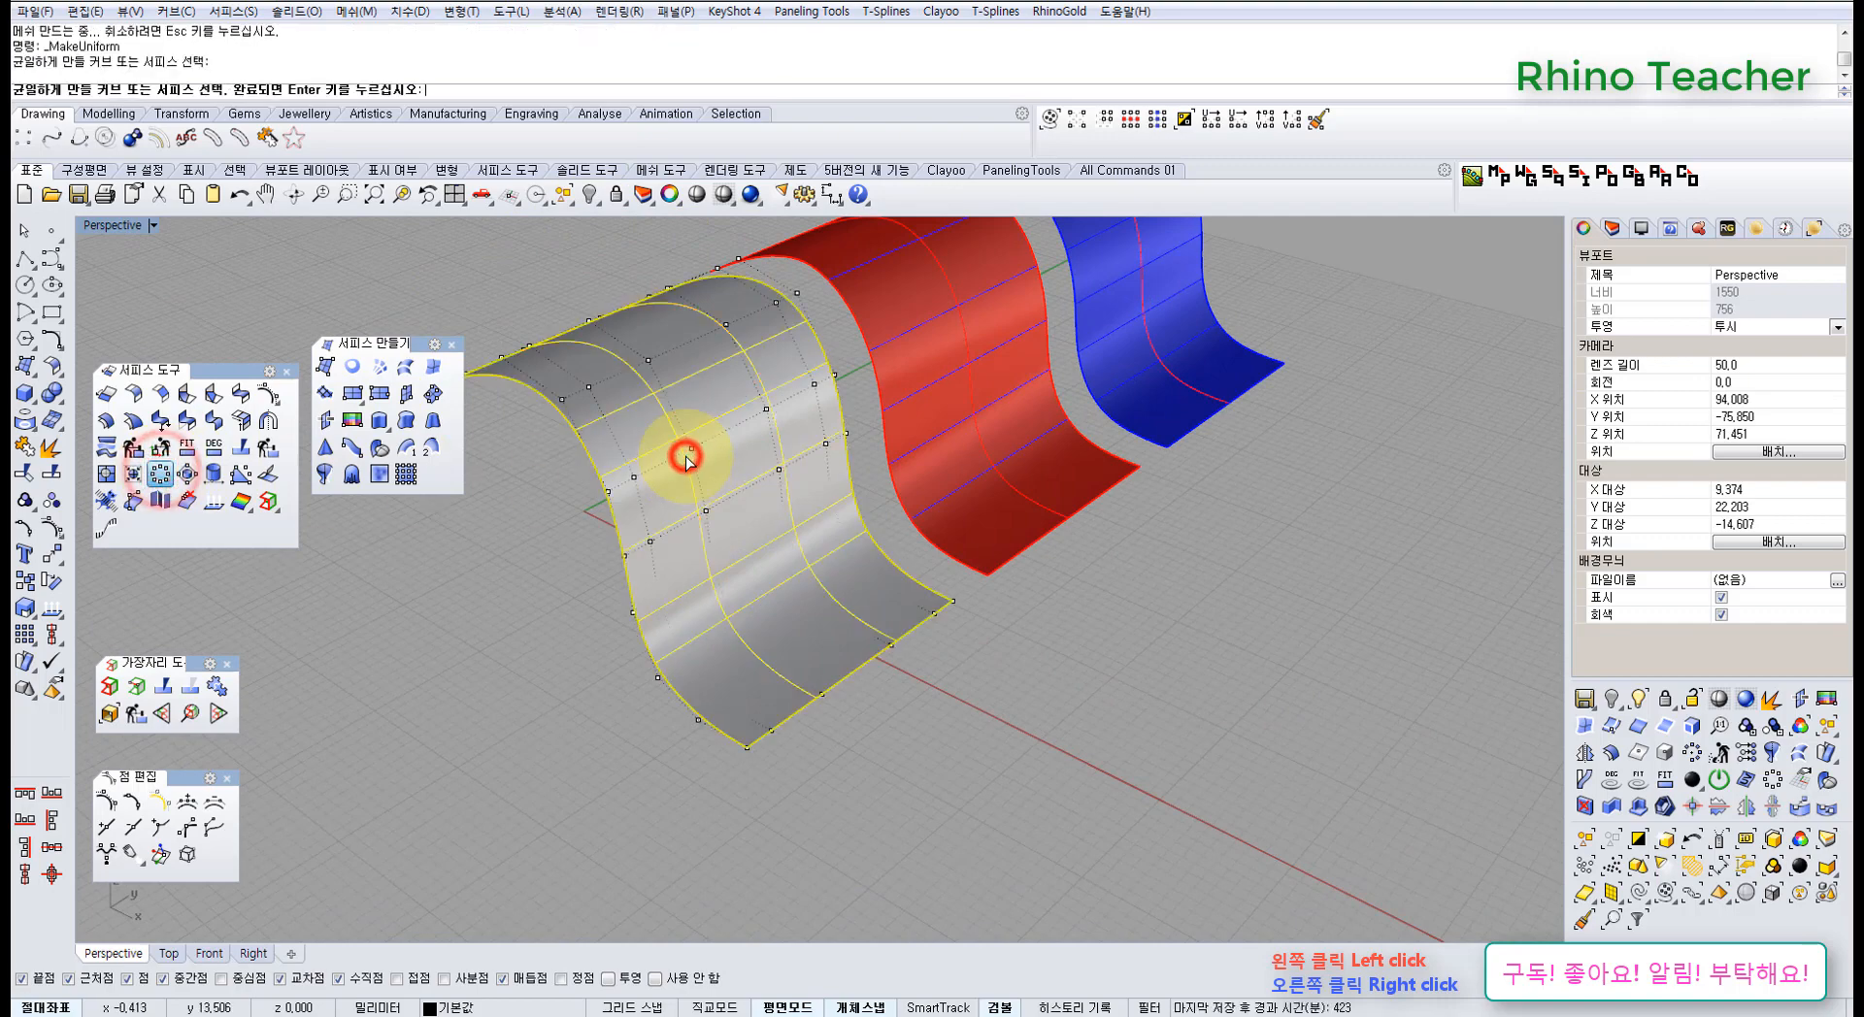
right_click(691, 458)
mouse_move(676, 496)
right_mouse_down()
mouse_move(702, 455)
mouse_move(658, 494)
right_mouse_up()
- Undo the MakeUniform change on the gray surface, redo it to compare the isocurves, and undo it again
key("ctrl+z")
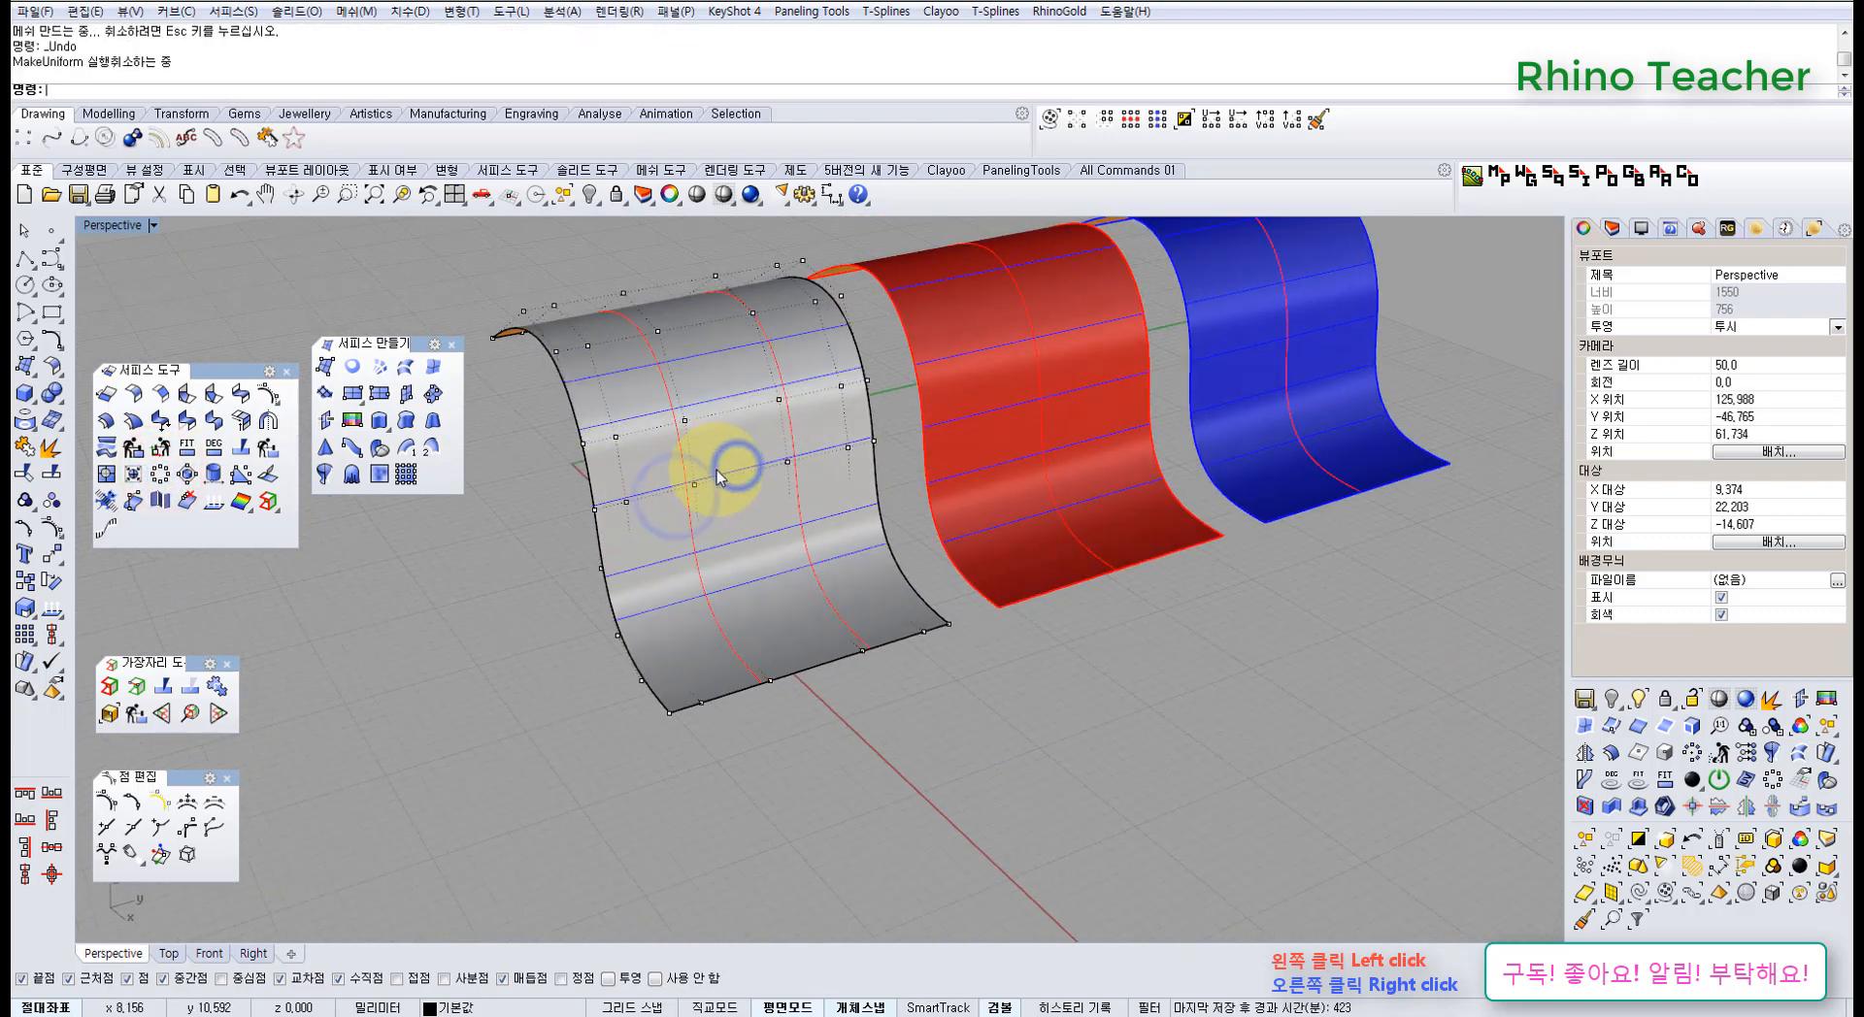
right_click_drag(774, 447, 745, 365)
scroll(746, 375, "up", 3)
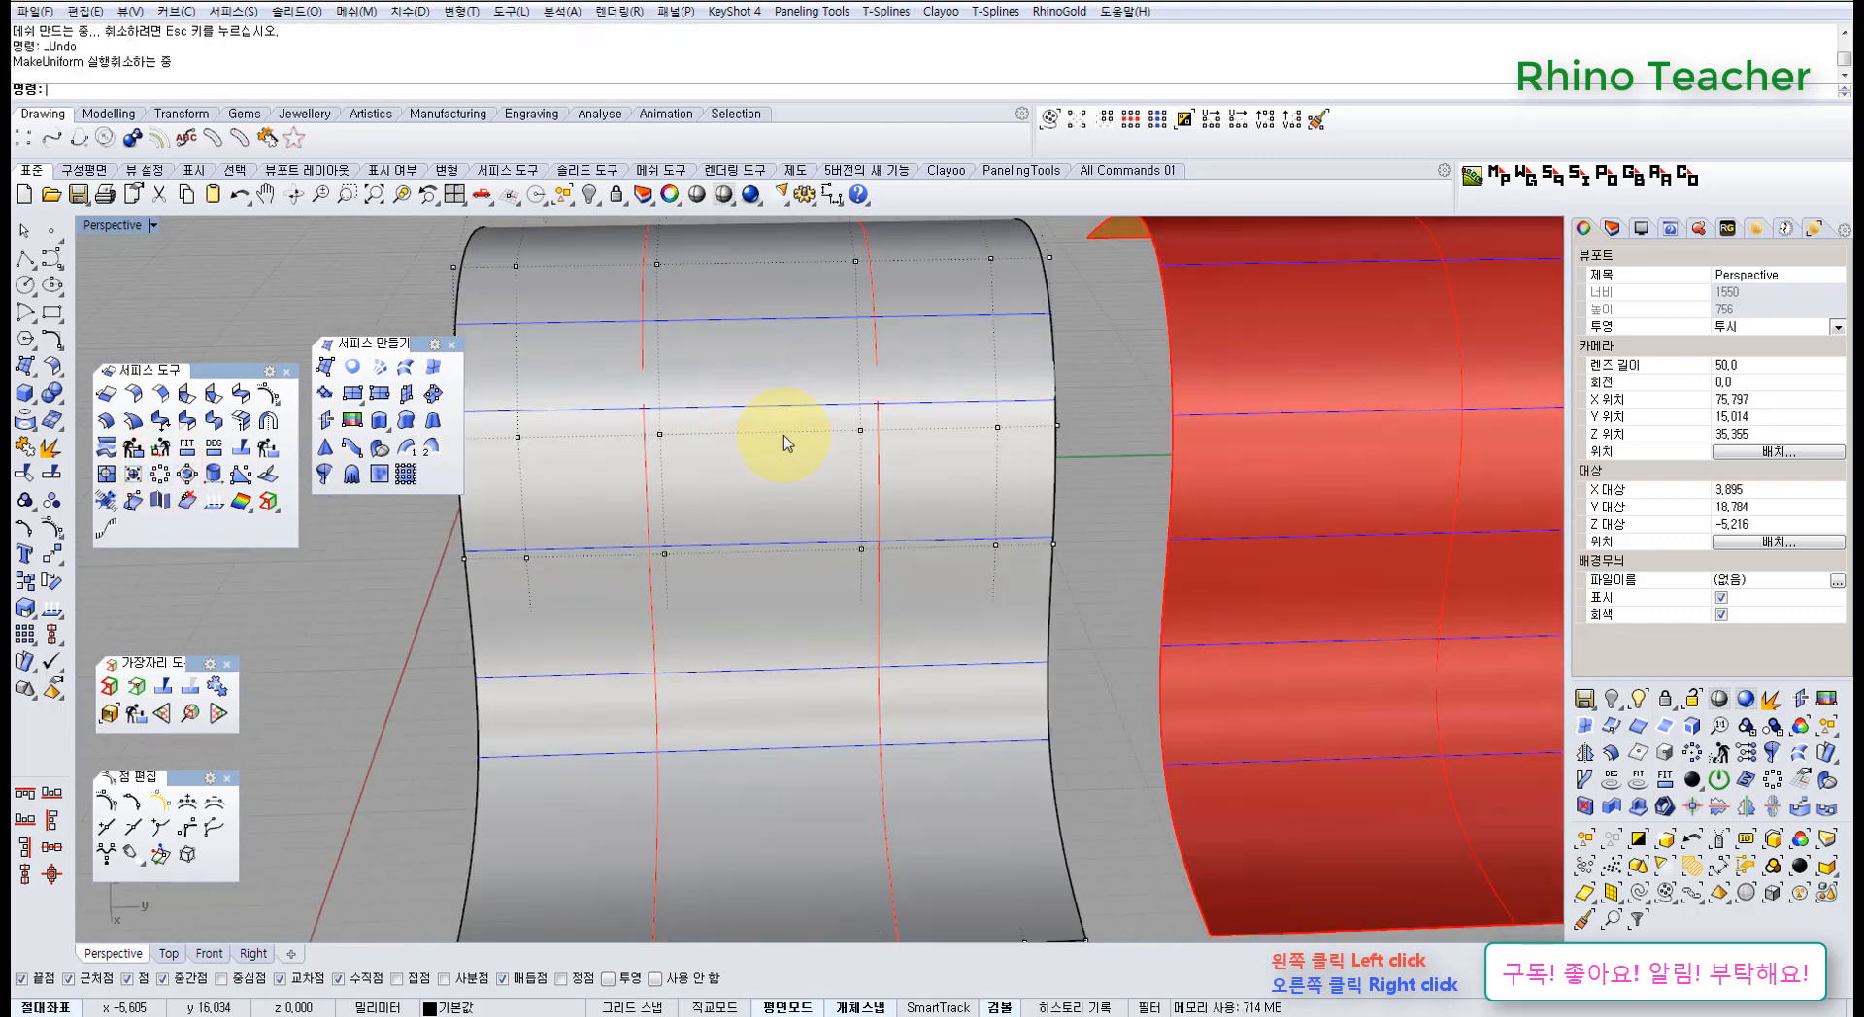
key("ctrl+y")
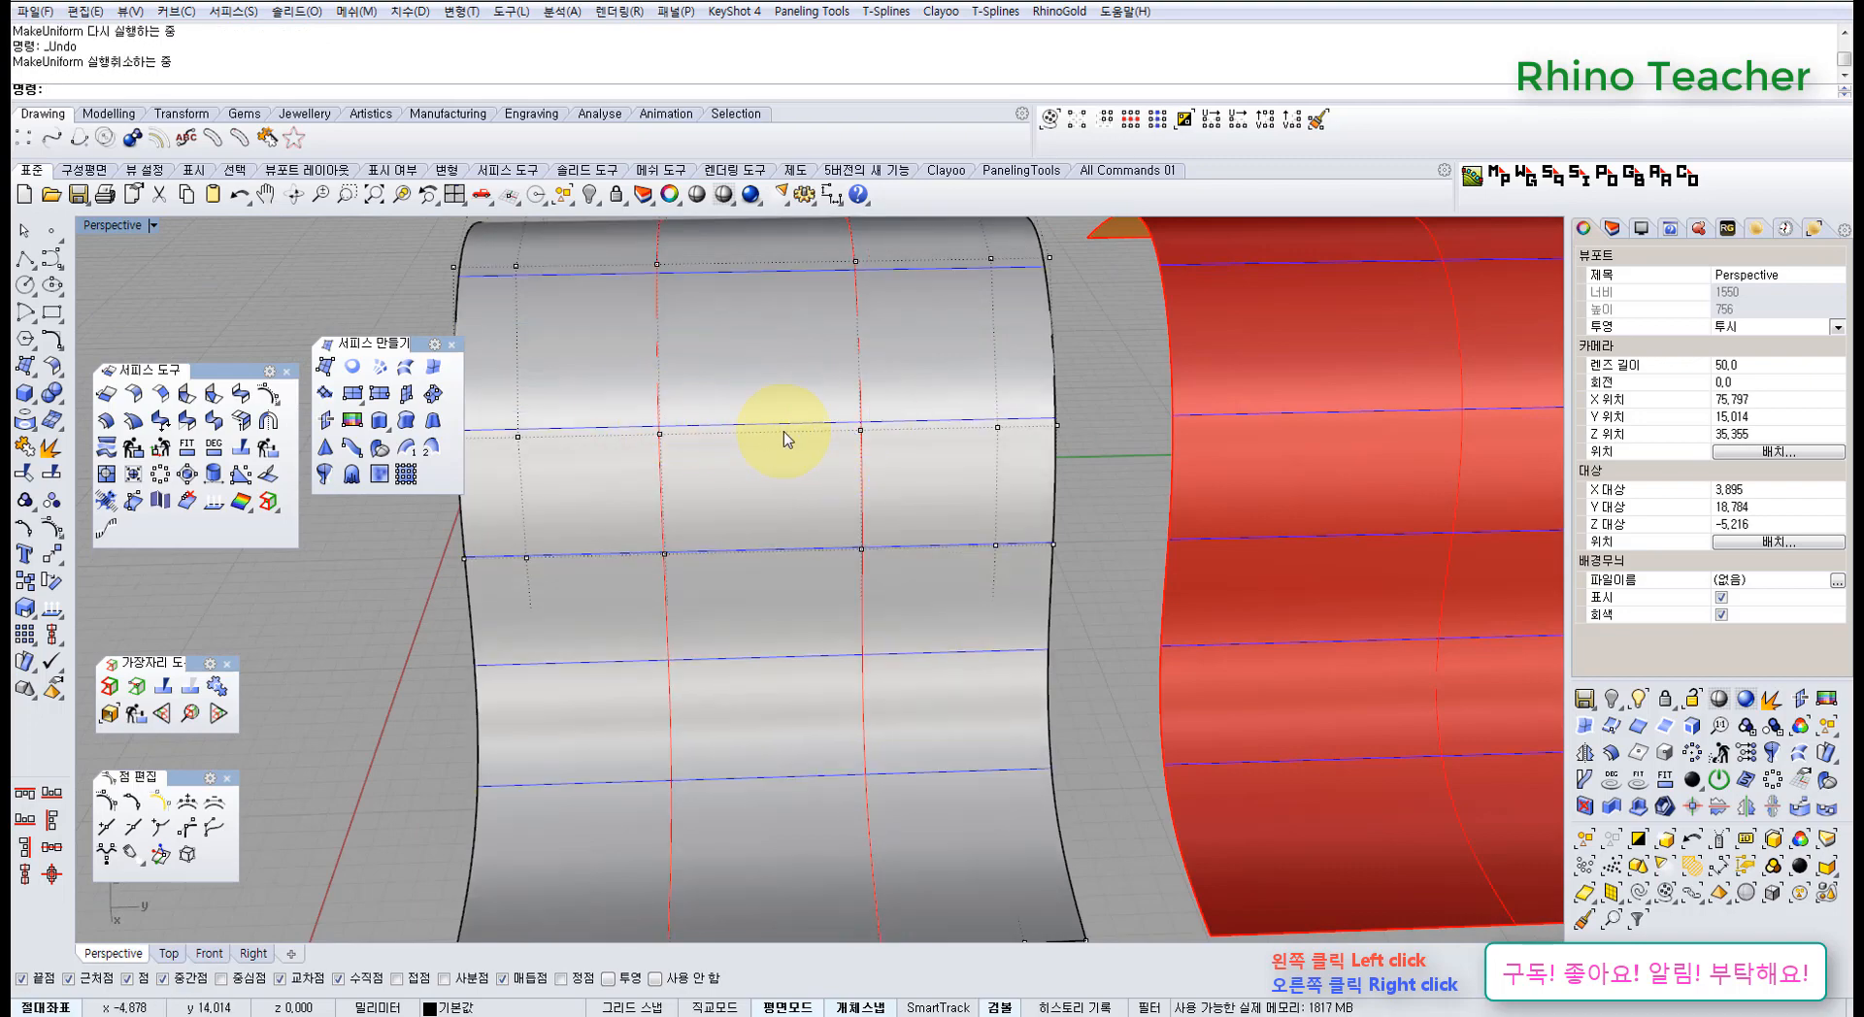
- Make the gray surface's knots uniform in the U direction only with MakeUniformUV, and undo the change
right_click_drag(691, 541, 801, 462)
scroll(762, 431, "down", 6)
left_click(162, 476)
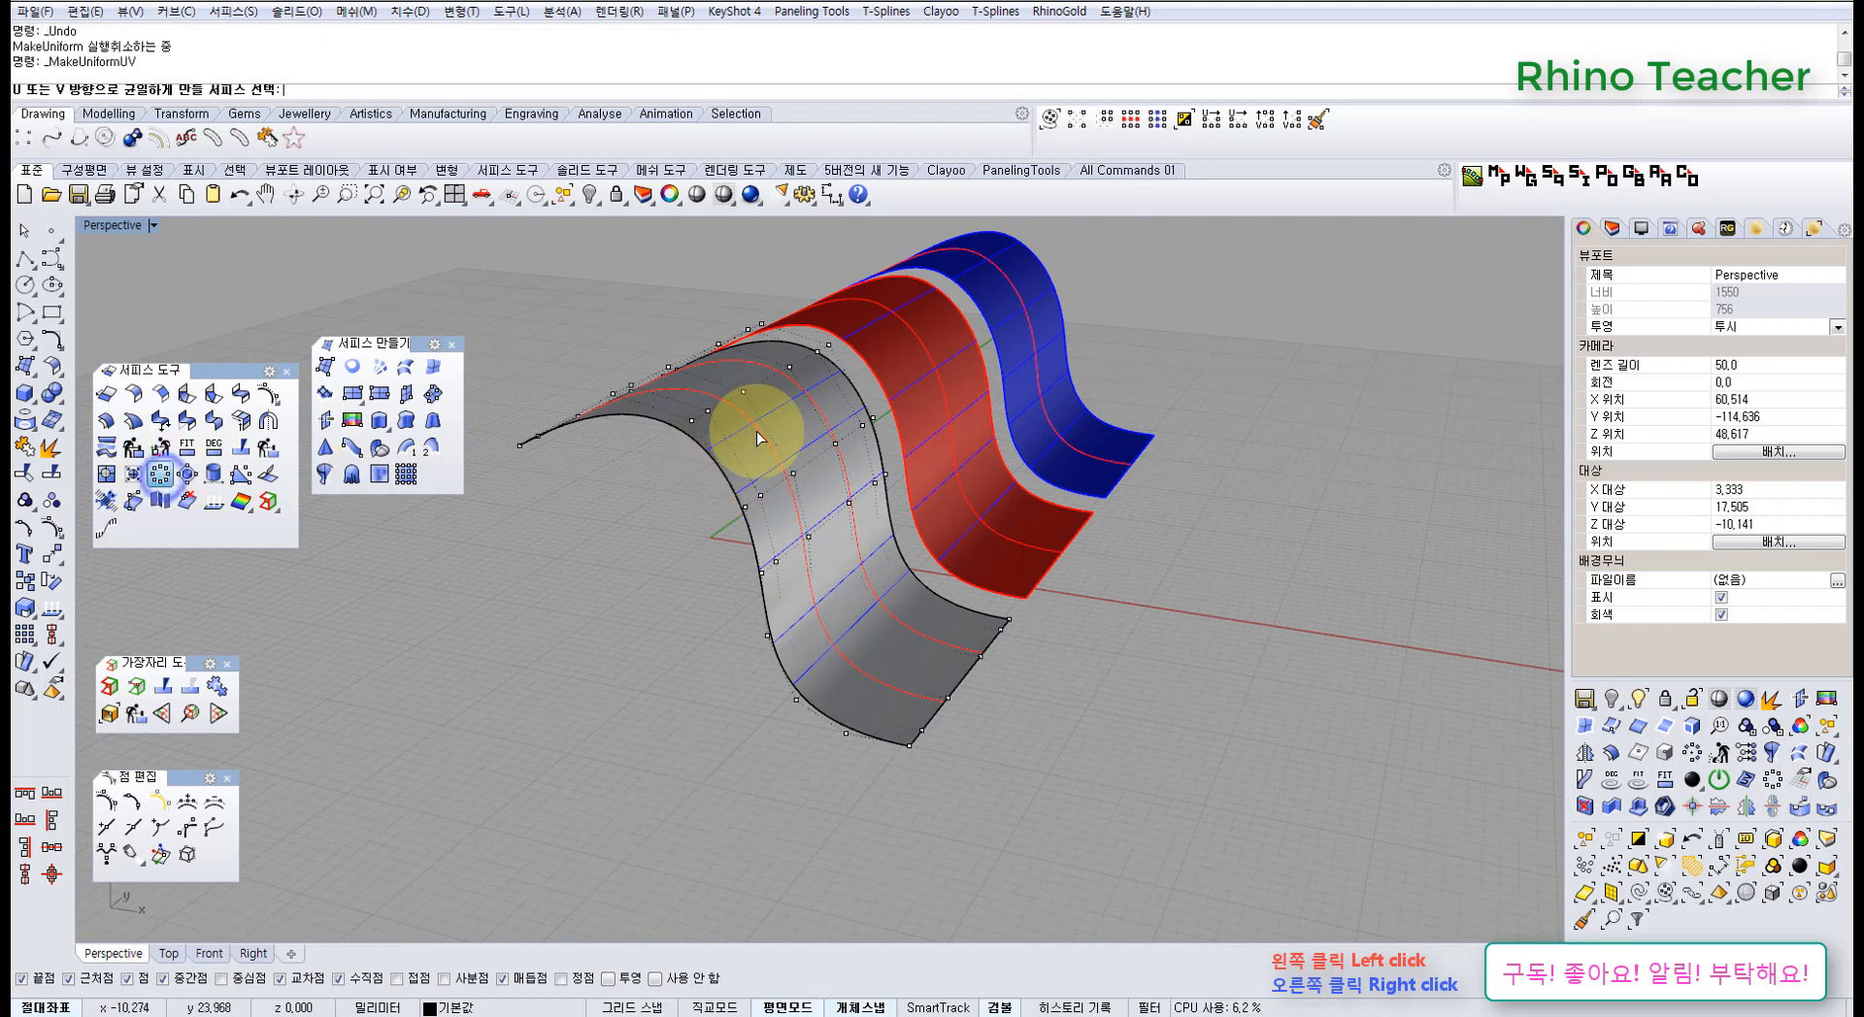
left_click(796, 441)
right_click(800, 441)
mouse_move(825, 464)
right_mouse_down()
mouse_move(771, 491)
mouse_move(823, 491)
mouse_move(872, 448)
mouse_move(825, 433)
mouse_move(776, 470)
mouse_move(782, 441)
mouse_move(804, 482)
right_mouse_up()
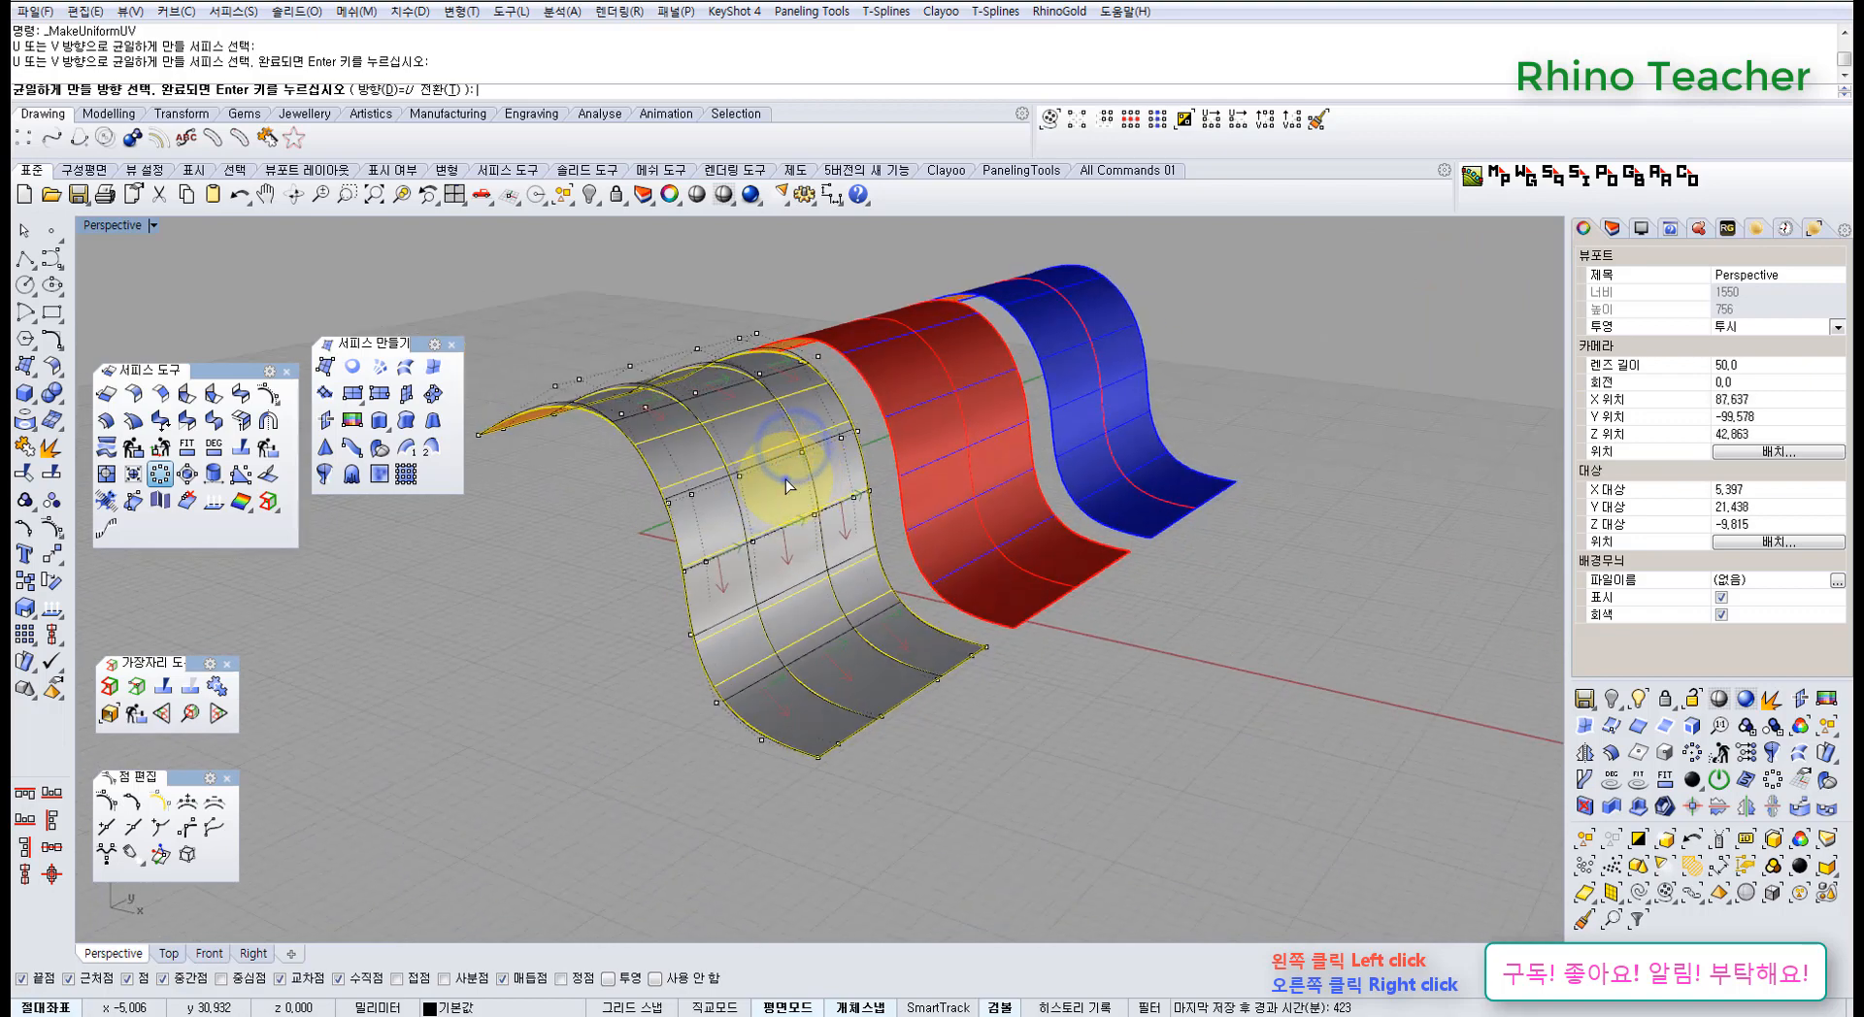
scroll(767, 456, "up", 5)
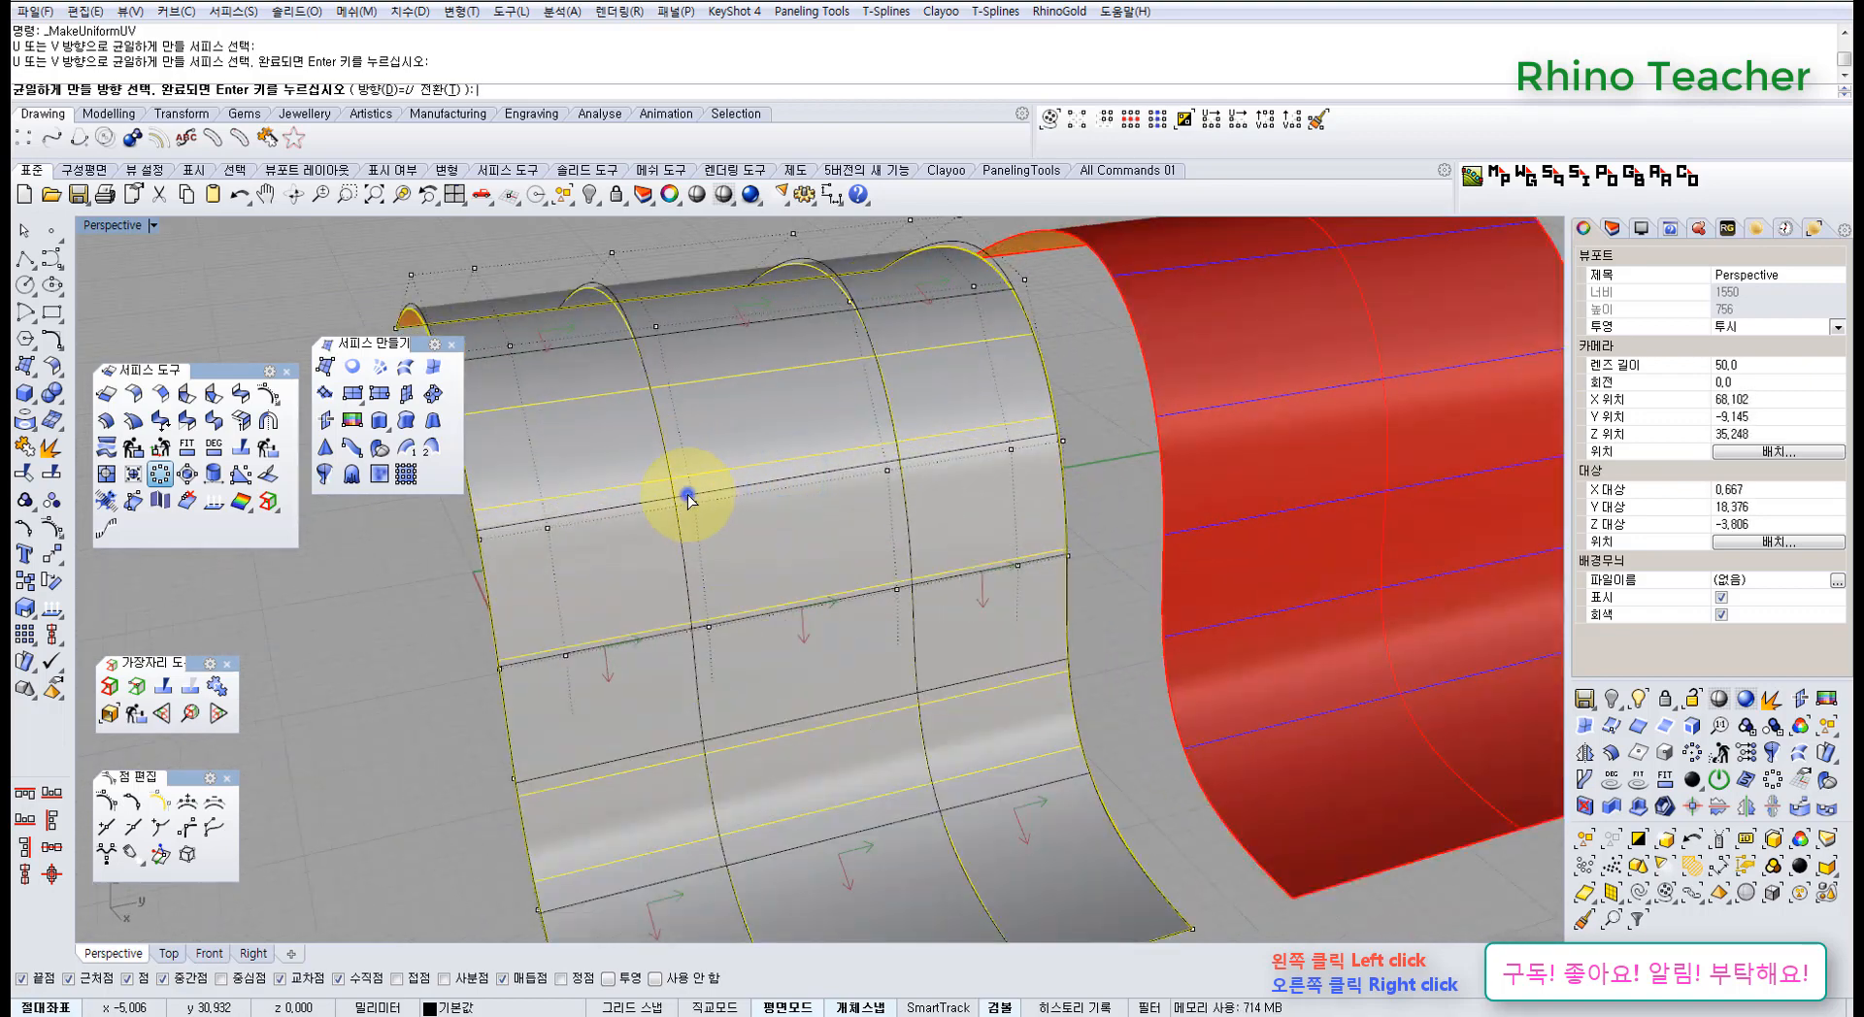
right_click(687, 497)
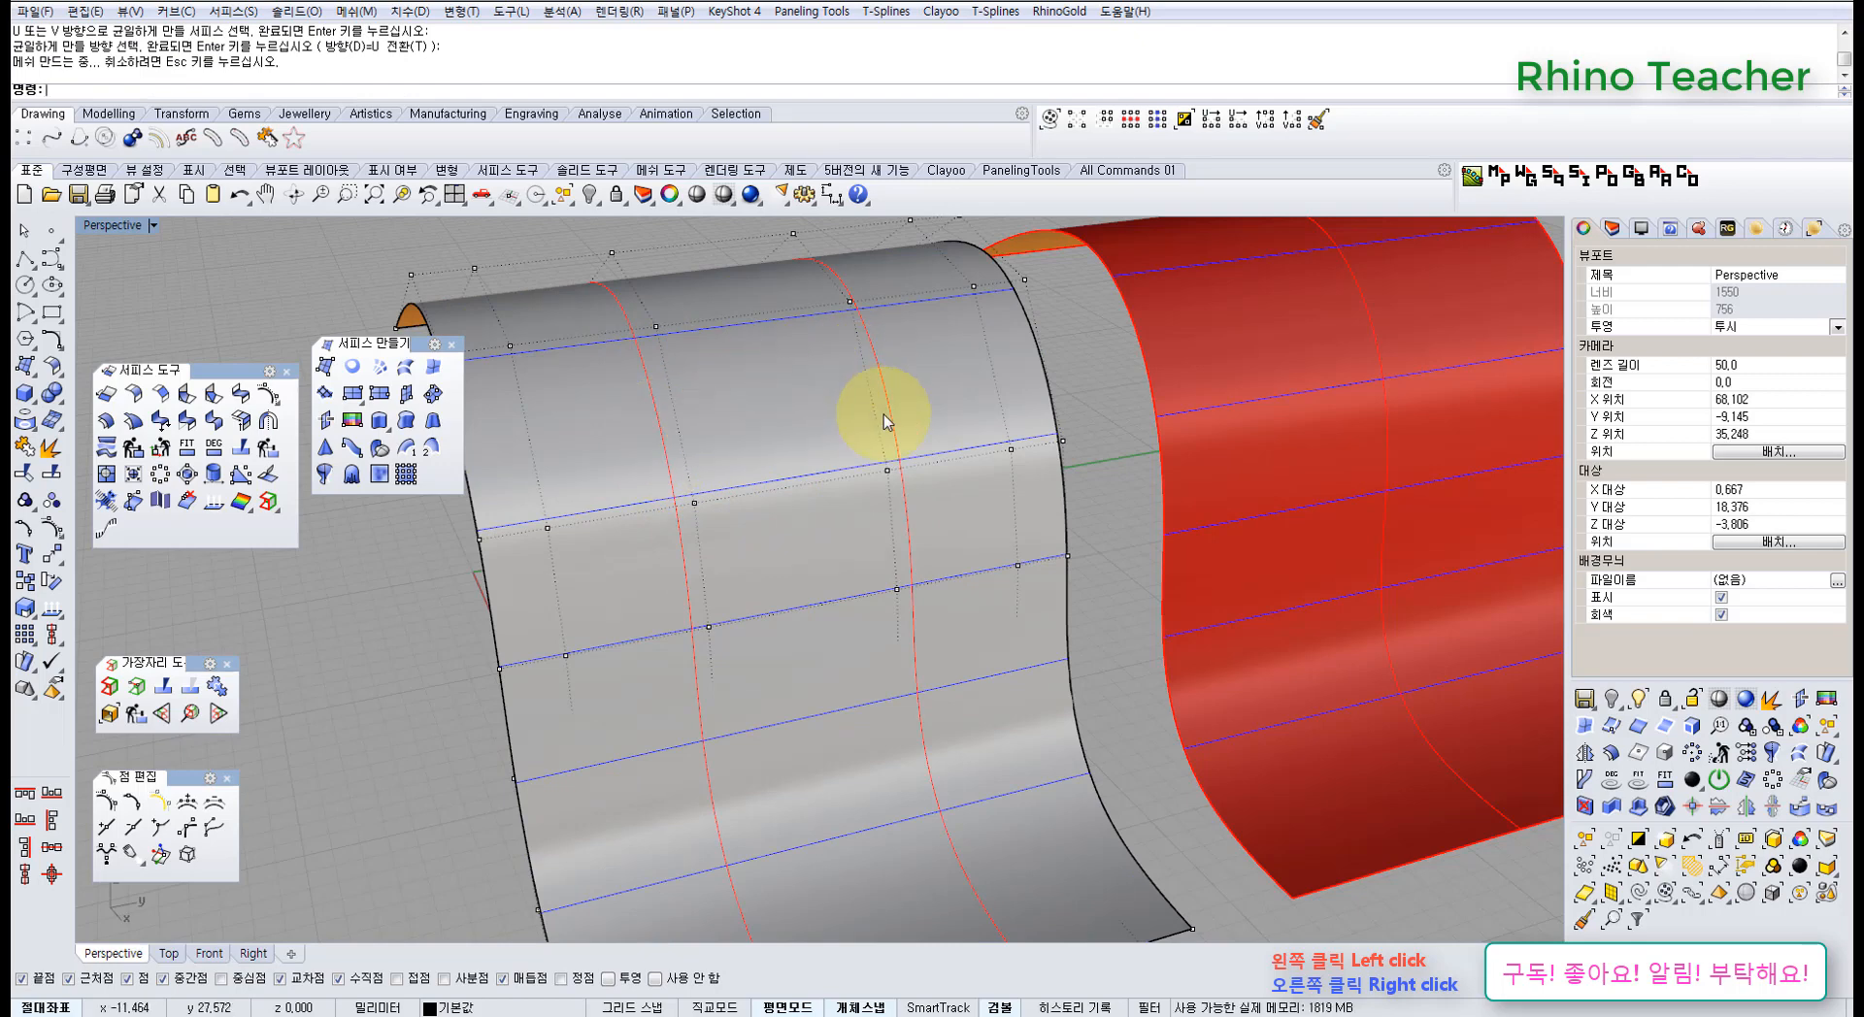
key("ctrl+z")
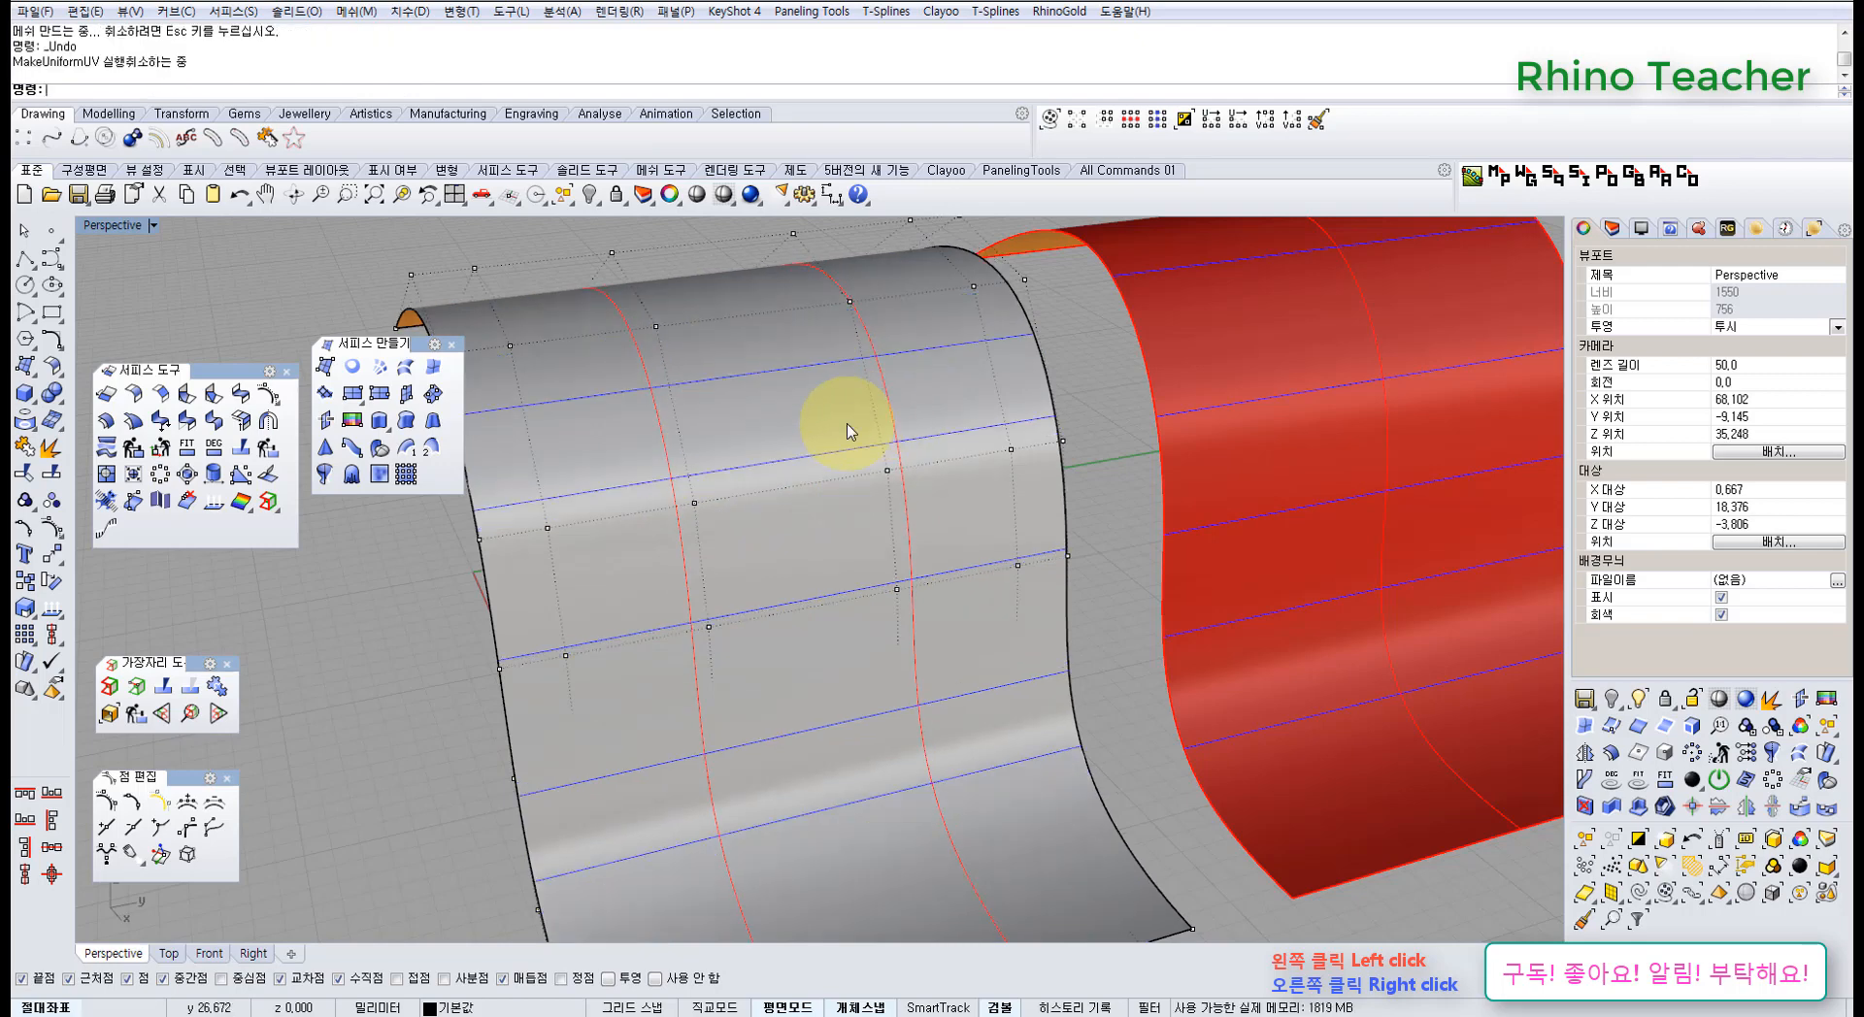
- Run MakeUniform on the gray surface to compare it with the single-direction result, and undo it
left_click(160, 473)
left_click(754, 435)
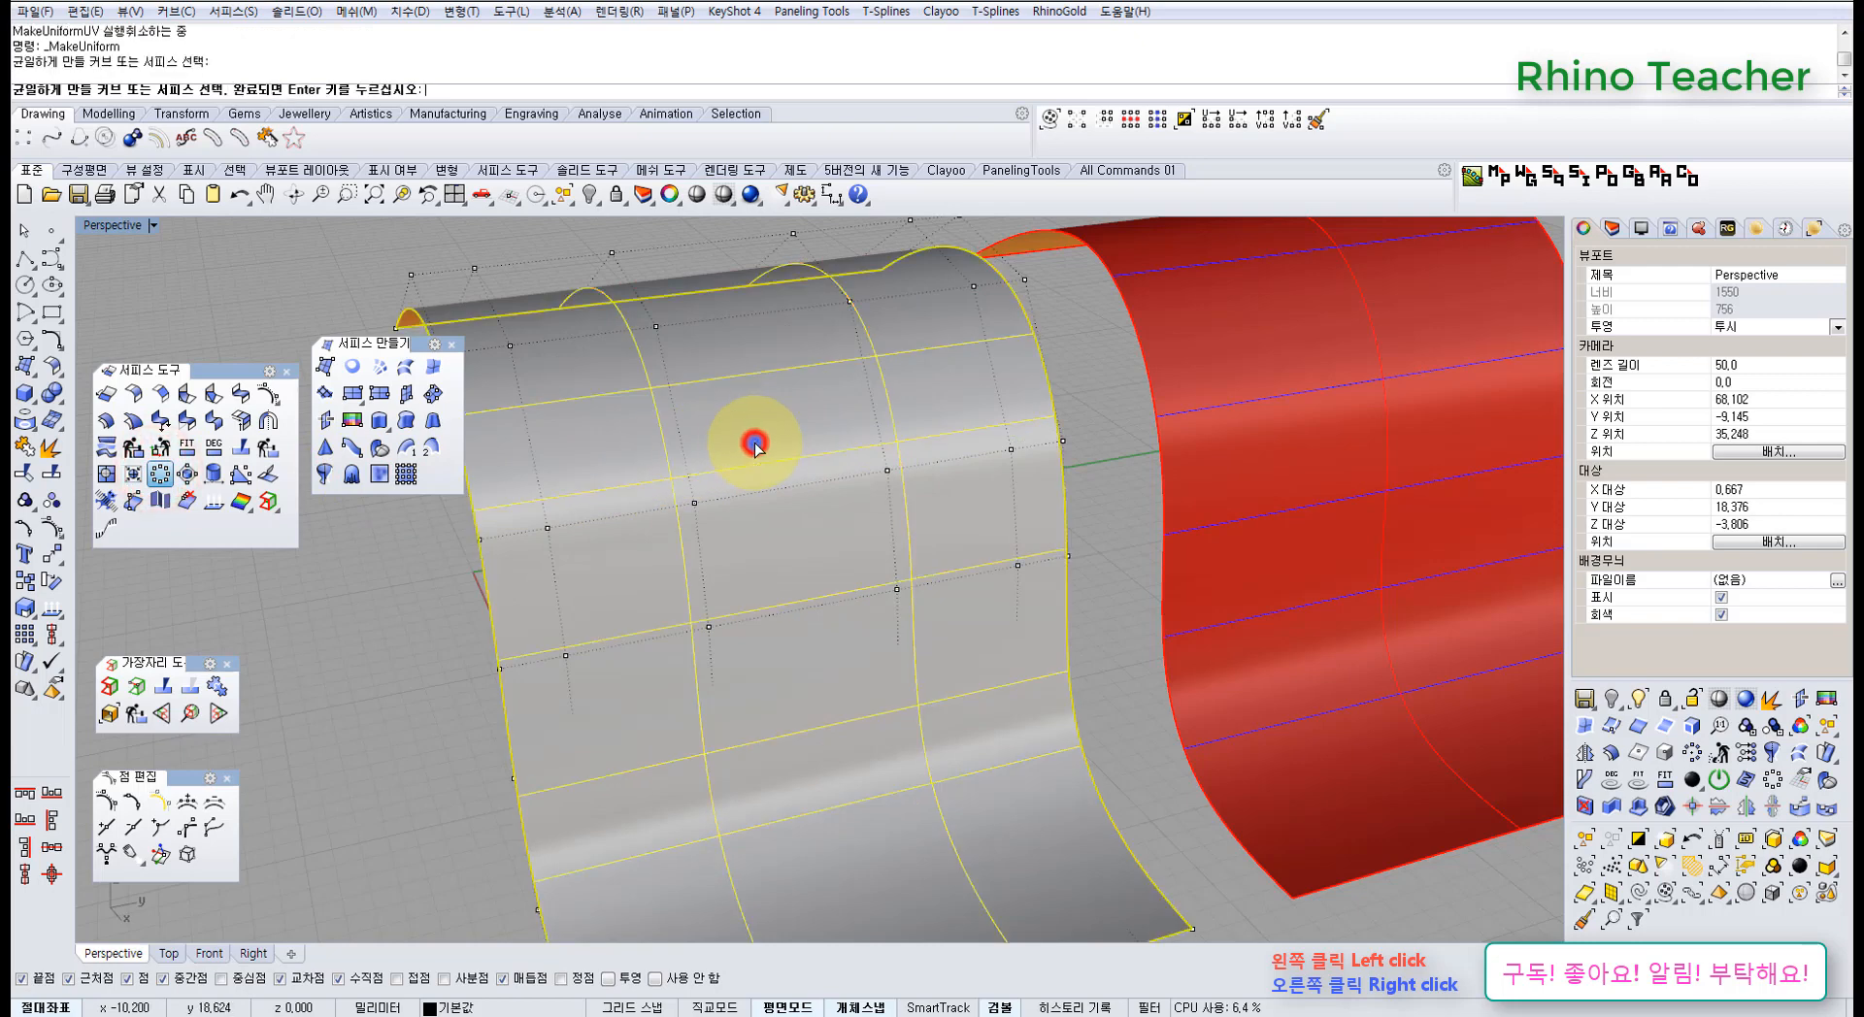
right_click(751, 444)
key("ctrl+z")
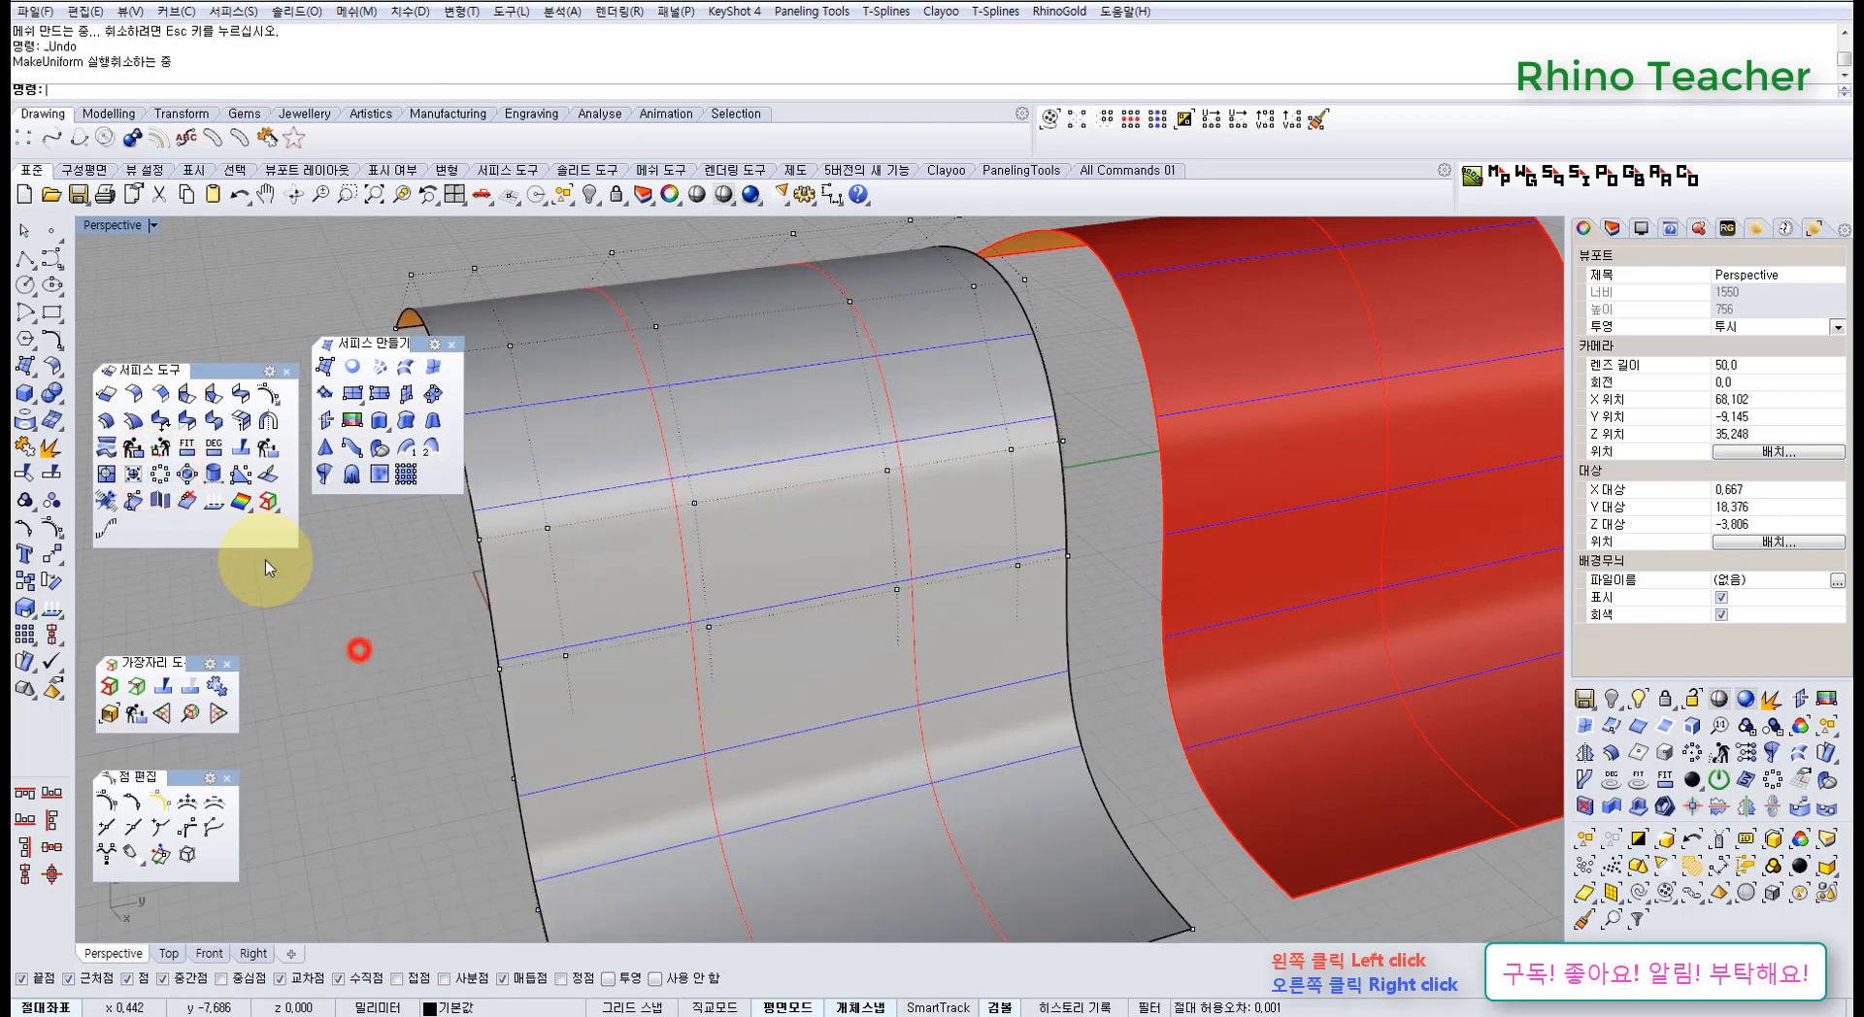
- Preview MakeUniformUV on the gray surface in both directions, apply it in the V direction, and undo the change
right_click(162, 479)
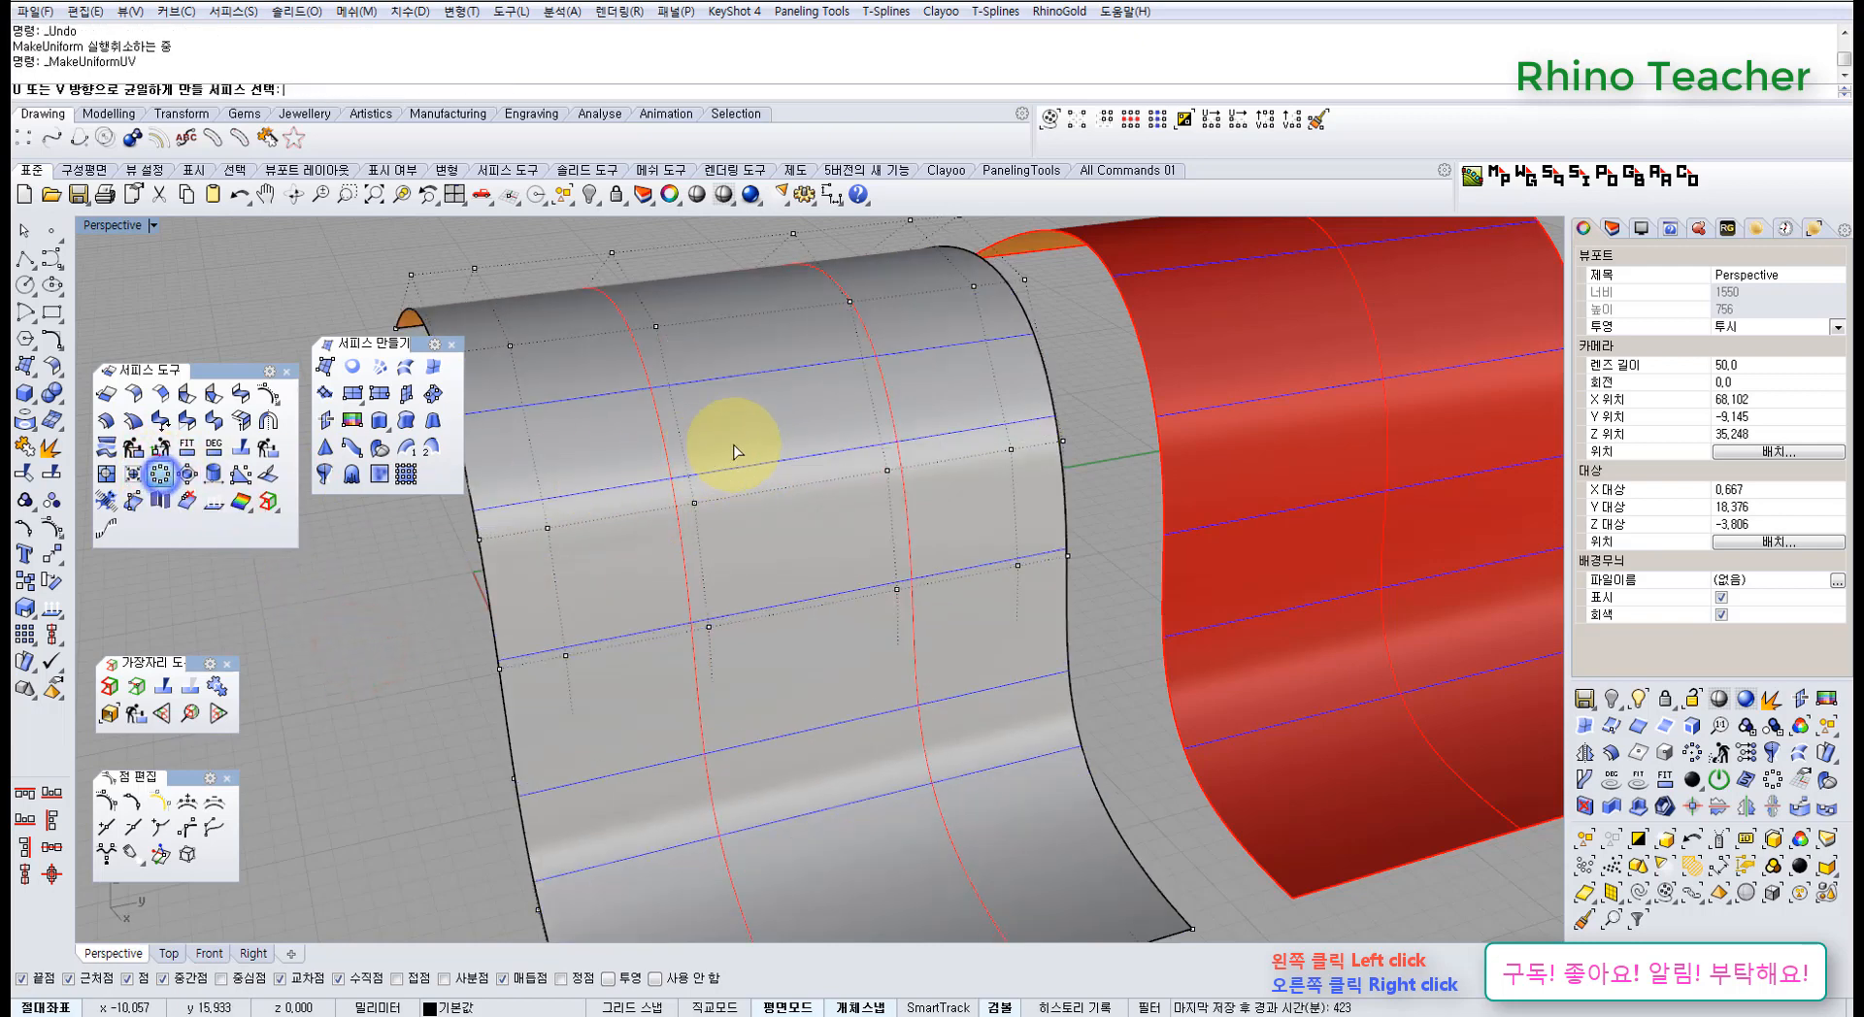
left_click(740, 439)
right_click(740, 439)
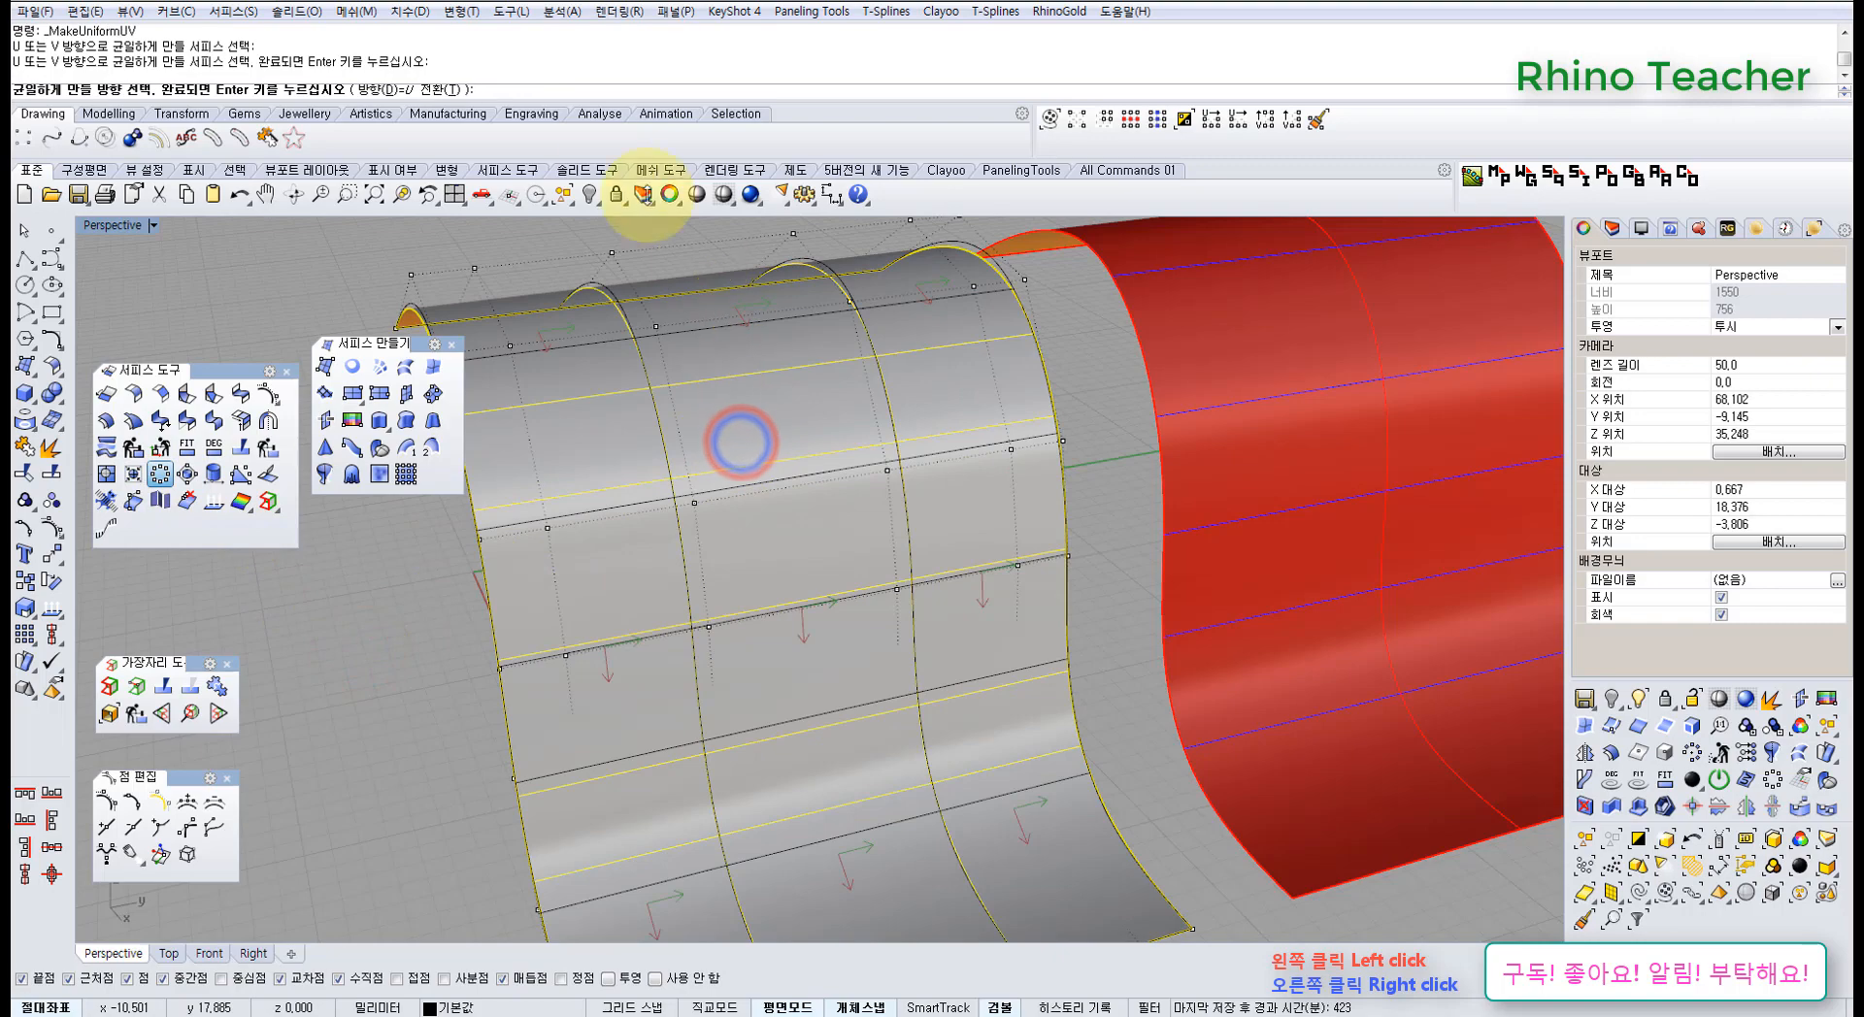
left_click(435, 90)
right_click_drag(754, 457, 528, 148)
left_click(434, 90)
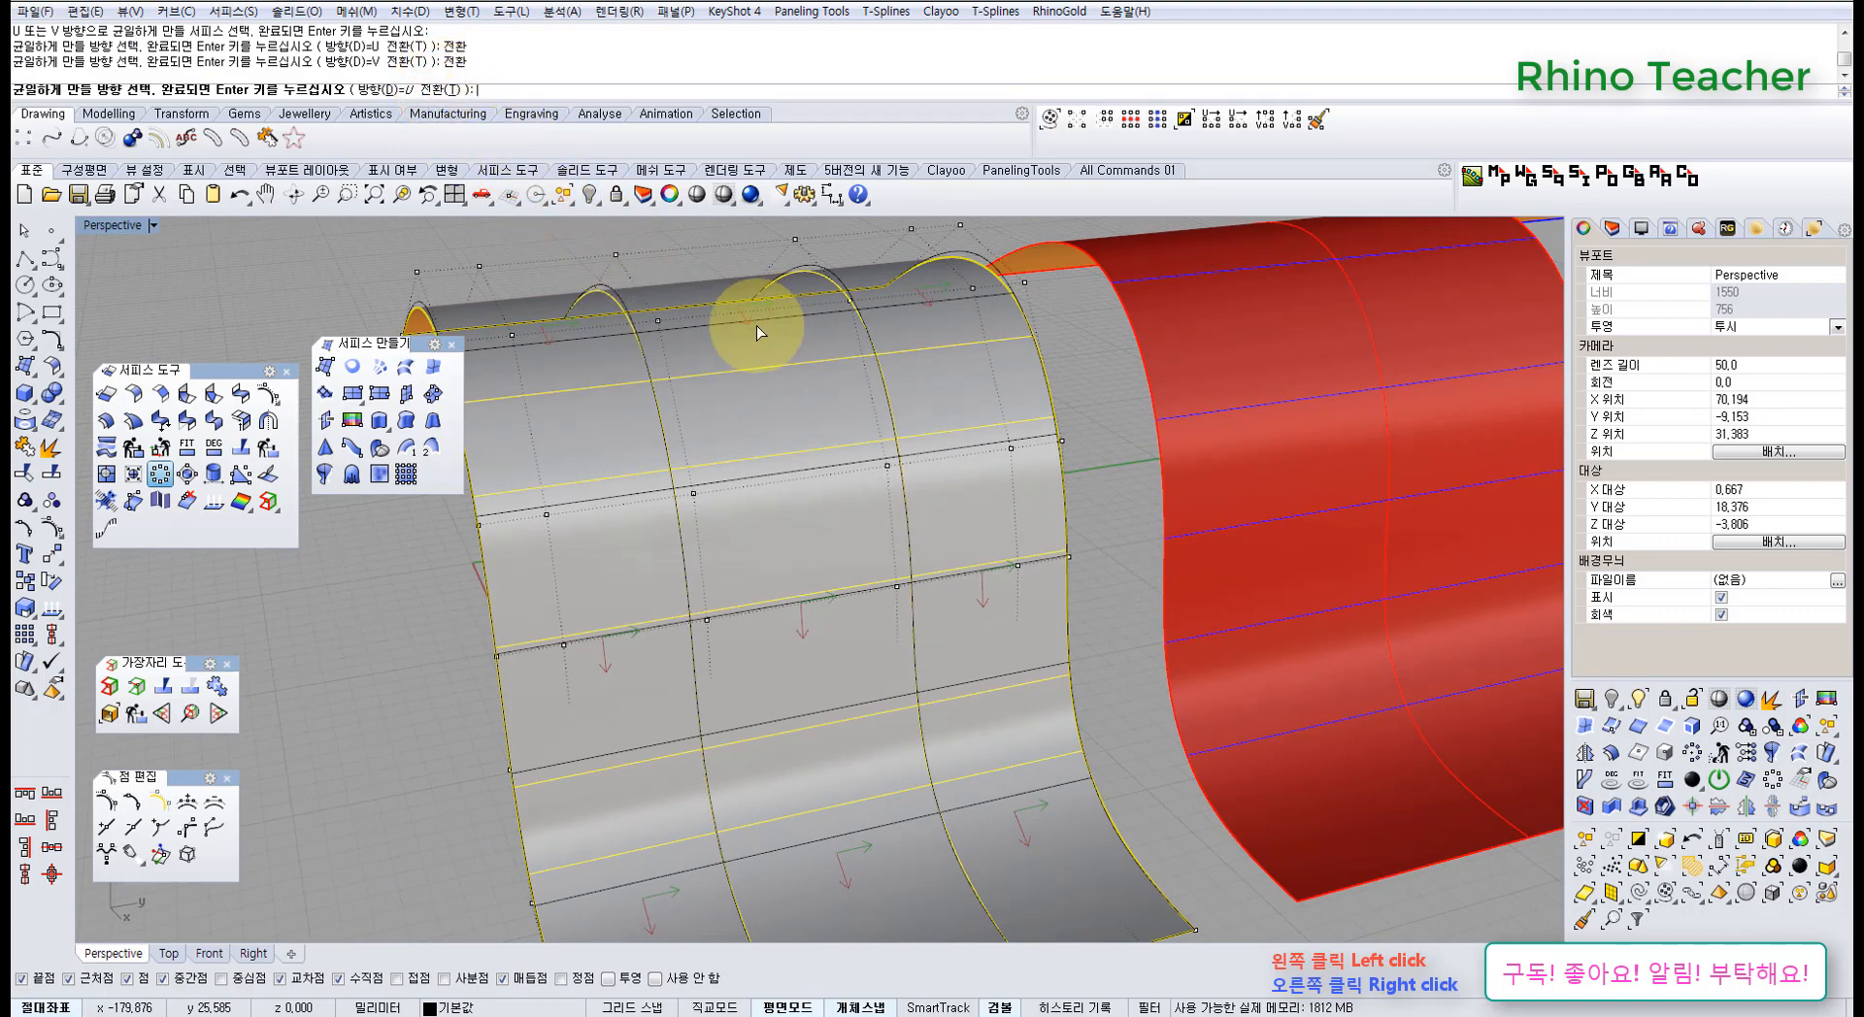
left_click(435, 90)
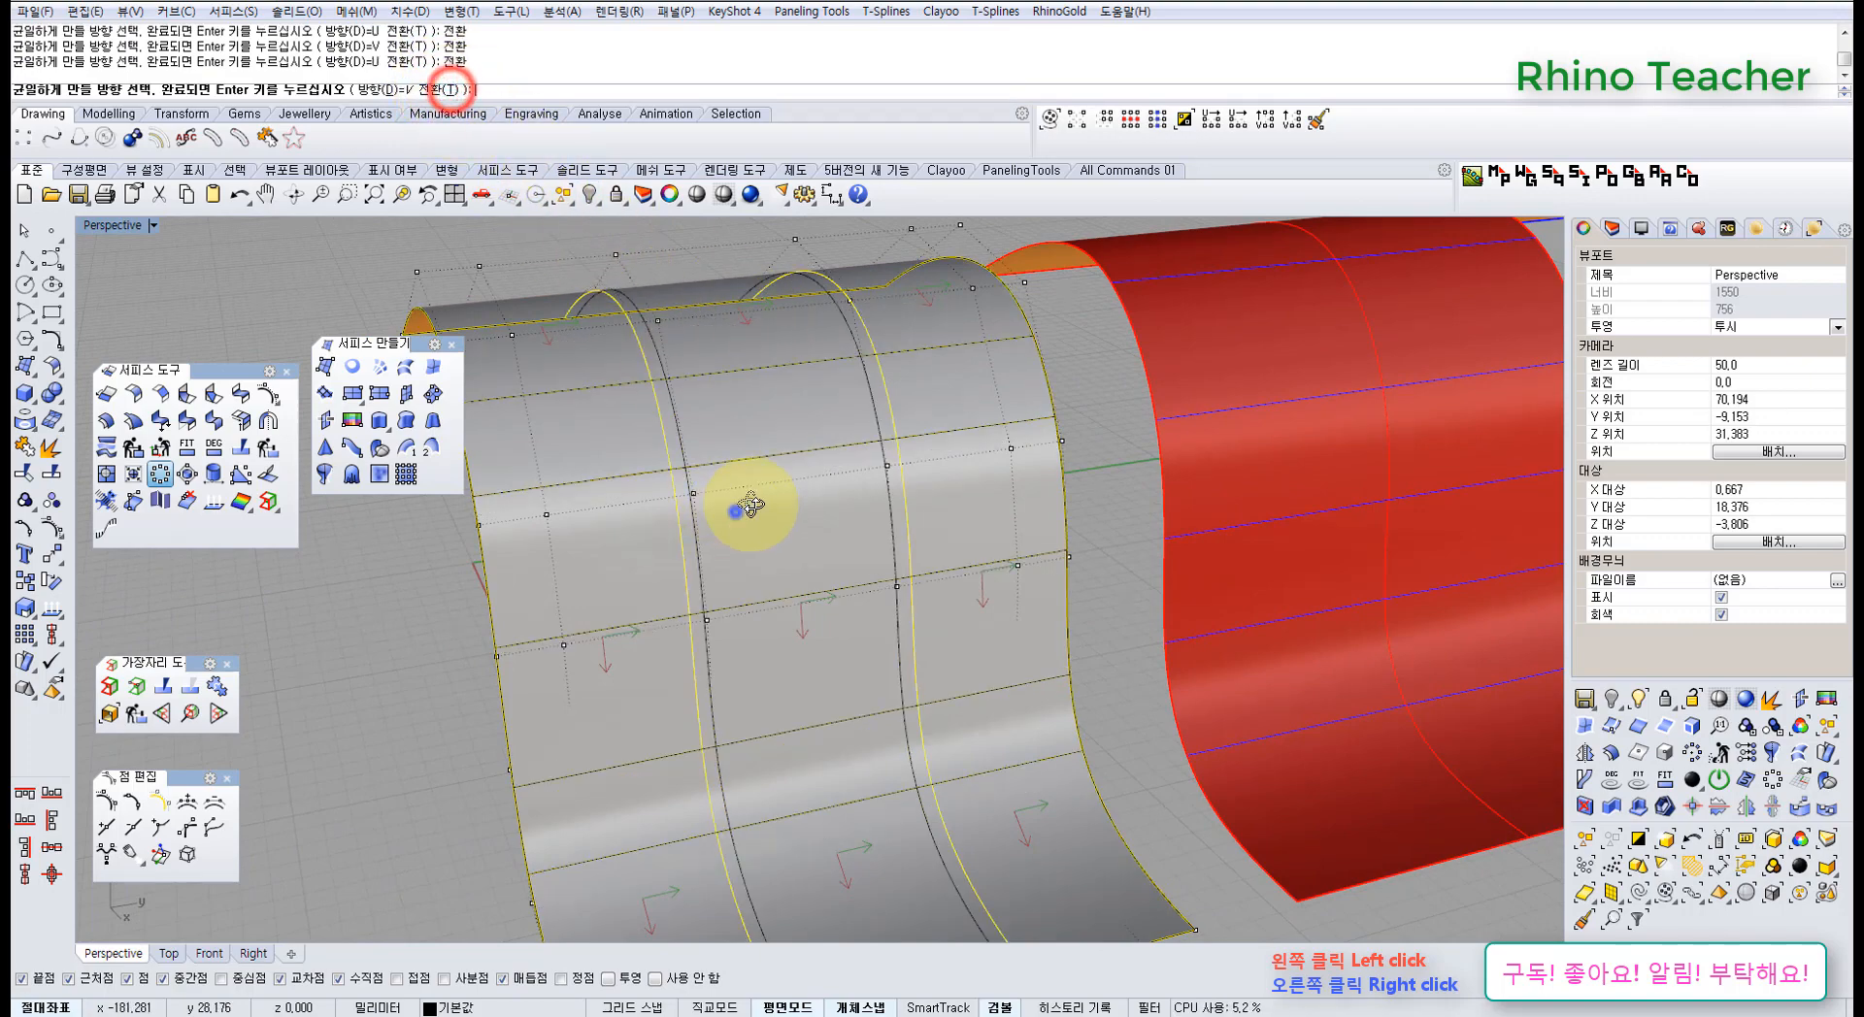
right_click_drag(741, 499, 779, 462)
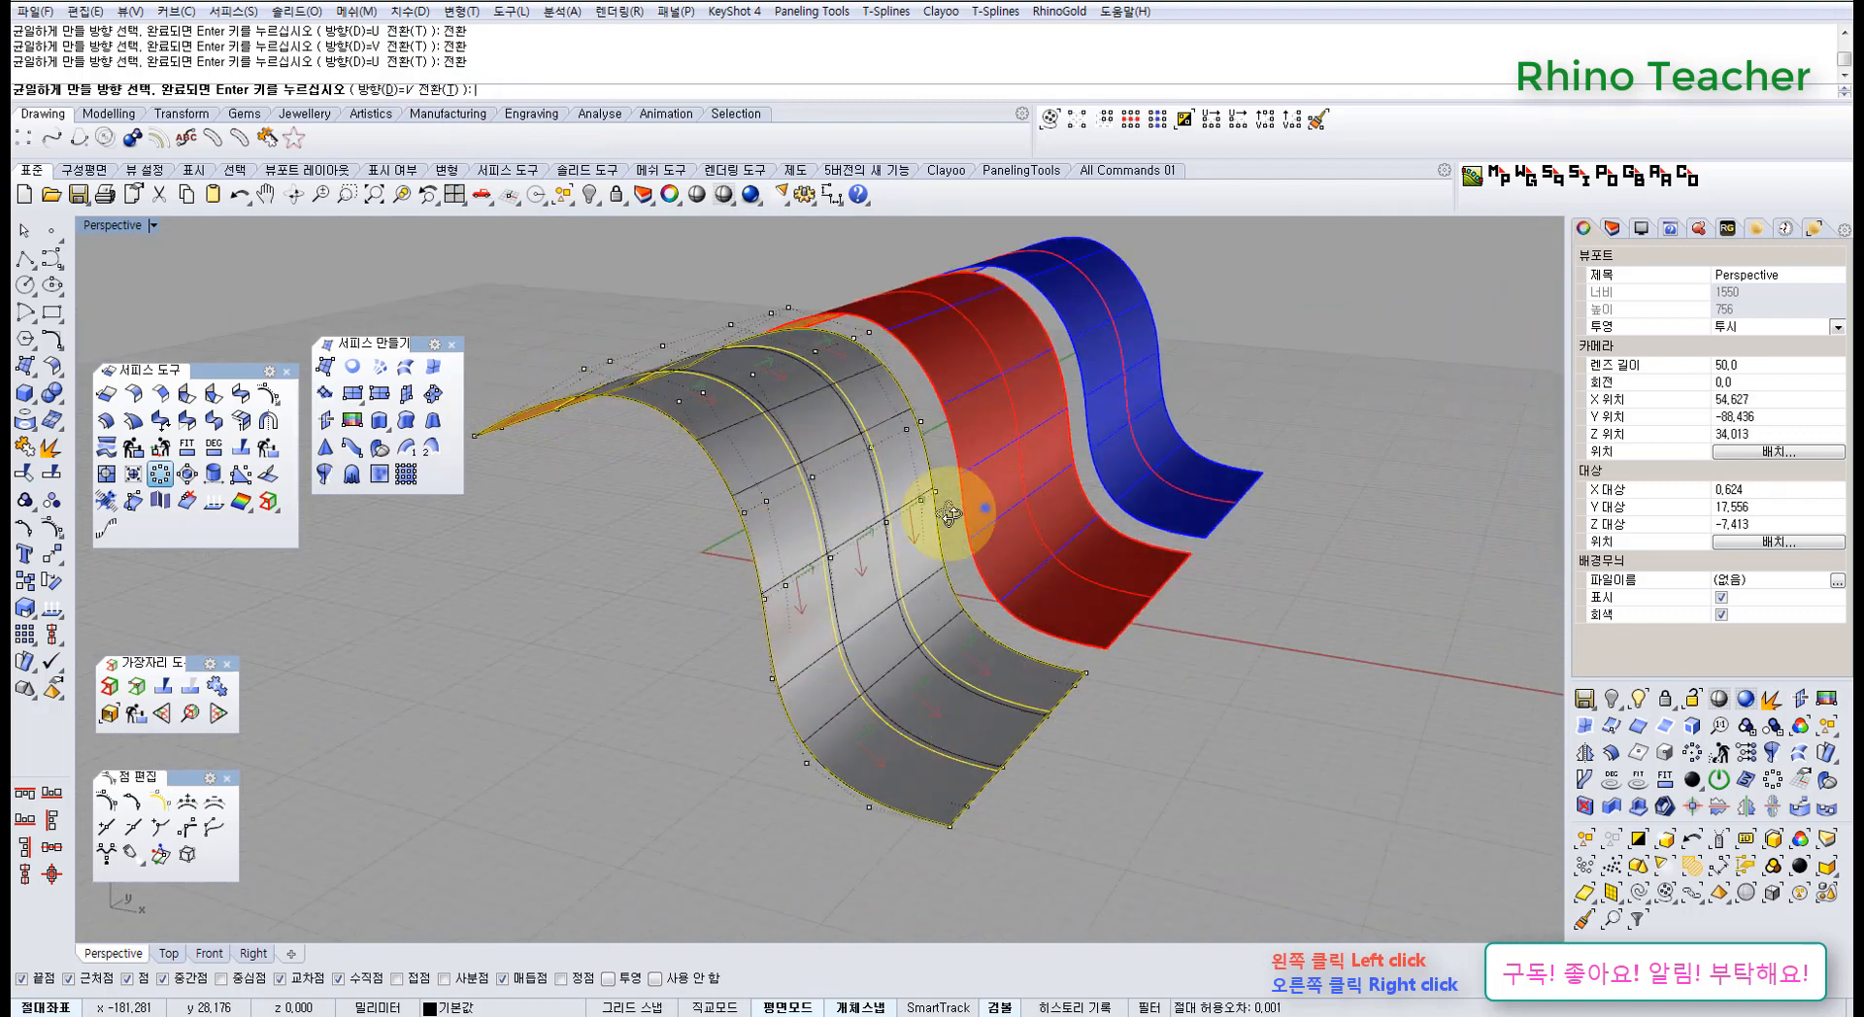
right_click_drag(951, 507, 803, 541)
right_click(758, 474)
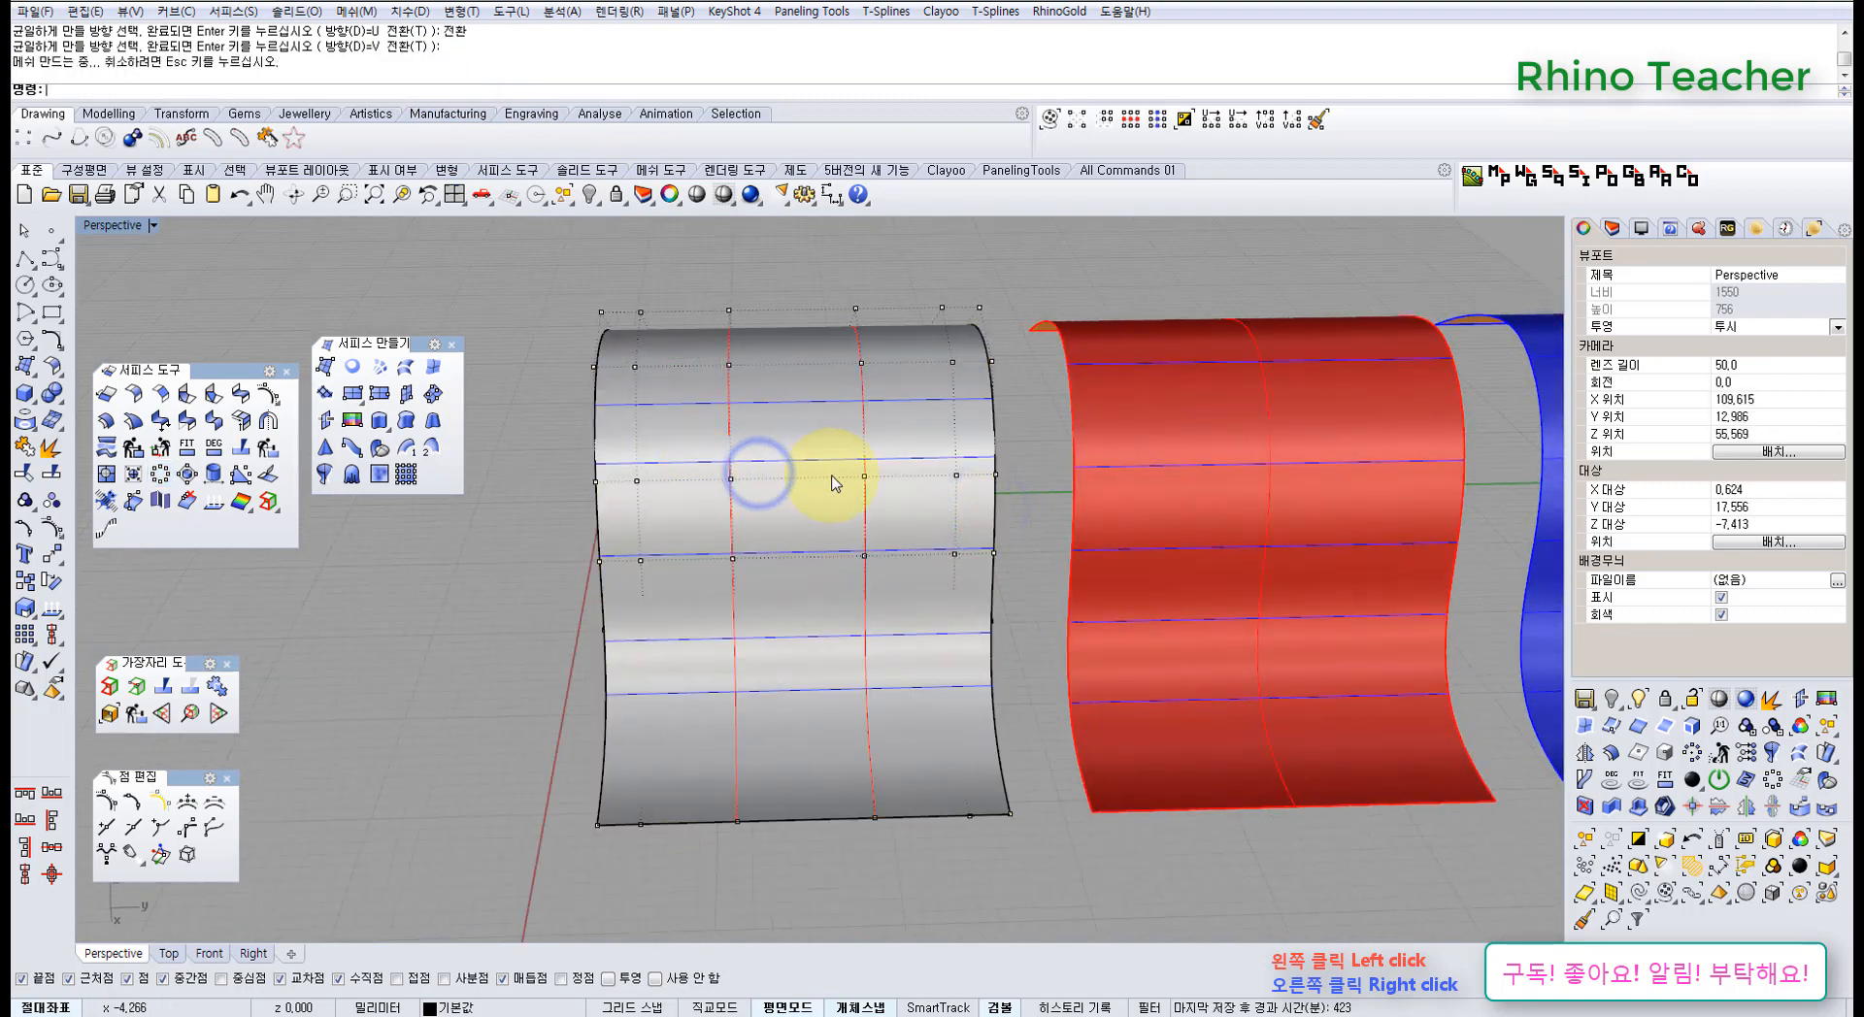
key("ctrl+z")
- Apply MakeUniform to the gray surface with its two inserted knots
scroll(749, 505, "down", 4)
right_click_drag(703, 520, 812, 507)
scroll(813, 514, "down", 3)
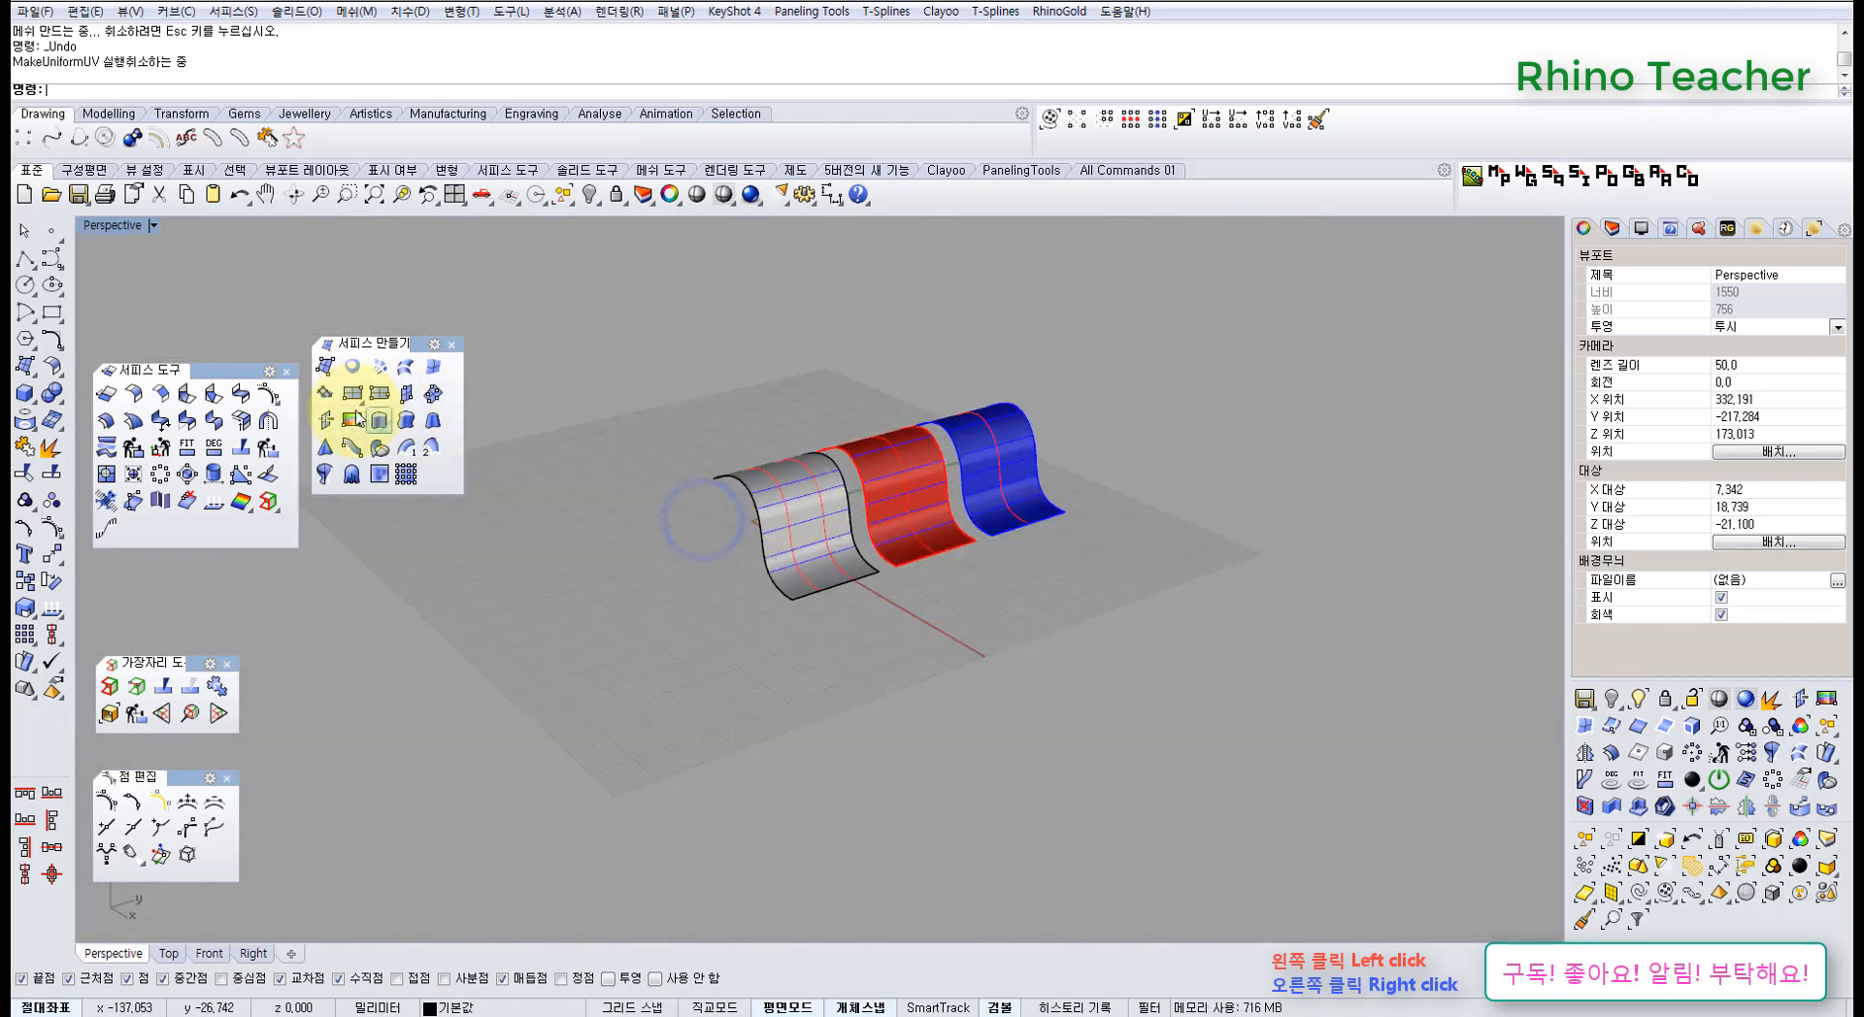
left_click(165, 479)
scroll(723, 558, "up", 5)
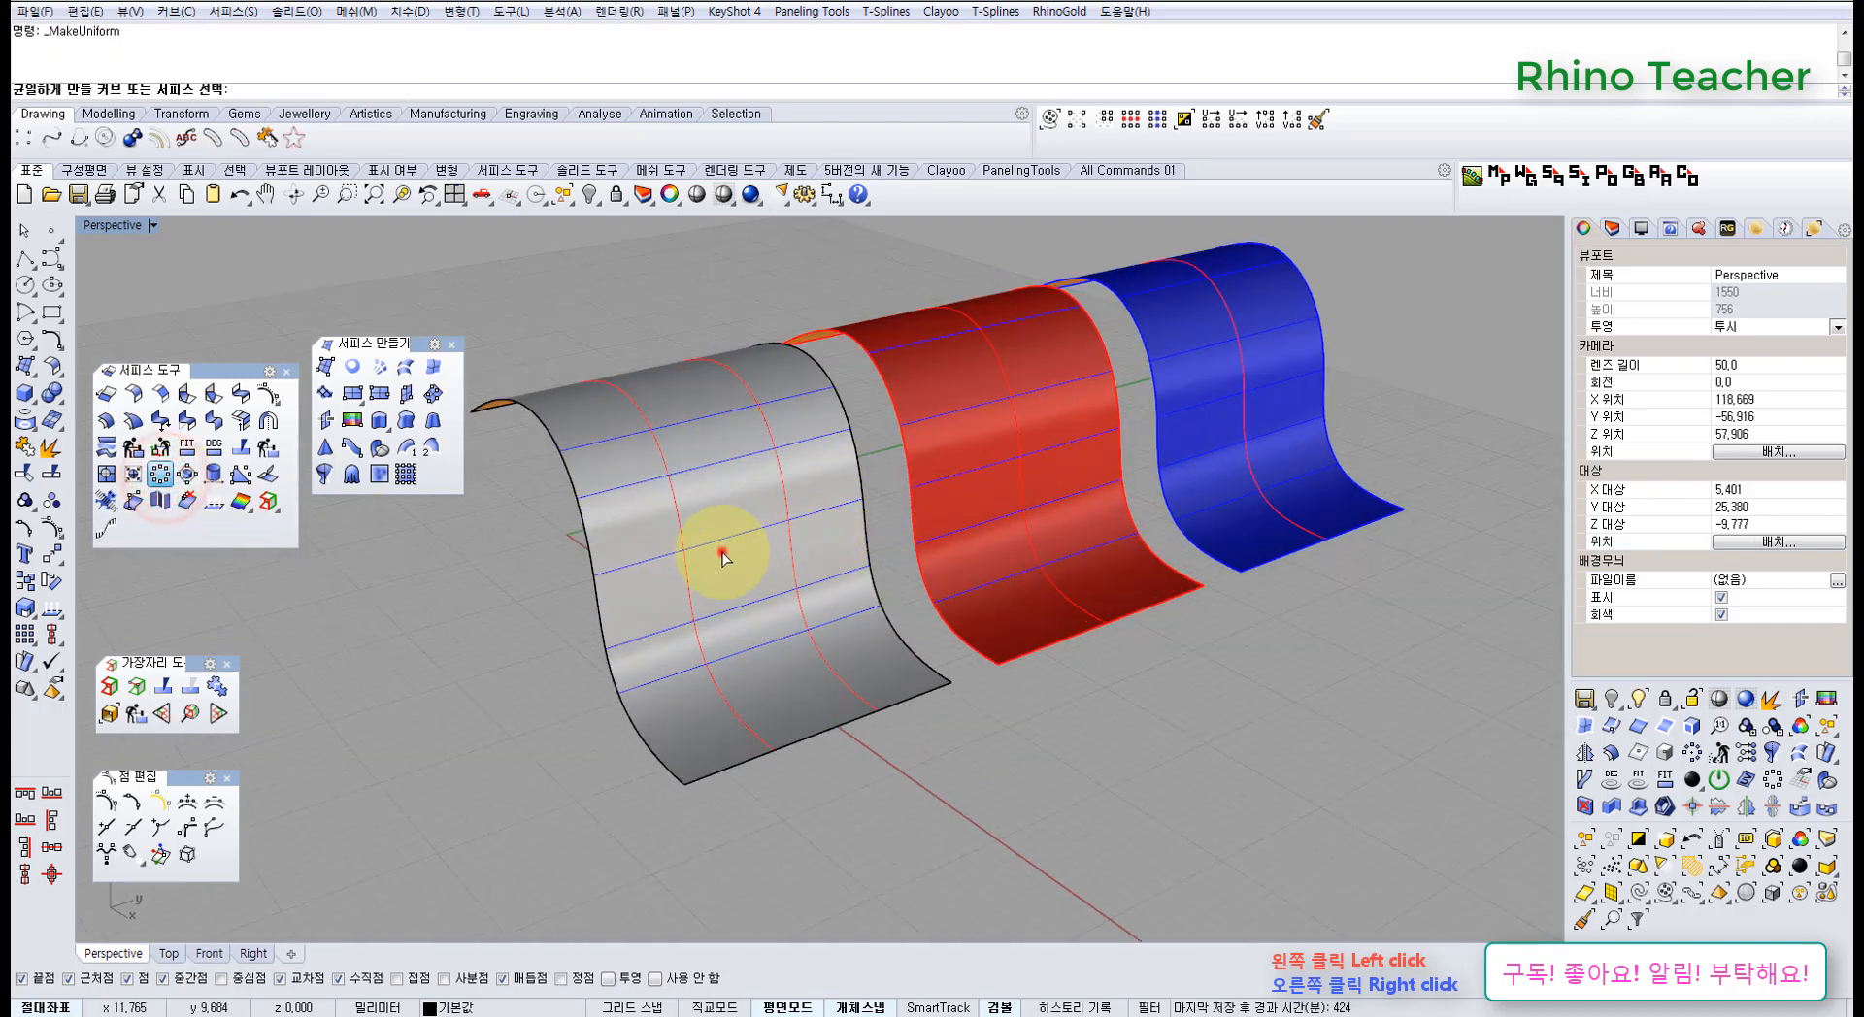
left_click(719, 551)
right_click(723, 559)
- Select the gray, red and blue surfaces together and delete them
scroll(728, 555, "down", 5)
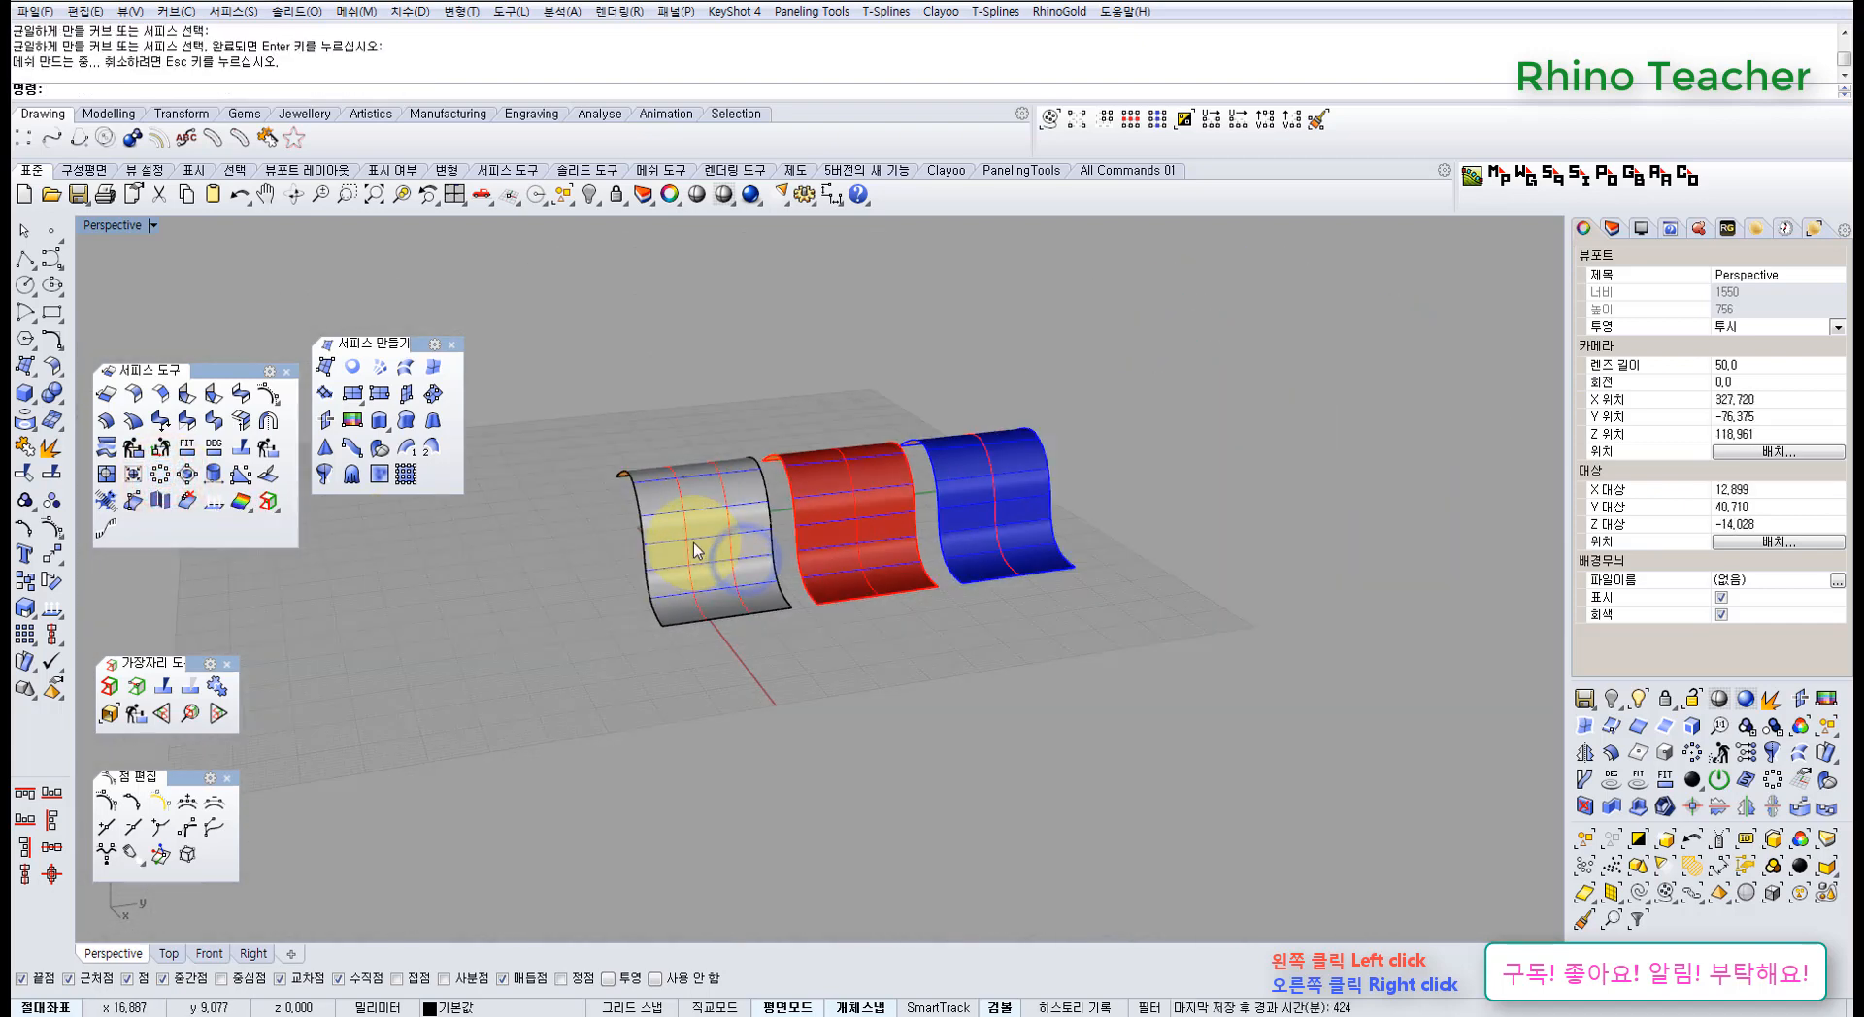
right_click_drag(693, 544, 802, 691)
left_click_drag(997, 660, 582, 383)
key("Delete")
right_click_drag(670, 635, 781, 621, "shift")
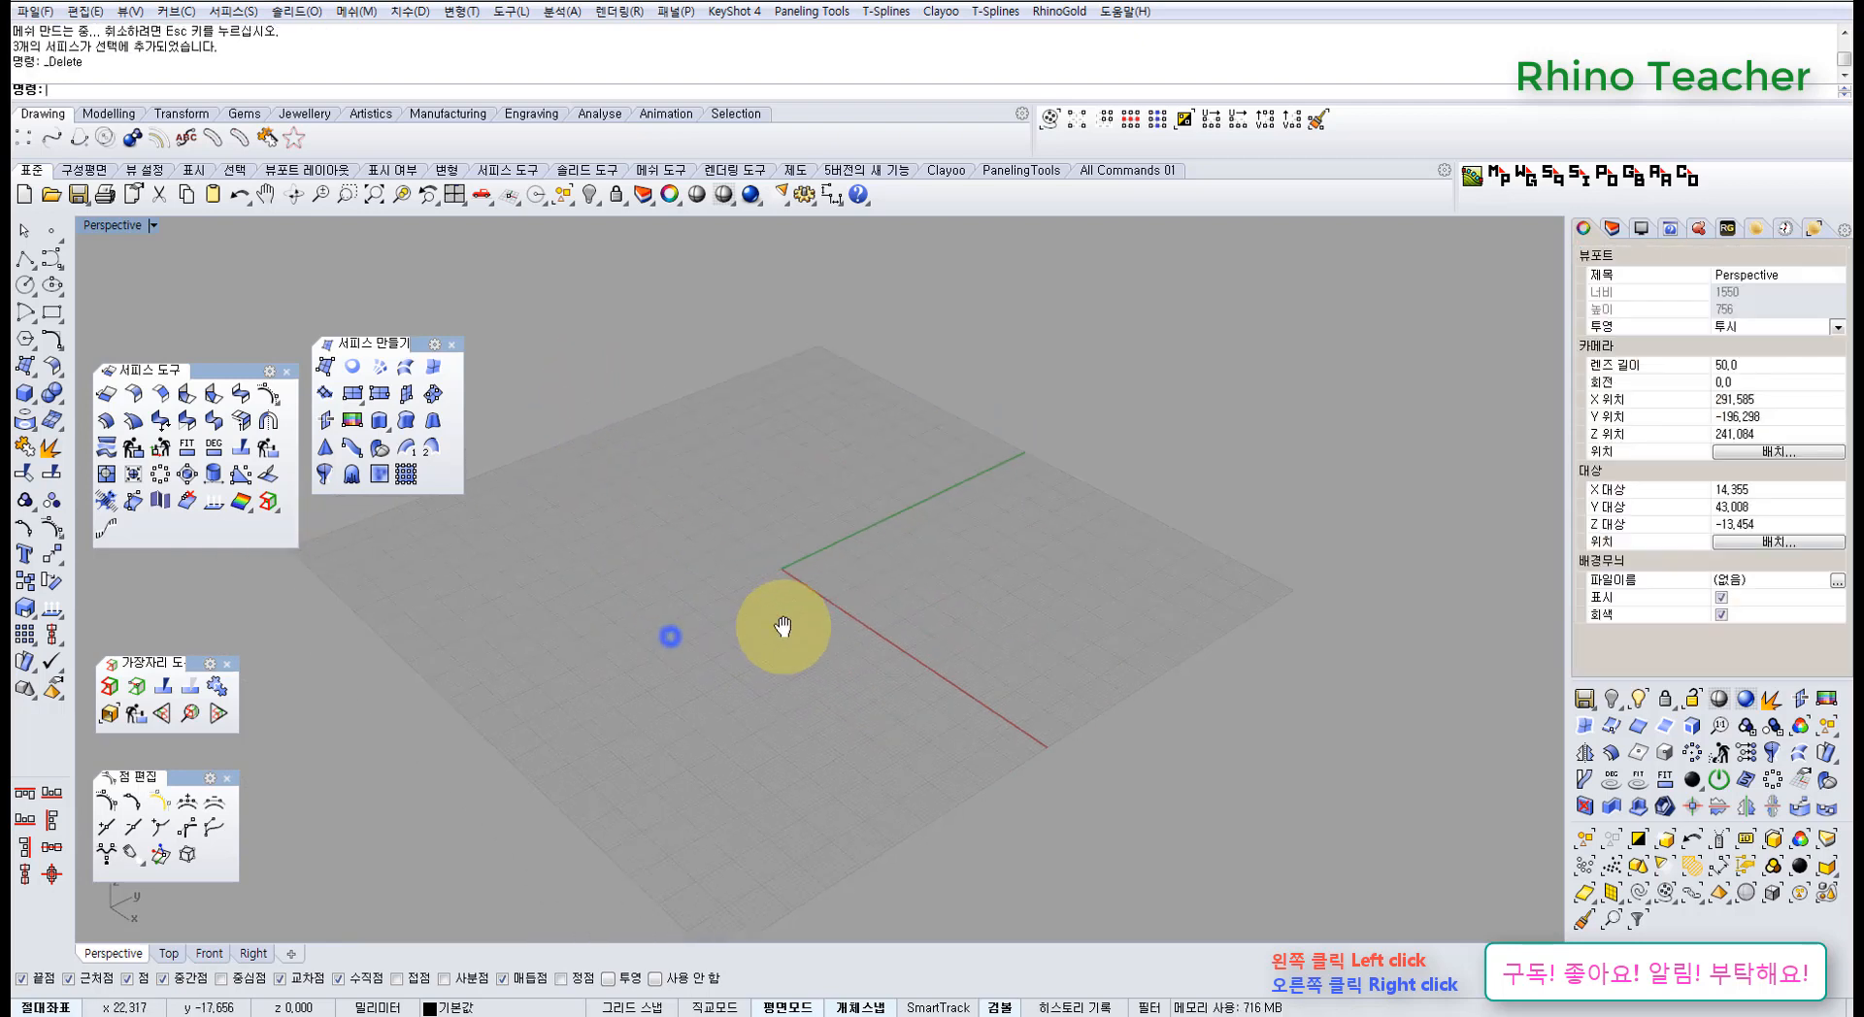